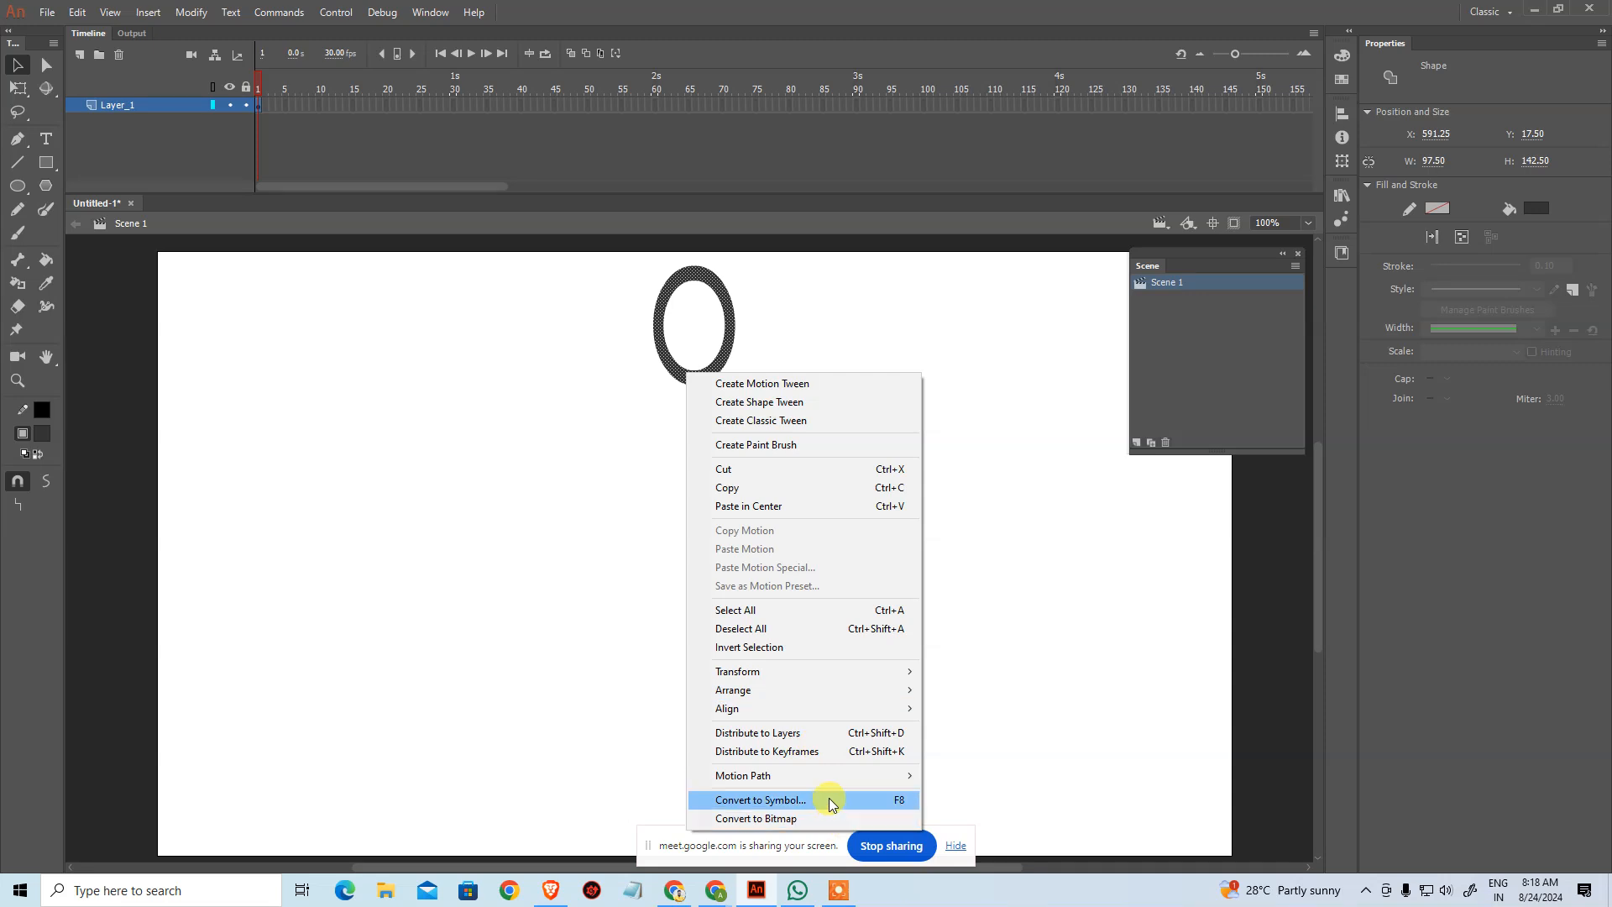
Step: Convert the selected ring shape into a movie clip symbol named Symbol 1 with centre registration
{"action": "left_click", "coordinate": [829, 798]}
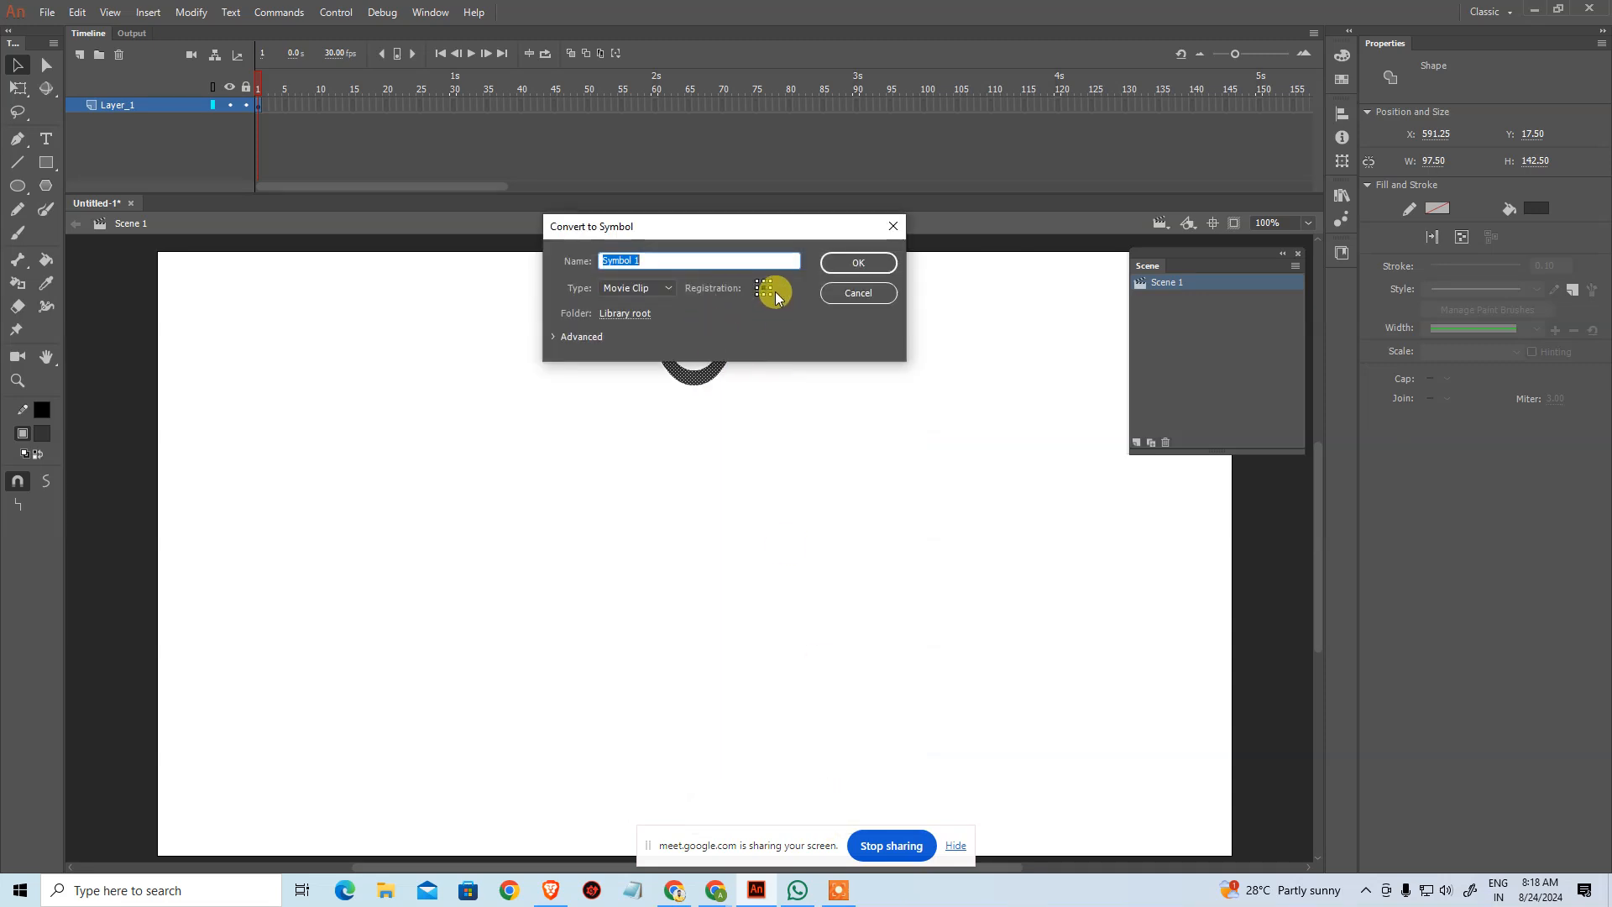
{"action": "left_click", "coordinate": [847, 281]}
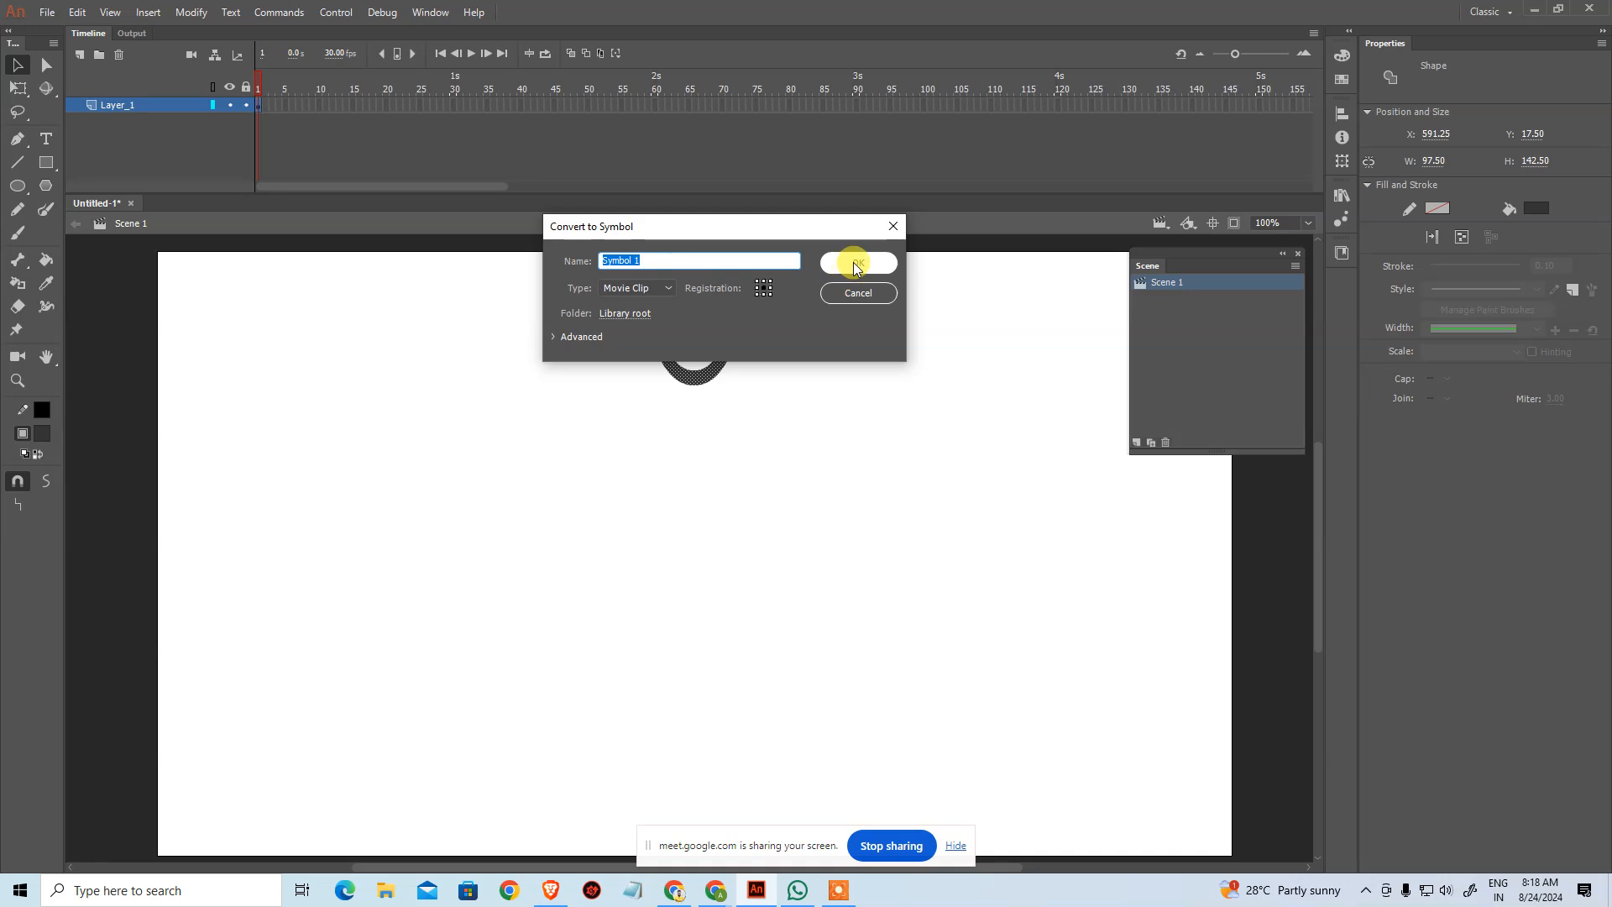
{"action": "left_click", "coordinate": [852, 263]}
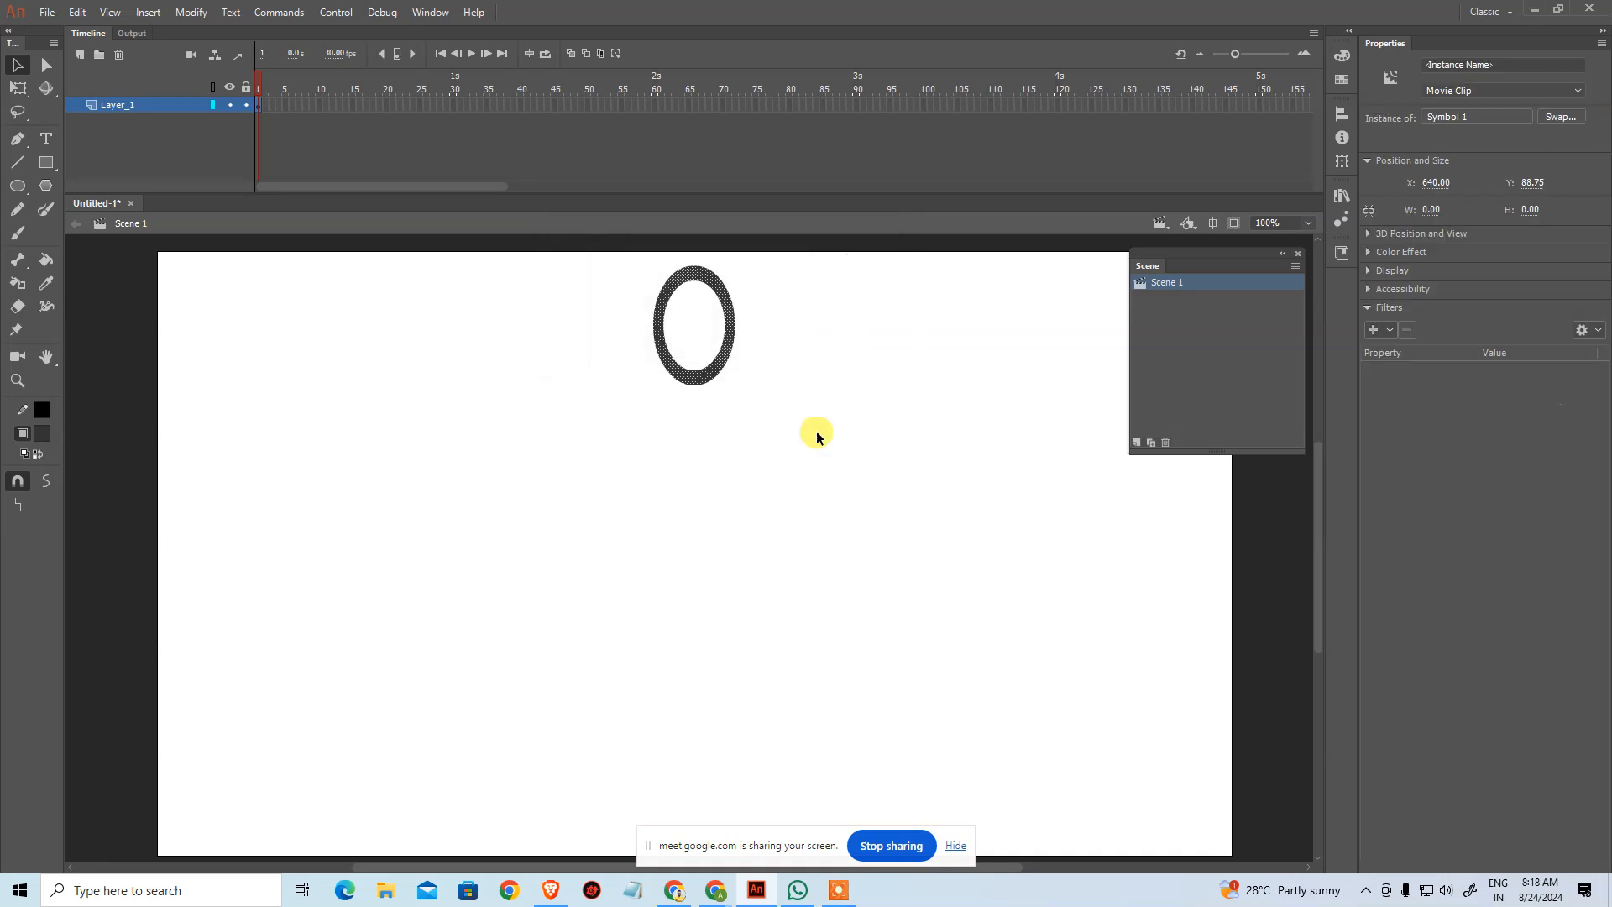
{"action": "left_click", "coordinate": [839, 380]}
Step: Duplicate the ring symbol five times straight down the stage to form an overlapping six-link vertical chain
{"action": "left_click", "coordinate": [730, 319]}
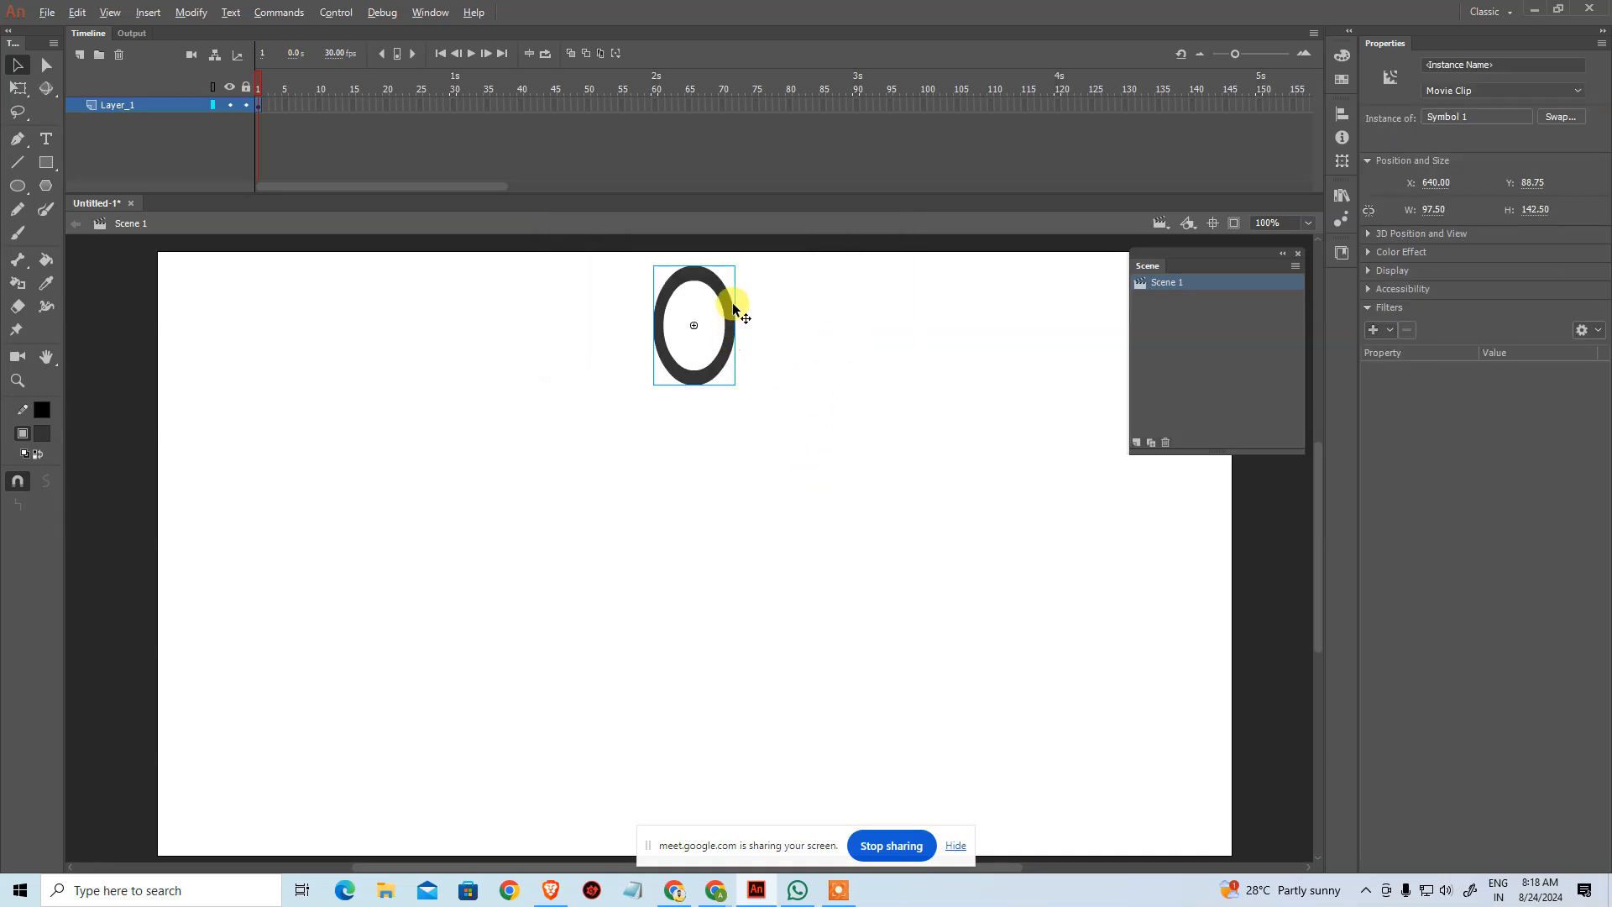
{"action": "left_click_drag", "start_coordinate": [731, 316], "coordinate": [723, 722]}
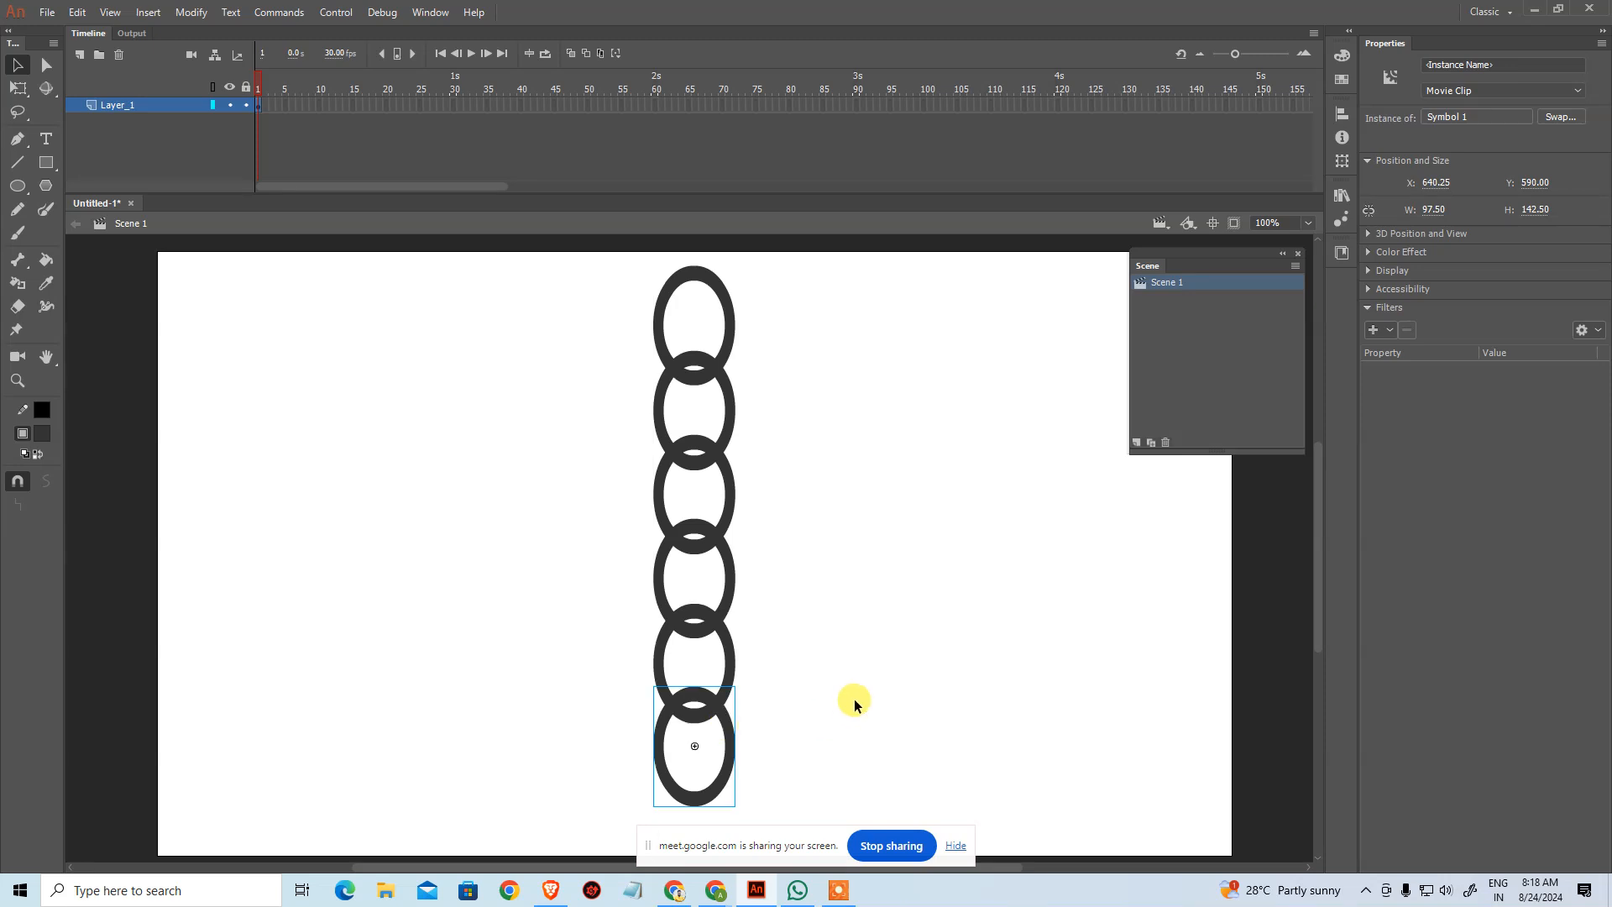
{"action": "left_click", "coordinate": [852, 698]}
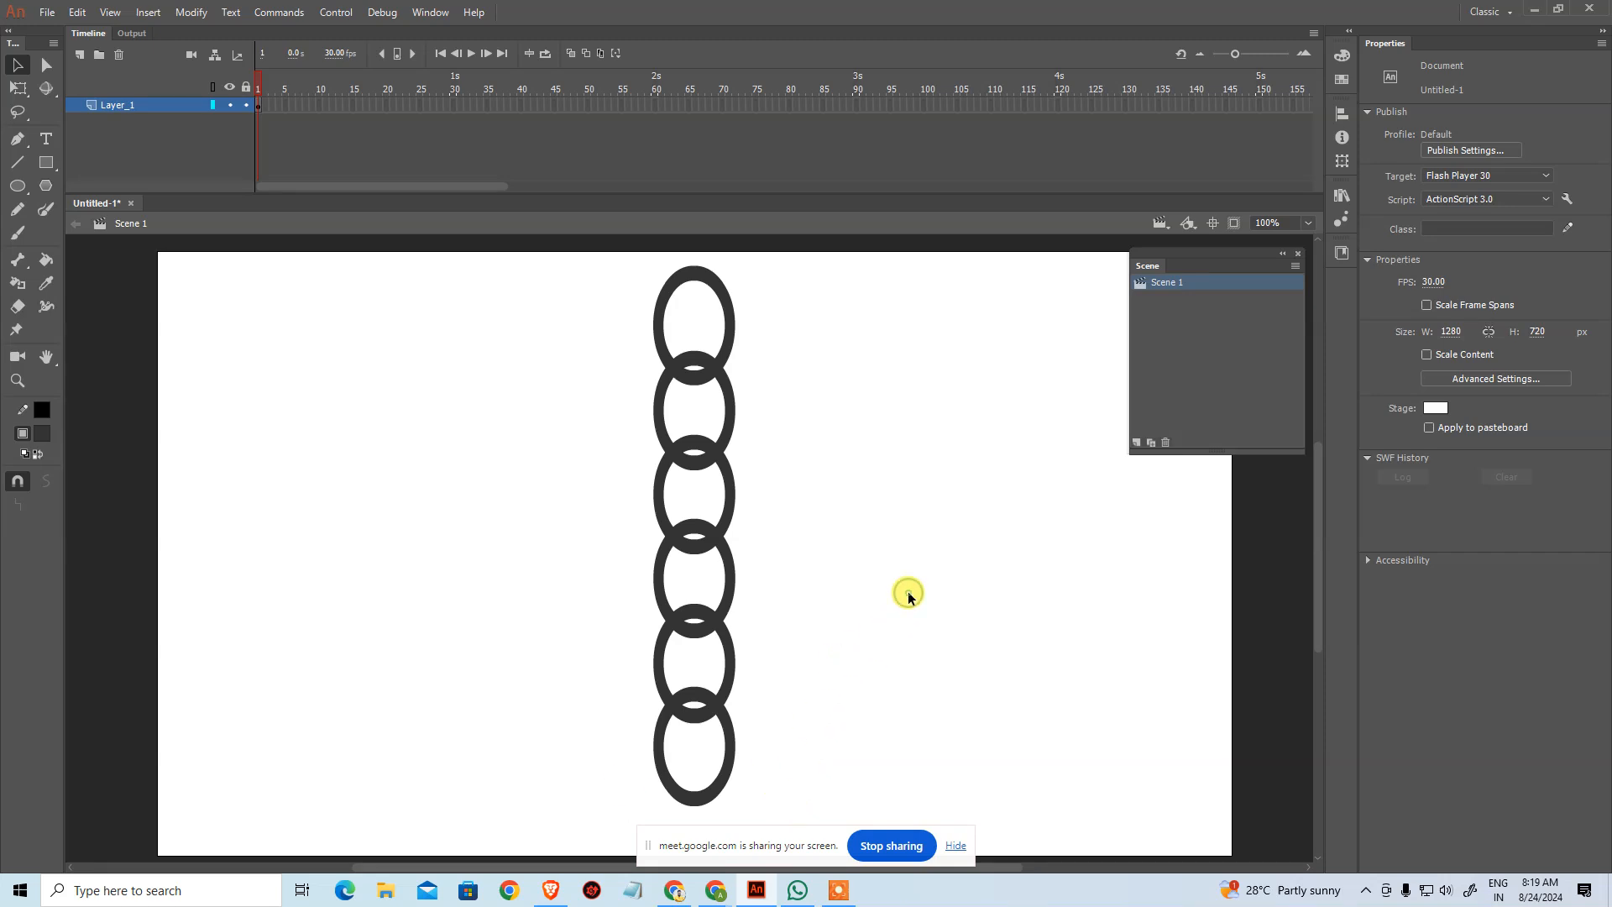
Step: Connect the six chain links with a string of bones from the top link down to the bottom link using the Bone tool
{"action": "left_click", "coordinate": [17, 260]}
{"action": "left_click", "coordinate": [59, 259]}
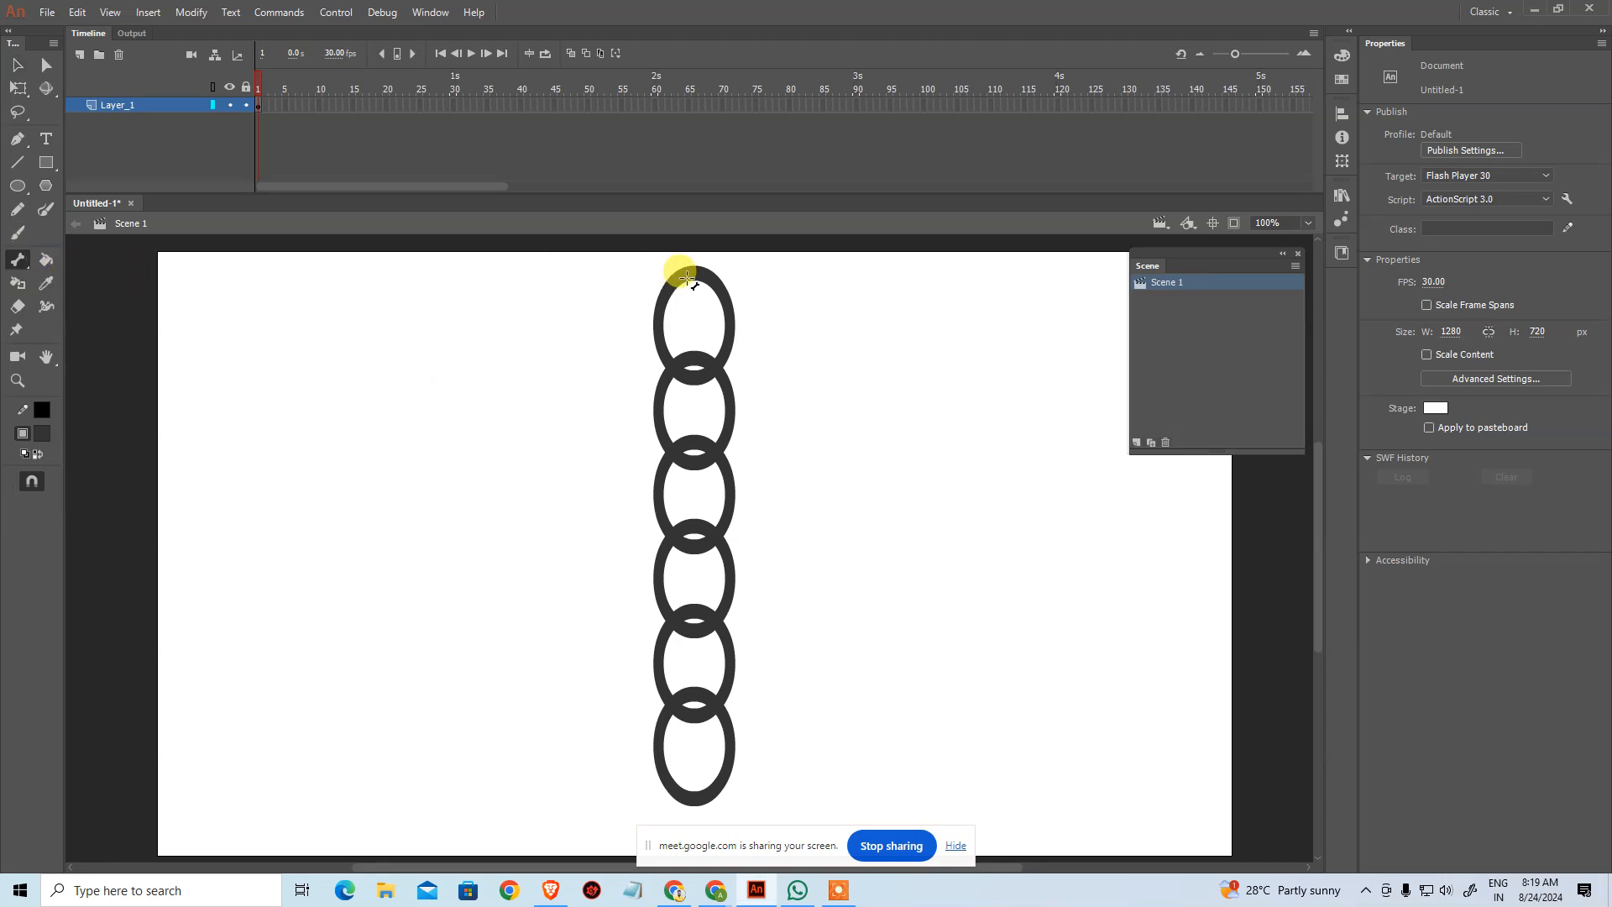
{"action": "left_click_drag", "start_coordinate": [694, 275], "coordinate": [694, 353]}
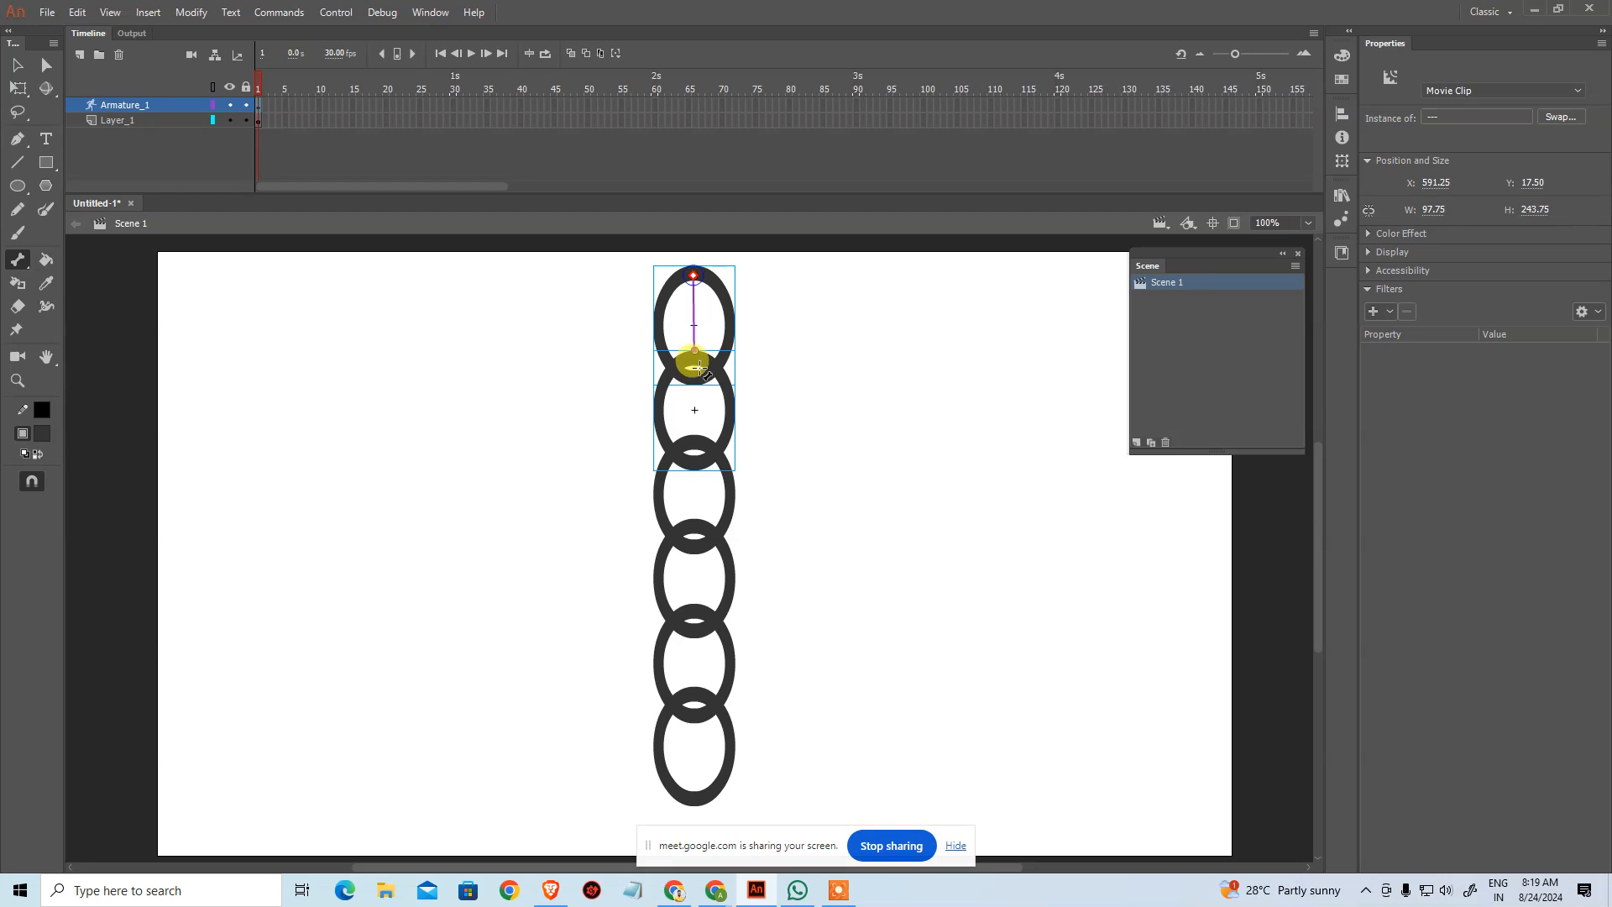
{"action": "left_click_drag", "start_coordinate": [694, 351], "coordinate": [694, 686]}
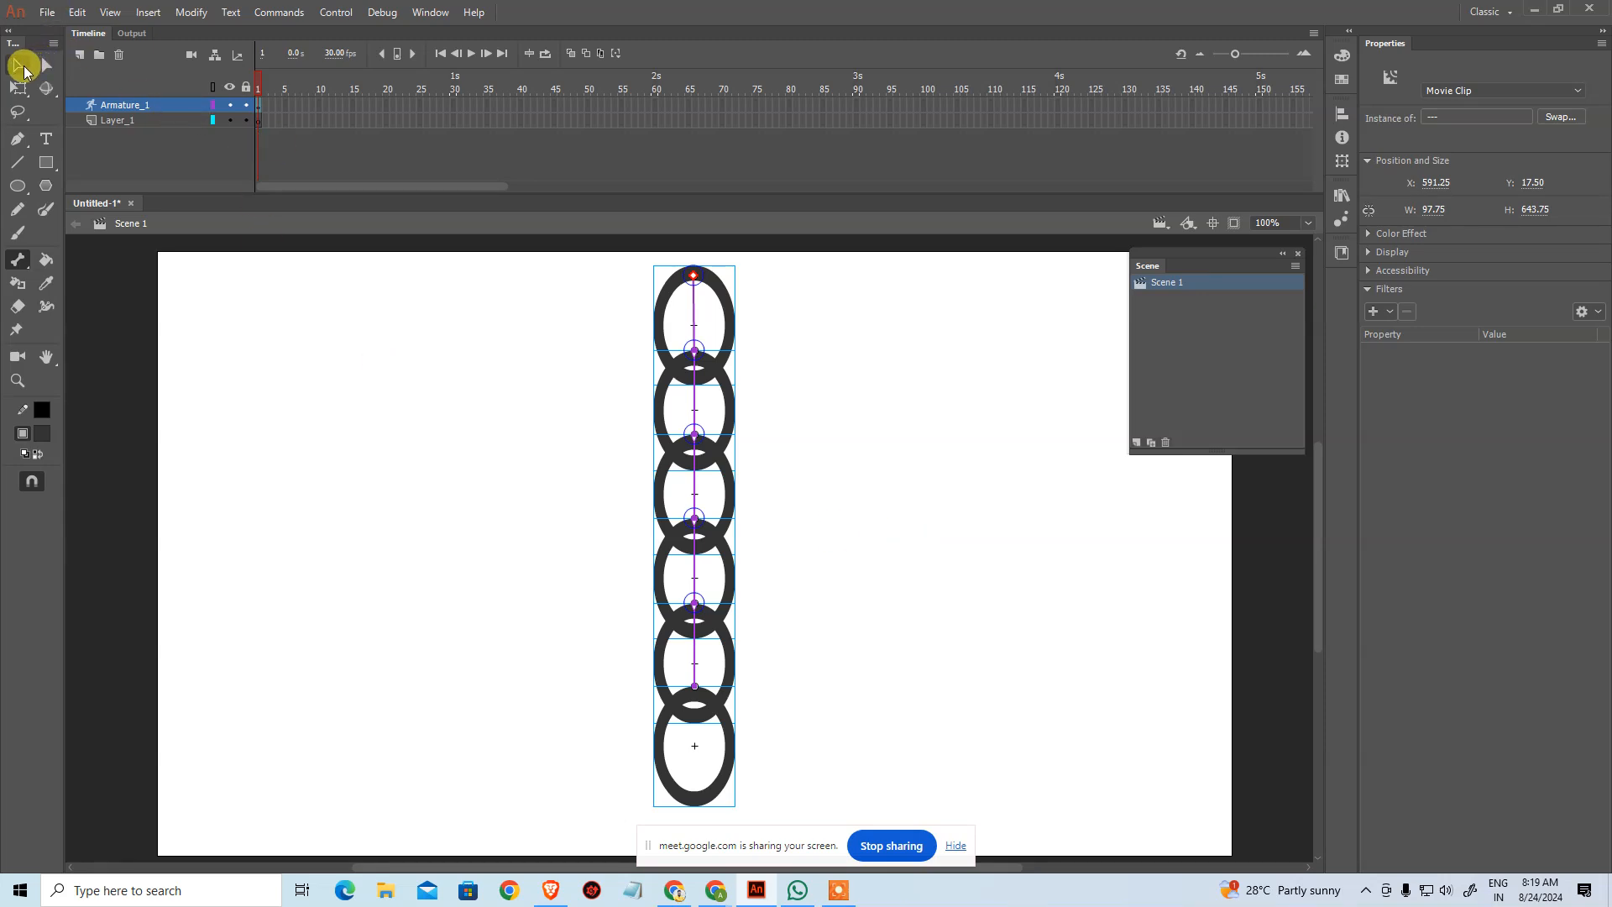
Step: Pose the armature by moving its bottom link so the chain bends slightly sideways
{"action": "left_click", "coordinate": [23, 68]}
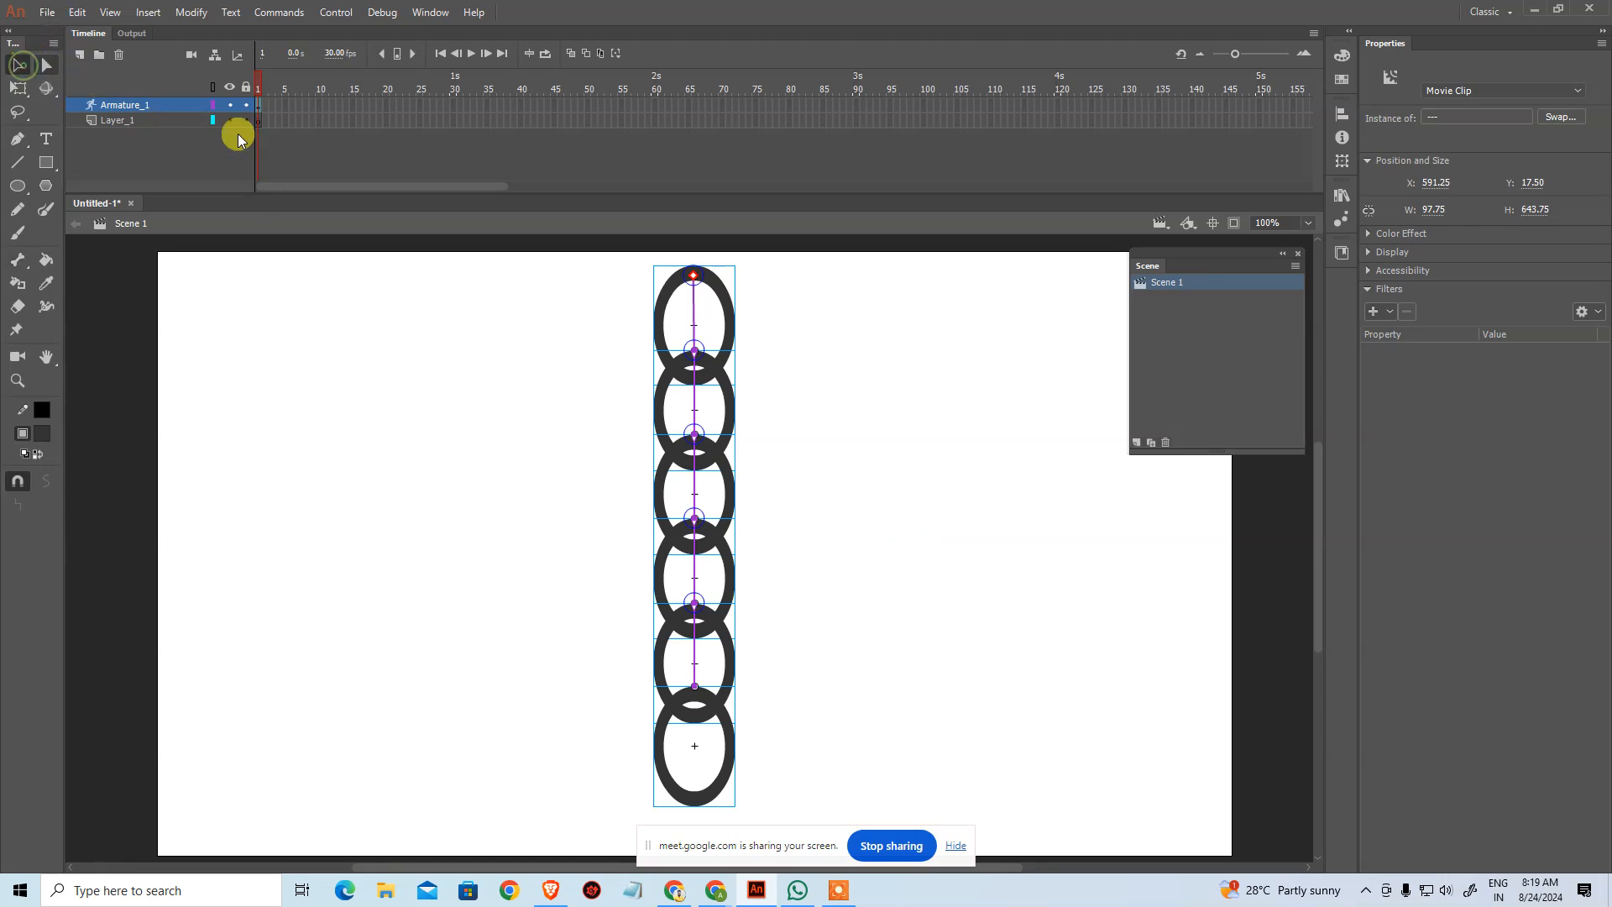
{"action": "left_click", "coordinate": [806, 405]}
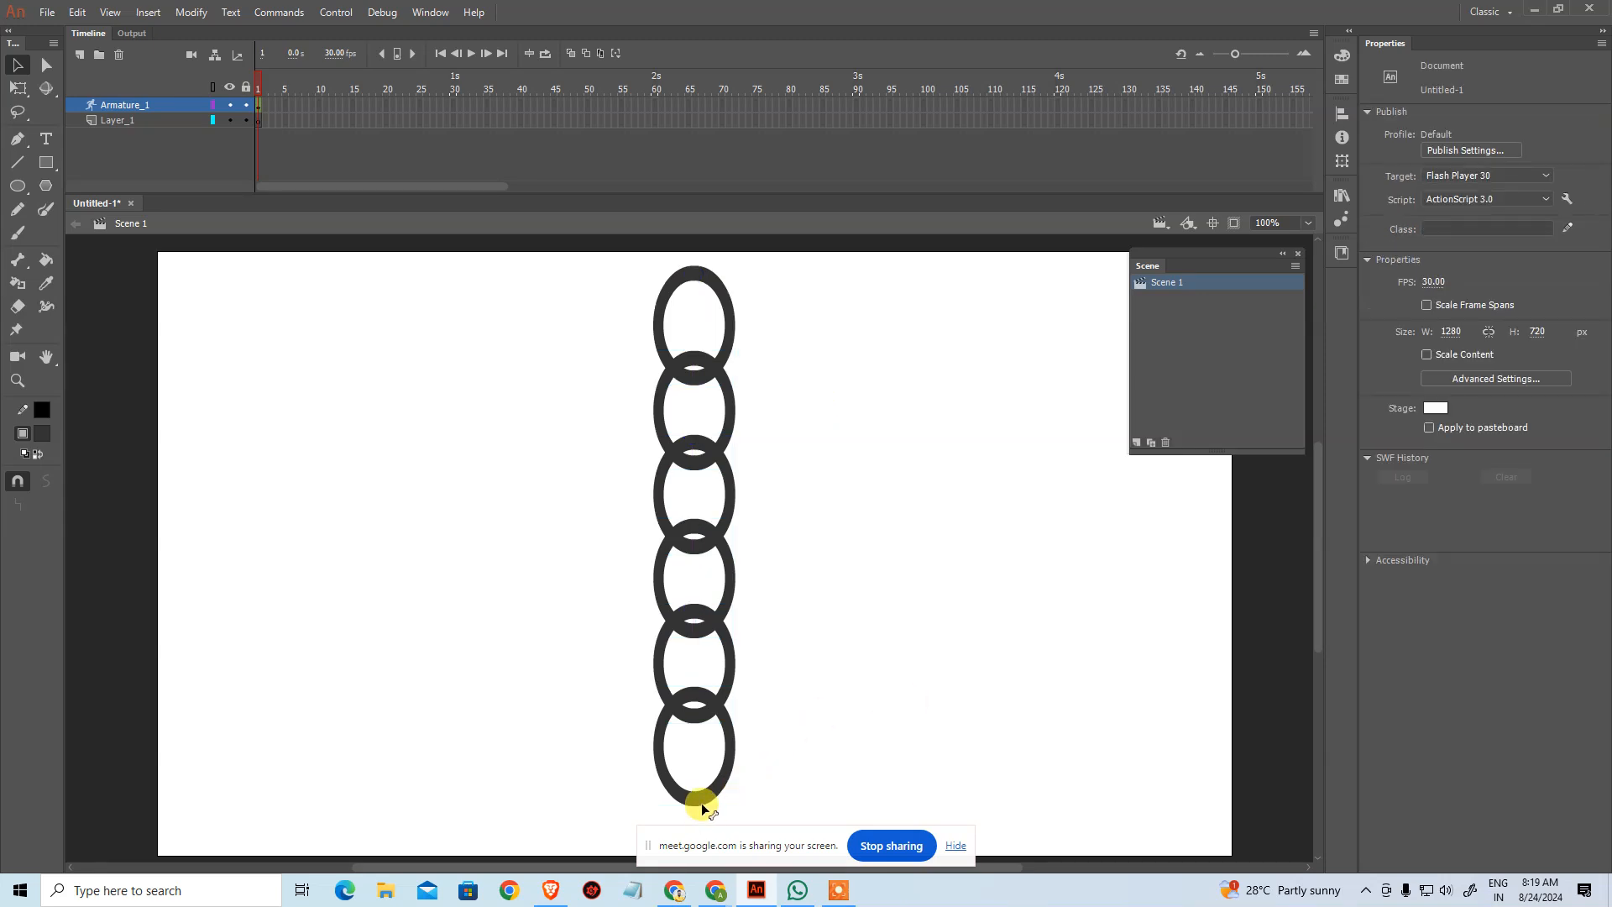
{"action": "left_click_drag", "start_coordinate": [704, 807], "coordinate": [722, 902]}
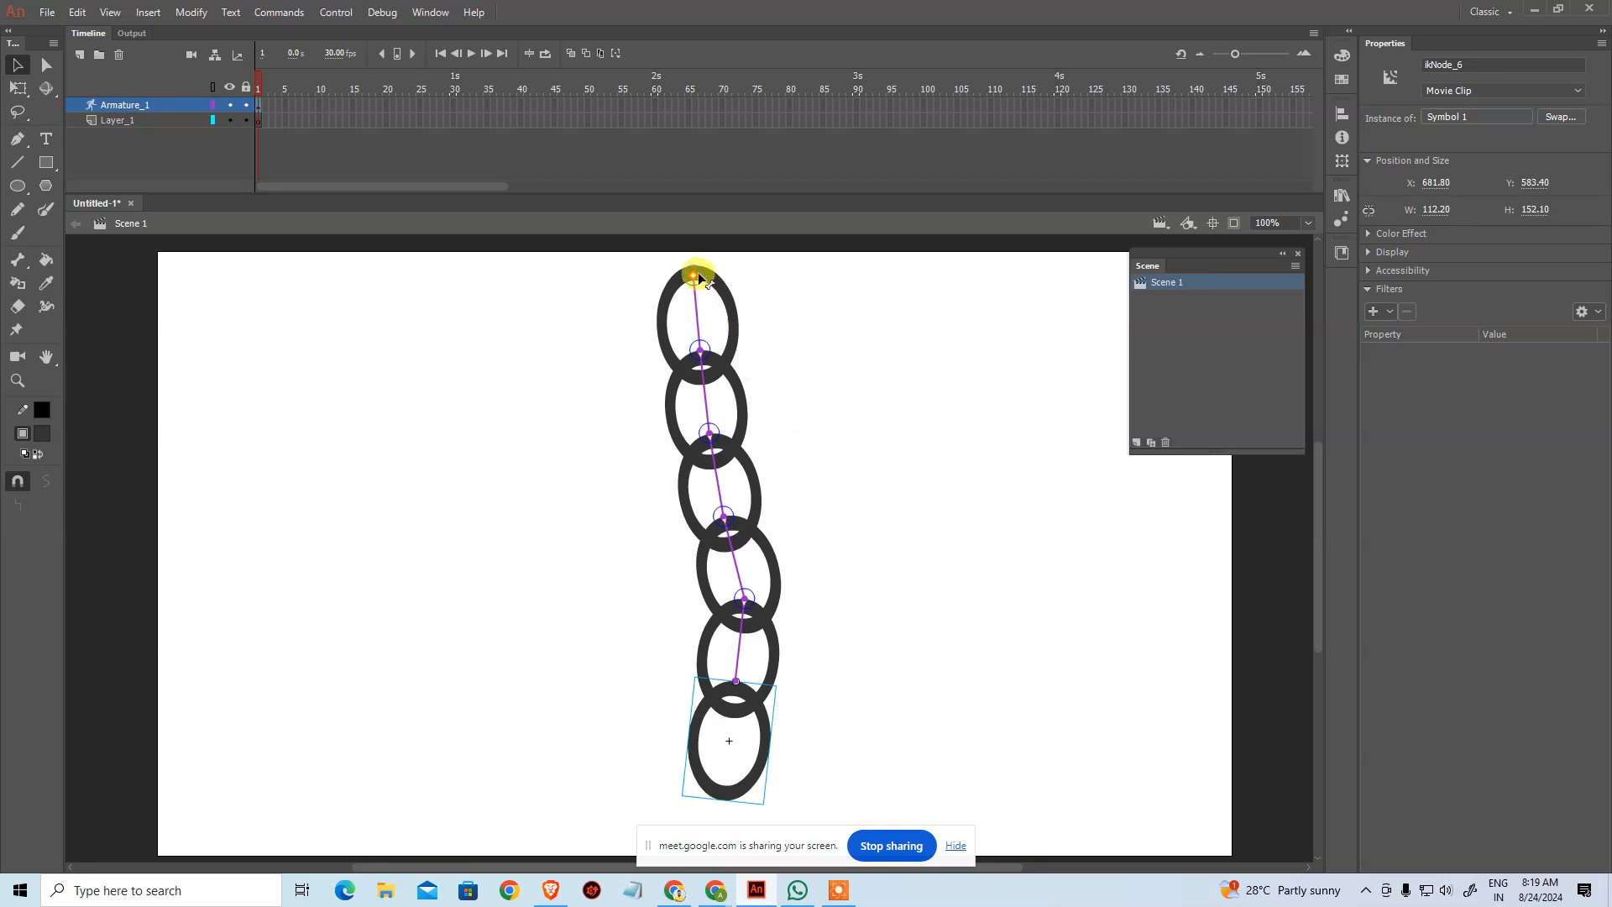
{"action": "left_click_drag", "start_coordinate": [744, 785], "coordinate": [727, 889]}
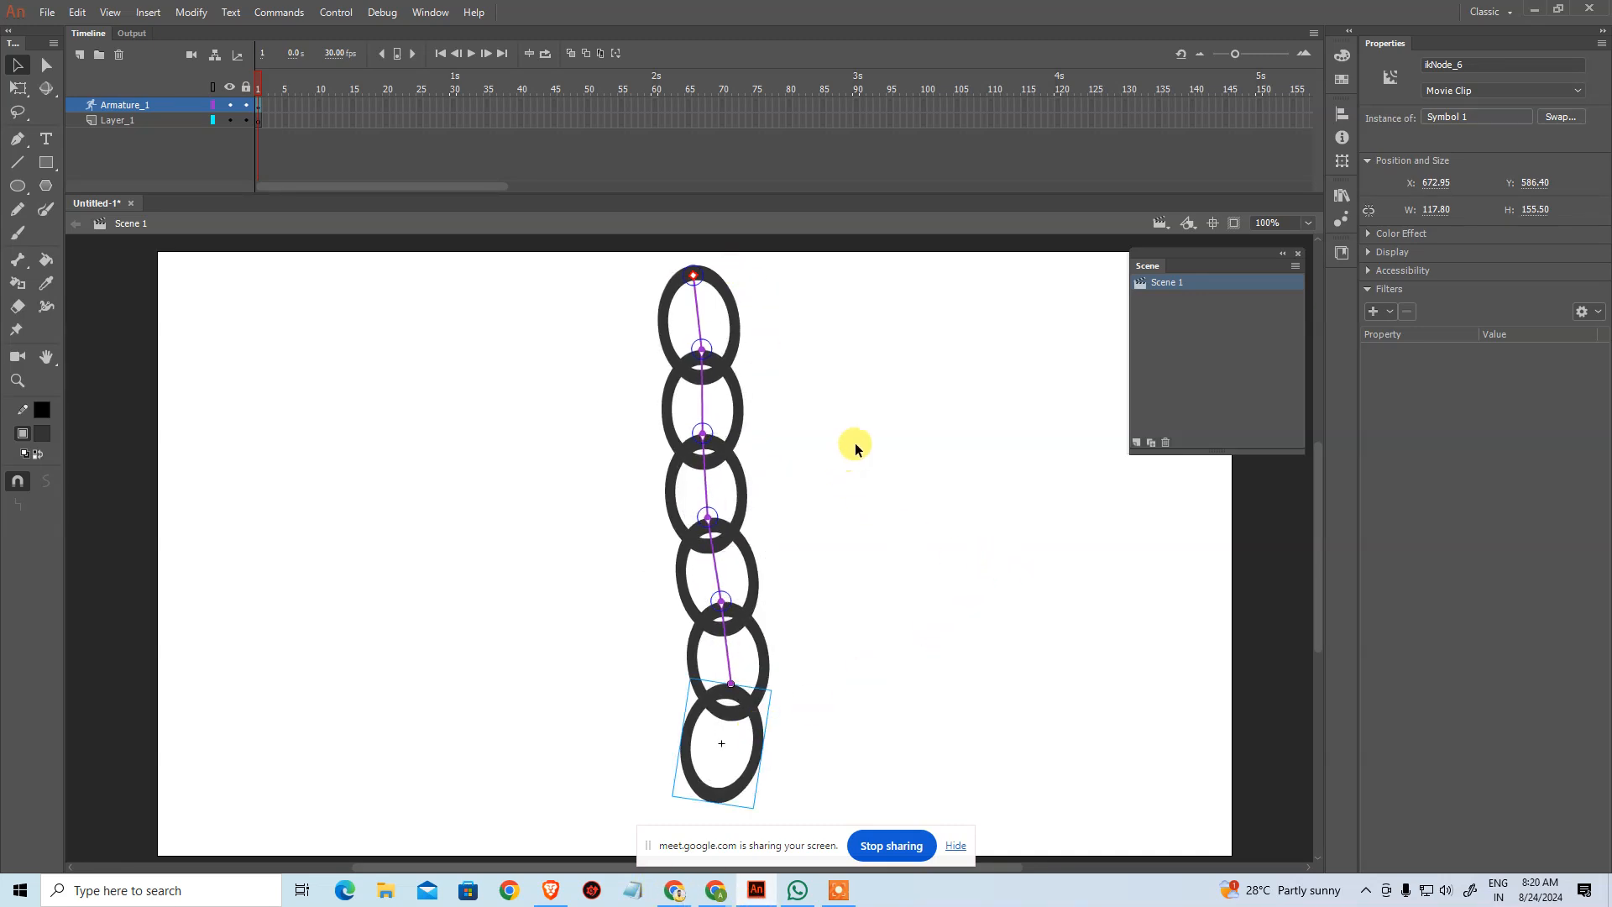
Step: Test the movie with the posed chain and close the preview
{"action": "left_click", "coordinate": [698, 311]}
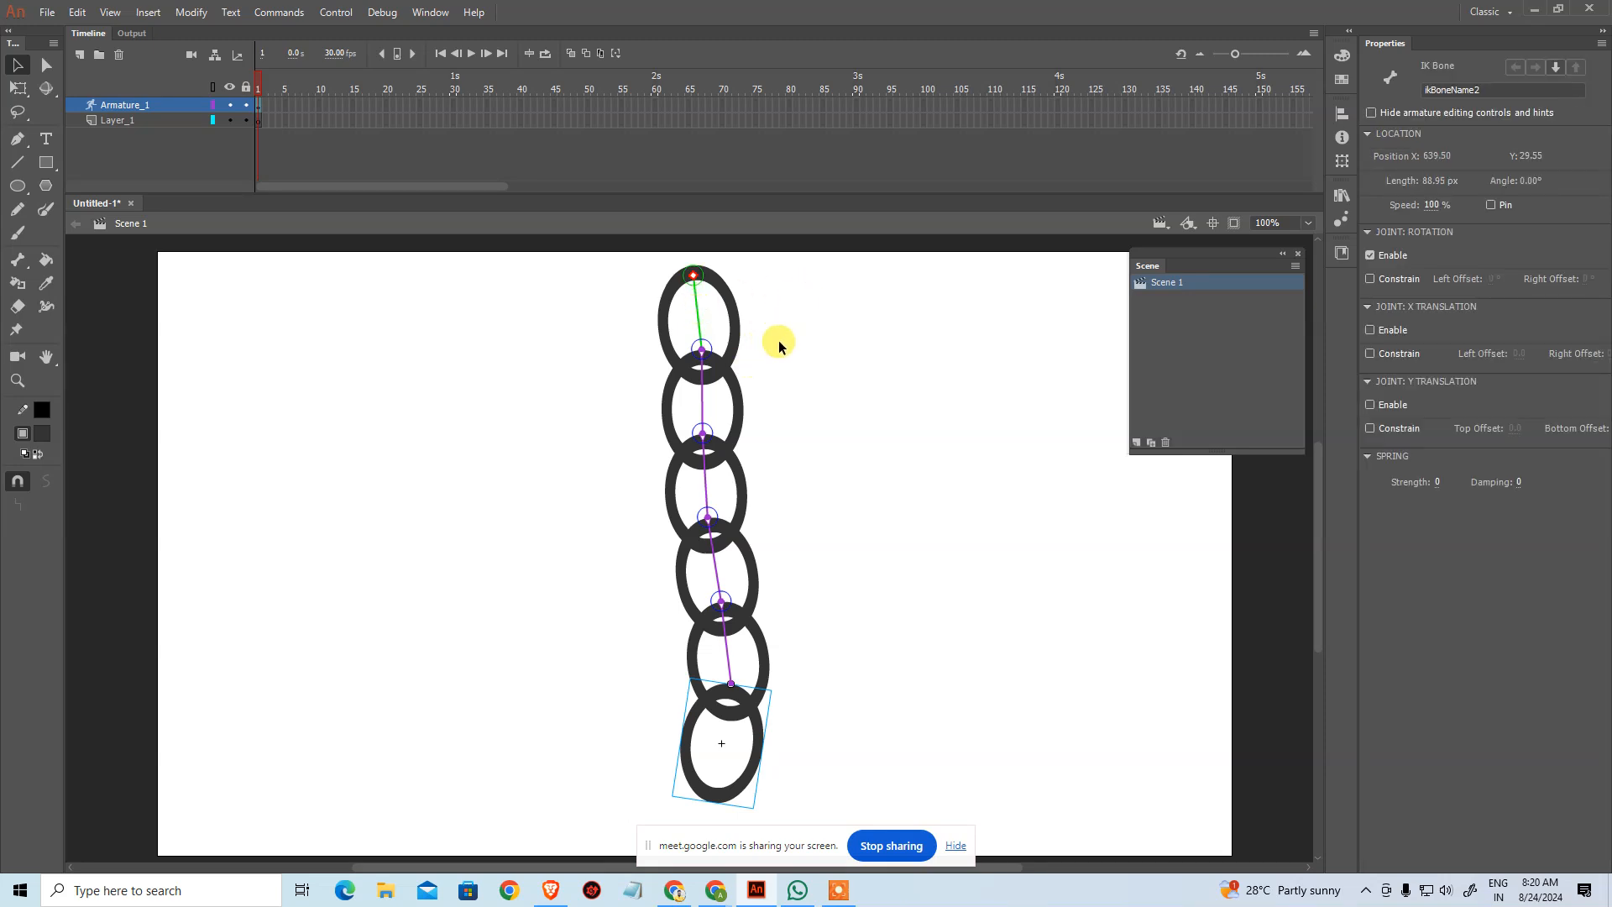
{"action": "key", "text": "ctrl+Return"}
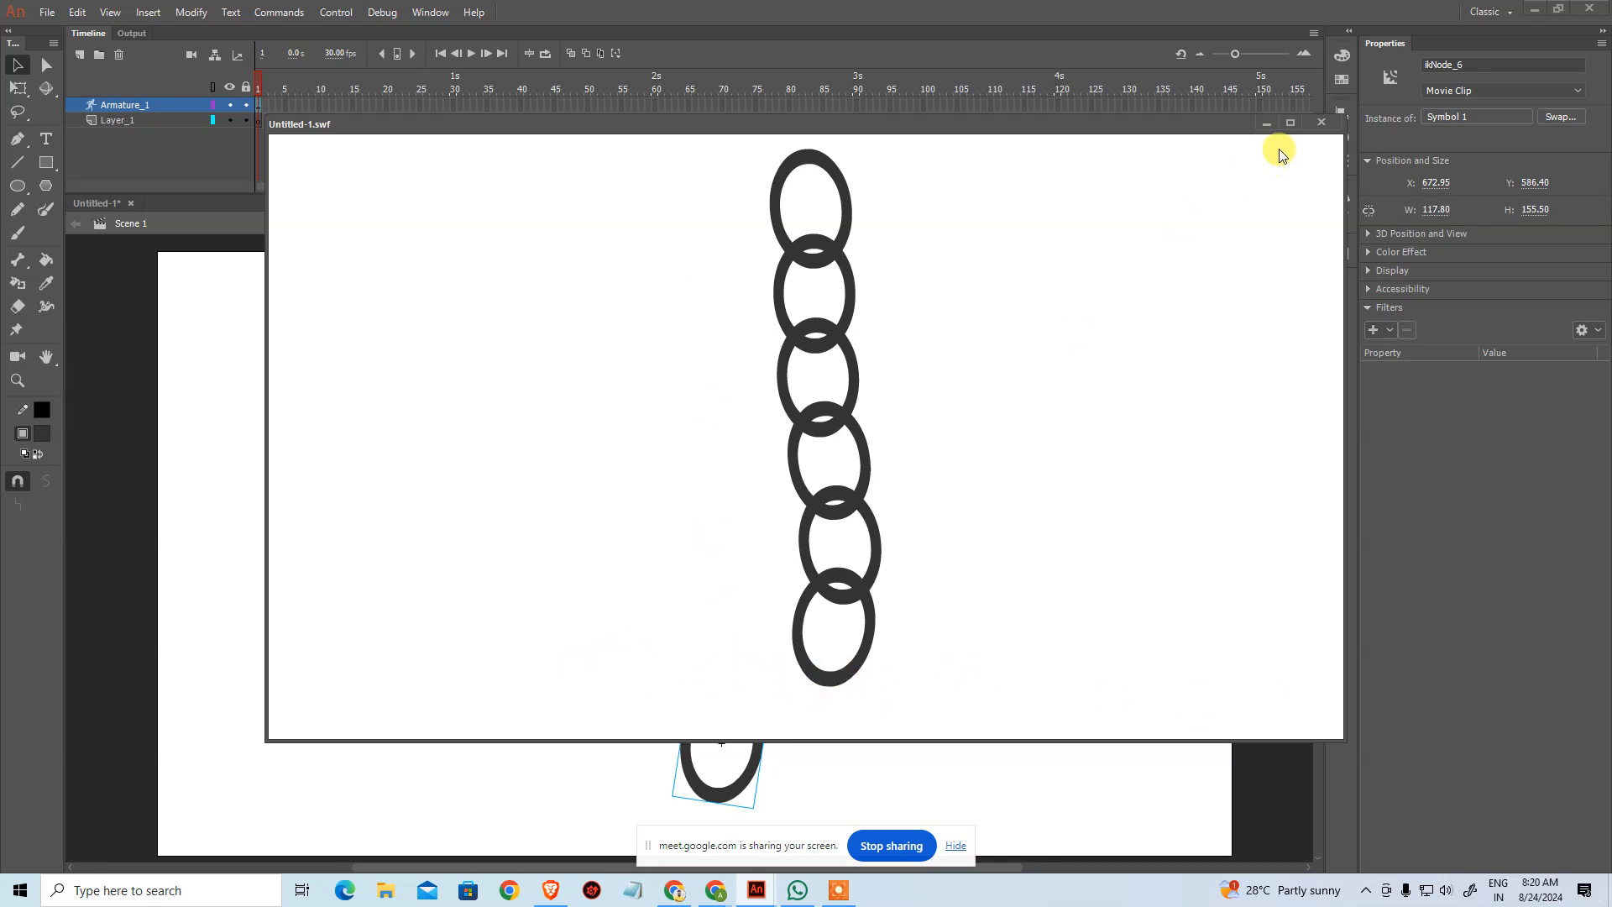
{"action": "left_click", "coordinate": [1320, 121]}
{"action": "left_click", "coordinate": [1068, 457]}
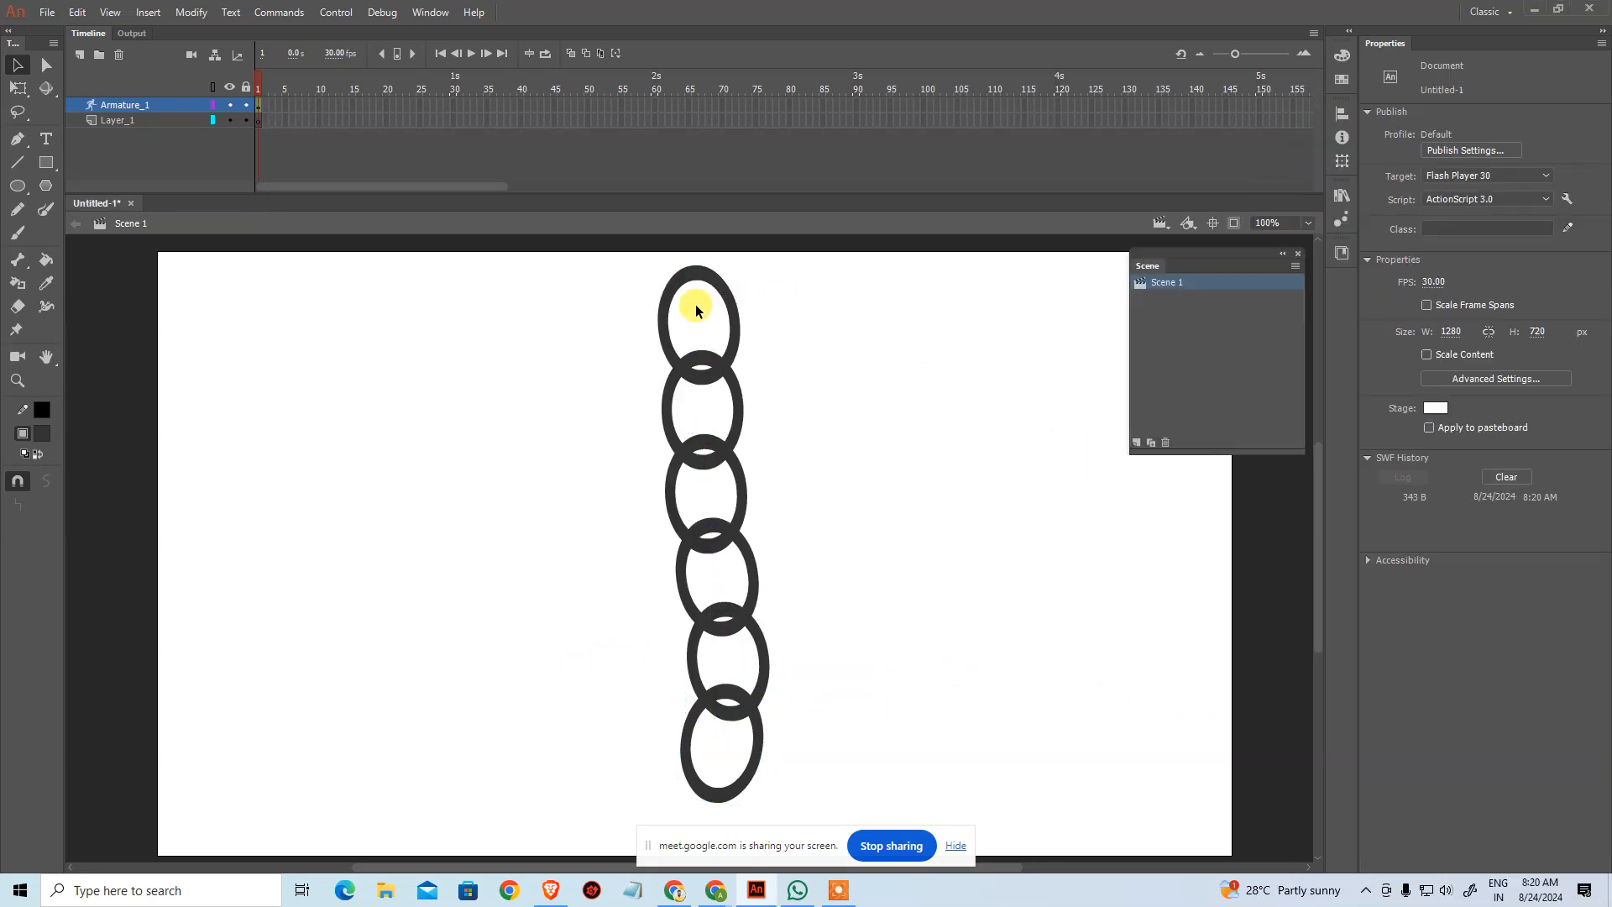
Step: Examine the bone properties of the chain's first and second bones, including joint rotation, translation and spring settings
{"action": "left_click", "coordinate": [708, 279]}
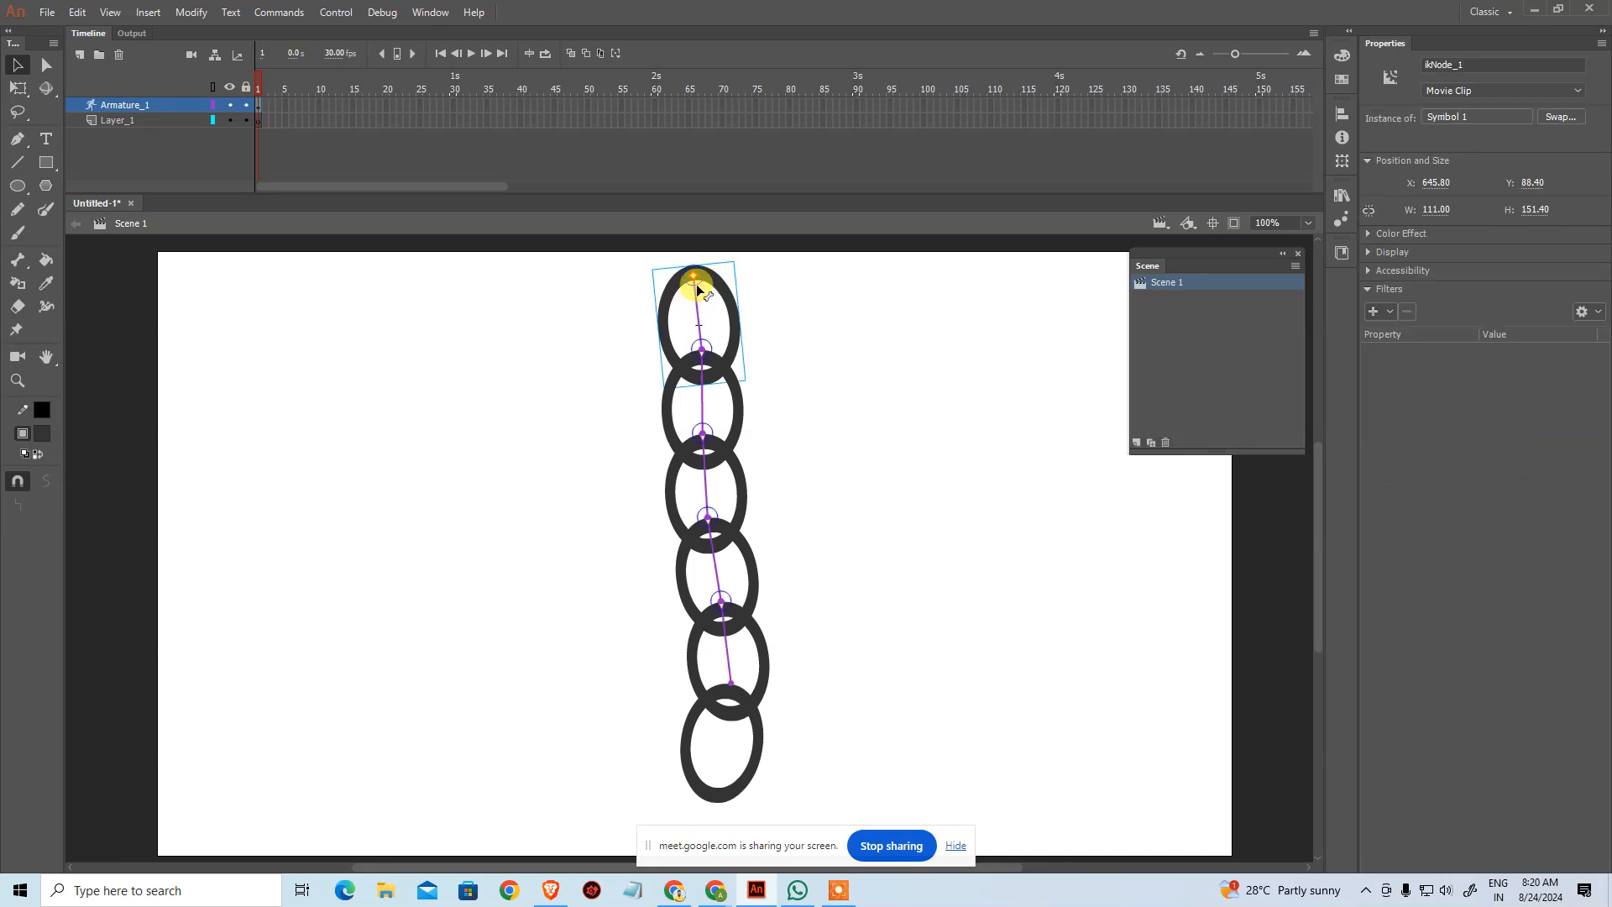
{"action": "left_click", "coordinate": [693, 280]}
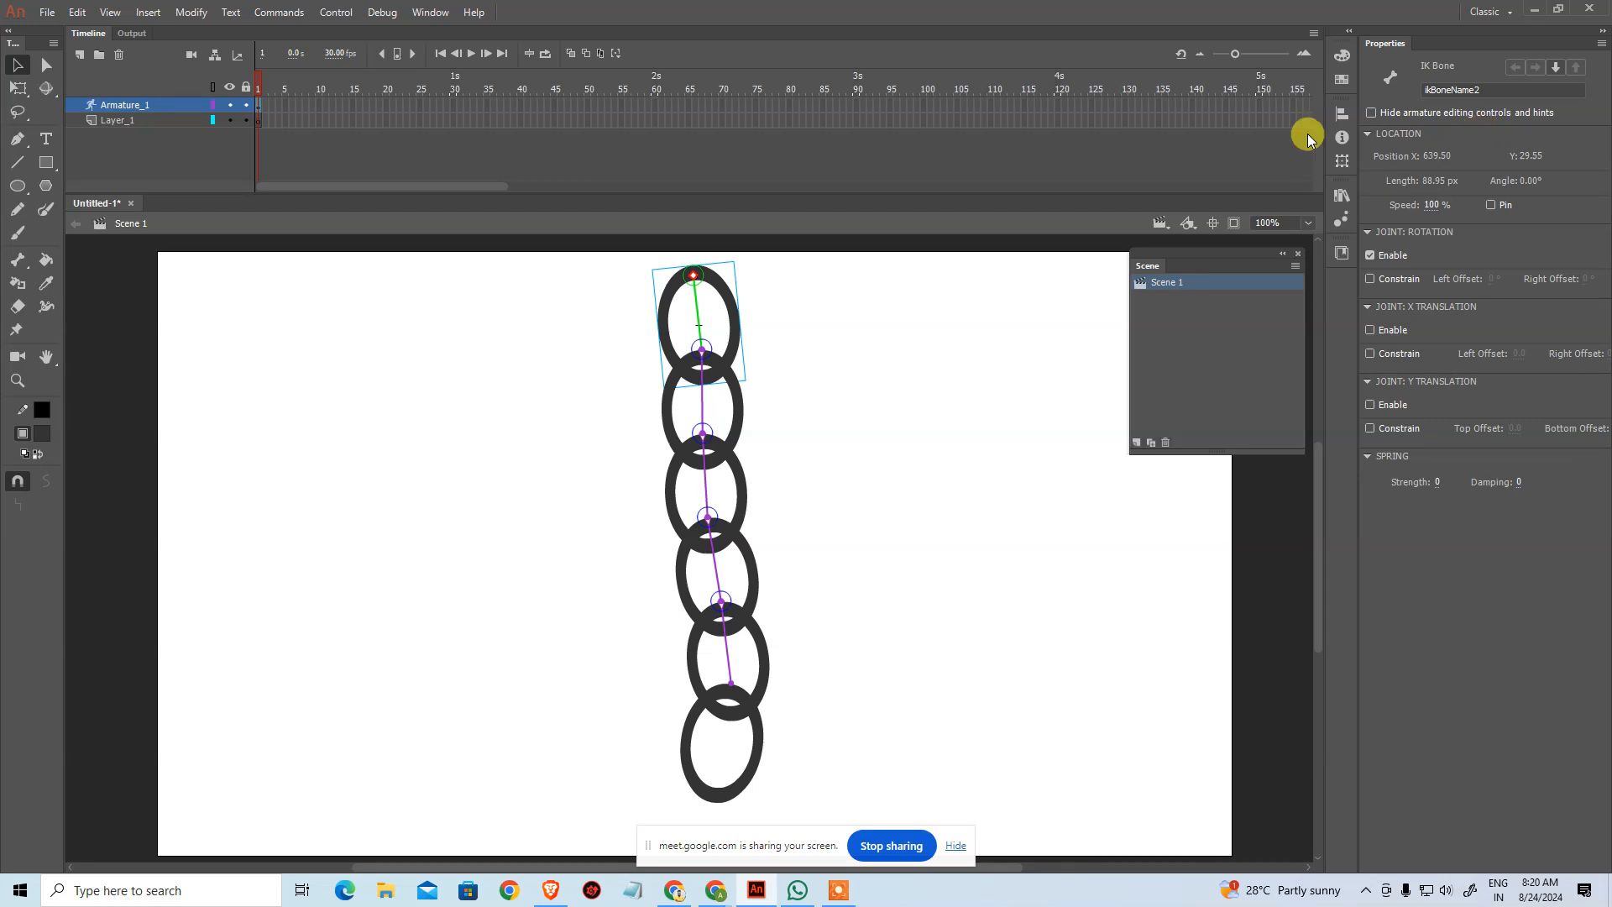
{"action": "left_click", "coordinate": [702, 403]}
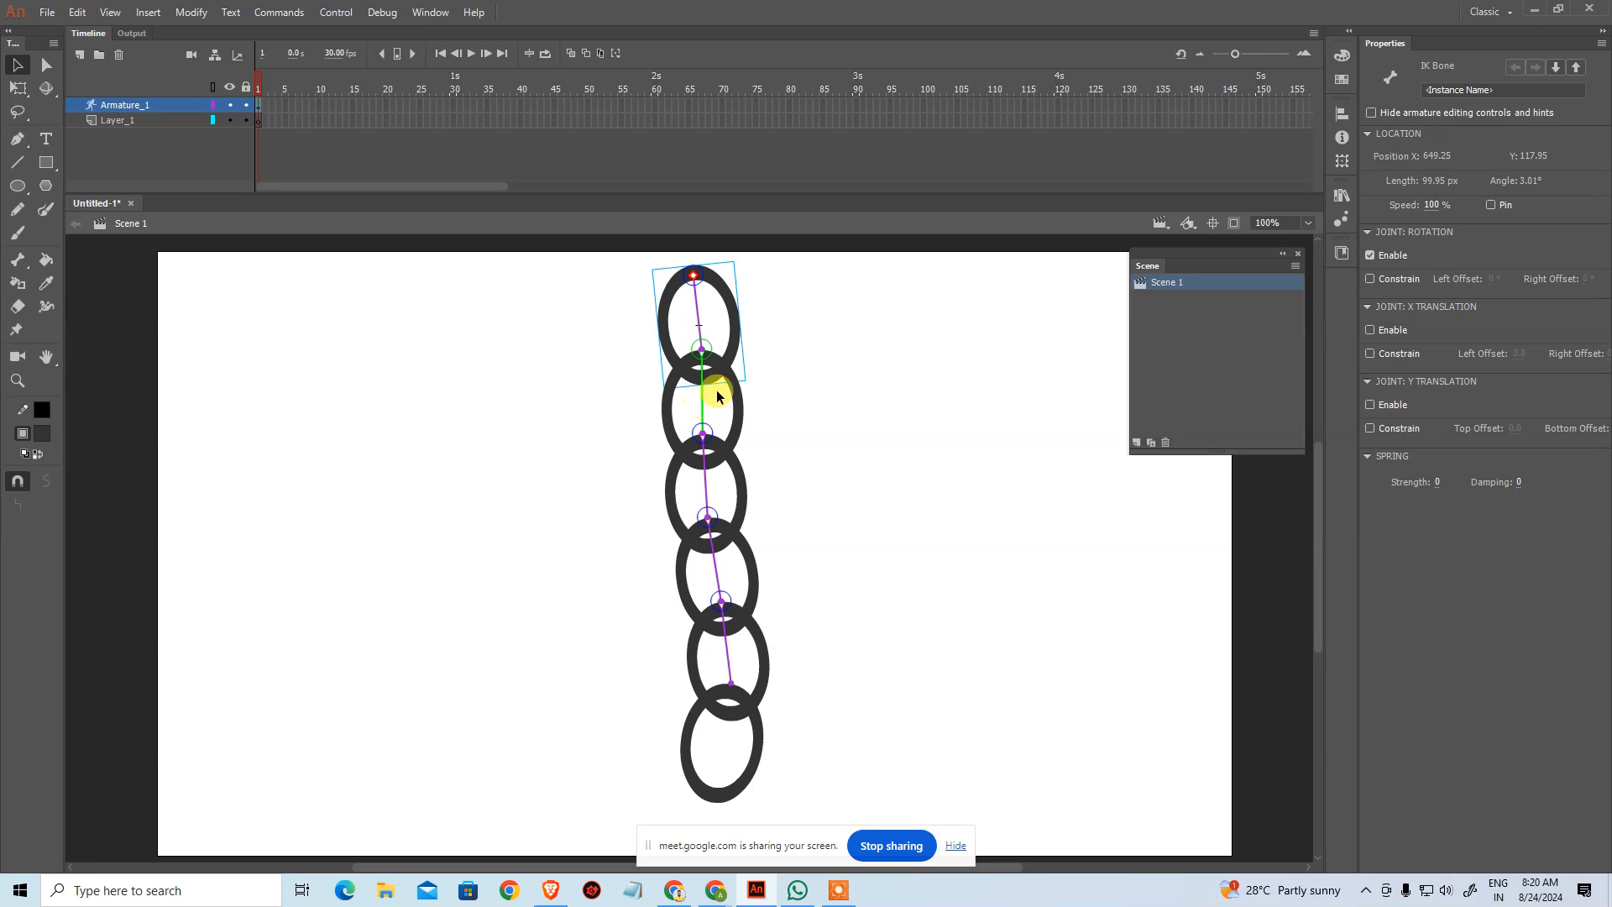
{"action": "left_click_drag", "start_coordinate": [609, 256], "coordinate": [808, 816]}
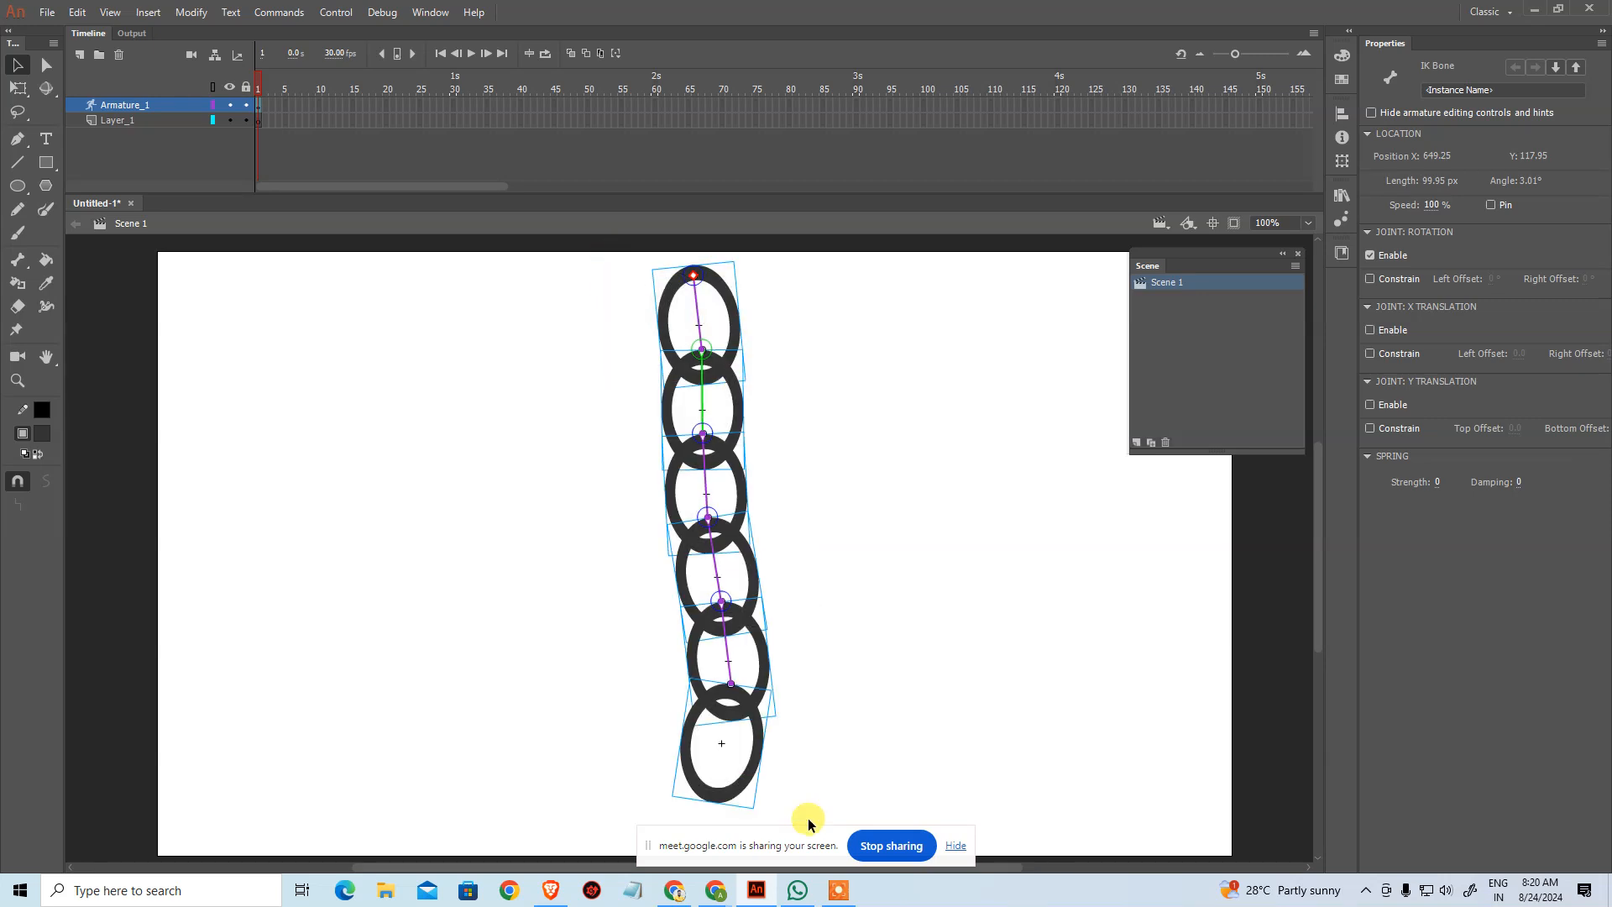
{"action": "left_click", "coordinate": [967, 324]}
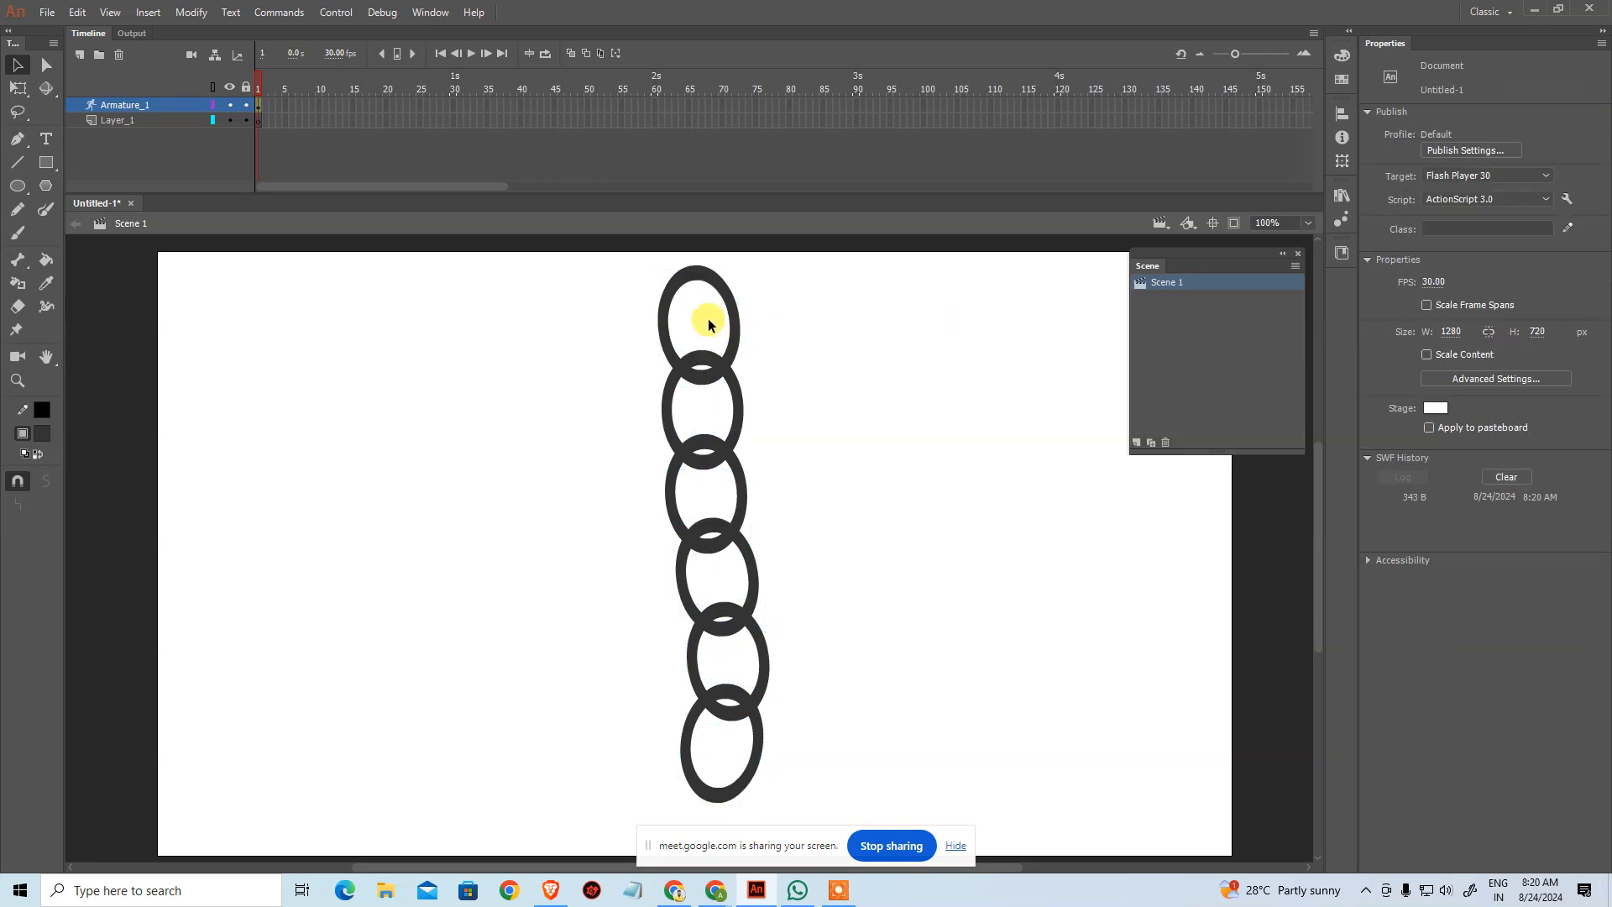
{"action": "left_click", "coordinate": [693, 278]}
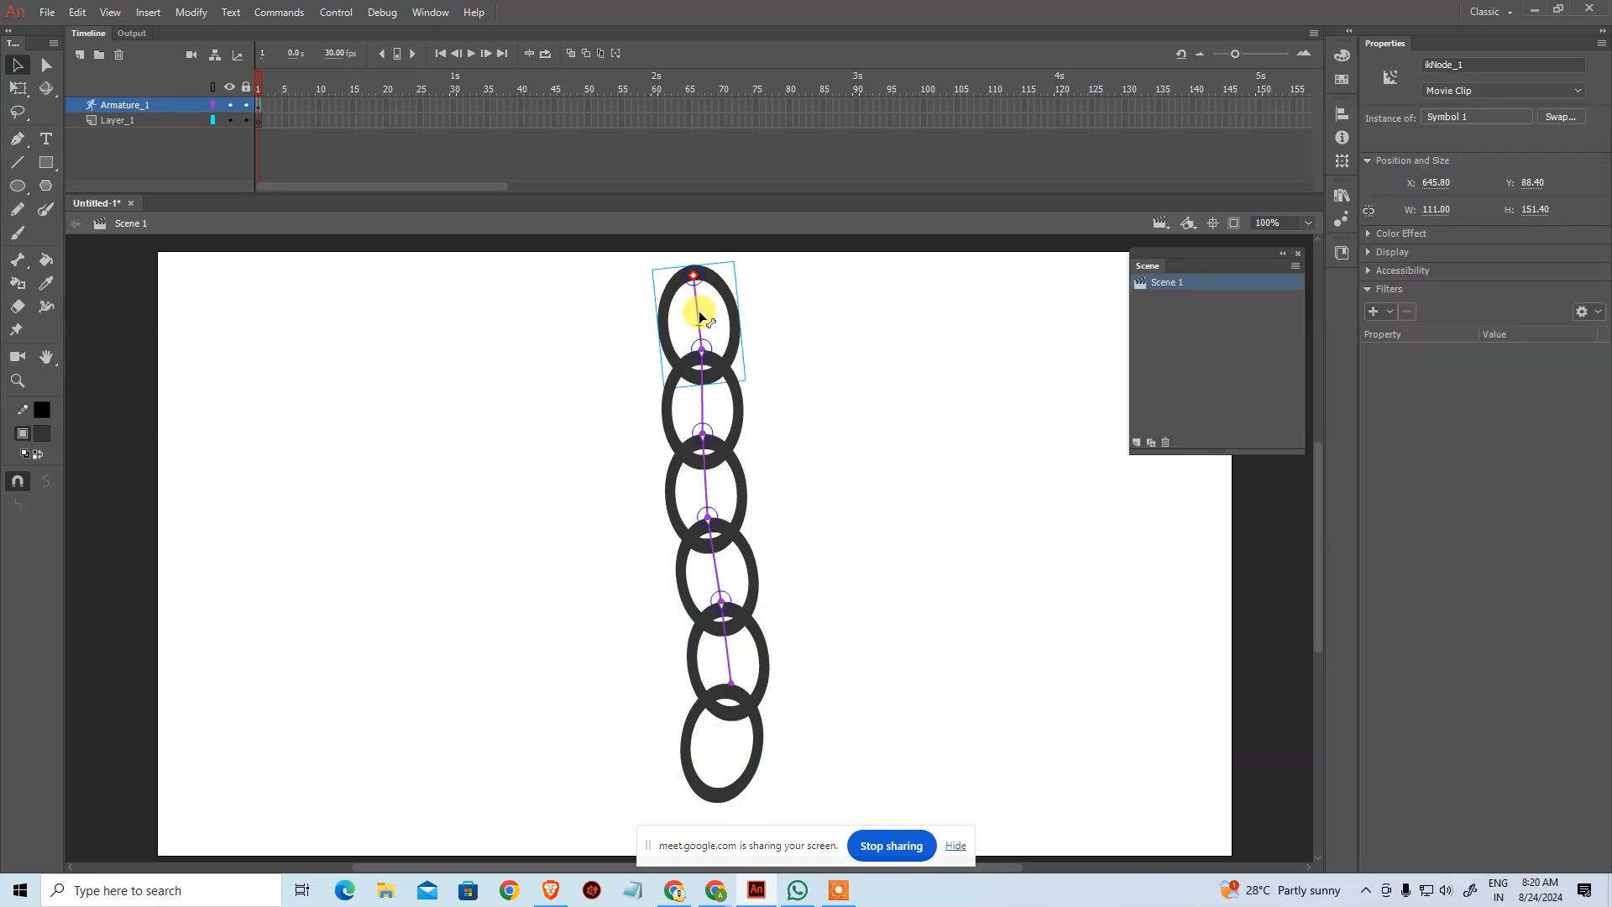
{"action": "left_click", "coordinate": [693, 280]}
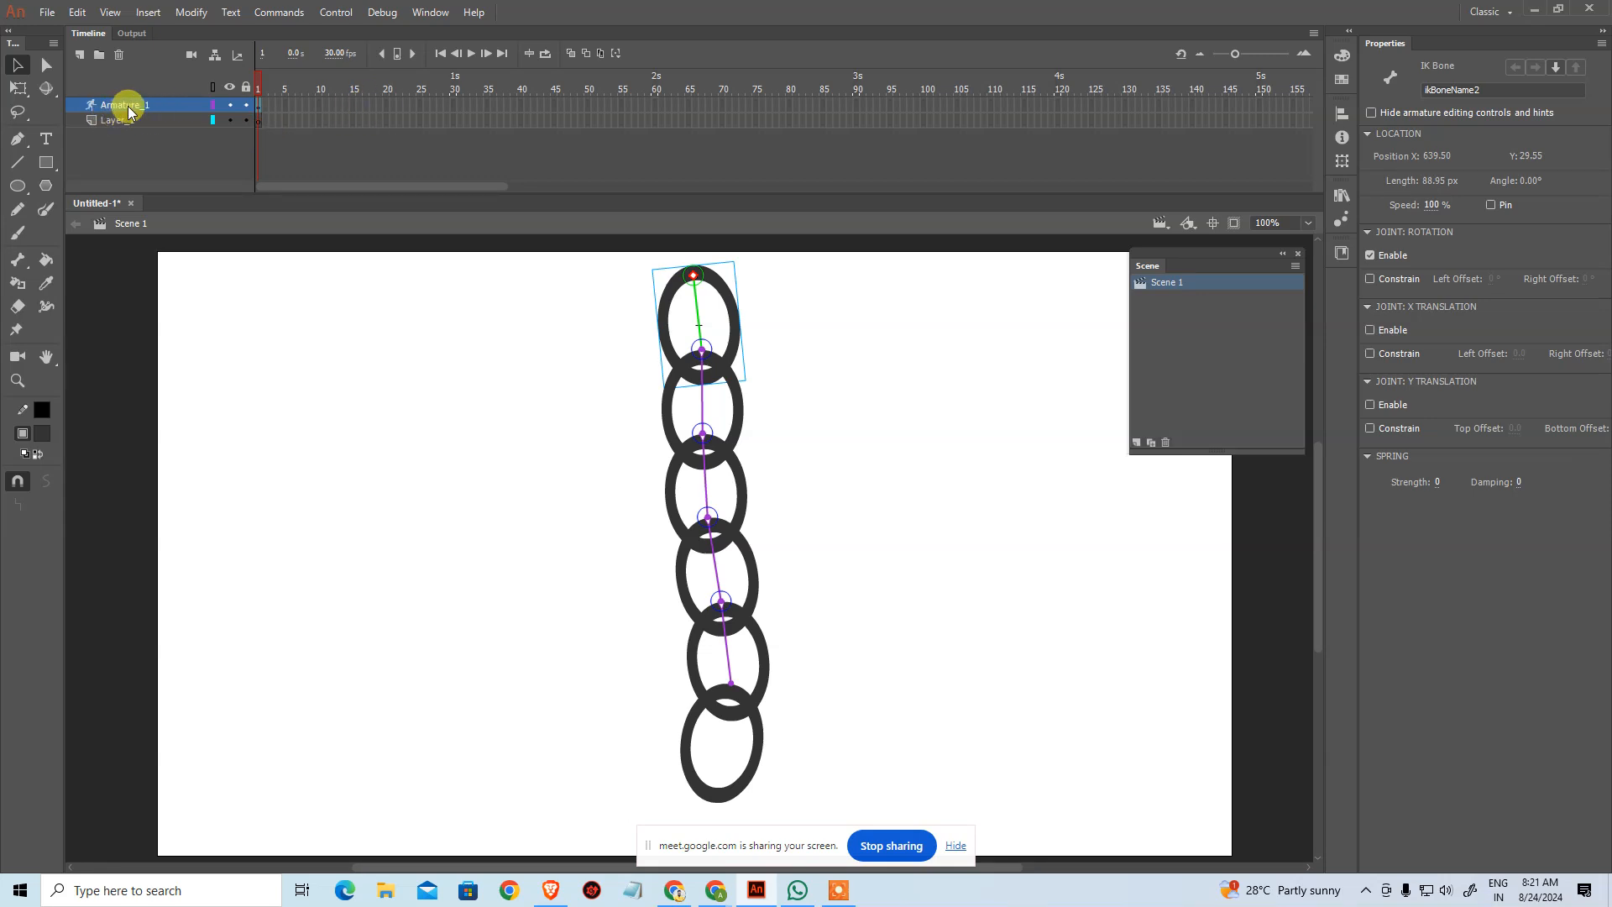
Step: Insert a pose at frame 20 of the Armature_1 layer
{"action": "left_click", "coordinate": [387, 103]}
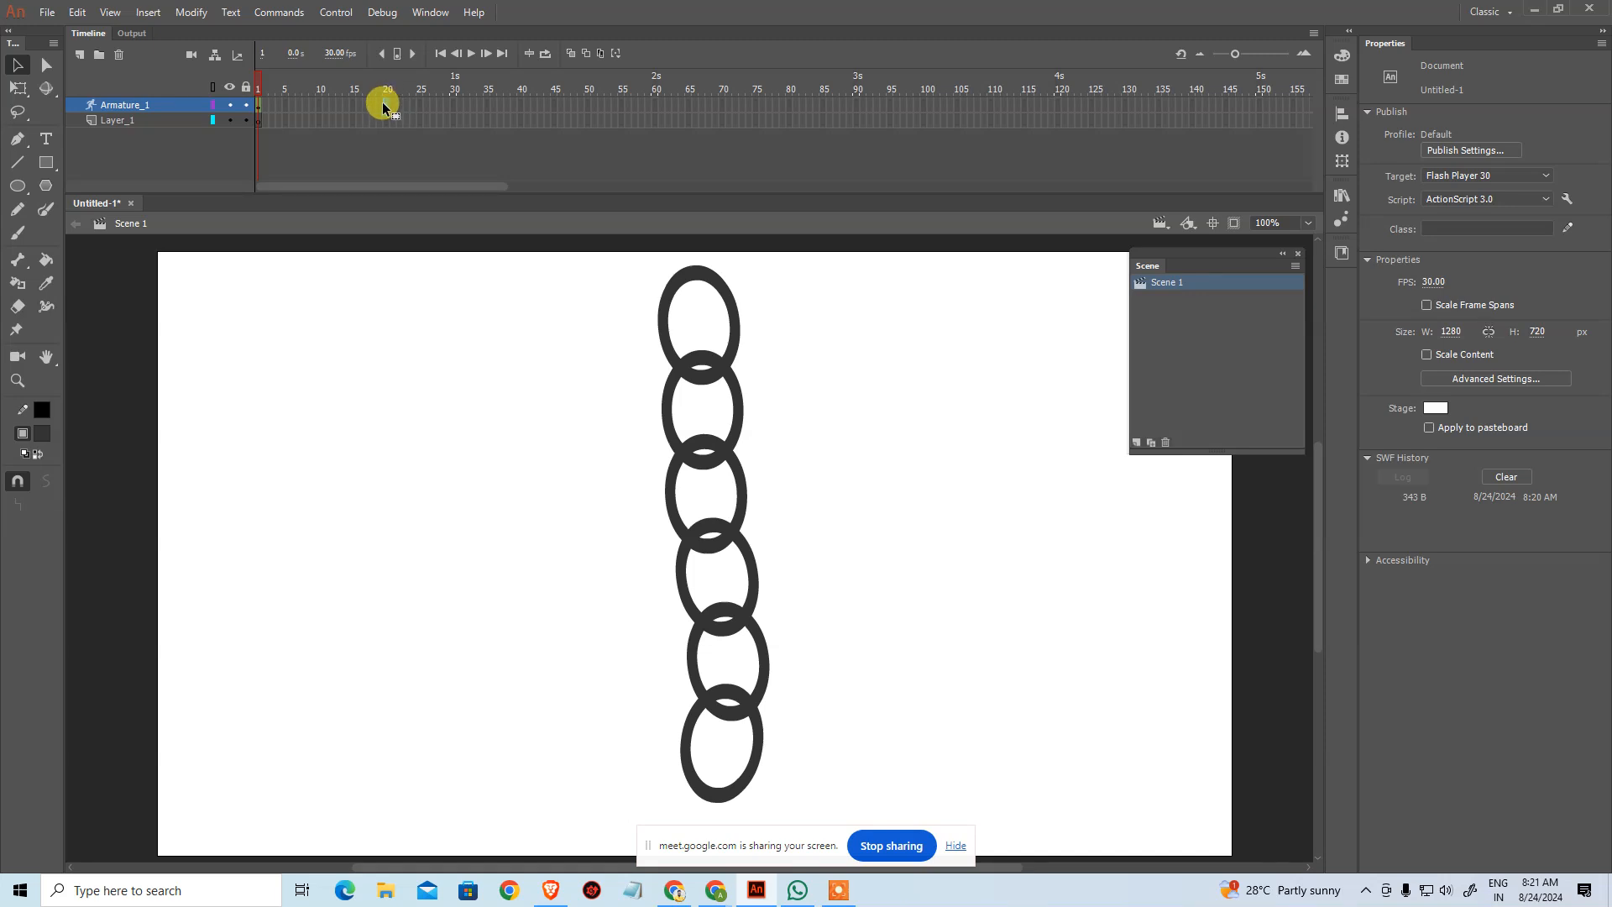
{"action": "right_click", "coordinate": [385, 107]}
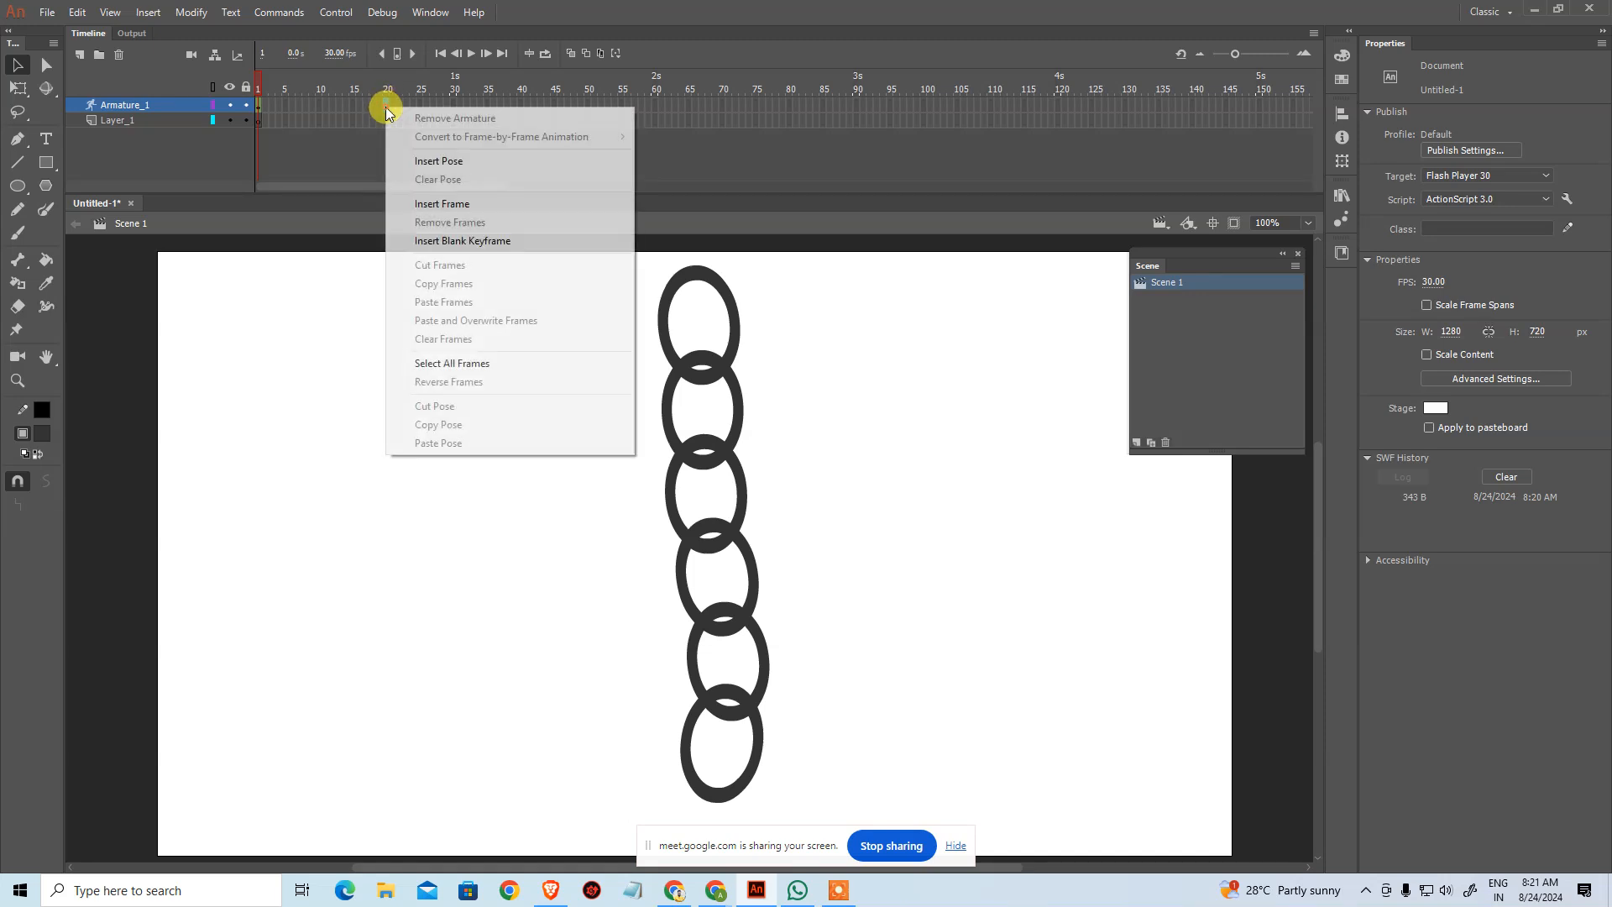
{"action": "left_click", "coordinate": [491, 163]}
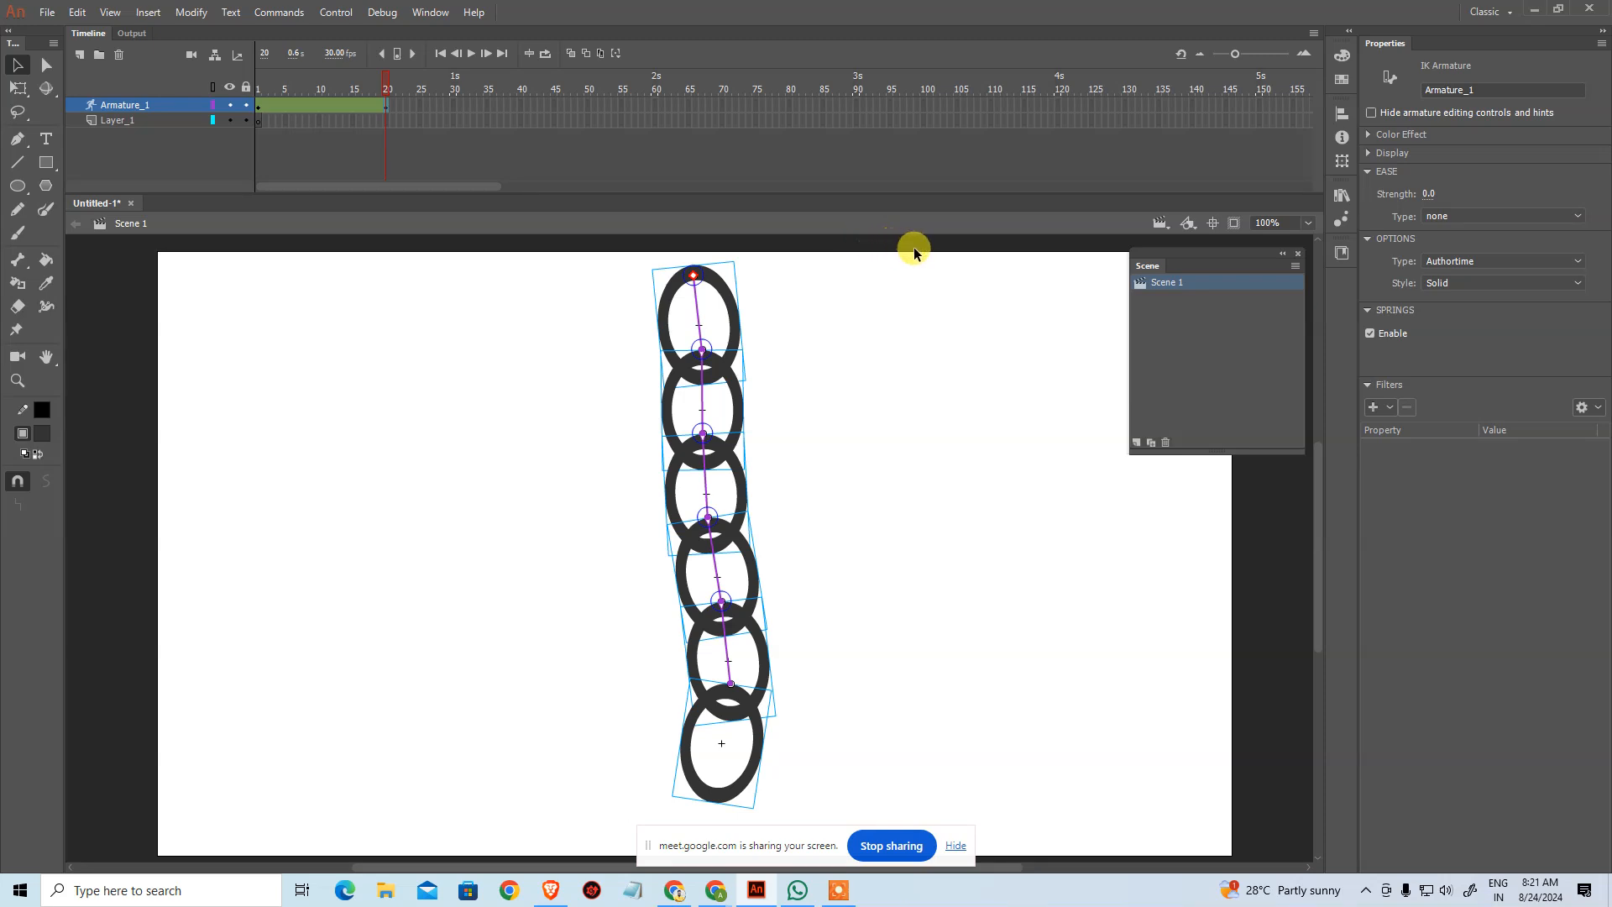
Step: Compare the armature's Wire, Solid, Line and None bone styles and leave the style set to Wire
{"action": "left_click", "coordinate": [1437, 287]}
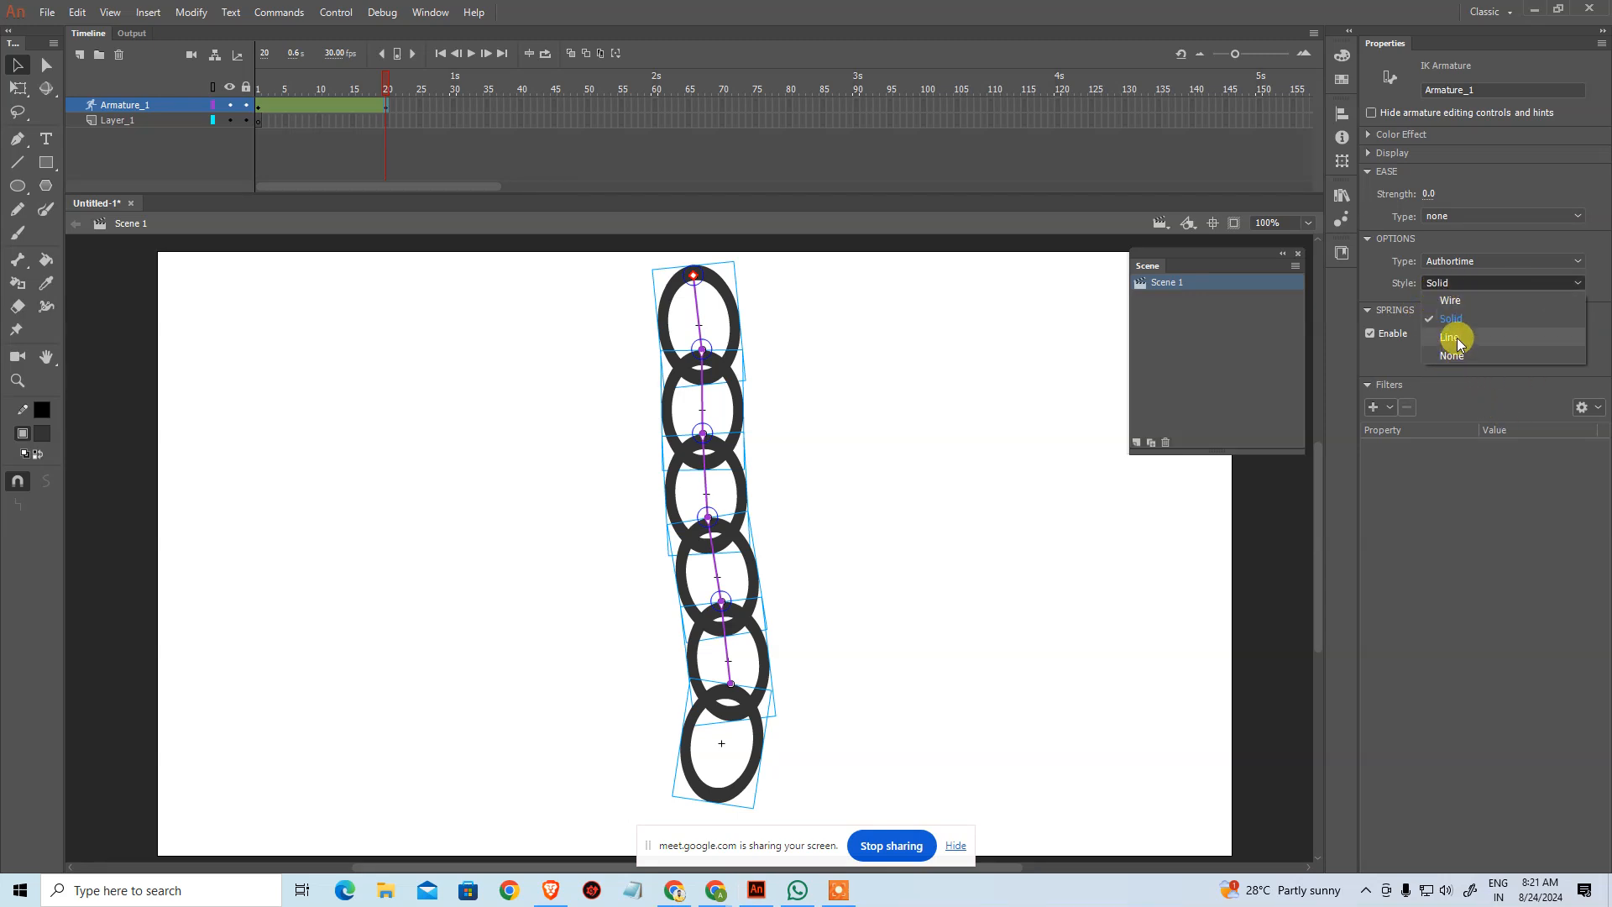
{"action": "left_click", "coordinate": [1450, 300]}
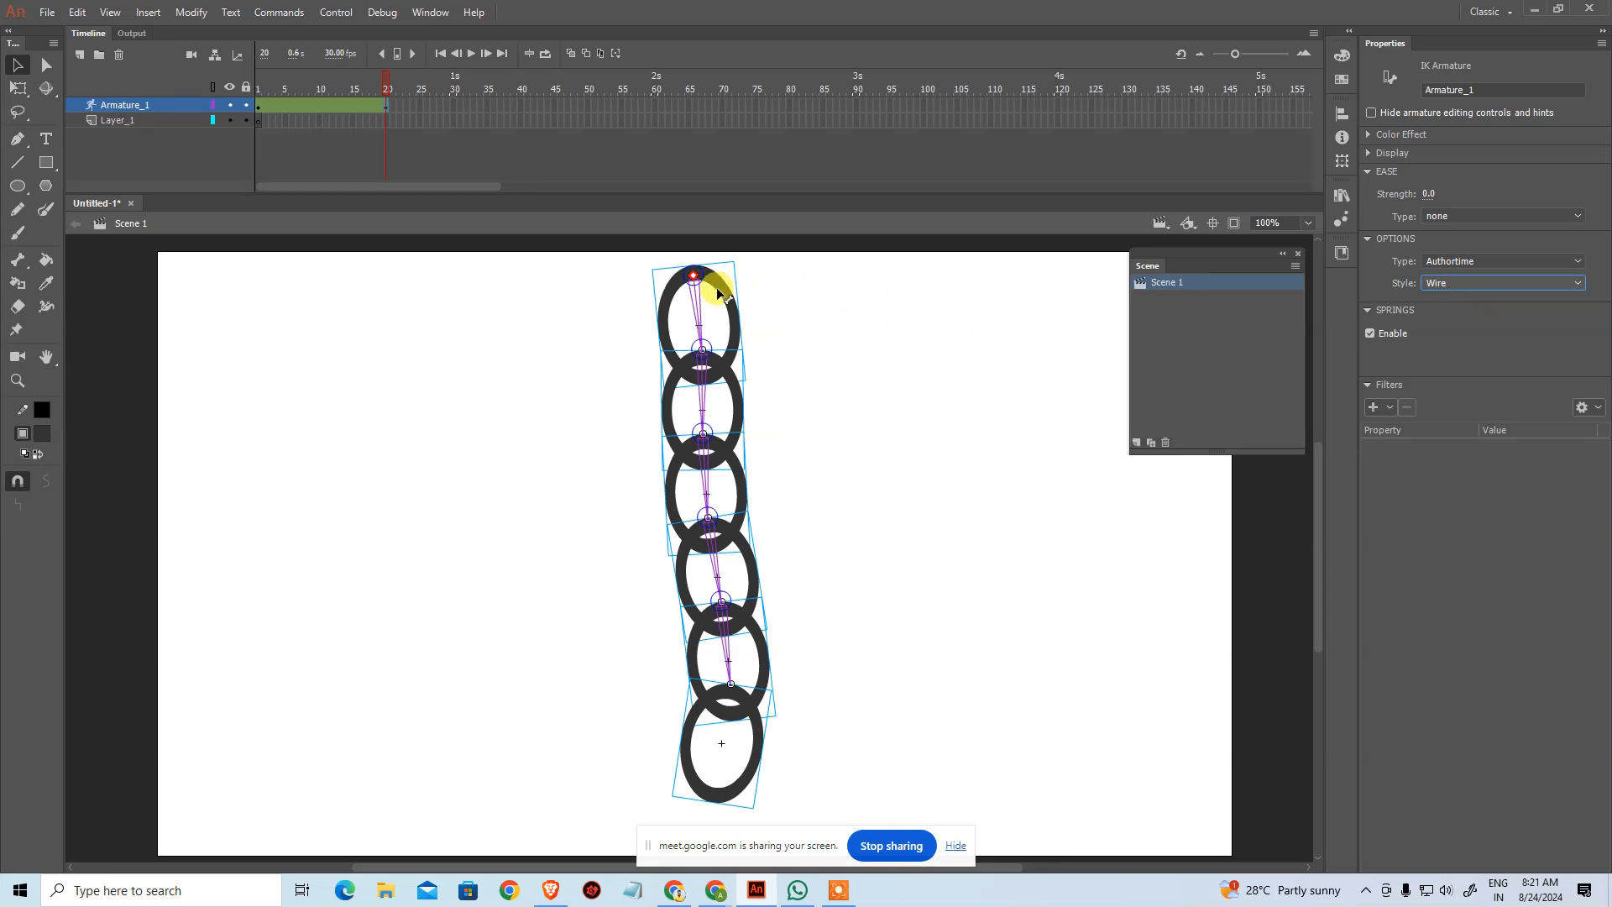
{"action": "left_click", "coordinate": [1458, 282]}
{"action": "left_click", "coordinate": [1456, 317]}
{"action": "left_click", "coordinate": [1455, 282]}
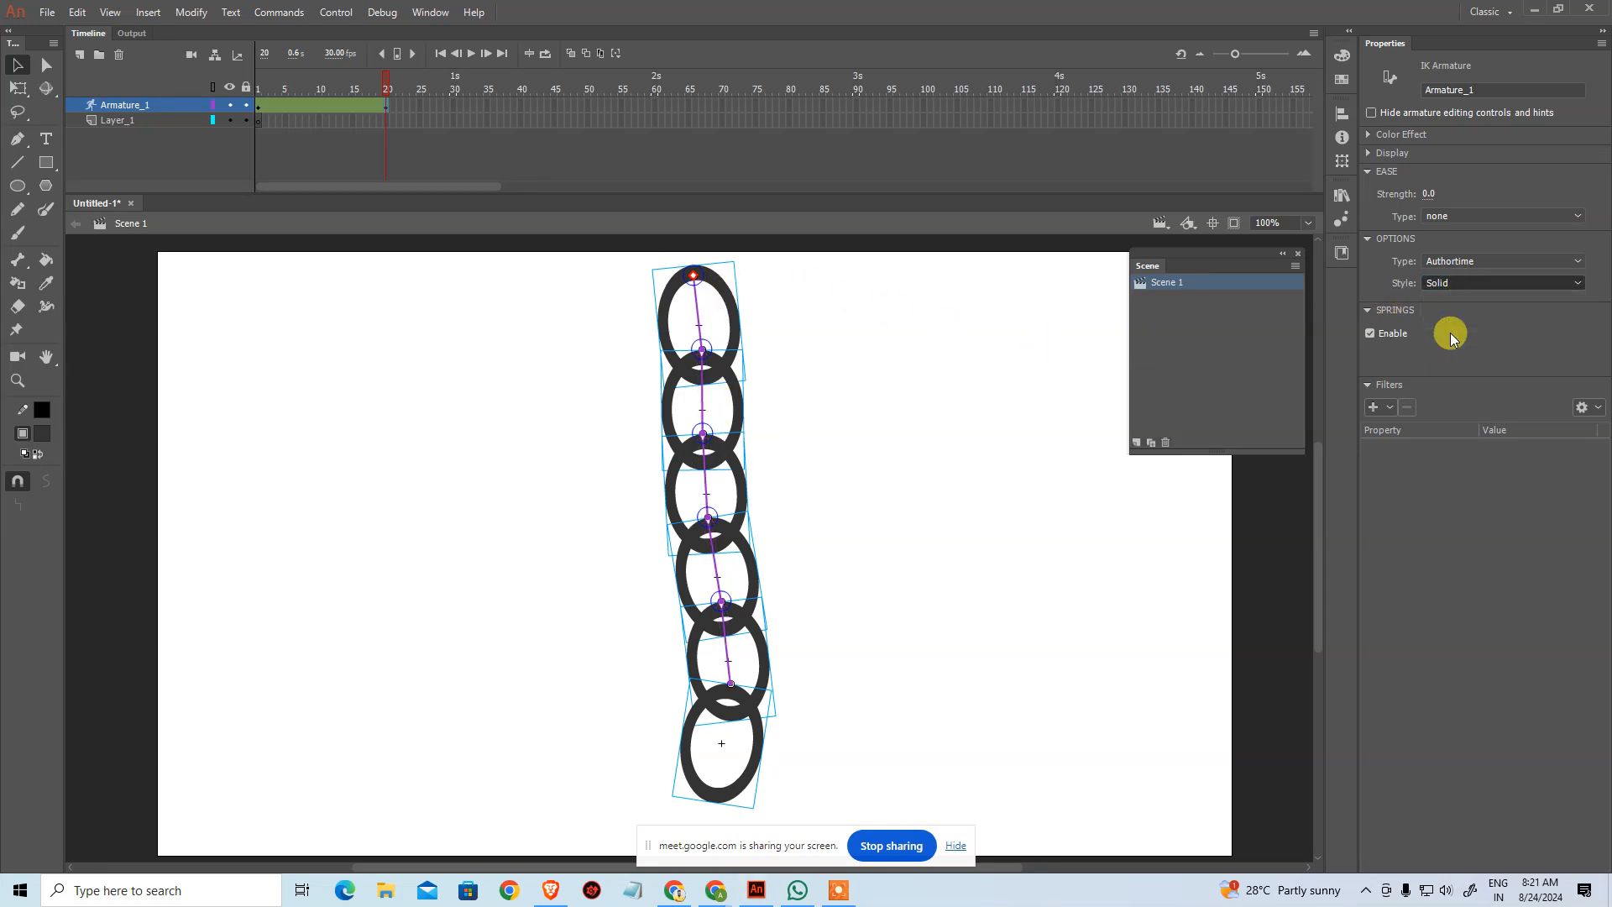
{"action": "left_click", "coordinate": [1449, 334]}
{"action": "left_click", "coordinate": [1453, 283]}
{"action": "left_click", "coordinate": [1450, 355]}
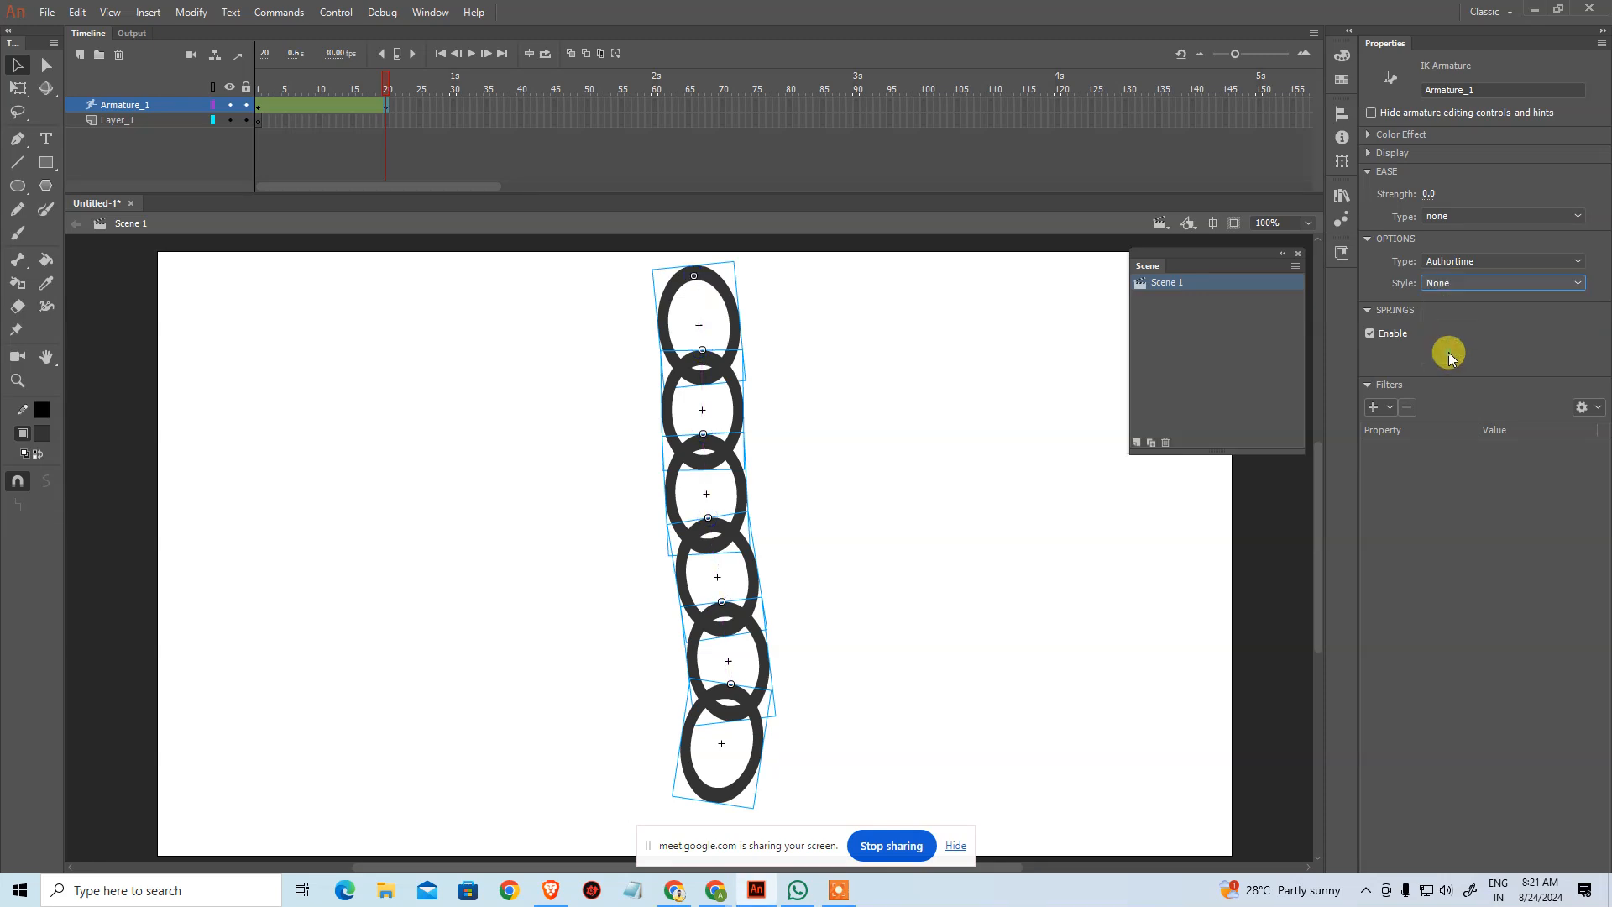
{"action": "left_click", "coordinate": [1456, 283]}
{"action": "left_click", "coordinate": [1455, 304]}
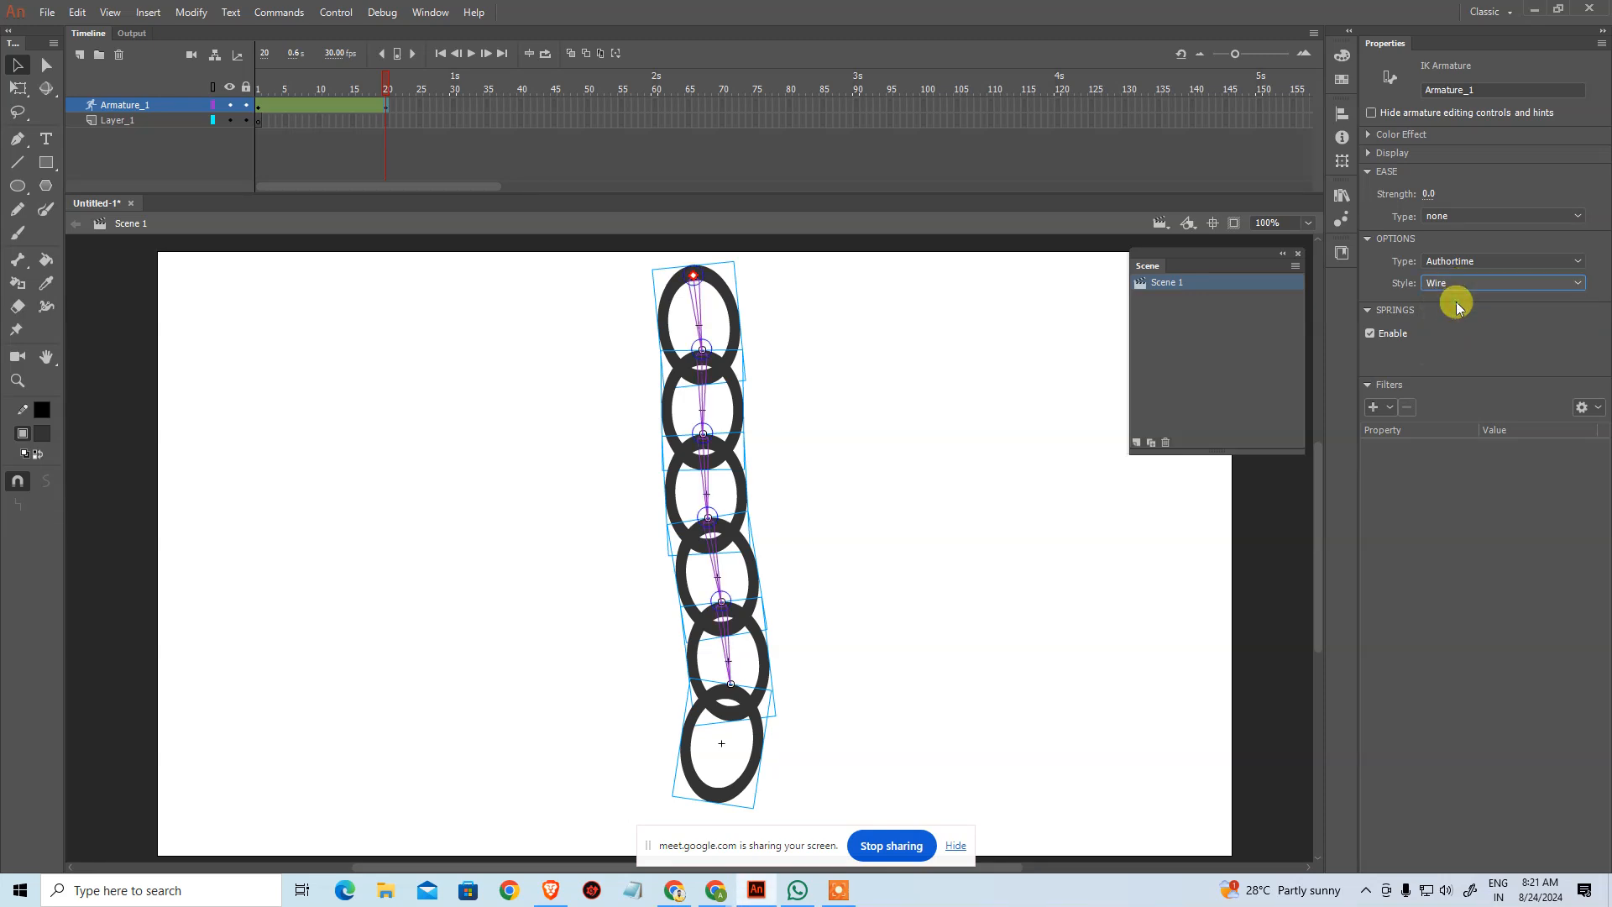
Step: Try to change the Armature_1 type from Authortime to Runtime while the layer holds two poses
{"action": "left_click", "coordinate": [1478, 261]}
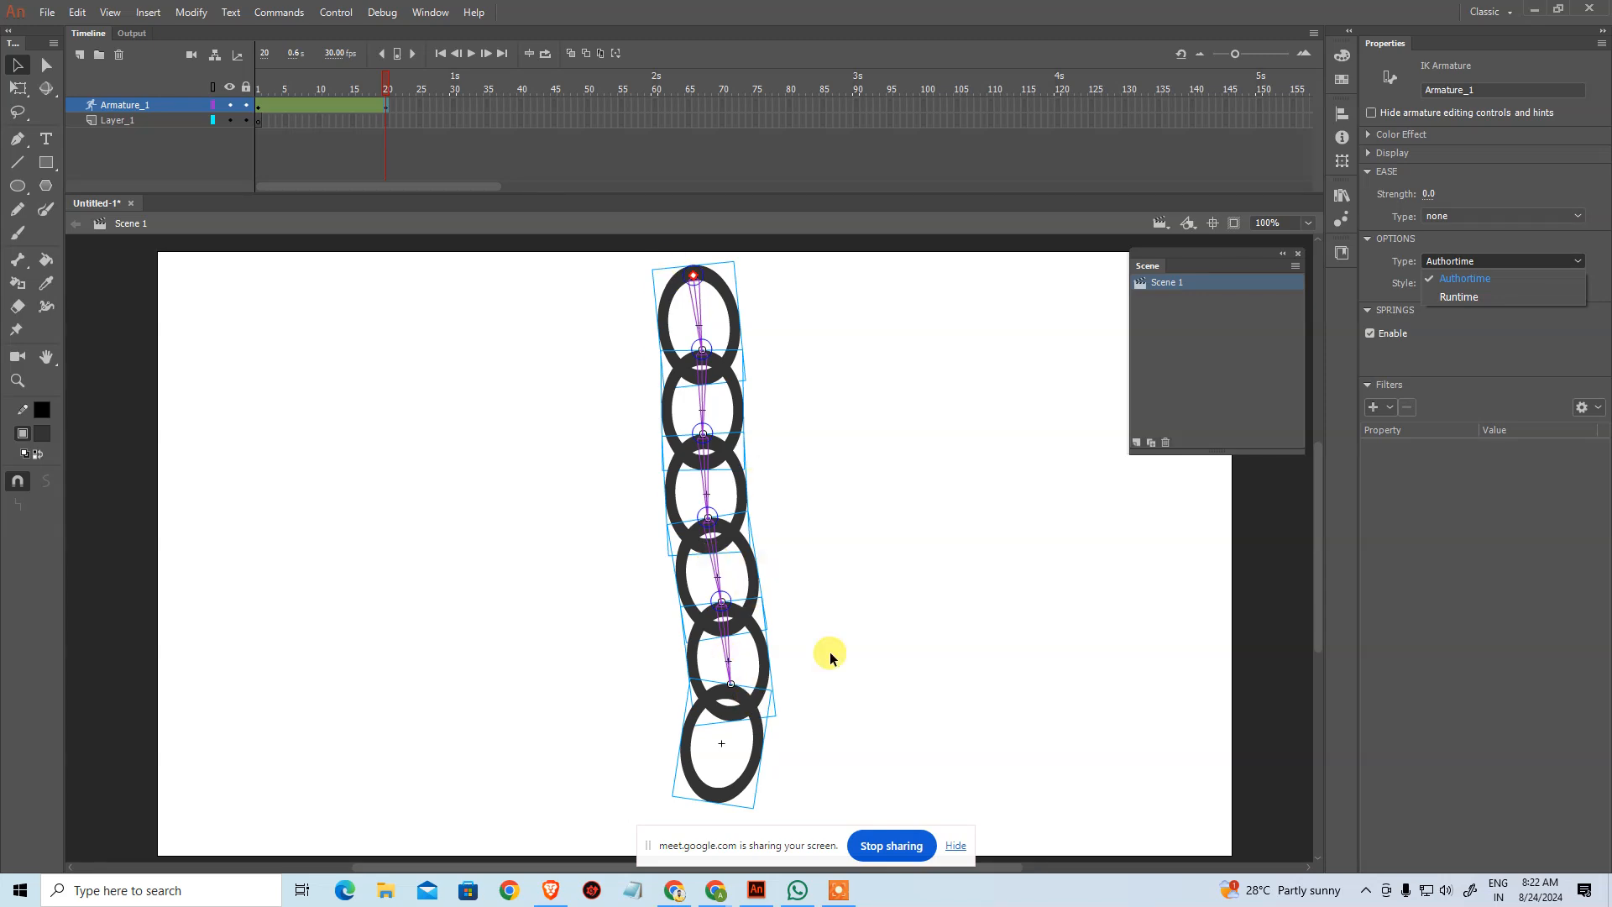
{"action": "left_click", "coordinate": [1468, 298]}
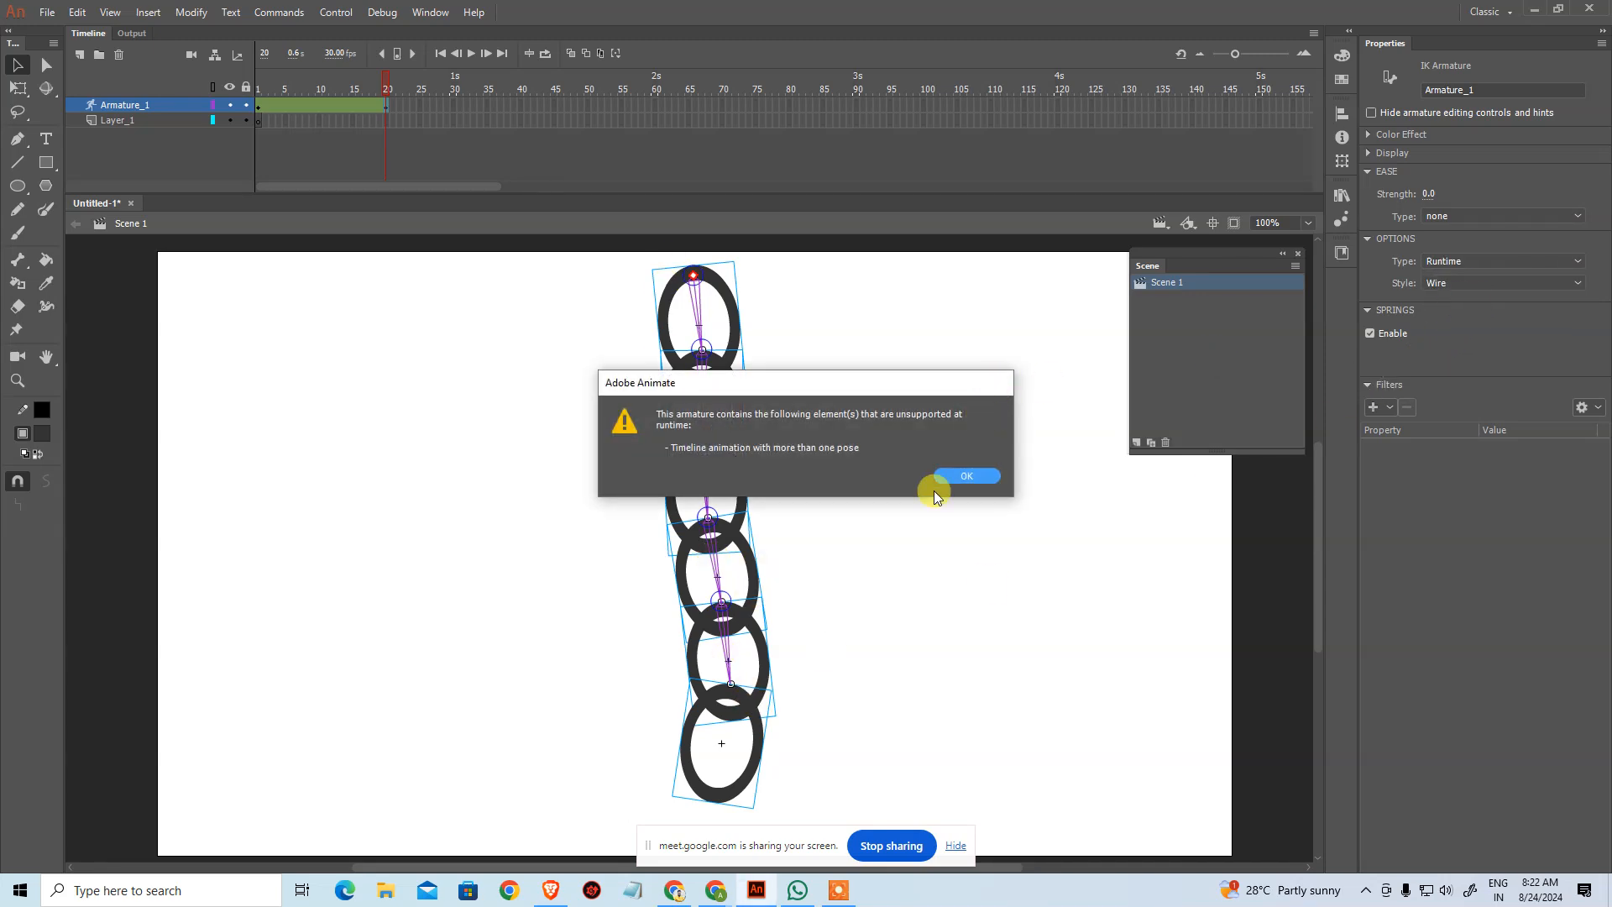
{"action": "left_click", "coordinate": [967, 476]}
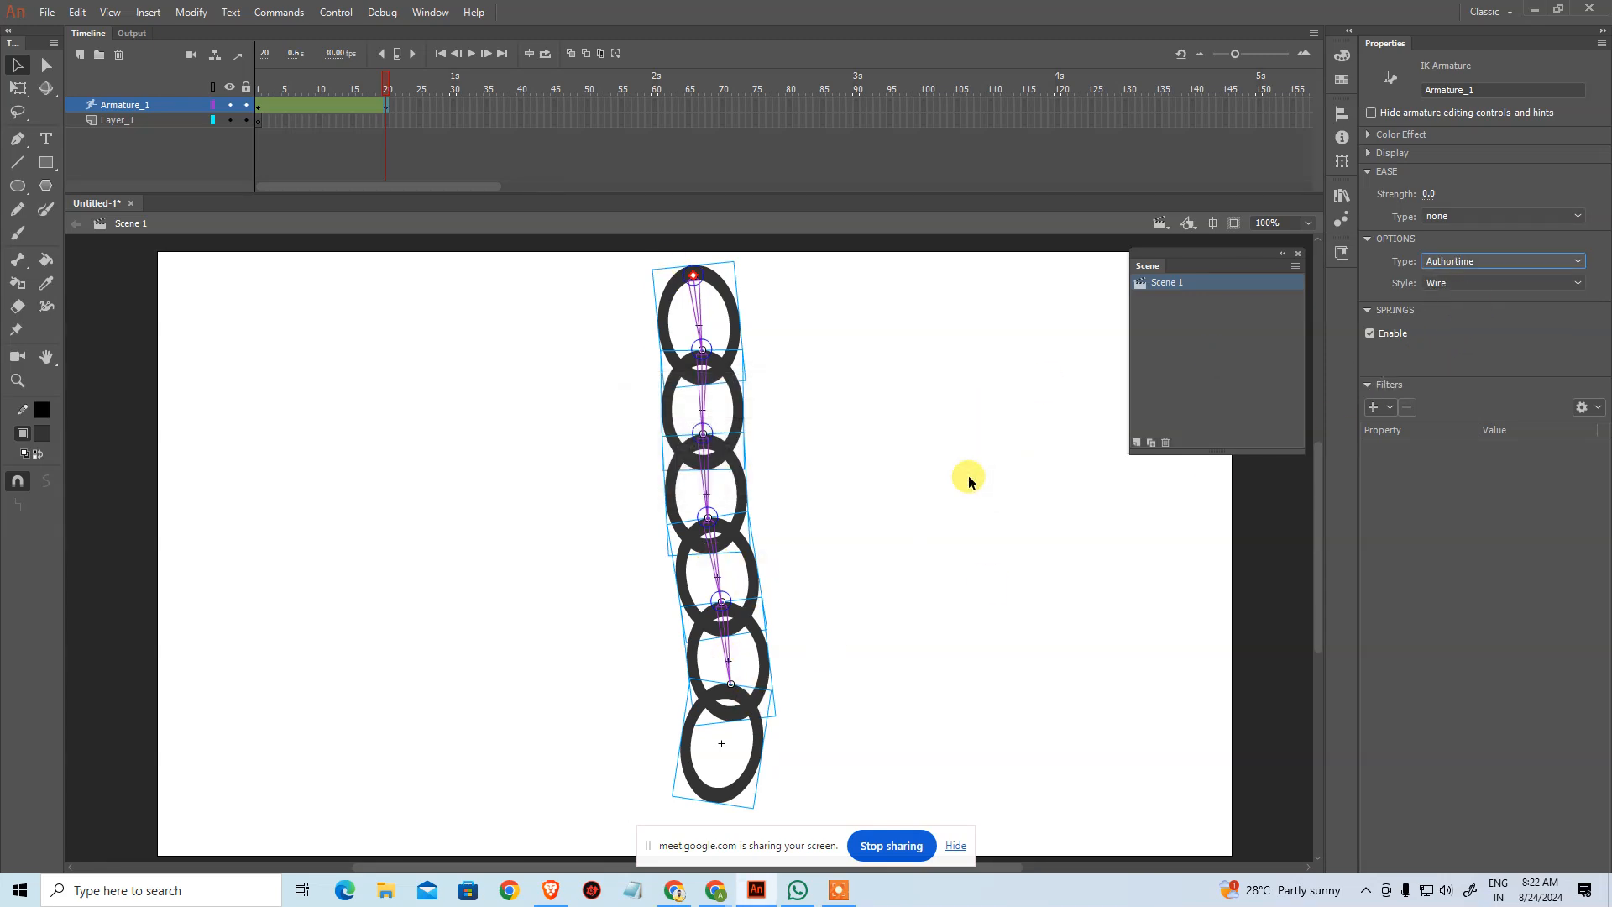
{"action": "left_click", "coordinate": [1473, 265]}
{"action": "left_click", "coordinate": [1467, 298]}
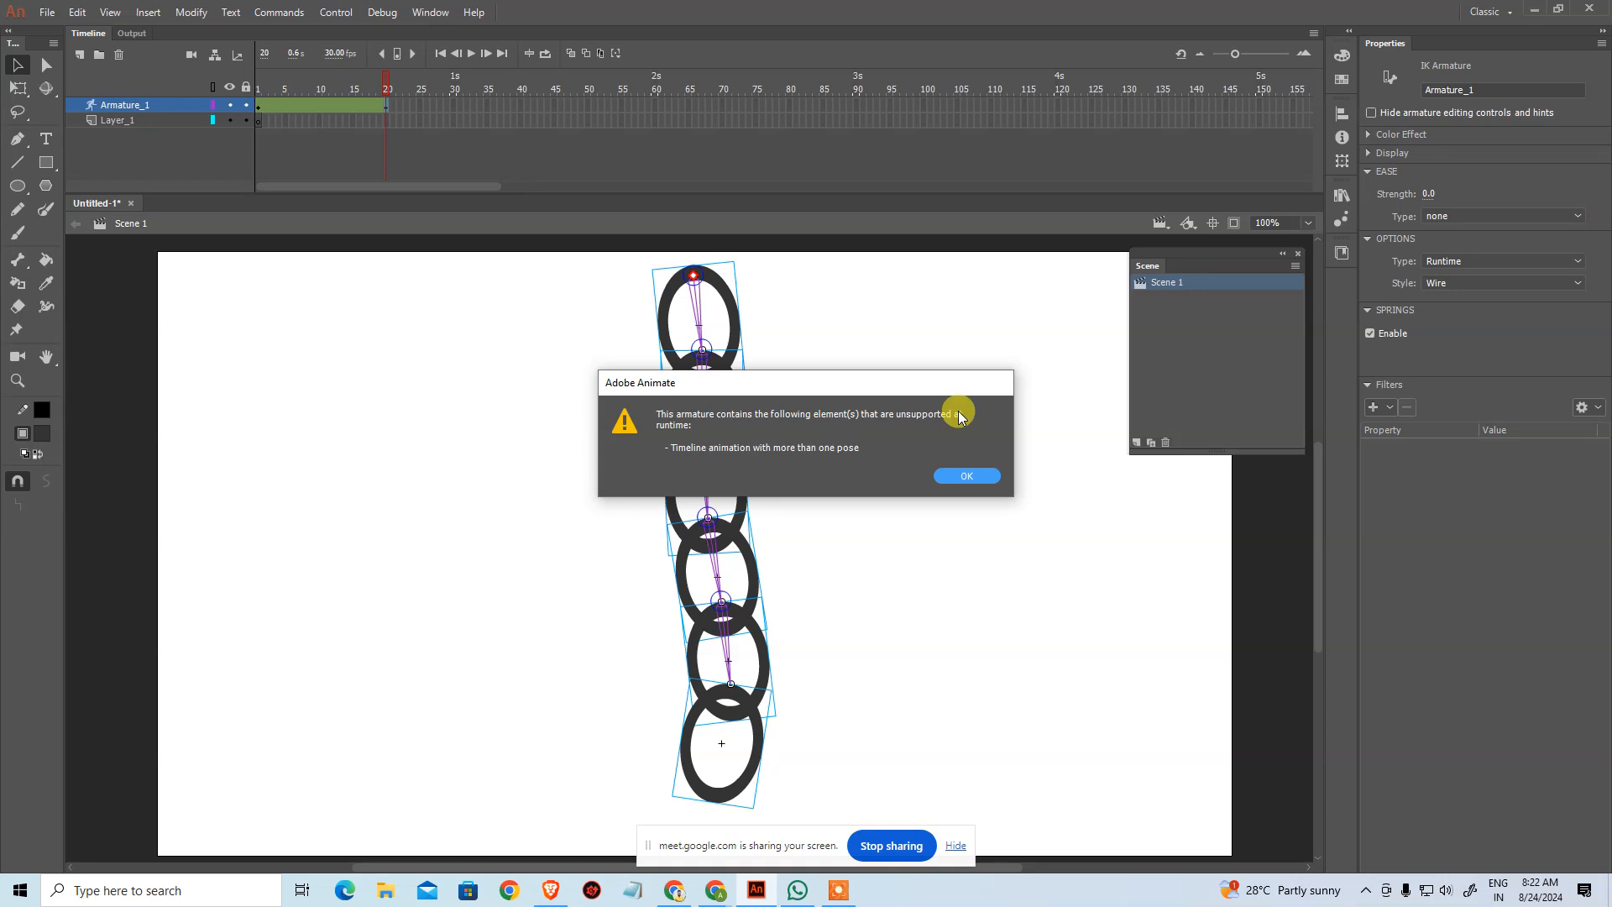
{"action": "left_click", "coordinate": [967, 476]}
Step: Undo the armature style changes and the pose inserted at frame 20 of Armature_1
{"action": "key", "text": "ctrl+z"}
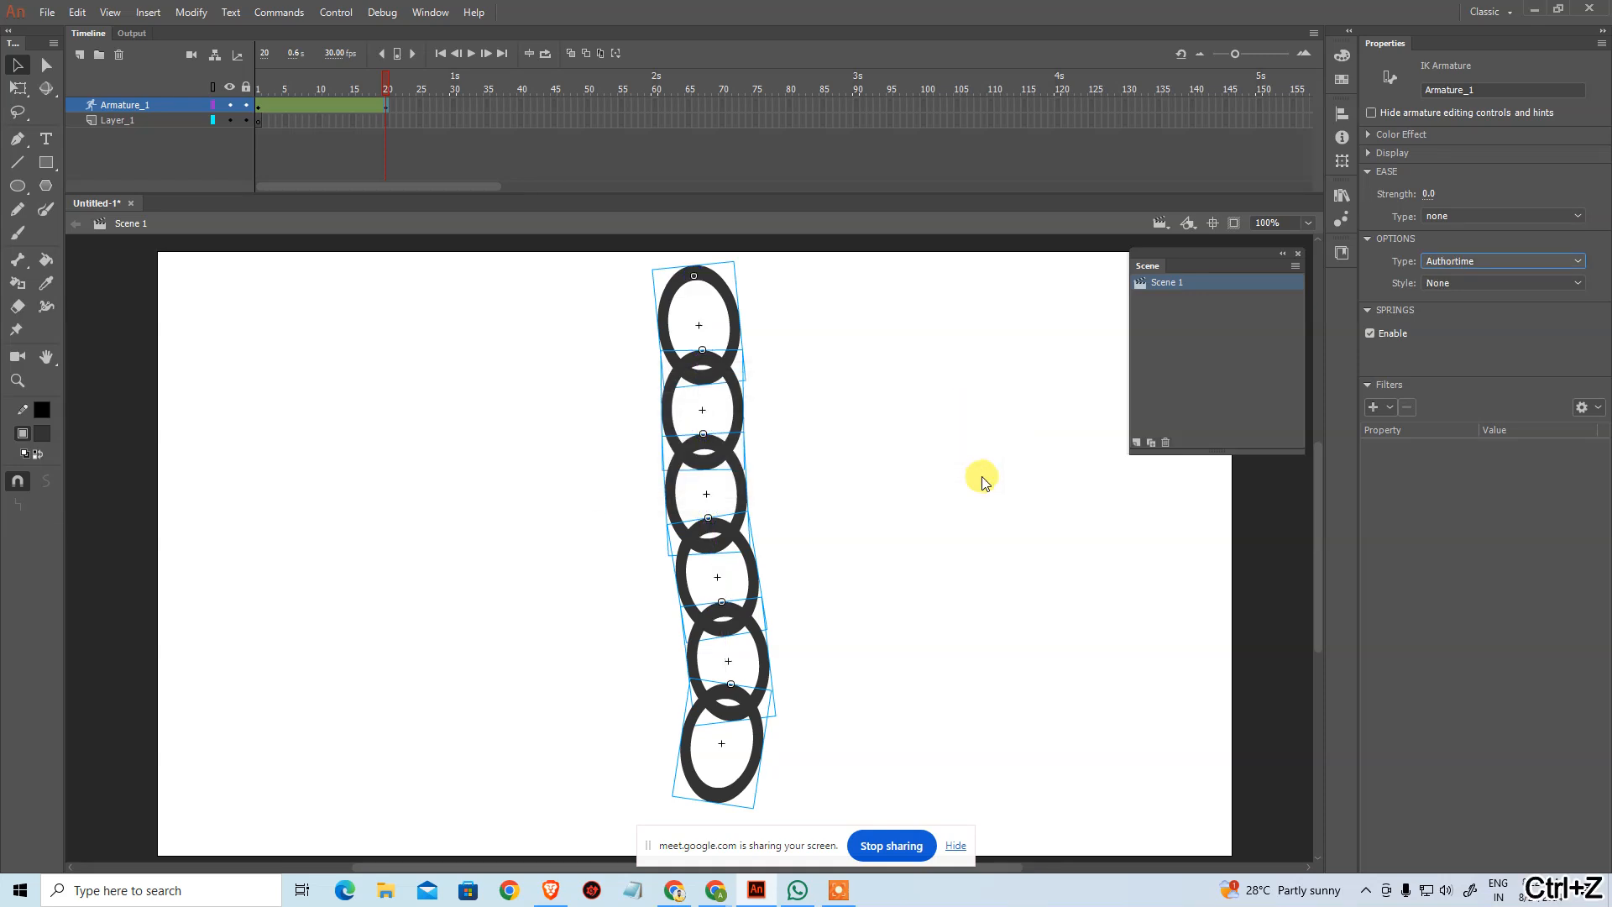
{"action": "key", "text": "ctrl+z"}
{"action": "key", "text": "ctrl+z"}
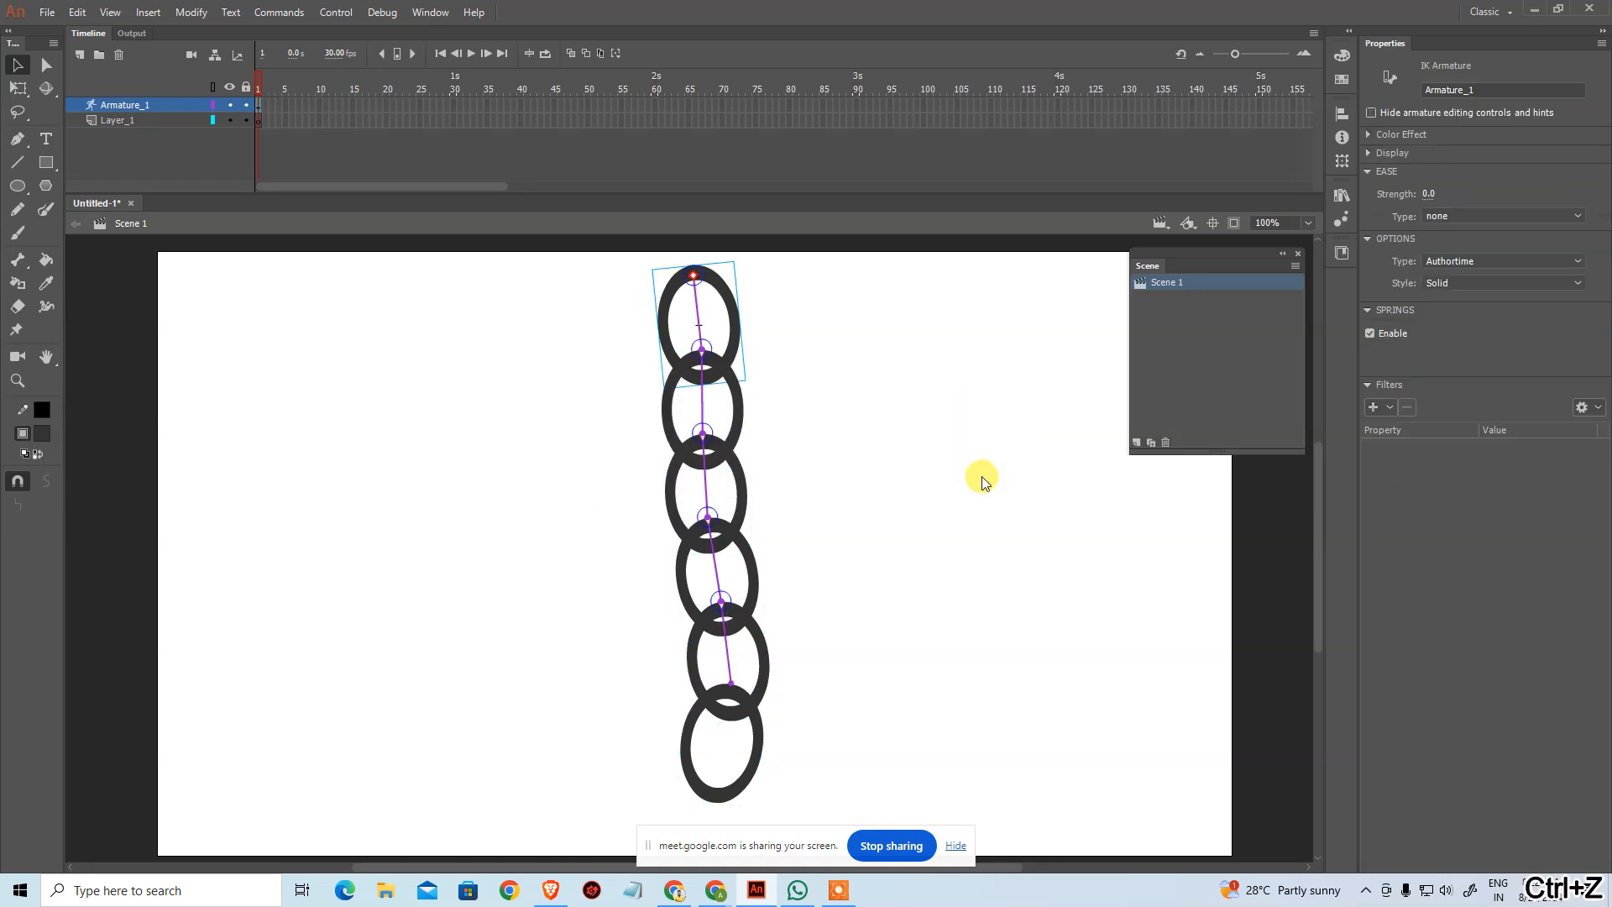
{"action": "key", "text": "ctrl+shift+z"}
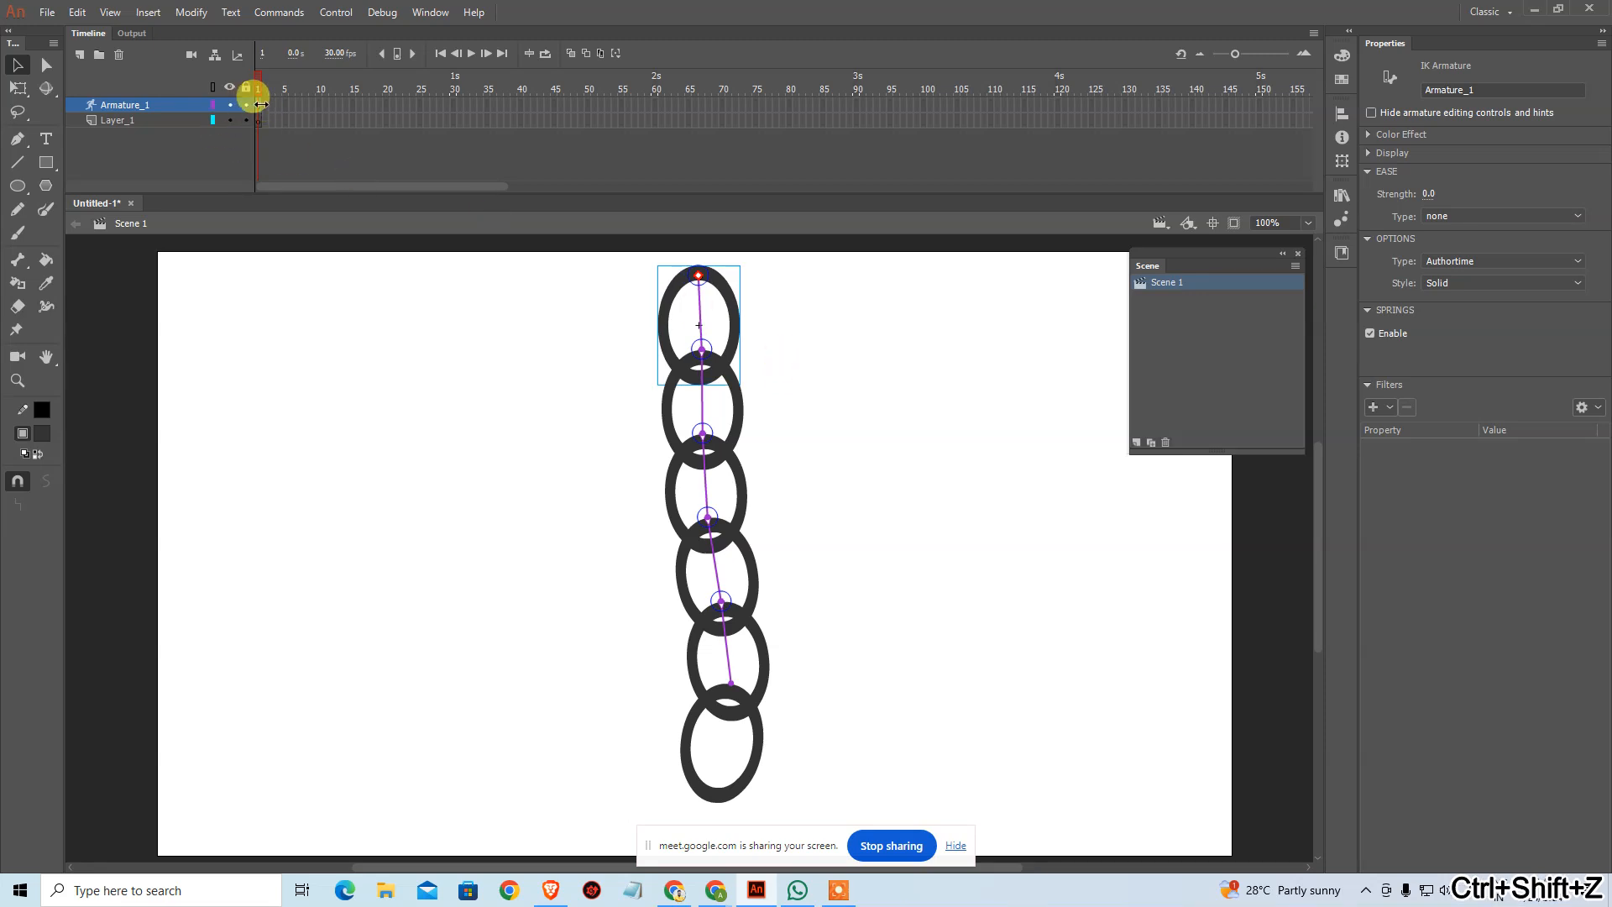
{"action": "key", "text": "ctrl+shift+z"}
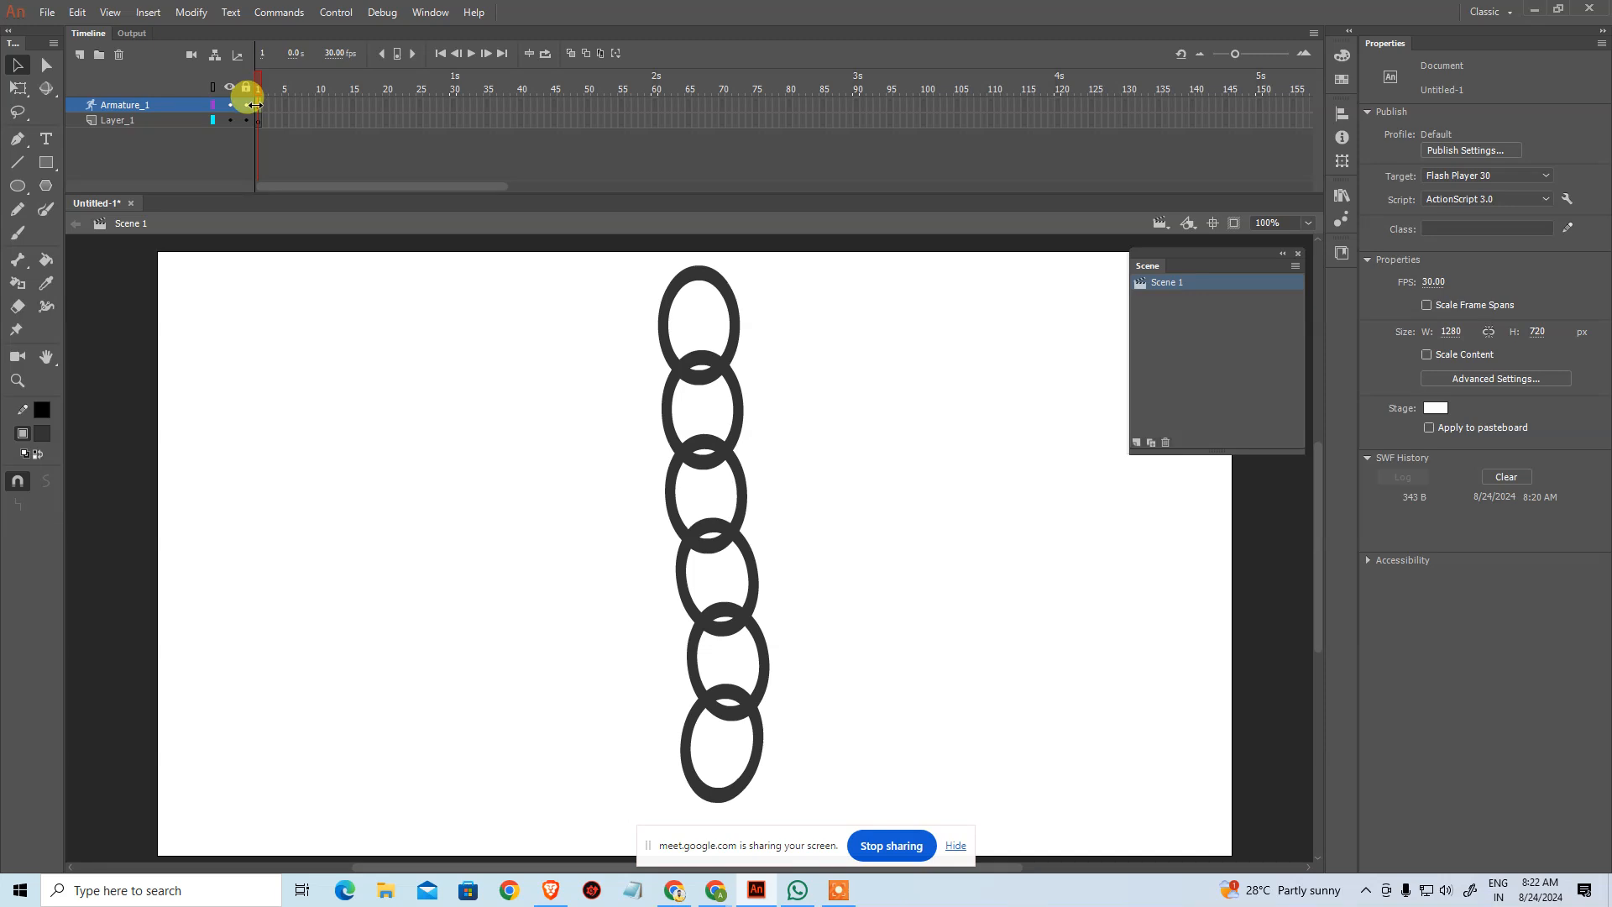
Step: Select frame 1 of the Armature_1 layer and set the armature type to Runtime
{"action": "left_click", "coordinate": [258, 104]}
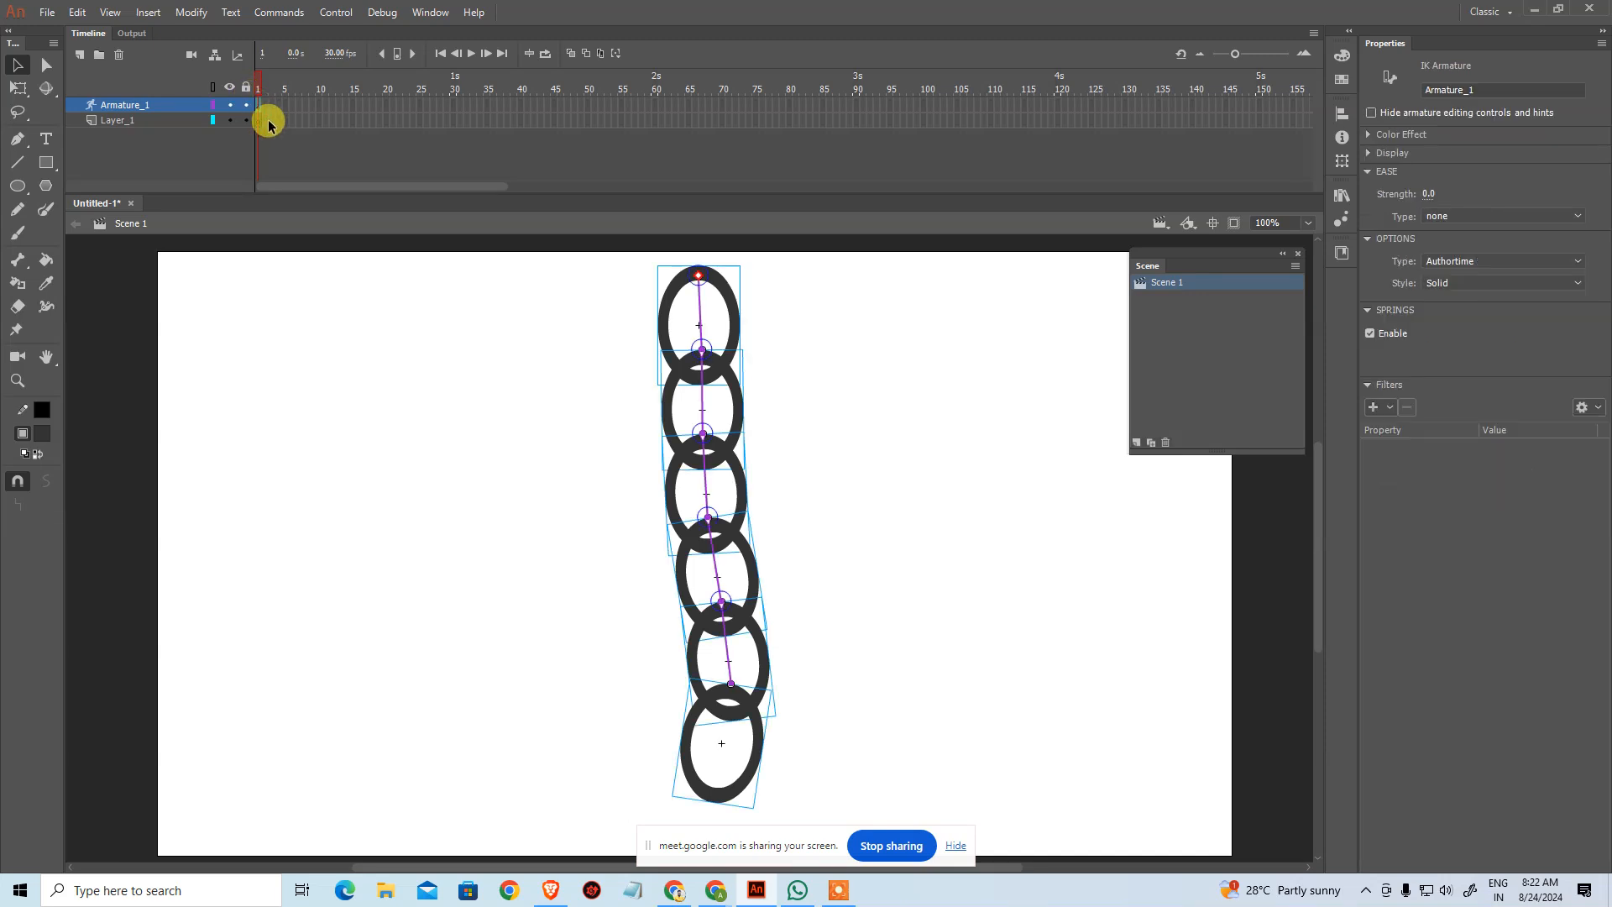
{"action": "left_click", "coordinate": [1478, 260]}
{"action": "left_click", "coordinate": [1468, 295]}
Step: Test the movie, pull the chain's lower rings in the preview, close it and deselect the armature
{"action": "key", "text": "ctrl+Return"}
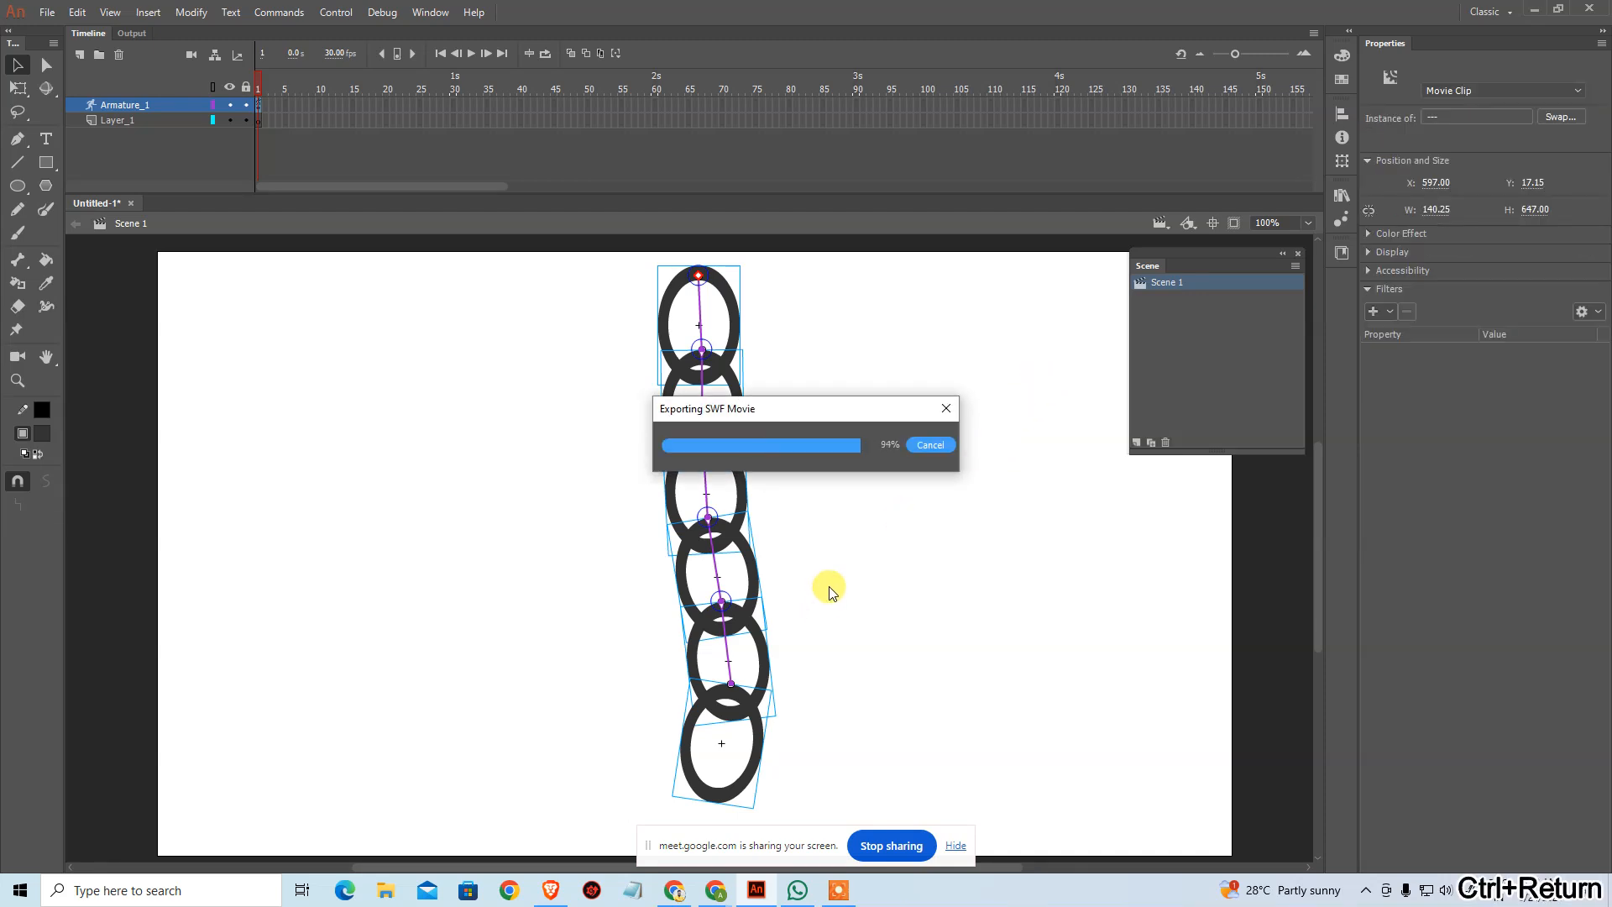
{"action": "left_click_drag", "start_coordinate": [828, 677], "coordinate": [831, 819]}
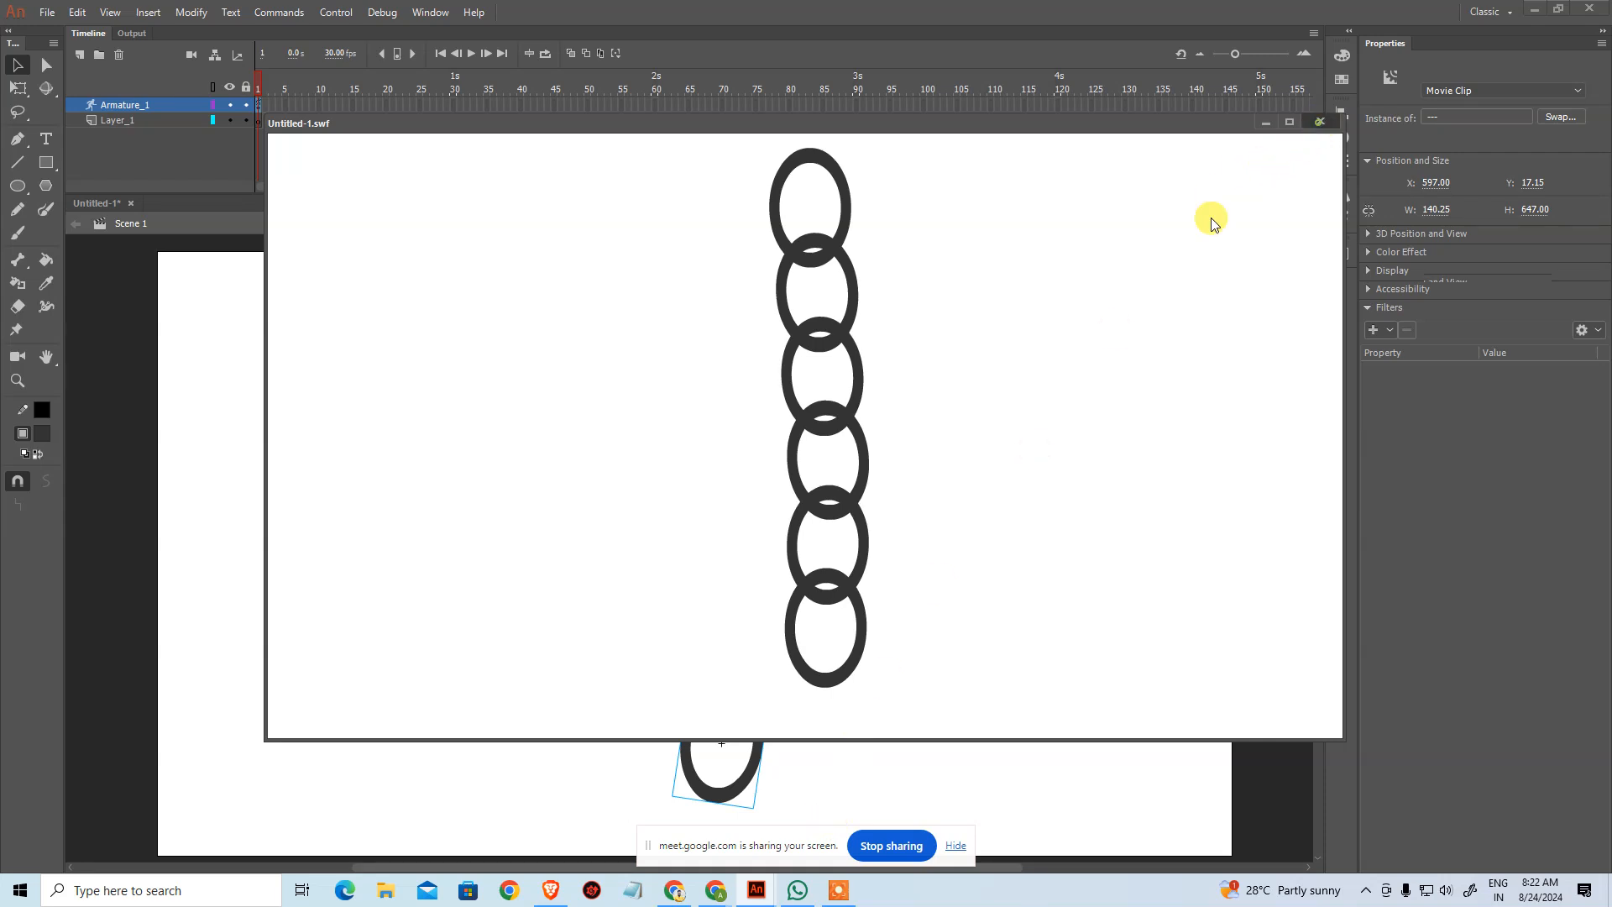
{"action": "left_click", "coordinate": [1014, 526]}
Step: Open the New Document dialog and examine the Advanced category's platforms and script file types
{"action": "key", "text": "ctrl+n"}
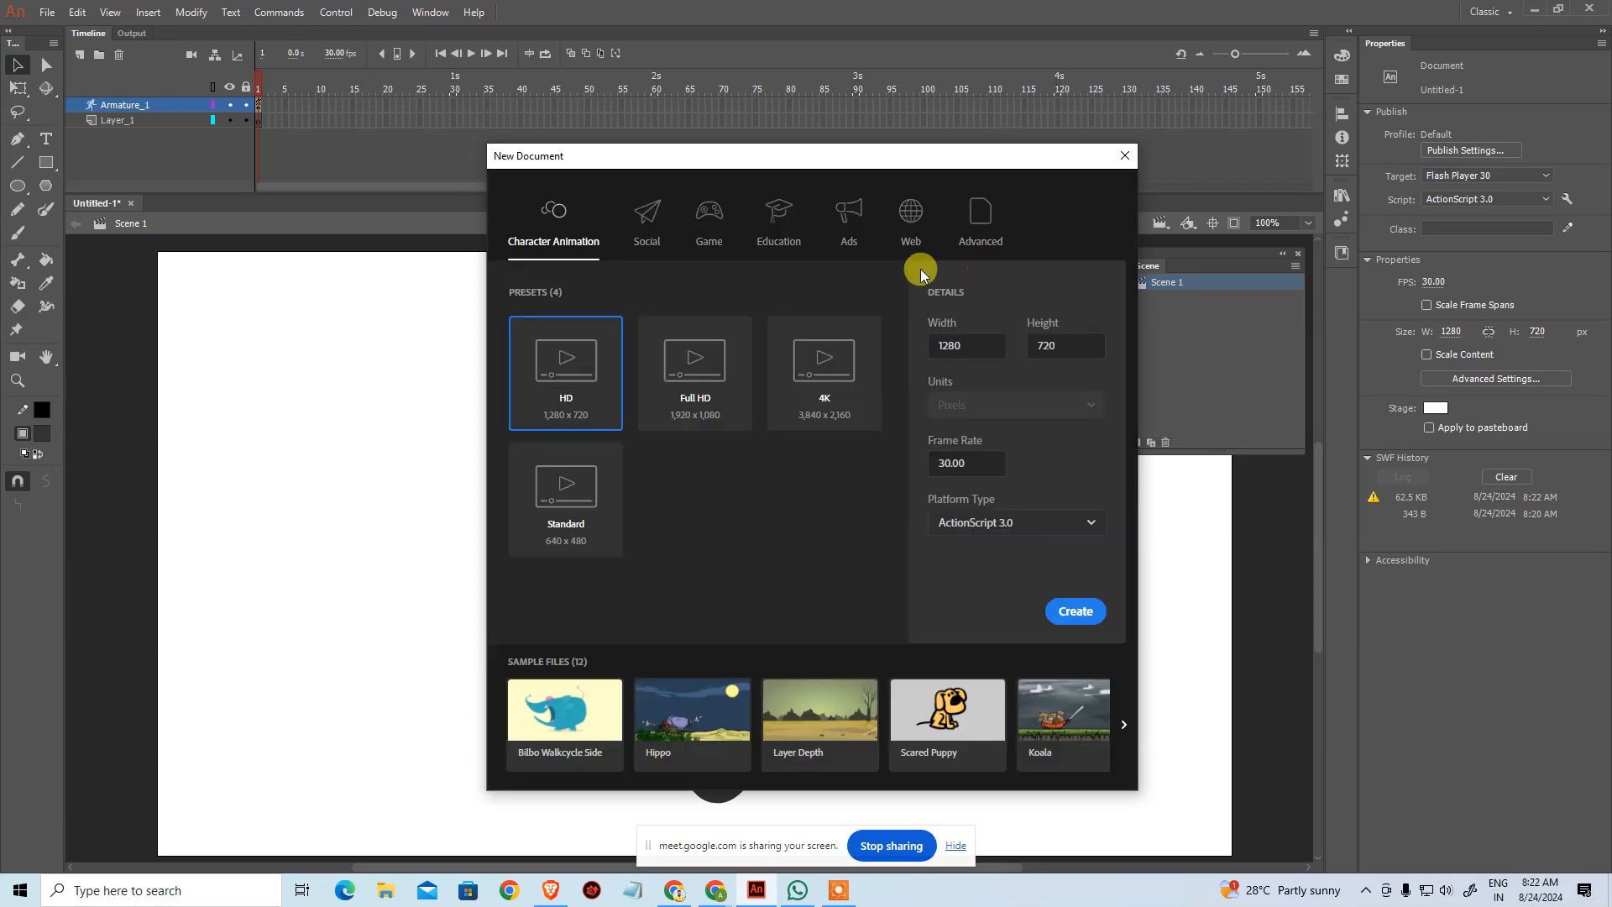
{"action": "left_click", "coordinate": [986, 227]}
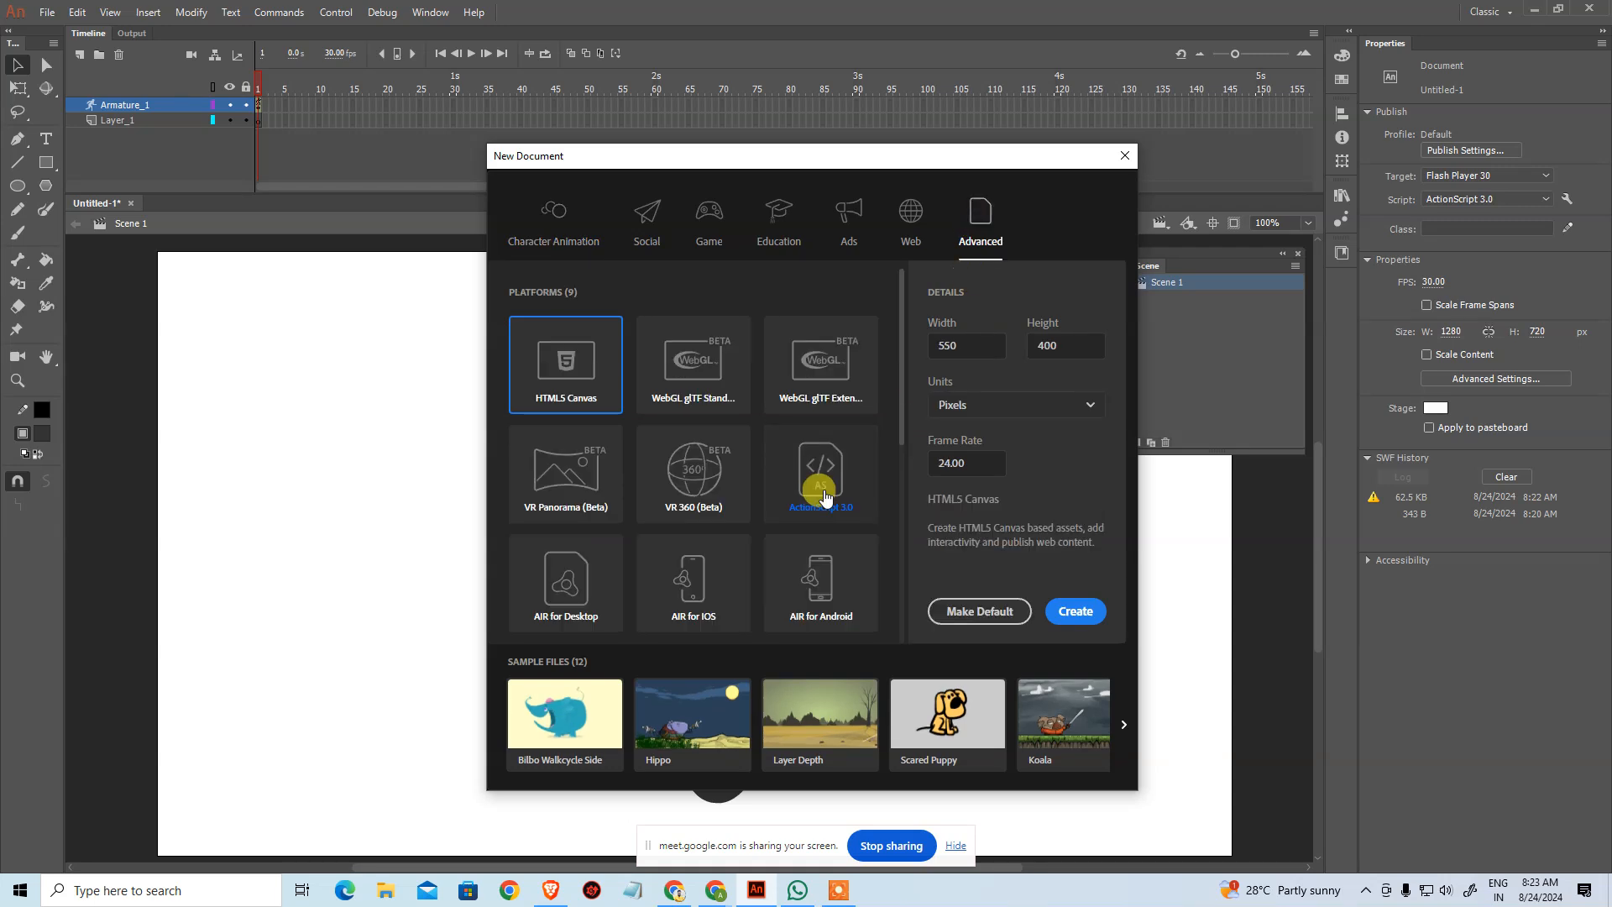
{"action": "scroll", "coordinate": [814, 486], "scroll_direction": "down", "scroll_amount": 5}
{"action": "scroll", "coordinate": [831, 394], "scroll_direction": "up", "scroll_amount": 4}
{"action": "scroll", "coordinate": [873, 266], "scroll_direction": "up", "scroll_amount": 1}
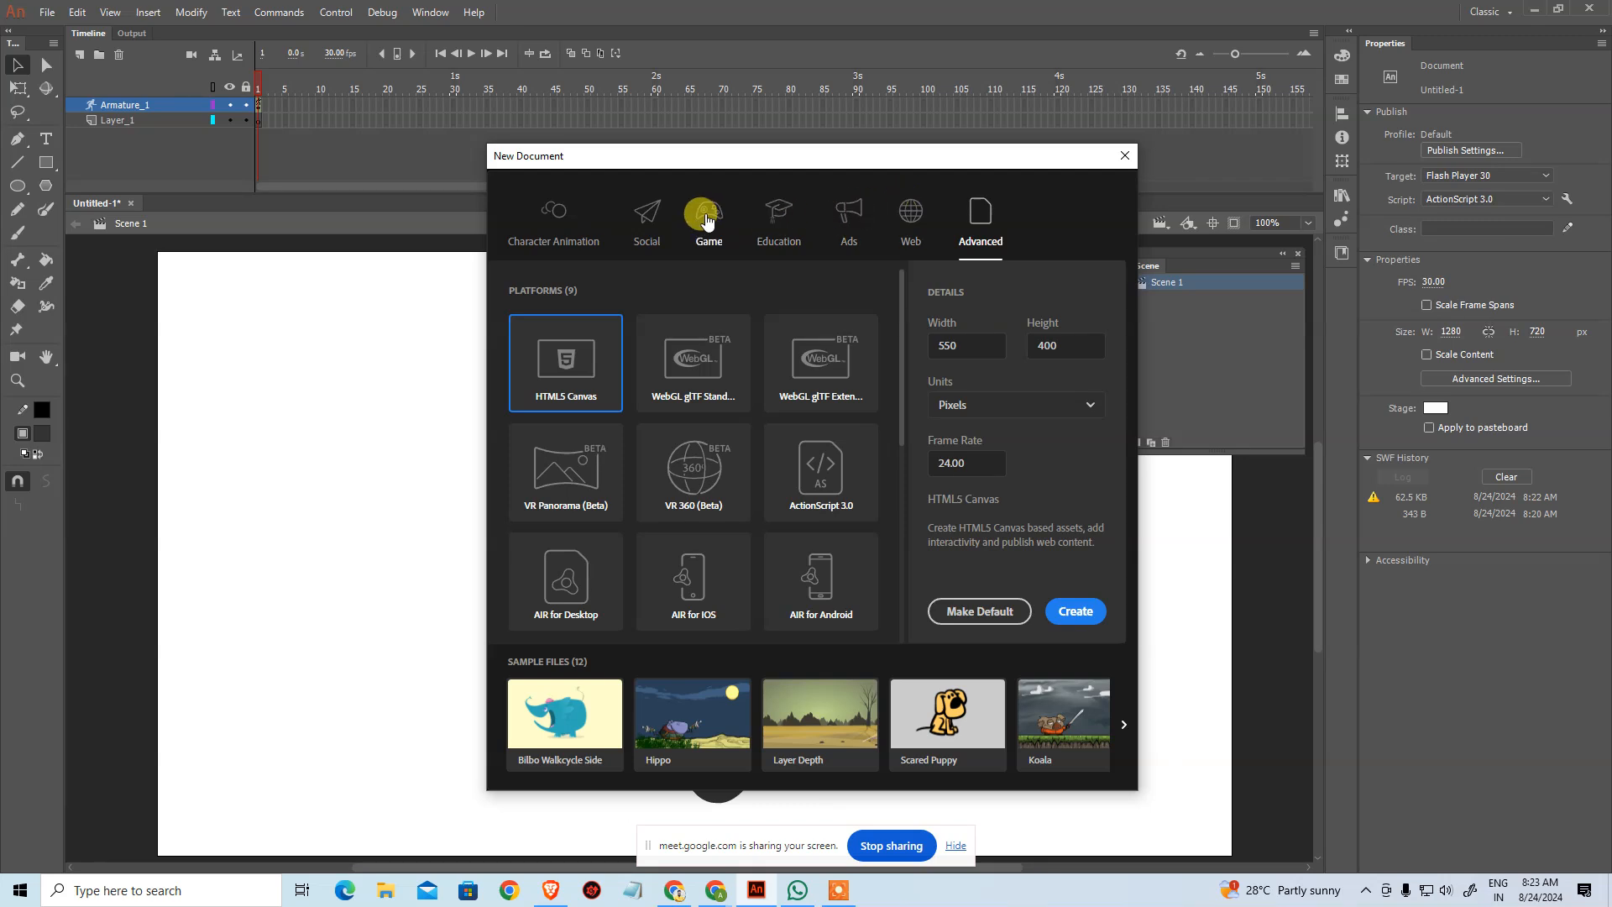
{"action": "scroll", "coordinate": [705, 403], "scroll_direction": "down", "scroll_amount": 5}
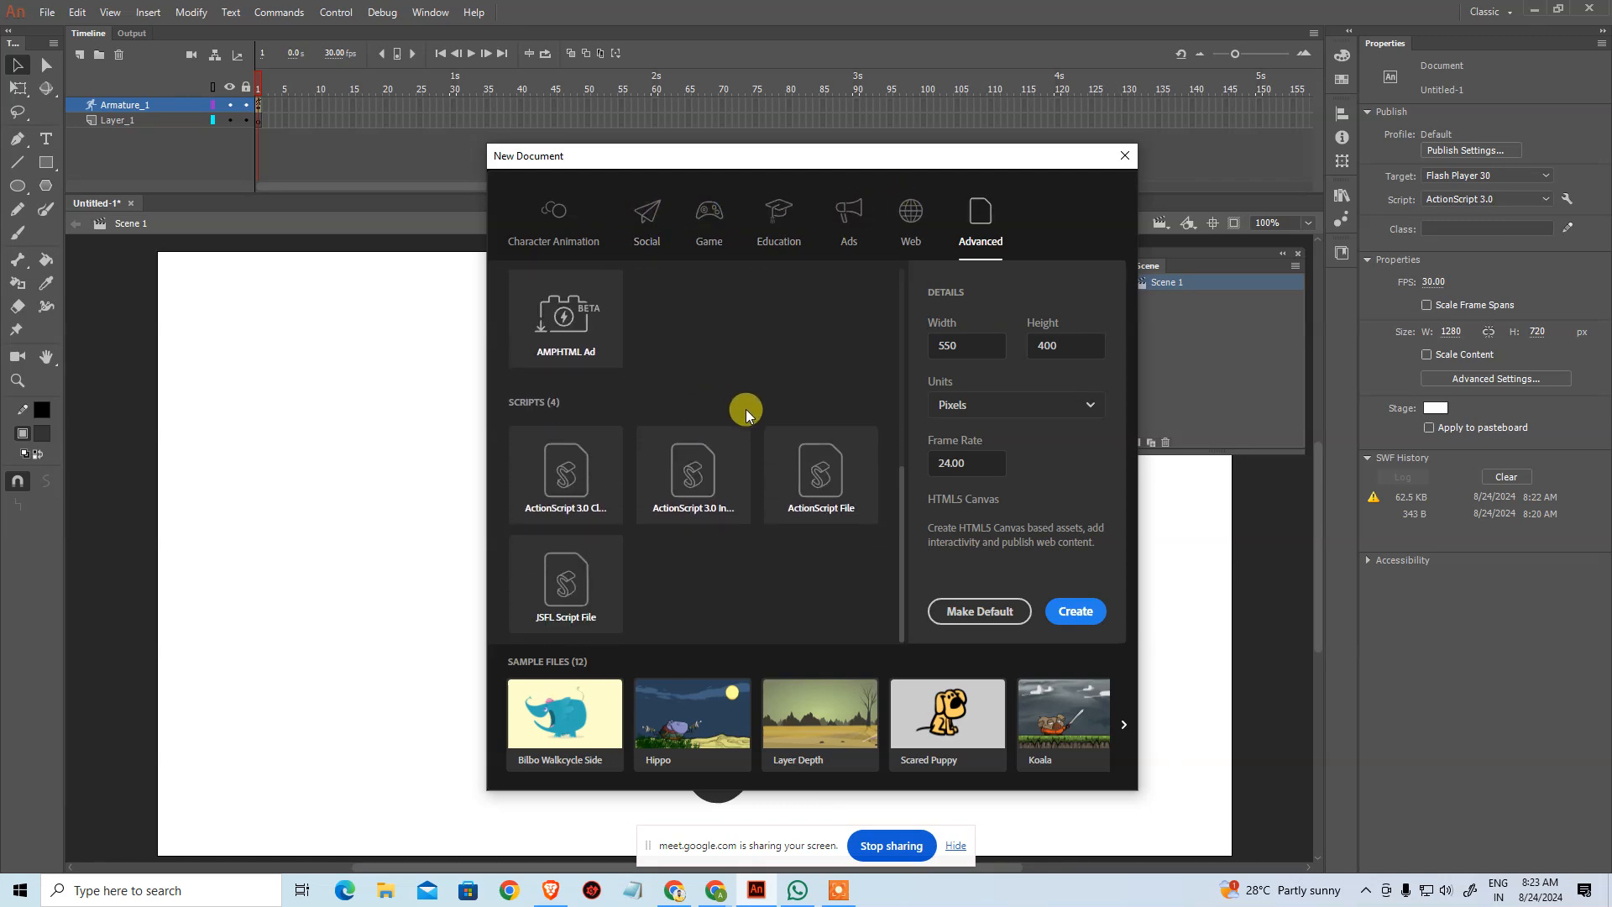
{"action": "scroll", "coordinate": [743, 403], "scroll_direction": "down", "scroll_amount": 5}
Step: Review the Social, Character Animation, Education, Ads, Web and Advanced document presets, and close the dialog without creating a document
{"action": "left_click", "coordinate": [648, 217]}
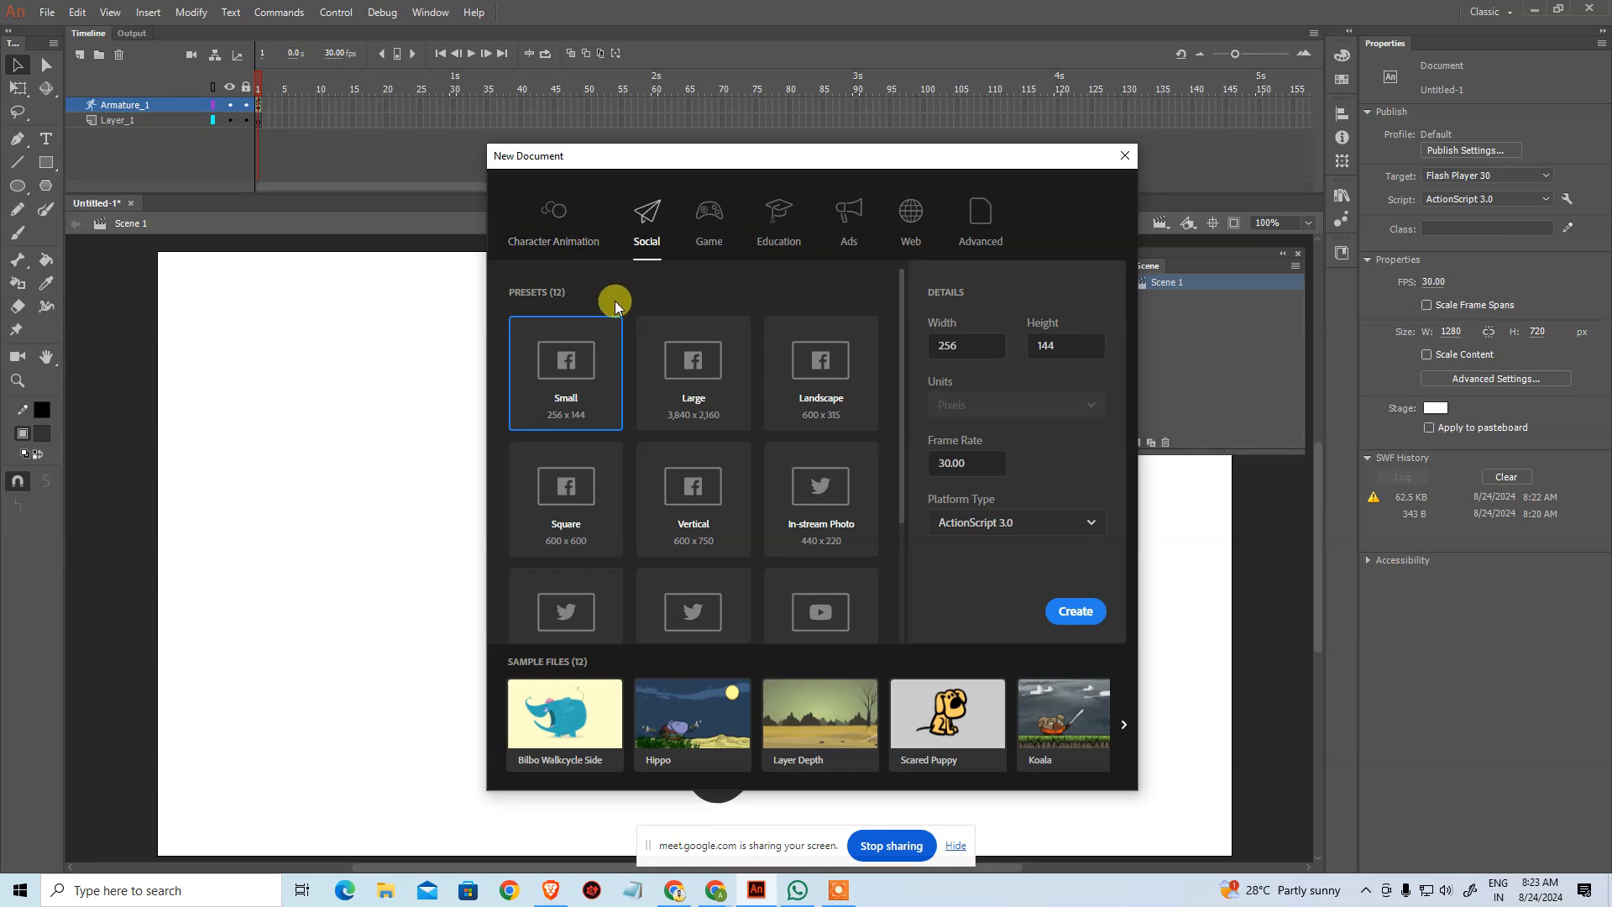
{"action": "left_click", "coordinate": [557, 227]}
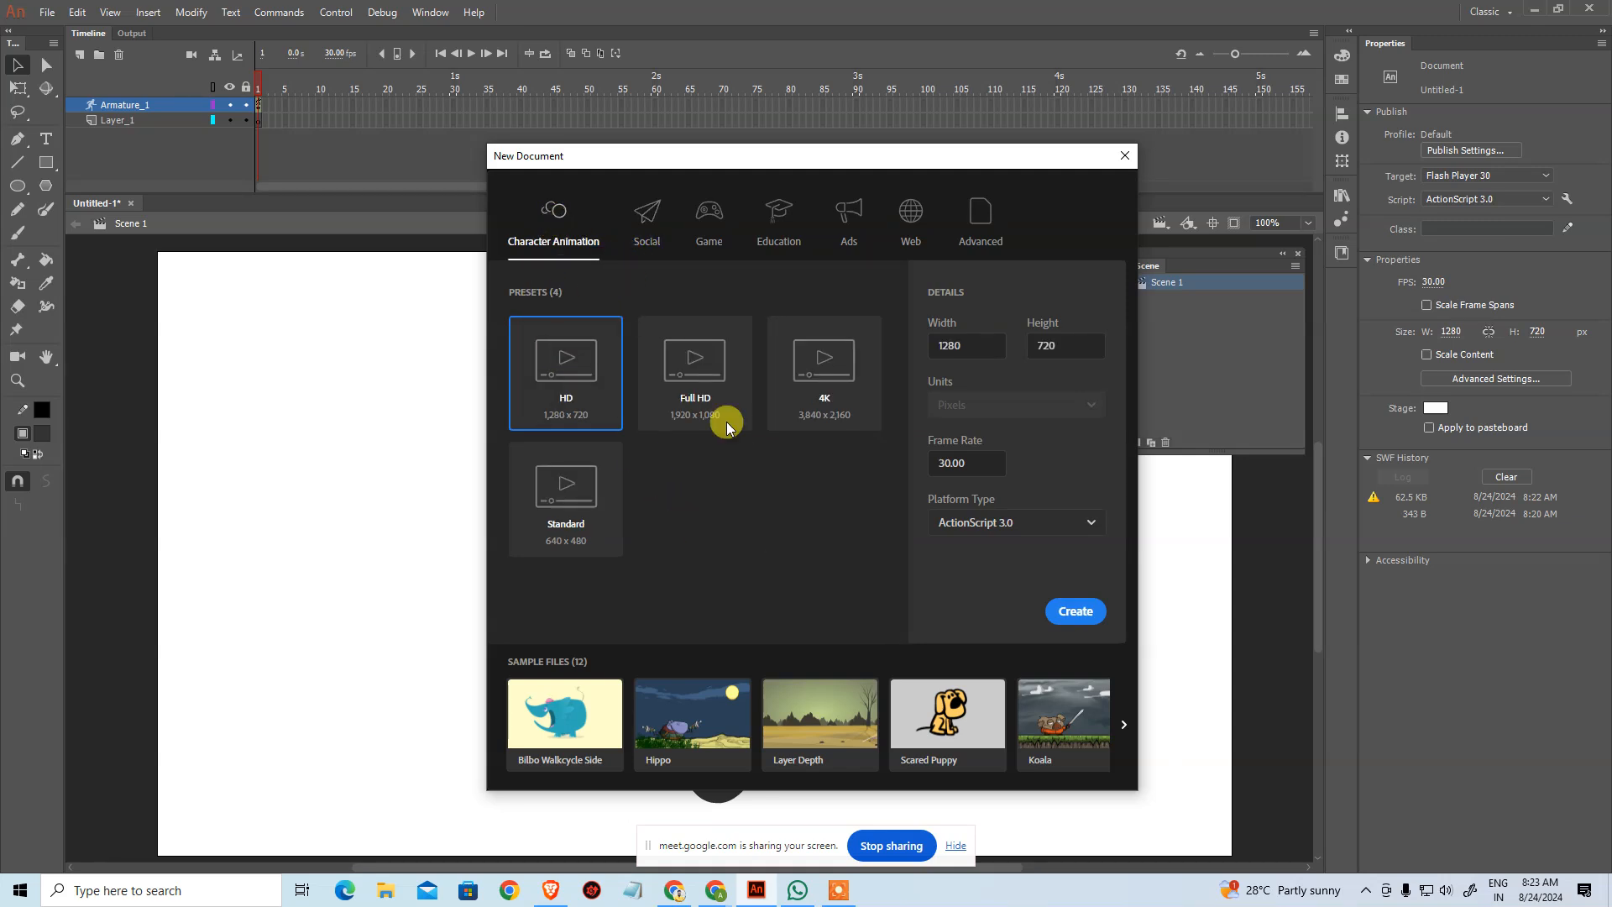
{"action": "left_click", "coordinate": [658, 216]}
{"action": "scroll", "coordinate": [752, 352], "scroll_direction": "down", "scroll_amount": 3}
{"action": "scroll", "coordinate": [739, 352], "scroll_direction": "up", "scroll_amount": 3}
{"action": "left_click", "coordinate": [774, 252]}
{"action": "scroll", "coordinate": [827, 406], "scroll_direction": "down", "scroll_amount": 3}
{"action": "scroll", "coordinate": [835, 458], "scroll_direction": "up", "scroll_amount": 3}
{"action": "scroll", "coordinate": [835, 458], "scroll_direction": "down", "scroll_amount": 3}
{"action": "left_click", "coordinate": [848, 220]}
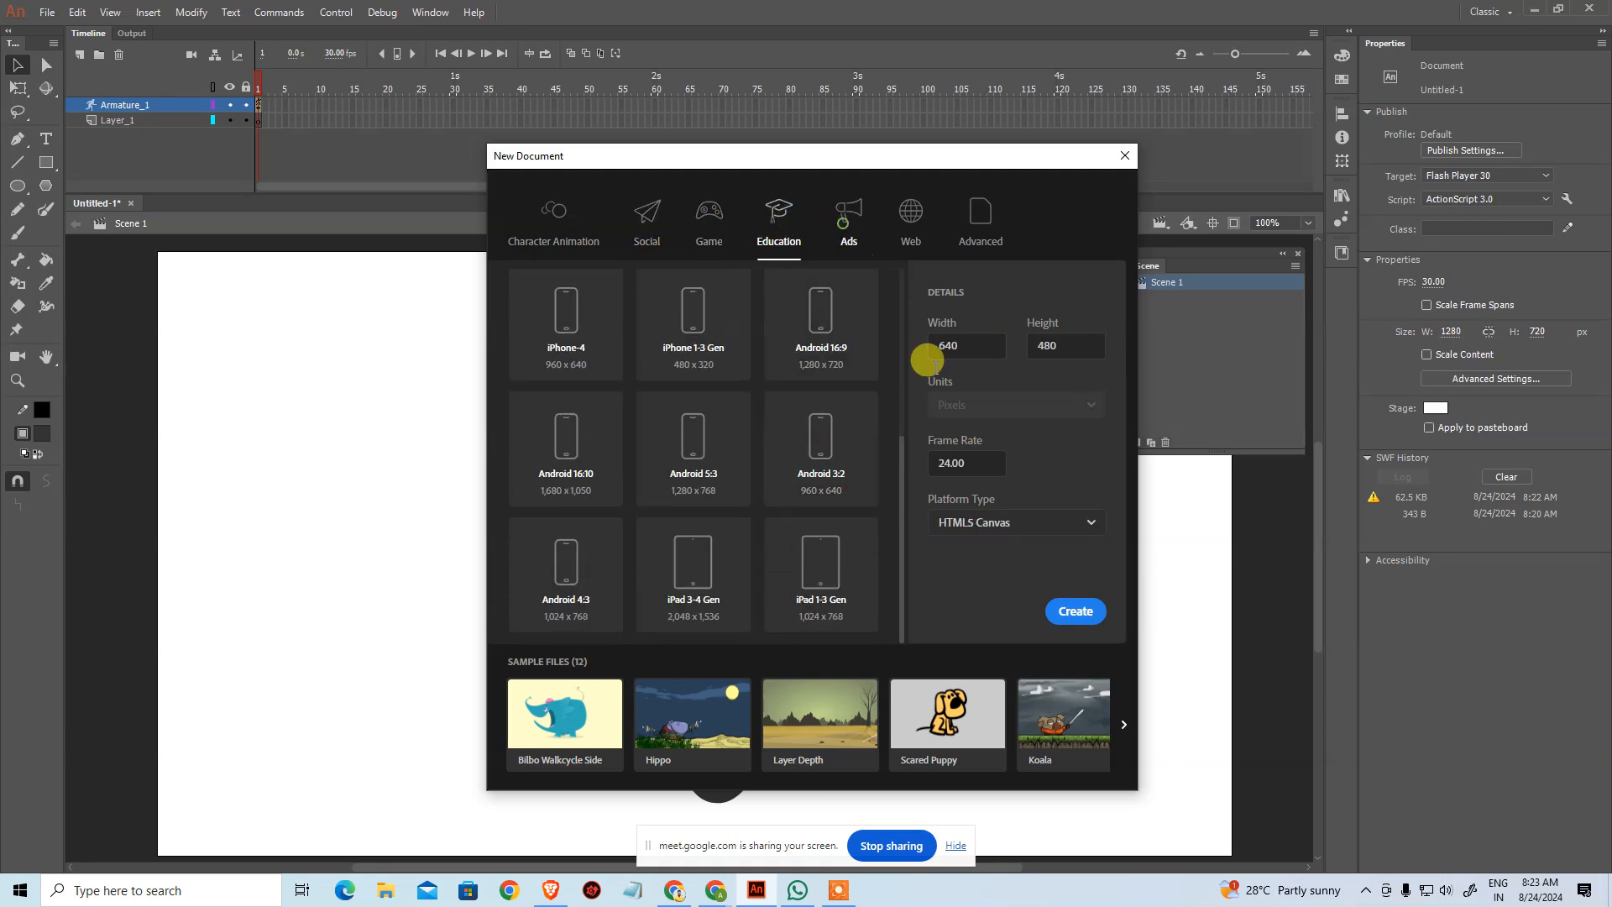
{"action": "scroll", "coordinate": [810, 462], "scroll_direction": "down", "scroll_amount": 3}
{"action": "left_click", "coordinate": [903, 220]}
{"action": "scroll", "coordinate": [856, 466], "scroll_direction": "down", "scroll_amount": 3}
{"action": "left_click", "coordinate": [975, 235]}
{"action": "scroll", "coordinate": [760, 462], "scroll_direction": "down", "scroll_amount": 3}
{"action": "scroll", "coordinate": [769, 479], "scroll_direction": "up", "scroll_amount": 3}
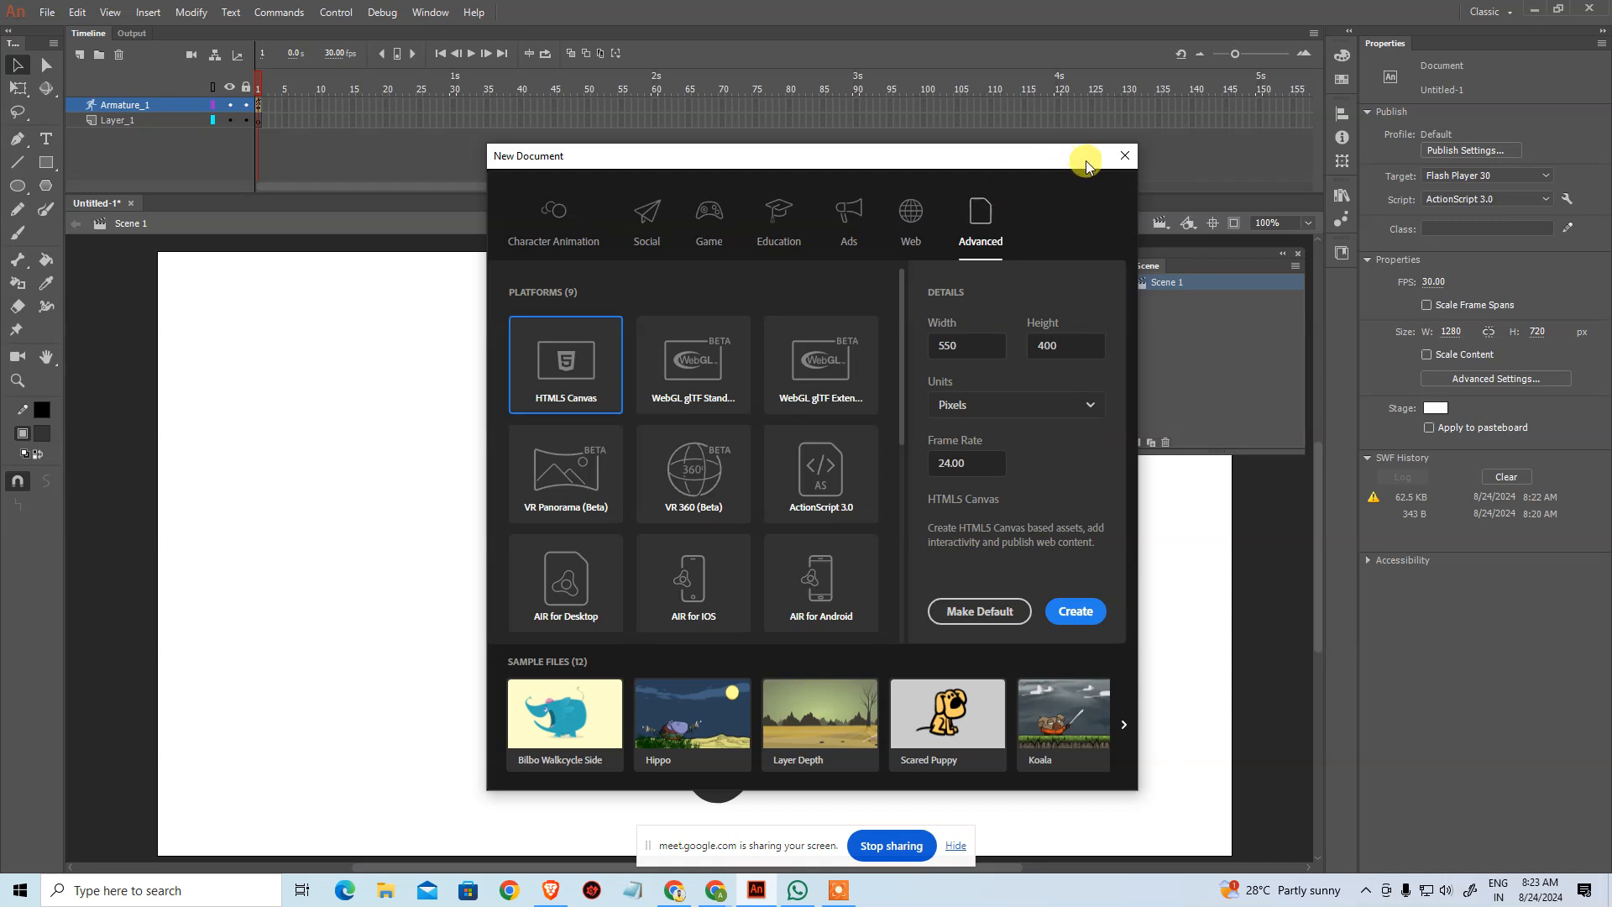
{"action": "left_click", "coordinate": [1125, 155]}
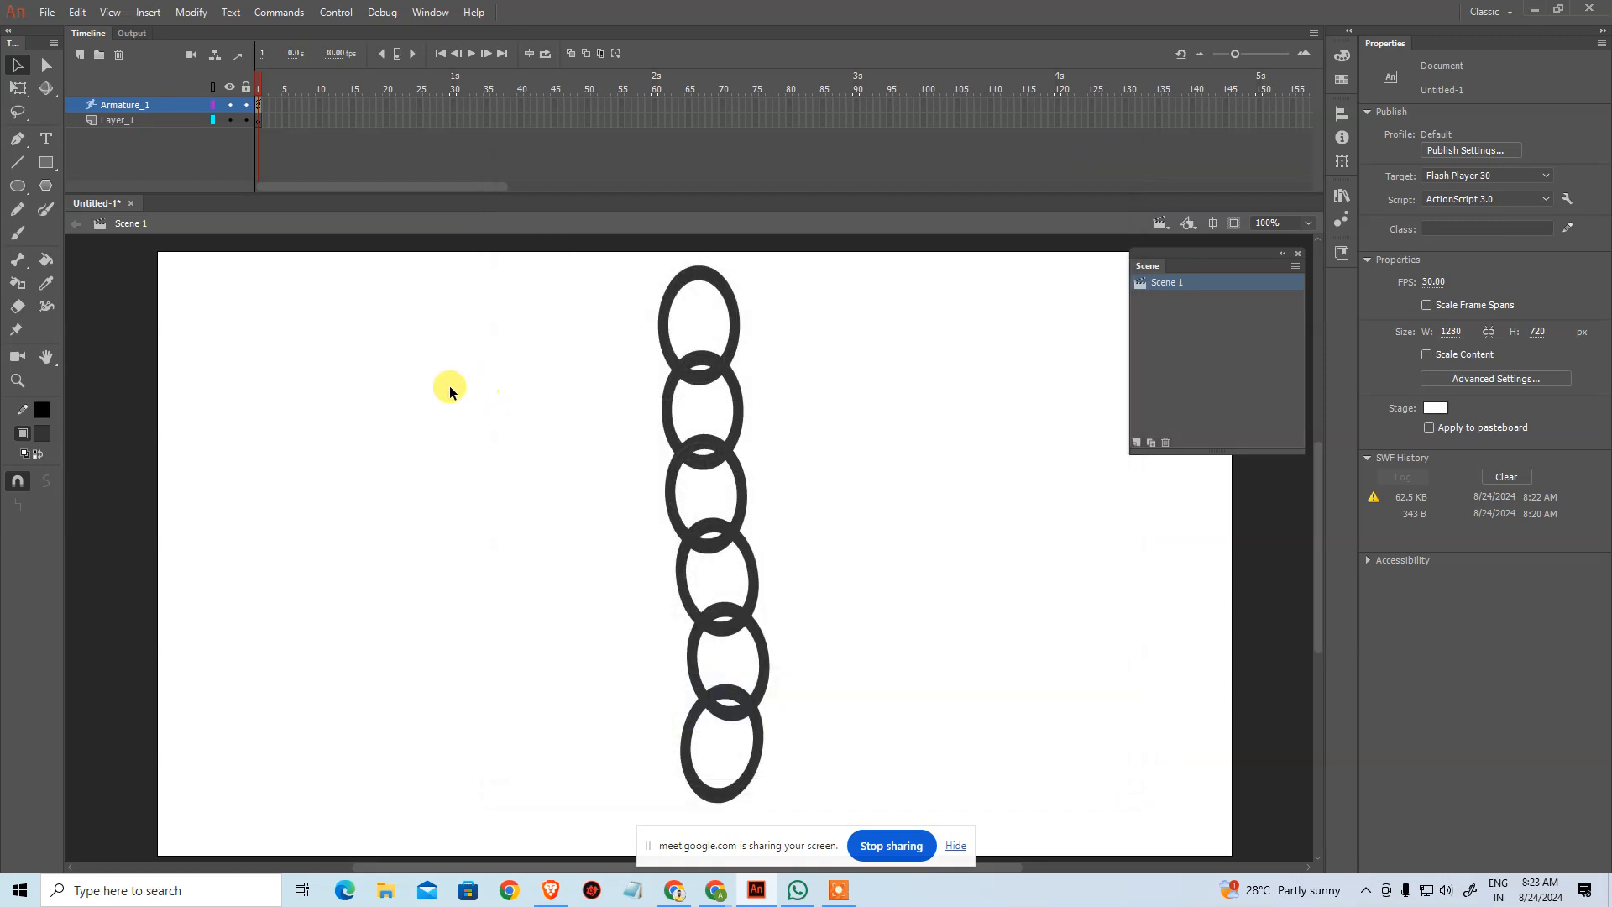
Step: Reopen the New Document dialog and look over the Advanced category down to its script file types
{"action": "left_click", "coordinate": [47, 12]}
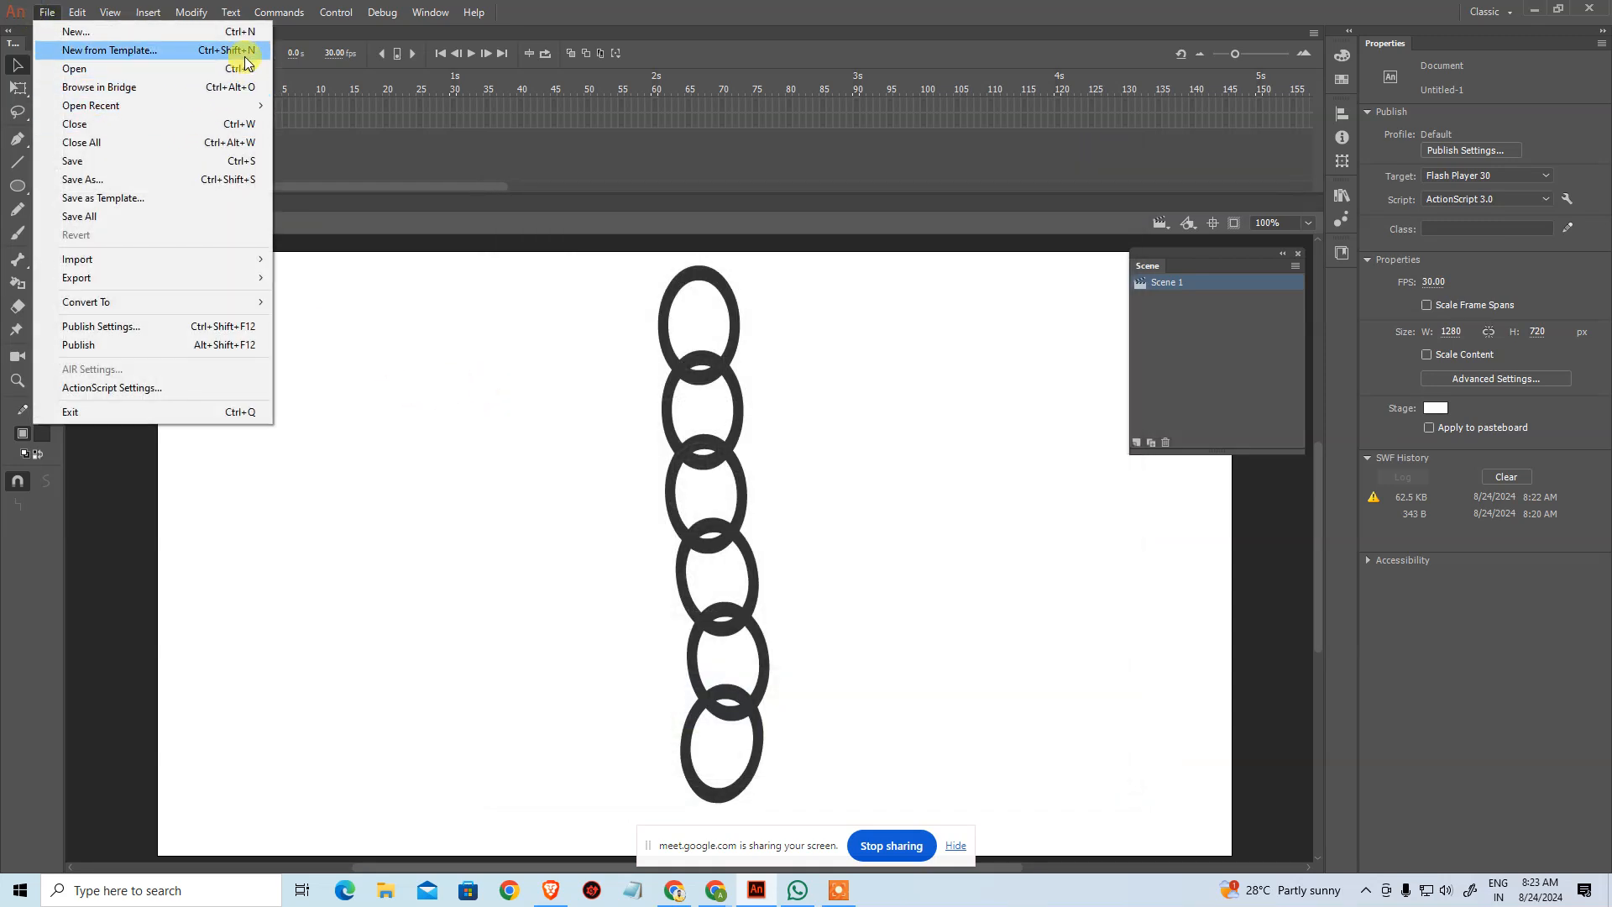
{"action": "left_click", "coordinate": [235, 31]}
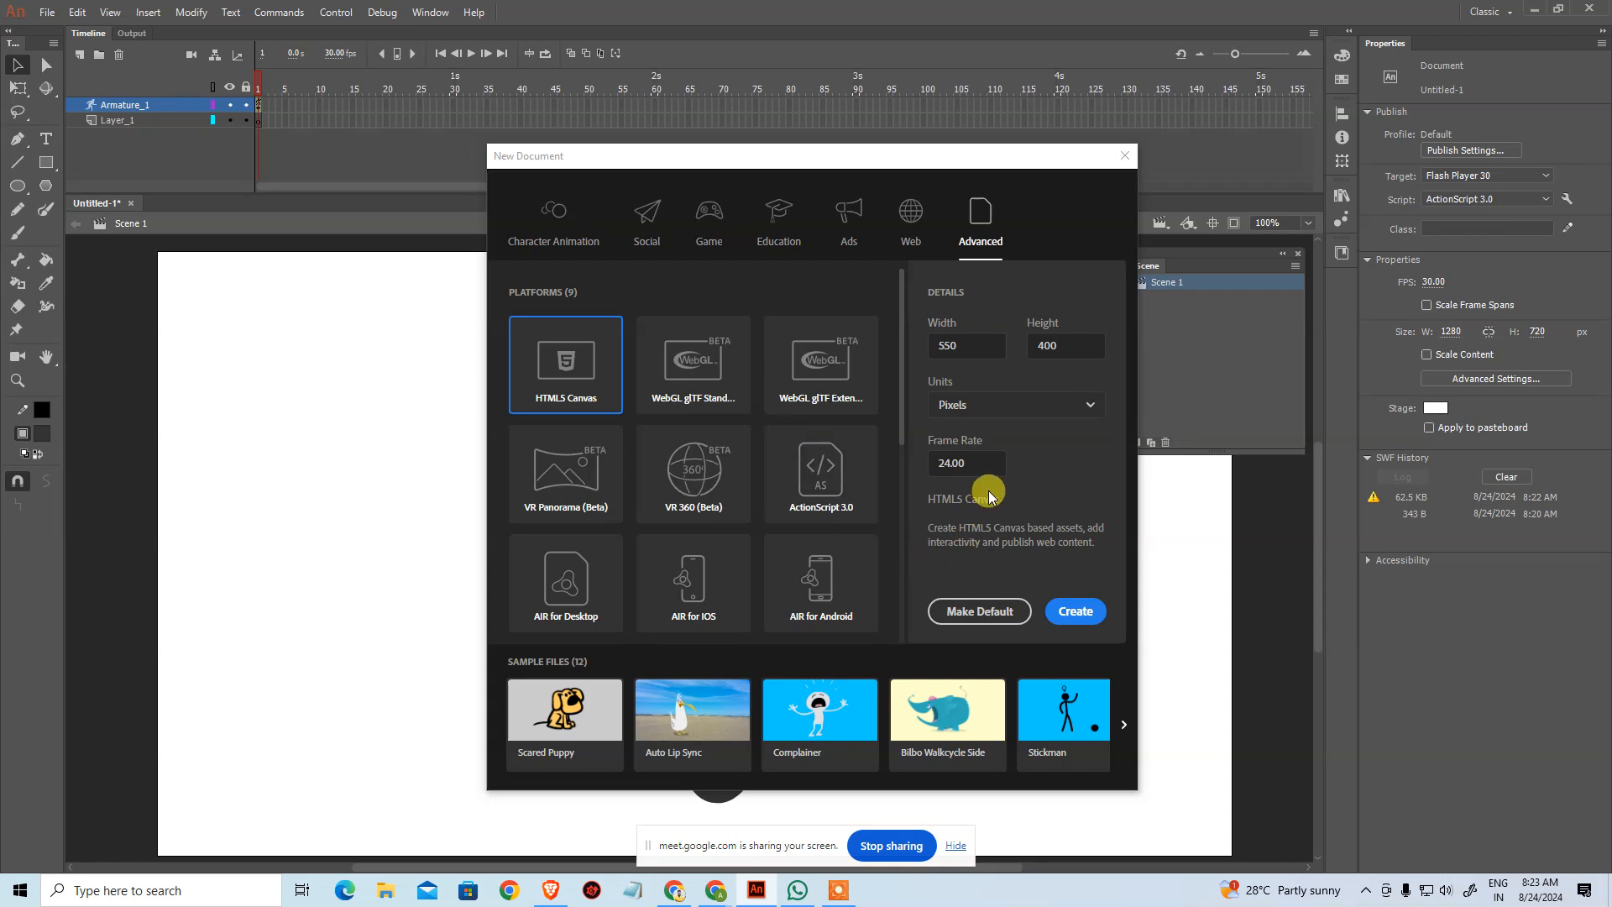
{"action": "scroll", "coordinate": [719, 547], "scroll_direction": "down", "scroll_amount": 5}
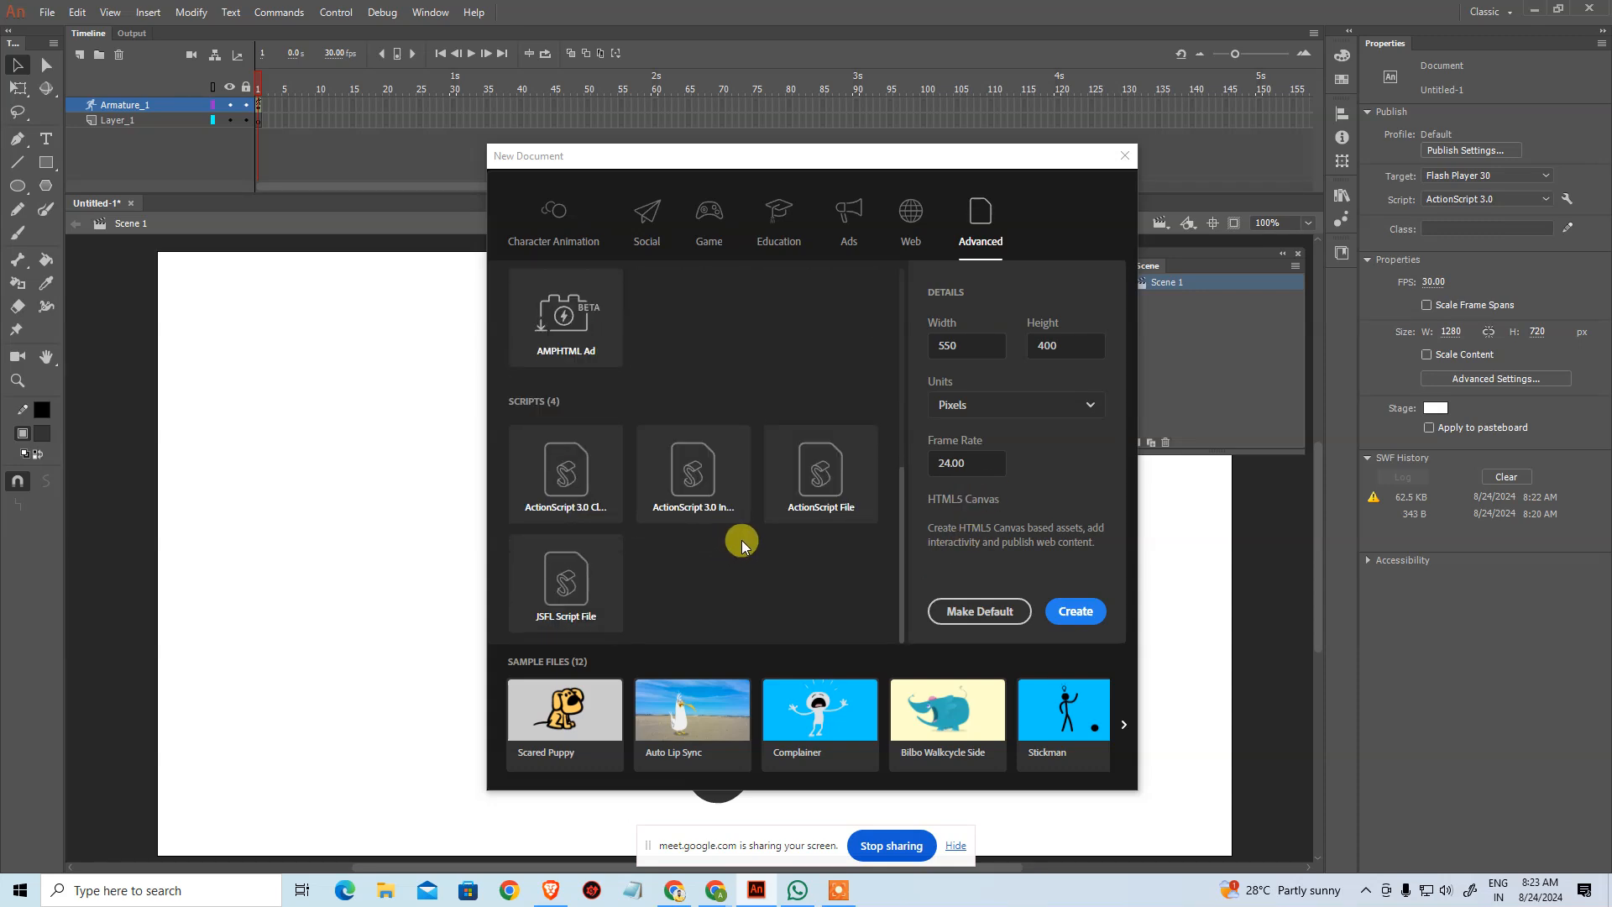
{"action": "scroll", "coordinate": [736, 531], "scroll_direction": "up", "scroll_amount": 1}
{"action": "scroll", "coordinate": [736, 531], "scroll_direction": "down", "scroll_amount": 1}
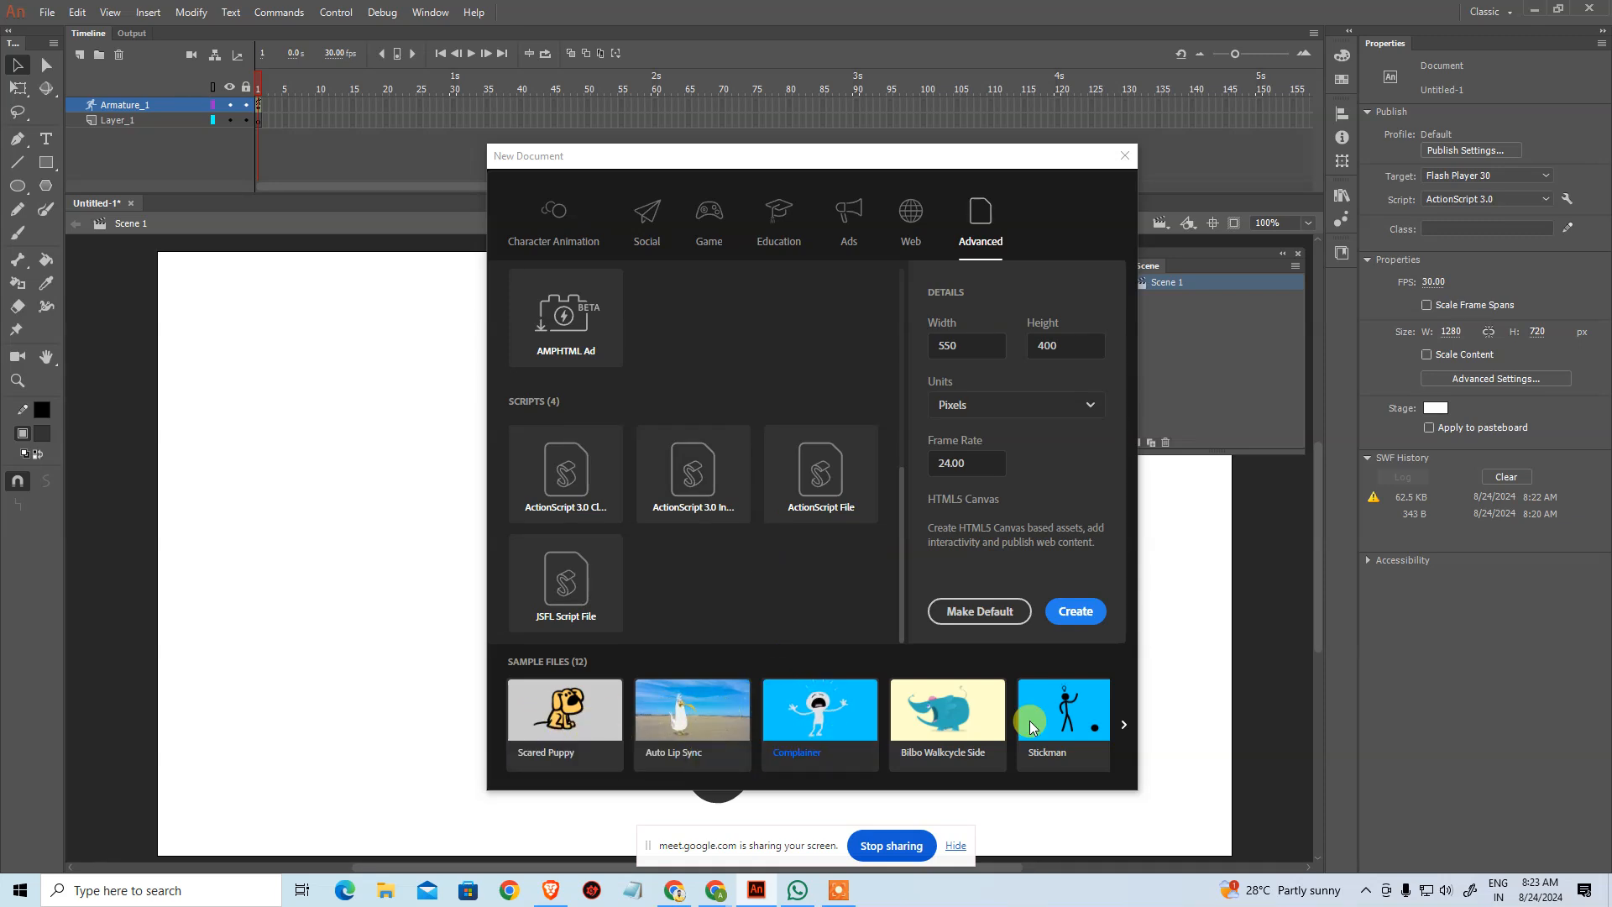
Step: Browse the sample files from Auto Lip Sync through VR Panoramic and back to Stickman
{"action": "left_click", "coordinate": [1123, 727]}
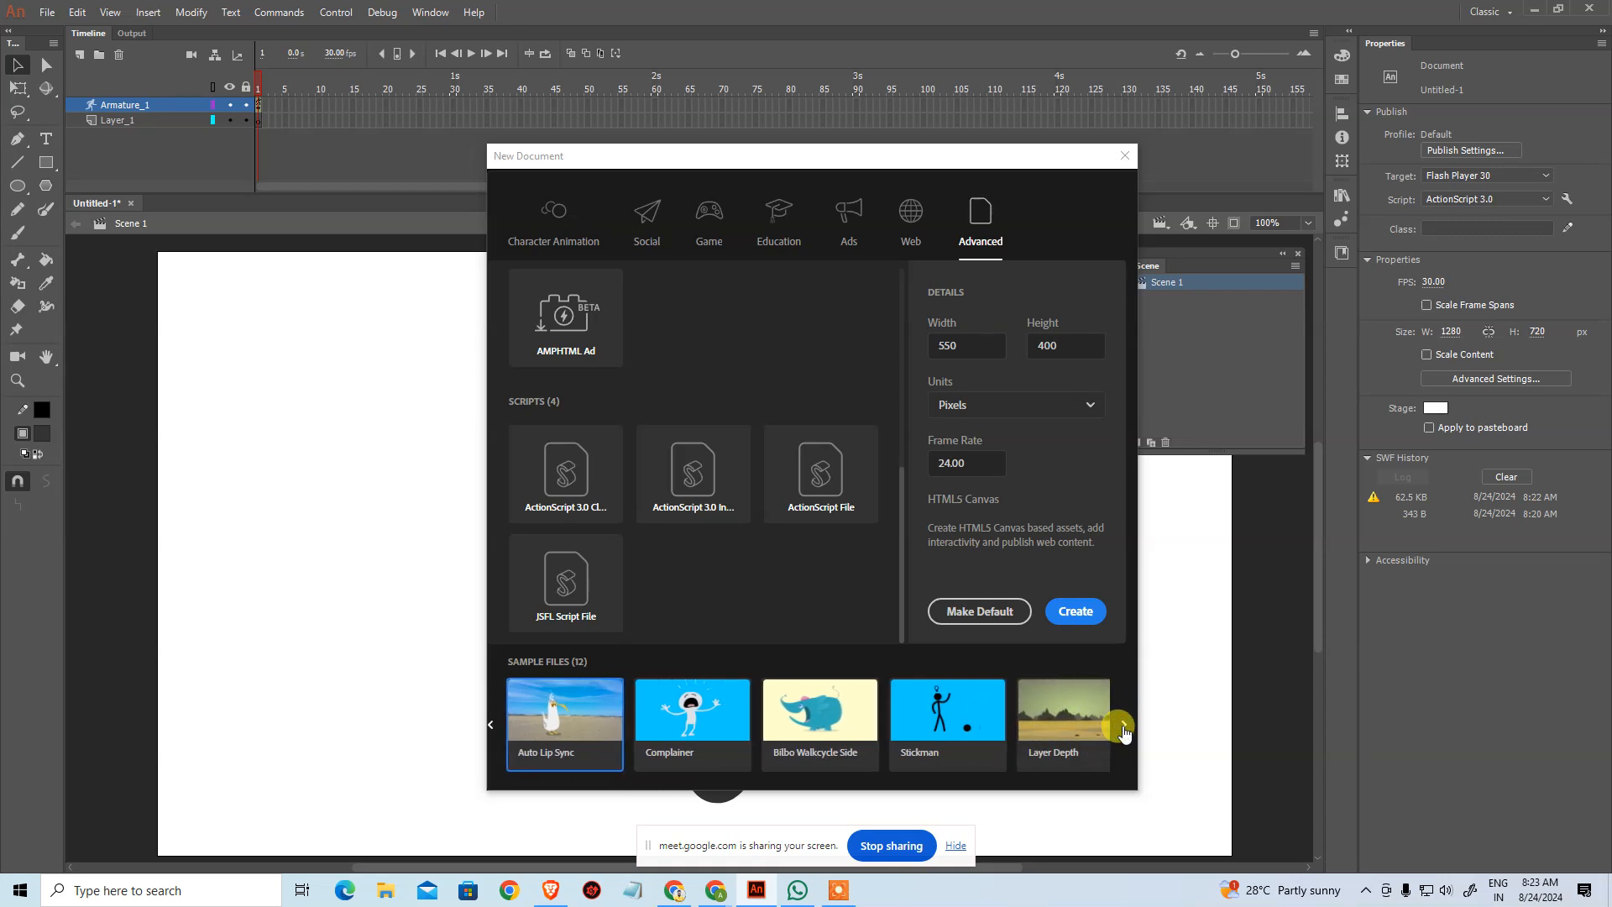
{"action": "left_click", "coordinate": [1123, 727]}
{"action": "left_click", "coordinate": [1123, 726]}
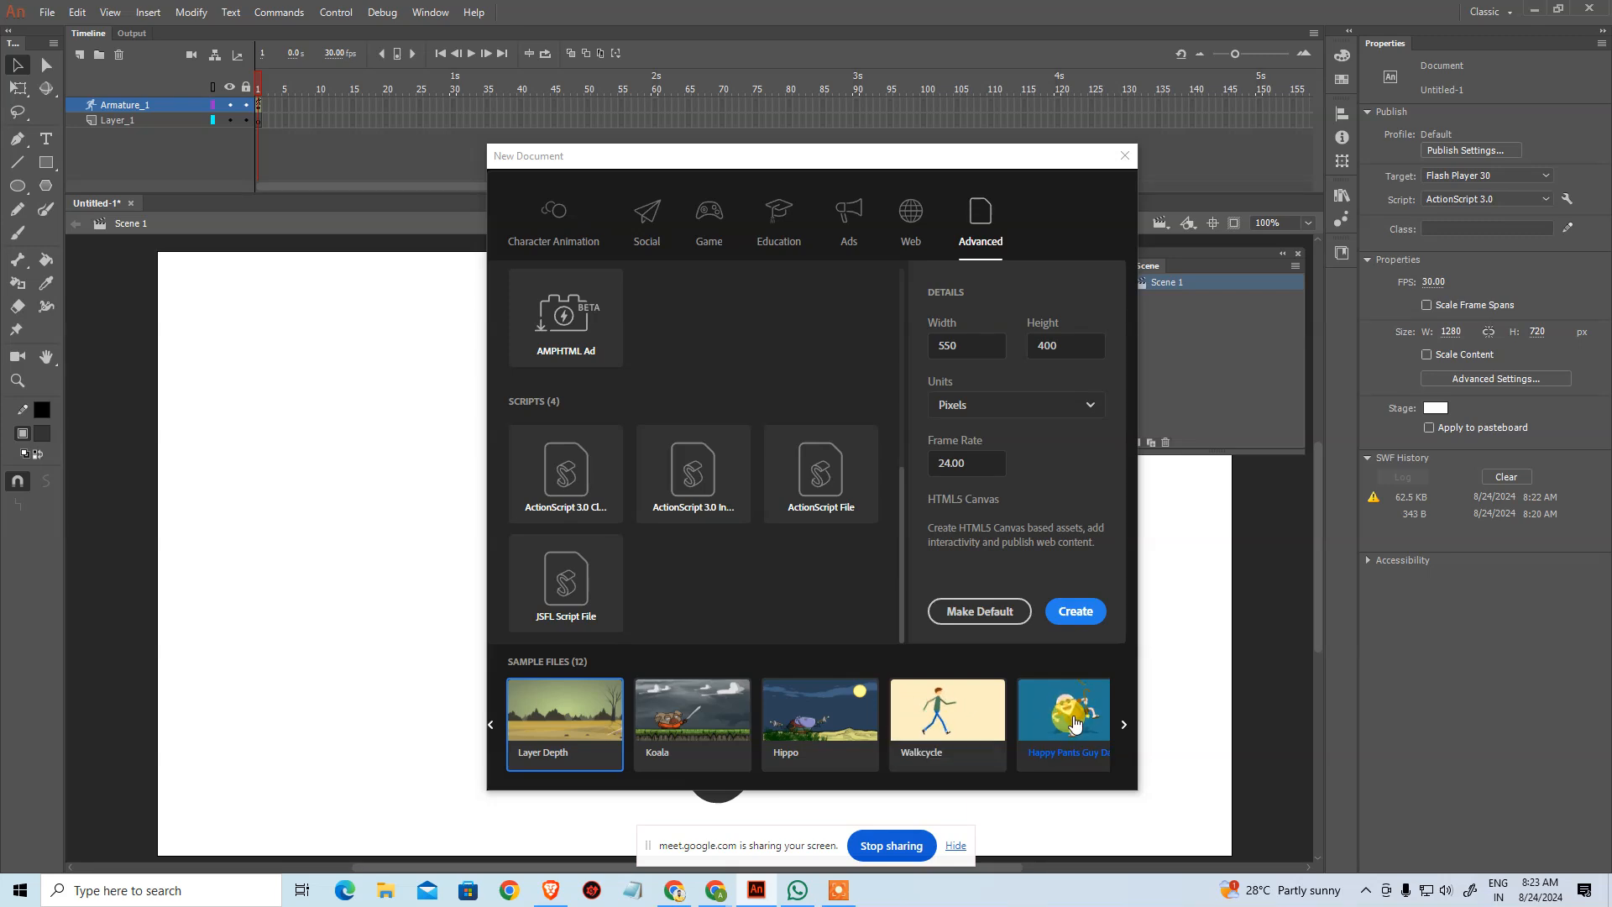
{"action": "left_click", "coordinate": [1123, 727]}
{"action": "left_click", "coordinate": [1123, 727]}
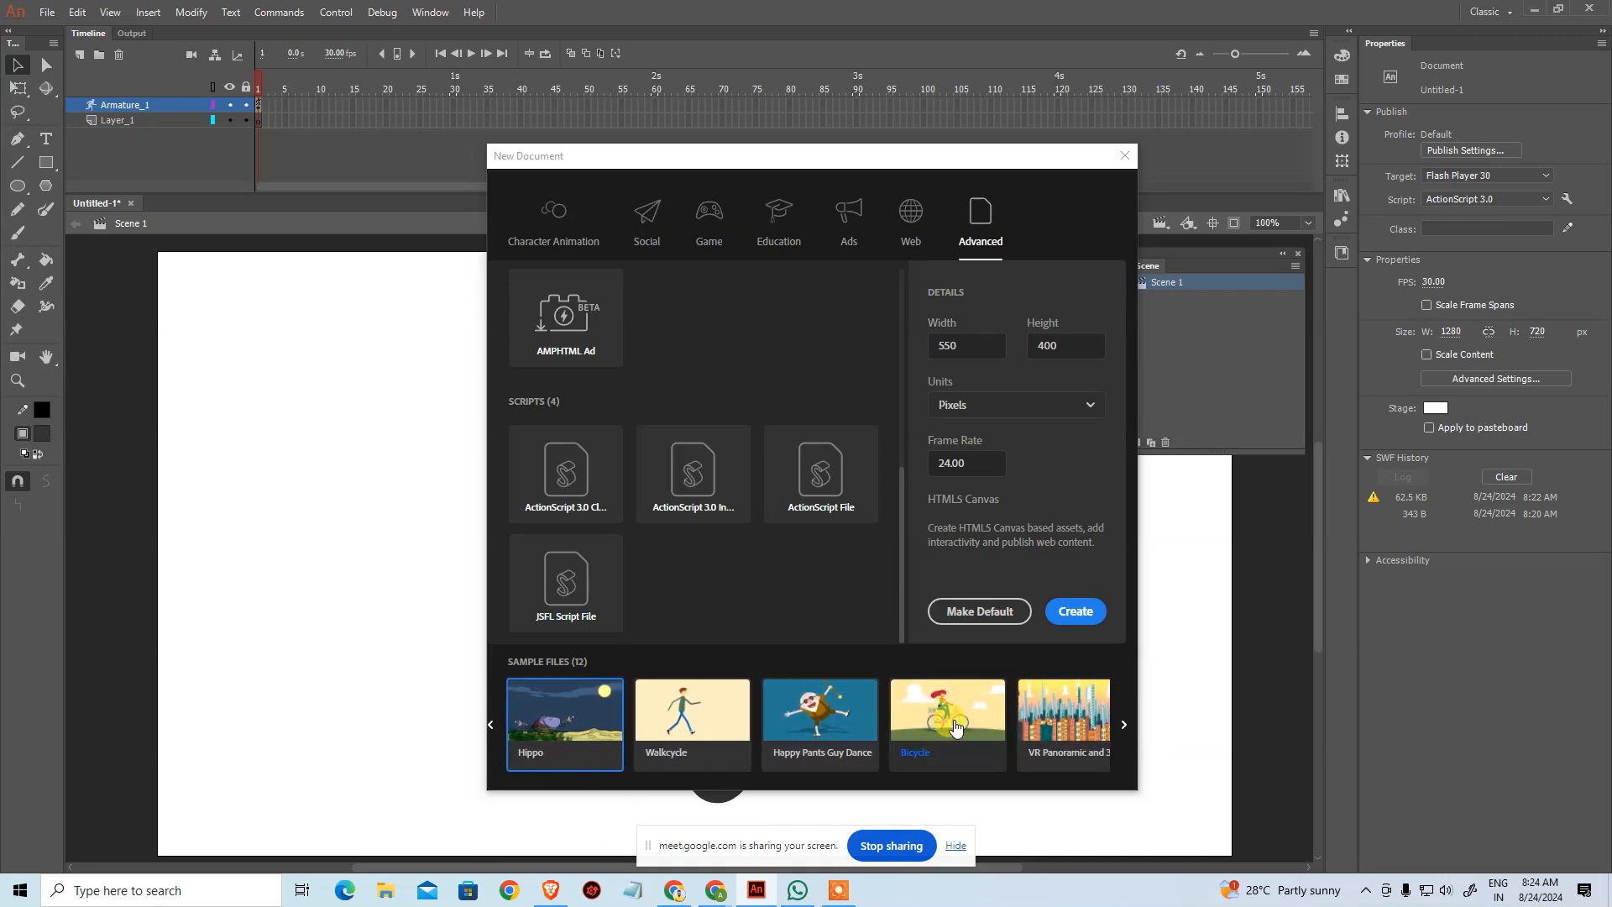
{"action": "left_click", "coordinate": [1123, 723]}
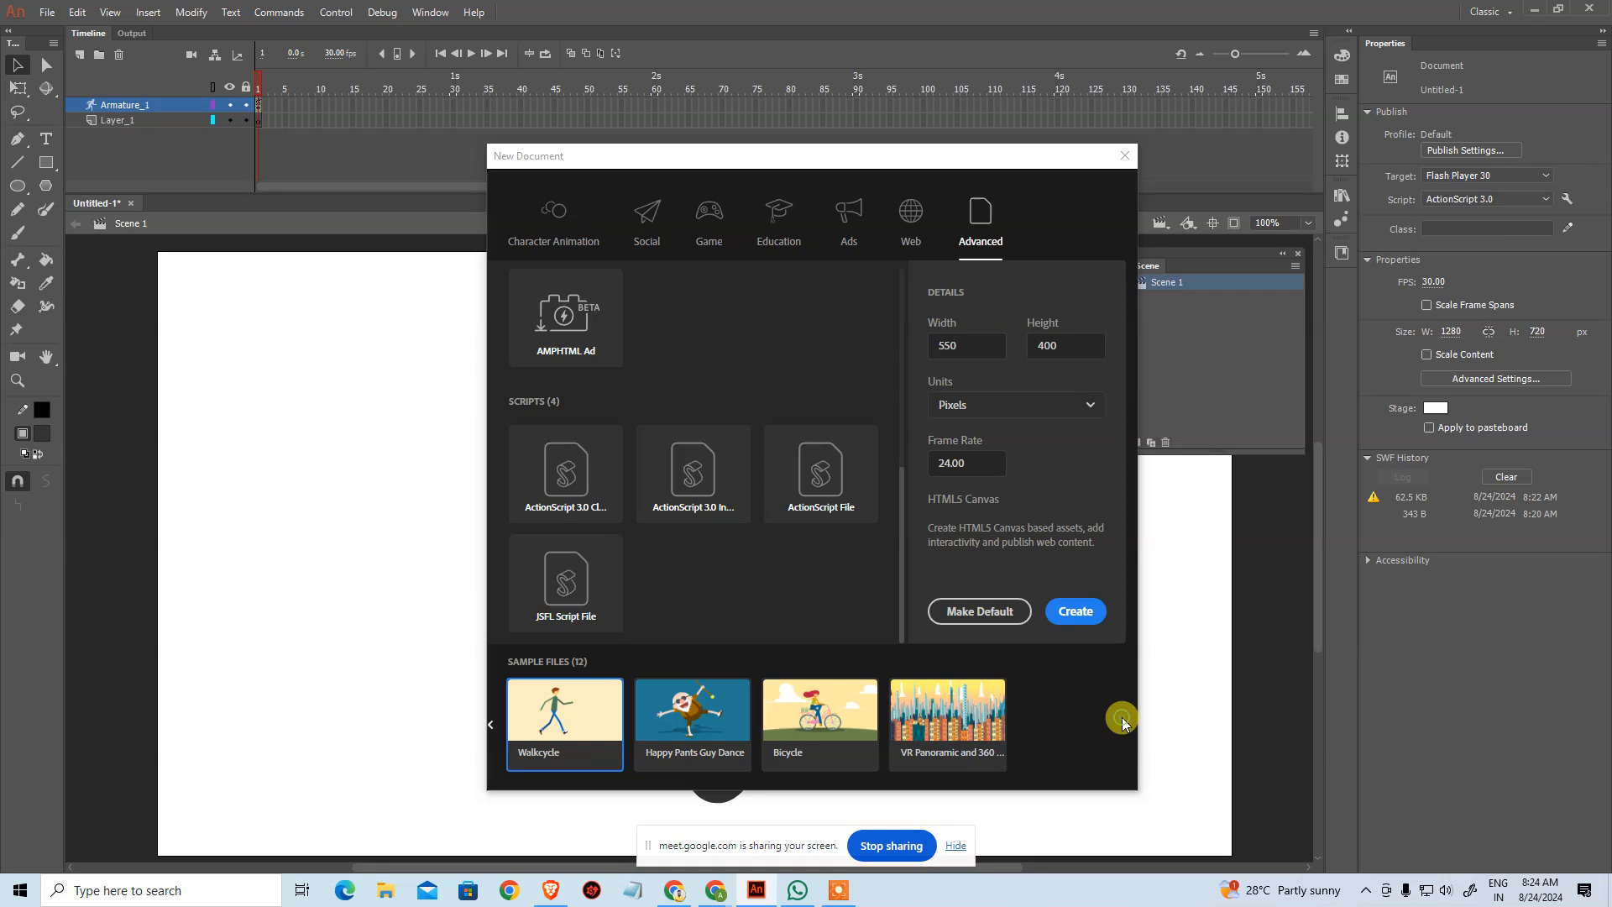
{"action": "left_click", "coordinate": [491, 726]}
{"action": "left_click", "coordinate": [491, 725]}
{"action": "left_click", "coordinate": [491, 725]}
{"action": "left_click", "coordinate": [491, 725]}
{"action": "left_click", "coordinate": [491, 725]}
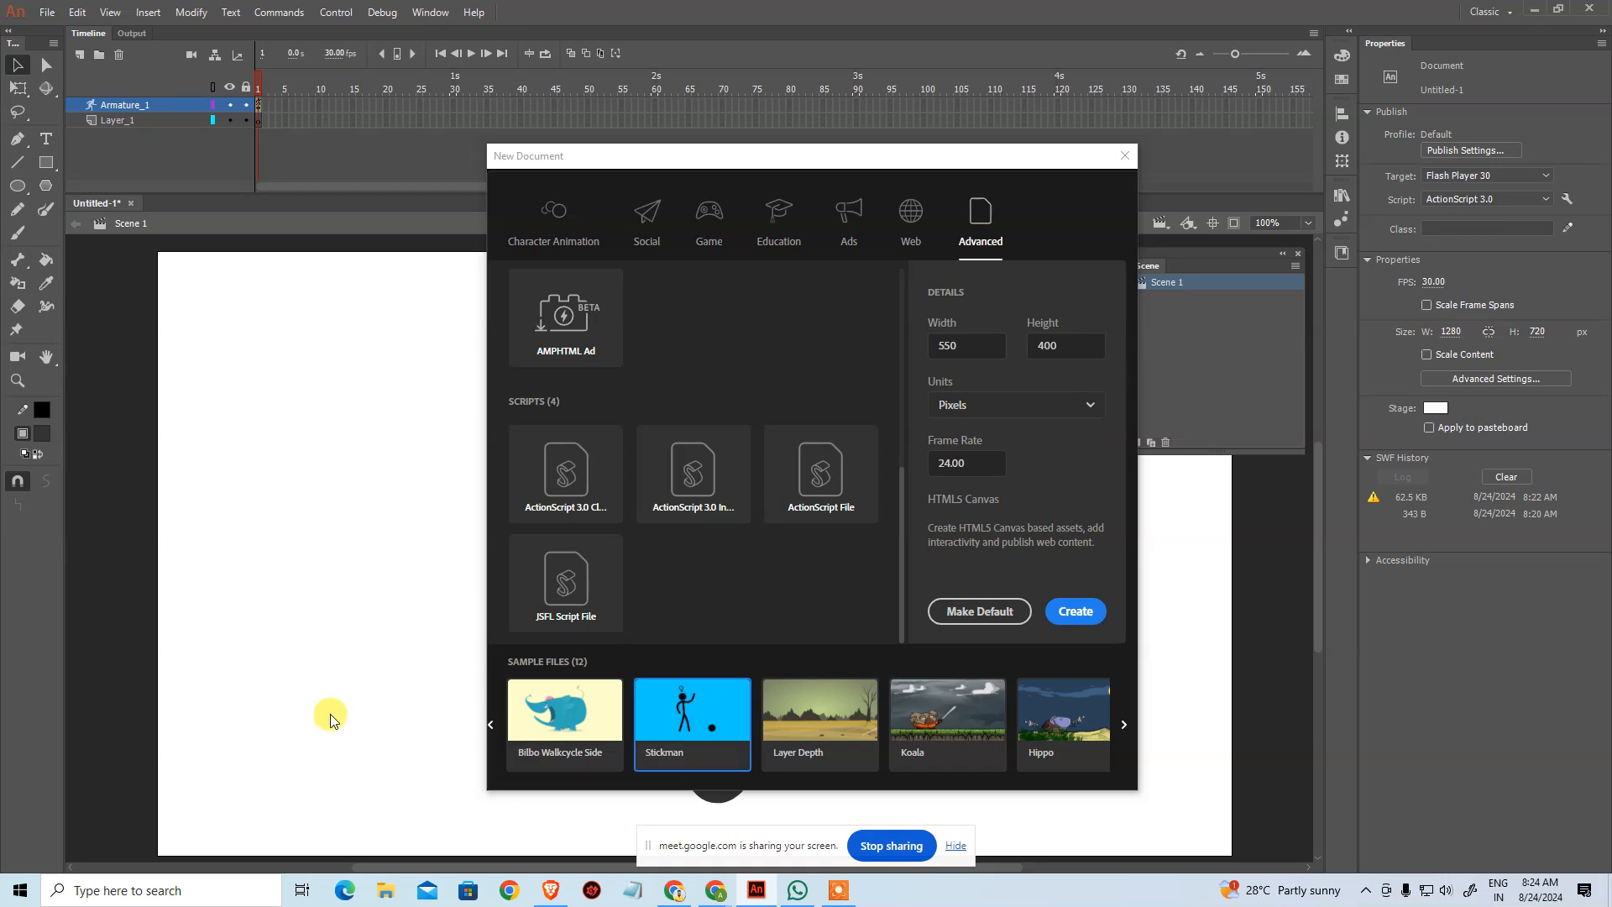
Step: Open the Stickman sample file as a new document
{"action": "left_click", "coordinate": [680, 723]}
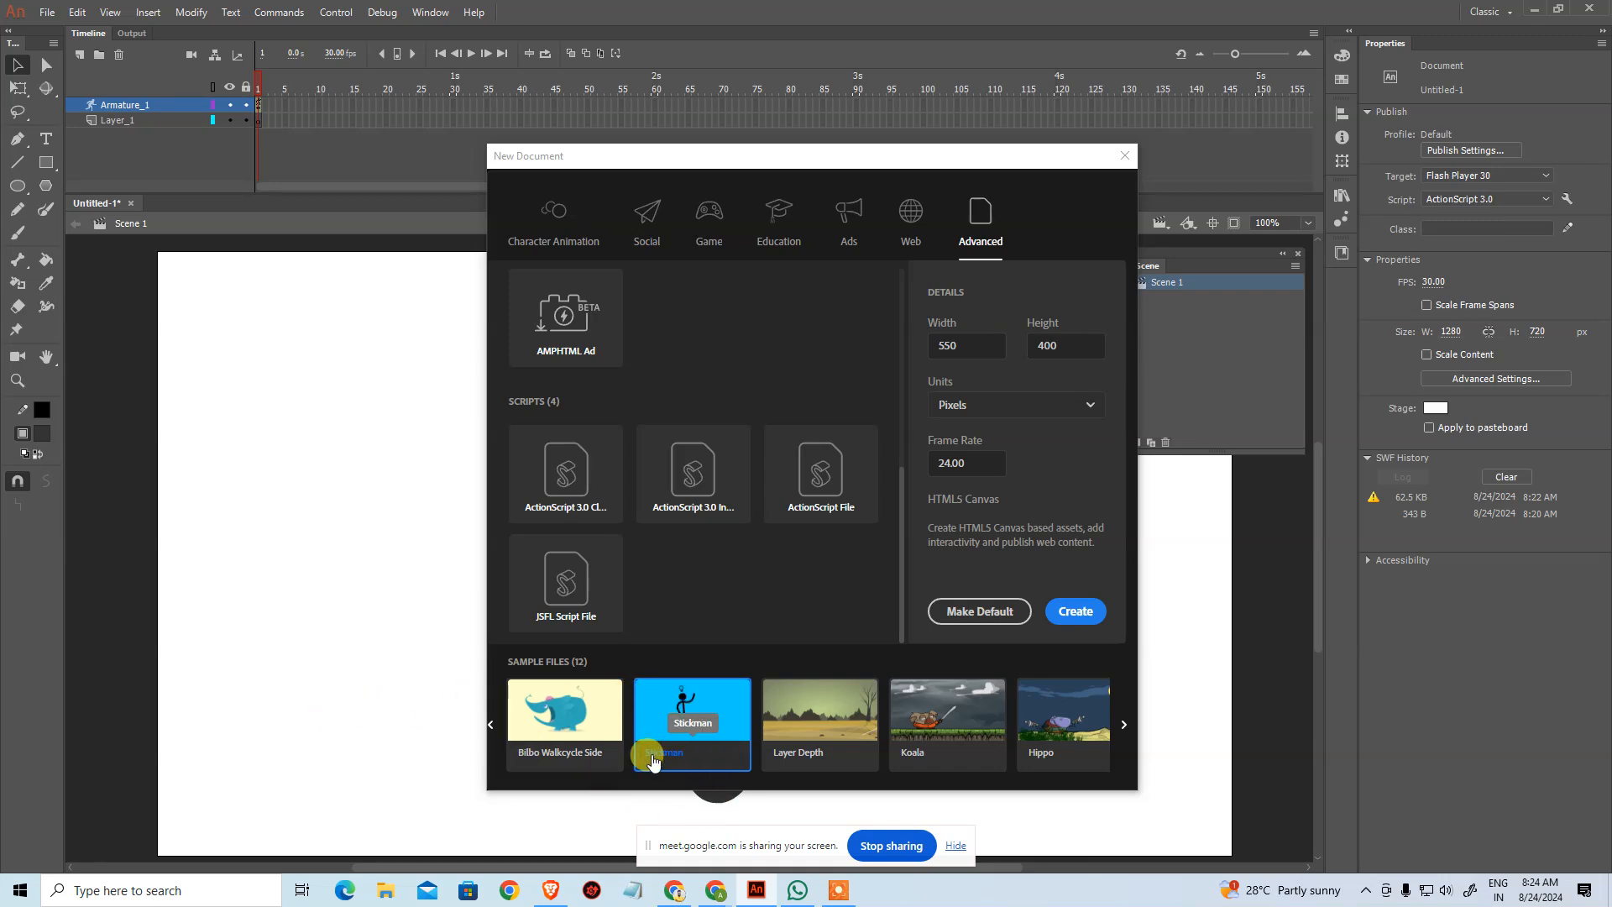
{"action": "double_click", "coordinate": [665, 749]}
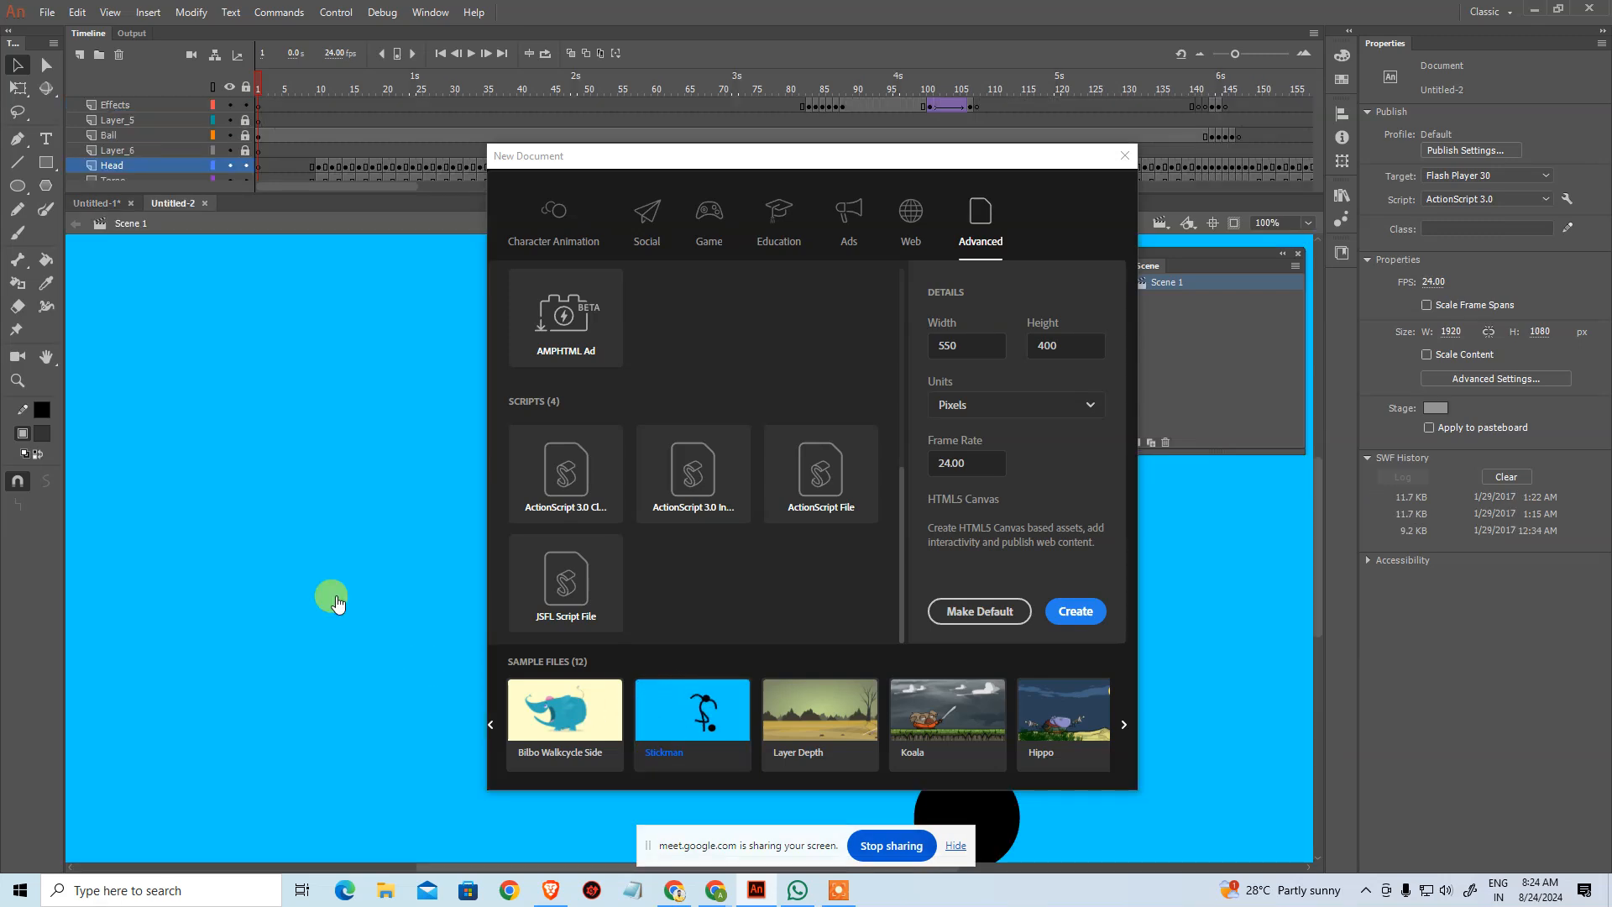
{"action": "scroll", "coordinate": [742, 565], "scroll_direction": "down", "scroll_amount": 3}
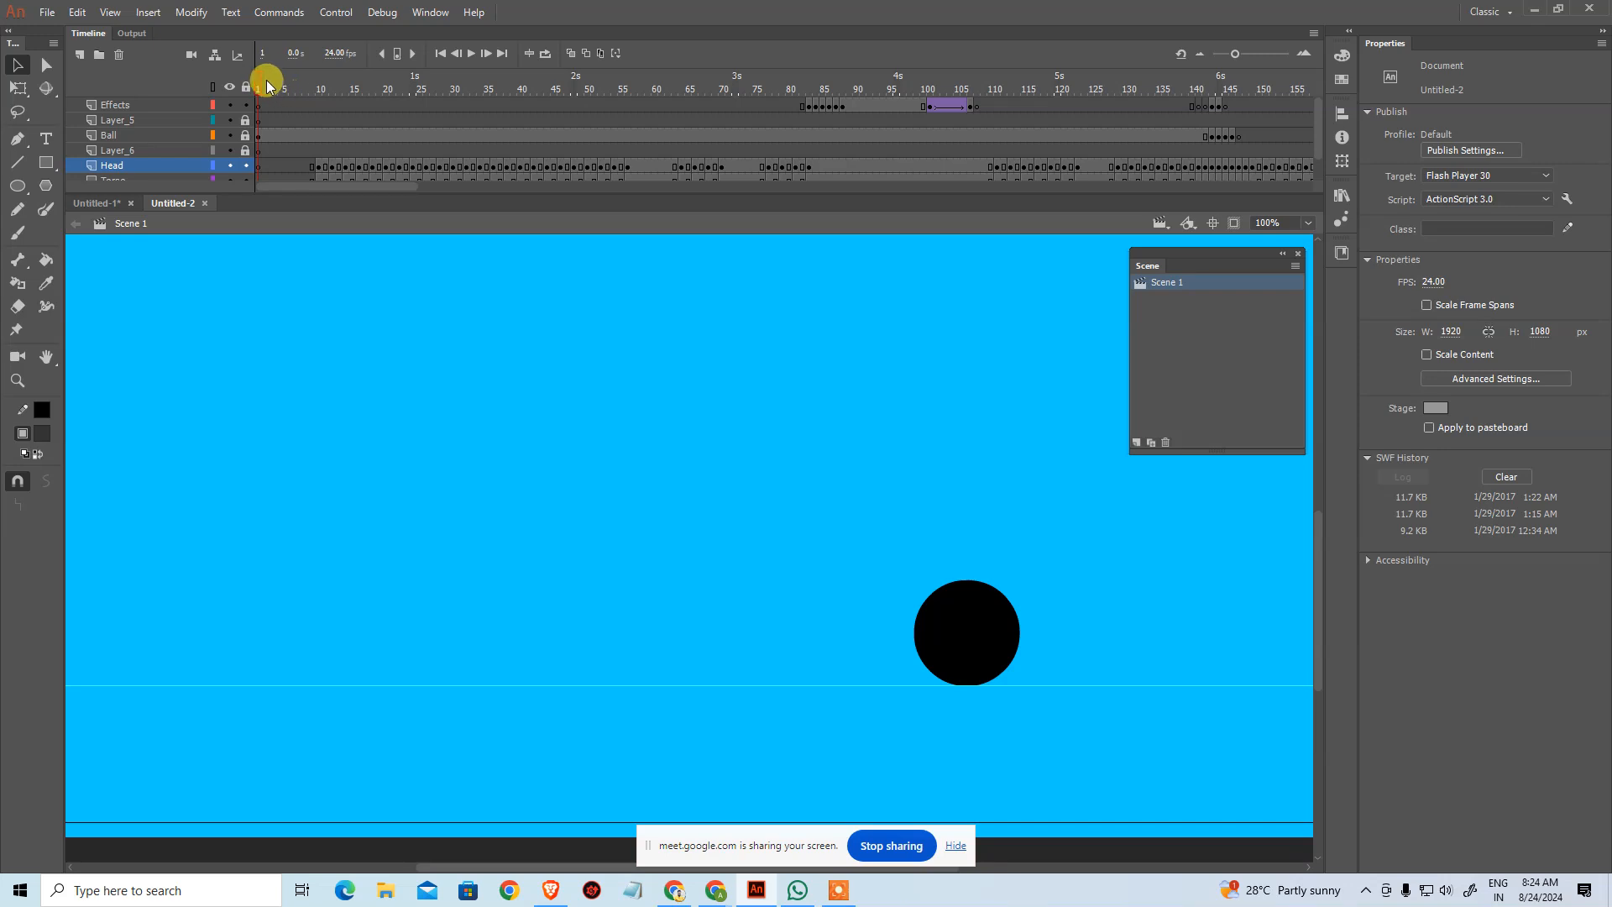
Step: Scrub the Stickman timeline to about frame 75 with the whole stage in view to examine the character's animation
{"action": "left_click_drag", "start_coordinate": [259, 84], "coordinate": [307, 89]}
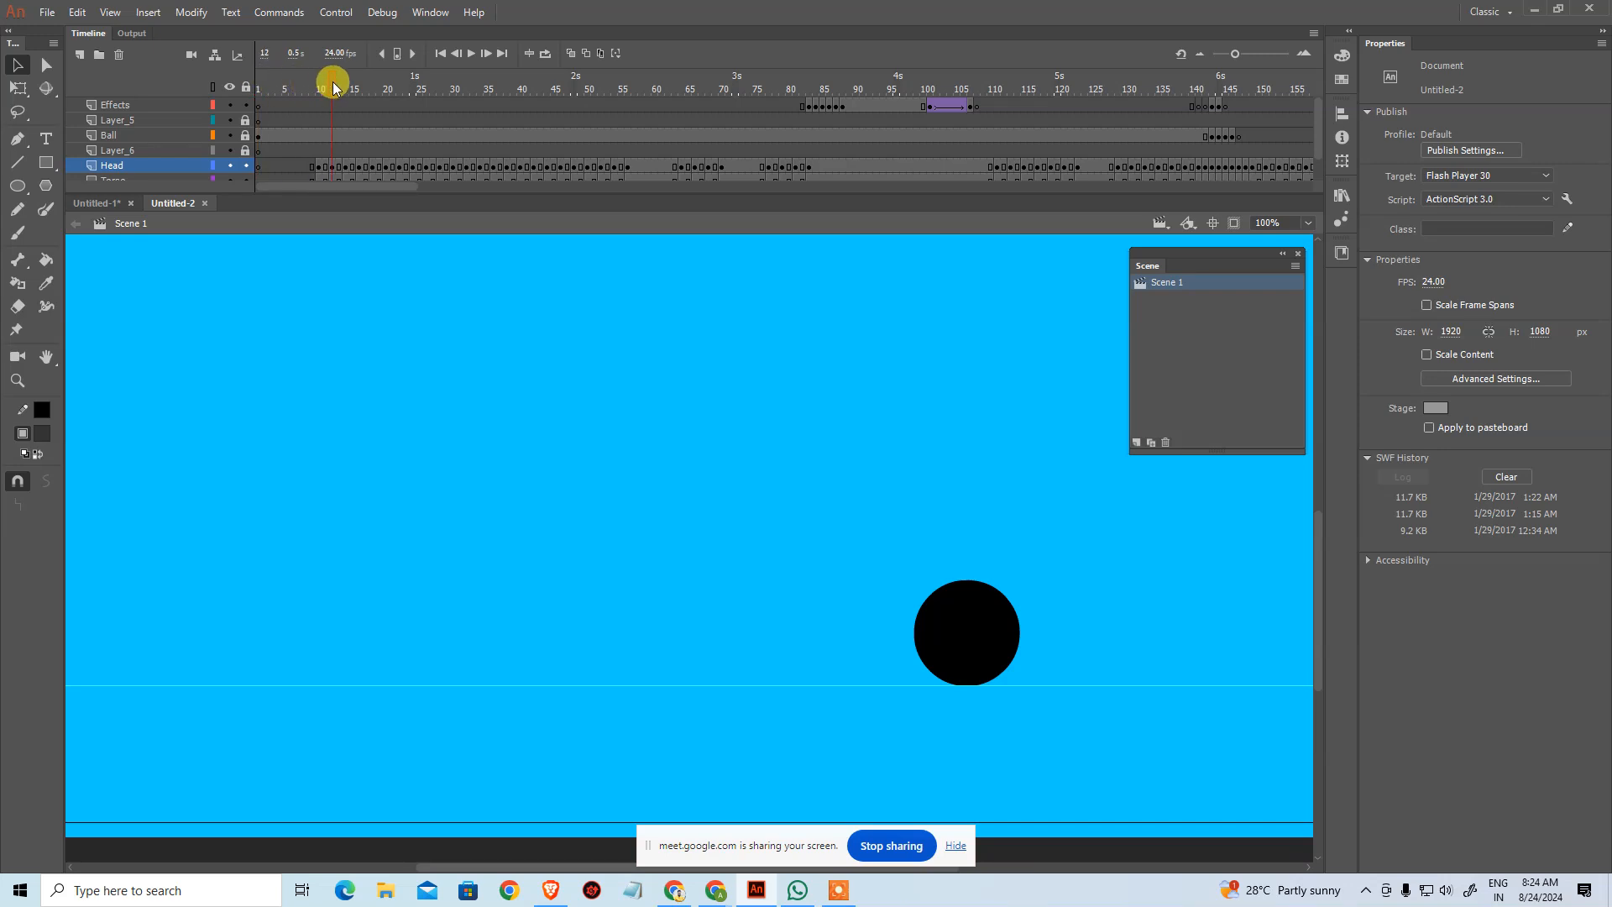
{"action": "key", "text": "ctrl+minus"}
{"action": "key", "text": "ctrl+minus"}
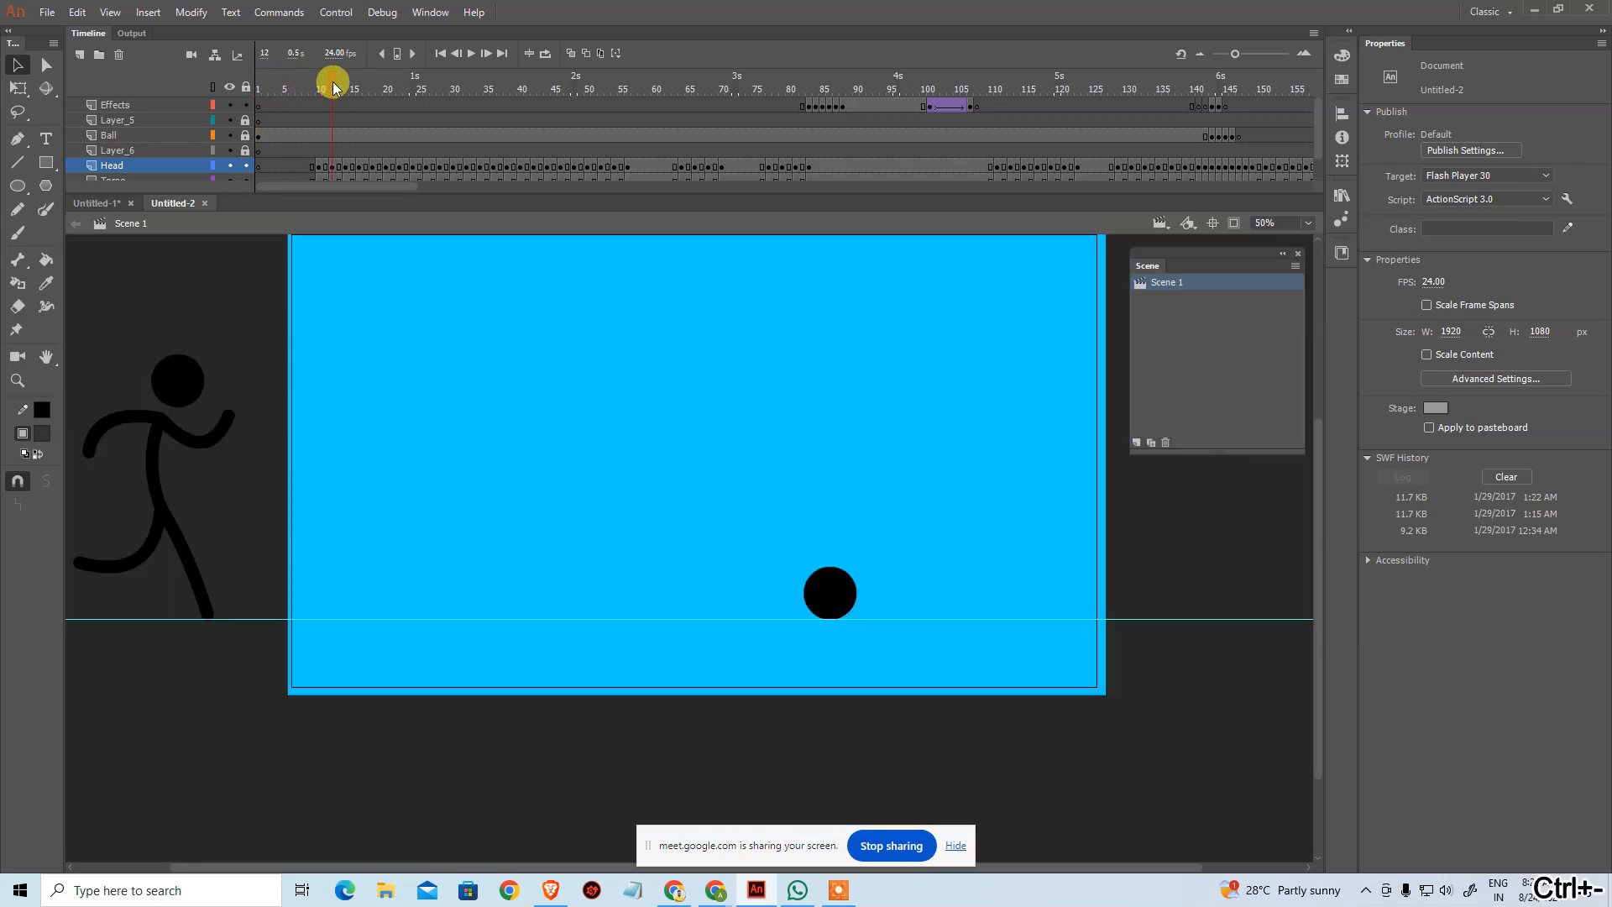
{"action": "left_click_drag", "start_coordinate": [334, 86], "coordinate": [717, 60]}
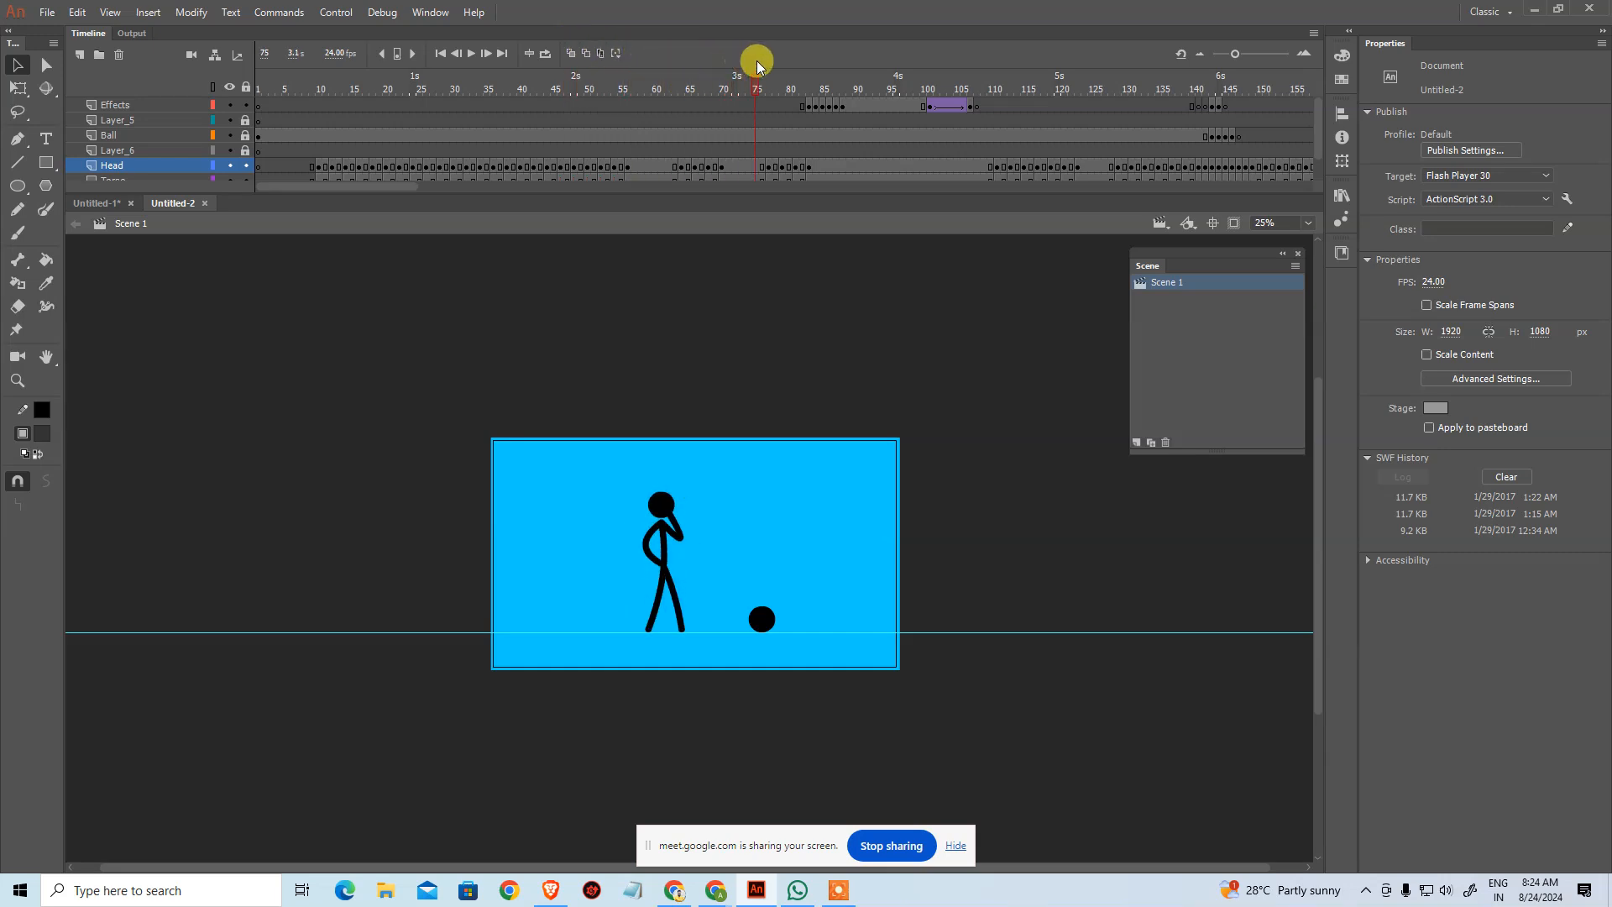
Step: Return the Stickman playhead to frame 1 and watch the animation as a test movie
{"action": "left_click_drag", "start_coordinate": [767, 63], "coordinate": [147, 205]}
{"action": "key", "text": "ctrl+Return"}
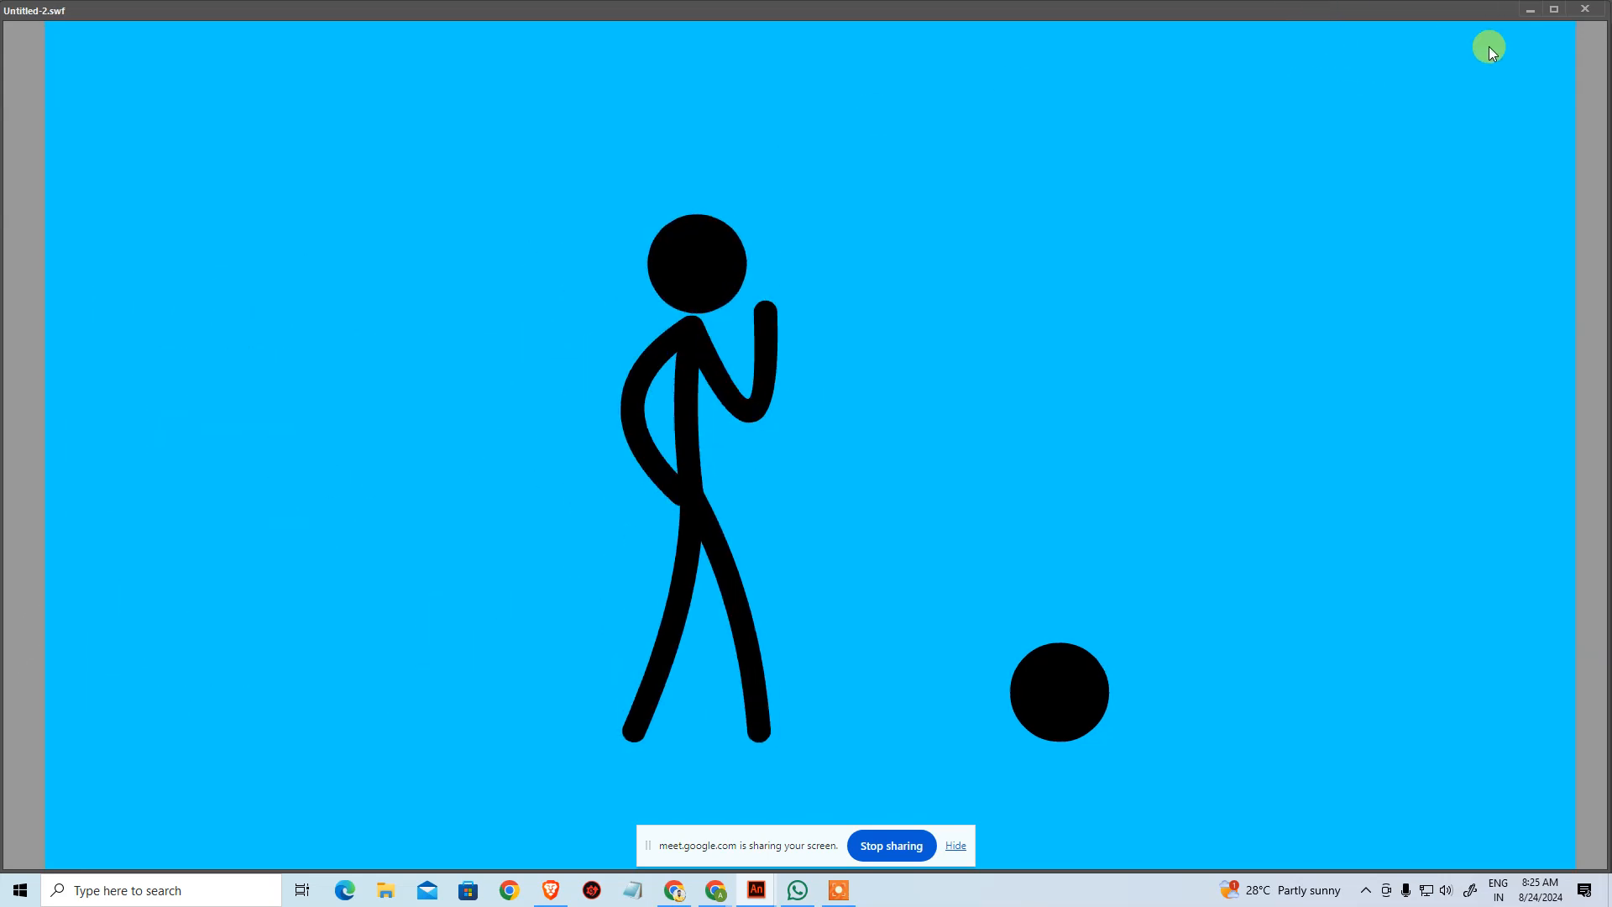
{"action": "left_click", "coordinate": [1584, 9]}
Step: Switch to the Google Meet window, mute the unmuted participant for everyone in the call, and return to Adobe Animate
{"action": "mouse_move", "coordinate": [715, 890]}
{"action": "left_click", "coordinate": [628, 806]}
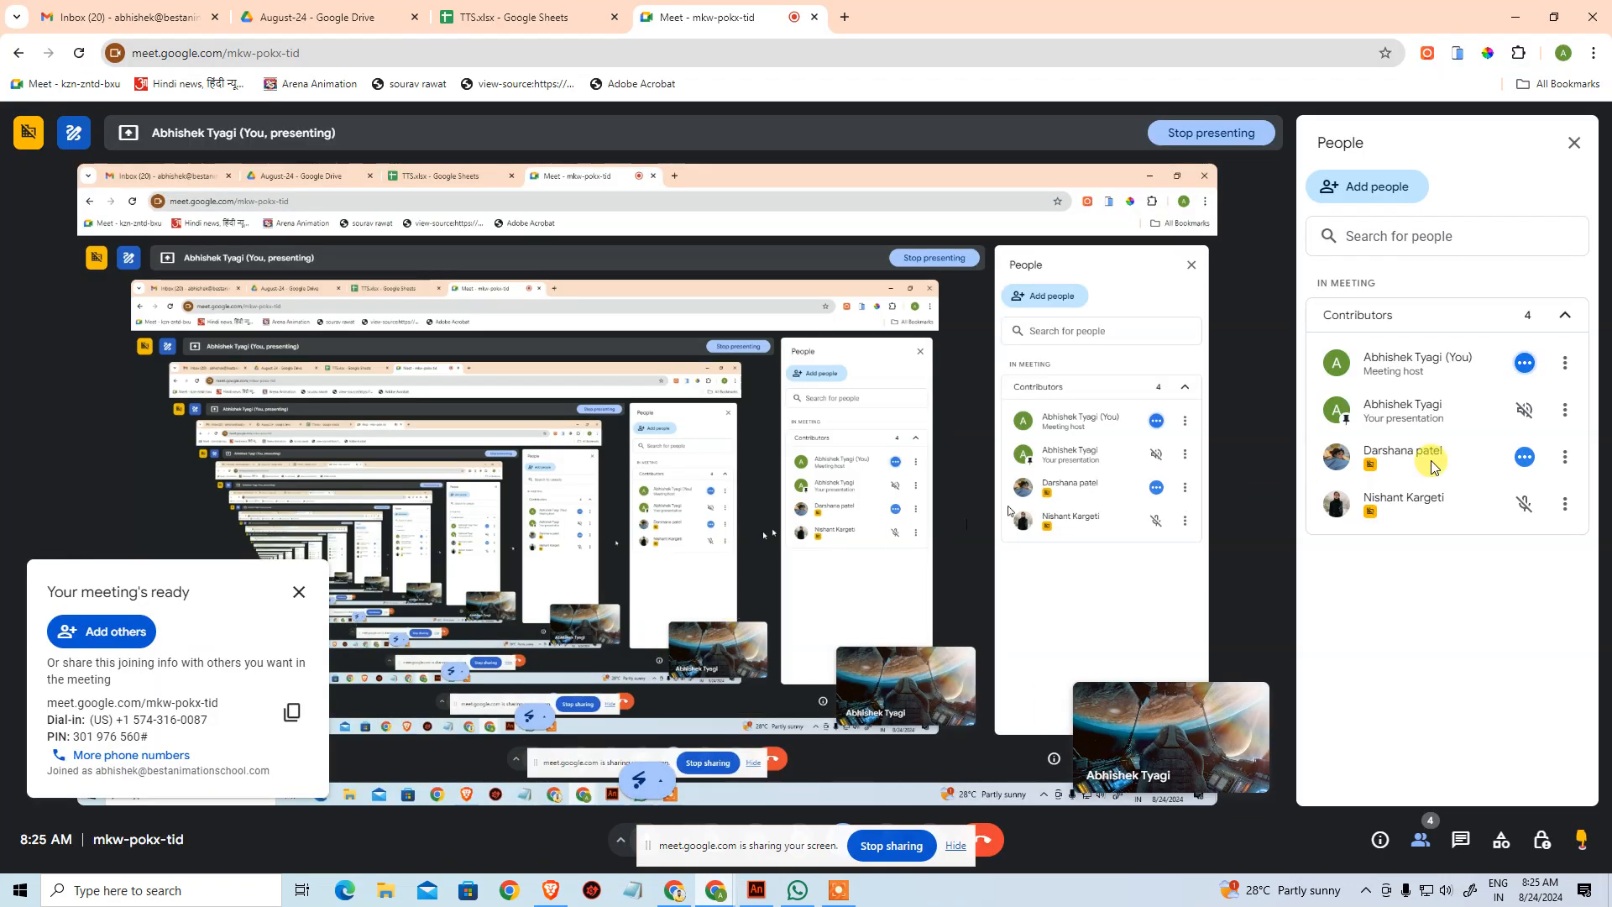
{"action": "left_click", "coordinate": [1525, 456]}
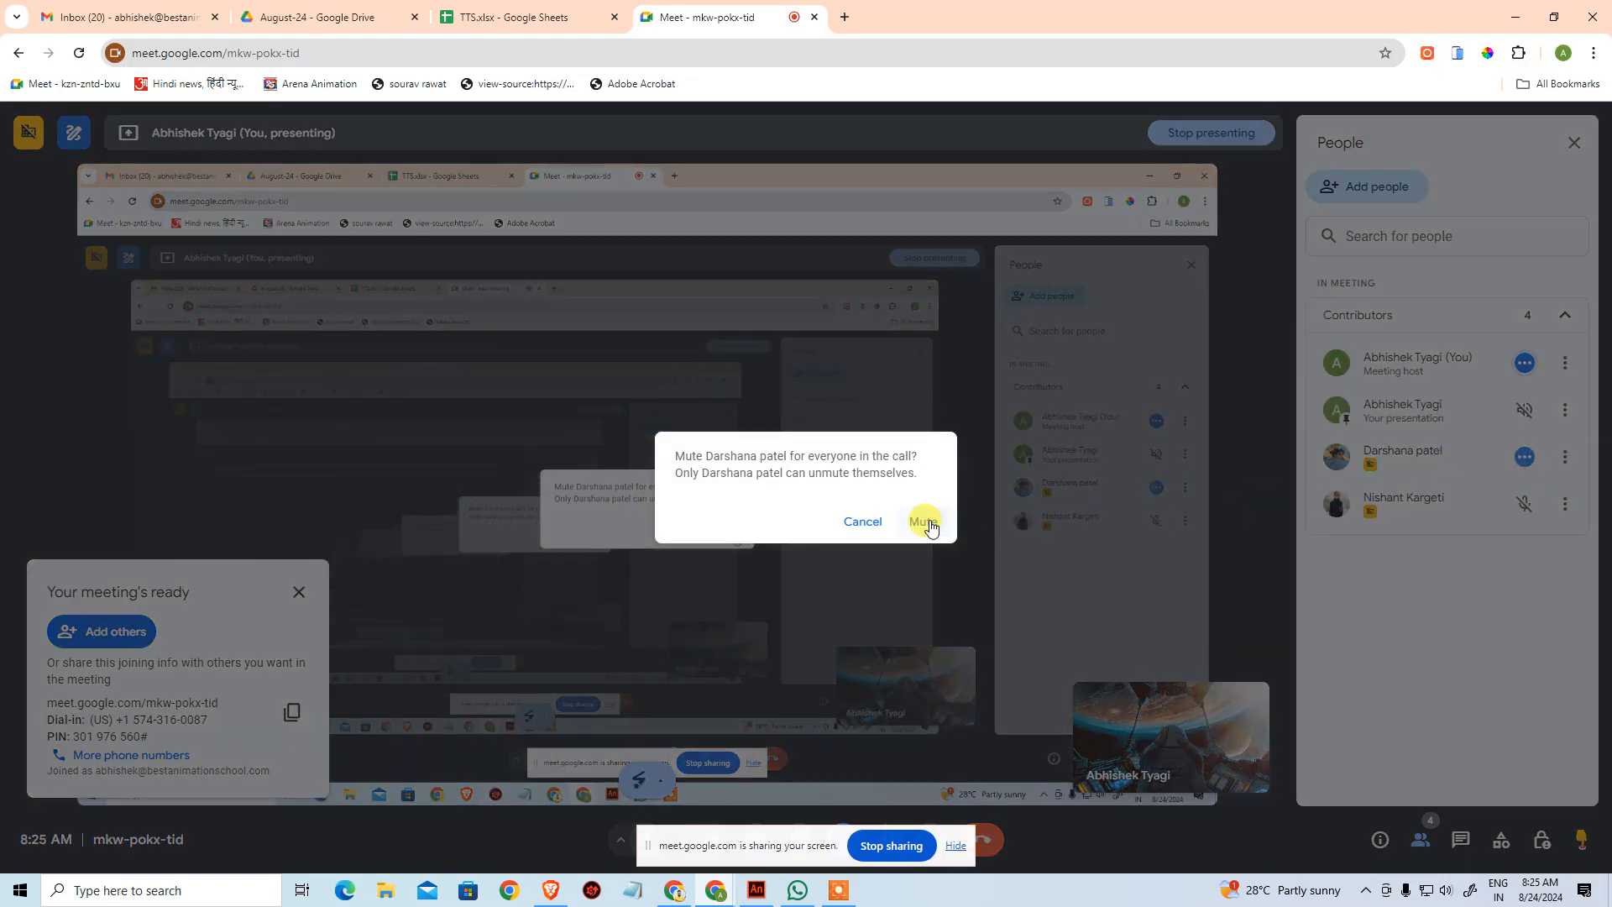
{"action": "left_click", "coordinate": [923, 522]}
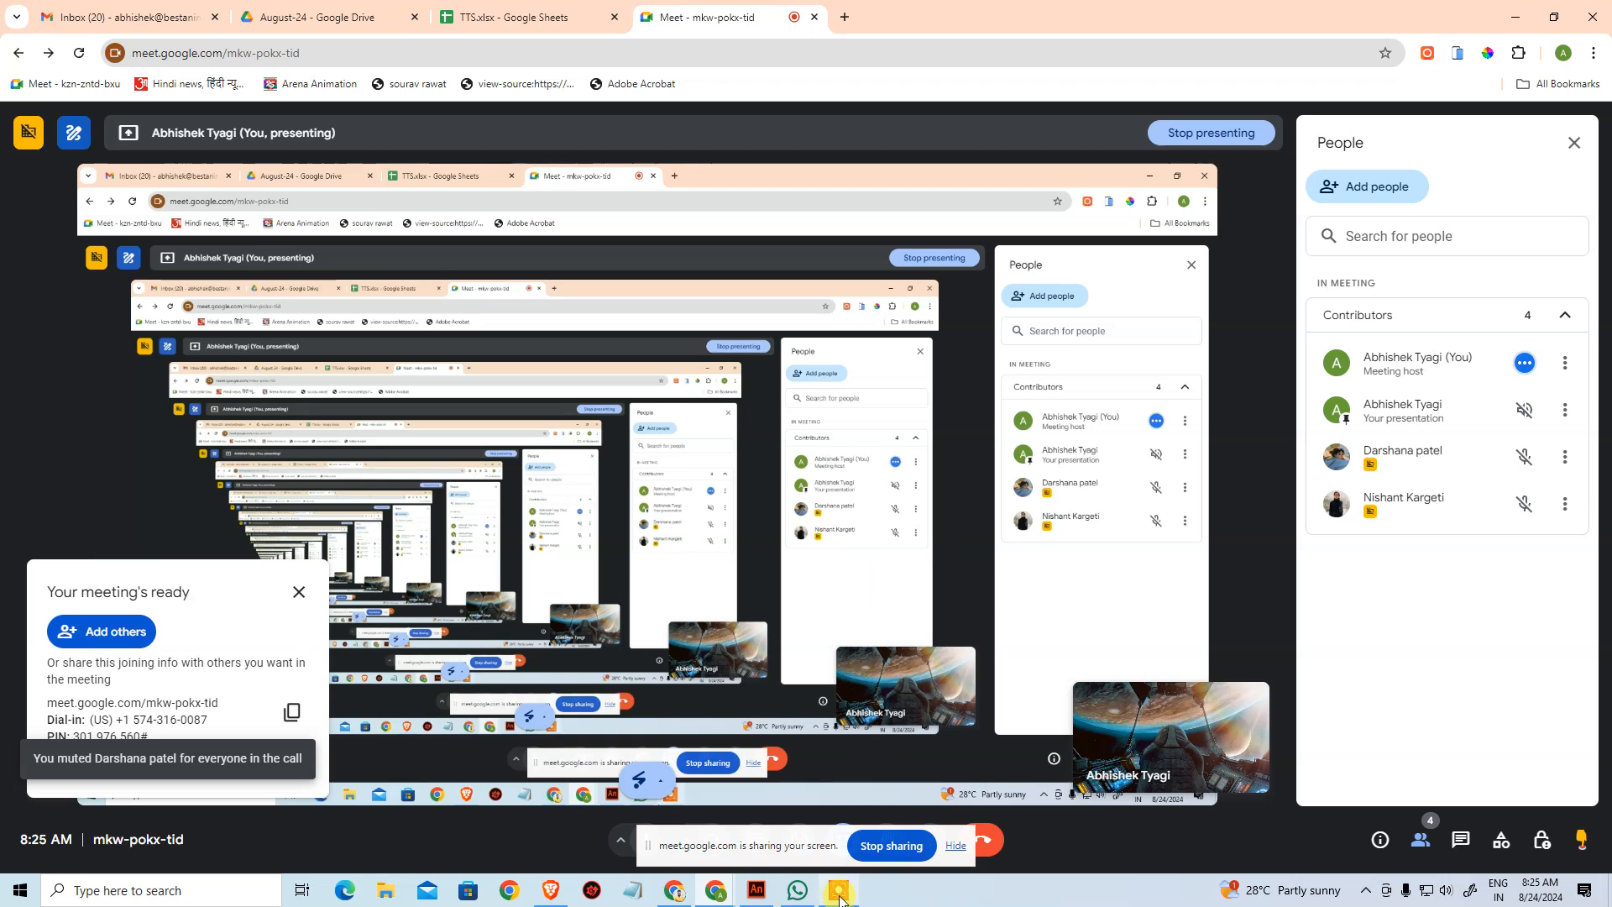
{"action": "left_click", "coordinate": [755, 890]}
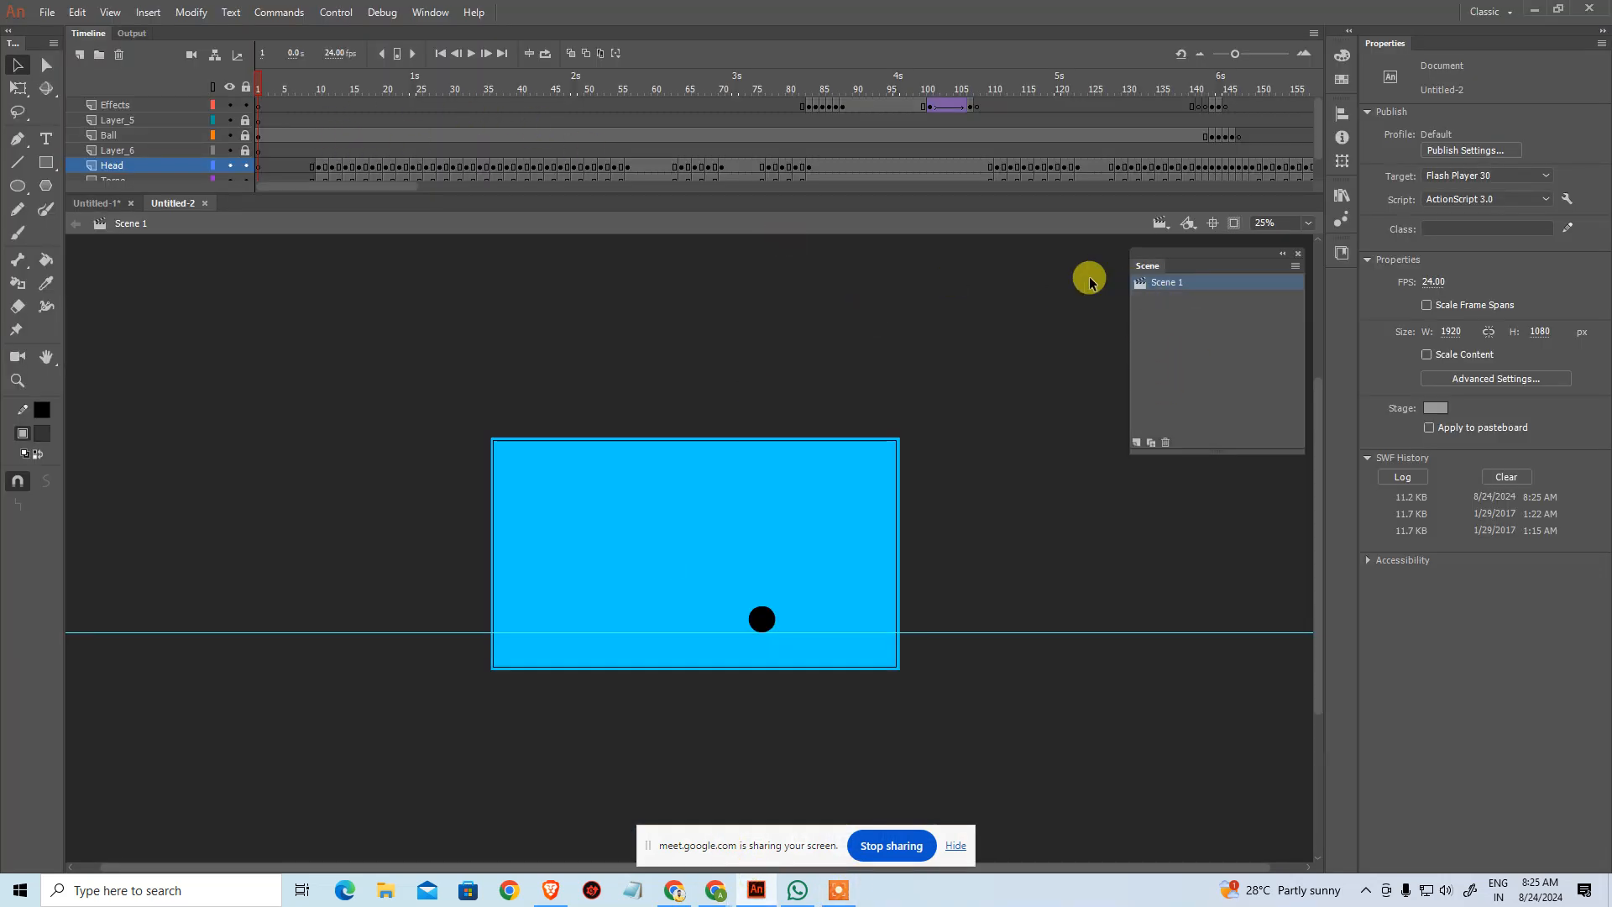
Step: Preview the default motion presets bounce-in-3D, bounce-out-3D and fly-in-blur-bottom, and check the Custom Presets folder
{"action": "left_click", "coordinate": [1341, 220]}
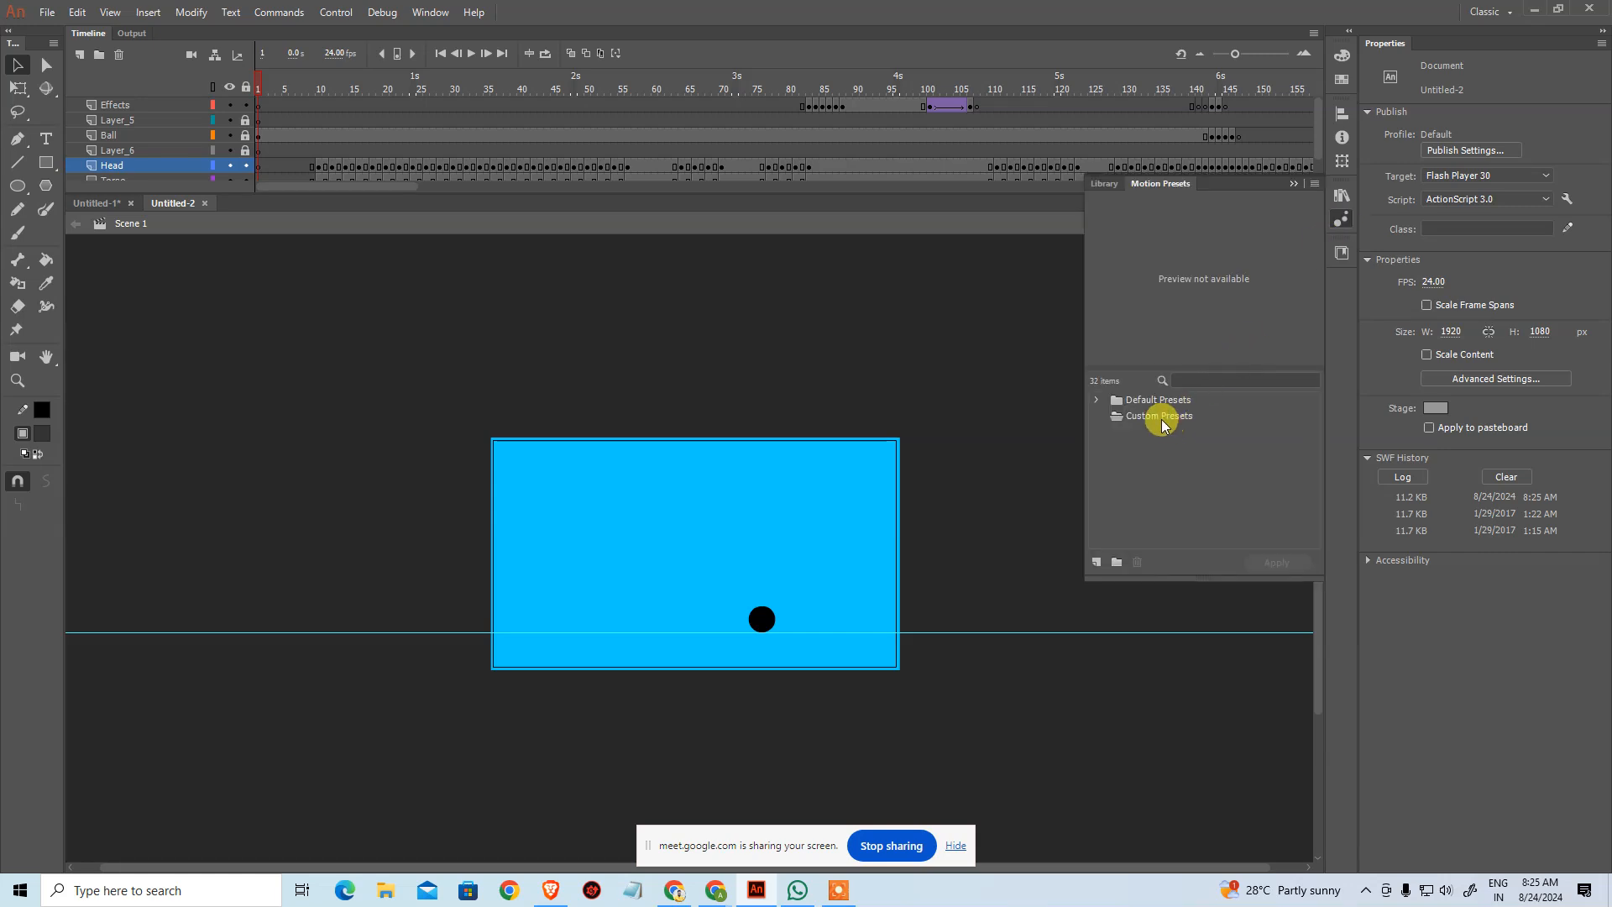
{"action": "left_click", "coordinate": [1096, 400]}
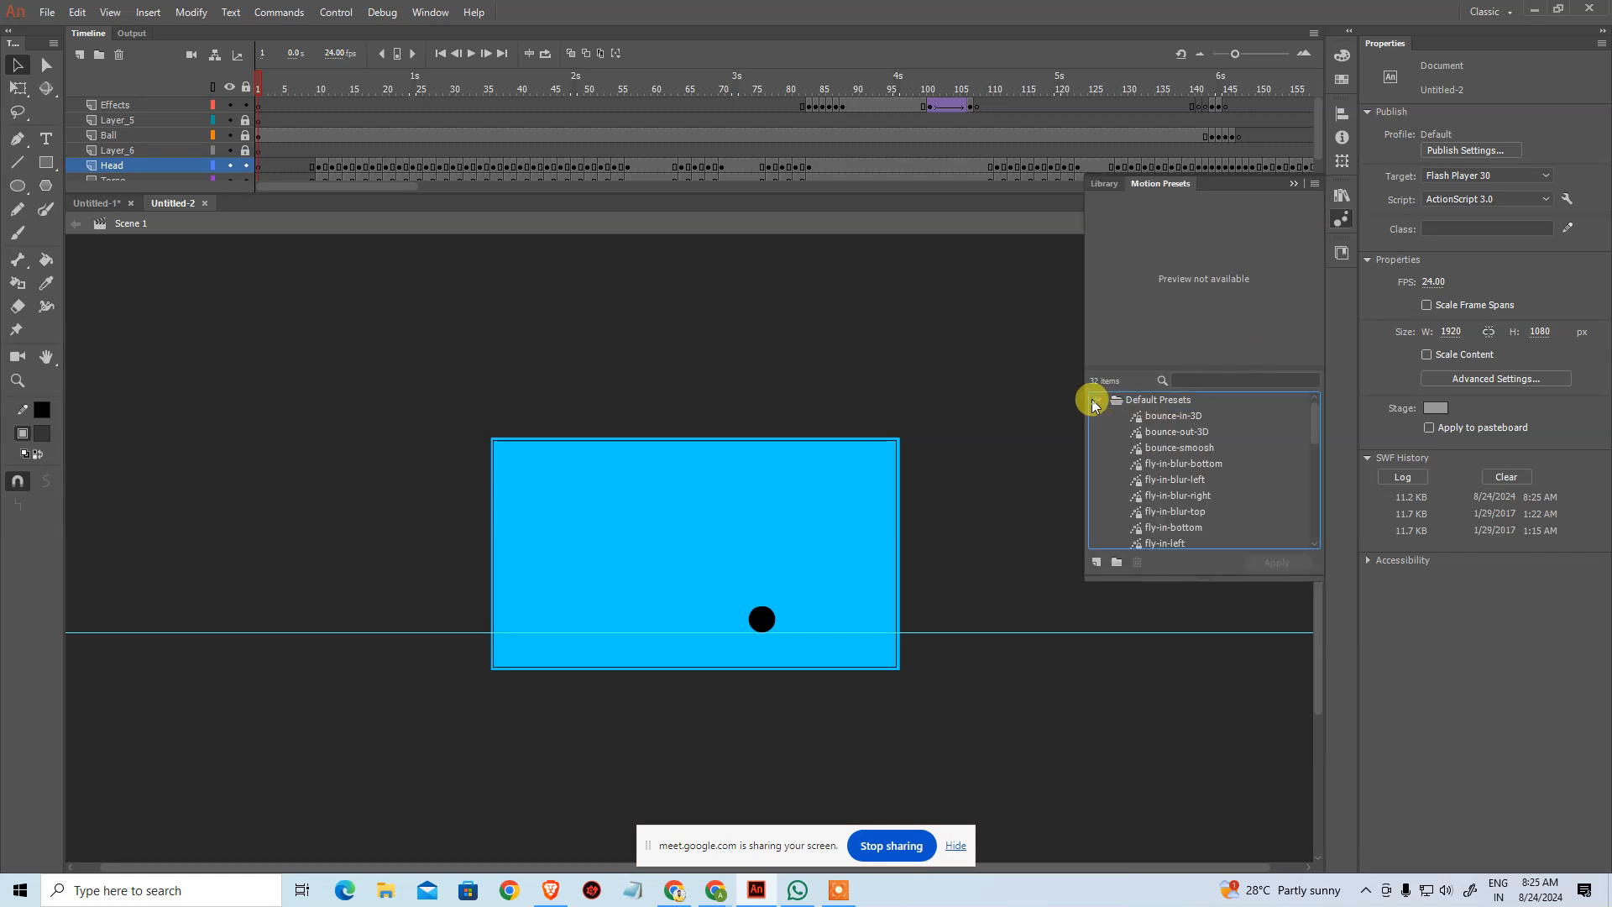
{"action": "left_click", "coordinate": [1174, 416]}
{"action": "left_click", "coordinate": [1174, 432]}
{"action": "left_click", "coordinate": [1175, 463]}
{"action": "left_click", "coordinate": [1097, 401]}
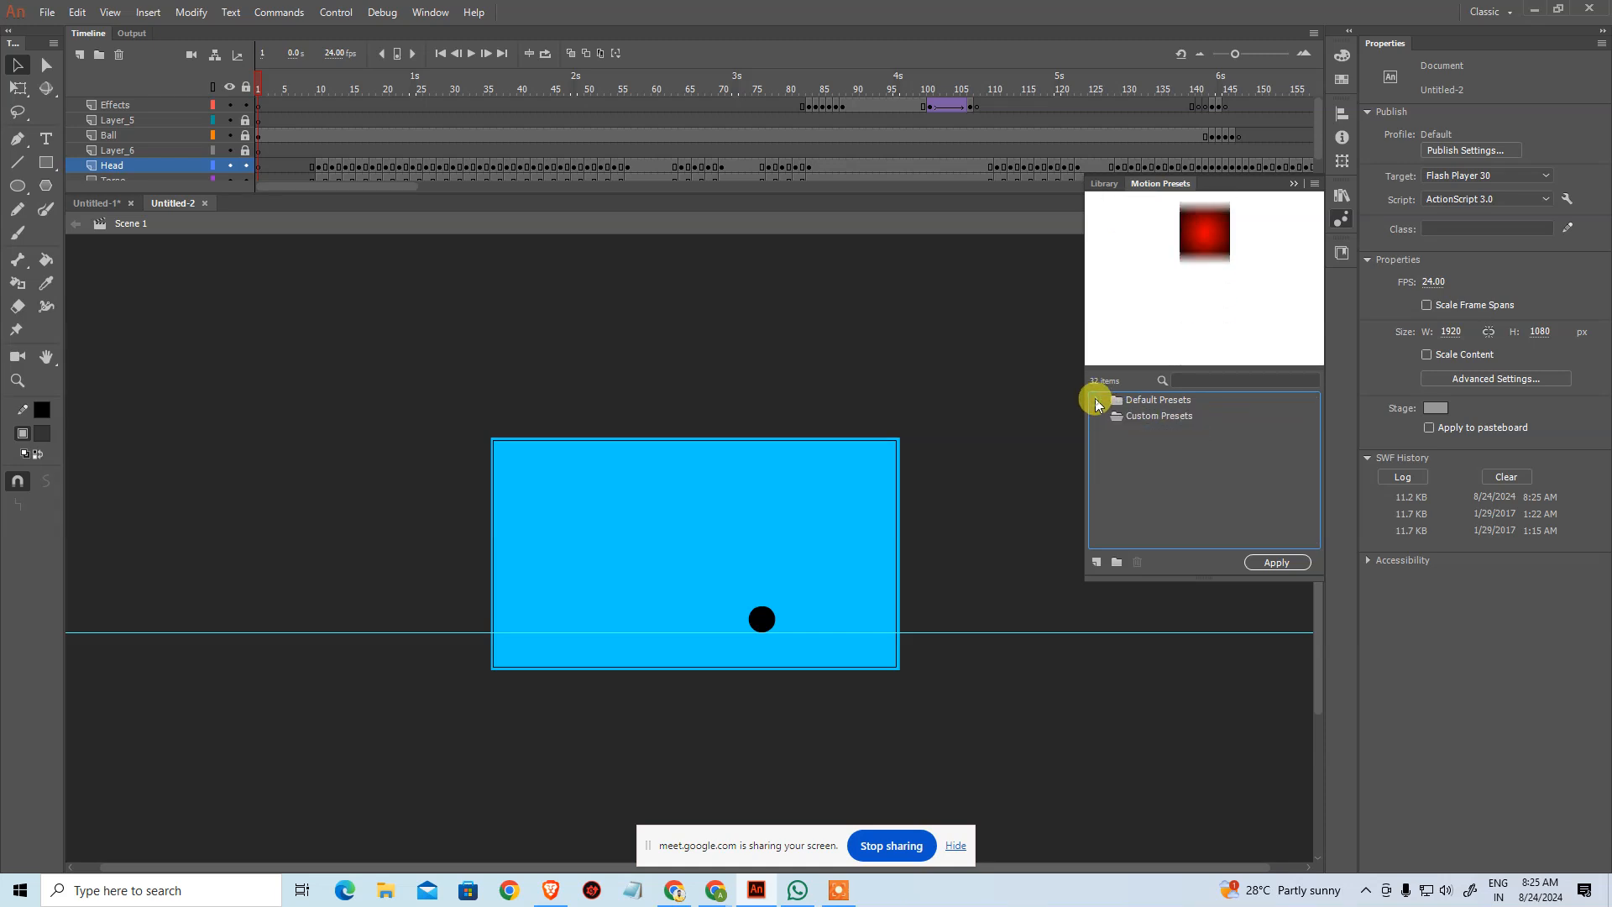
{"action": "left_click", "coordinate": [1117, 416]}
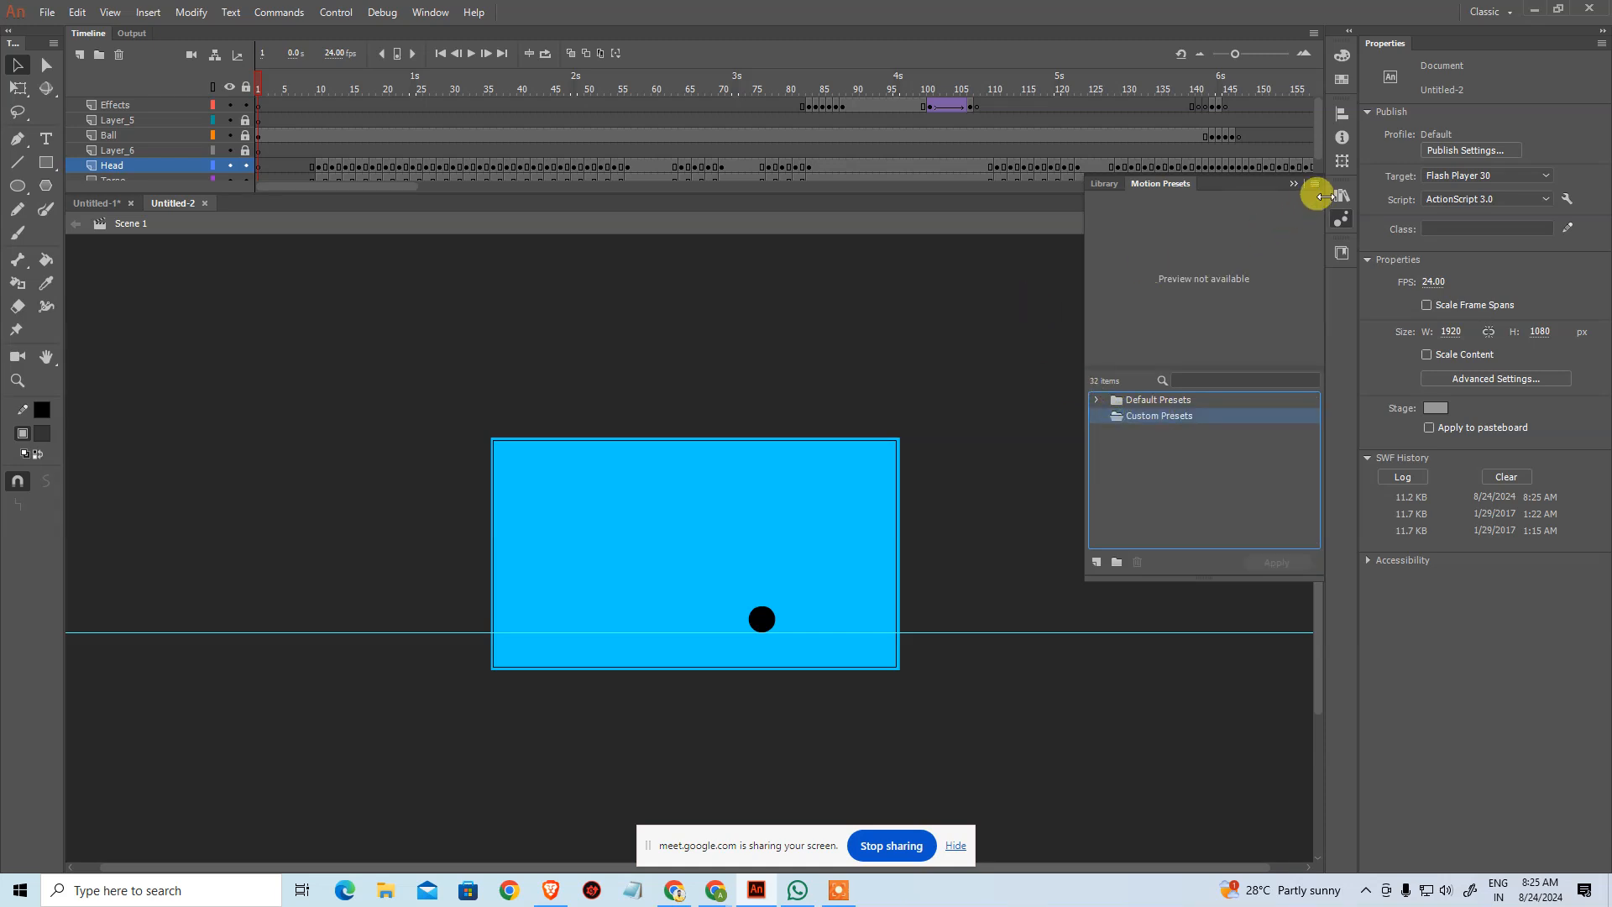
{"action": "left_click", "coordinate": [1339, 217]}
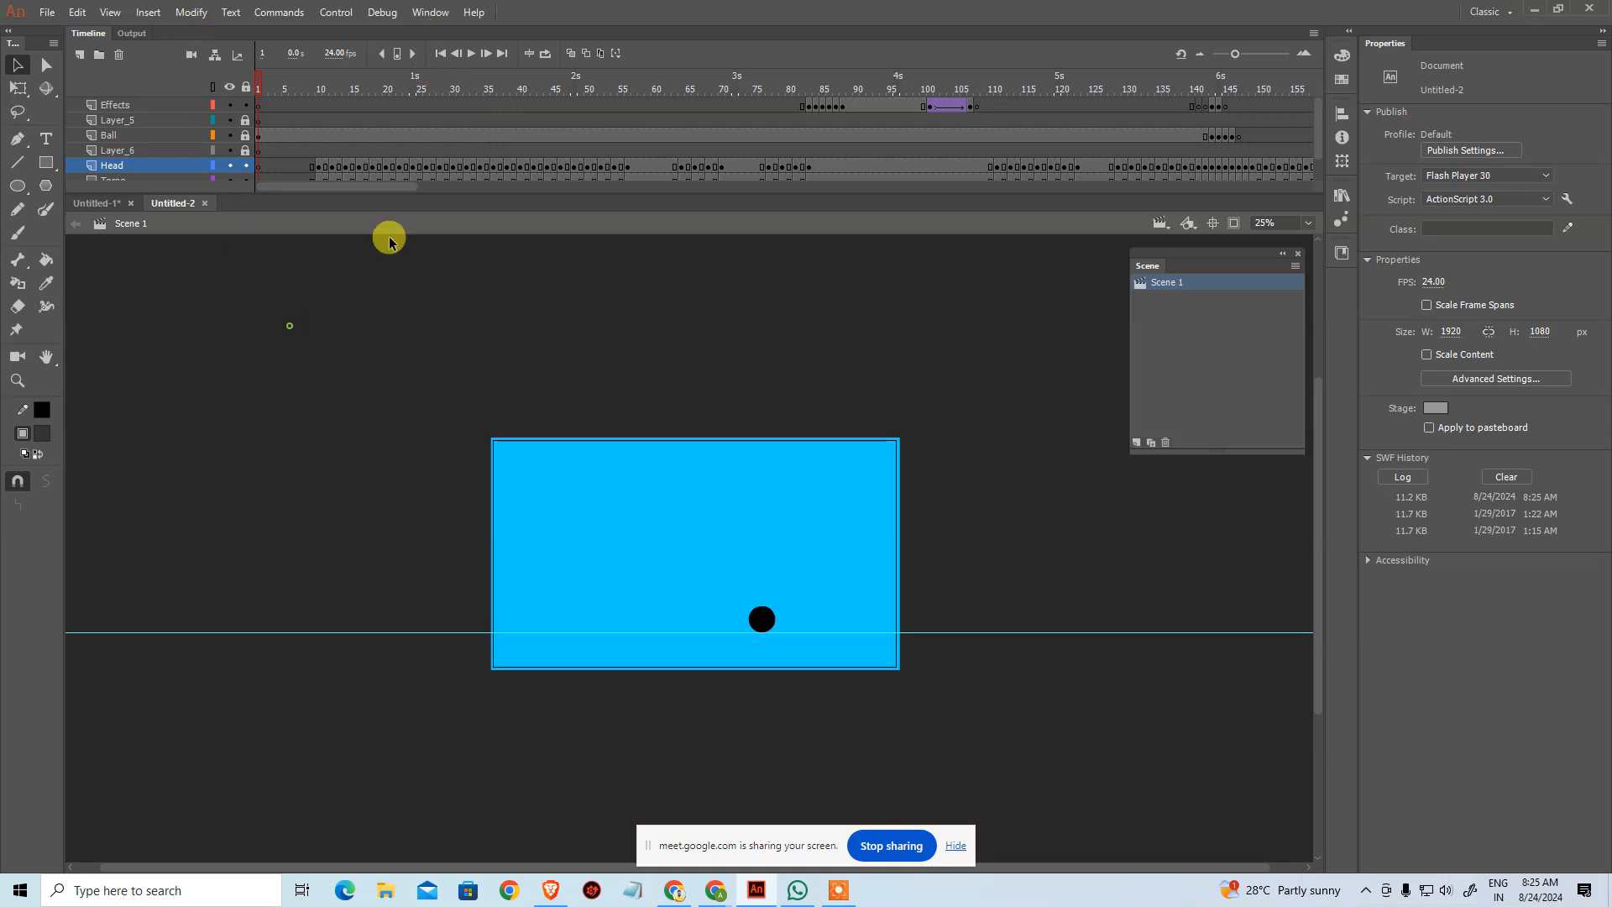
Step: Close the Stickman document and the ring chain document, discarding unsaved changes
{"action": "key", "text": "ctrl+w"}
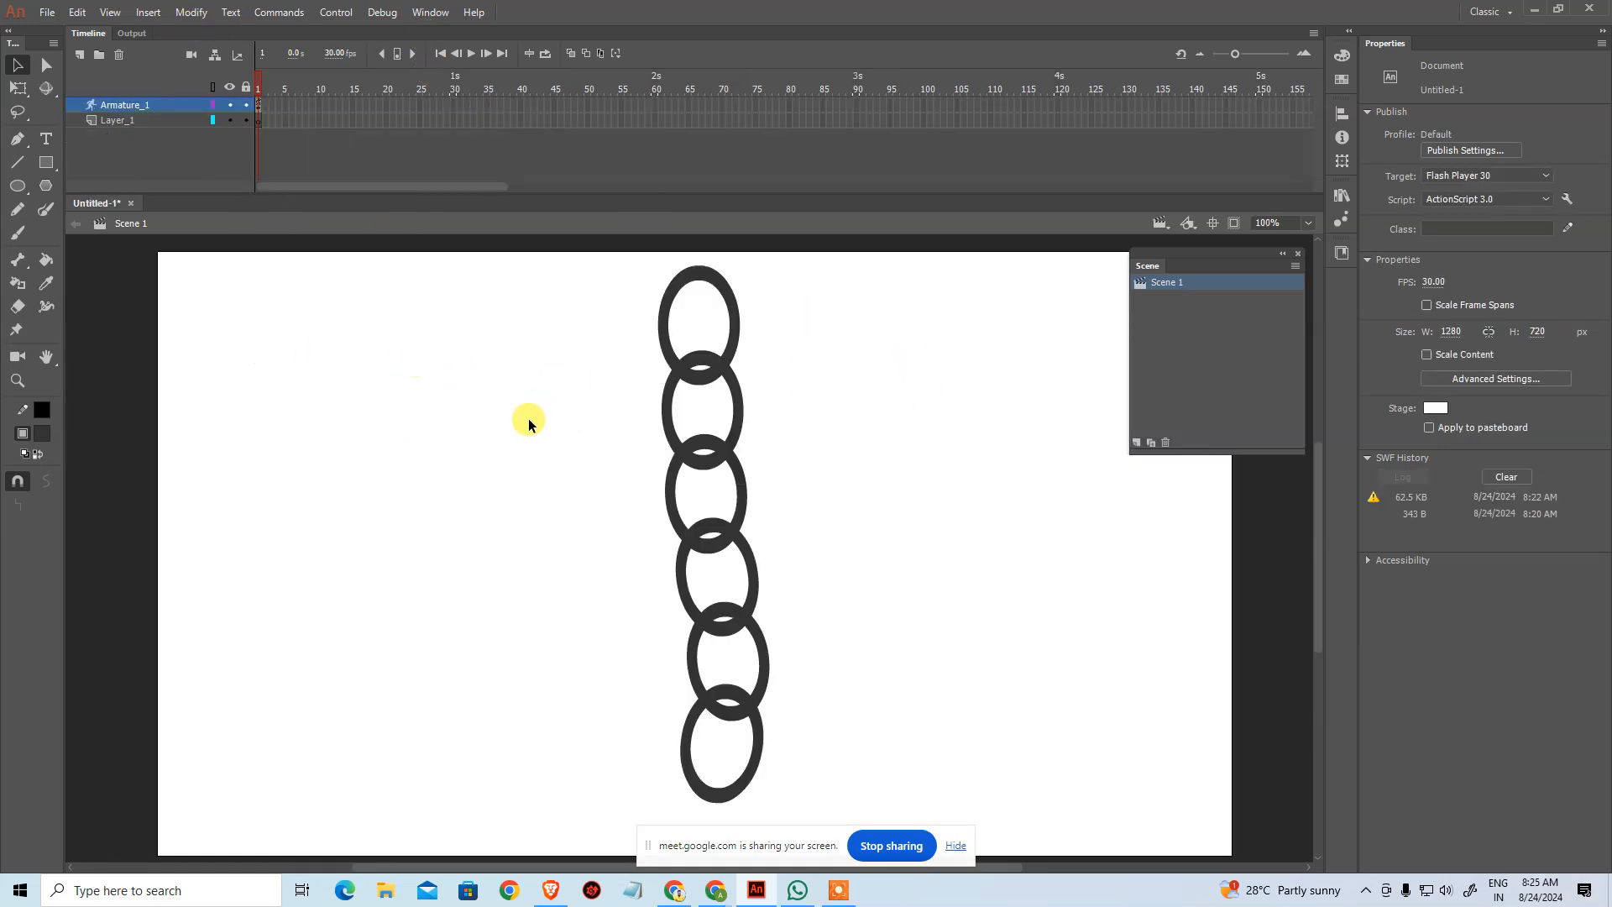
{"action": "key", "text": "ctrl+q"}
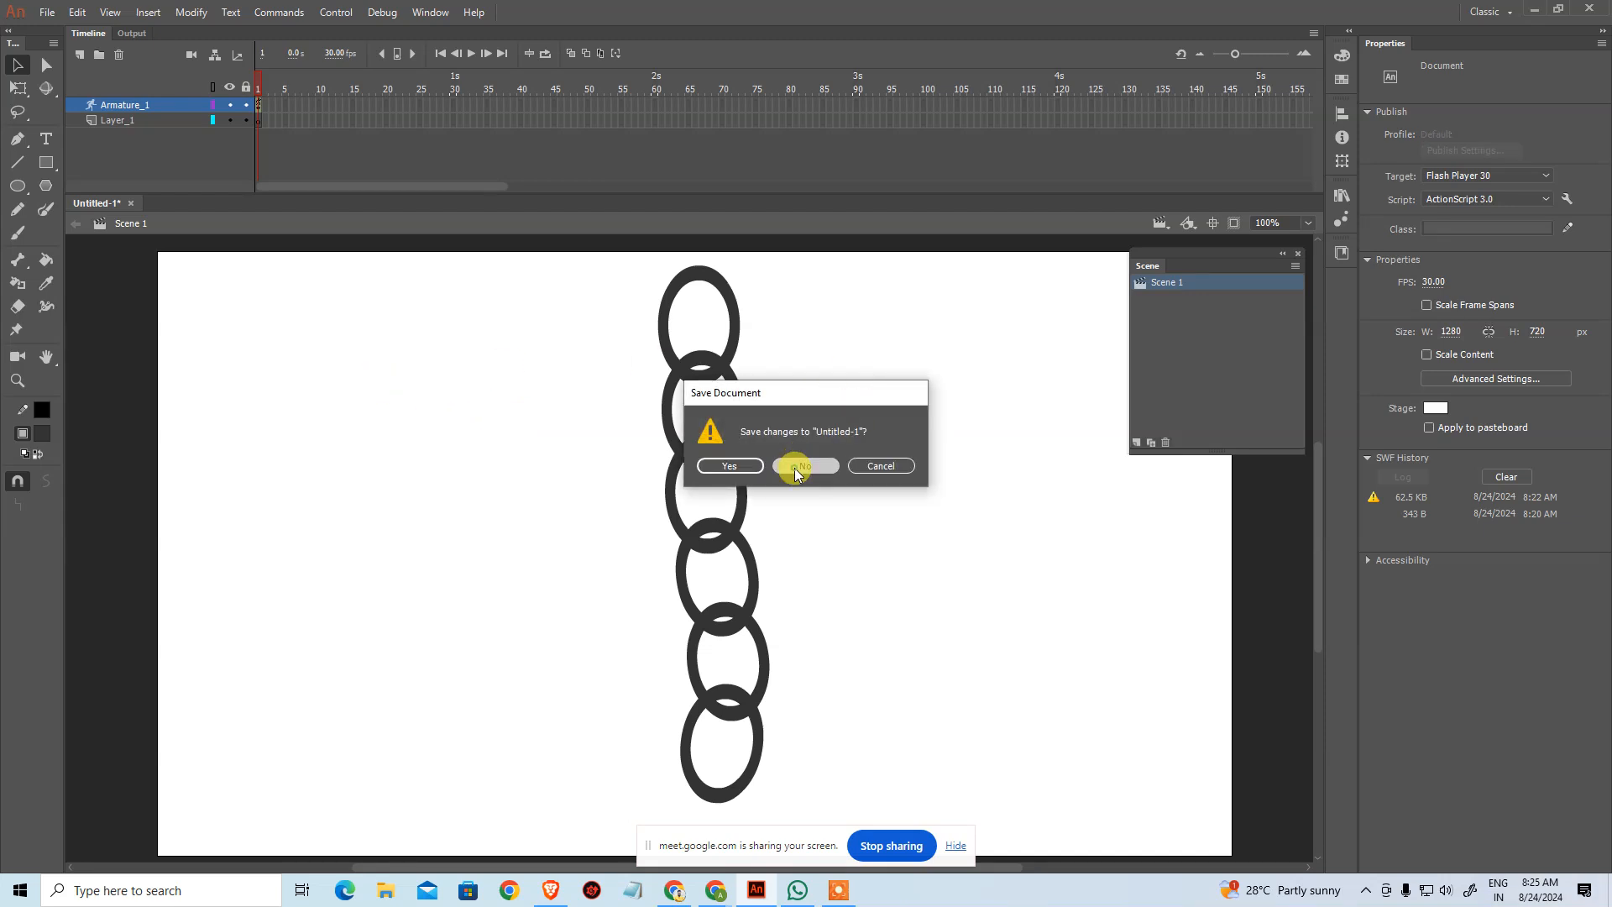
{"action": "left_click", "coordinate": [789, 464]}
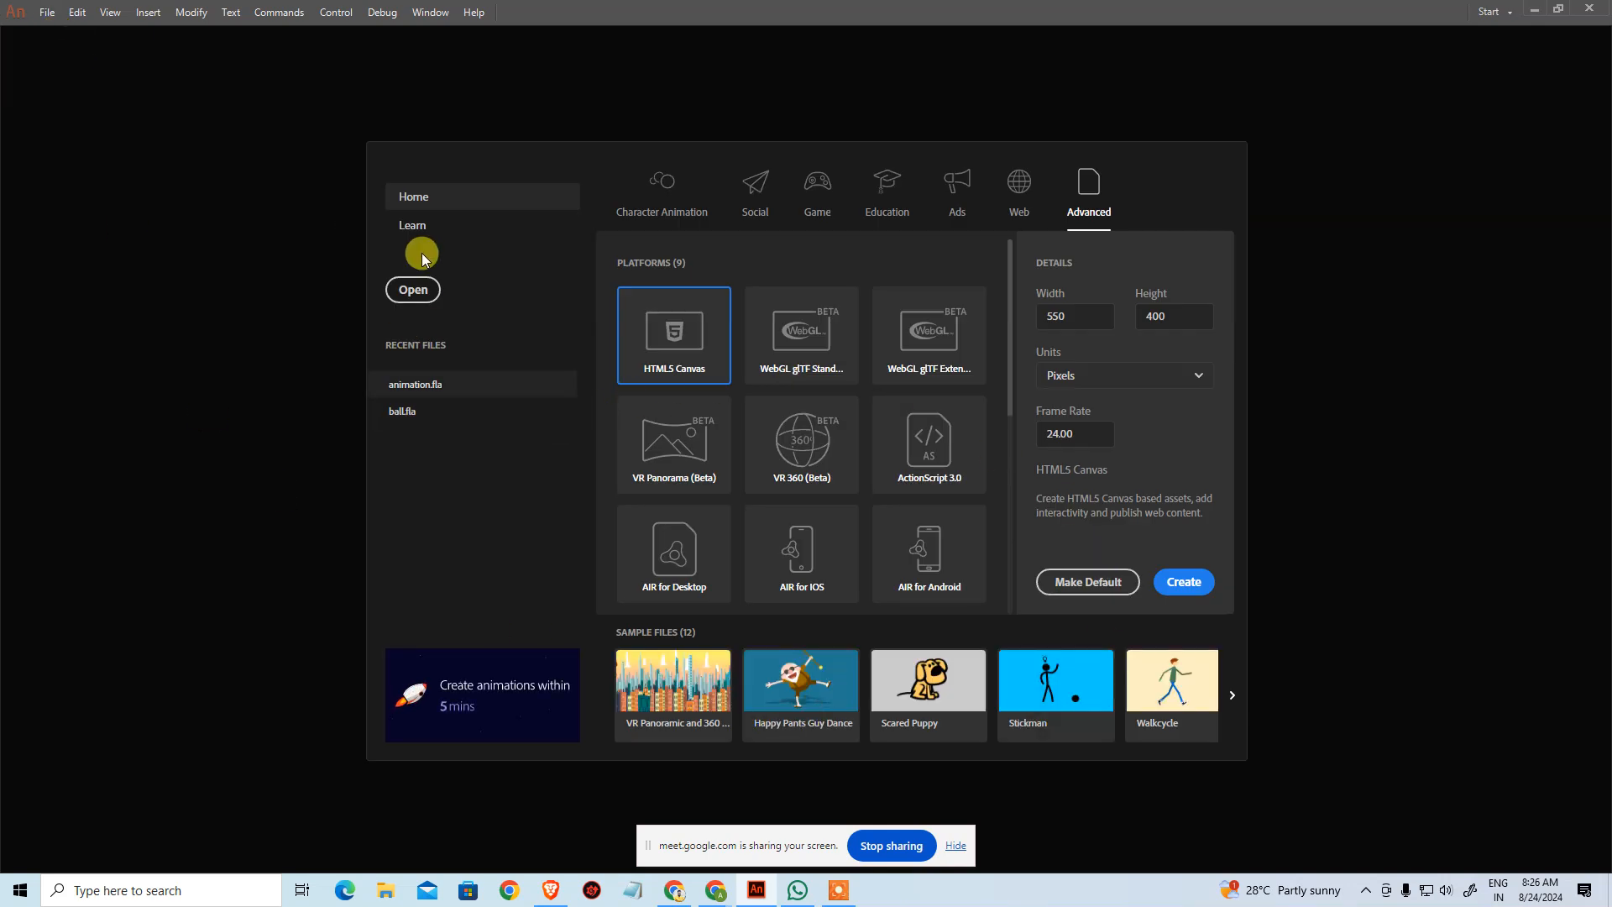
Step: Look over the start screen's Advanced and Character Animation presets and the Learn tutorials, ending on Home
{"action": "scroll", "coordinate": [907, 545], "scroll_direction": "down", "scroll_amount": 5}
{"action": "scroll", "coordinate": [907, 546], "scroll_direction": "up", "scroll_amount": 5}
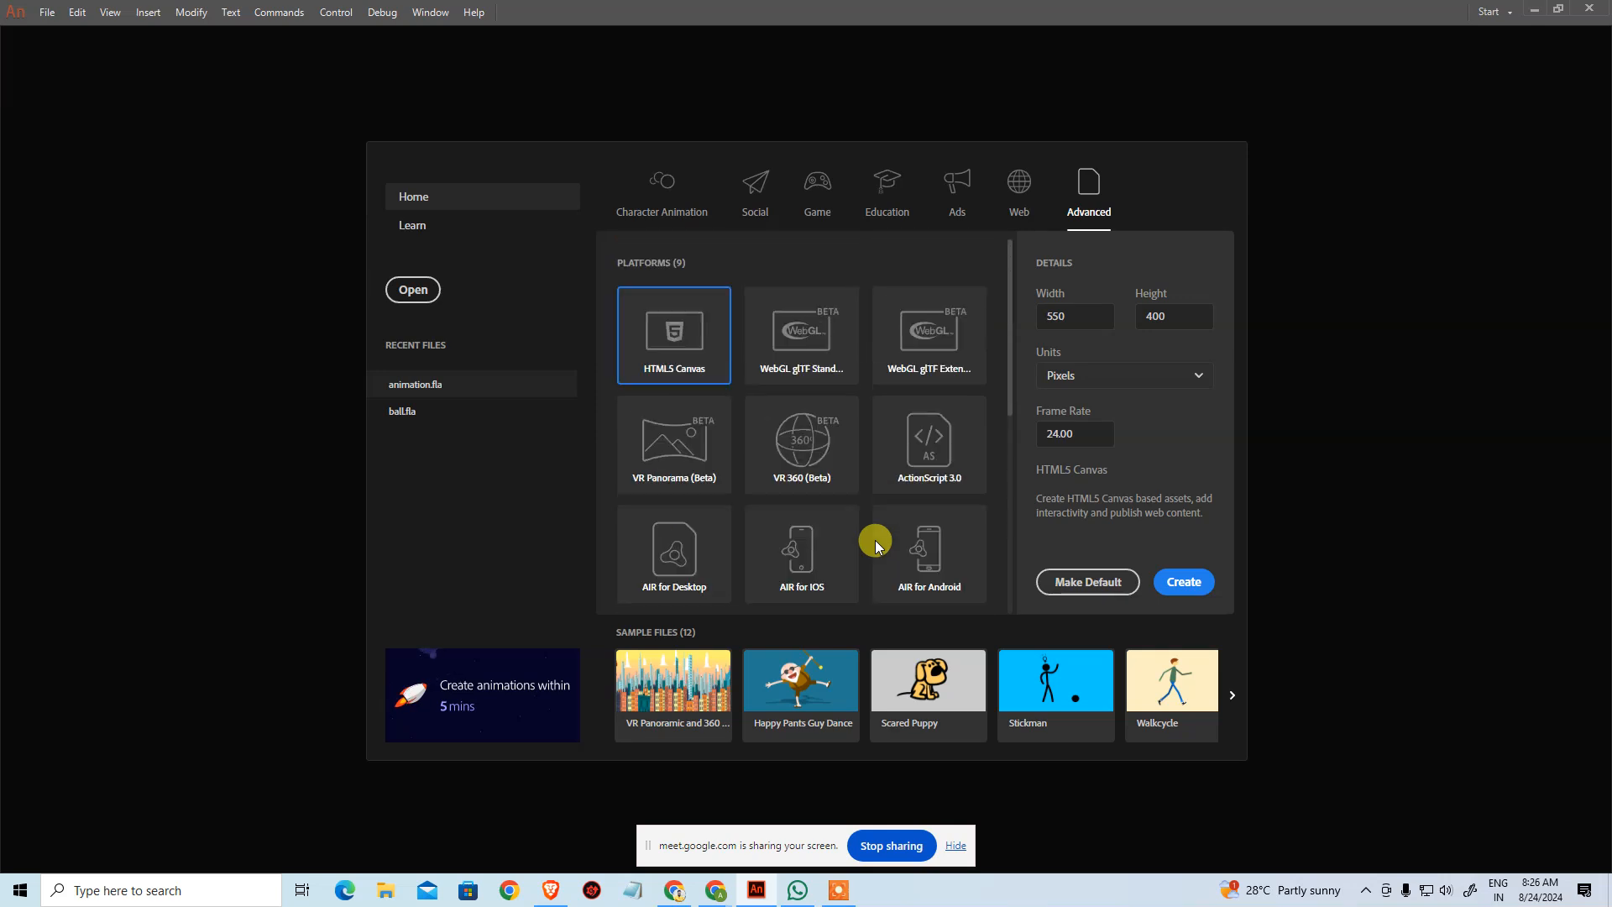
{"action": "left_click", "coordinate": [640, 198]}
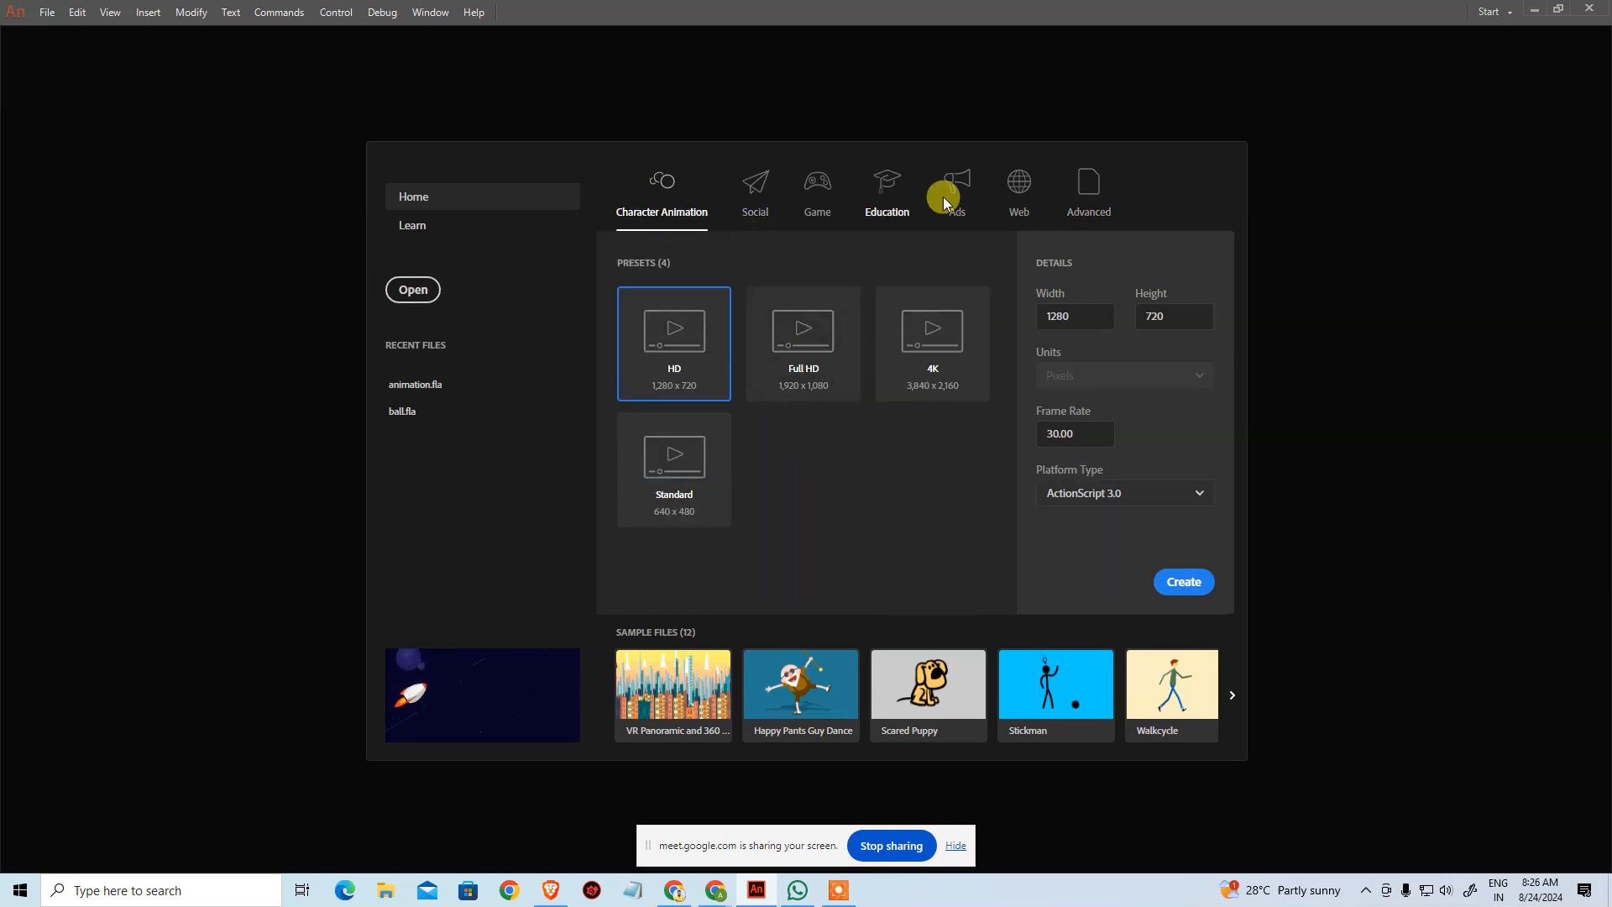
{"action": "left_click", "coordinate": [411, 222]}
{"action": "scroll", "coordinate": [863, 474], "scroll_direction": "down", "scroll_amount": 6}
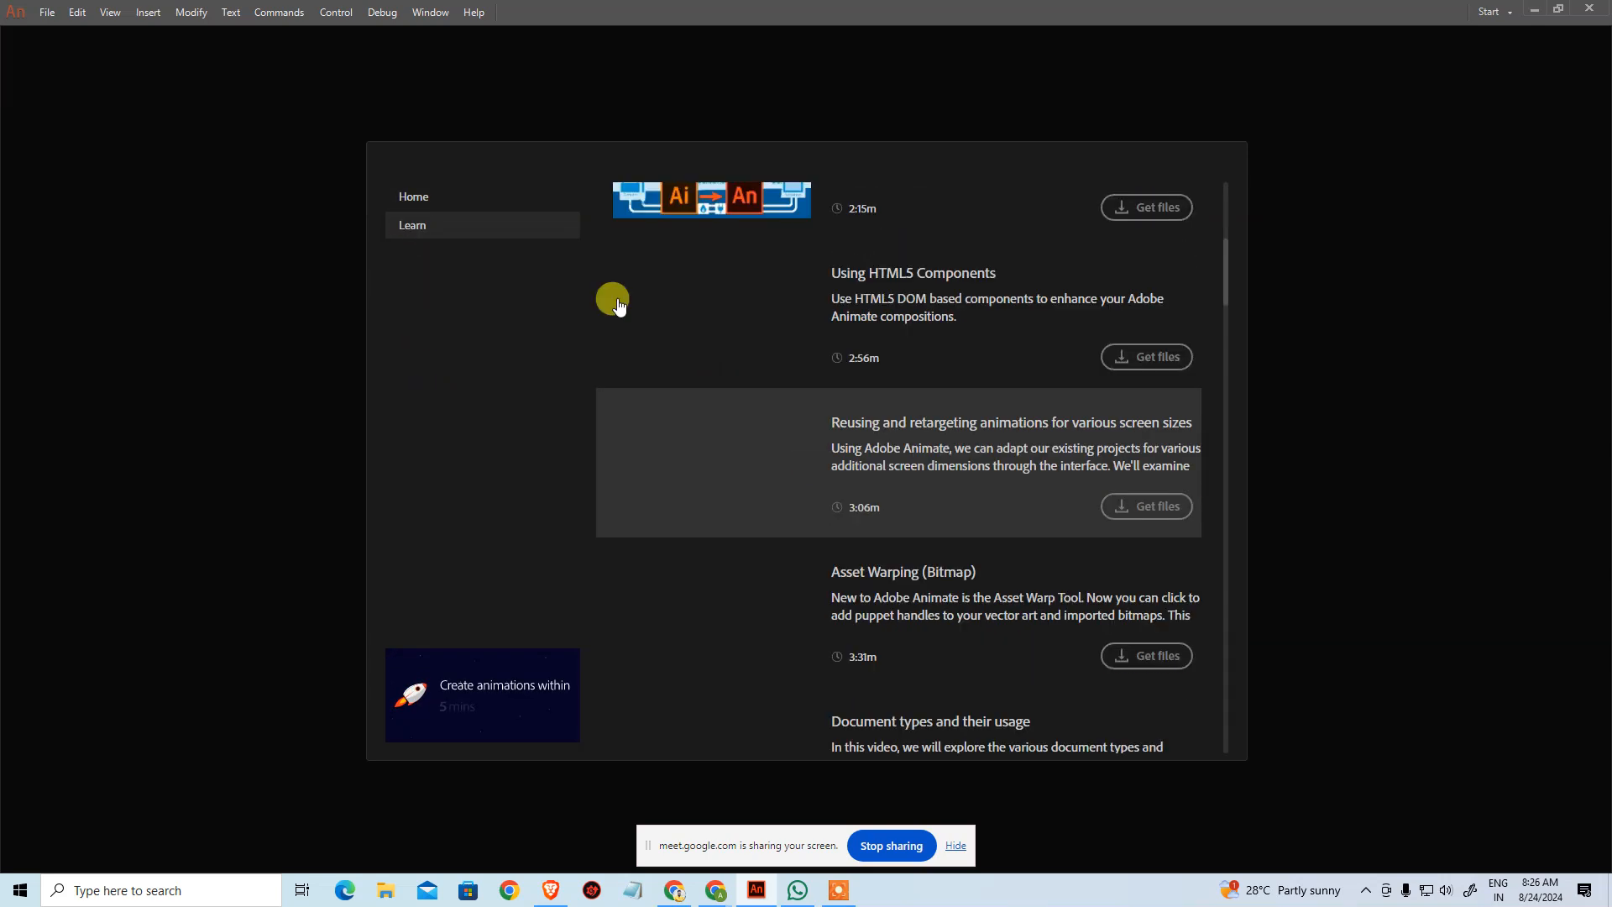
{"action": "scroll", "coordinate": [614, 304], "scroll_direction": "up", "scroll_amount": 6}
{"action": "left_click", "coordinate": [436, 203]}
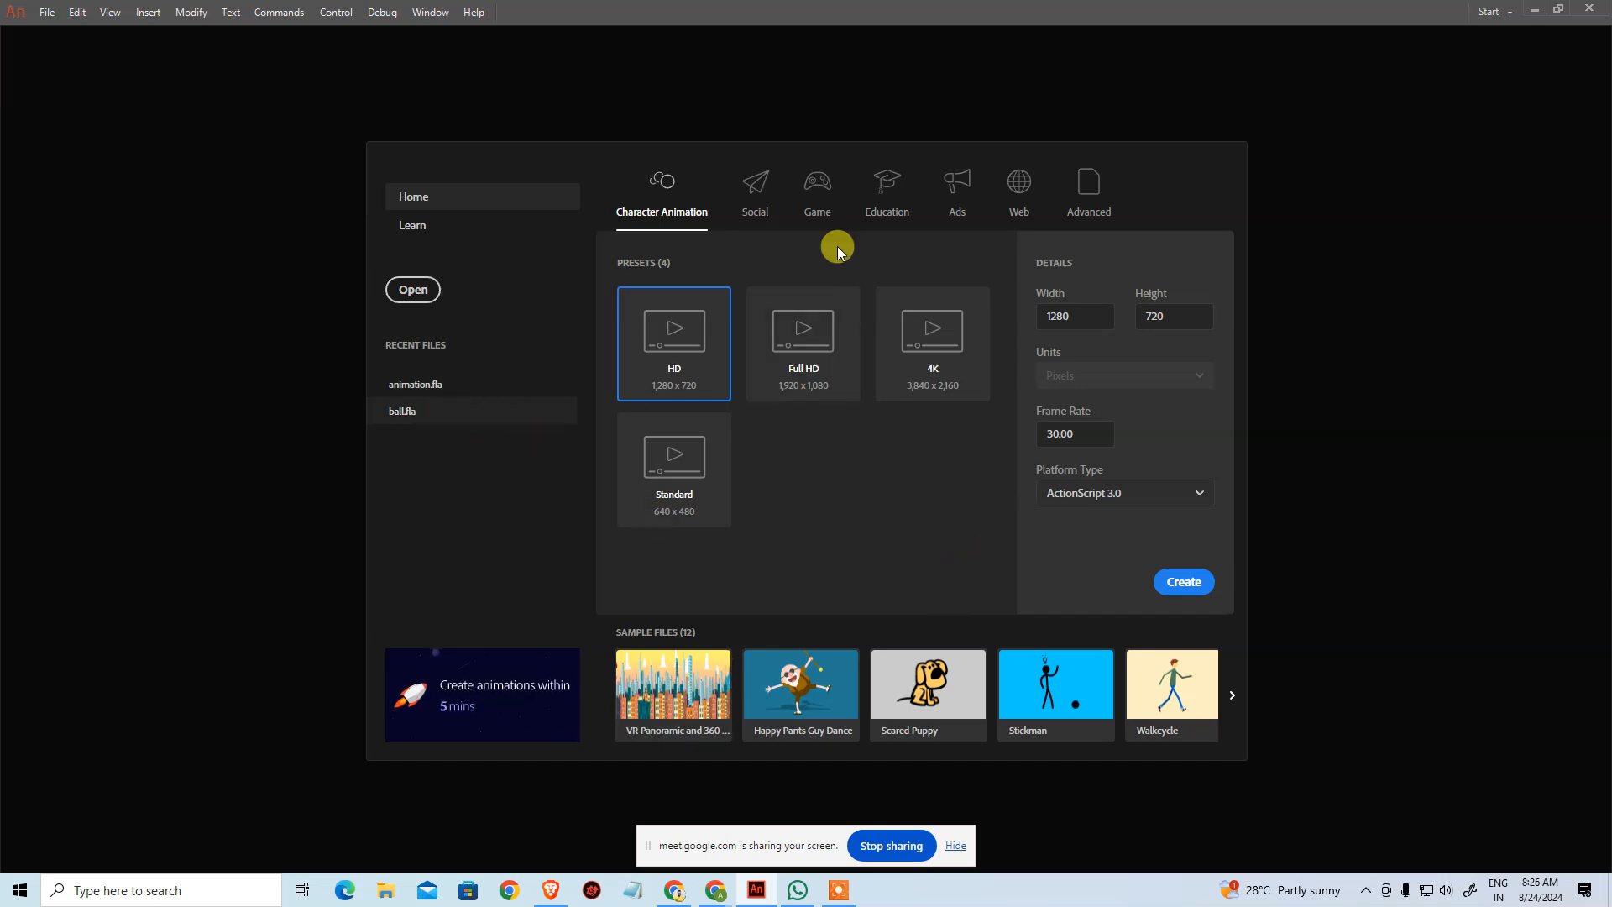
Step: Examine the Advanced platforms and scripts, followed by the Web and Ads preset sizes
{"action": "left_click", "coordinate": [1084, 188]}
{"action": "scroll", "coordinate": [1001, 410], "scroll_direction": "down", "scroll_amount": 5}
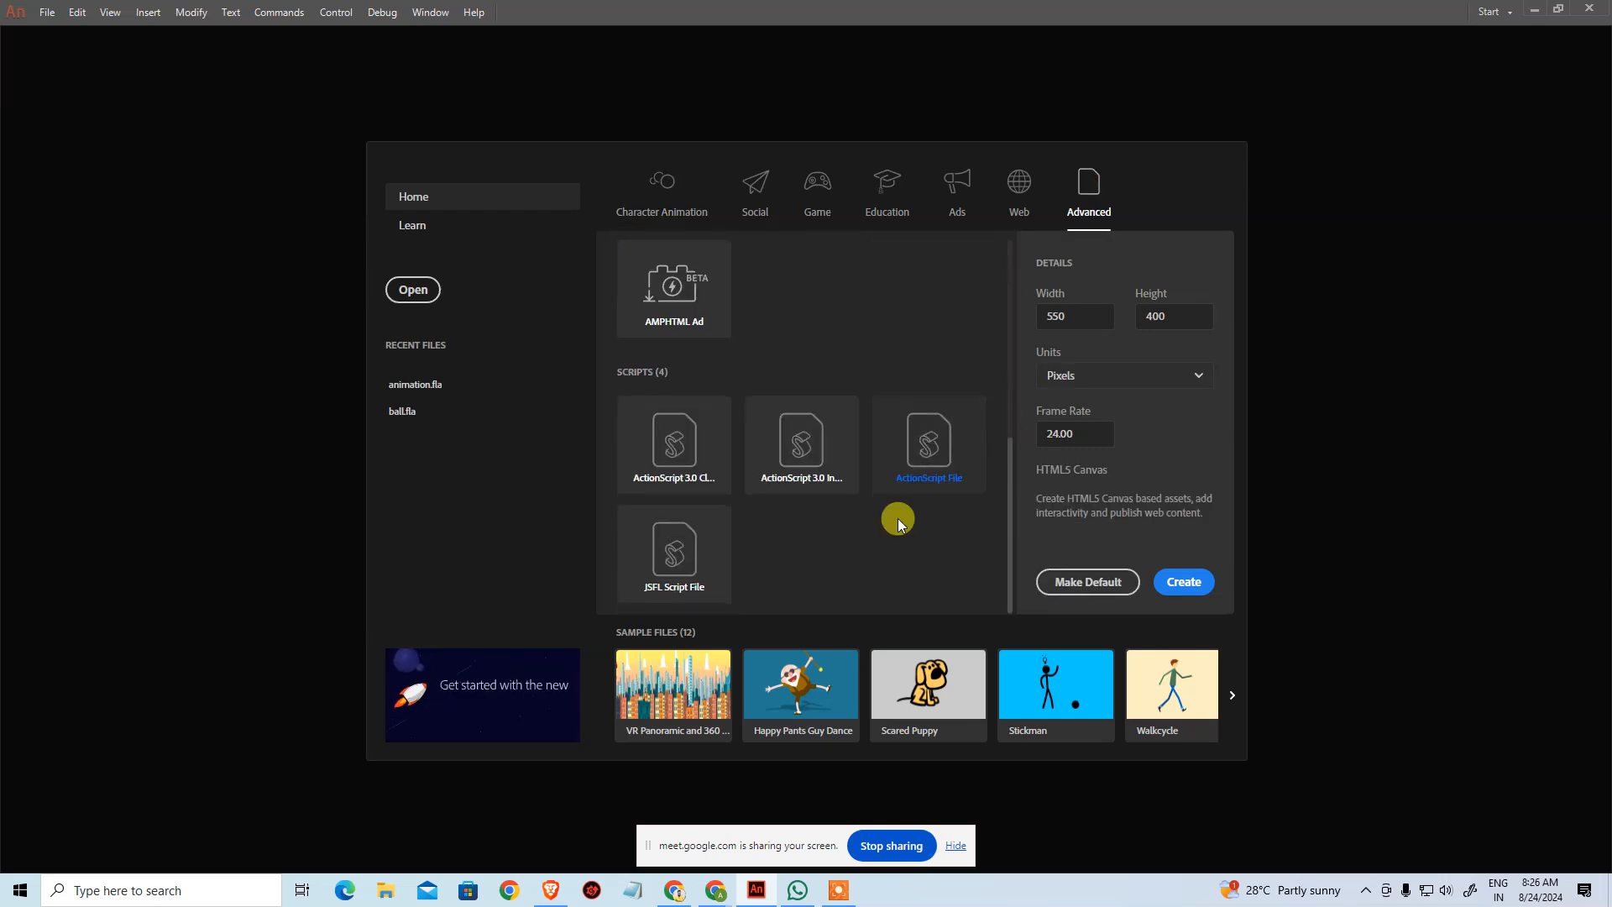
{"action": "scroll", "coordinate": [715, 493], "scroll_direction": "up", "scroll_amount": 3}
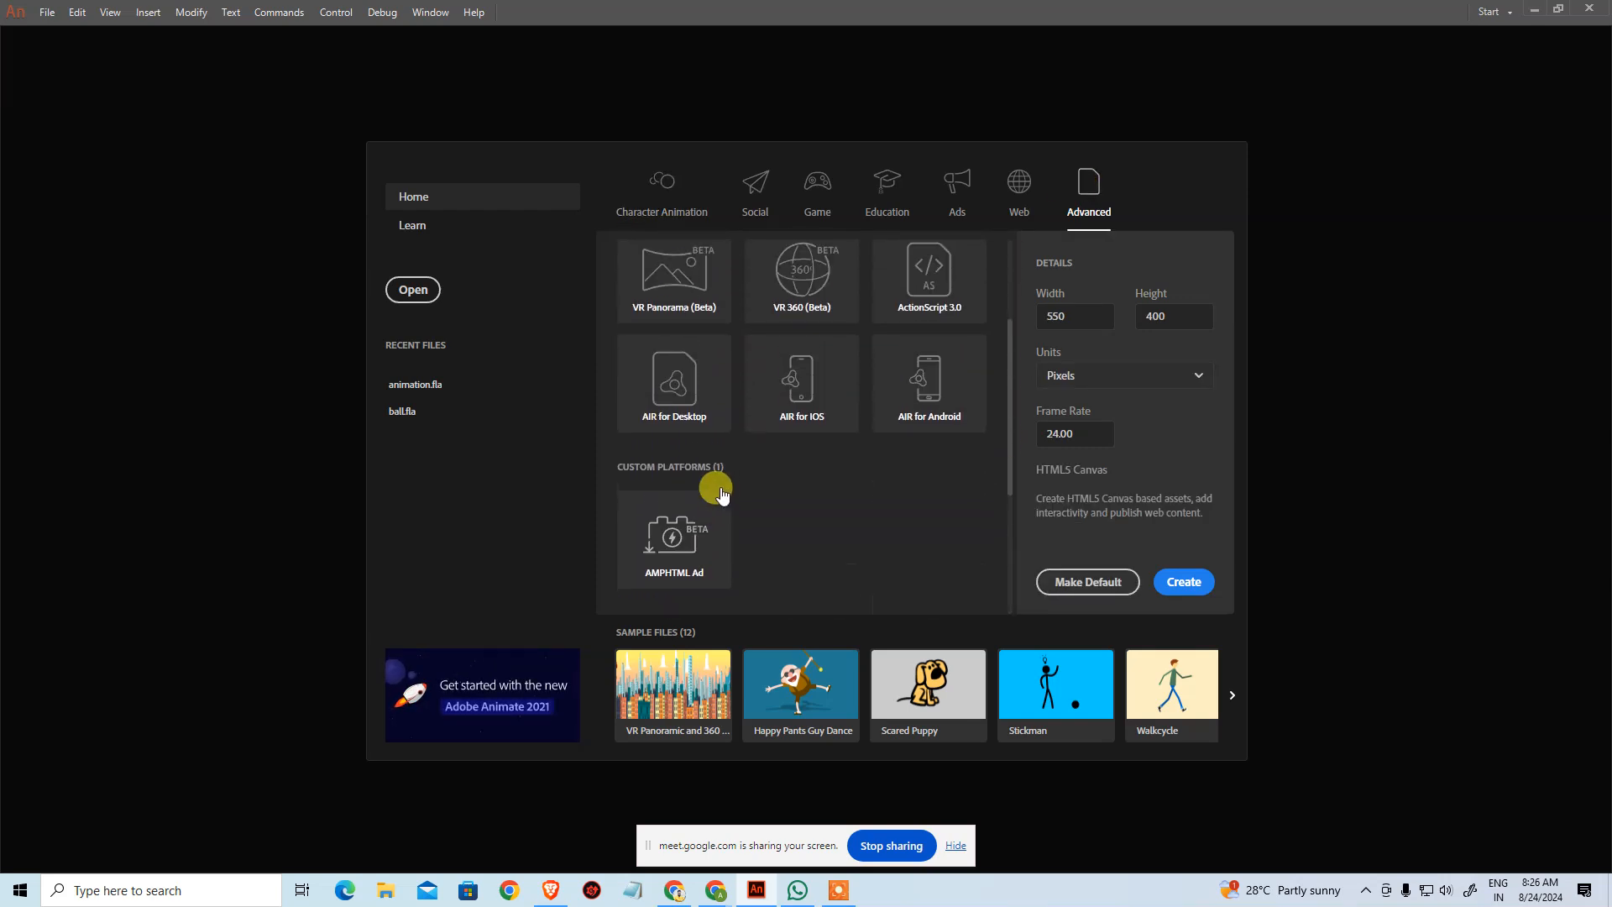
{"action": "scroll", "coordinate": [722, 496], "scroll_direction": "up", "scroll_amount": 3}
{"action": "left_click", "coordinate": [1020, 186]}
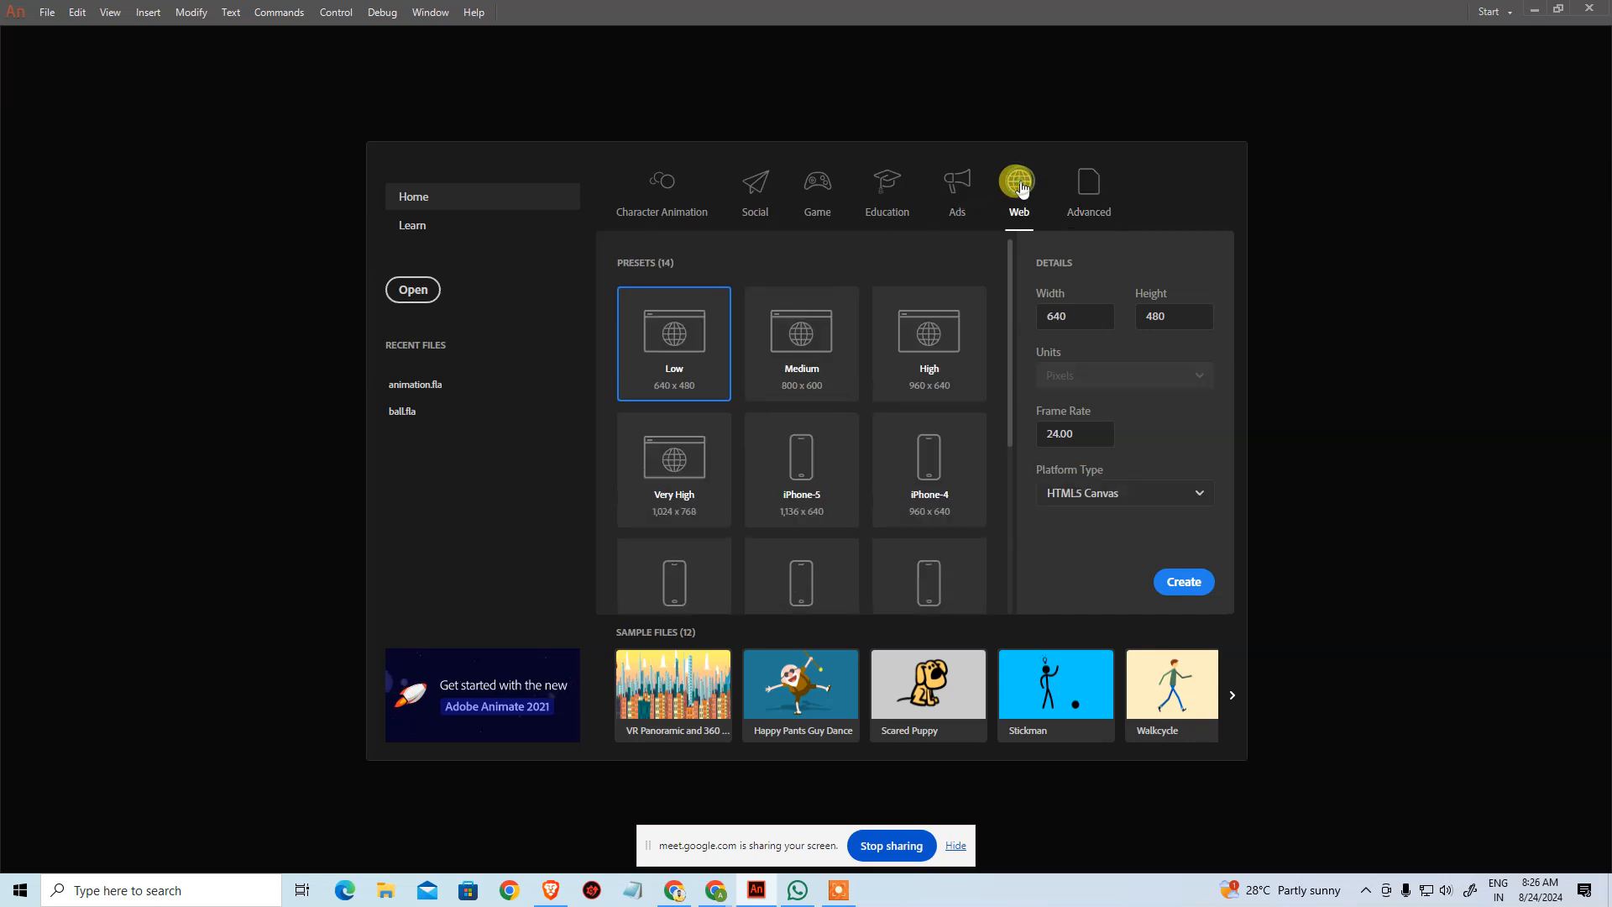
{"action": "scroll", "coordinate": [874, 403], "scroll_direction": "down", "scroll_amount": 3}
{"action": "left_click", "coordinate": [956, 187]}
{"action": "scroll", "coordinate": [845, 400], "scroll_direction": "down", "scroll_amount": 5}
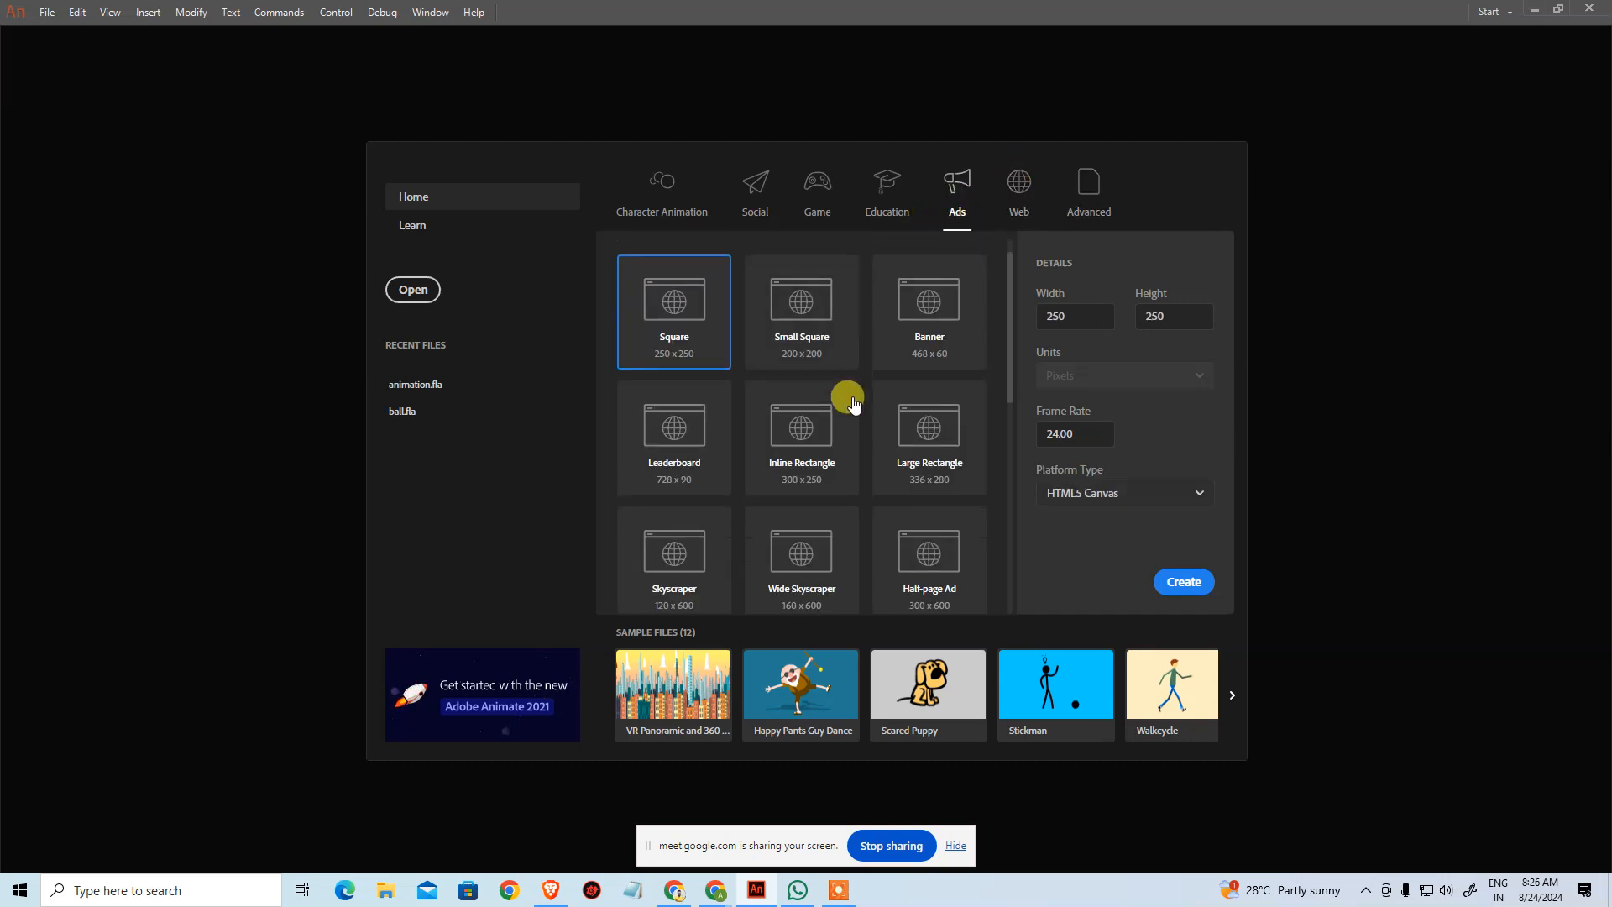
Step: Examine the Education, Game and Social document presets on the start screen
{"action": "left_click", "coordinate": [897, 211]}
{"action": "scroll", "coordinate": [856, 495], "scroll_direction": "down", "scroll_amount": 3}
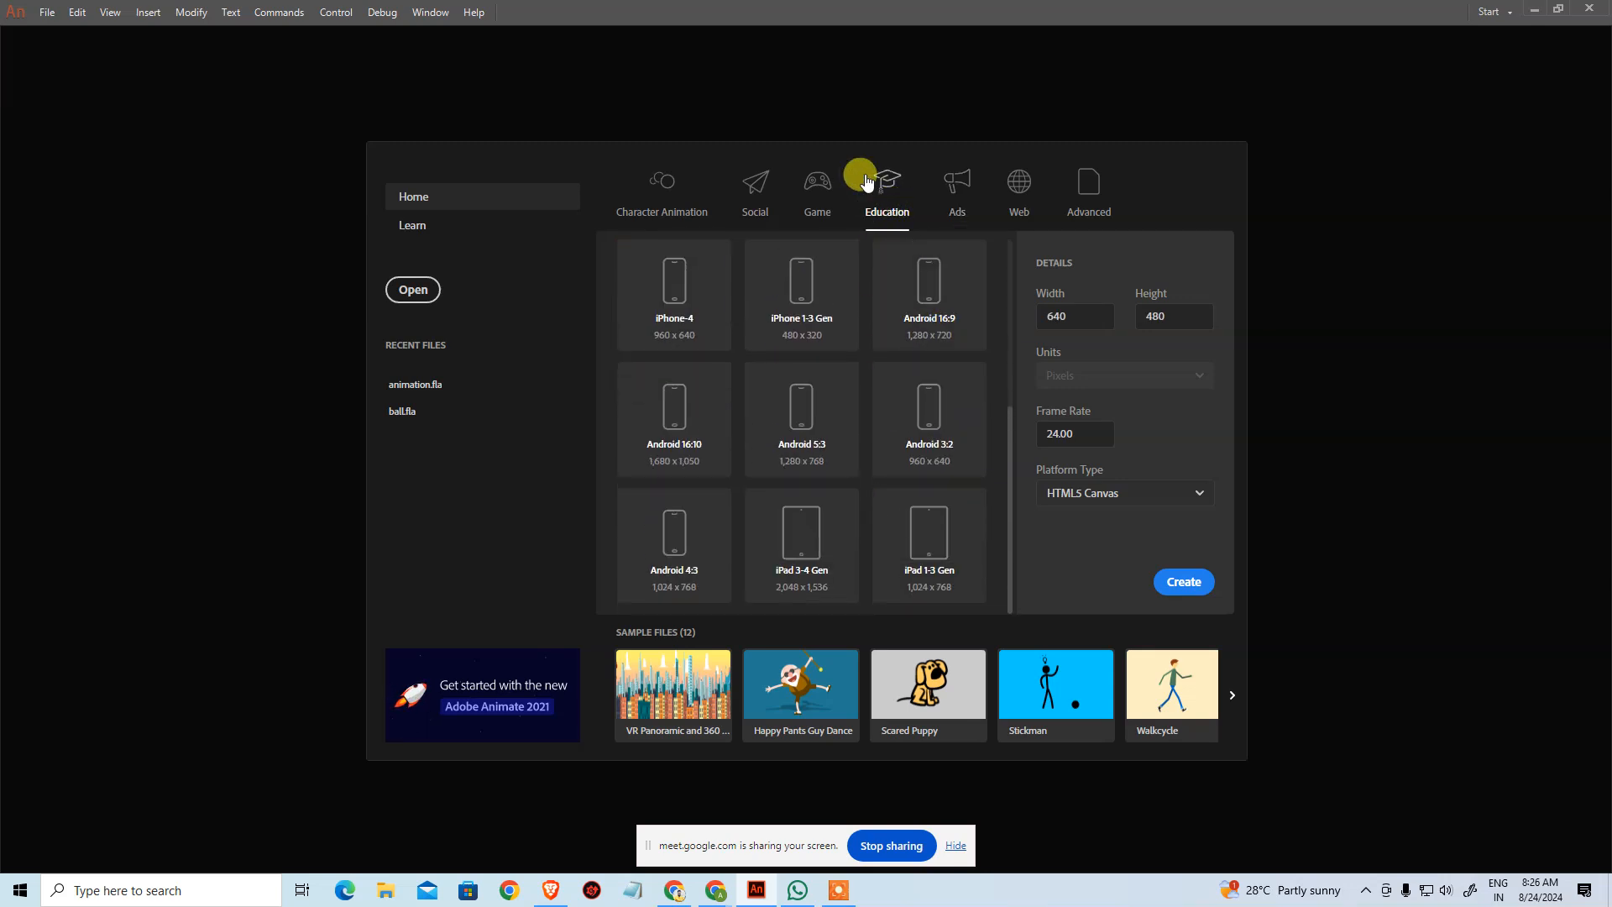
{"action": "left_click", "coordinate": [823, 201]}
{"action": "scroll", "coordinate": [889, 403], "scroll_direction": "down", "scroll_amount": 5}
{"action": "scroll", "coordinate": [913, 361], "scroll_direction": "up", "scroll_amount": 5}
{"action": "left_click", "coordinate": [753, 197]}
{"action": "scroll", "coordinate": [807, 462], "scroll_direction": "down", "scroll_amount": 3}
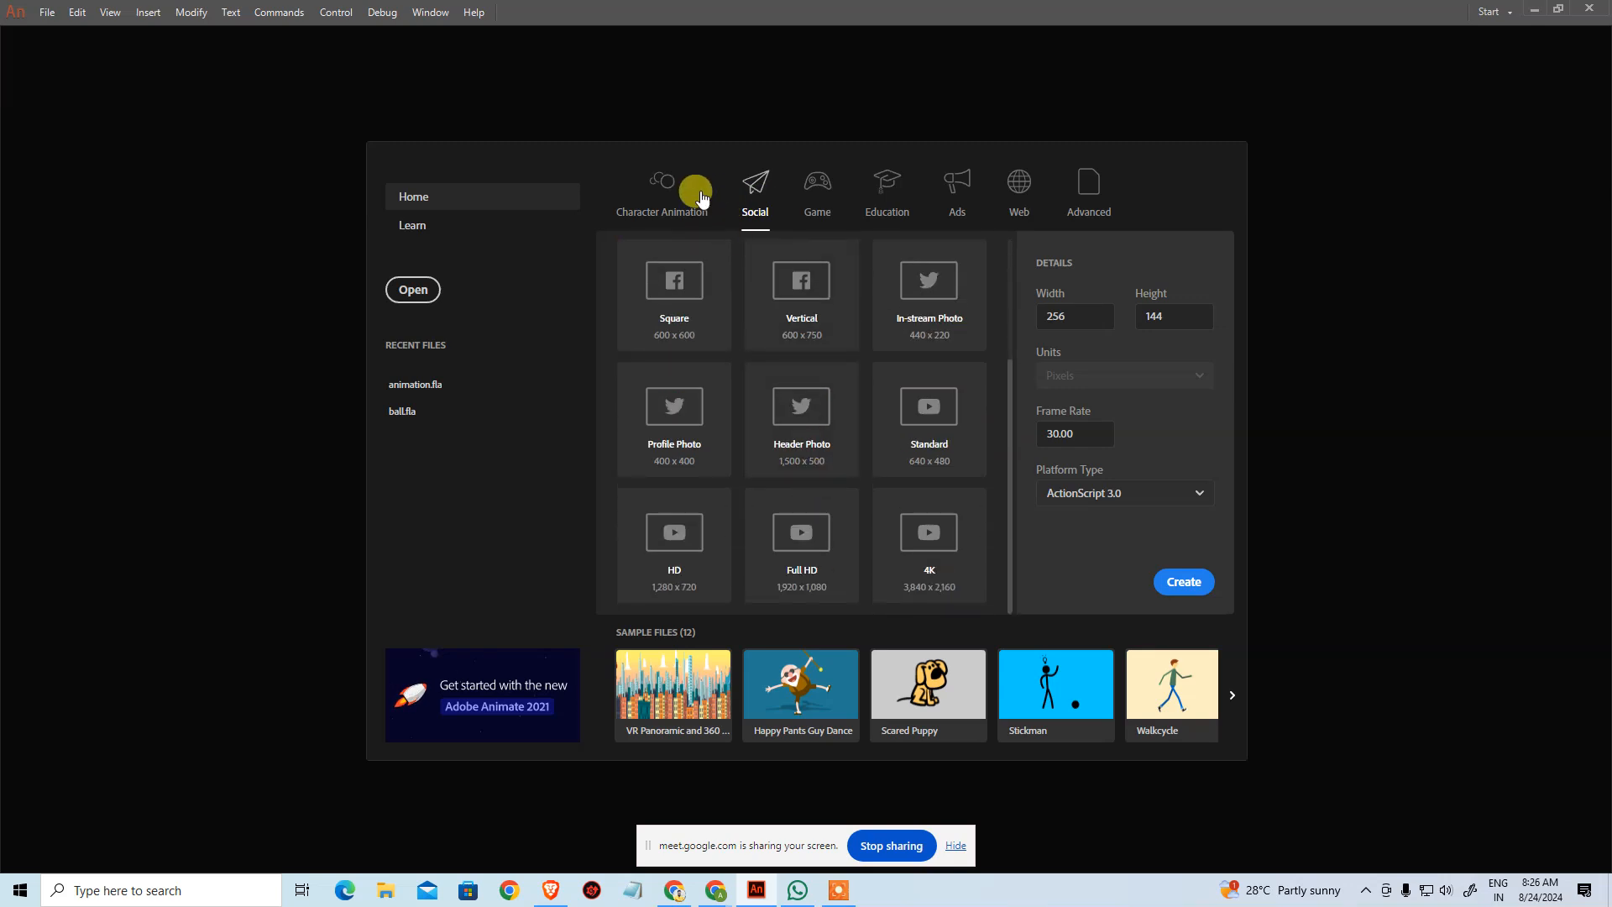
Step: View the Character Animation presets and the platform types available for a new document
{"action": "left_click", "coordinate": [711, 199]}
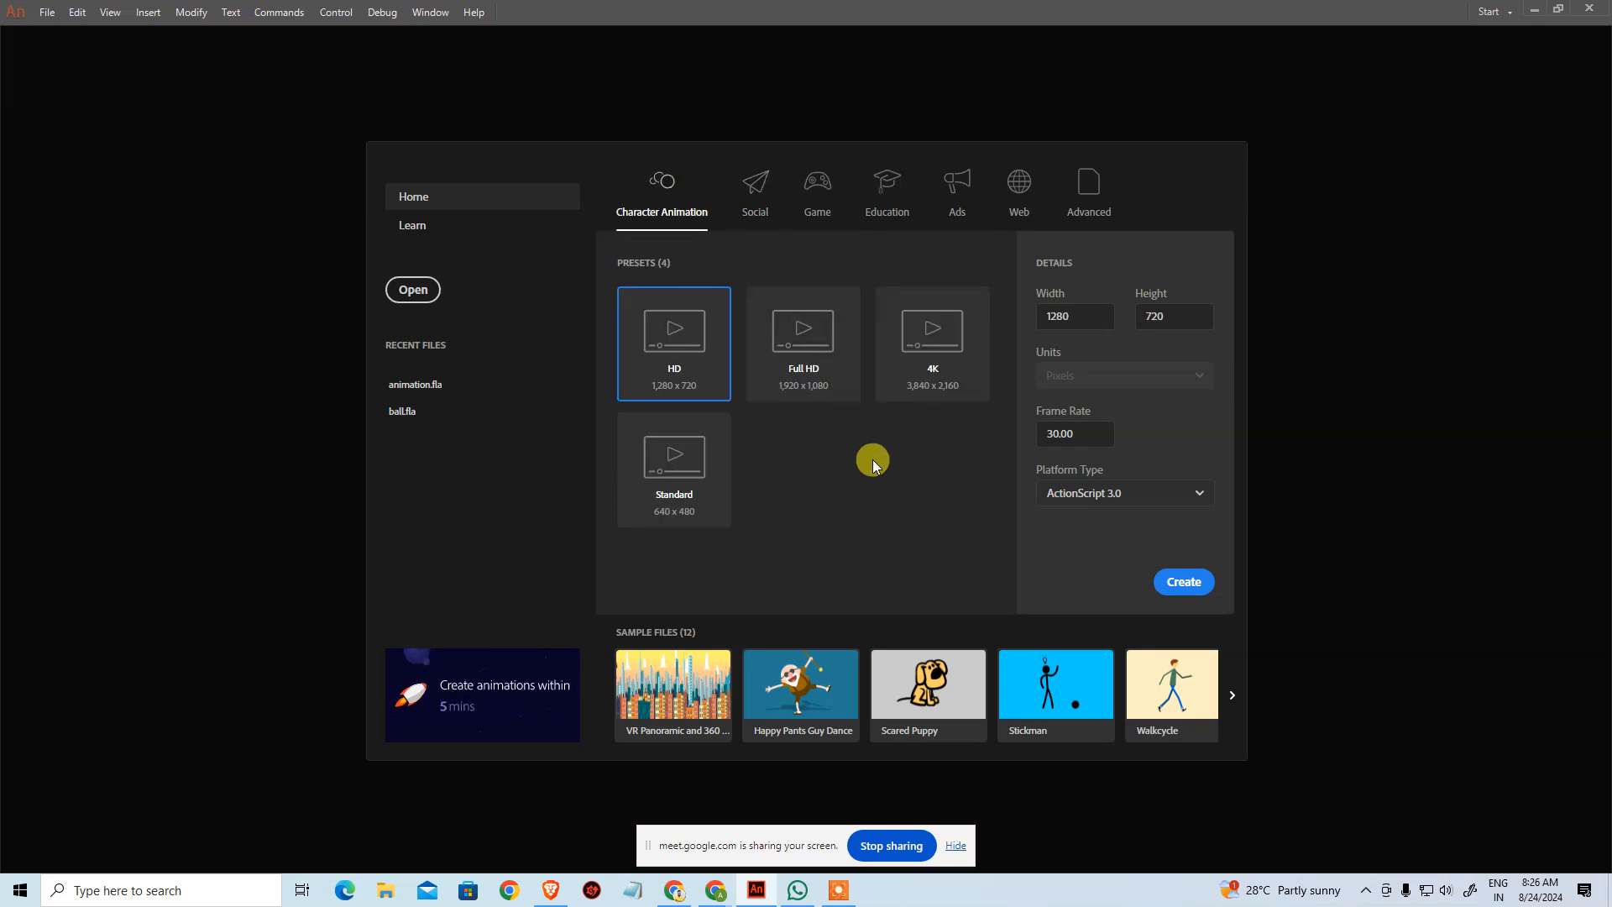
{"action": "left_click", "coordinate": [1146, 492]}
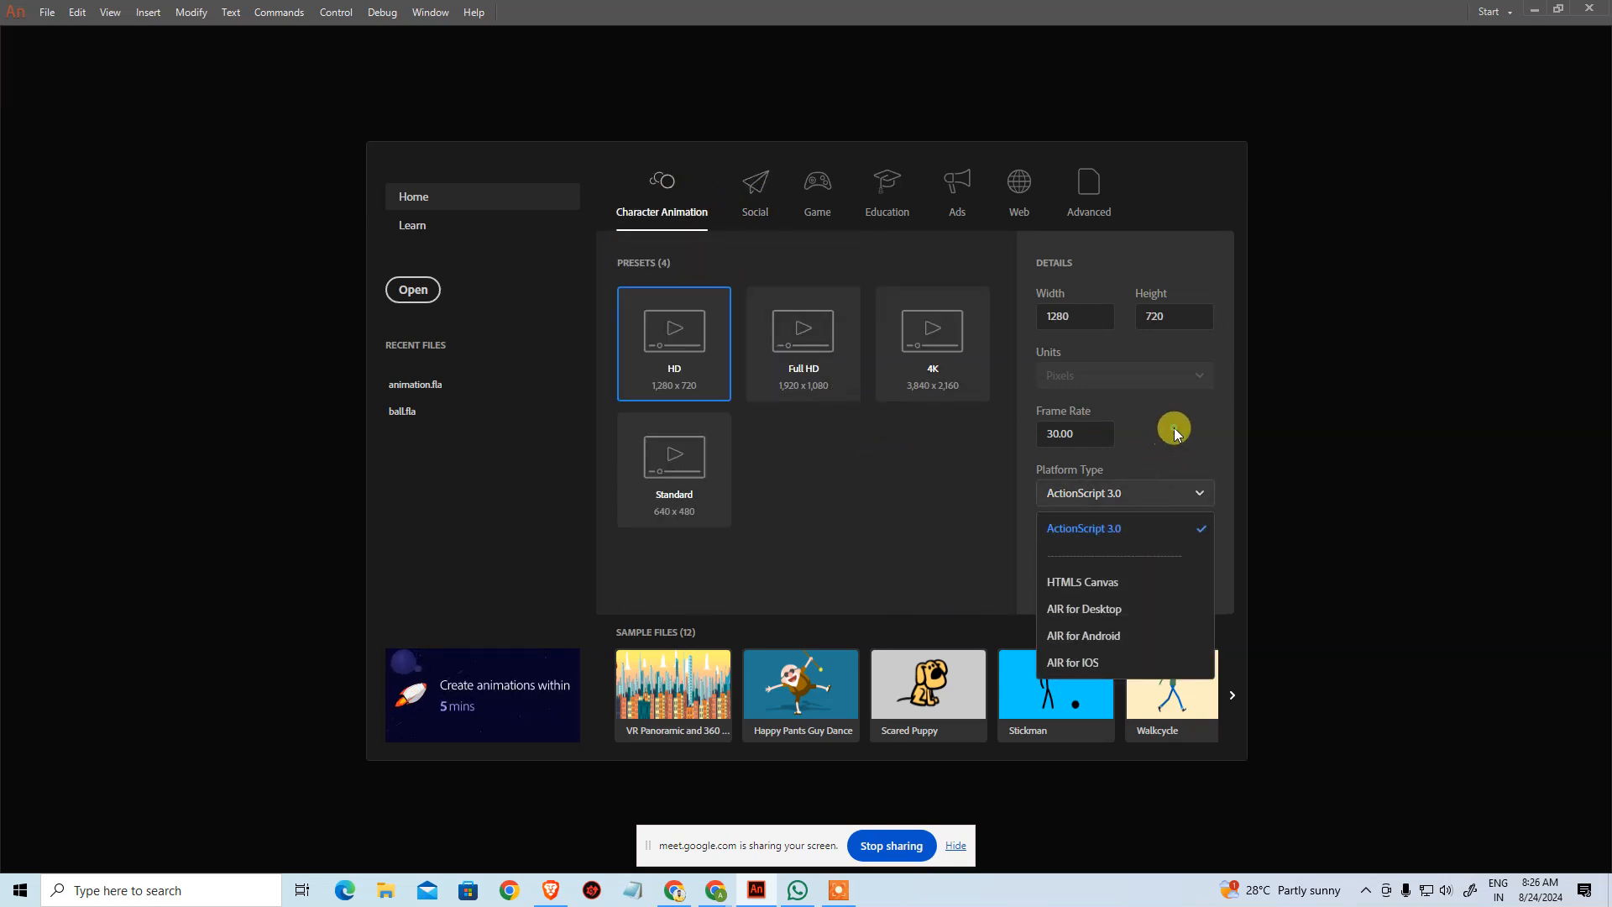
{"action": "left_click", "coordinate": [1174, 431]}
{"action": "left_click", "coordinate": [1454, 238]}
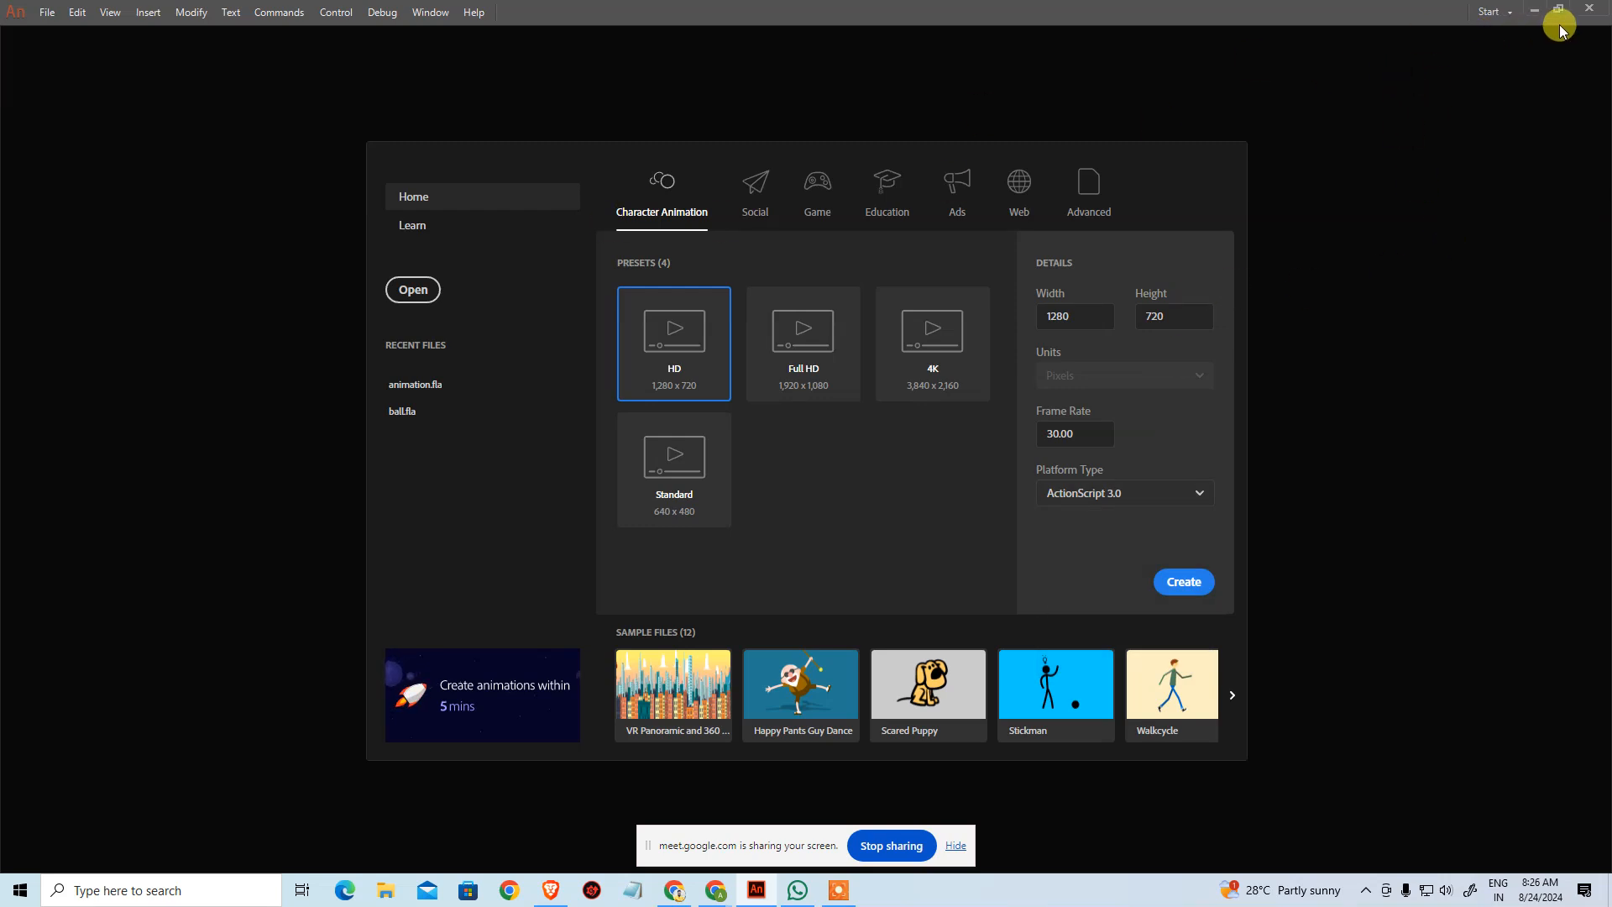
Step: Close the open Animate version and launch Adobe Animate 2020, skipping its welcome tutorials
{"action": "left_click", "coordinate": [1588, 9]}
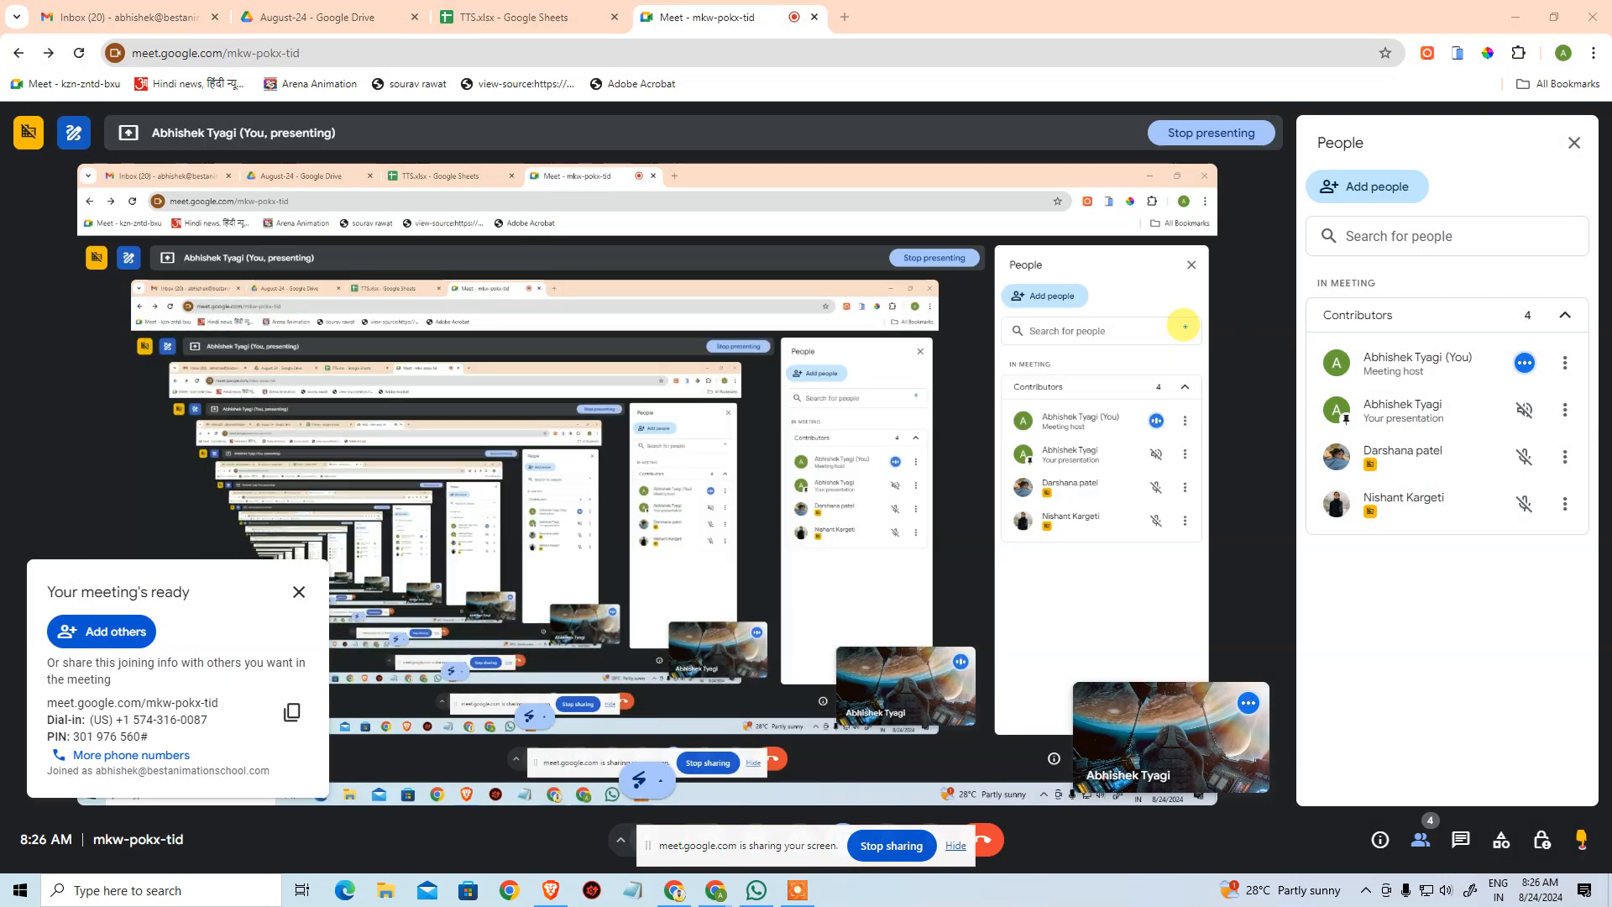
{"action": "key", "text": "super"}
{"action": "type", "text": "animate"}
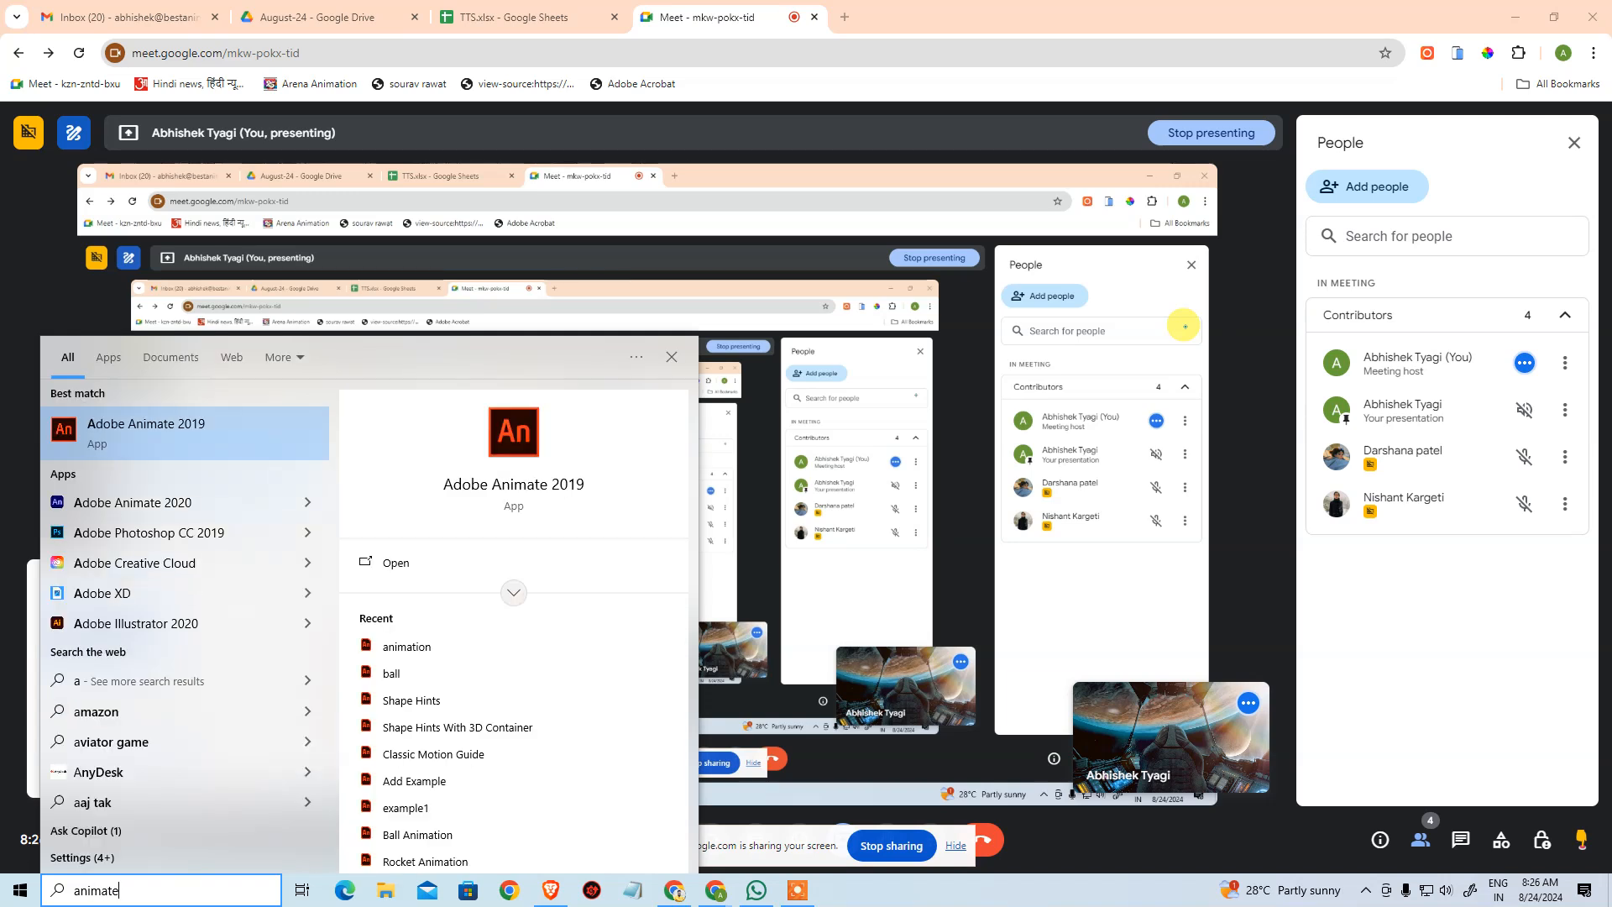
{"action": "key", "text": "Down"}
{"action": "key", "text": "Return"}
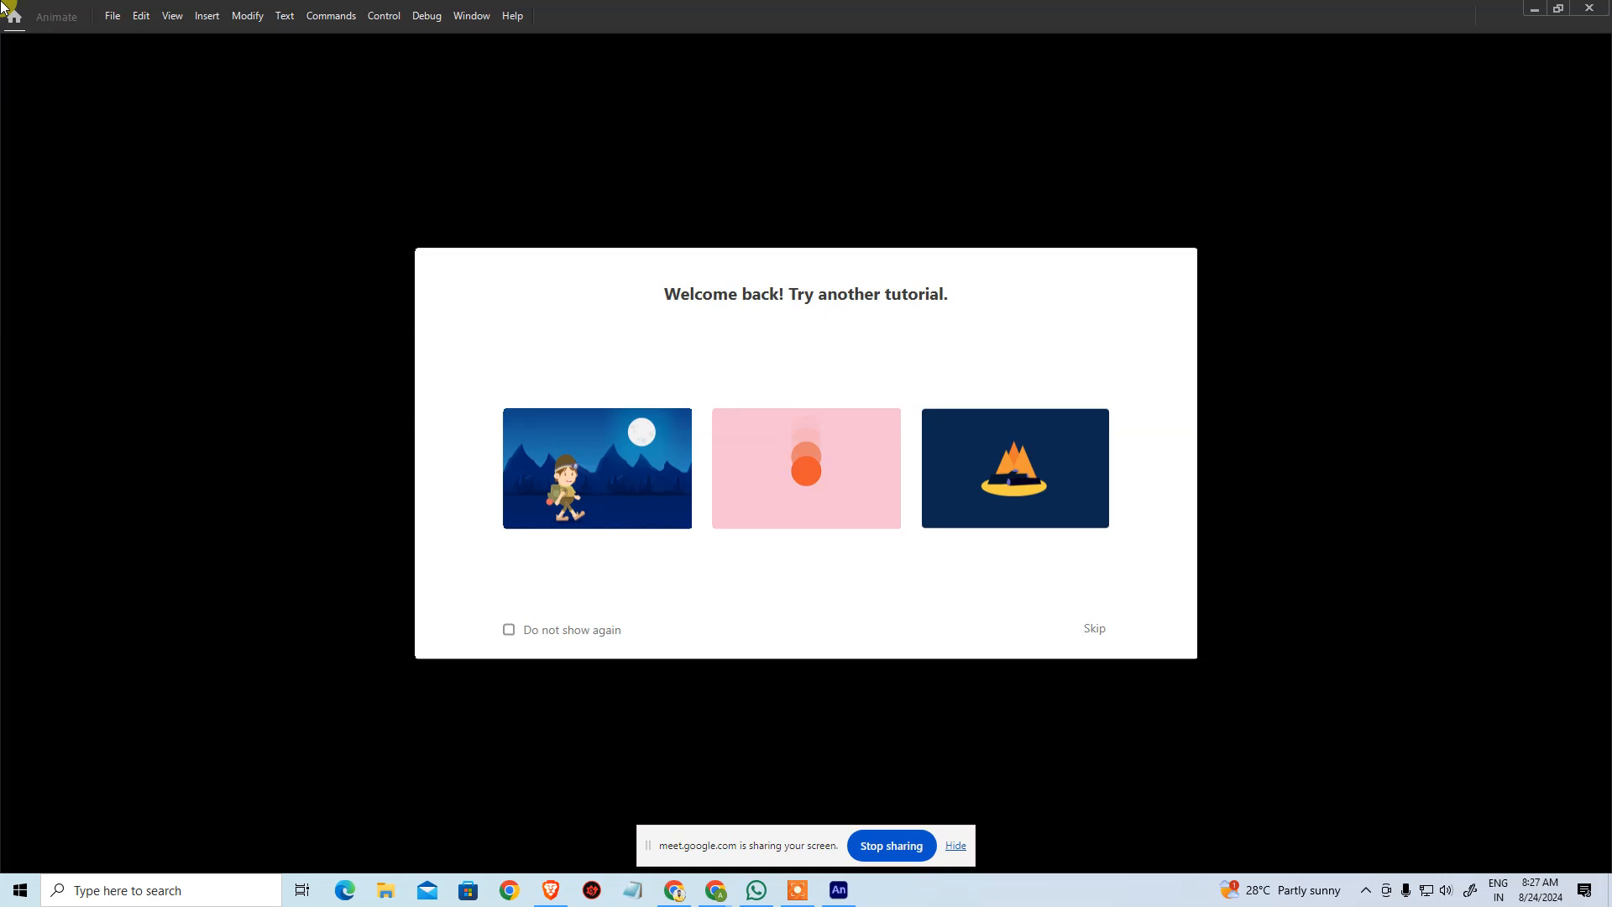
{"action": "left_click", "coordinate": [1092, 629]}
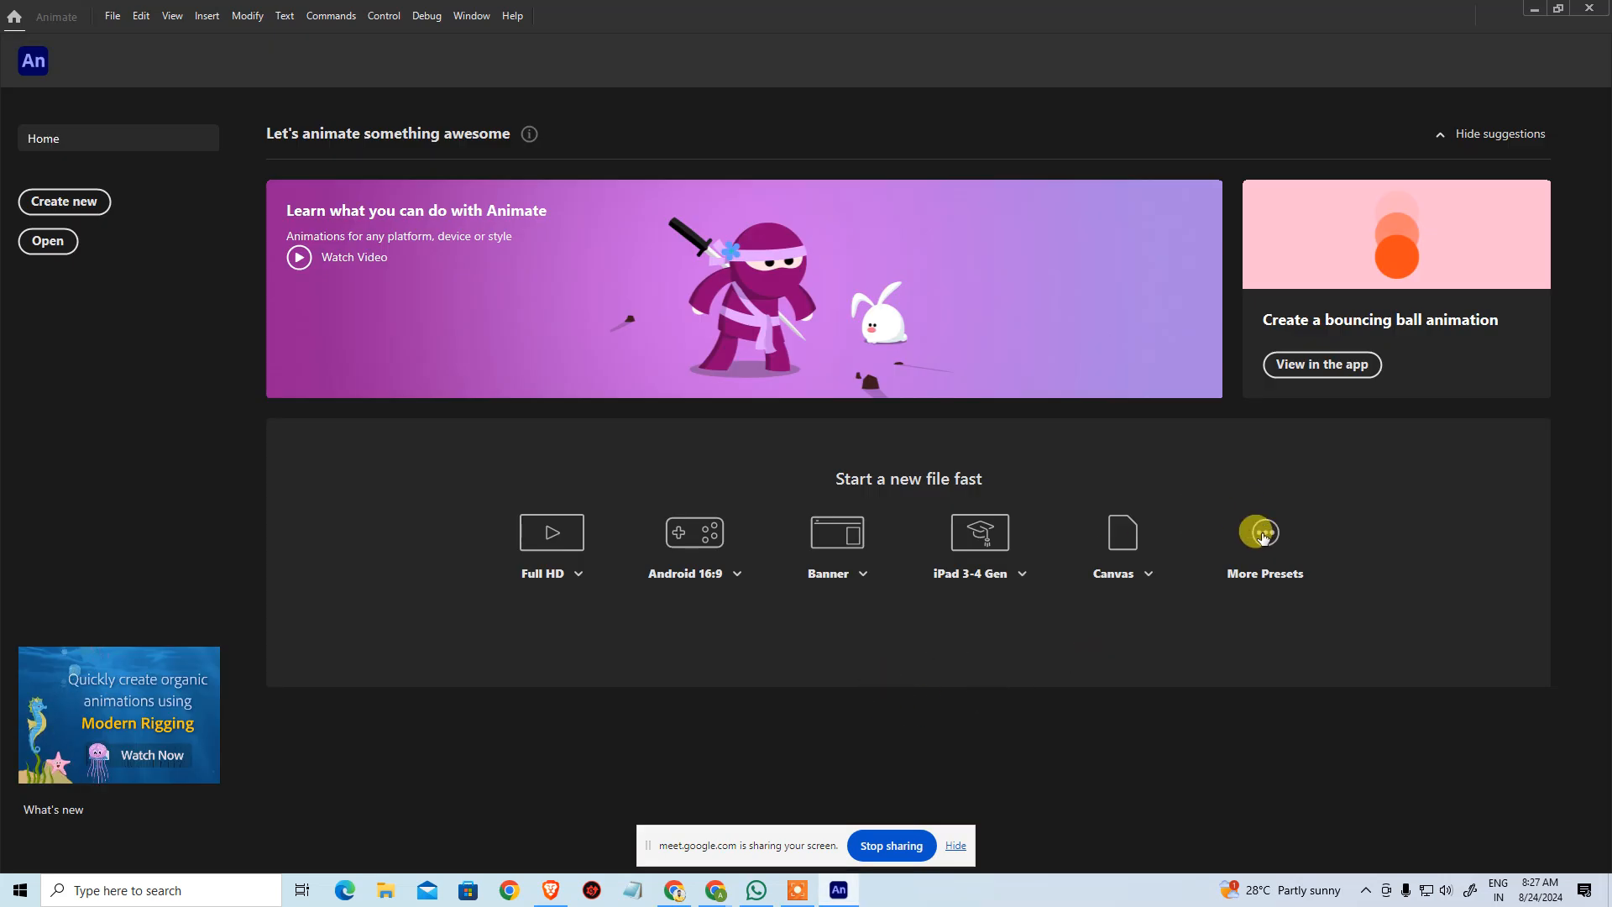
Step: Open the full new-document presets in Animate 2020 and look through the Advanced category down to its script files
{"action": "left_click", "coordinate": [1276, 578]}
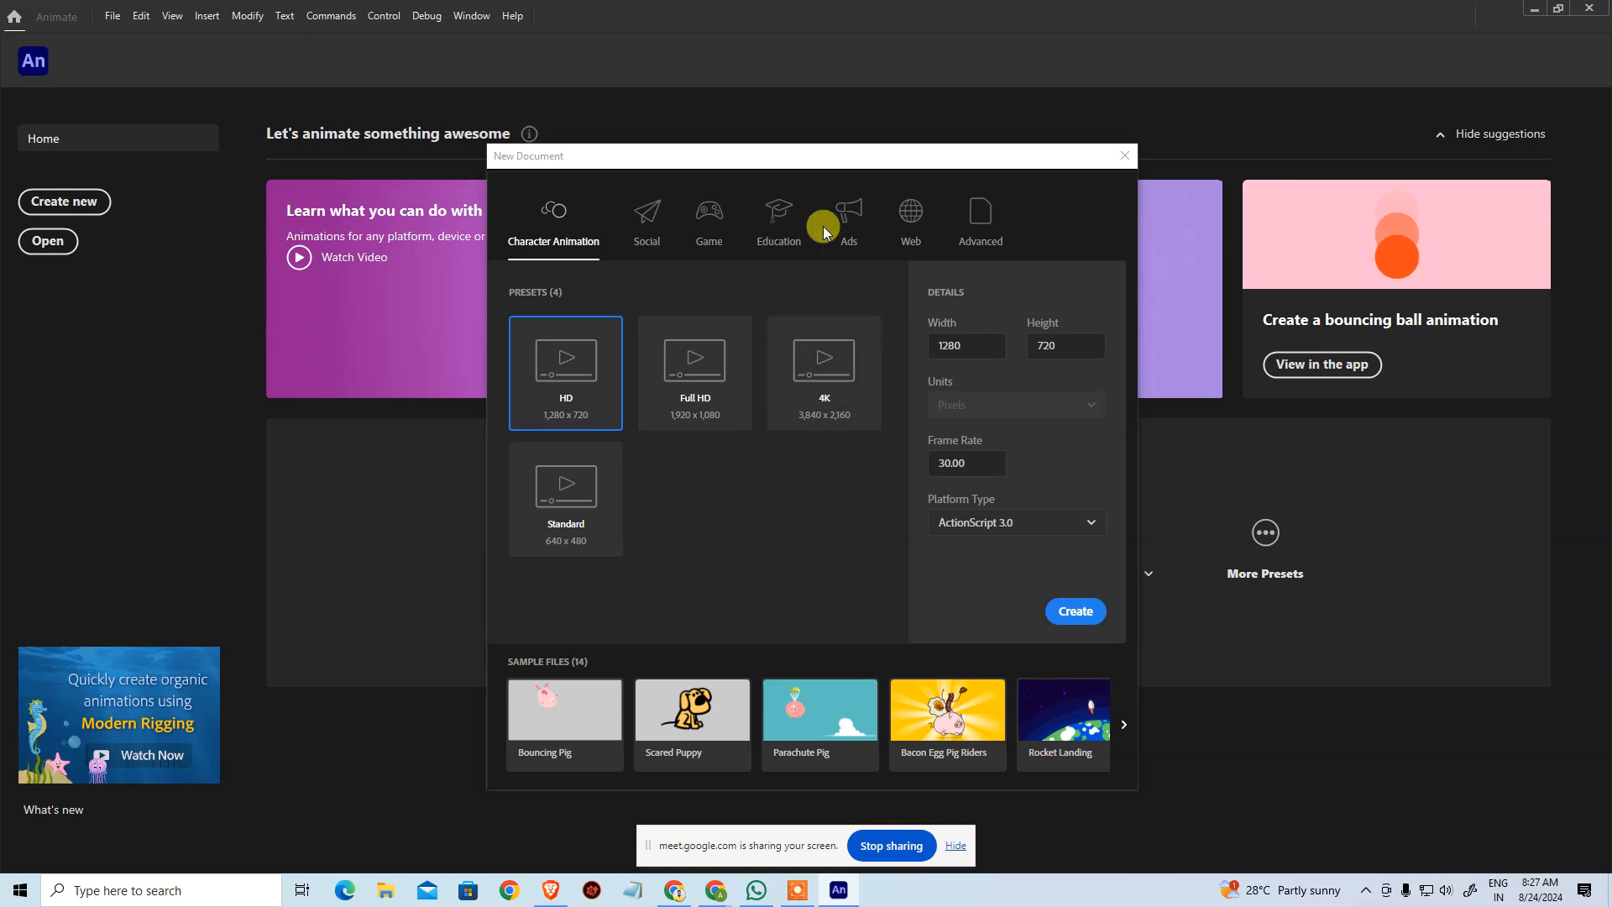
{"action": "left_click", "coordinate": [980, 210]}
{"action": "scroll", "coordinate": [730, 454], "scroll_direction": "down", "scroll_amount": 5}
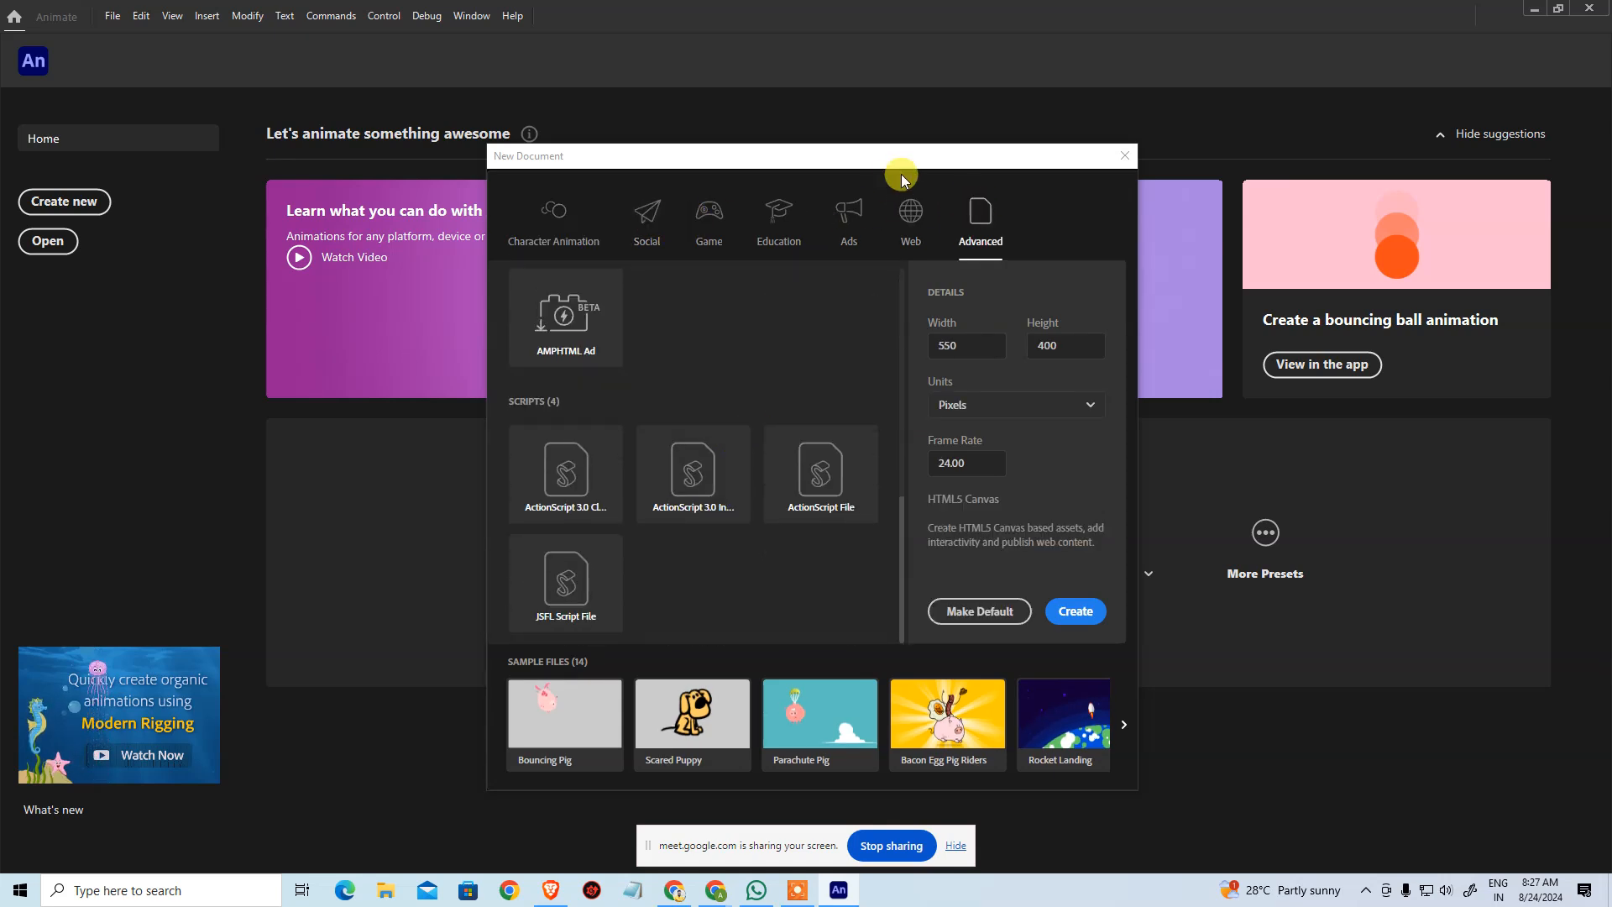
Step: Examine the Web, Ads and Education preset sizes in the New Document dialog
{"action": "left_click", "coordinate": [911, 216]}
{"action": "scroll", "coordinate": [747, 394], "scroll_direction": "down", "scroll_amount": 5}
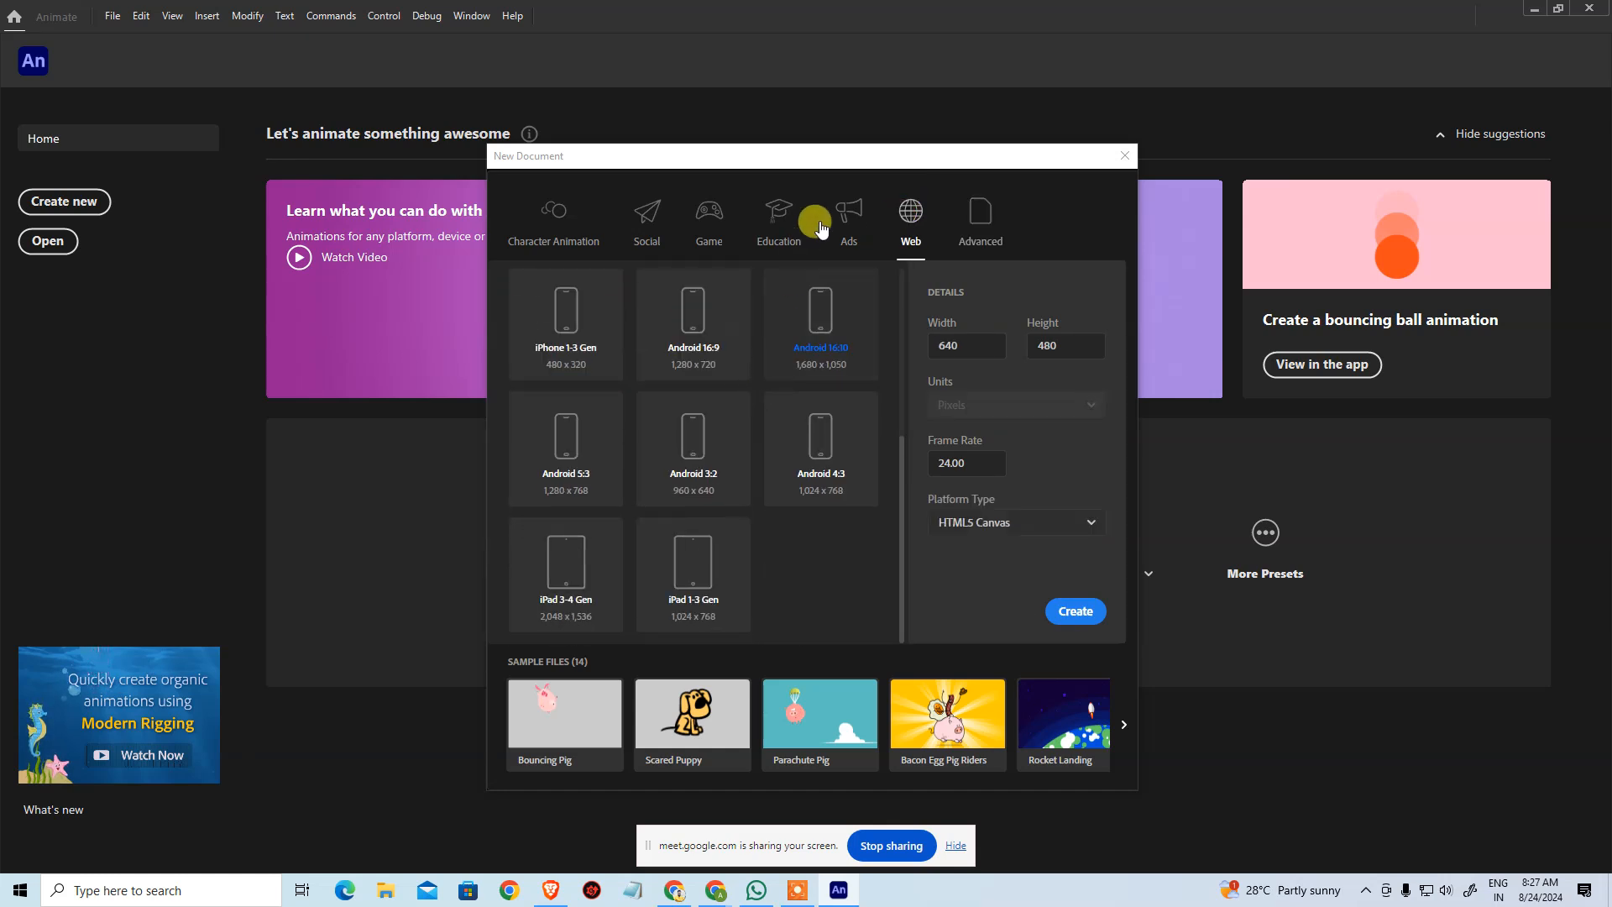
{"action": "left_click", "coordinate": [849, 214]}
{"action": "scroll", "coordinate": [784, 436], "scroll_direction": "down", "scroll_amount": 5}
{"action": "scroll", "coordinate": [781, 349], "scroll_direction": "up", "scroll_amount": 6}
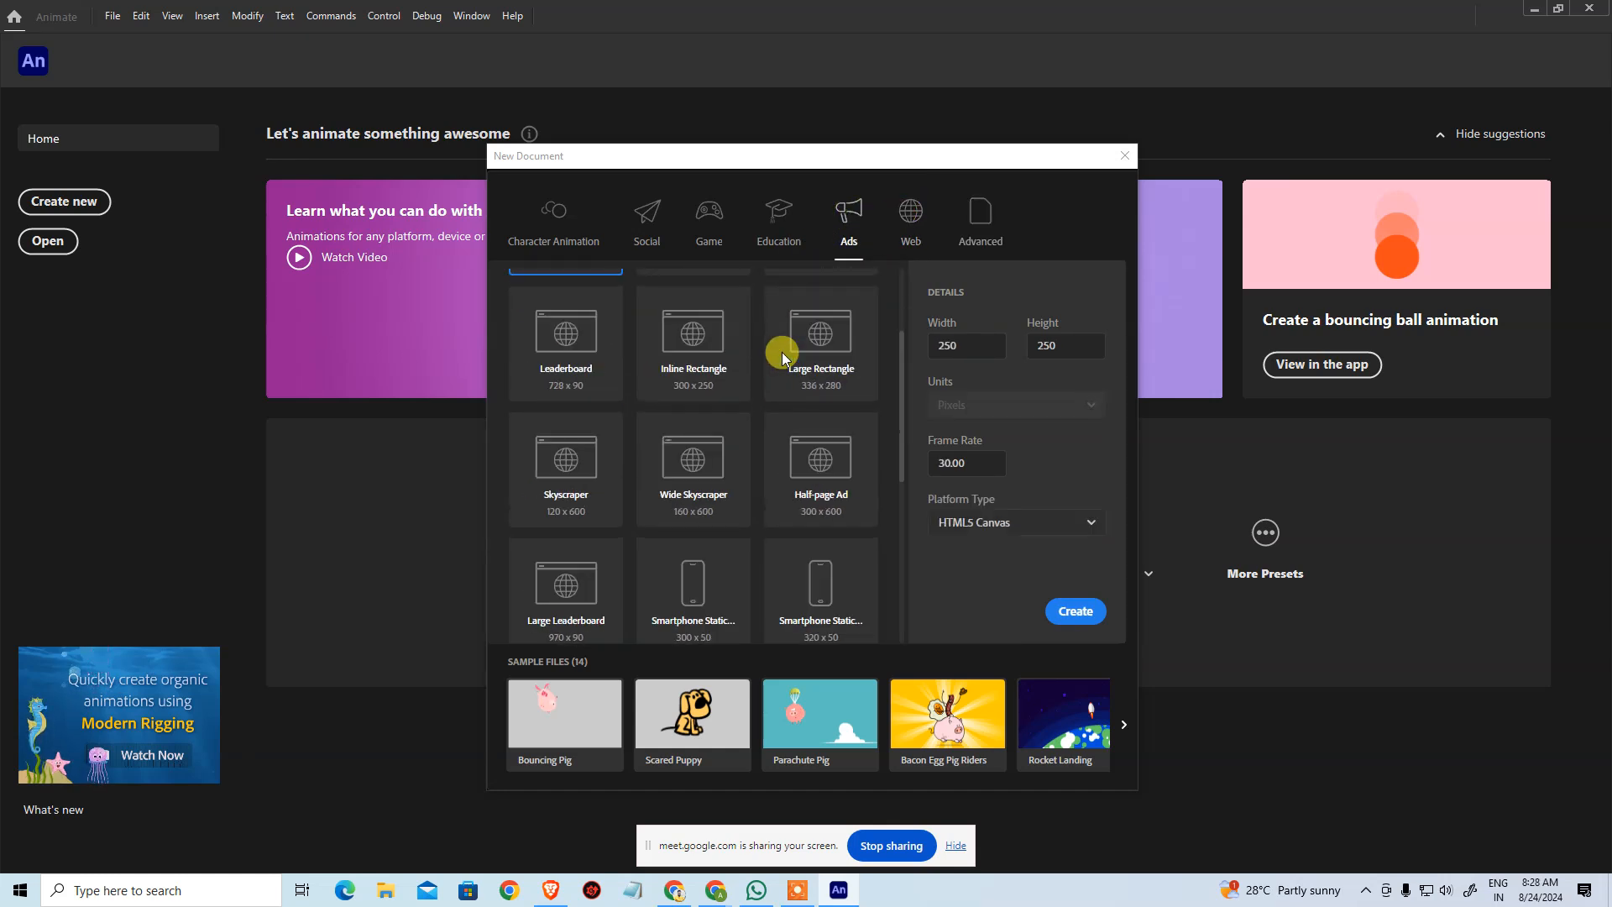
{"action": "left_click", "coordinate": [779, 215]}
{"action": "scroll", "coordinate": [764, 470], "scroll_direction": "down", "scroll_amount": 5}
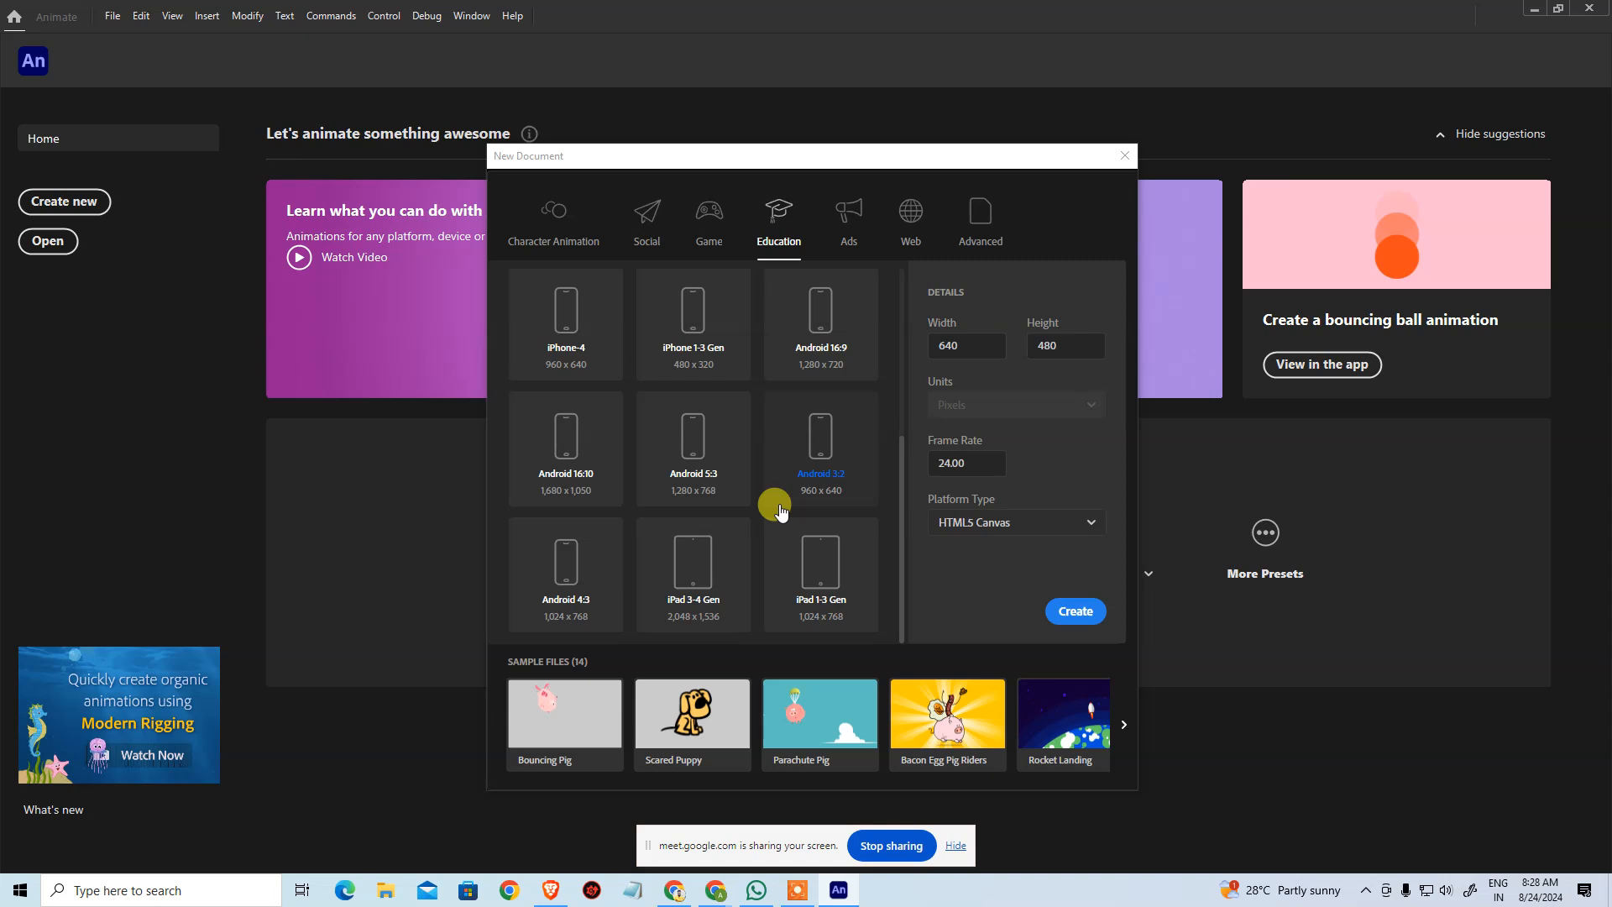
Step: Examine the Game, Social and Character Animation preset sizes in the New Document dialog
{"action": "left_click", "coordinate": [709, 216]}
{"action": "scroll", "coordinate": [760, 432], "scroll_direction": "down", "scroll_amount": 5}
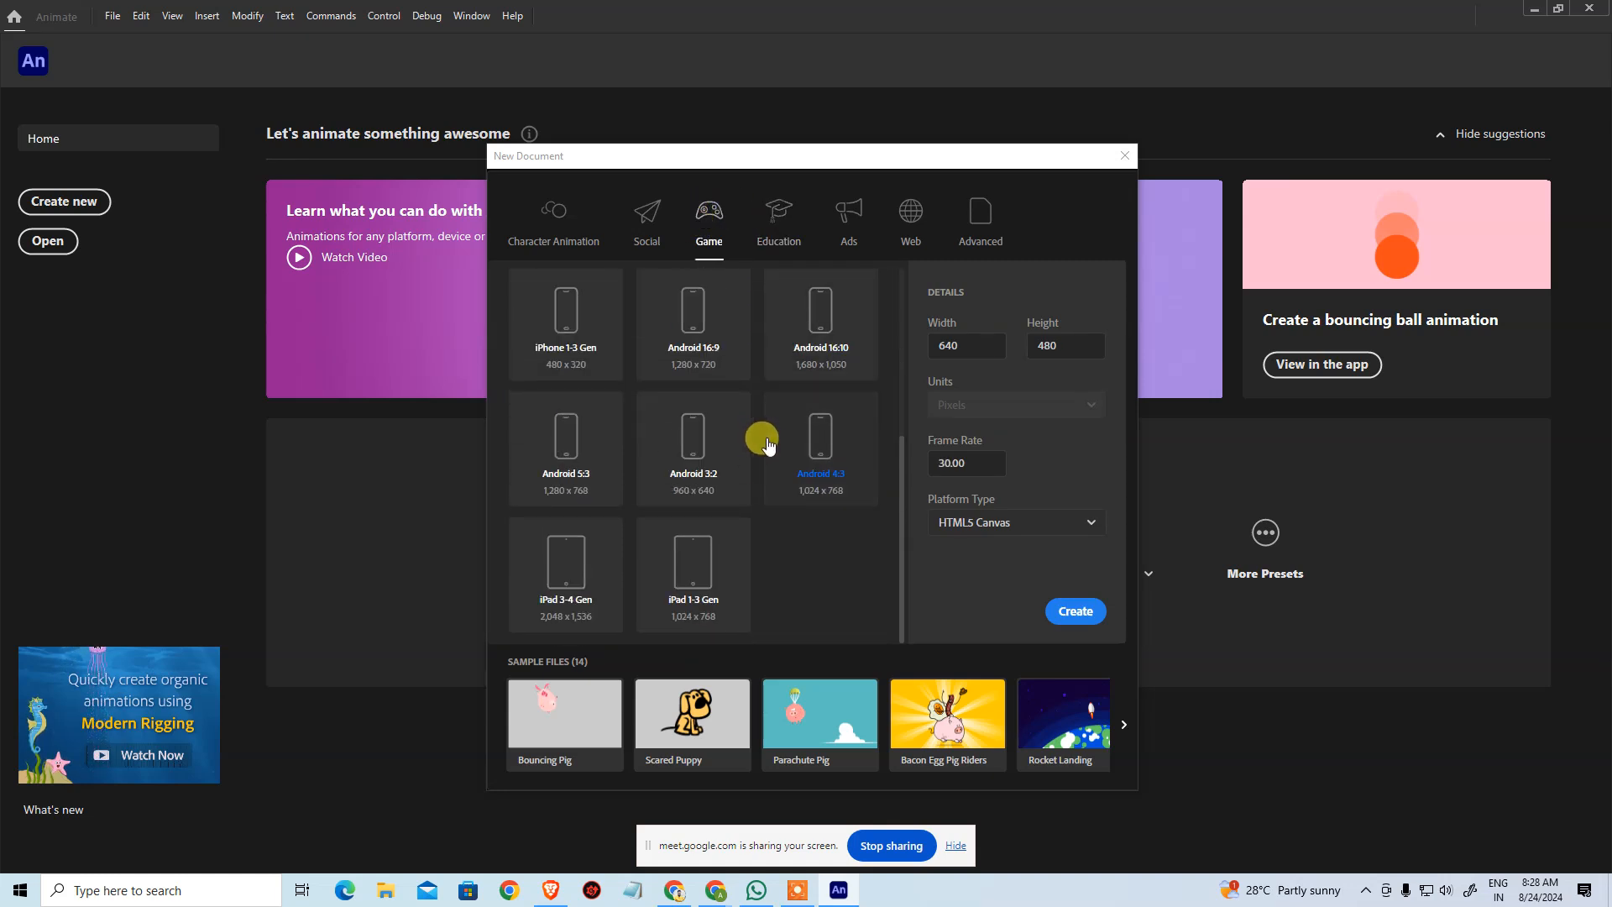
{"action": "left_click", "coordinate": [651, 227]}
{"action": "scroll", "coordinate": [694, 434], "scroll_direction": "down", "scroll_amount": 3}
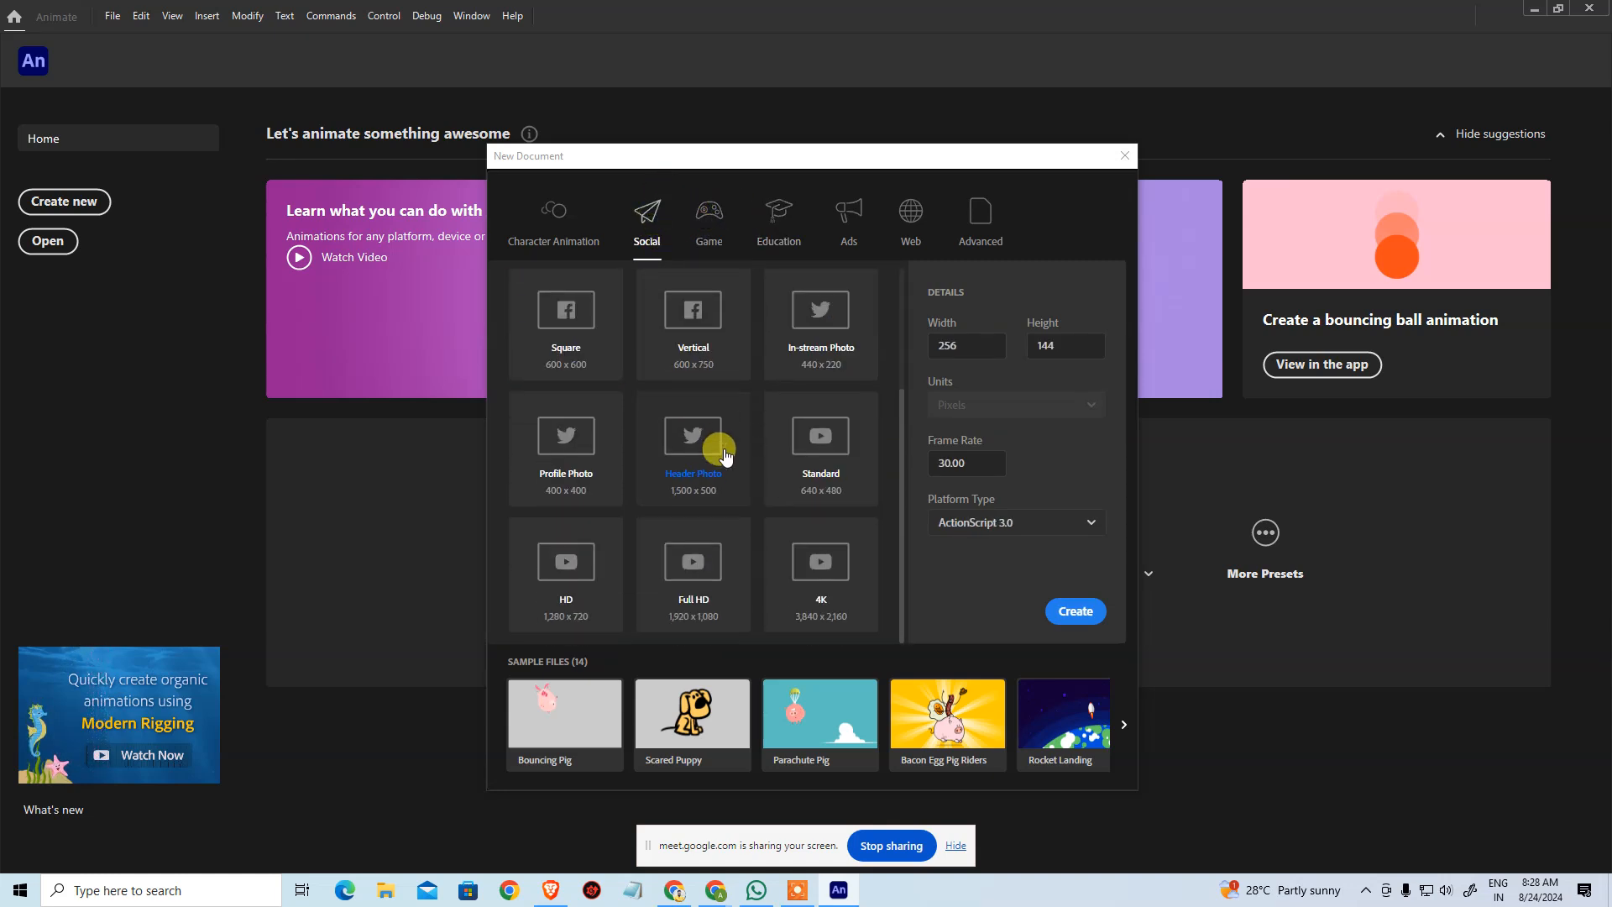
{"action": "left_click", "coordinate": [579, 226]}
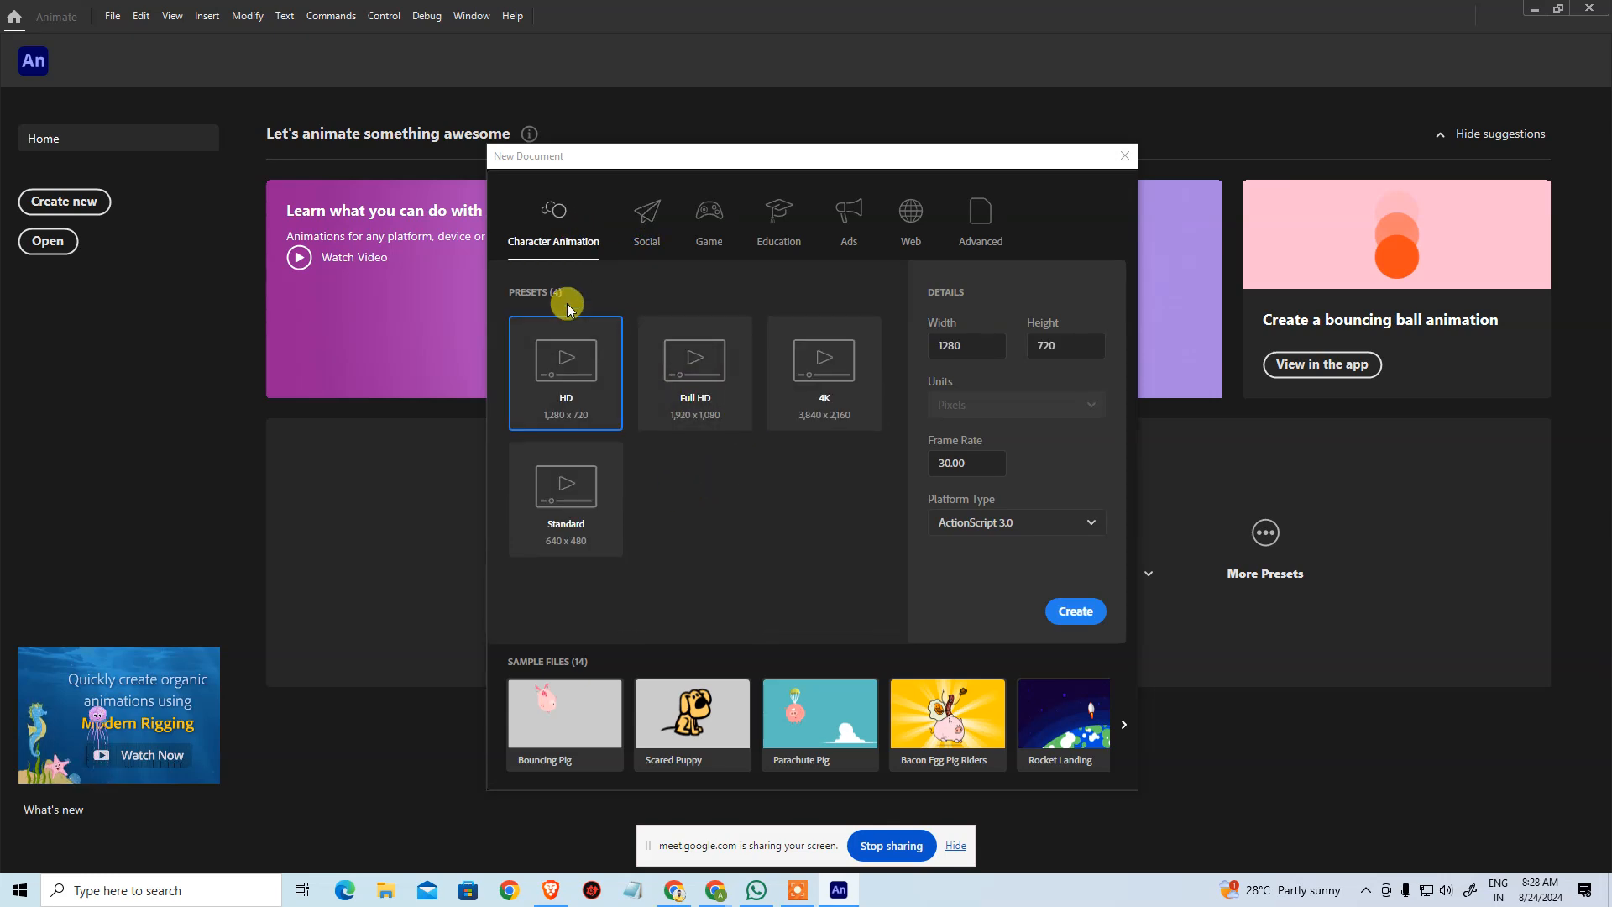
Step: Browse the sample files through to the last one and close the New Document dialog
{"action": "left_click", "coordinate": [1121, 727]}
{"action": "left_click", "coordinate": [1122, 727]}
{"action": "left_click", "coordinate": [1121, 727]}
{"action": "left_click", "coordinate": [1121, 727]}
{"action": "left_click", "coordinate": [1121, 727]}
{"action": "left_click", "coordinate": [1121, 727]}
{"action": "left_click", "coordinate": [1122, 727]}
{"action": "left_click", "coordinate": [1121, 727]}
{"action": "left_click", "coordinate": [1121, 727]}
{"action": "left_click", "coordinate": [1121, 727]}
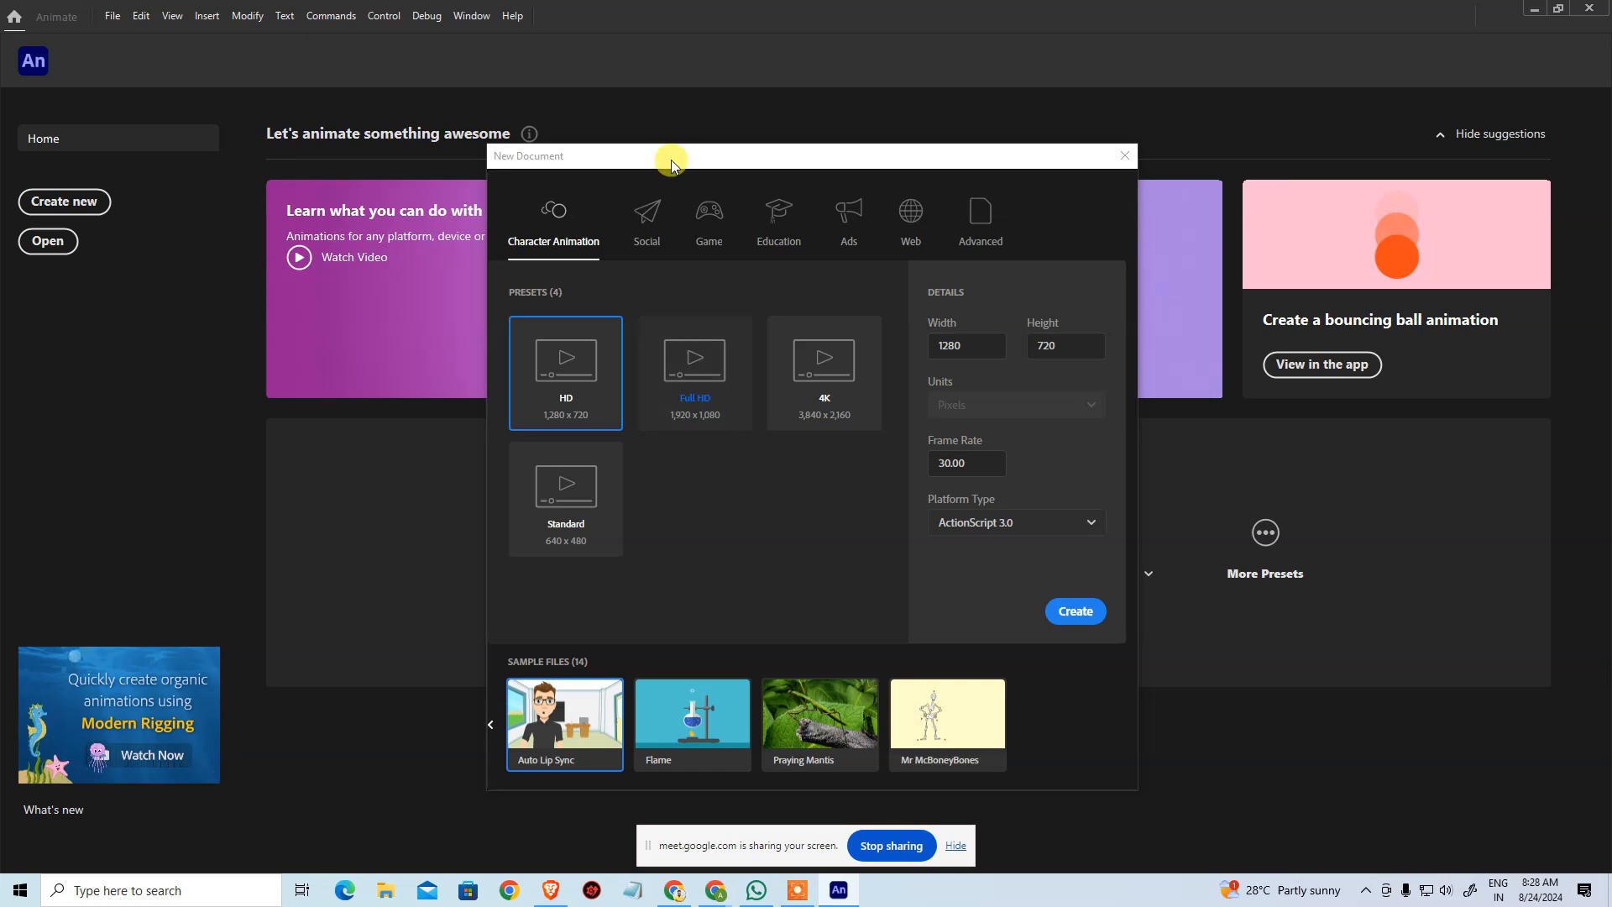
{"action": "left_click", "coordinate": [1126, 156]}
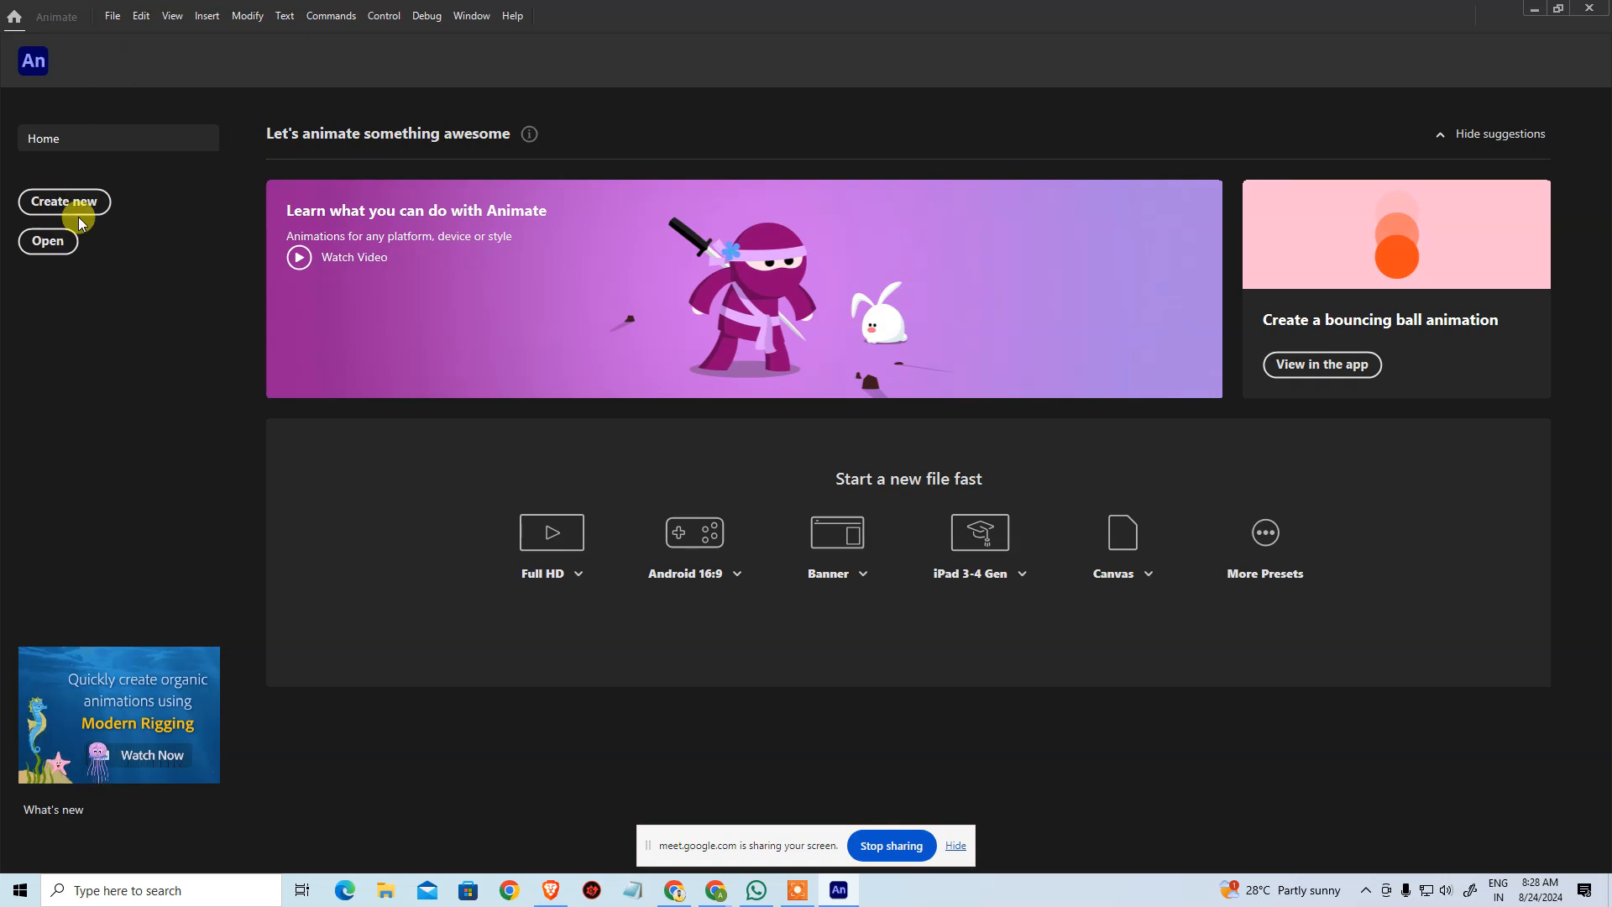
{"action": "left_click", "coordinate": [500, 206]}
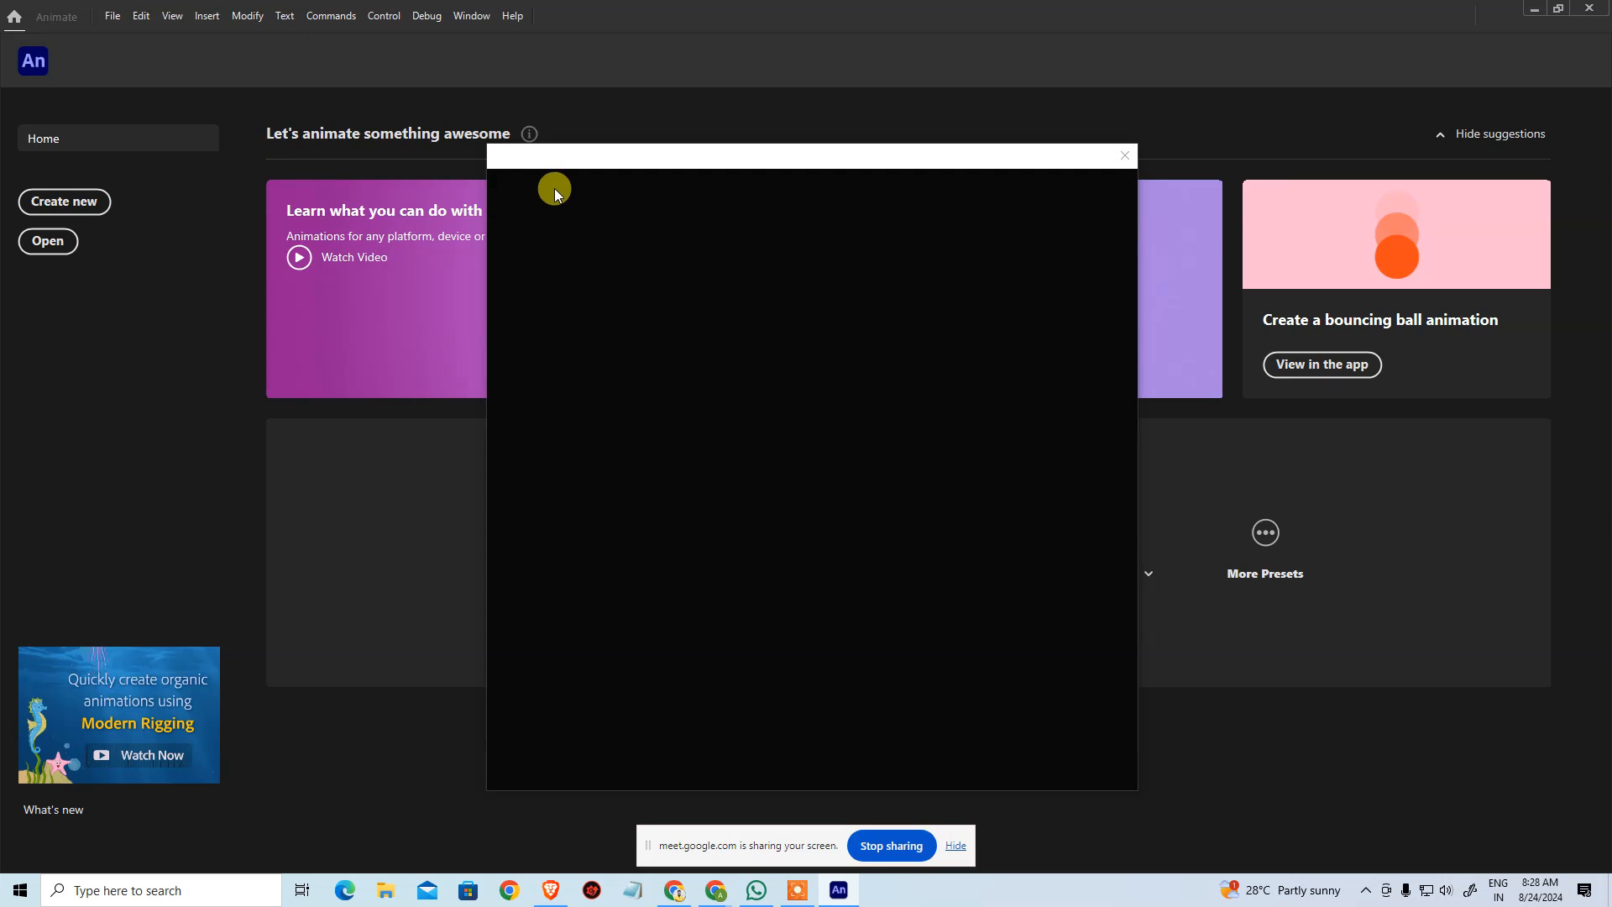
{"action": "left_click", "coordinate": [1126, 163]}
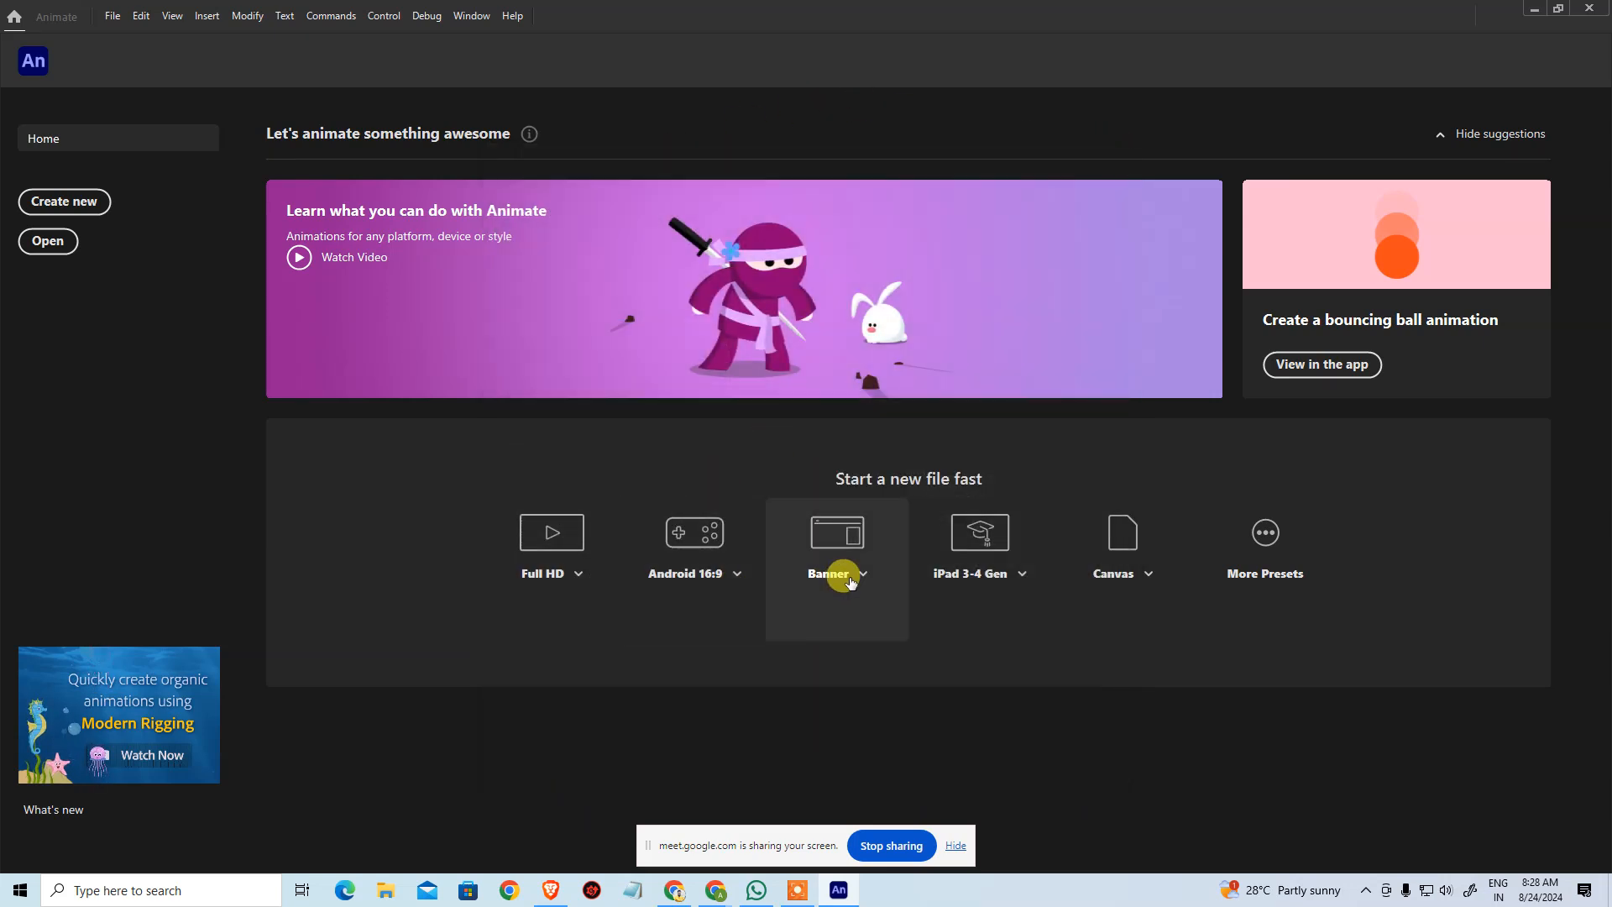
Step: View the quick-start variants offered under Canvas, iPad 3-4 Gen, Banner, Android 16:9 and Full HD on the home screen
{"action": "left_click", "coordinate": [1149, 574]}
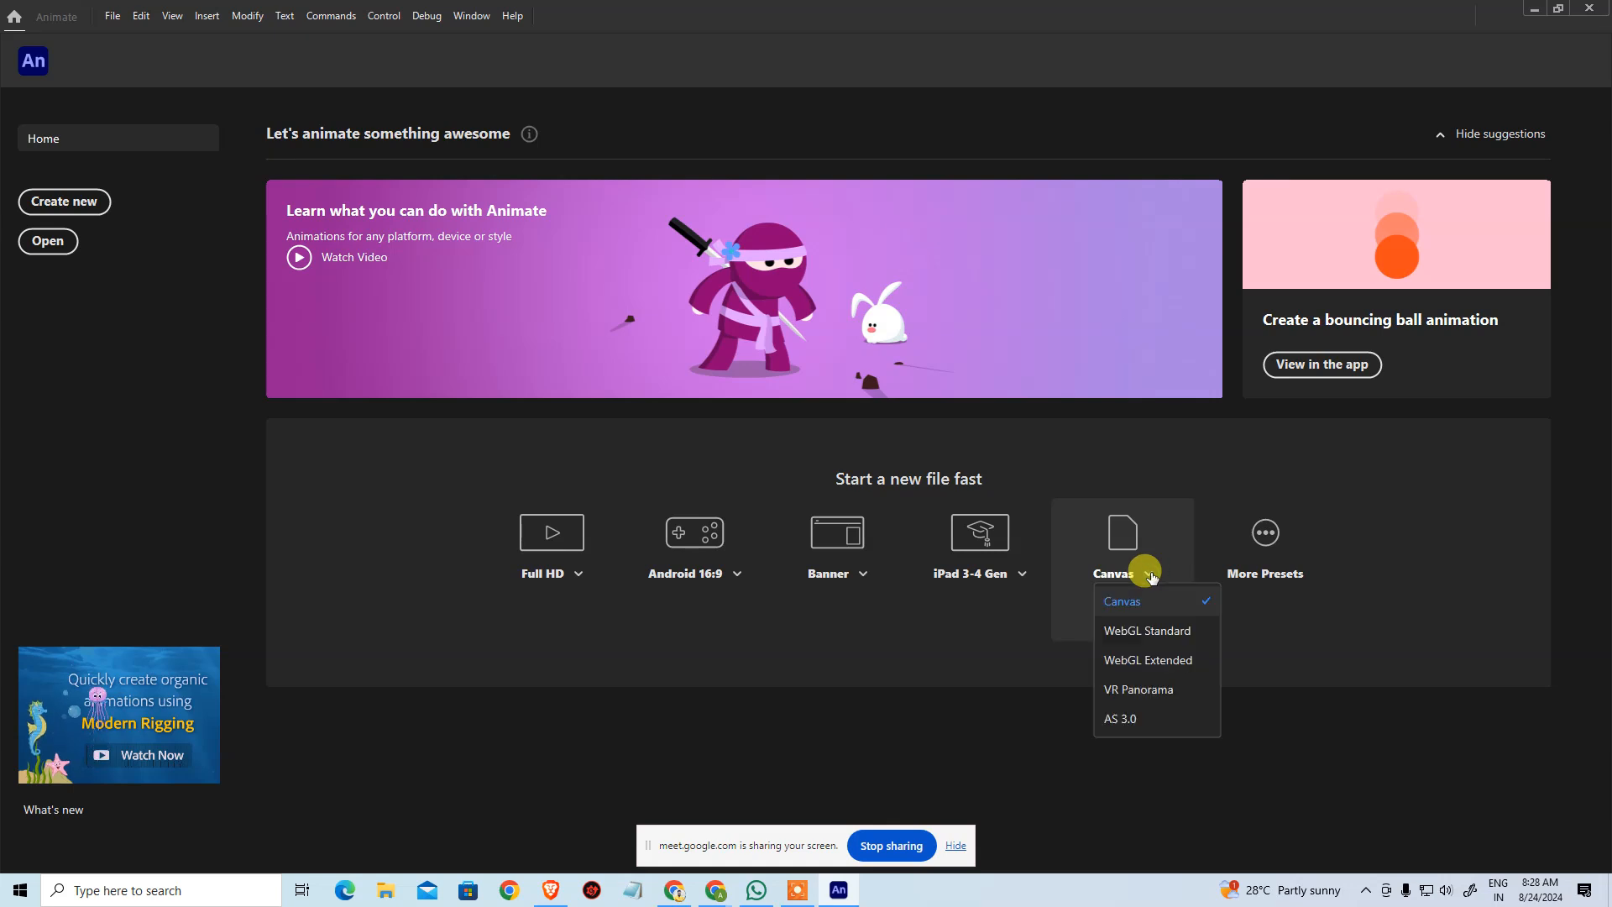
{"action": "left_click", "coordinate": [1022, 576]}
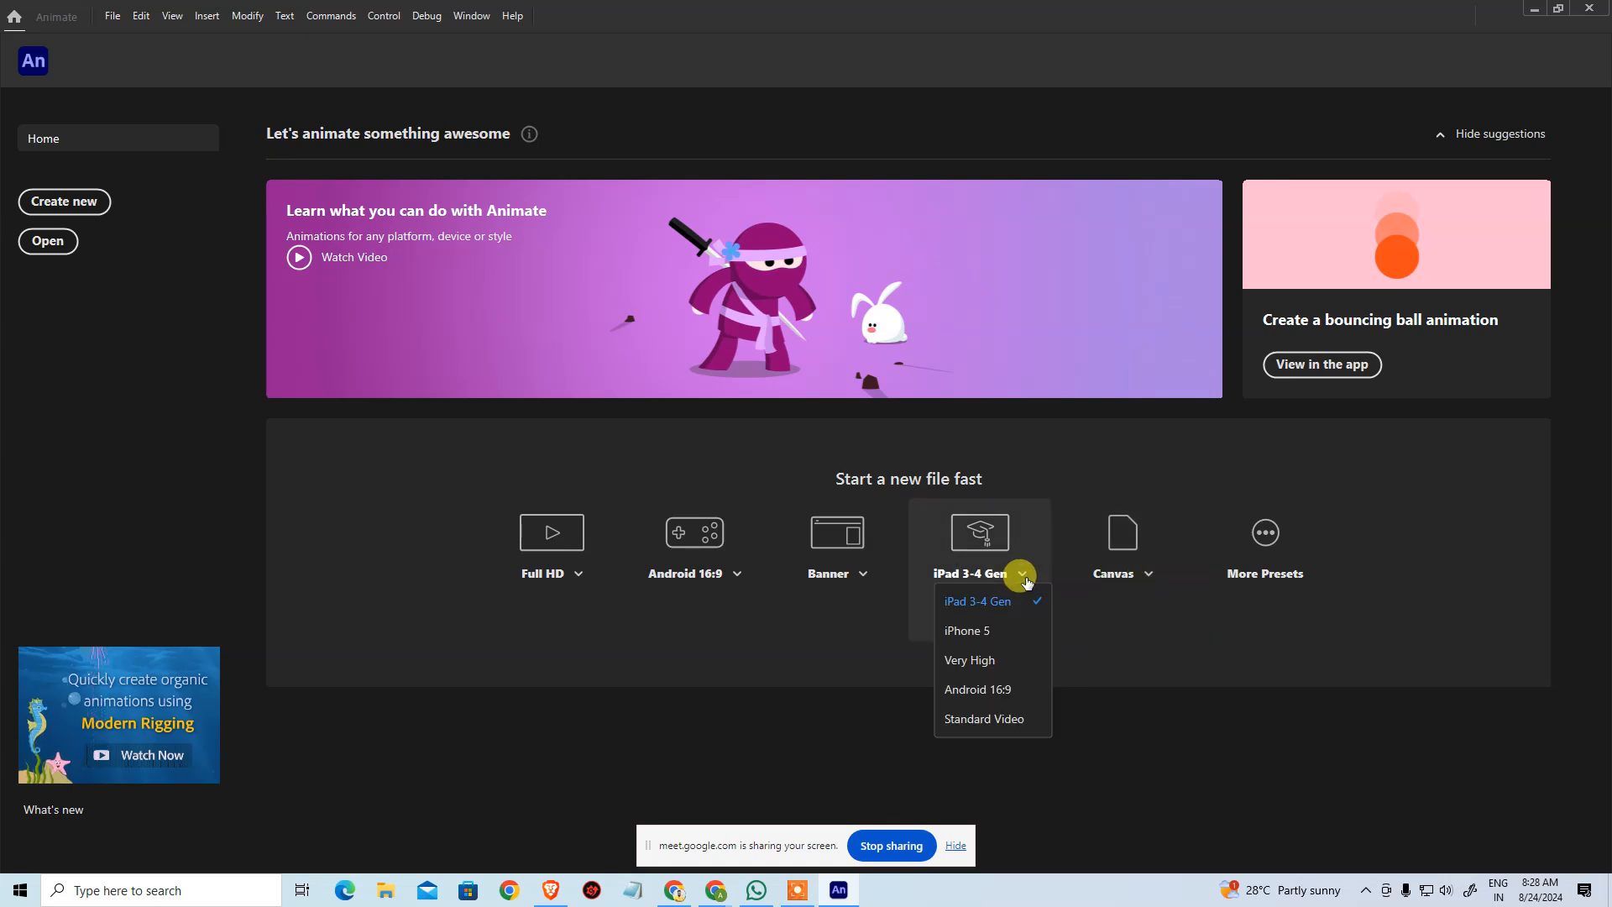
{"action": "left_click", "coordinate": [864, 574]}
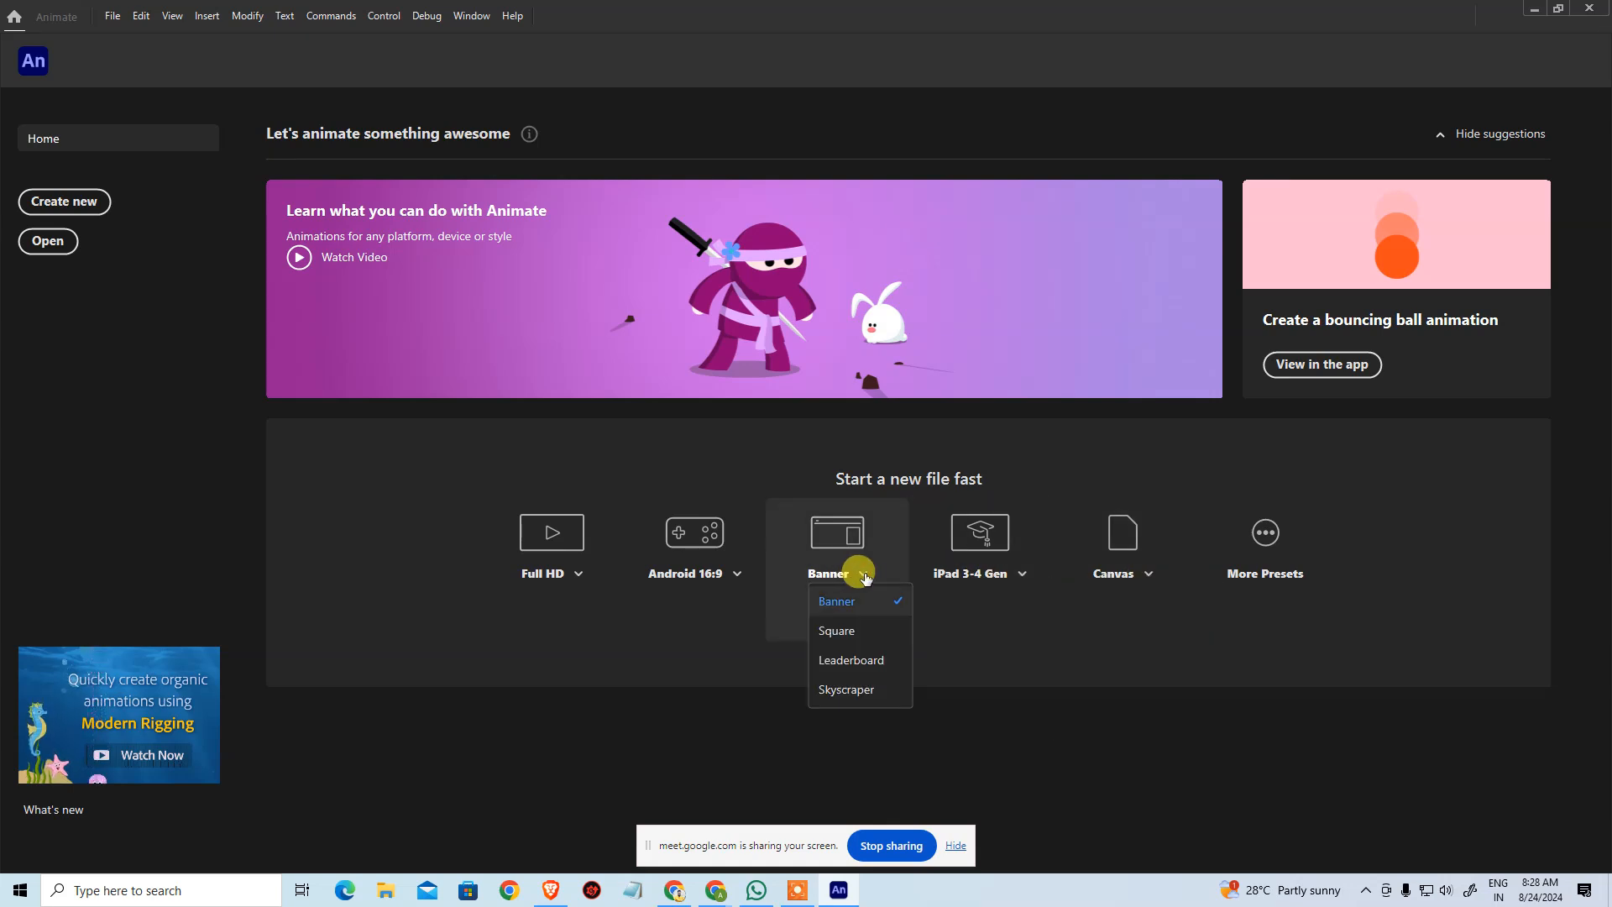
{"action": "left_click", "coordinate": [738, 576]}
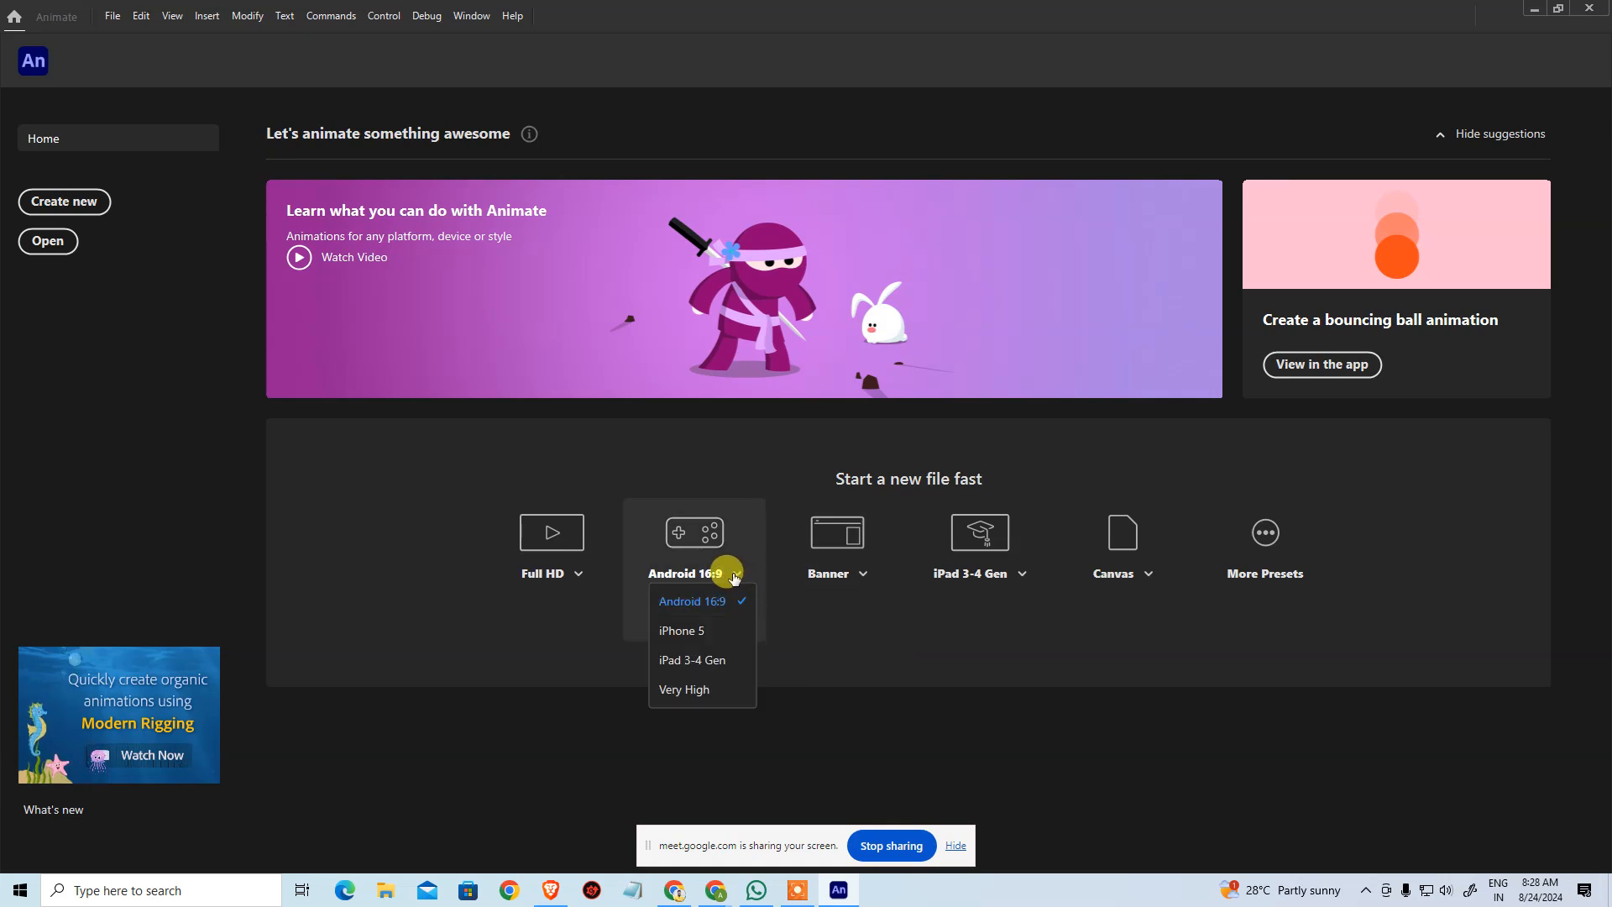
{"action": "left_click", "coordinate": [579, 575]}
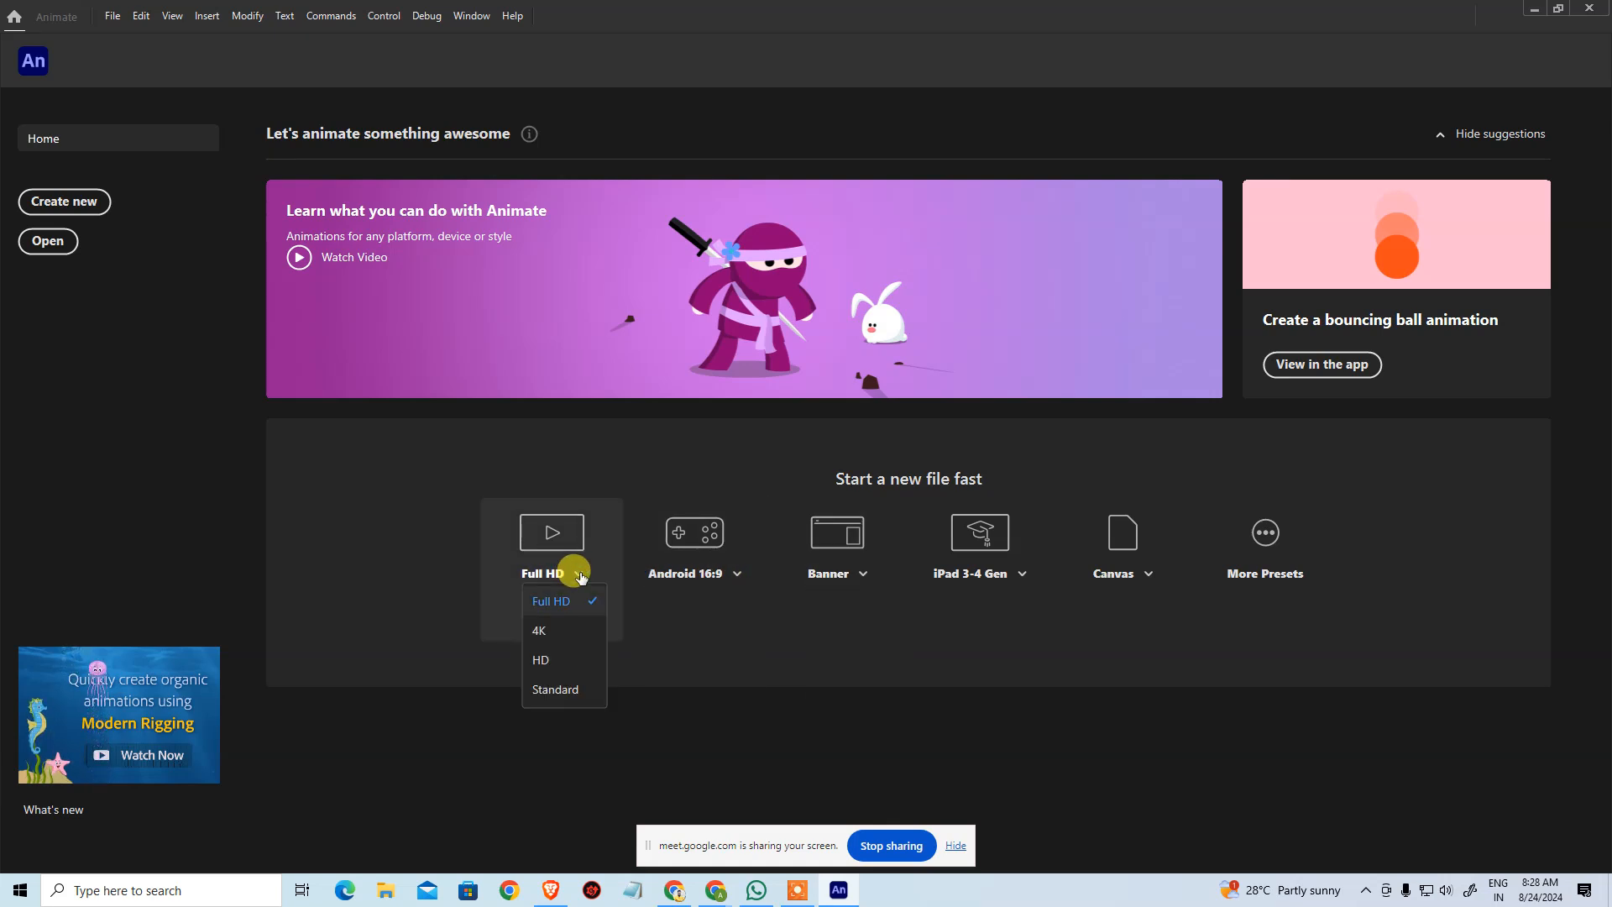
{"action": "left_click", "coordinate": [733, 688]}
{"action": "left_click", "coordinate": [63, 250]}
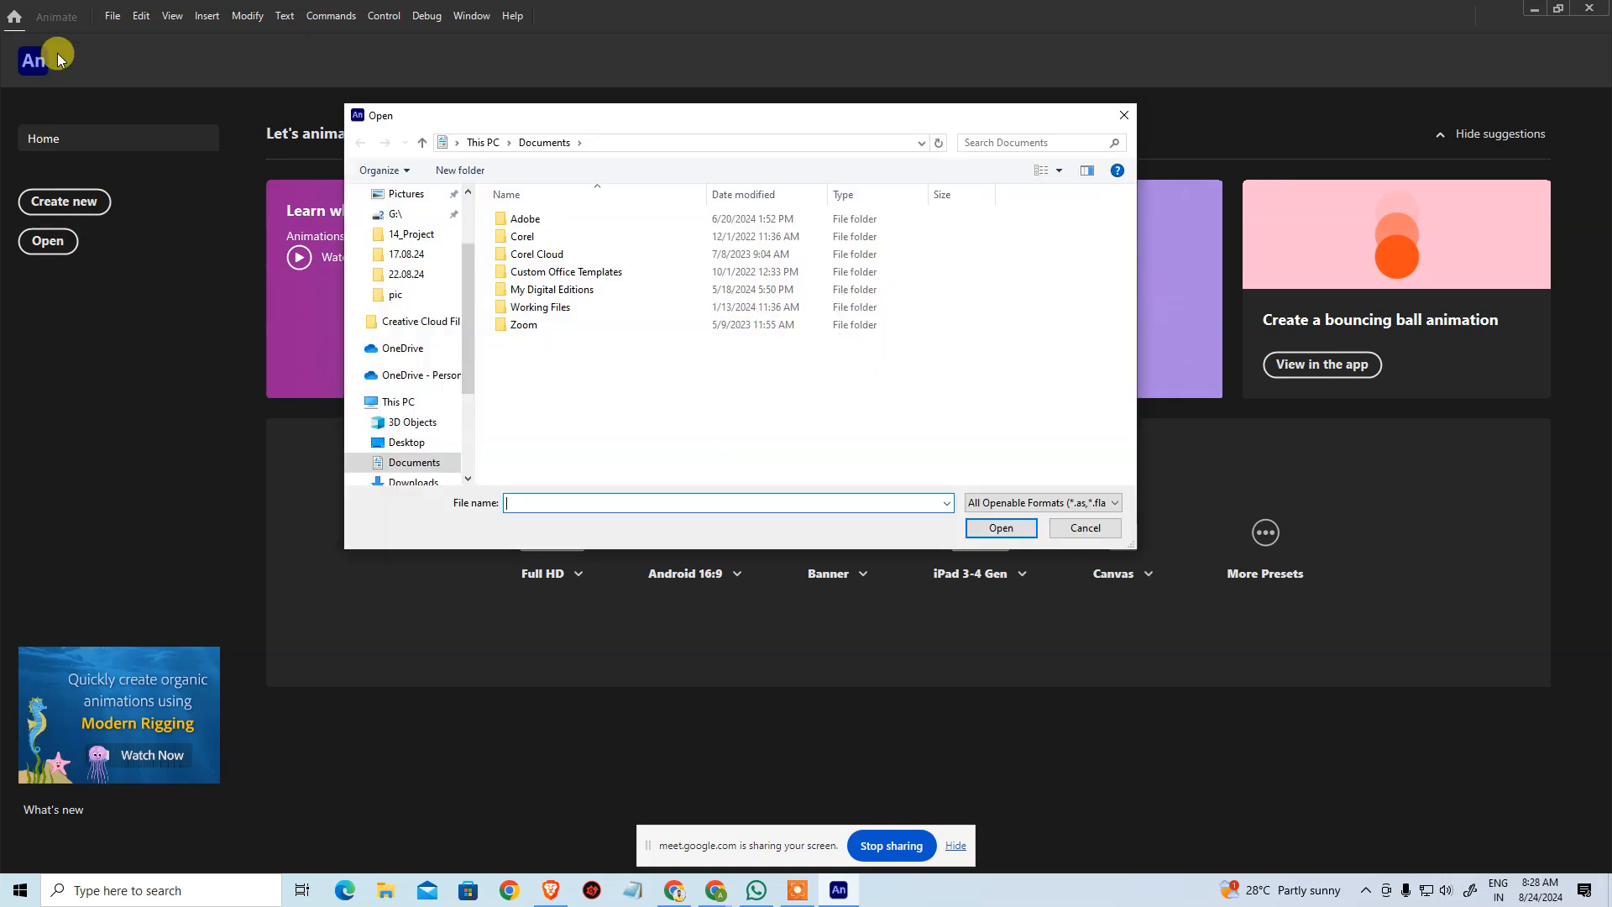
{"action": "key", "text": "Escape"}
Step: Look through the Sample Files category of the New from Template dialog and close the dialog
{"action": "left_click", "coordinate": [109, 16]}
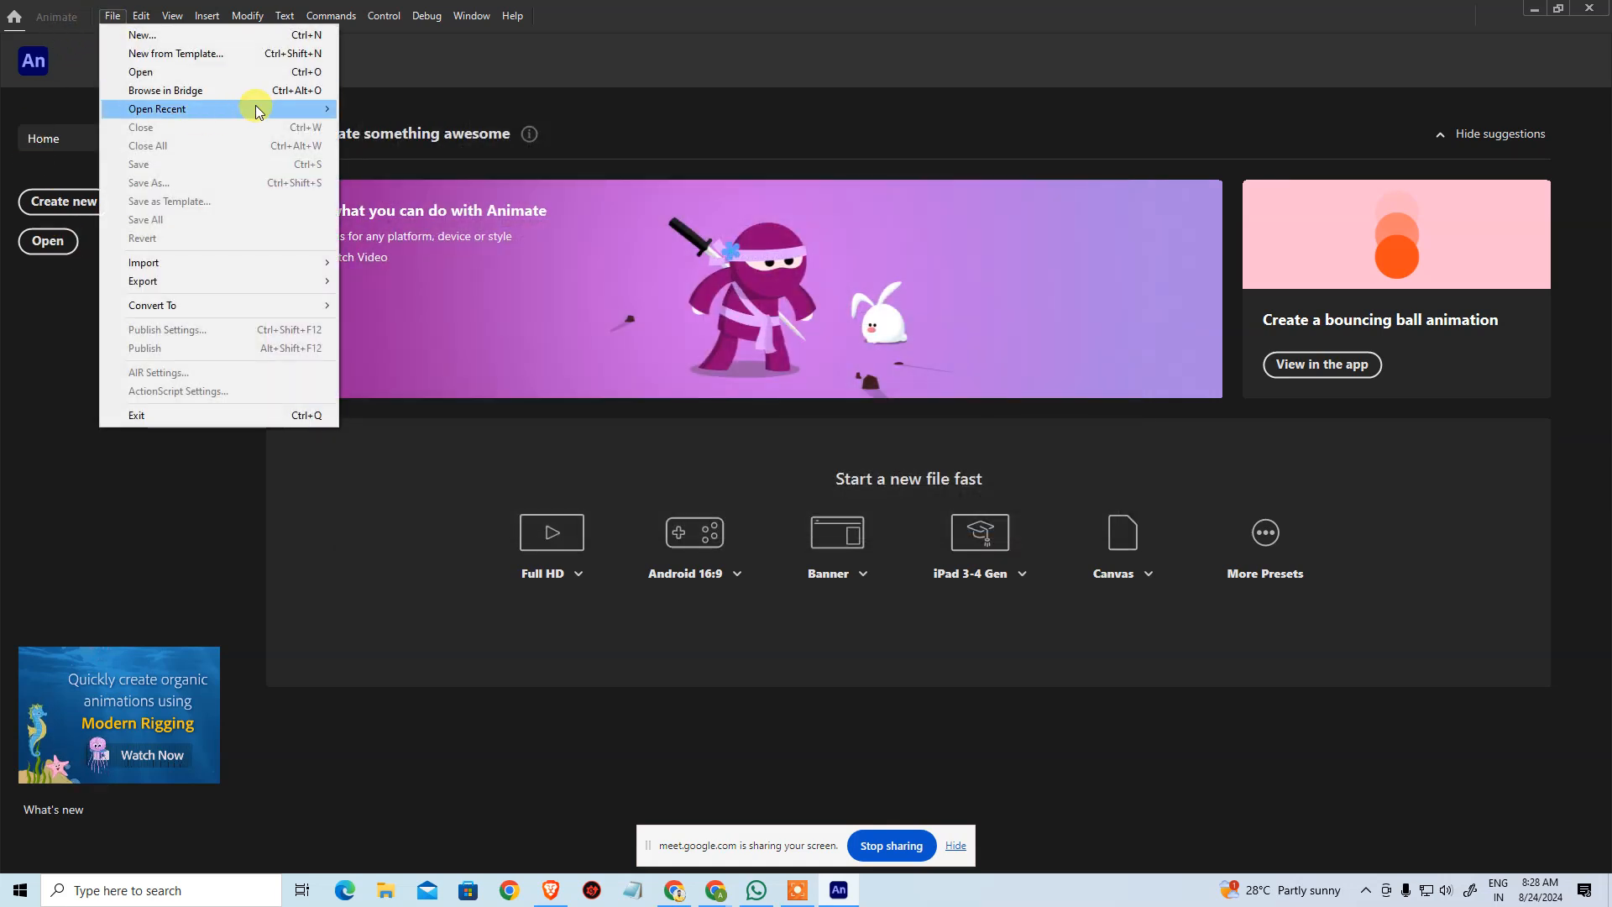
{"action": "left_click", "coordinate": [285, 63]}
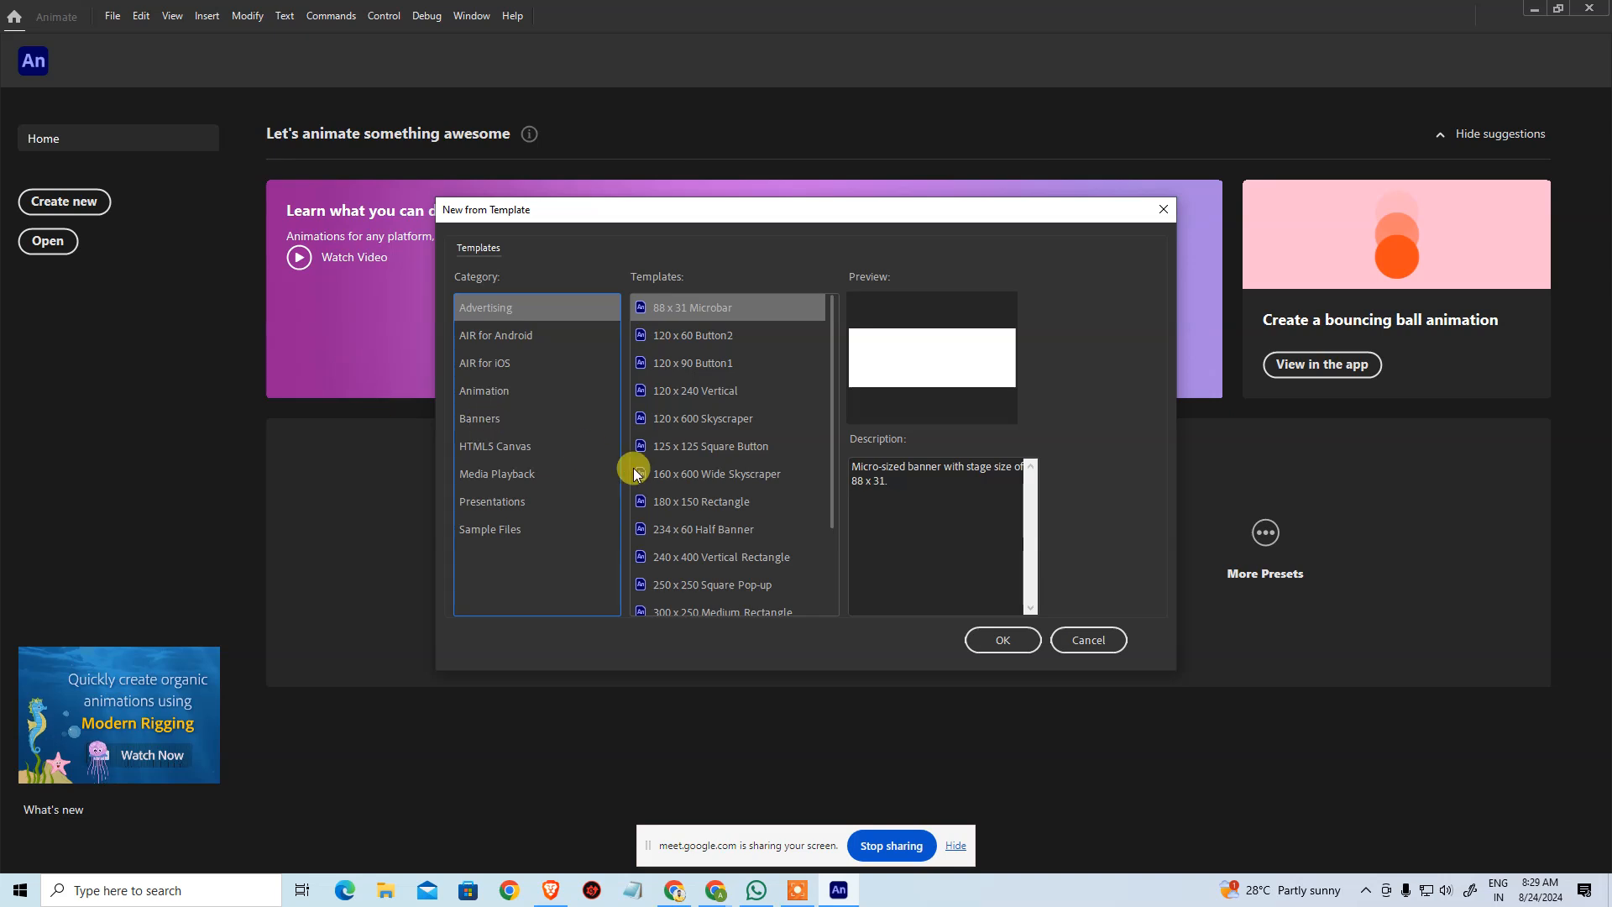
{"action": "left_click", "coordinate": [484, 529]}
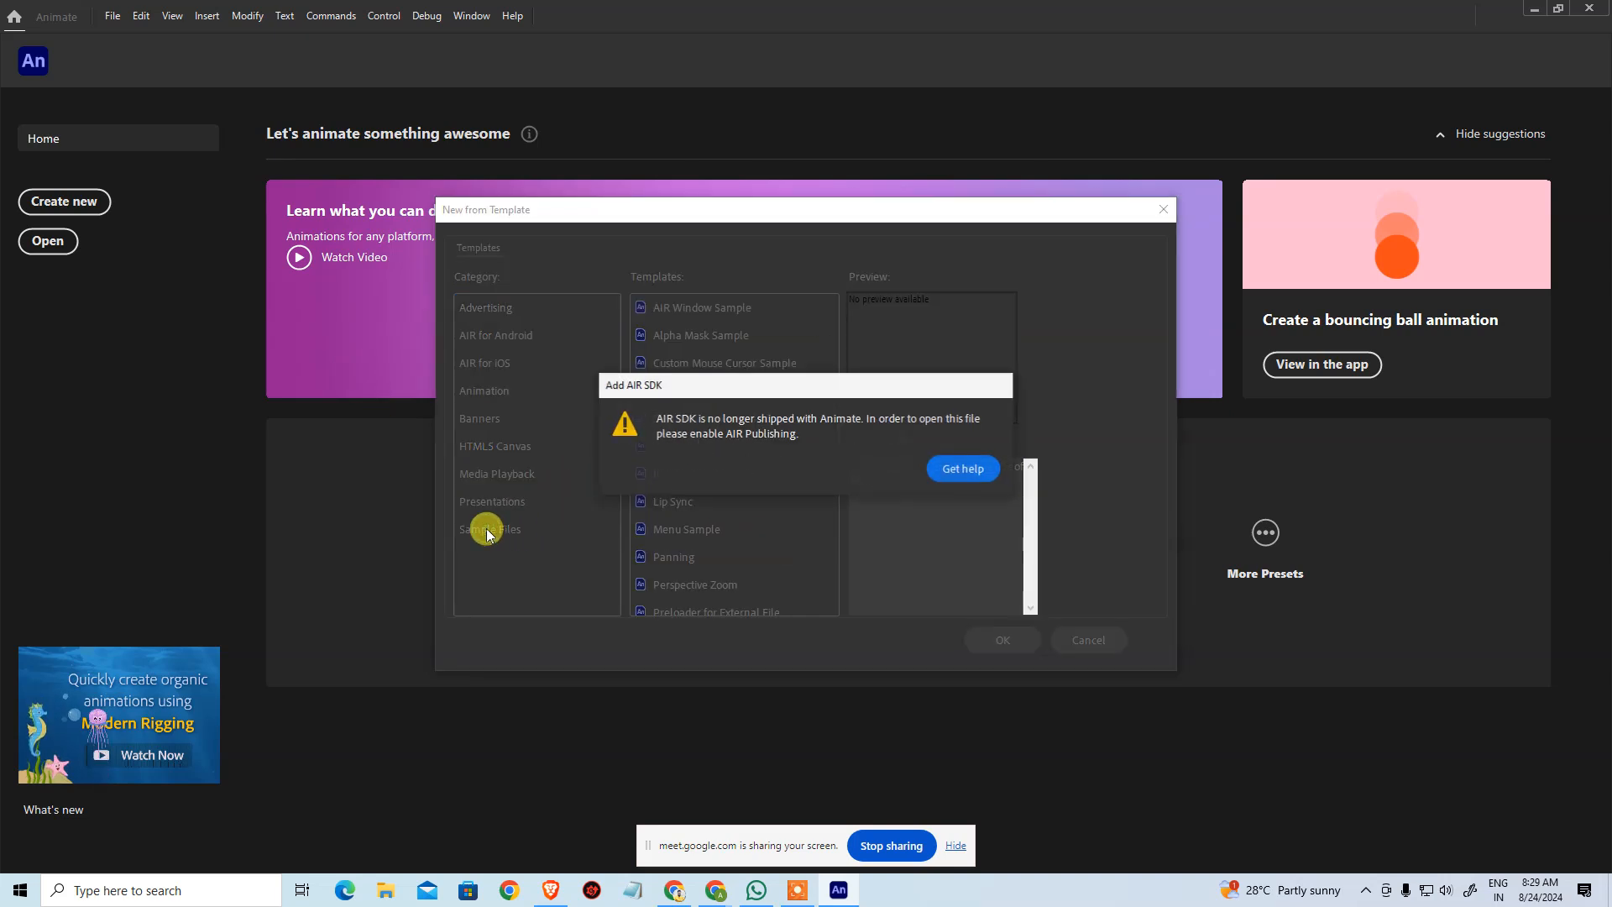
{"action": "left_click", "coordinate": [965, 471]}
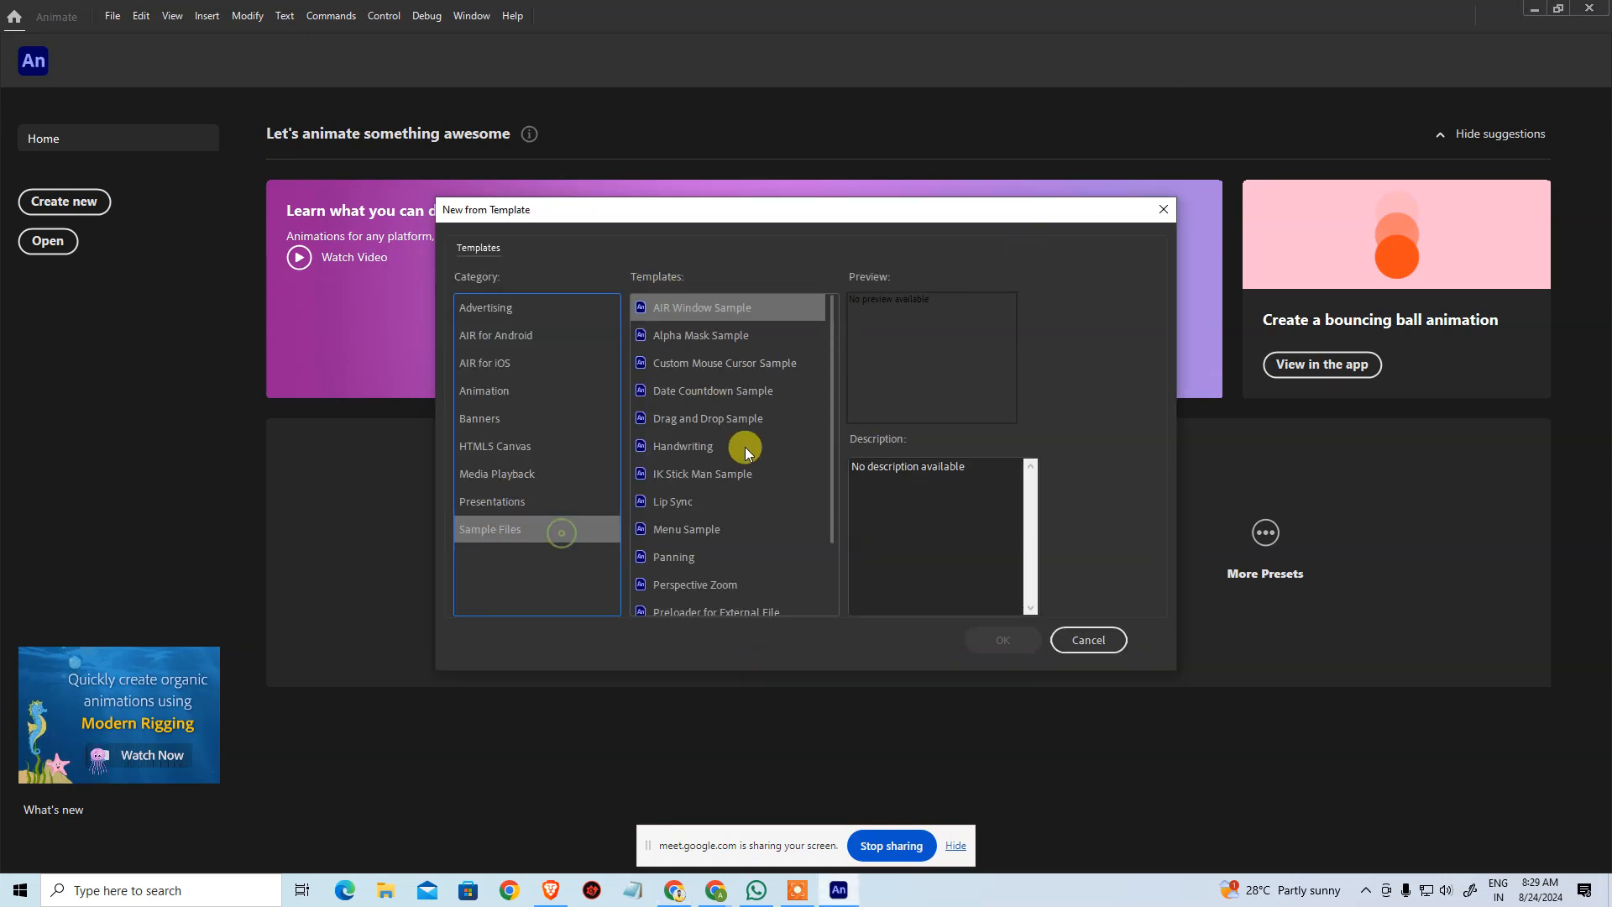
{"action": "scroll", "coordinate": [741, 442], "scroll_direction": "down", "scroll_amount": 2}
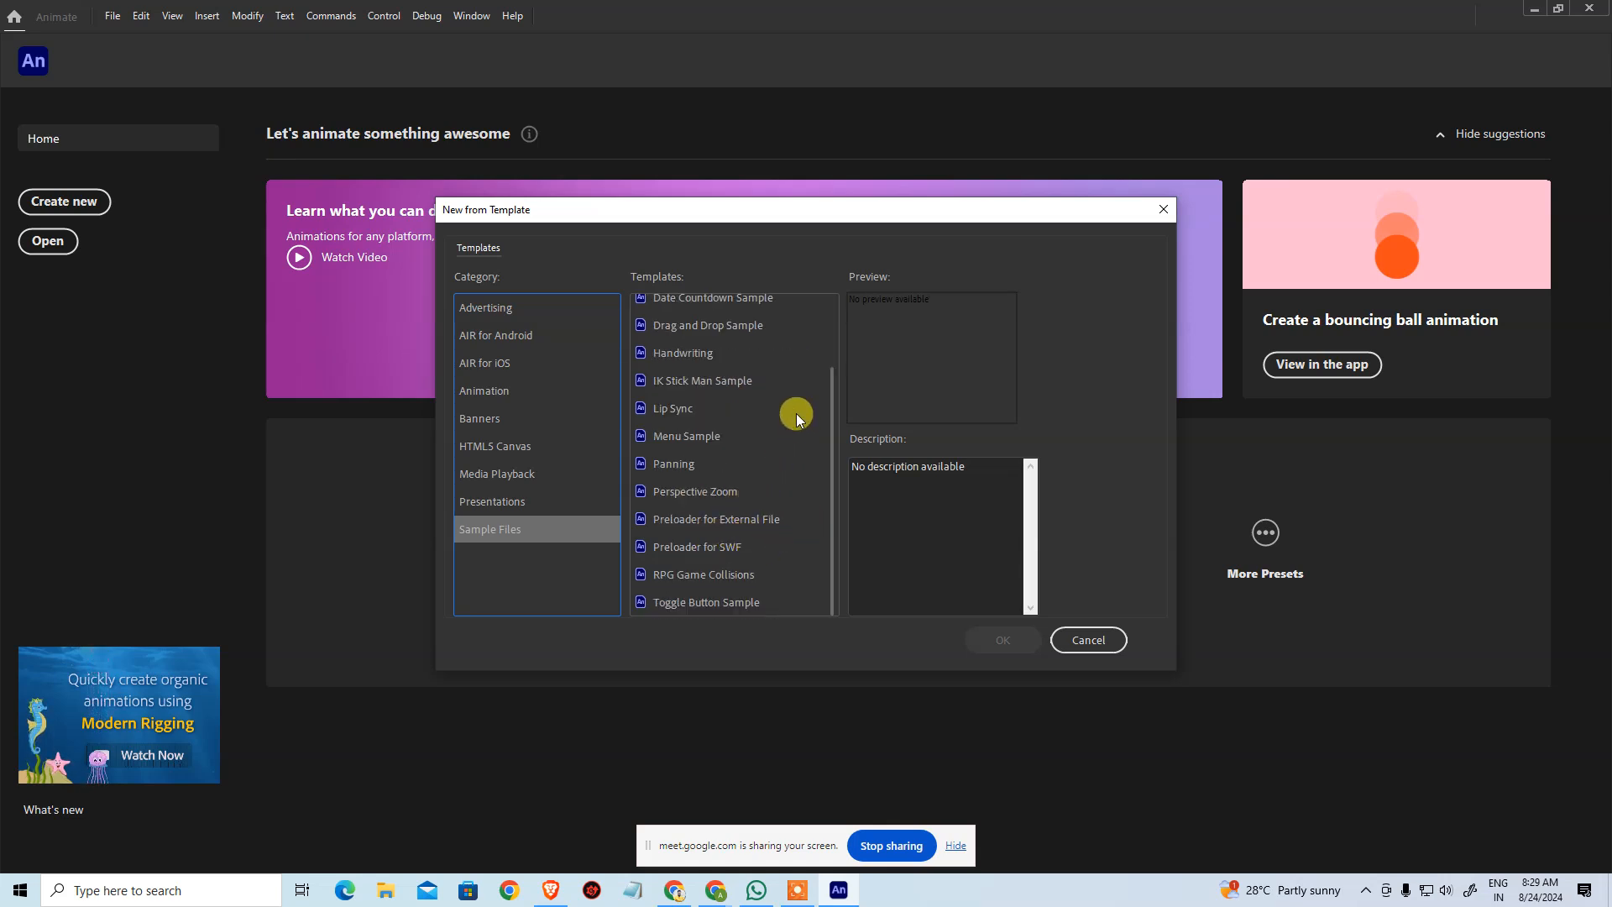
{"action": "scroll", "coordinate": [796, 413], "scroll_direction": "up", "scroll_amount": 3}
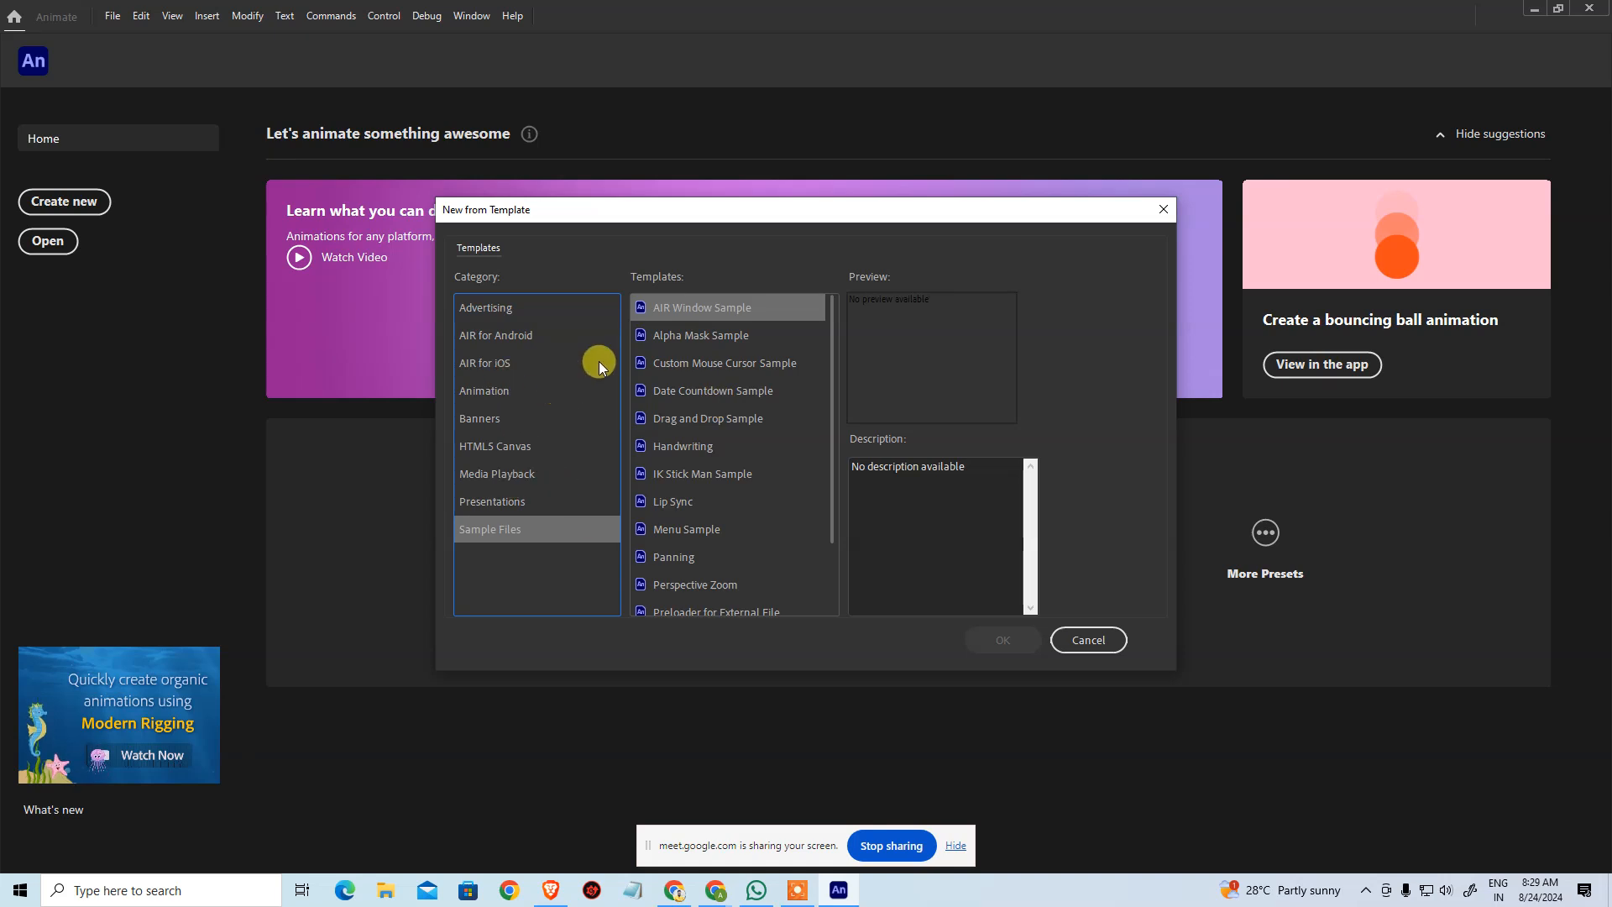
{"action": "left_click", "coordinate": [1163, 209]}
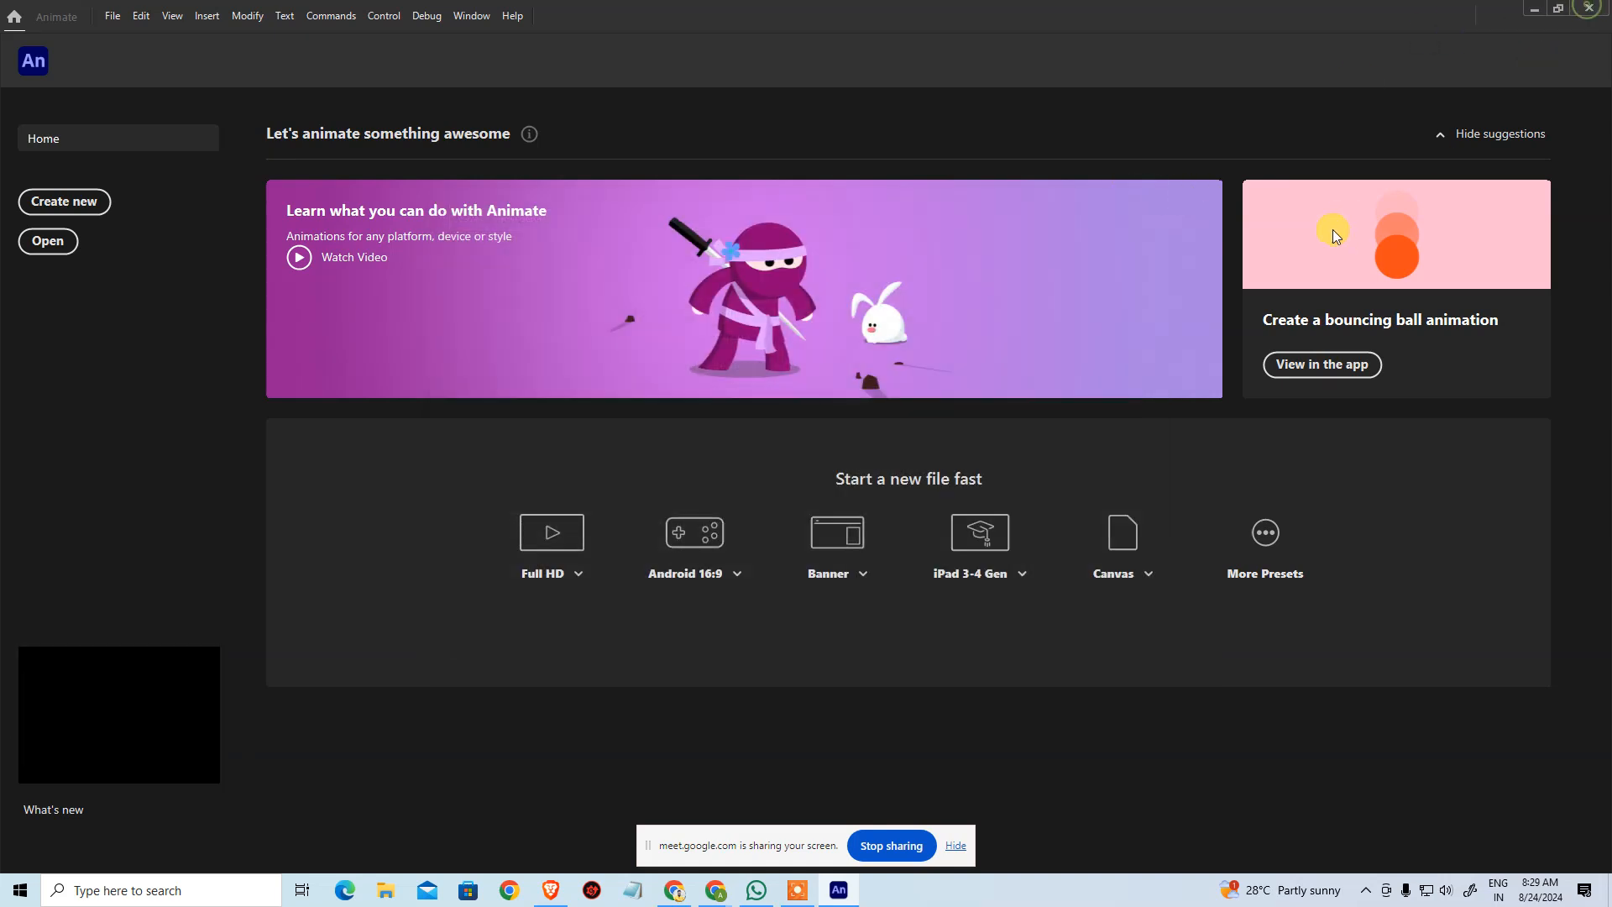
Step: Close Animate 2020 and launch Adobe Animate 2019
{"action": "key", "text": "super"}
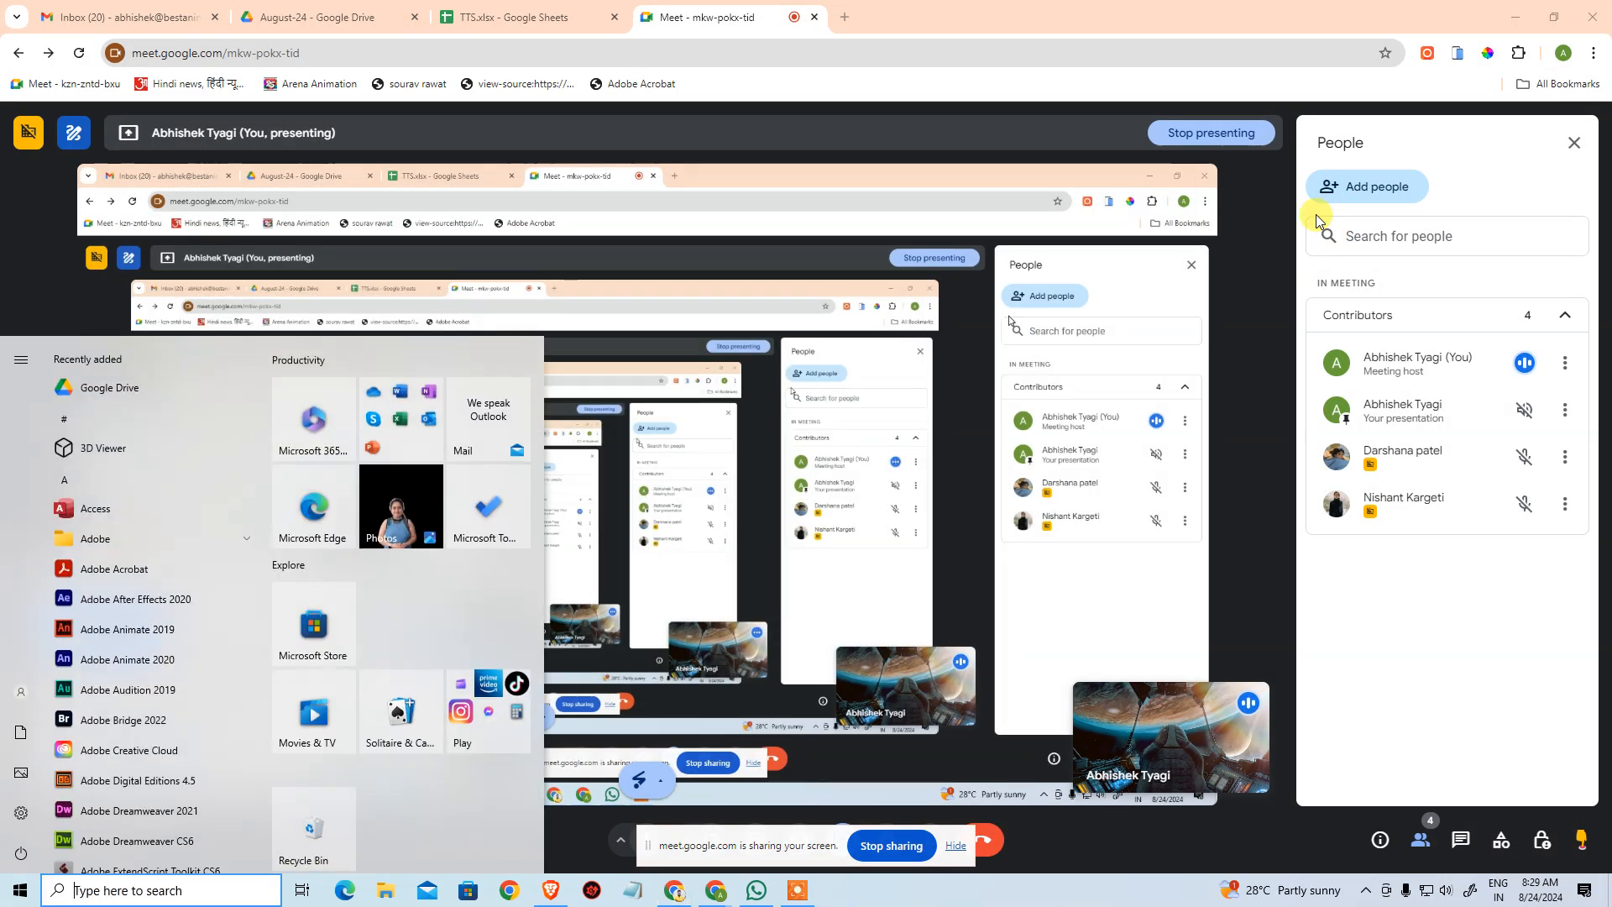
{"action": "type", "text": "ani"}
{"action": "left_click", "coordinate": [1316, 214]}
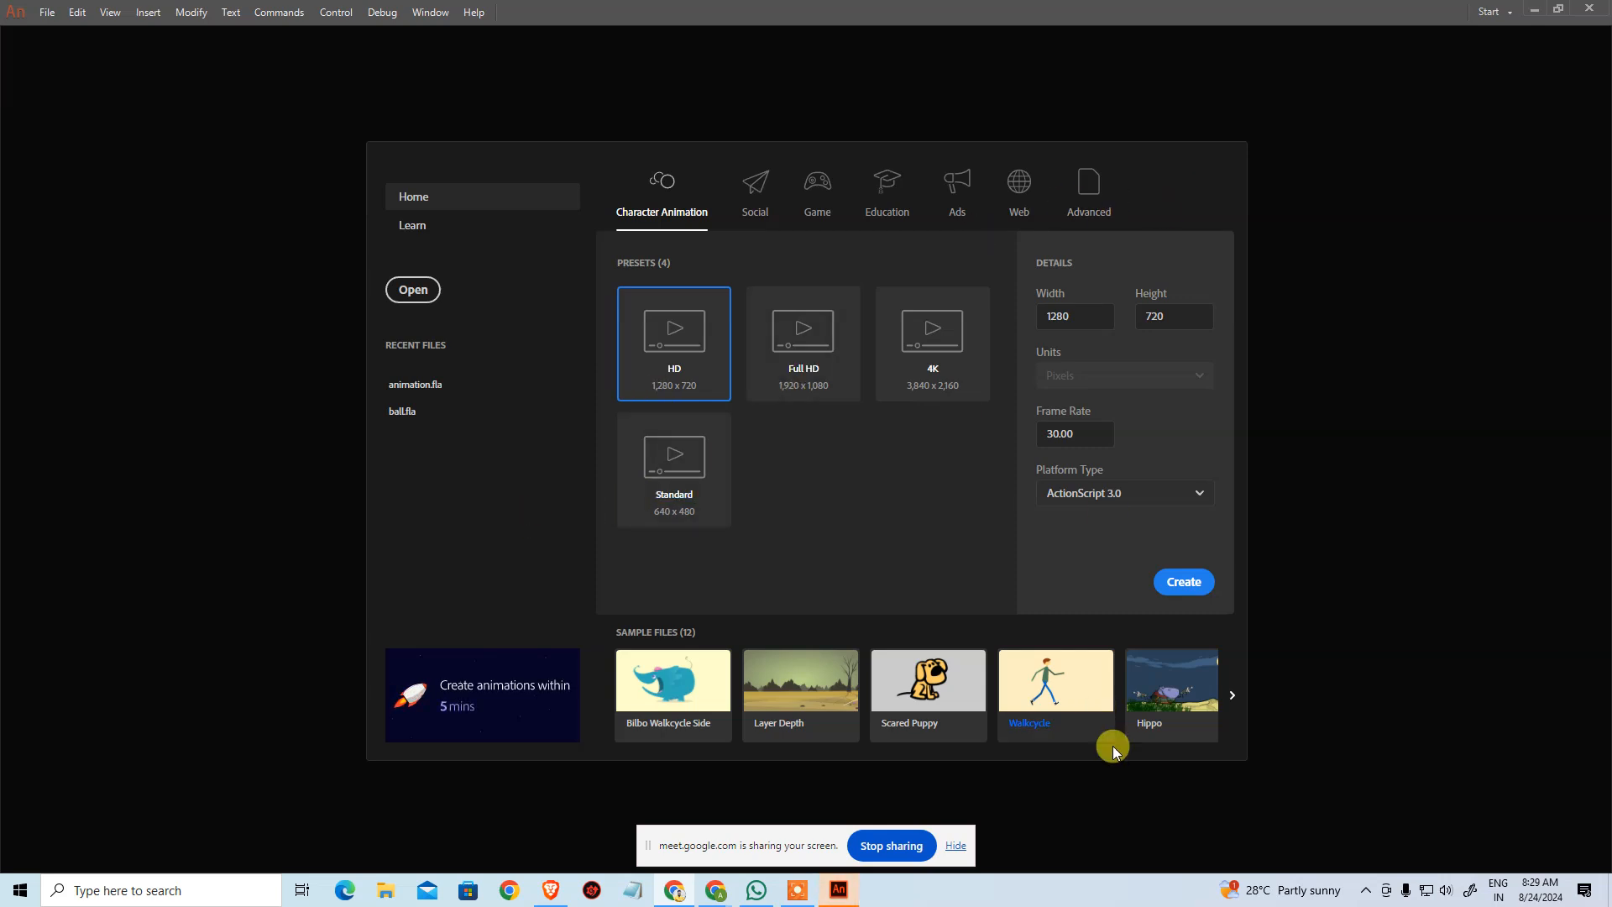
Step: Create a new document from the IK Stick Man Sample template in the Sample Files category
{"action": "left_click", "coordinate": [48, 12]}
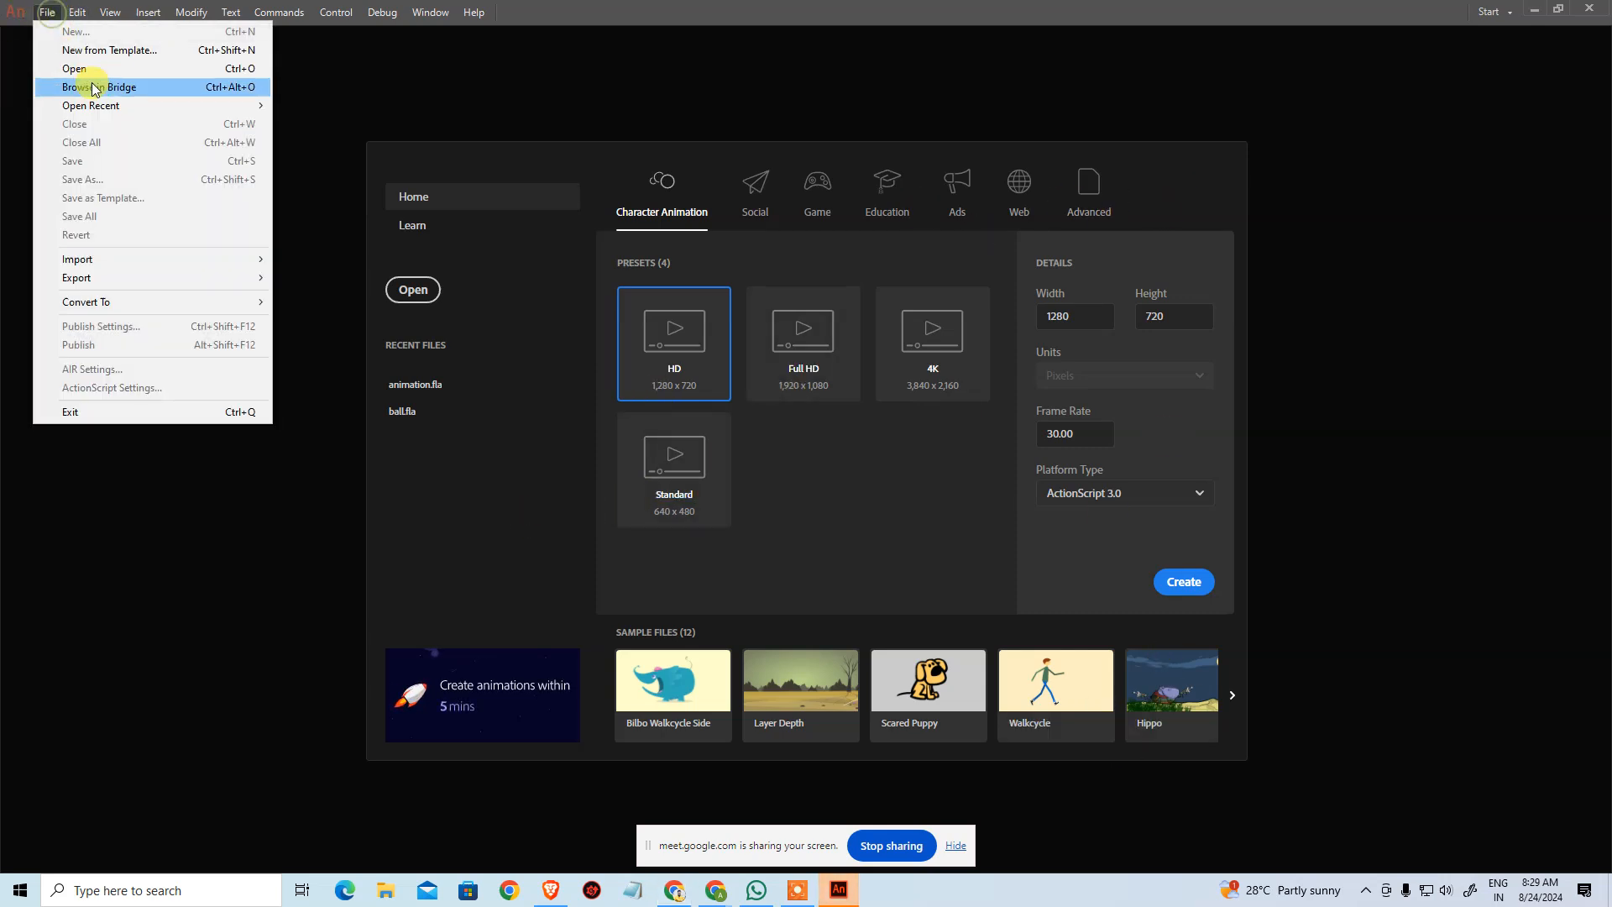
{"action": "left_click", "coordinate": [151, 52]}
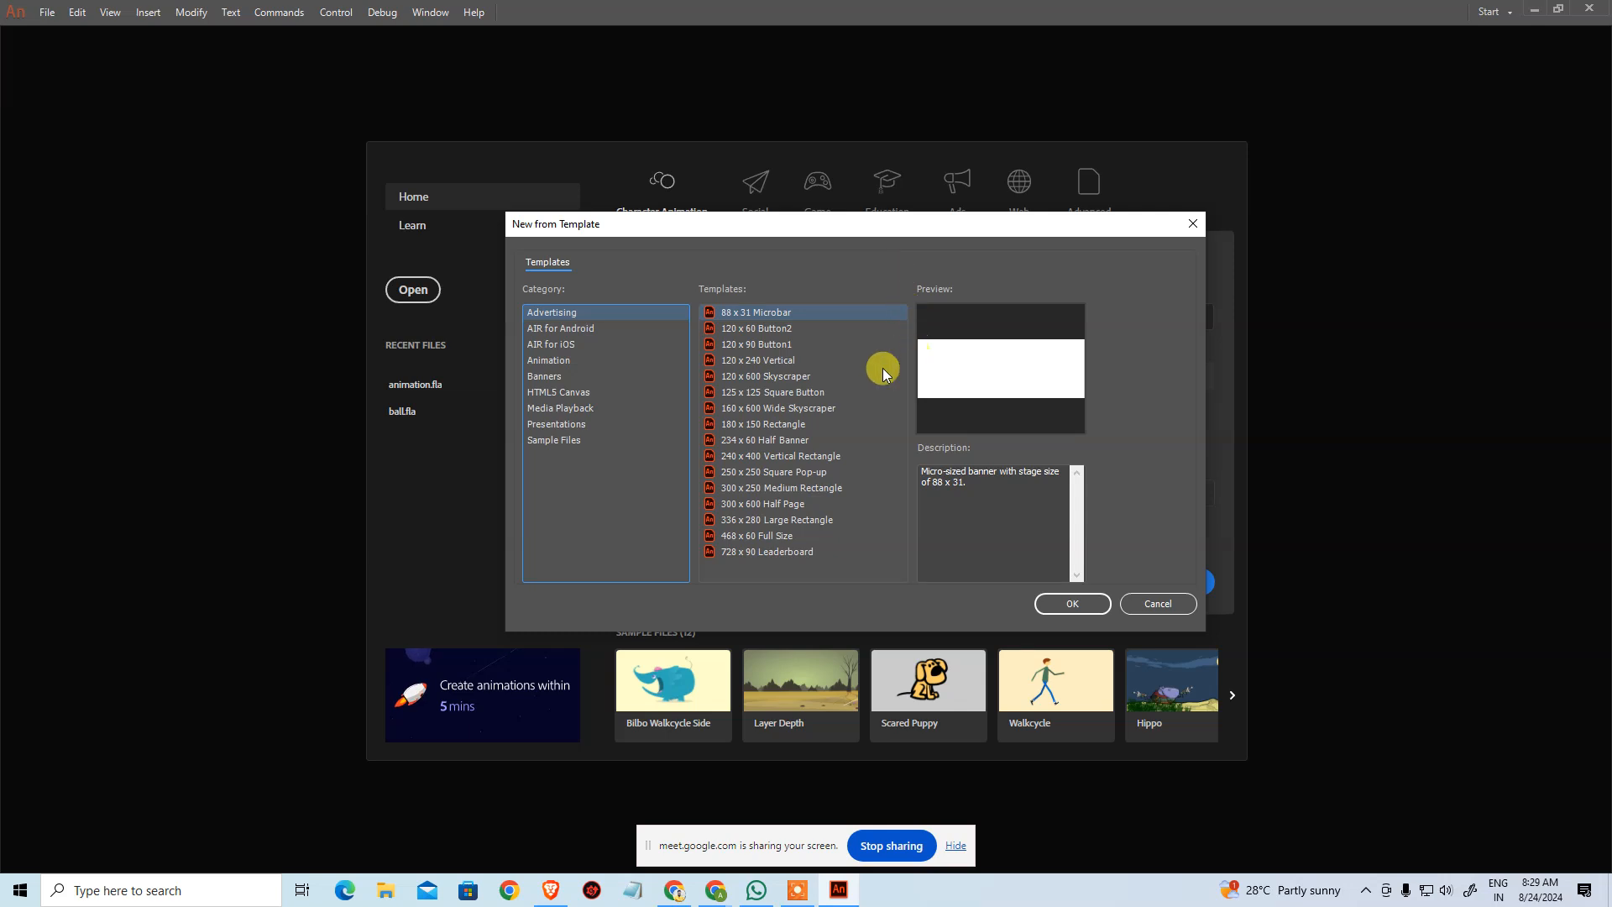
{"action": "left_click", "coordinate": [554, 440]}
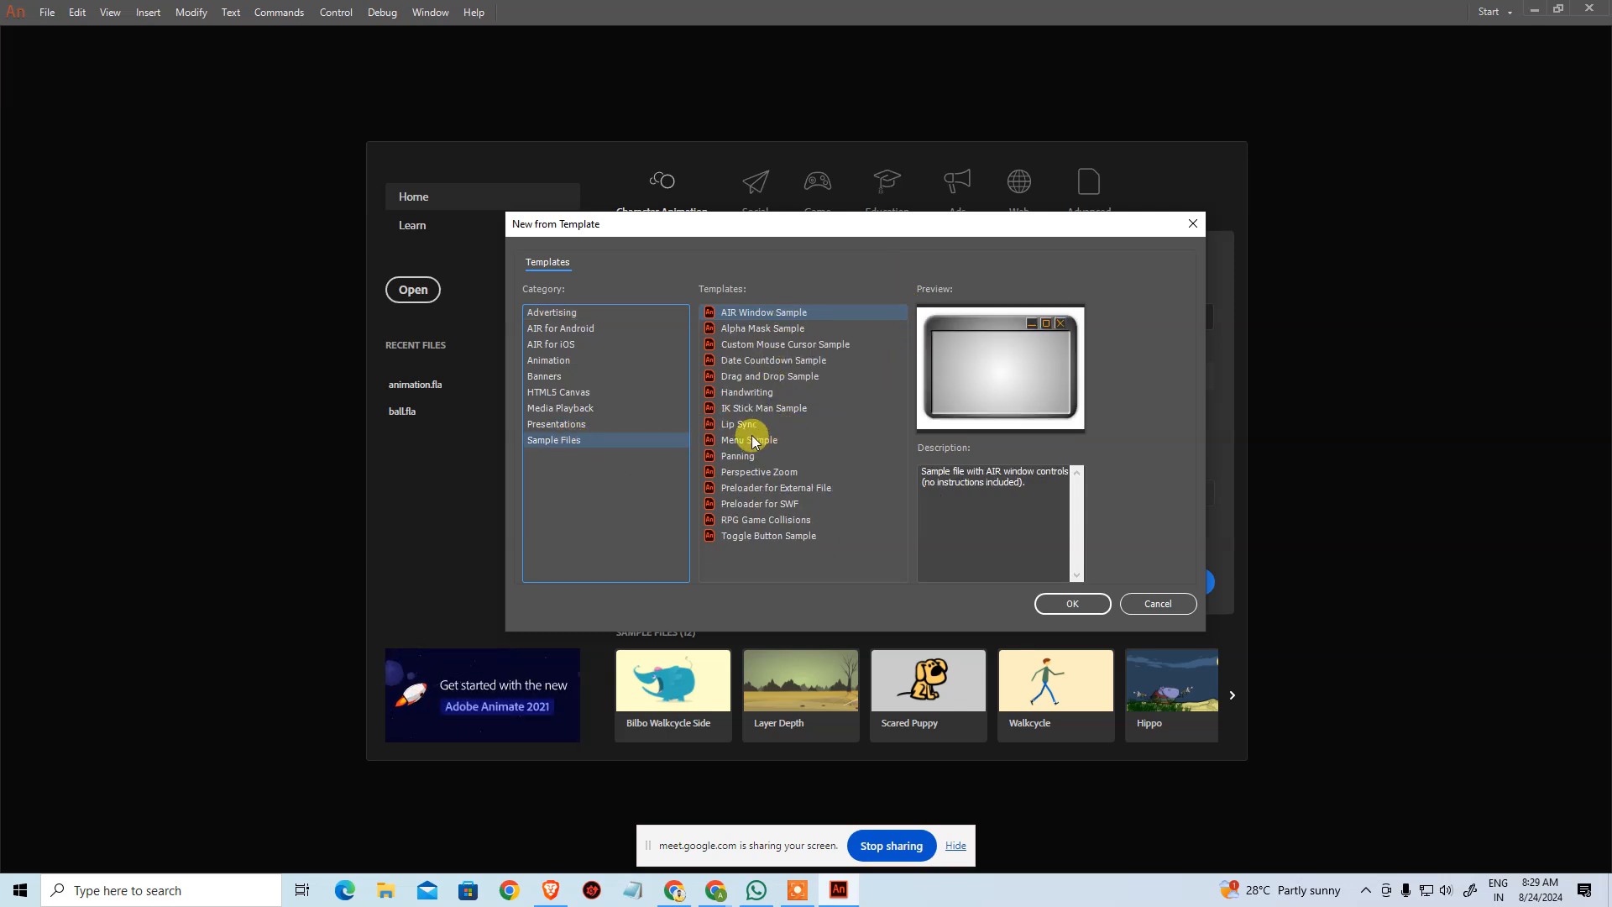
{"action": "left_click", "coordinate": [772, 407]}
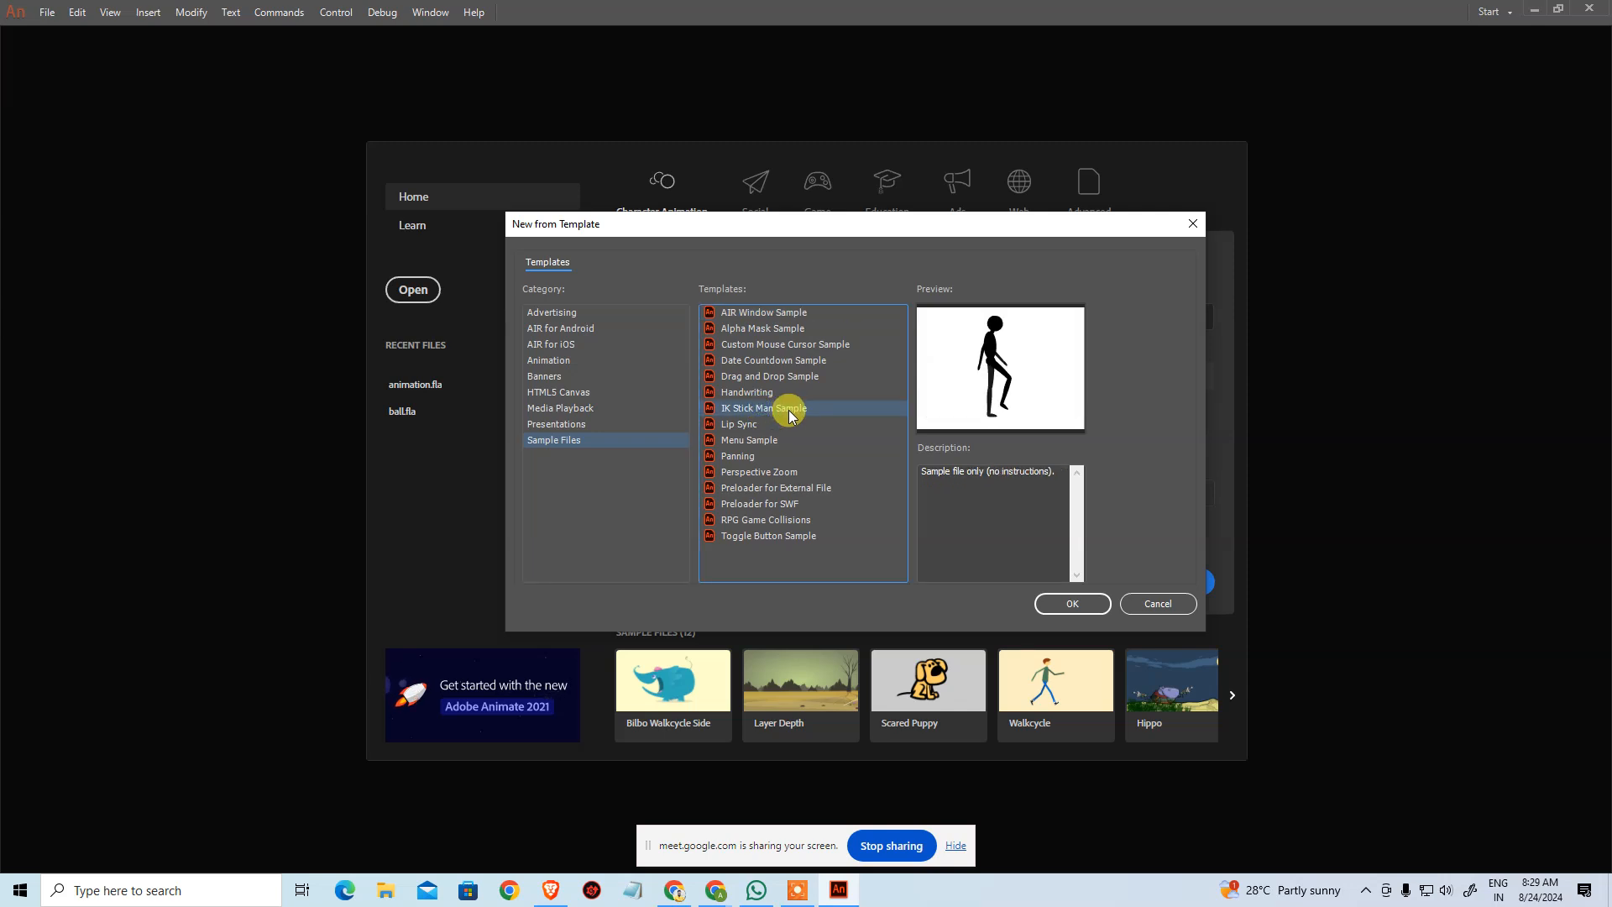
{"action": "left_click", "coordinate": [1070, 602]}
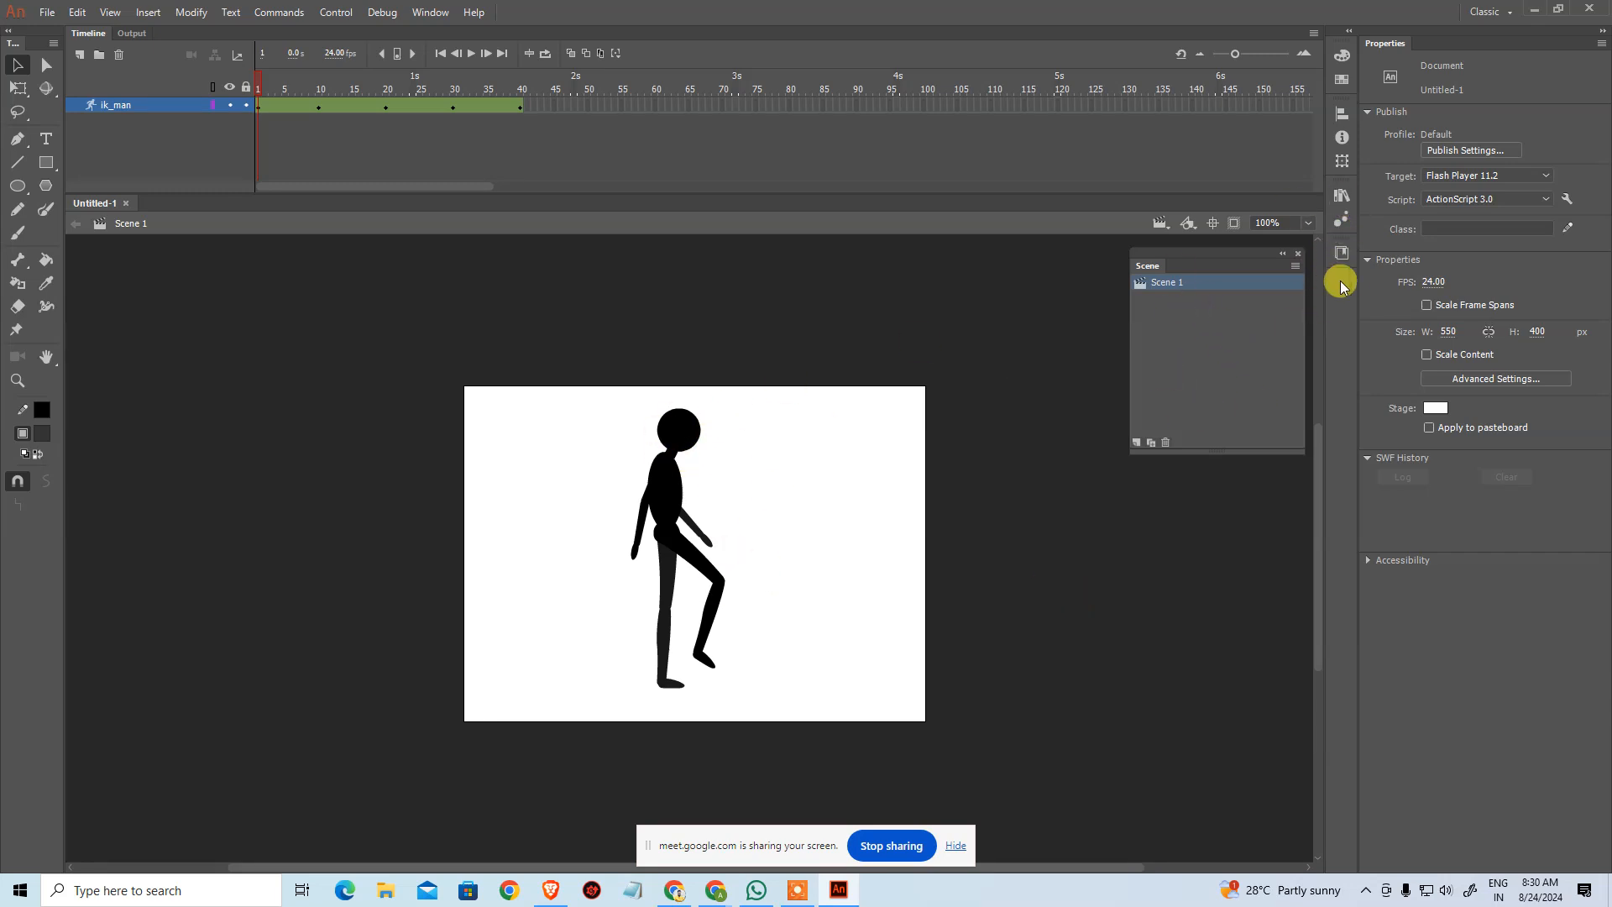
Step: Preview each stick man symbol in the library from arm_lower to torso, and collapse the library
{"action": "left_click", "coordinate": [1340, 196]}
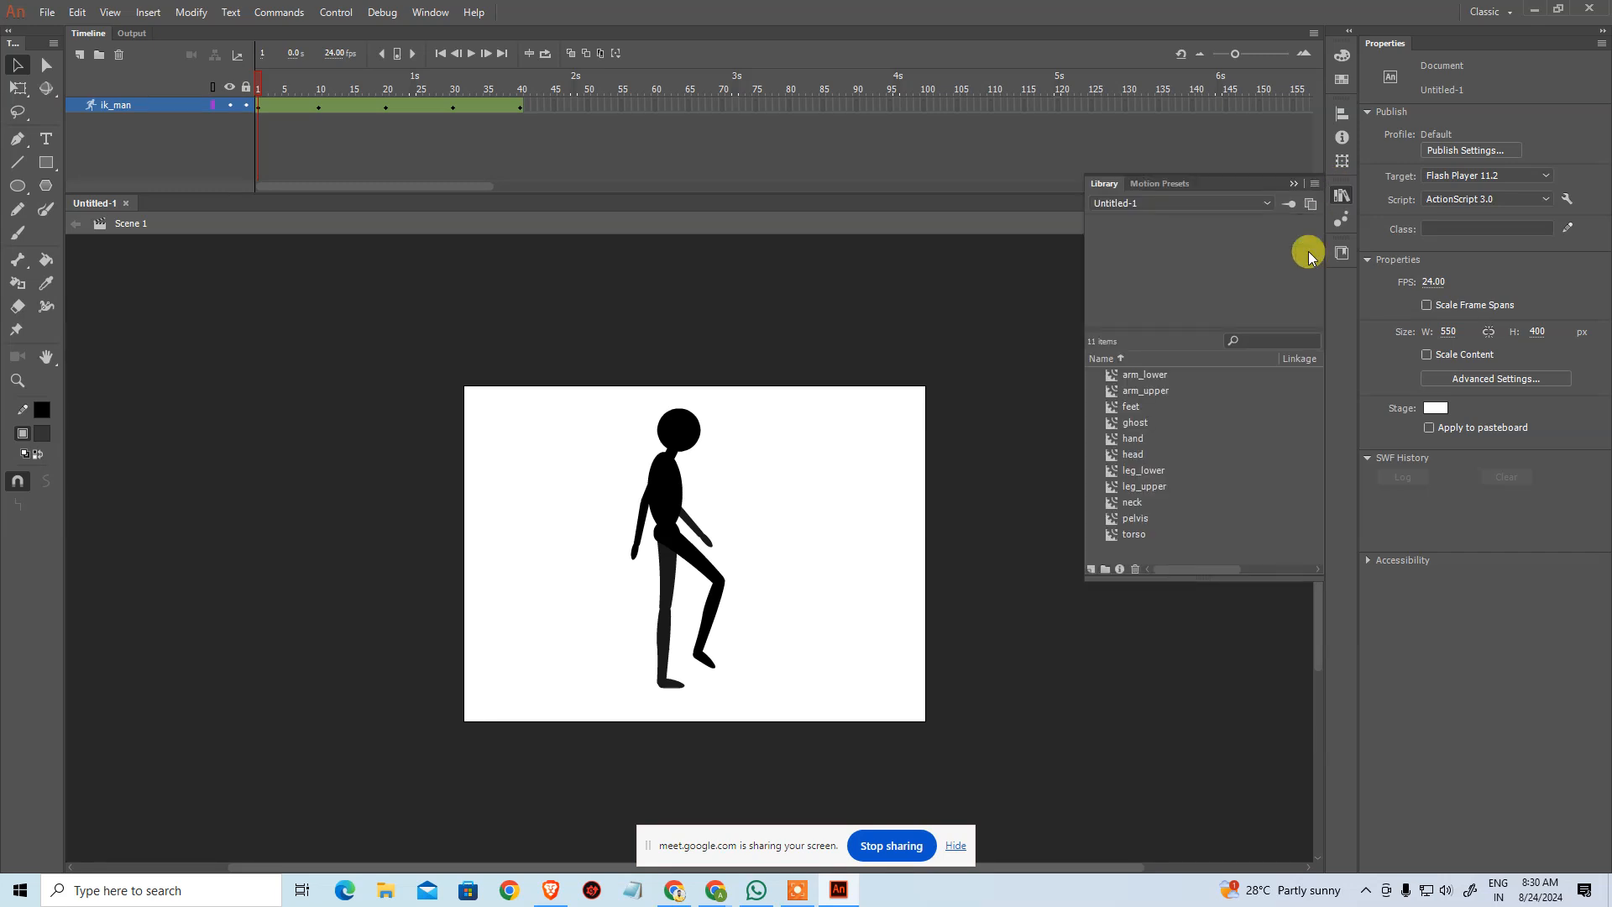
{"action": "left_click", "coordinate": [1150, 376]}
{"action": "left_click", "coordinate": [1150, 391]}
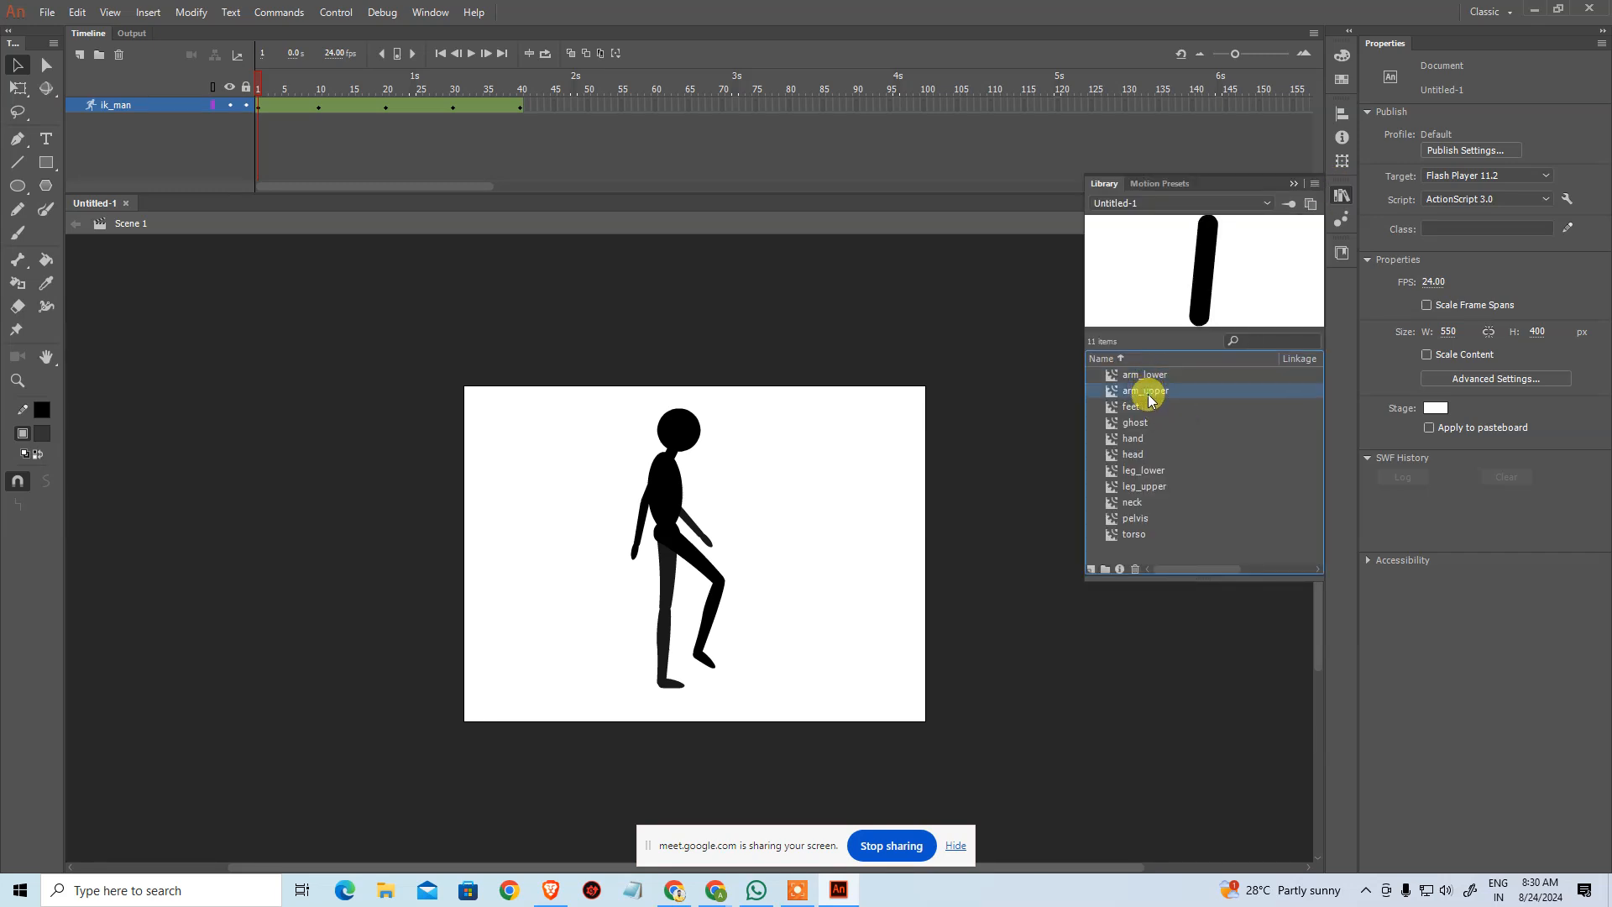
{"action": "left_click", "coordinate": [1150, 408]}
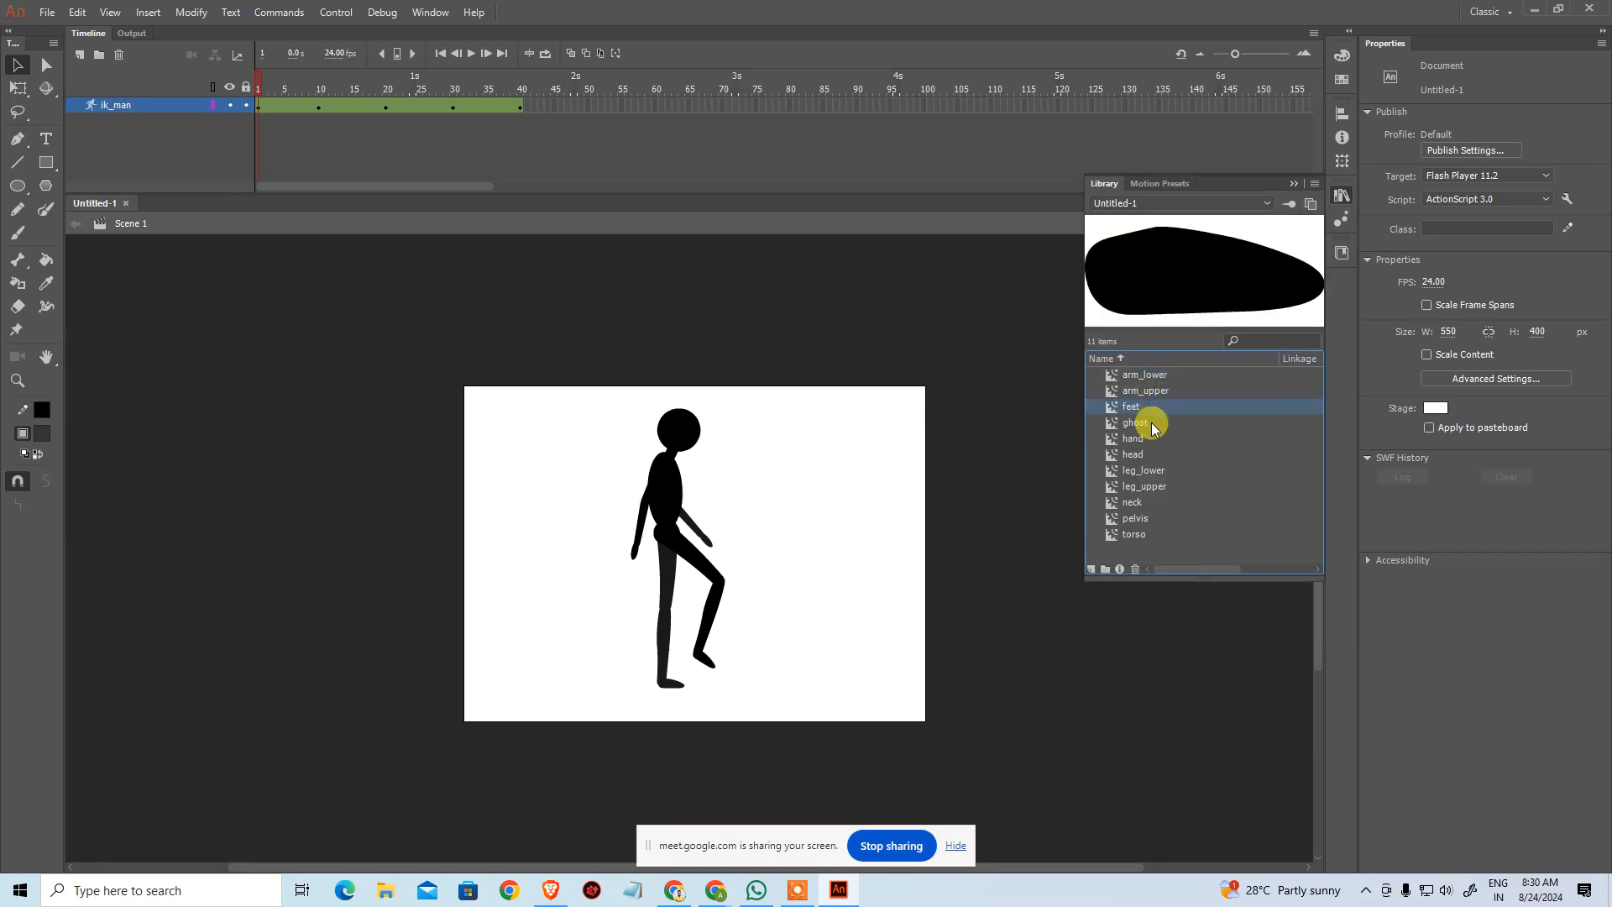
{"action": "left_click", "coordinate": [1150, 423]}
{"action": "left_click", "coordinate": [1151, 439]}
{"action": "left_click", "coordinate": [1152, 455]}
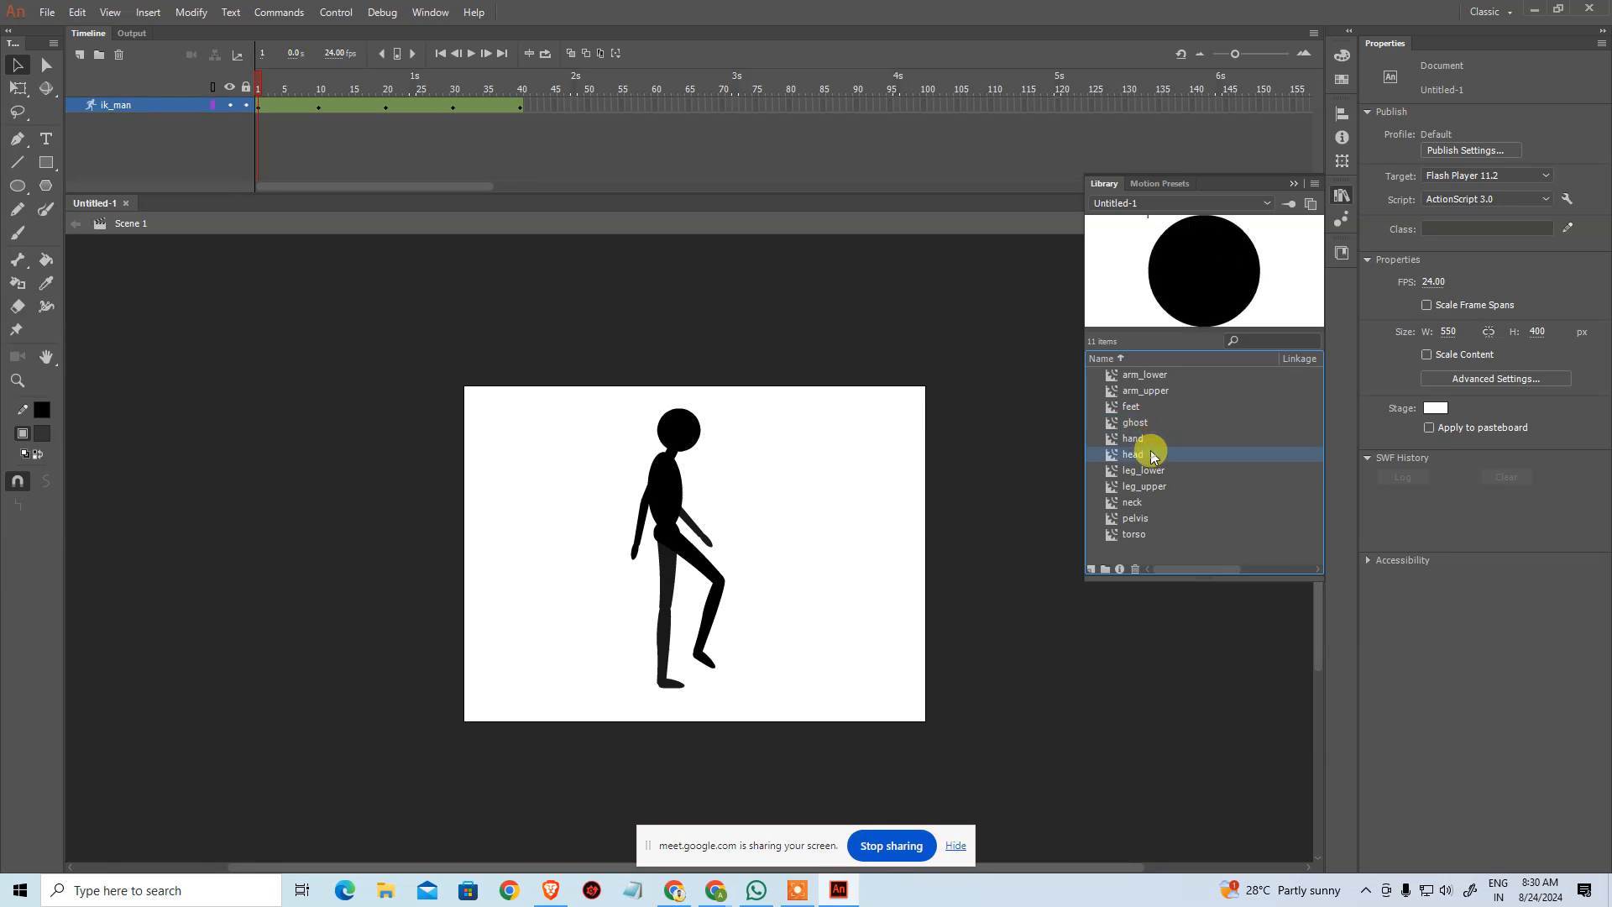
{"action": "left_click", "coordinate": [1157, 472]}
{"action": "left_click", "coordinate": [1157, 488]}
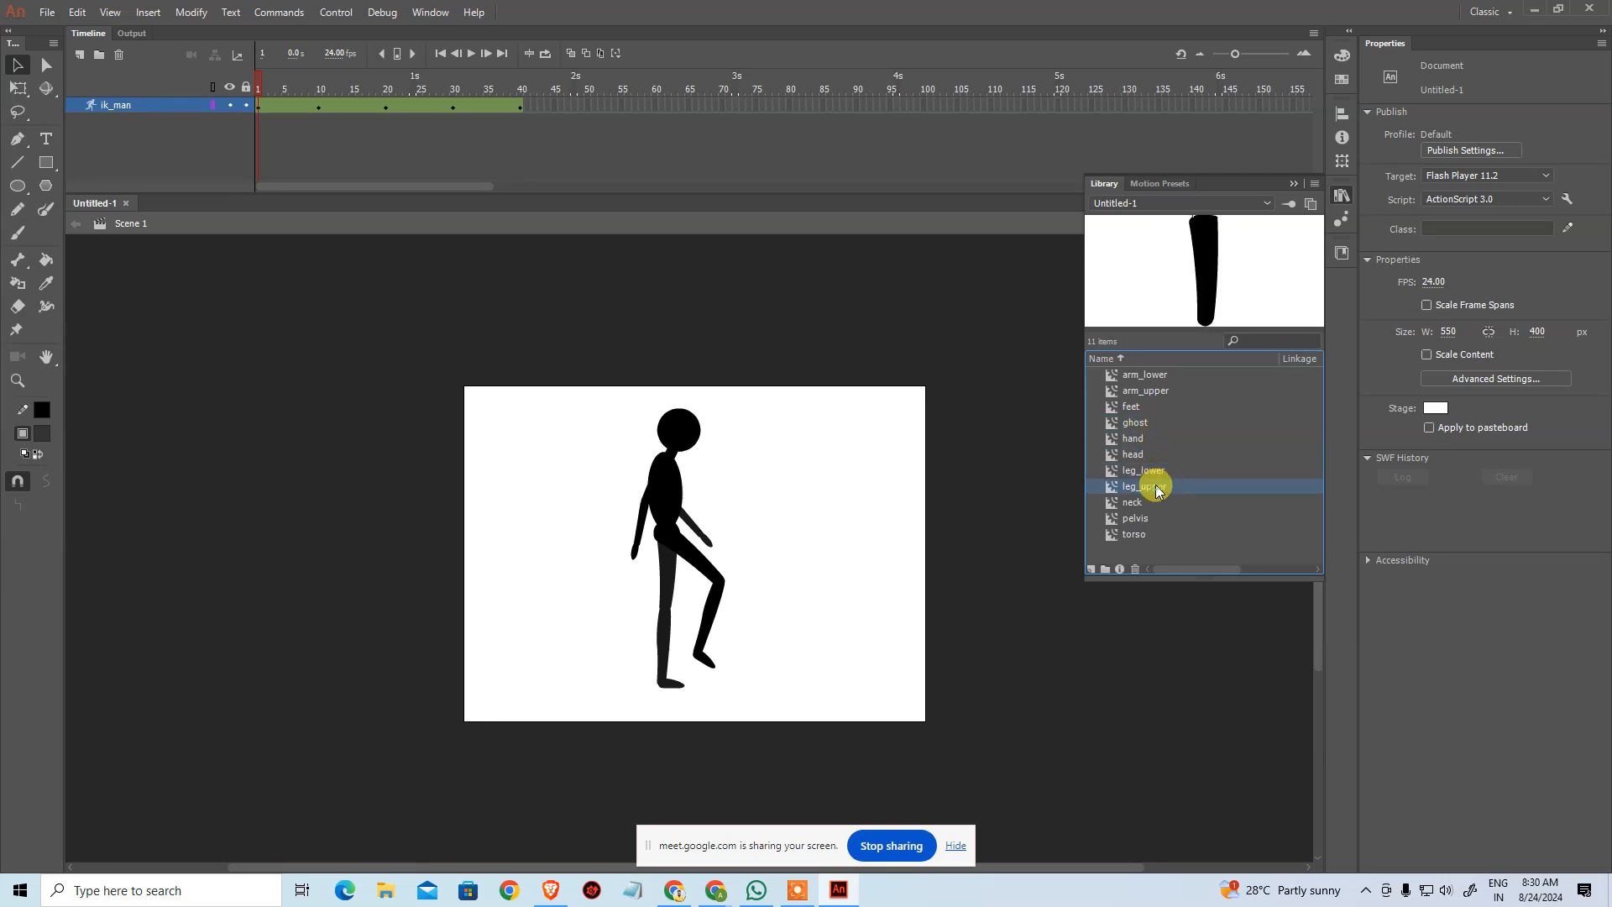
{"action": "left_click", "coordinate": [1153, 505]}
{"action": "left_click", "coordinate": [1154, 520]}
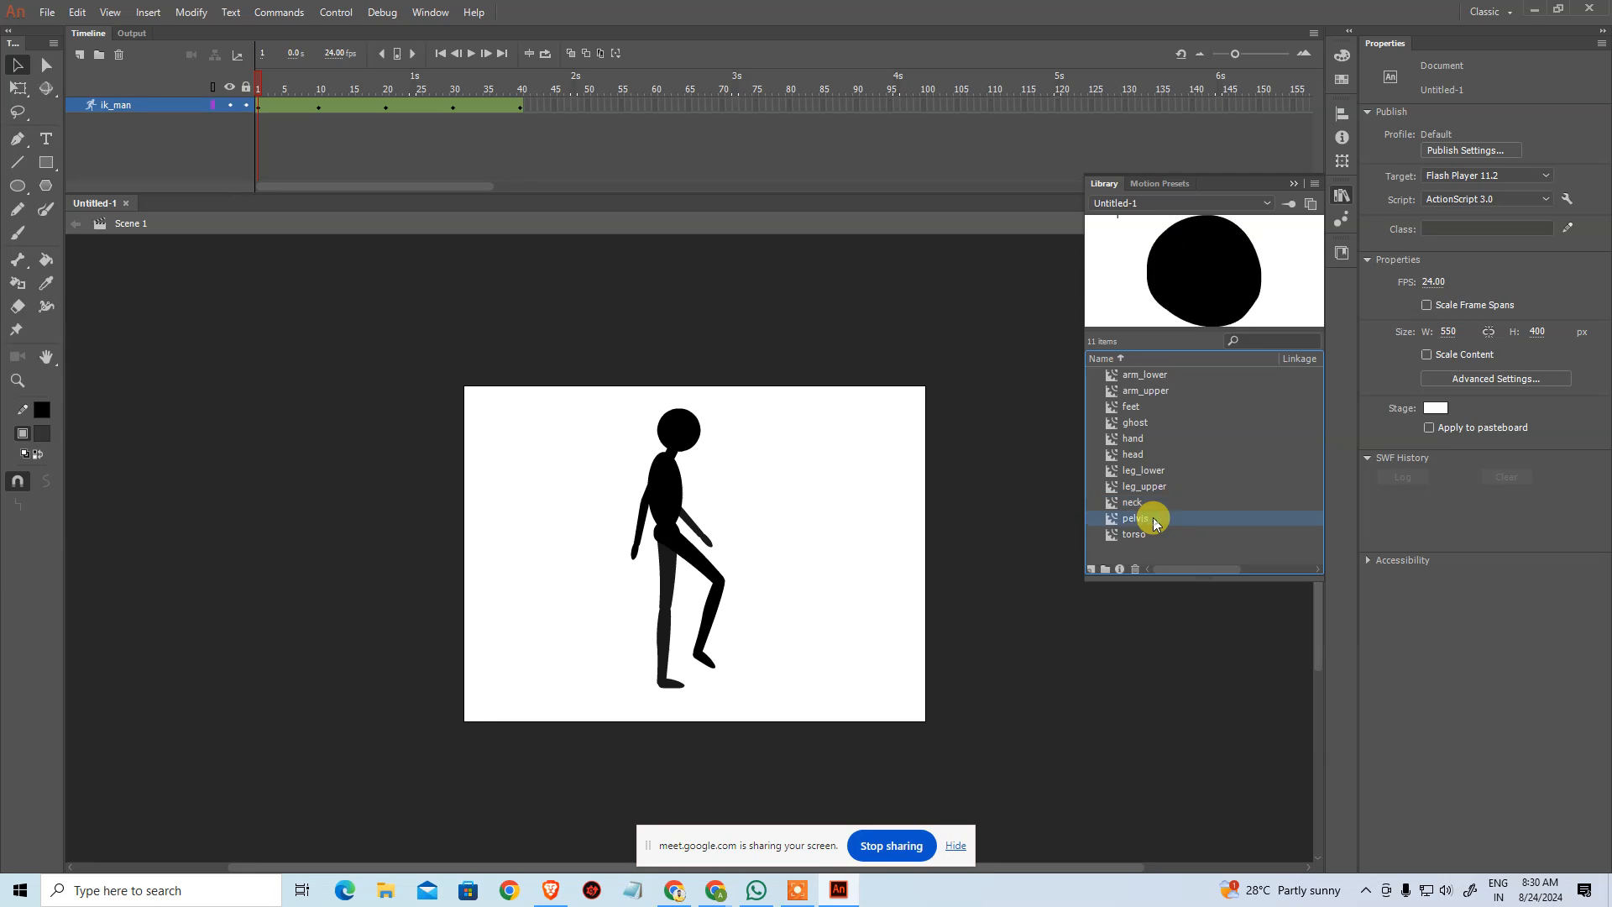
{"action": "left_click", "coordinate": [1154, 537]}
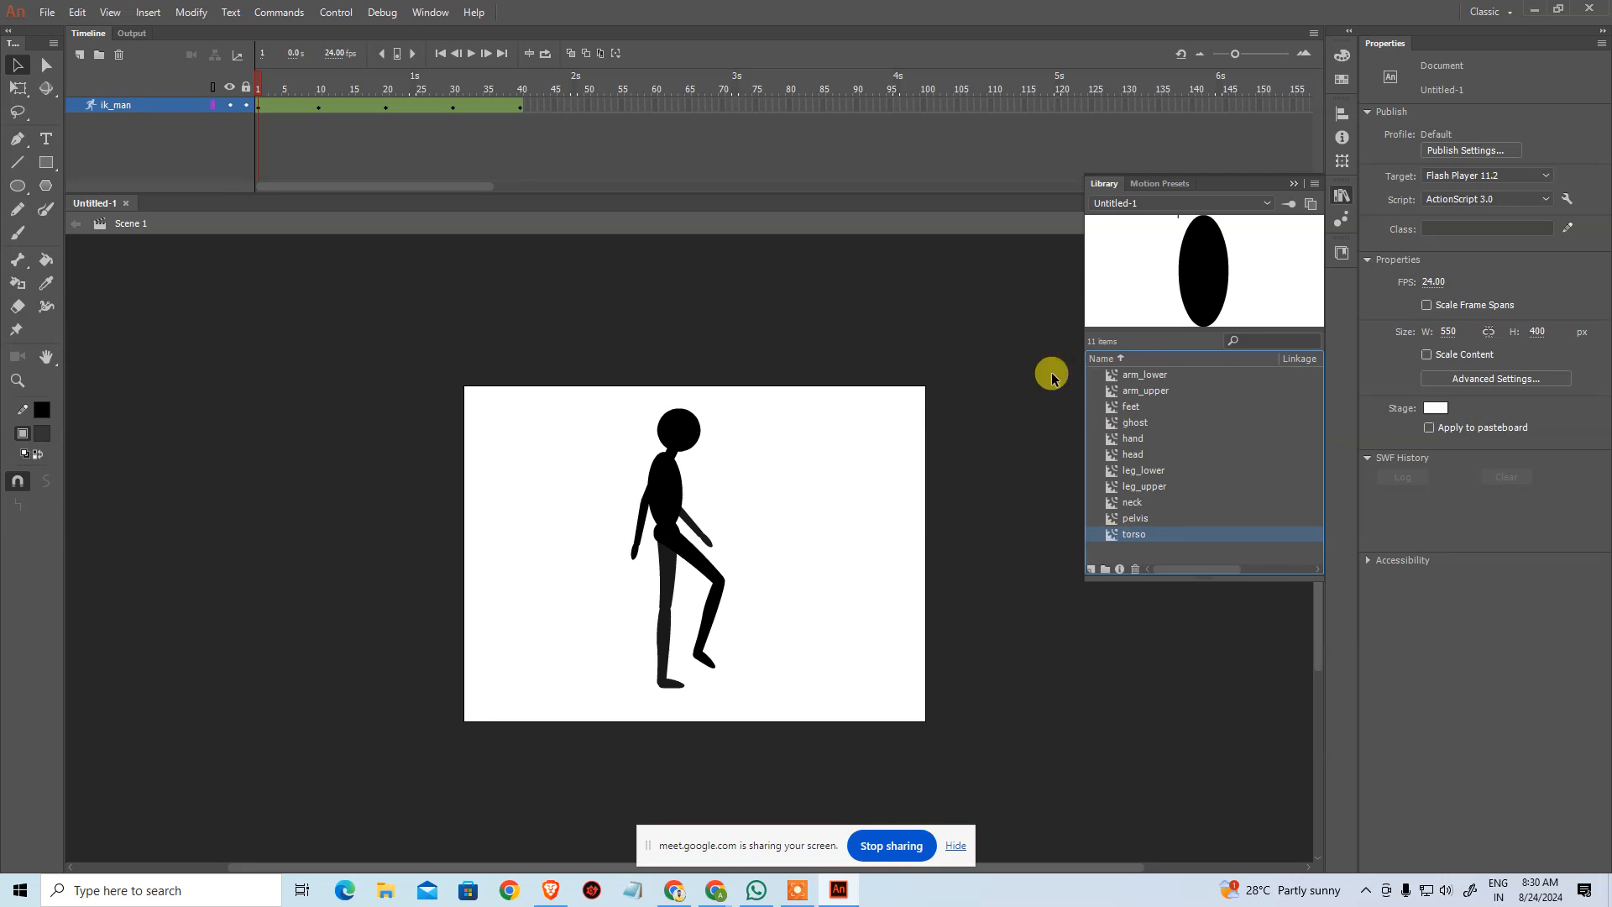
{"action": "left_click", "coordinate": [1341, 196]}
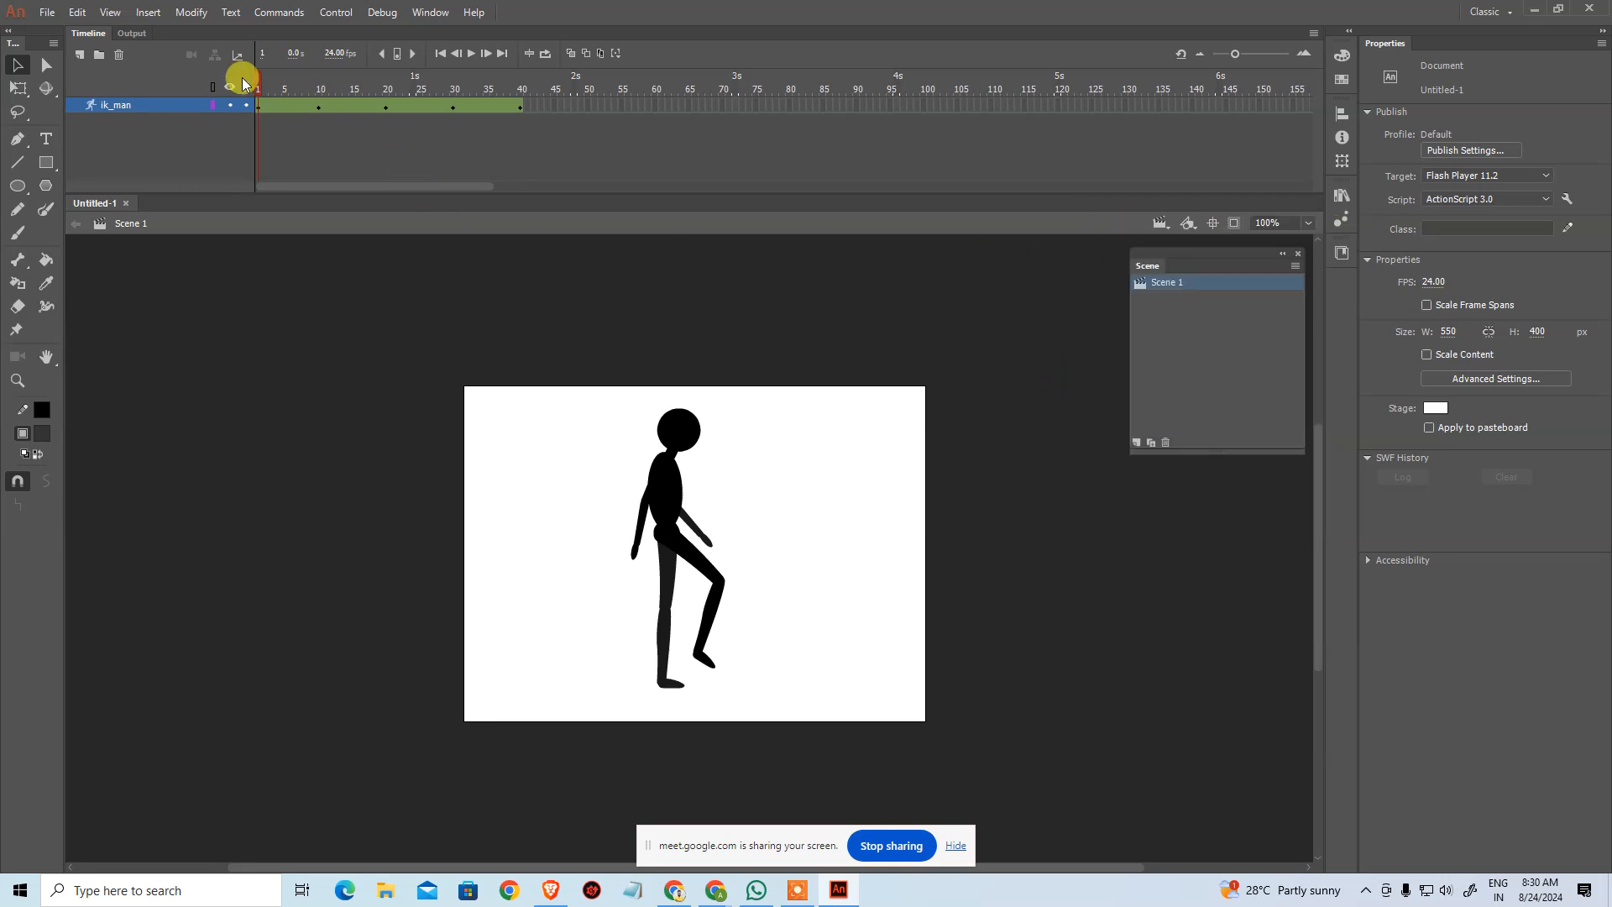
Step: Scrub the ik_man layer from frame 1 to frame 40 and compare the stick man's first and last poses
{"action": "left_click_drag", "start_coordinate": [263, 86], "coordinate": [520, 121]}
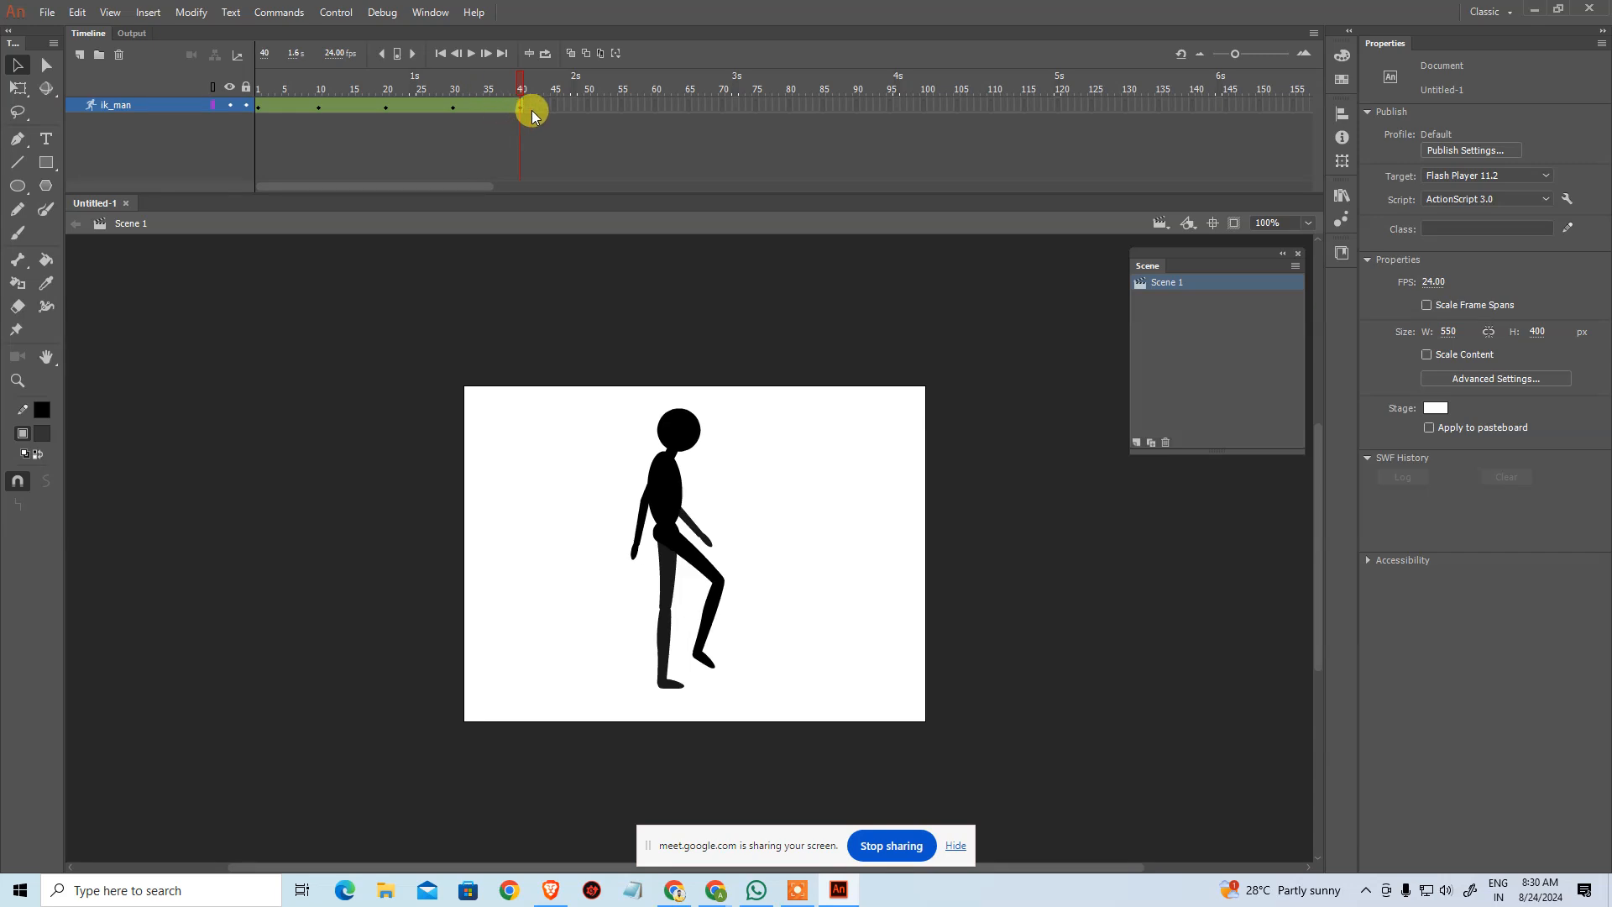
{"action": "left_click", "coordinate": [257, 108]}
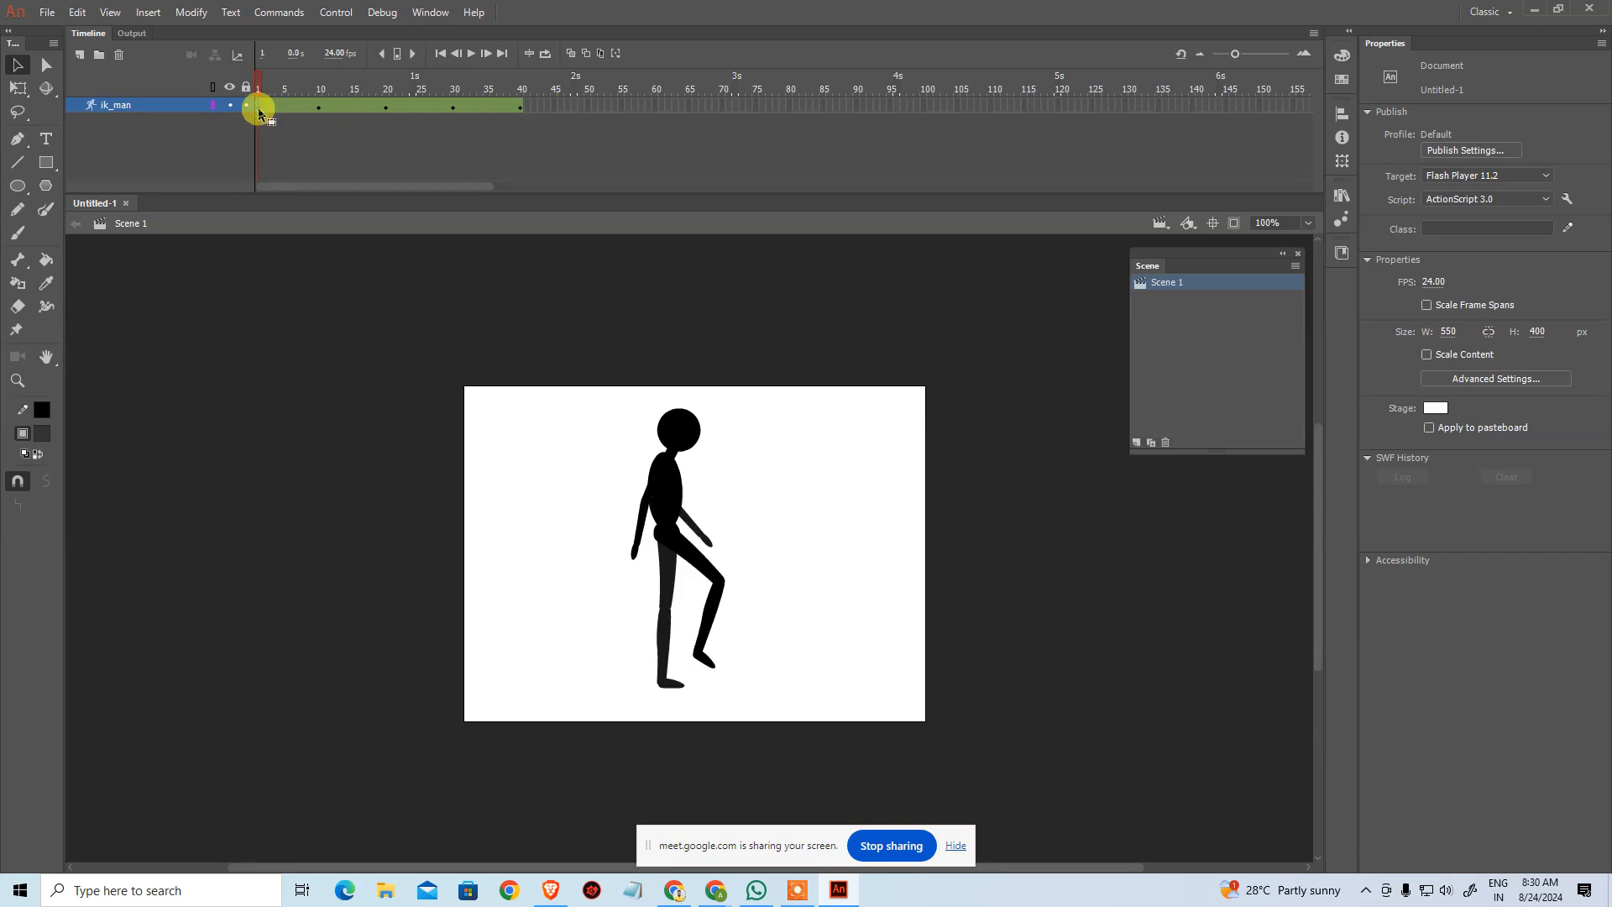
{"action": "left_click", "coordinate": [521, 108]}
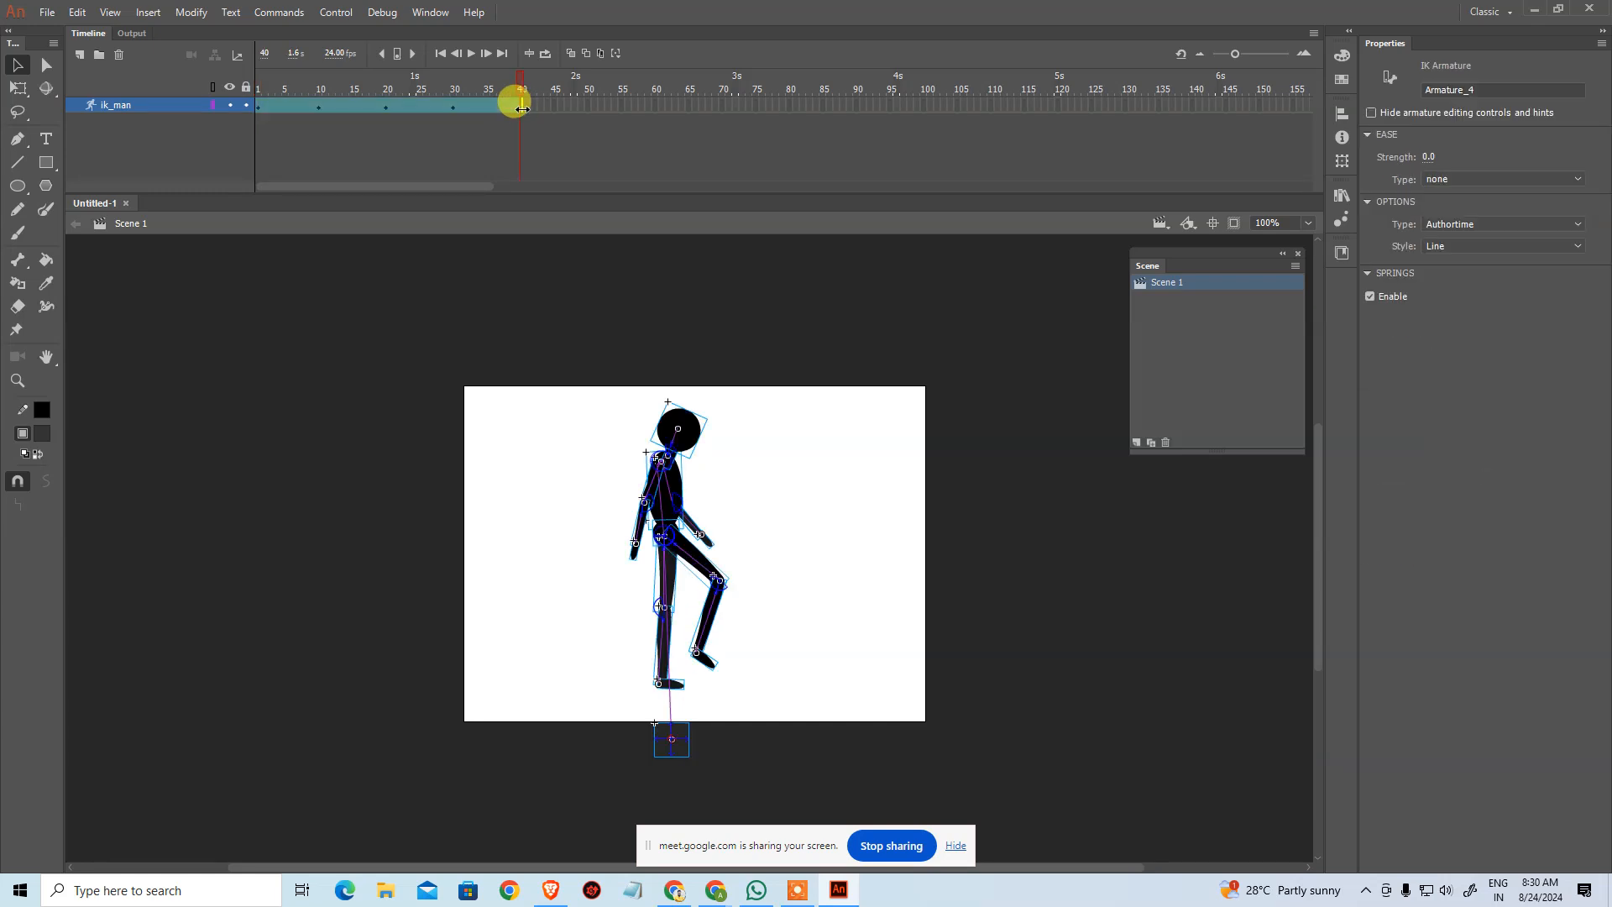
Step: Test the stick man movie to view its walk cycle, close the preview and deselect the figure
{"action": "key", "text": "ctrl+Return"}
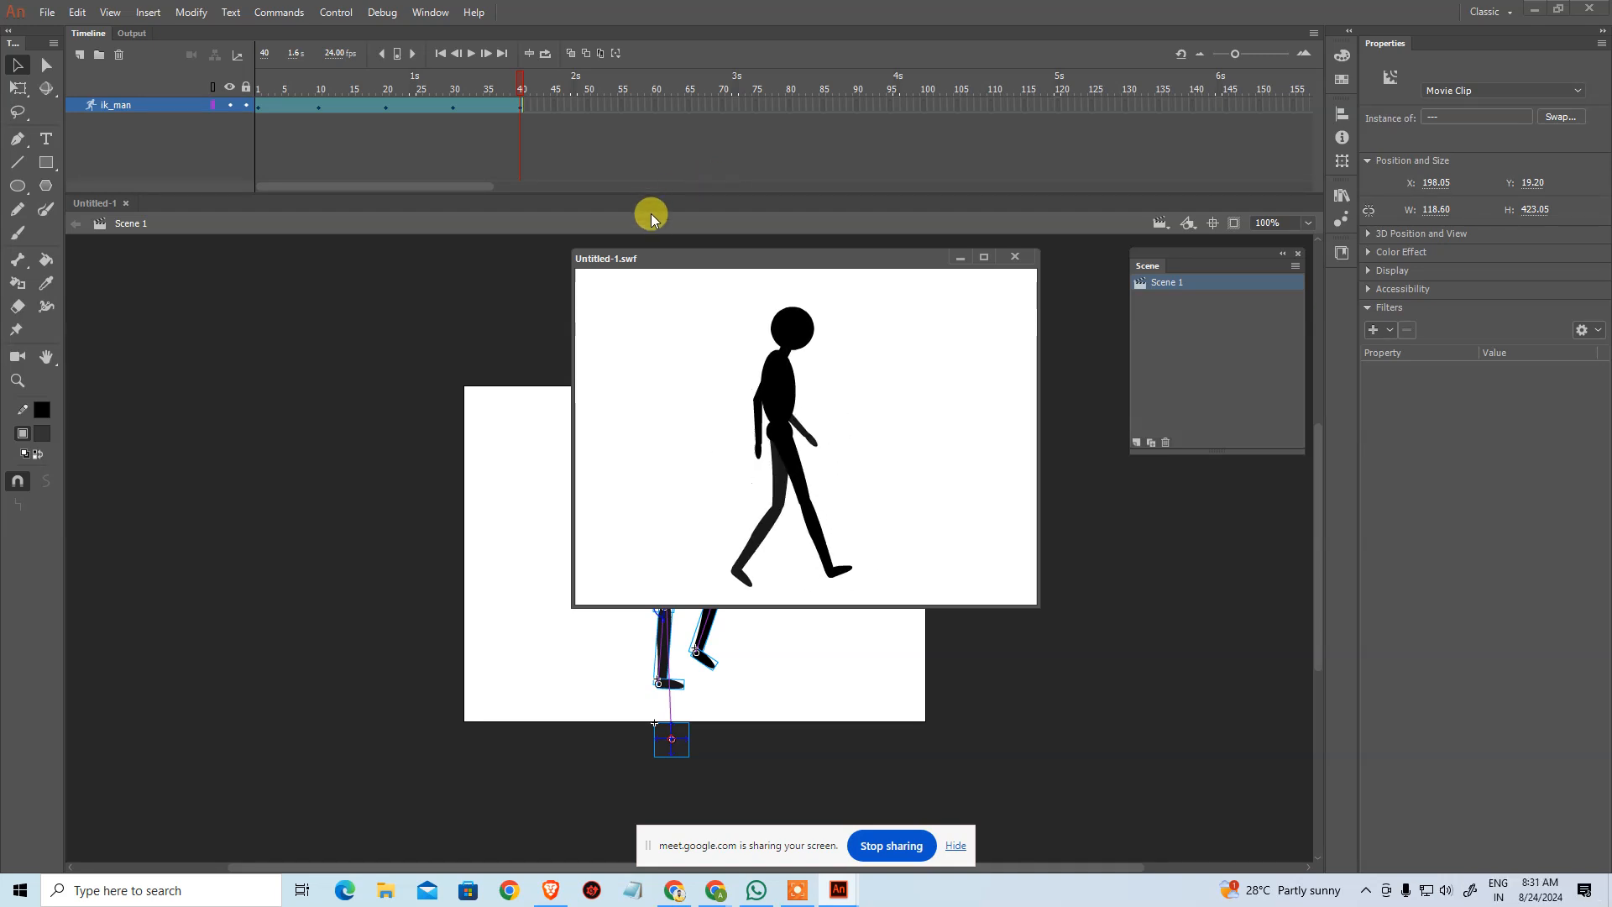
{"action": "left_click", "coordinate": [1025, 258]}
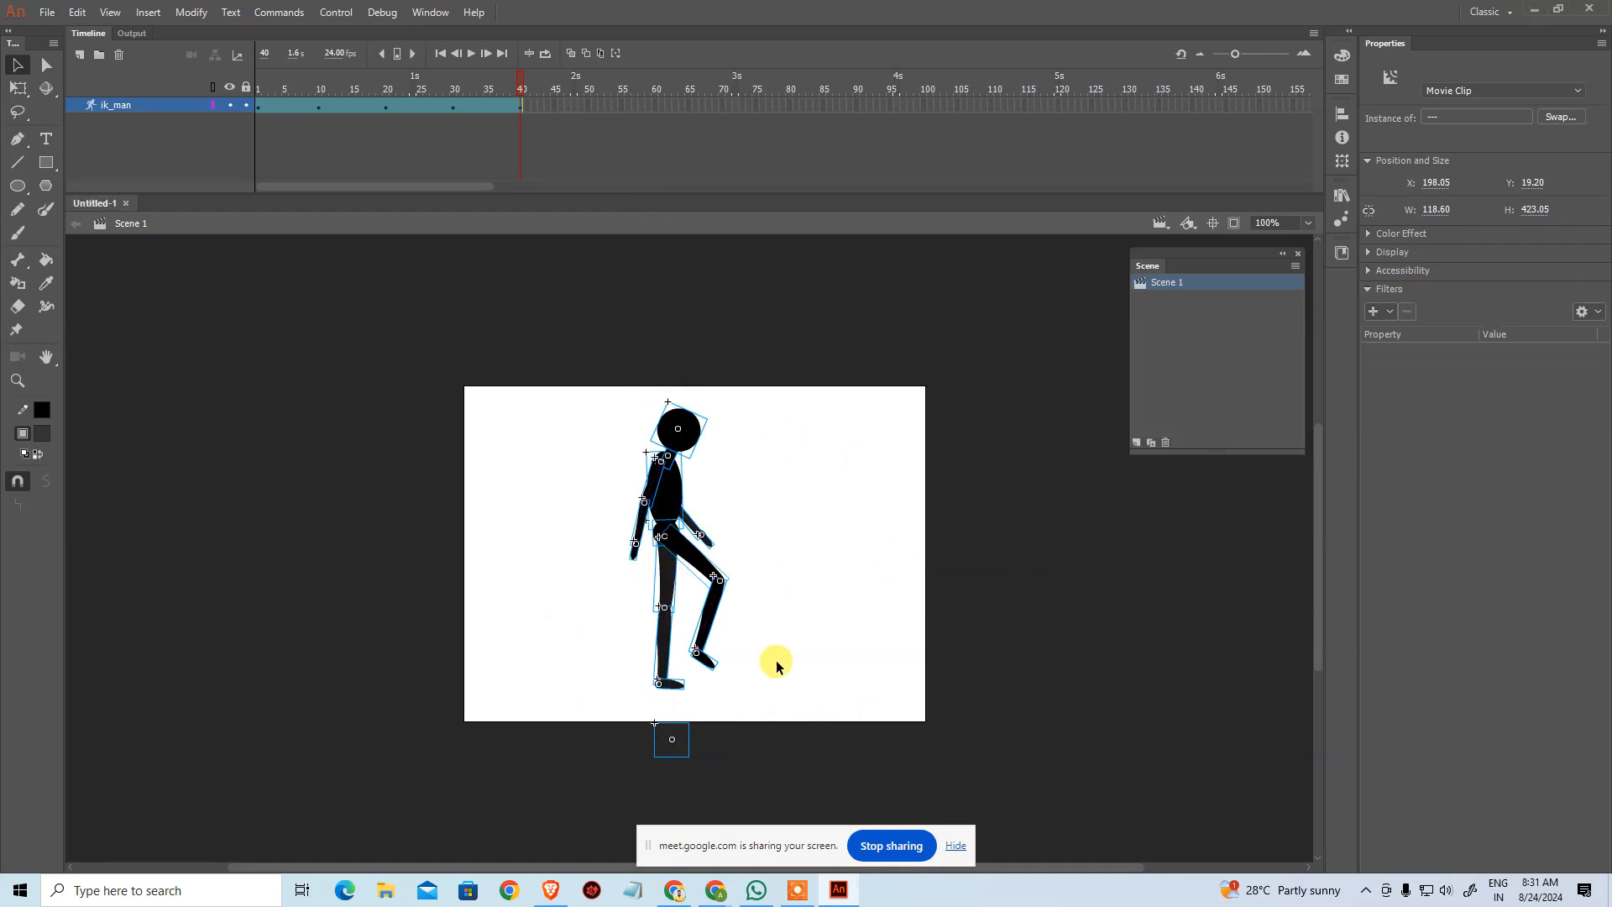
{"action": "left_click", "coordinate": [839, 601]}
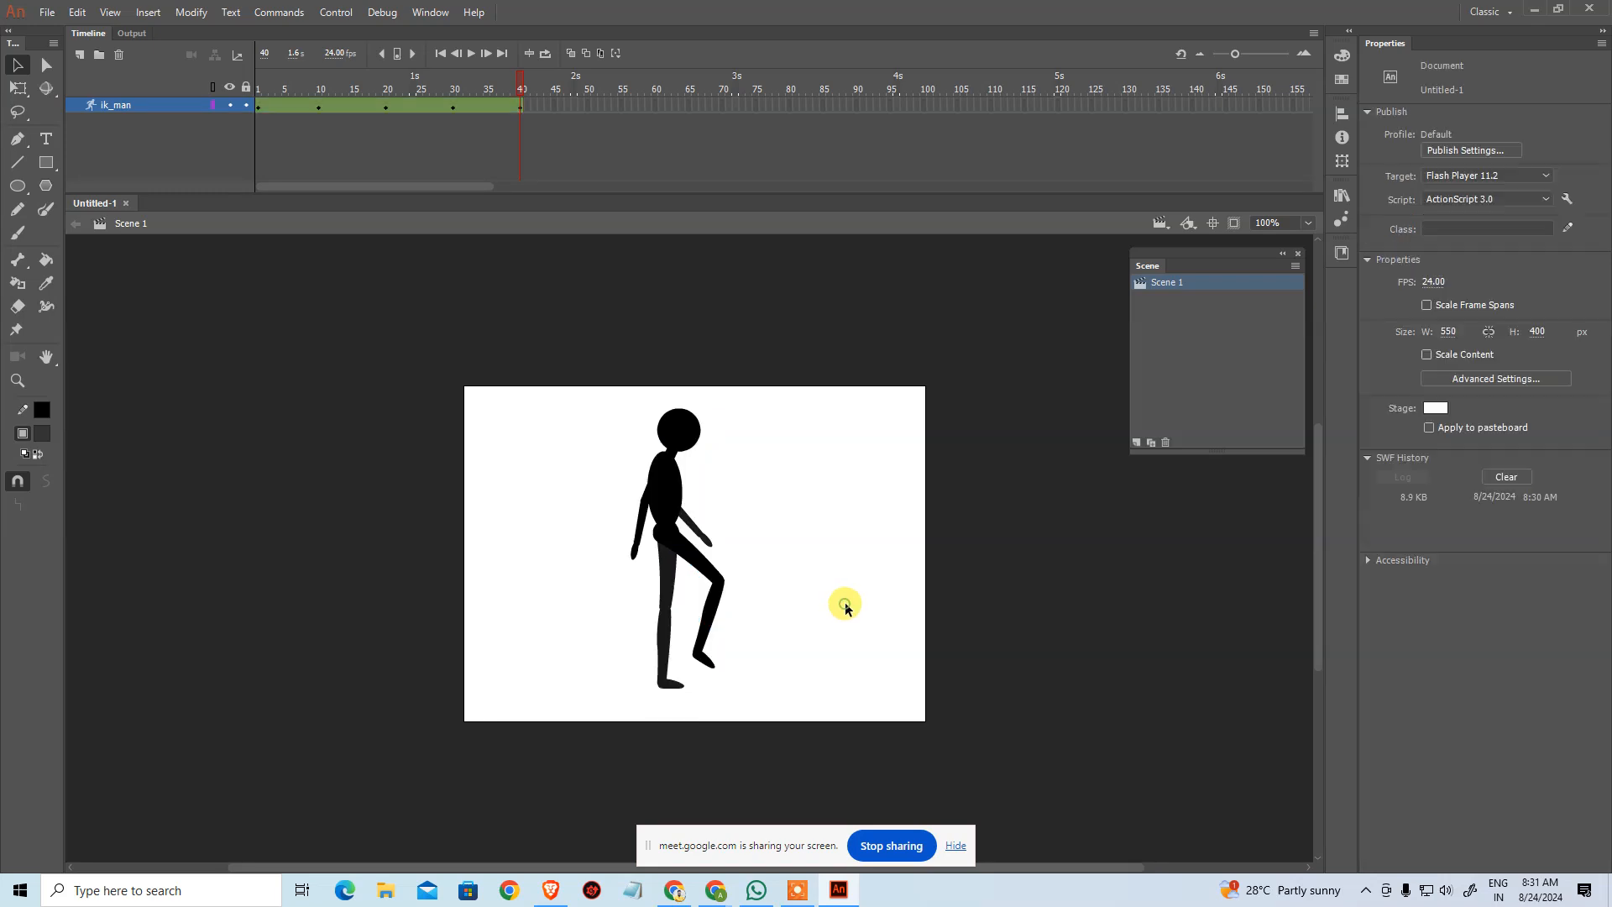
{"action": "left_click_drag", "start_coordinate": [579, 403], "coordinate": [805, 658]}
{"action": "left_click", "coordinate": [808, 656]}
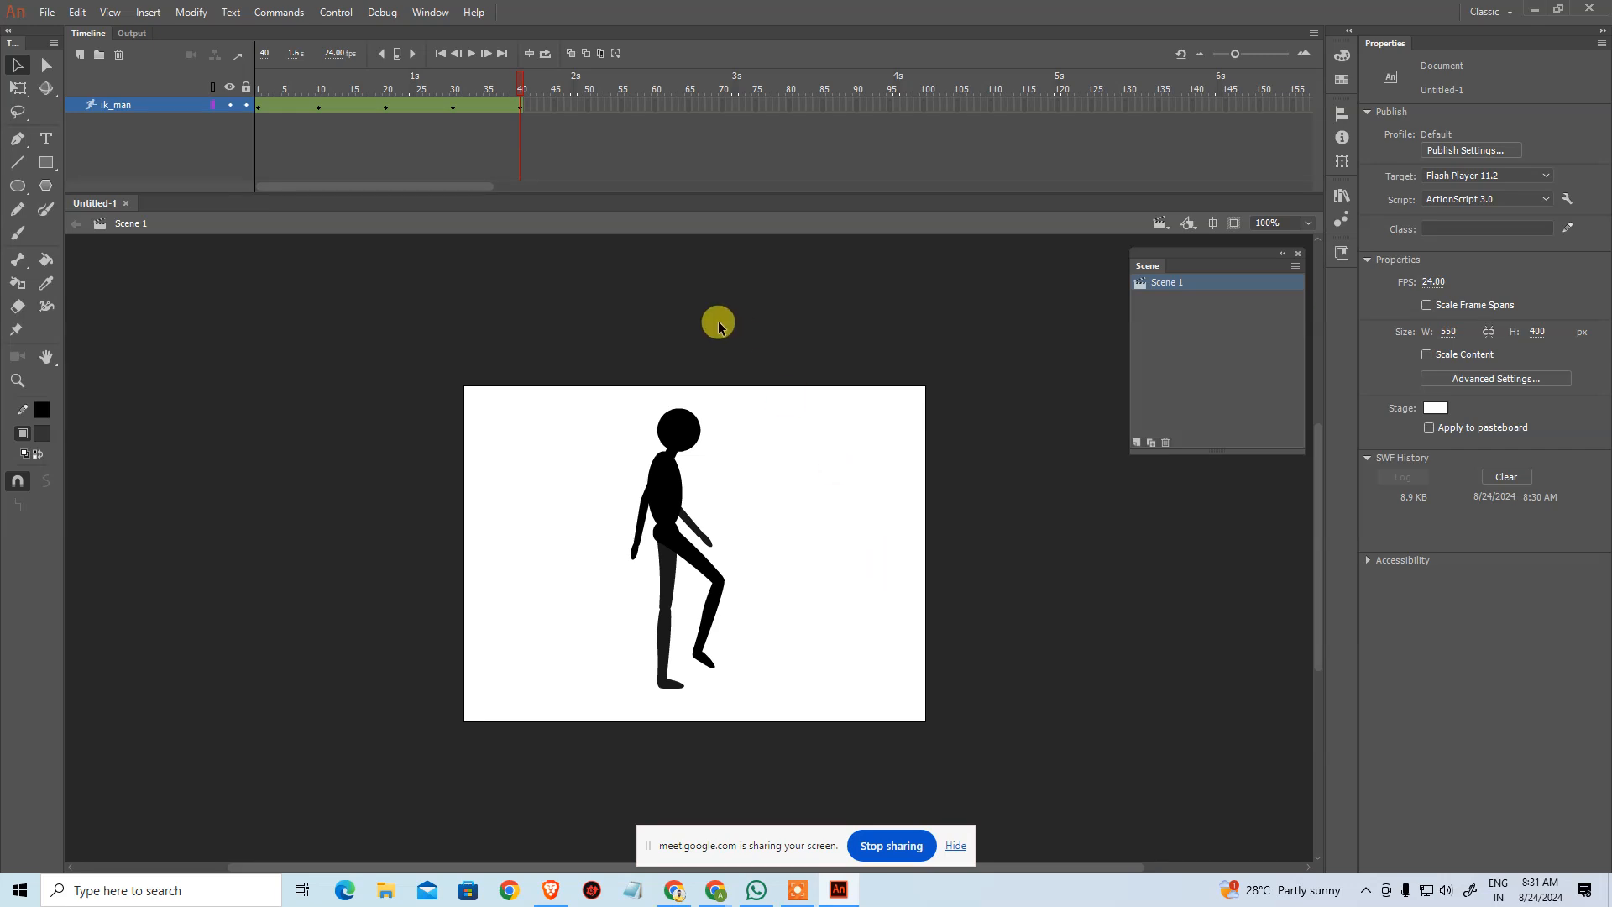
{"action": "mouse_move", "coordinate": [521, 81]}
{"action": "left_mouse_down"}
{"action": "mouse_move", "coordinate": [288, 90]}
{"action": "mouse_move", "coordinate": [521, 90]}
{"action": "left_mouse_up"}
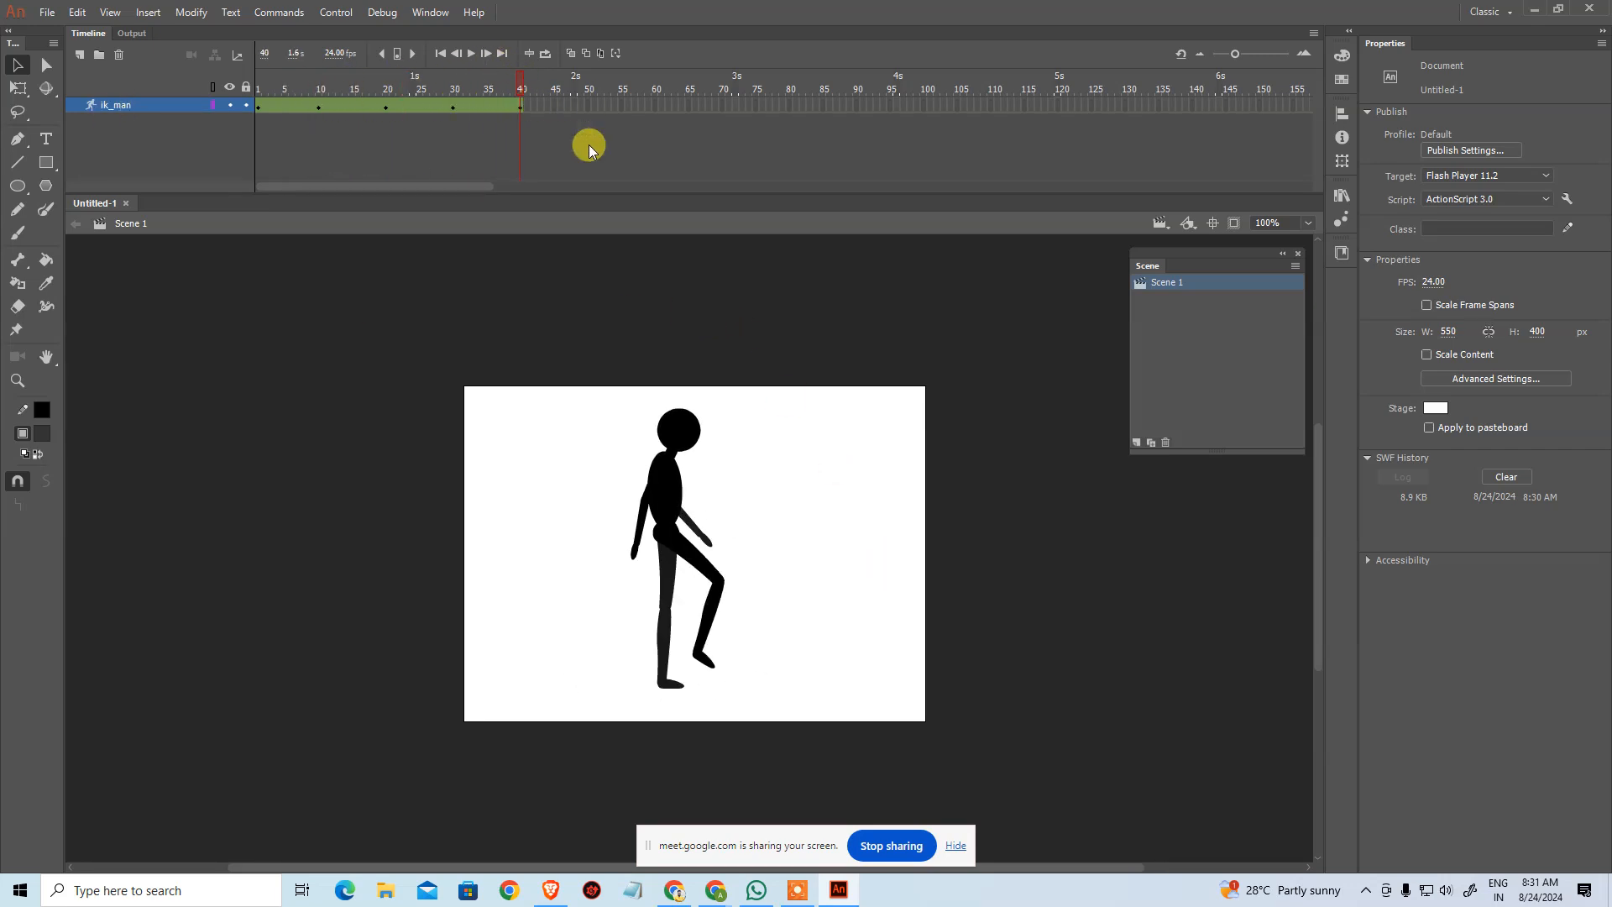
Step: Close the stick man document and create a new one from the Lip Sync template in Sample Files
{"action": "left_click", "coordinate": [126, 203]}
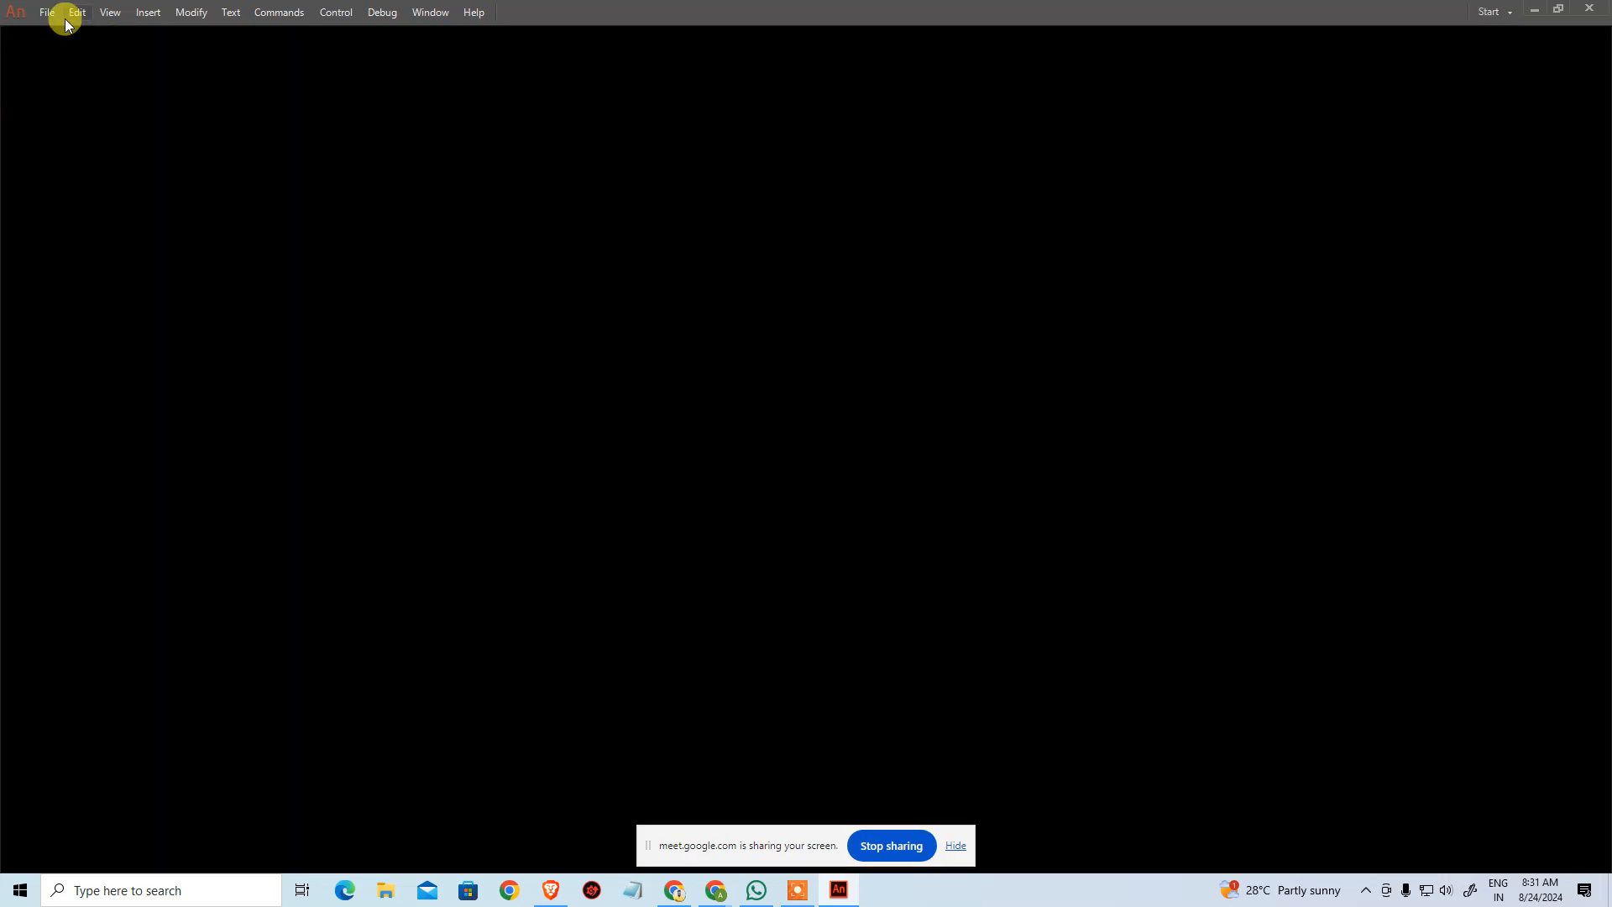
{"action": "left_click", "coordinate": [49, 14]}
{"action": "left_click", "coordinate": [92, 47]}
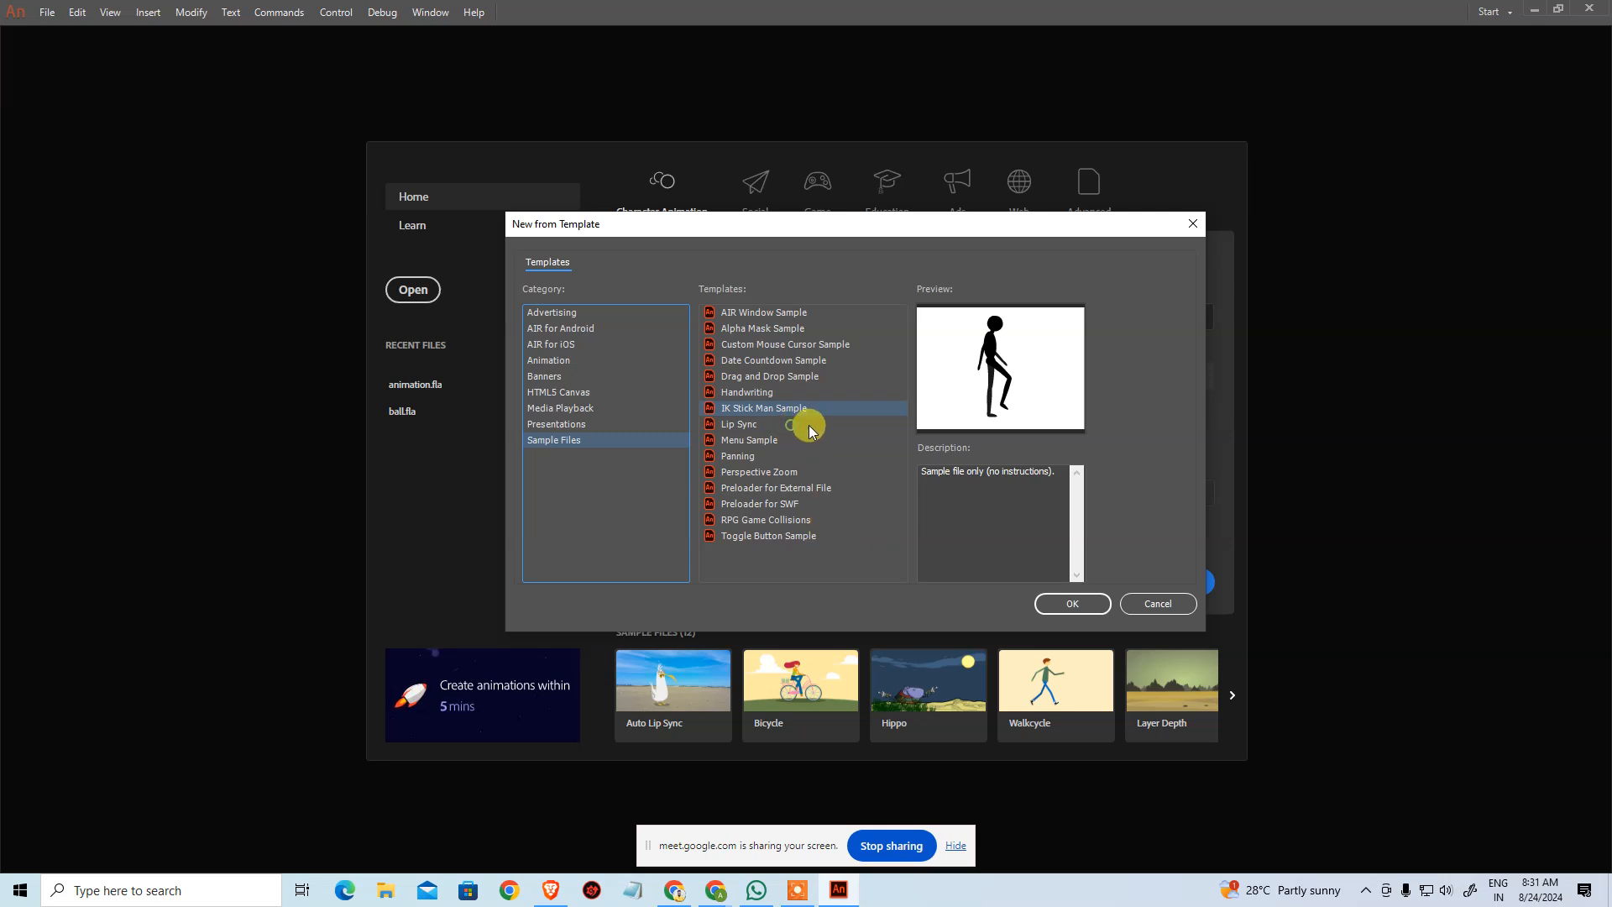
{"action": "left_click", "coordinate": [739, 426]}
{"action": "left_click", "coordinate": [1078, 607]}
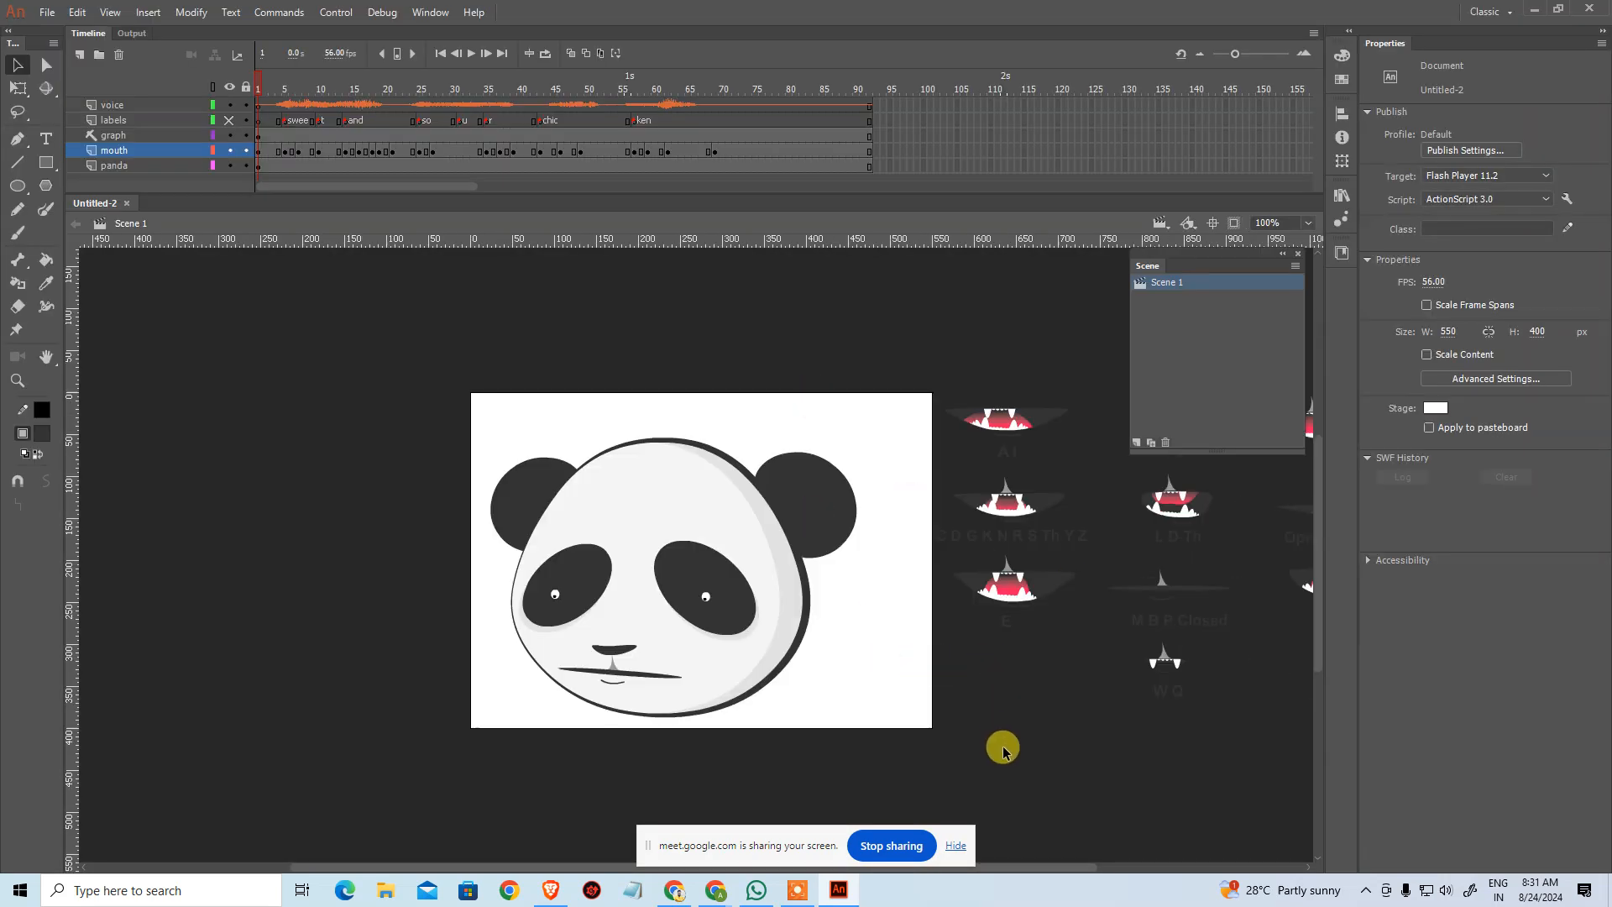
Step: Examine the labelled mouth shapes beside the stage at 200% zoom and return to the panda at 100%
{"action": "left_click_drag", "start_coordinate": [925, 714], "coordinate": [611, 663]}
{"action": "left_click", "coordinate": [706, 387], "text": "ctrl"}
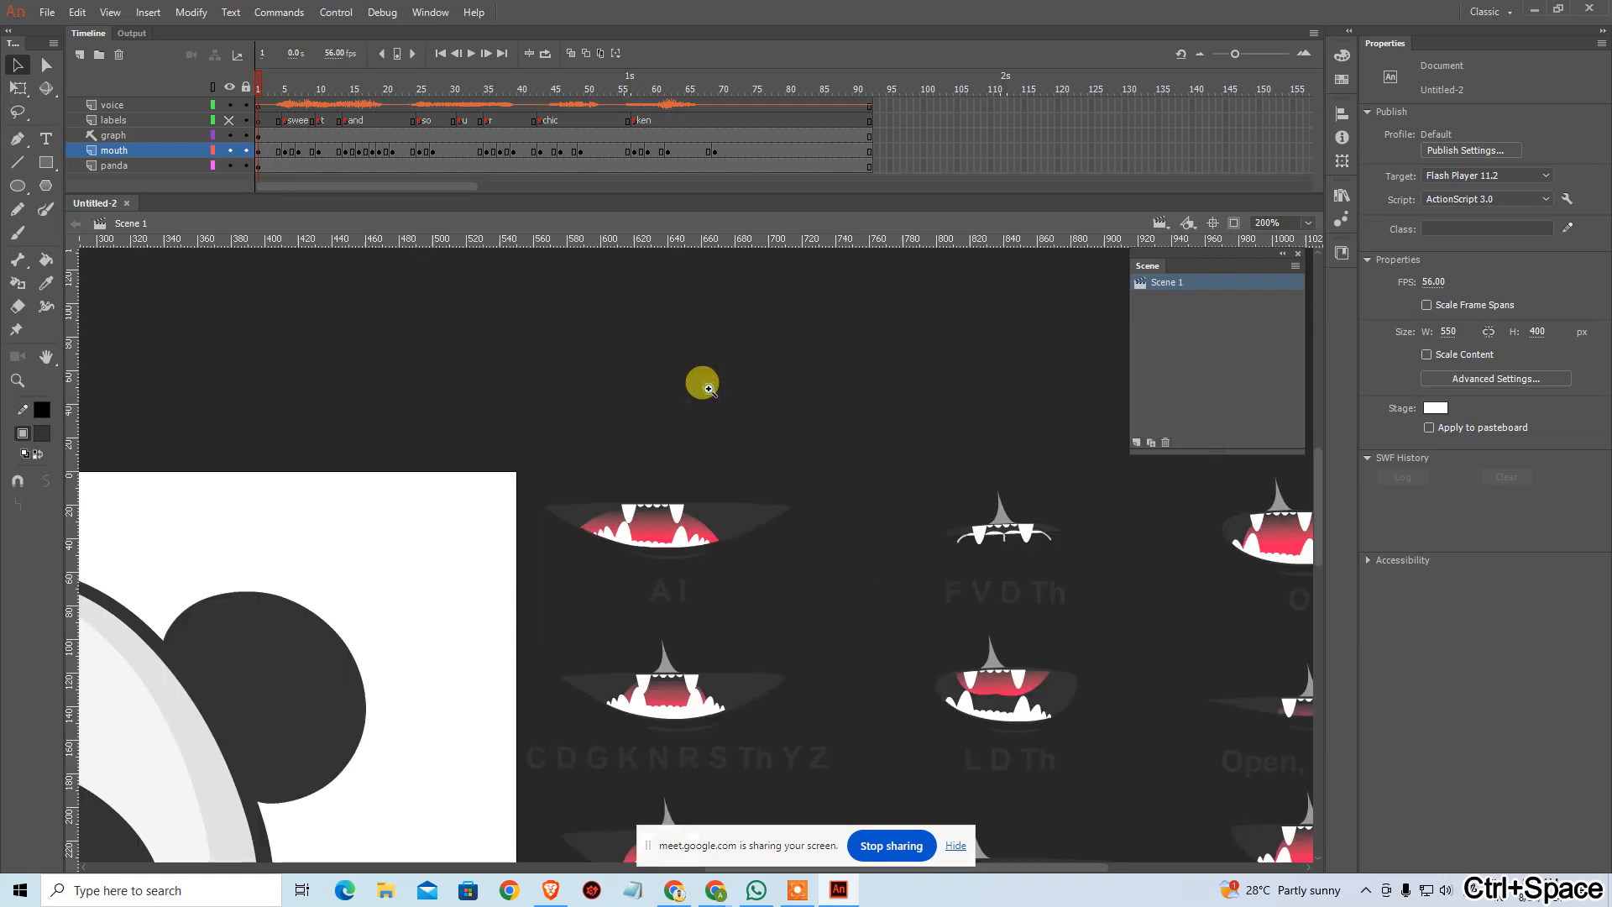
{"action": "left_click_drag", "start_coordinate": [676, 579], "coordinate": [568, 367]}
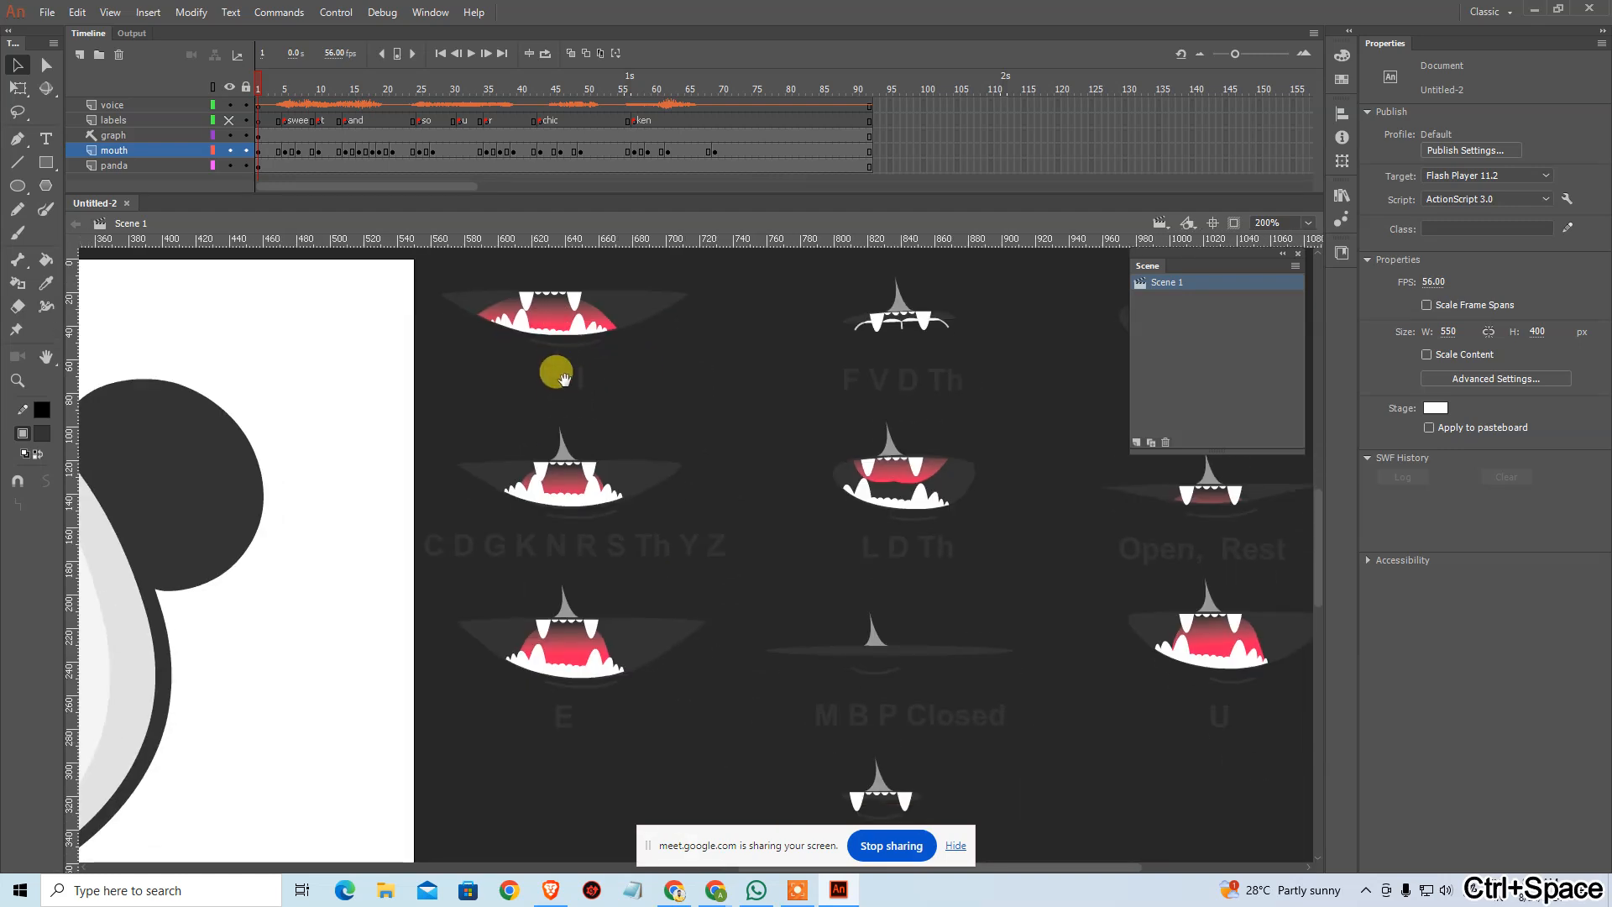
{"action": "left_click_drag", "start_coordinate": [946, 386], "coordinate": [737, 434]}
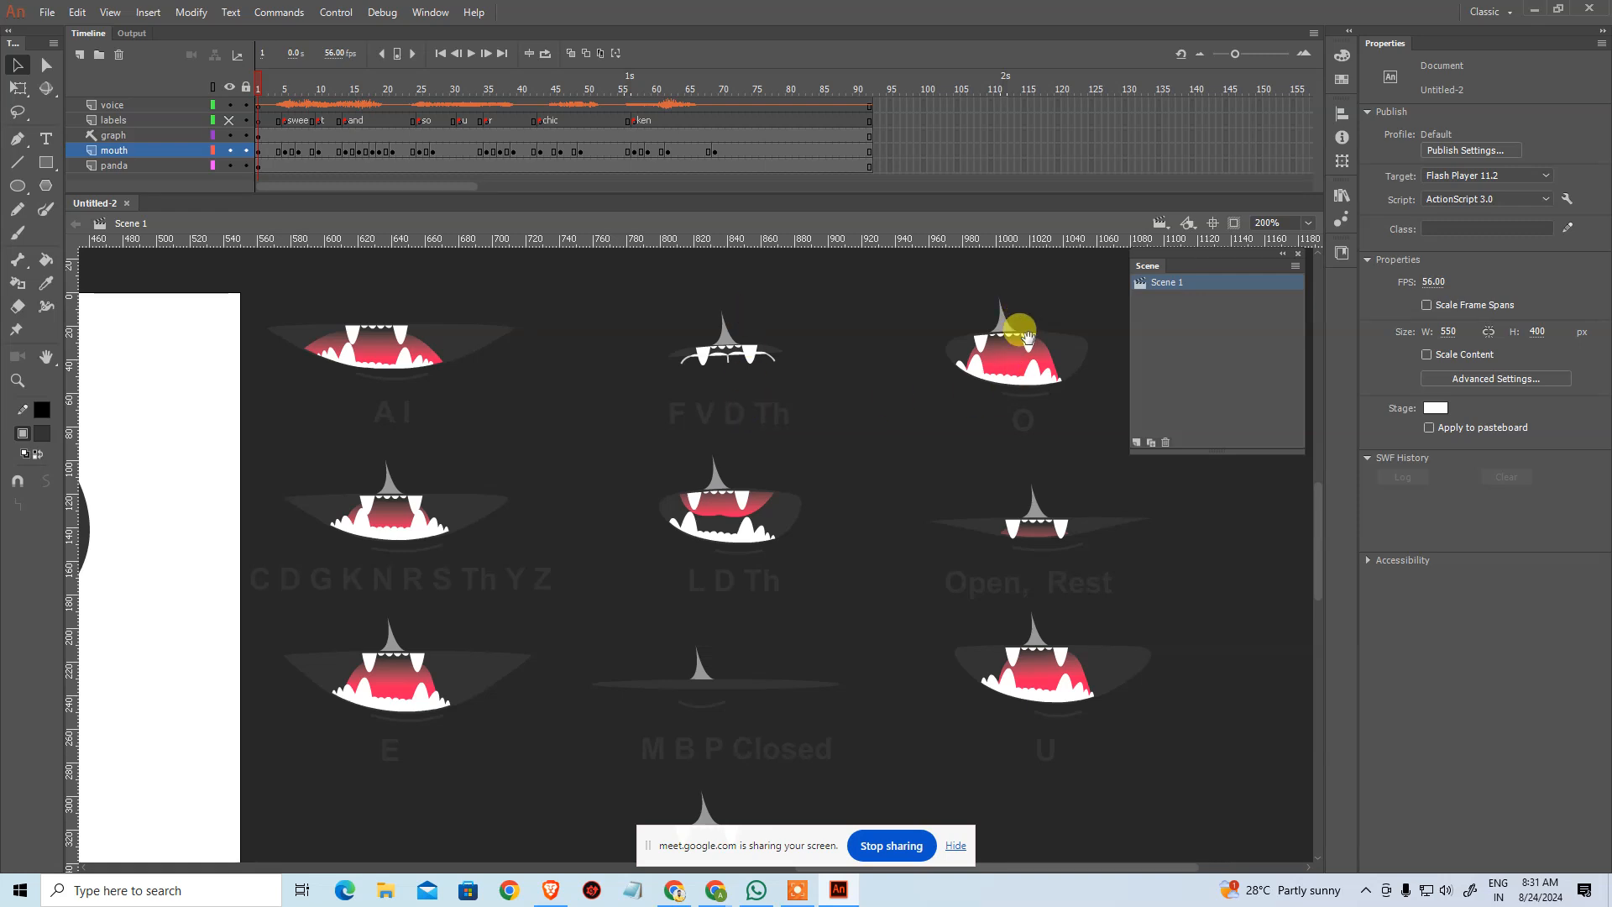
{"action": "left_click_drag", "start_coordinate": [669, 586], "coordinate": [985, 589]}
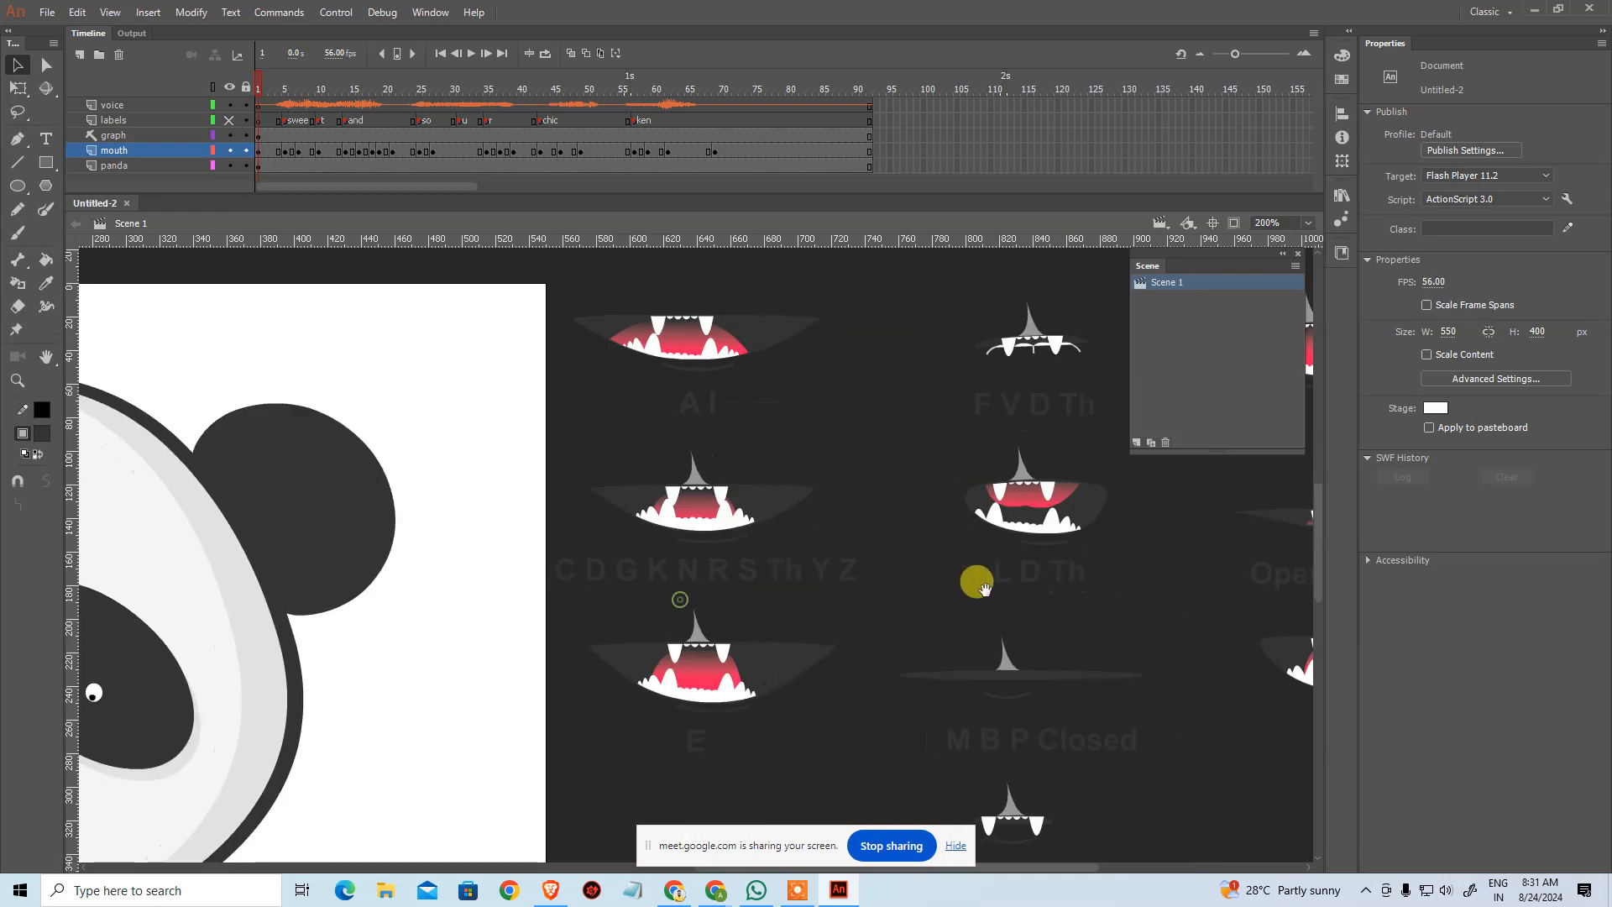
{"action": "key", "text": "ctrl+minus"}
{"action": "left_click_drag", "start_coordinate": [351, 500], "coordinate": [594, 461]}
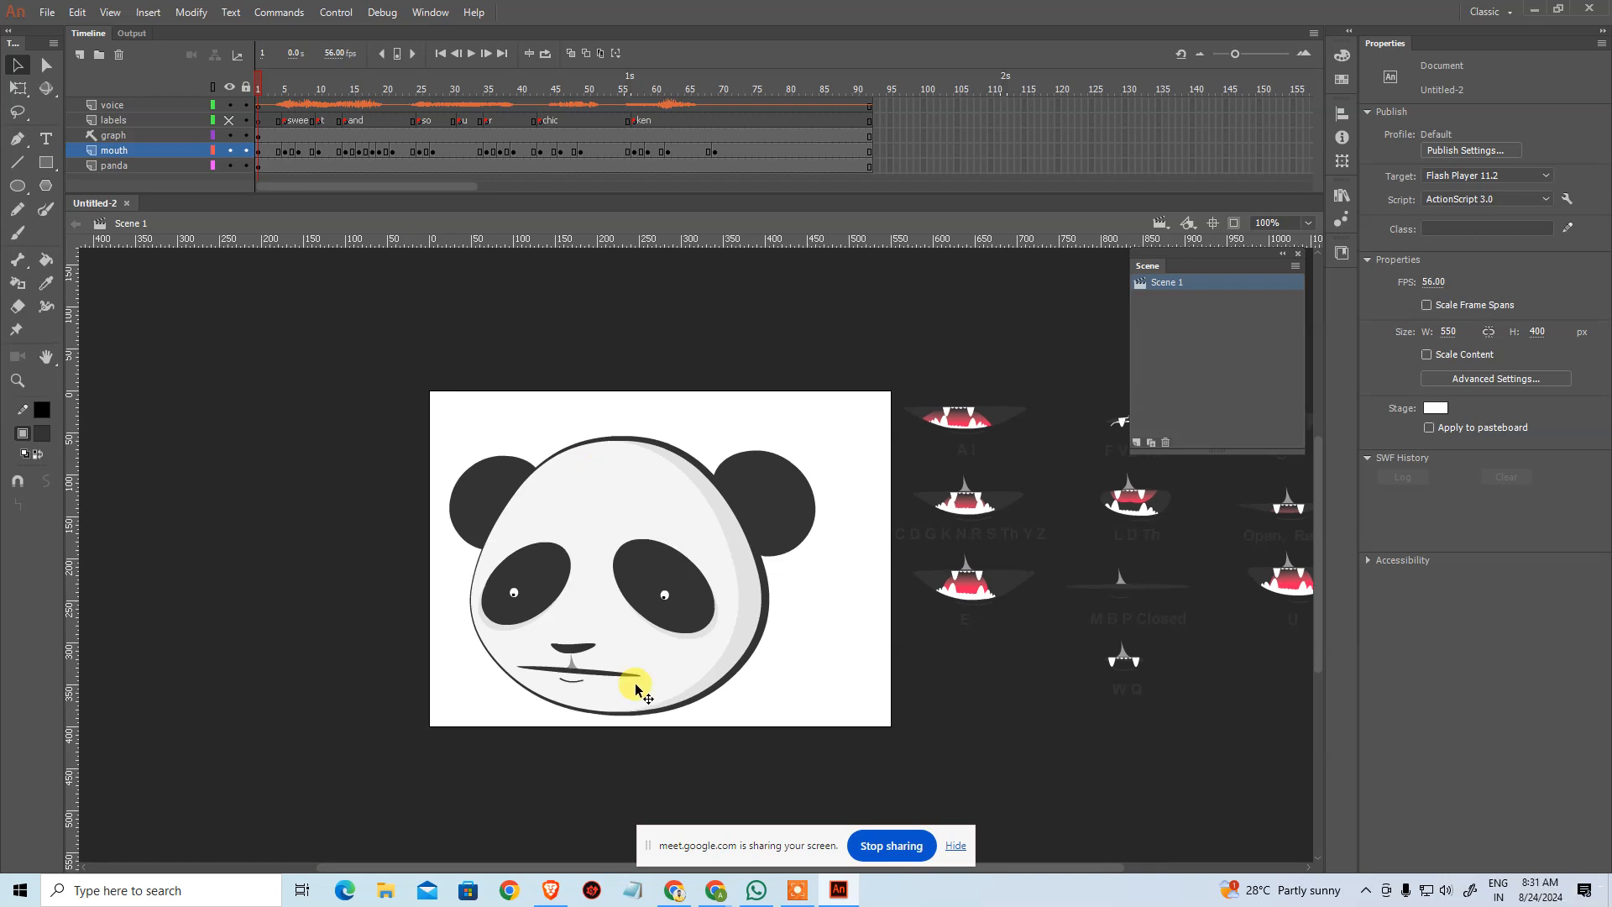
Step: Test the panda lip-sync movie, close the preview and scrub the timeline to frame 64
{"action": "key", "text": "ctrl+Return"}
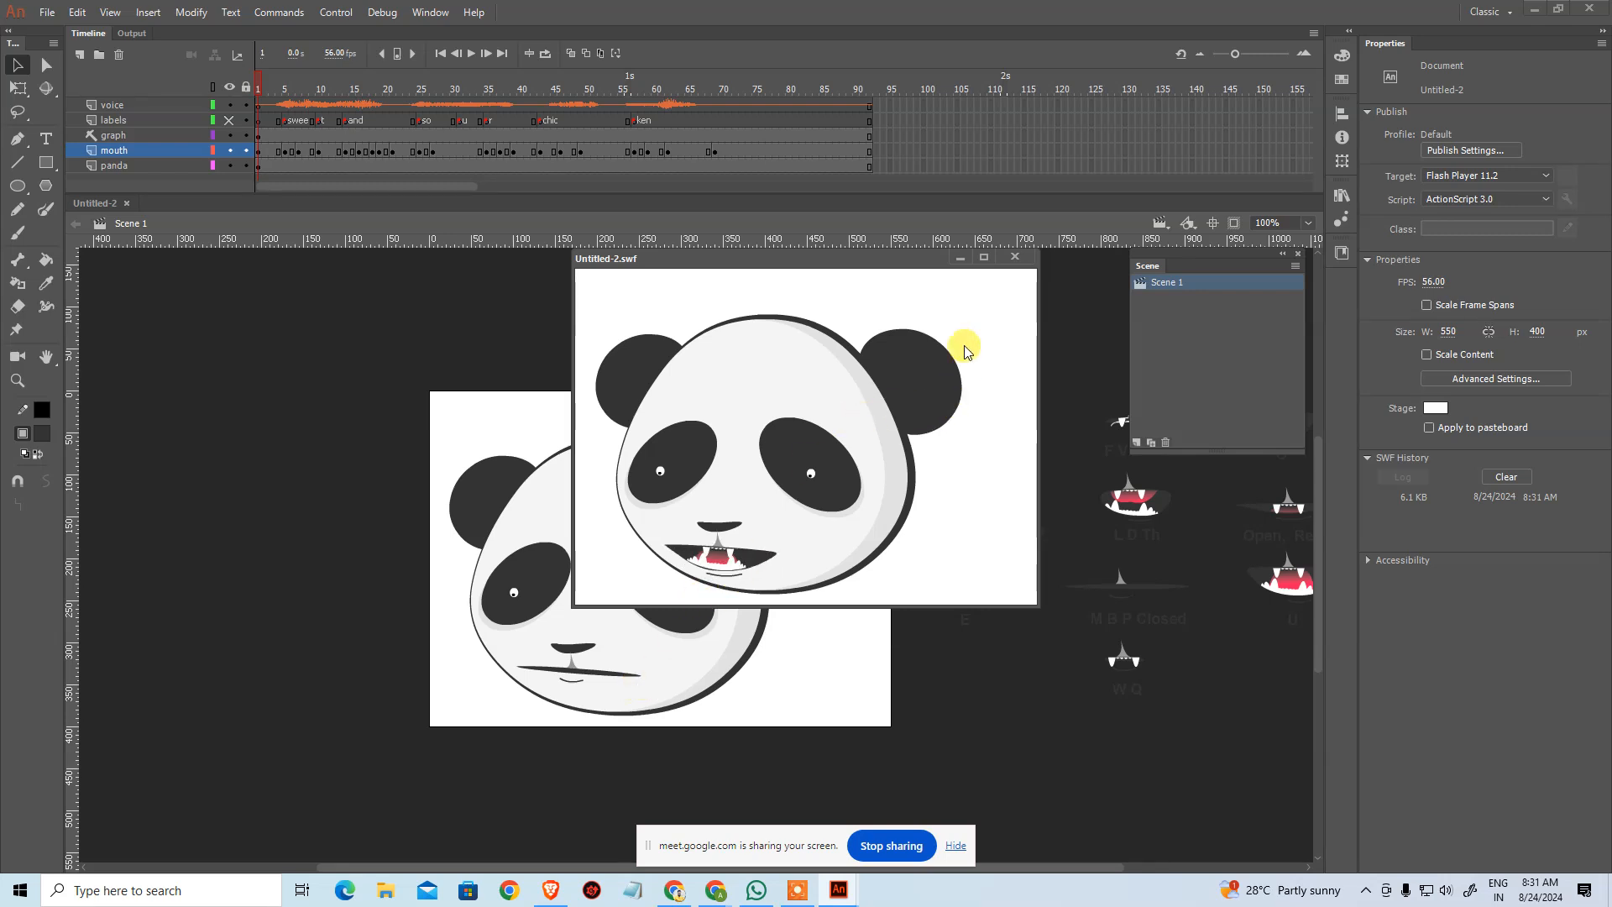
{"action": "left_click", "coordinate": [1022, 259]}
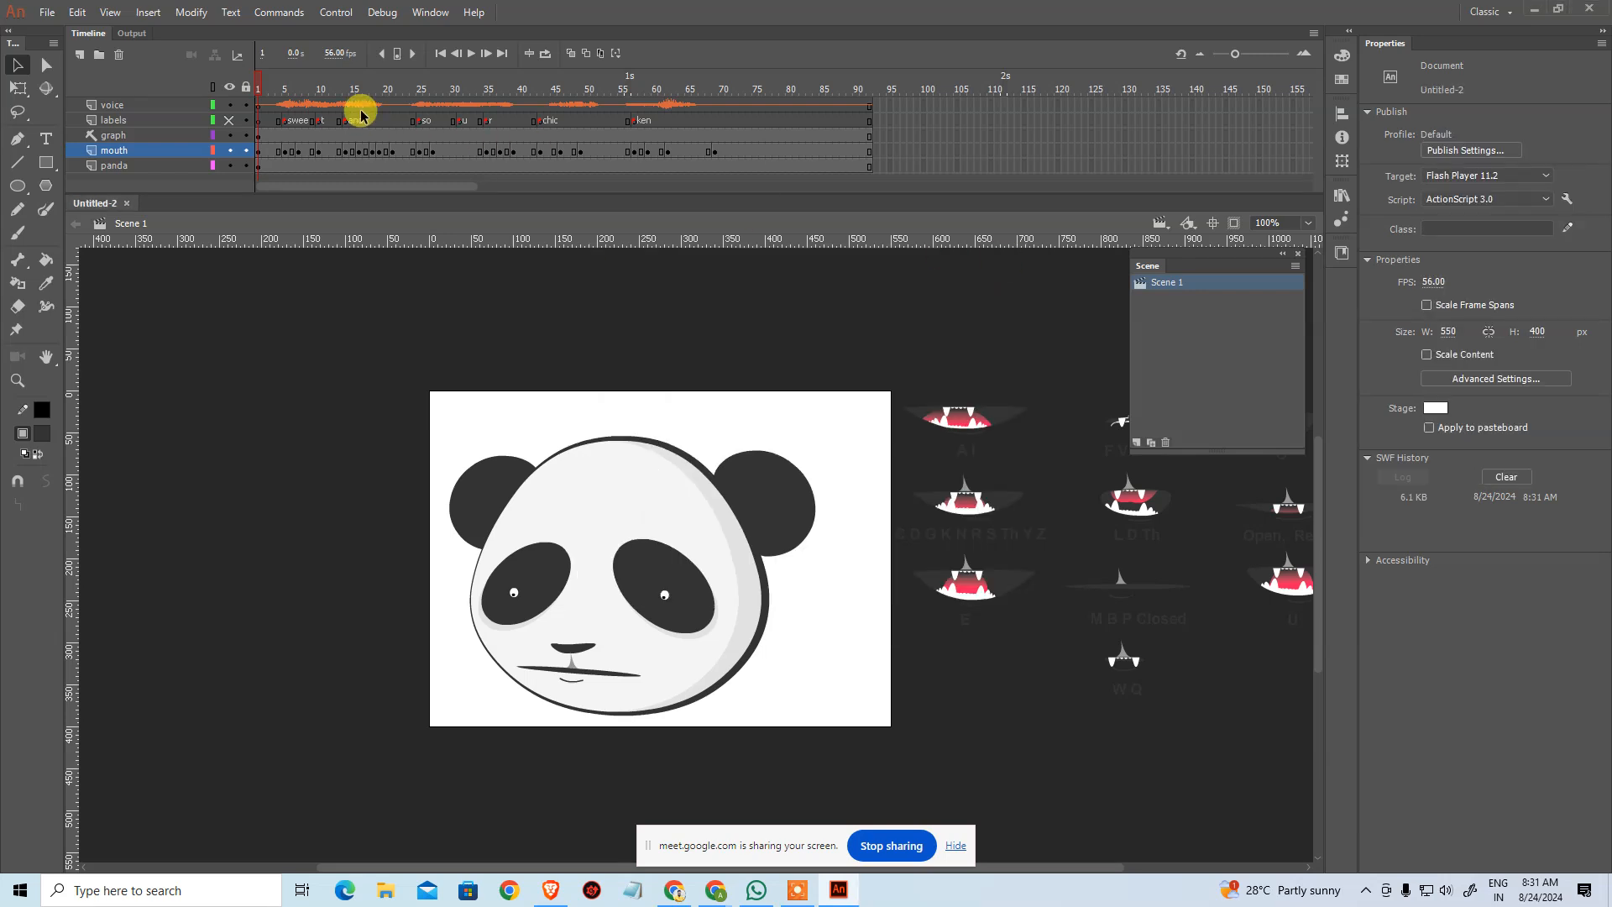
{"action": "left_click_drag", "start_coordinate": [280, 94], "coordinate": [680, 149]}
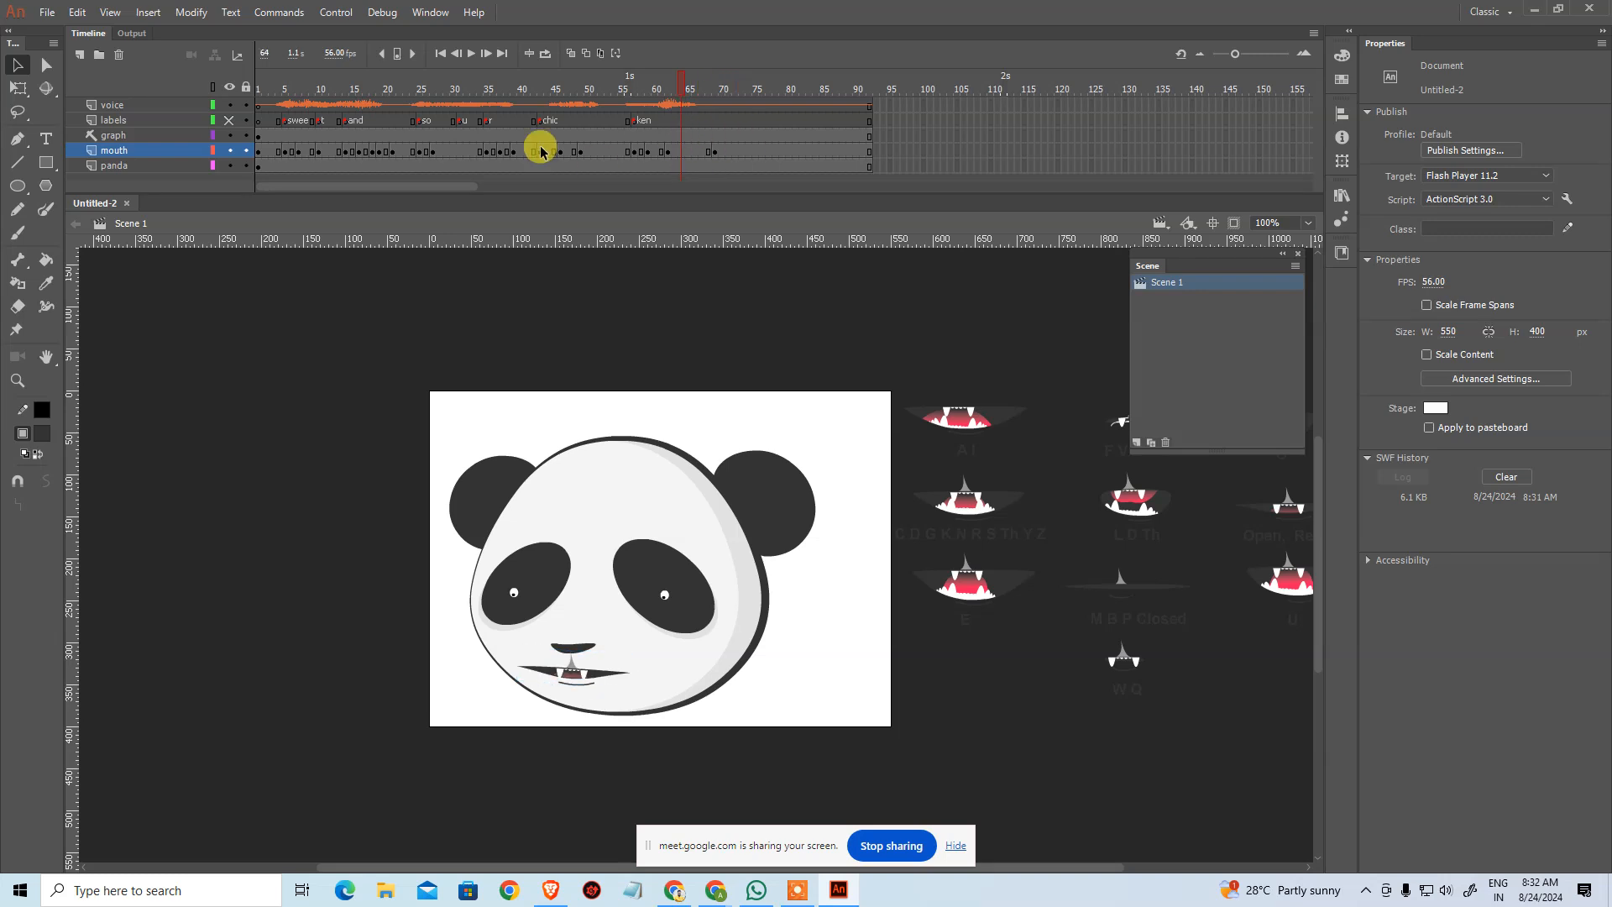
Step: Inspect the mouth keyframe at frame 5, scrub through the following mouth changes and play the timeline to its end
{"action": "left_click", "coordinate": [285, 152]}
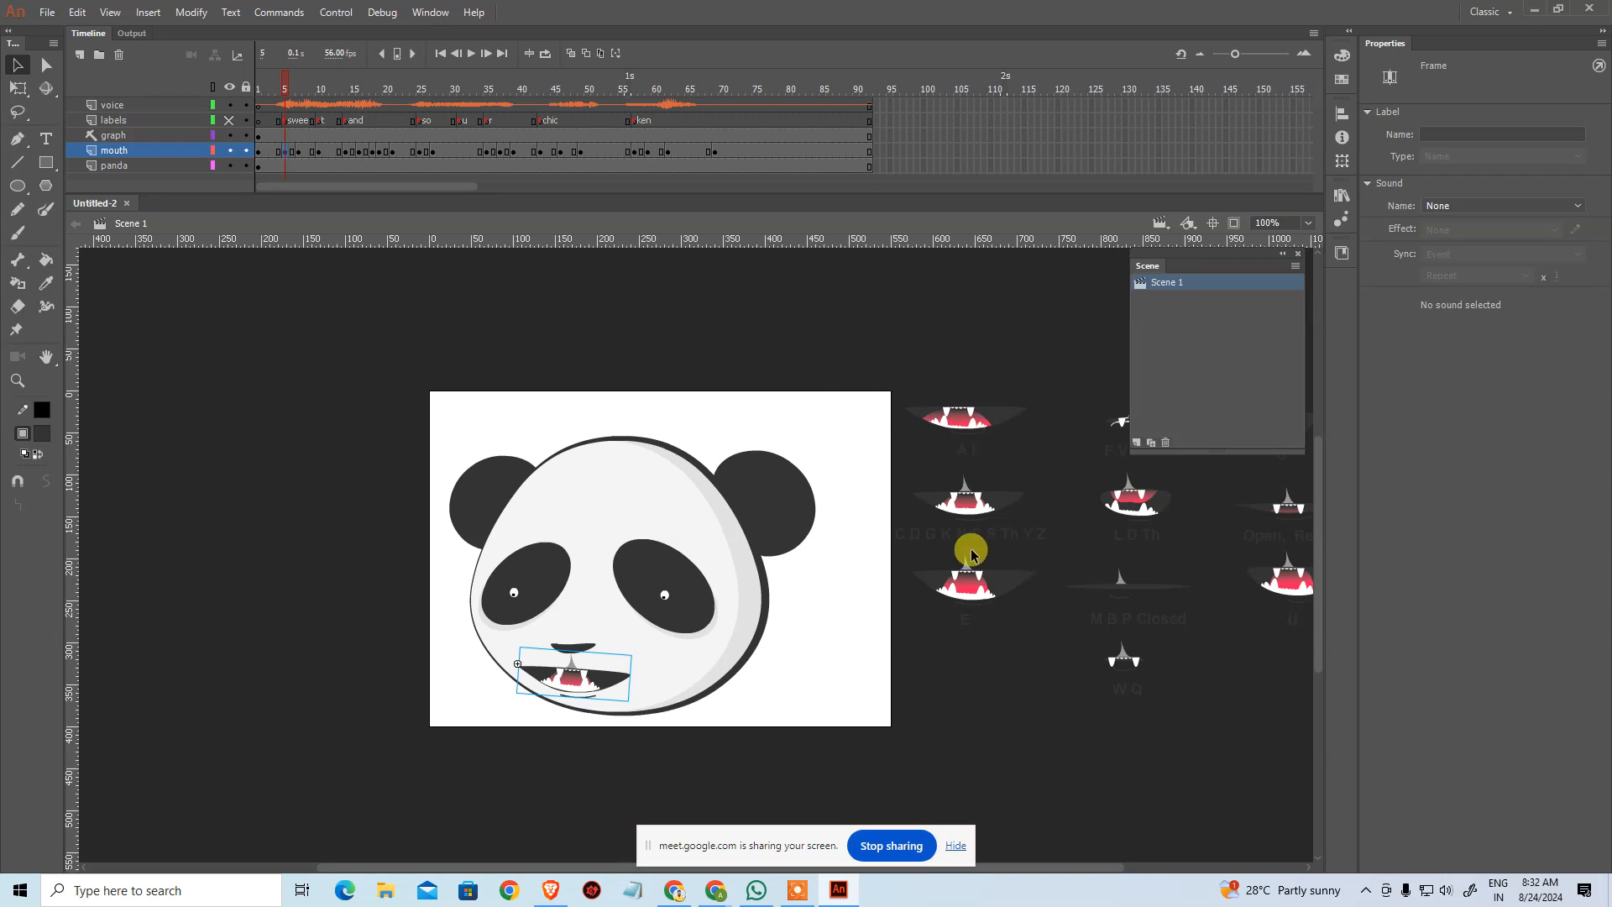
{"action": "left_click_drag", "start_coordinate": [999, 701], "coordinate": [806, 682]}
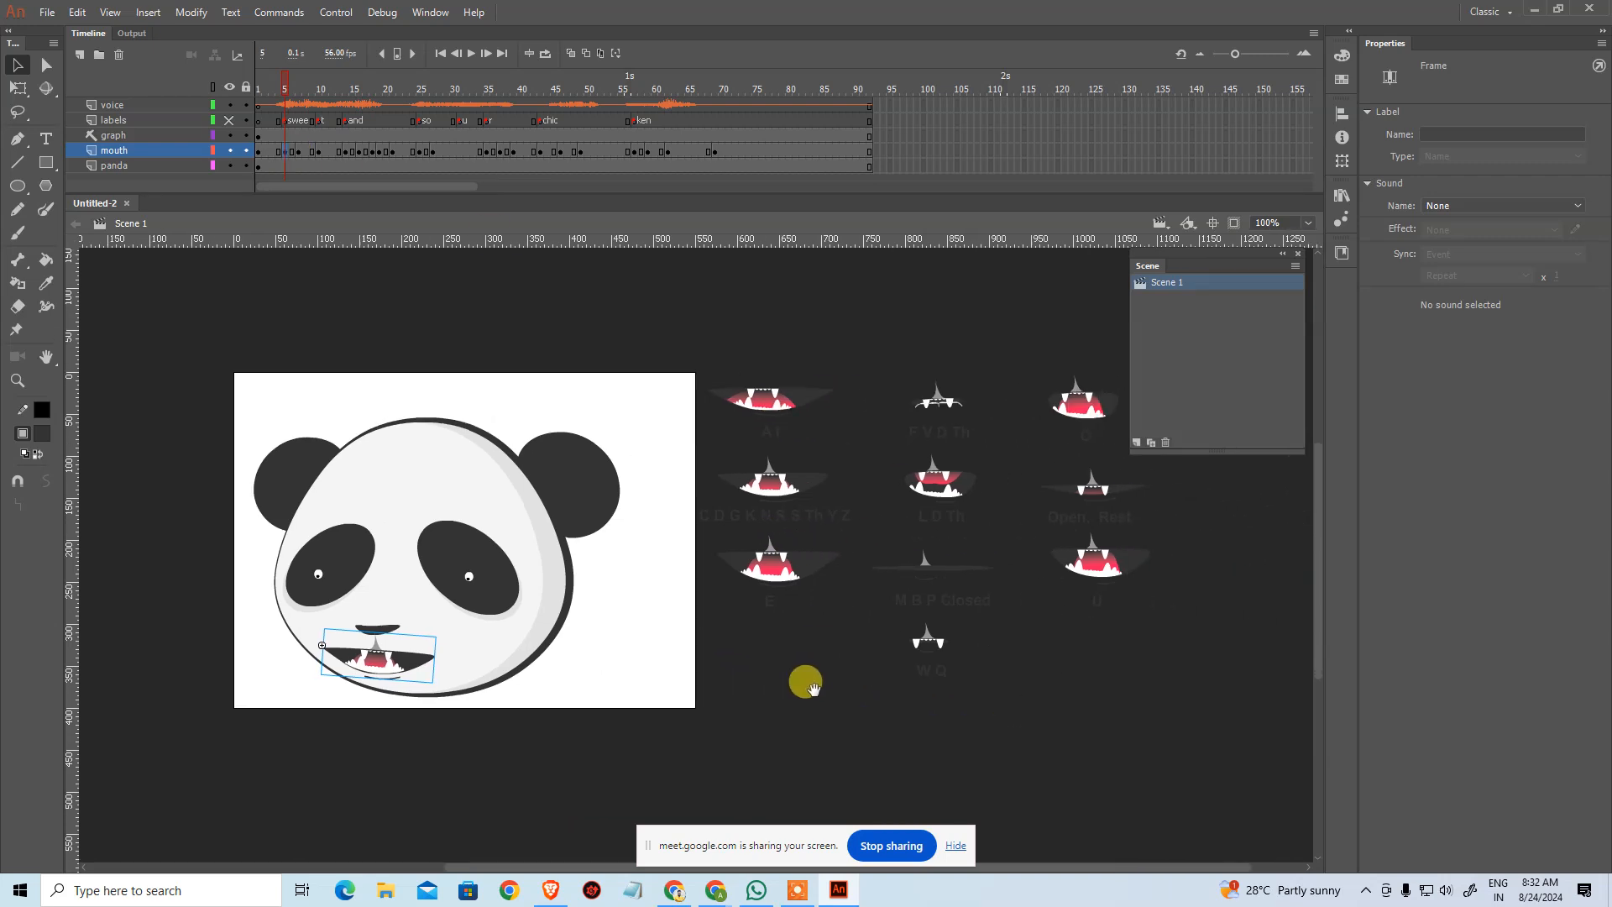
{"action": "left_click", "coordinate": [287, 86]}
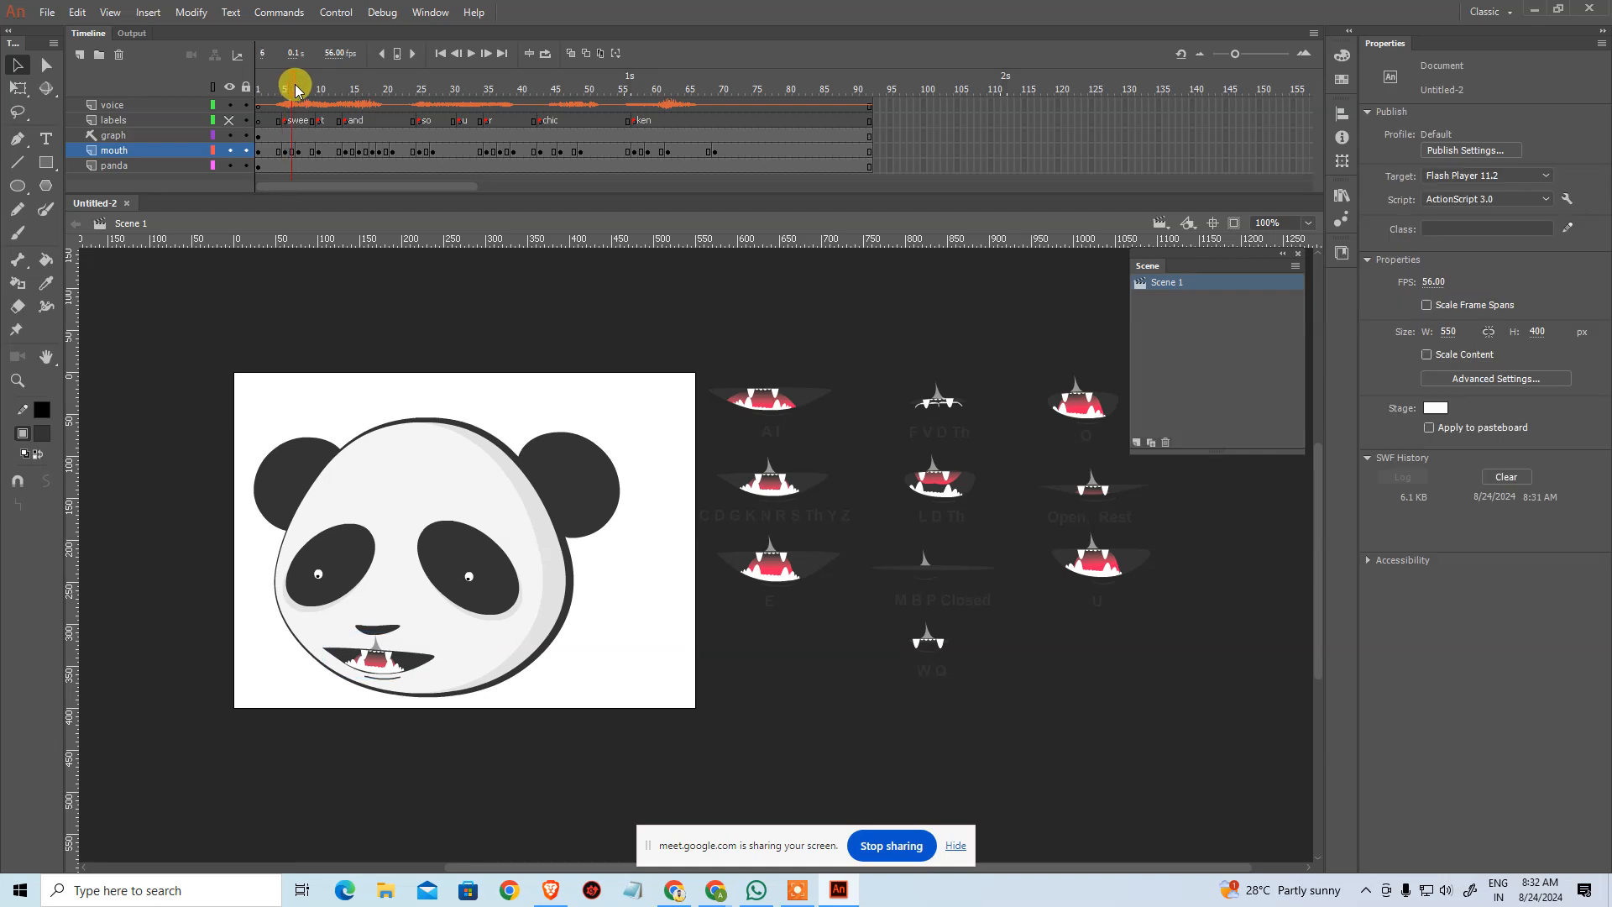
{"action": "left_click_drag", "start_coordinate": [295, 90], "coordinate": [305, 90]}
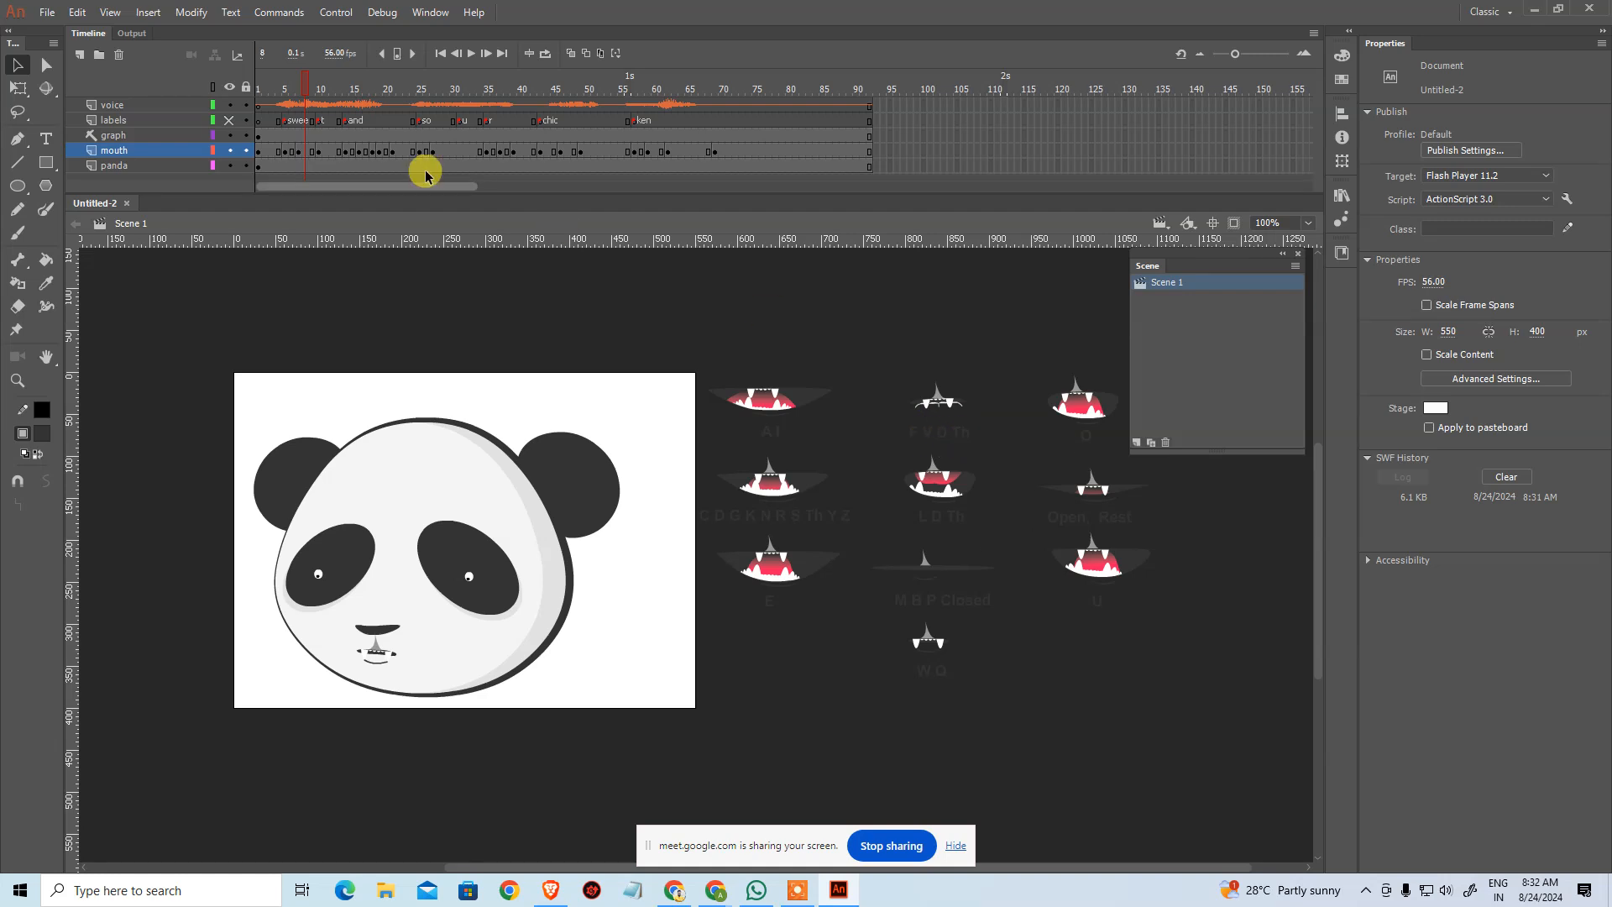
{"action": "left_click_drag", "start_coordinate": [312, 87], "coordinate": [617, 122]}
{"action": "key", "text": "Return"}
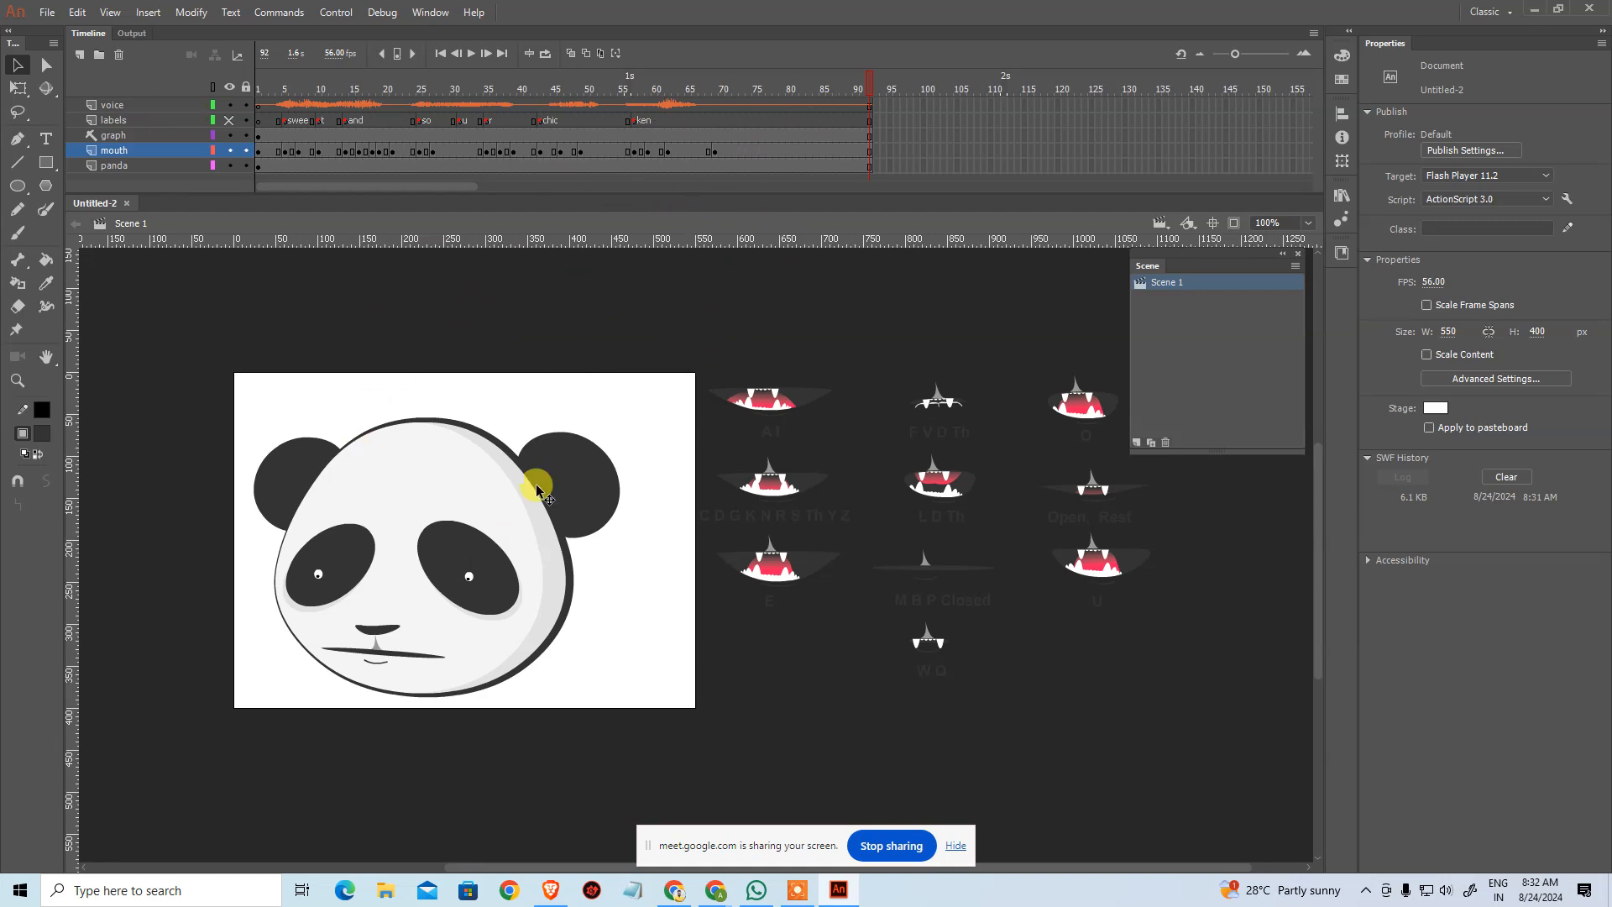
Step: Review the full mouth shape chart up close, from the W Q shape to the A I shape
{"action": "left_click_drag", "start_coordinate": [1021, 544], "coordinate": [690, 362]}
{"action": "key", "text": "ctrl+space"}
{"action": "left_click", "coordinate": [846, 489], "text": "ctrl"}
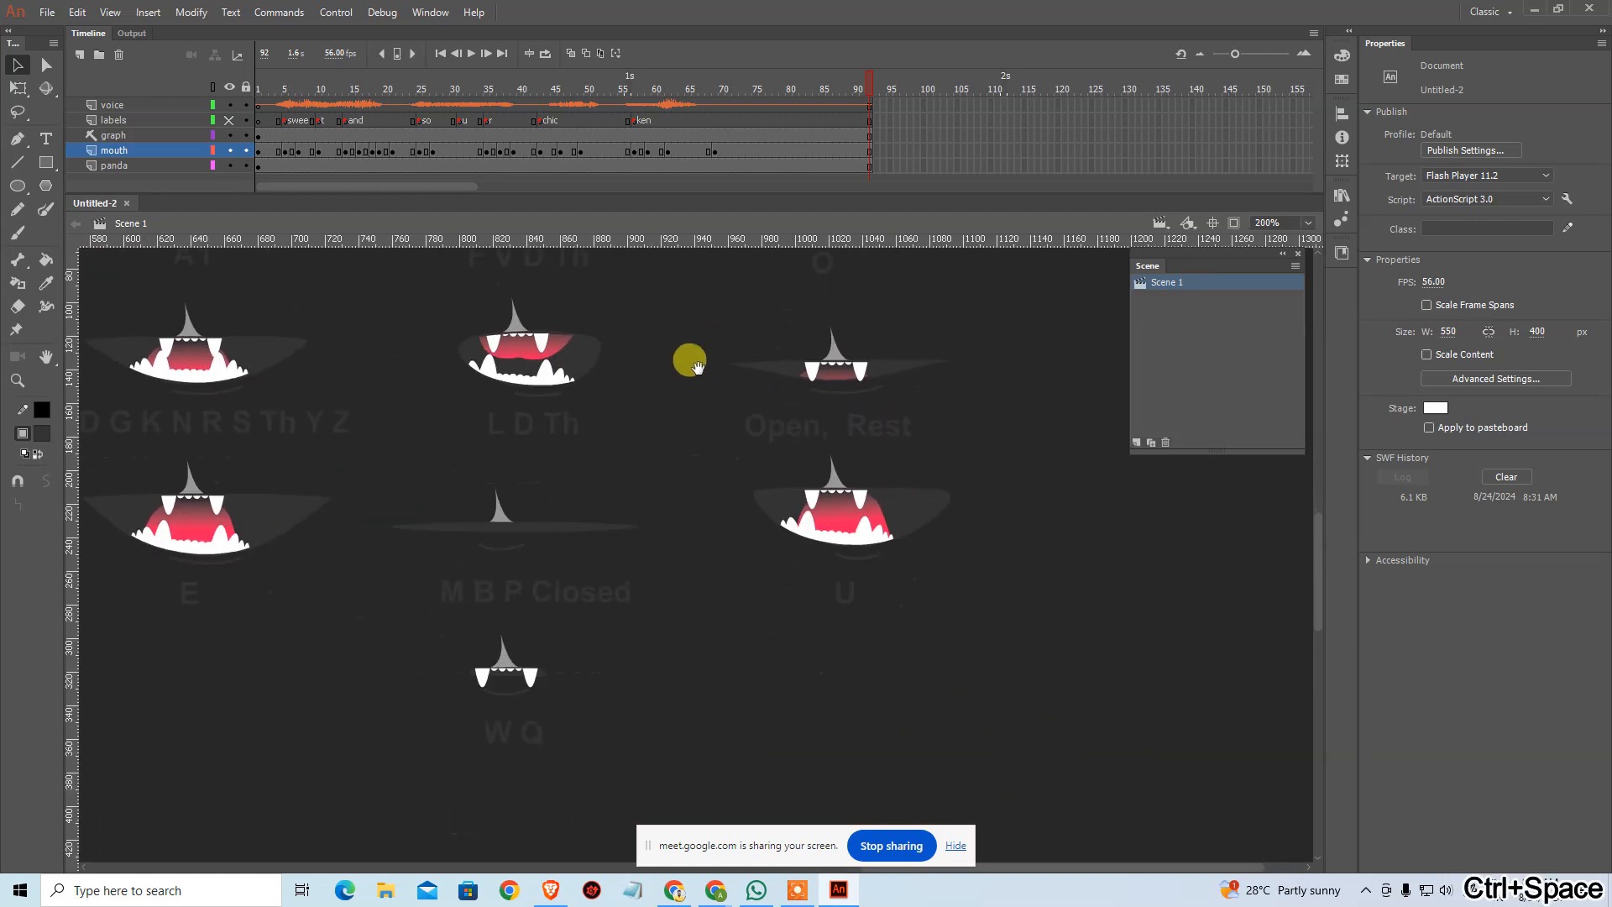
{"action": "left_click_drag", "start_coordinate": [759, 565], "coordinate": [888, 623]}
{"action": "left_click_drag", "start_coordinate": [363, 446], "coordinate": [374, 662]}
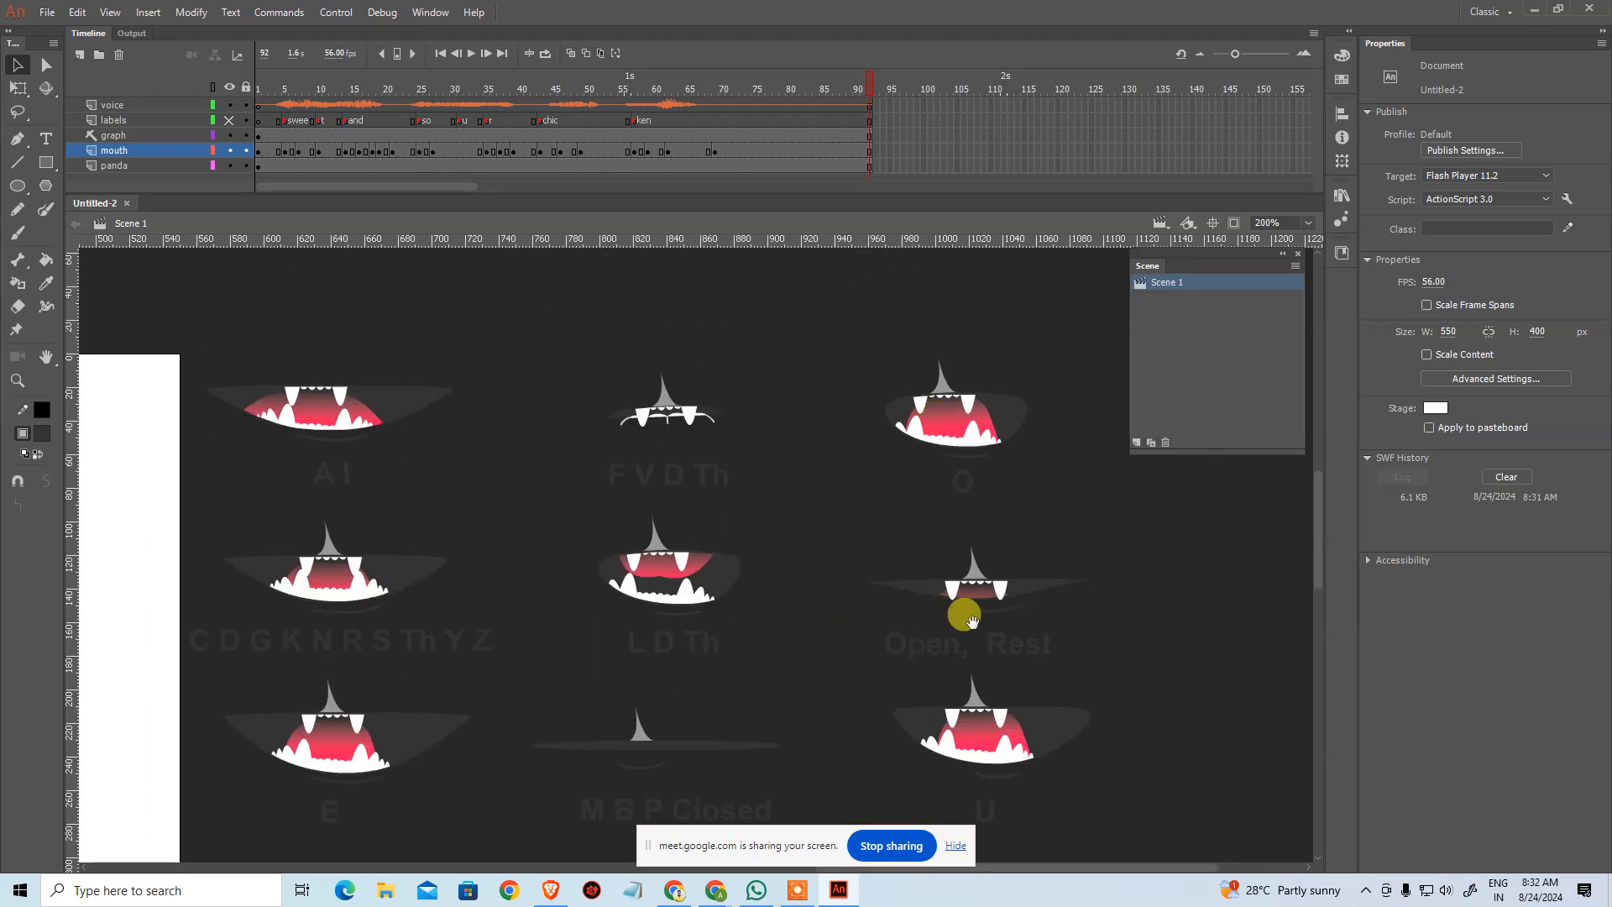
Step: Close the Lip Sync document and create a blank one from the HD 1280 x 720 Character Animation preset
{"action": "key", "text": "ctrl+w"}
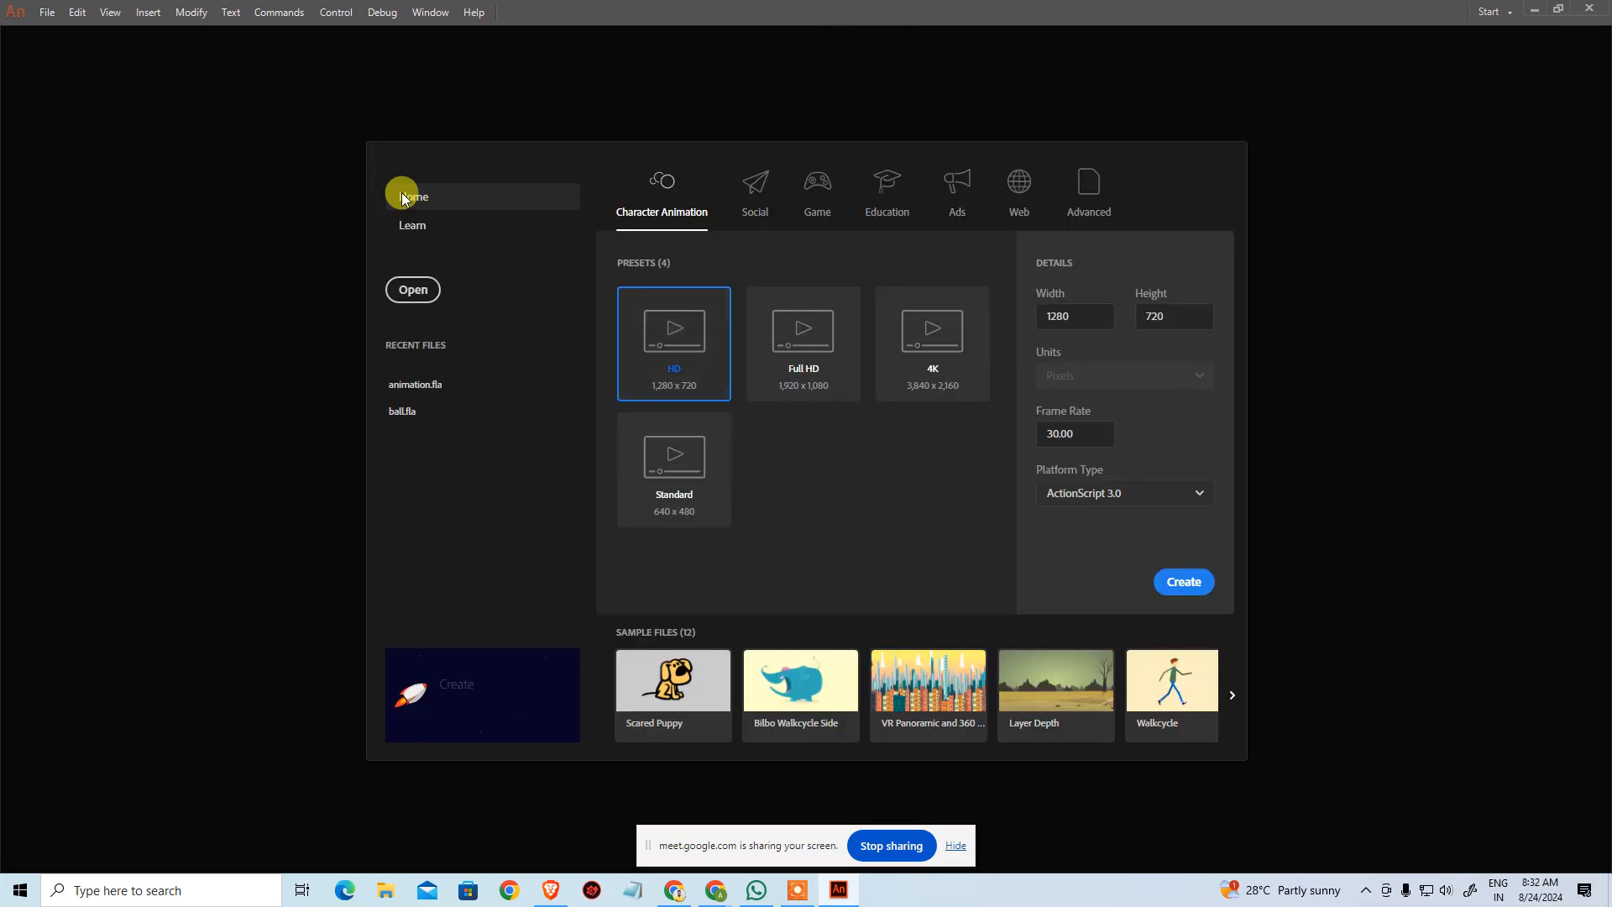
{"action": "left_click", "coordinate": [46, 12]}
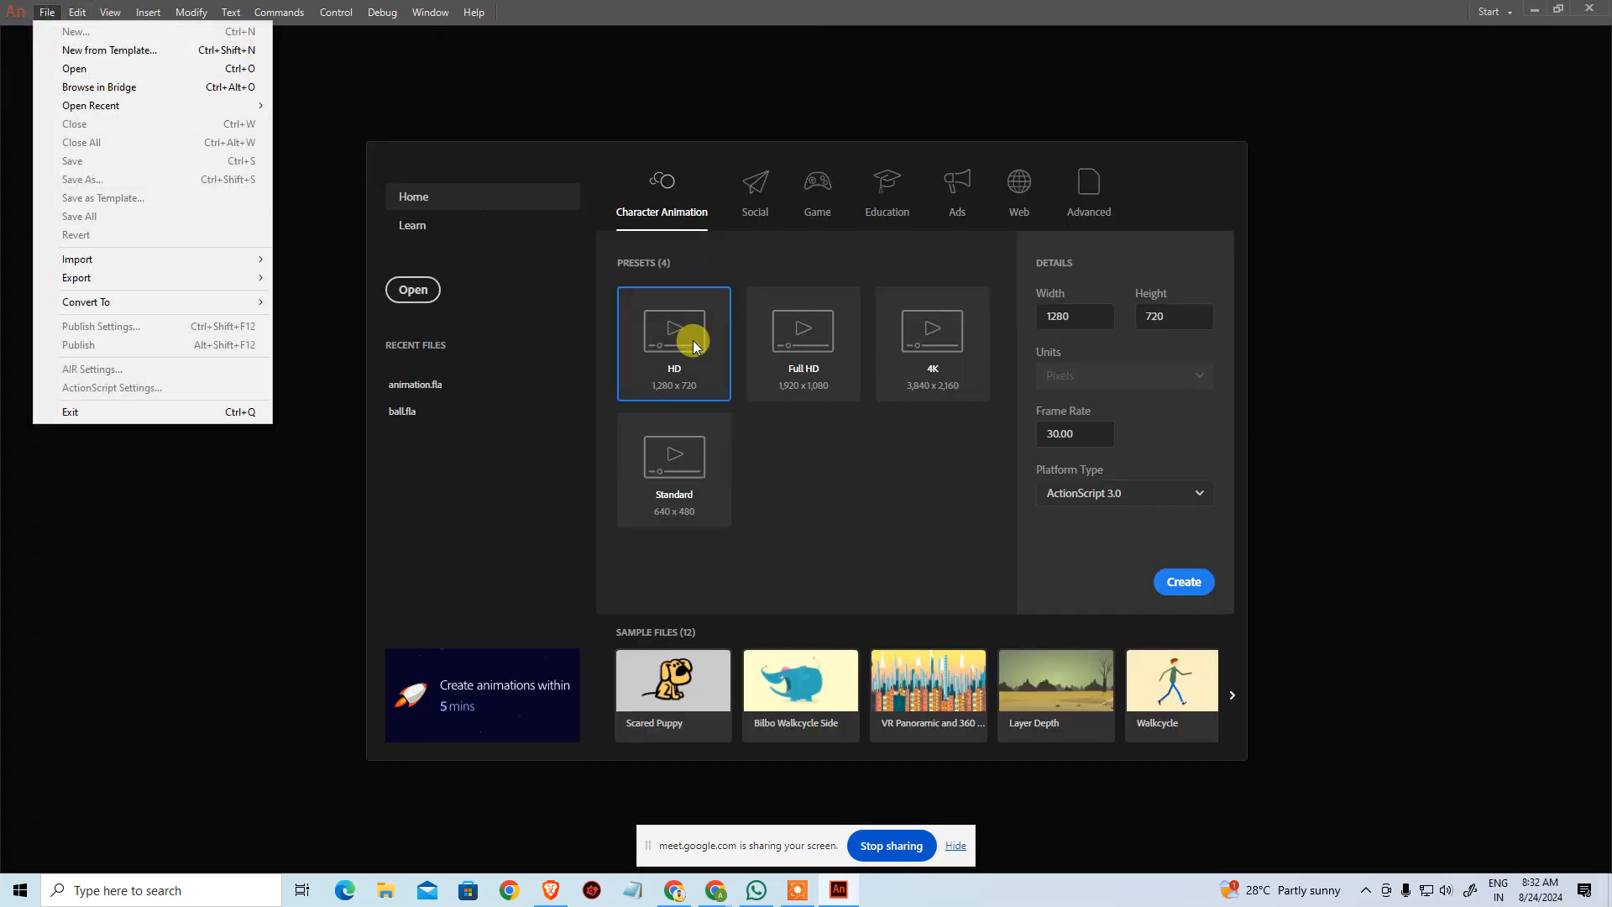
{"action": "left_click", "coordinate": [932, 567]}
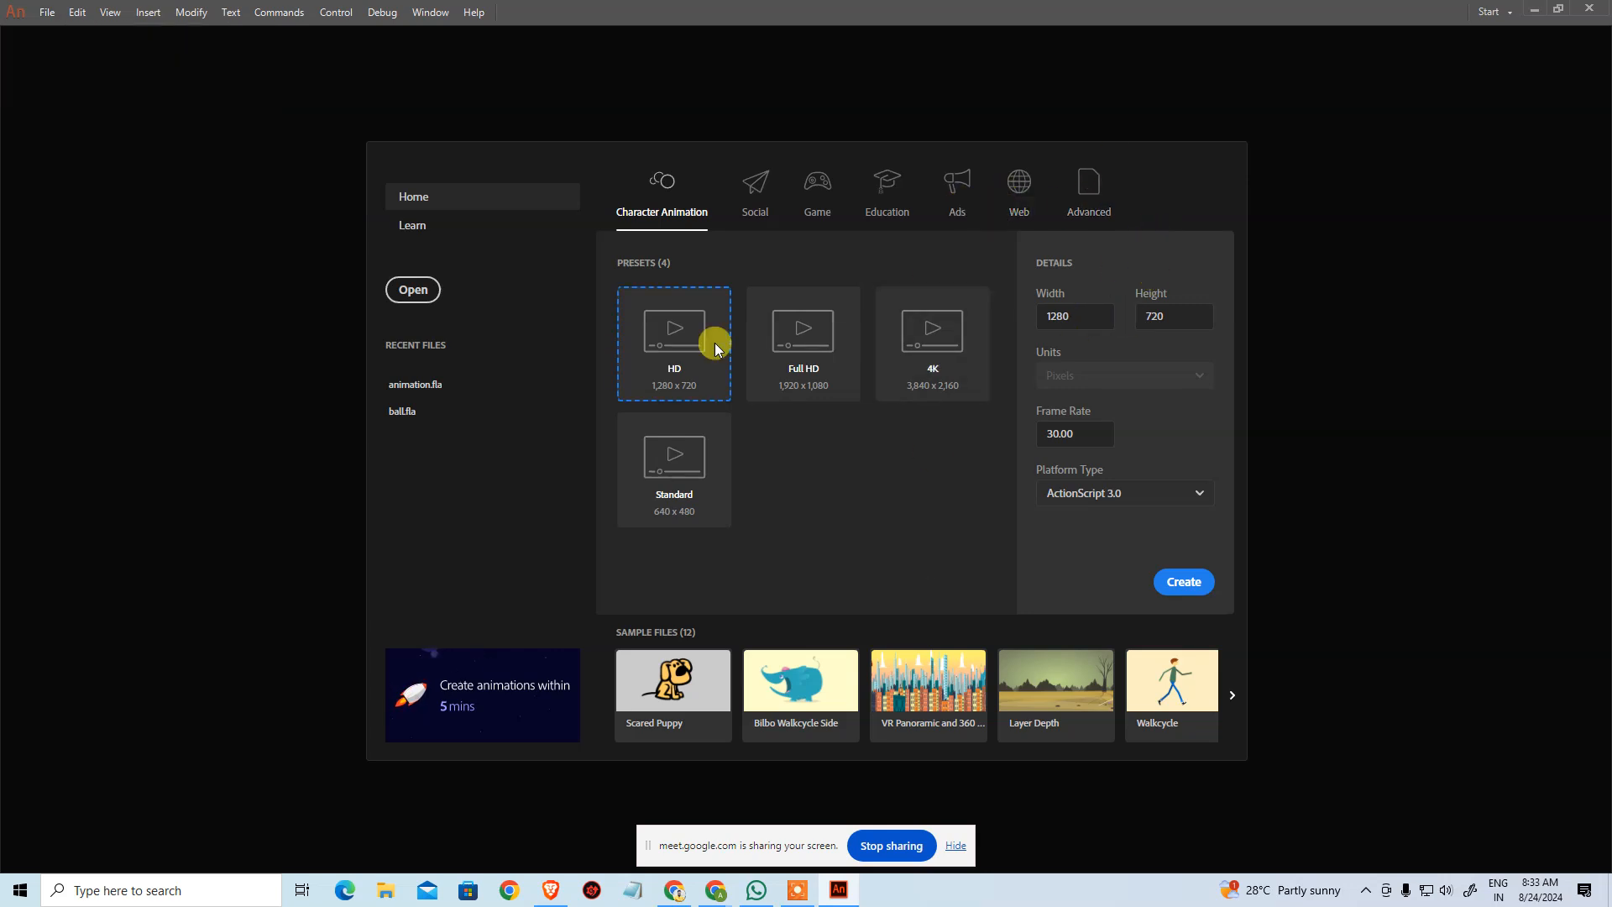
{"action": "left_click", "coordinate": [46, 13]}
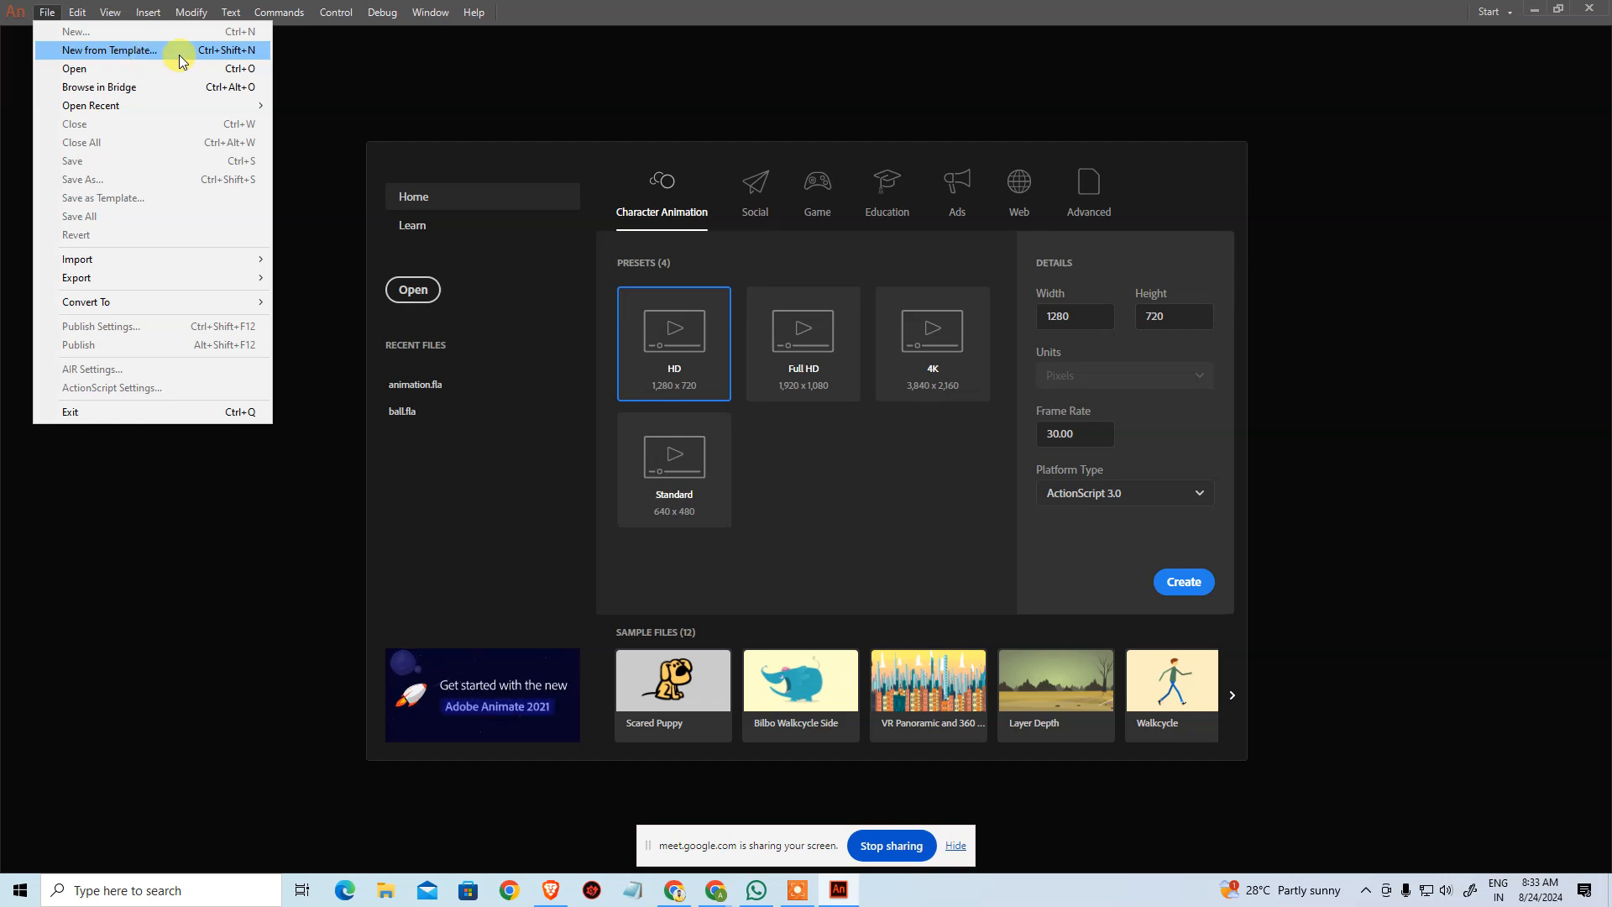
{"action": "left_click", "coordinate": [972, 515]}
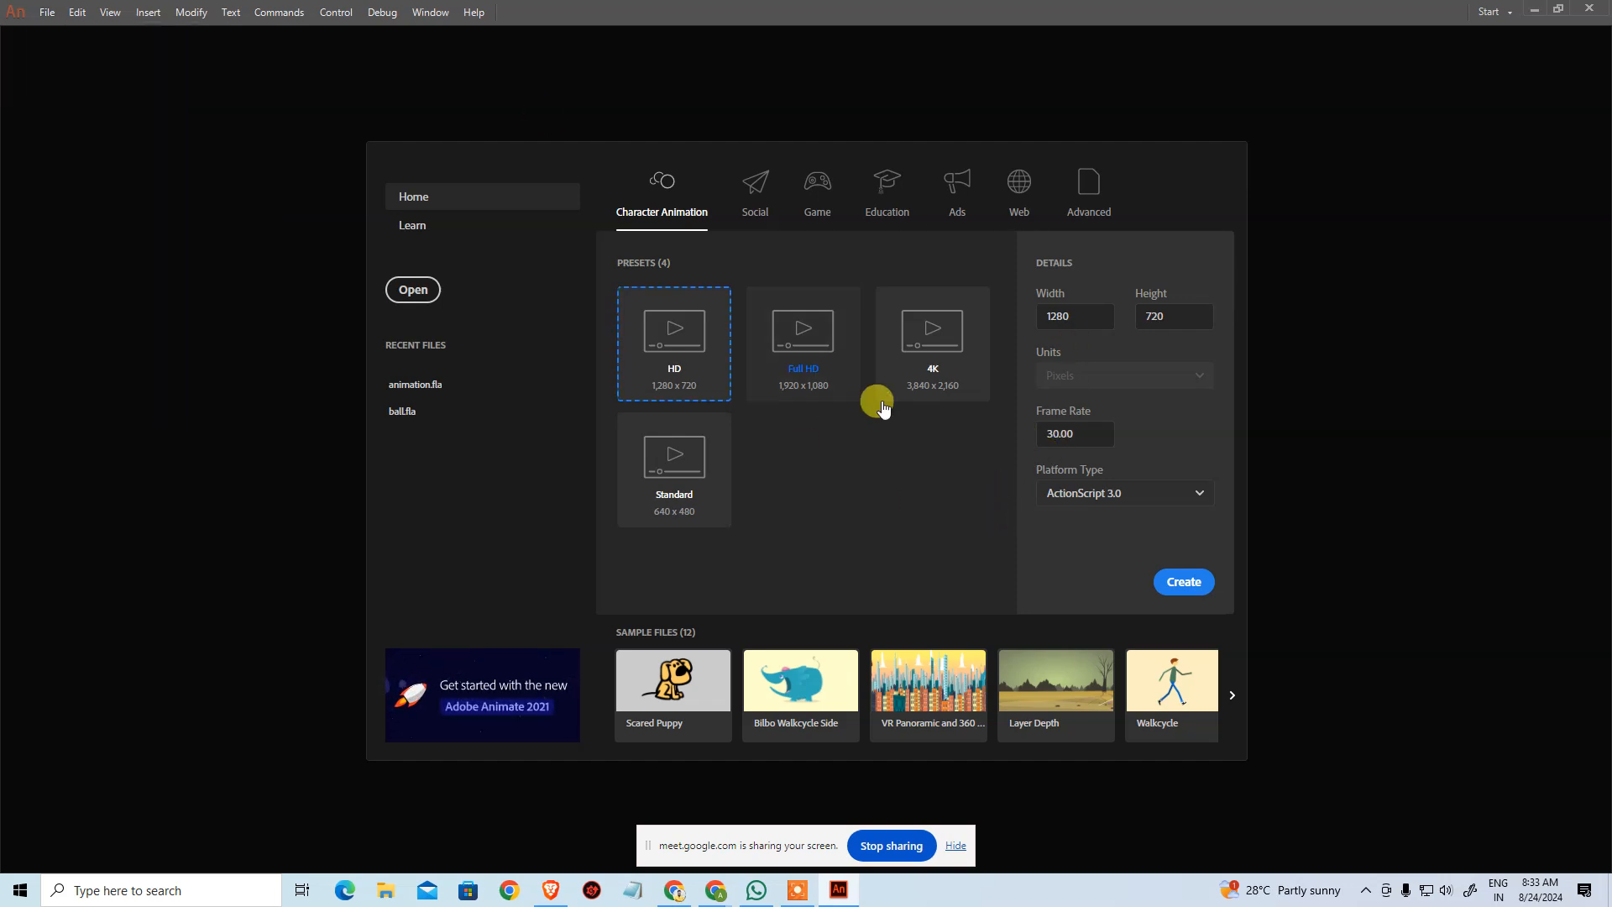
{"action": "double_click", "coordinate": [715, 372]}
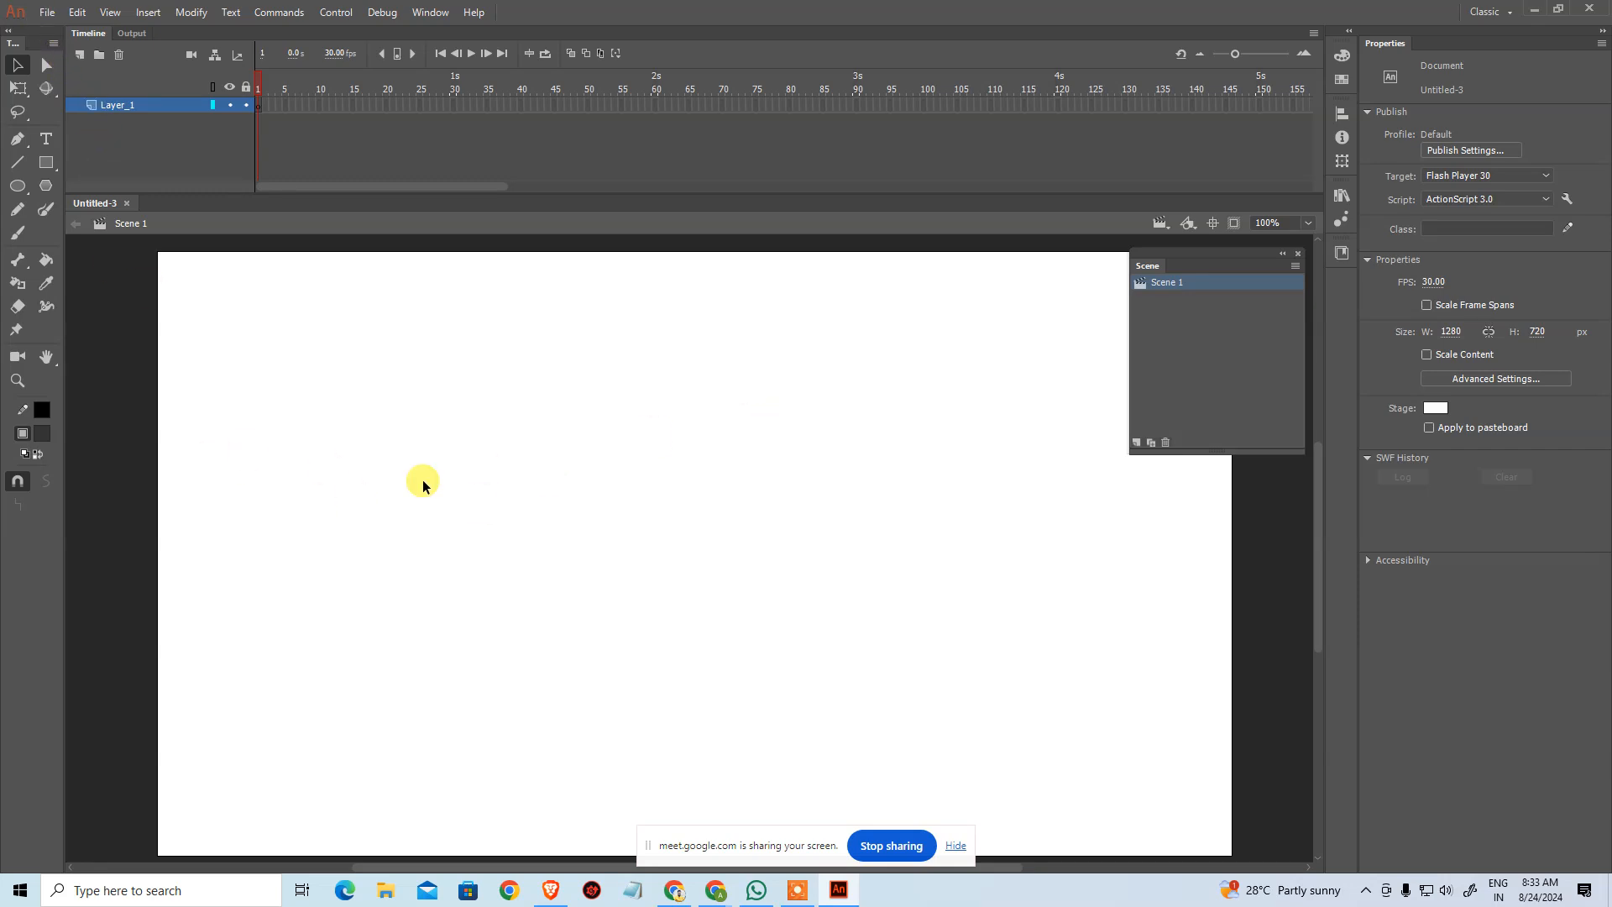
Step: Activate the Bone Tool and create another document from the IK Stick Man Sample template in Sample Files
{"action": "left_click", "coordinate": [19, 273]}
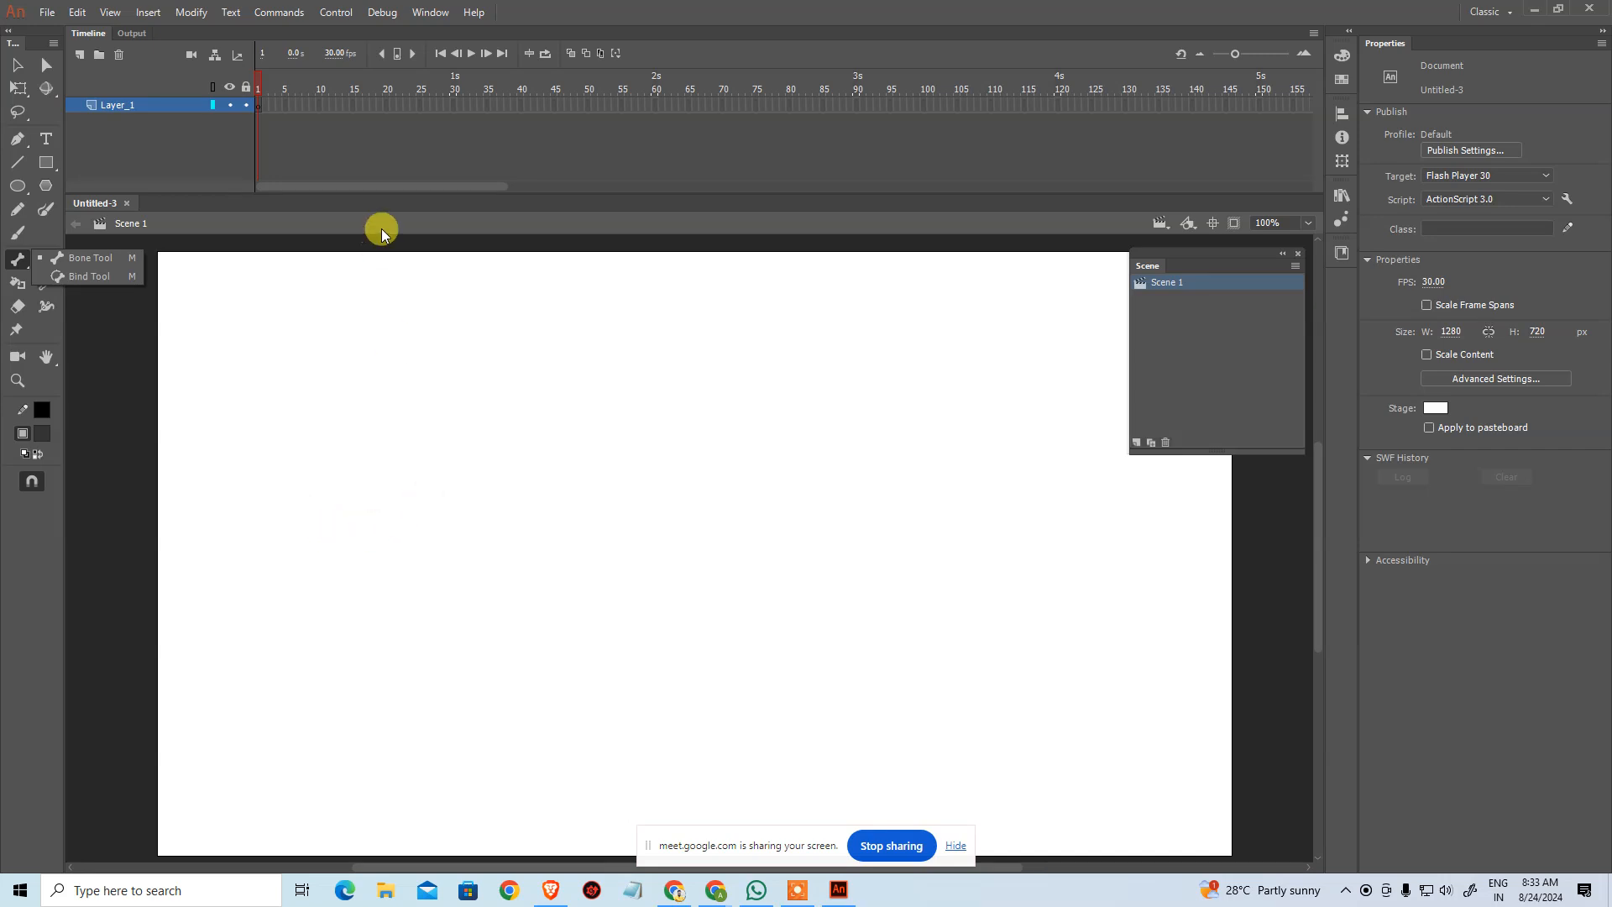
{"action": "left_click", "coordinate": [46, 13]}
{"action": "left_click", "coordinate": [239, 49]}
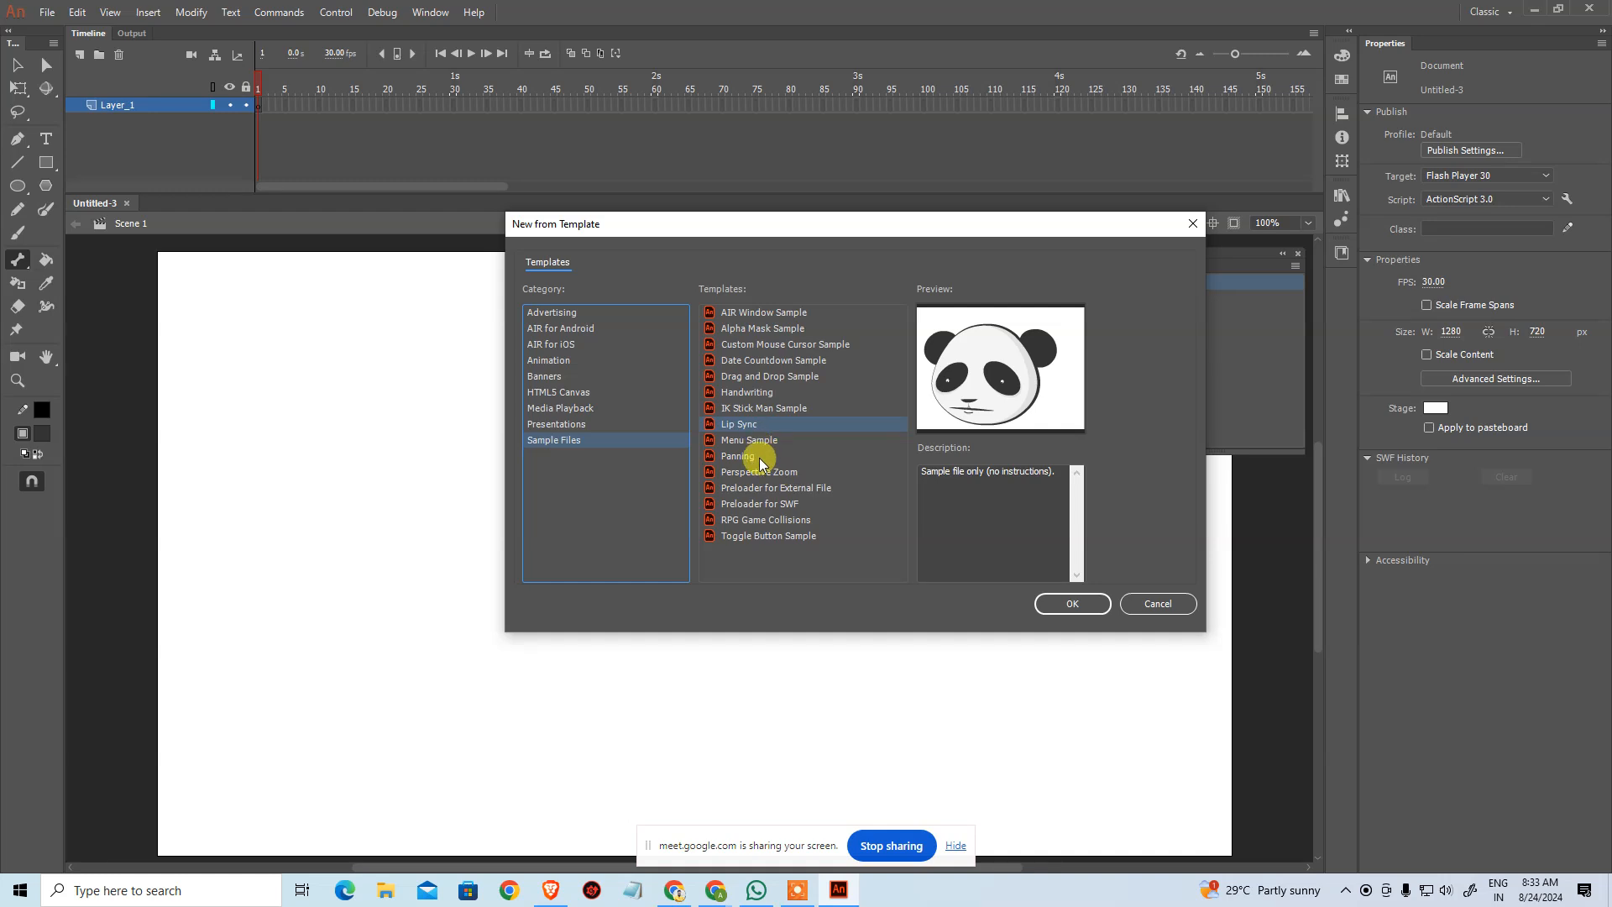
{"action": "left_click", "coordinate": [755, 408]}
{"action": "left_click", "coordinate": [1083, 604]}
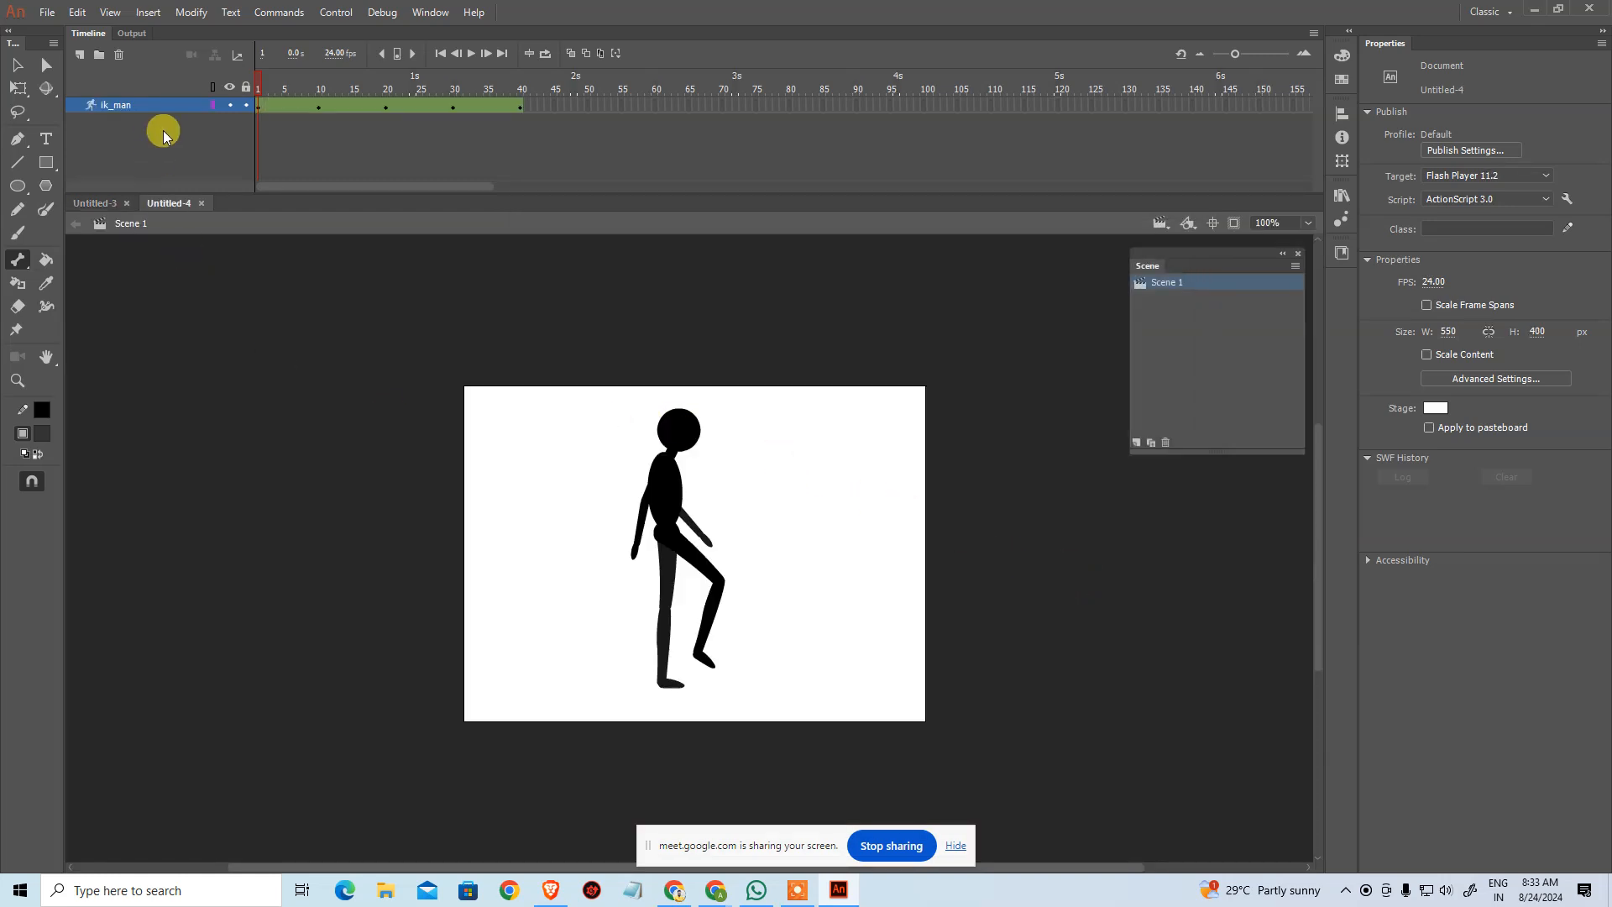
Step: Select the ik_man armature at frame 1 and examine its bones and joints up close, from the arm to the raised knee
{"action": "left_click", "coordinate": [260, 108]}
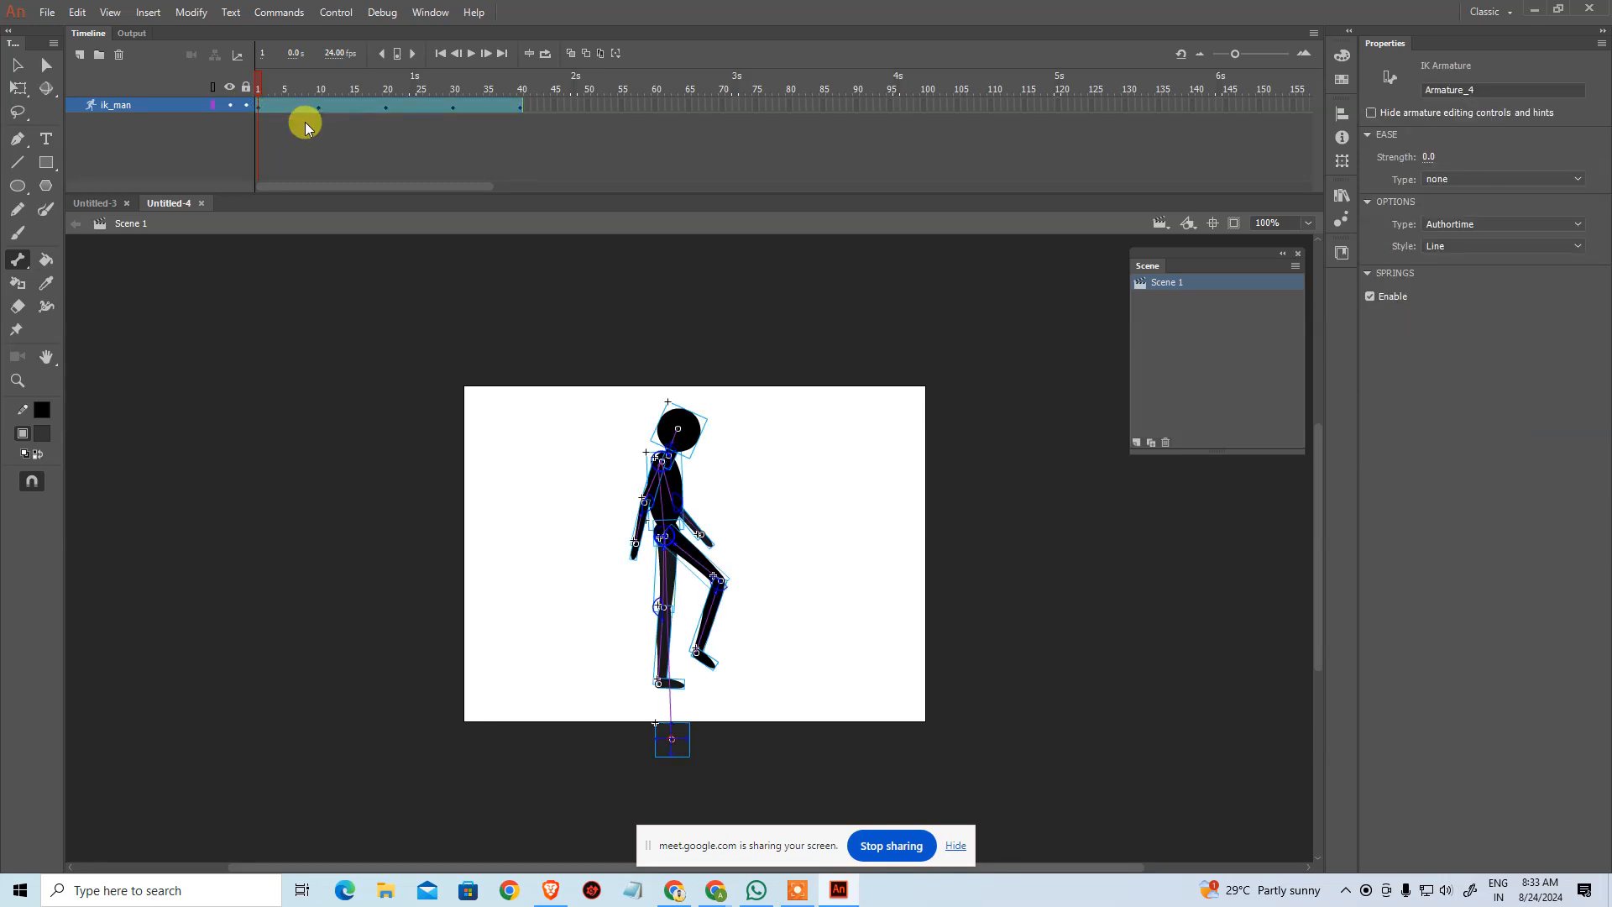
{"action": "key", "text": "ctrl+equal"}
{"action": "key", "text": "ctrl+equal"}
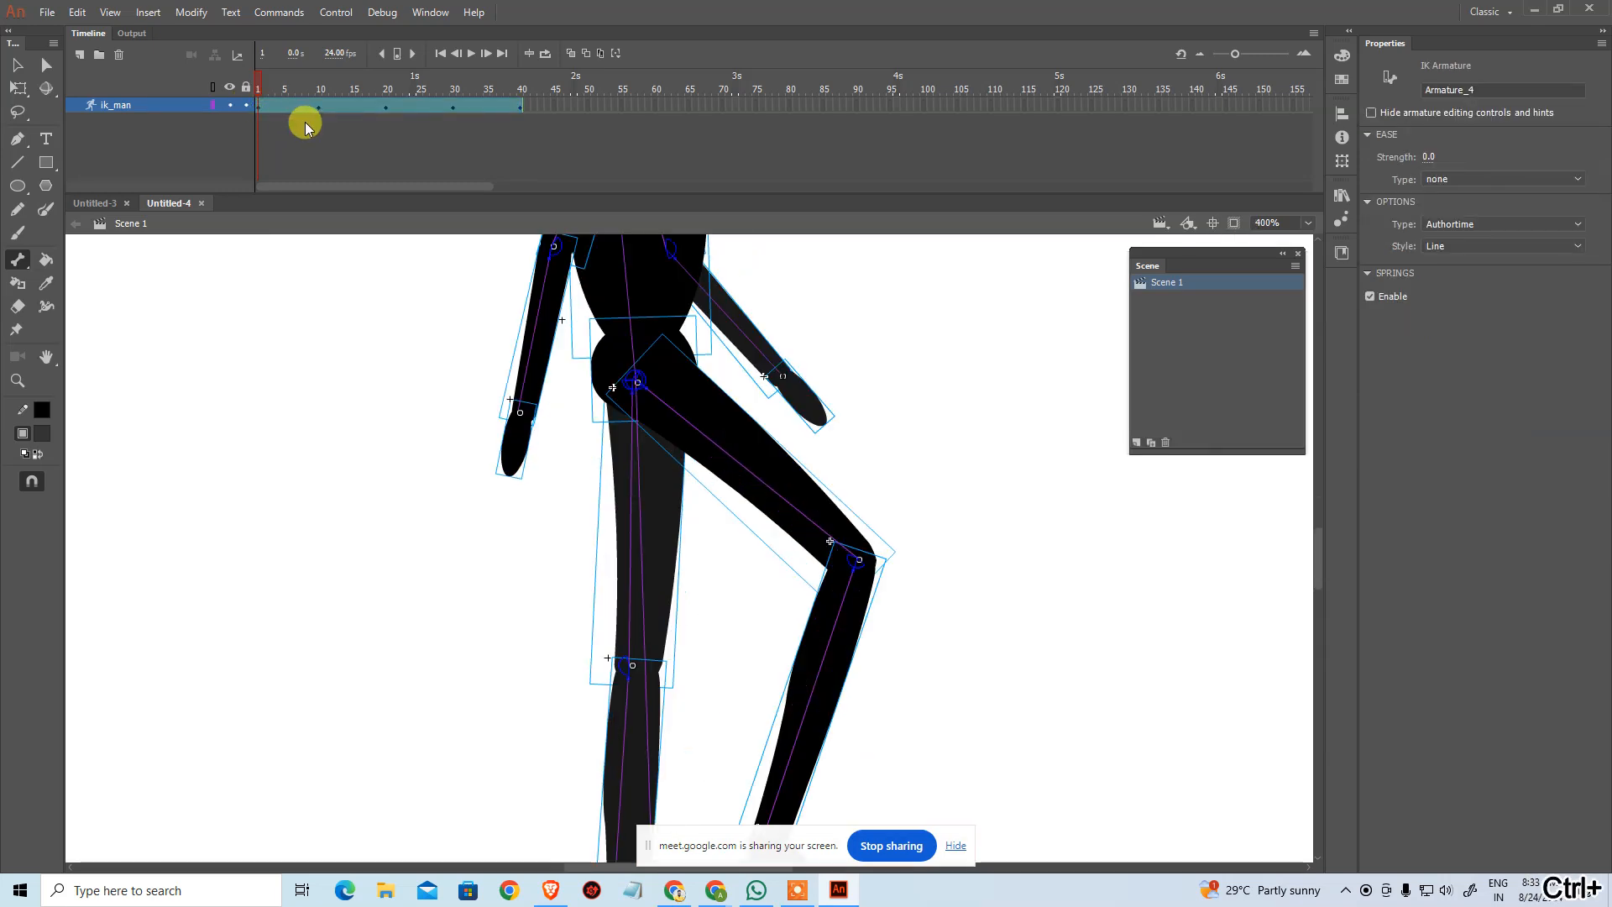
{"action": "left_click_drag", "start_coordinate": [555, 271], "coordinate": [551, 484]}
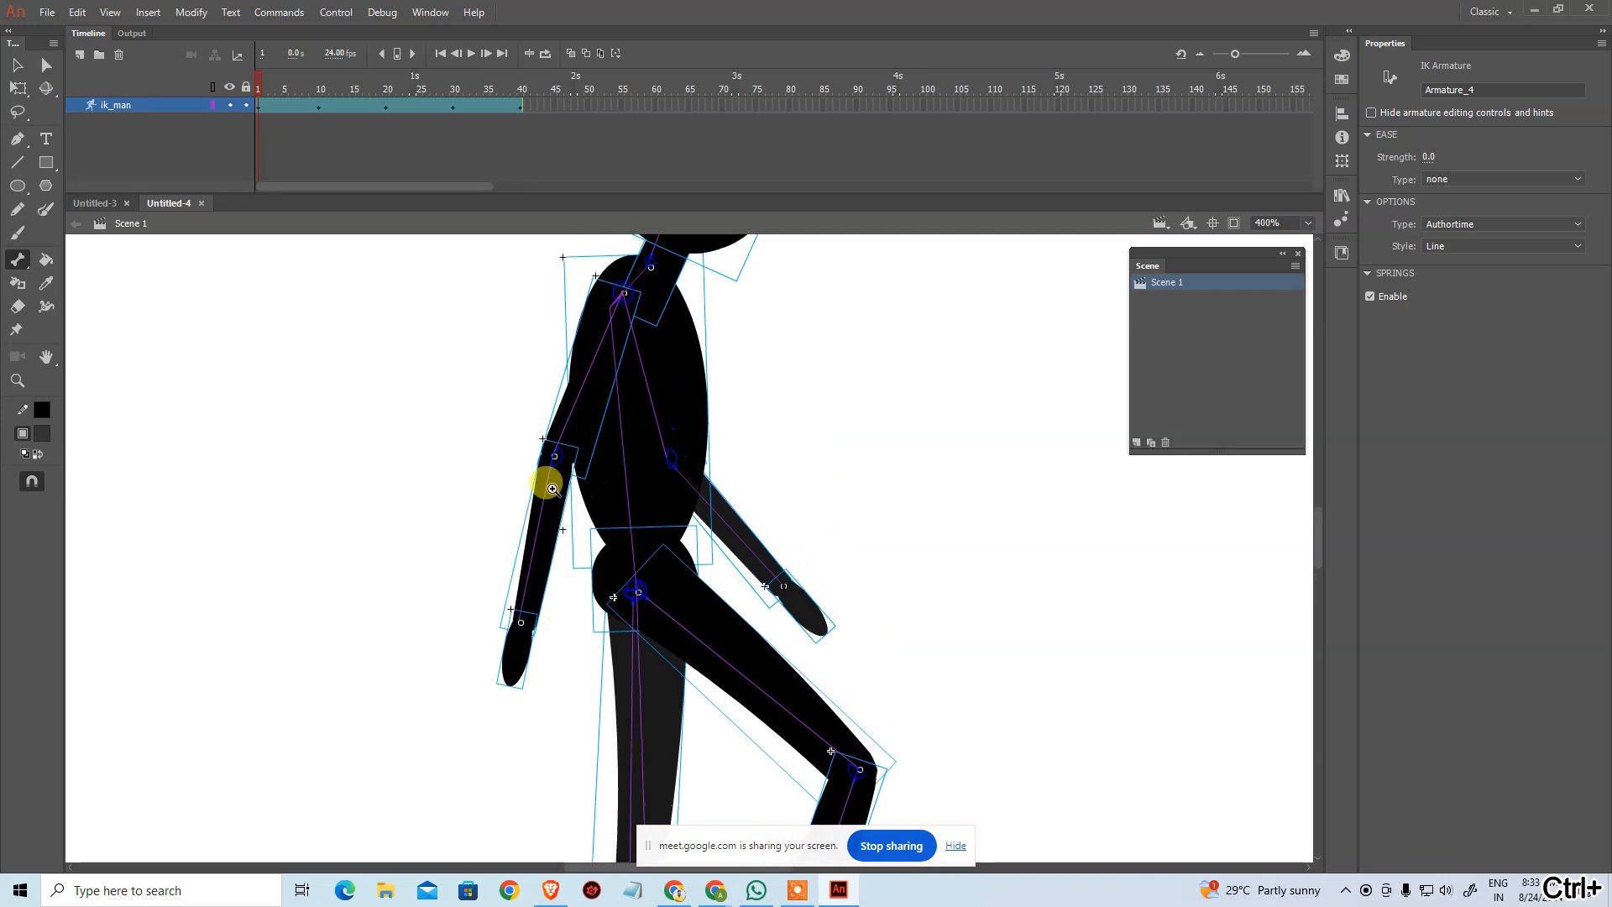
{"action": "left_click", "coordinate": [549, 453], "text": "ctrl"}
{"action": "left_click_drag", "start_coordinate": [683, 558], "coordinate": [493, 312]}
{"action": "left_click_drag", "start_coordinate": [774, 637], "coordinate": [672, 293]}
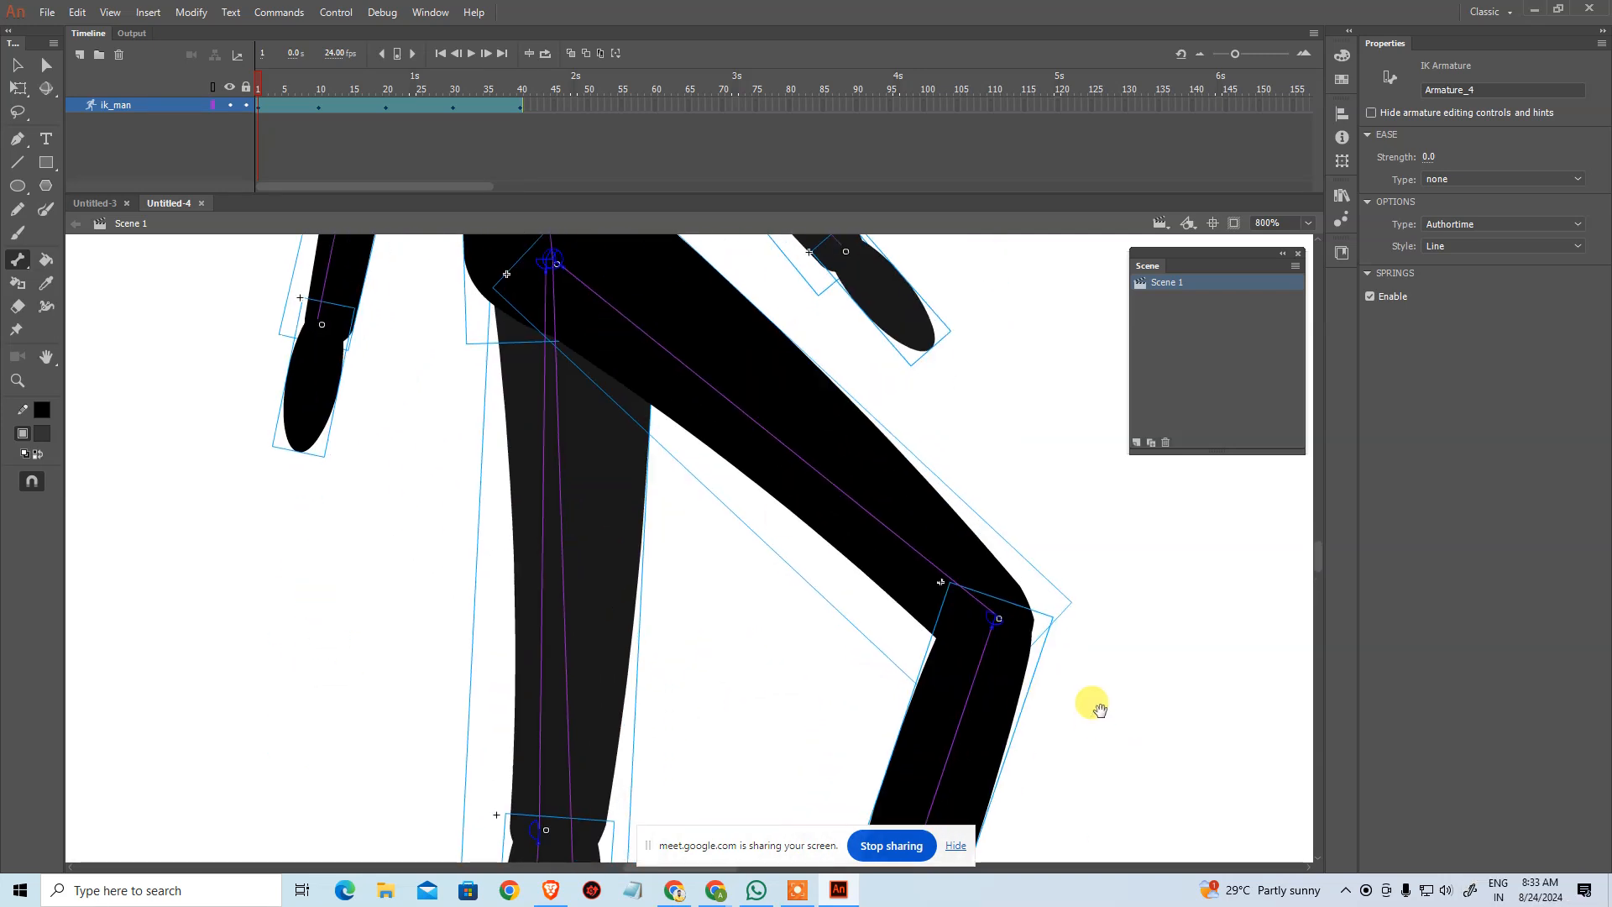
{"action": "left_click_drag", "start_coordinate": [1039, 602], "coordinate": [636, 643]}
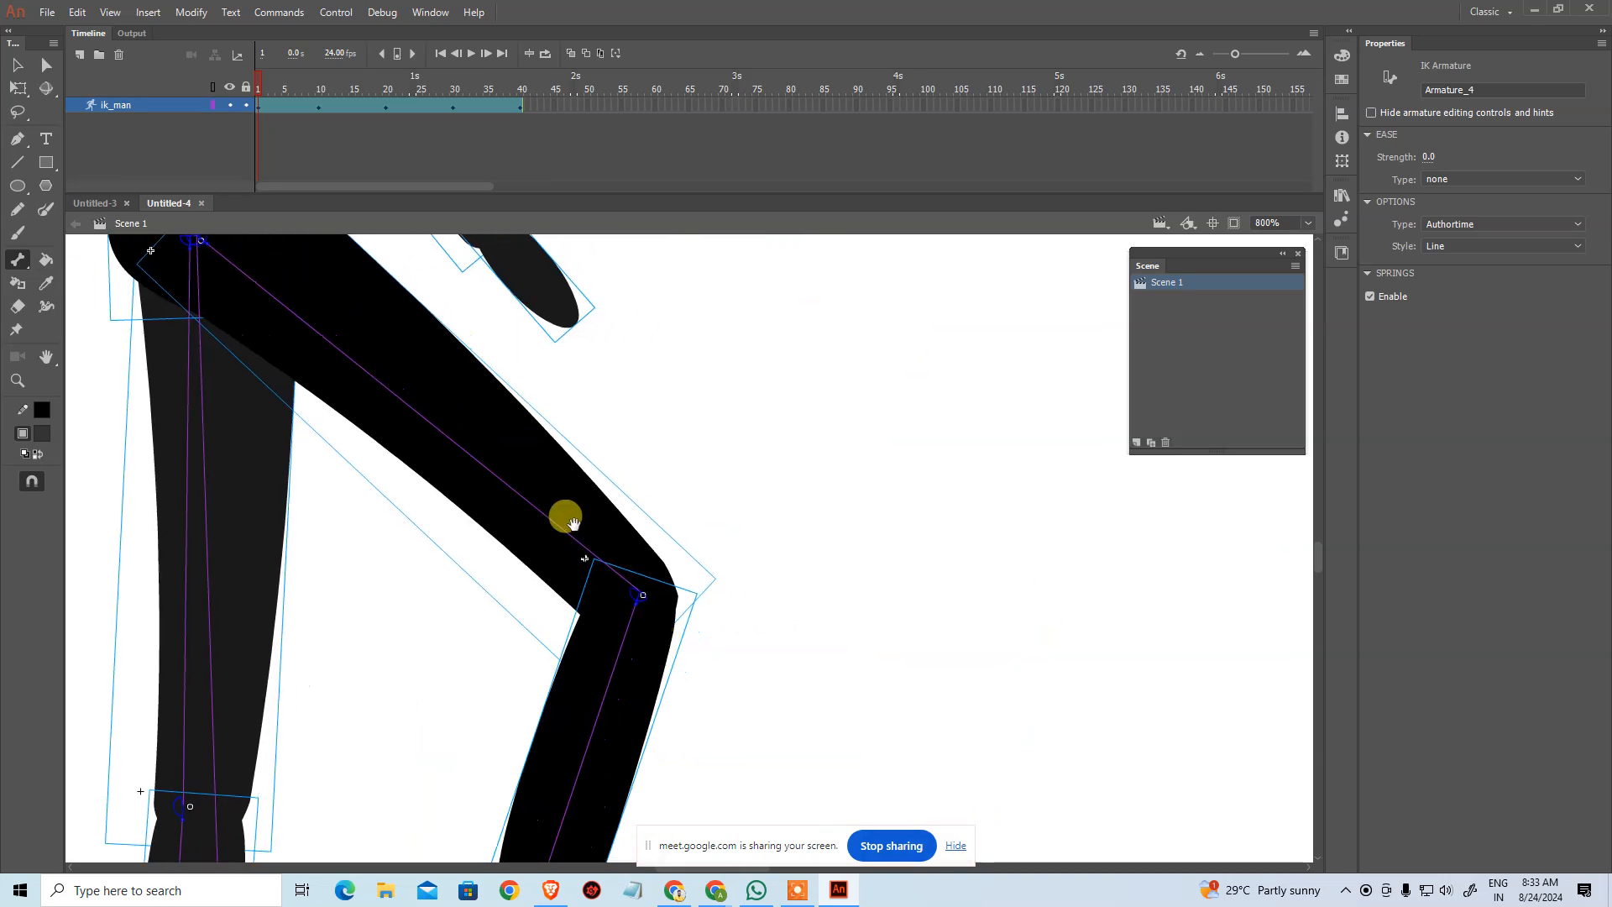
Step: Select the stick figure's body-part symbols, view their shared symbol properties and close the dialog
{"action": "left_click", "coordinate": [663, 604]}
{"action": "key", "text": "ctrl+minus"}
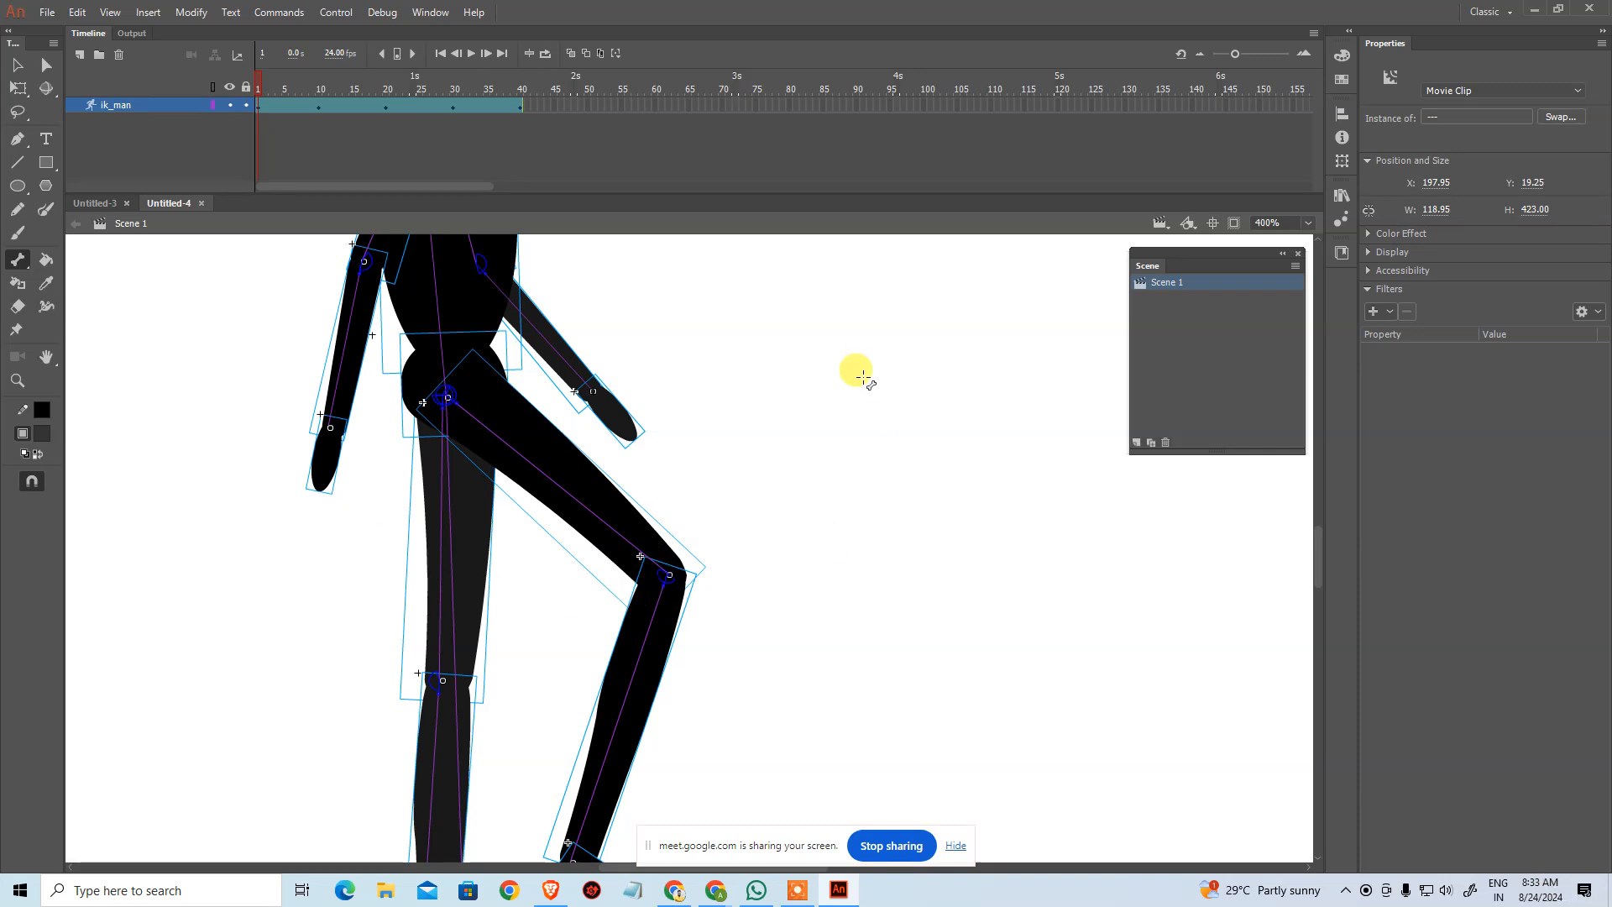
{"action": "left_click_drag", "start_coordinate": [745, 572], "coordinate": [700, 473]}
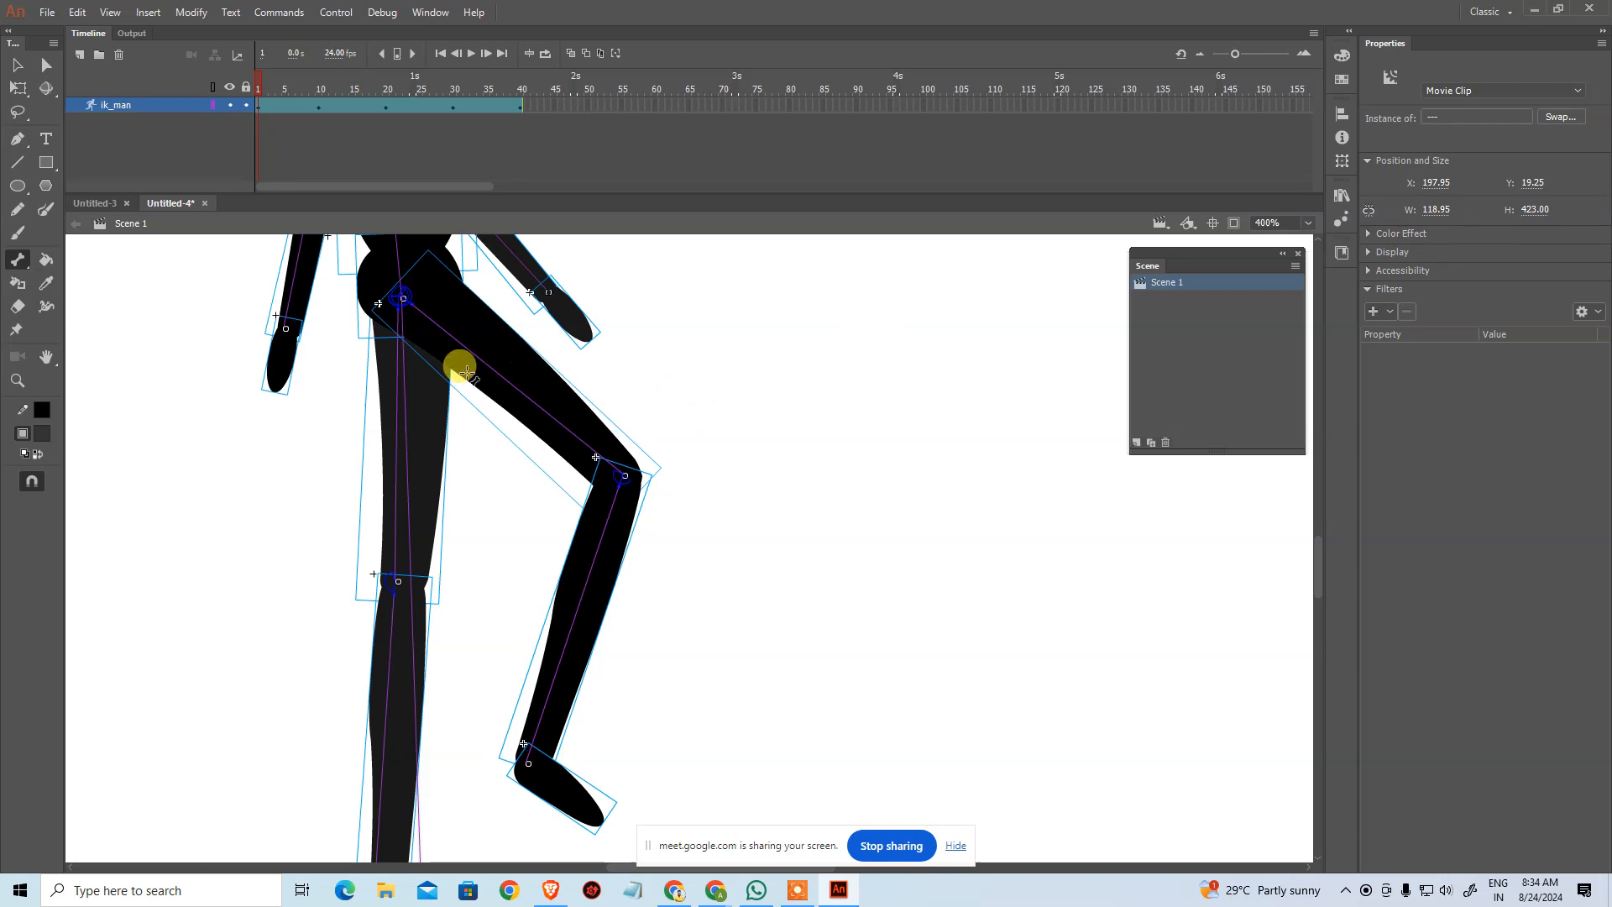
{"action": "left_click", "coordinate": [1451, 117]}
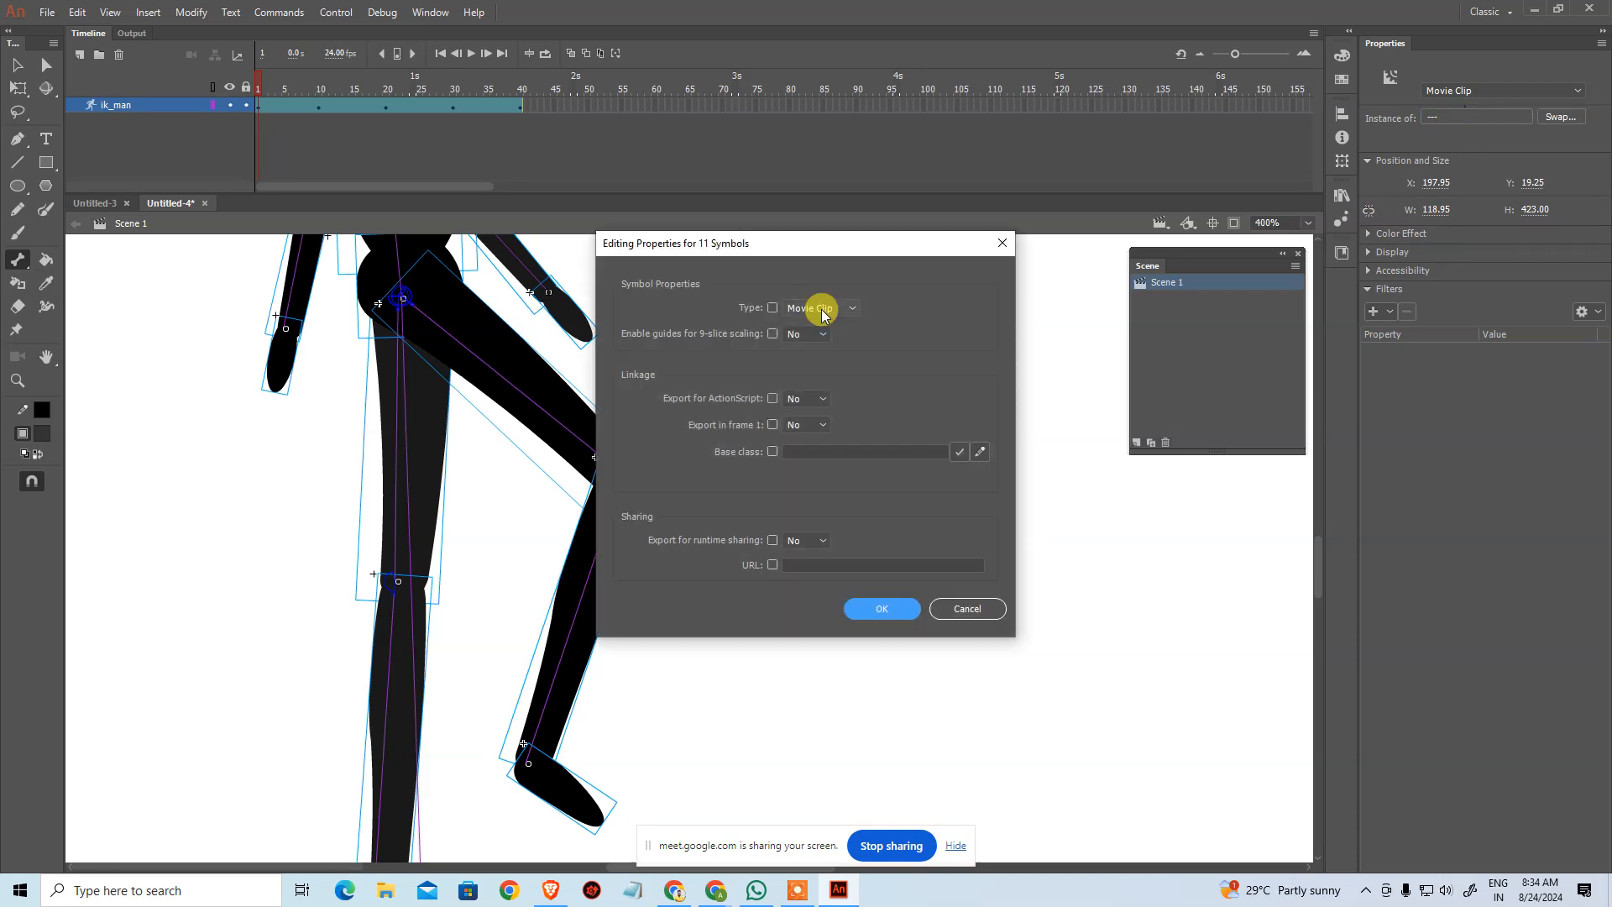
{"action": "left_click", "coordinate": [999, 244]}
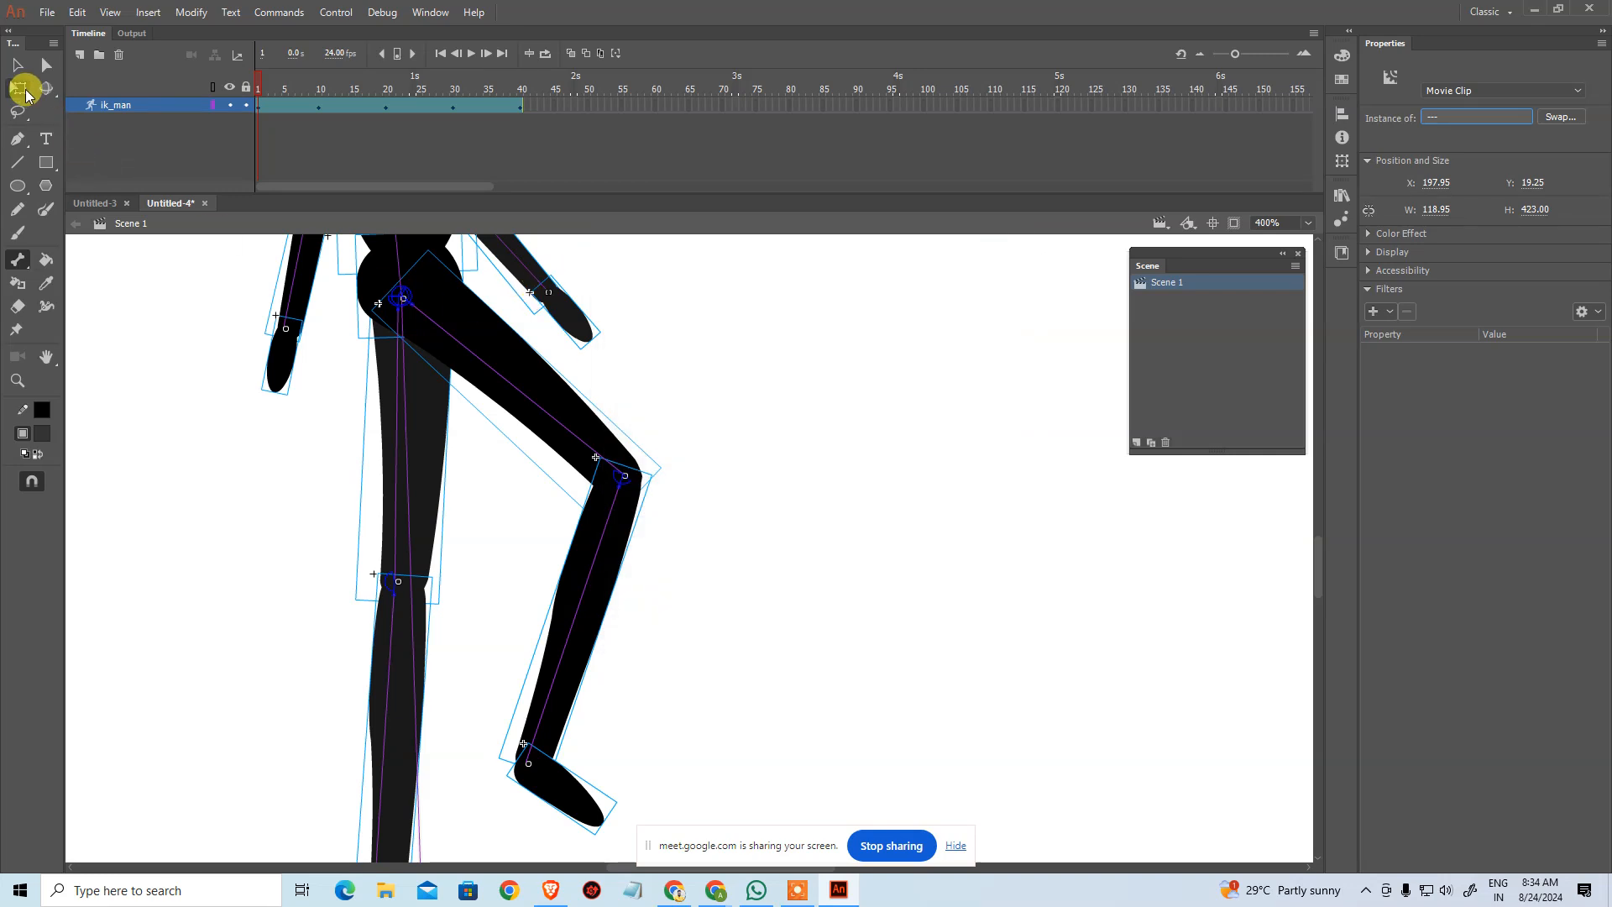
Step: Select the raised leg's lower bone with the Selection tool and inspect its joint rotation constraints
{"action": "left_click", "coordinate": [20, 65]}
{"action": "left_click", "coordinate": [892, 500]}
{"action": "left_click", "coordinate": [608, 516]}
{"action": "left_click", "coordinate": [610, 525]}
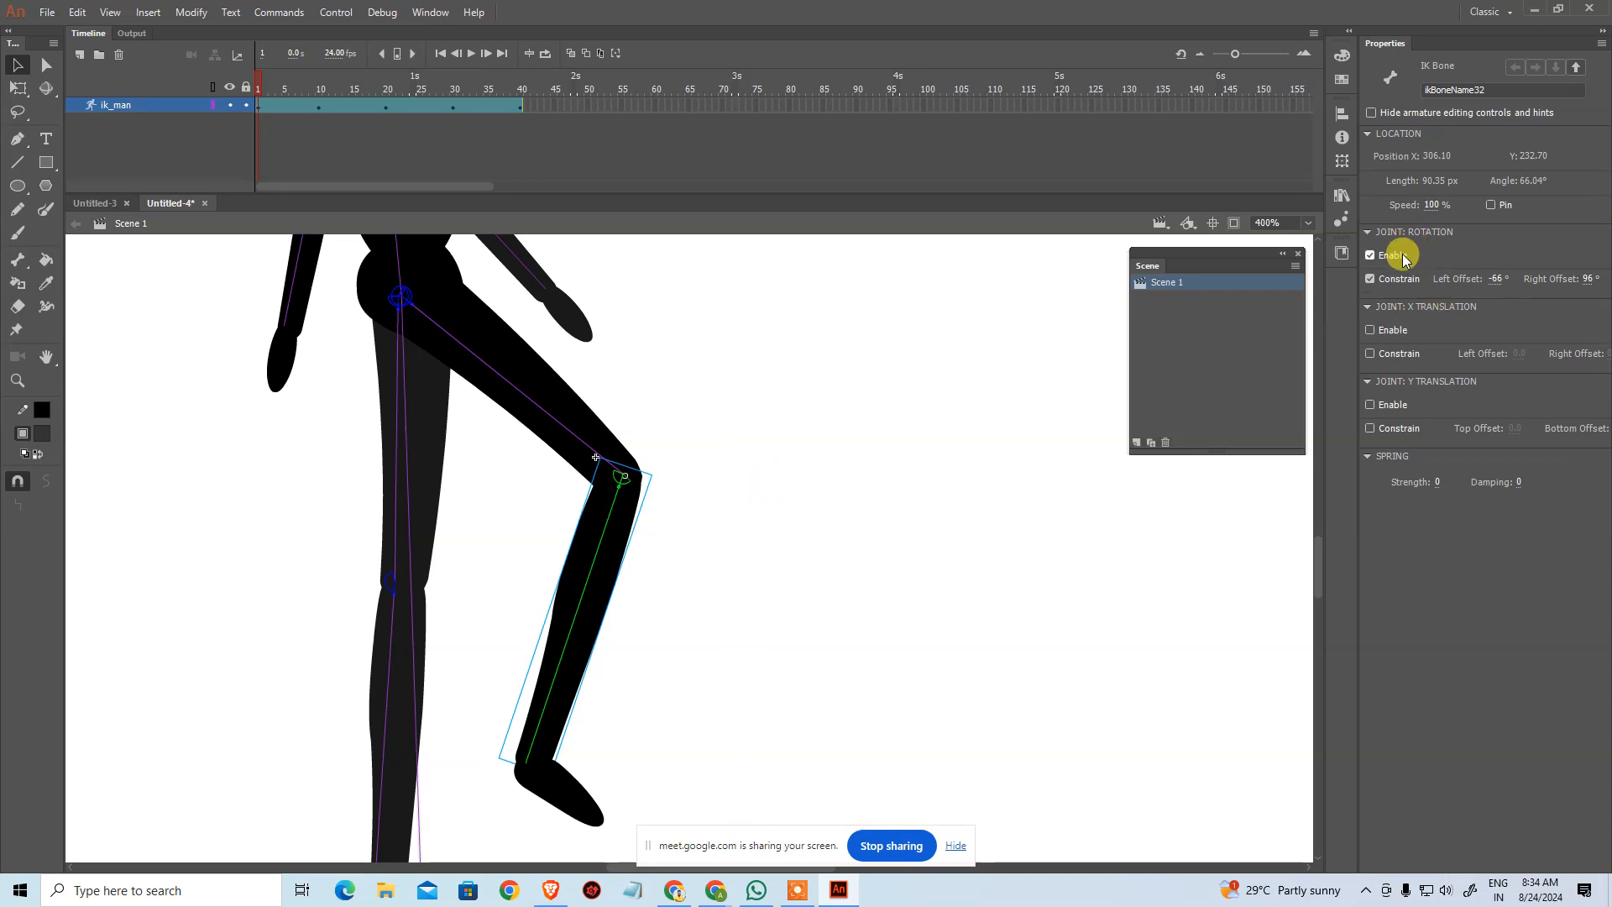
{"action": "left_click_drag", "start_coordinate": [1494, 280], "coordinate": [1495, 294]}
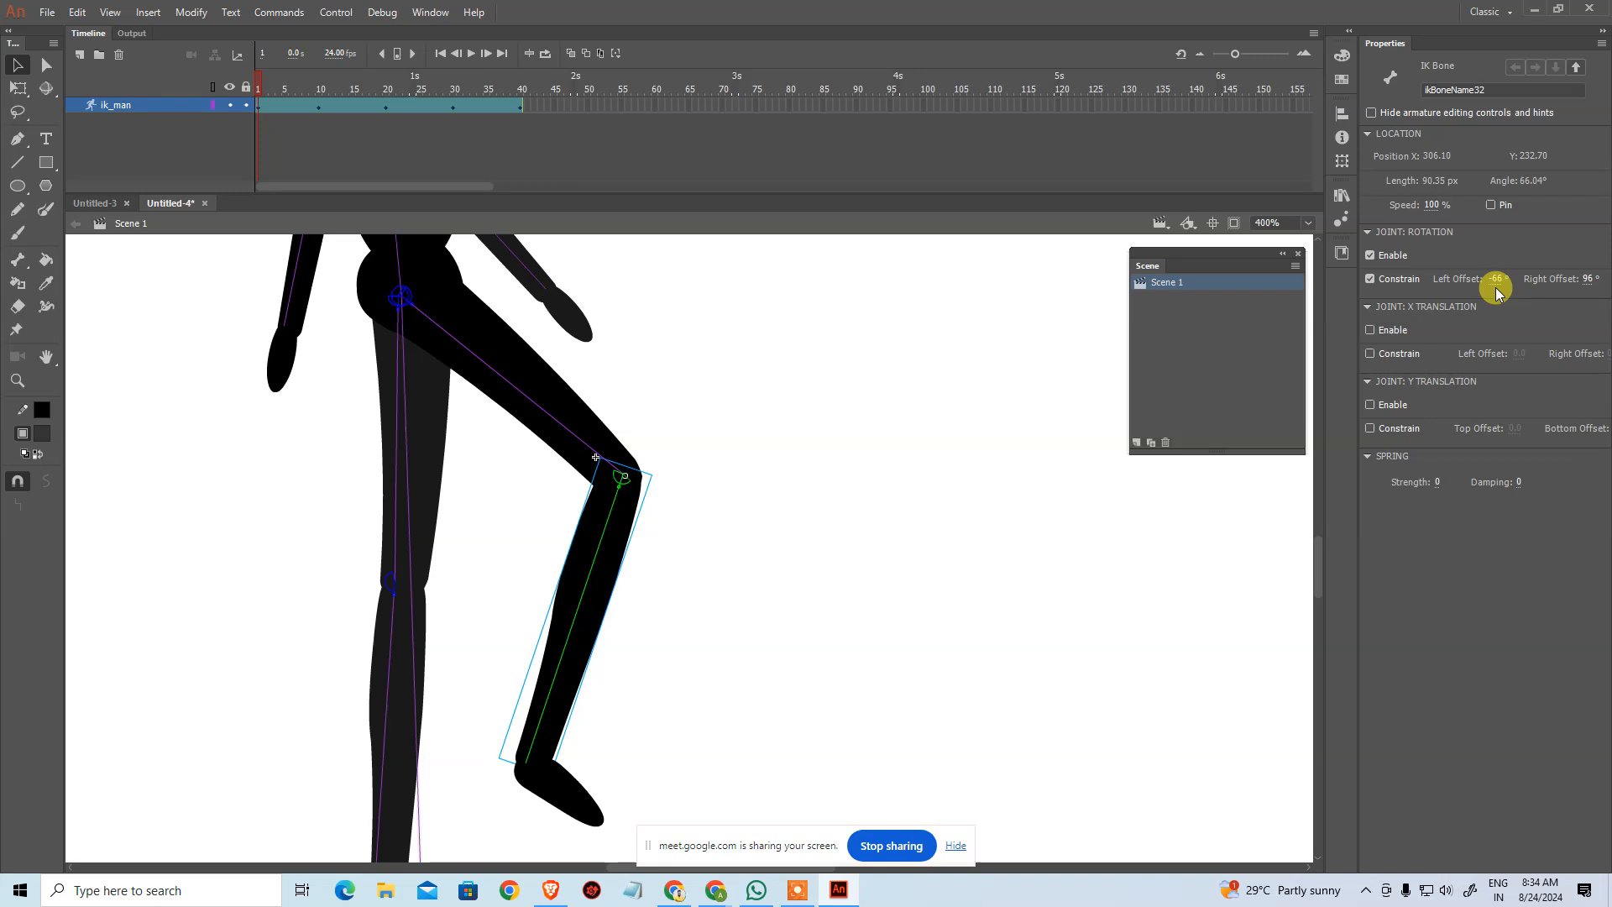
Step: Try moving the raised lower leg by its bone and undo the last pose change
{"action": "mouse_move", "coordinate": [618, 493]}
{"action": "left_mouse_down"}
{"action": "mouse_move", "coordinate": [647, 484]}
{"action": "mouse_move", "coordinate": [638, 498]}
{"action": "left_mouse_up"}
{"action": "left_click", "coordinate": [638, 498]}
{"action": "mouse_move", "coordinate": [560, 696]}
{"action": "left_mouse_down"}
{"action": "mouse_move", "coordinate": [673, 694]}
{"action": "mouse_move", "coordinate": [720, 637]}
{"action": "mouse_move", "coordinate": [1094, 747]}
{"action": "mouse_move", "coordinate": [1072, 518]}
{"action": "mouse_move", "coordinate": [949, 698]}
{"action": "mouse_move", "coordinate": [758, 654]}
{"action": "mouse_move", "coordinate": [591, 564]}
{"action": "mouse_move", "coordinate": [435, 345]}
{"action": "mouse_move", "coordinate": [546, 550]}
{"action": "mouse_move", "coordinate": [561, 684]}
{"action": "mouse_move", "coordinate": [870, 716]}
{"action": "mouse_move", "coordinate": [820, 471]}
{"action": "mouse_move", "coordinate": [806, 453]}
{"action": "mouse_move", "coordinate": [705, 486]}
{"action": "mouse_move", "coordinate": [557, 694]}
{"action": "left_mouse_up"}
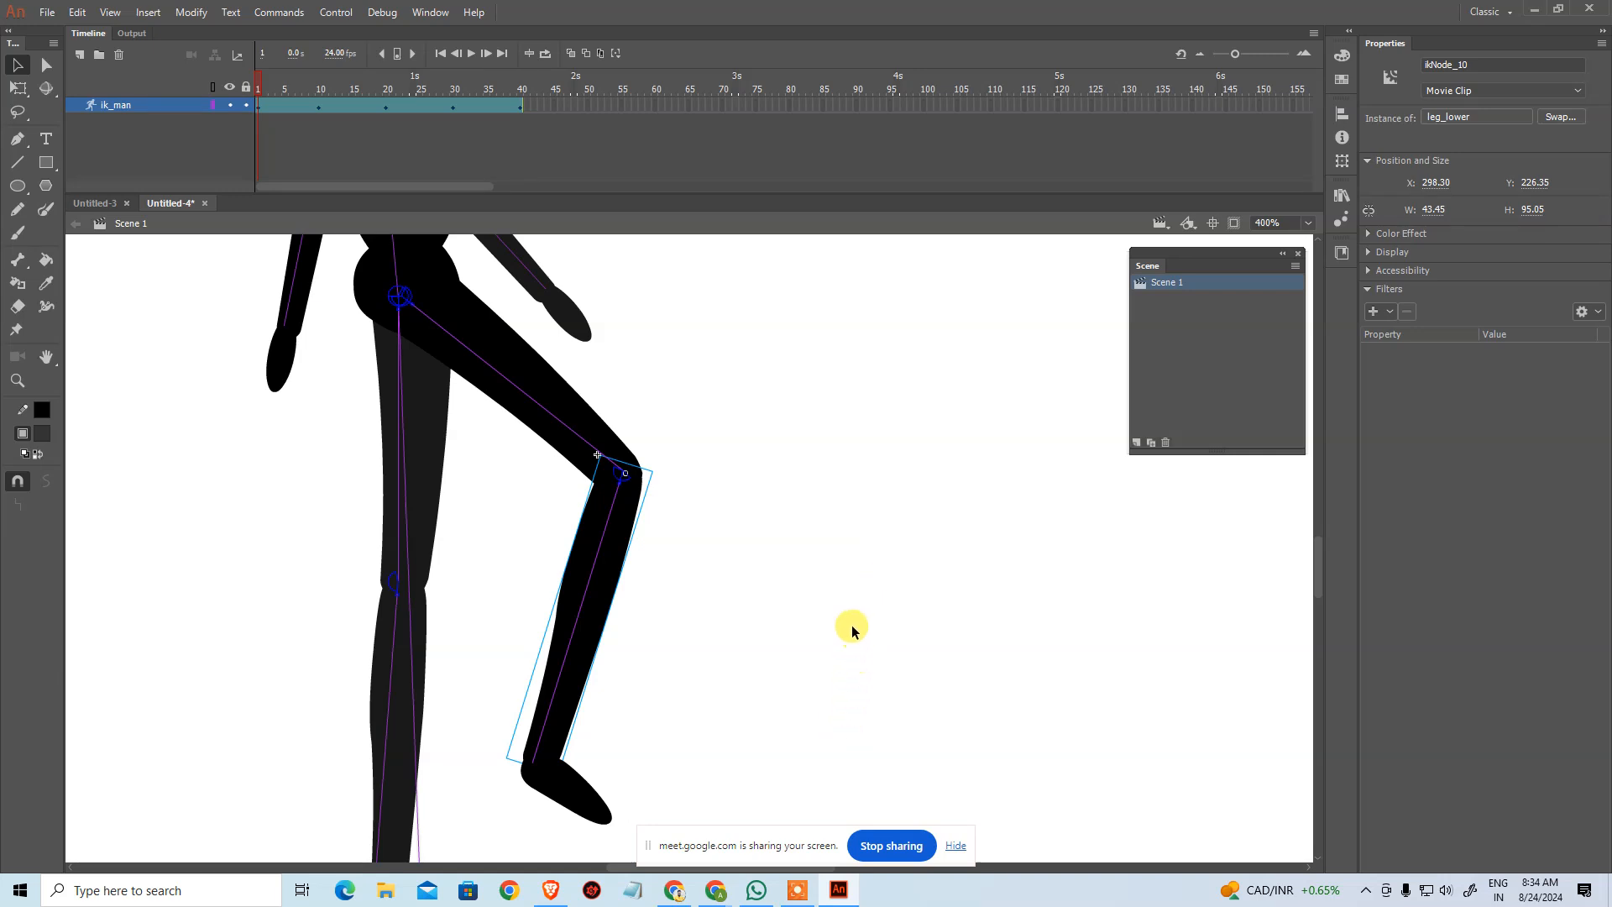
{"action": "key", "text": "ctrl+z"}
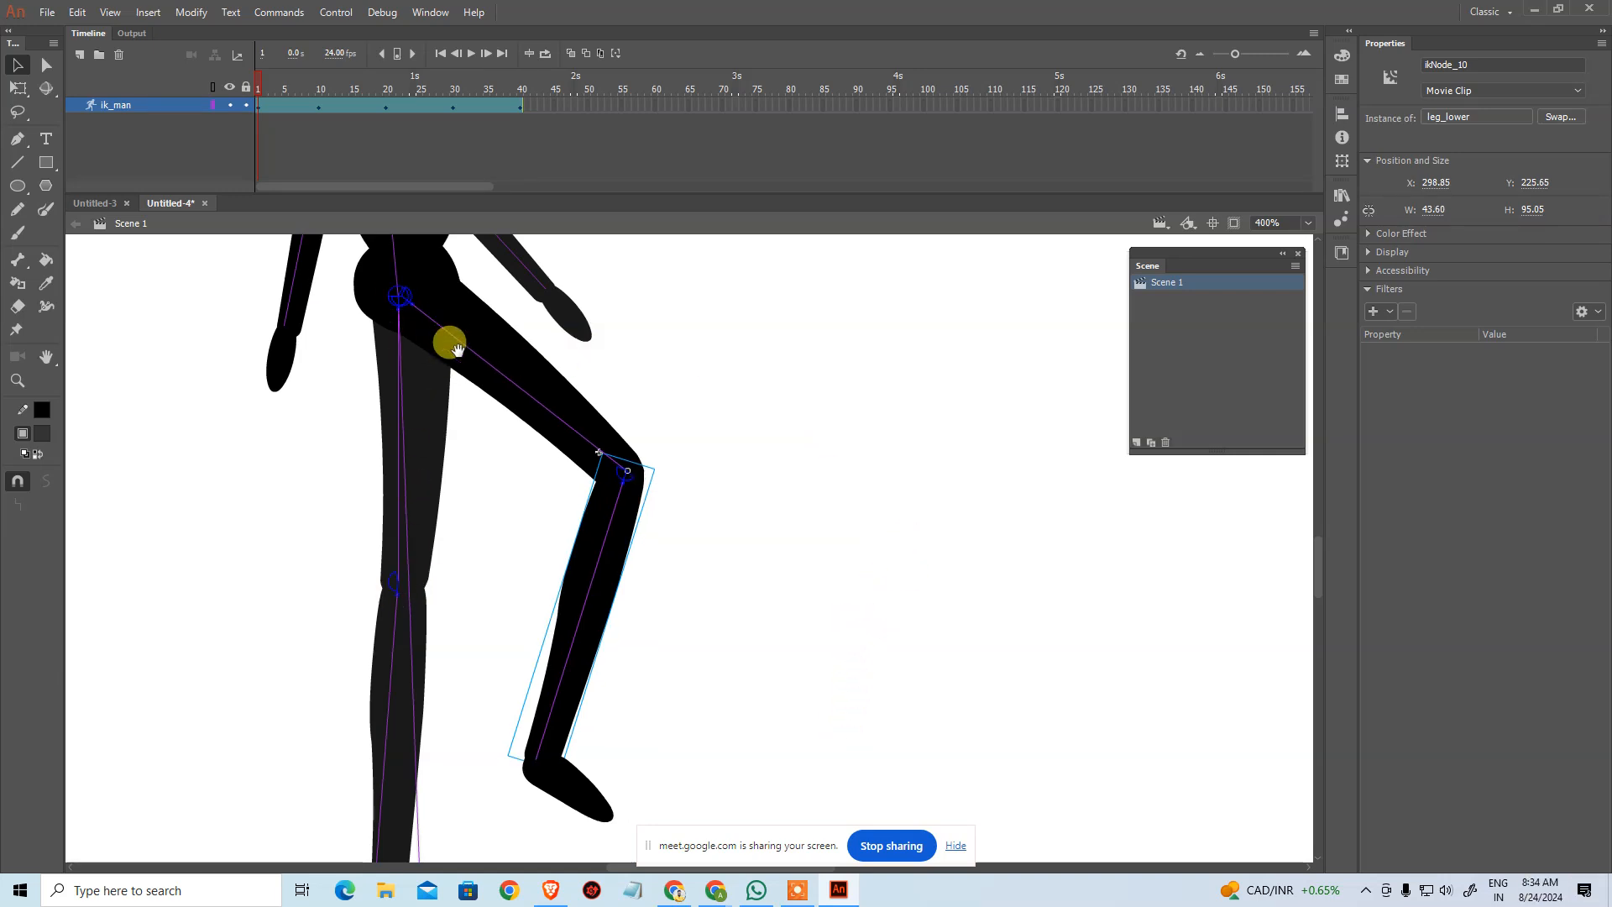
Step: View the upper body bones up to the head and close the stick man document without saving
{"action": "left_click_drag", "start_coordinate": [445, 320], "coordinate": [466, 595]}
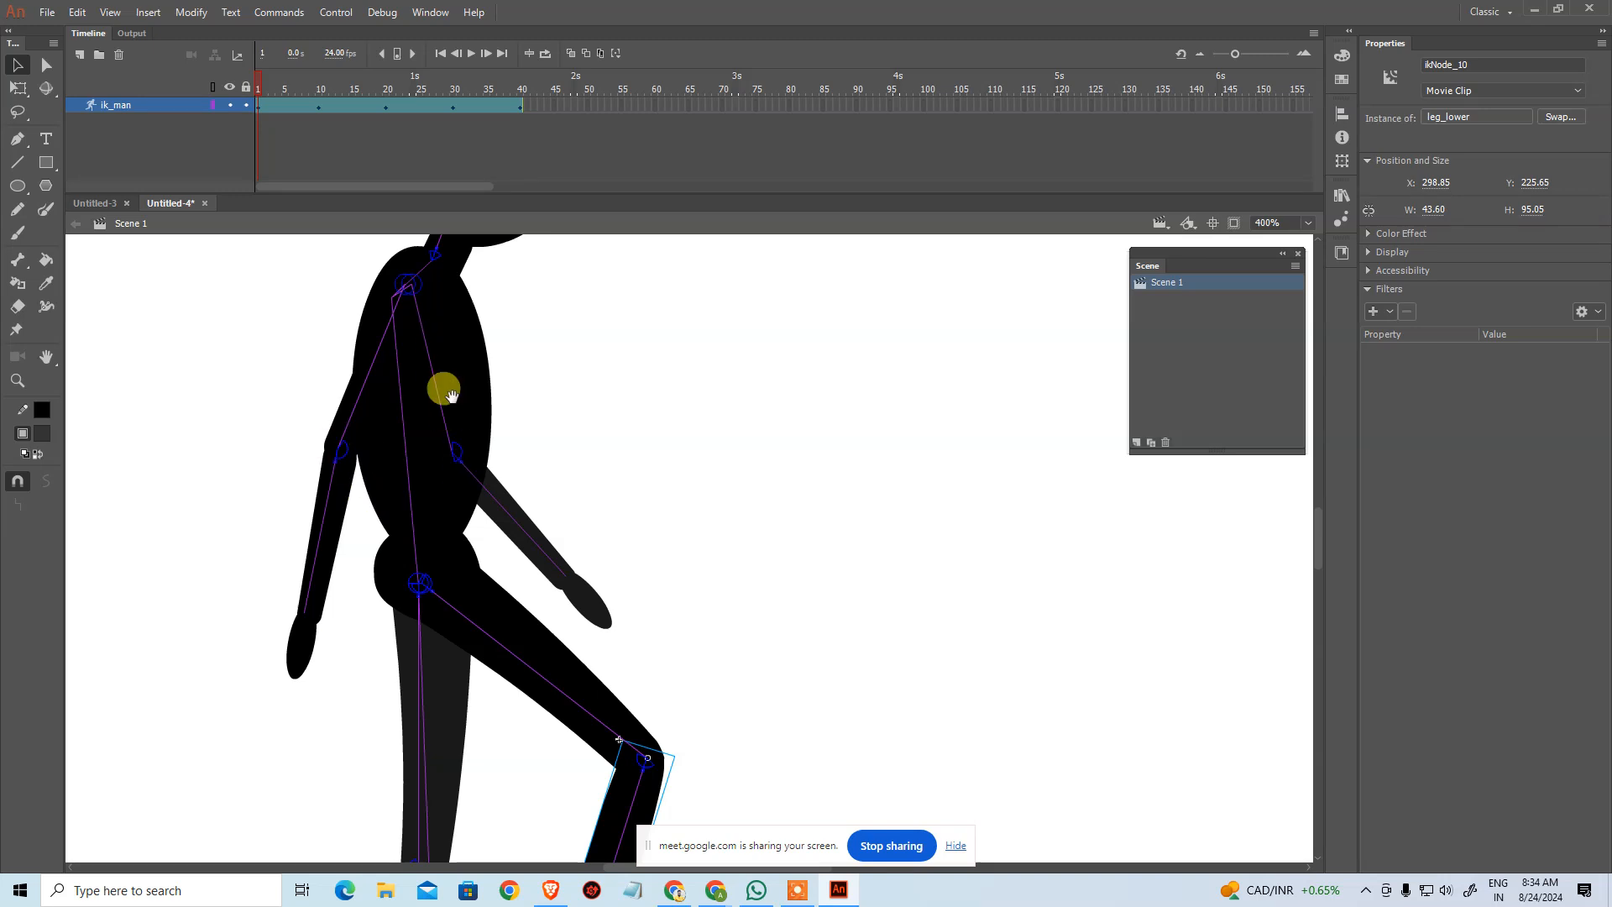
{"action": "left_click_drag", "start_coordinate": [442, 385], "coordinate": [449, 538]}
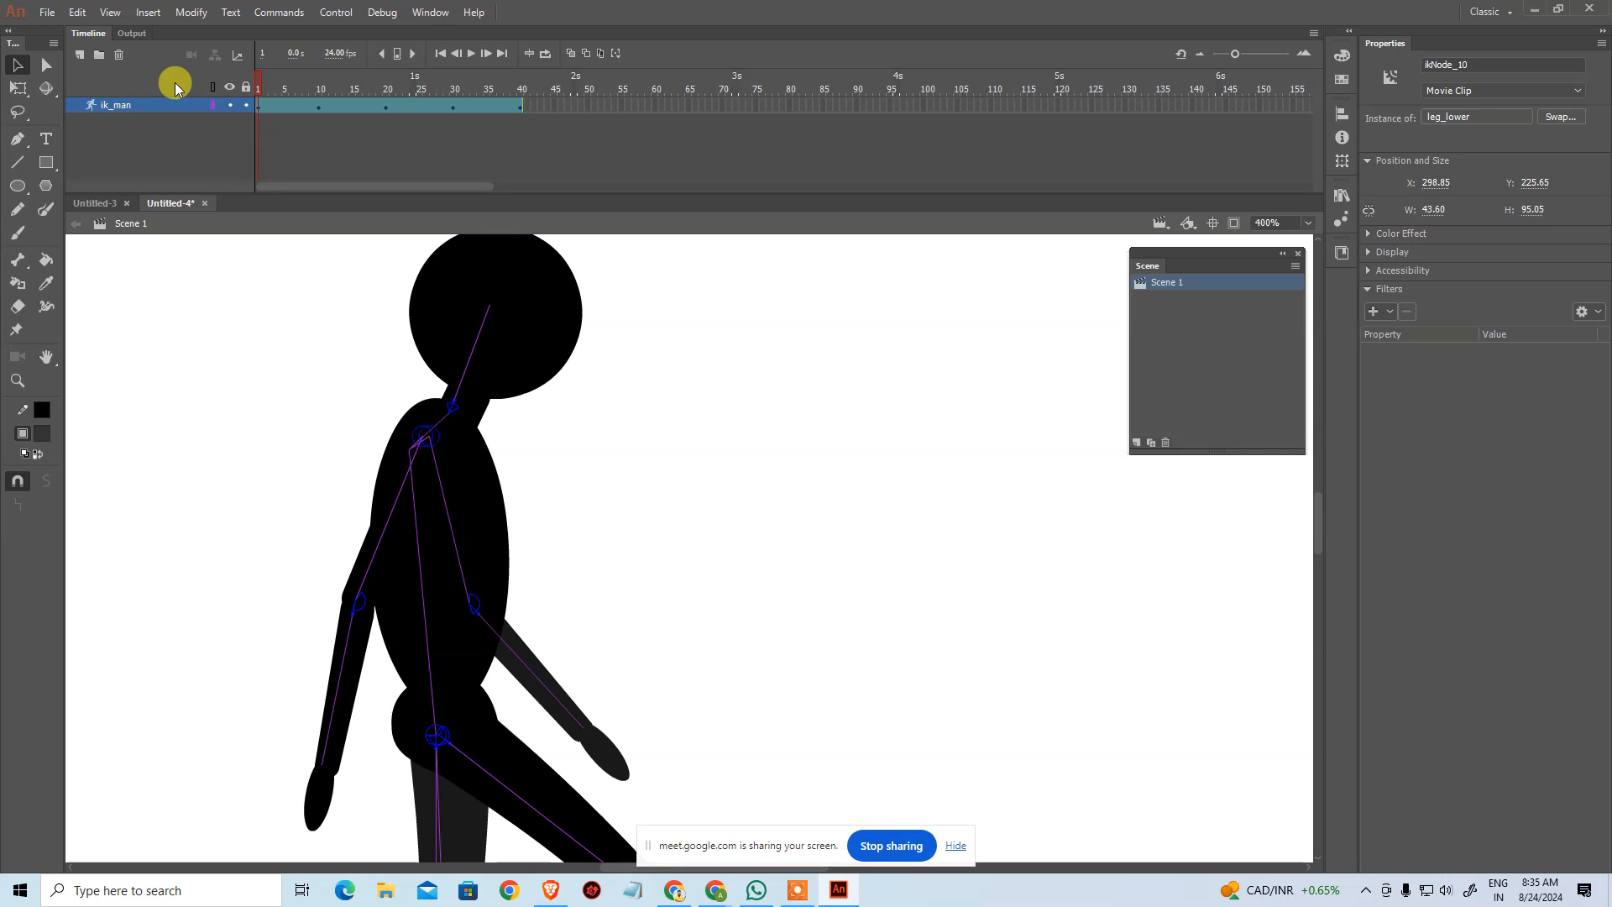
{"action": "key", "text": "ctrl+w"}
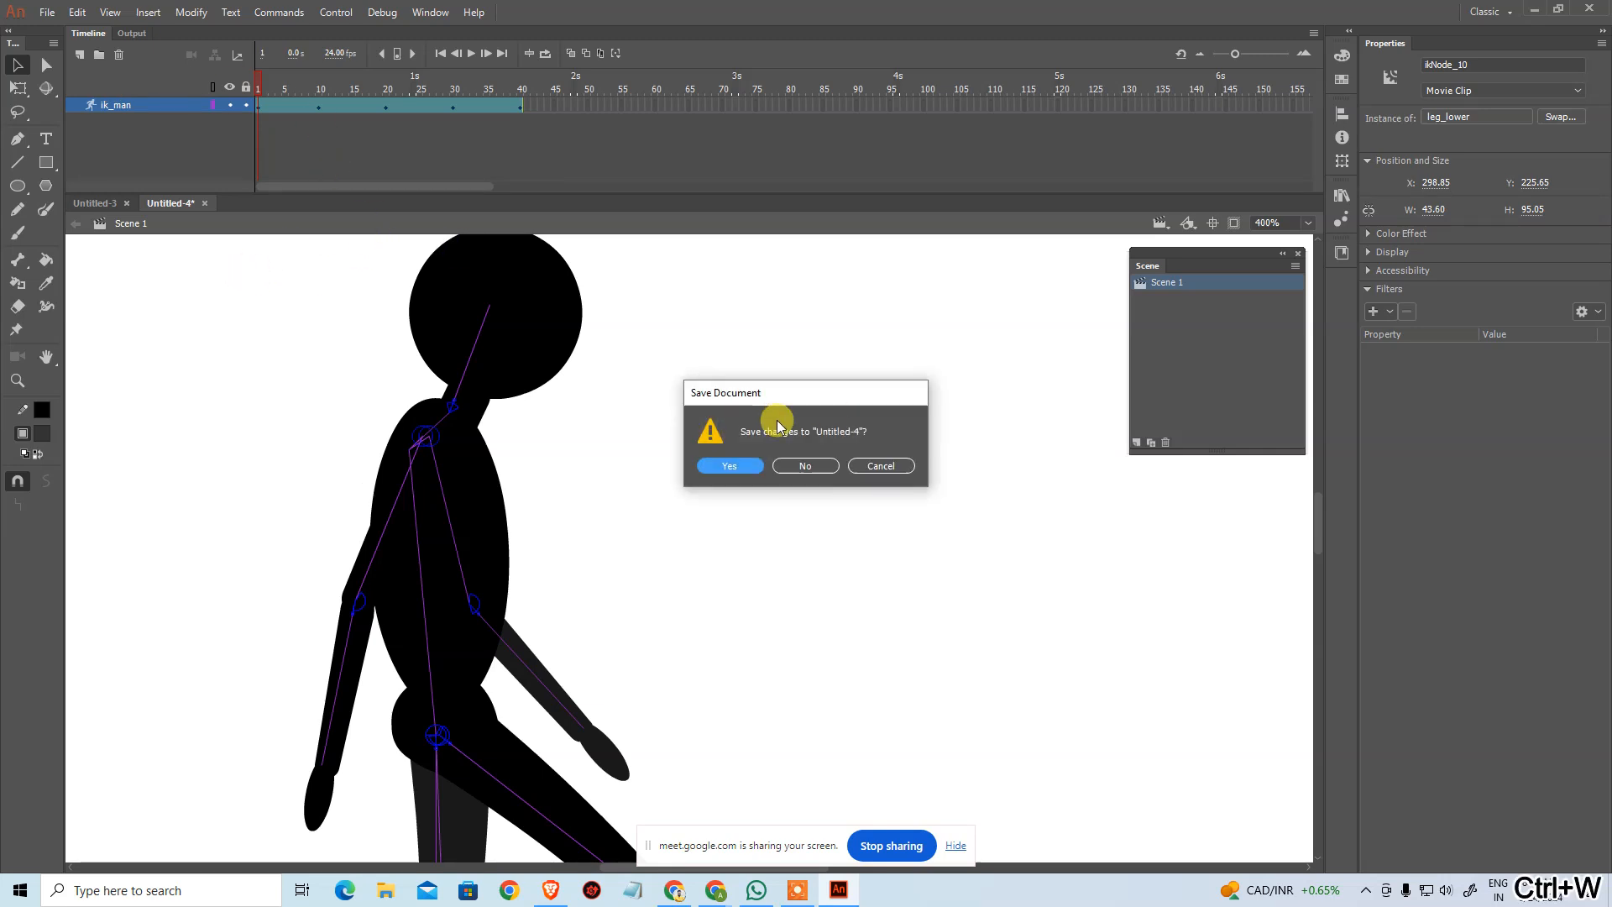
{"action": "left_click", "coordinate": [799, 467]}
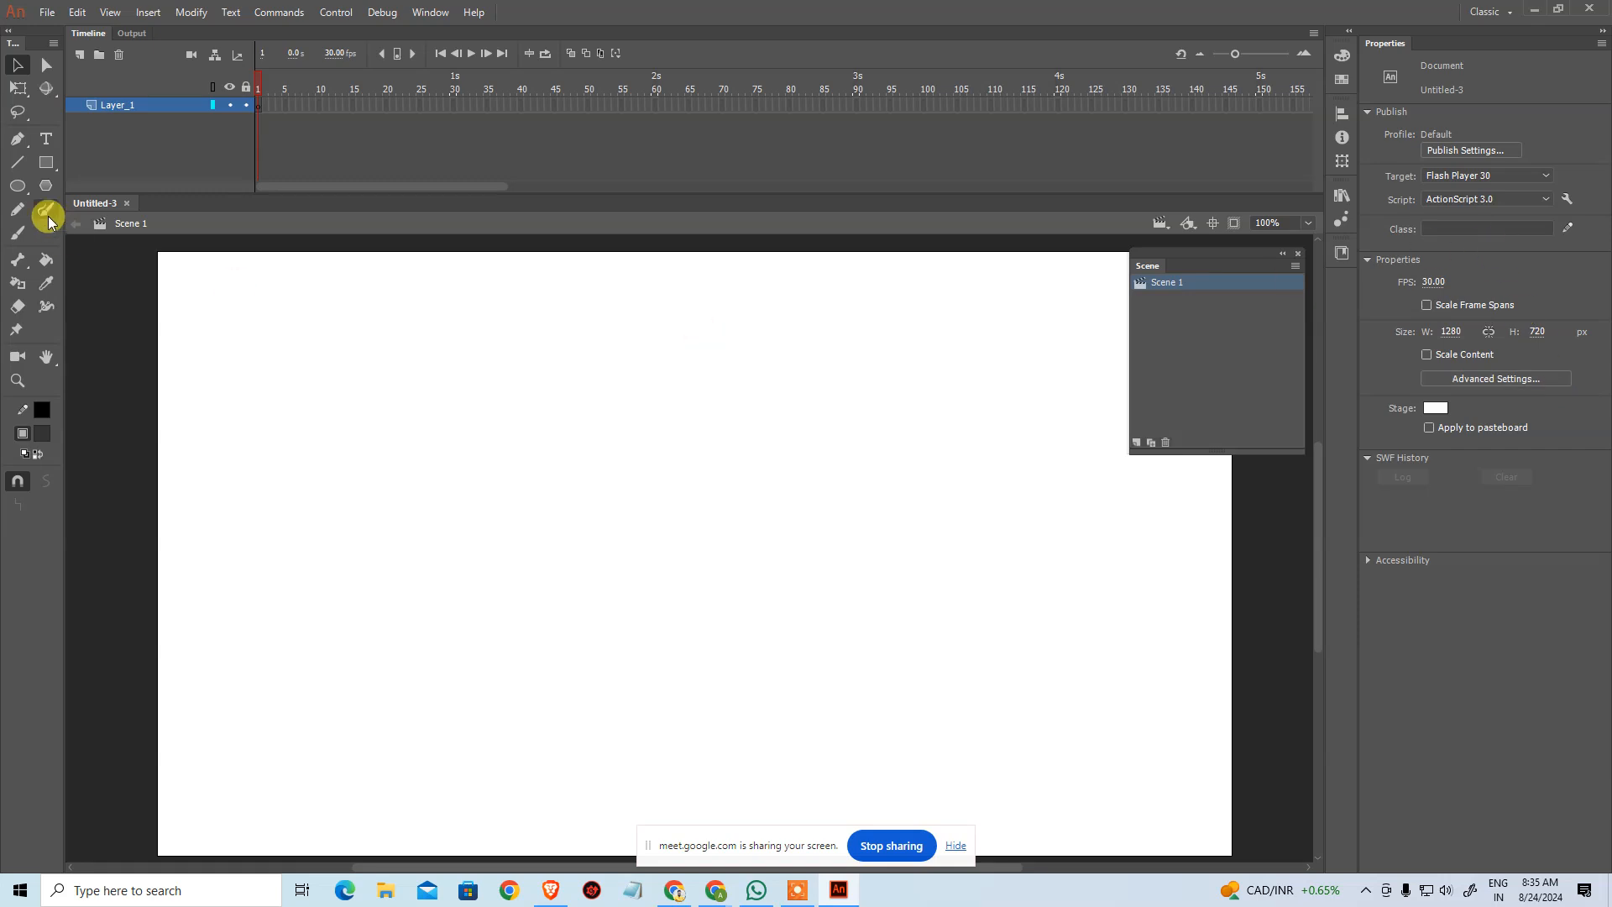
{"action": "left_click", "coordinate": [20, 185]}
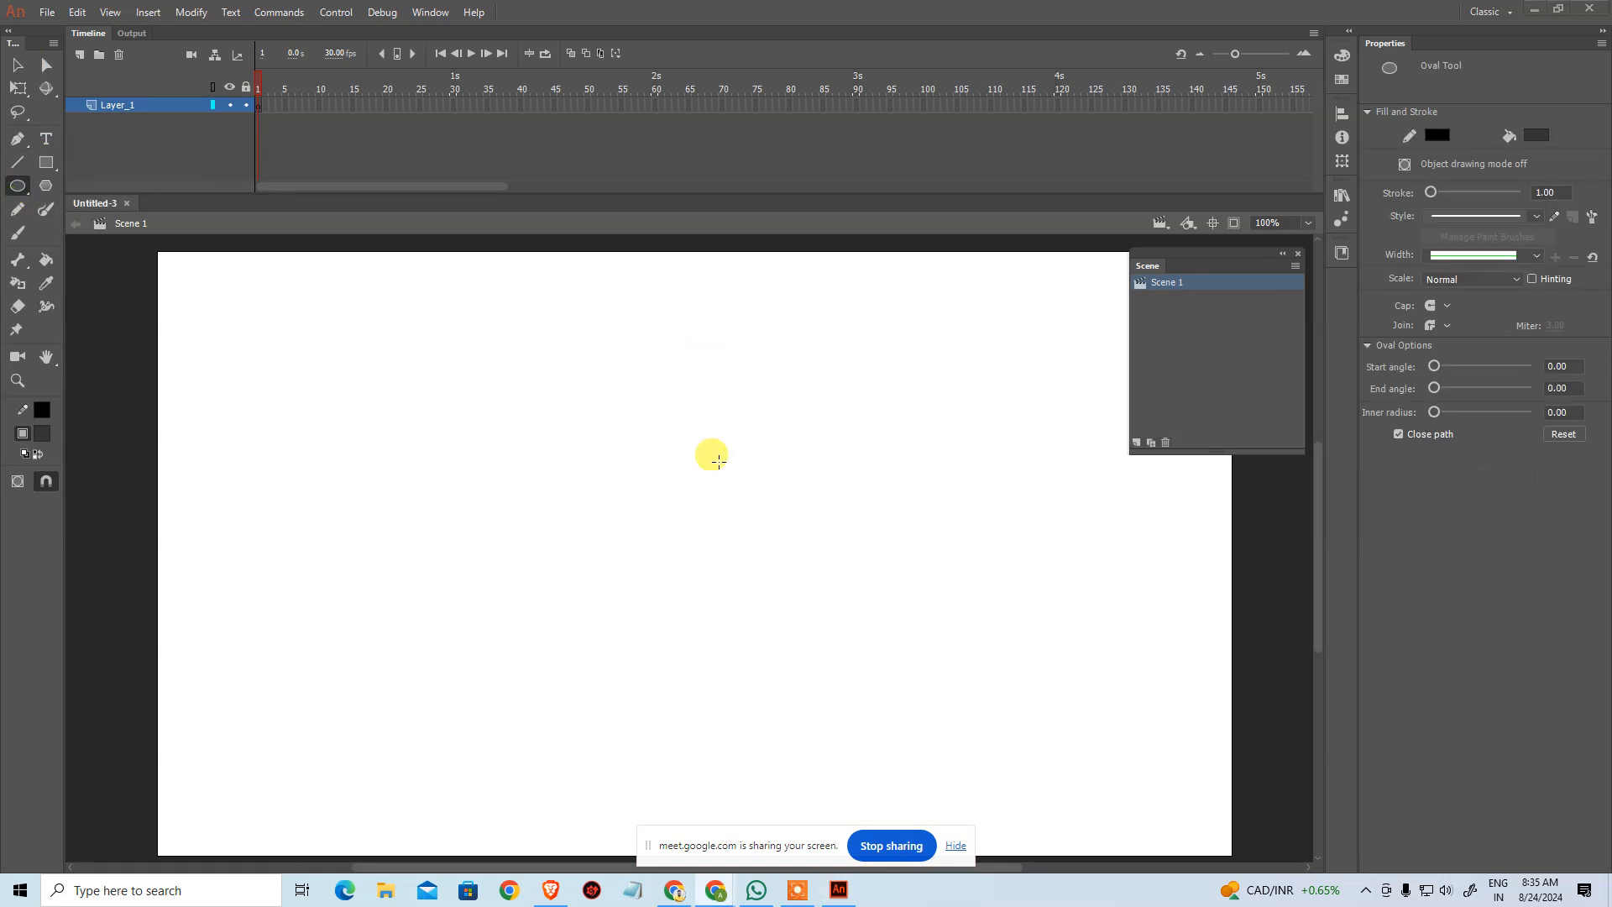
{"action": "left_click", "coordinate": [17, 67]}
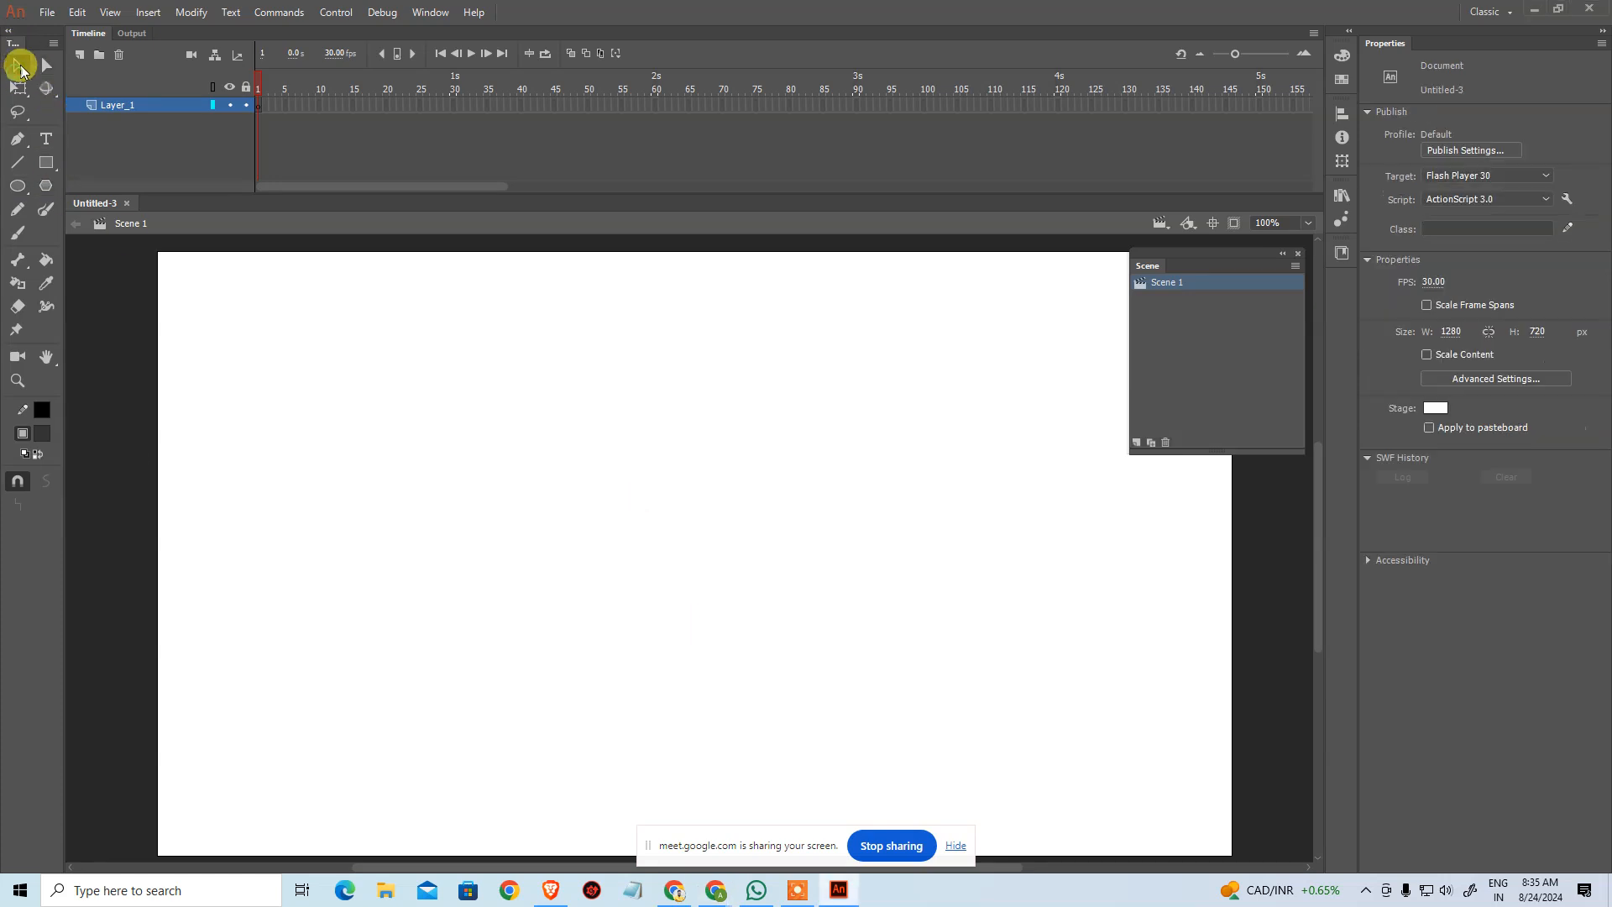
Step: Preview the Sample Files templates from Toggle Button Sample up to AIR Window Sample, and leave the template chooser without creating a document
{"action": "left_click", "coordinate": [46, 12]}
{"action": "left_click", "coordinate": [128, 48]}
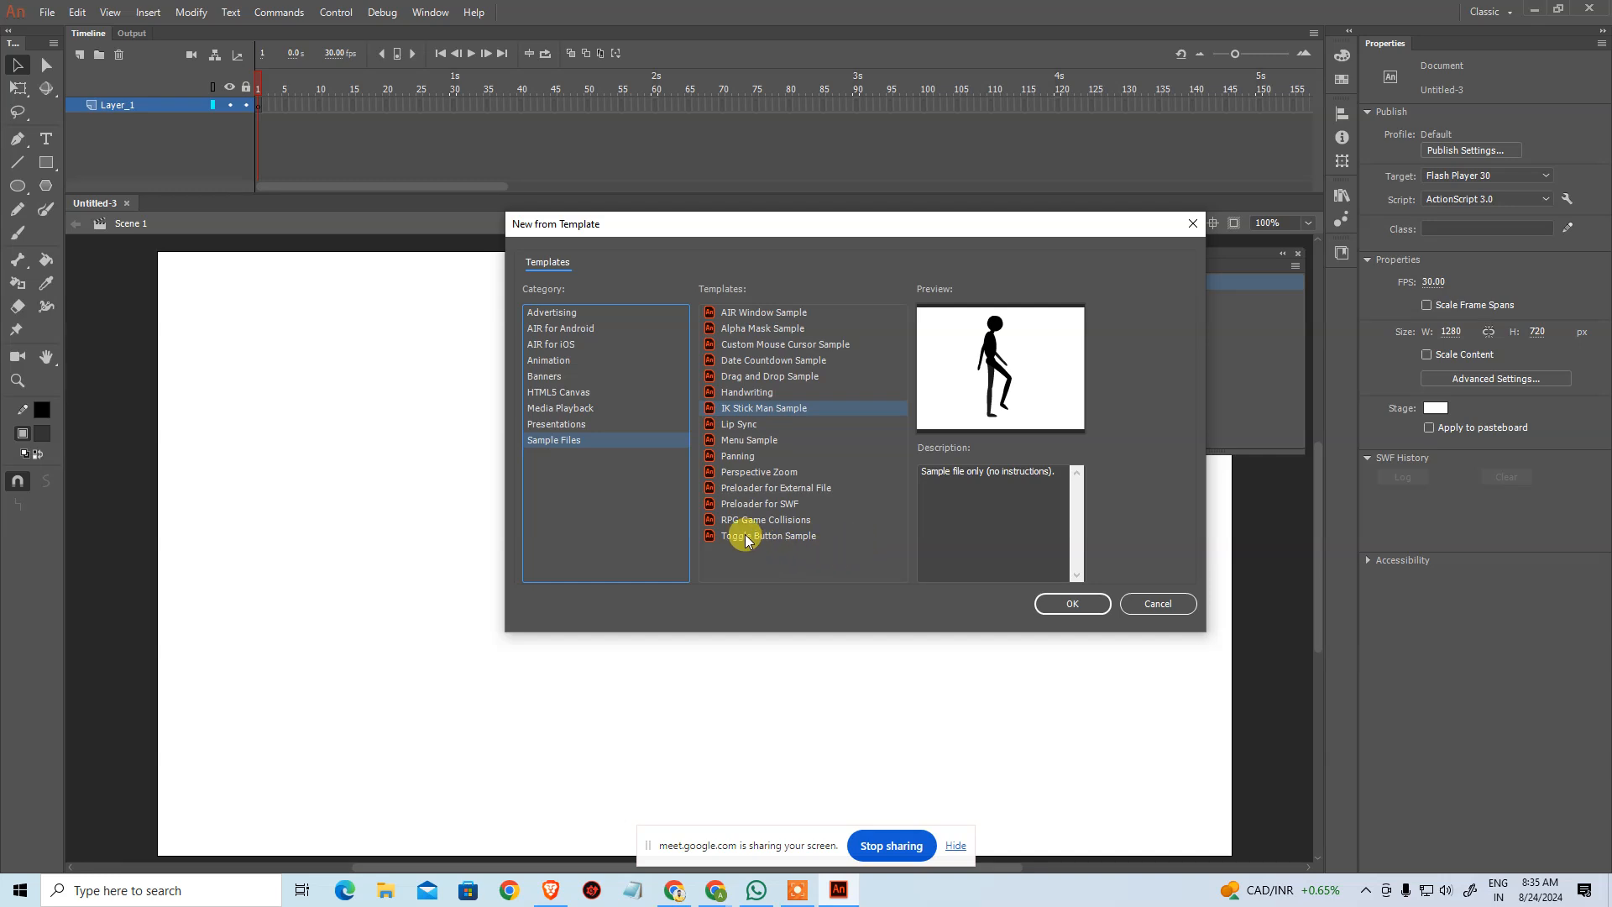
{"action": "left_click", "coordinate": [750, 534]}
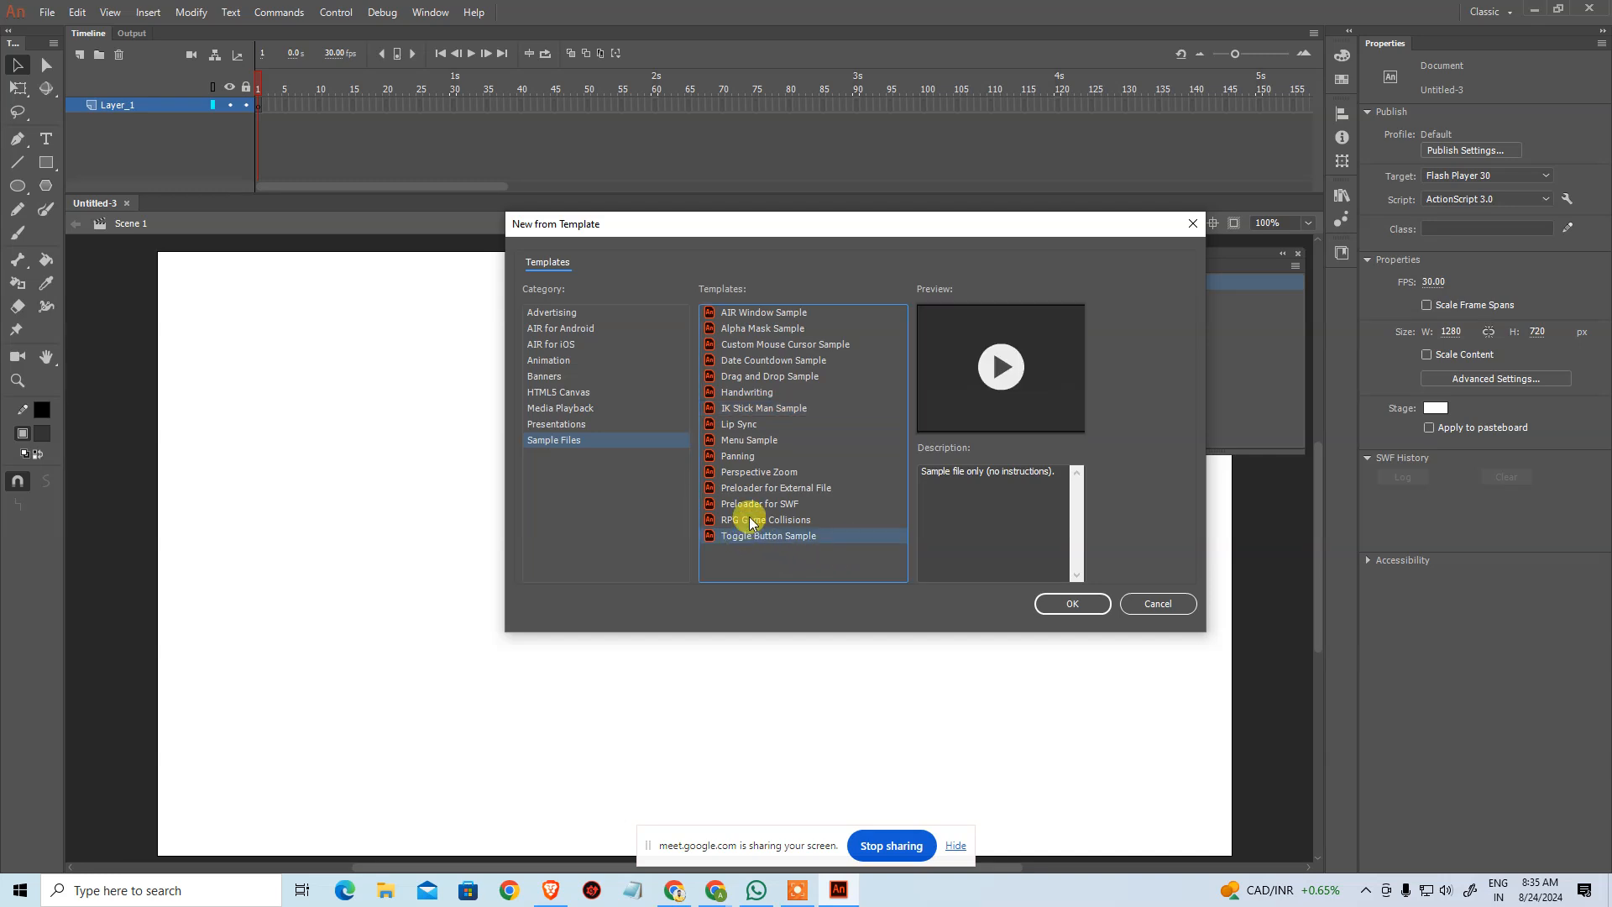
{"action": "left_click", "coordinate": [749, 520]}
{"action": "left_click", "coordinate": [756, 504]}
{"action": "left_click", "coordinate": [747, 472]}
{"action": "left_click", "coordinate": [740, 458]}
{"action": "left_click", "coordinate": [740, 426]}
{"action": "left_click", "coordinate": [746, 403]}
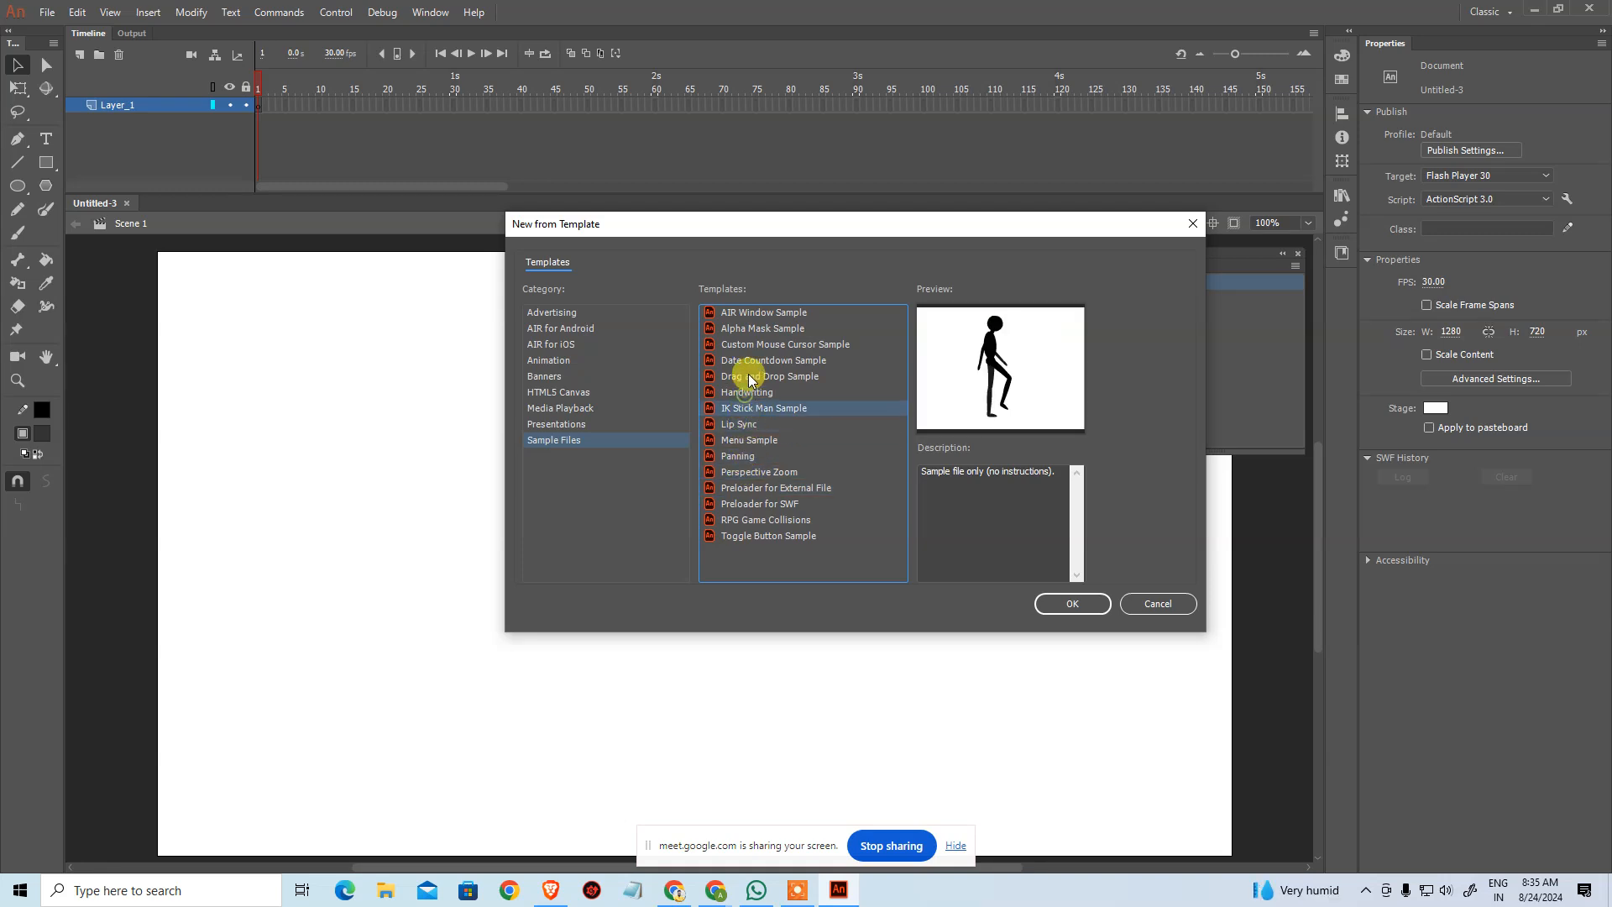
{"action": "left_click", "coordinate": [742, 377]}
{"action": "left_click", "coordinate": [754, 346]}
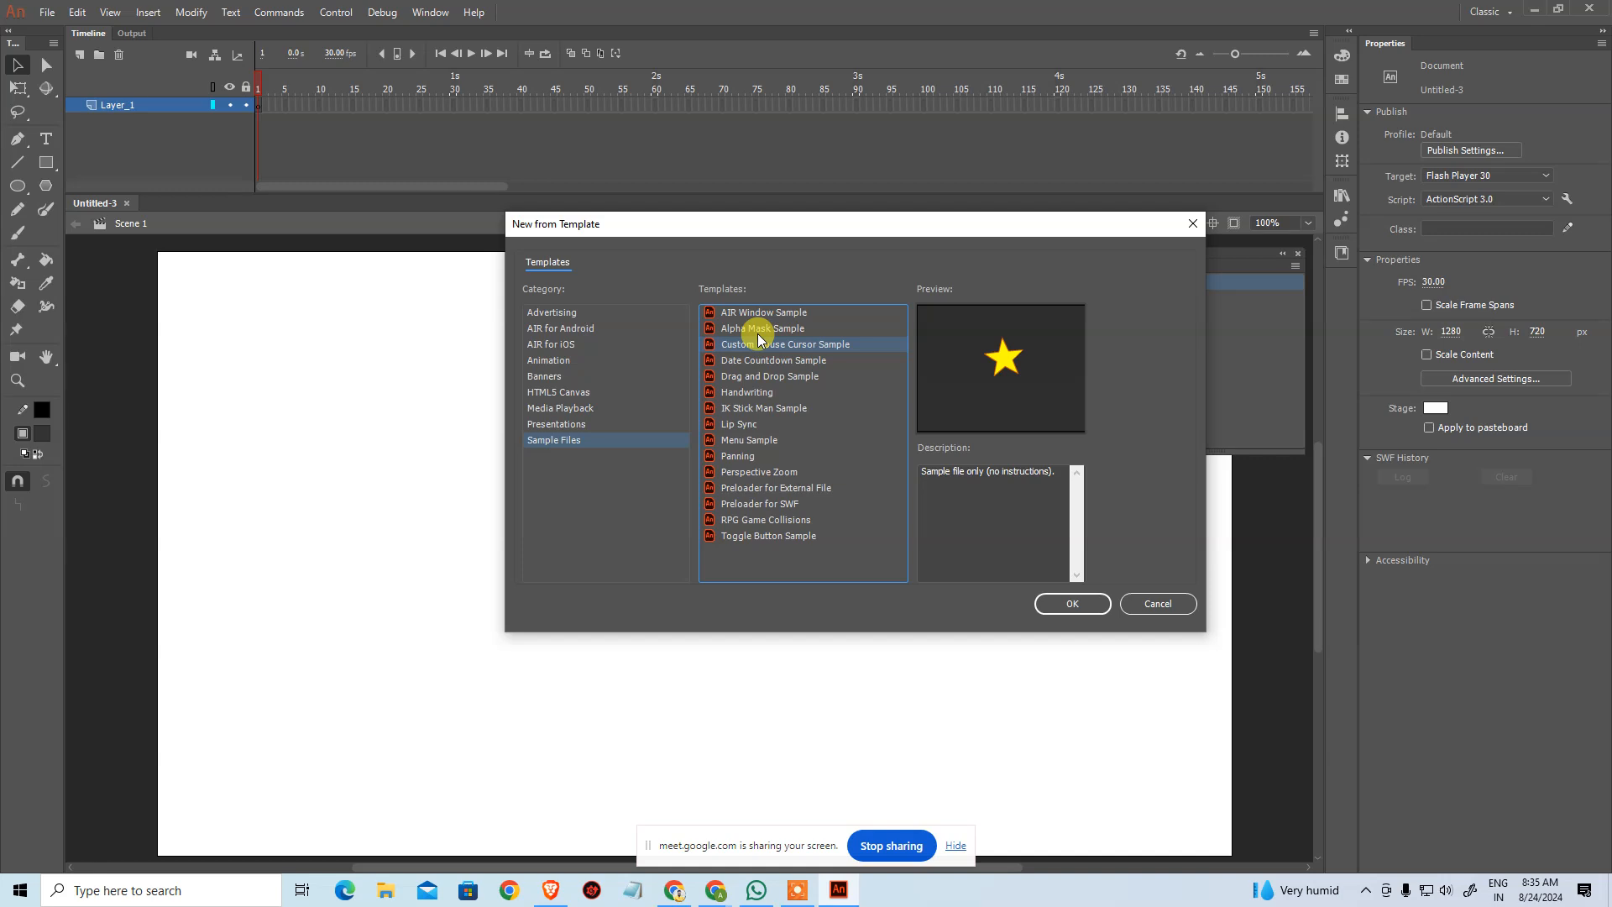
{"action": "left_click", "coordinate": [758, 329]}
{"action": "left_click", "coordinate": [758, 313]}
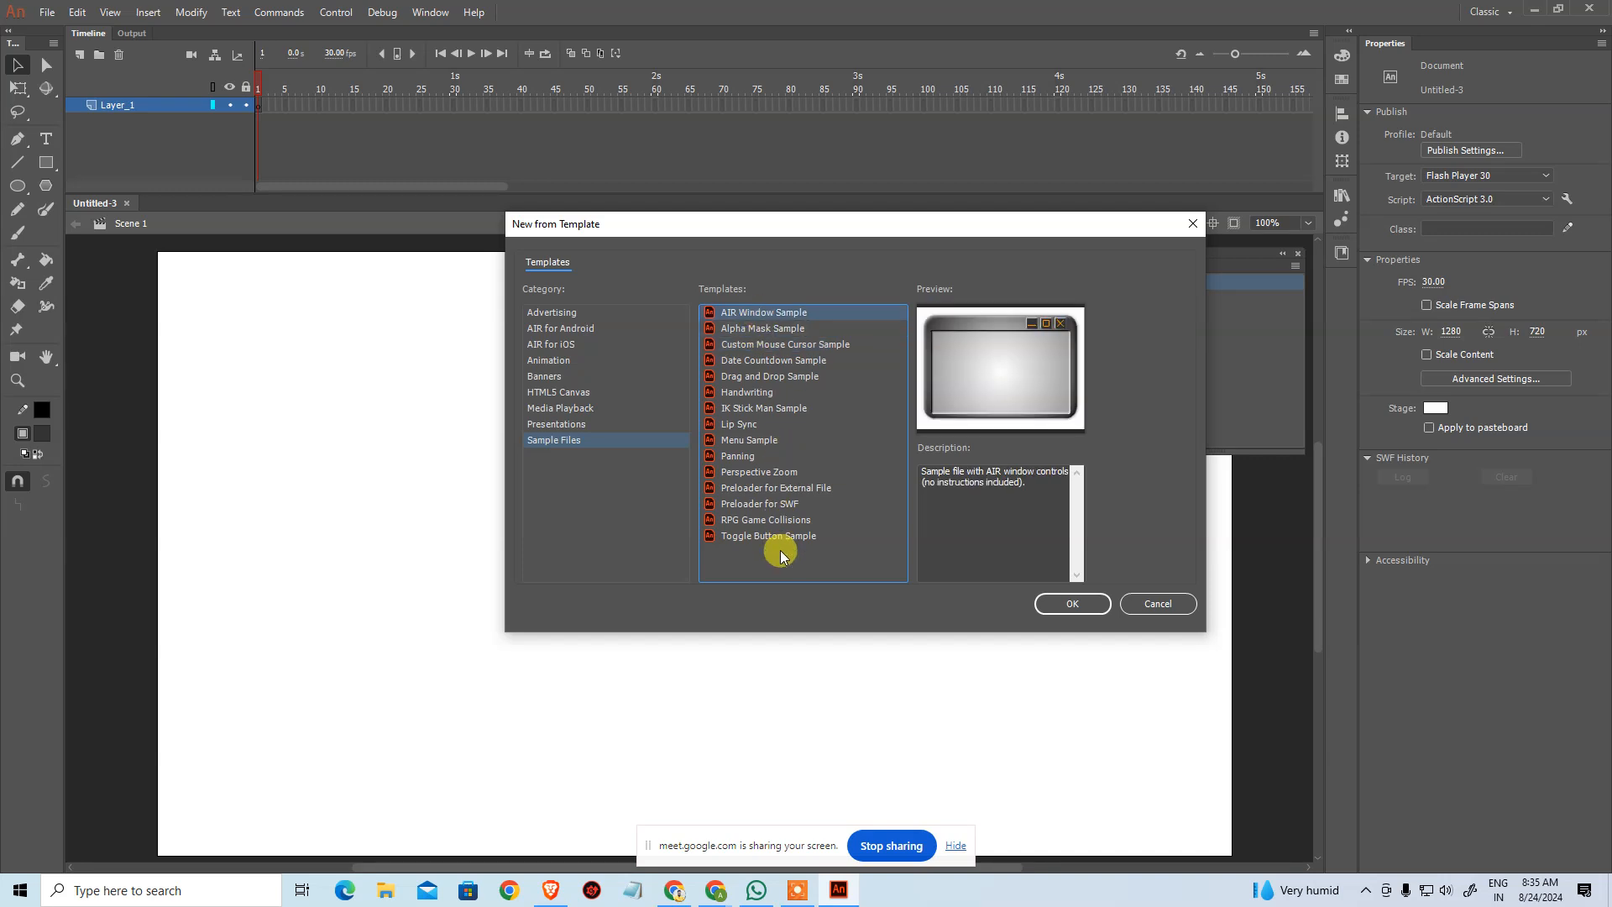
{"action": "left_click", "coordinate": [1169, 600]}
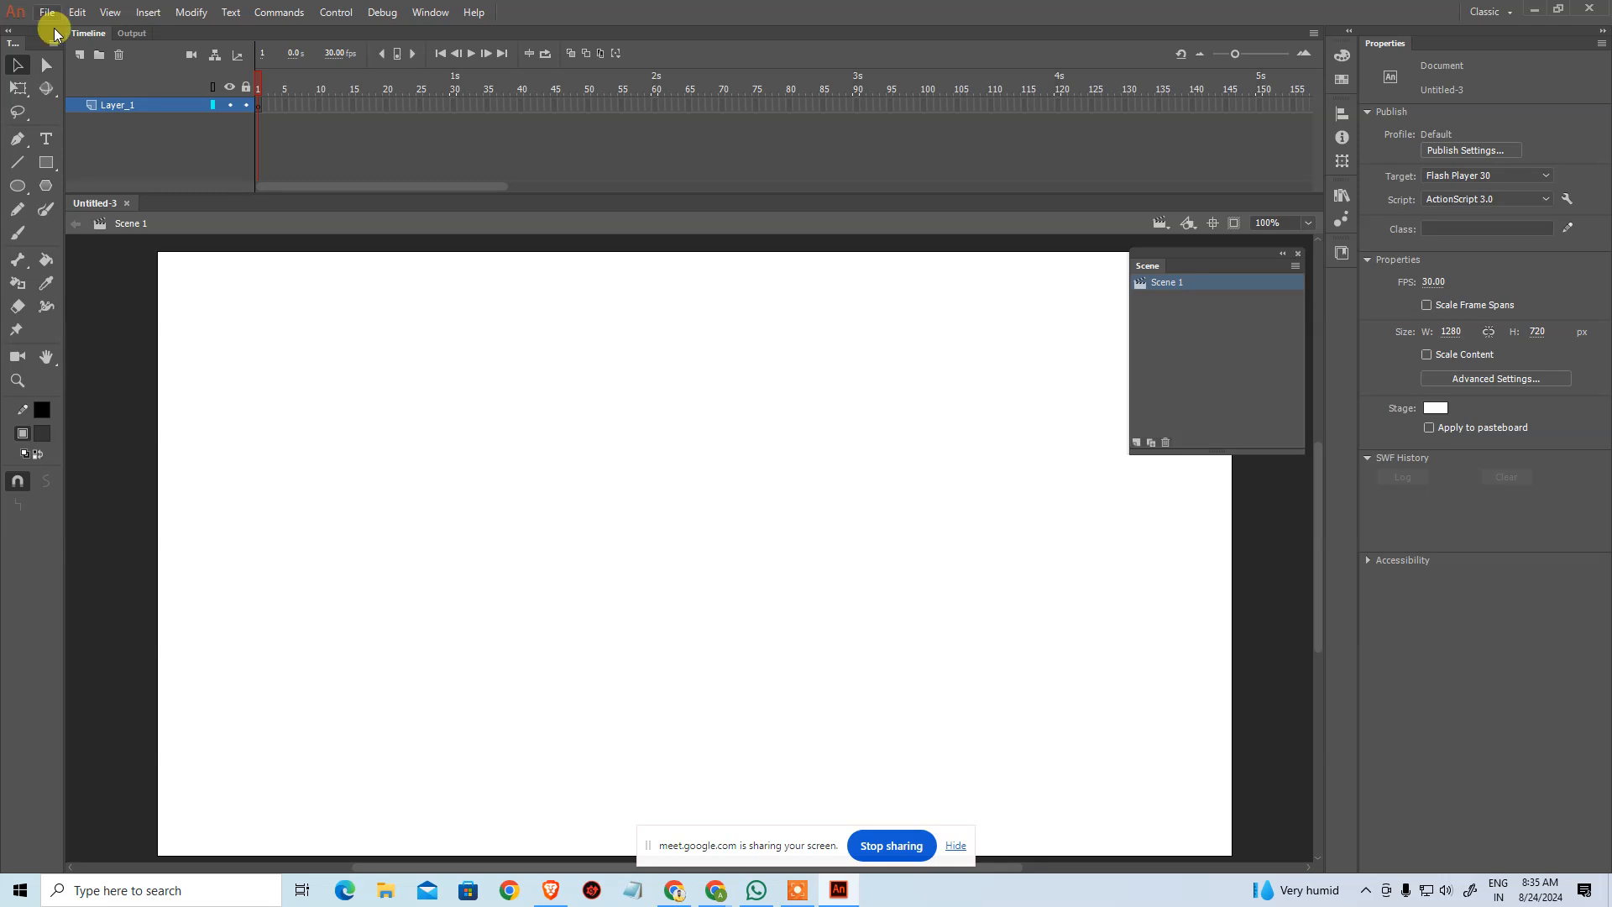
Step: Draw a dark upright oval about 110 px wide and 160 px high near the stage's upper middle
{"action": "left_click", "coordinate": [17, 186]}
{"action": "mouse_move", "coordinate": [627, 285]}
{"action": "left_mouse_down"}
{"action": "mouse_move", "coordinate": [692, 418]}
{"action": "mouse_move", "coordinate": [737, 415]}
{"action": "mouse_move", "coordinate": [720, 420]}
{"action": "left_mouse_up"}
{"action": "key", "text": "v"}
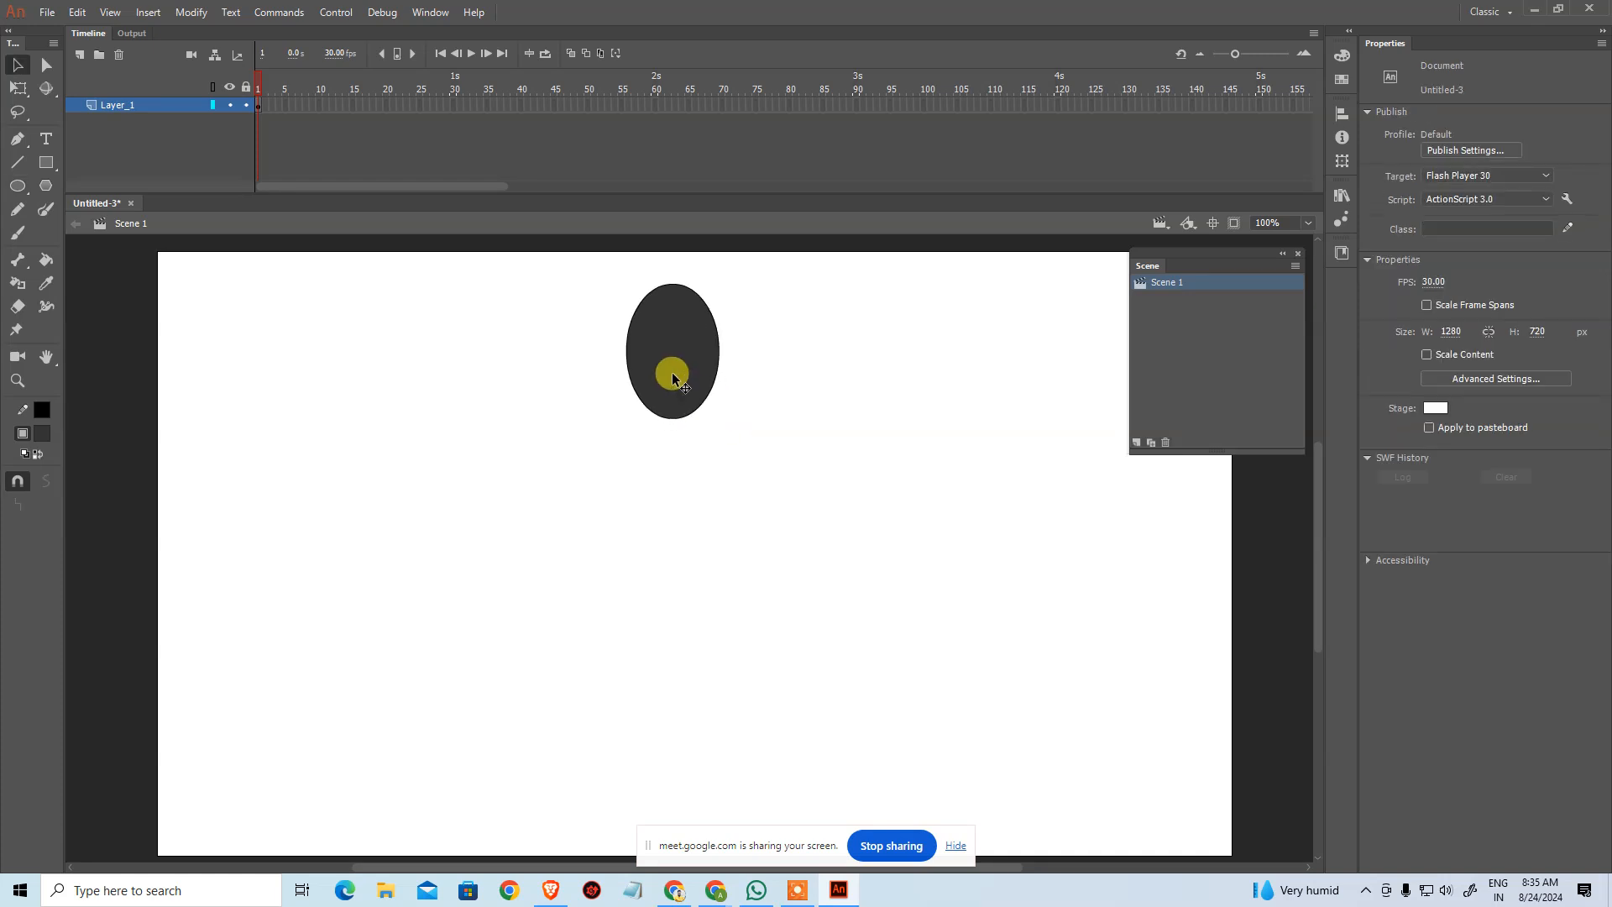
Step: Paste a scaled-down copy of the oval in place and delete the inner area, leaving a hollow ring
{"action": "left_click", "coordinate": [672, 378]}
{"action": "key", "text": "ctrl+c"}
{"action": "key", "text": "ctrl+shift+v"}
{"action": "key", "text": "ctrl+alt+s"}
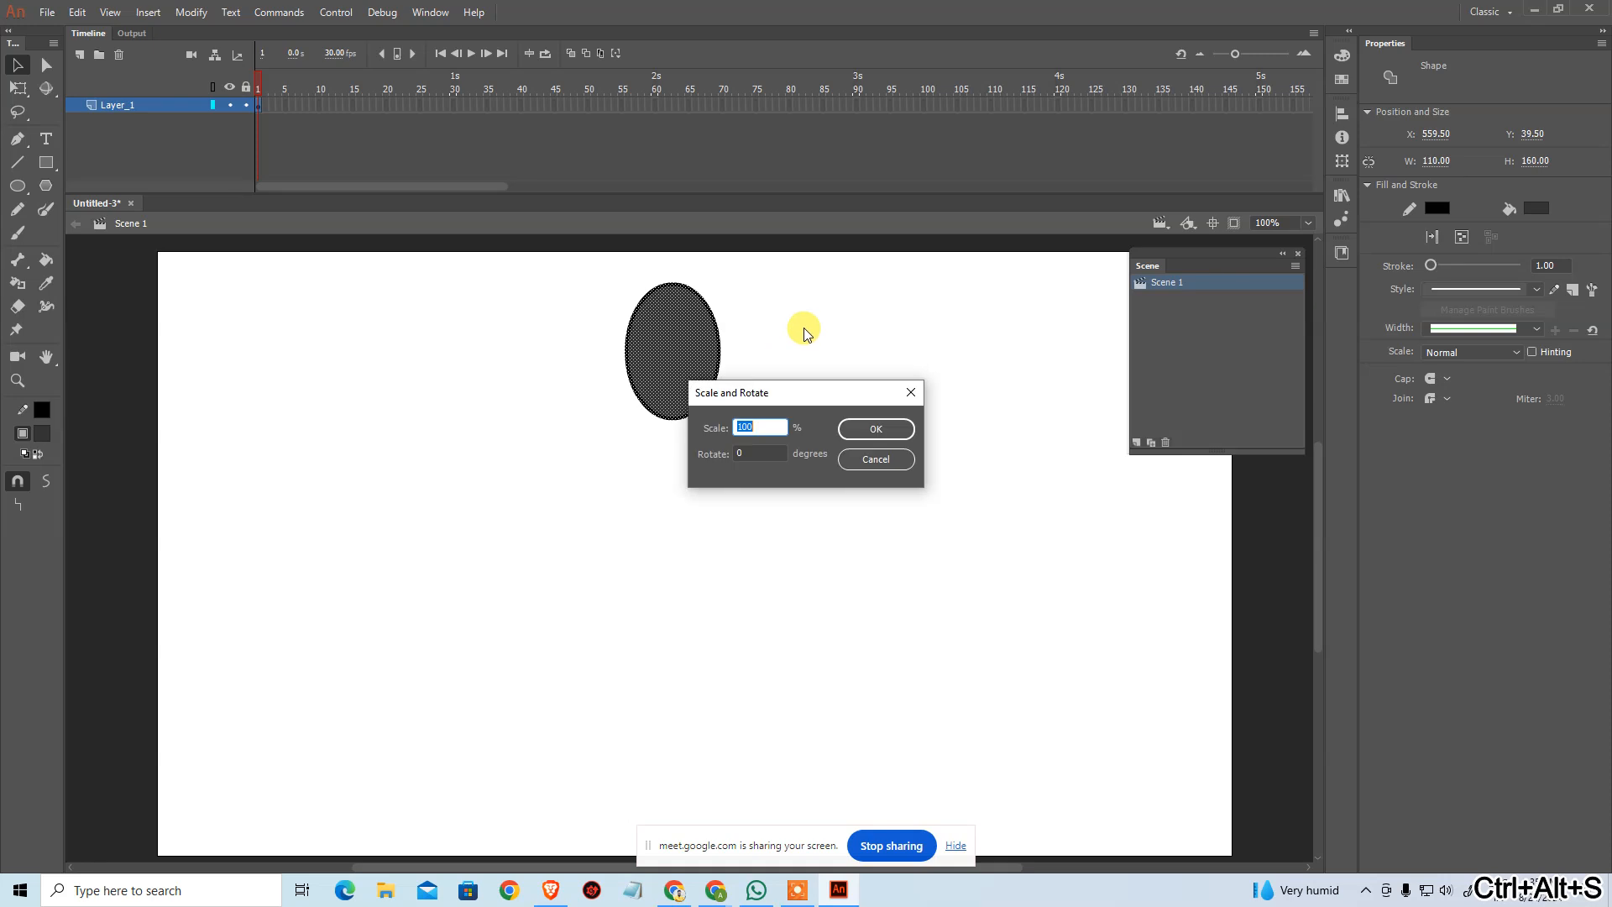
{"action": "key", "text": "Return"}
{"action": "left_click", "coordinate": [803, 326]}
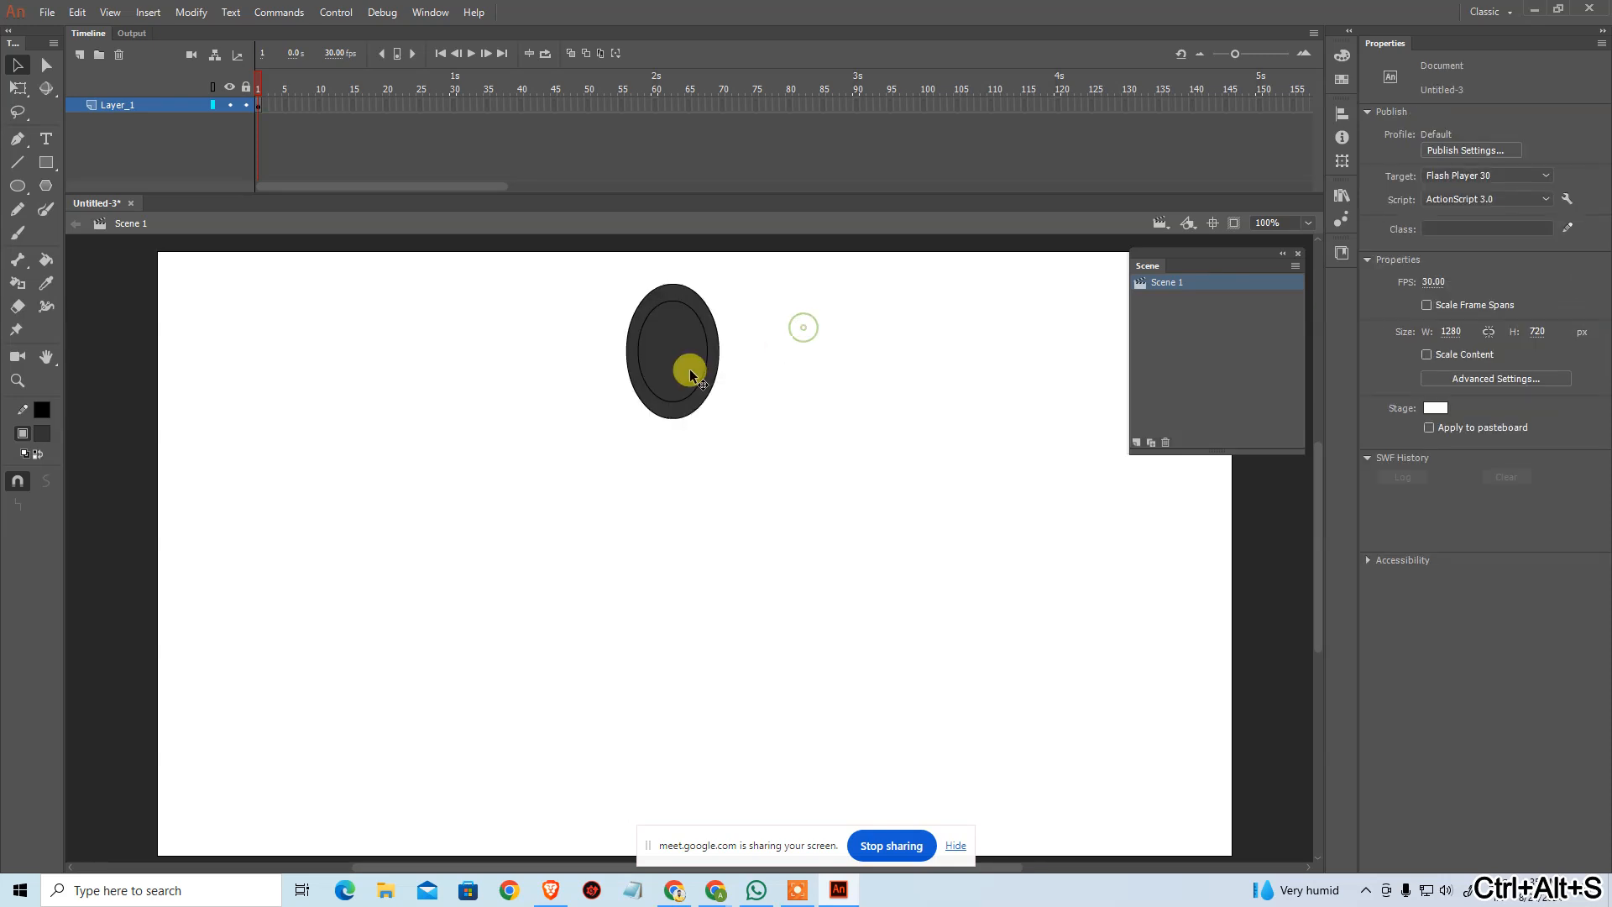
{"action": "left_click", "coordinate": [693, 371]}
{"action": "key", "text": "Delete"}
Step: Remove the stroke from the whole ring and change its fill to yellow-green
{"action": "left_click_drag", "start_coordinate": [594, 257], "coordinate": [821, 528]}
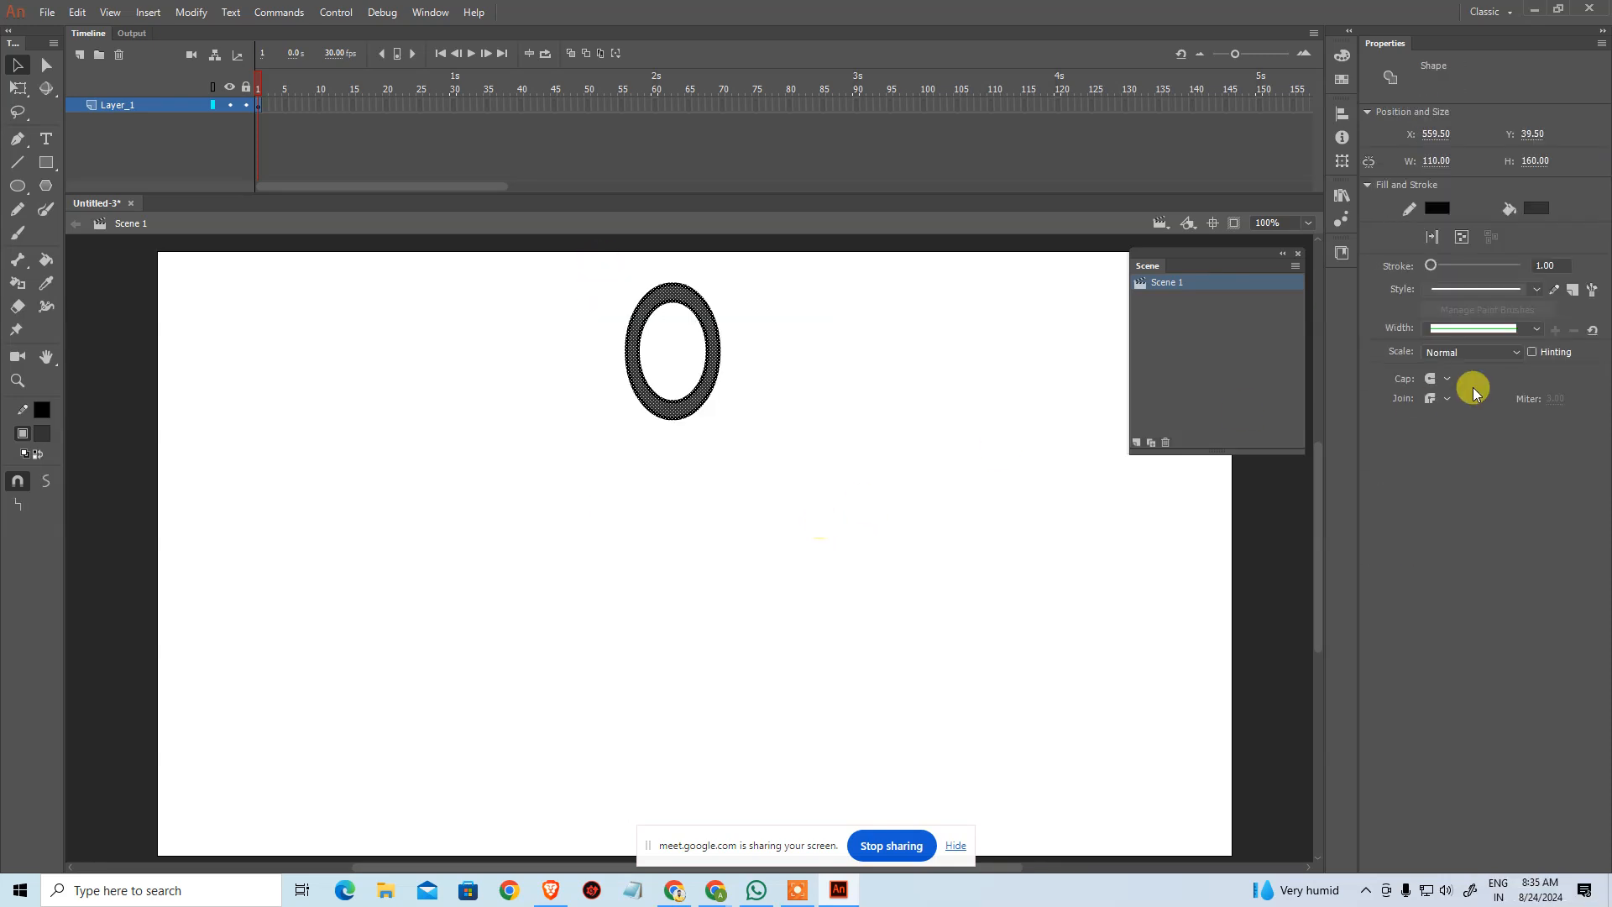
{"action": "left_click", "coordinate": [1441, 216]}
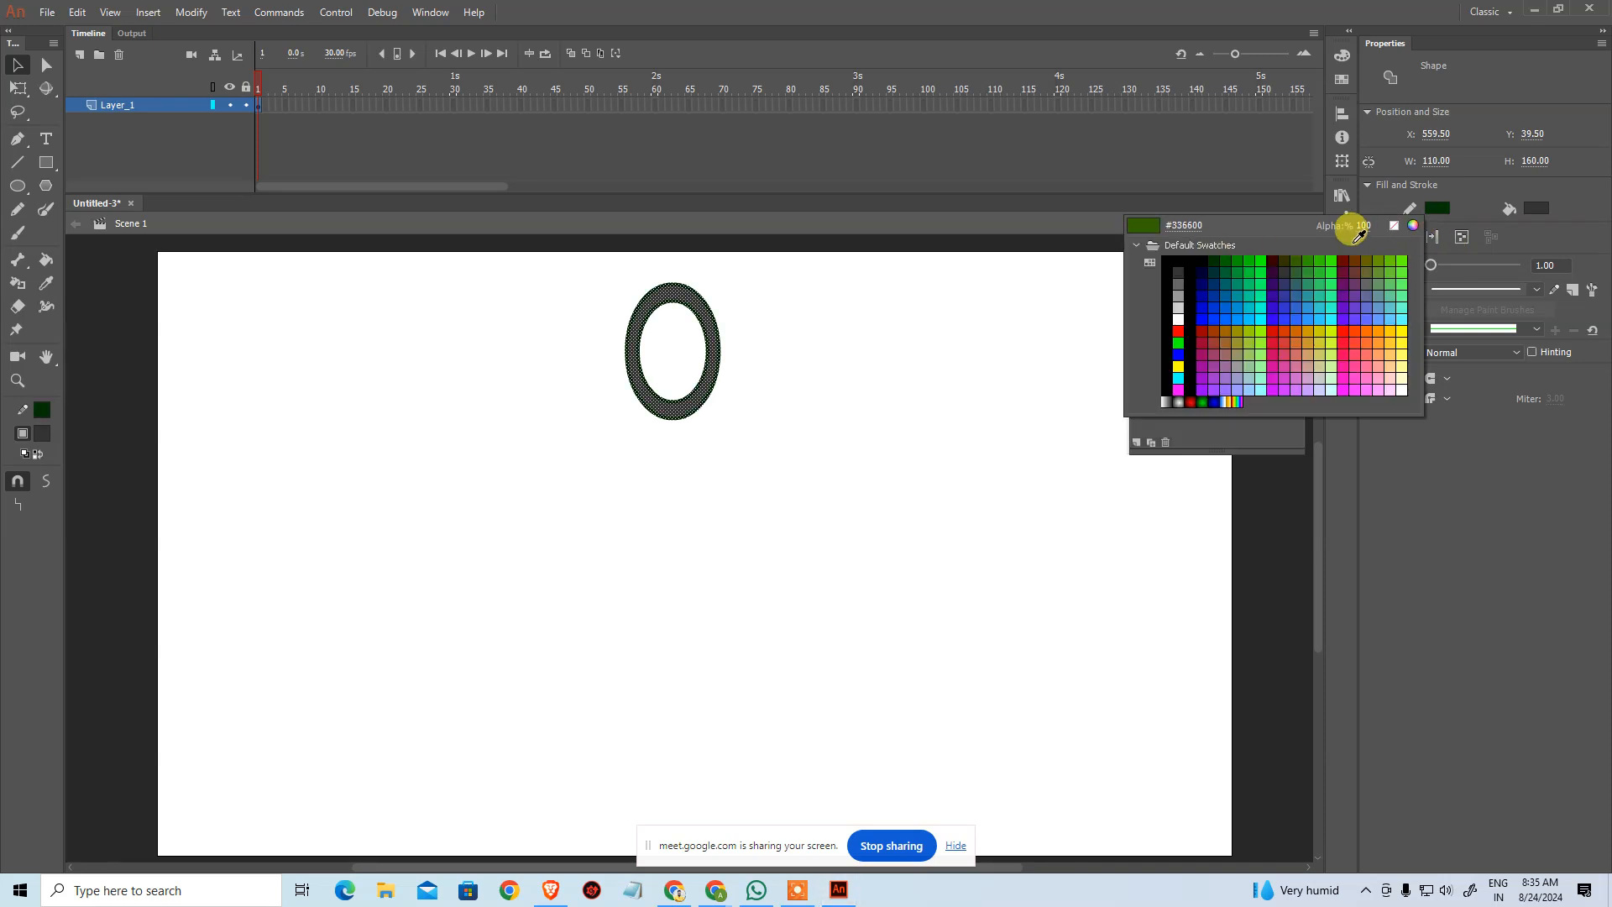
{"action": "left_click", "coordinate": [1391, 223]}
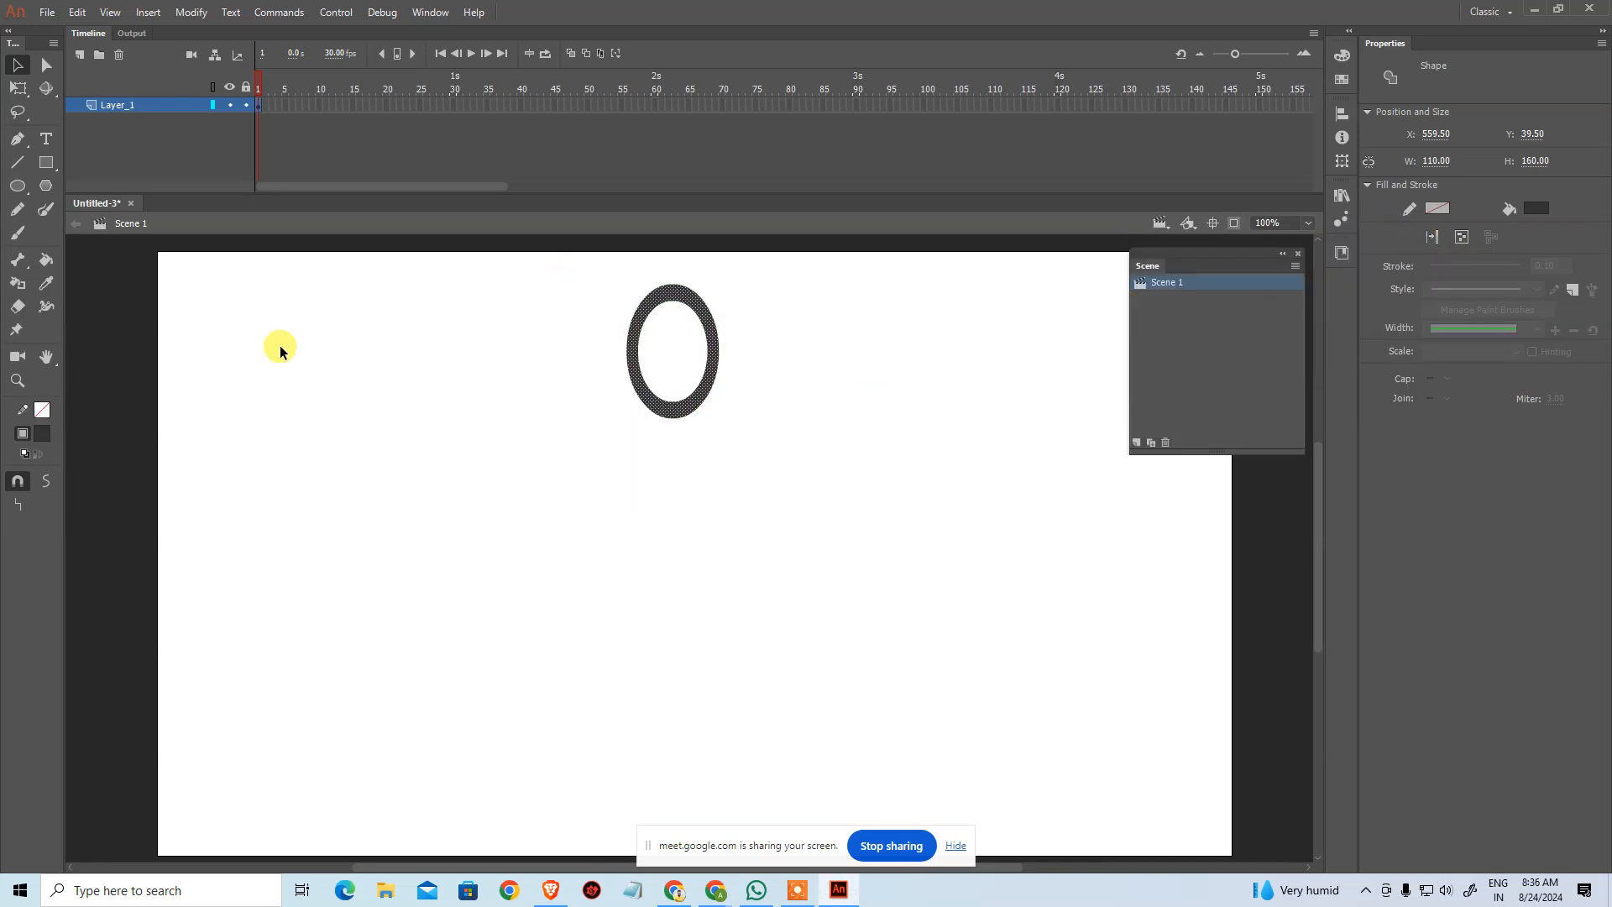
{"action": "left_click", "coordinate": [40, 432]}
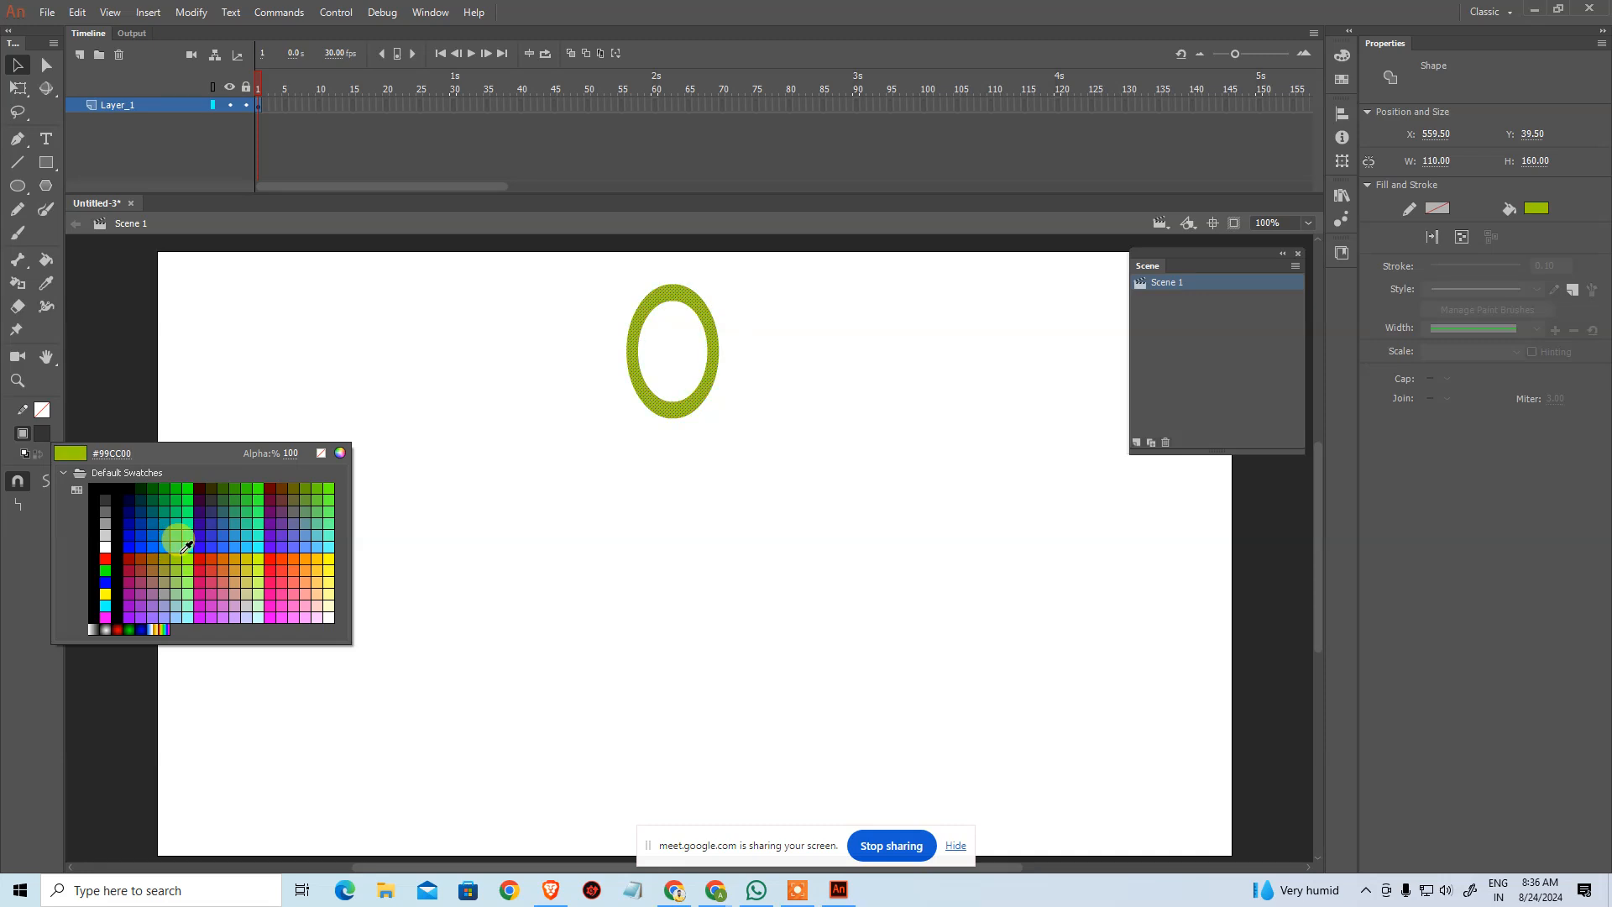
{"action": "left_click", "coordinate": [162, 534]}
{"action": "left_click", "coordinate": [44, 438]}
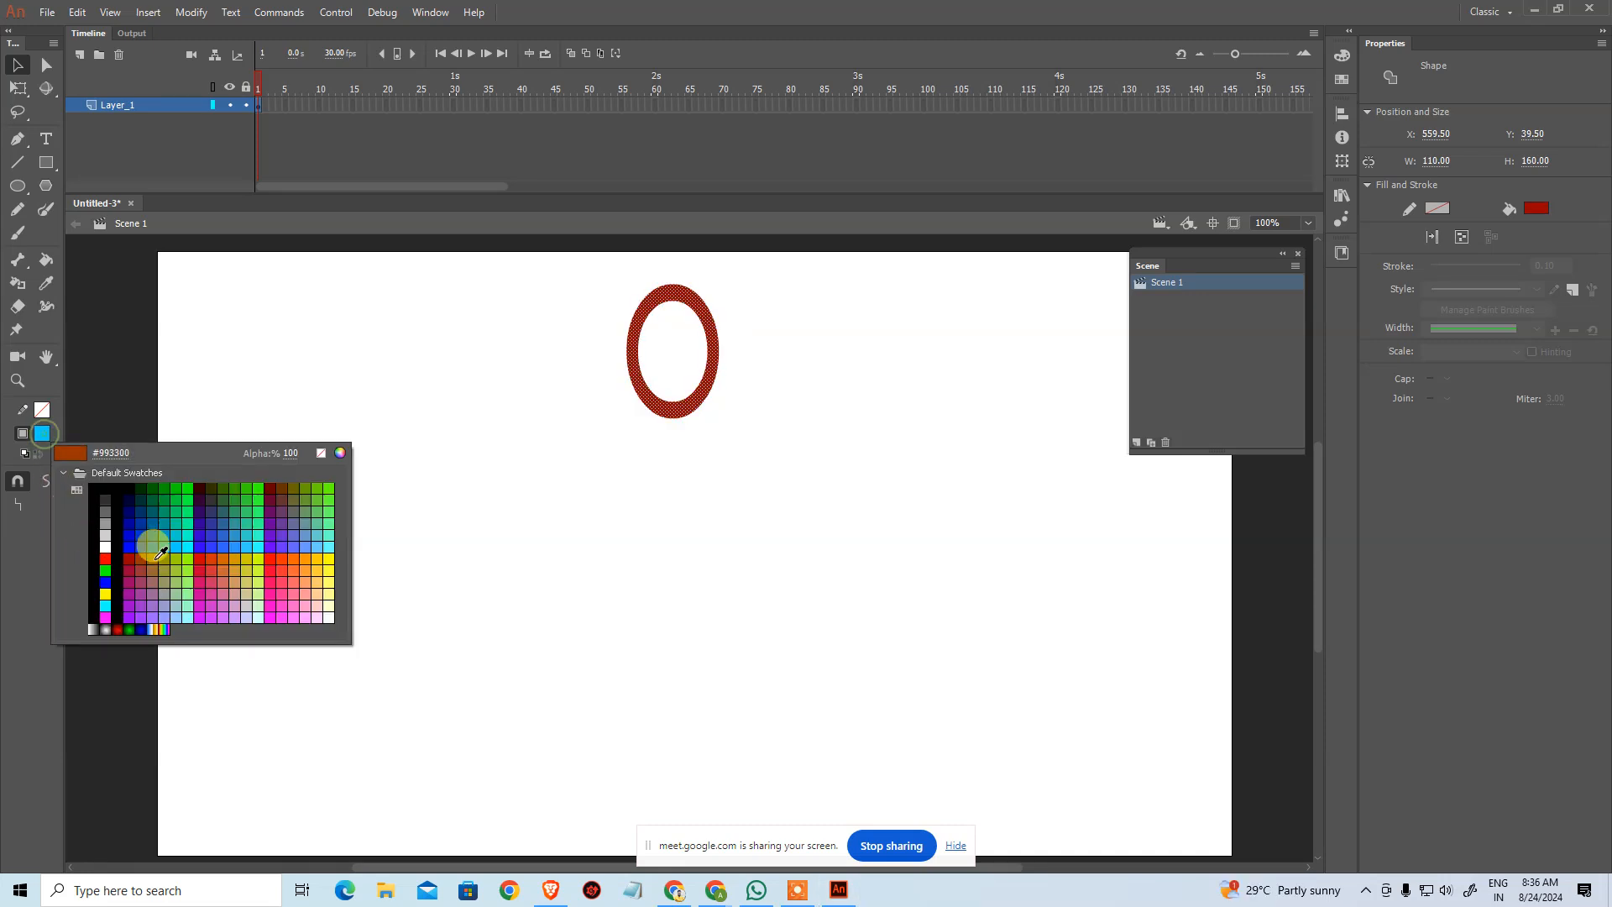
{"action": "left_click", "coordinate": [164, 542]}
Step: Move the whole ring up close to the stage's upper edge and convert it to a movie clip symbol
{"action": "left_click", "coordinate": [727, 497]}
{"action": "left_click_drag", "start_coordinate": [846, 499], "coordinate": [556, 273]}
{"action": "left_click_drag", "start_coordinate": [670, 294], "coordinate": [670, 276]}
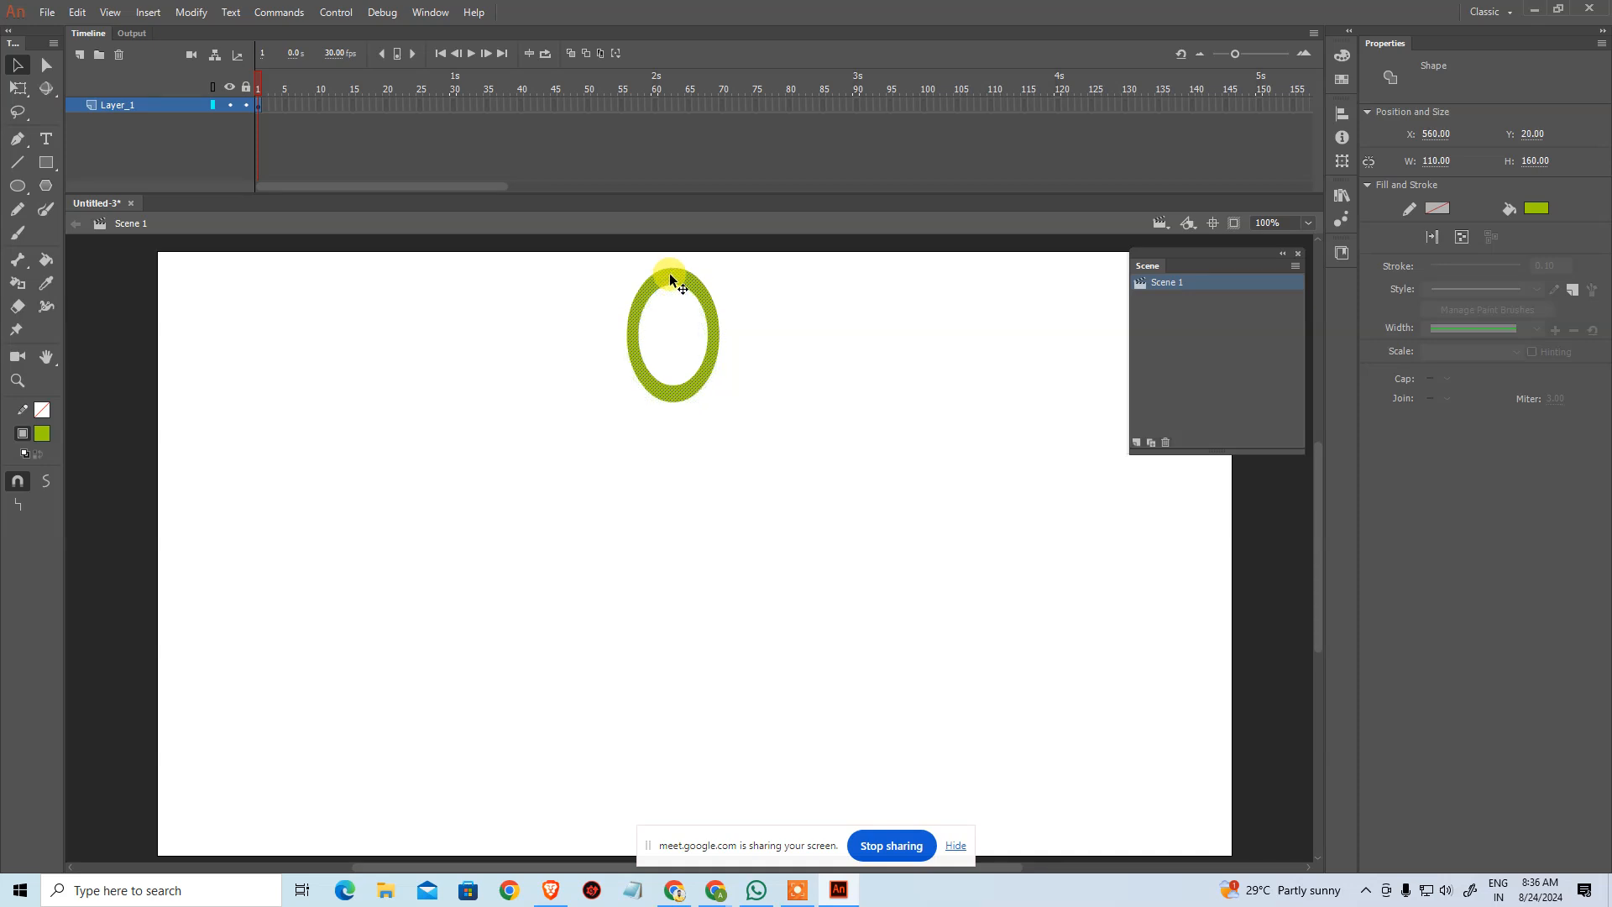
{"action": "right_click", "coordinate": [672, 283]}
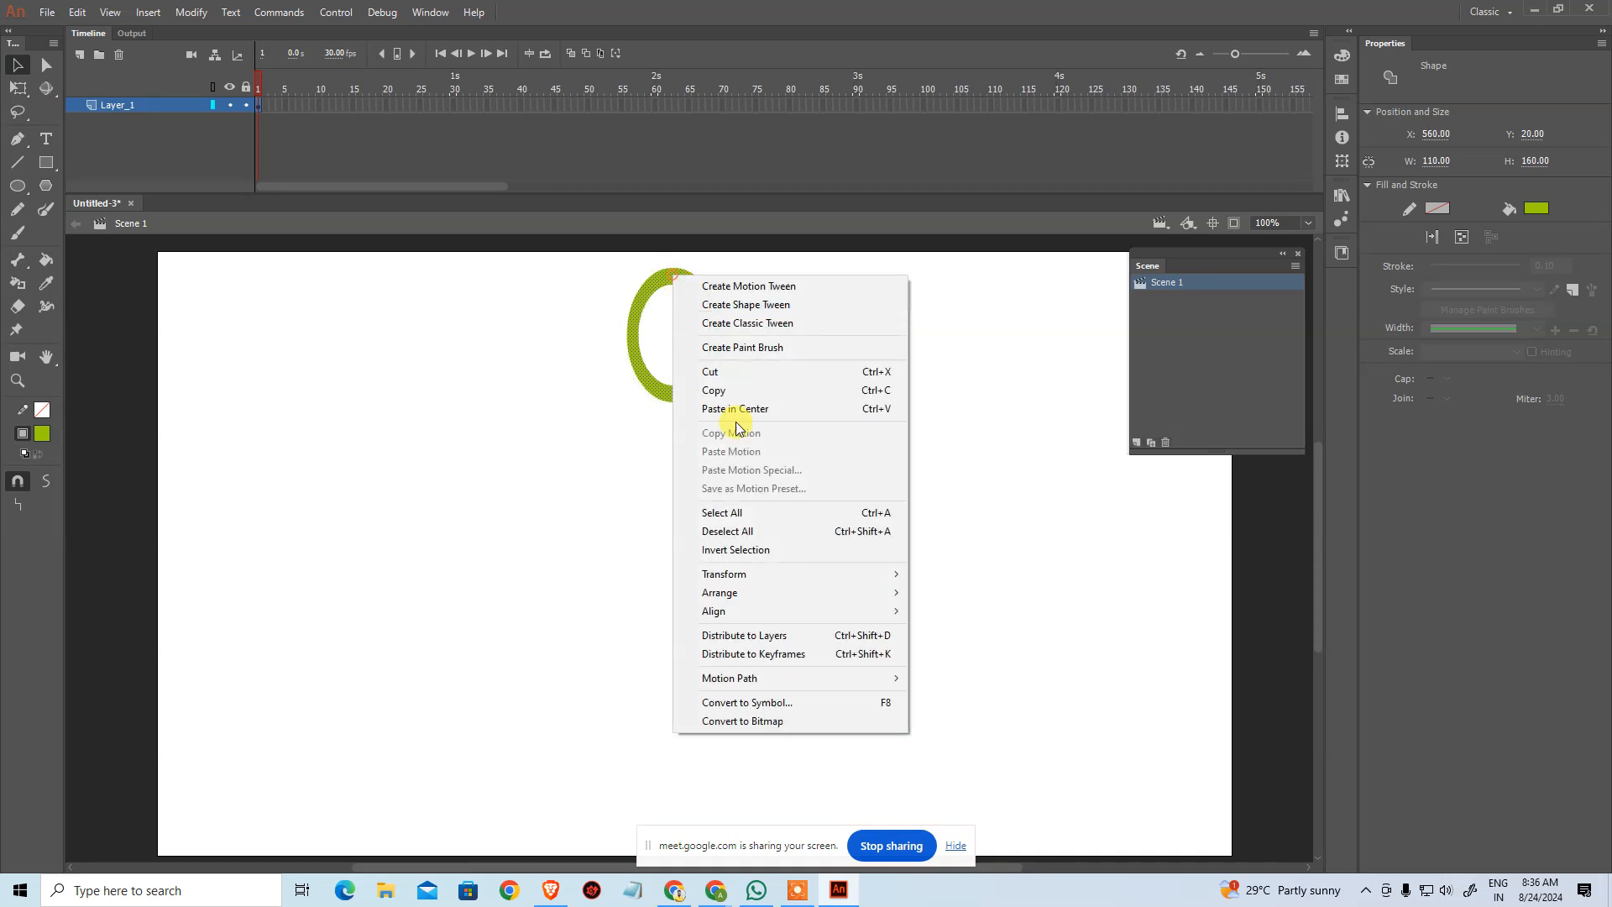
{"action": "left_click", "coordinate": [745, 701]}
{"action": "left_click", "coordinate": [856, 264]}
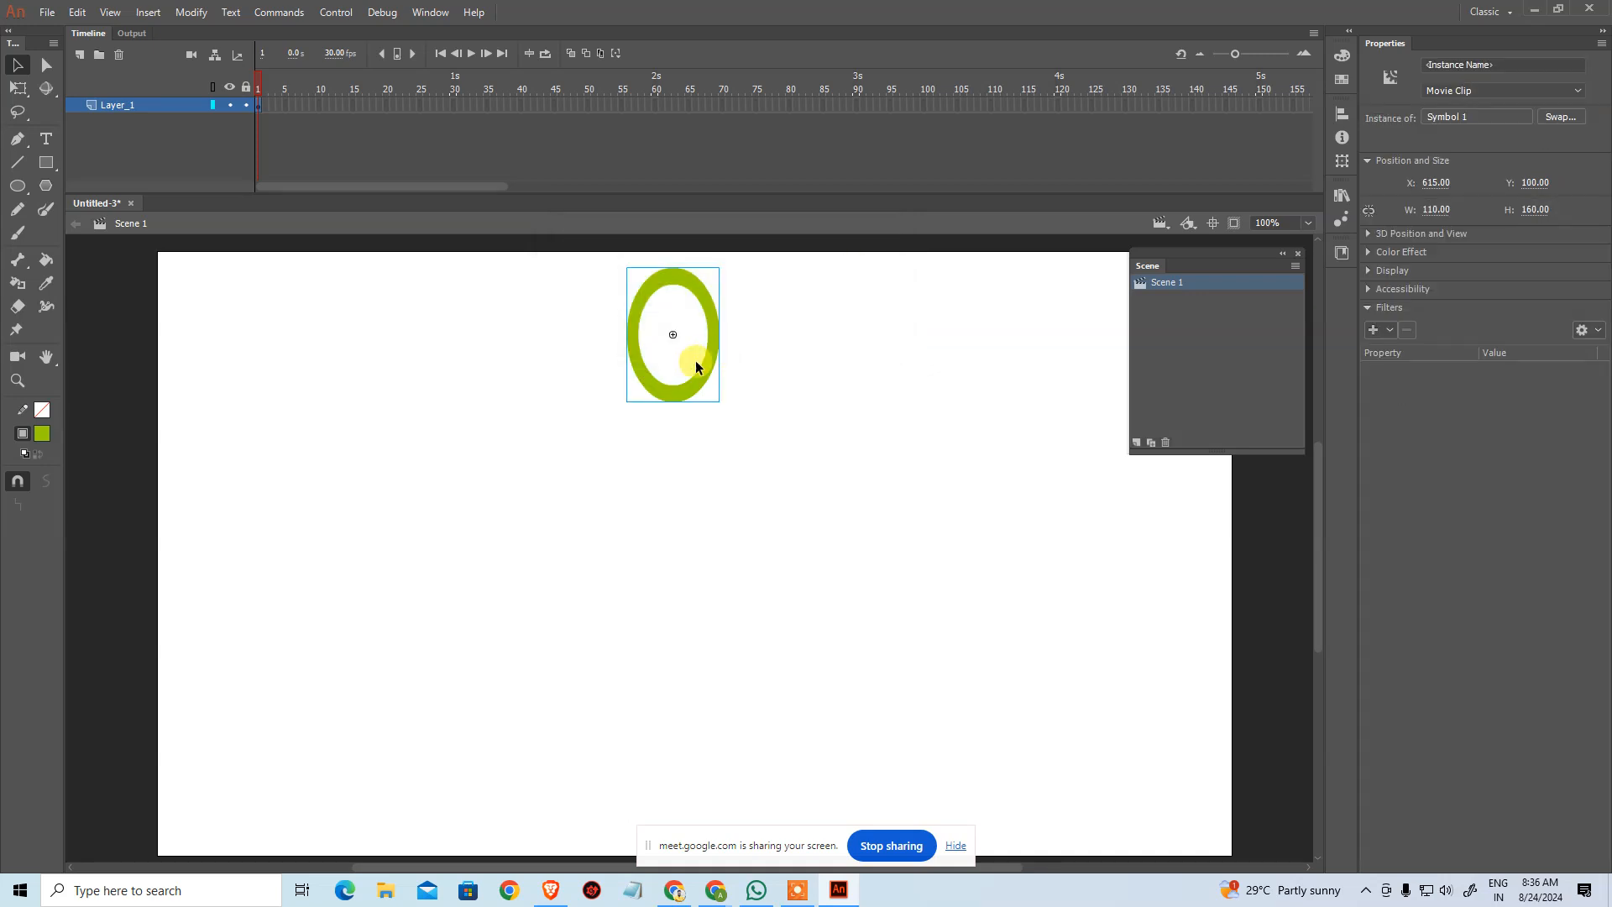
Step: Duplicate the ring downward into a vertical chain of six overlapping rings and scale all of them to 75%
{"action": "left_click_drag", "start_coordinate": [716, 337], "coordinate": [698, 764]}
{"action": "key", "text": "ctrl+a"}
{"action": "key", "text": "ctrl+alt+s"}
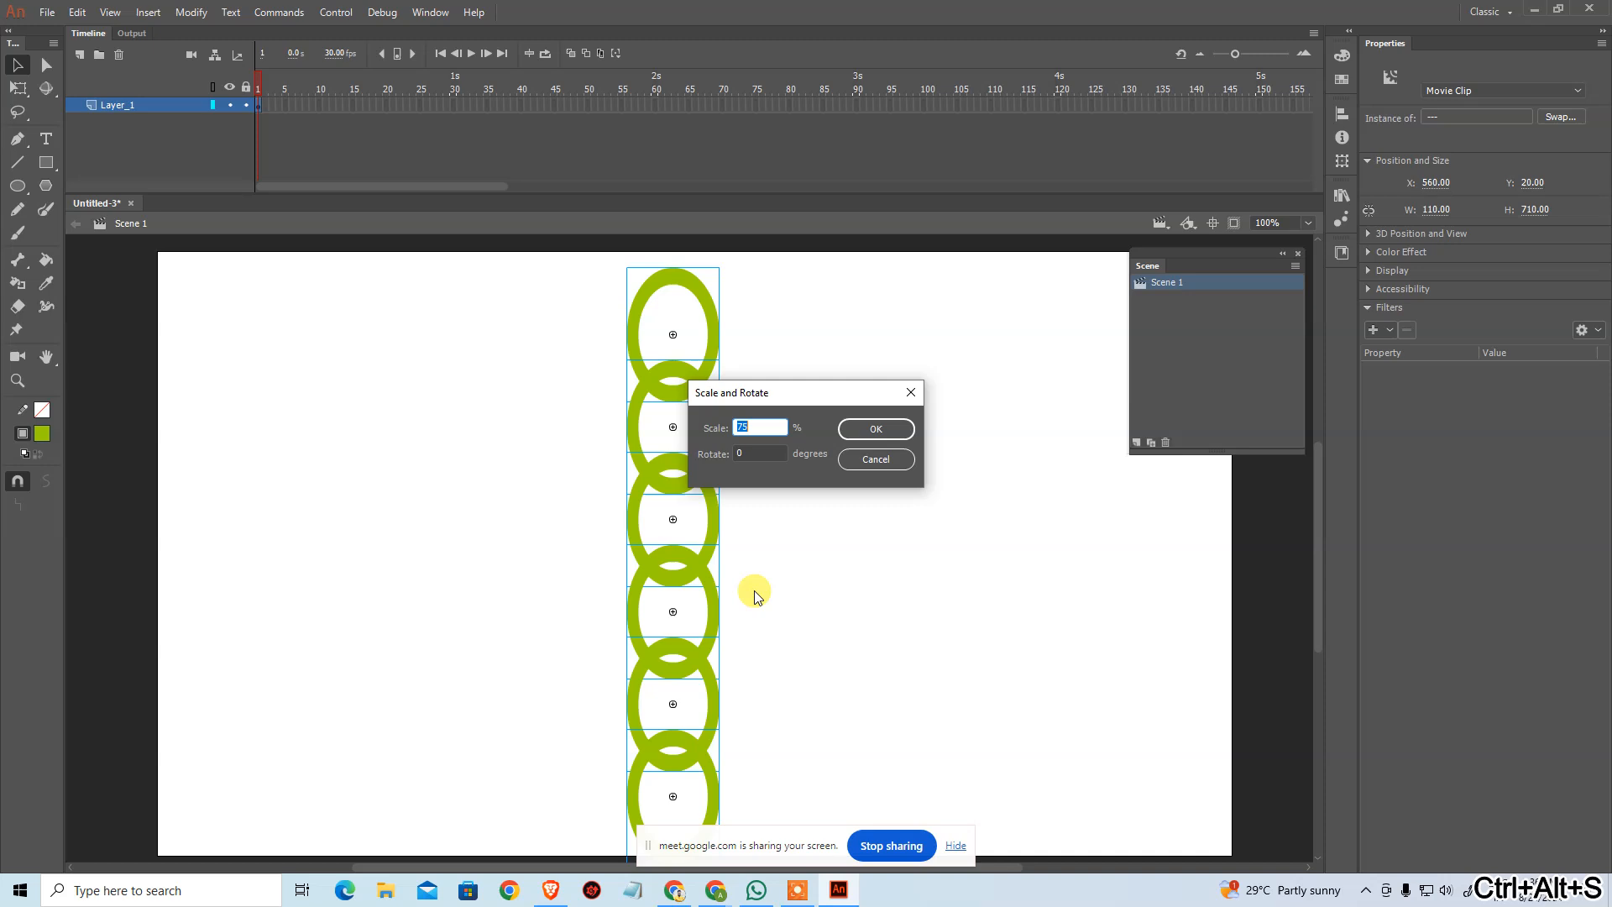
{"action": "key", "text": "Return"}
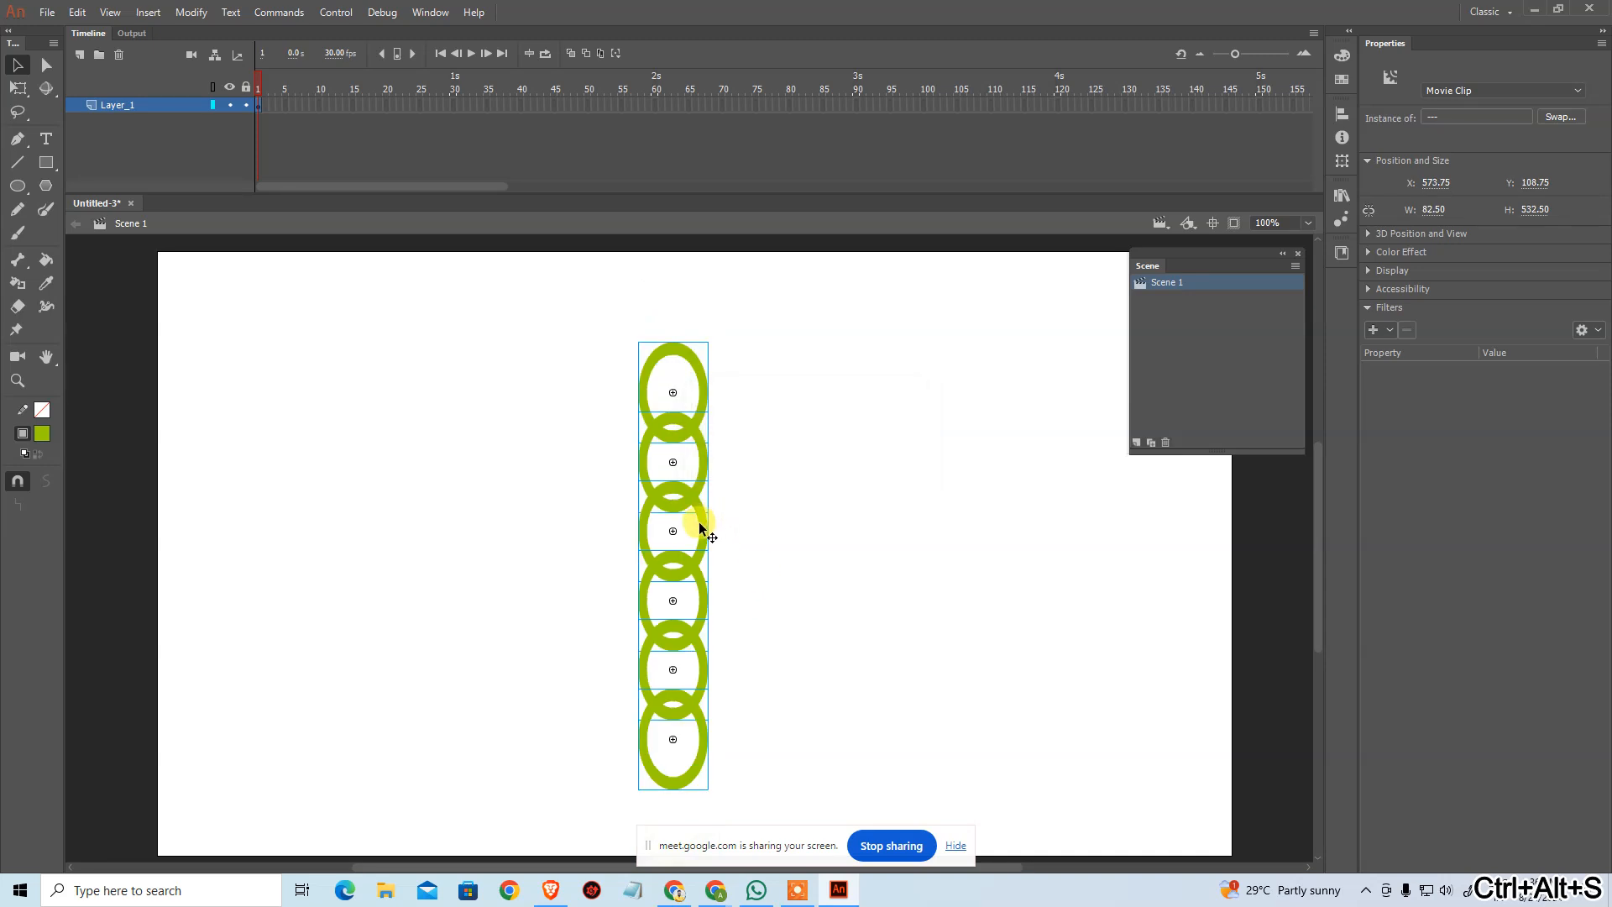
Step: Raise the chain toward the stage's upper edge and add a seventh overlapping ring to complete it
{"action": "left_click_drag", "start_coordinate": [700, 527], "coordinate": [698, 457]}
{"action": "left_click", "coordinate": [744, 632]}
{"action": "left_click_drag", "start_coordinate": [698, 673], "coordinate": [699, 745]}
{"action": "left_click", "coordinate": [816, 740]}
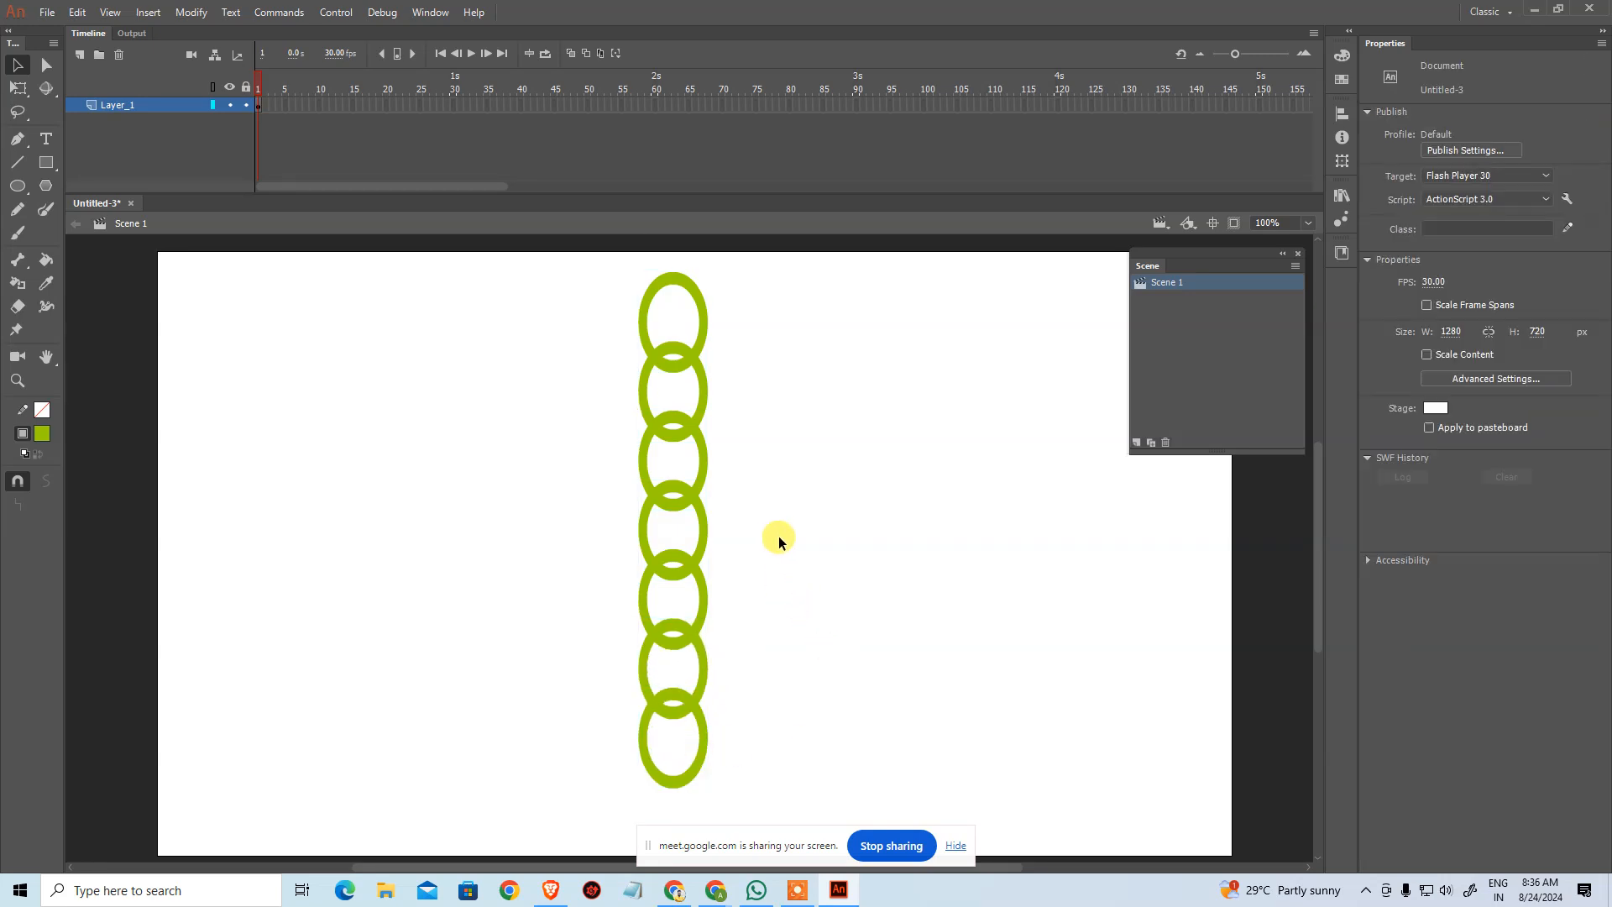
Step: Link the seven rings with the Bone tool, chaining bones from the uppermost ring down to the lowest
{"action": "left_click", "coordinate": [23, 262]}
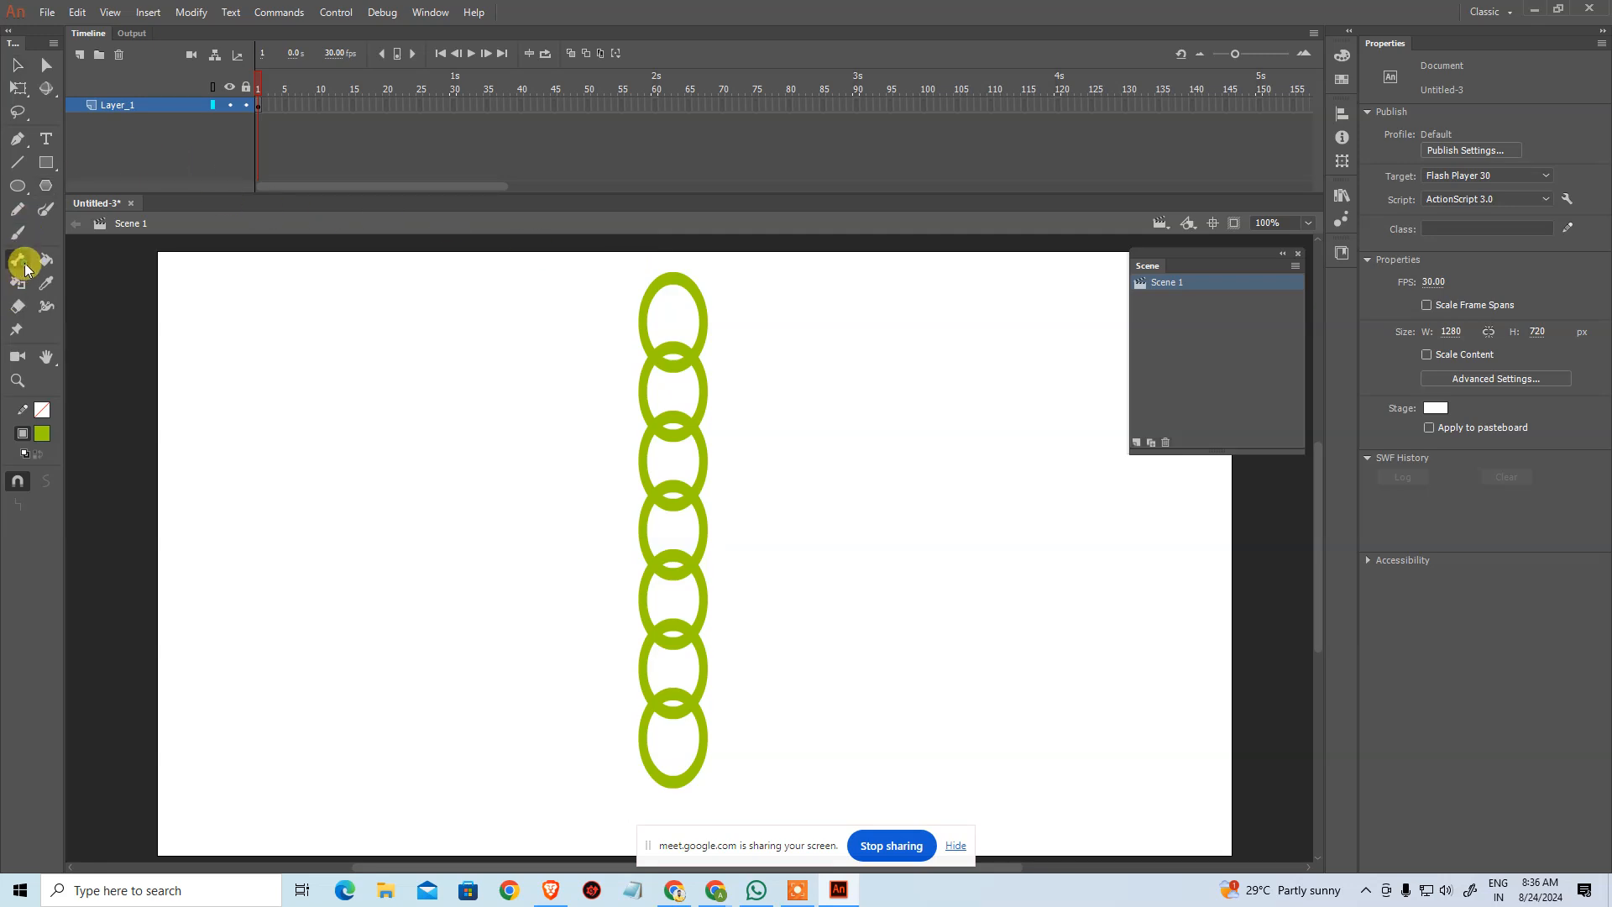
{"action": "left_click_drag", "start_coordinate": [672, 271], "coordinate": [672, 549]}
{"action": "left_click_drag", "start_coordinate": [673, 549], "coordinate": [673, 687]}
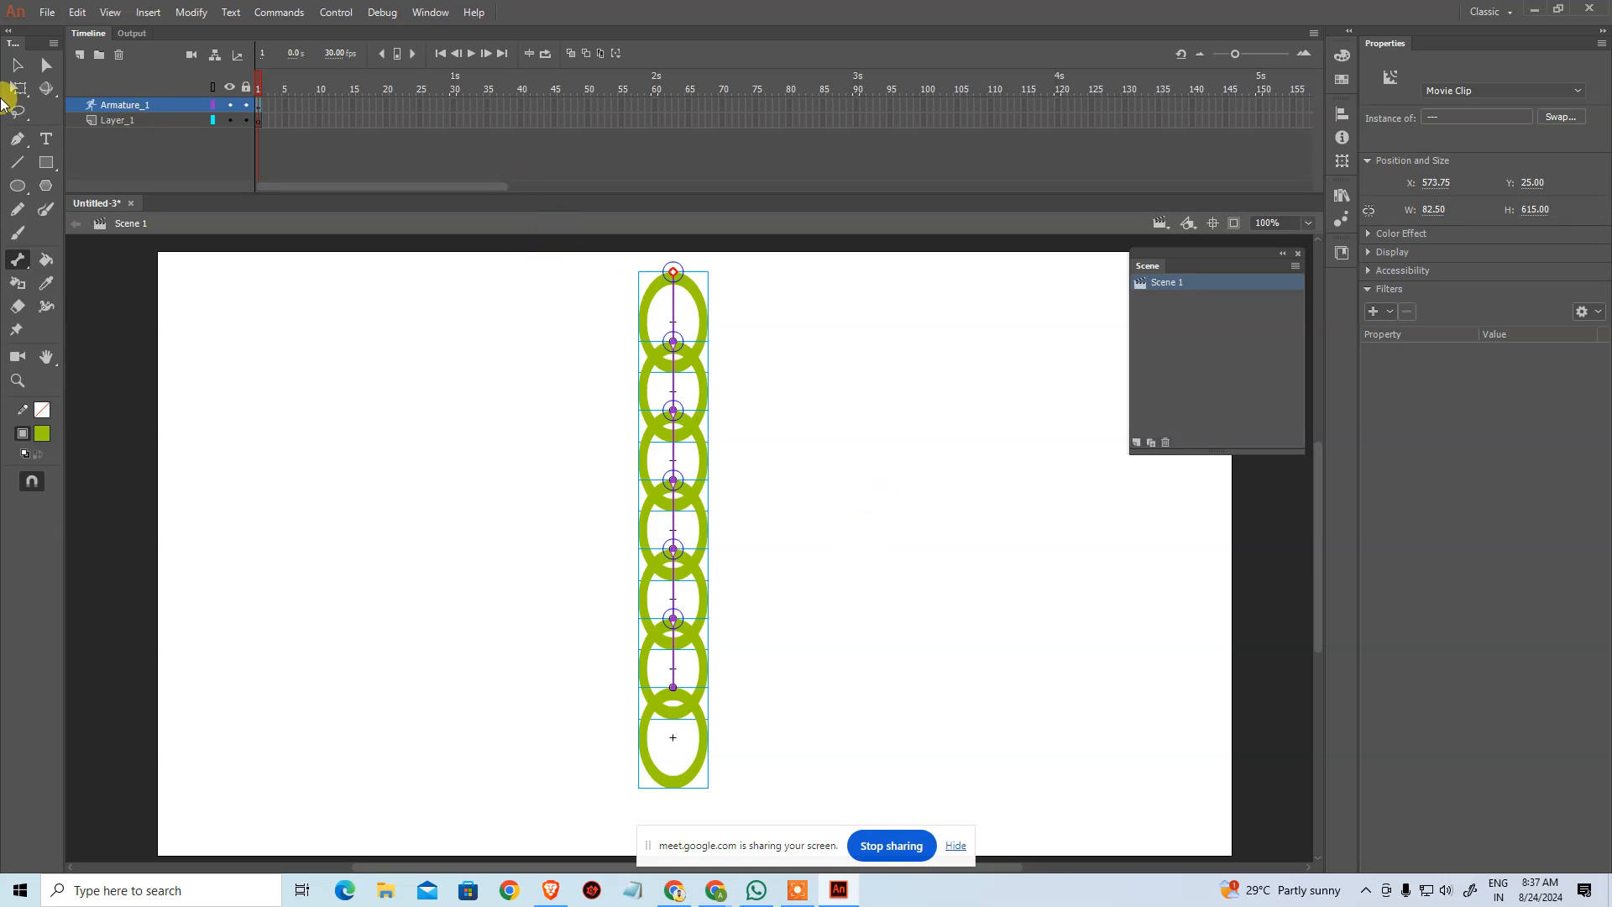
{"action": "left_click", "coordinate": [18, 67]}
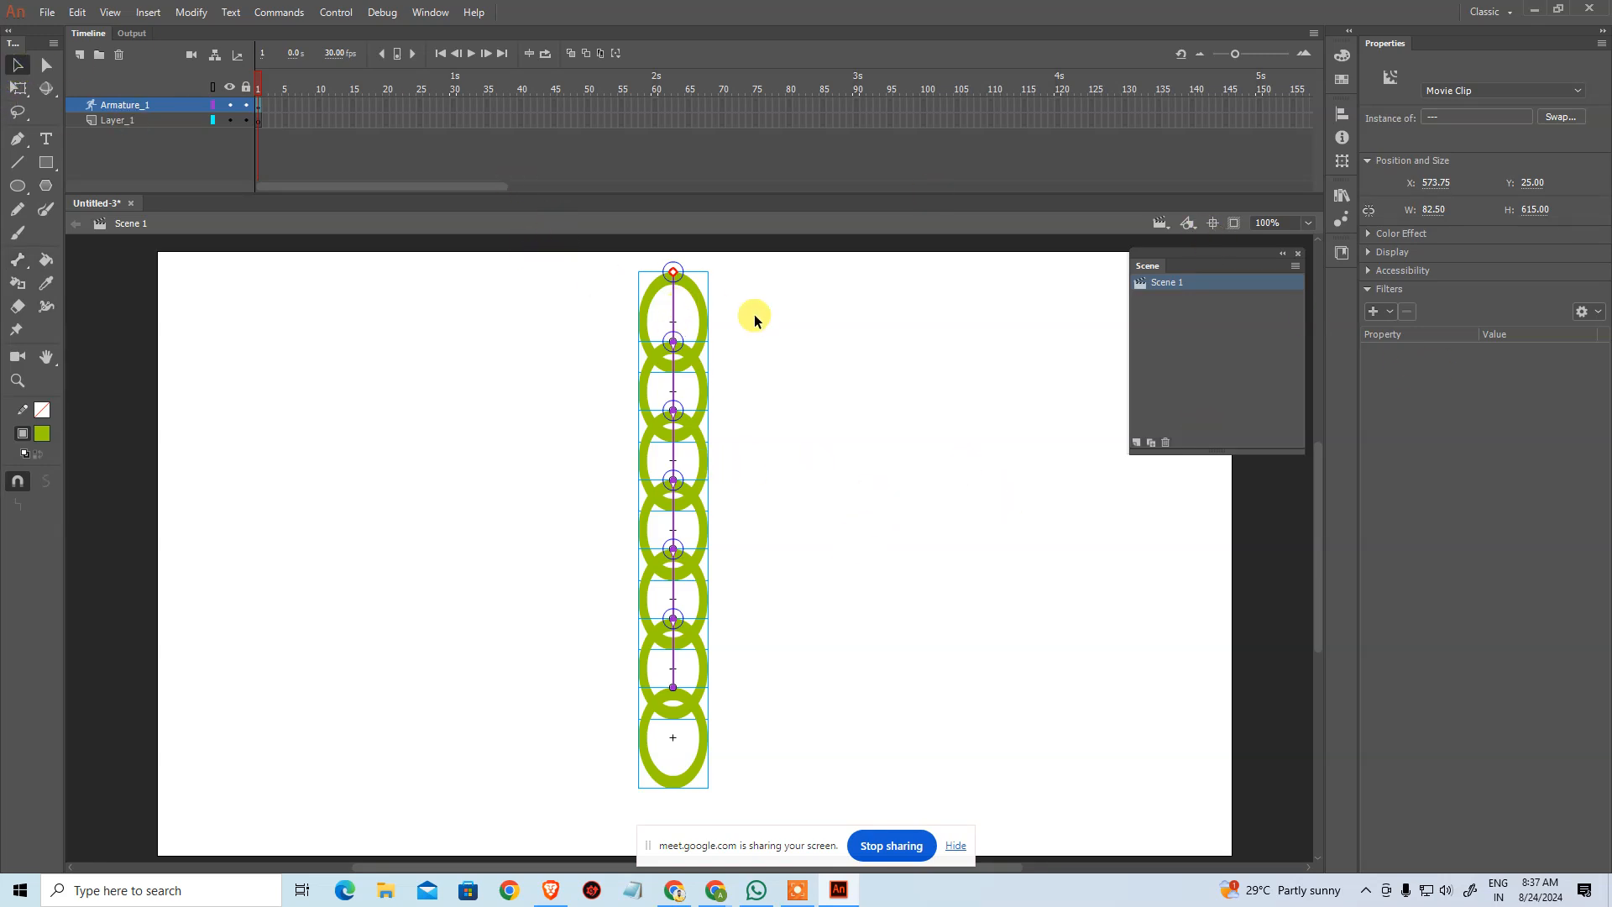
Step: Set the armature's type to Runtime
{"action": "left_click", "coordinate": [259, 105]}
{"action": "left_click", "coordinate": [1492, 260]}
{"action": "left_click", "coordinate": [1484, 296]}
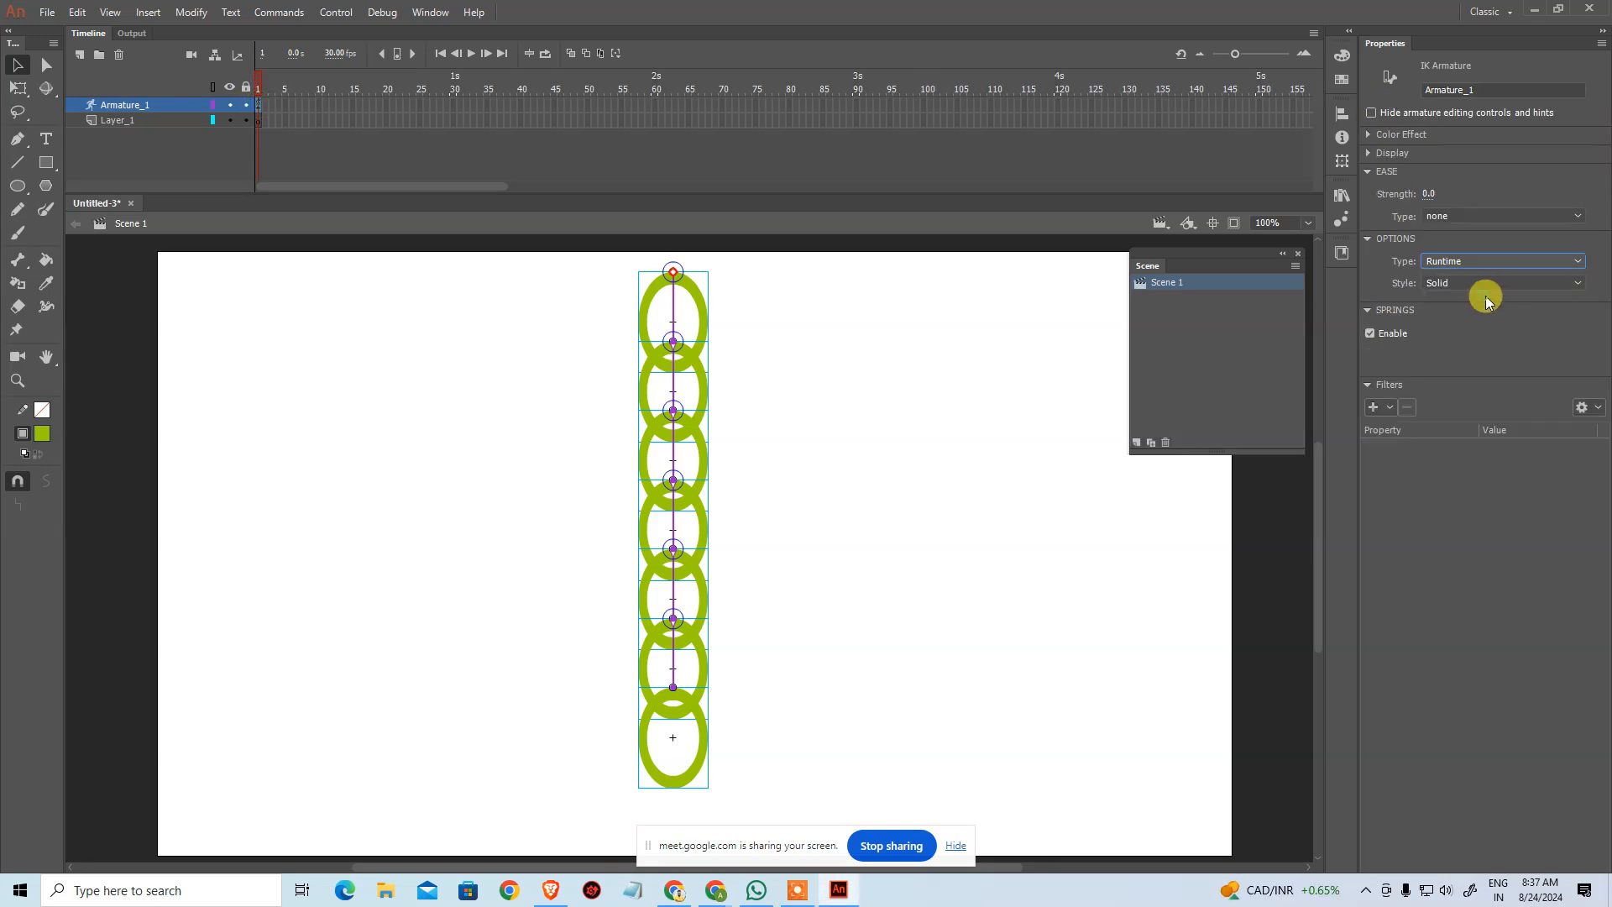
Step: Test the movie by pulling the chain's lower end to the right, and close the preview
{"action": "key", "text": "ctrl+Return"}
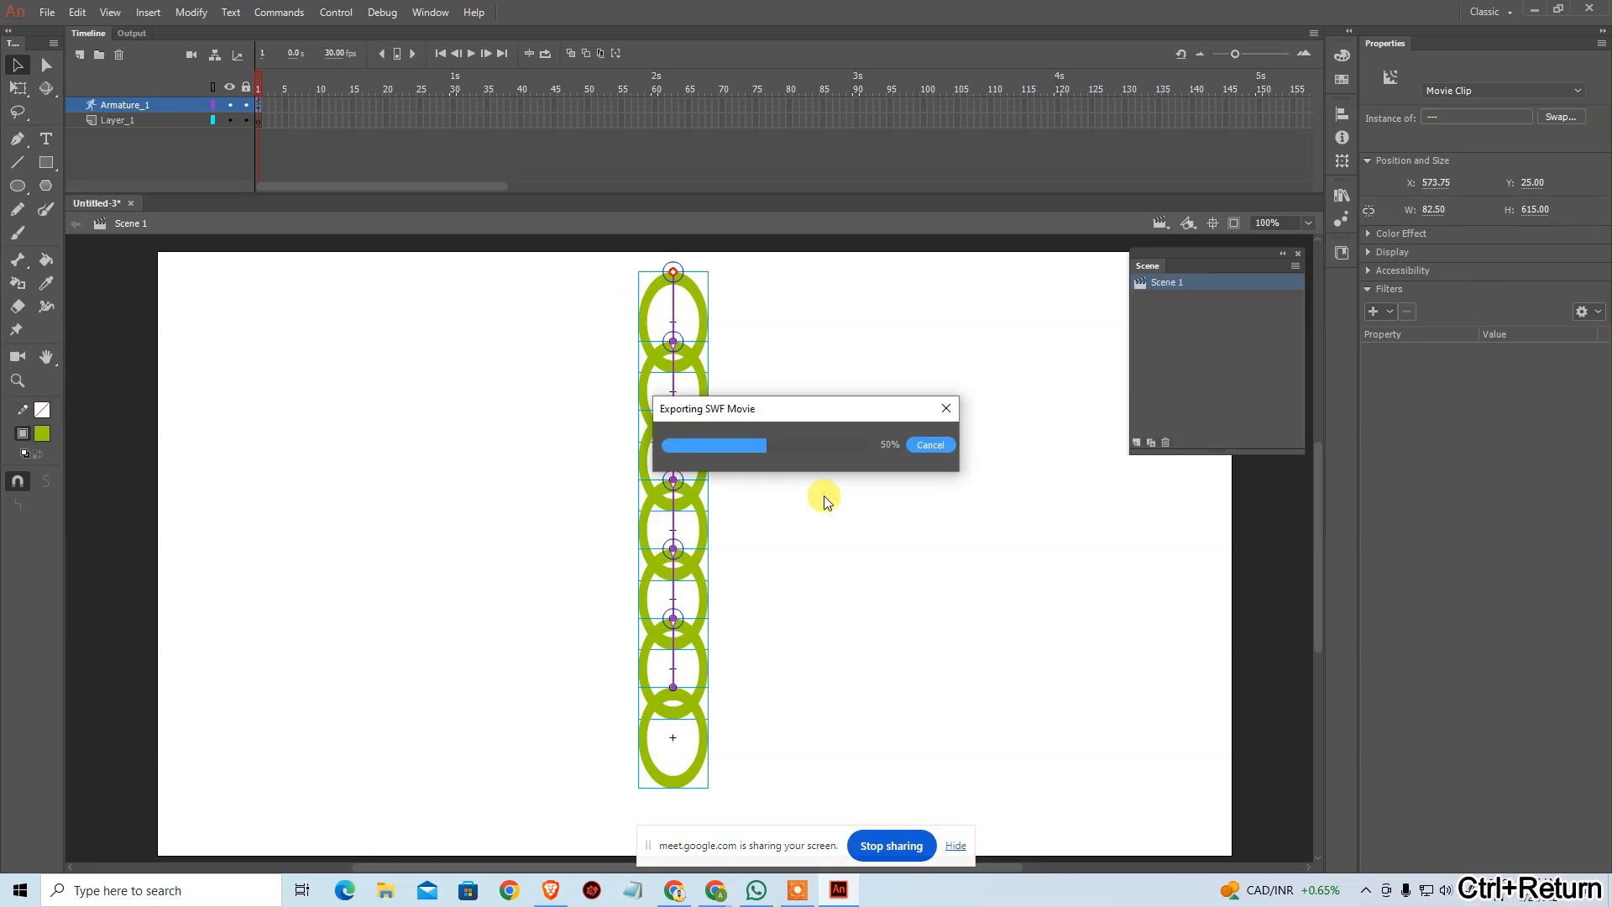
{"action": "left_click_drag", "start_coordinate": [796, 662], "coordinate": [990, 666]}
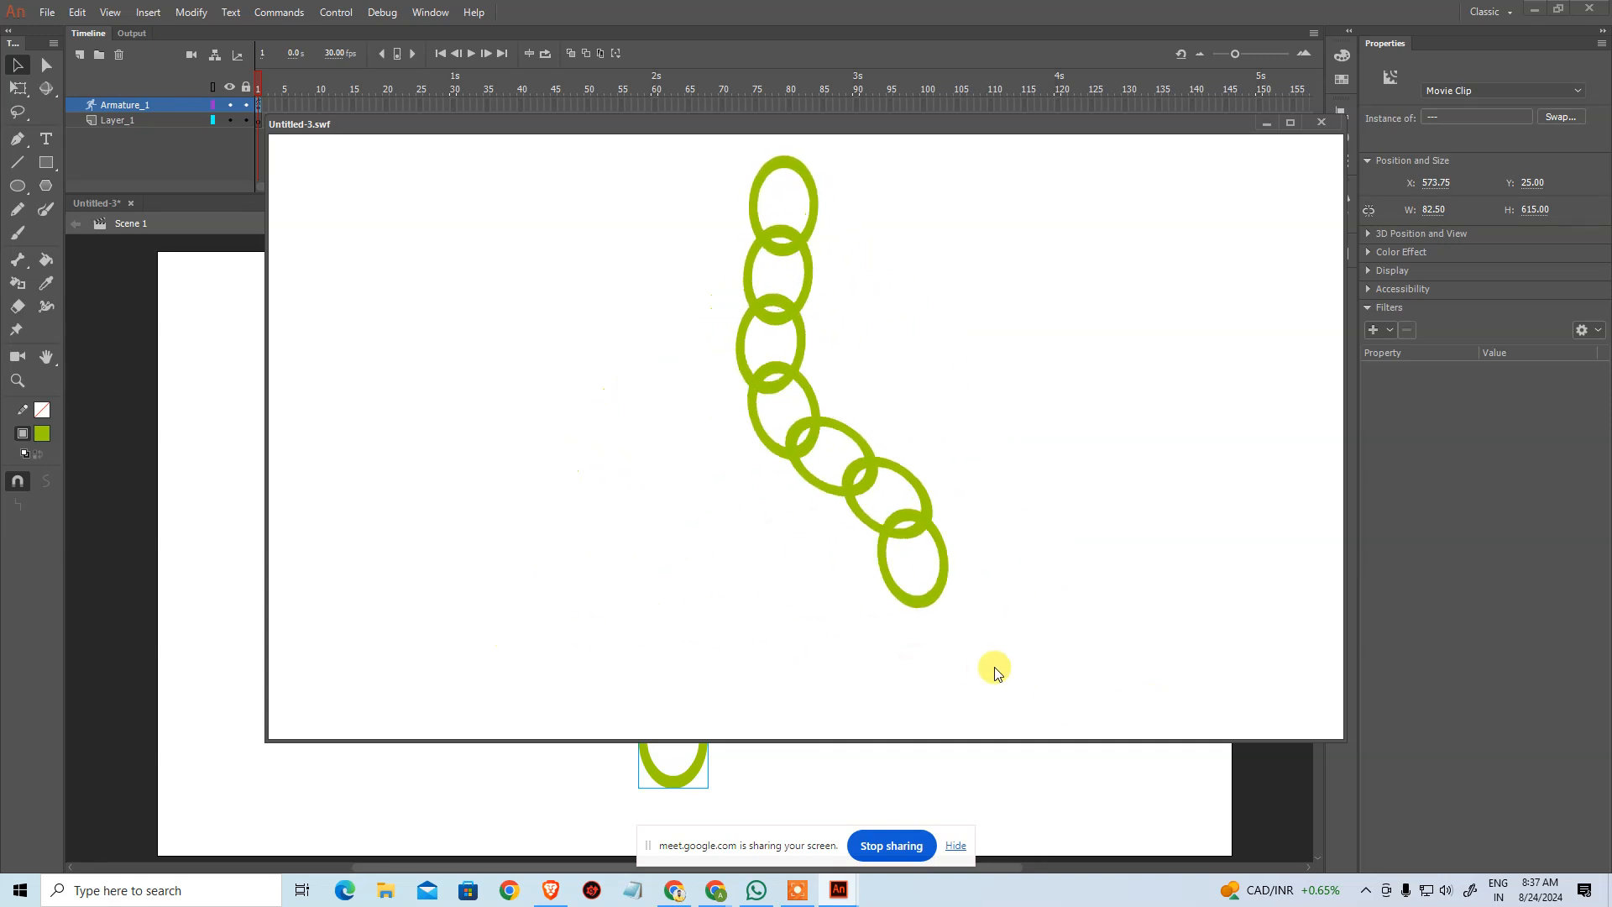
{"action": "left_click", "coordinate": [1333, 128]}
{"action": "left_click", "coordinate": [845, 510]}
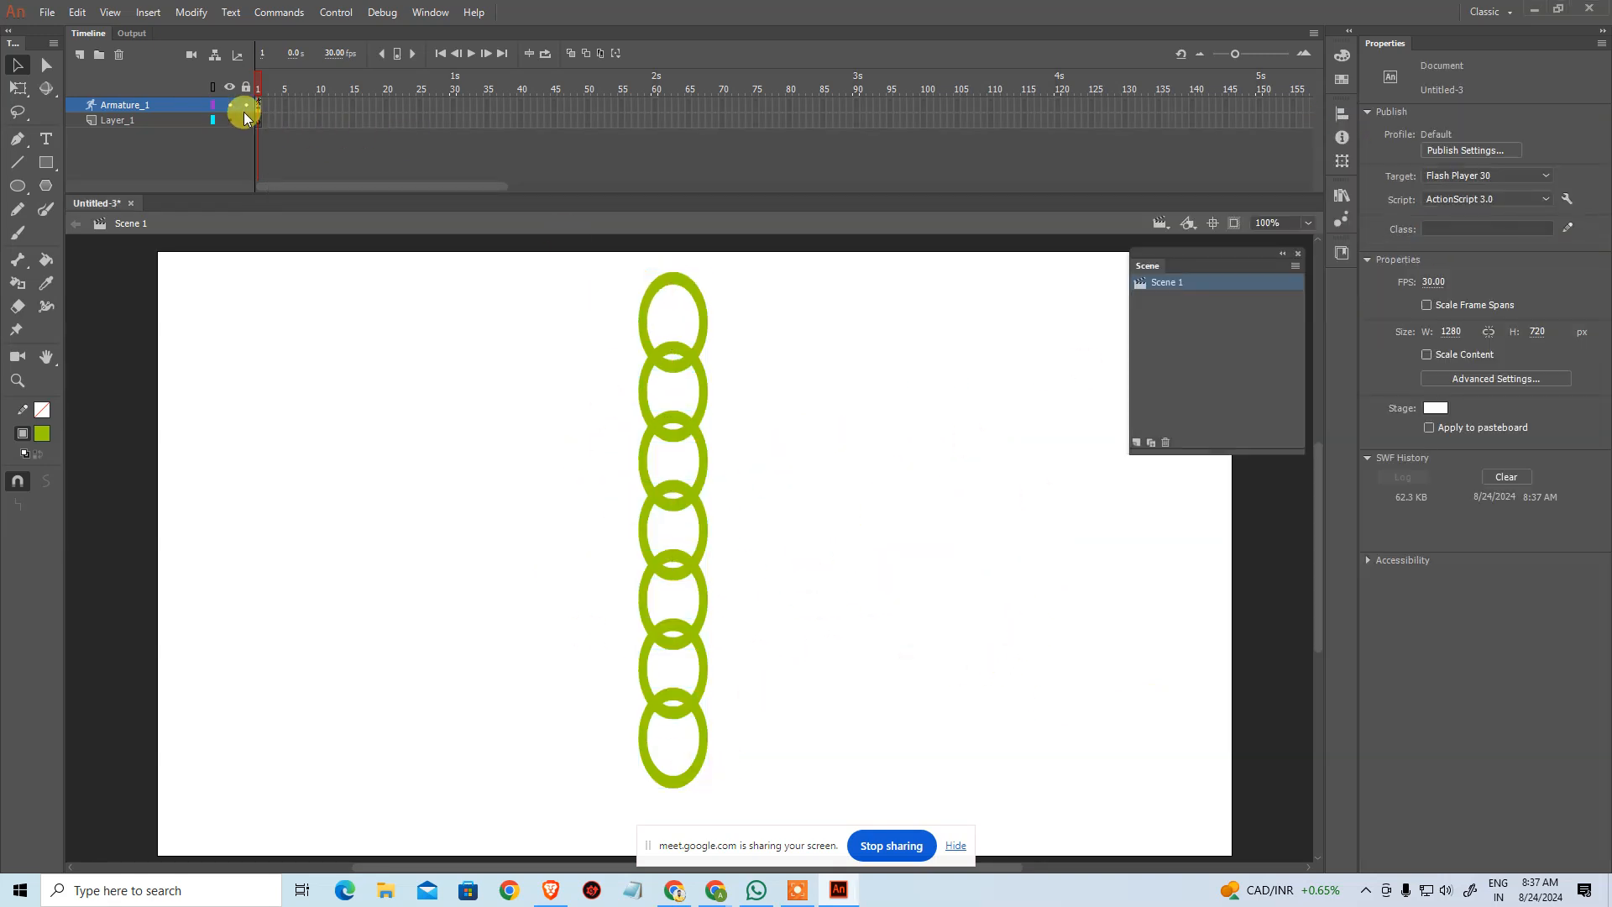
Step: Inspect the lower rings' bone properties, and test the movie again by pulling the last ring to the left
{"action": "left_click", "coordinate": [689, 638]}
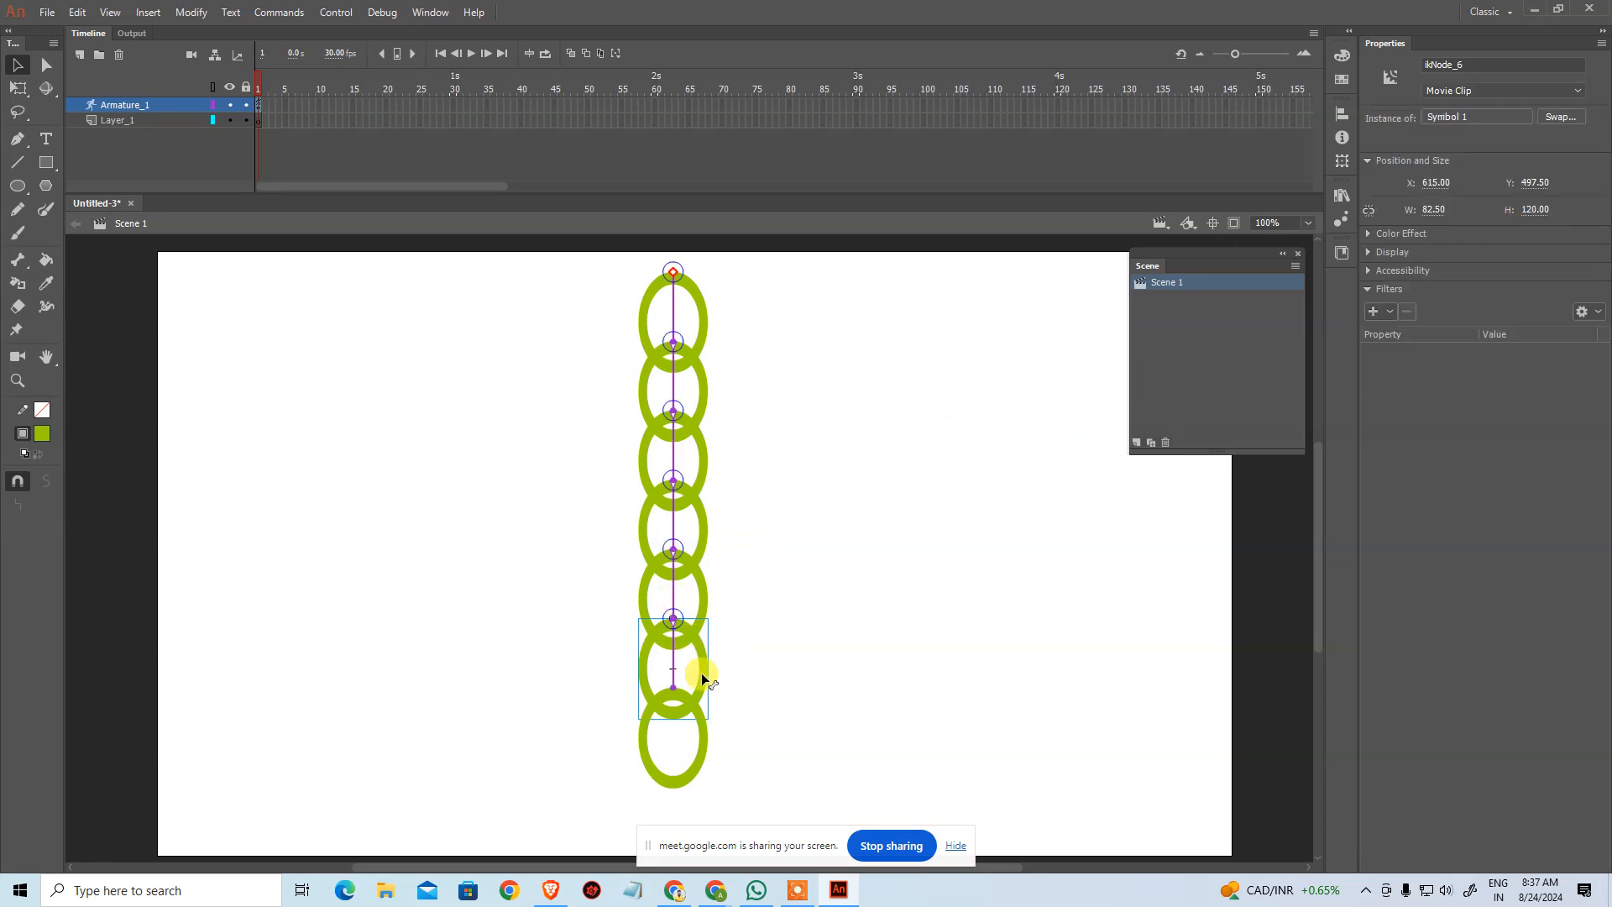
{"action": "left_click", "coordinate": [674, 657]}
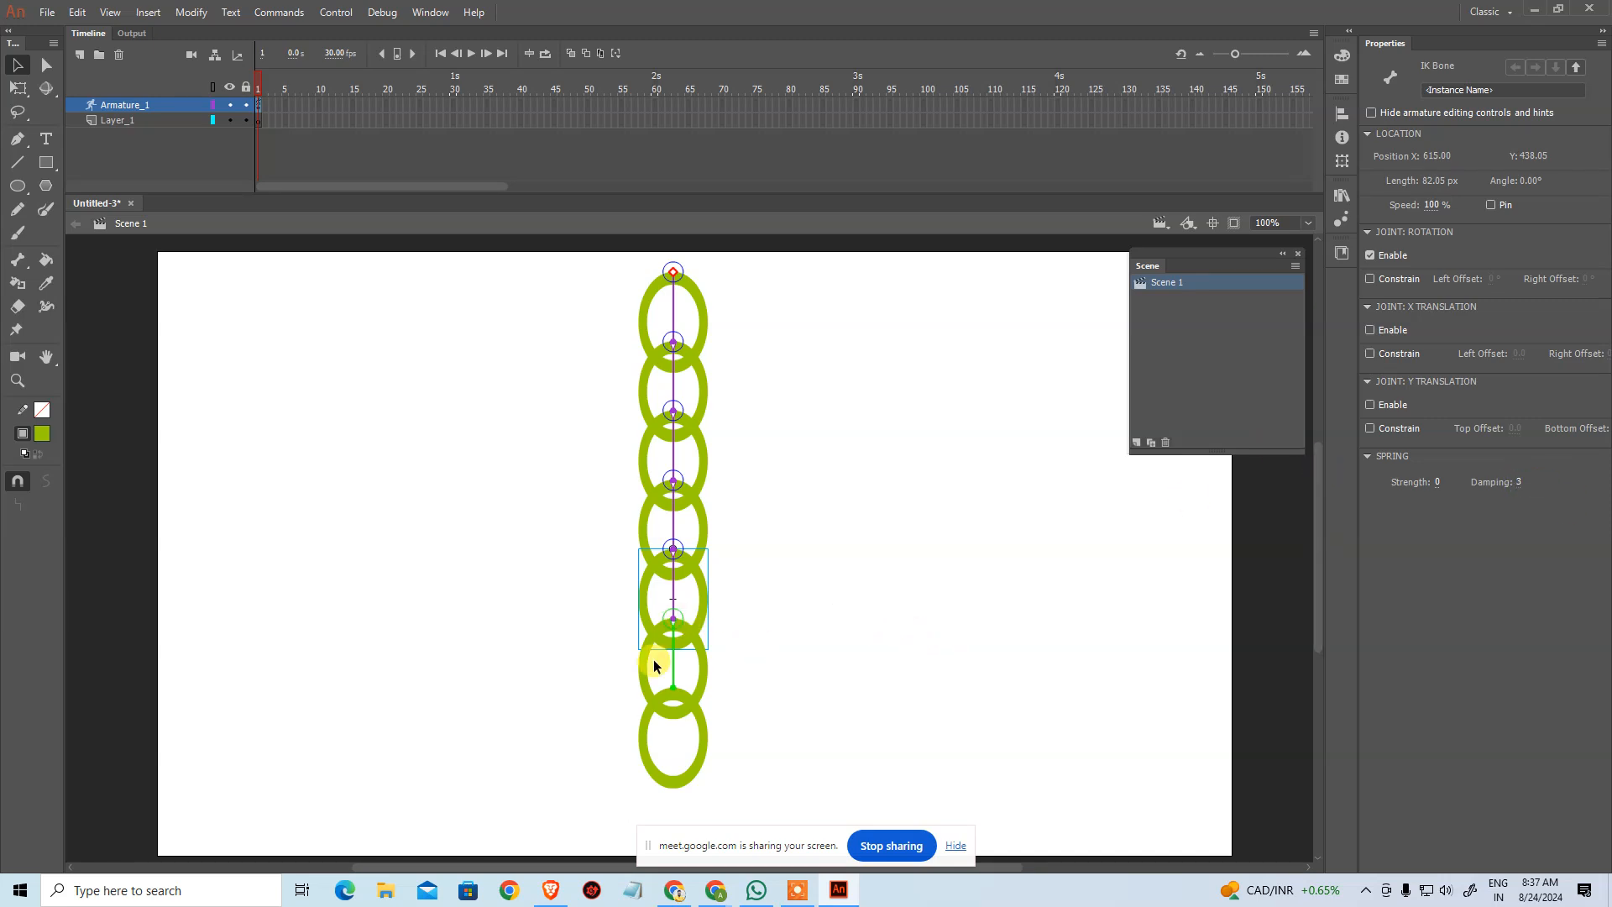
{"action": "key", "text": "ctrl+Return"}
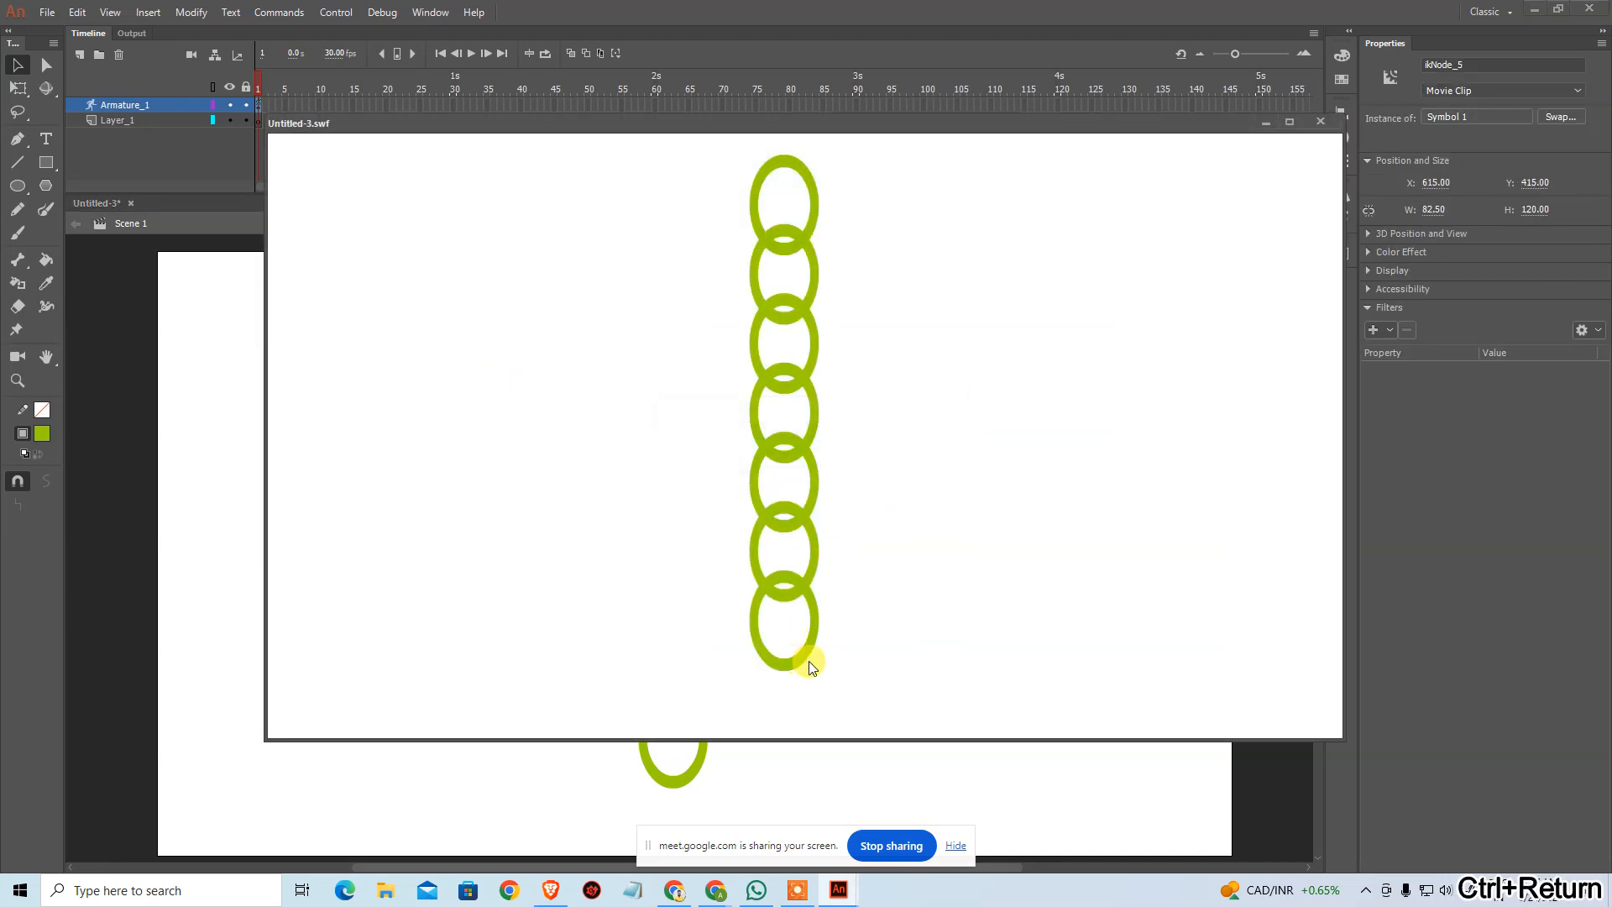
{"action": "left_click_drag", "start_coordinate": [812, 666], "coordinate": [706, 660]}
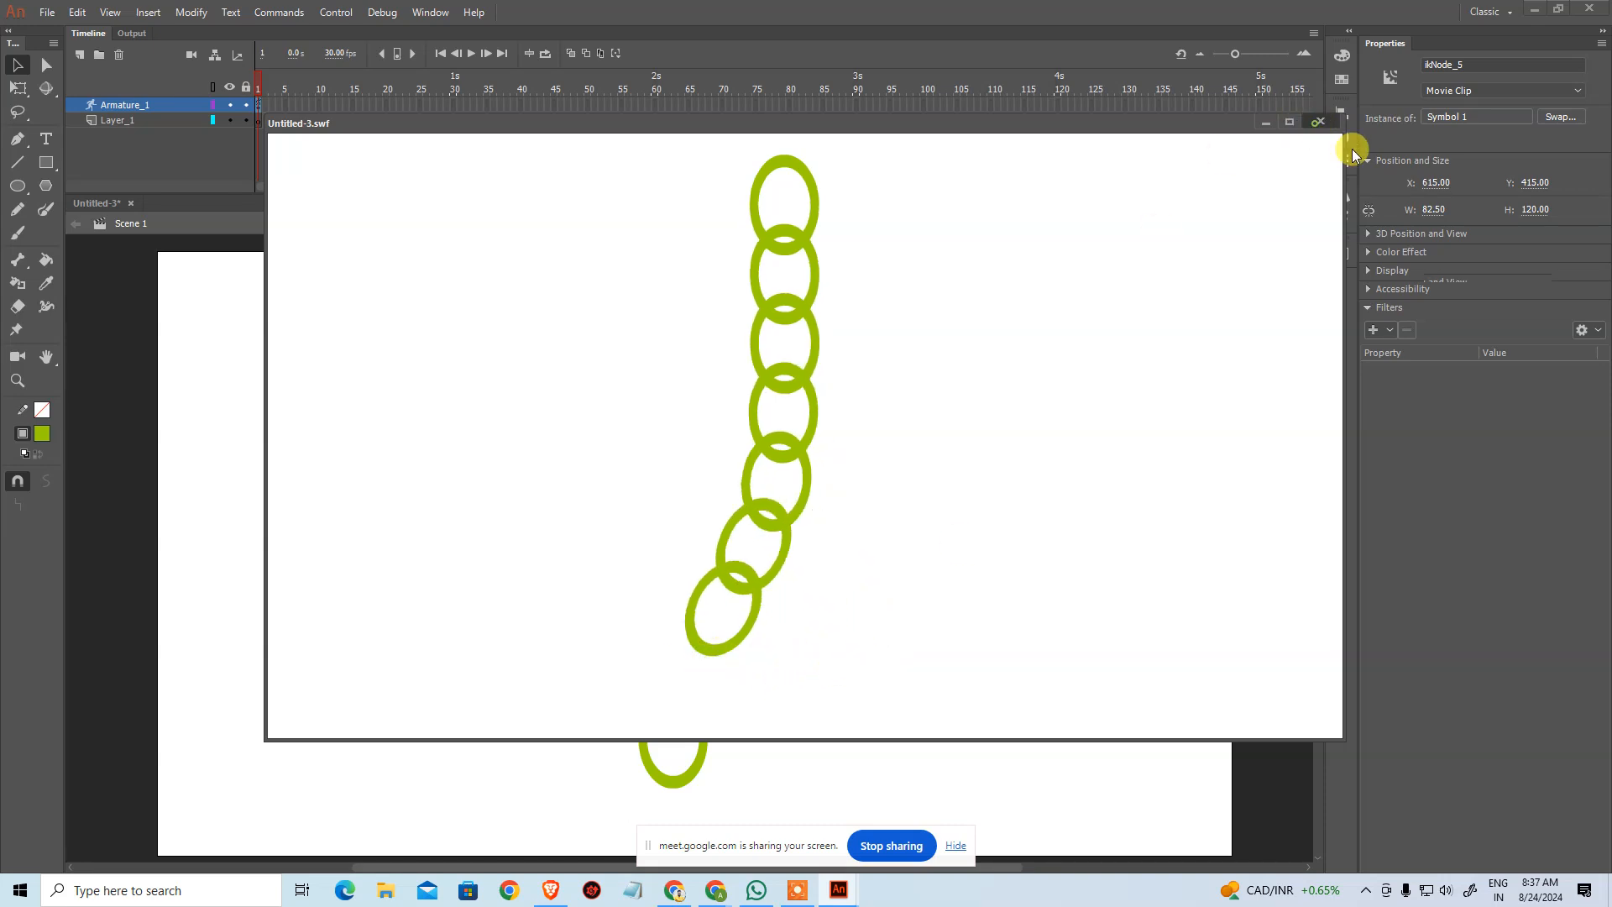
{"action": "left_click", "coordinate": [1320, 122]}
Step: Set the armature's type back to Authortime
{"action": "left_click", "coordinate": [710, 734]}
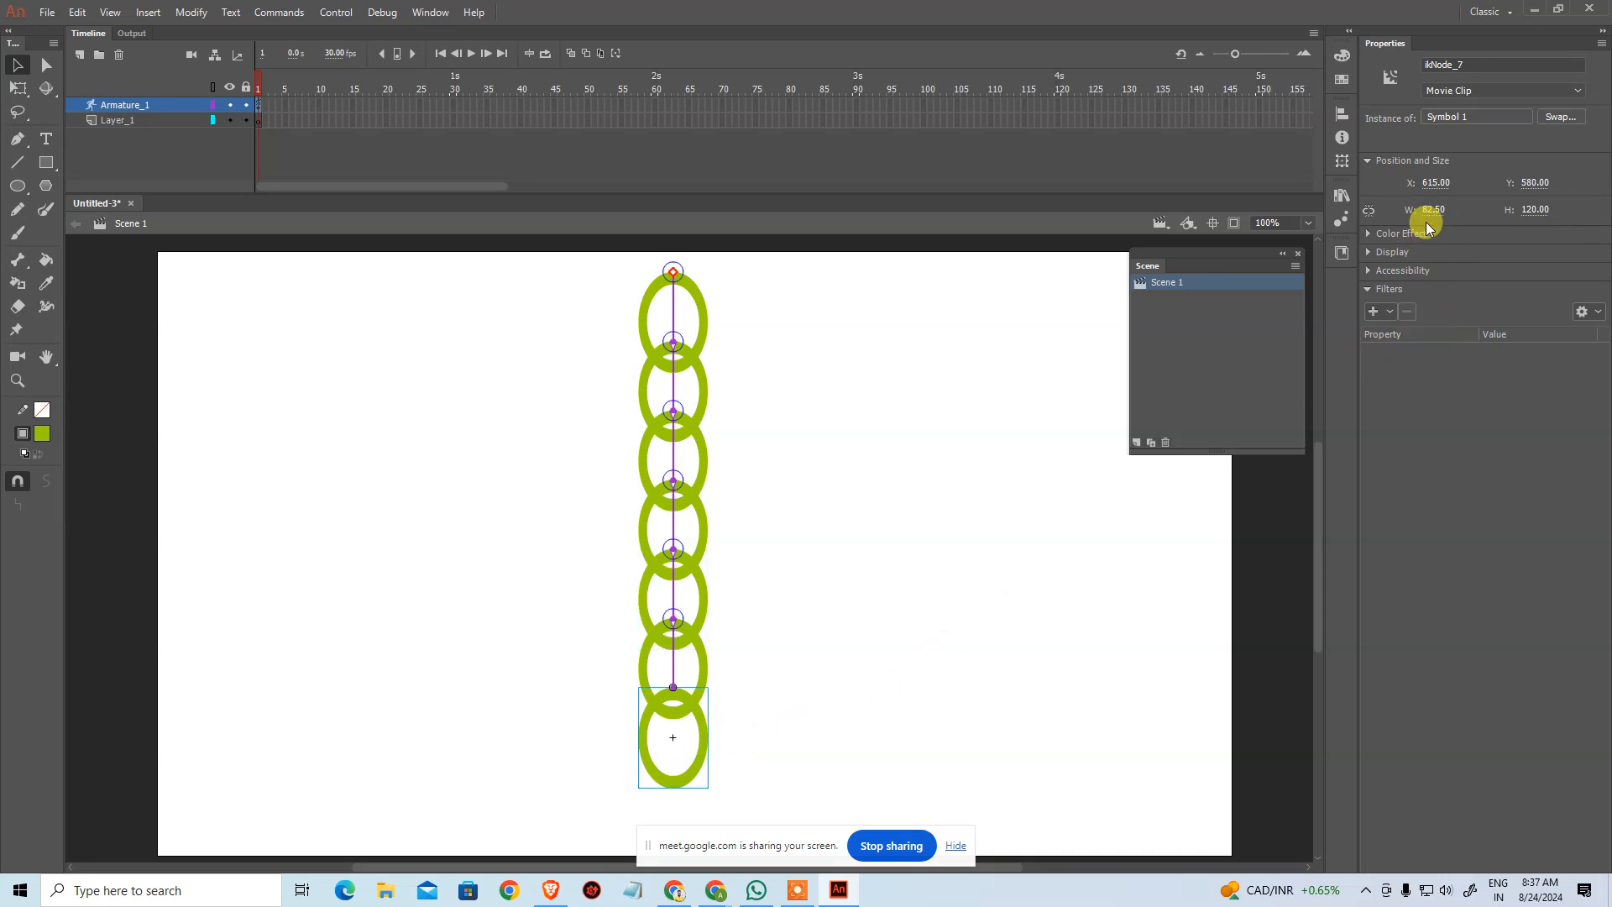
{"action": "left_click", "coordinate": [258, 105]}
{"action": "left_click", "coordinate": [1479, 262]}
{"action": "left_click", "coordinate": [1470, 278]}
Step: Insert a pose at frame 10 of the armature layer and swing the chain's lower end to the right
{"action": "left_click", "coordinate": [319, 104]}
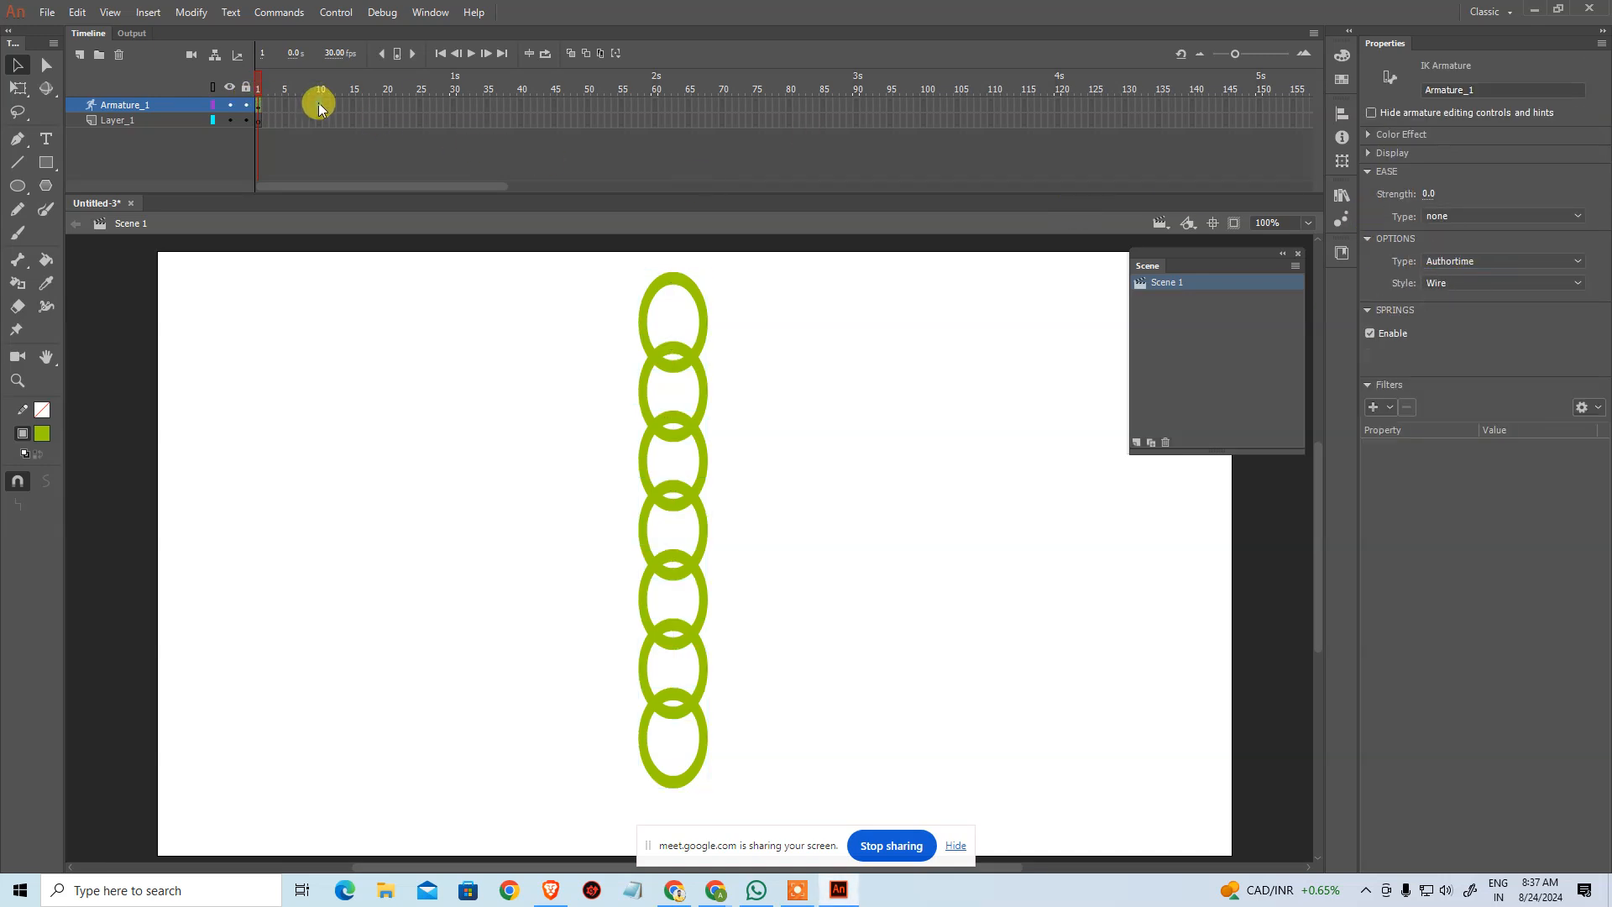
{"action": "right_click", "coordinate": [319, 107]}
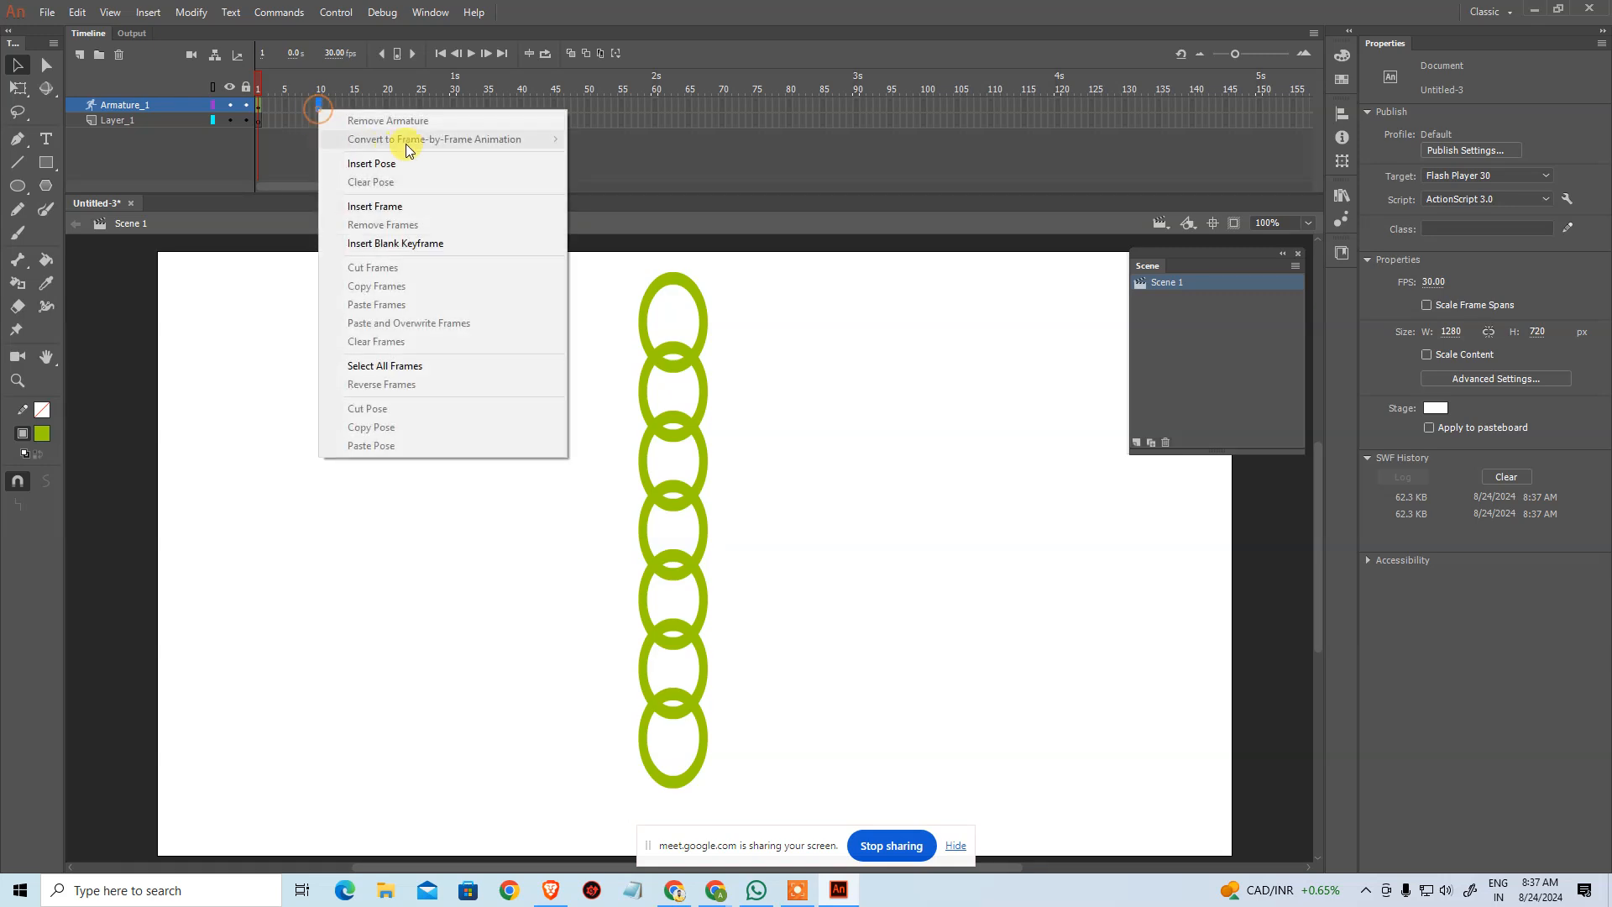
{"action": "left_click", "coordinate": [423, 165]}
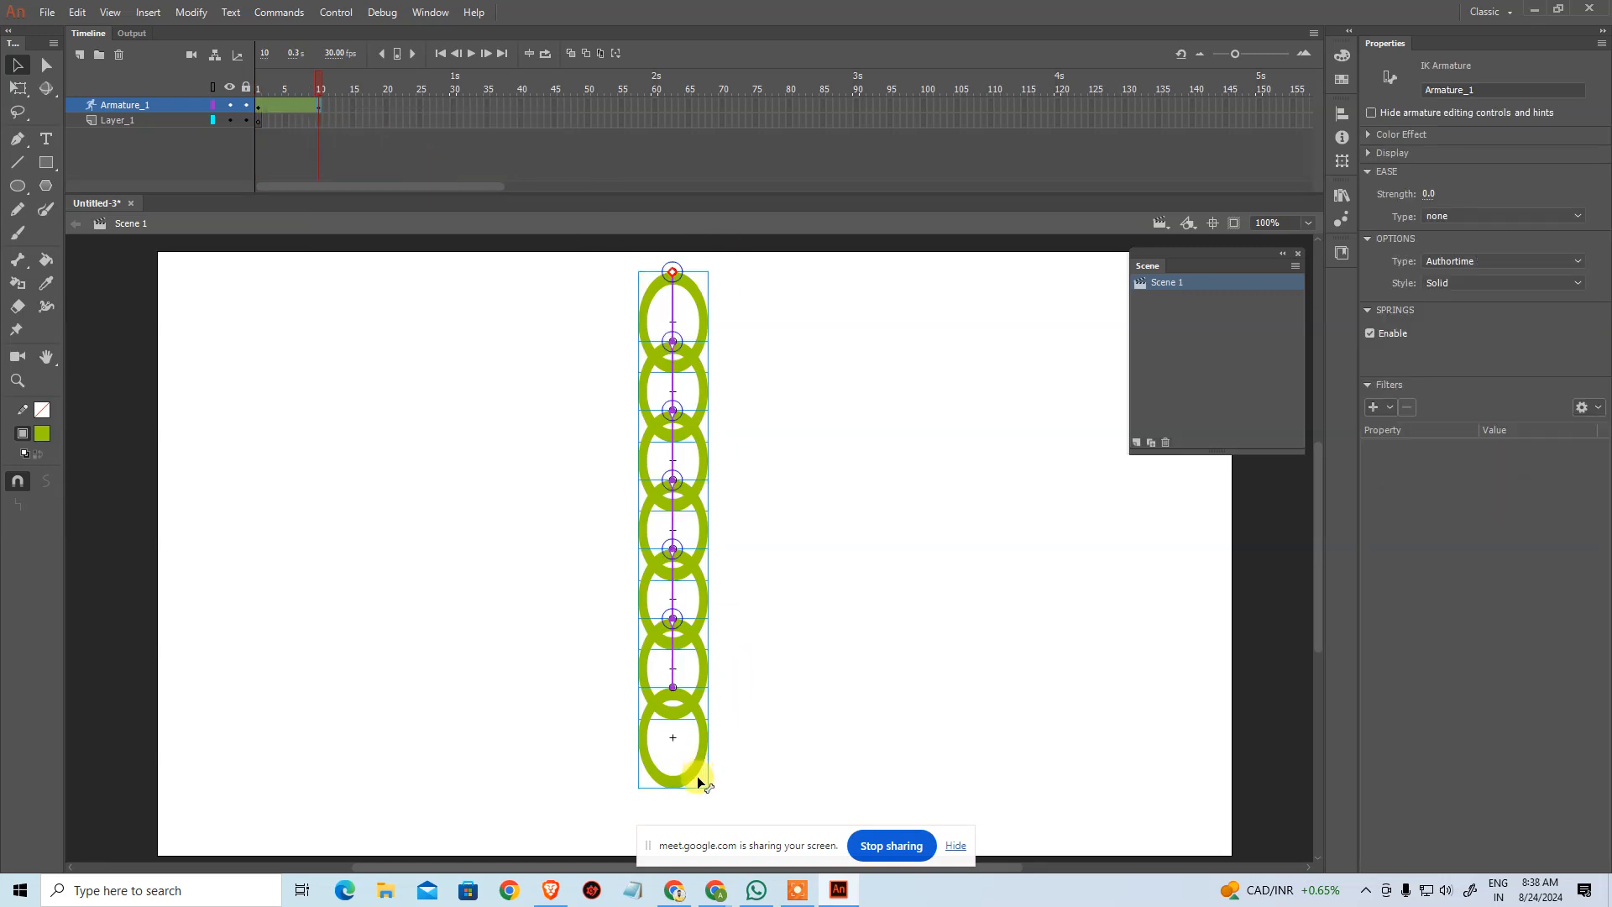
{"action": "left_click_drag", "start_coordinate": [685, 779], "coordinate": [791, 778]}
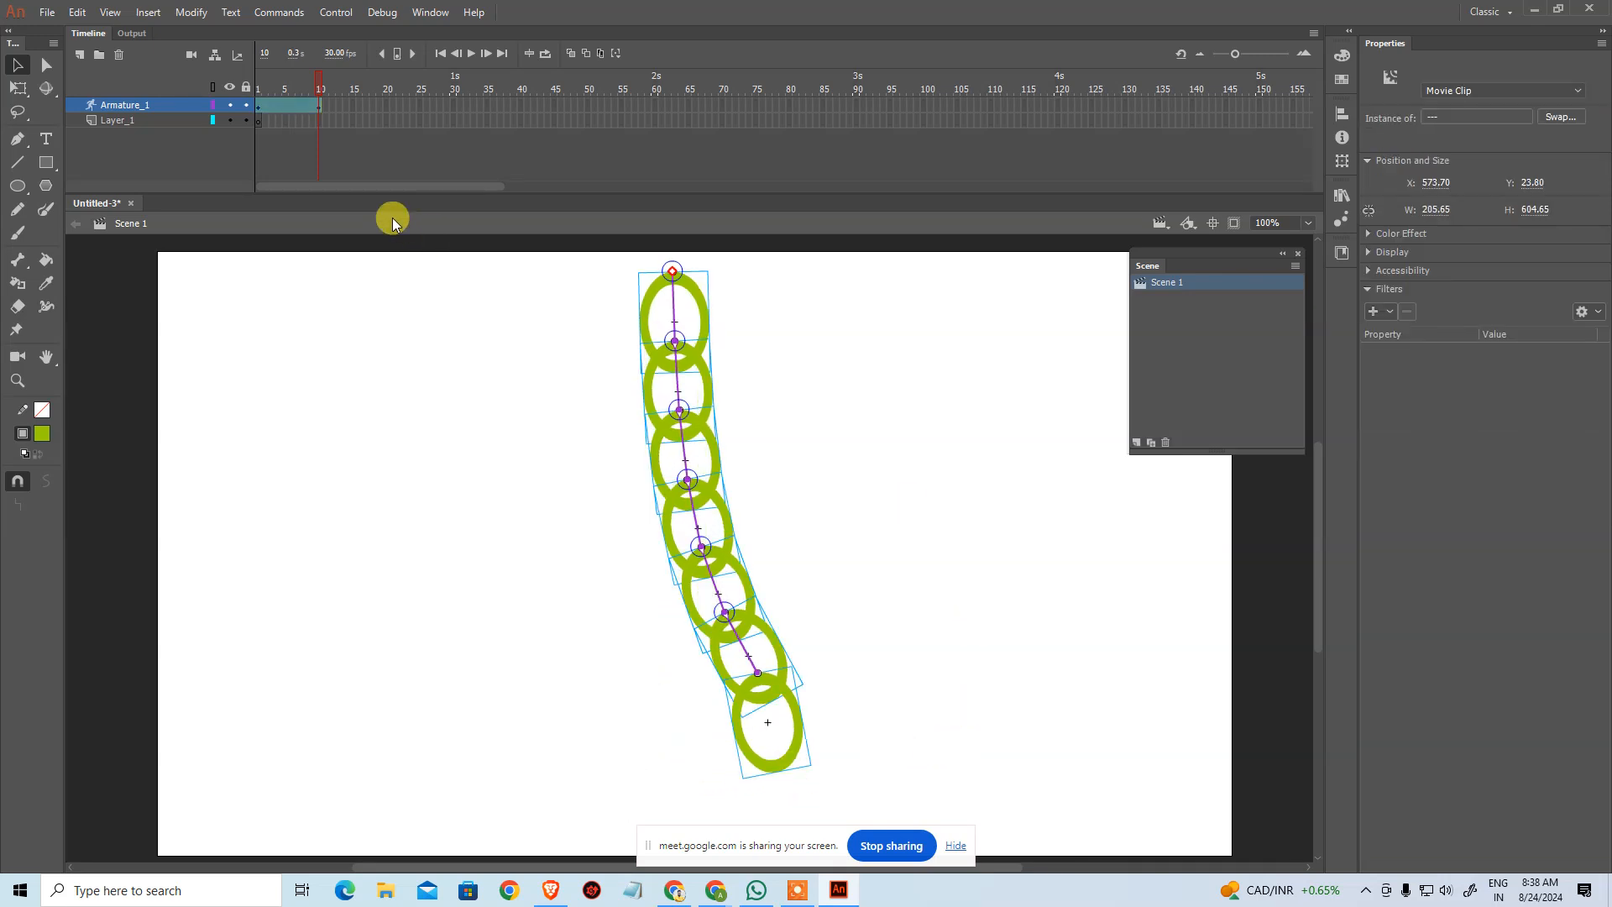
Step: Scrub the timeline and test the movie to check the chain's first swing
{"action": "left_click_drag", "start_coordinate": [317, 86], "coordinate": [334, 115]}
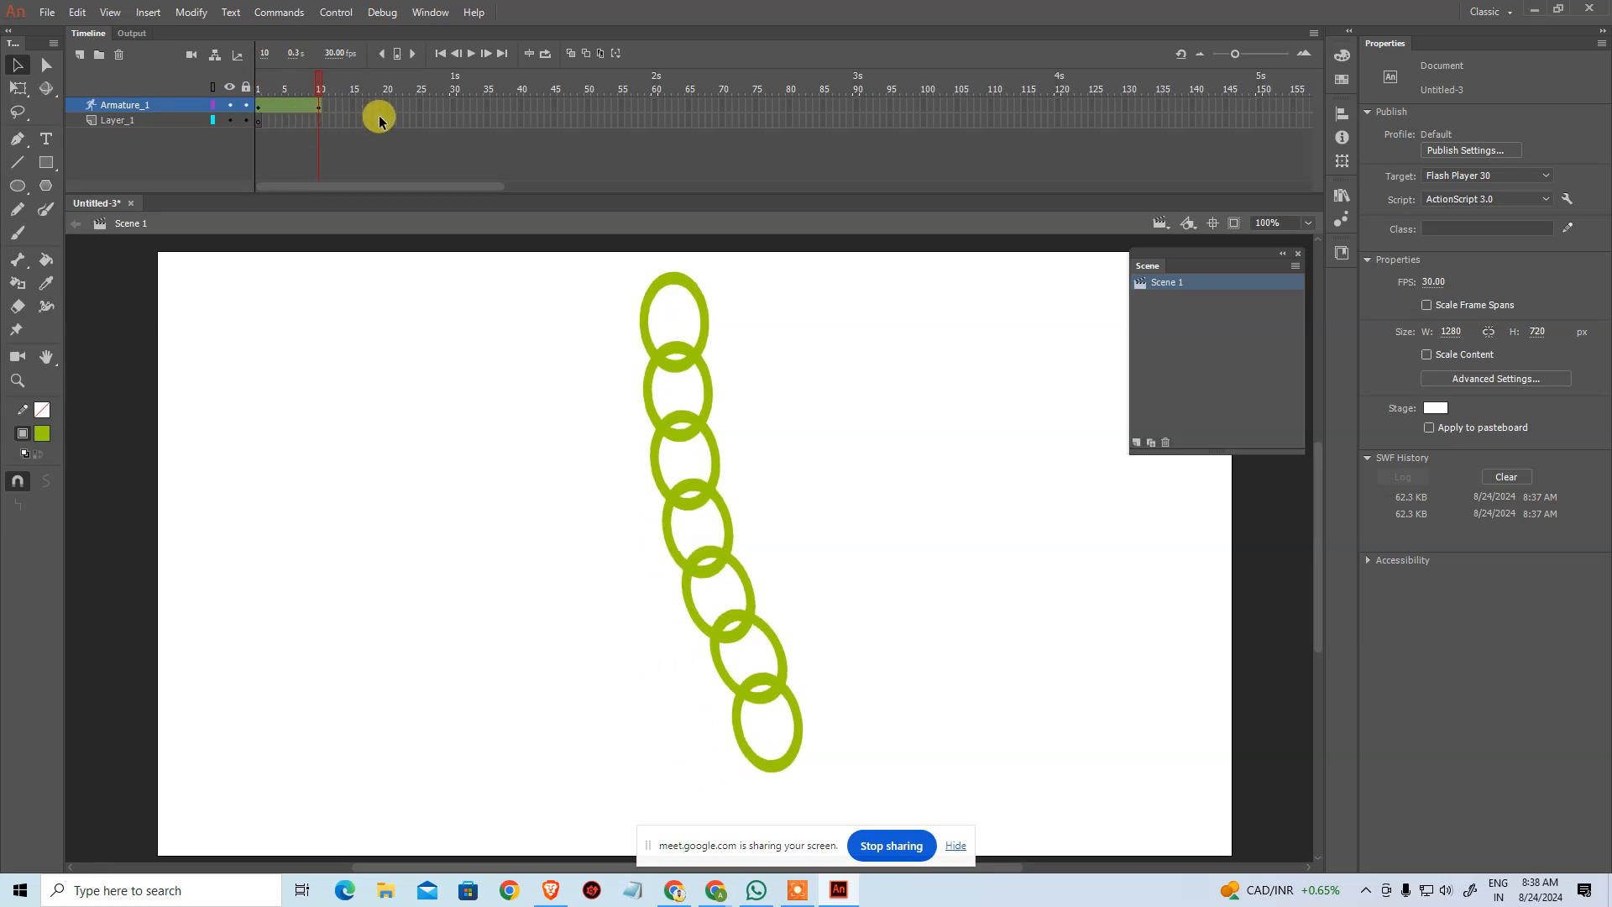
{"action": "key", "text": "ctrl+Return"}
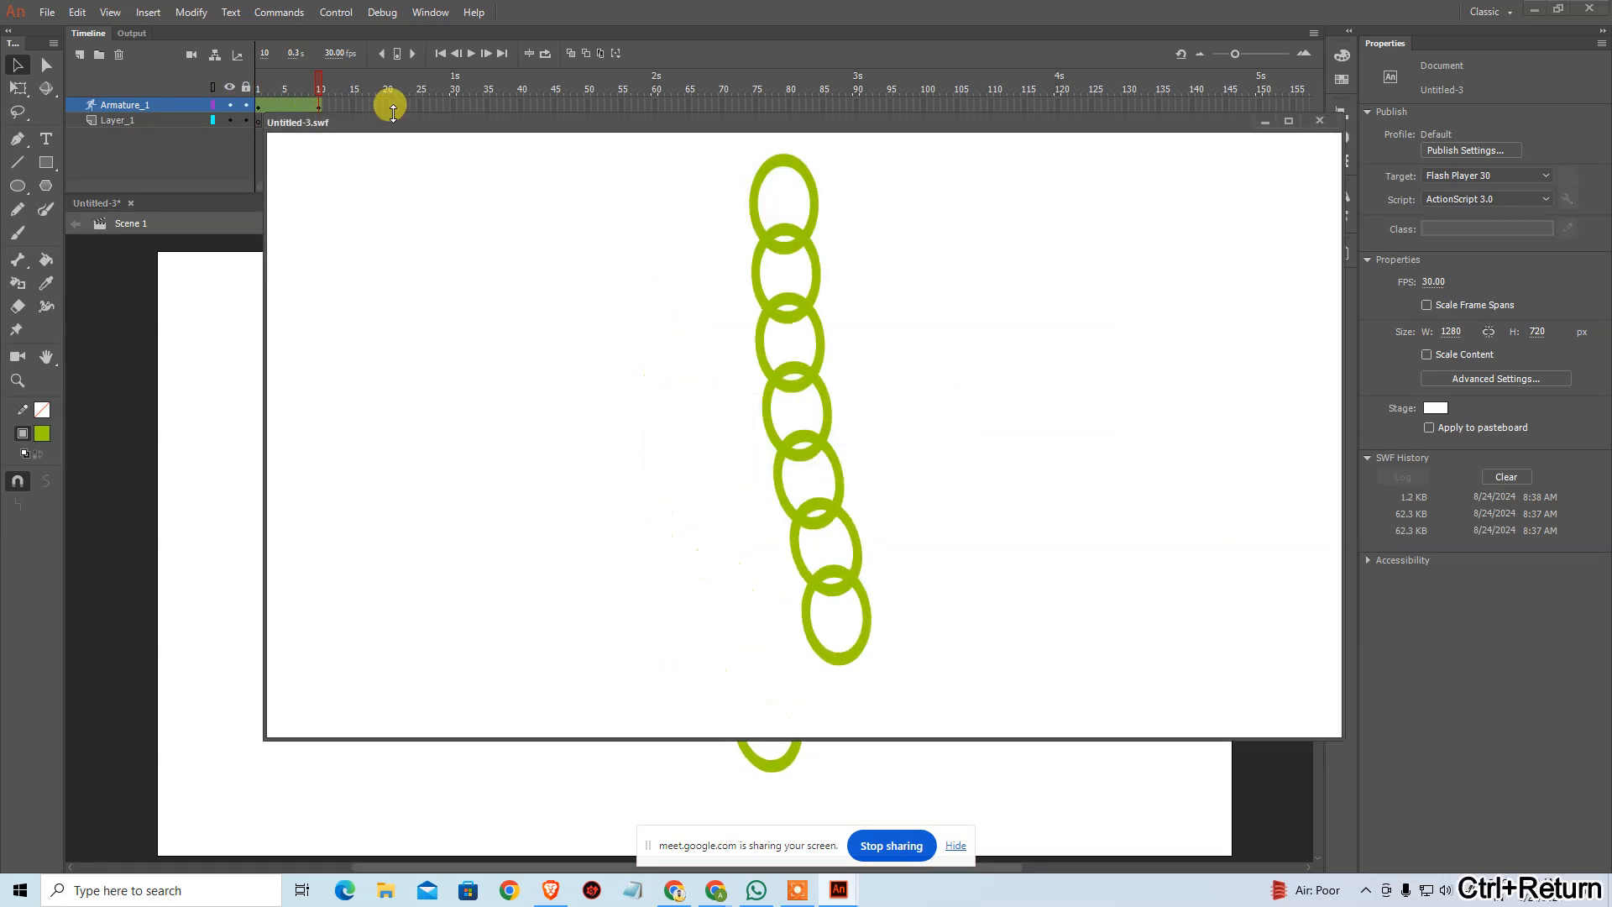
{"action": "left_click", "coordinate": [1319, 120]}
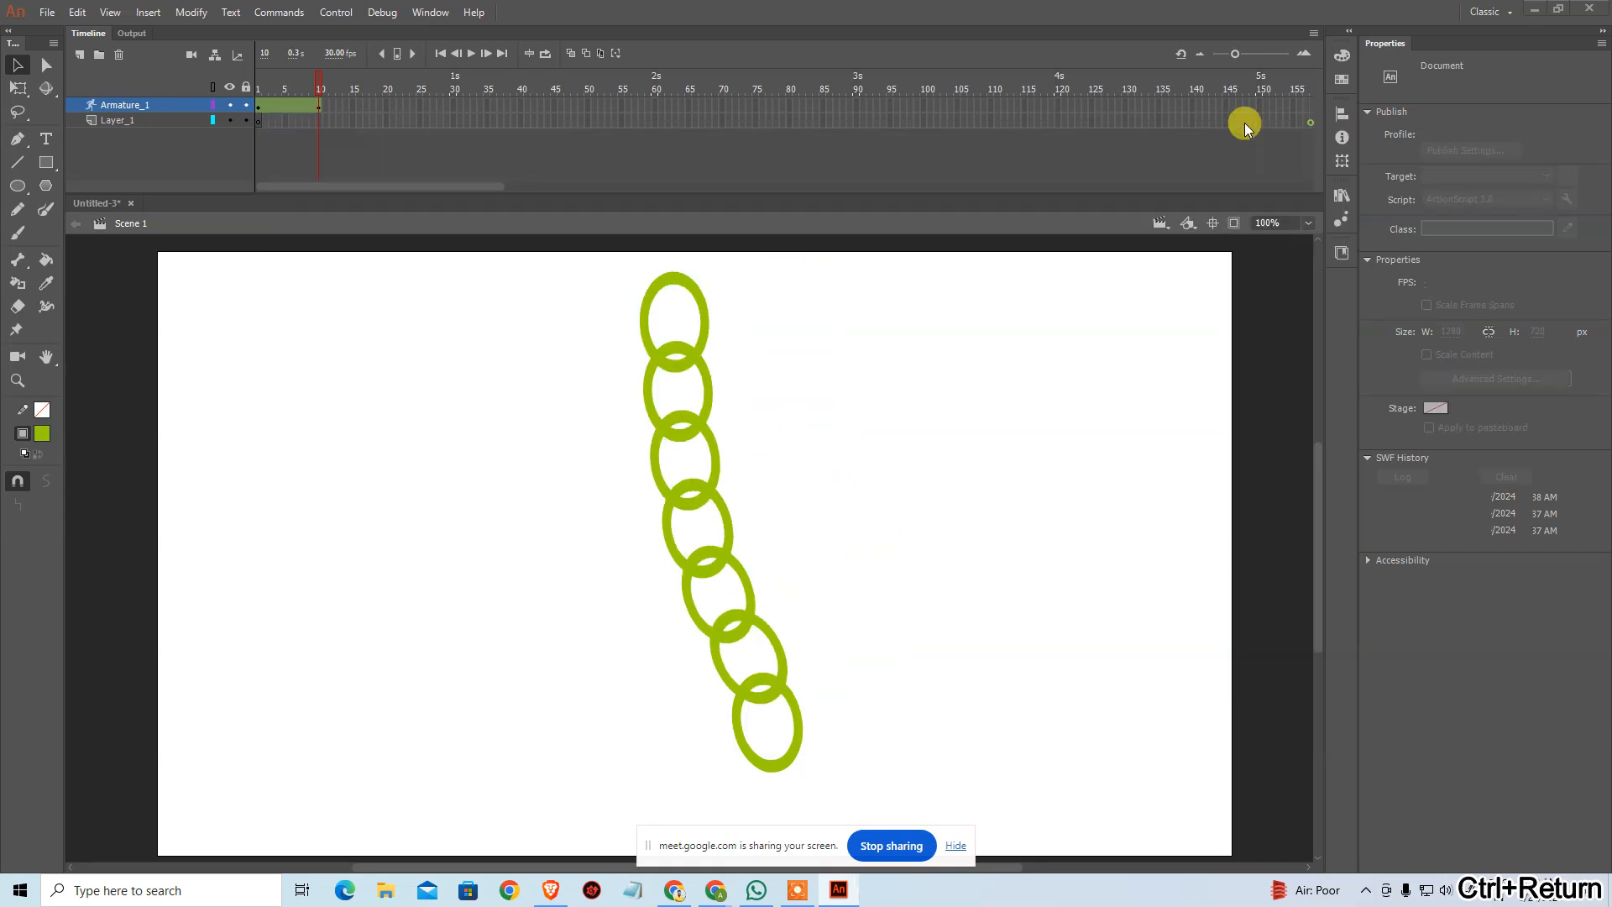
{"action": "left_click", "coordinate": [386, 106]}
{"action": "key", "text": "F6"}
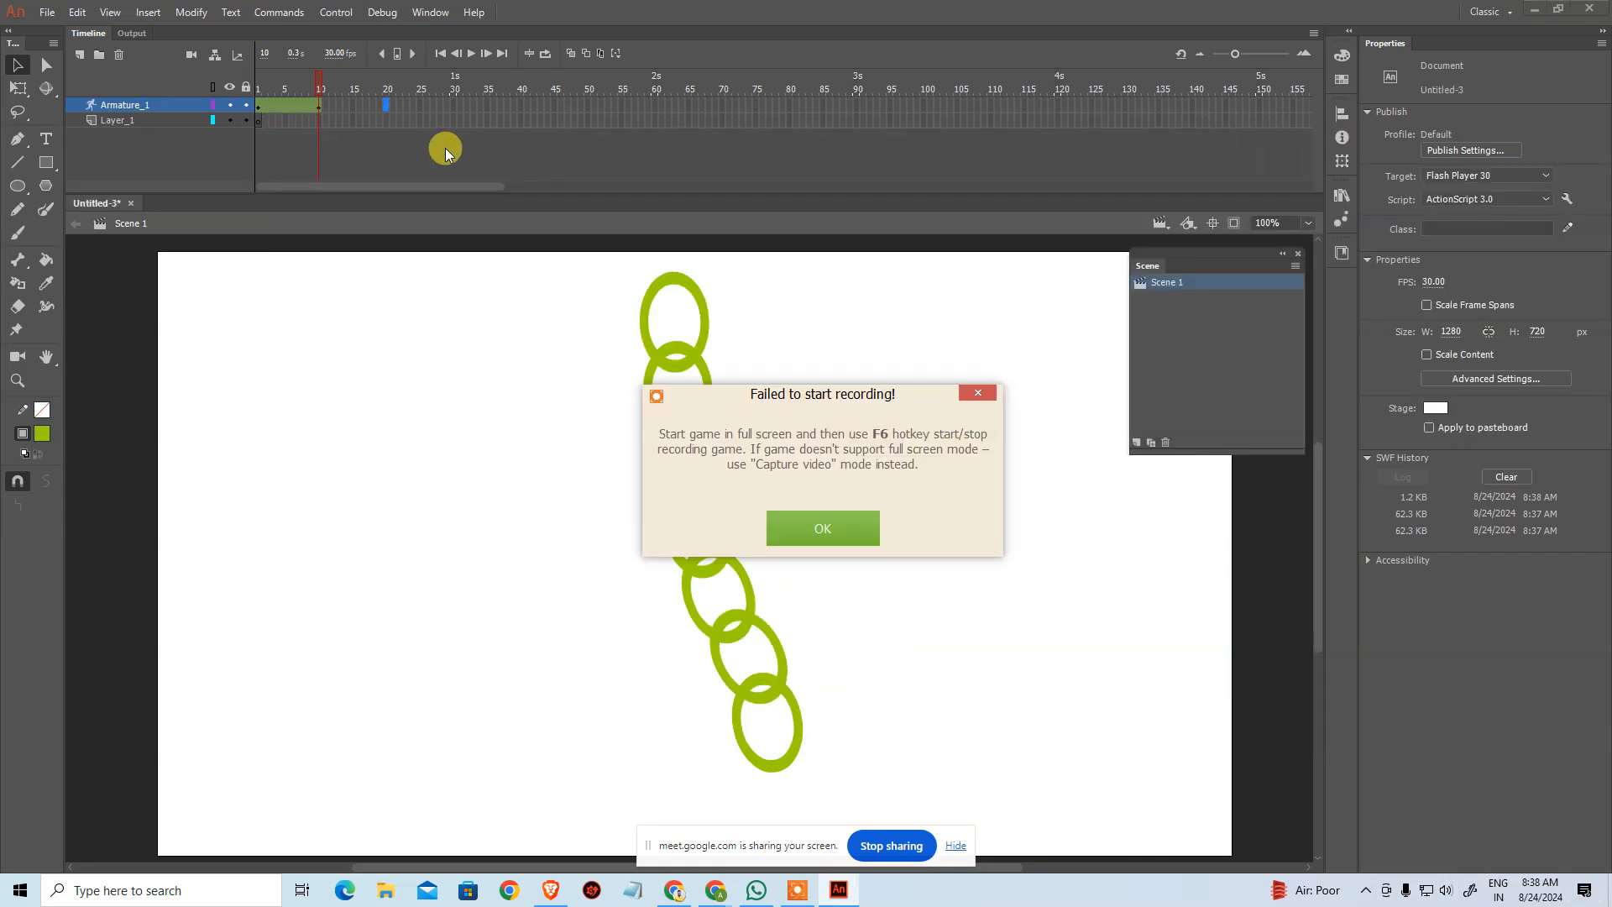
{"action": "left_click", "coordinate": [966, 400]}
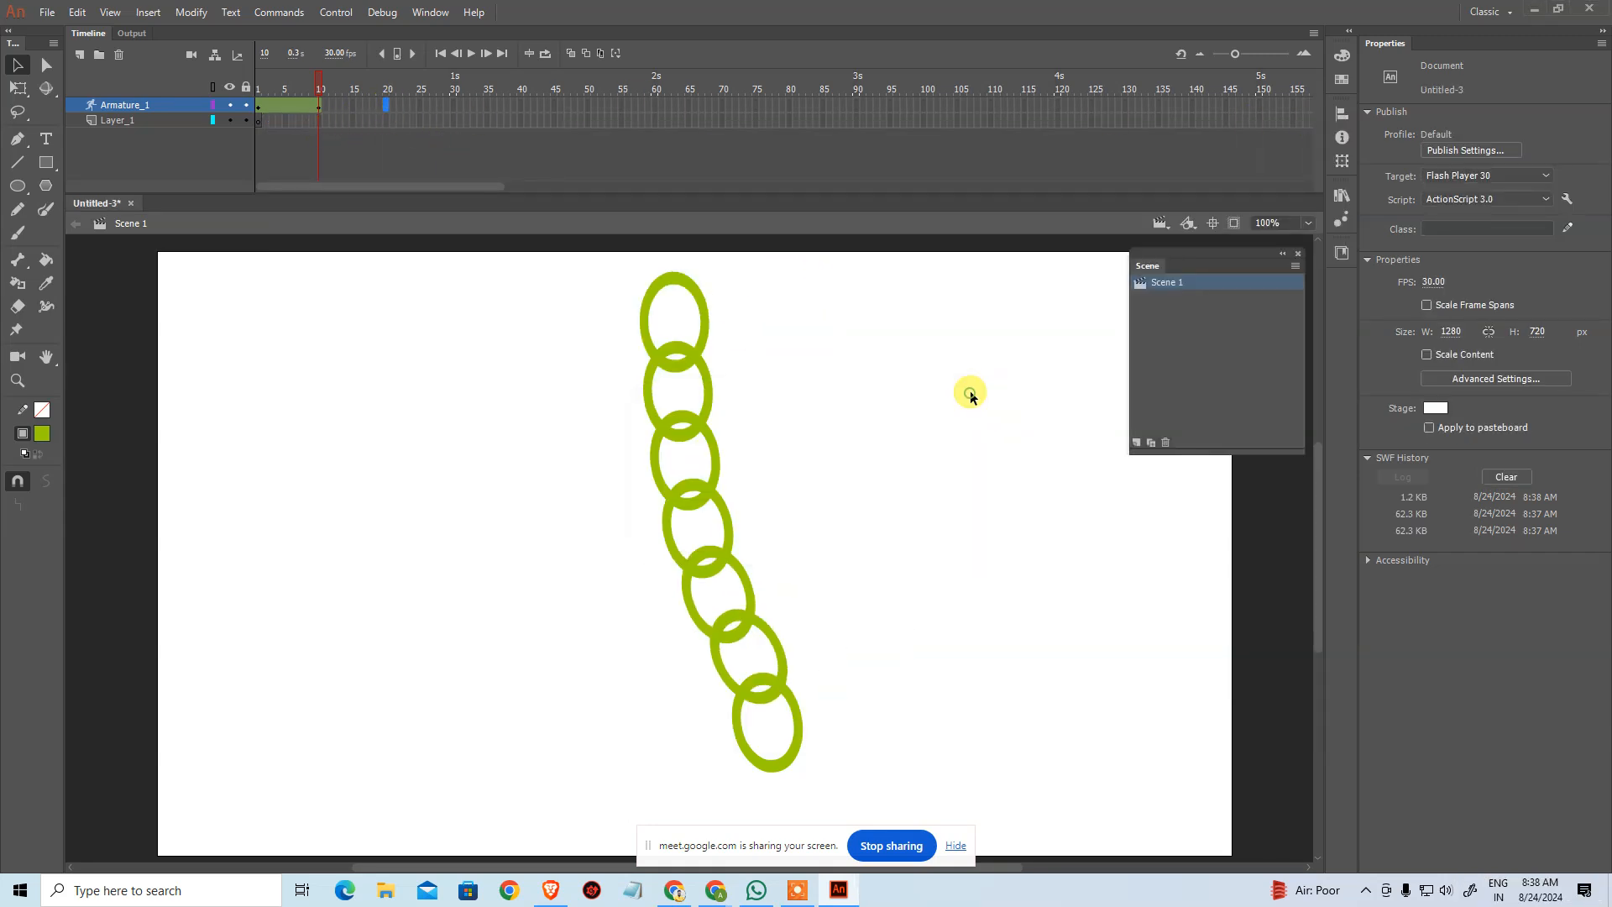
Step: Insert a pose at frame 20 of the armature layer and swing the chain's lower end to the left
{"action": "right_click", "coordinate": [388, 107]}
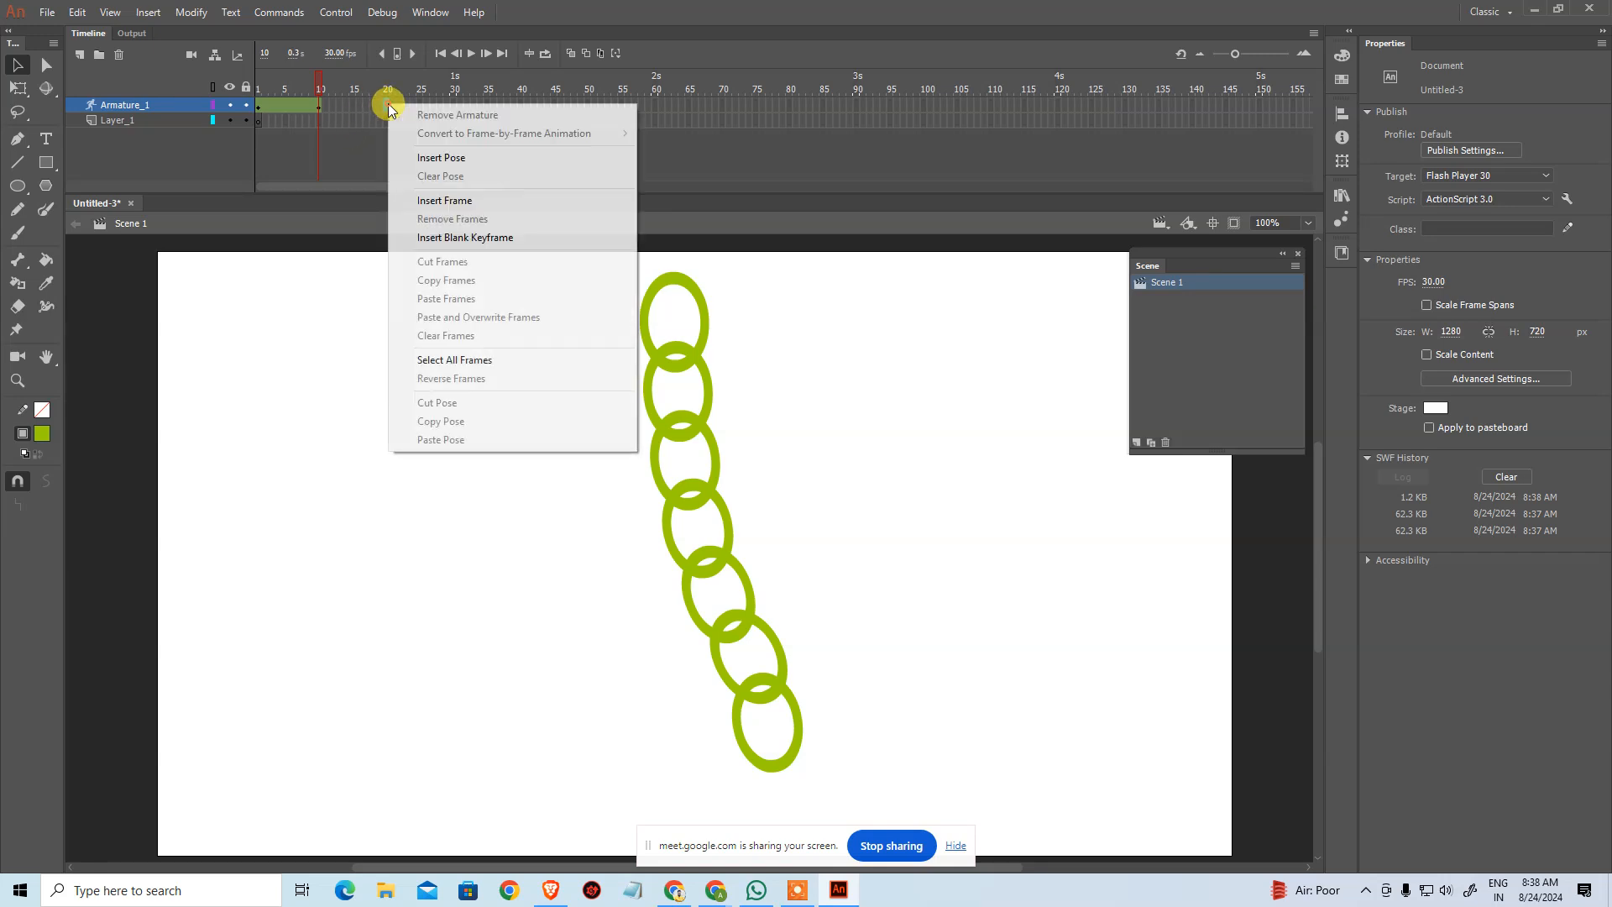
{"action": "left_click", "coordinate": [445, 158]}
{"action": "left_click_drag", "start_coordinate": [781, 768], "coordinate": [517, 806]}
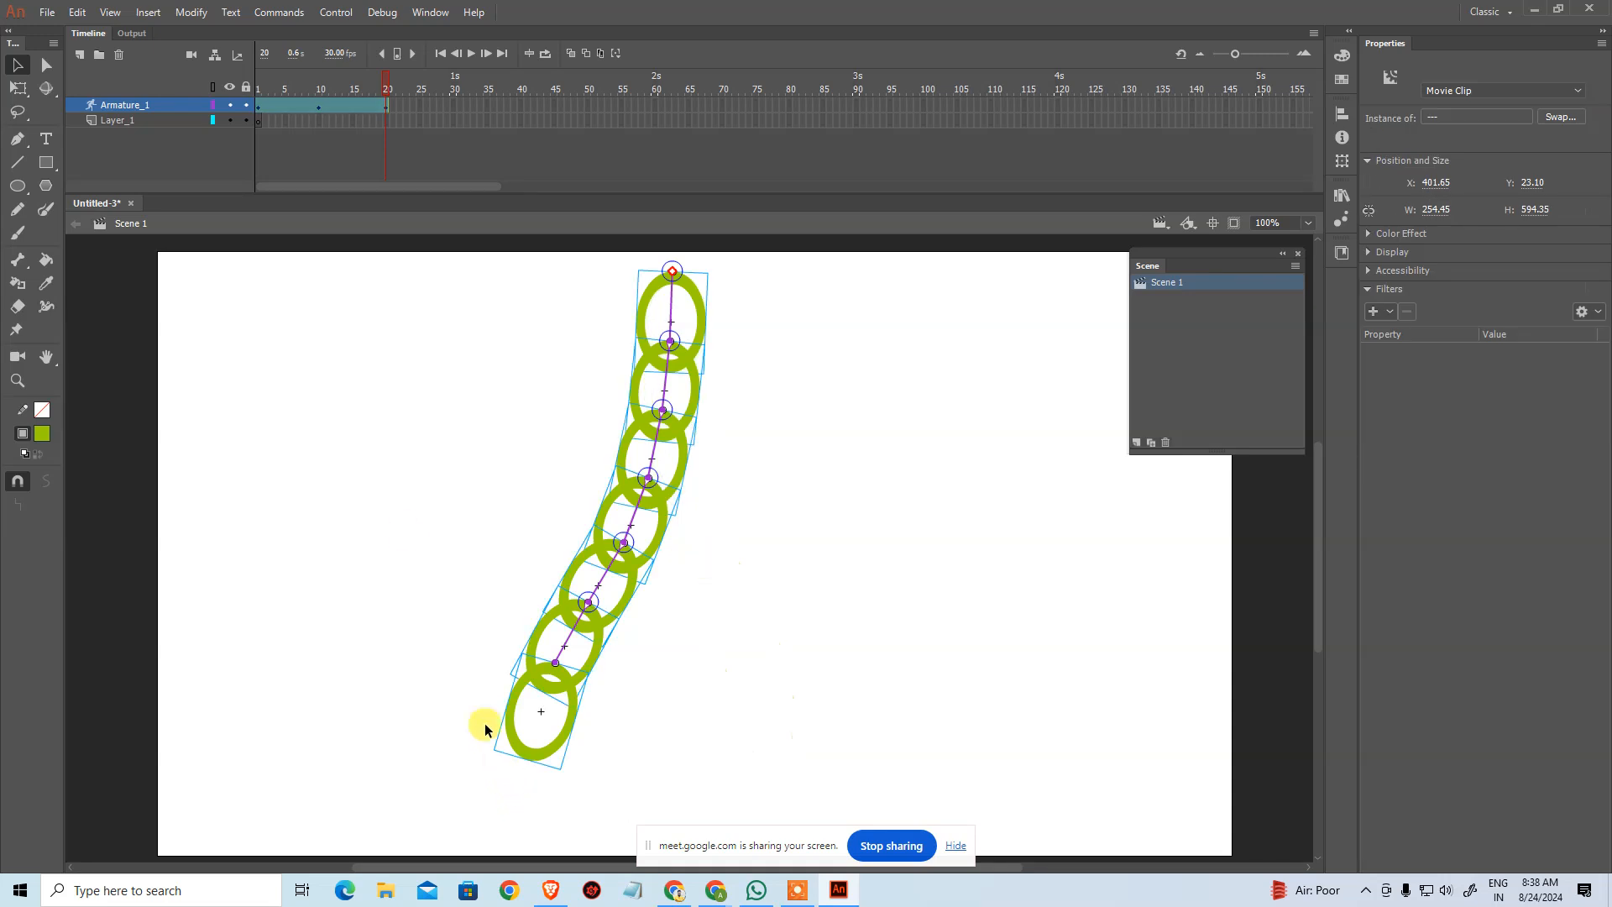
Step: Insert a pose at frame 30 of the armature layer and bring the chain back to hanging nearly straight
{"action": "right_click", "coordinate": [449, 110]}
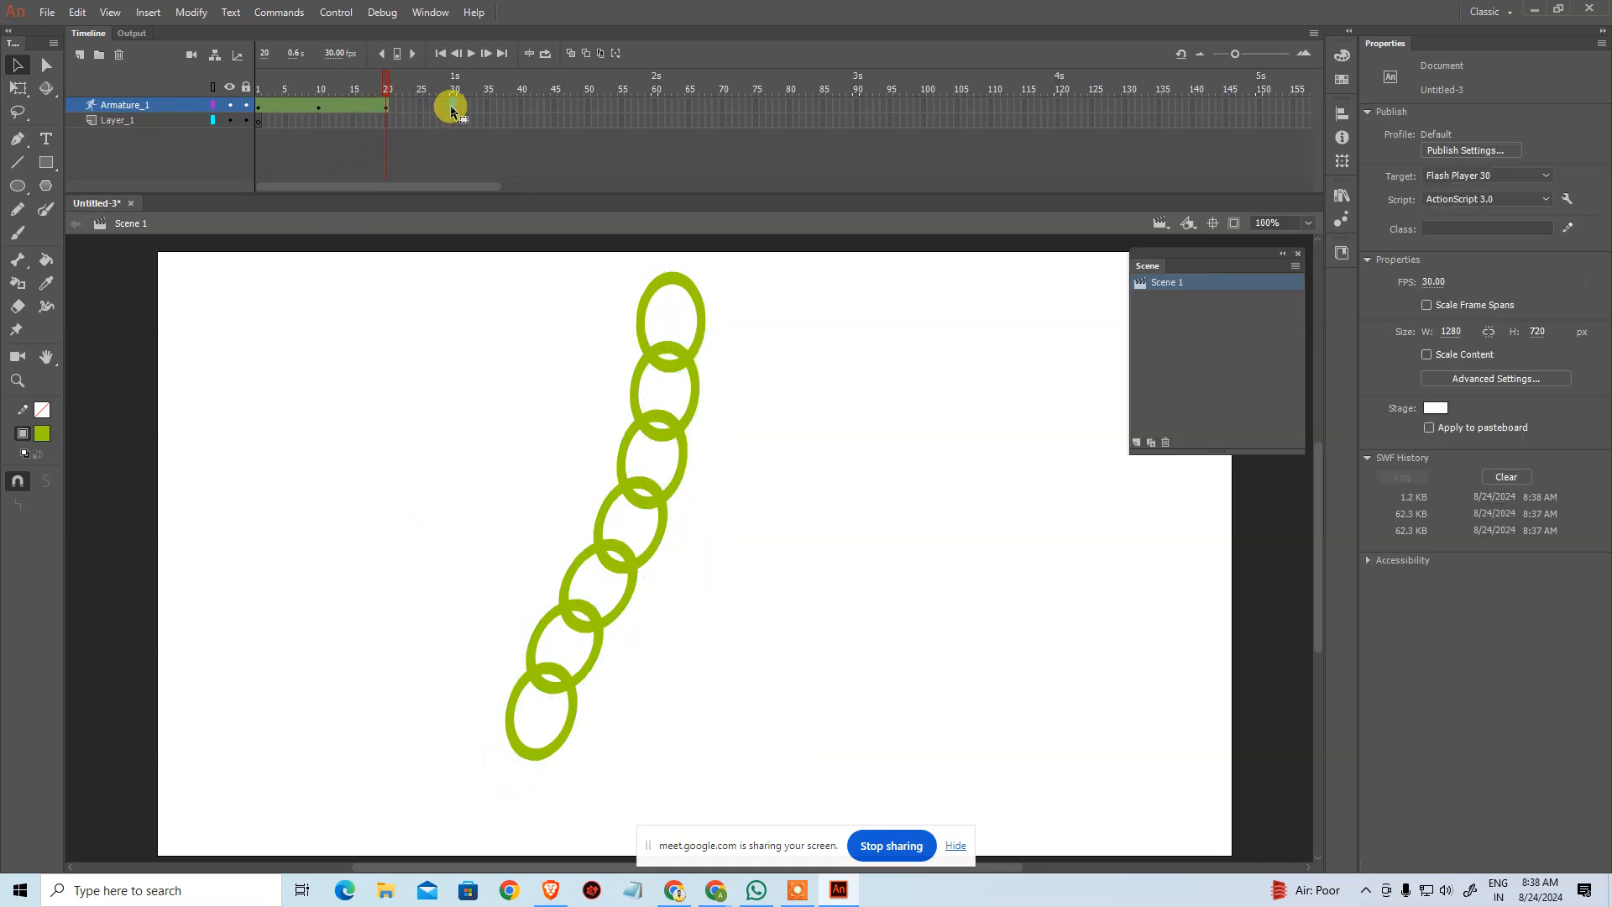
{"action": "left_click", "coordinate": [516, 165]}
{"action": "left_click_drag", "start_coordinate": [537, 755], "coordinate": [684, 811]}
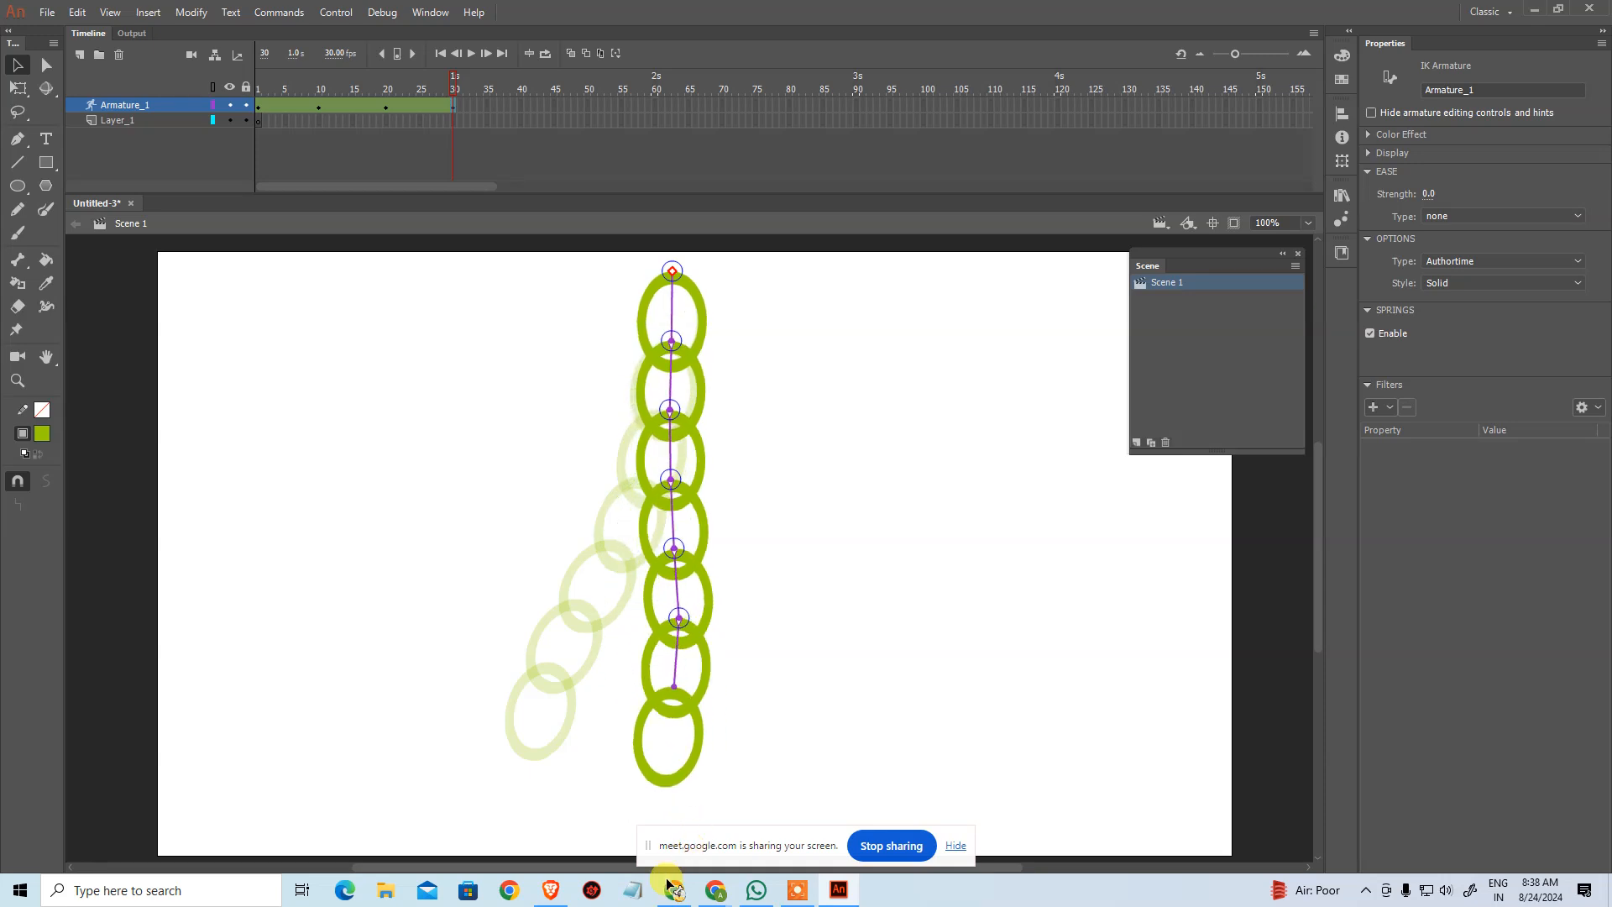
Step: Test the movie with the full swing, and scrub the armature layer back to about frame 4
{"action": "left_click", "coordinate": [357, 105]}
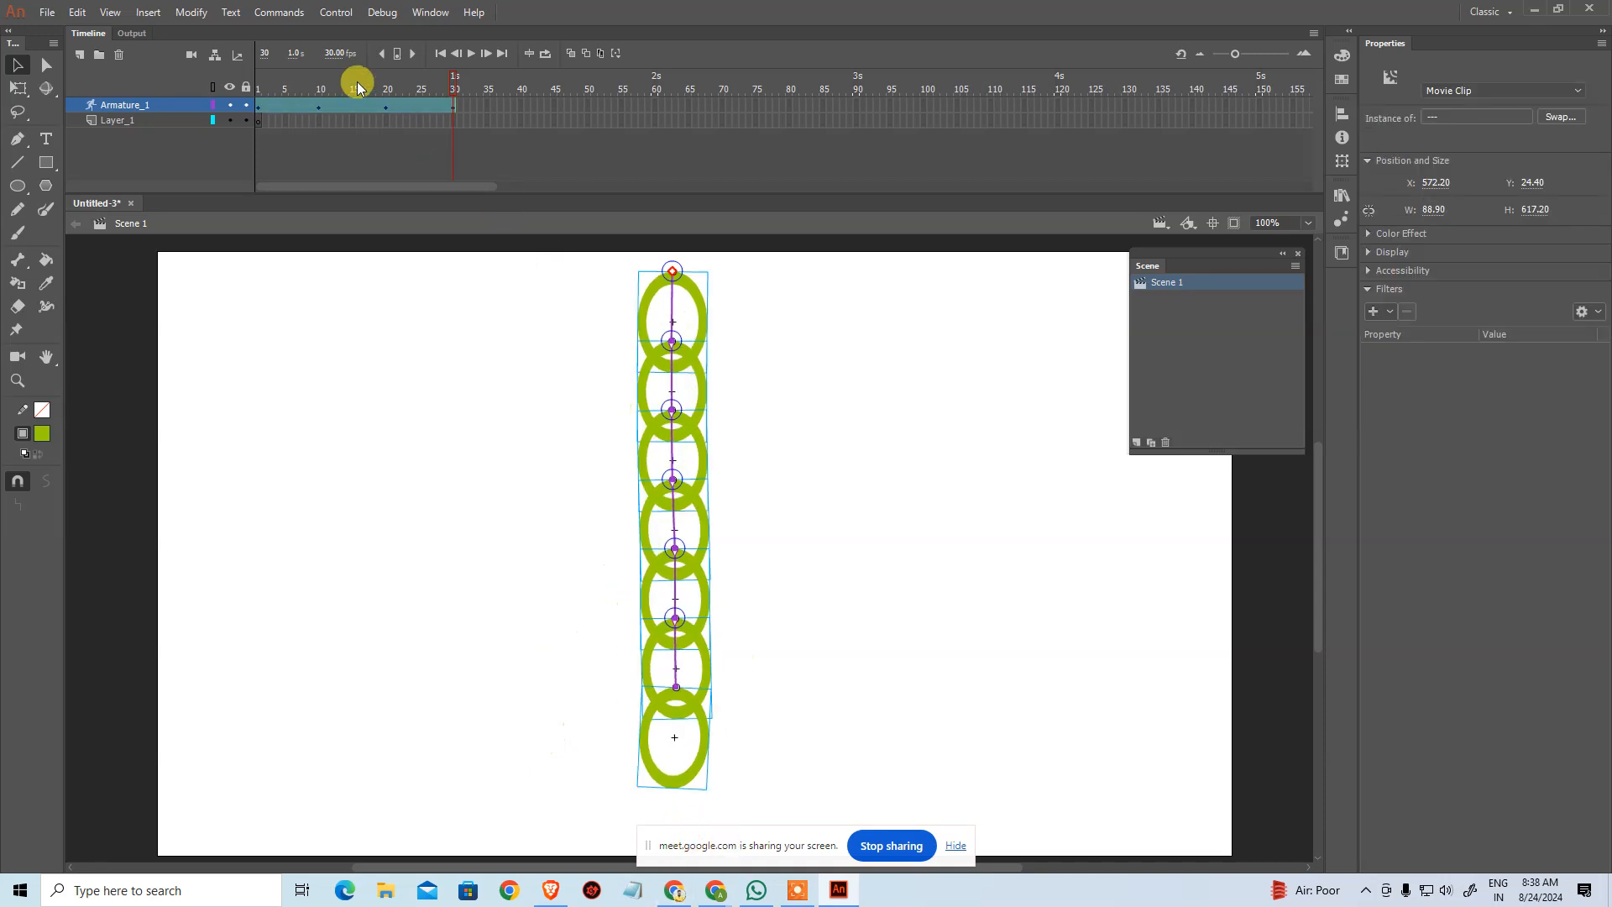
{"action": "key", "text": "ctrl+Return"}
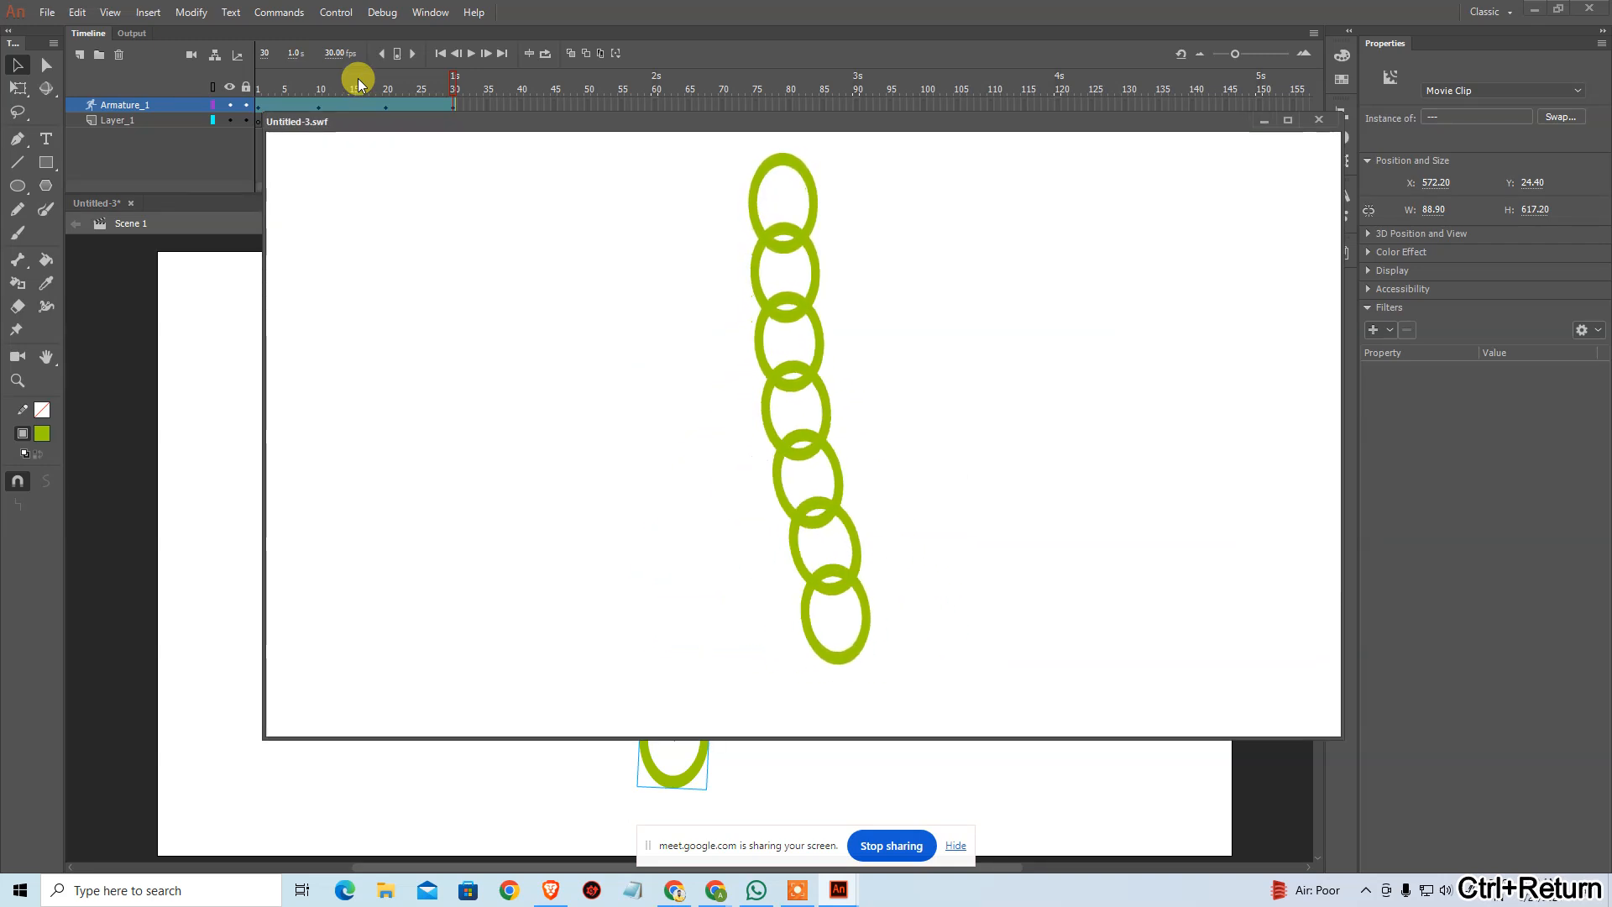
{"action": "left_click", "coordinate": [1327, 119]}
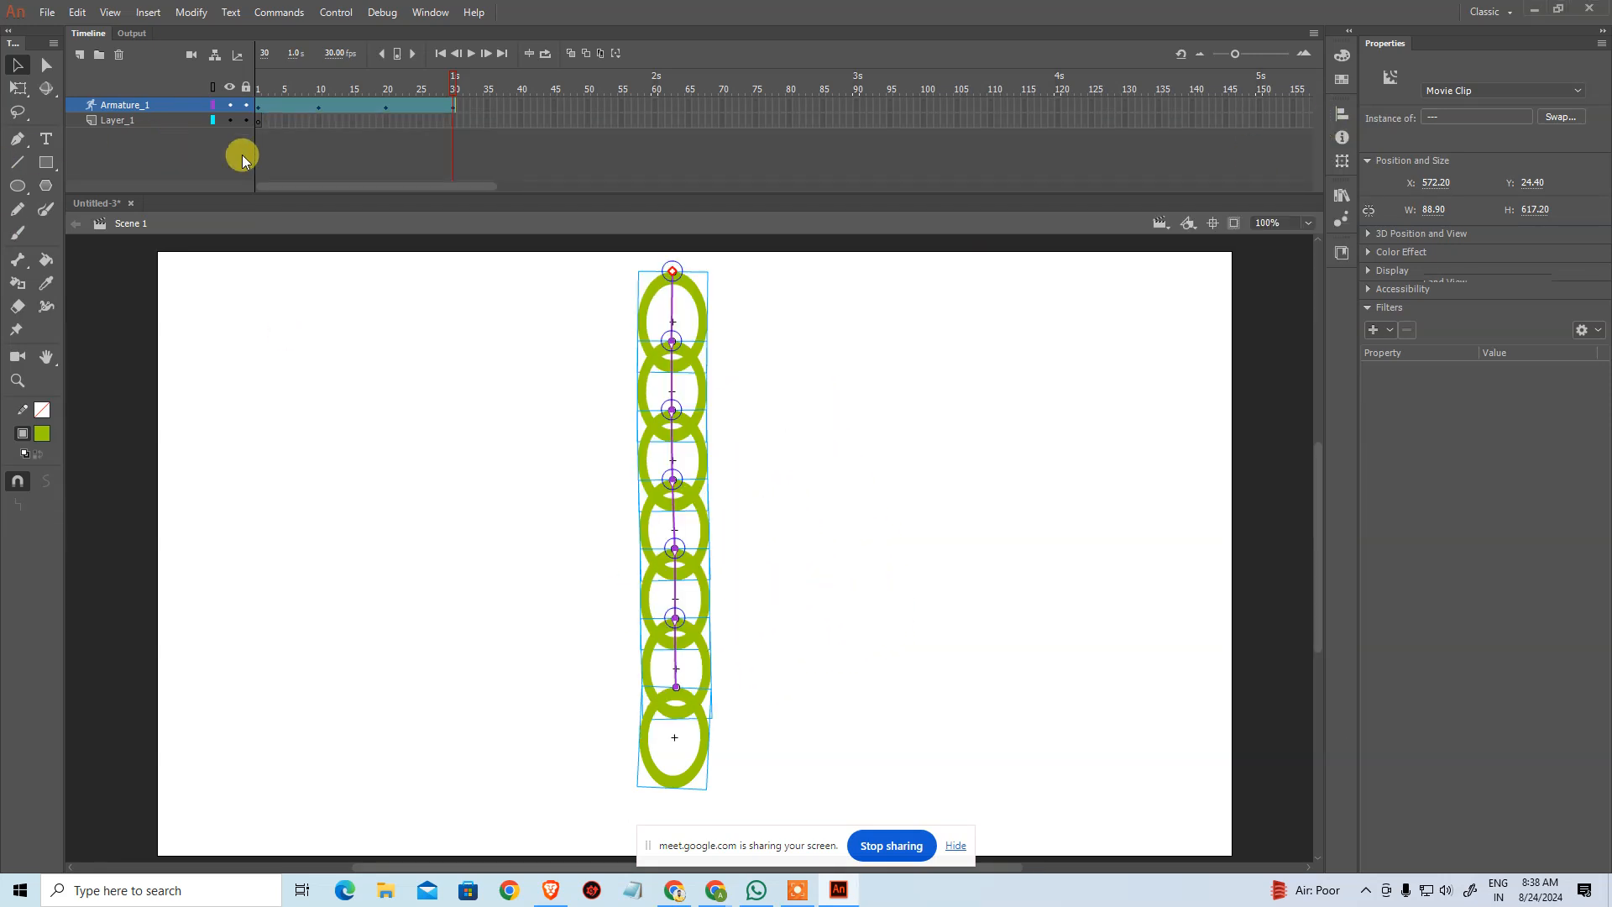
{"action": "left_click_drag", "start_coordinate": [435, 88], "coordinate": [279, 126]}
{"action": "left_click", "coordinate": [282, 108]}
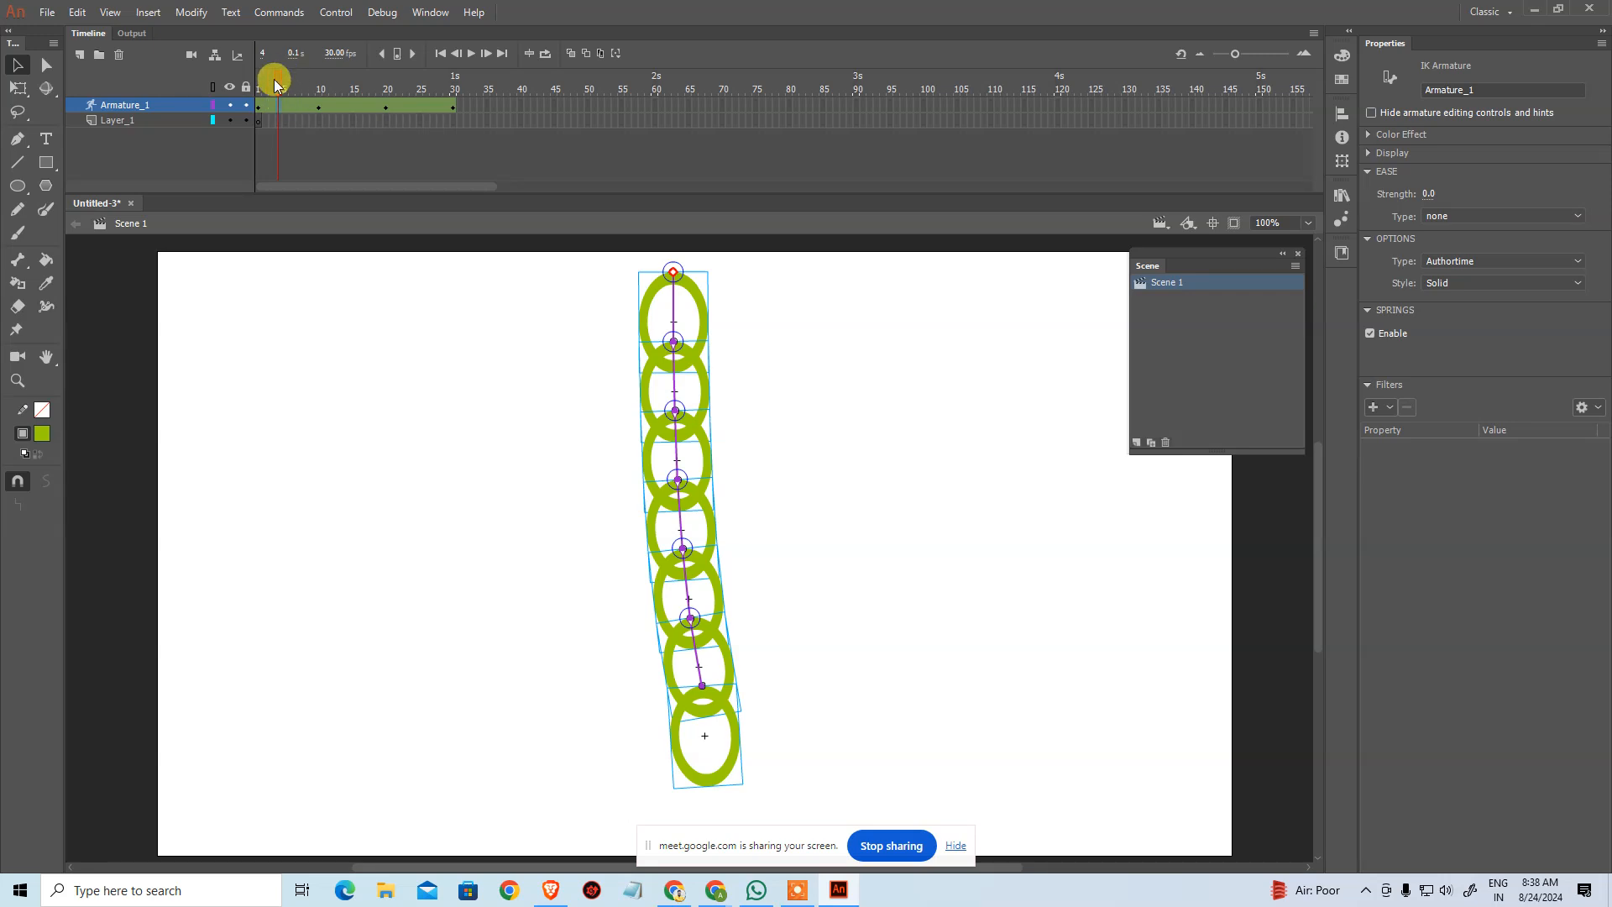
Step: Clear all the poses from the armature layer's frames from 2 to the end of the span
{"action": "left_click", "coordinate": [260, 110]}
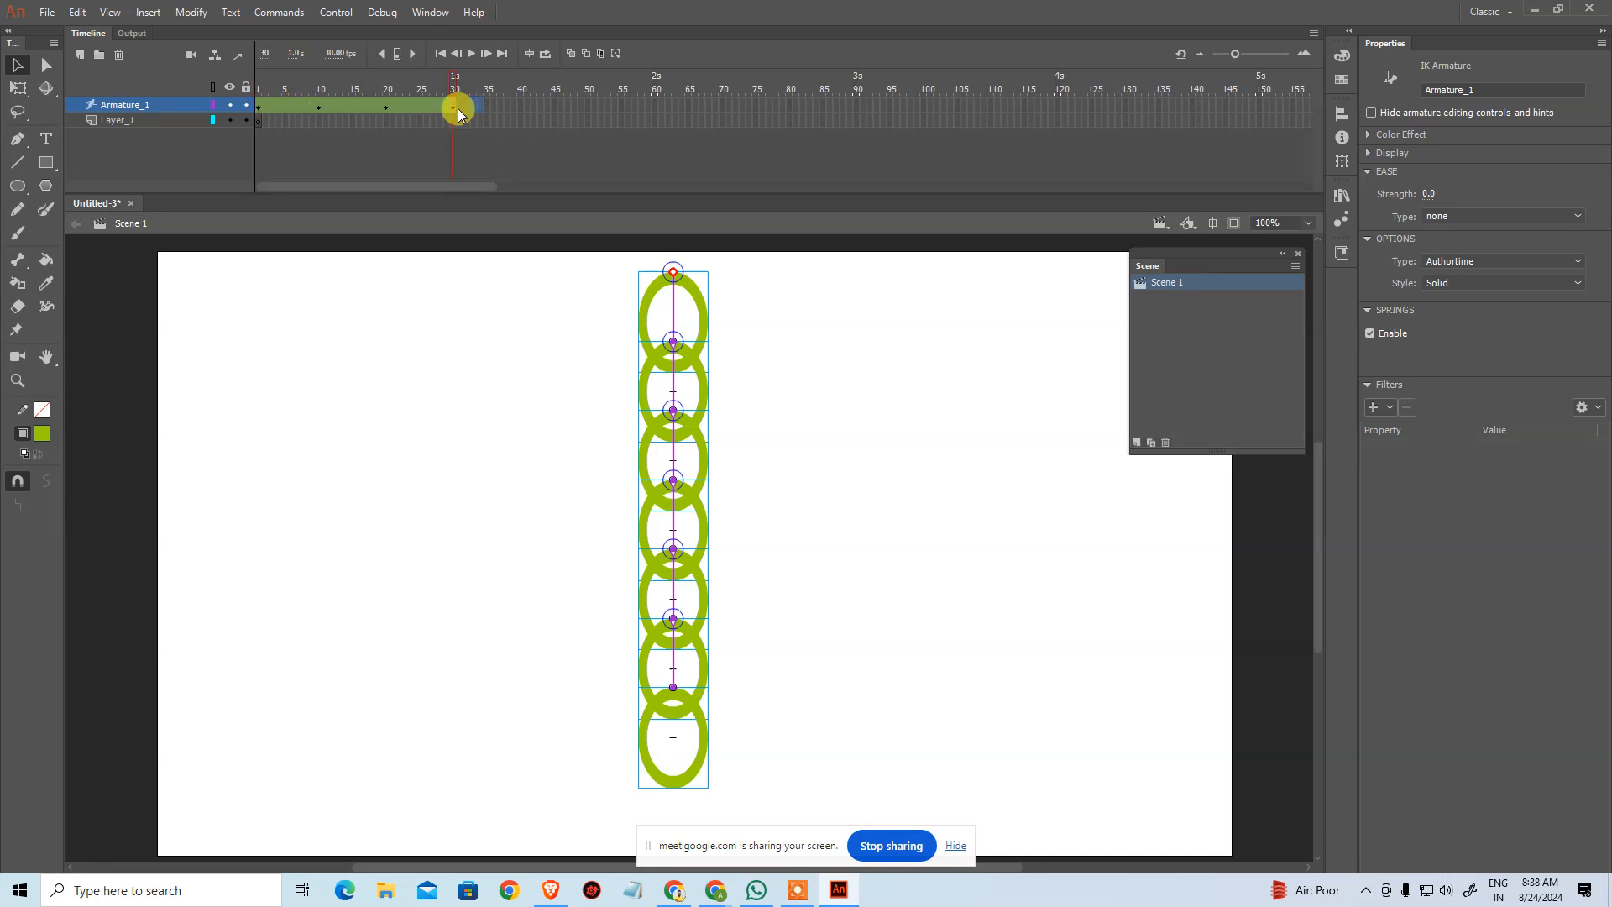
{"action": "left_click_drag", "start_coordinate": [471, 108], "coordinate": [270, 114]}
{"action": "right_click", "coordinate": [264, 107]}
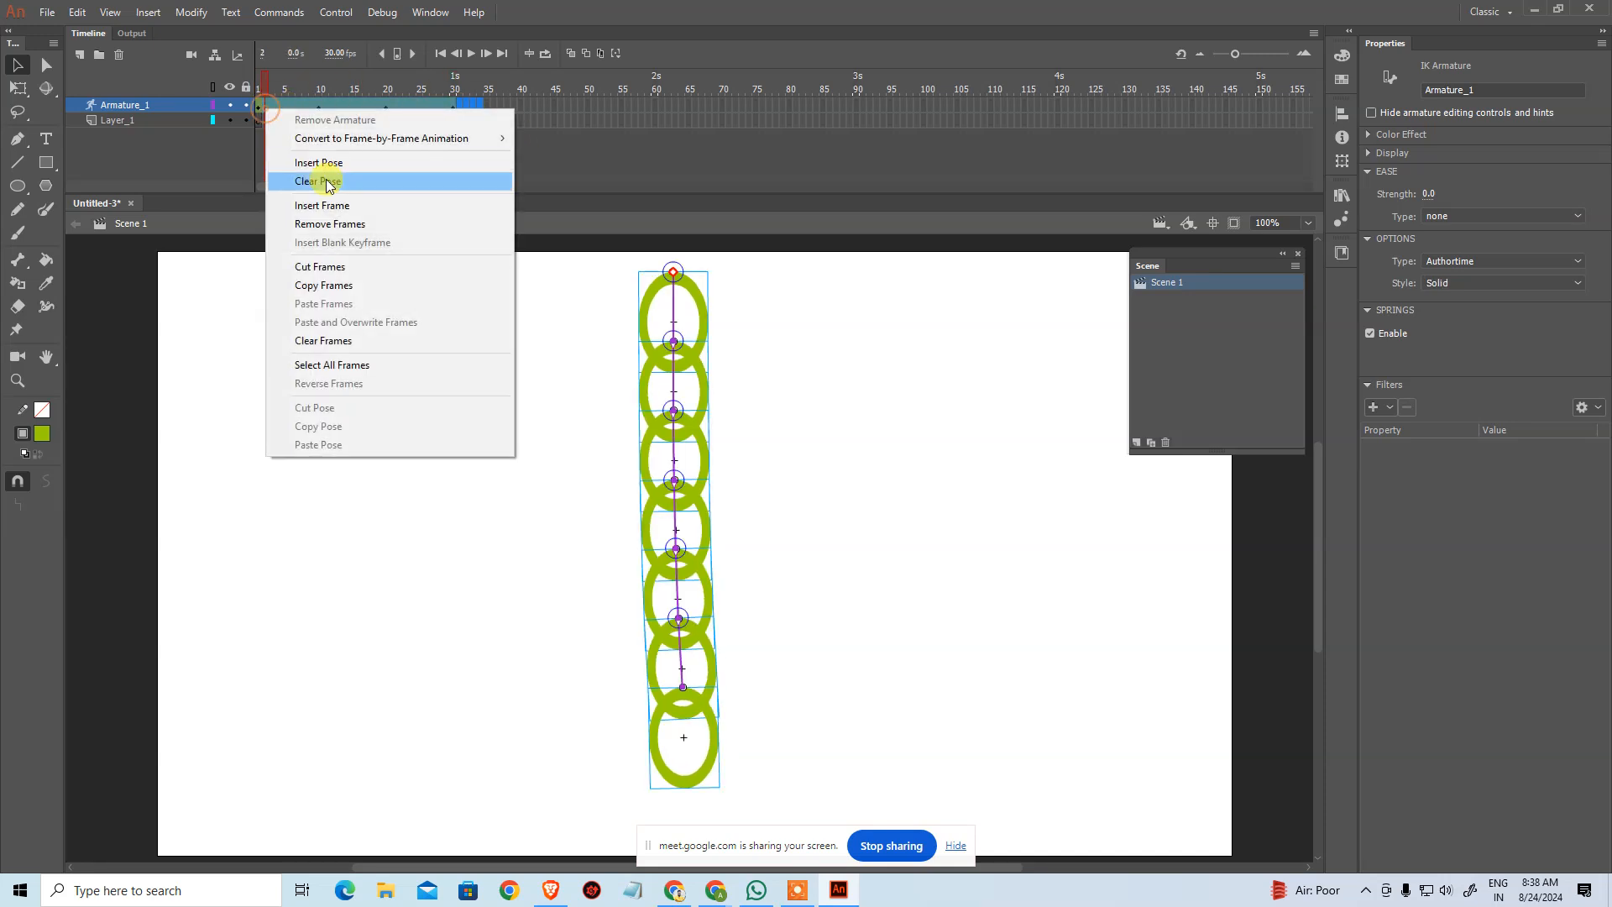
{"action": "left_click", "coordinate": [354, 180]}
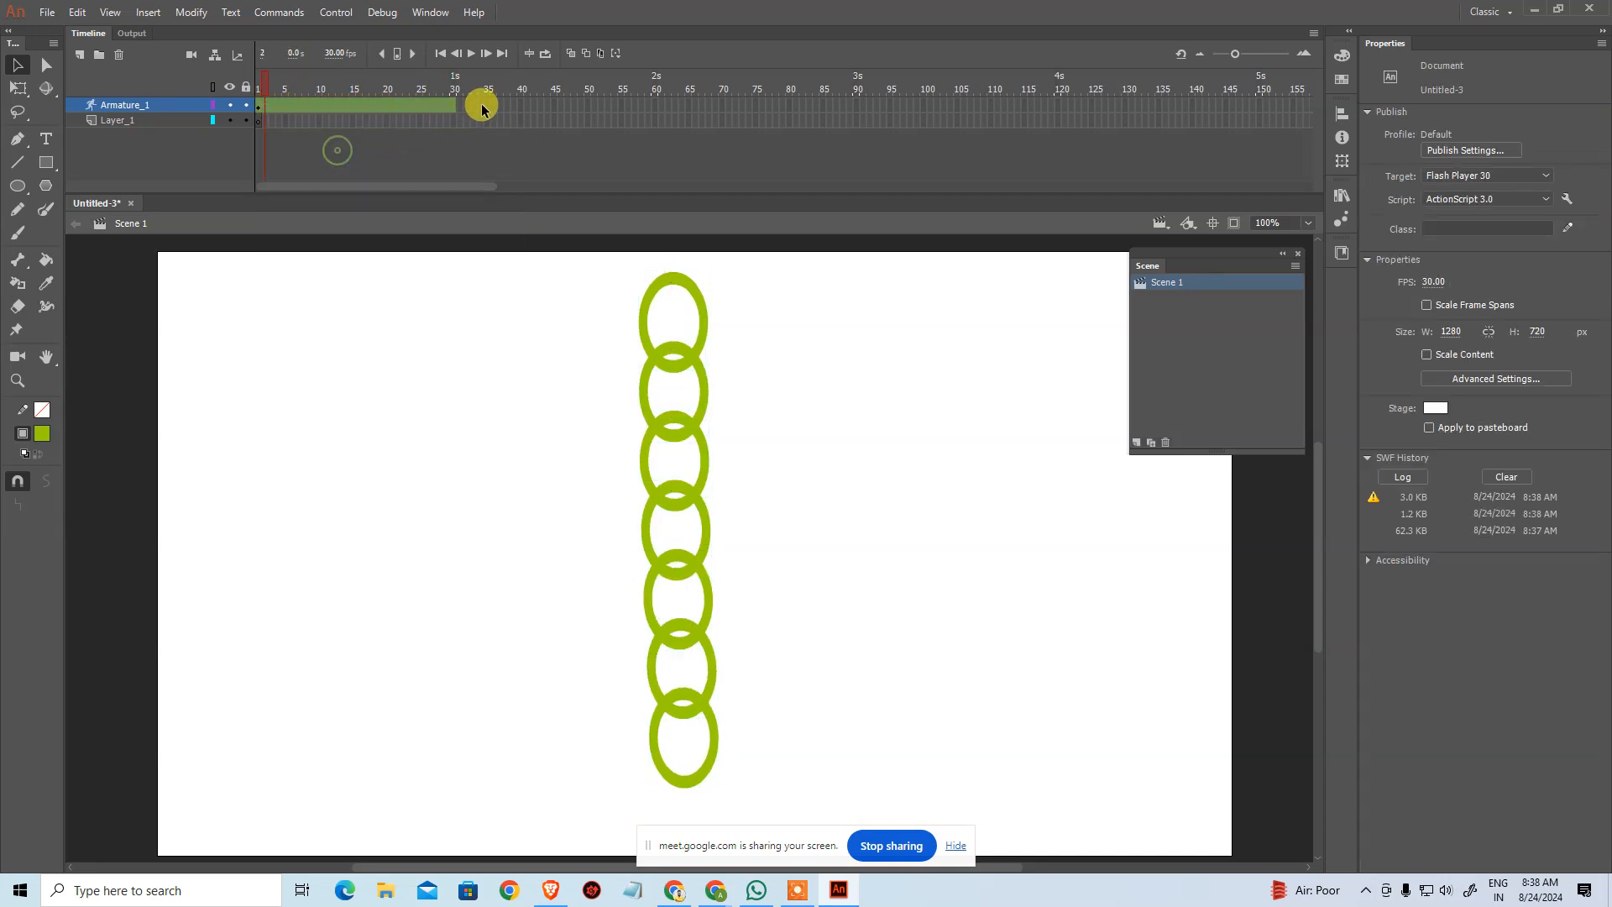
Step: Remove the armature layer's frames after frame 1
{"action": "left_click_drag", "start_coordinate": [482, 101], "coordinate": [269, 108]}
{"action": "right_click", "coordinate": [267, 109]}
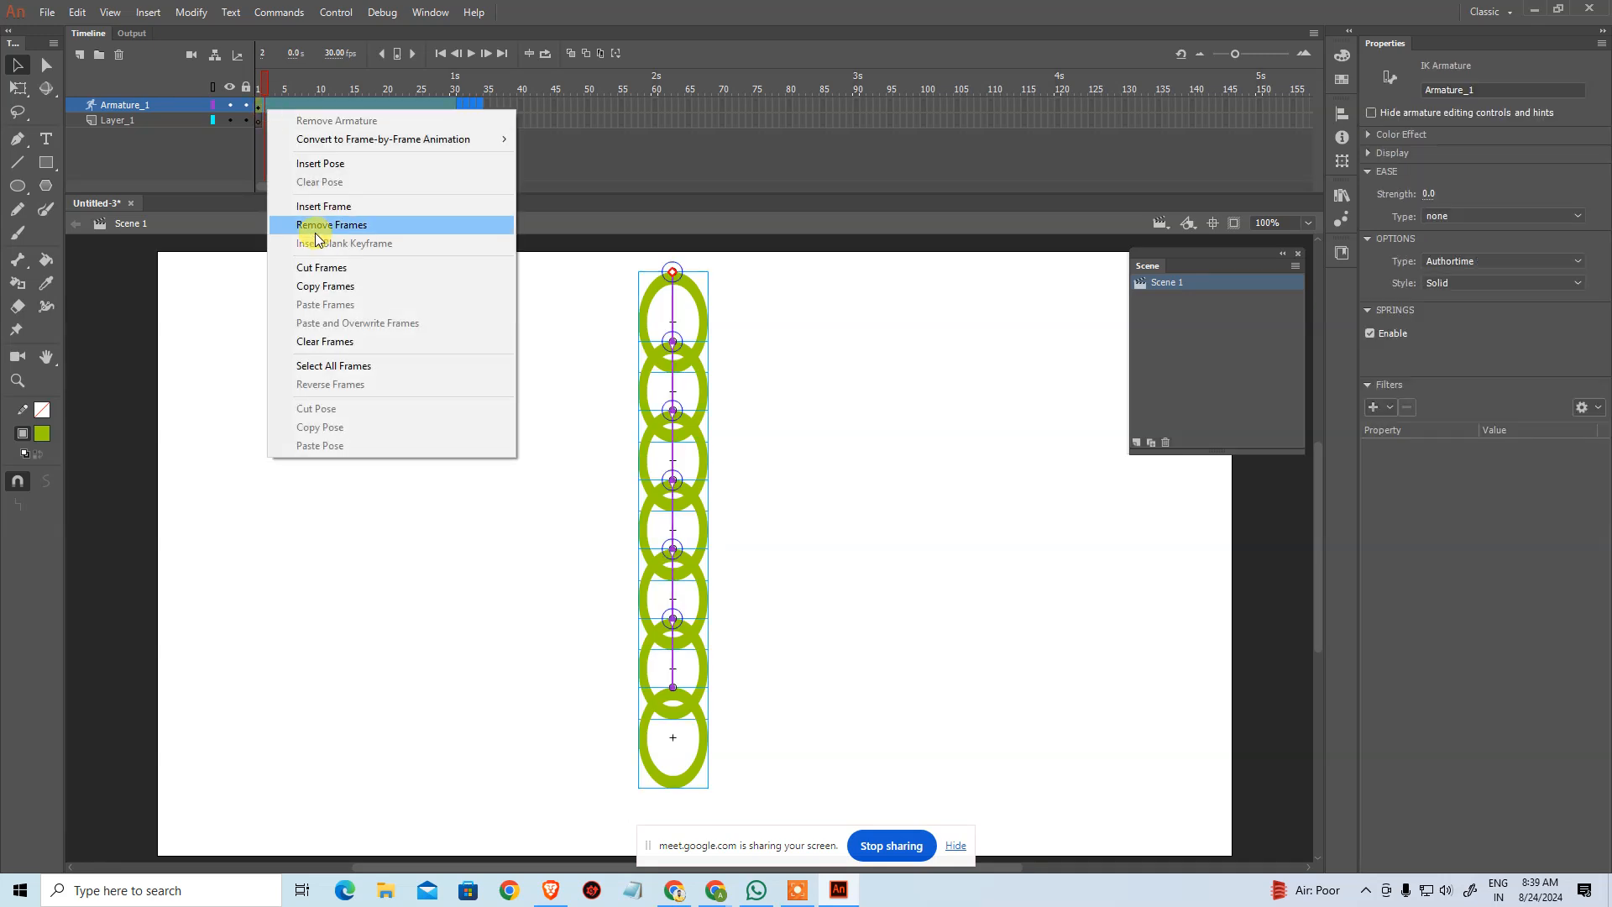
{"action": "left_click", "coordinate": [330, 224]}
Step: Select frame 1 of the armature layer and set the armature's type to Runtime
{"action": "left_click", "coordinate": [260, 107]}
{"action": "left_click", "coordinate": [257, 106]}
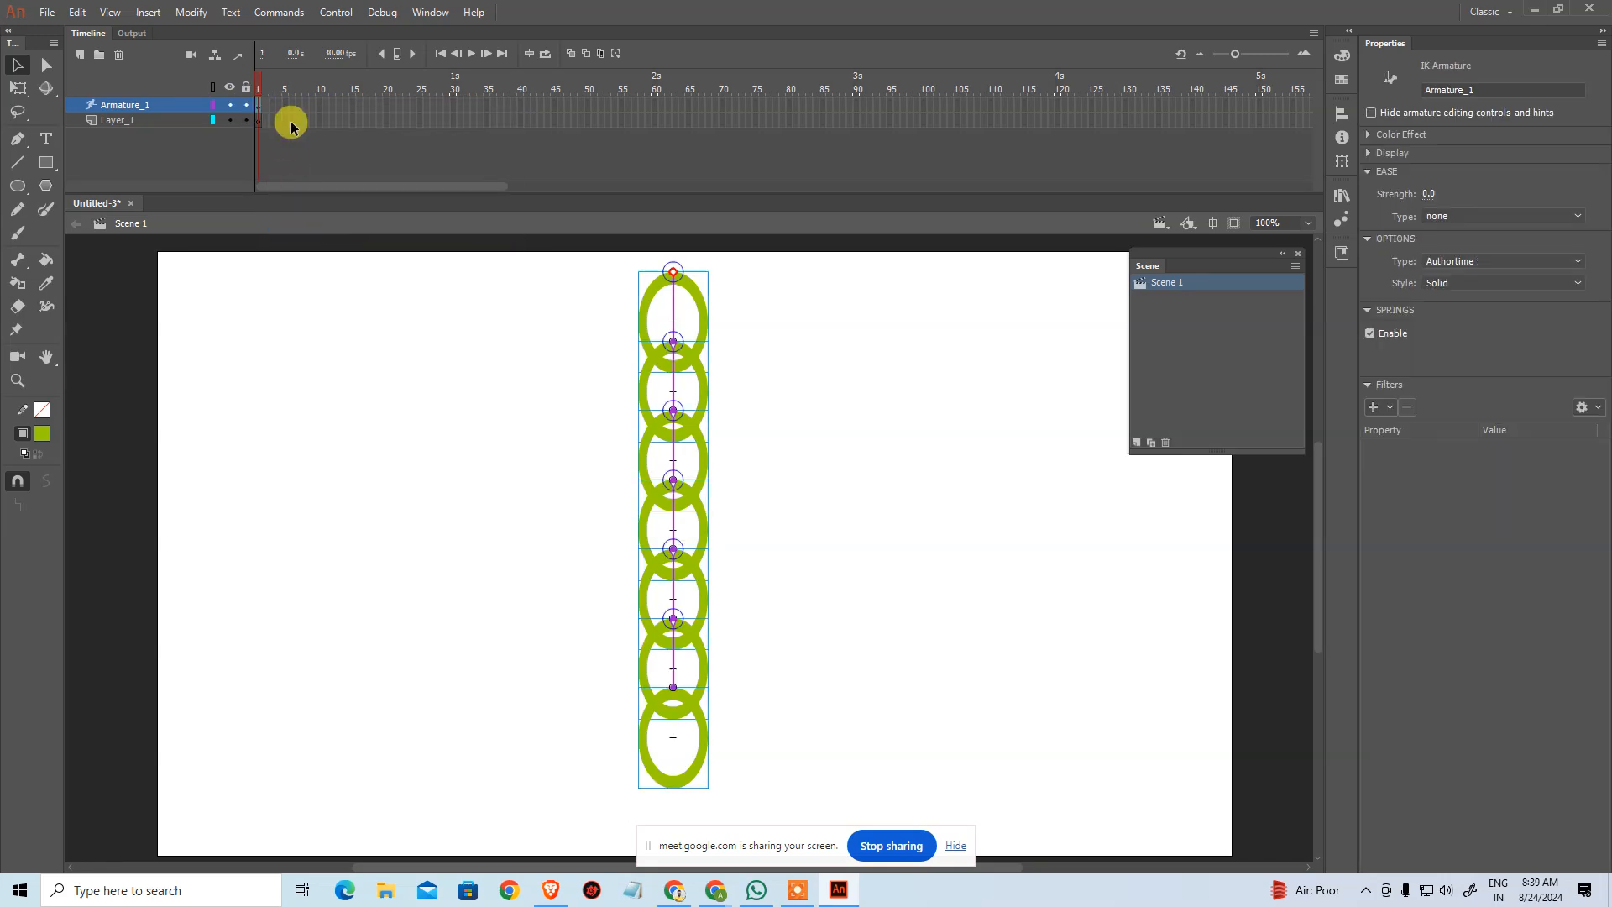
{"action": "left_click", "coordinate": [1488, 262]}
{"action": "left_click", "coordinate": [1478, 304]}
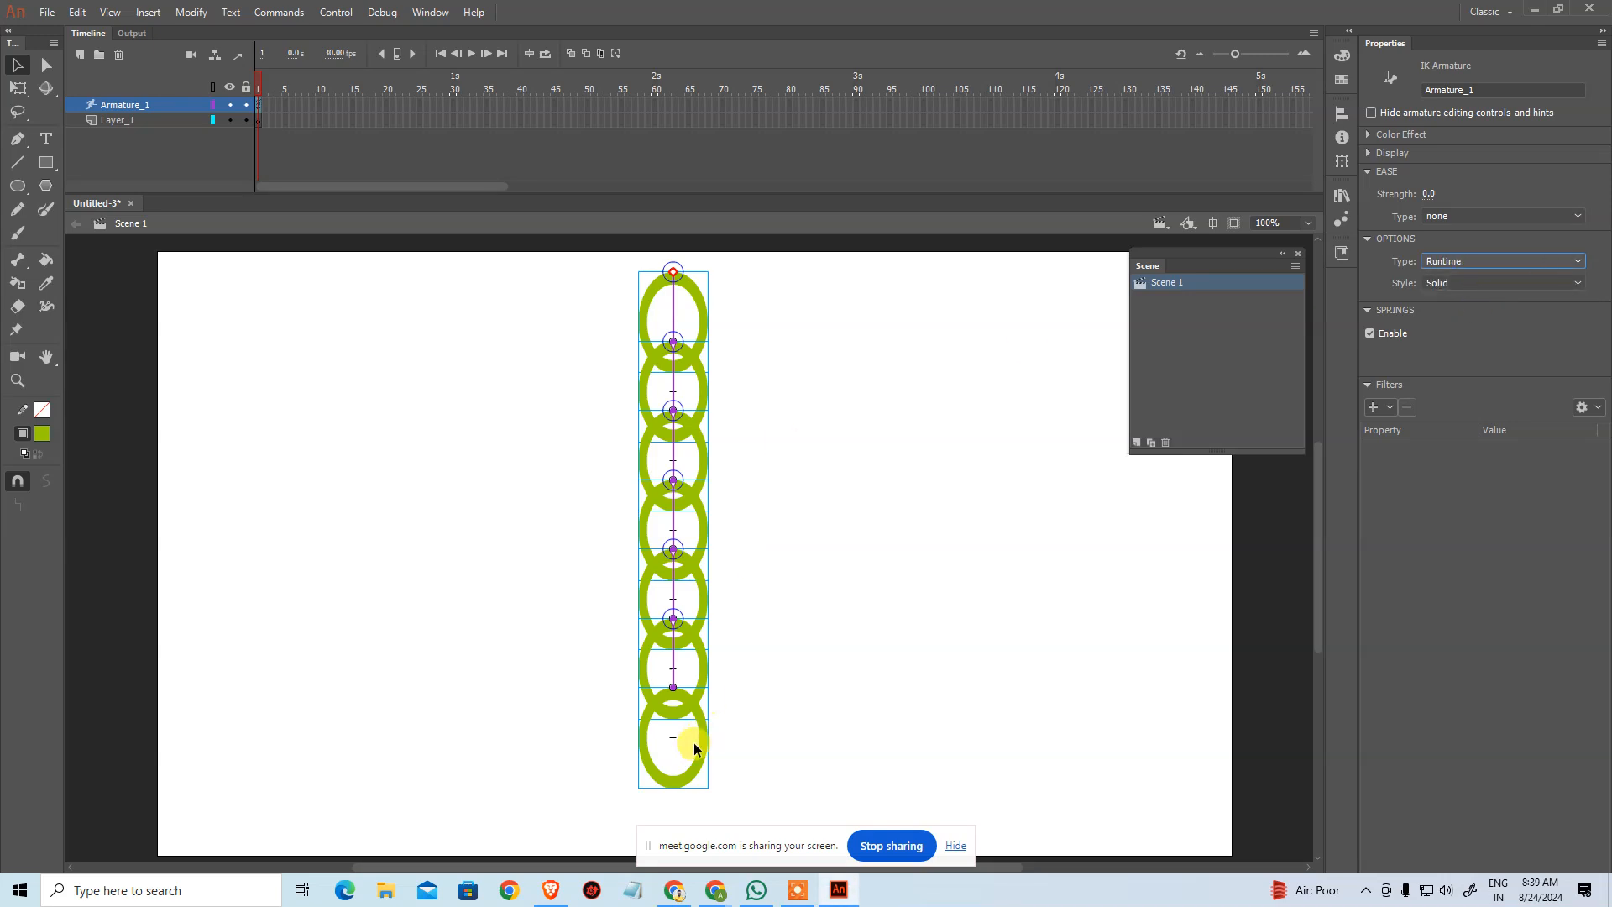
Step: Select all the bones of the chain together and open their spring damping value for editing
{"action": "left_click", "coordinate": [673, 315]}
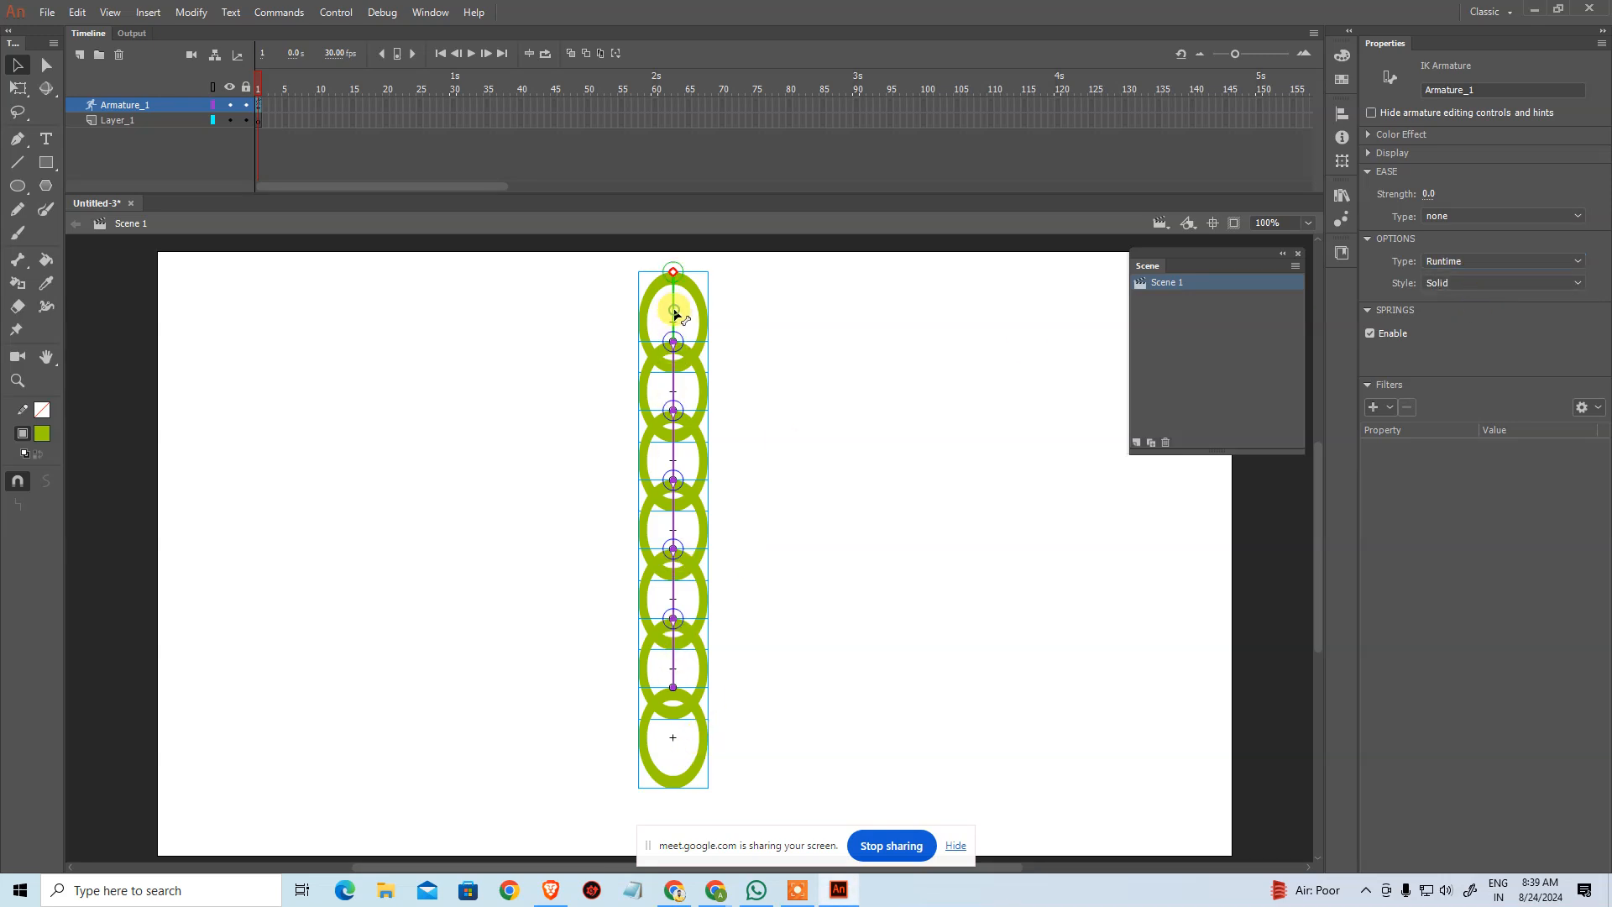
{"action": "left_click", "coordinate": [674, 397], "text": "shift"}
{"action": "left_click", "coordinate": [674, 464], "text": "shift"}
{"action": "left_click", "coordinate": [675, 536], "text": "shift"}
{"action": "left_click", "coordinate": [674, 606], "text": "shift"}
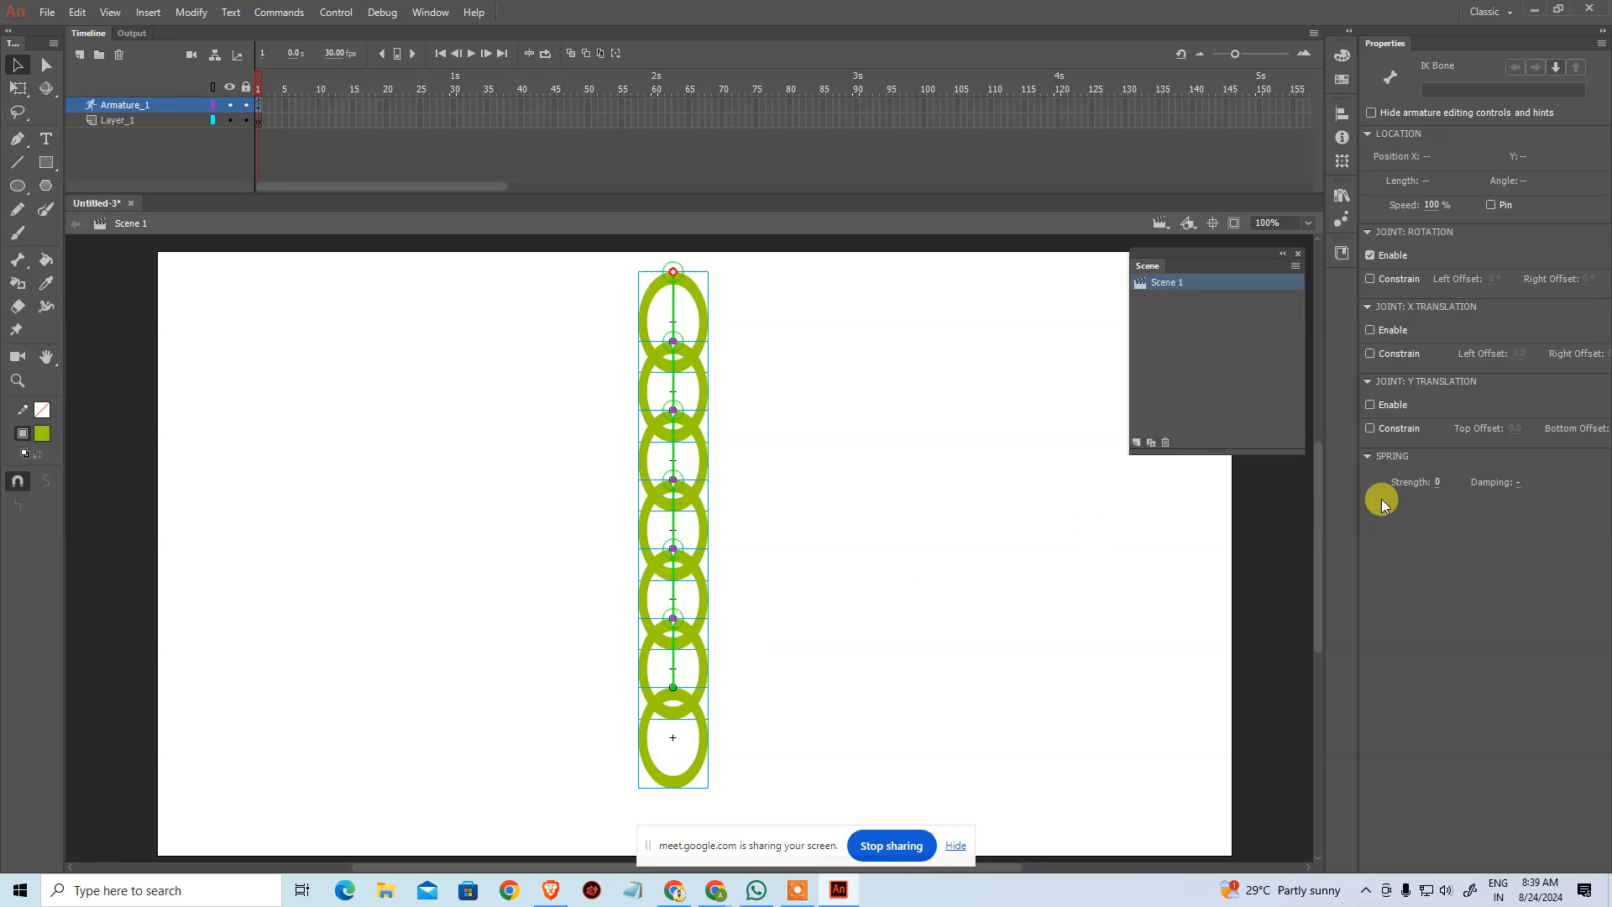
{"action": "left_click", "coordinate": [1510, 482]}
Step: Test the movie by pulling the chain's lower end to the left, close the preview and deselect the chain
{"action": "key", "text": "ctrl+Return"}
{"action": "left_click_drag", "start_coordinate": [797, 657], "coordinate": [449, 722]}
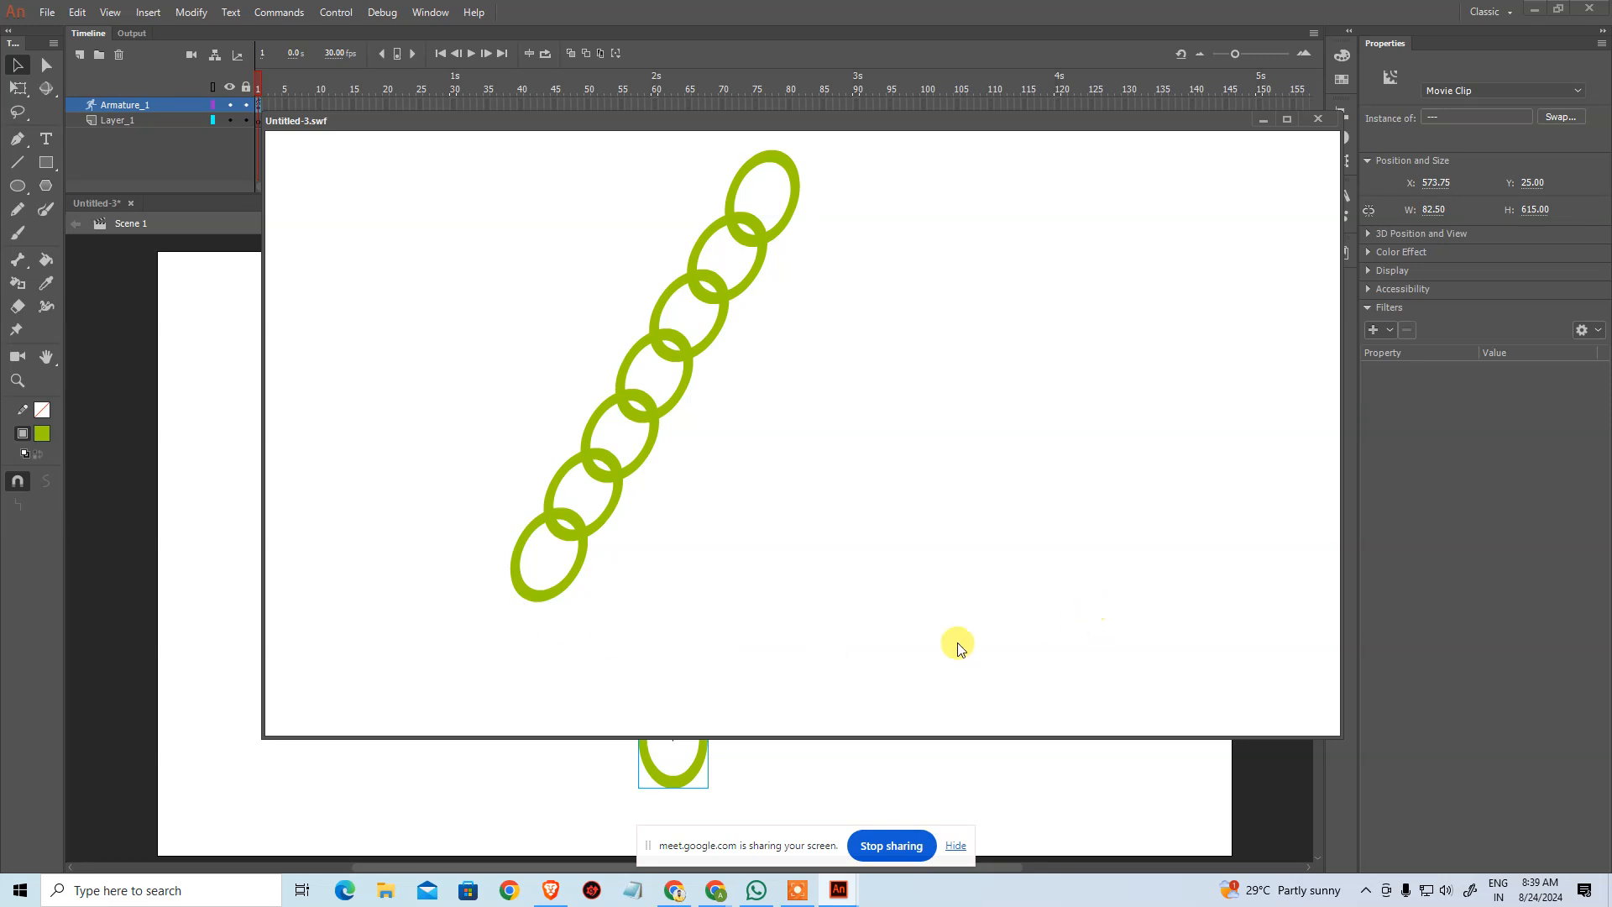
{"action": "left_click", "coordinate": [1319, 120]}
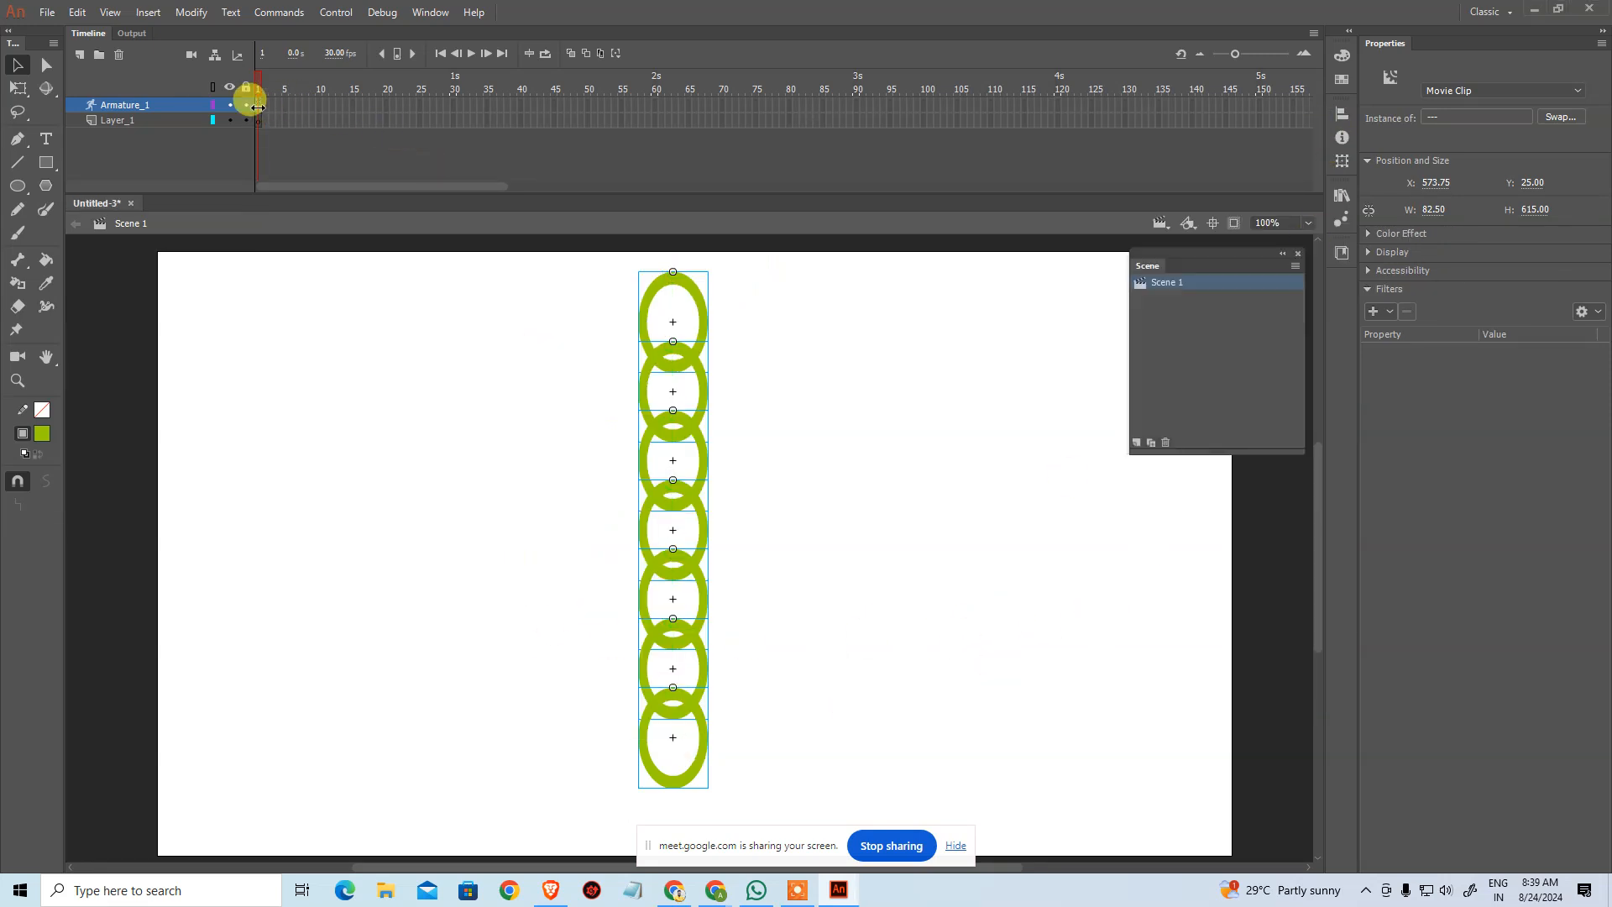
{"action": "left_click", "coordinate": [859, 576]}
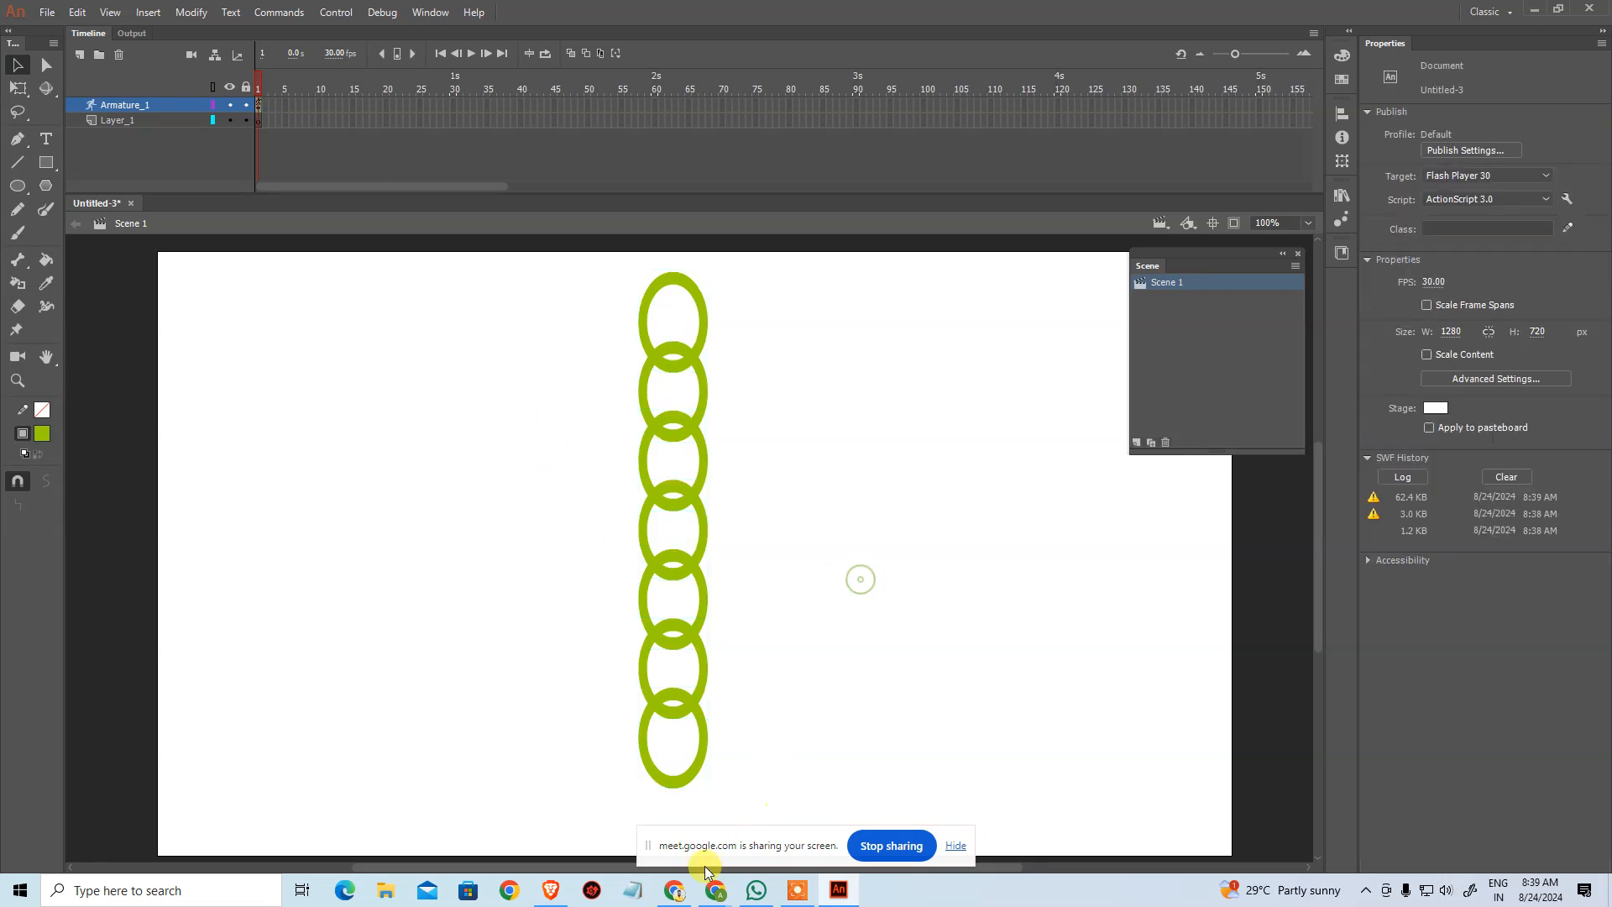
Step: Switch to Chrome and search Google in a new tab for "damping in animate cc worked with authortime or runtime?"
{"action": "mouse_move", "coordinate": [716, 889]}
{"action": "left_click", "coordinate": [593, 820]}
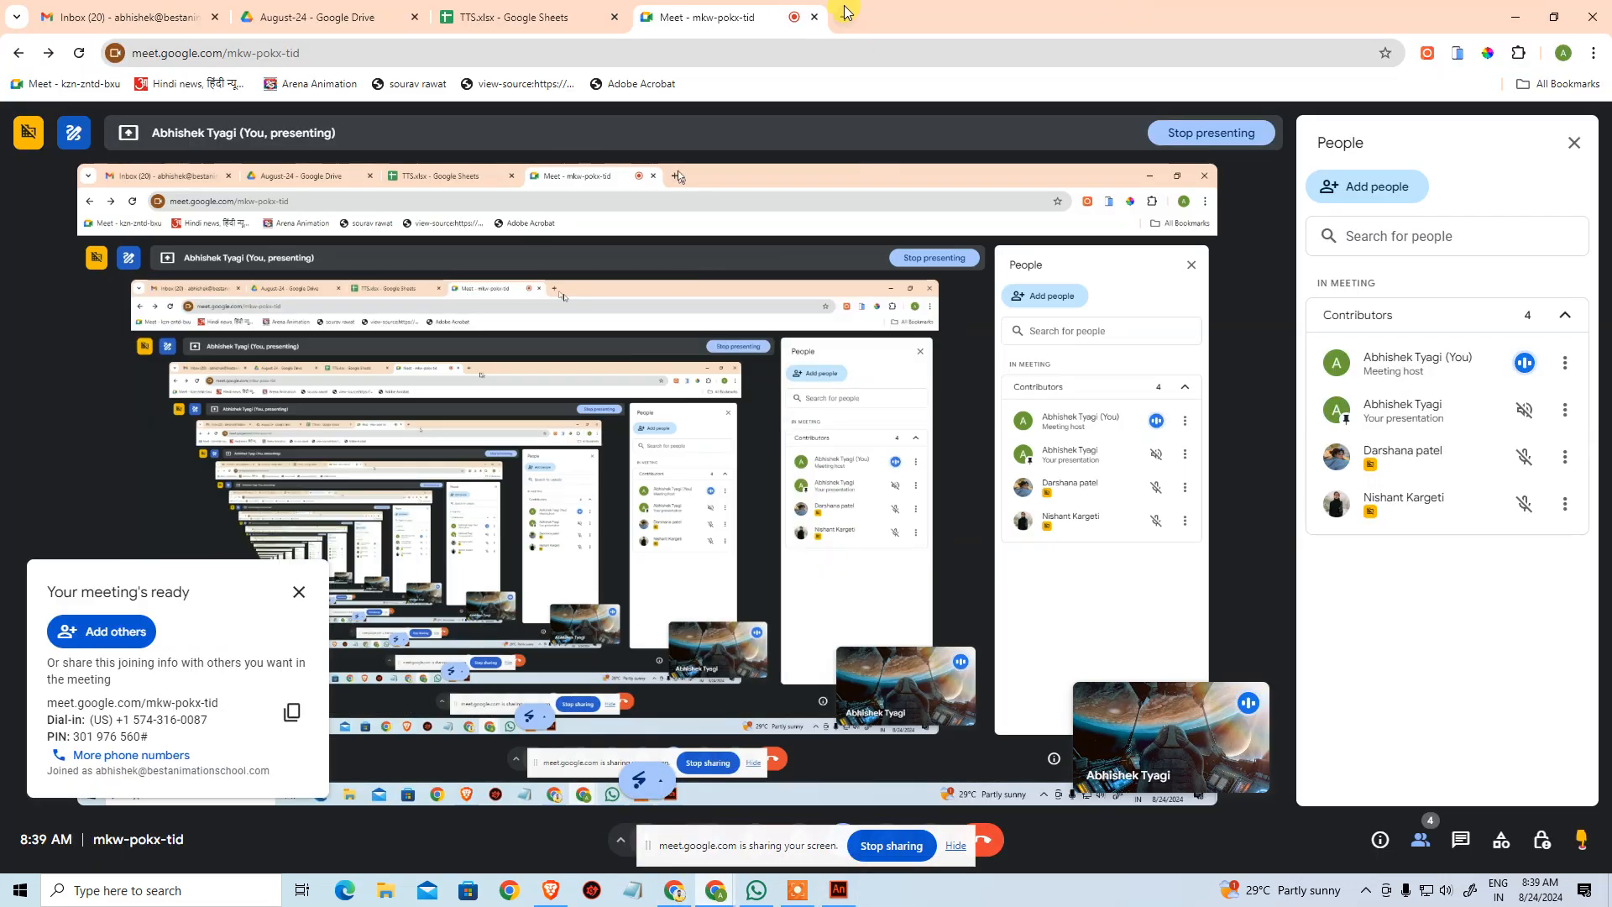
{"action": "key", "text": "ctrl+t"}
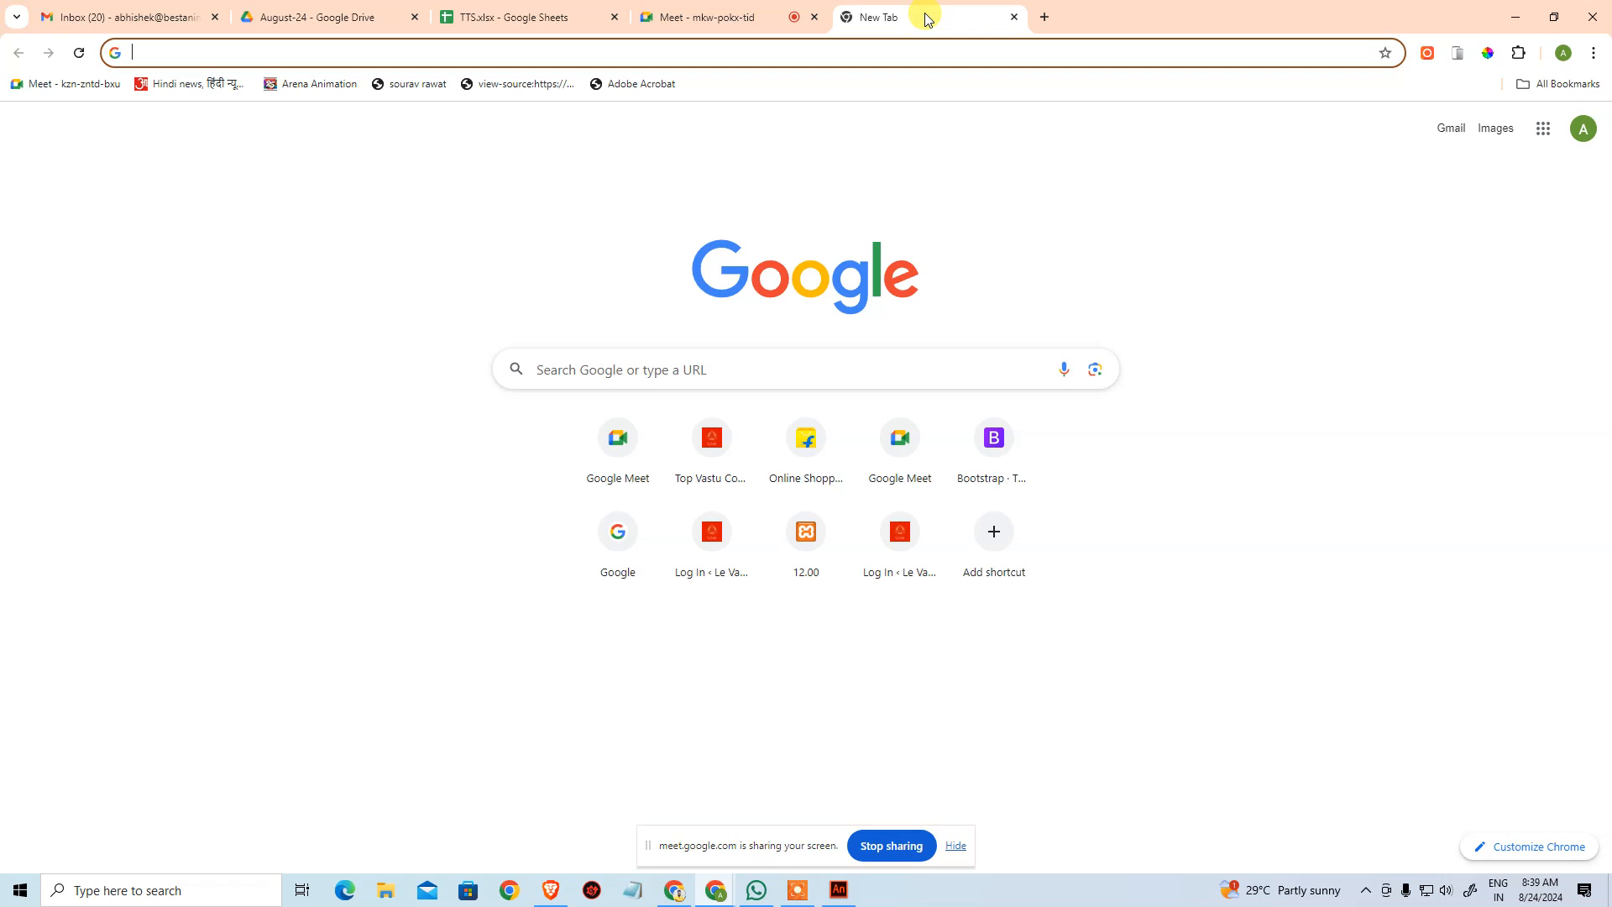
{"action": "type", "text": "dam"}
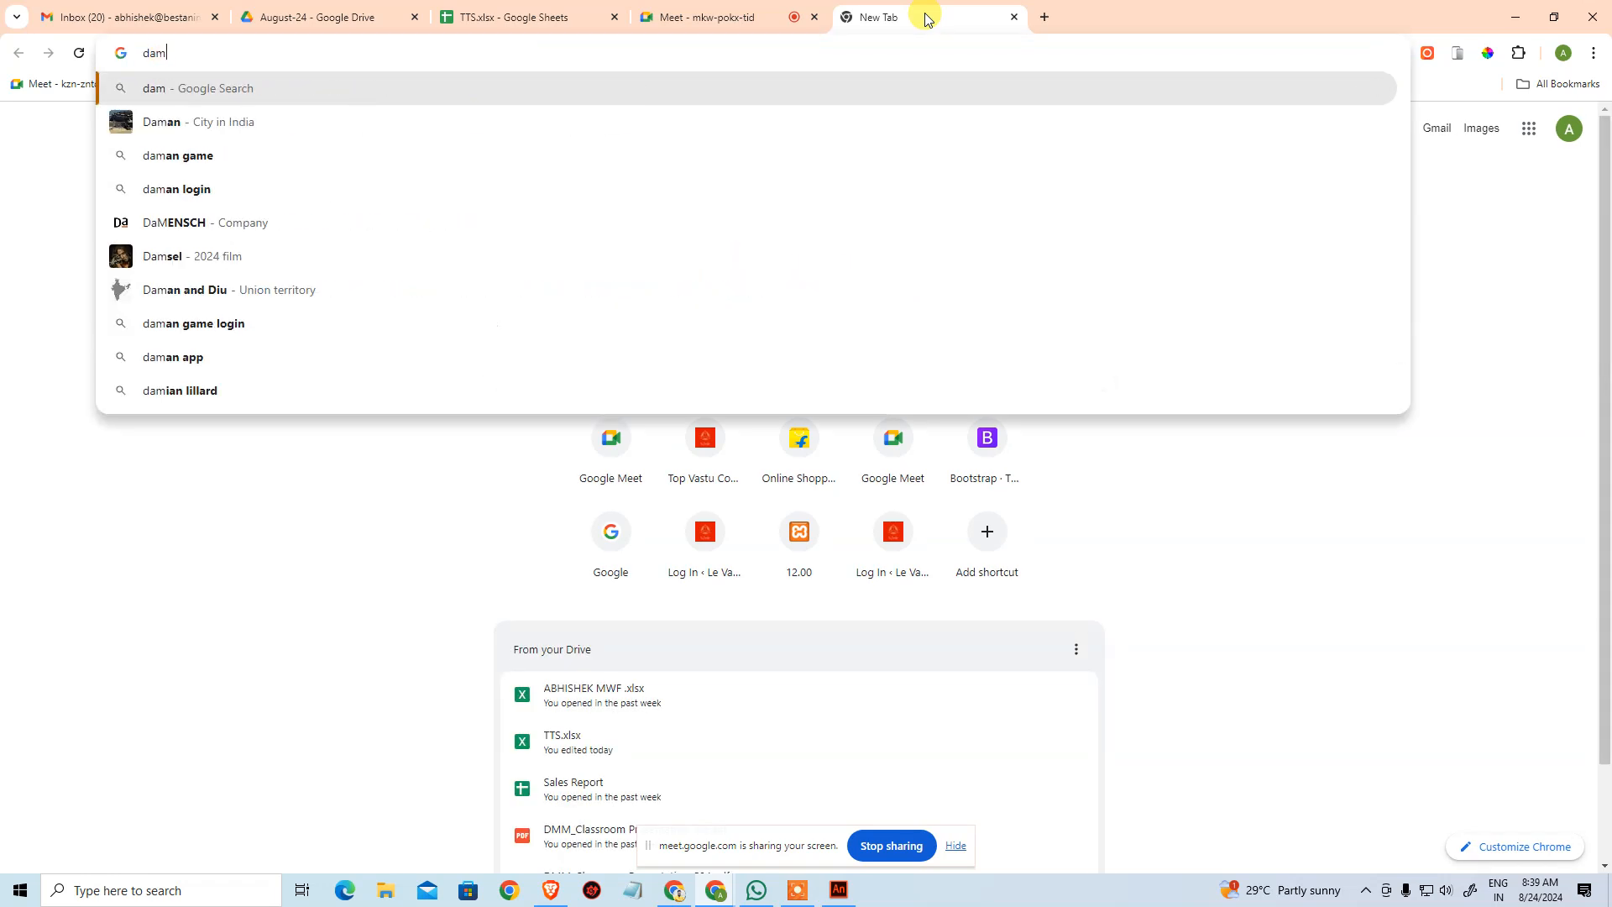
{"action": "type", "text": "ping"}
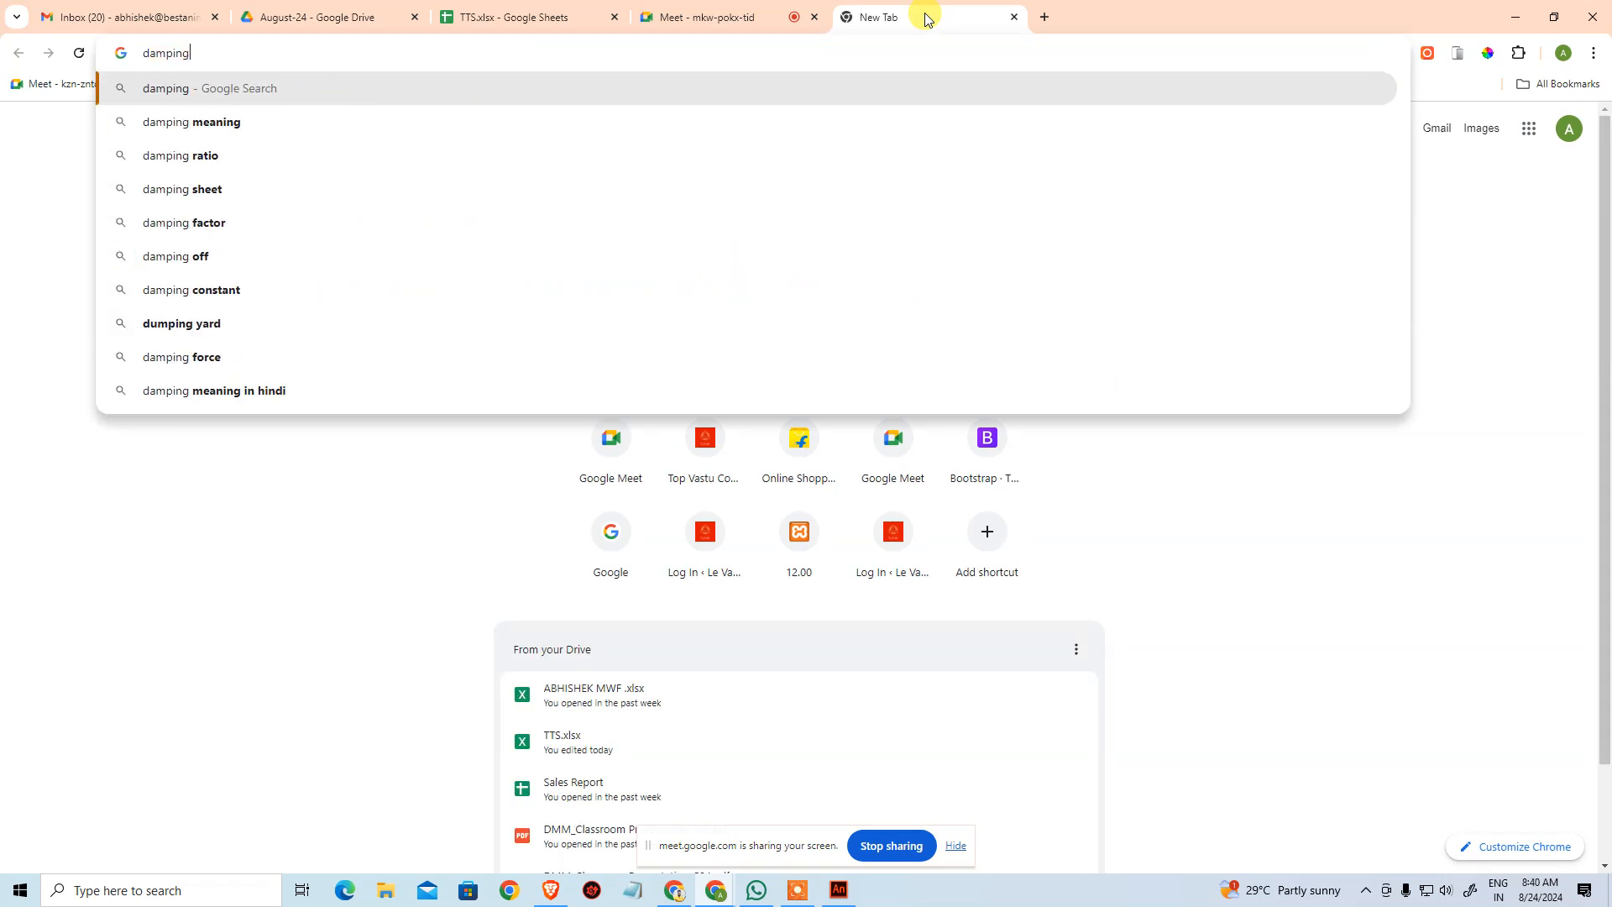
{"action": "type", "text": " in animate"}
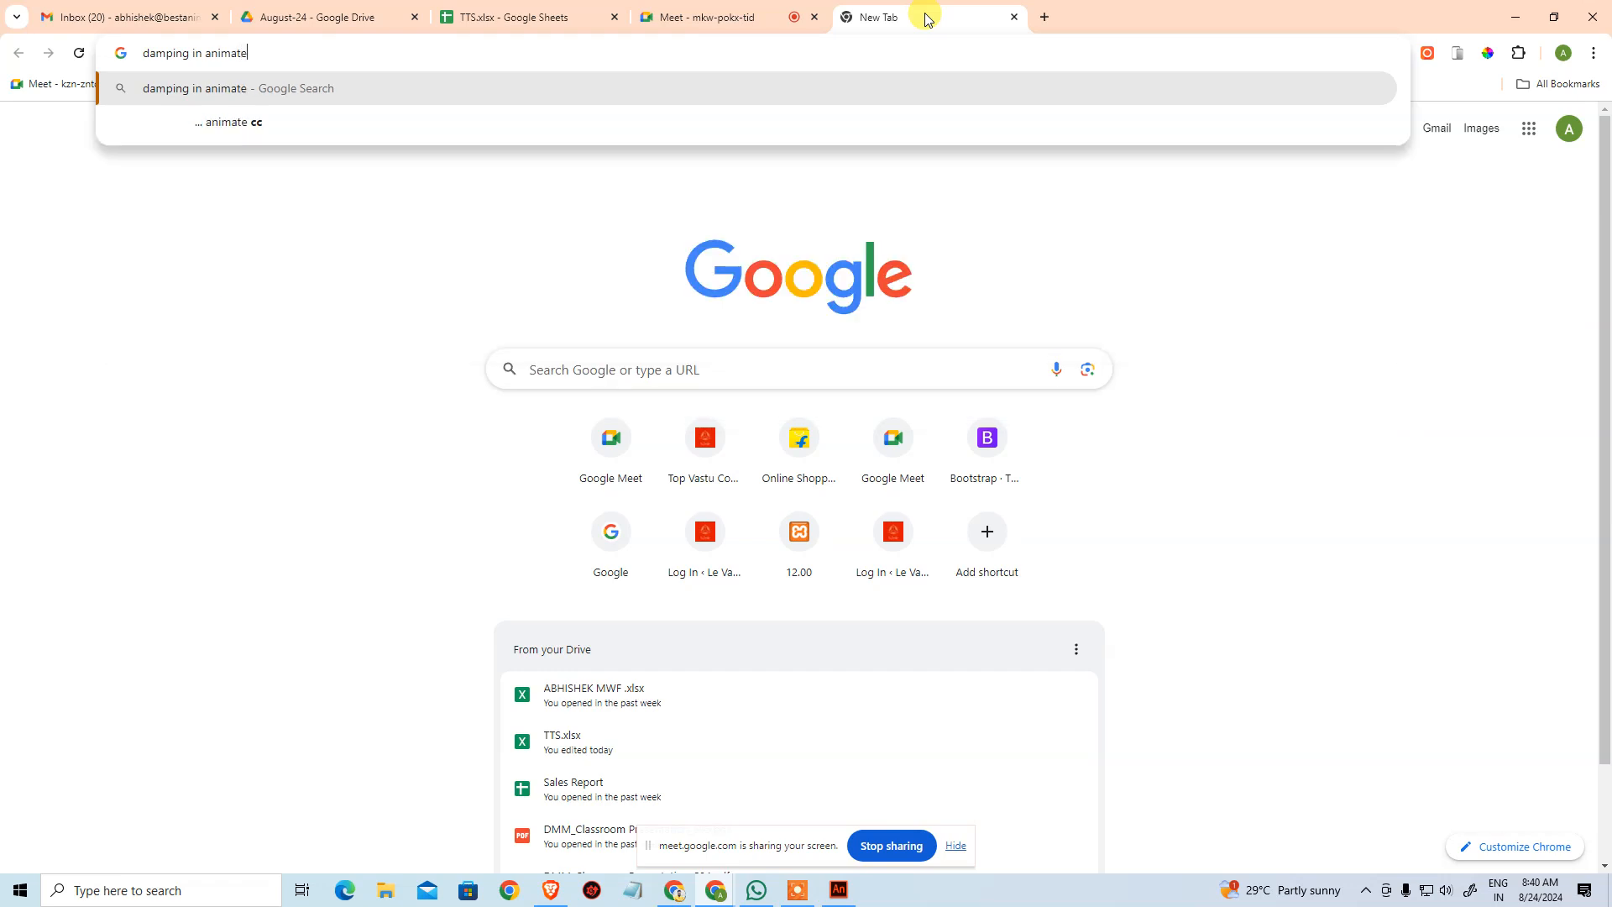
{"action": "type", "text": " cc wok"}
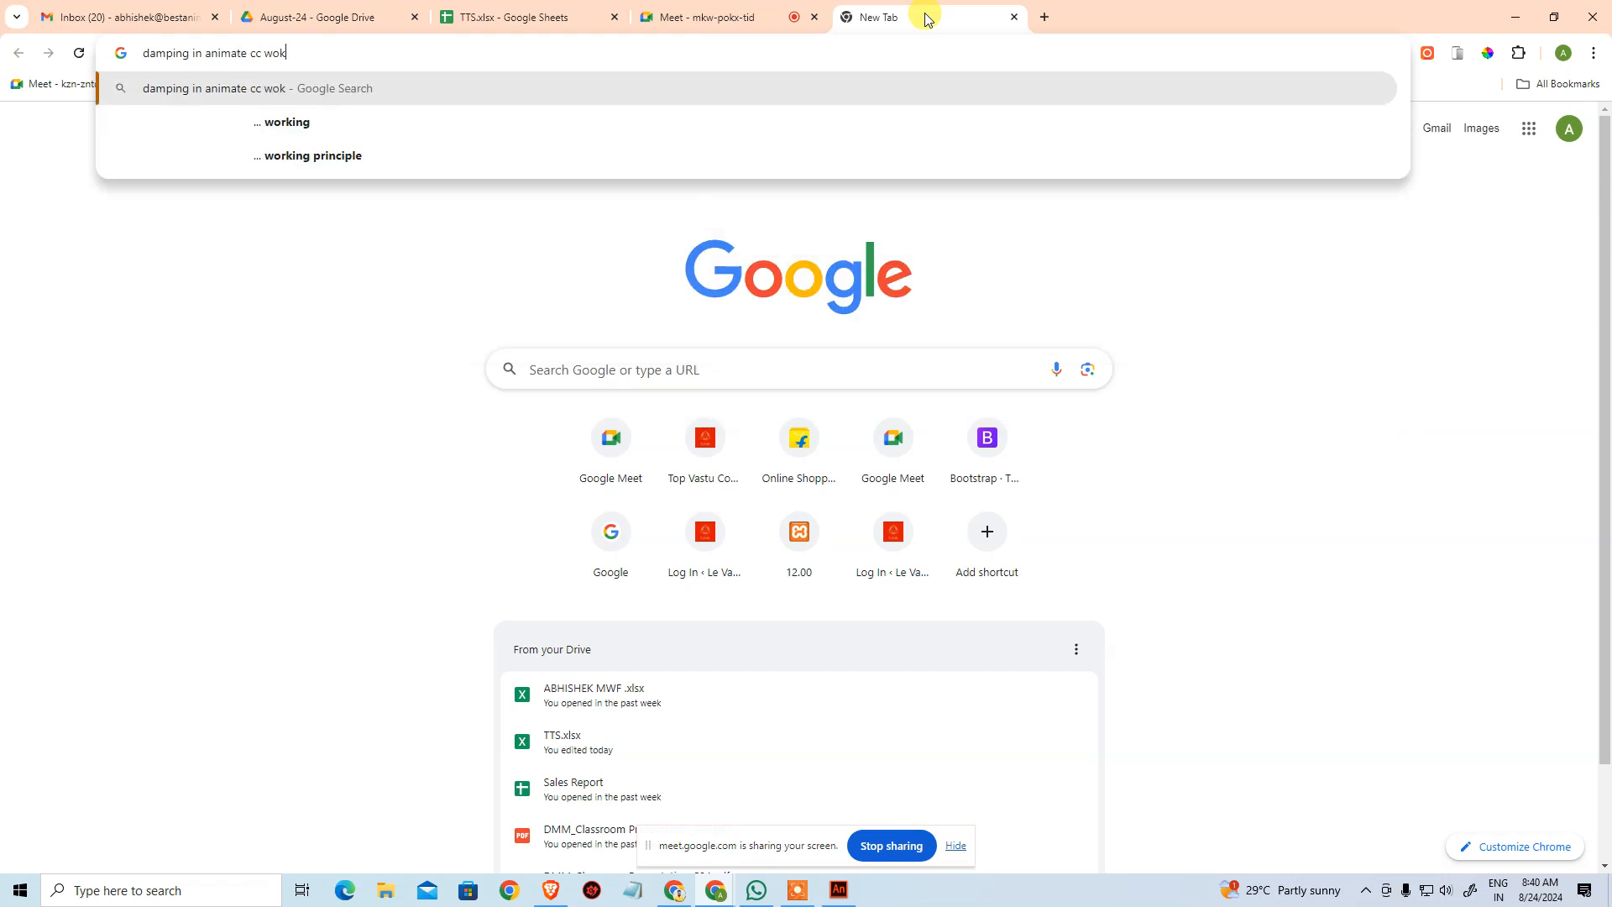
{"action": "key", "text": "BackSpace"}
{"action": "type", "text": "rke"}
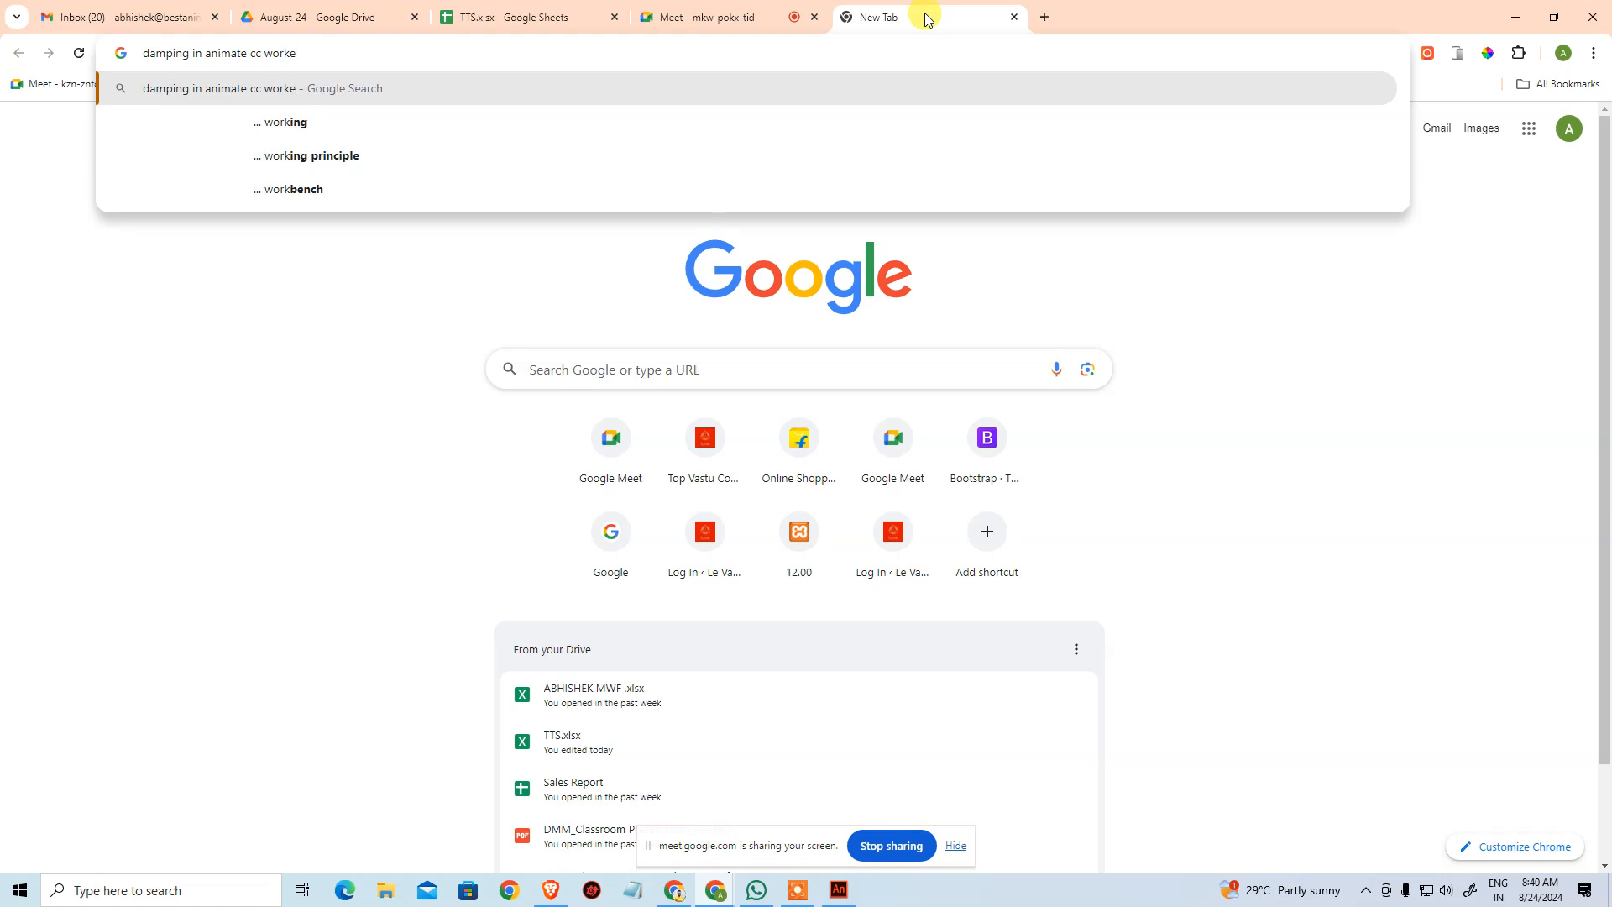
{"action": "type", "text": "d with authortime or ru"}
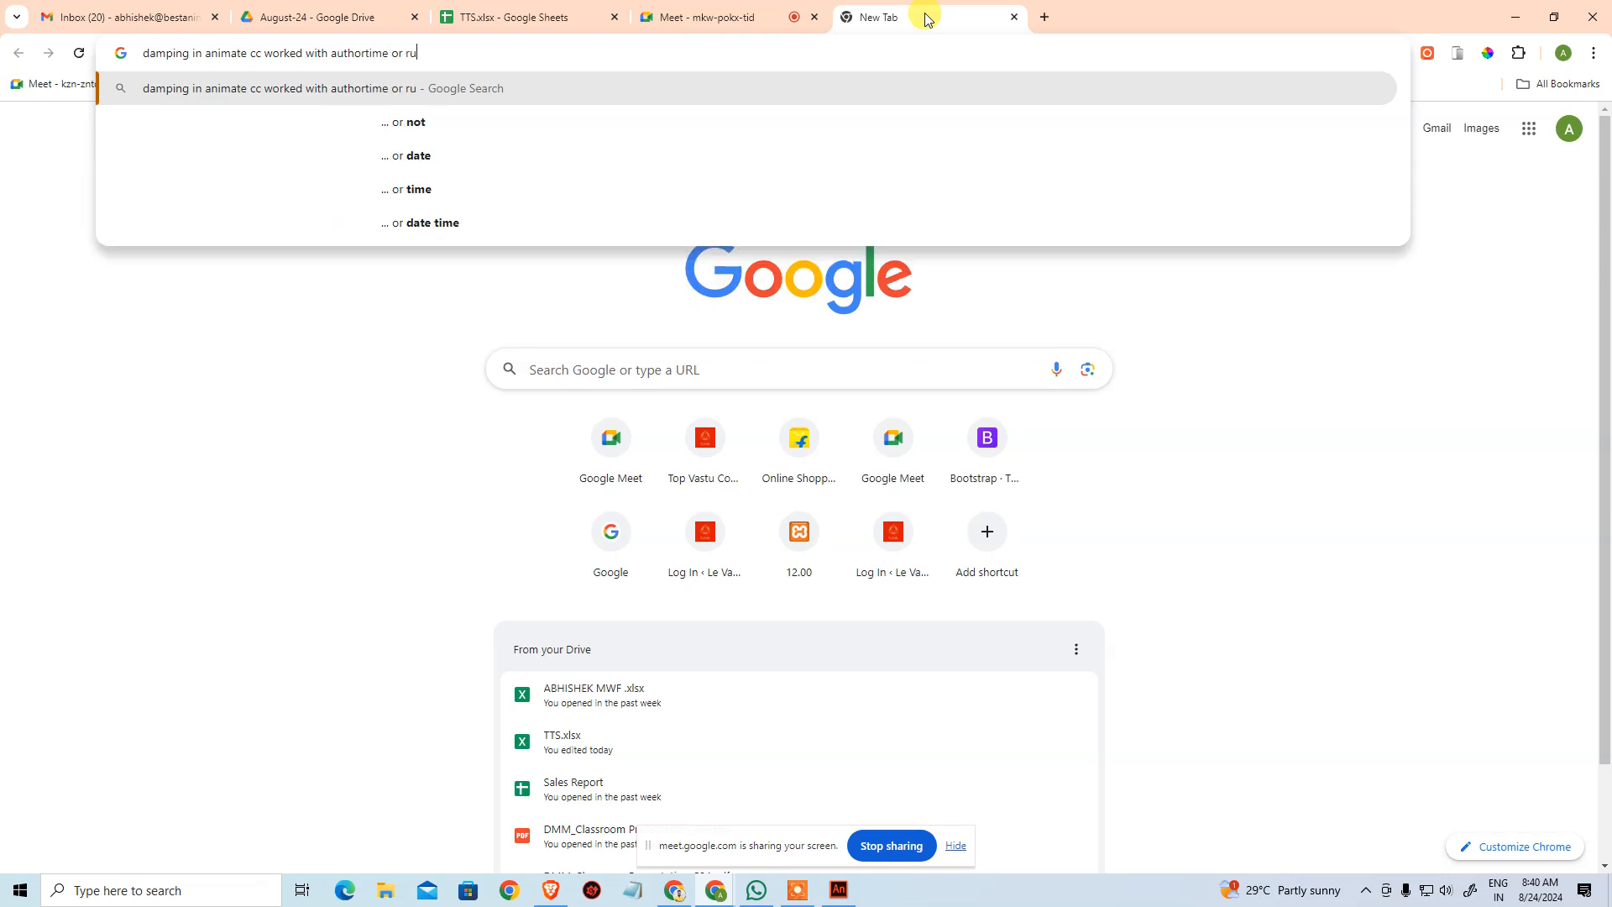
{"action": "type", "text": "ntime?"}
{"action": "key", "text": "Return"}
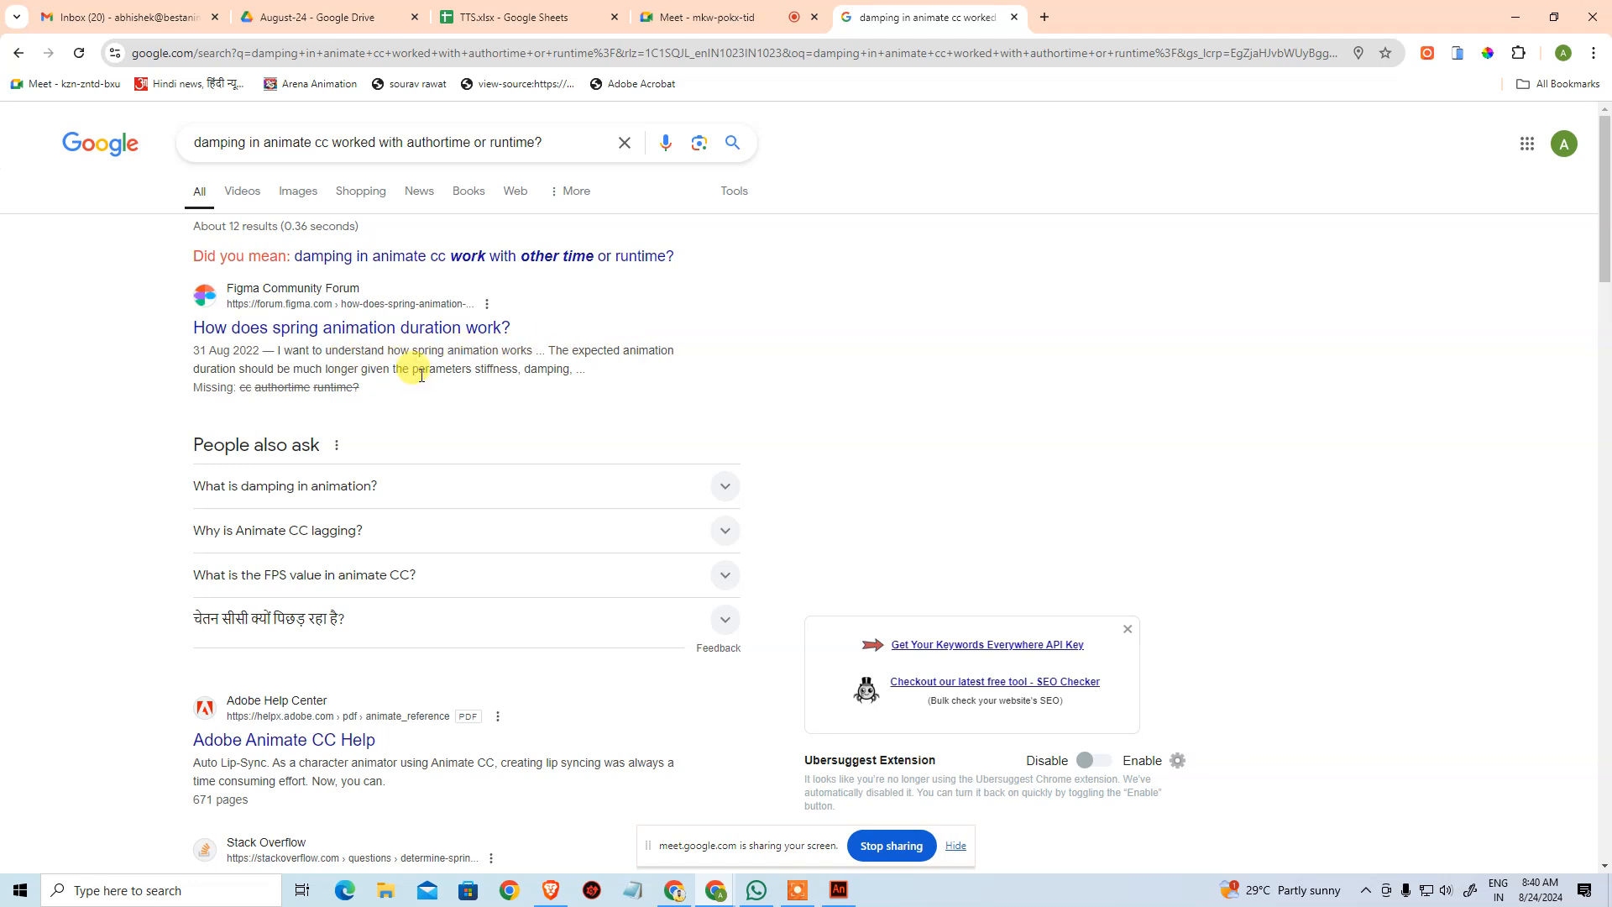
Step: Open the Figma forum result "How does spring animation duration work?" and read the question and its replies about damping
{"action": "left_click", "coordinate": [458, 329]}
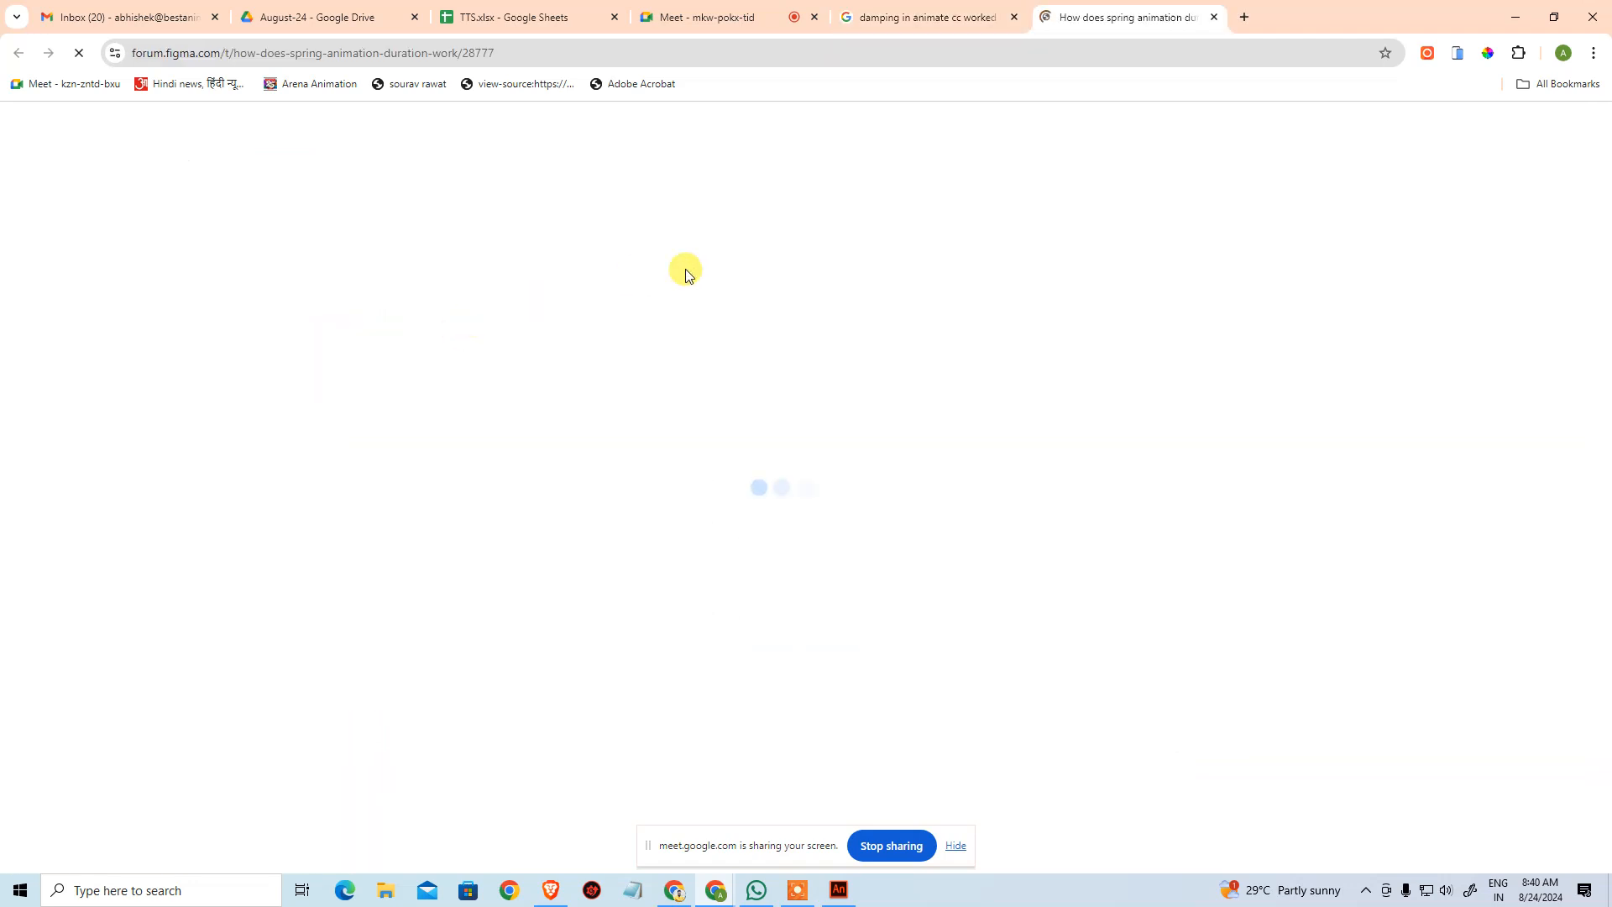
{"action": "scroll", "coordinate": [666, 360], "scroll_direction": "down", "scroll_amount": 2}
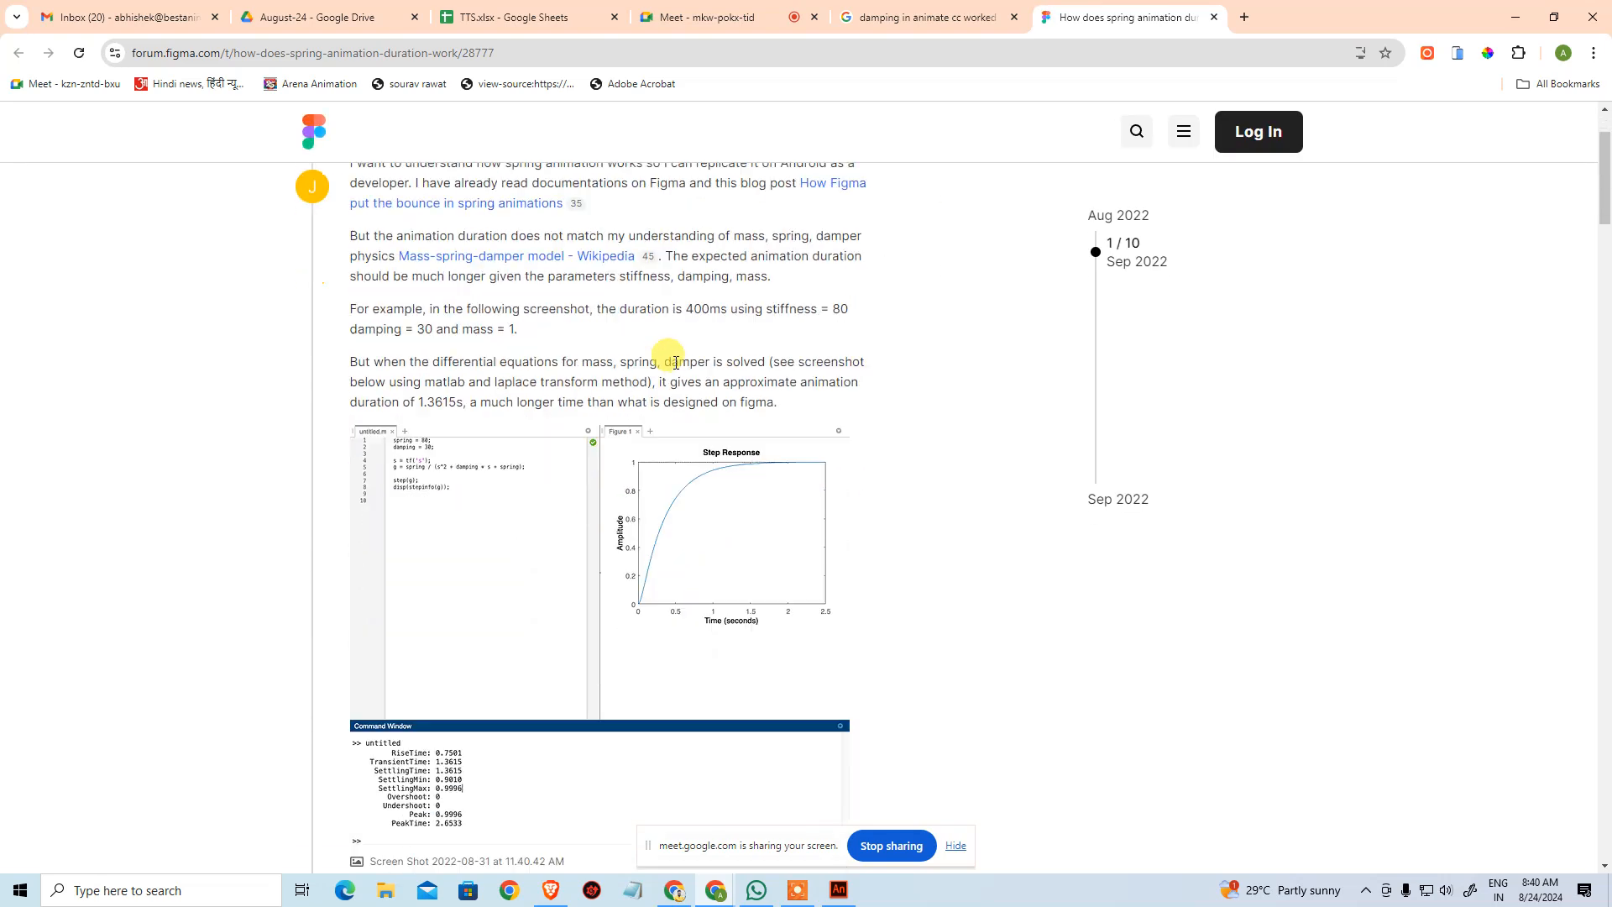
{"action": "scroll", "coordinate": [456, 409], "scroll_direction": "down", "scroll_amount": 3}
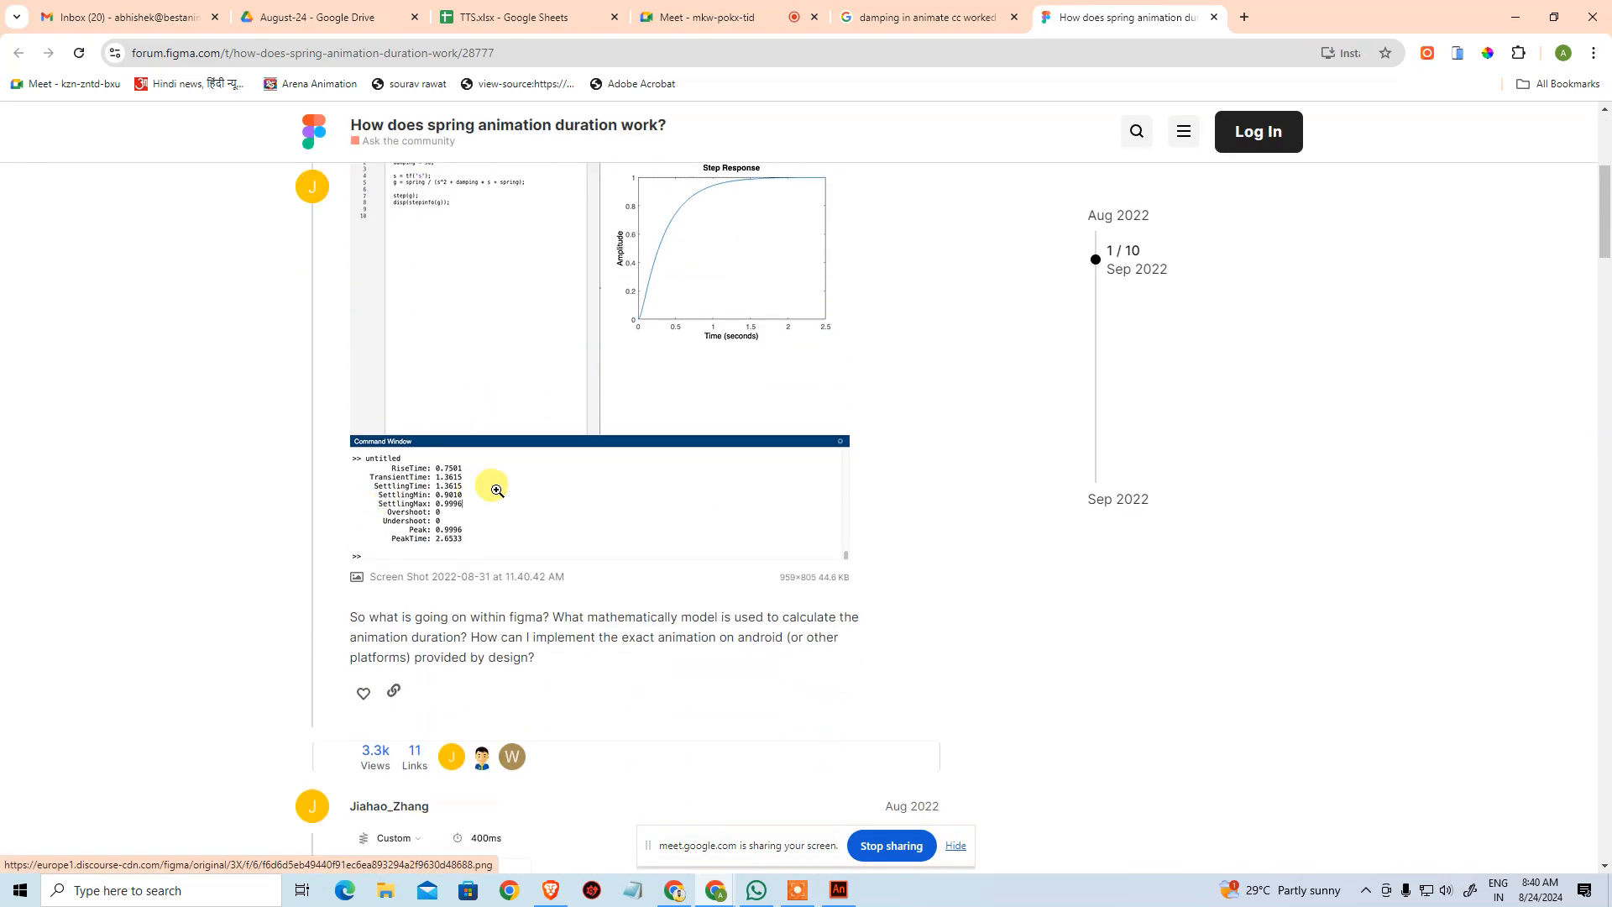
{"action": "scroll", "coordinate": [541, 499], "scroll_direction": "down", "scroll_amount": 9}
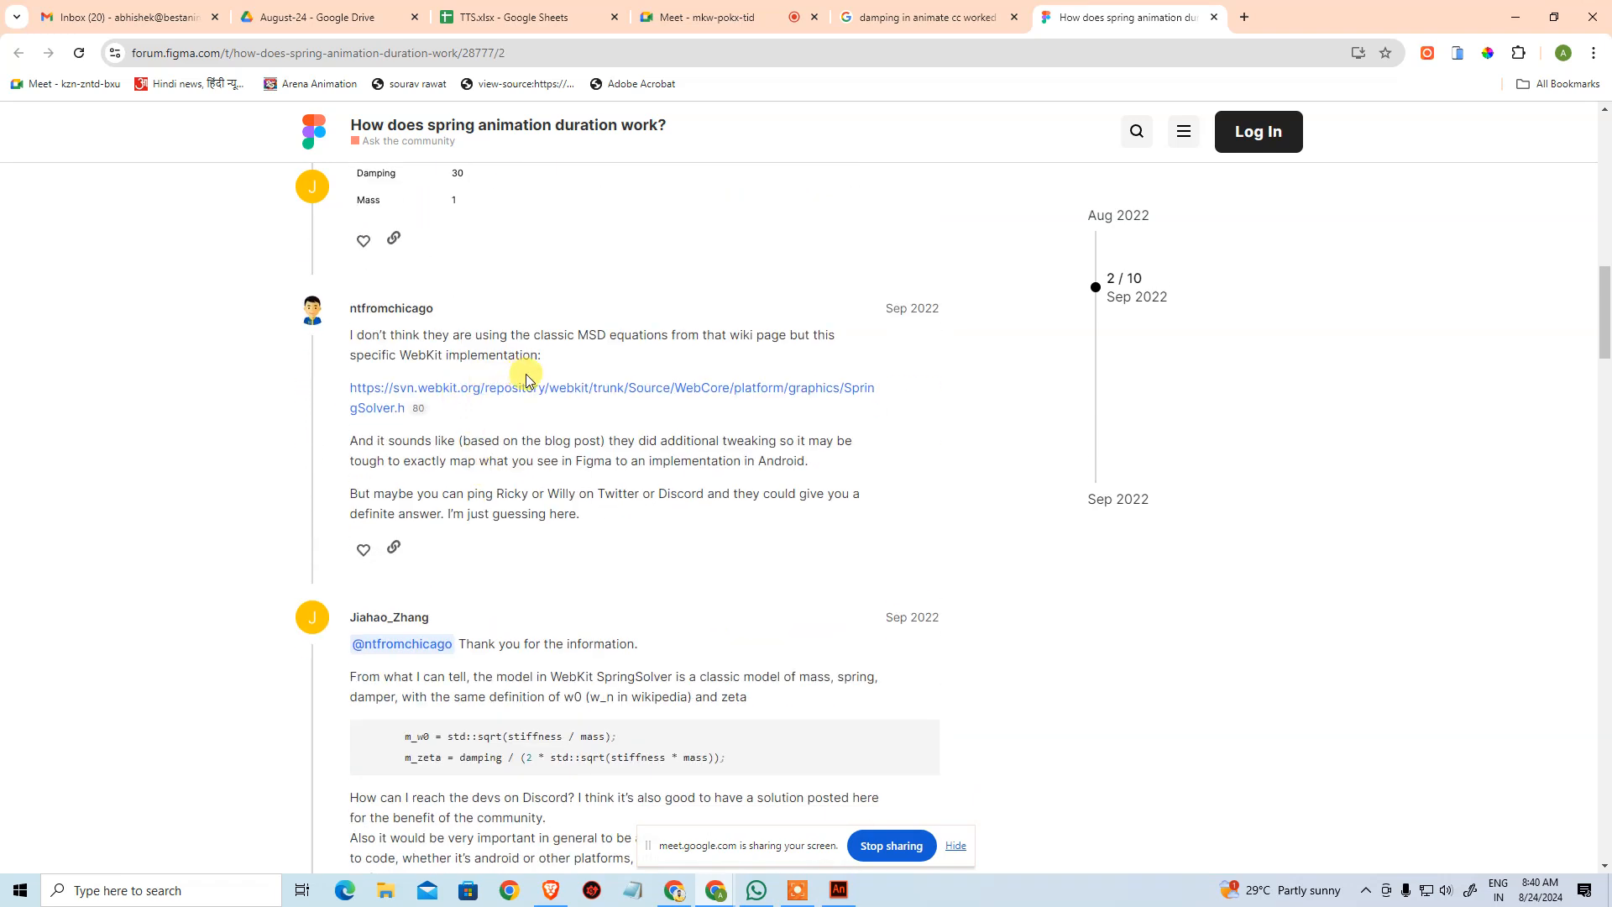
{"action": "scroll", "coordinate": [526, 379], "scroll_direction": "down", "scroll_amount": 5}
{"action": "scroll", "coordinate": [557, 431], "scroll_direction": "up", "scroll_amount": 5}
{"action": "scroll", "coordinate": [555, 449], "scroll_direction": "down", "scroll_amount": 5}
{"action": "scroll", "coordinate": [558, 446], "scroll_direction": "down", "scroll_amount": 2}
{"action": "scroll", "coordinate": [508, 435], "scroll_direction": "down", "scroll_amount": 4}
{"action": "scroll", "coordinate": [514, 438], "scroll_direction": "up", "scroll_amount": 11}
{"action": "scroll", "coordinate": [491, 334], "scroll_direction": "up", "scroll_amount": 7}
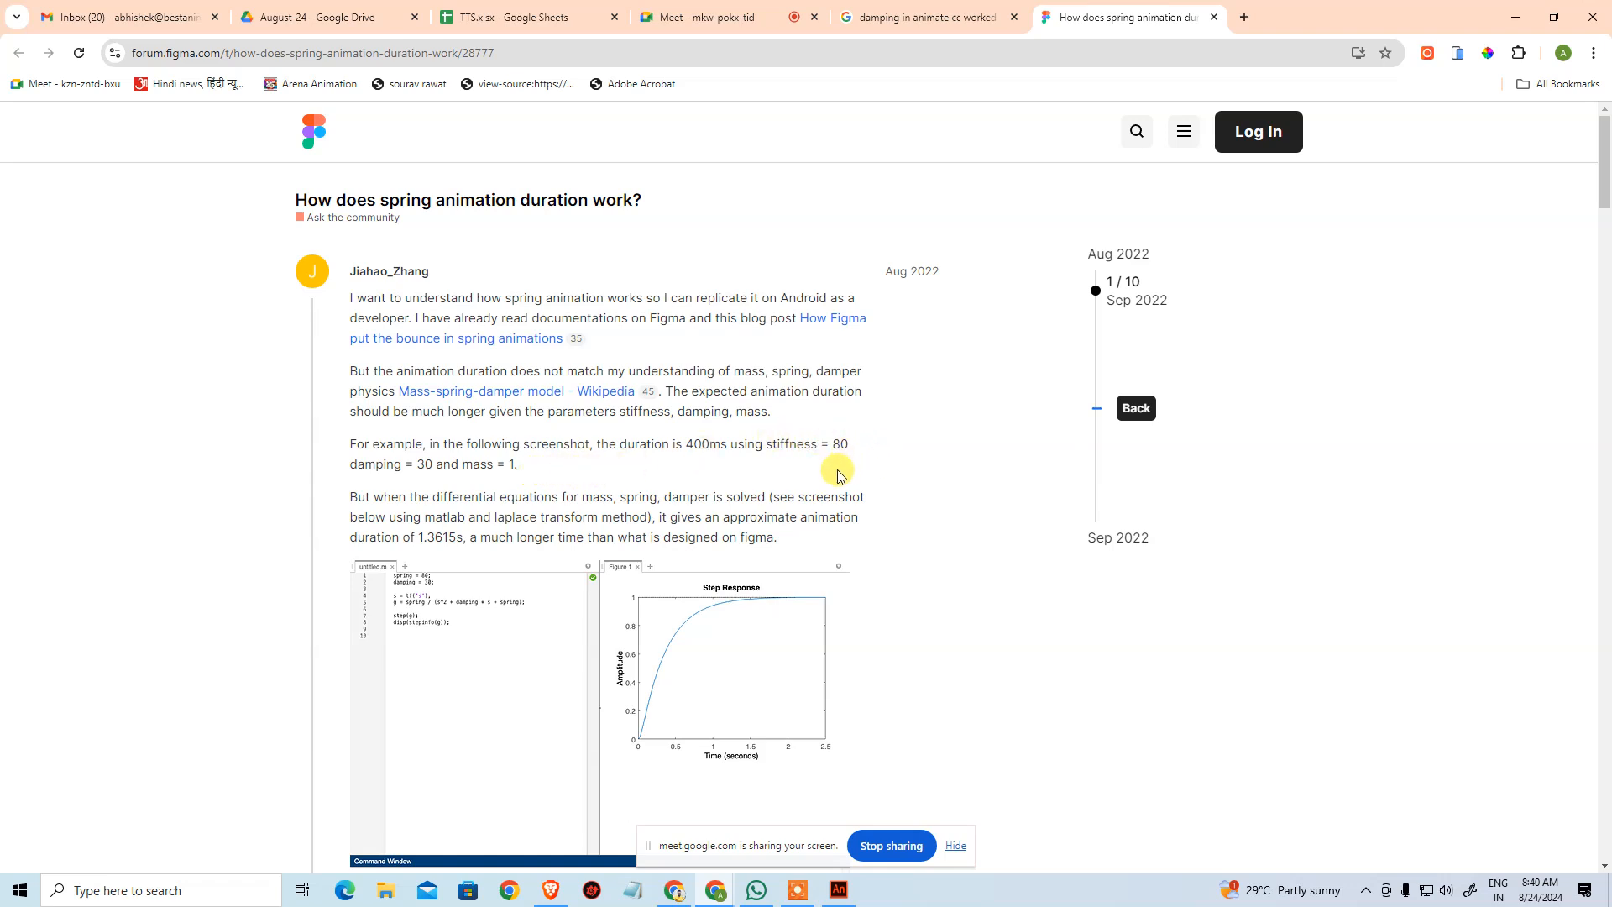
{"action": "scroll", "coordinate": [837, 476], "scroll_direction": "down", "scroll_amount": 4}
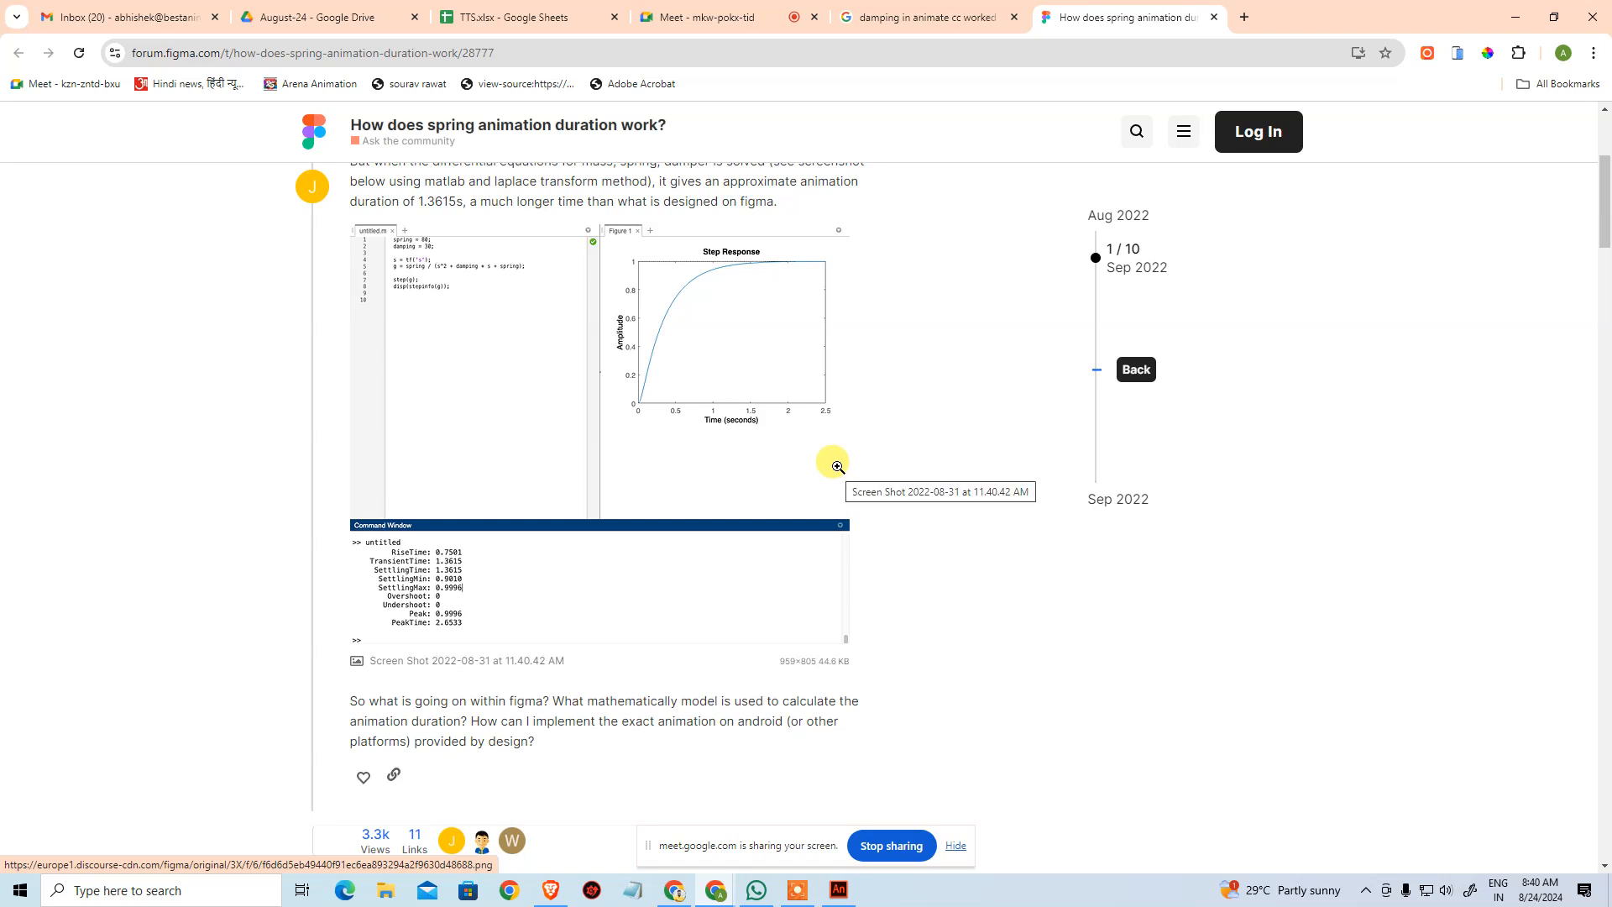
{"action": "scroll", "coordinate": [837, 467], "scroll_direction": "down", "scroll_amount": 1}
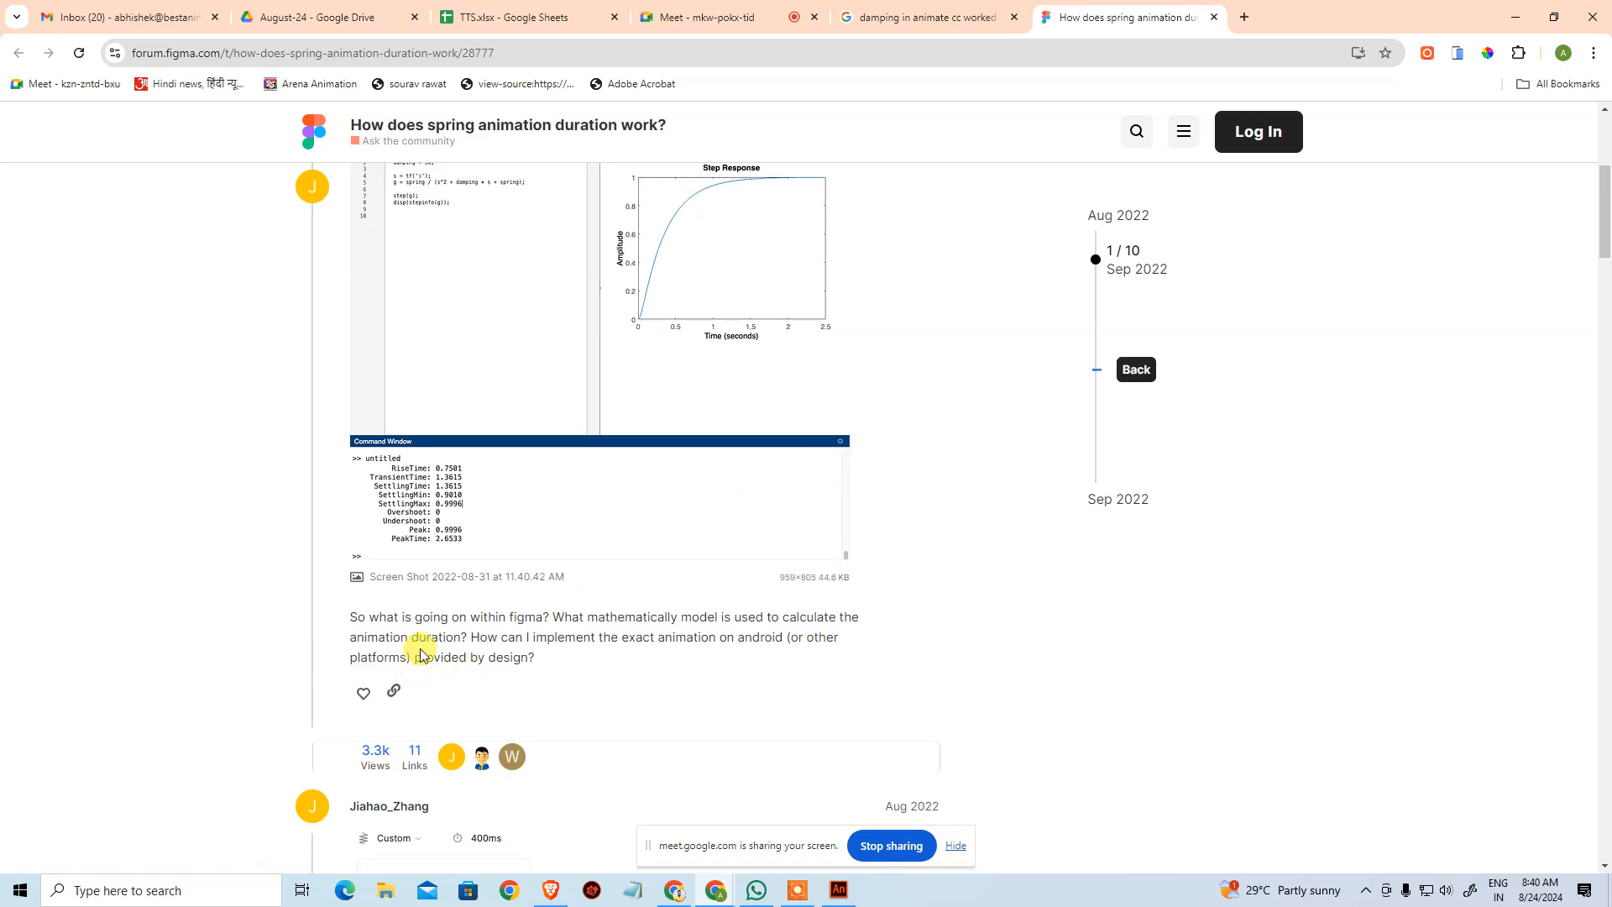
{"action": "scroll", "coordinate": [445, 632], "scroll_direction": "up", "scroll_amount": 4}
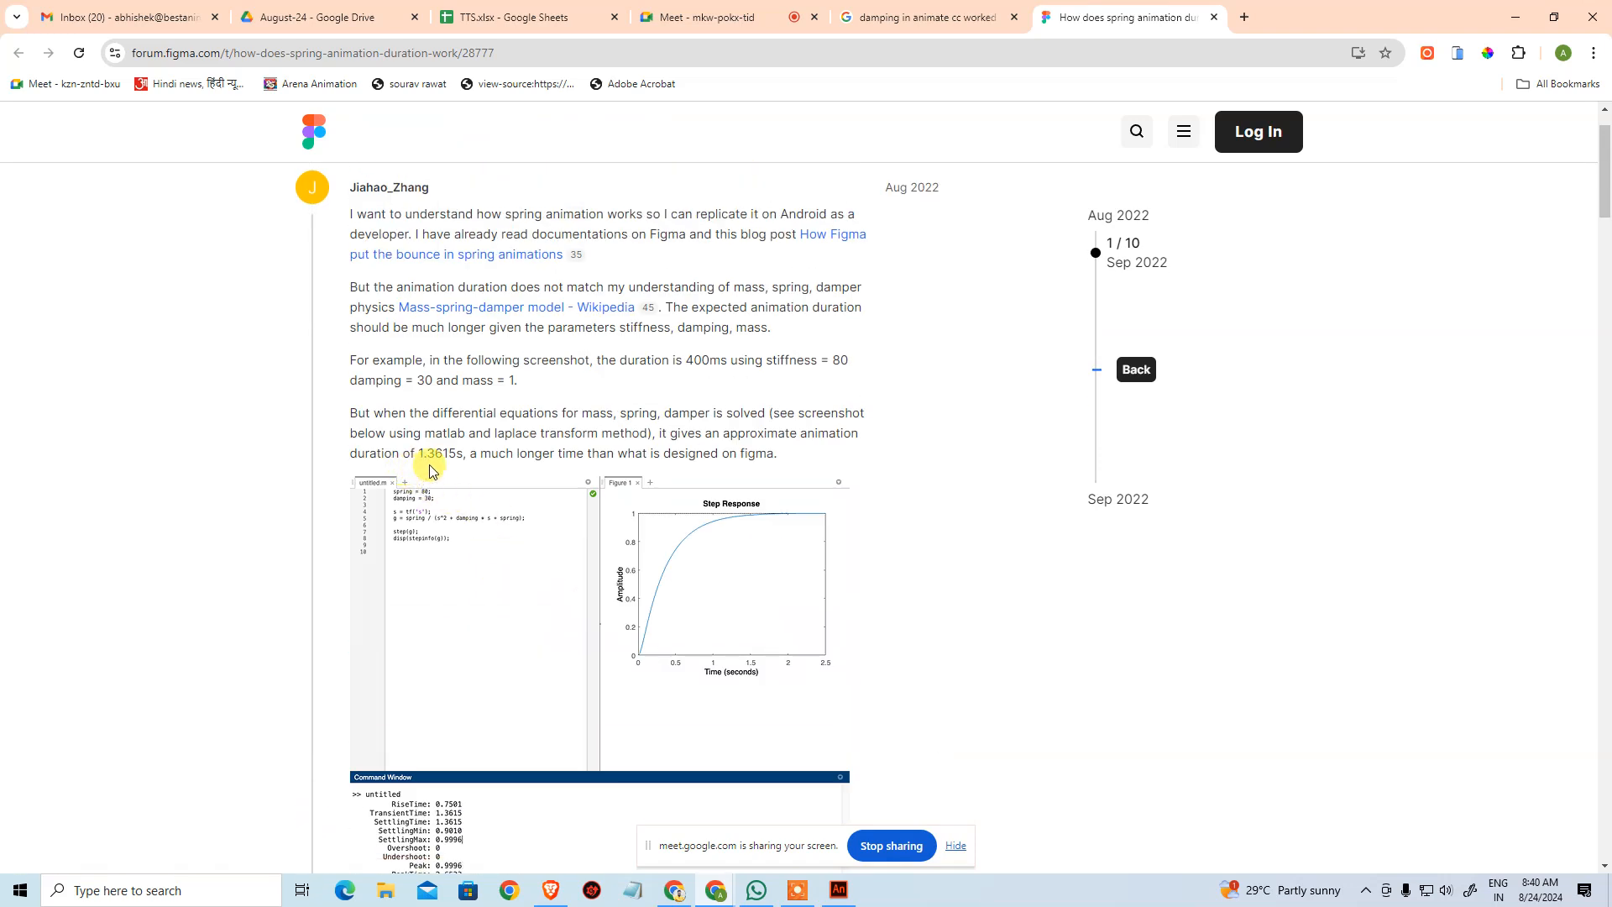
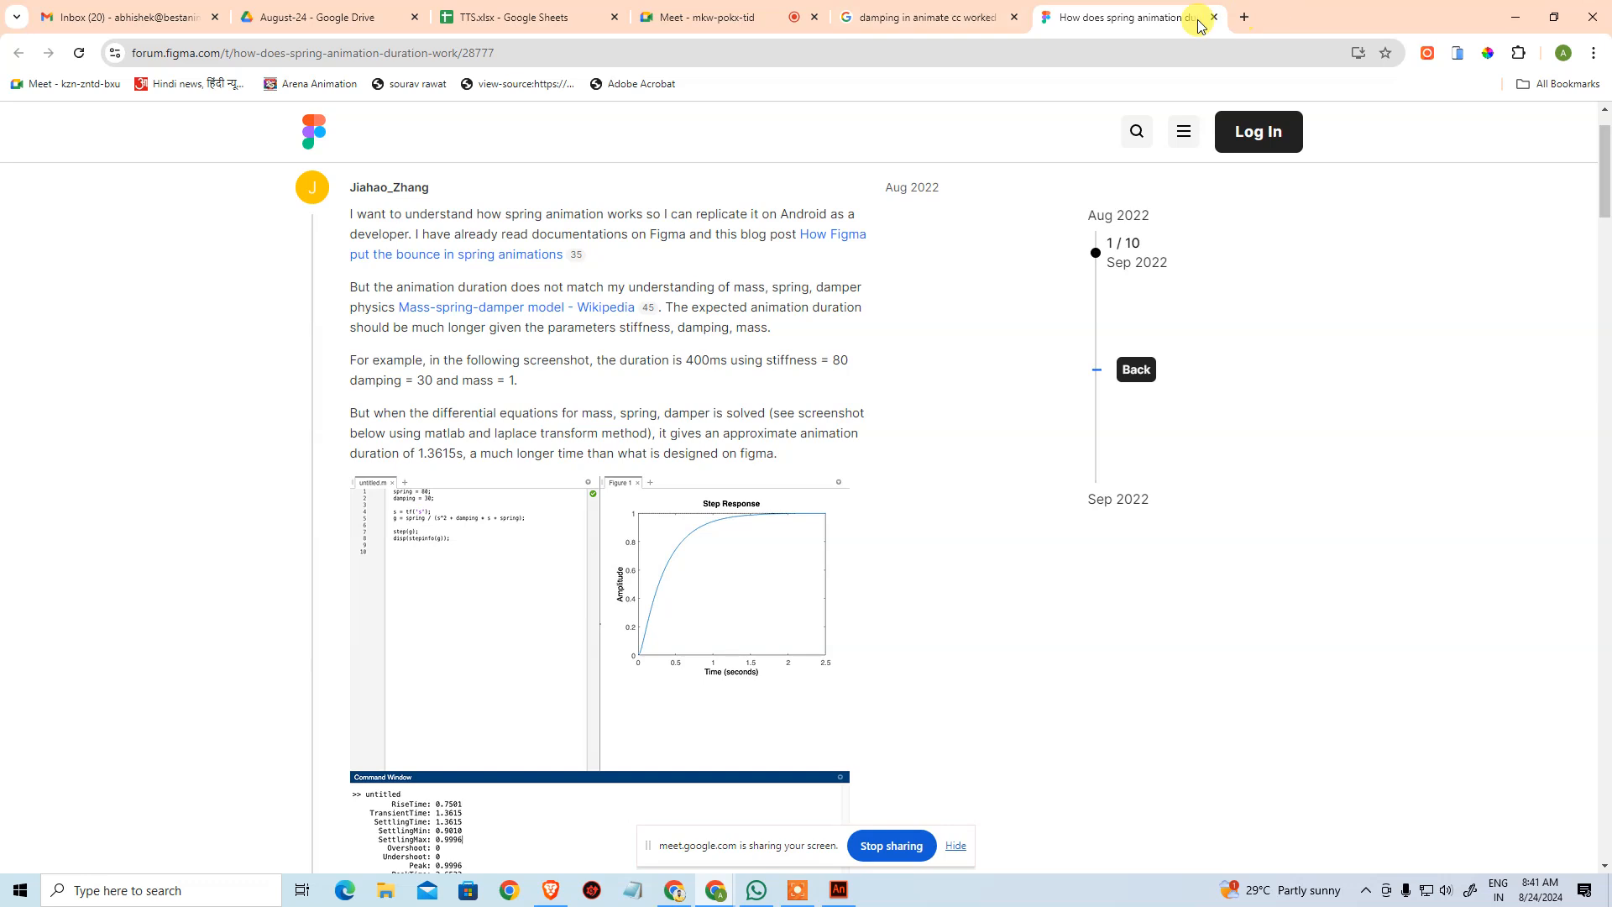
Step: Close the forum thread, look through the remaining search results for Animate damping information, and return to Animate
{"action": "middle_click", "coordinate": [1106, 25]}
{"action": "scroll", "coordinate": [550, 443], "scroll_direction": "down", "scroll_amount": 5}
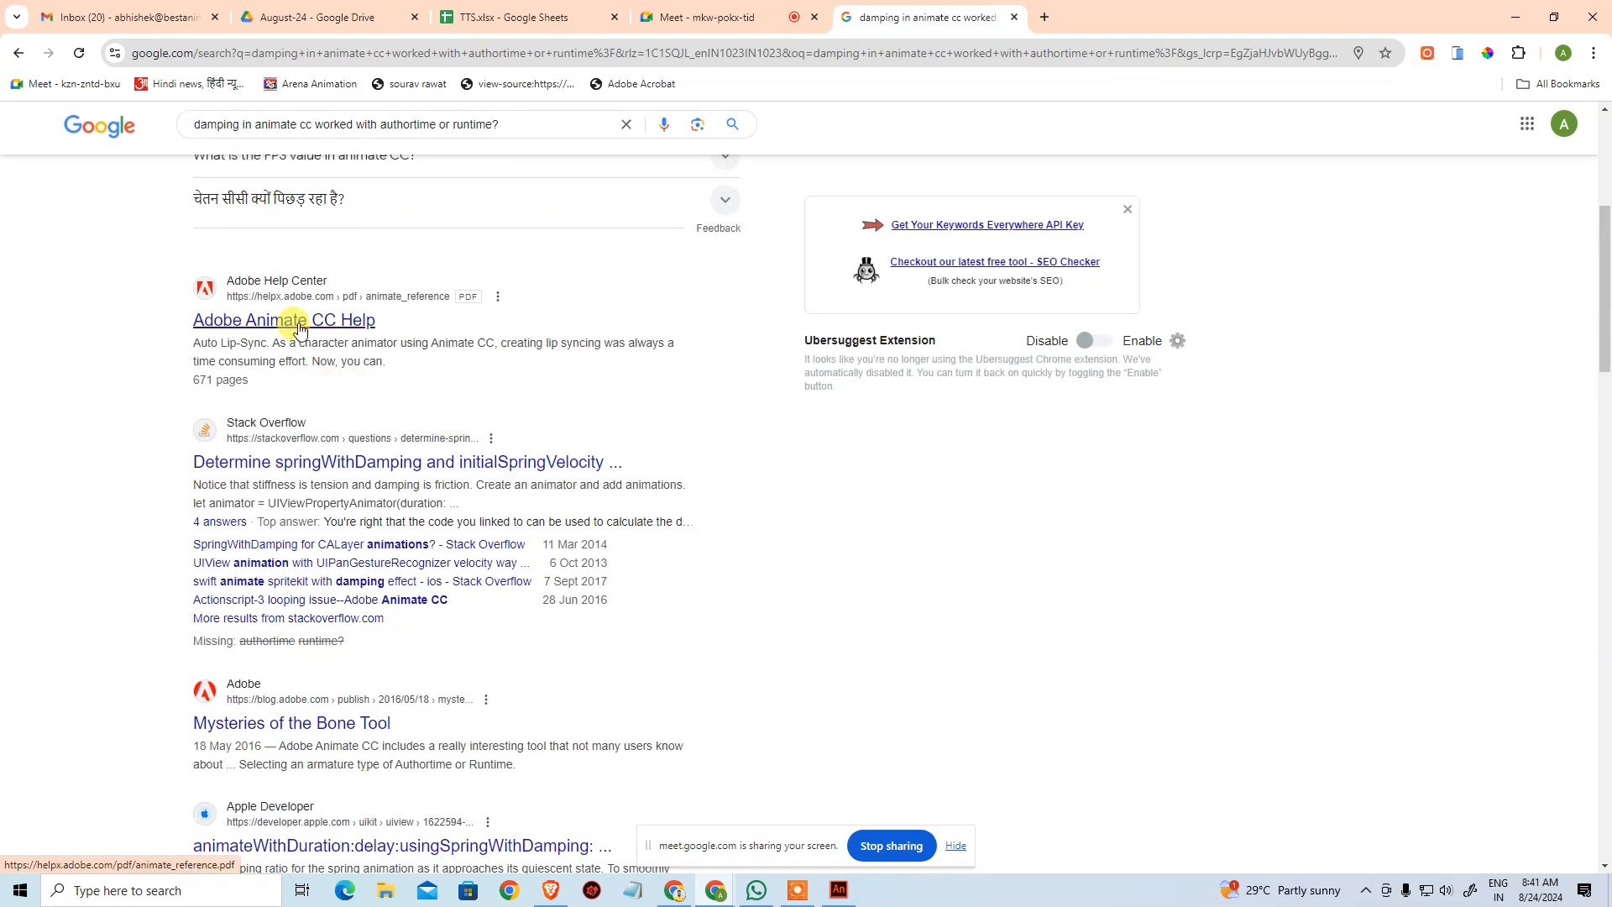
{"action": "scroll", "coordinate": [269, 421], "scroll_direction": "down", "scroll_amount": 1}
{"action": "scroll", "coordinate": [269, 422], "scroll_direction": "down", "scroll_amount": 3}
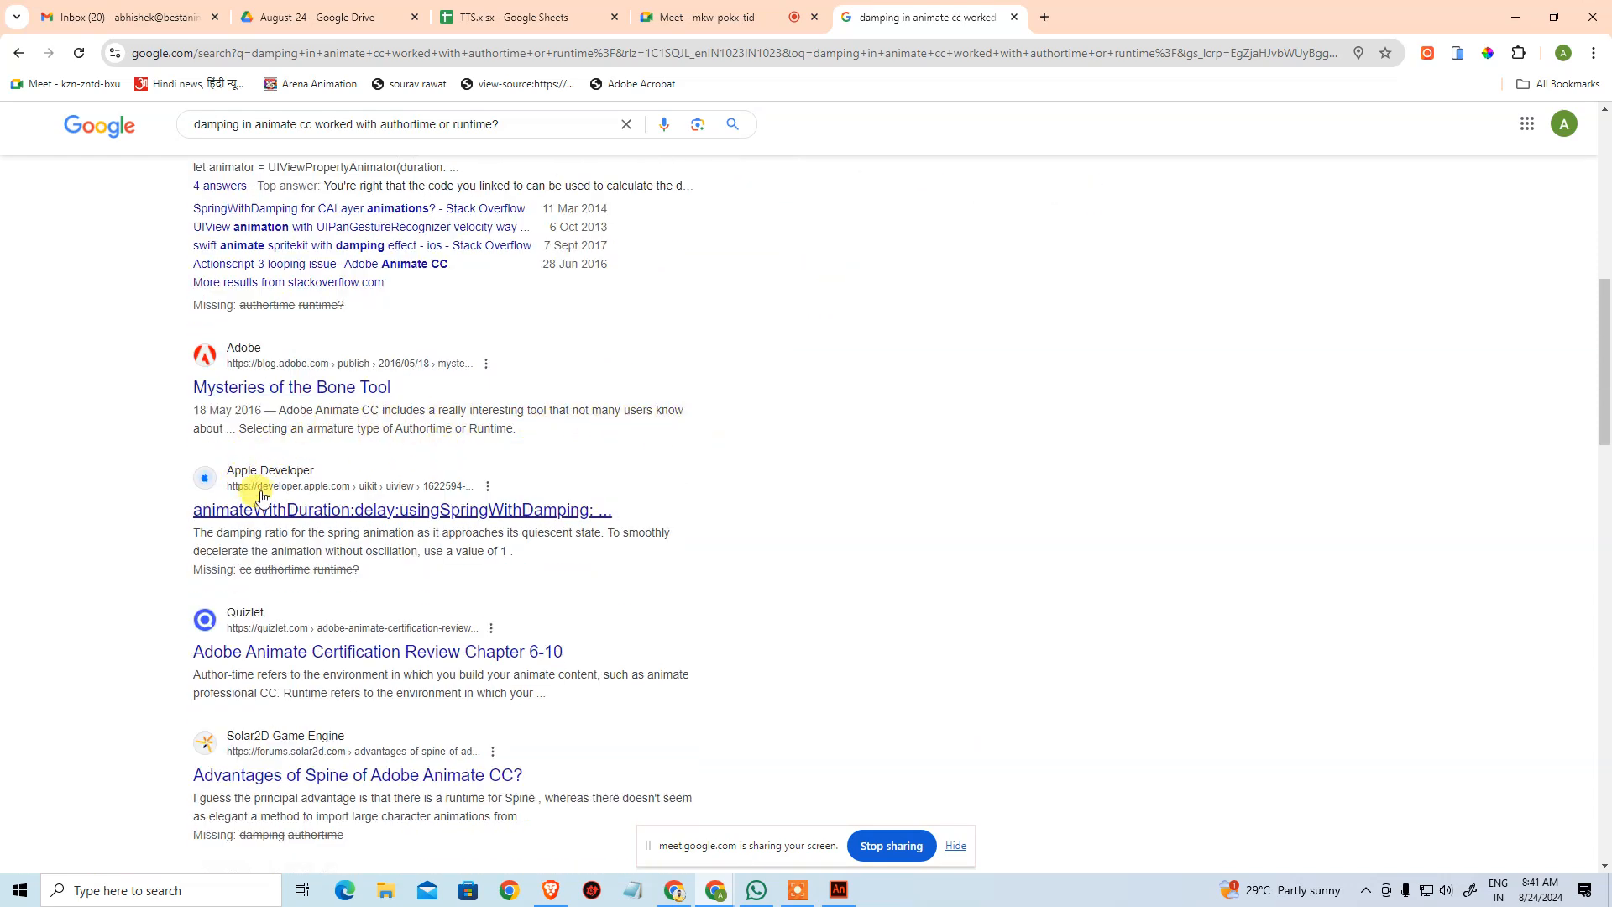
{"action": "scroll", "coordinate": [336, 516], "scroll_direction": "down", "scroll_amount": 2}
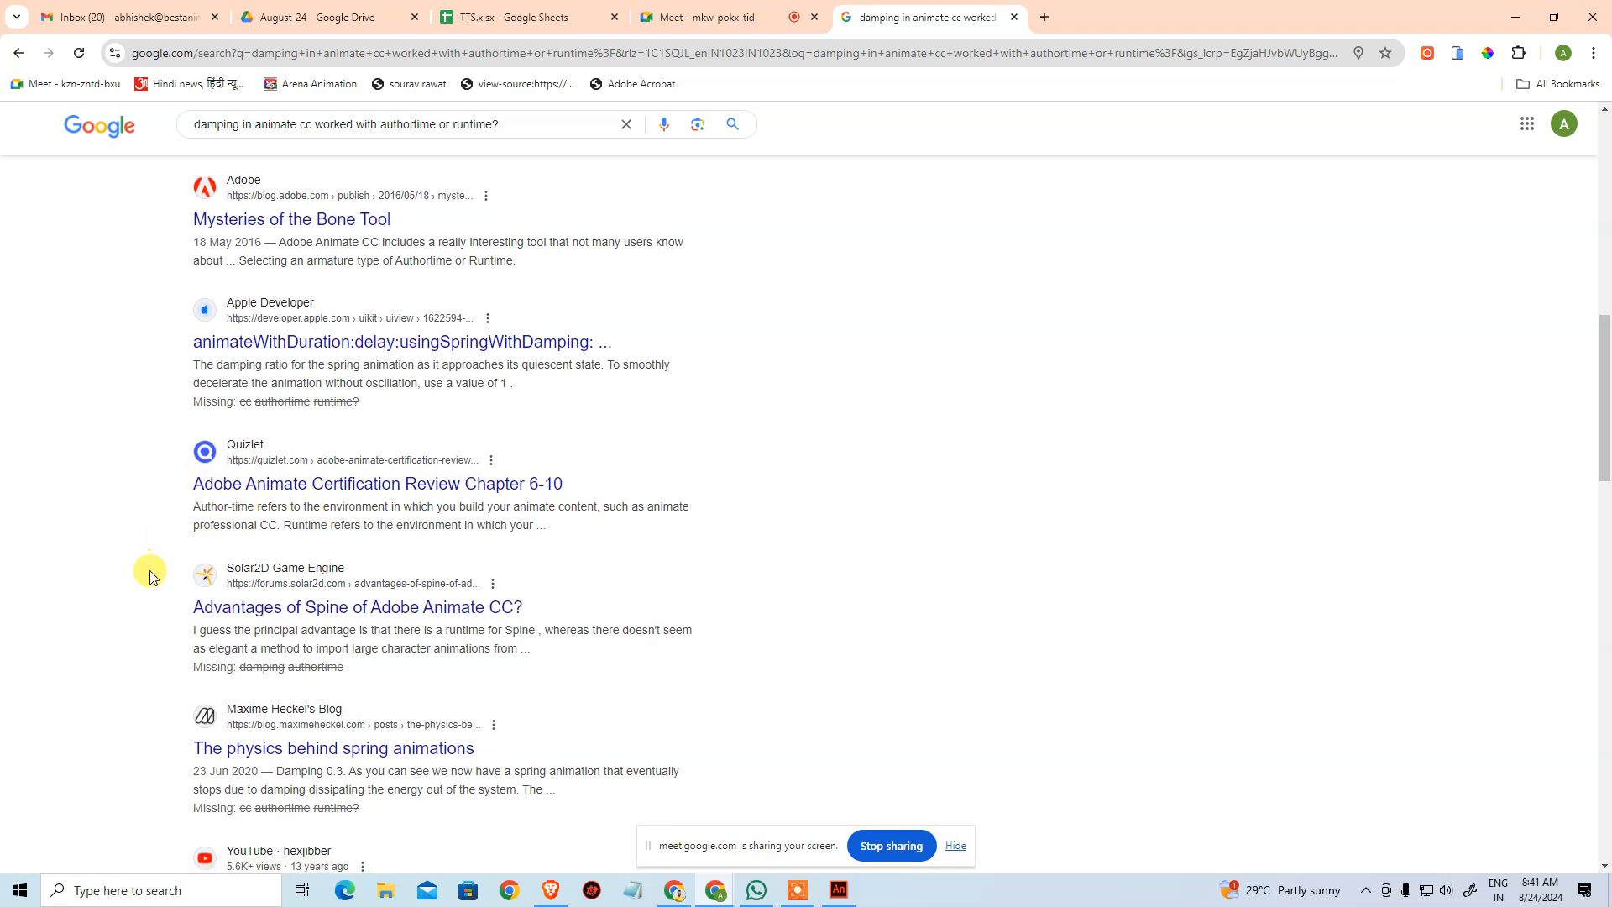
{"action": "scroll", "coordinate": [160, 571], "scroll_direction": "down", "scroll_amount": 2}
{"action": "scroll", "coordinate": [307, 511], "scroll_direction": "down", "scroll_amount": 2}
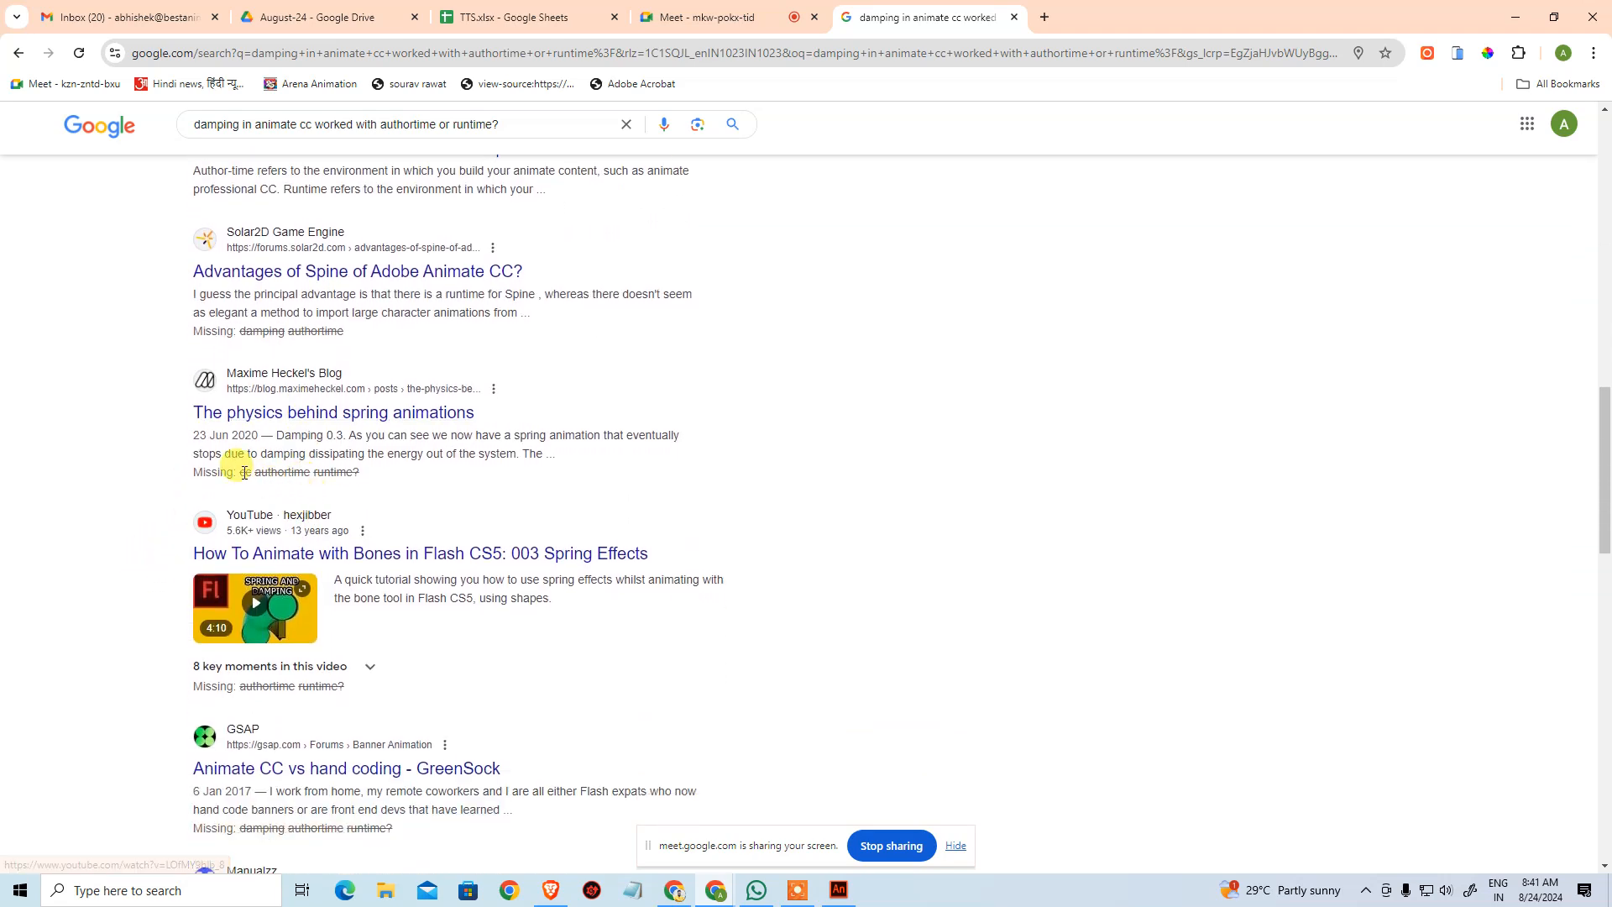
{"action": "scroll", "coordinate": [167, 466], "scroll_direction": "down", "scroll_amount": 5}
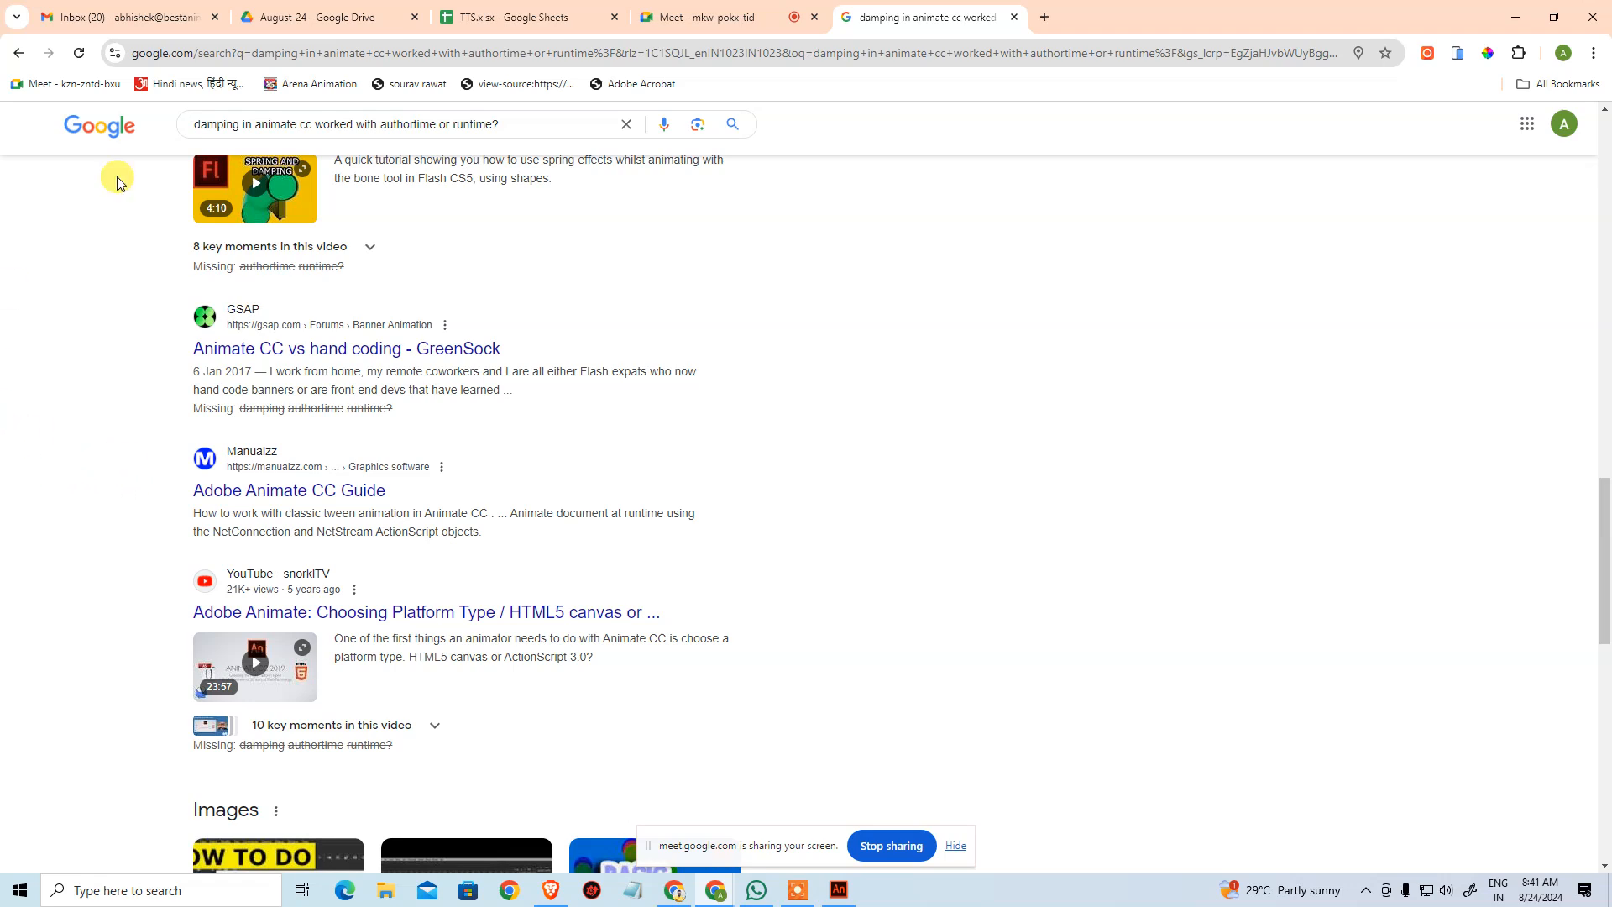
{"action": "left_click", "coordinate": [838, 890]}
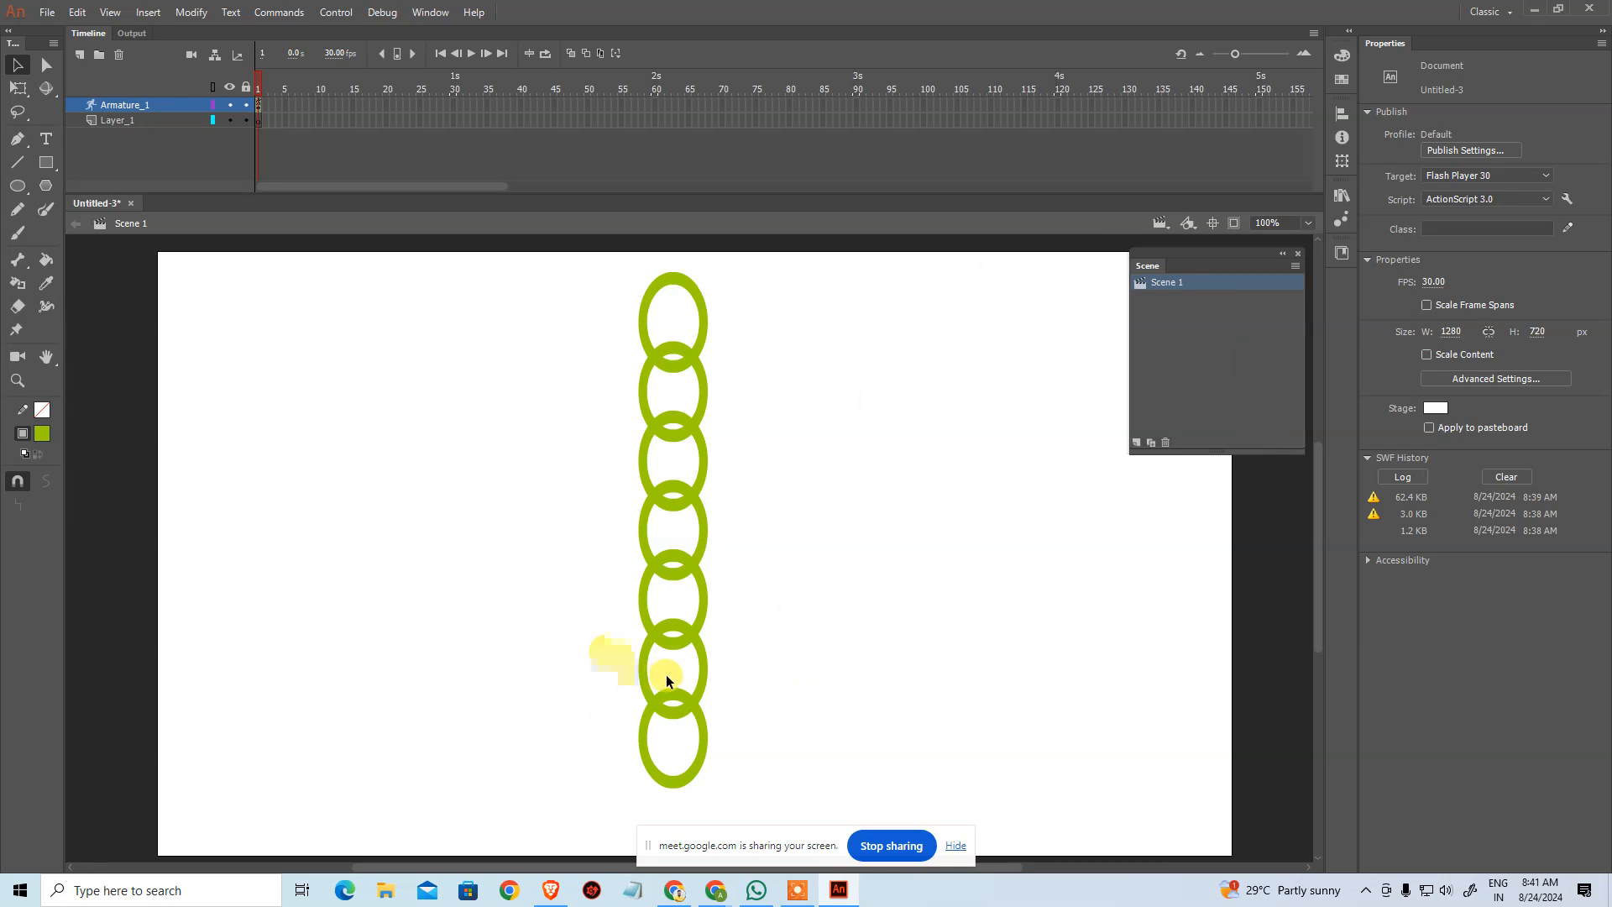
Step: Select the bone leading to the chain's lowest ring and try adjusting its spring damping
{"action": "left_click", "coordinate": [667, 705]}
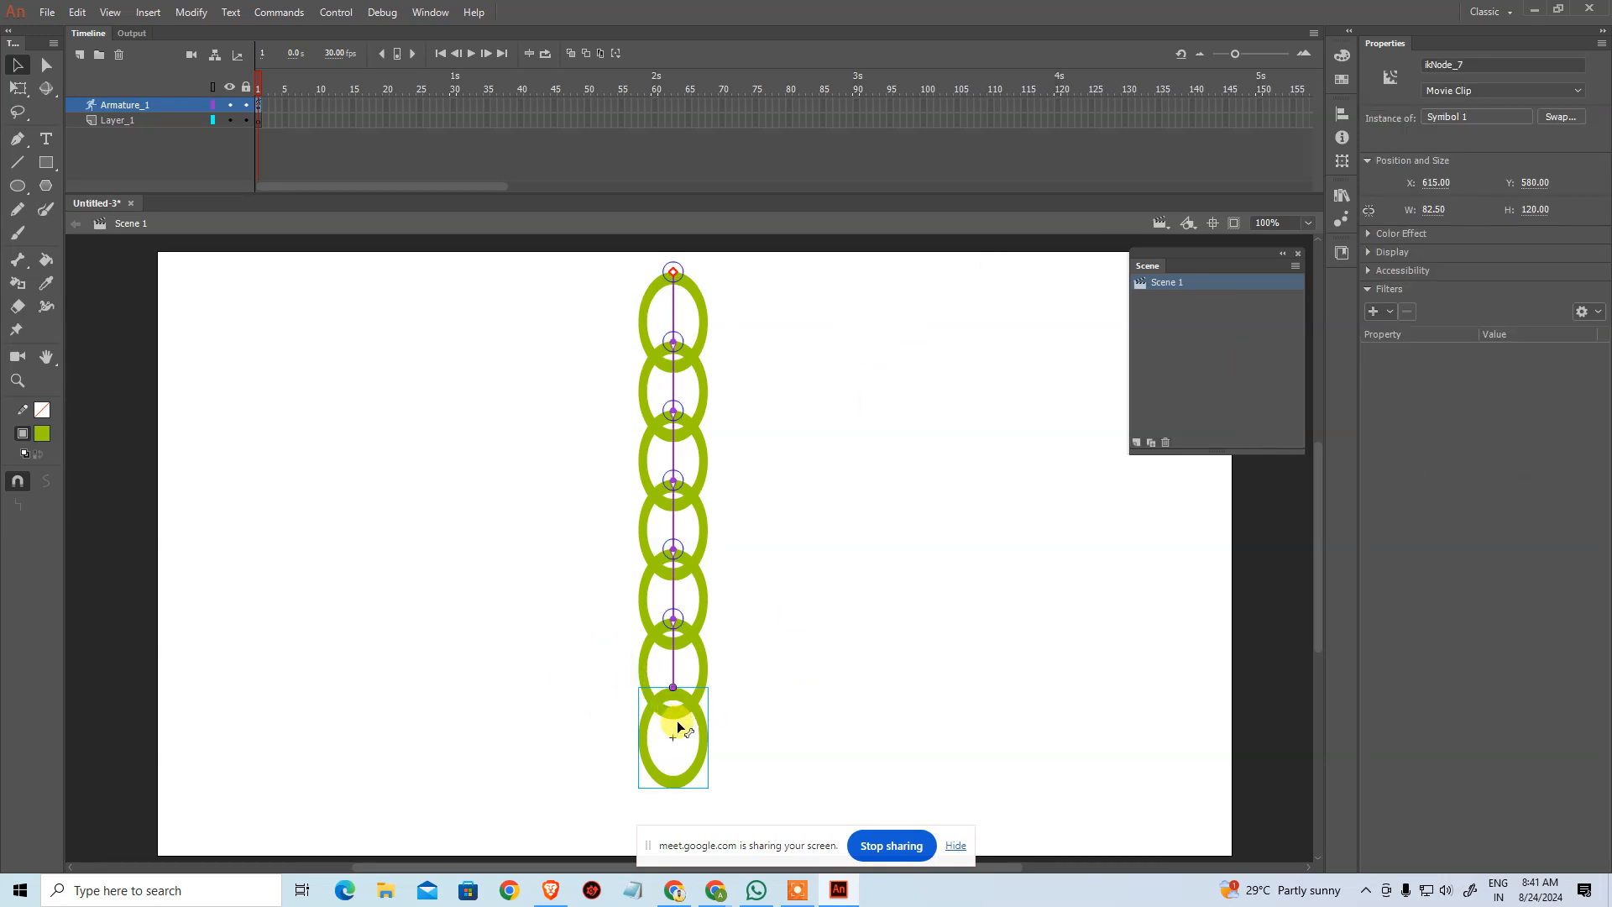
{"action": "left_click", "coordinate": [677, 668]}
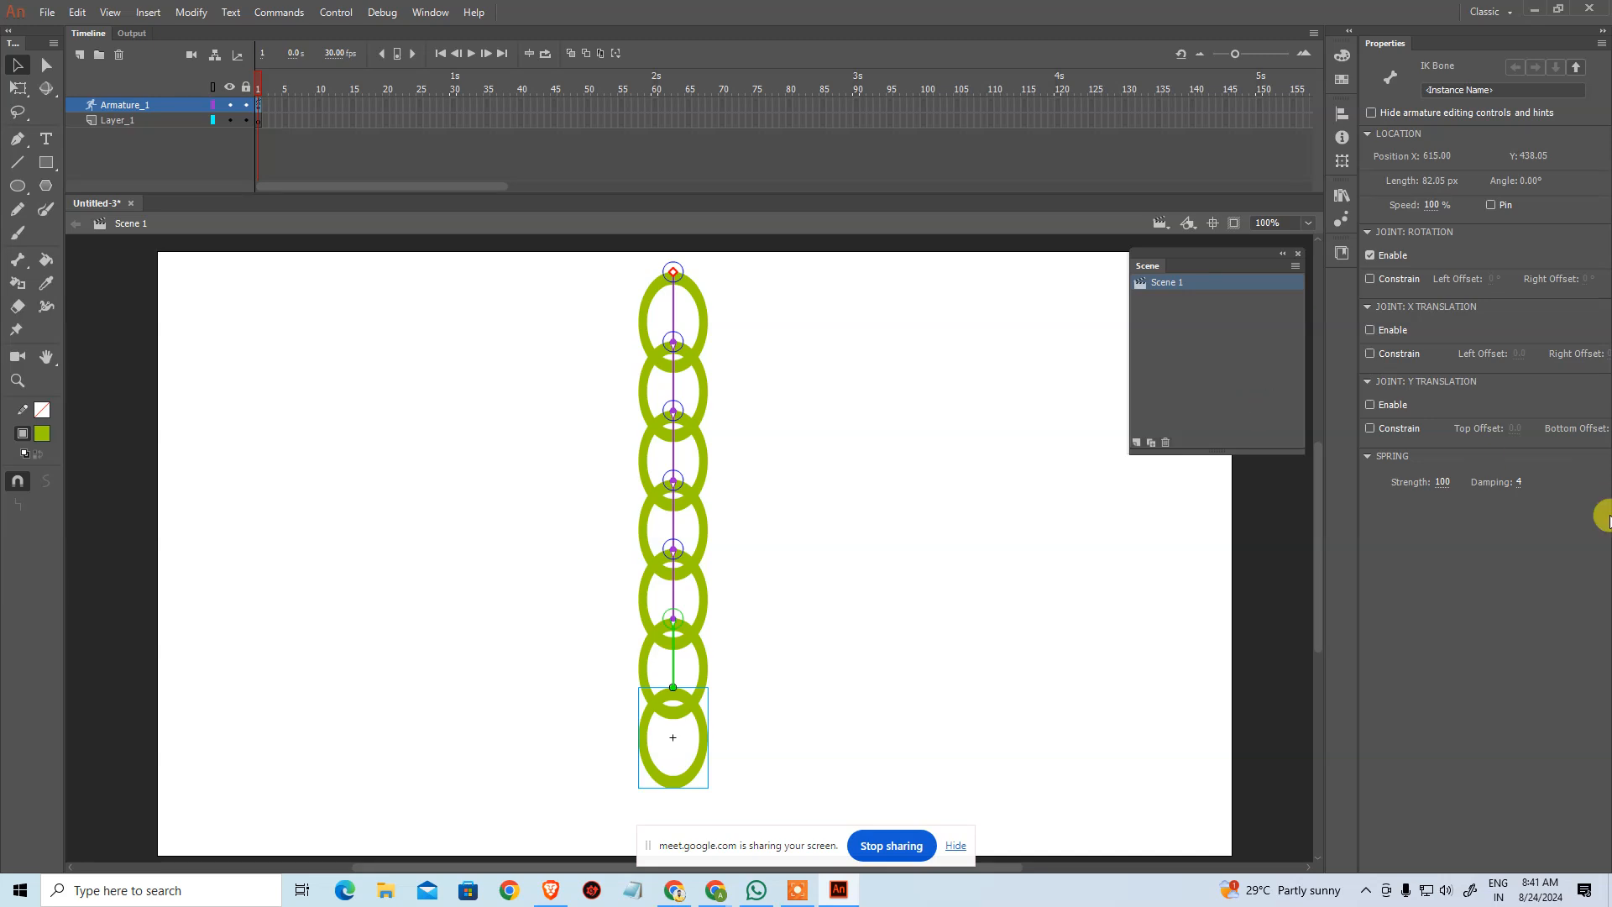
{"action": "left_click_drag", "start_coordinate": [1521, 481], "coordinate": [1595, 476]}
Step: Test the movie by pulling different rings of the chain to the right, and close the preview
{"action": "key", "text": "ctrl+Return"}
{"action": "left_click_drag", "start_coordinate": [748, 667], "coordinate": [798, 550]}
{"action": "left_click_drag", "start_coordinate": [789, 326], "coordinate": [894, 341]}
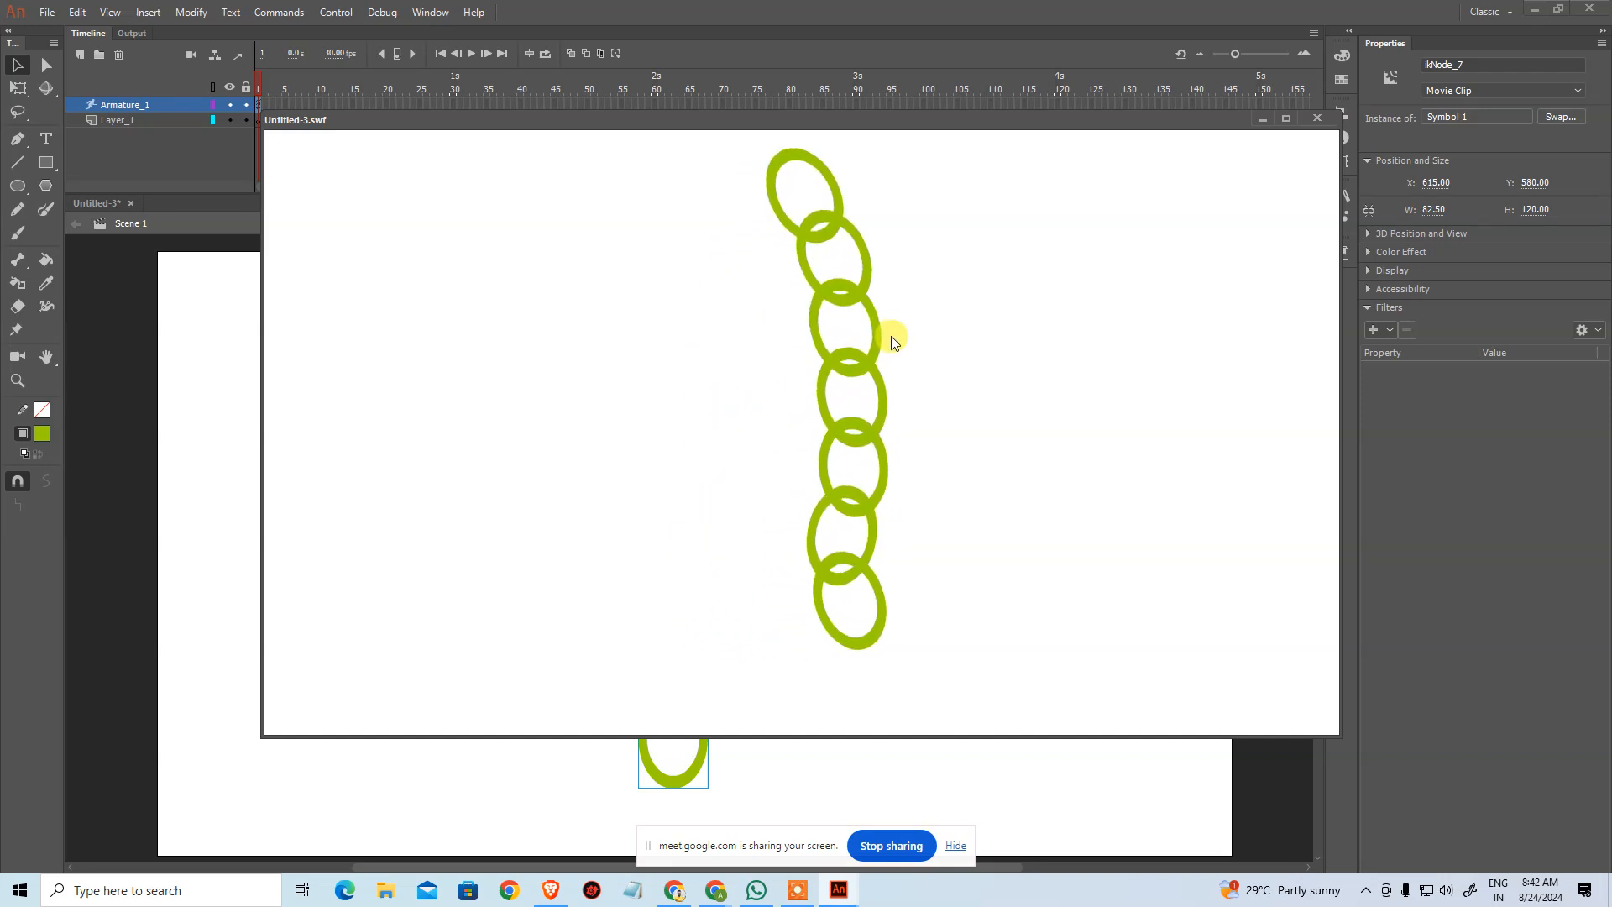
{"action": "left_click_drag", "start_coordinate": [890, 334], "coordinate": [960, 533]}
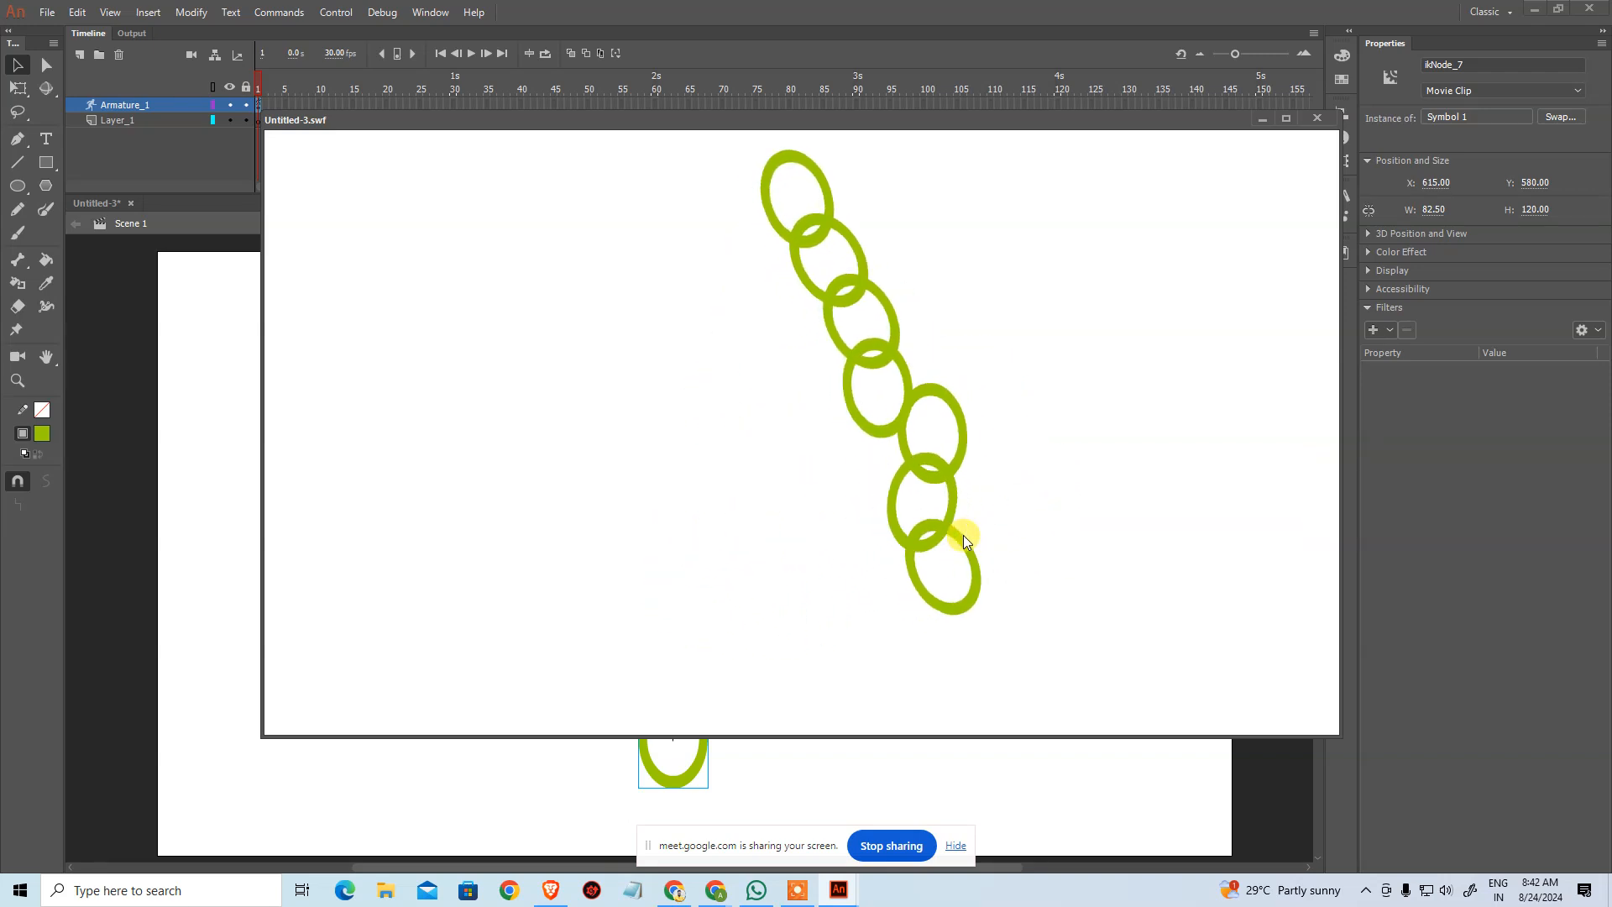
{"action": "left_click_drag", "start_coordinate": [890, 326], "coordinate": [1085, 506]}
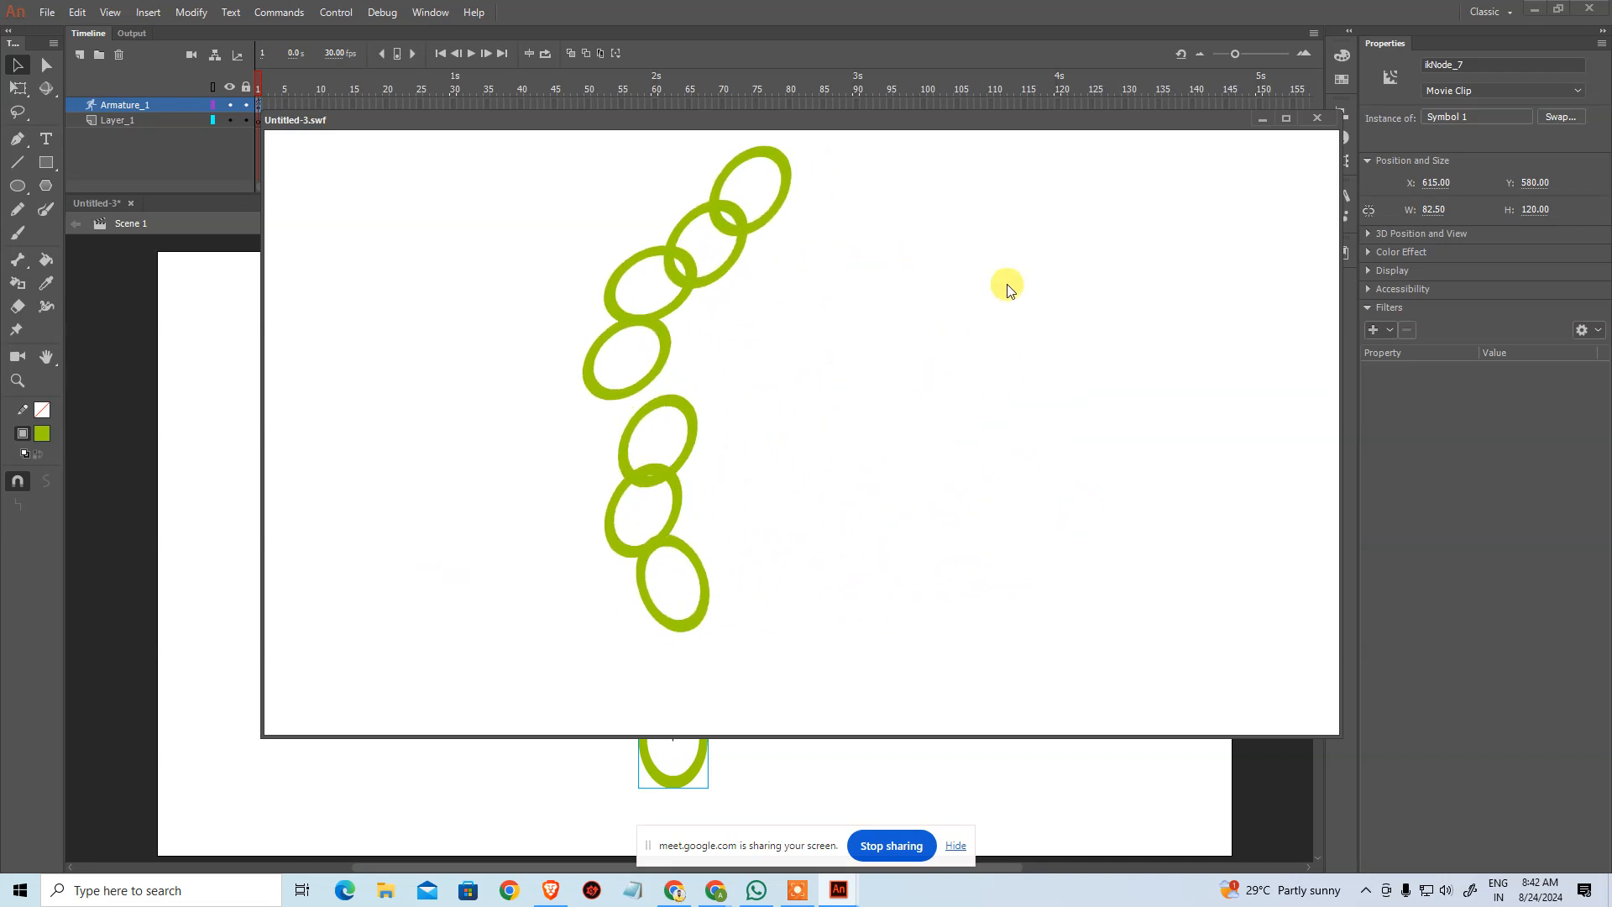
{"action": "left_click", "coordinate": [1316, 118]}
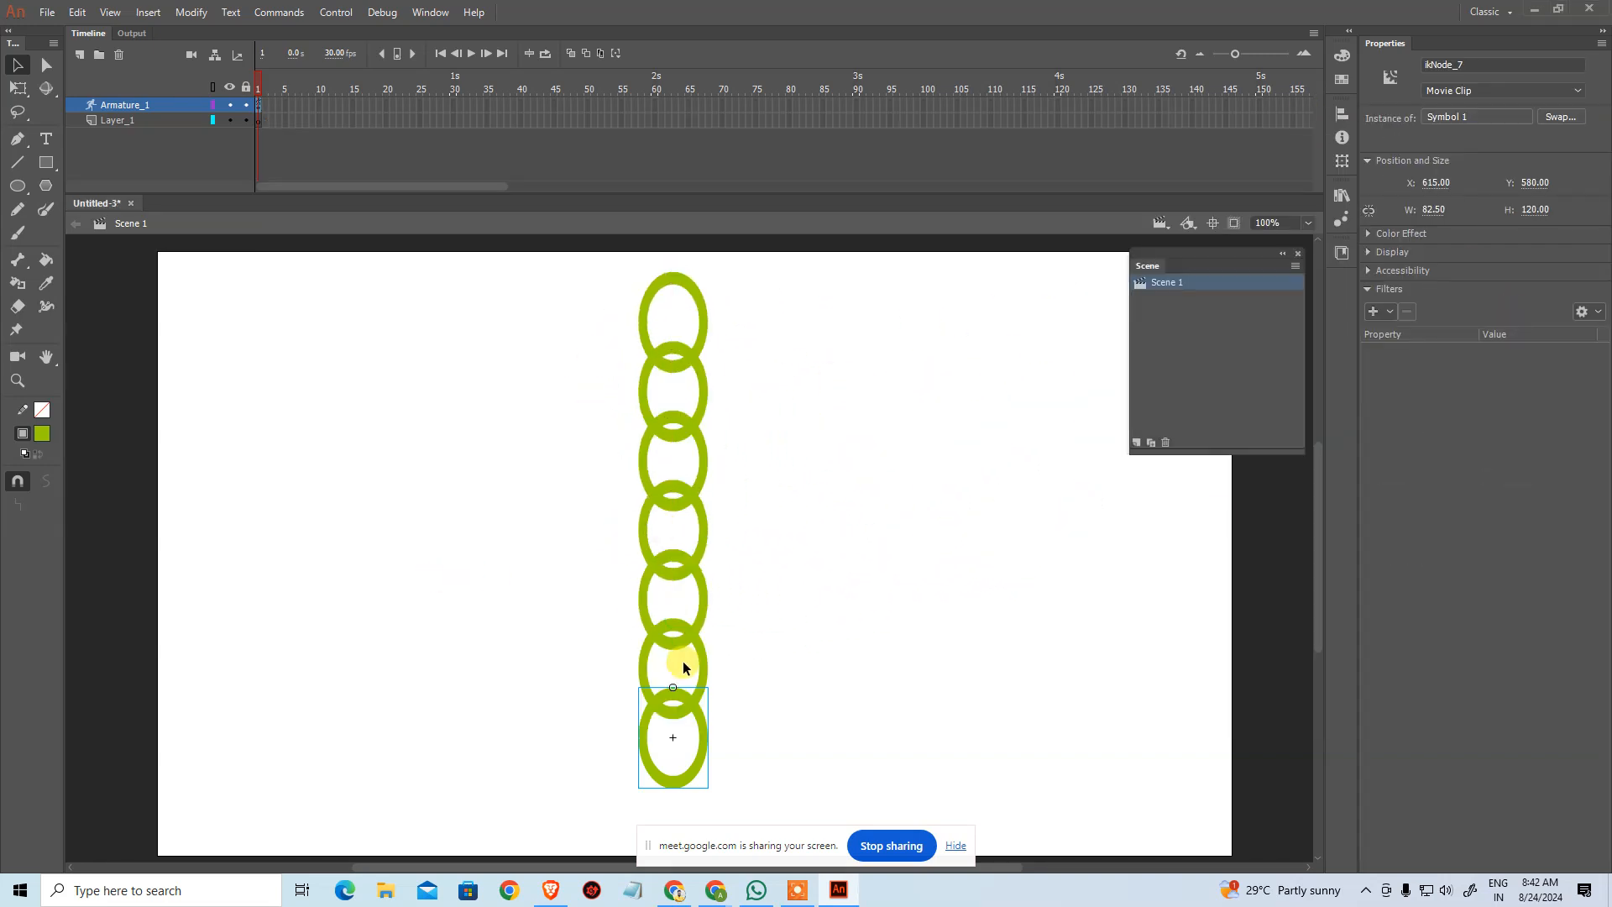
Step: Check the spring settings of the chain's topmost bone and select all seven rings
{"action": "left_click", "coordinate": [677, 662]}
{"action": "left_click", "coordinate": [687, 623]}
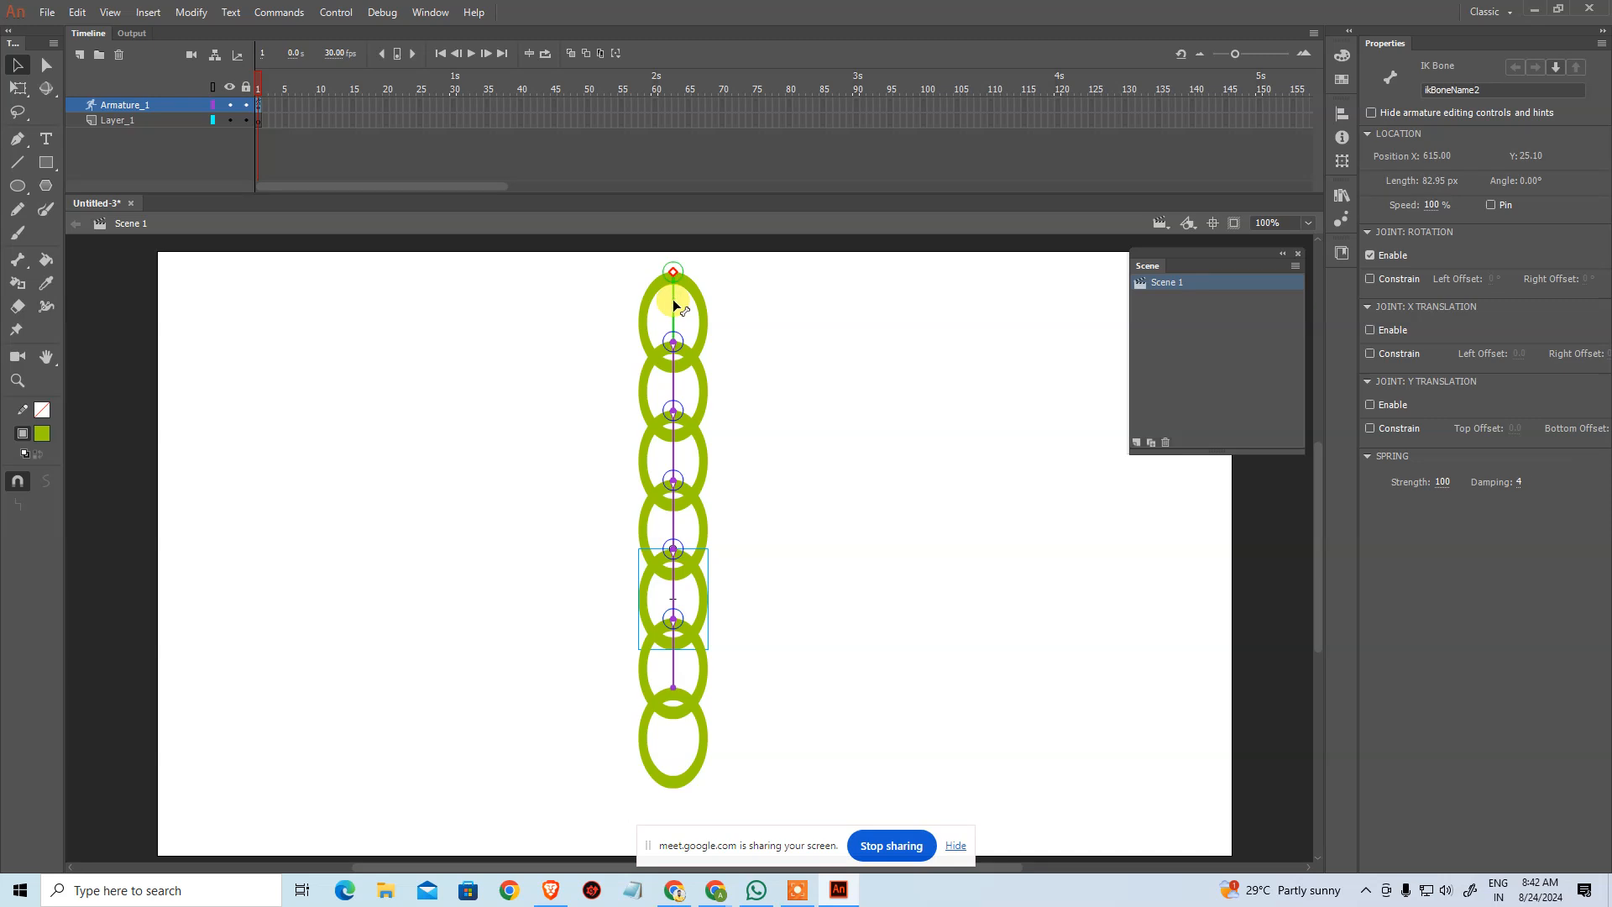
{"action": "left_click_drag", "start_coordinate": [580, 303], "coordinate": [805, 789]}
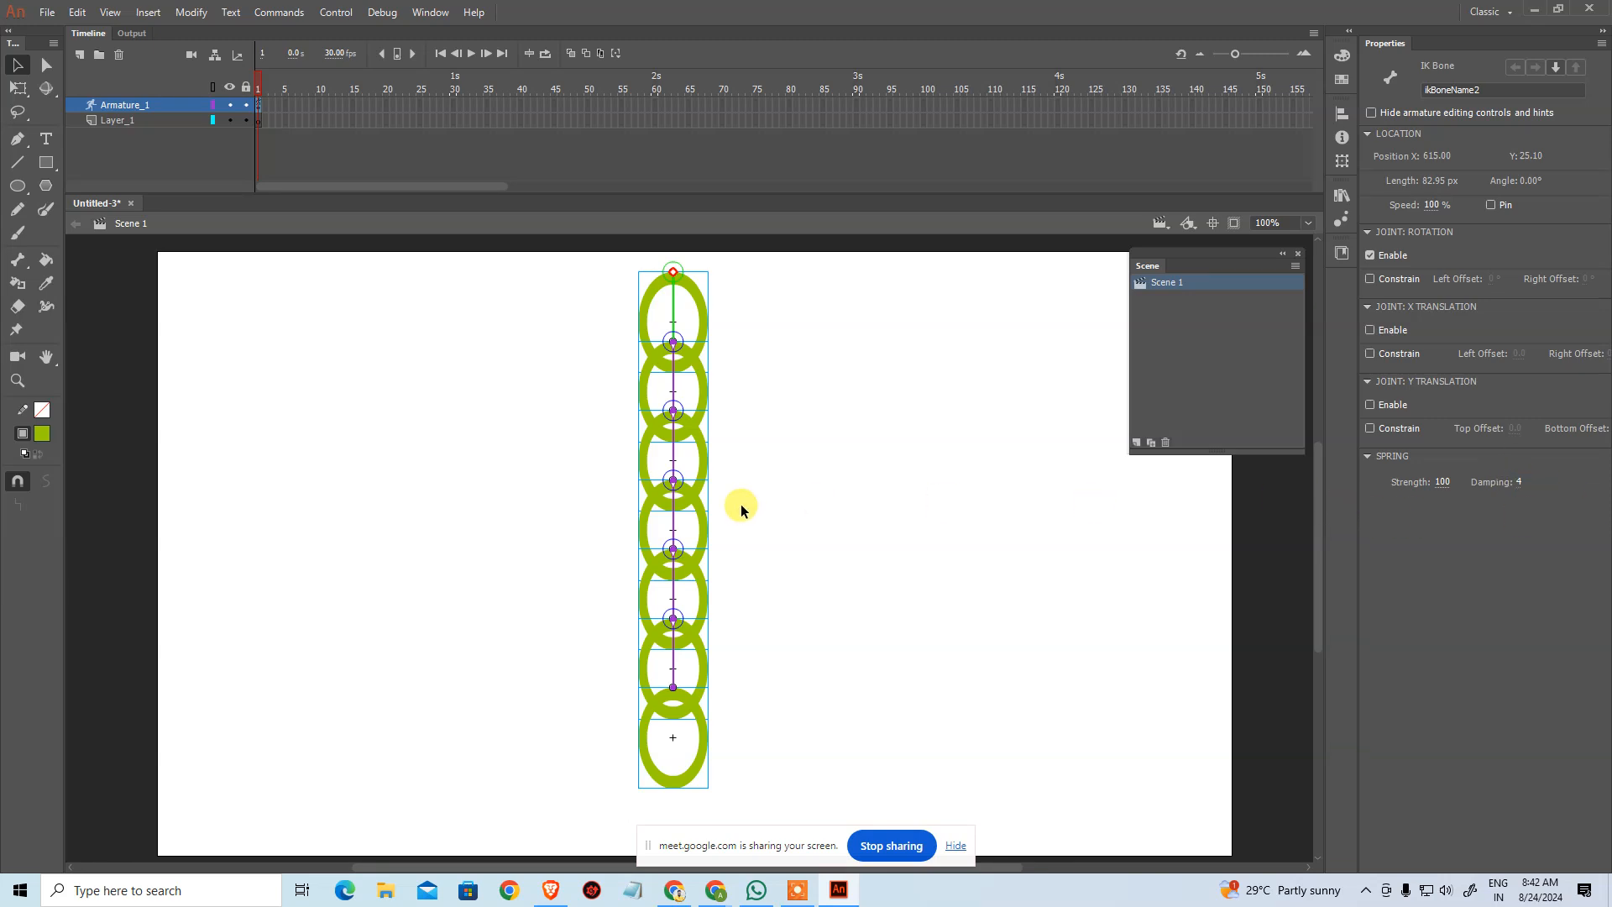
Step: Test the movie again by pulling the chain's upper and lower rings, close the preview and deselect the chain
{"action": "key", "text": "ctrl+Return"}
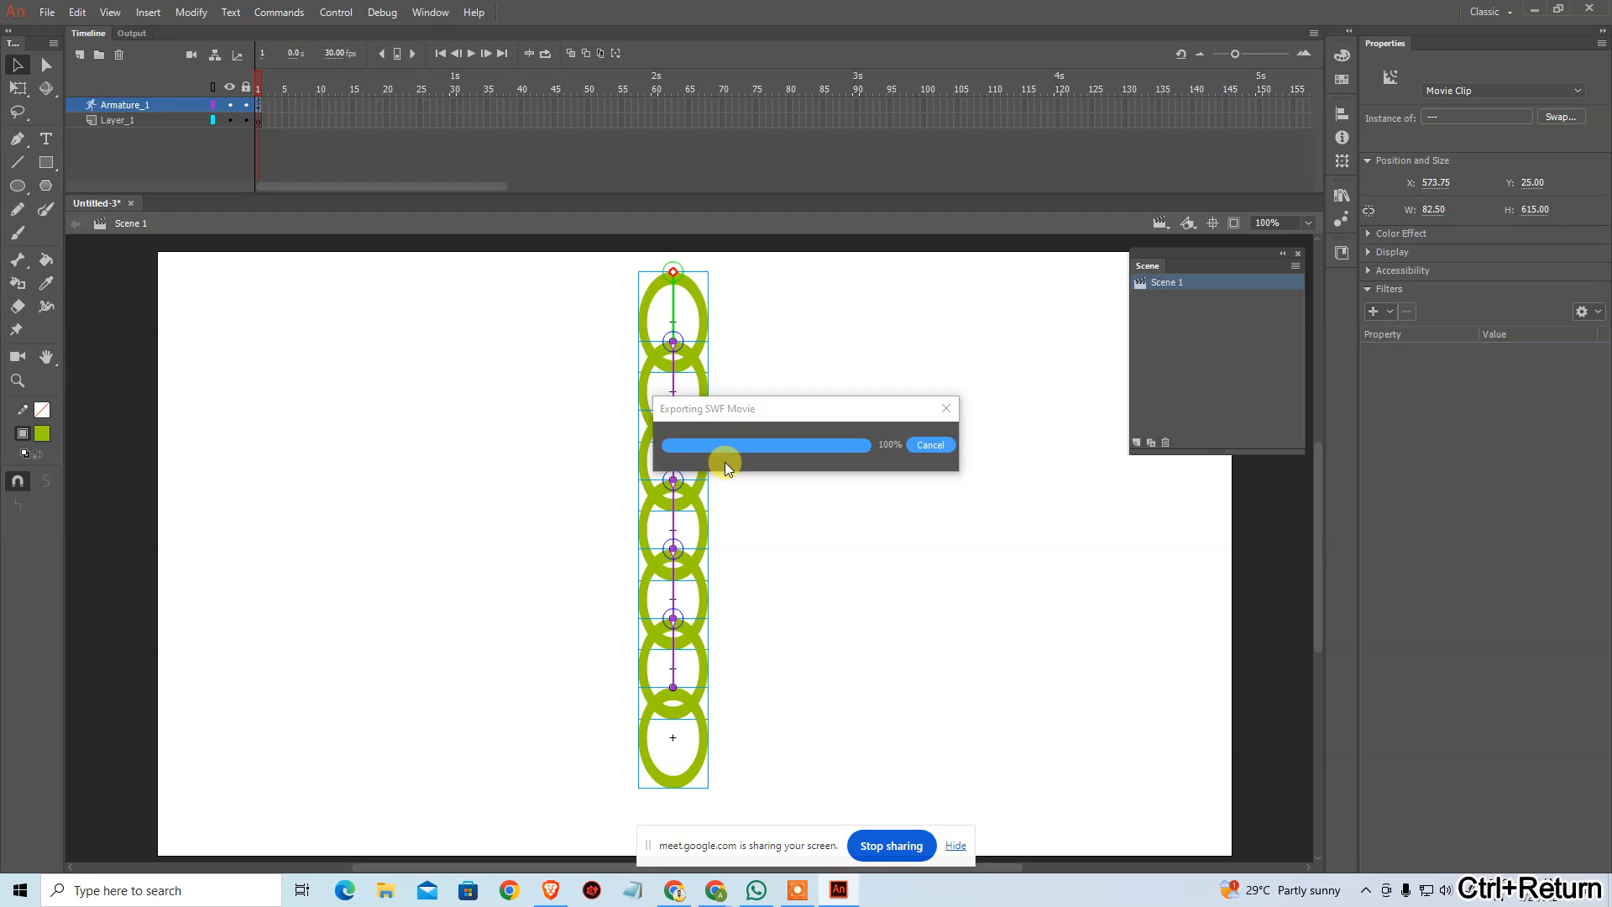
{"action": "left_click_drag", "start_coordinate": [792, 304], "coordinate": [730, 343]}
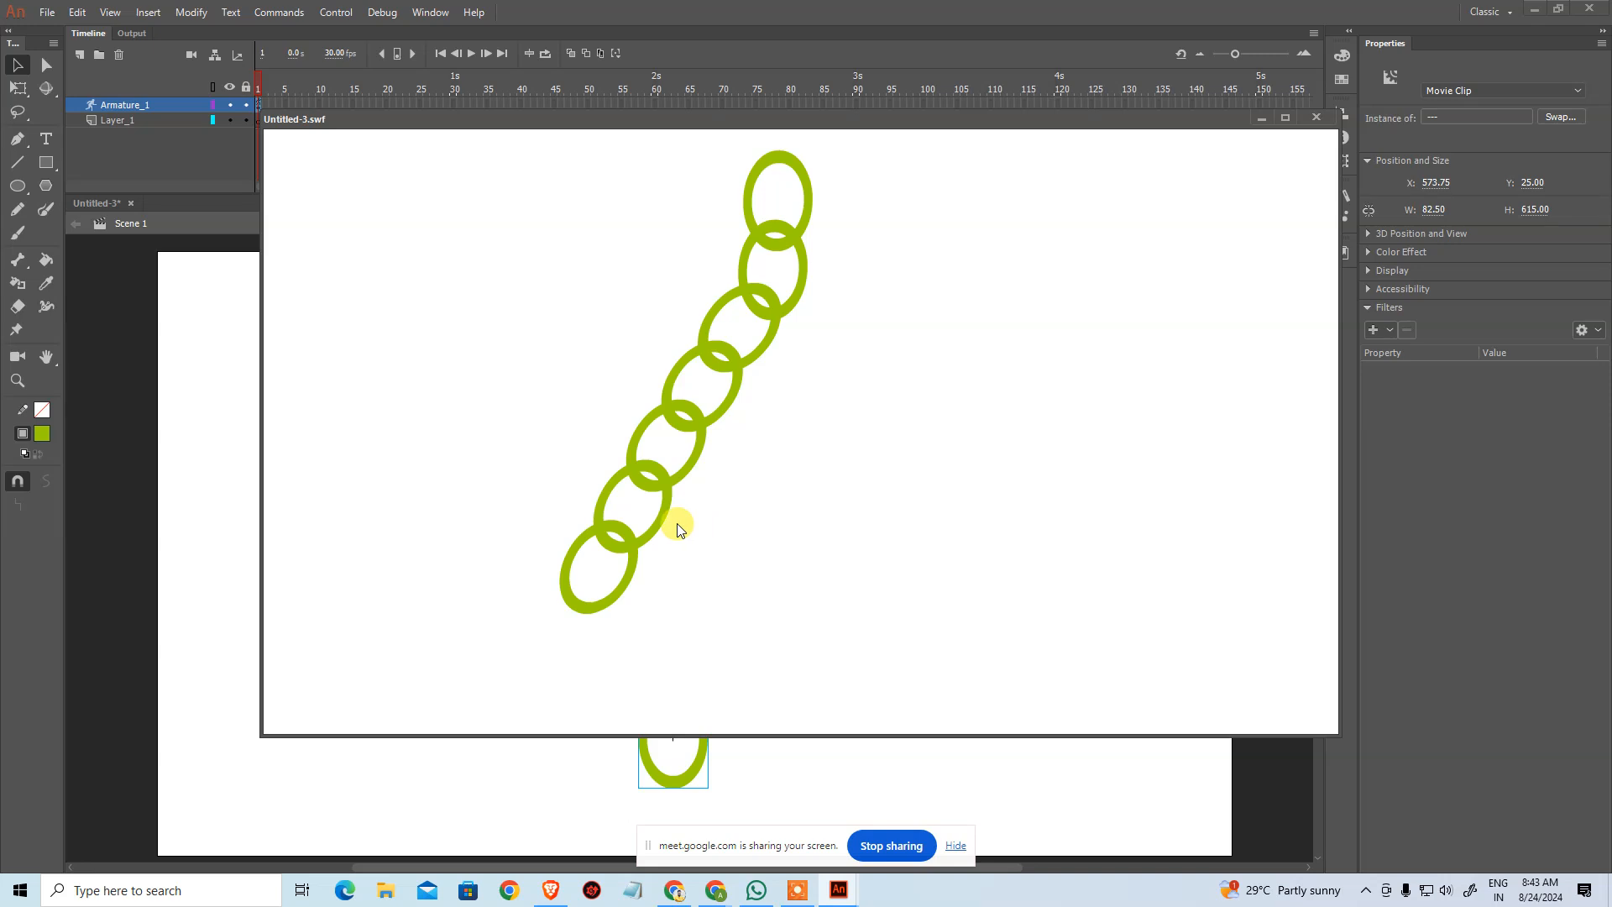
{"action": "left_click_drag", "start_coordinate": [670, 491], "coordinate": [848, 777]}
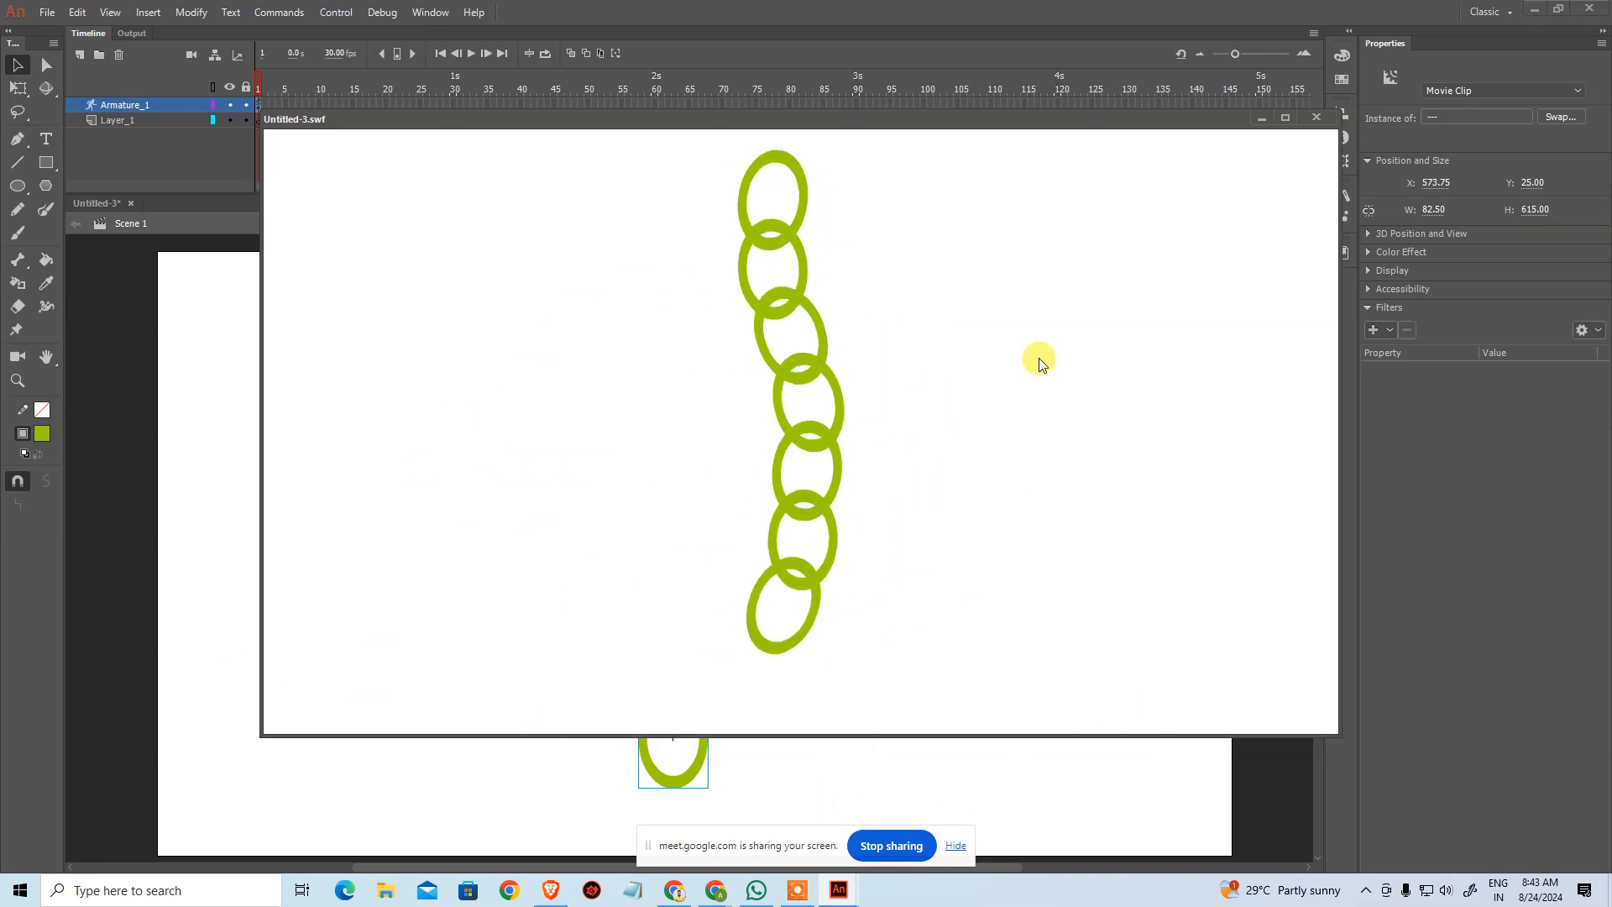
{"action": "left_click", "coordinate": [1315, 119]}
{"action": "left_click", "coordinate": [755, 656]}
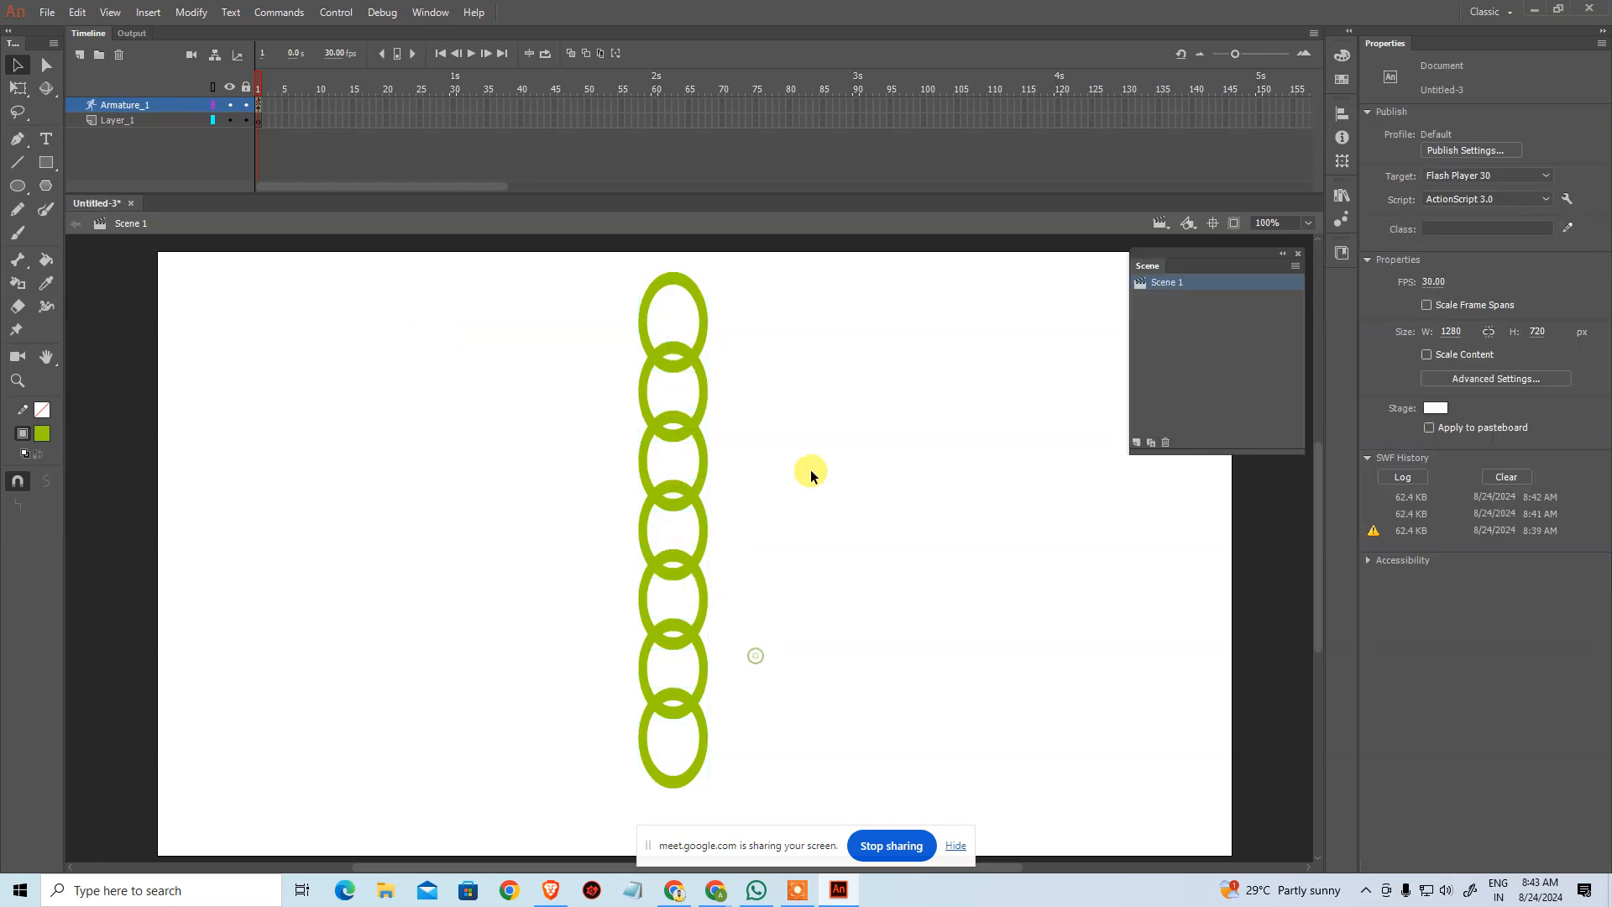
Step: Close the floating Scene panel and the ring chain document without saving it
{"action": "left_click", "coordinate": [1297, 256]}
{"action": "left_click_drag", "start_coordinate": [520, 275], "coordinate": [970, 806]}
{"action": "left_click", "coordinate": [1024, 558]}
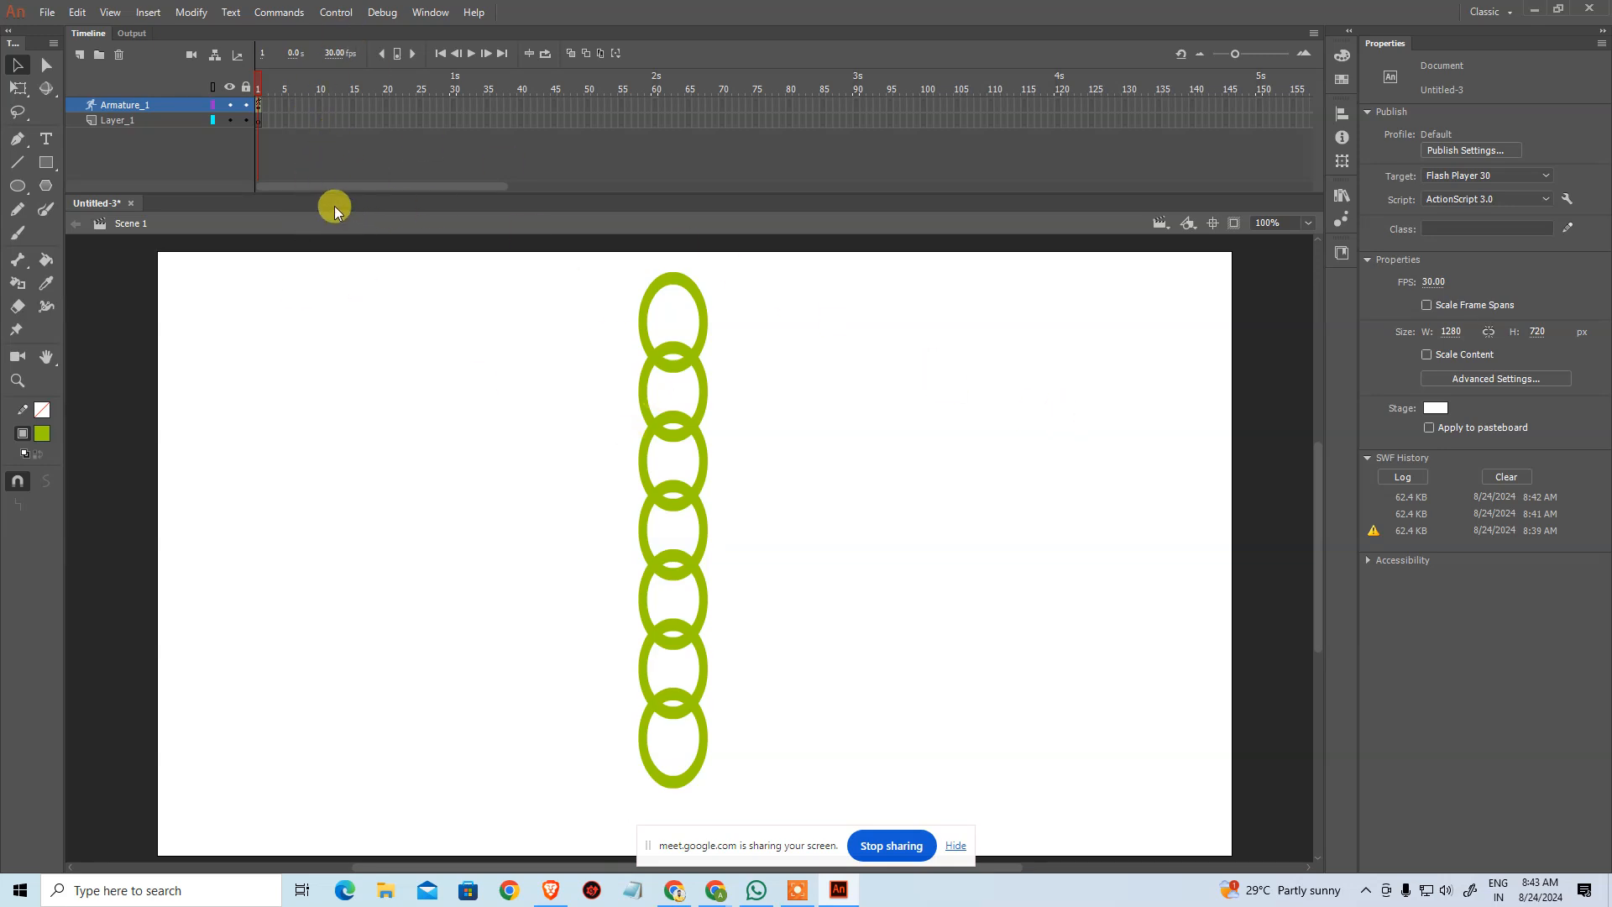
{"action": "key", "text": "ctrl+w"}
{"action": "left_click", "coordinate": [808, 466]}
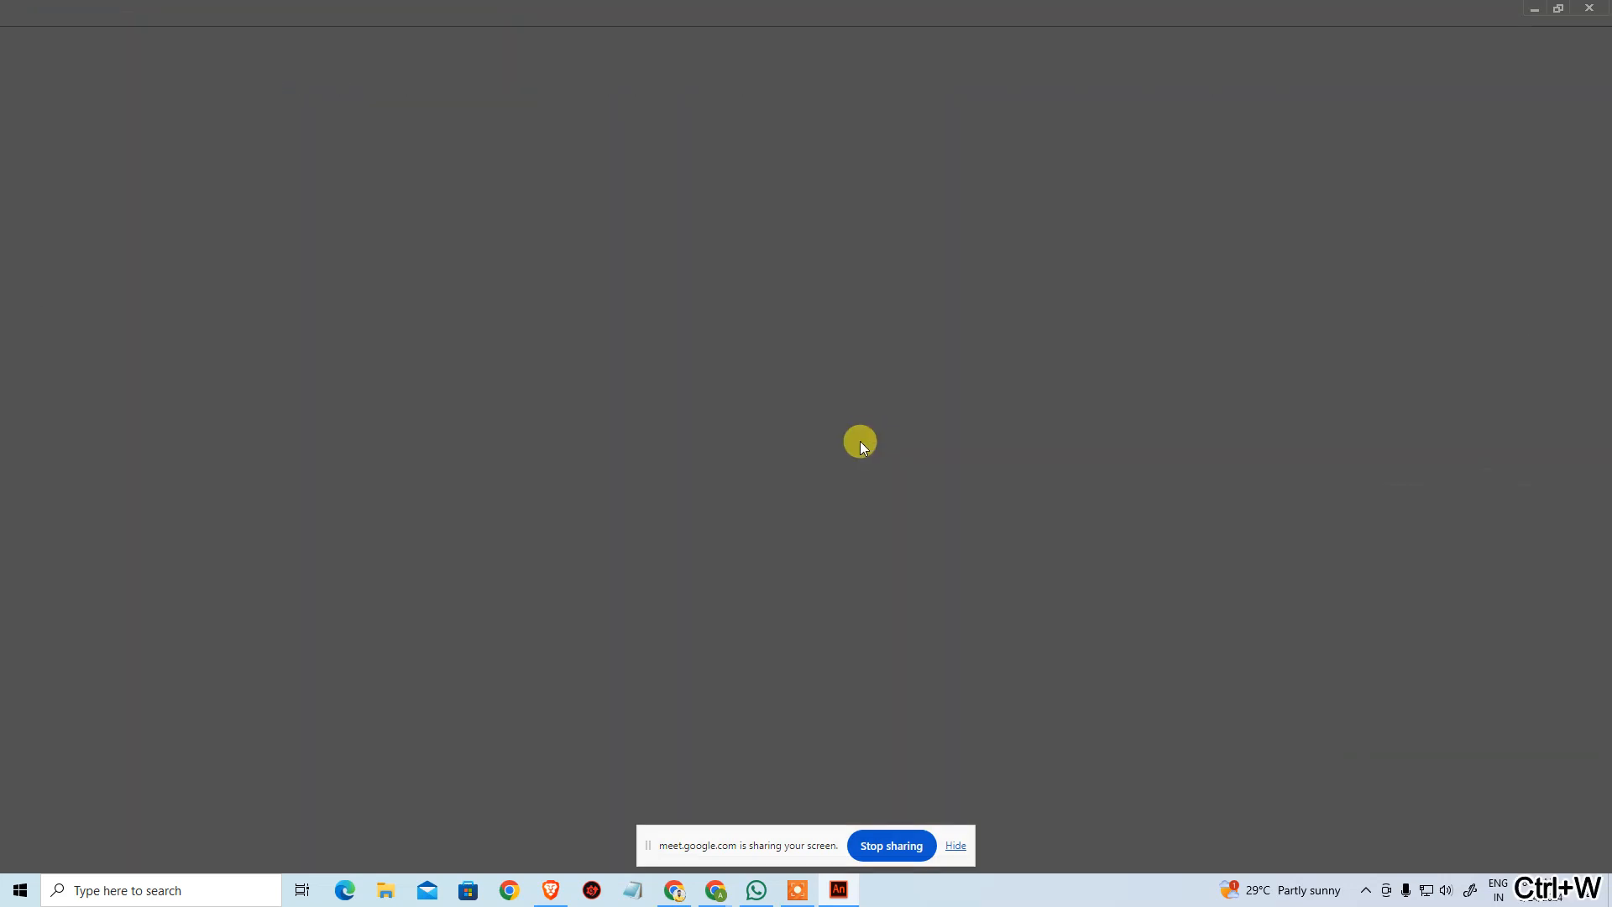
Step: Create an HD 1280 x 720 ActionScript 3.0 document and draw a square of about 310 px near the stage's centre
{"action": "key", "text": "ctrl+n"}
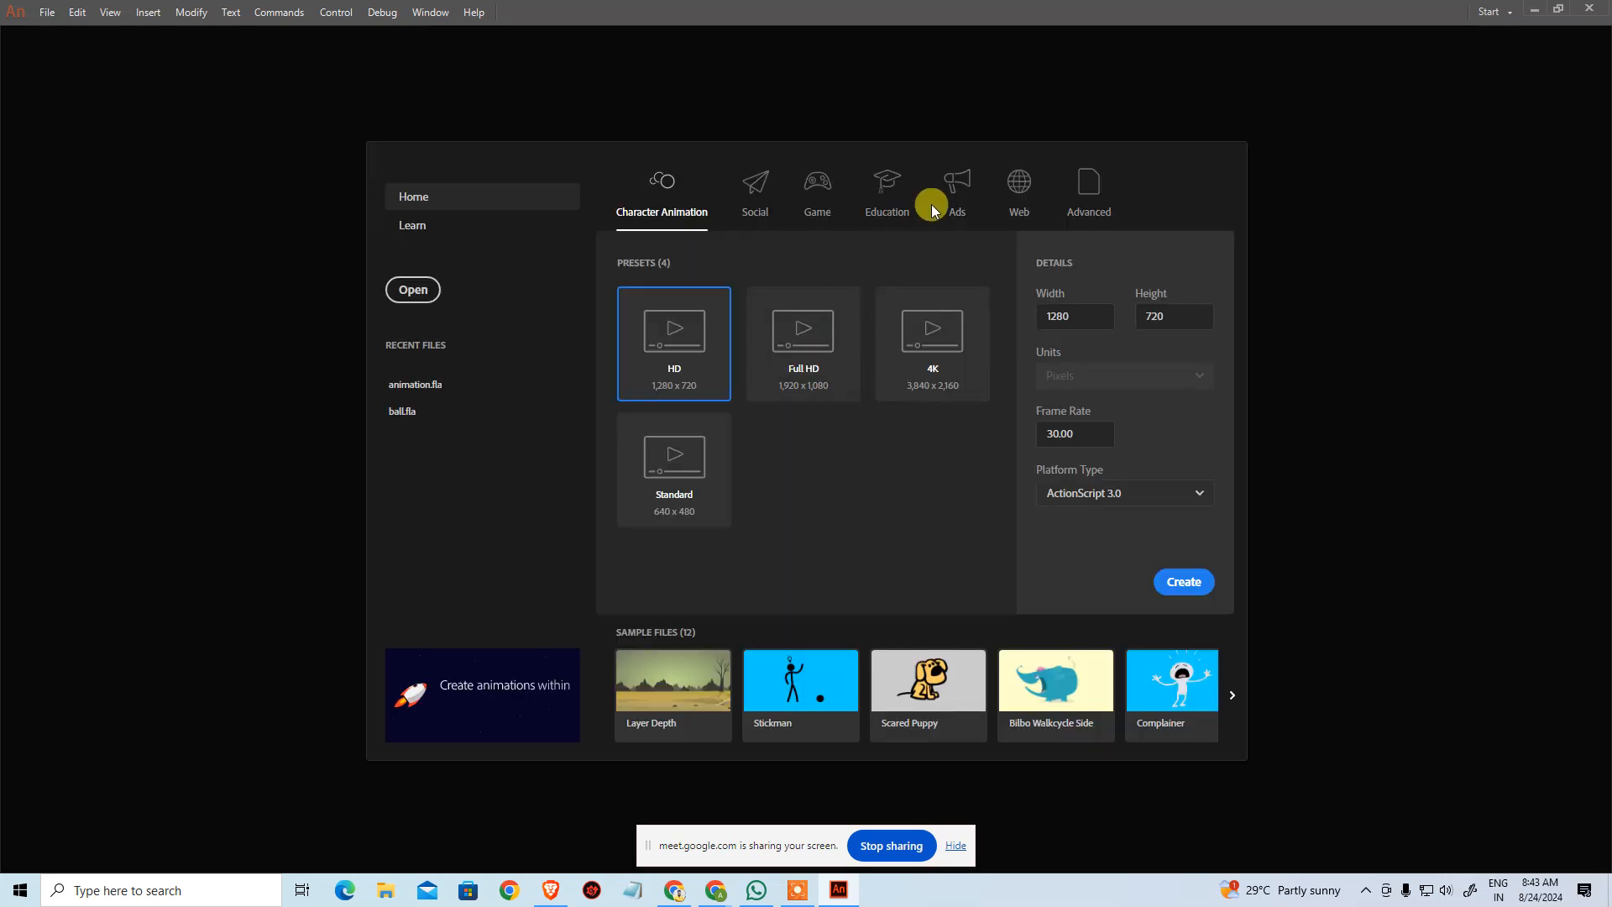
{"action": "left_click", "coordinate": [1184, 581]}
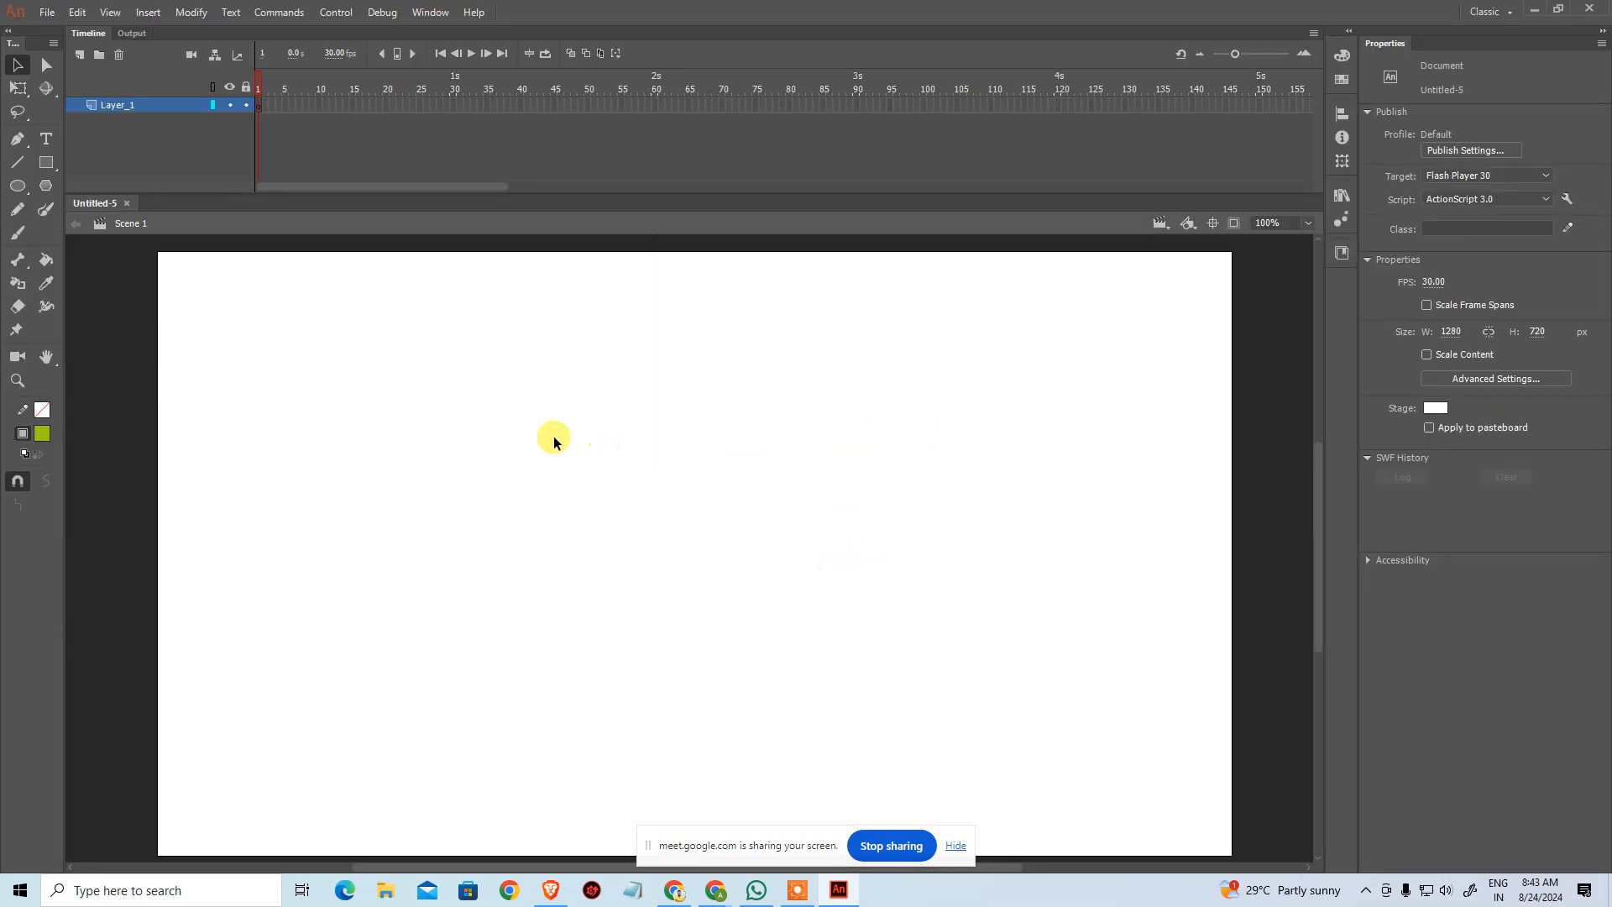
{"action": "left_click", "coordinate": [47, 164]}
{"action": "mouse_move", "coordinate": [611, 419]}
{"action": "left_mouse_down"}
{"action": "mouse_move", "coordinate": [927, 737]}
{"action": "mouse_move", "coordinate": [870, 679]}
{"action": "left_mouse_up"}
{"action": "key", "text": "v"}
{"action": "left_click", "coordinate": [825, 552]}
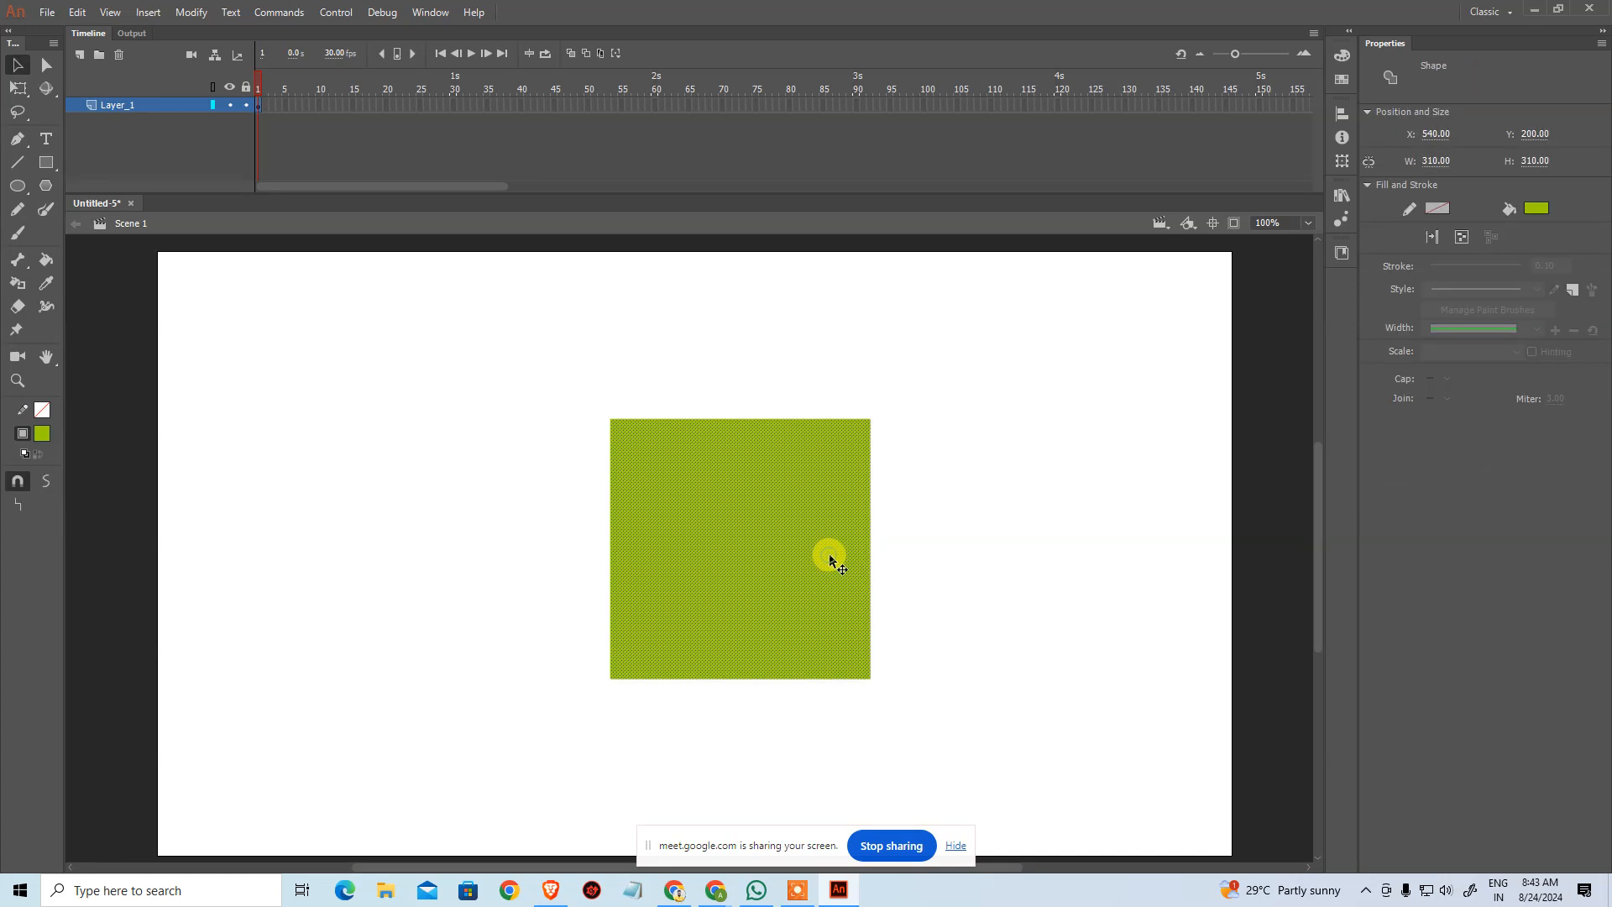
Step: Reset the colours to black stroke and white fill, outline the square with the Ink Bottle and select the whole shape
{"action": "left_click", "coordinate": [30, 454]}
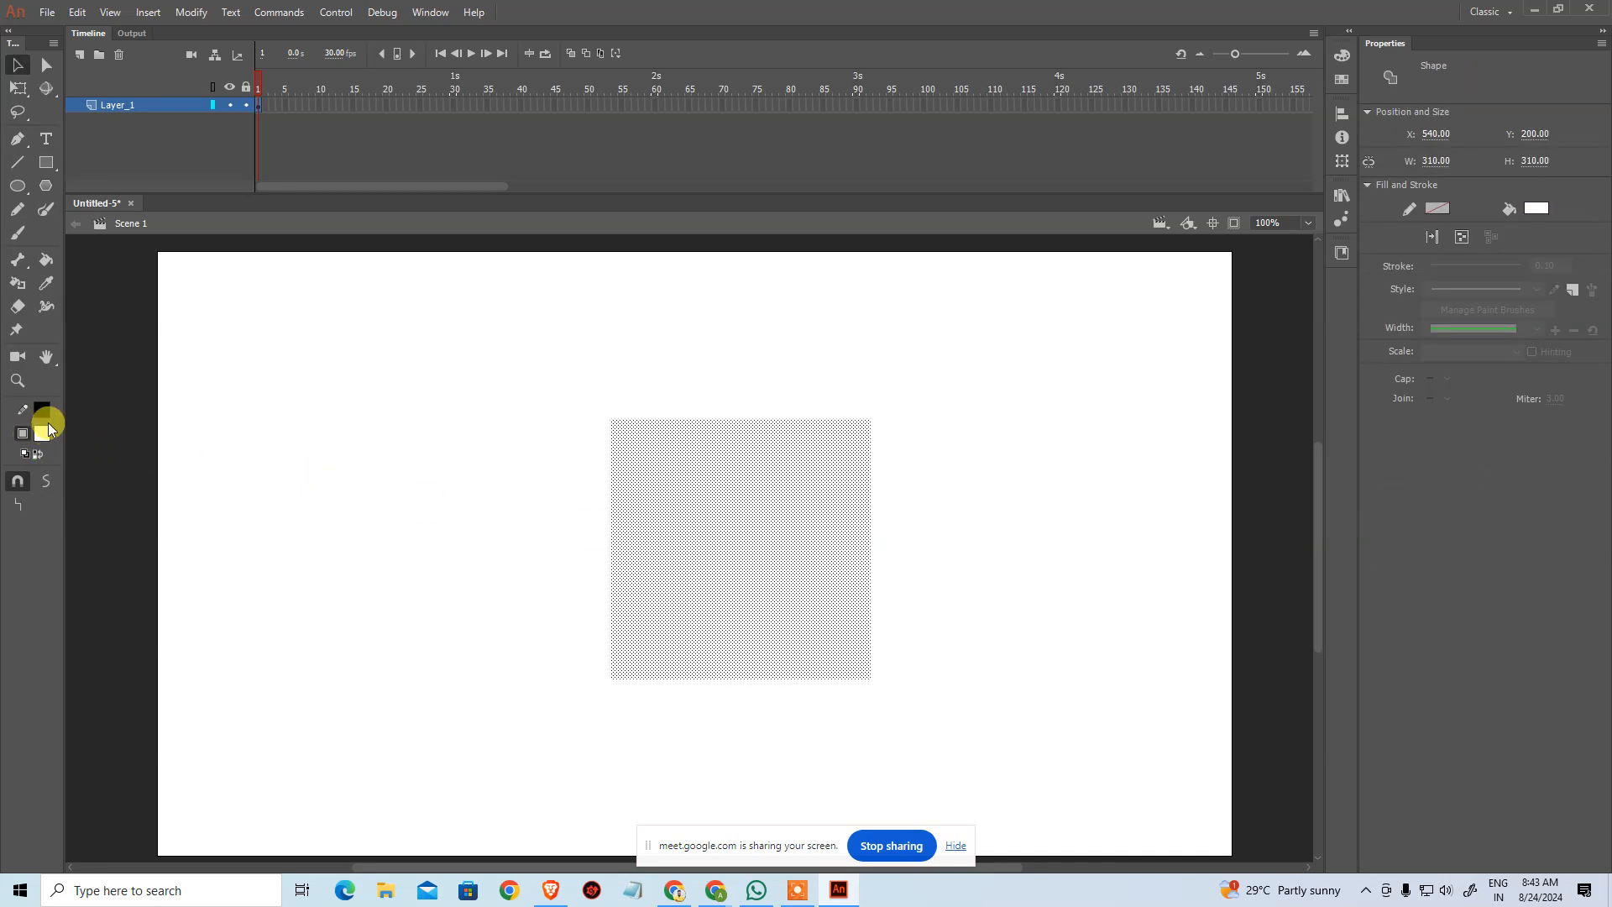
{"action": "key", "text": "s"}
{"action": "left_click", "coordinate": [613, 482]}
{"action": "key", "text": "v"}
{"action": "mouse_move", "coordinate": [576, 395]}
{"action": "left_mouse_down"}
{"action": "mouse_move", "coordinate": [907, 622]}
{"action": "mouse_move", "coordinate": [1038, 791]}
{"action": "left_mouse_up"}
Step: Set the square's fill colour to olive #999900 and deselect it
{"action": "left_click", "coordinate": [48, 438]}
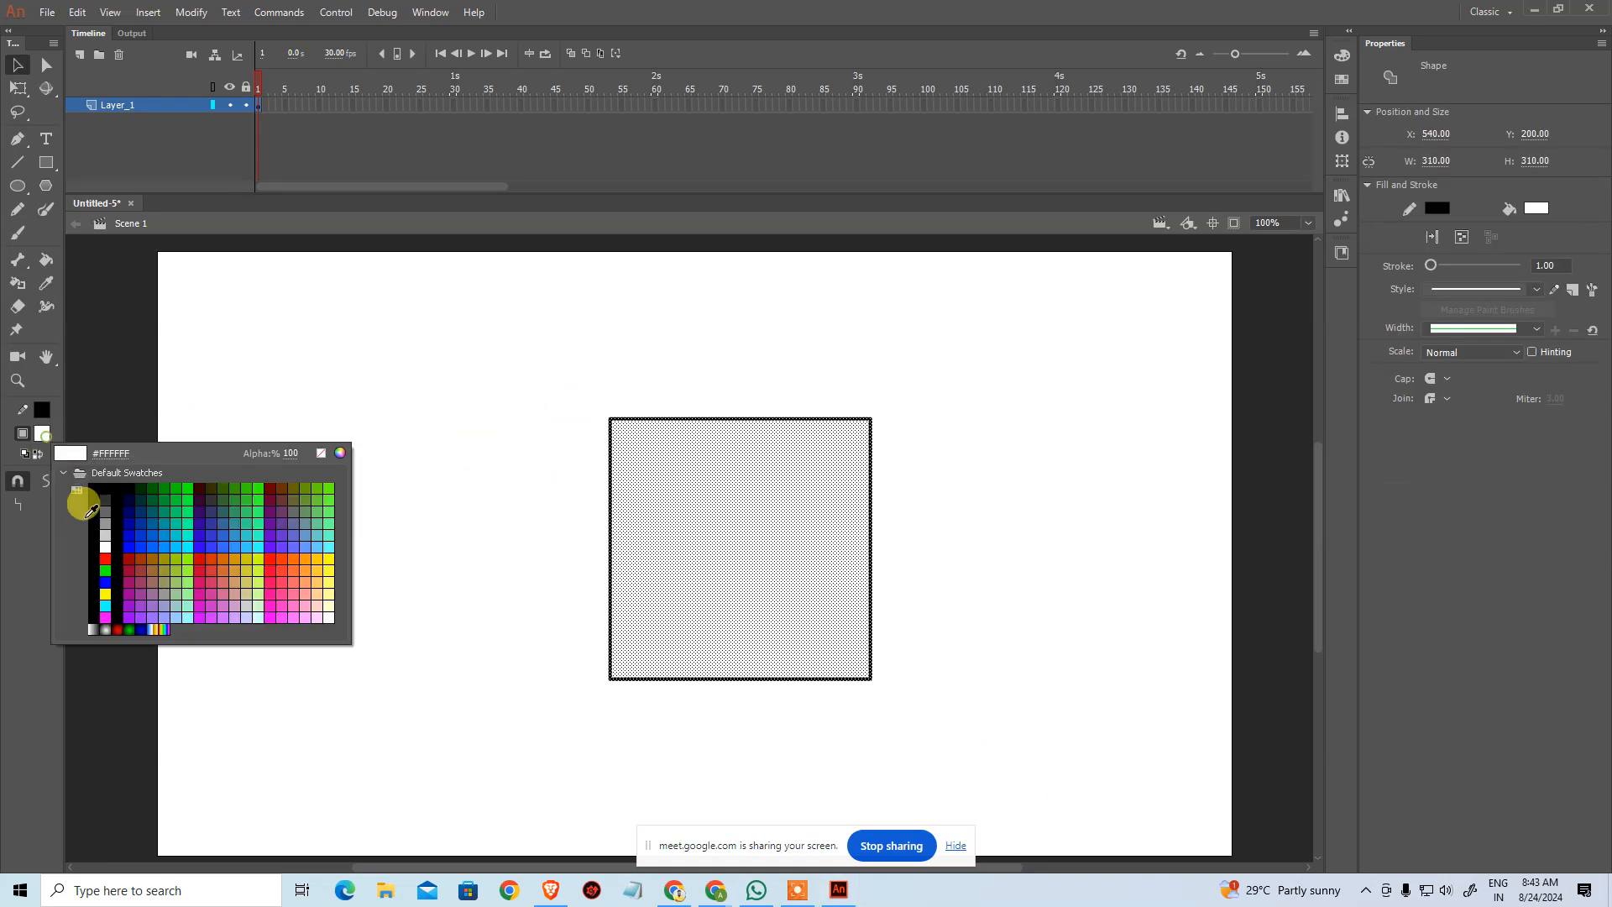
{"action": "left_click", "coordinate": [166, 552]}
{"action": "left_click", "coordinate": [576, 460]}
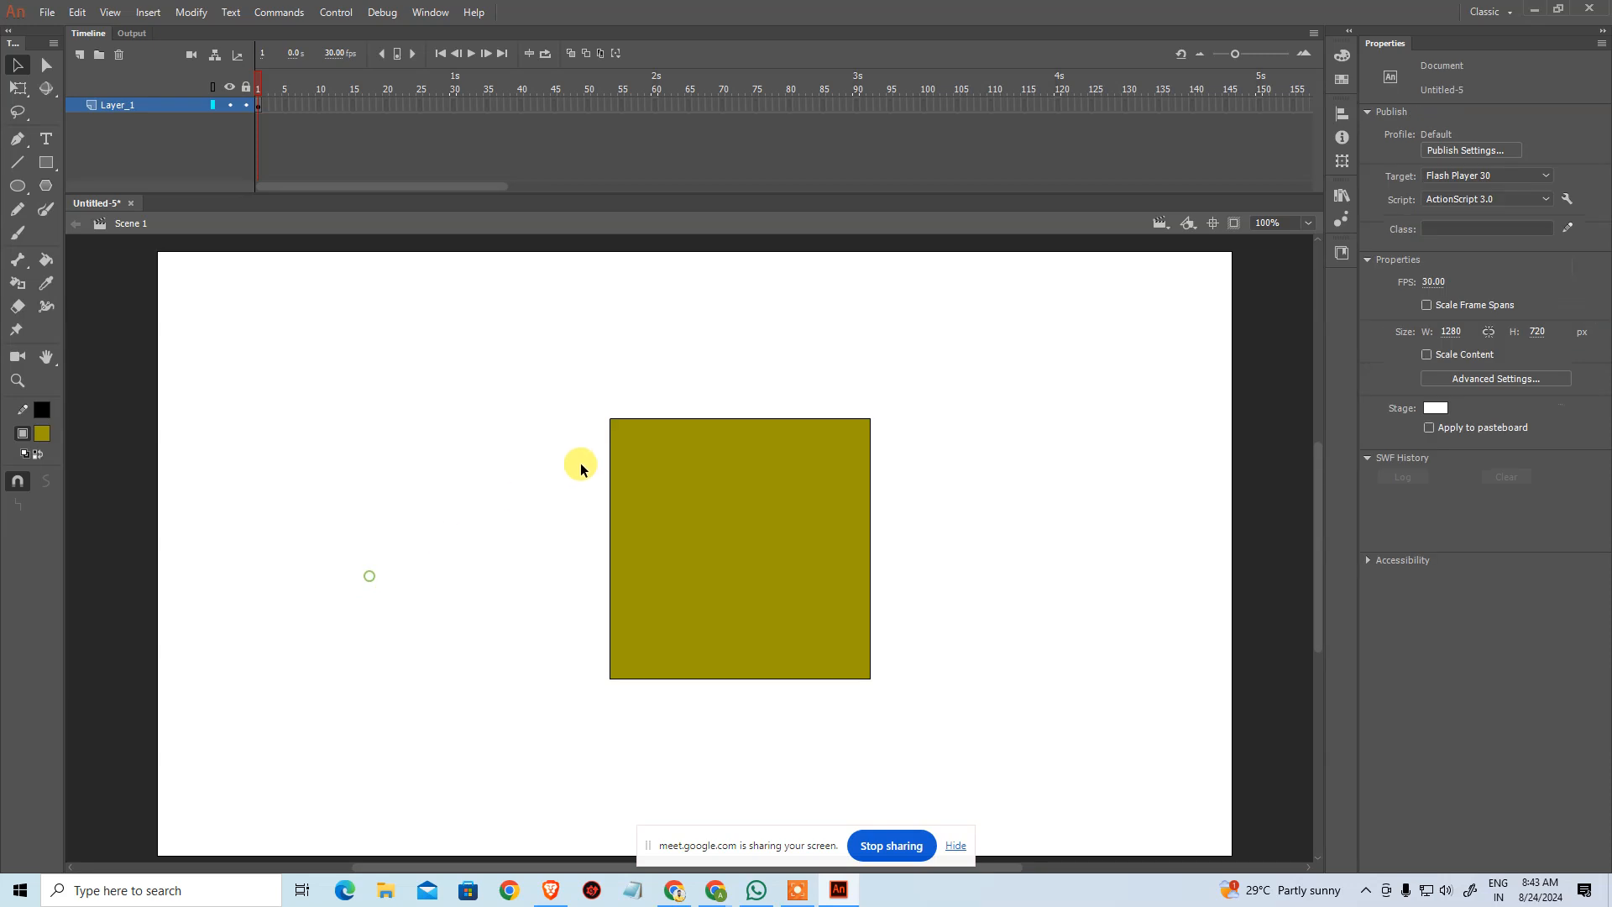
Step: Delete the square's fill and select its remaining outline
{"action": "left_click", "coordinate": [703, 529]}
{"action": "key", "text": "Delete"}
{"action": "left_click_drag", "start_coordinate": [511, 357], "coordinate": [990, 749]}
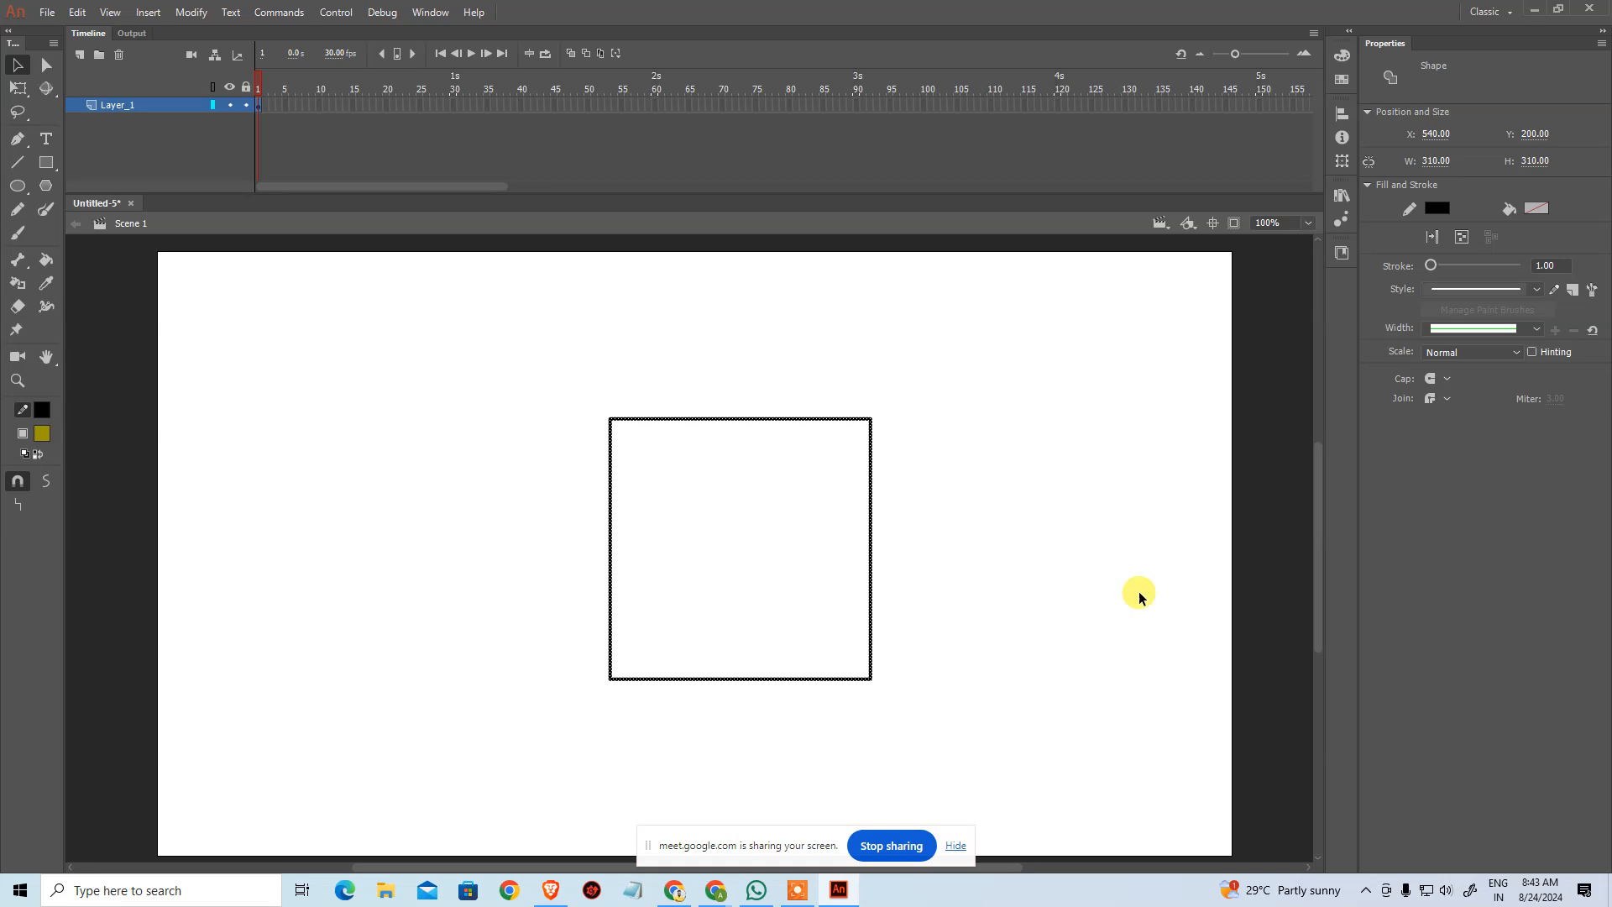
Step: Choose a light green fill colour and fill the outlined square with the Paint Bucket
{"action": "left_click", "coordinate": [42, 433]}
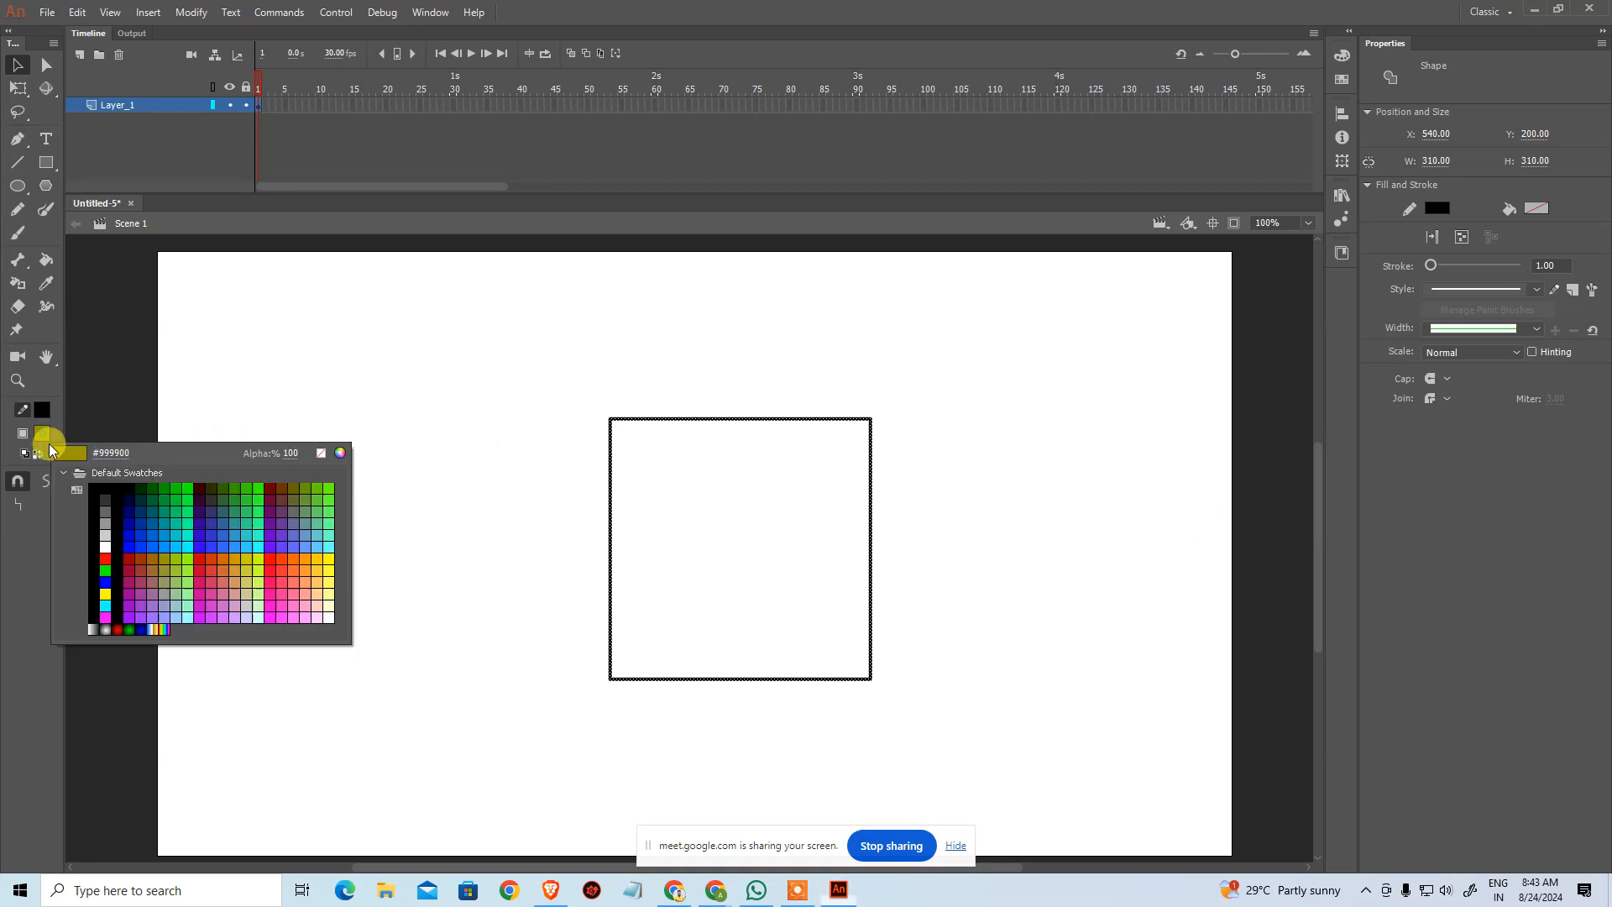
{"action": "left_click", "coordinate": [174, 581]}
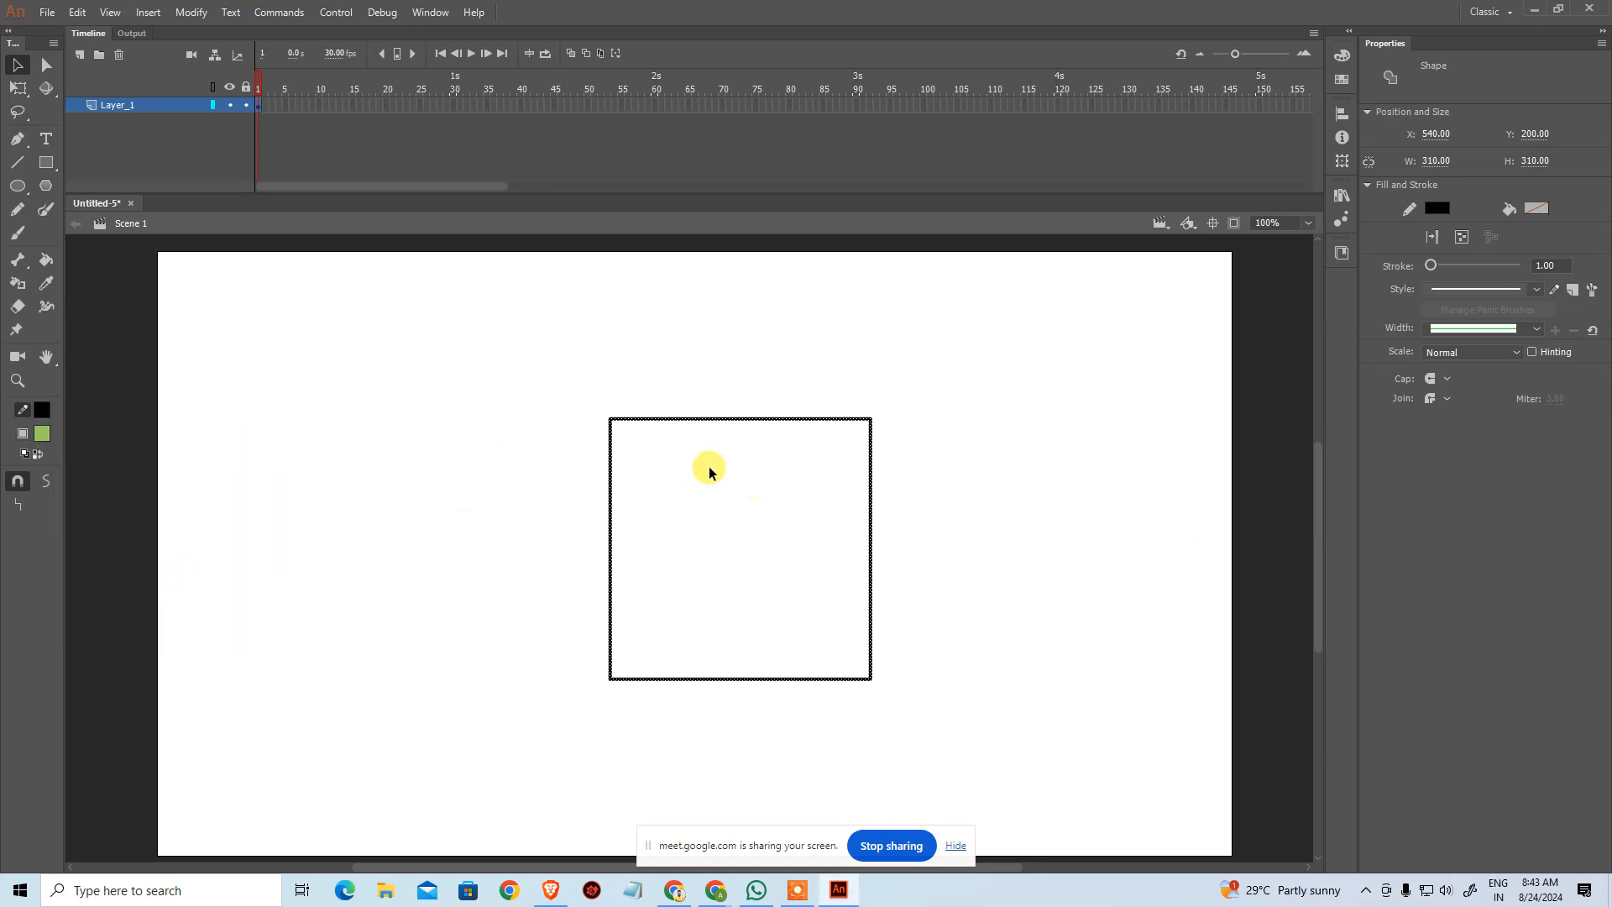
{"action": "left_click", "coordinate": [47, 259]}
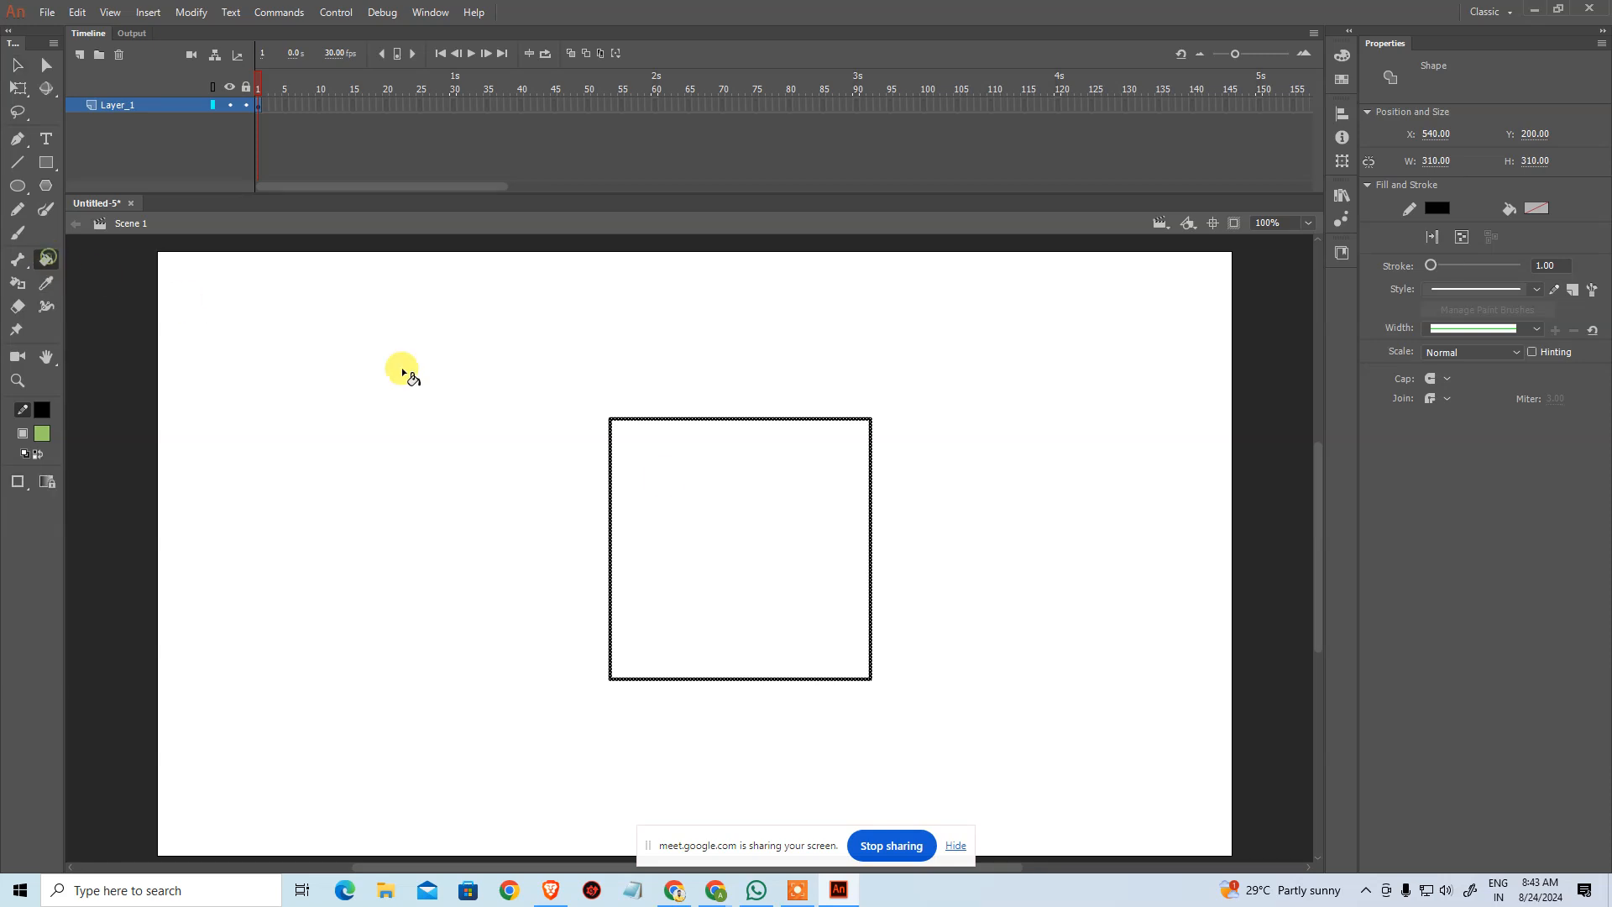
{"action": "left_click", "coordinate": [674, 477]}
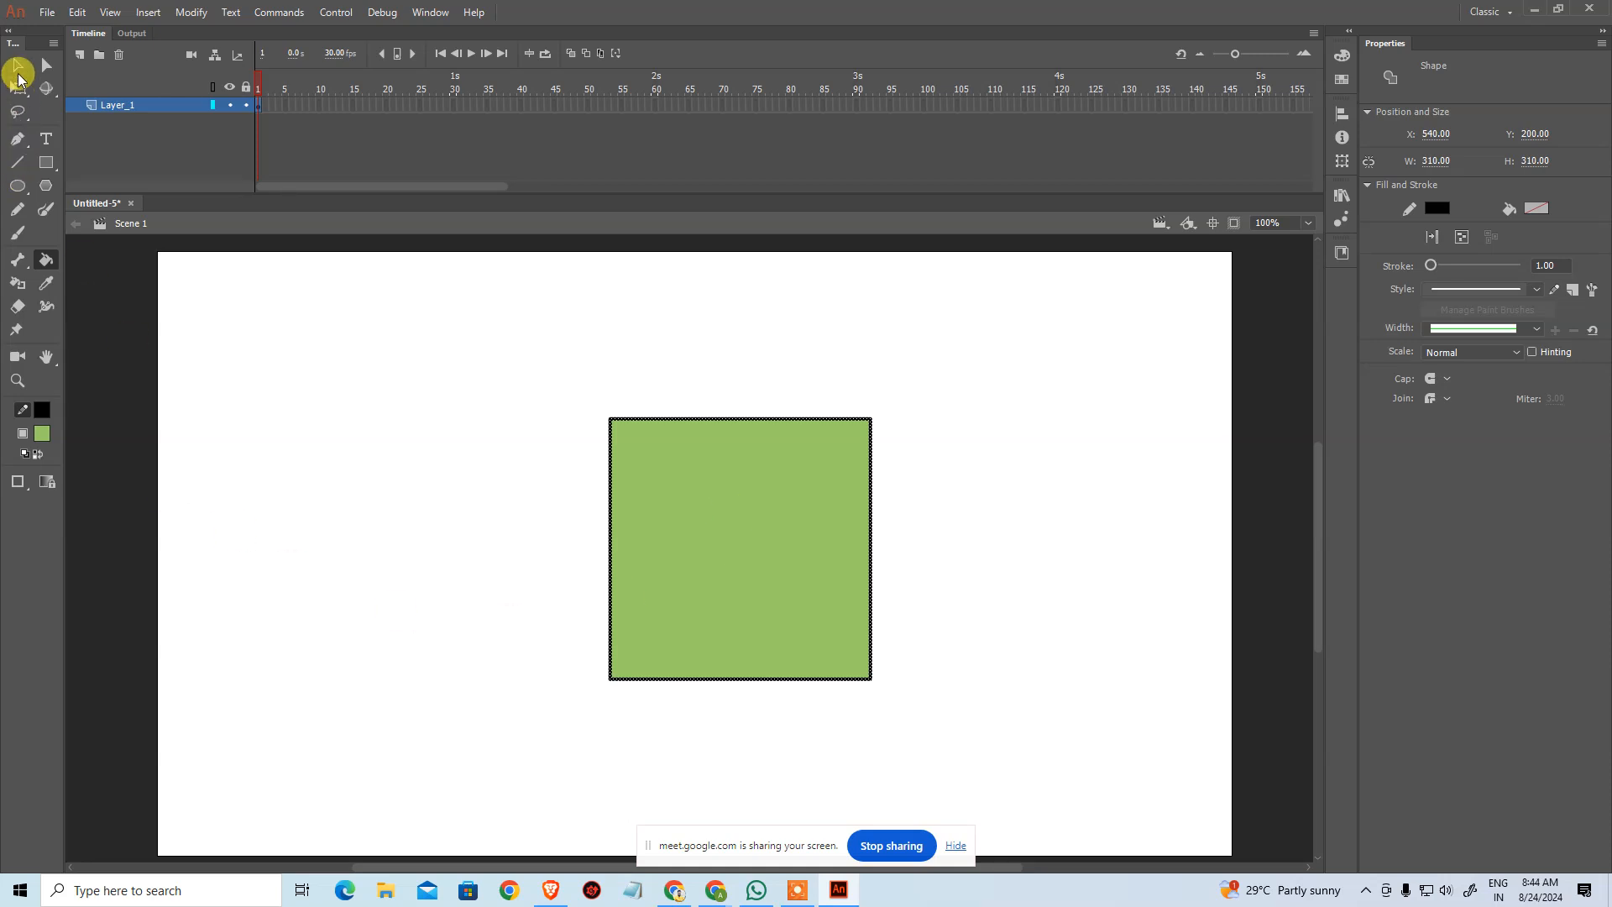
{"action": "left_click", "coordinate": [18, 65]}
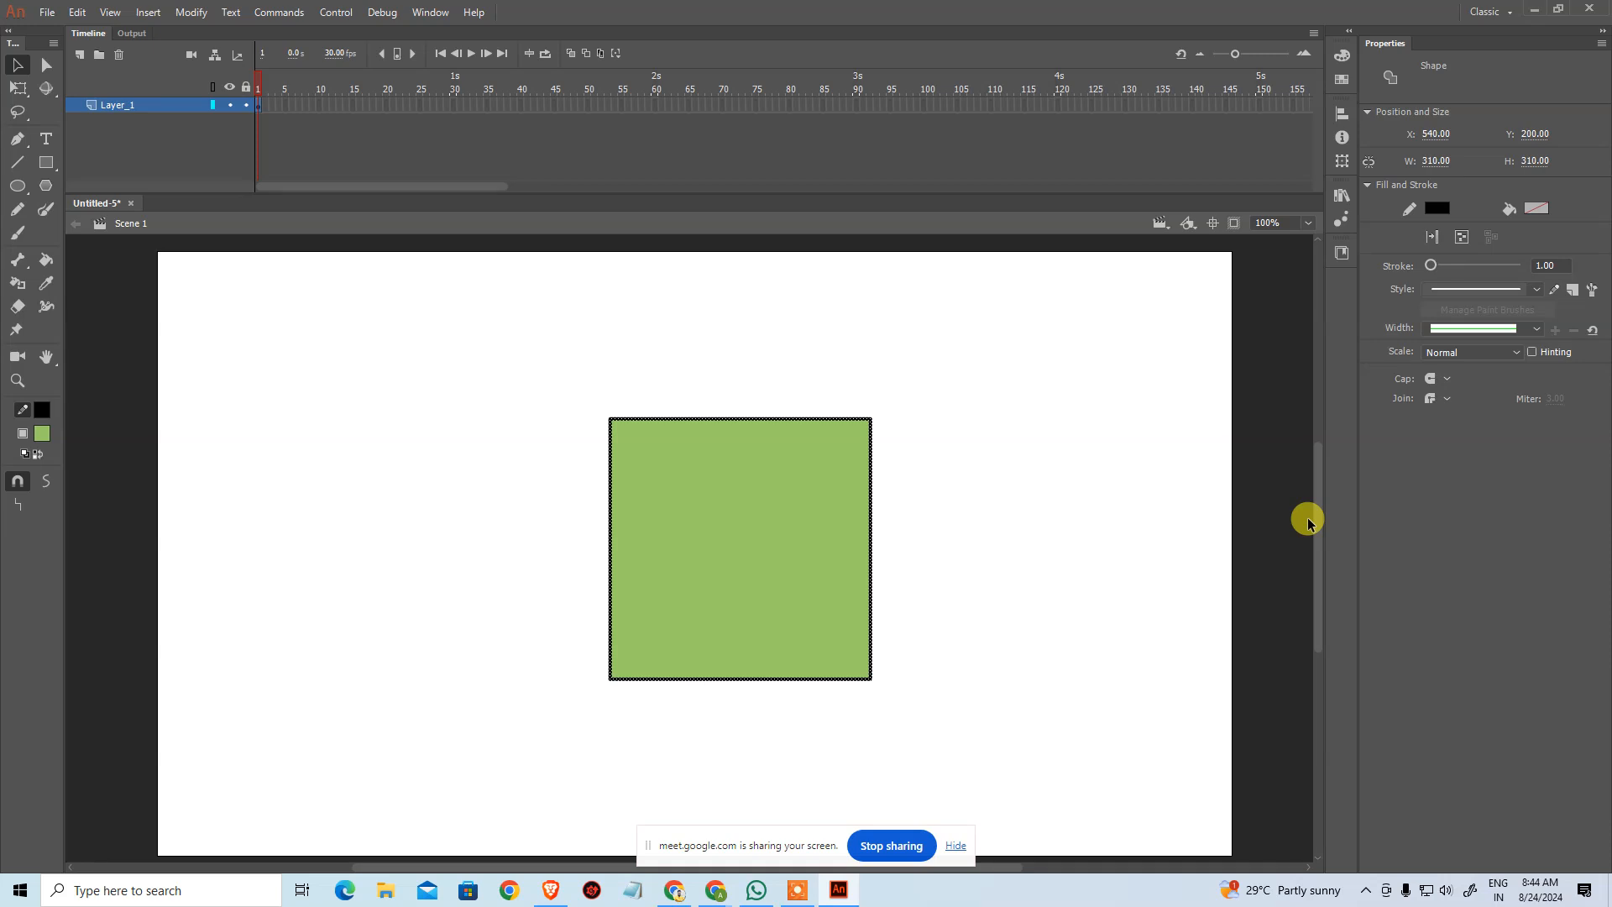
Step: Look through the Paint Bucket's gap-closing options, from Don't Close Gaps to Close Large Gaps
{"action": "left_click", "coordinate": [48, 262]}
{"action": "left_click", "coordinate": [32, 491]}
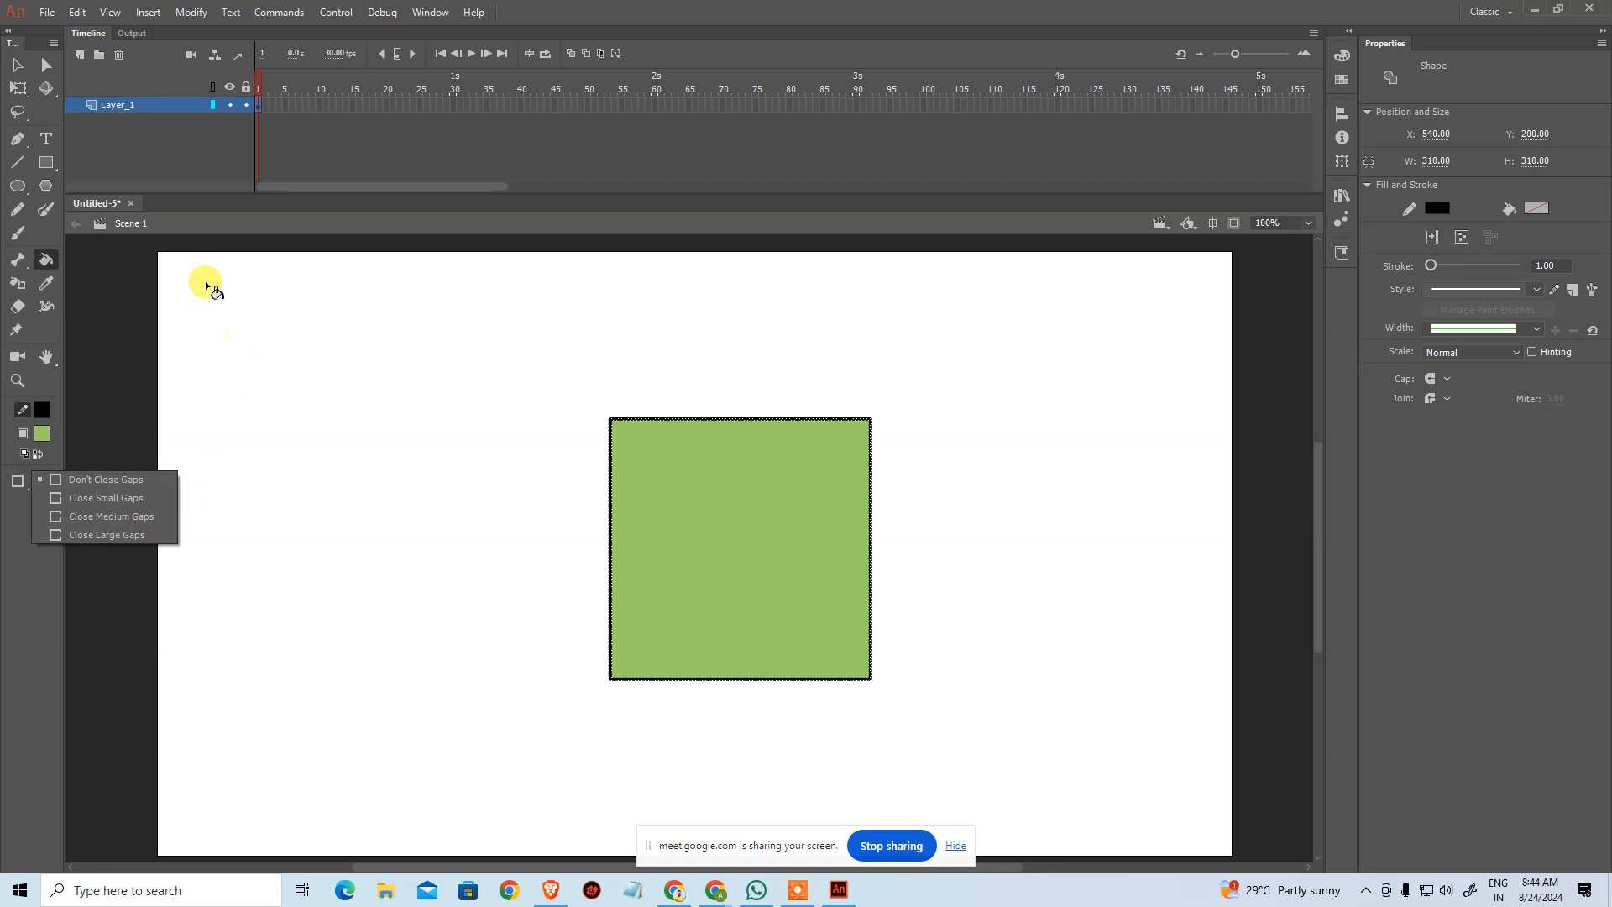
{"action": "left_click", "coordinate": [20, 71]}
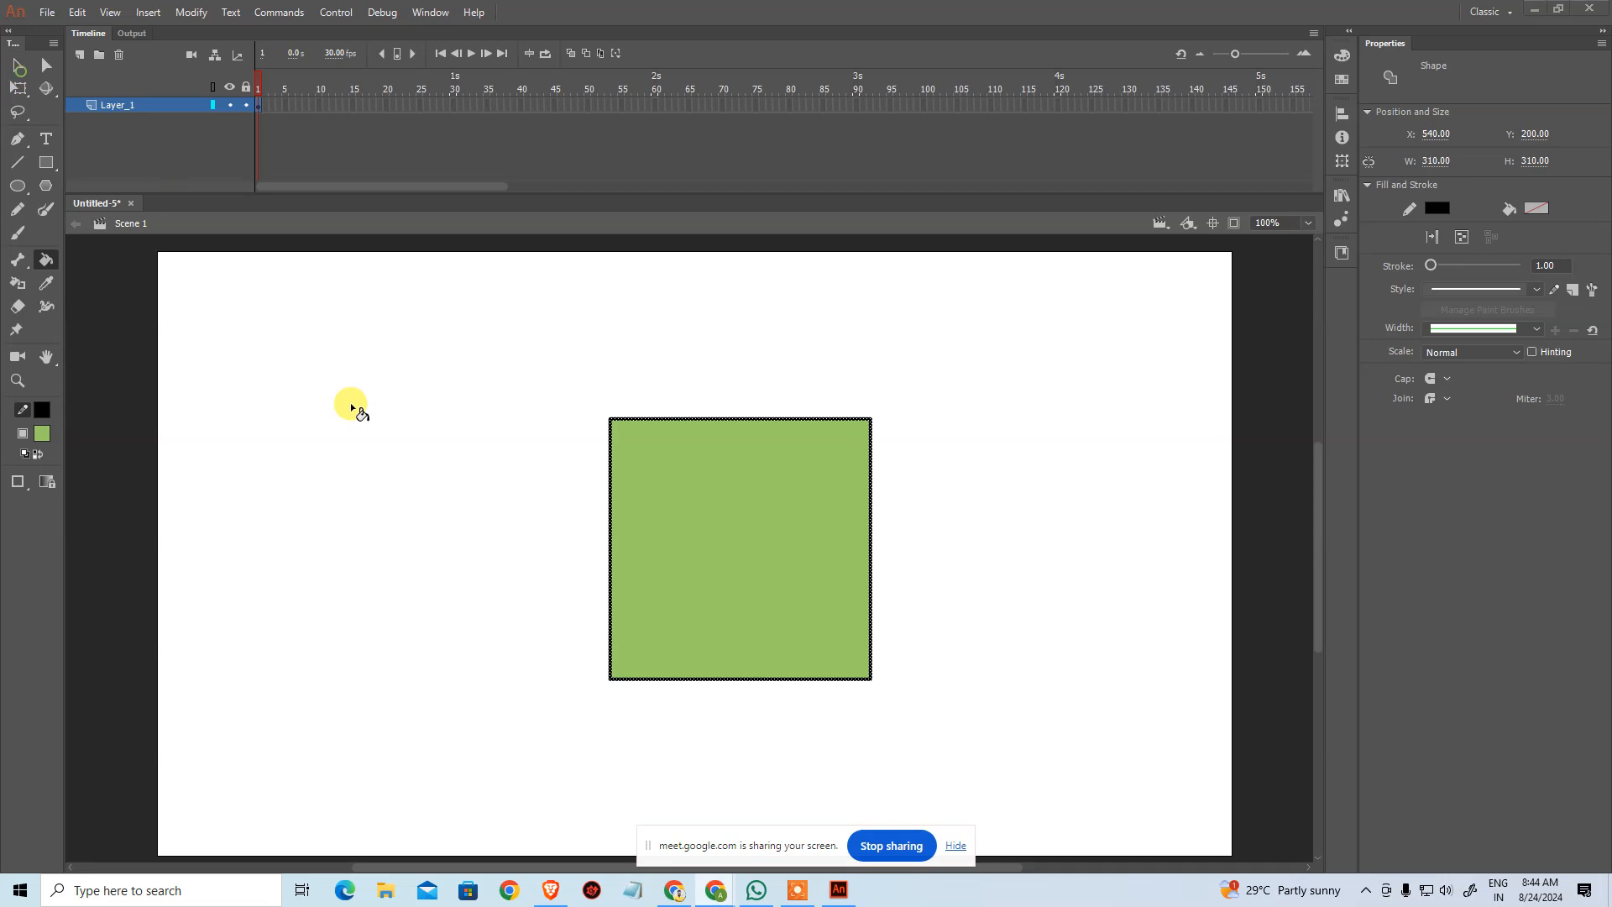
Step: Delete the light green fill from the square, keeping only the black outline
{"action": "key", "text": "v"}
{"action": "left_click", "coordinate": [786, 599]}
{"action": "key", "text": "Delete"}
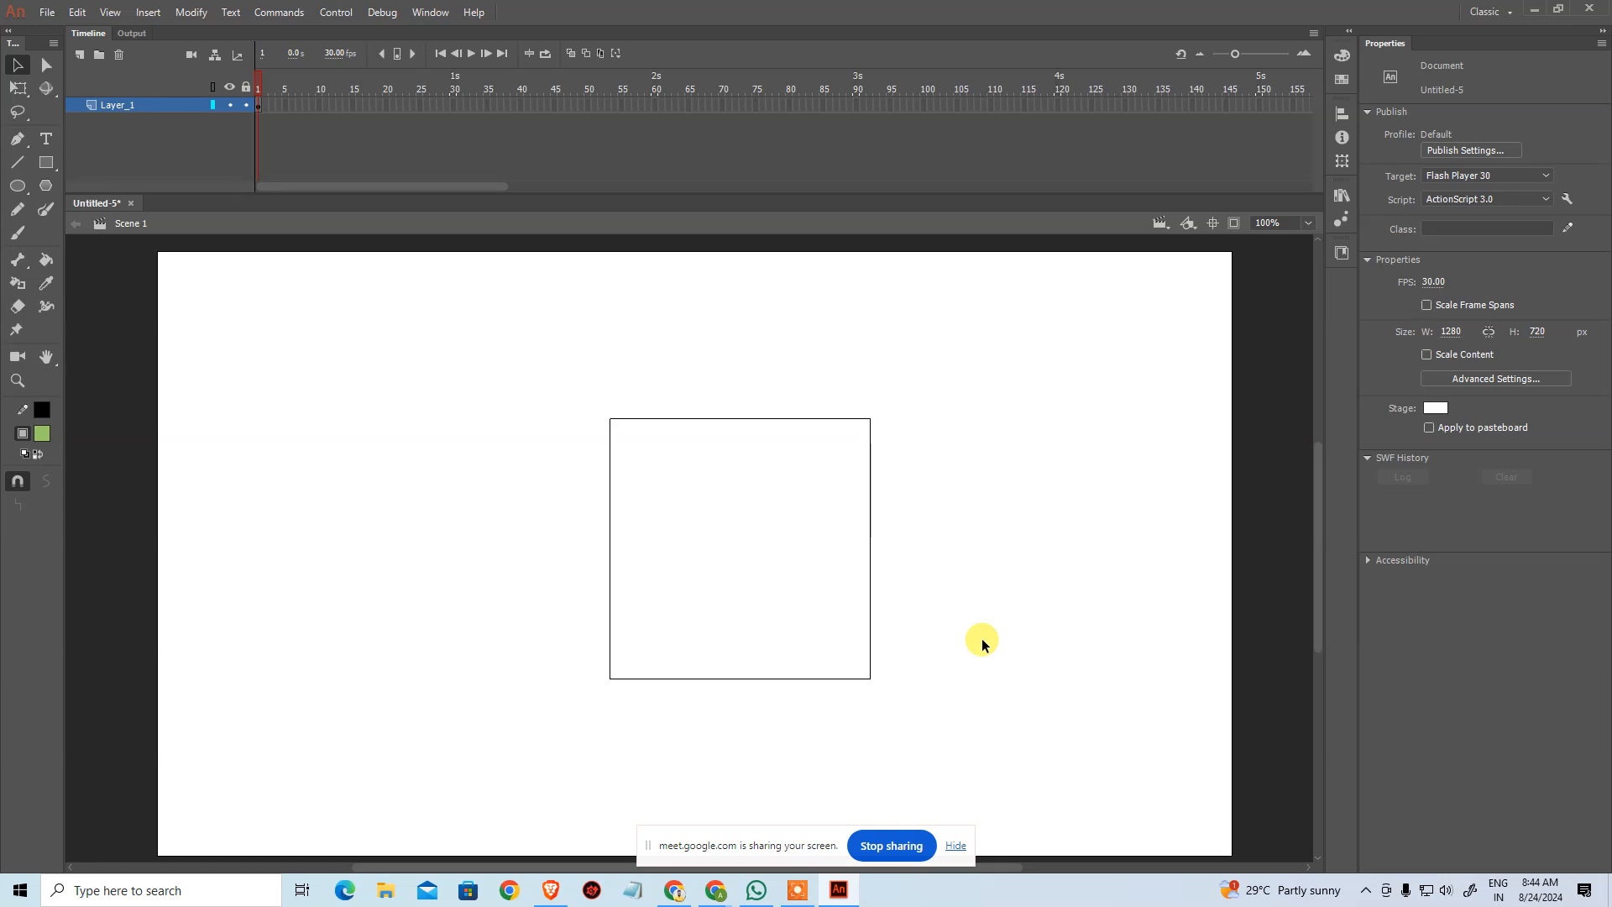
Step: Remove a piece about 1.8 px wide from the square's top edge to open a small gap in the outline
{"action": "key", "text": "ctrl+space"}
{"action": "left_click_drag", "start_coordinate": [761, 463], "coordinate": [686, 361]}
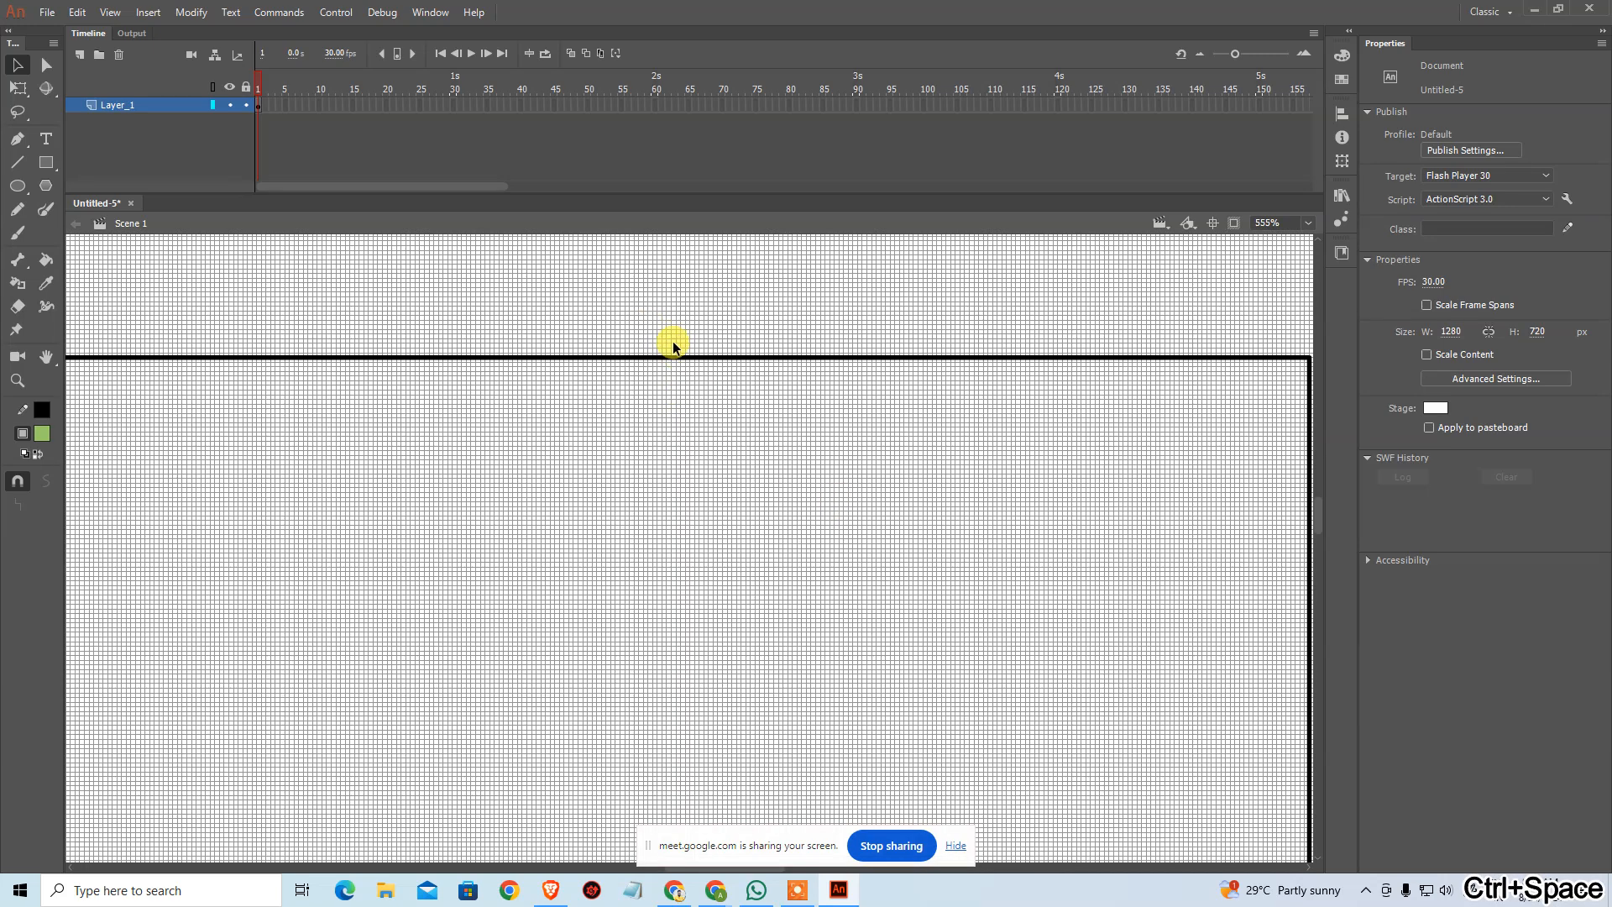
{"action": "left_click", "coordinate": [681, 359]}
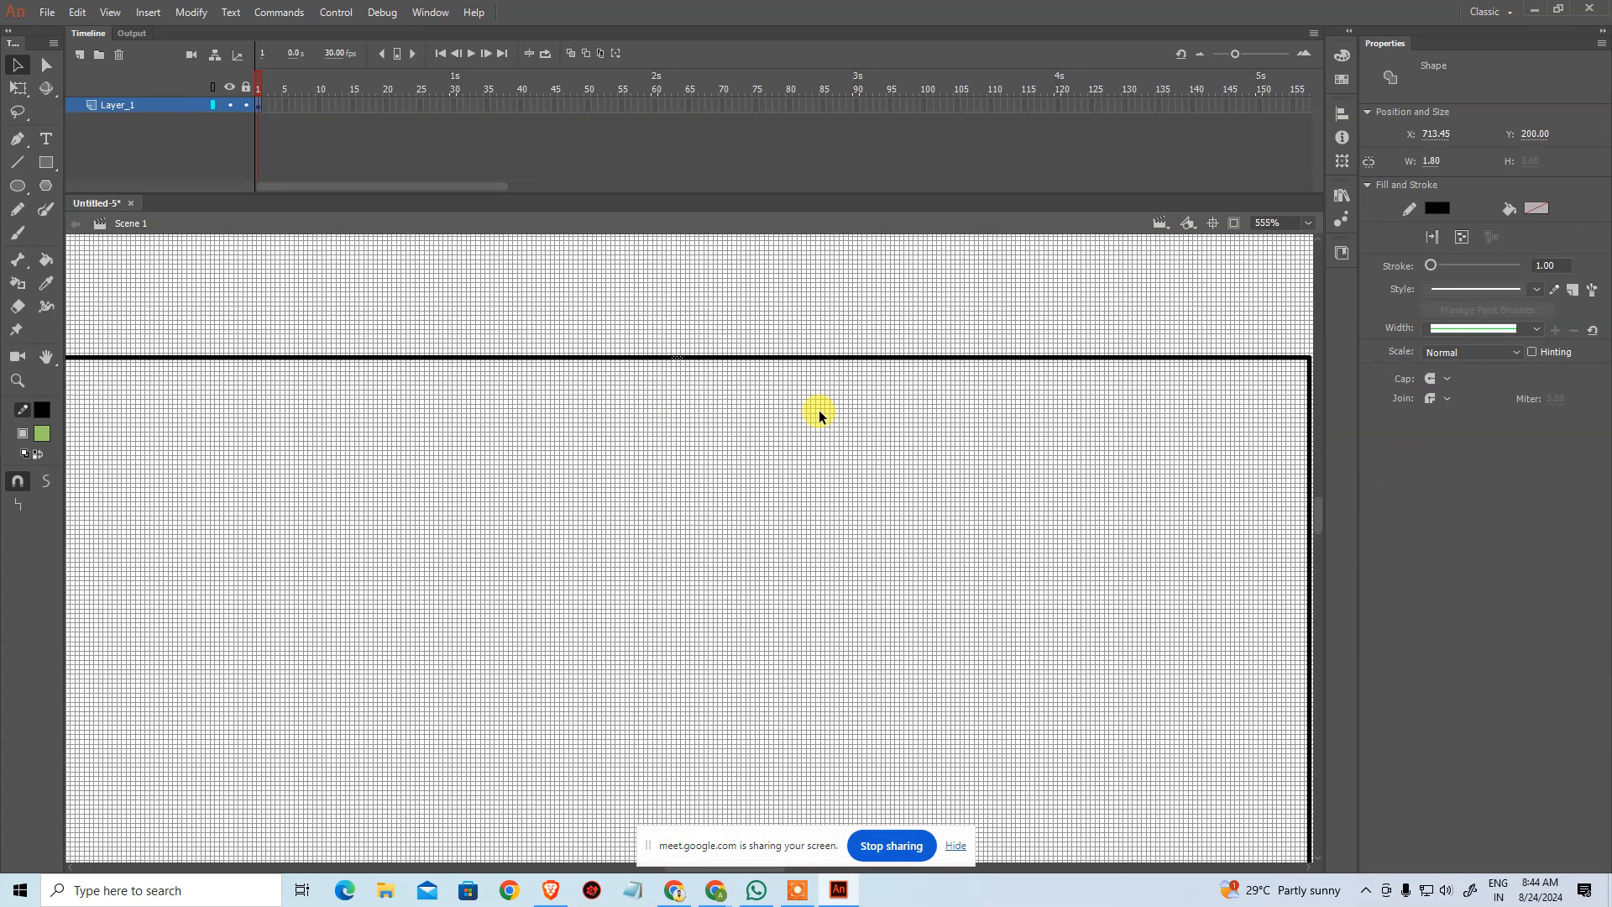
{"action": "left_click", "coordinate": [818, 414]}
{"action": "key", "text": "ctrl+minus"}
{"action": "key", "text": "ctrl+minus"}
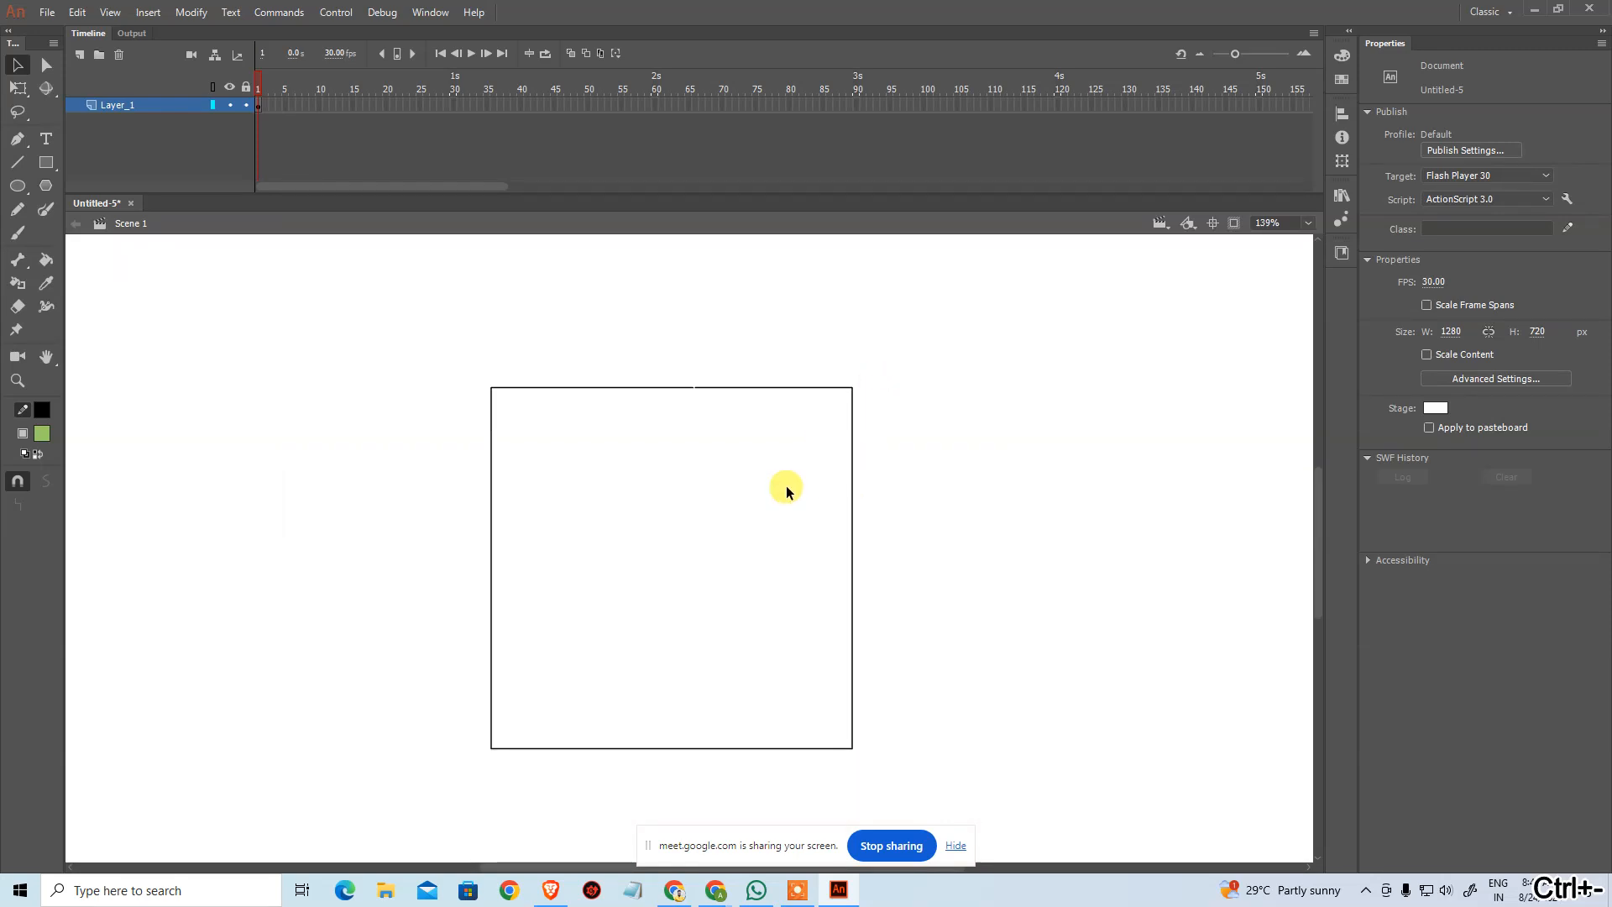
{"action": "key", "text": "ctrl+minus"}
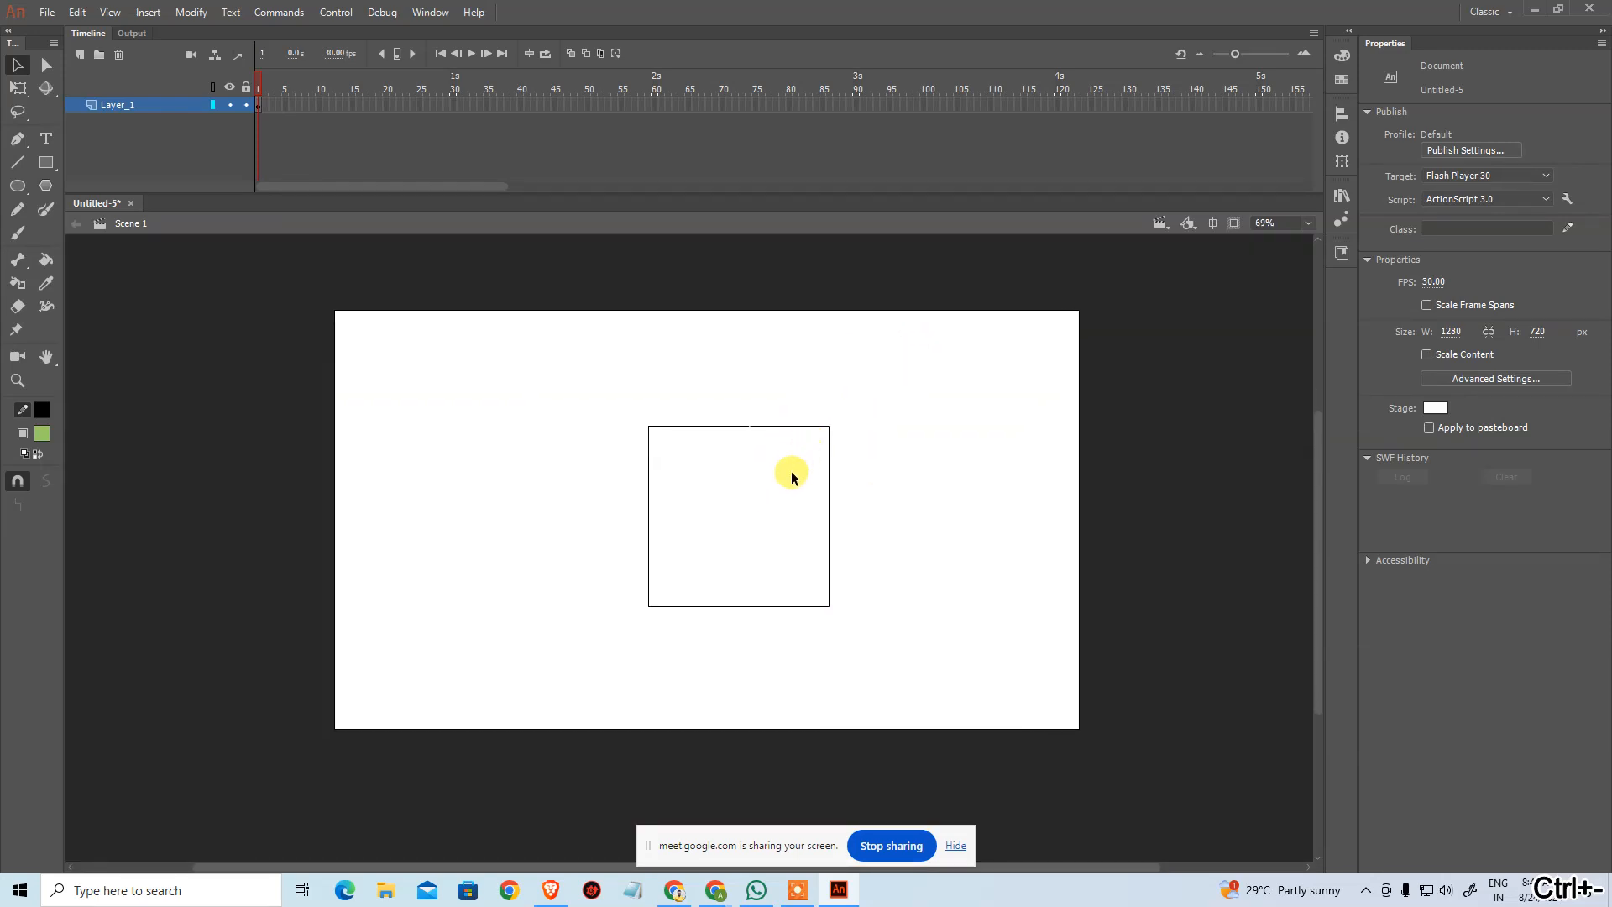
{"action": "key", "text": "ctrl+1"}
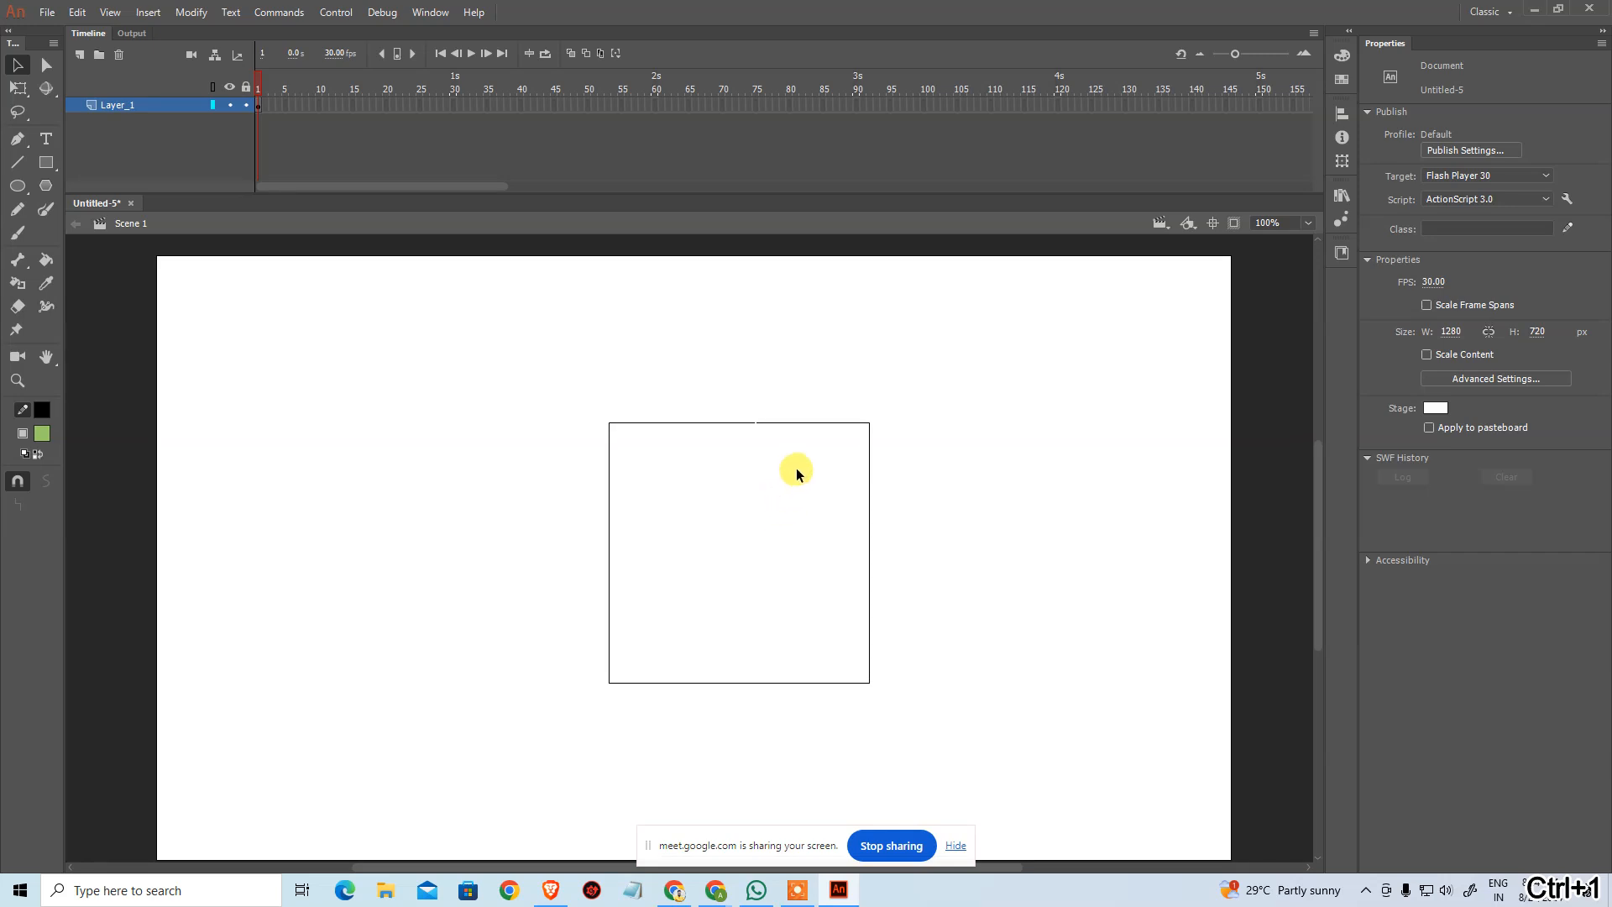
Step: Activate the Paint Bucket for filling the square with the gap in its outline
{"action": "key", "text": "k"}
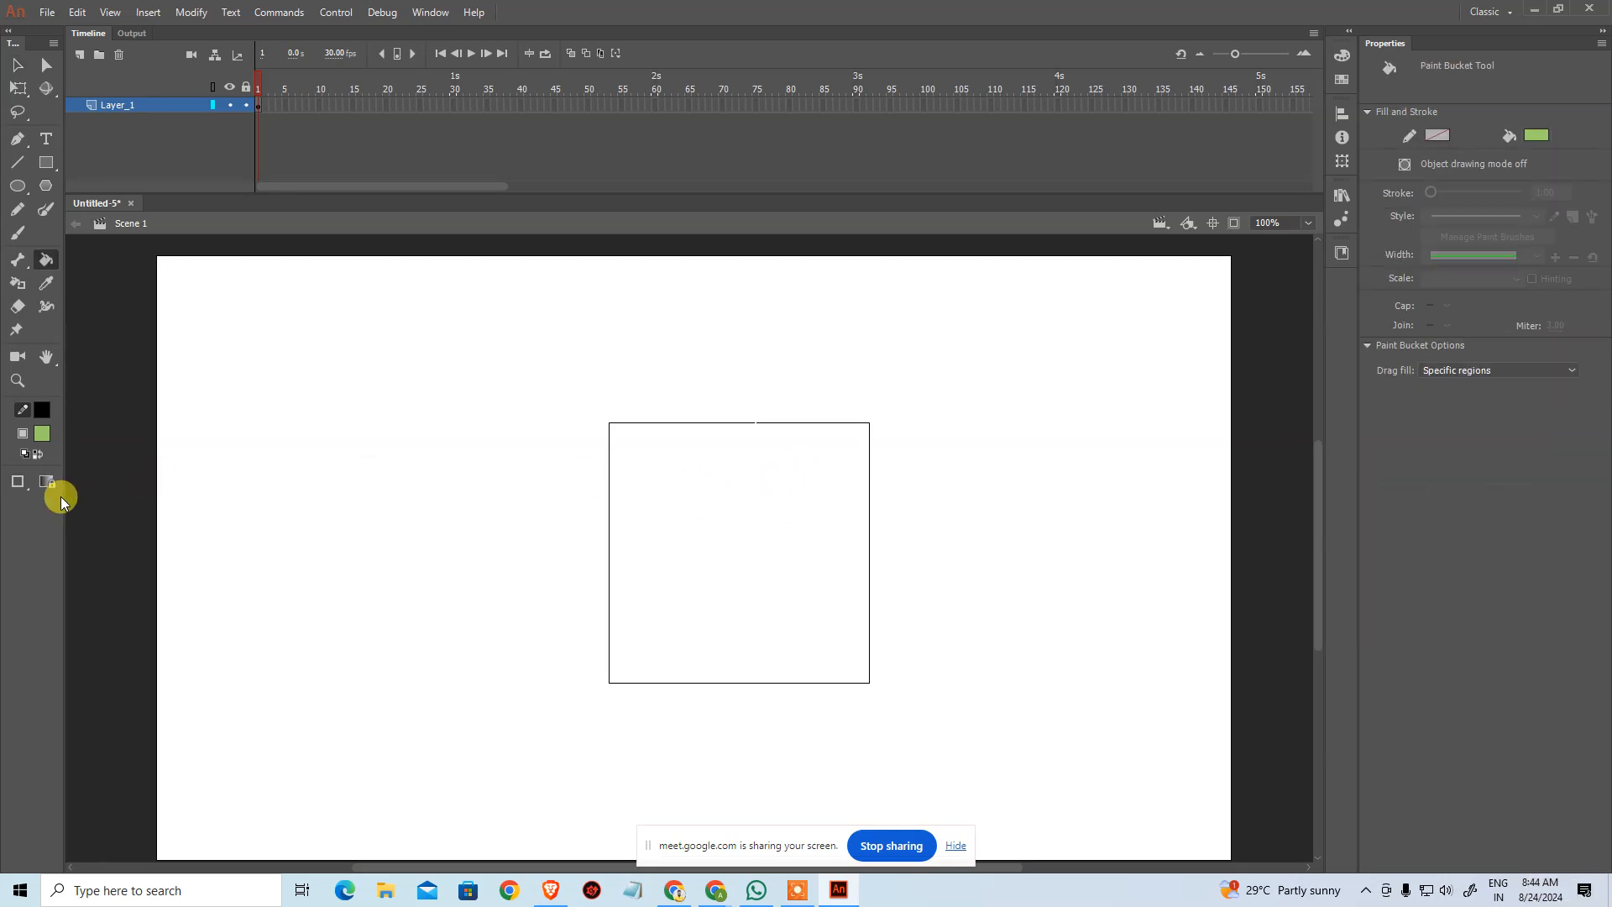
Step: Test filling the gapped square with green using the Paint Bucket's Close Small Gaps option, and undo the fill
{"action": "left_click", "coordinate": [19, 485]}
{"action": "left_click", "coordinate": [87, 499]}
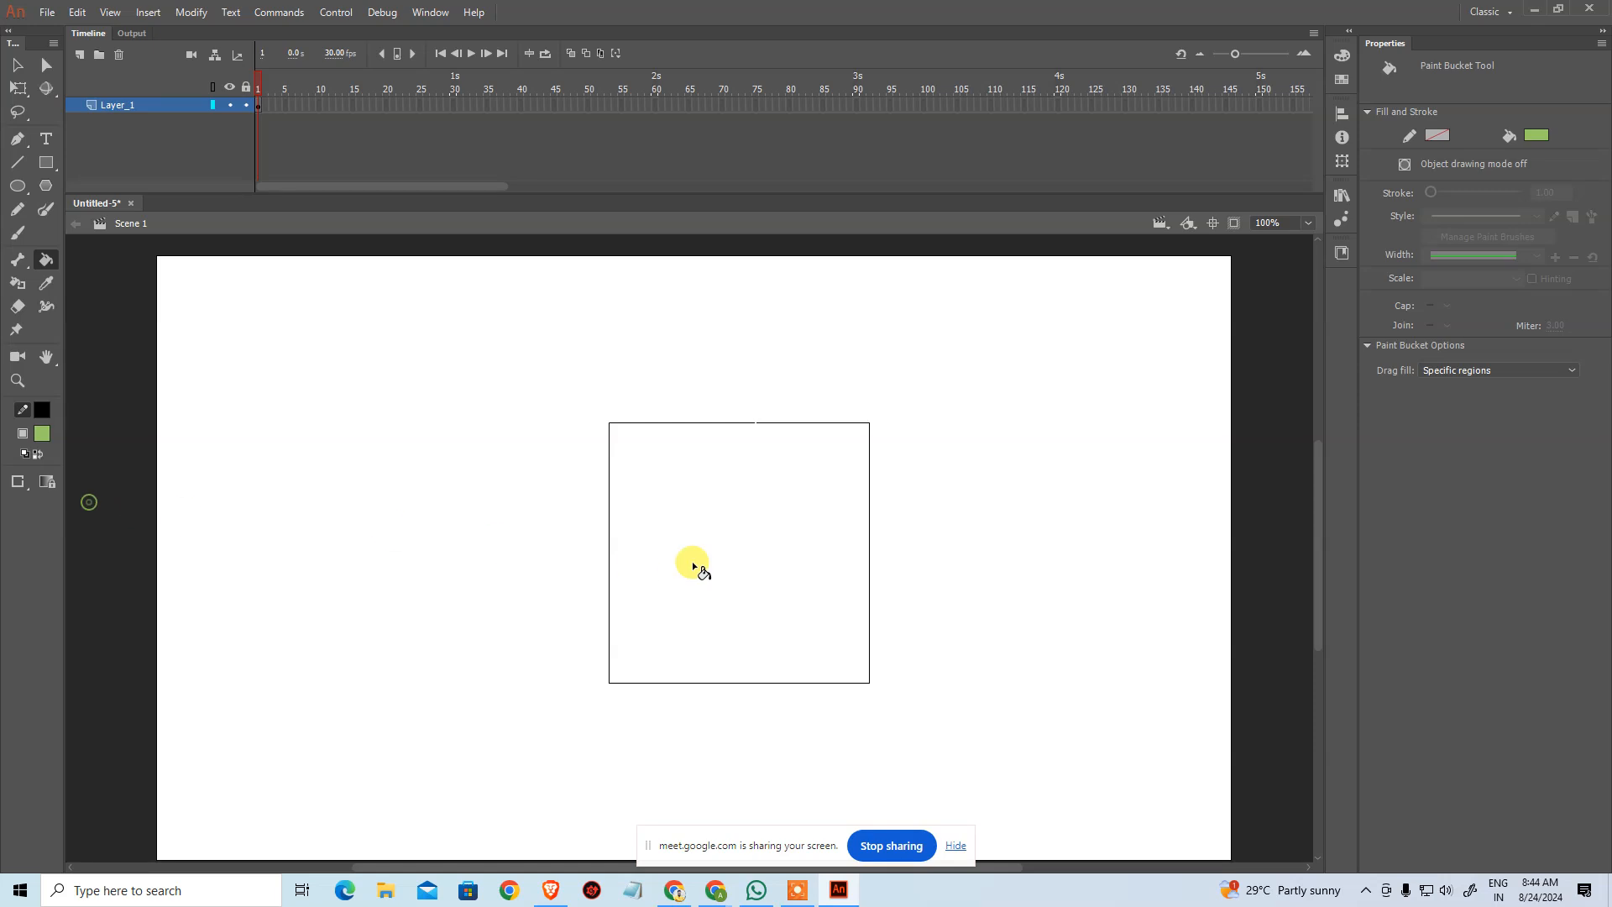
{"action": "left_click", "coordinate": [747, 565]}
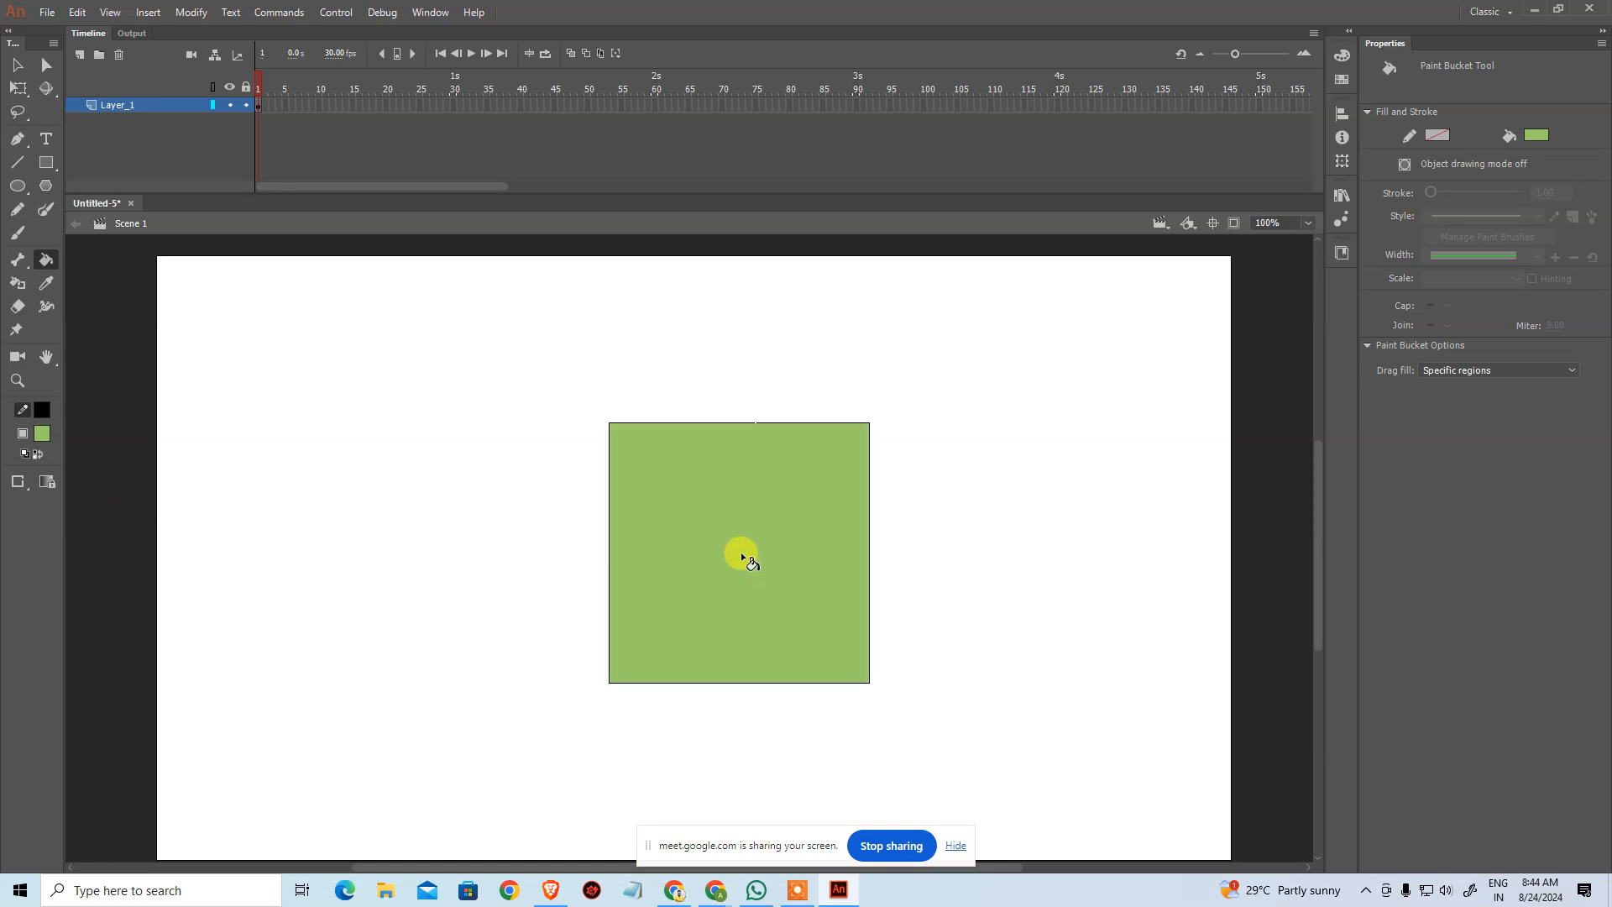
{"action": "key", "text": "ctrl+z"}
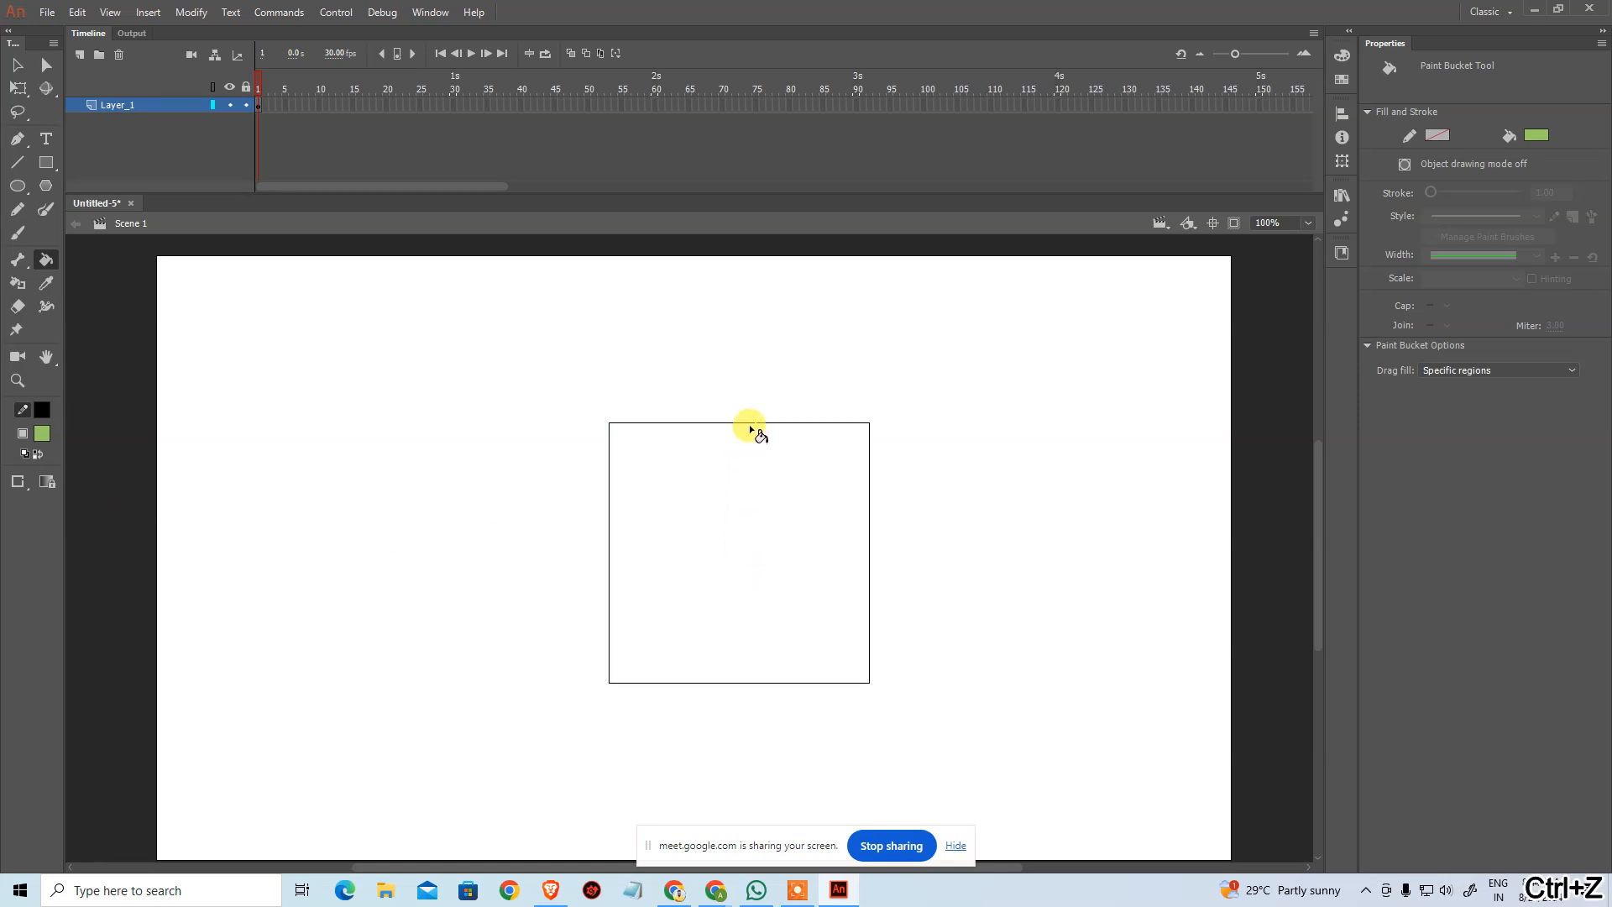
{"action": "left_click", "coordinate": [737, 497]}
{"action": "key", "text": "ctrl+z"}
Step: Widen the gap in the square's top edge by selecting and deleting a short piece of the line beside it
{"action": "key", "text": "v"}
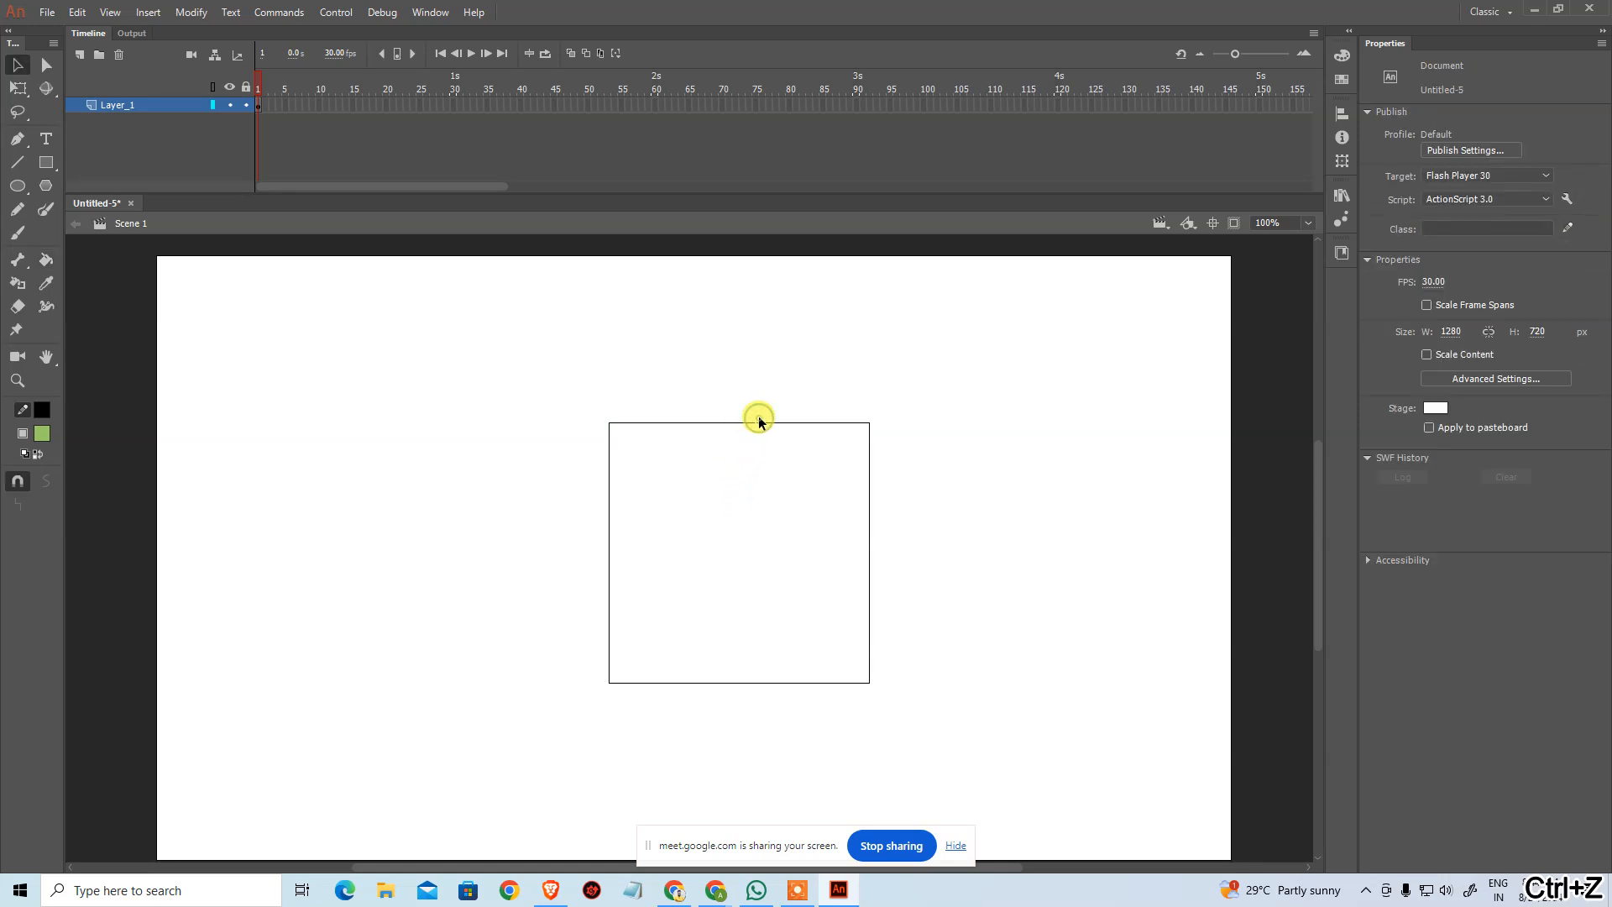
{"action": "left_click_drag", "start_coordinate": [761, 416], "coordinate": [754, 426]}
{"action": "key", "text": "Delete"}
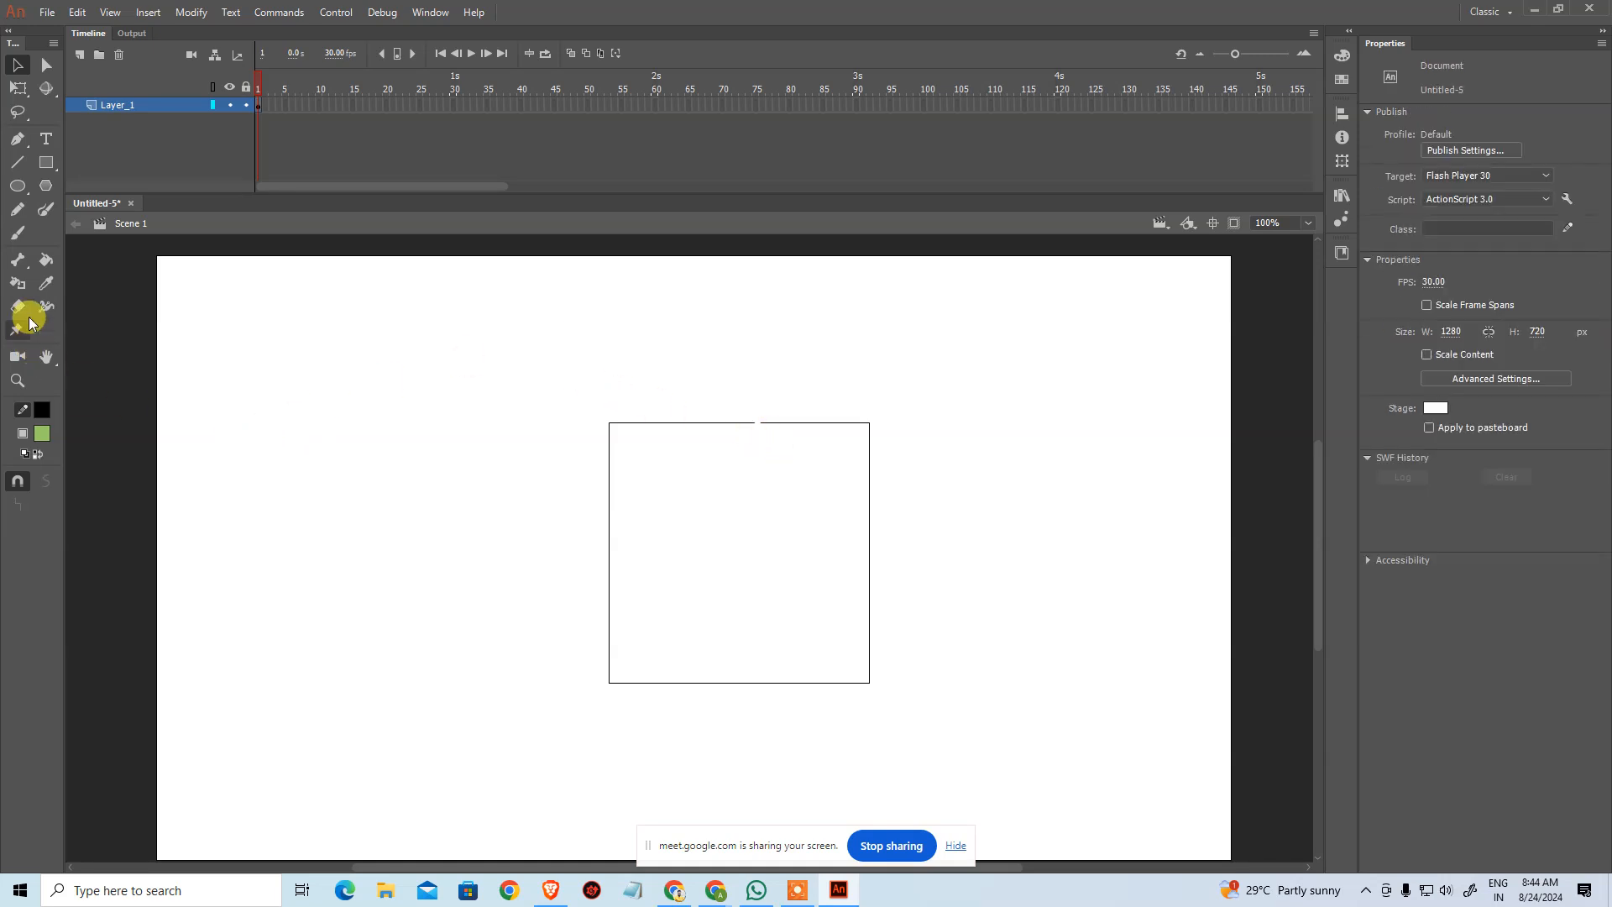
Step: Try the Paint Bucket's Close Medium Gaps and Close Large Gaps options, fill the square with green, and undo the fill
{"action": "key", "text": "k"}
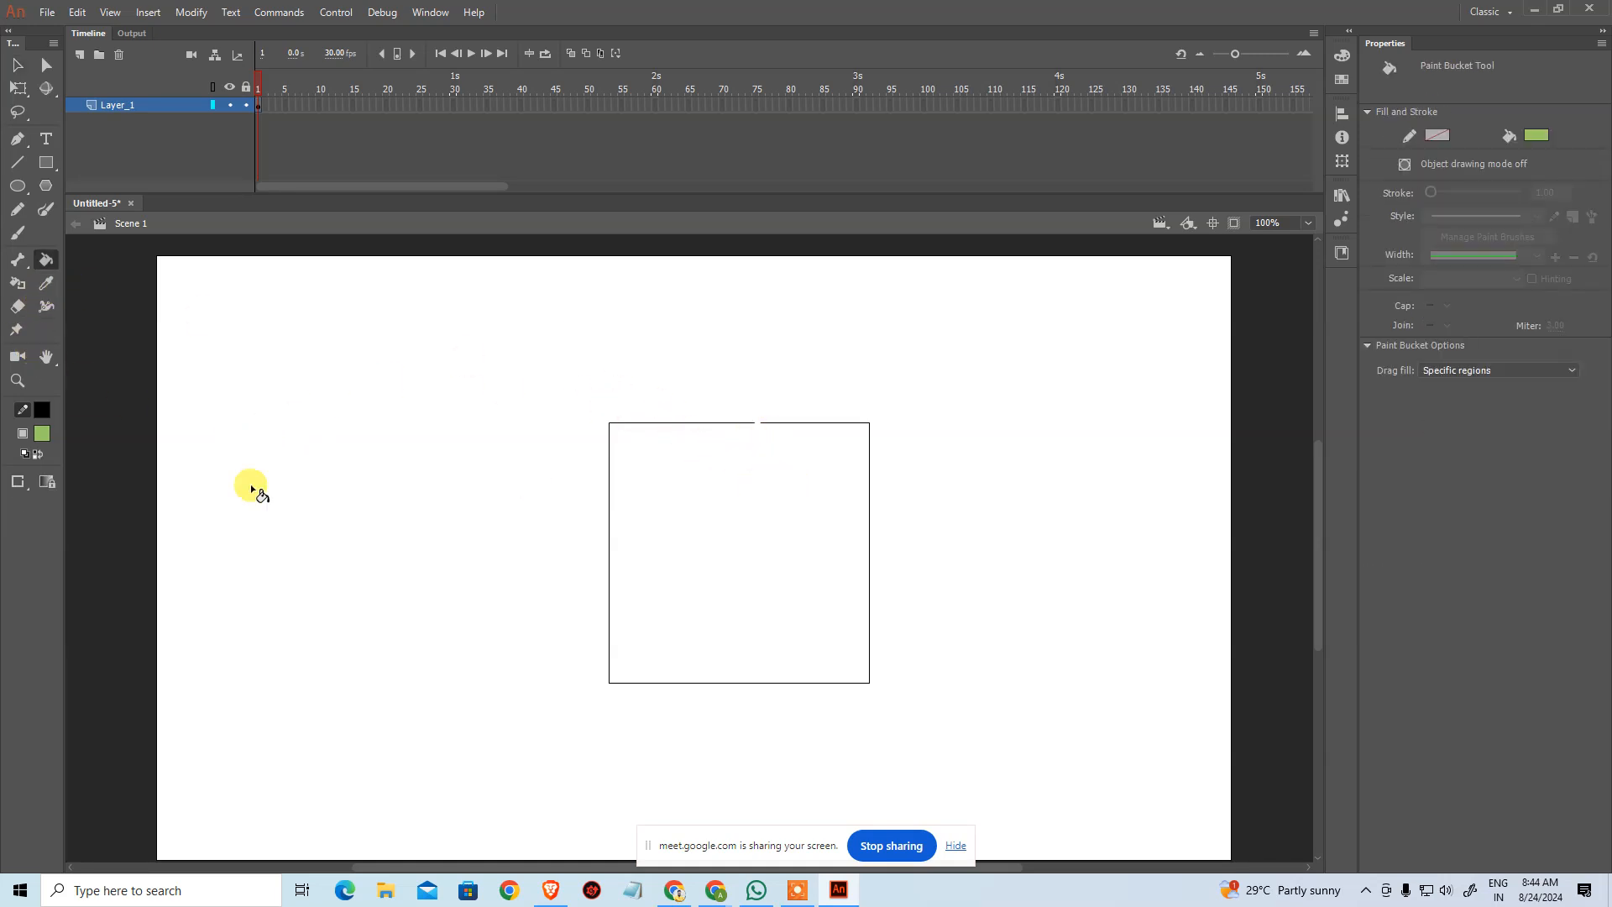
{"action": "left_click", "coordinate": [27, 491]}
{"action": "left_click", "coordinate": [93, 520]}
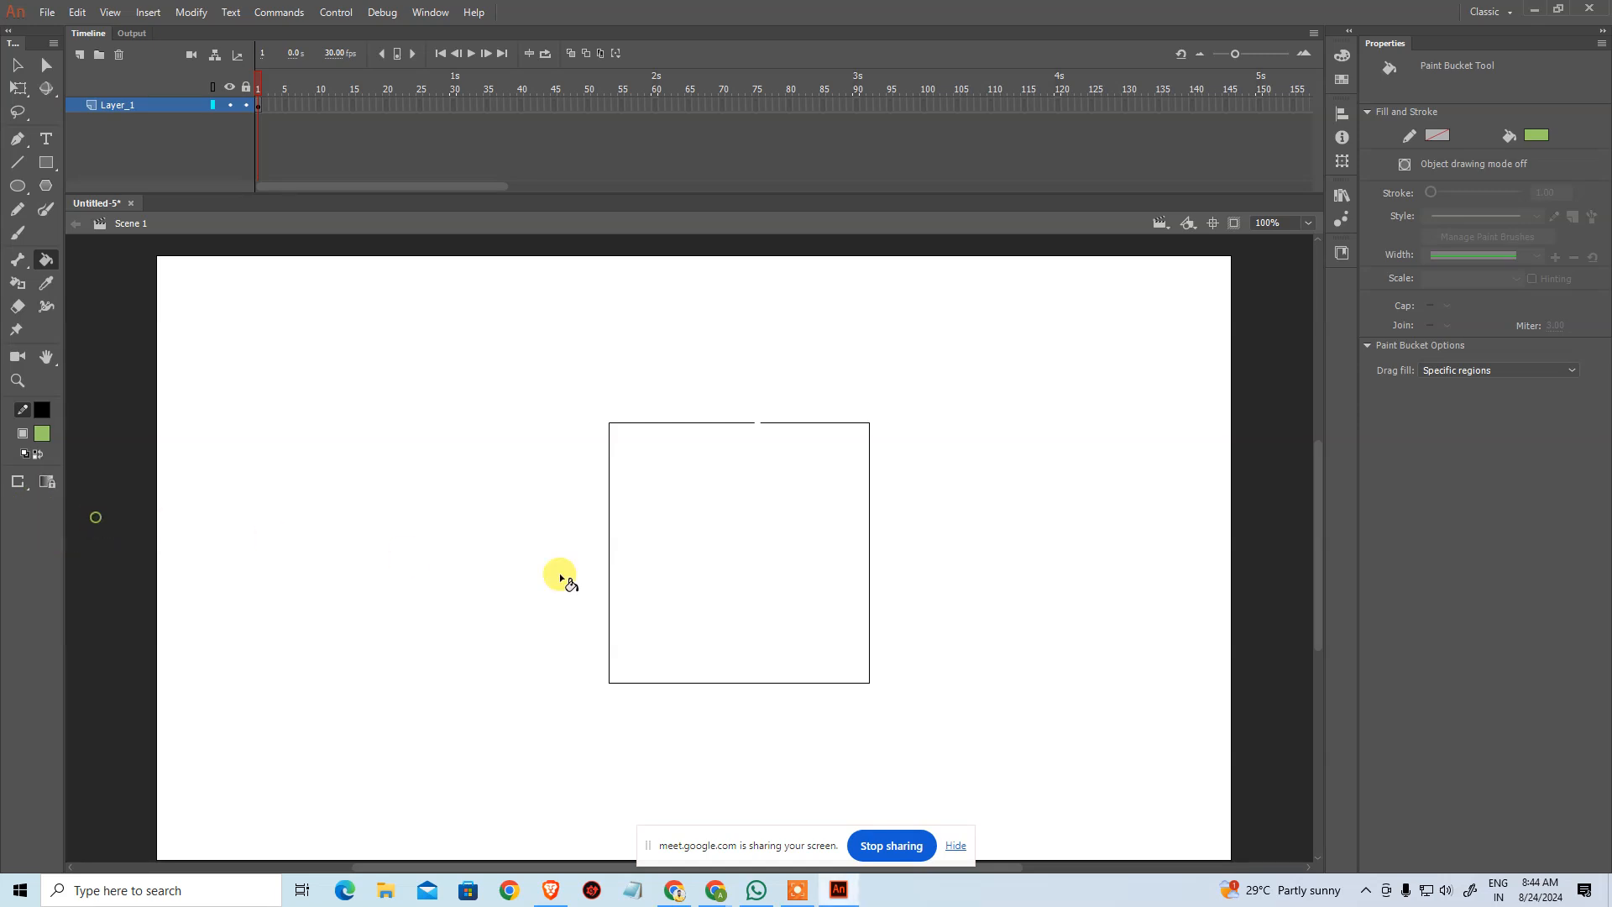
{"action": "left_click", "coordinate": [23, 480]}
{"action": "left_click", "coordinate": [72, 522]}
{"action": "left_click", "coordinate": [672, 540]}
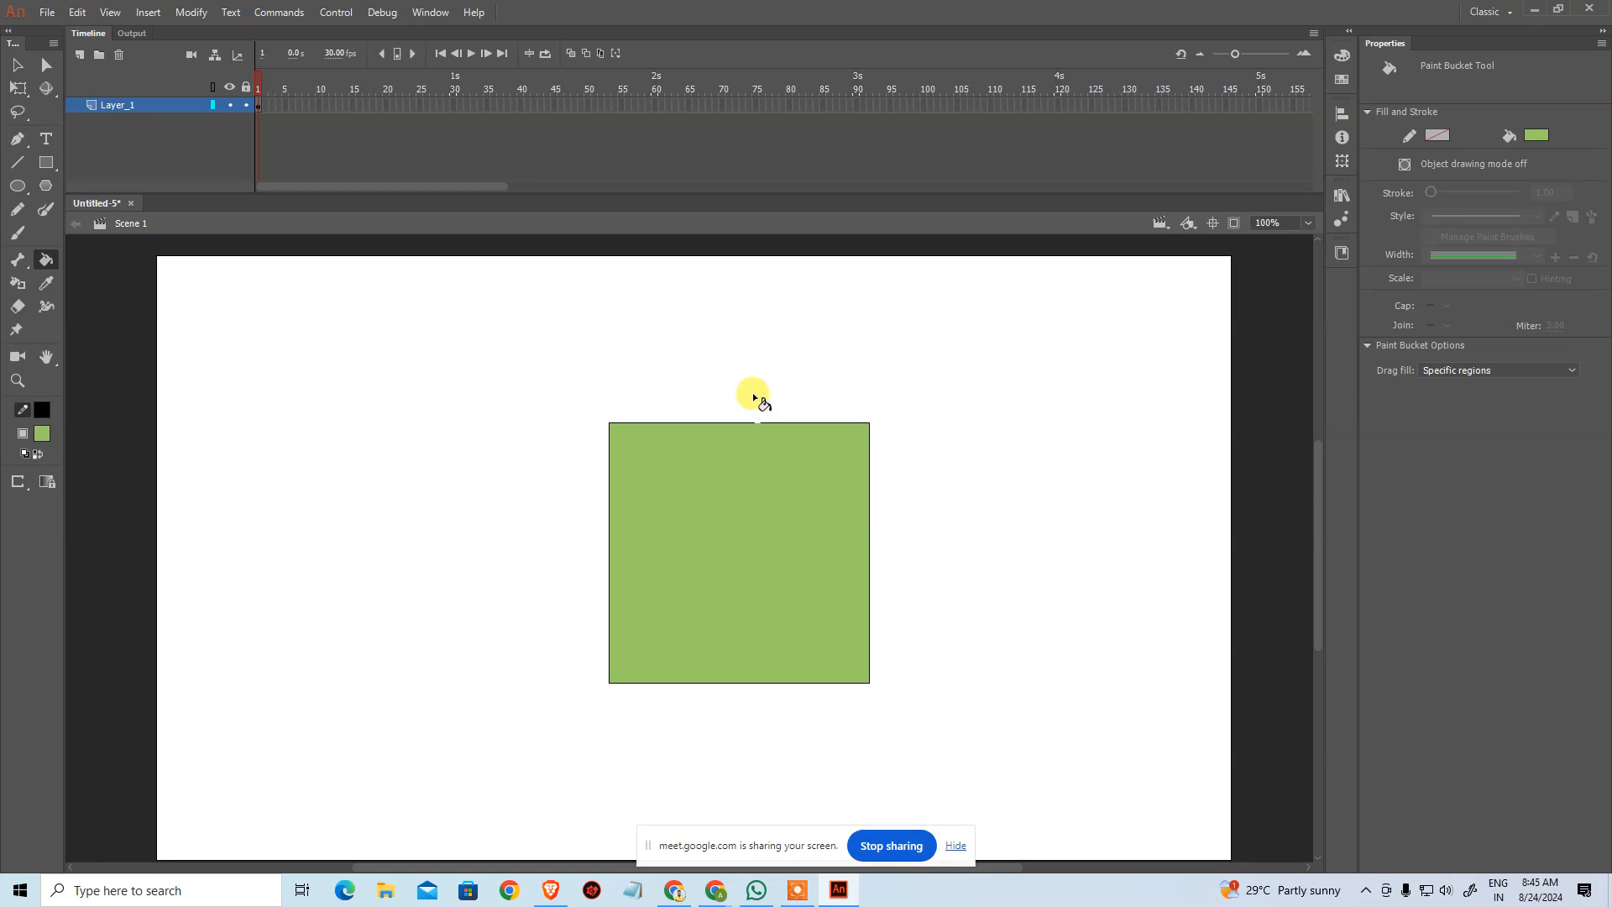
{"action": "key", "text": "ctrl+z"}
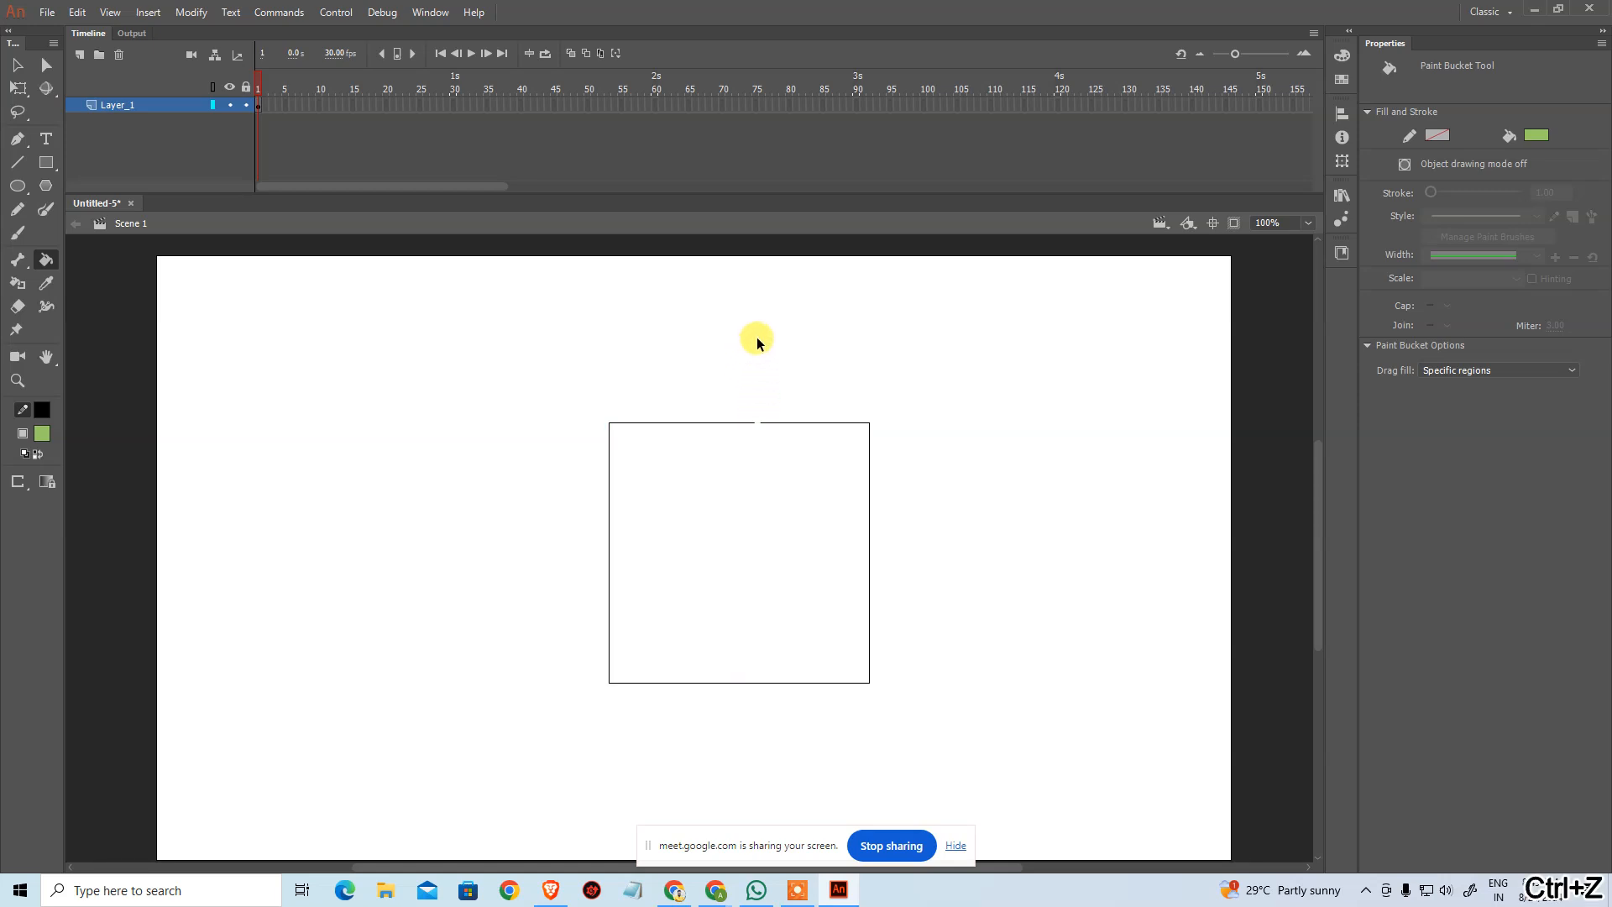
Step: Set the Paint Bucket's gap option to Close Small Gaps
{"action": "left_click", "coordinate": [24, 486]}
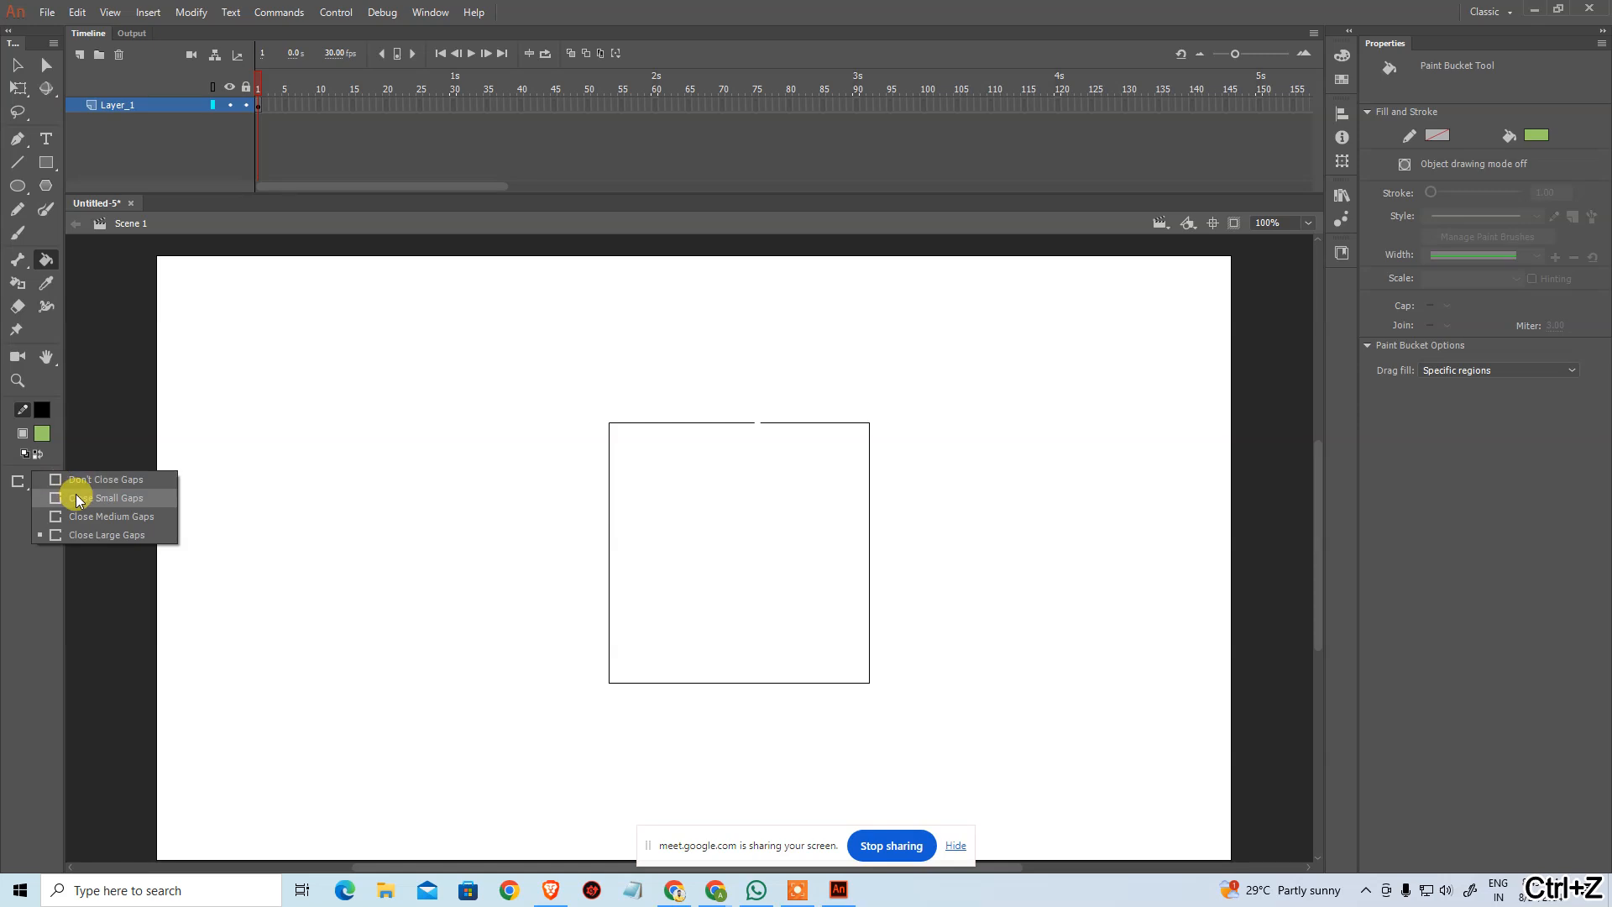
{"action": "left_click", "coordinate": [76, 494]}
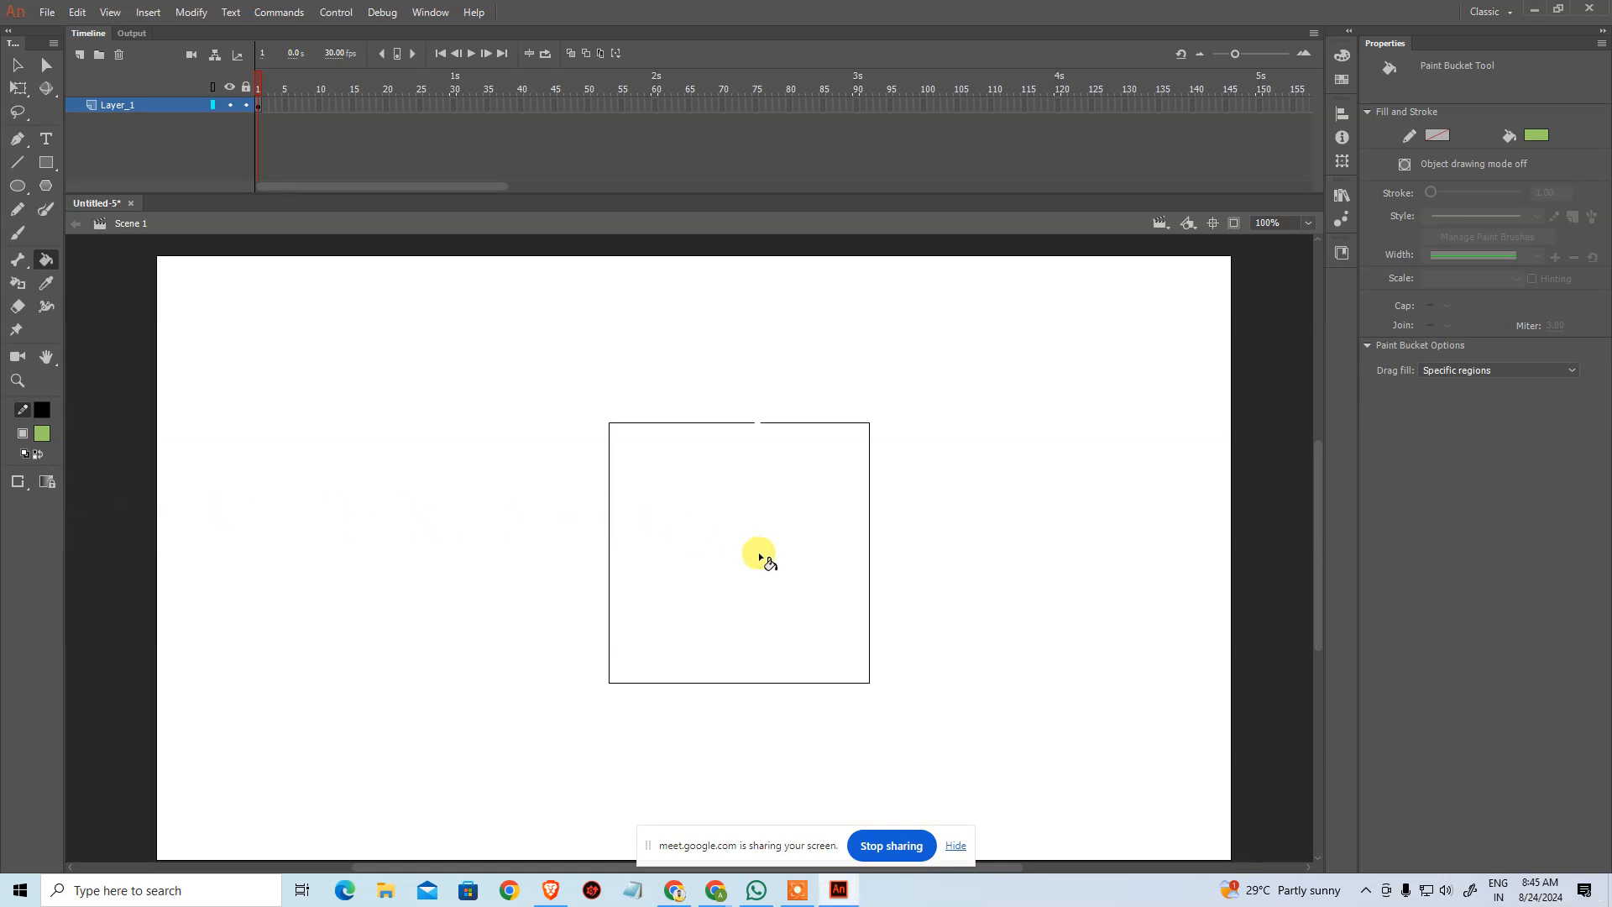
{"action": "key", "text": "ctrl+minus"}
{"action": "key", "text": "ctrl+minus"}
{"action": "key", "text": "ctrl+minus"}
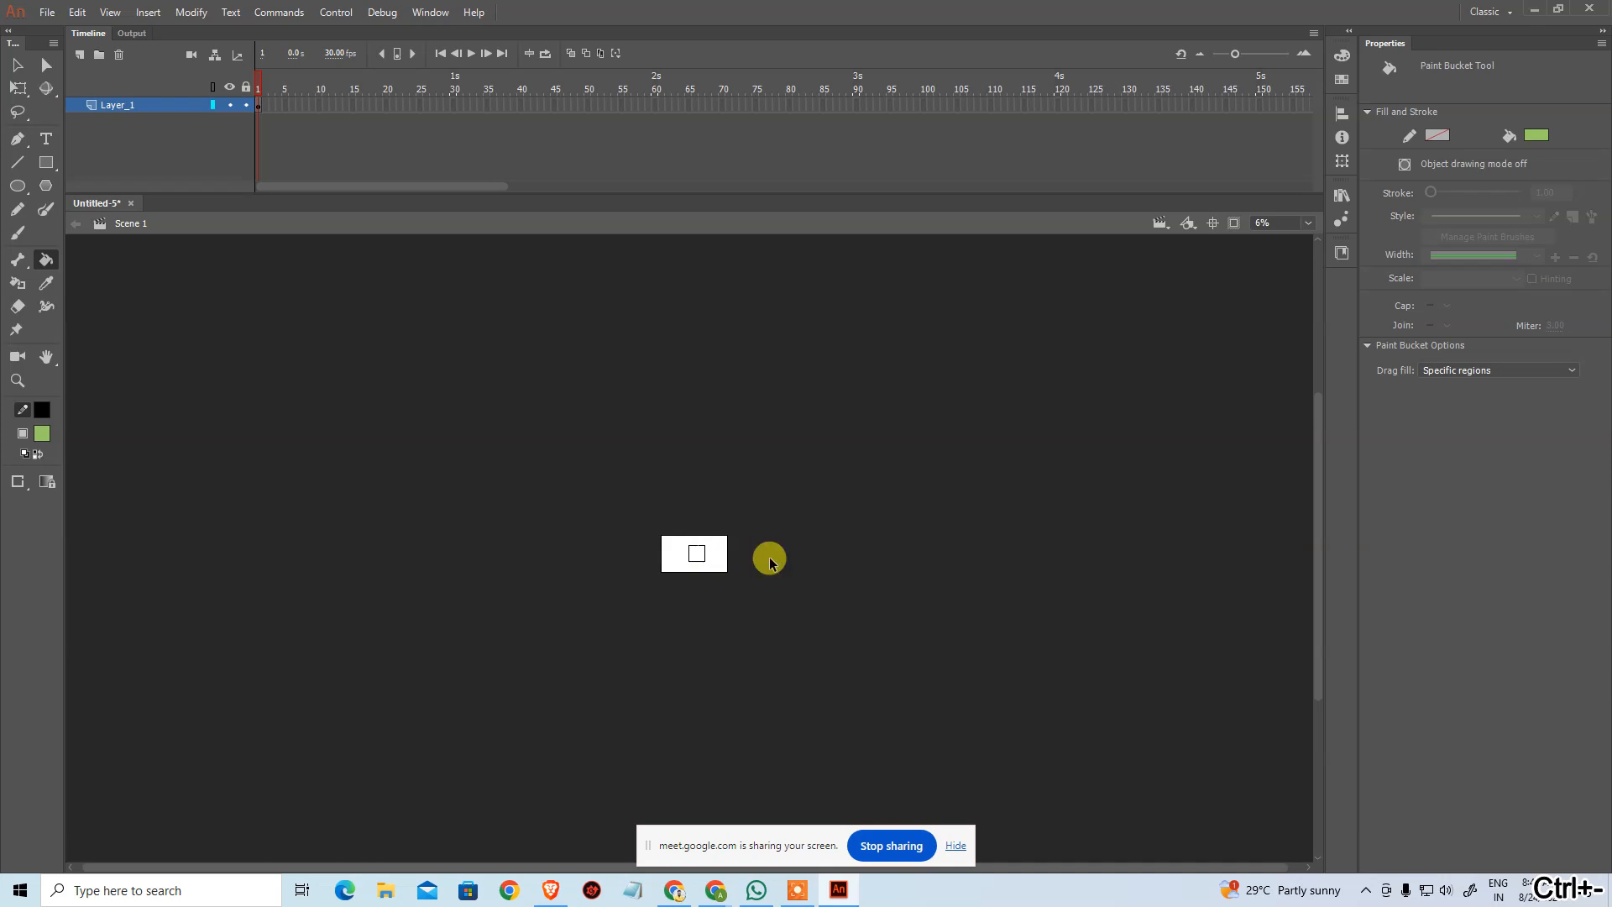
{"action": "key", "text": "ctrl+0"}
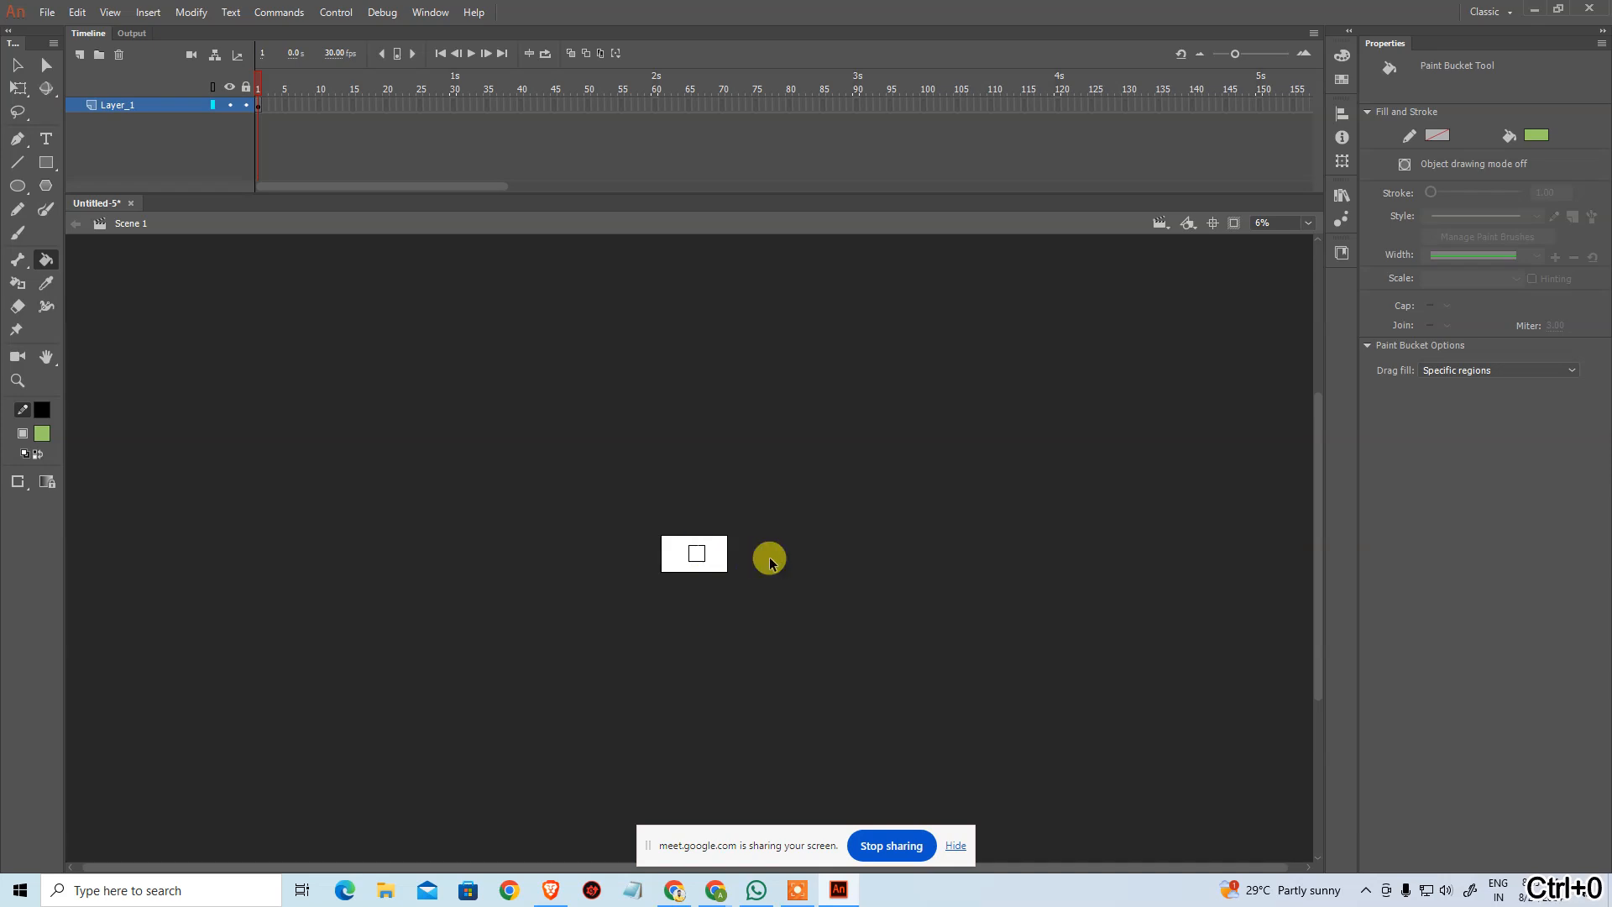
{"action": "key", "text": "ctrl+1"}
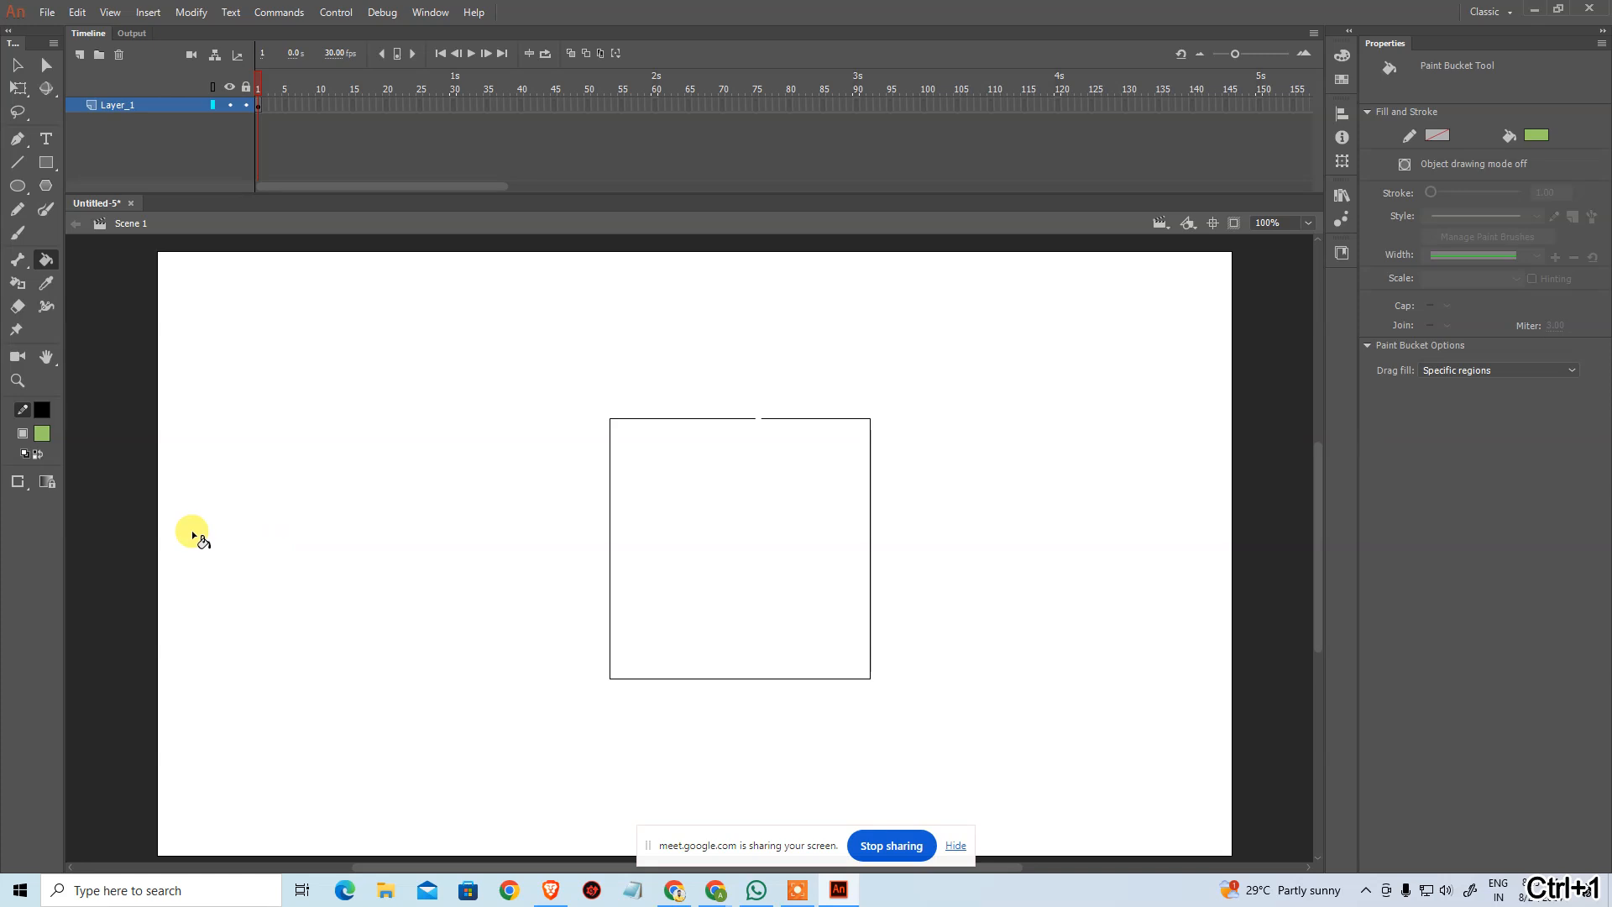
Step: Fill the gapped square with green using the Paint Bucket's Close Large Gaps option
{"action": "left_click", "coordinate": [29, 485]}
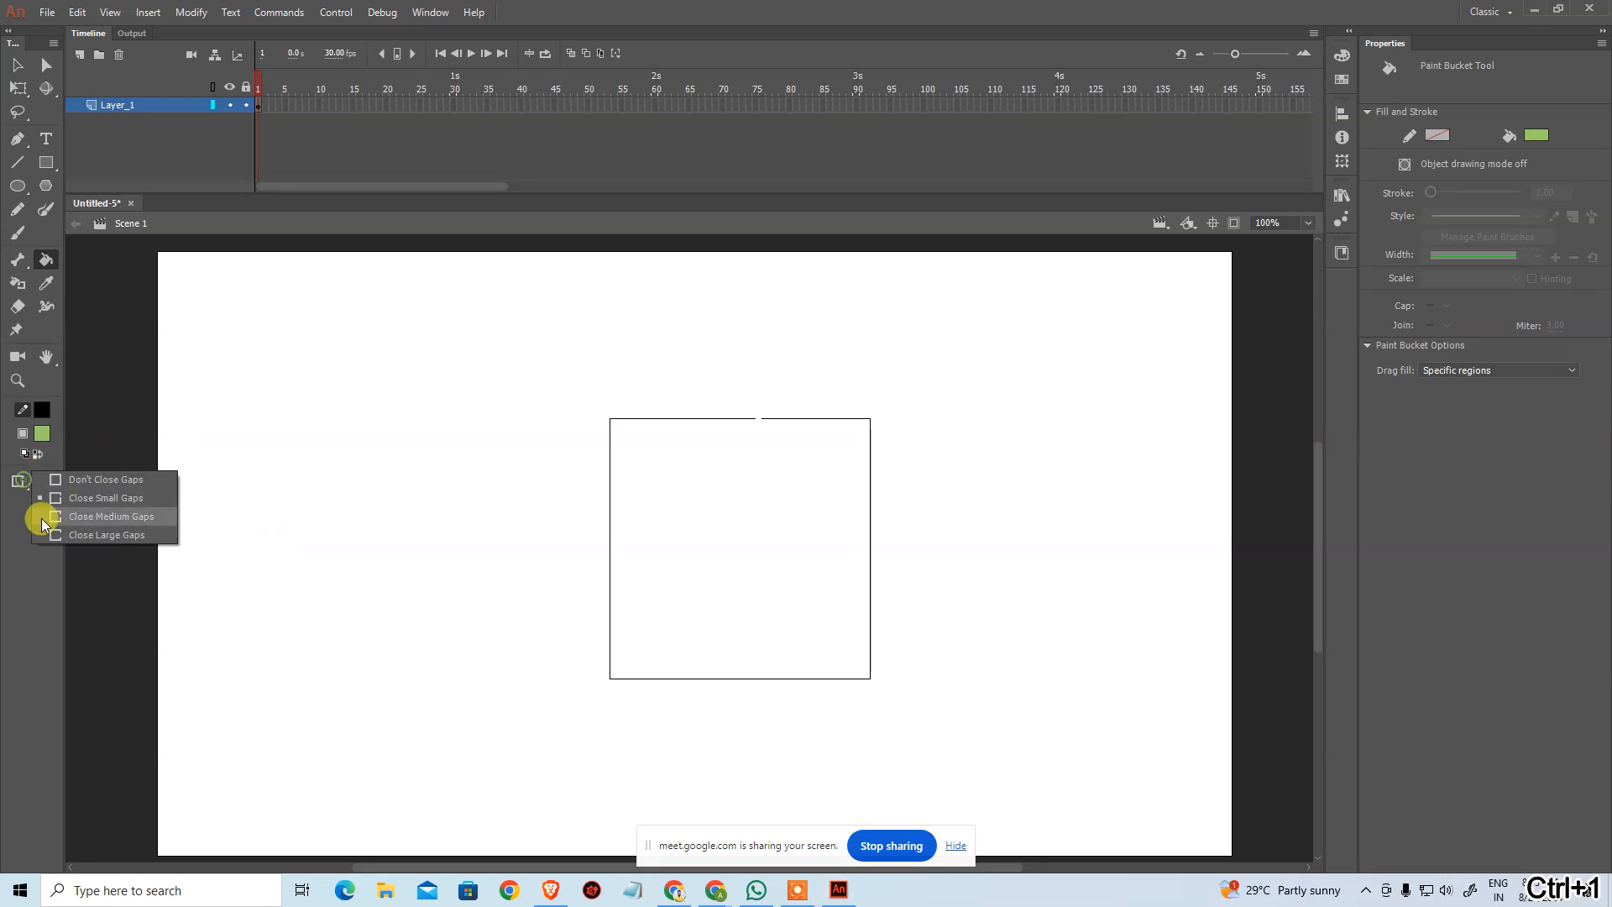
{"action": "left_click", "coordinate": [107, 532]}
{"action": "left_click", "coordinate": [699, 522]}
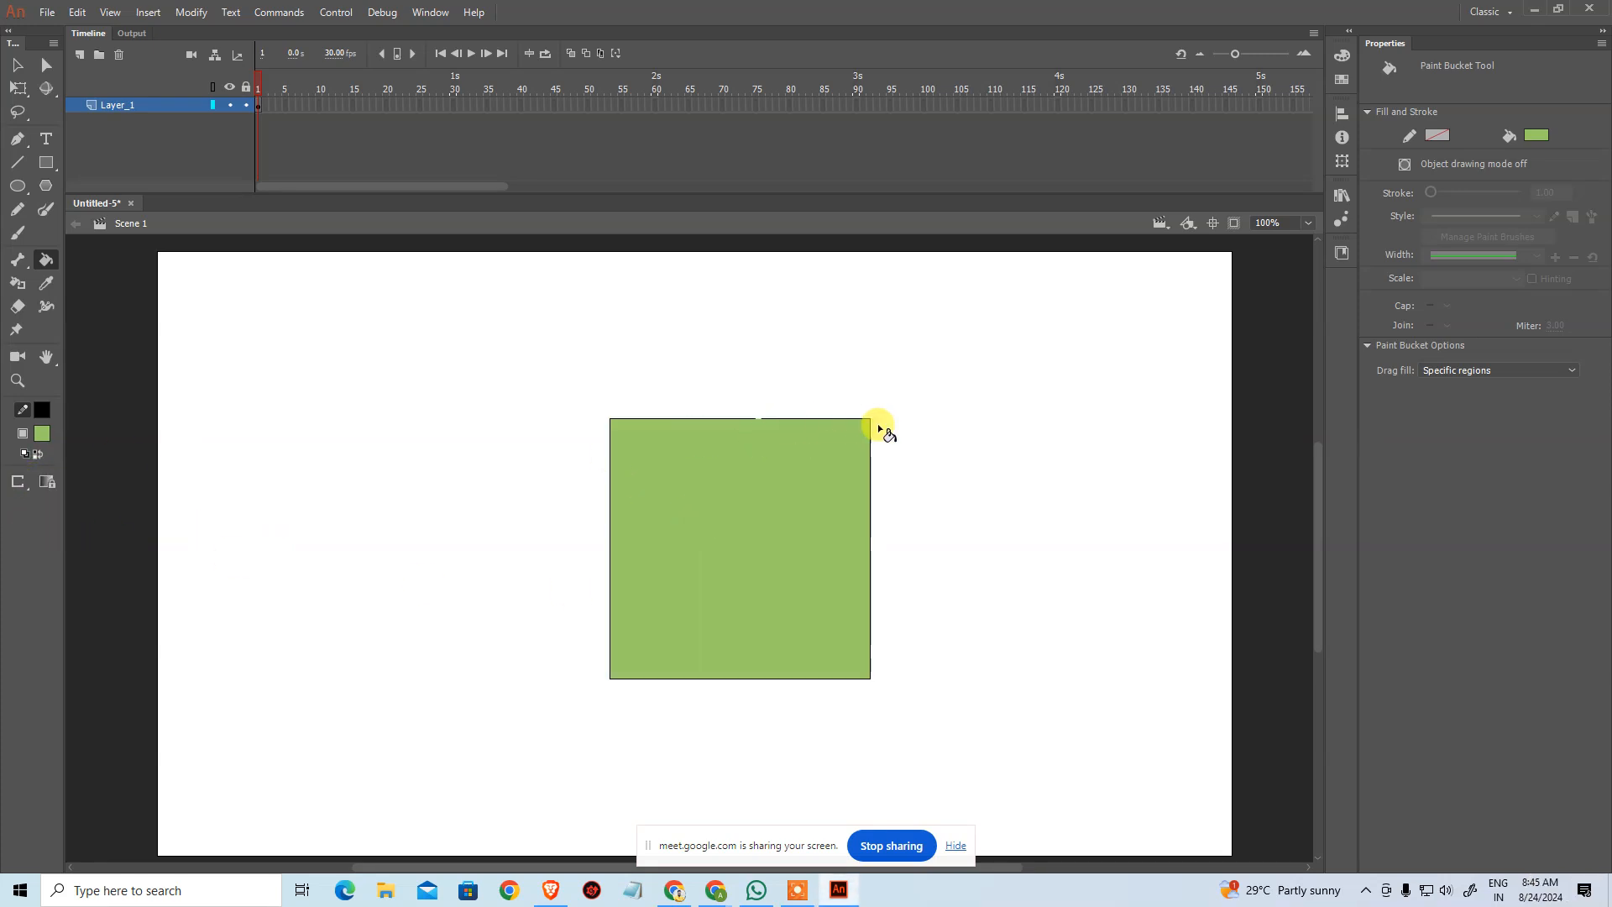
Step: Close the gap in the green square's top edge with a black stroke using the Ink Bottle tool
{"action": "left_click", "coordinate": [17, 65]}
{"action": "key", "text": "ctrl+space"}
{"action": "left_click_drag", "start_coordinate": [731, 403], "coordinate": [821, 450]}
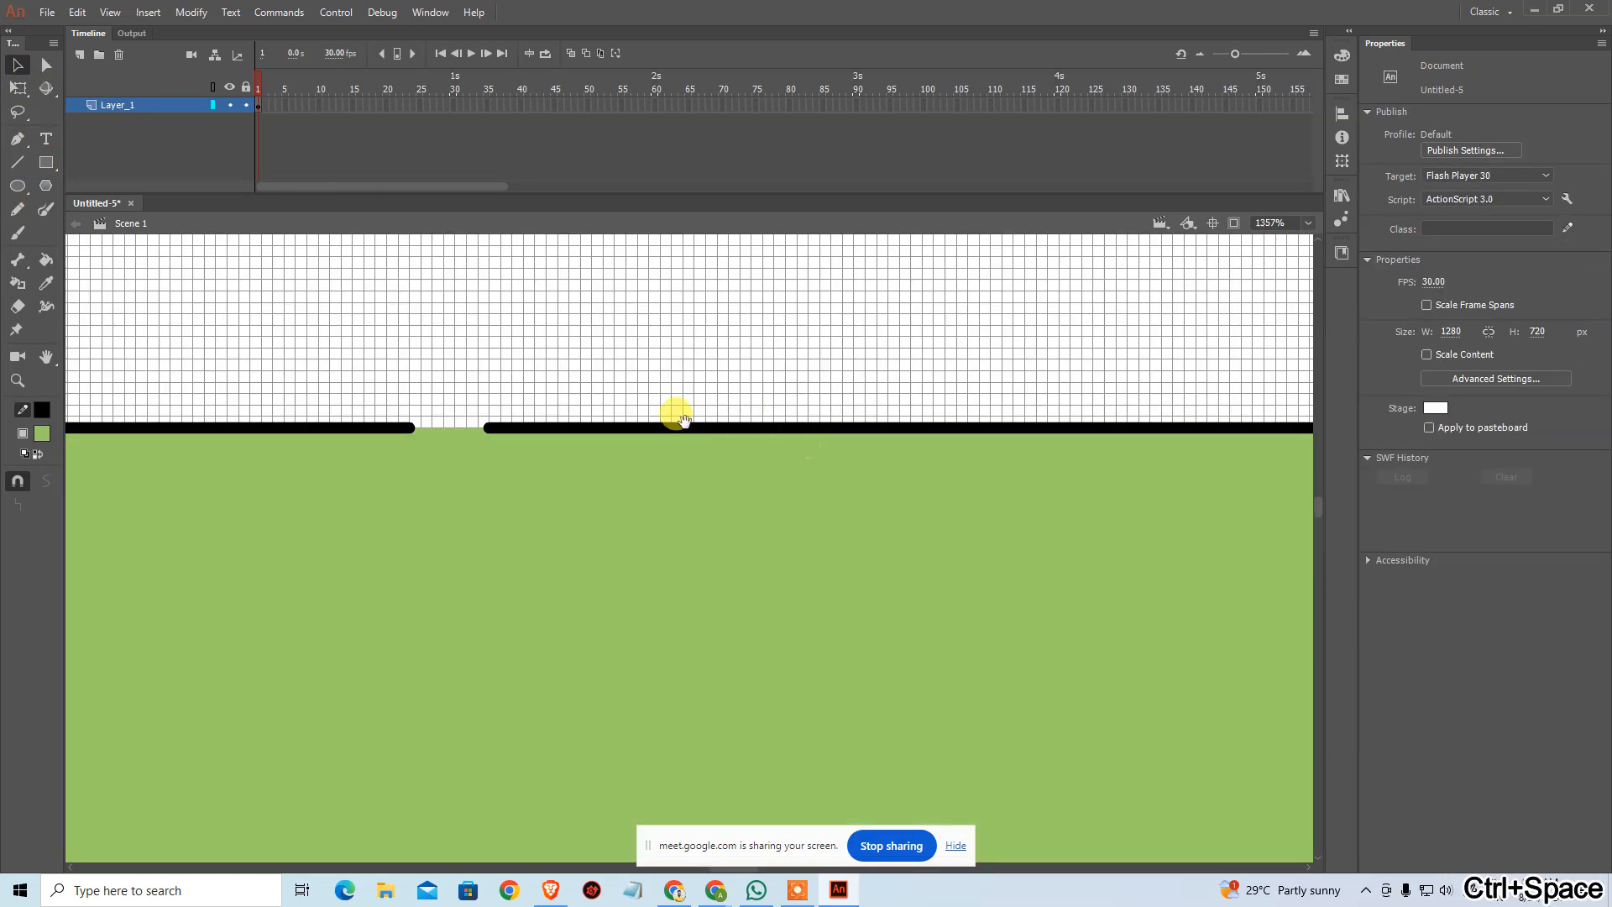
{"action": "key", "text": "s"}
{"action": "left_click", "coordinate": [448, 428]}
{"action": "key", "text": "ctrl+minus"}
{"action": "key", "text": "ctrl+minus"}
{"action": "key", "text": "ctrl+minus"}
{"action": "key", "text": "ctrl+minus"}
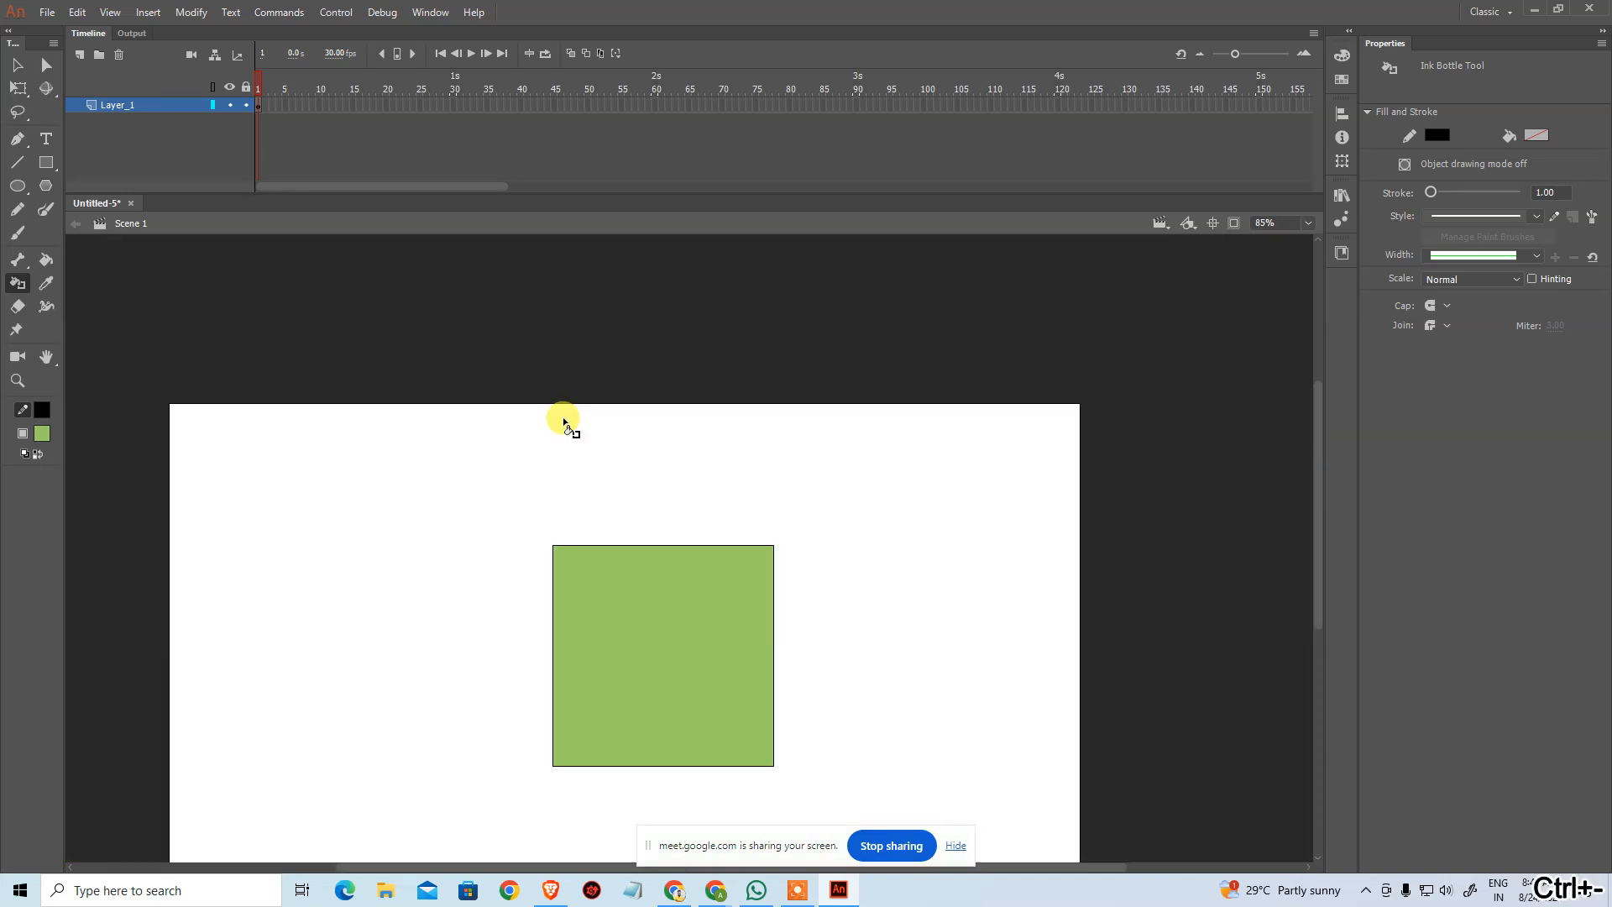
{"action": "left_click_drag", "start_coordinate": [568, 537], "coordinate": [563, 411]}
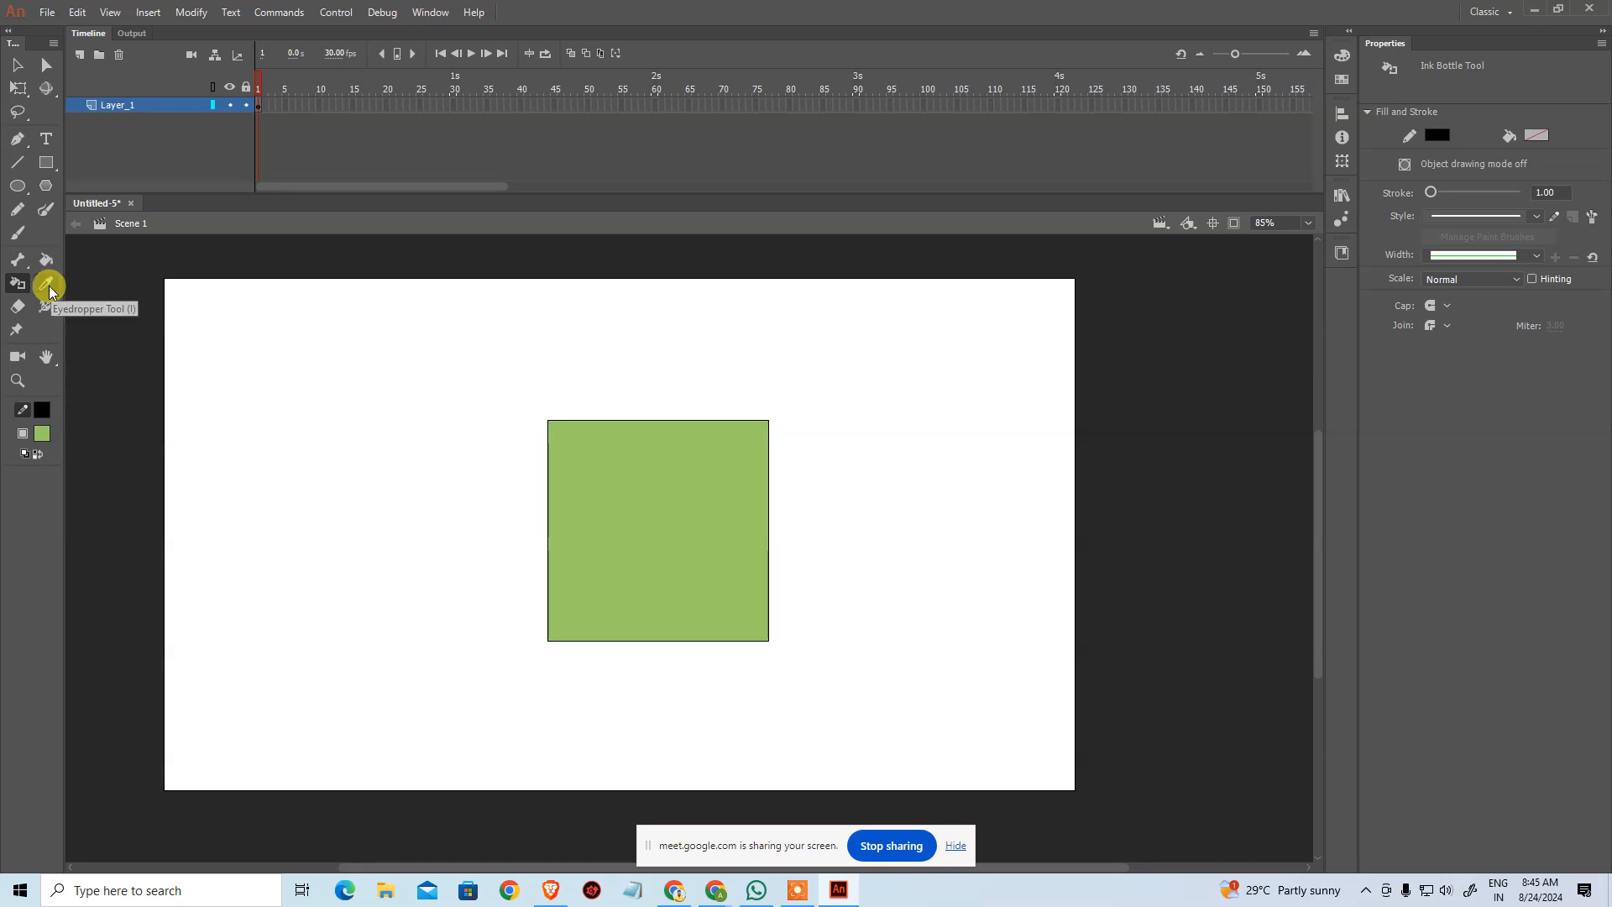
Step: Draw a smaller square to the left of the green square with the default black stroke and white fill
{"action": "left_click", "coordinate": [47, 162]}
{"action": "left_click", "coordinate": [25, 453]}
{"action": "left_click_drag", "start_coordinate": [234, 406], "coordinate": [387, 558]}
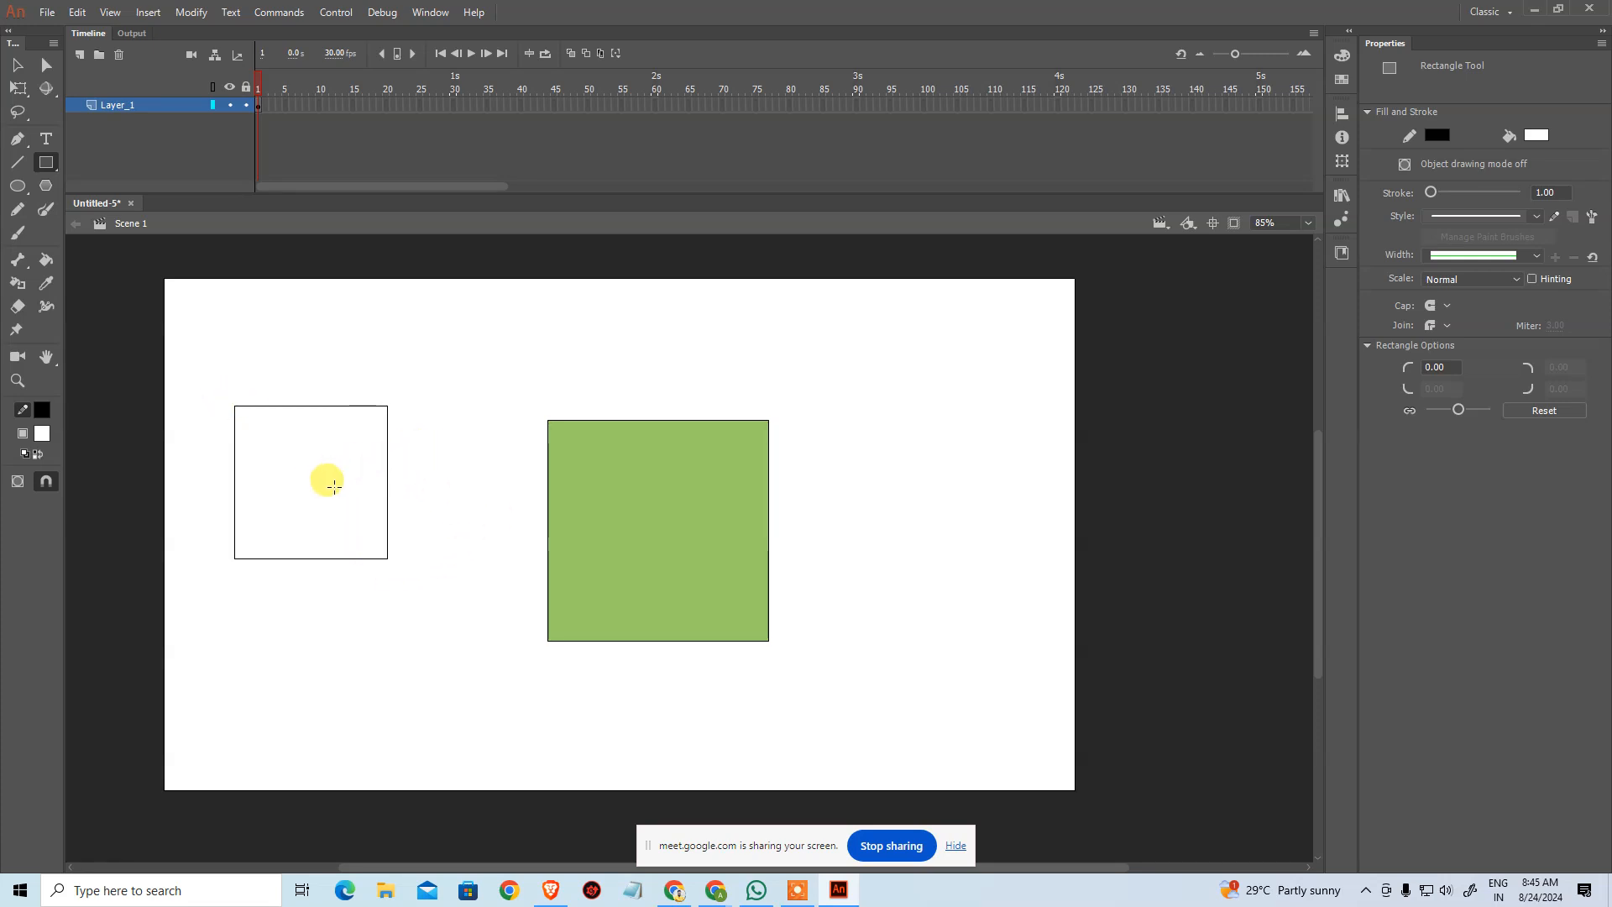
Step: Sample the large square's green with the Eyedropper and fill the smaller square with it
{"action": "key", "text": "i"}
{"action": "left_click", "coordinate": [619, 524]}
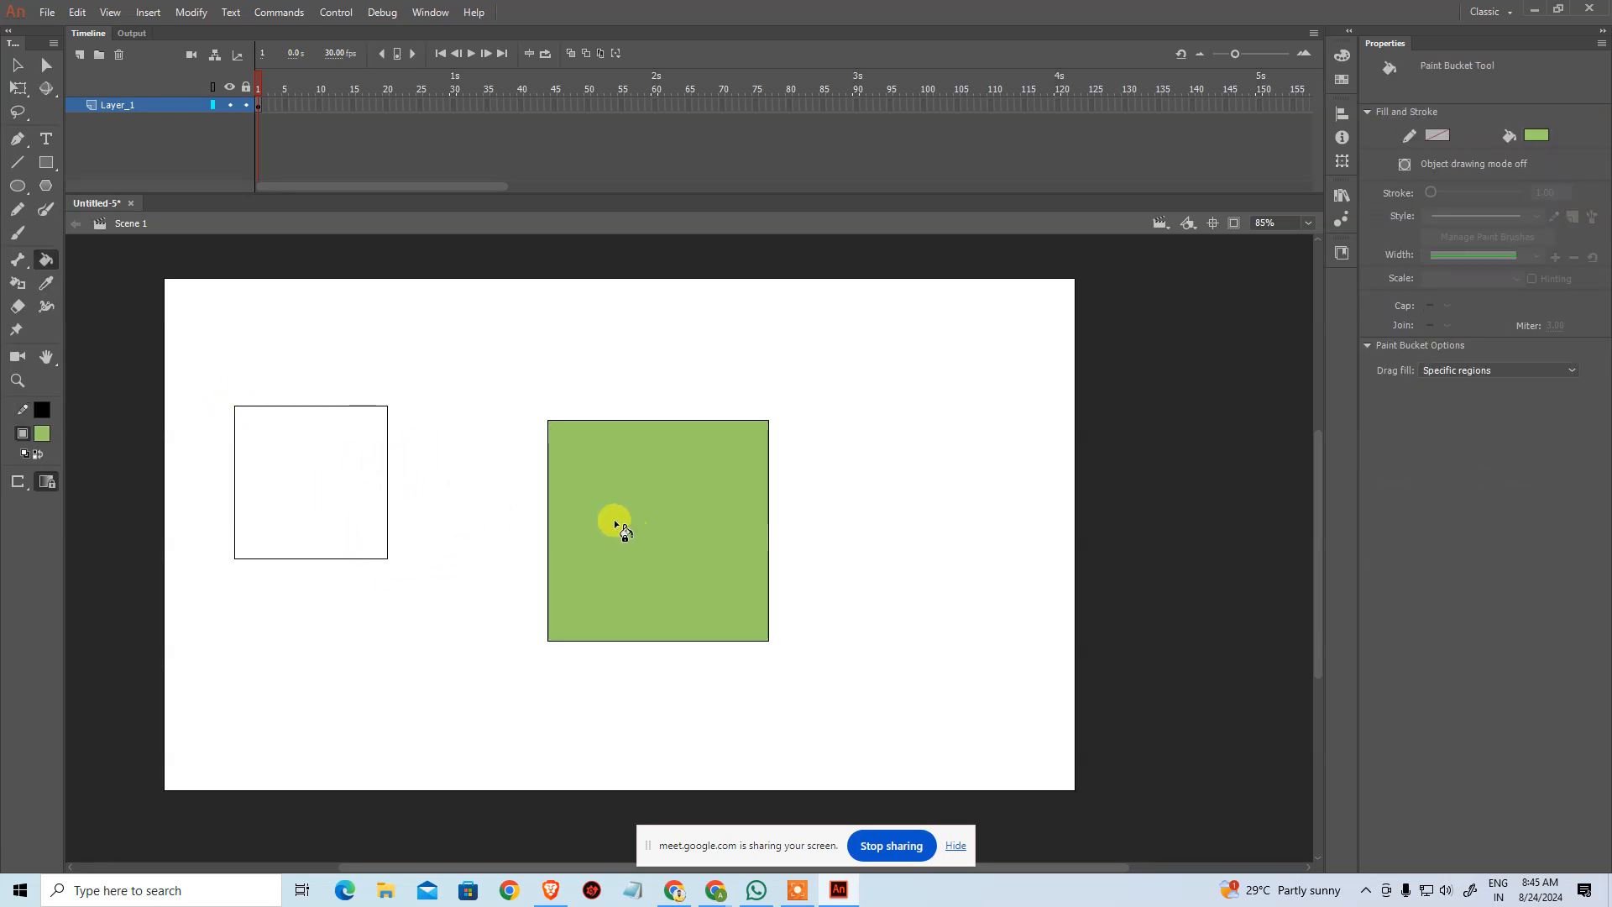
{"action": "left_click", "coordinate": [326, 468]}
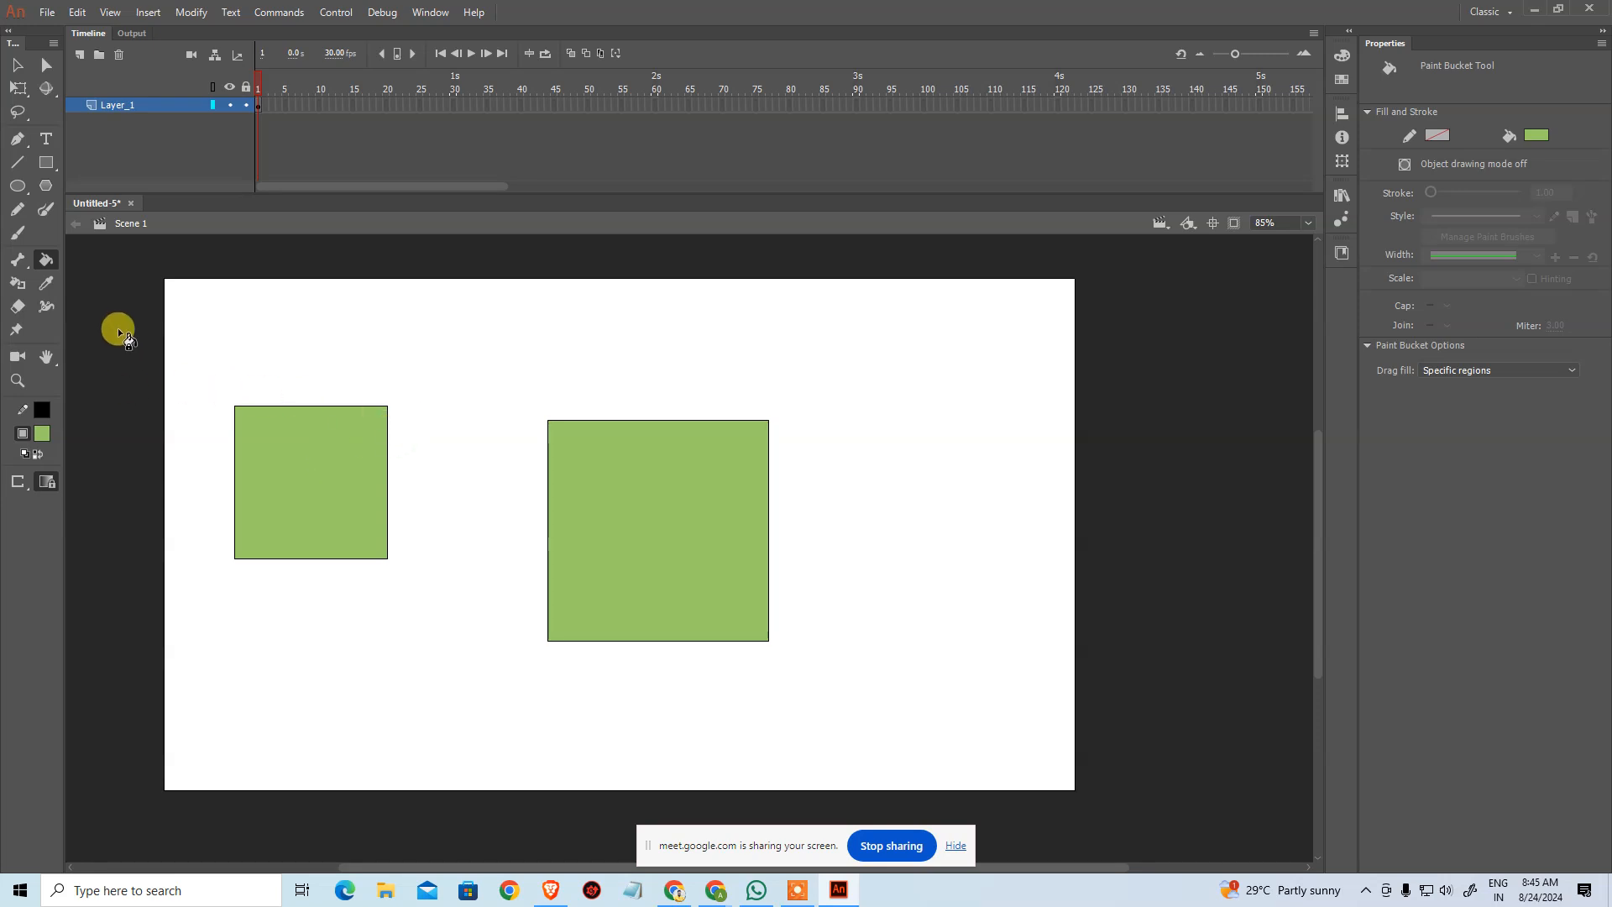
Step: Erase a vertical strip through the large square in Erase Normal mode, and undo the stroke
{"action": "left_click", "coordinate": [20, 309]}
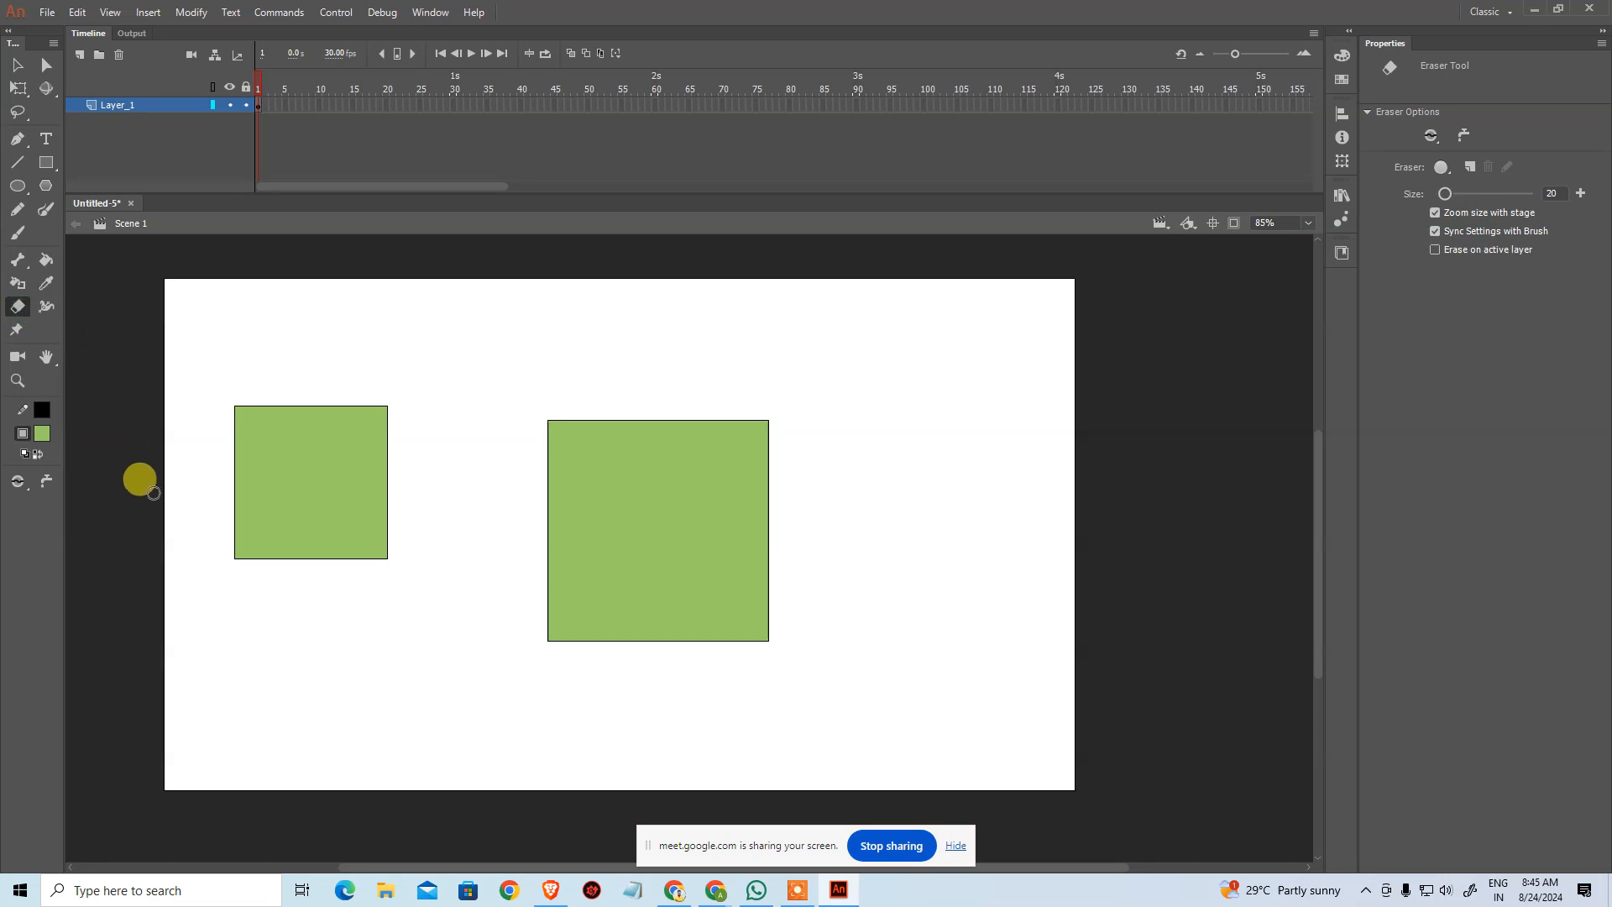
{"action": "left_click", "coordinate": [17, 481]}
{"action": "left_click", "coordinate": [93, 482]}
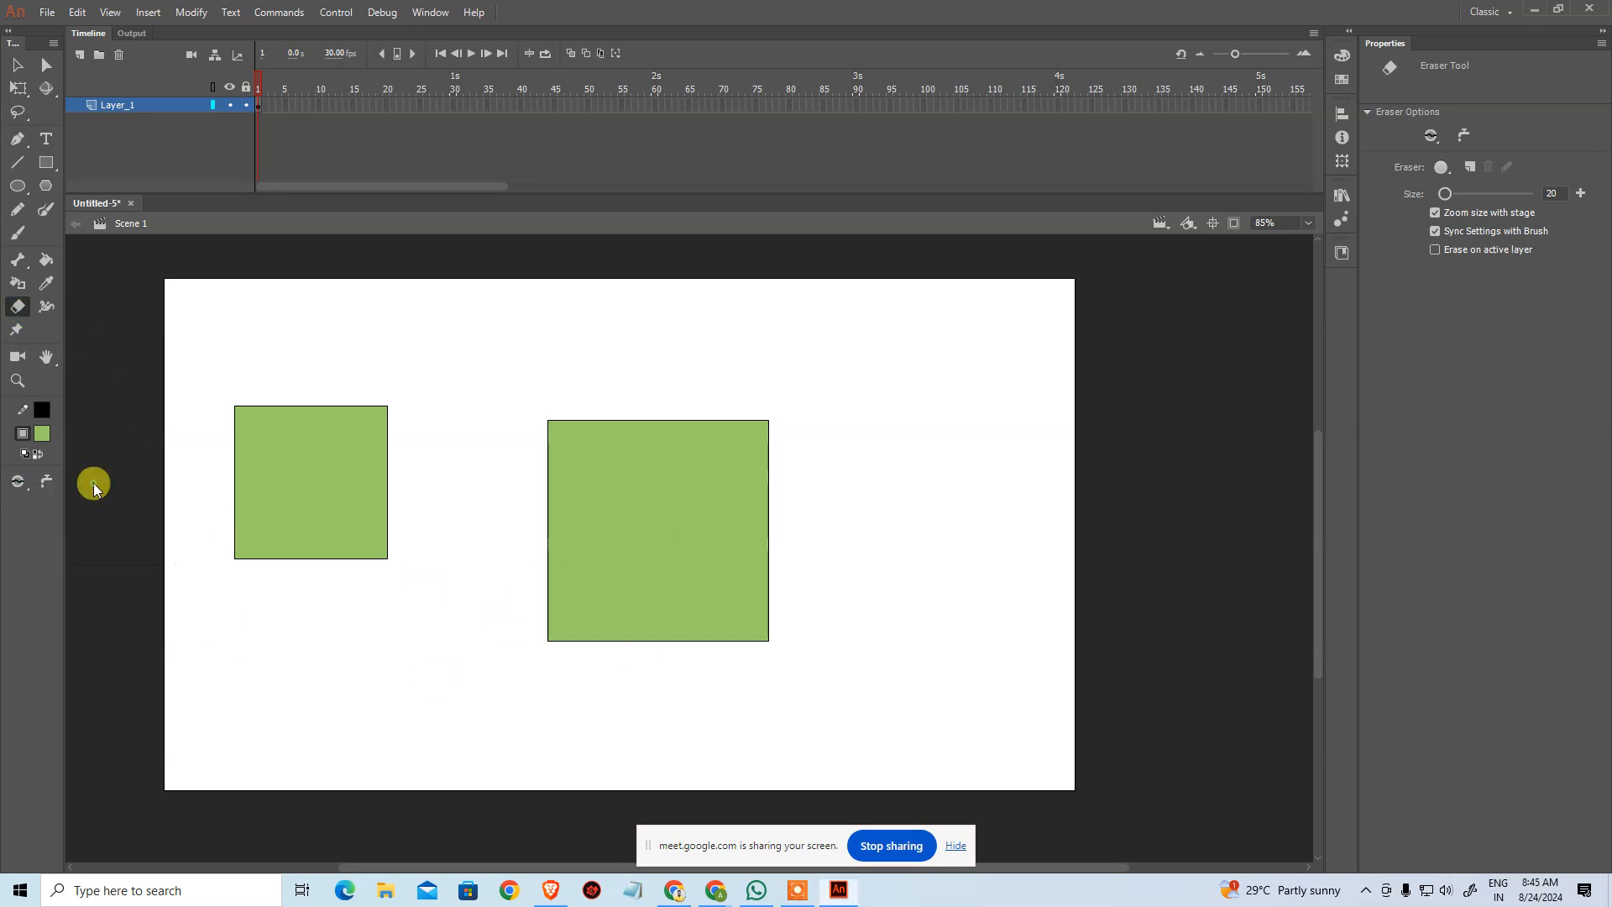
{"action": "left_click_drag", "start_coordinate": [636, 374], "coordinate": [664, 650]}
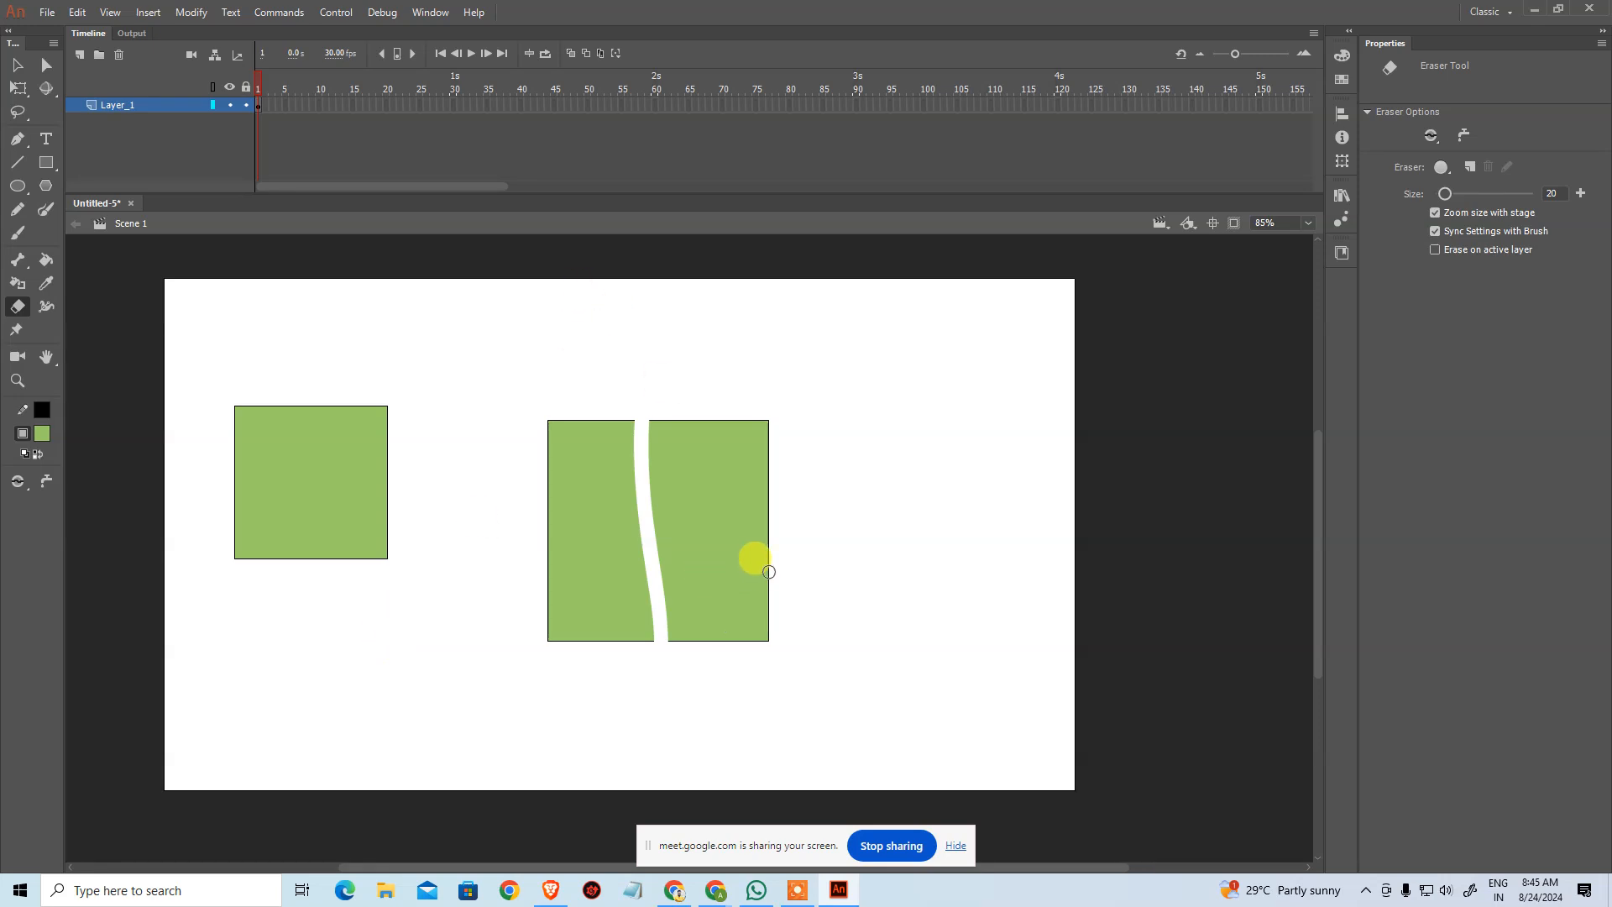
{"action": "key", "text": "ctrl+z"}
Step: Erase a vertical strip of the large square in Erase Fills mode, and undo the stroke
{"action": "left_click", "coordinate": [17, 481]}
{"action": "left_click", "coordinate": [83, 502]}
{"action": "left_click_drag", "start_coordinate": [637, 406], "coordinate": [641, 655]}
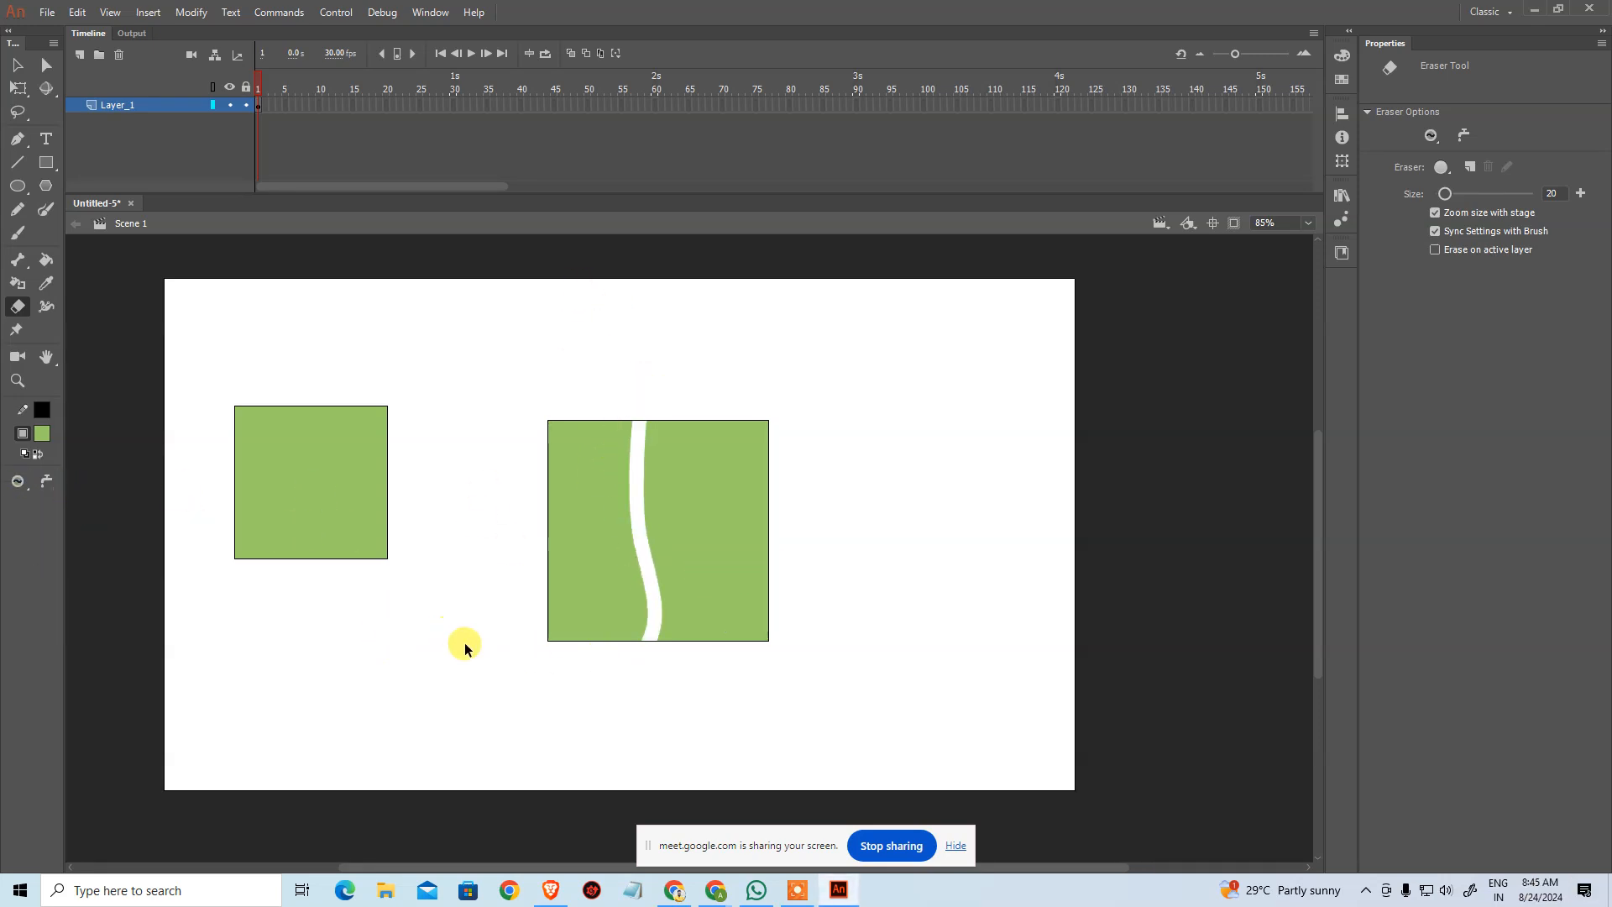
{"action": "key", "text": "ctrl+z"}
Step: Set the Eraser mode to Erase Lines
{"action": "left_click", "coordinate": [18, 478]}
{"action": "left_click", "coordinate": [81, 515]}
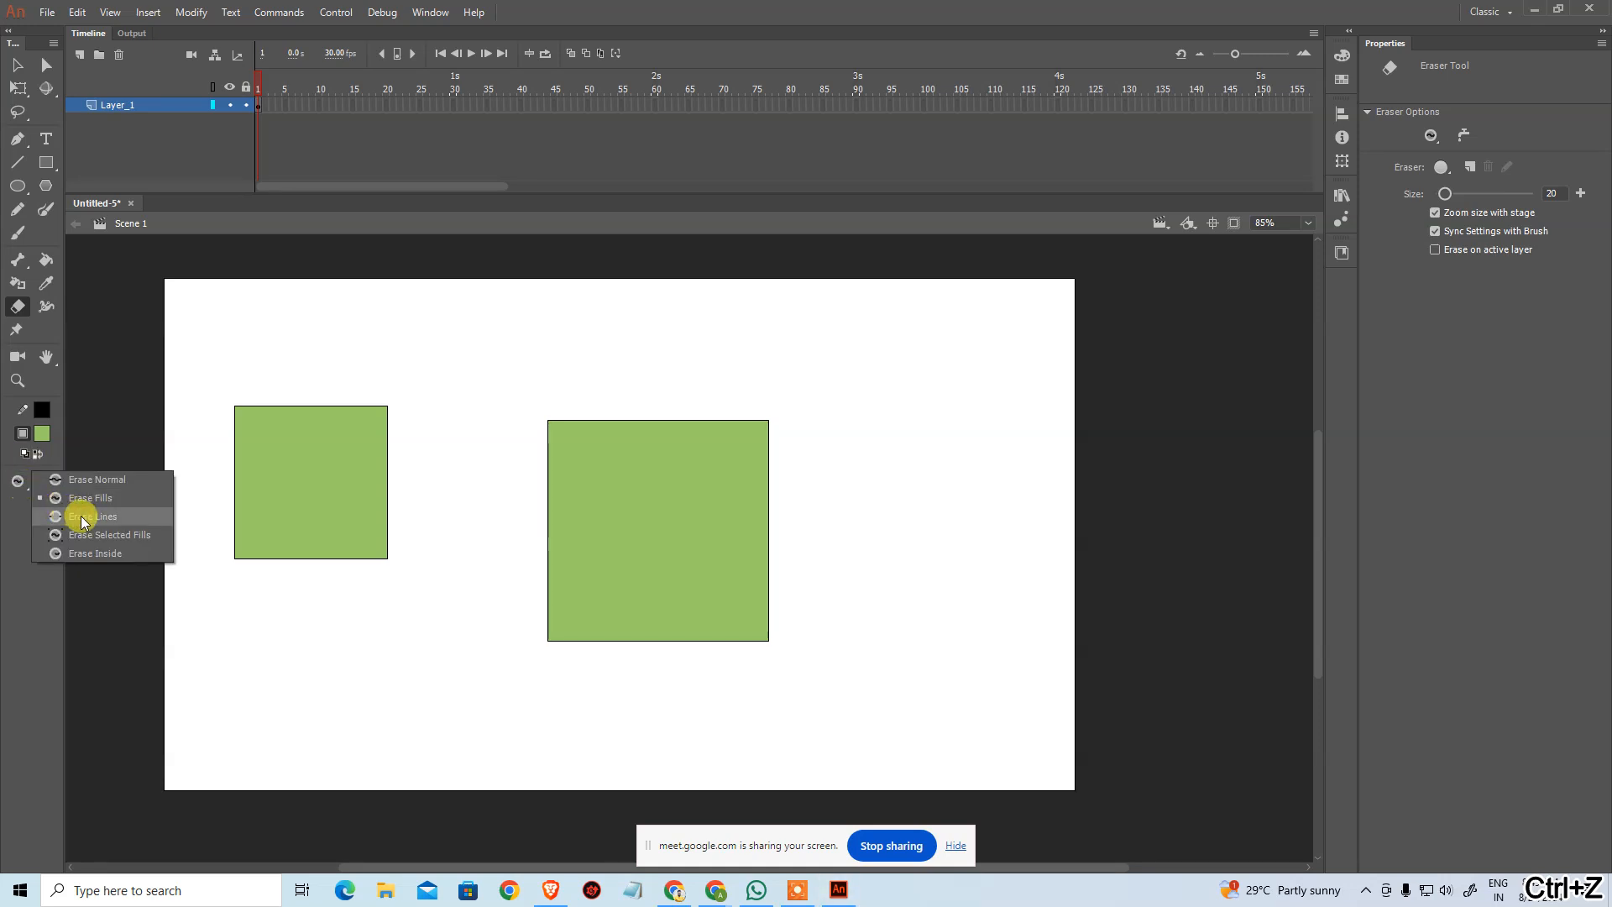
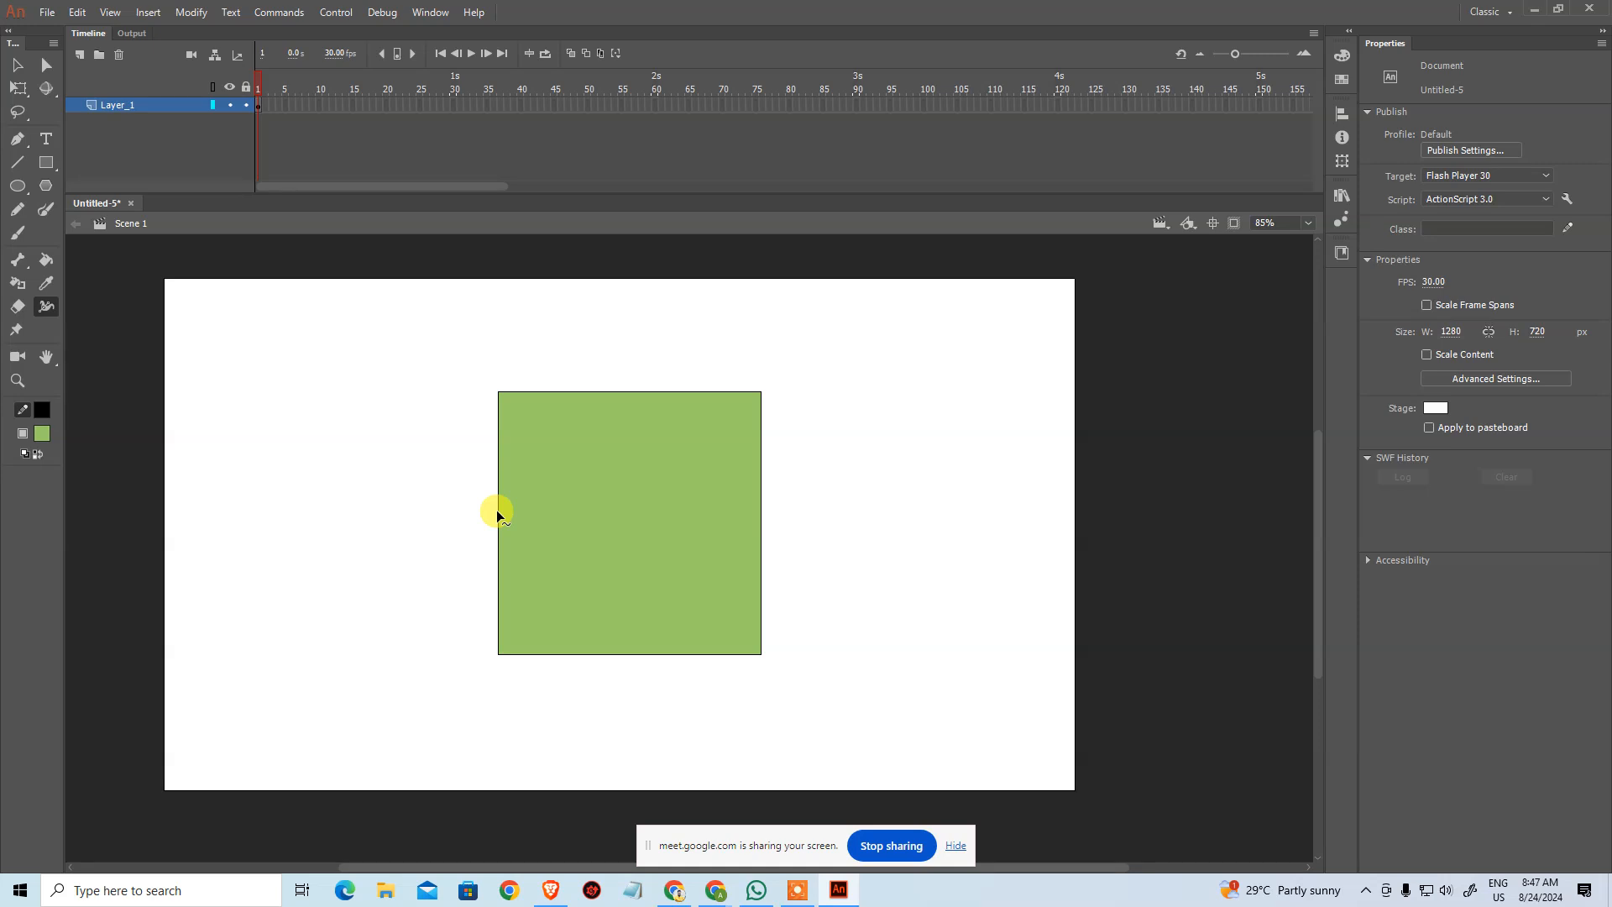
Step: Vary the square's outline thickness with the Width tool, making it thick along the left edge and thin toward the lower-right corner
{"action": "mouse_move", "coordinate": [573, 389]}
{"action": "left_mouse_down"}
{"action": "mouse_move", "coordinate": [576, 349]}
{"action": "mouse_move", "coordinate": [567, 376]}
{"action": "left_mouse_up"}
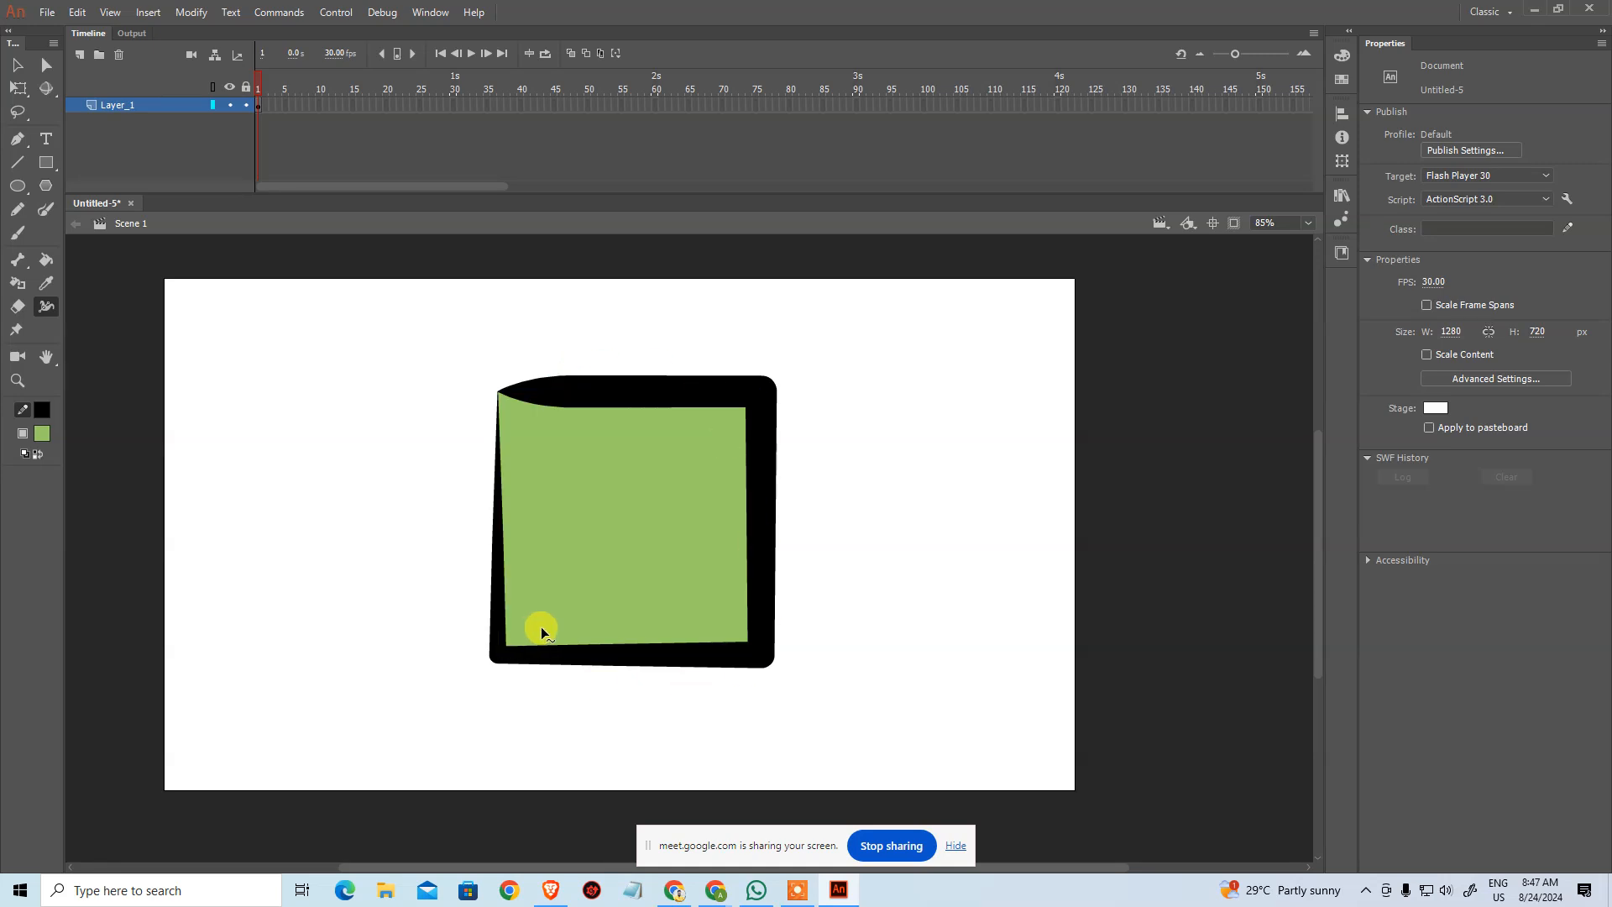
{"action": "key", "text": "ctrl+z"}
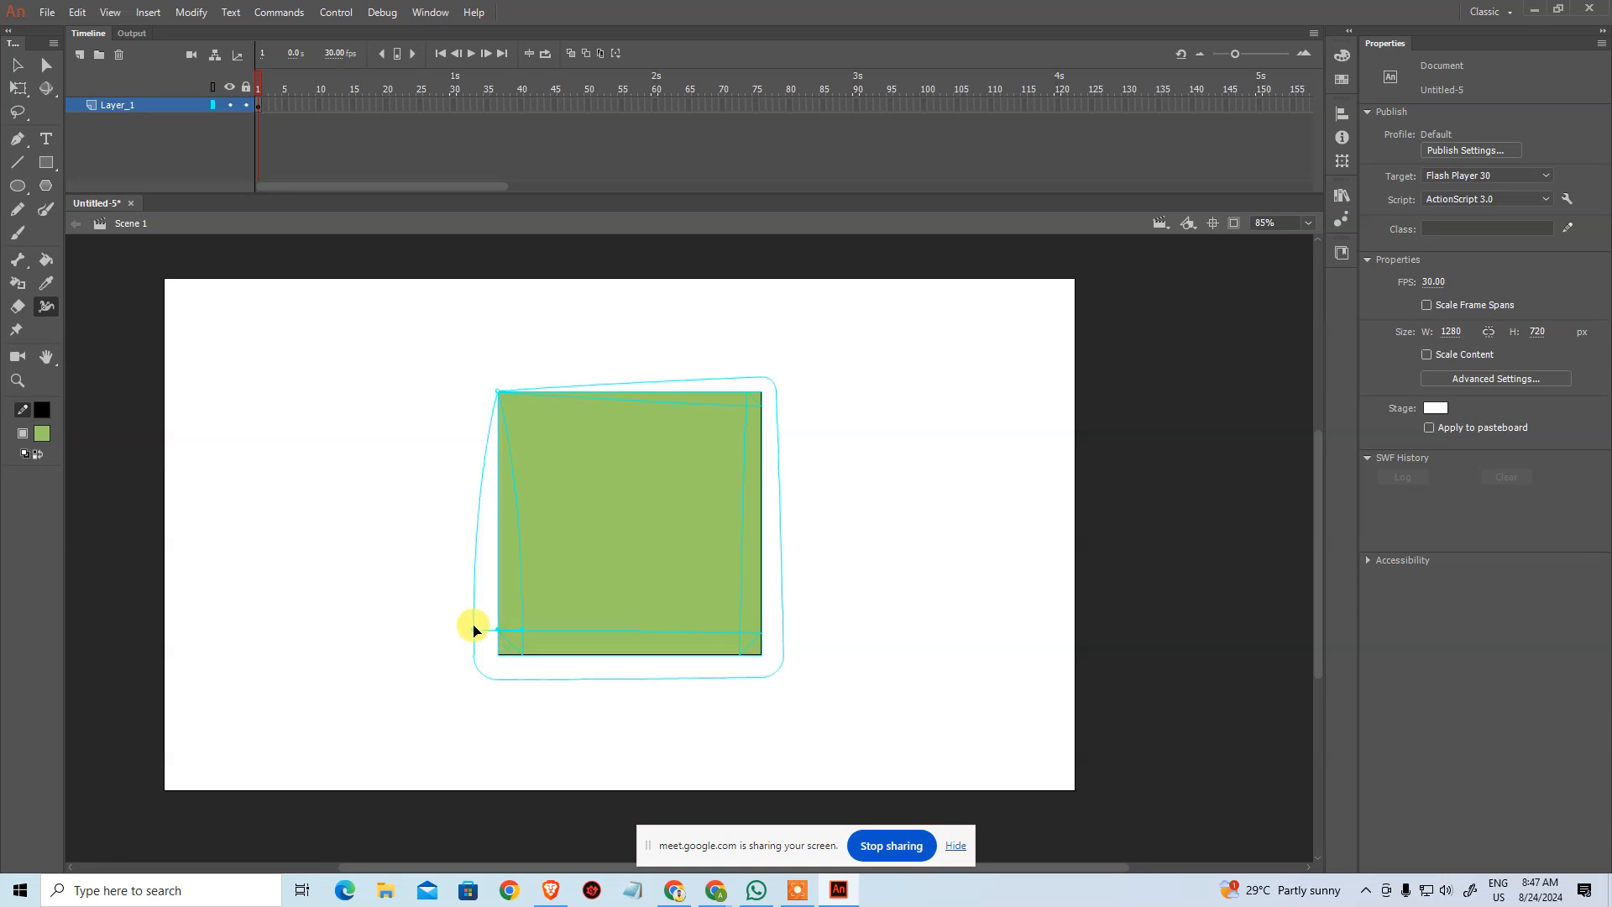
{"action": "mouse_move", "coordinate": [501, 591]}
{"action": "left_mouse_down"}
{"action": "mouse_move", "coordinate": [535, 564]}
{"action": "mouse_move", "coordinate": [489, 489]}
{"action": "mouse_move", "coordinate": [510, 394]}
{"action": "mouse_move", "coordinate": [496, 389]}
{"action": "mouse_move", "coordinate": [507, 408]}
{"action": "left_mouse_up"}
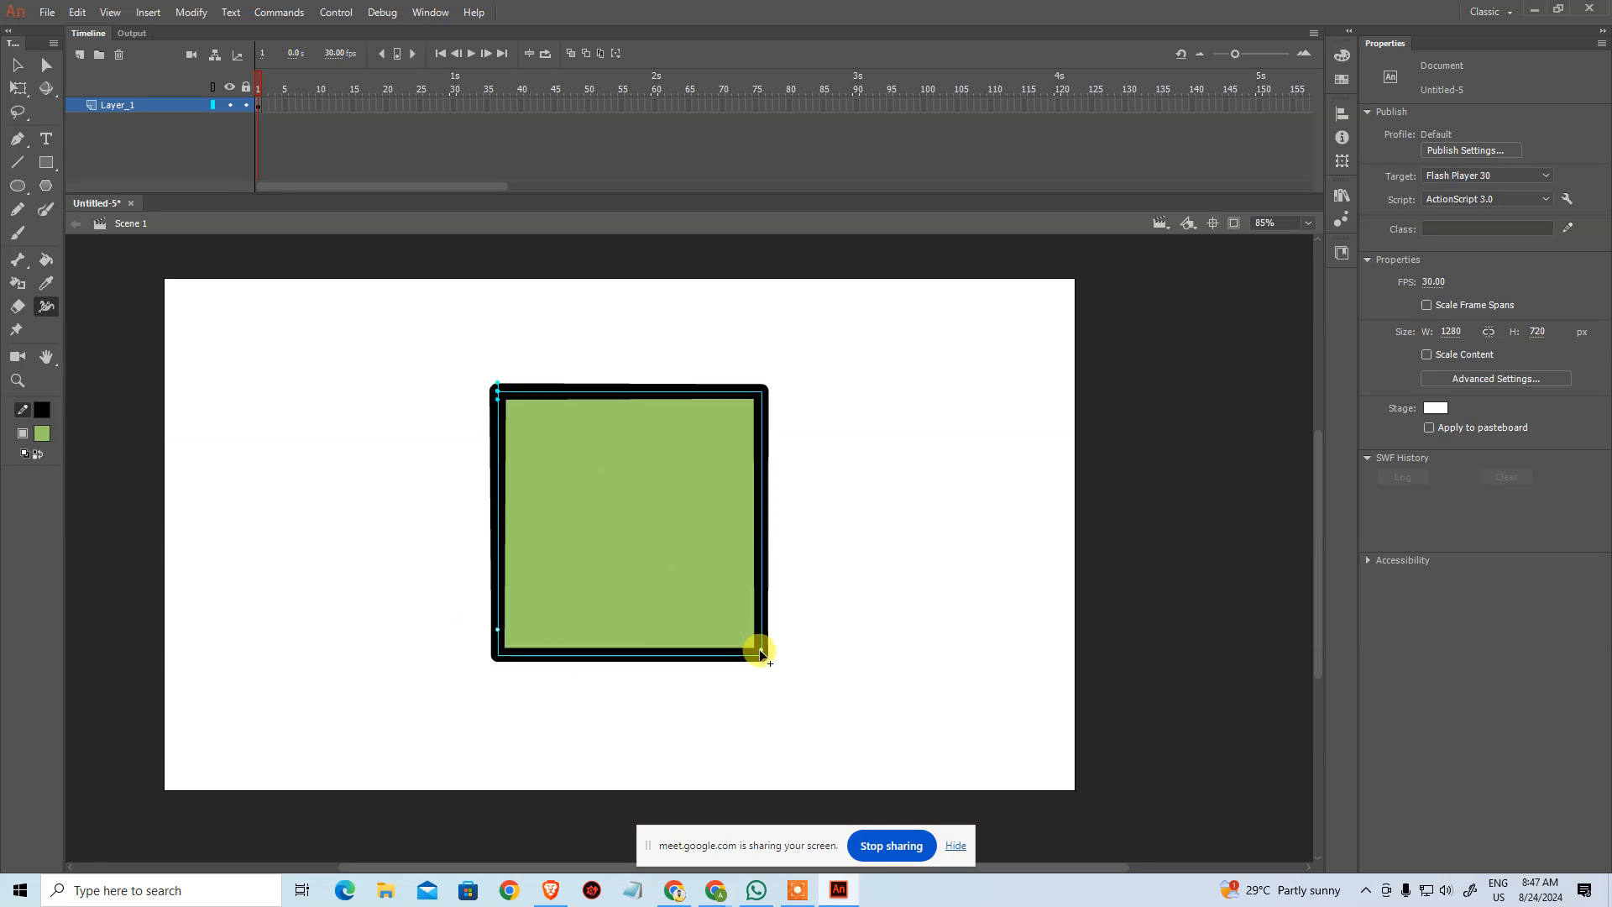
{"action": "mouse_move", "coordinate": [759, 653]}
{"action": "left_mouse_down"}
{"action": "mouse_move", "coordinate": [734, 632]}
{"action": "mouse_move", "coordinate": [776, 667]}
{"action": "left_mouse_up"}
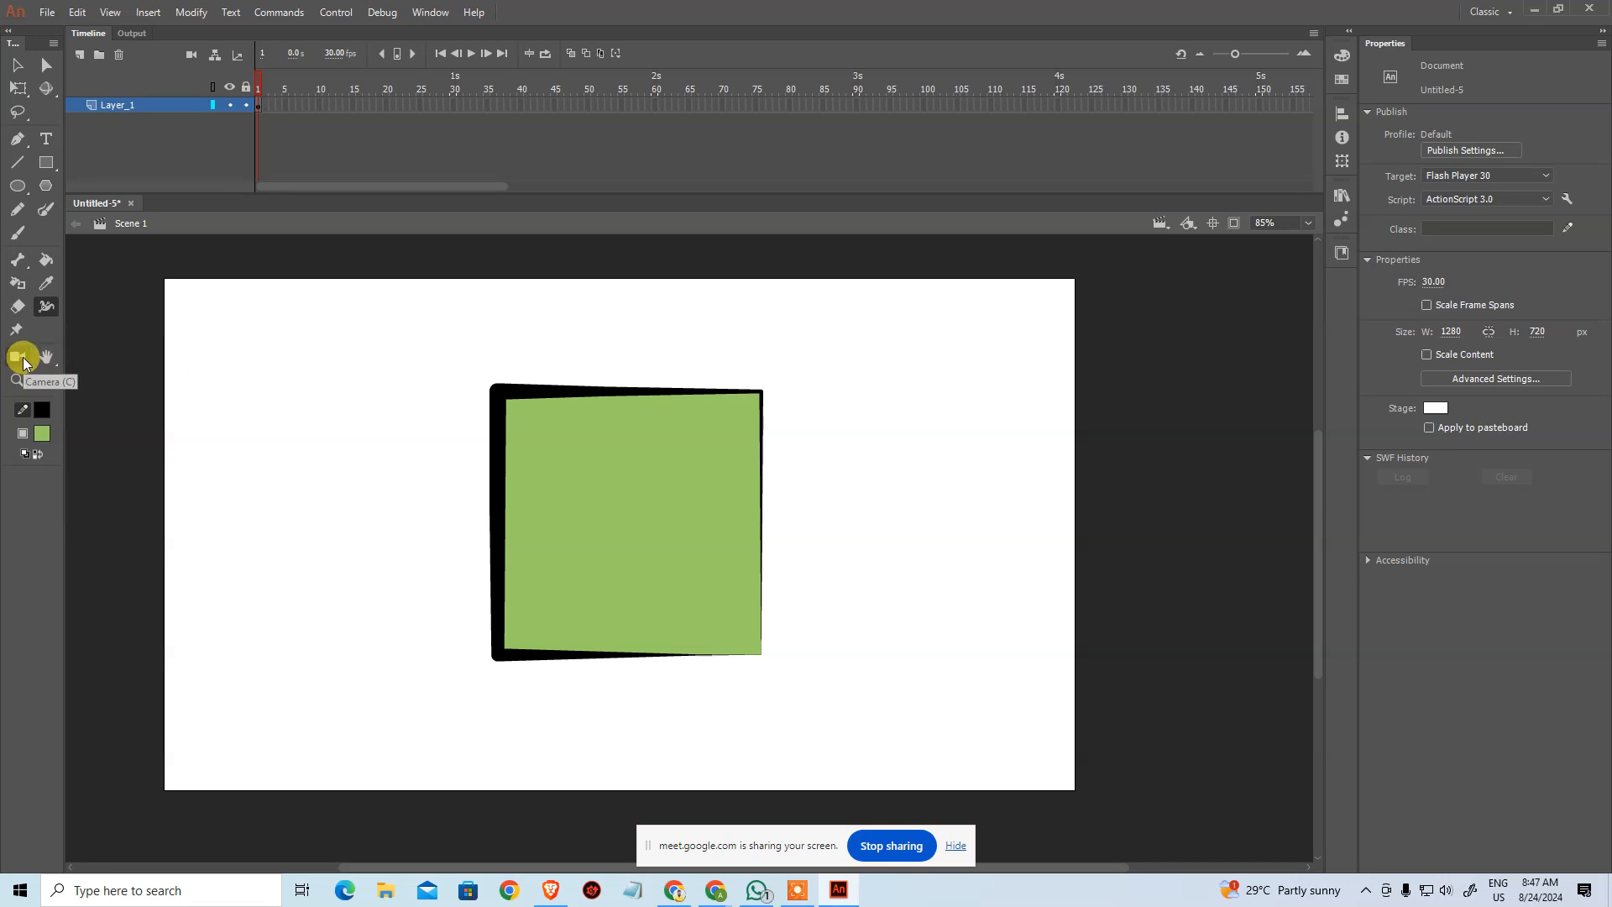
Step: Shift the view of the stage with the Hand tool
{"action": "left_click", "coordinate": [54, 366]}
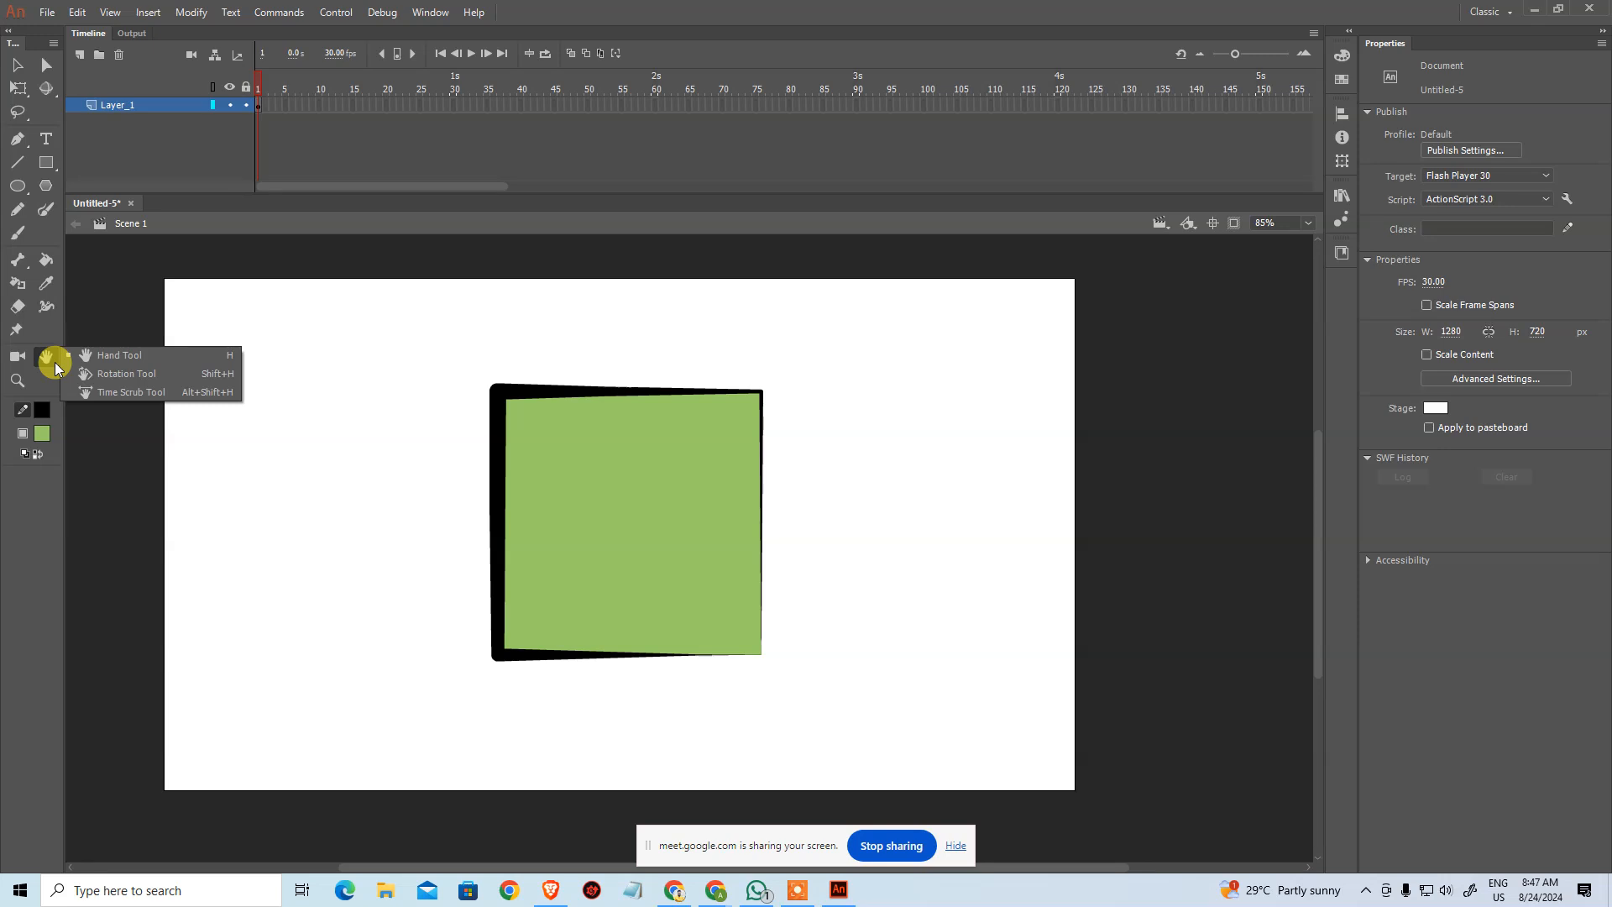
{"action": "left_click", "coordinate": [102, 355]}
{"action": "left_click_drag", "start_coordinate": [473, 492], "coordinate": [665, 468]}
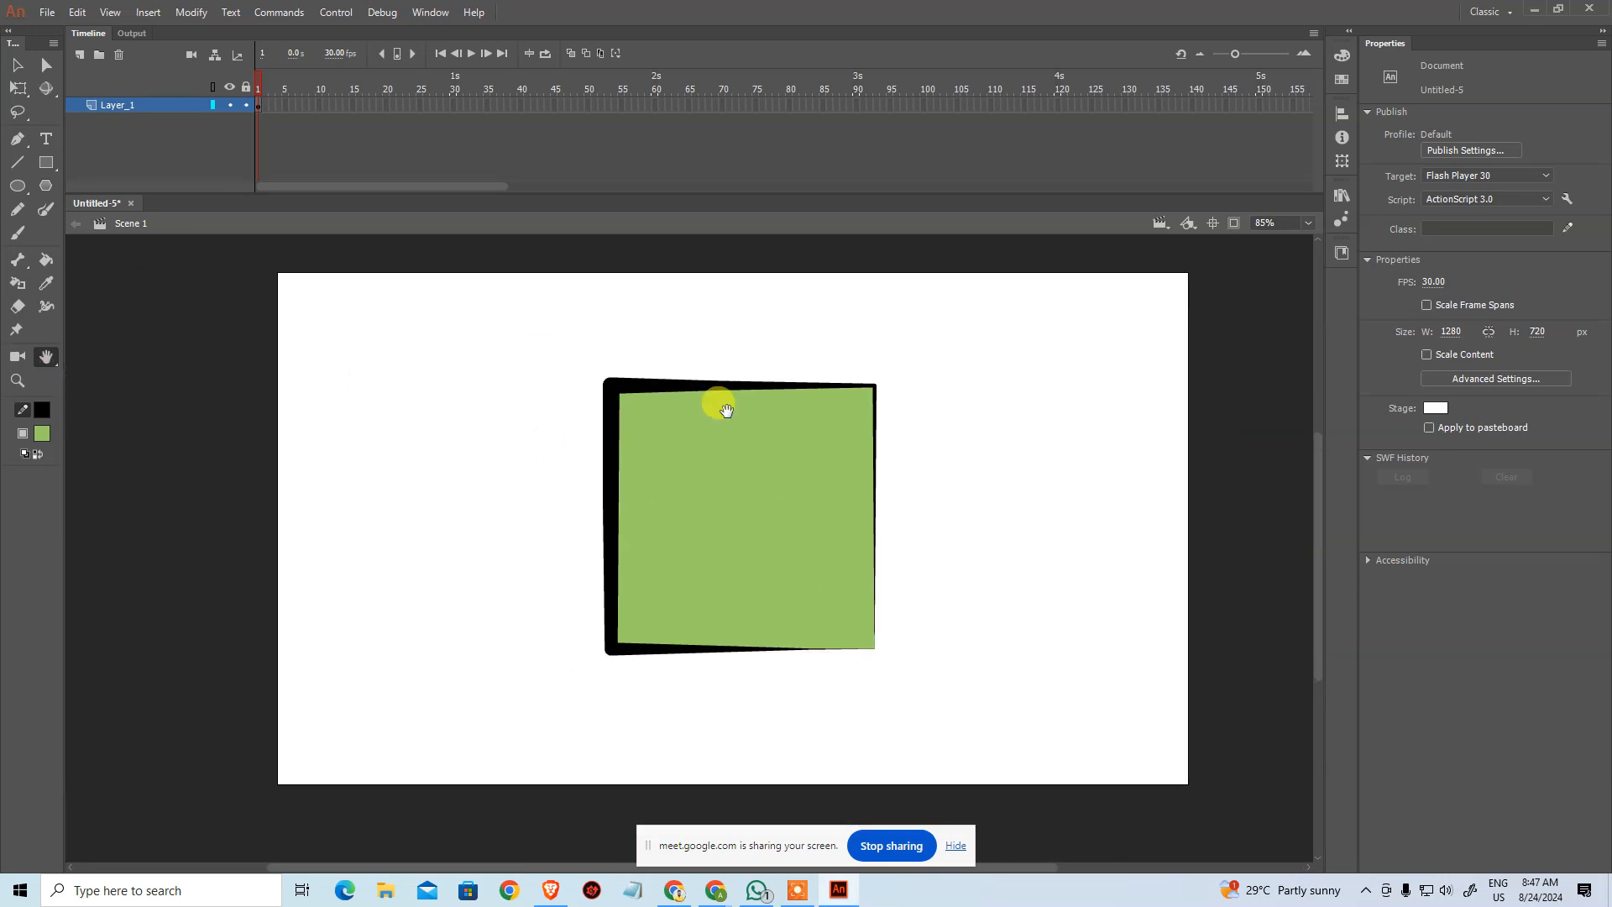
{"action": "key", "text": "v"}
{"action": "left_click_drag", "start_coordinate": [734, 540], "coordinate": [699, 515]}
Step: Tilt the stage view counter-clockwise with the Rotation tool, and undo the Width tool change on the square's outline
{"action": "left_click", "coordinate": [41, 360]}
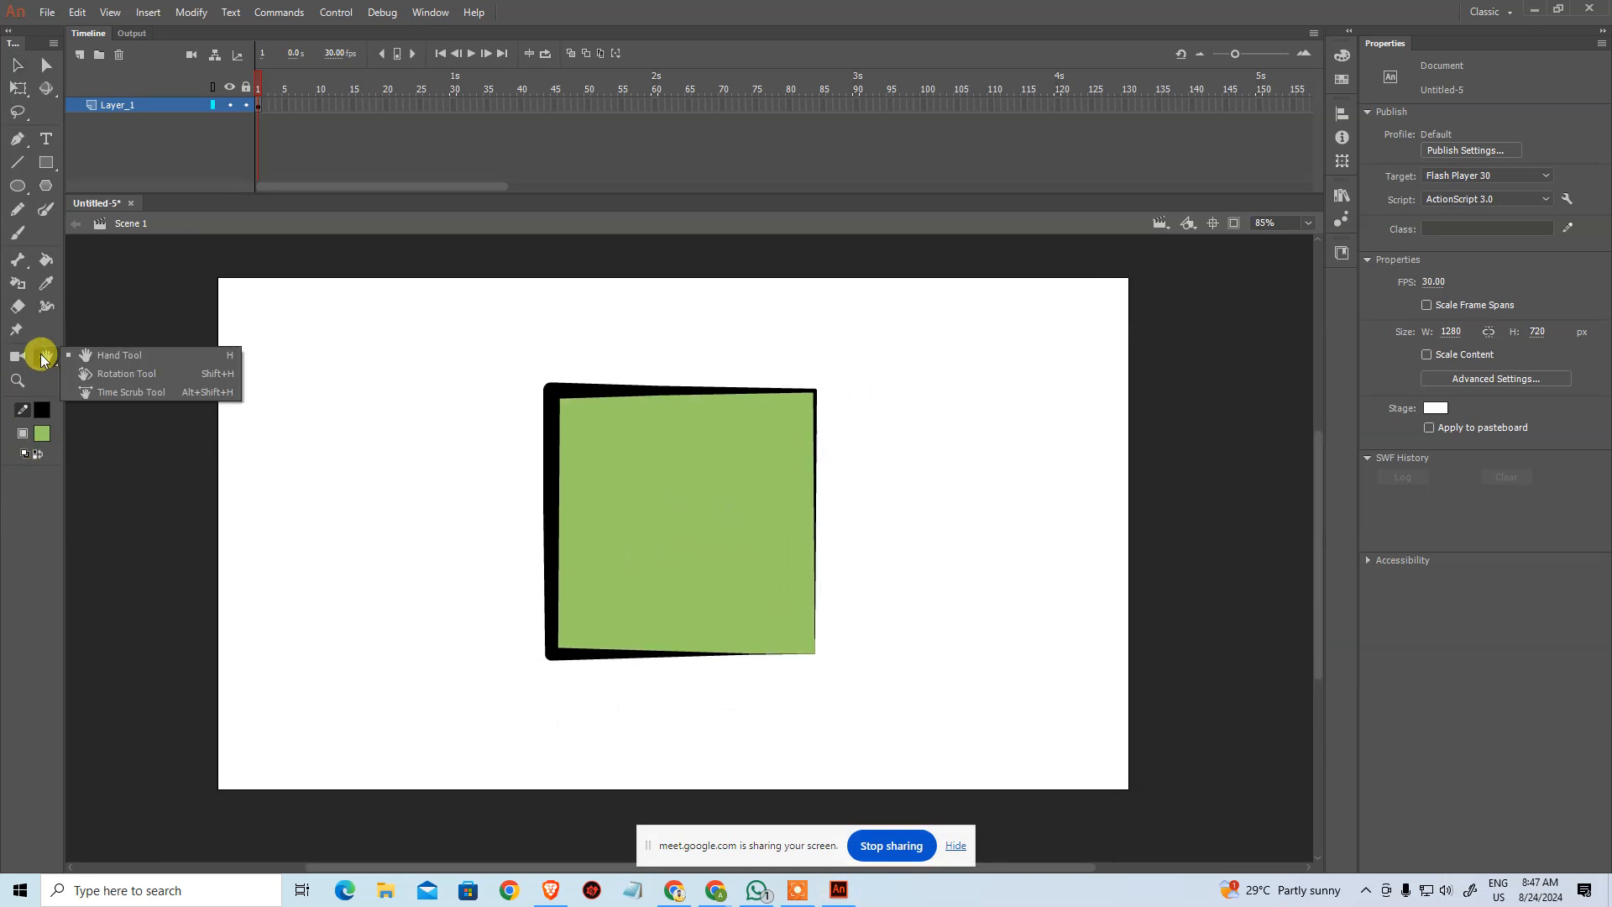
{"action": "left_click", "coordinate": [105, 373]}
{"action": "left_click_drag", "start_coordinate": [751, 361], "coordinate": [691, 356]}
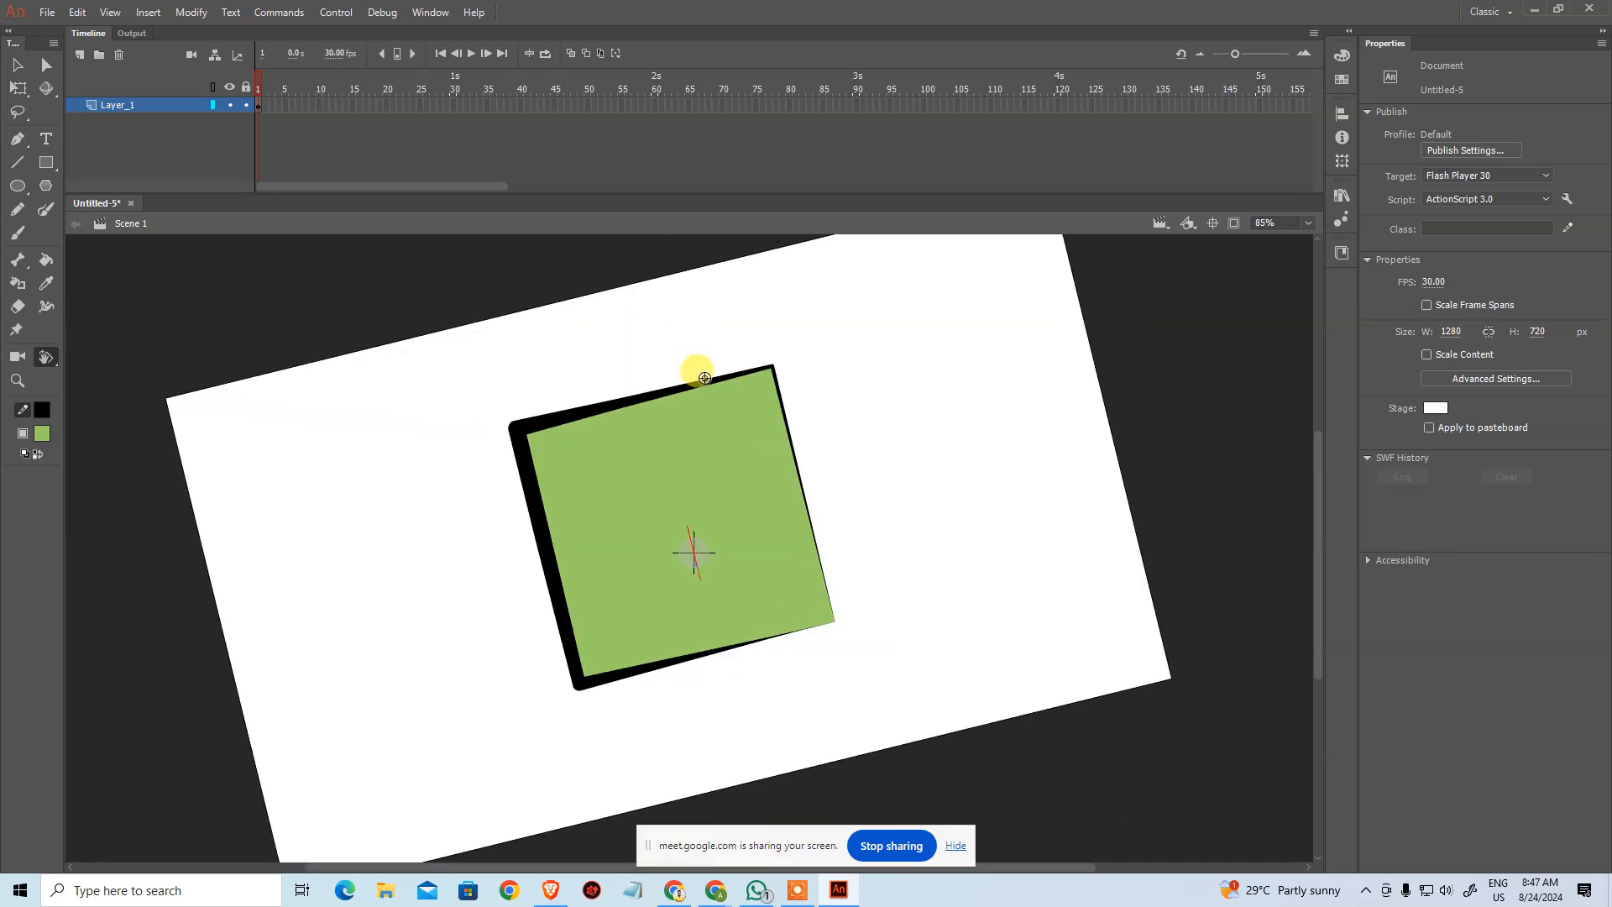
{"action": "key", "text": "ctrl+z"}
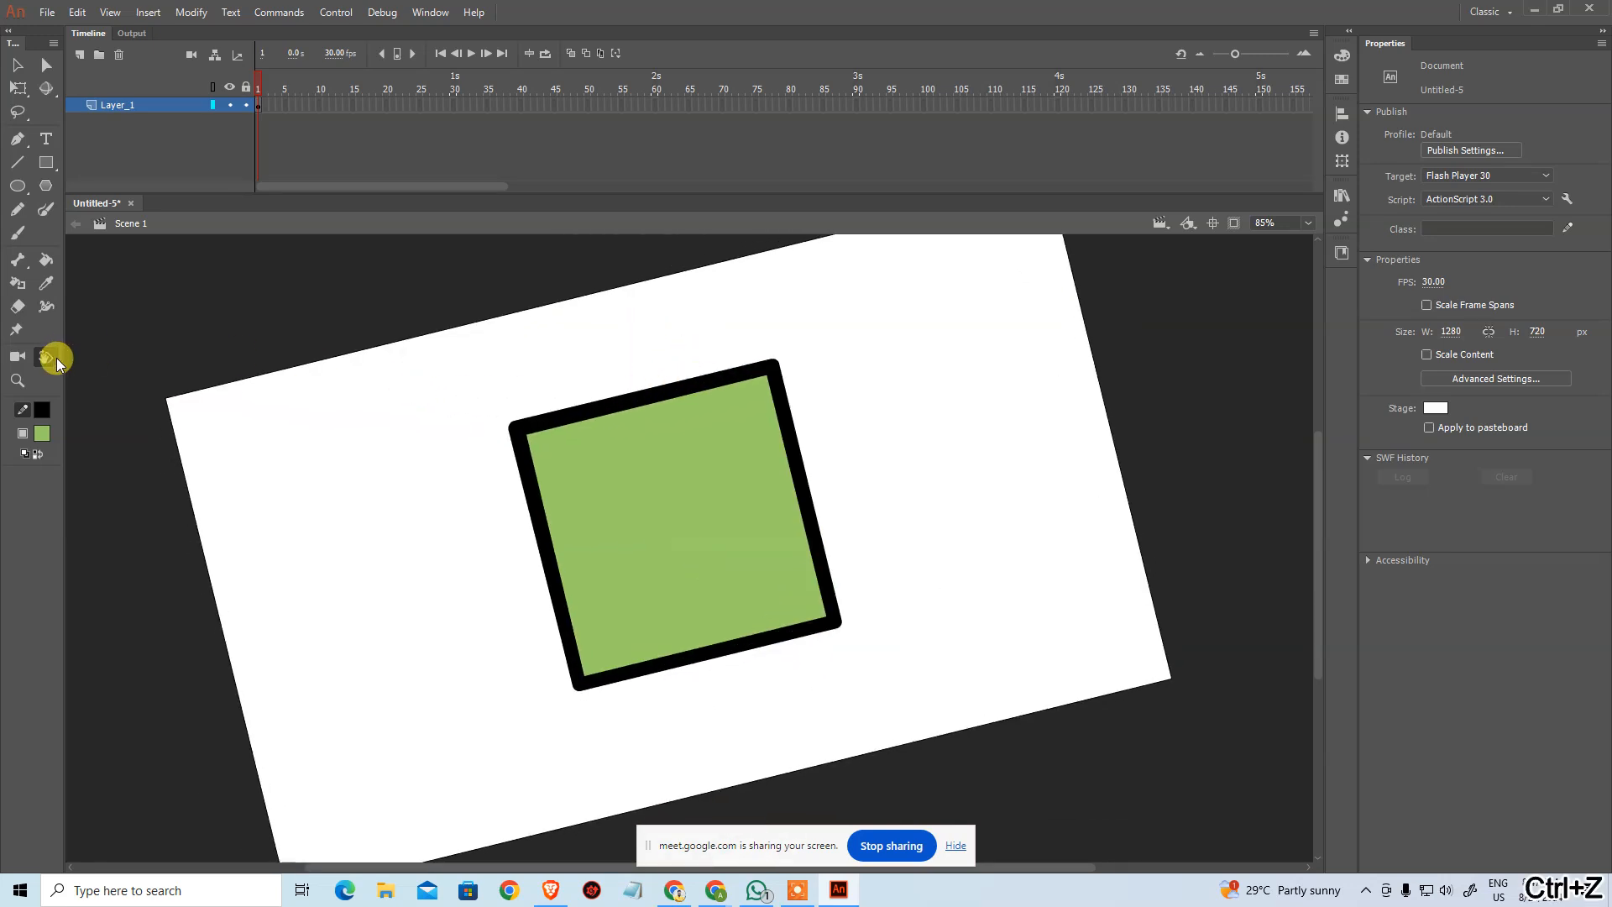
Step: Rotate the stage view back to level with the Rotation tool
{"action": "left_click", "coordinate": [52, 360]}
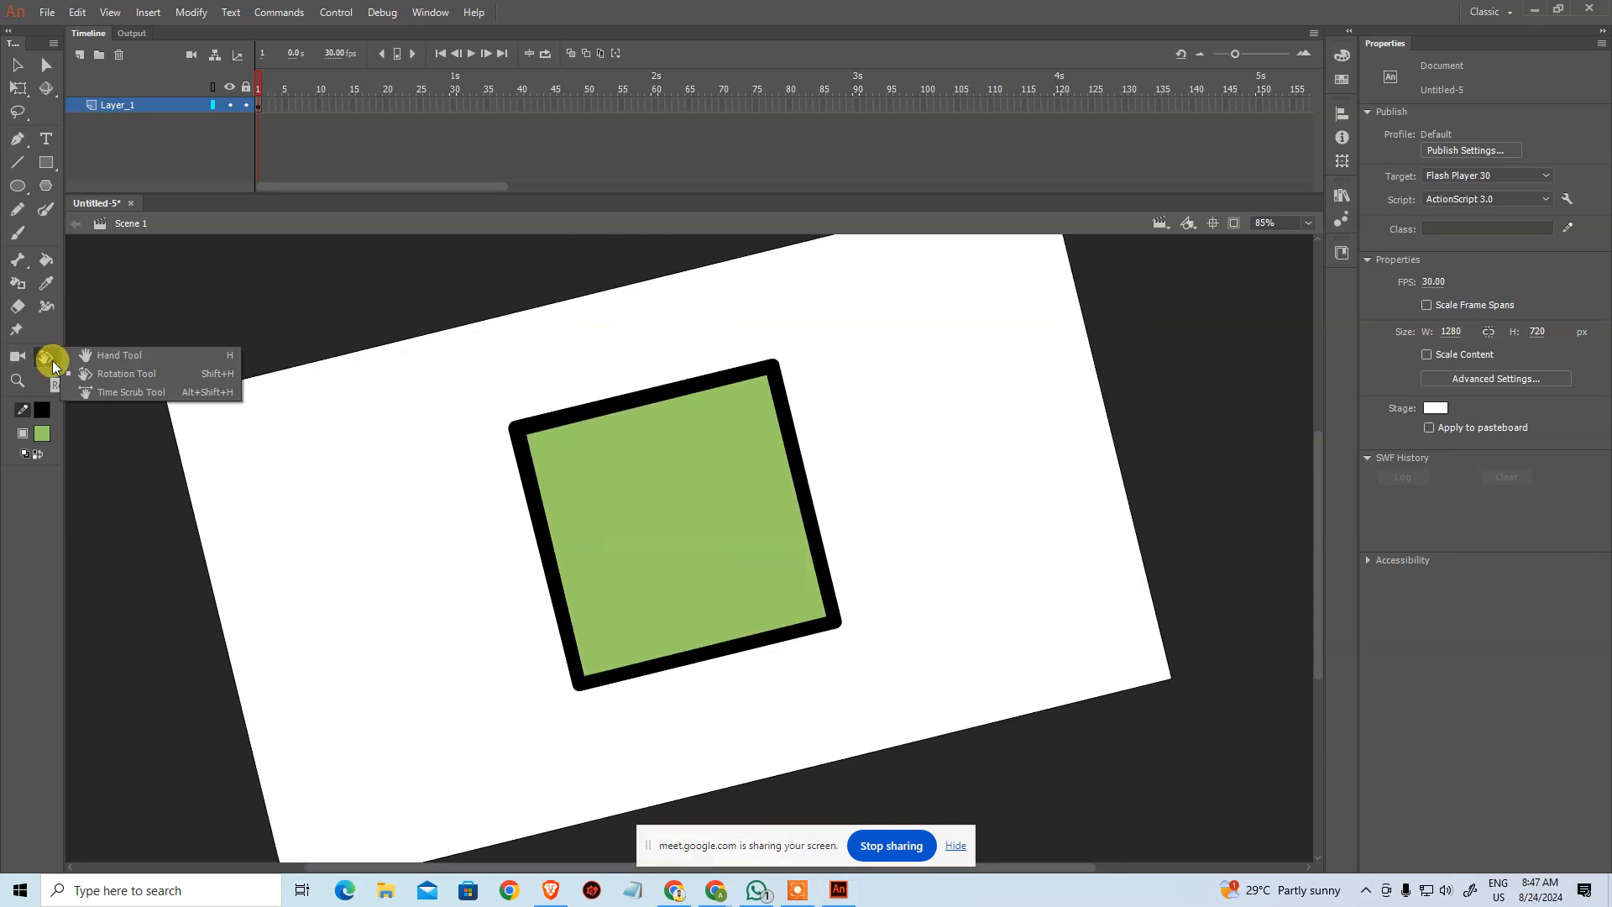
{"action": "left_click", "coordinate": [155, 374]}
{"action": "left_click_drag", "start_coordinate": [360, 512], "coordinate": [179, 404]}
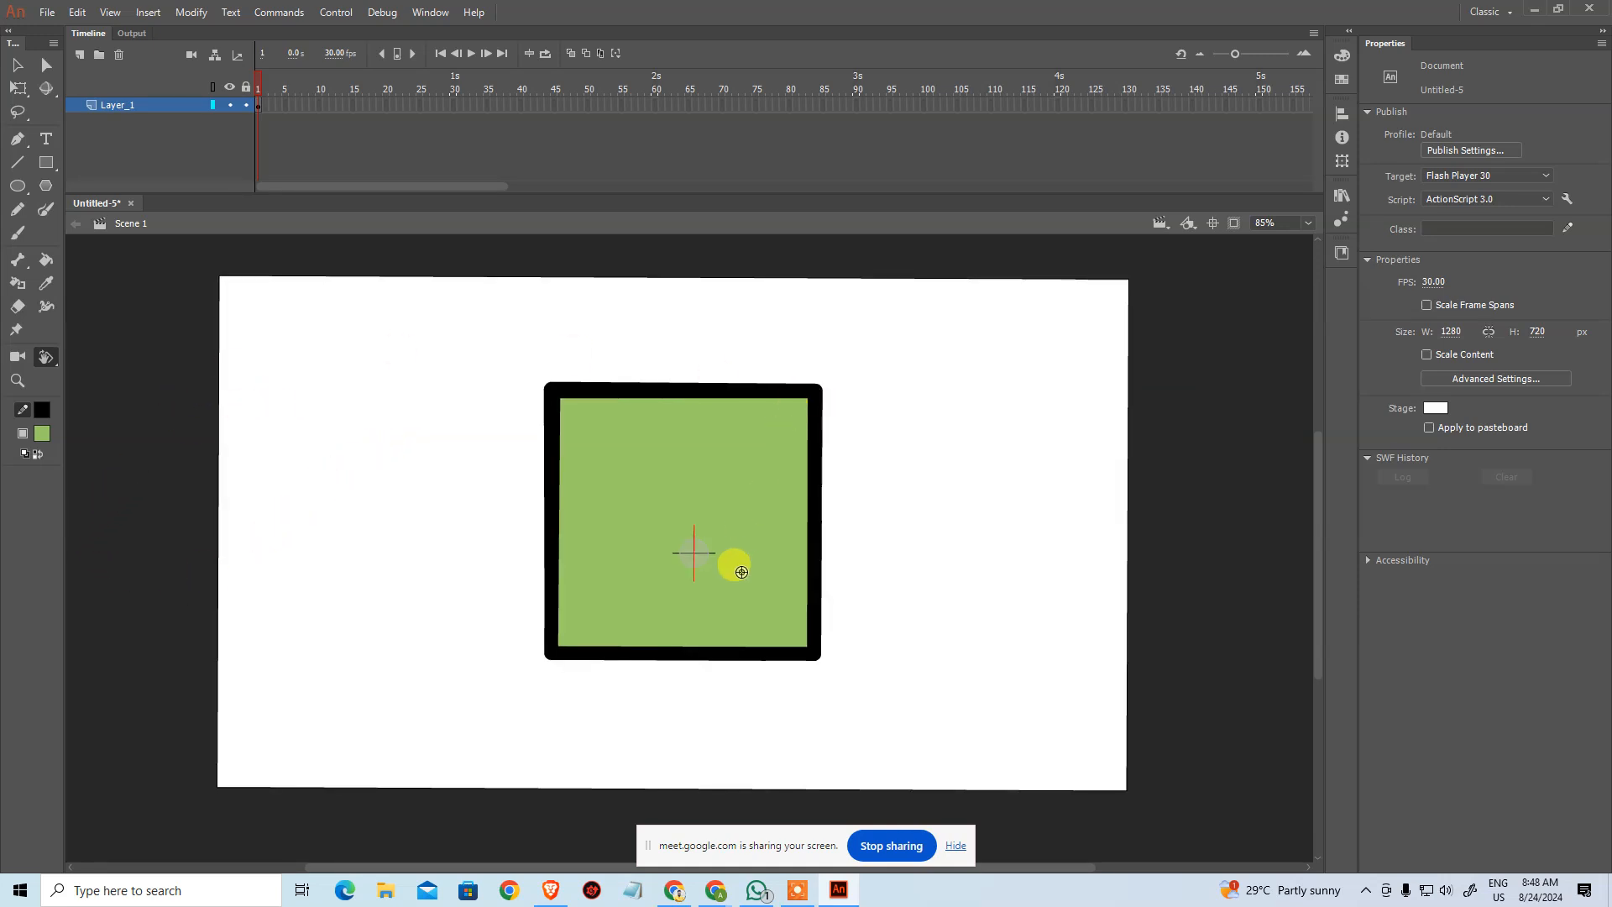
Step: Rotate the view counter-clockwise about a pivot near the stage's upper-right corner, and test the movie
{"action": "left_click_drag", "start_coordinate": [737, 561], "coordinate": [763, 471]}
{"action": "left_click", "coordinate": [769, 478]}
{"action": "left_click", "coordinate": [1033, 254]}
{"action": "left_click_drag", "start_coordinate": [968, 348], "coordinate": [614, 600]}
{"action": "key", "text": "ctrl+Return"}
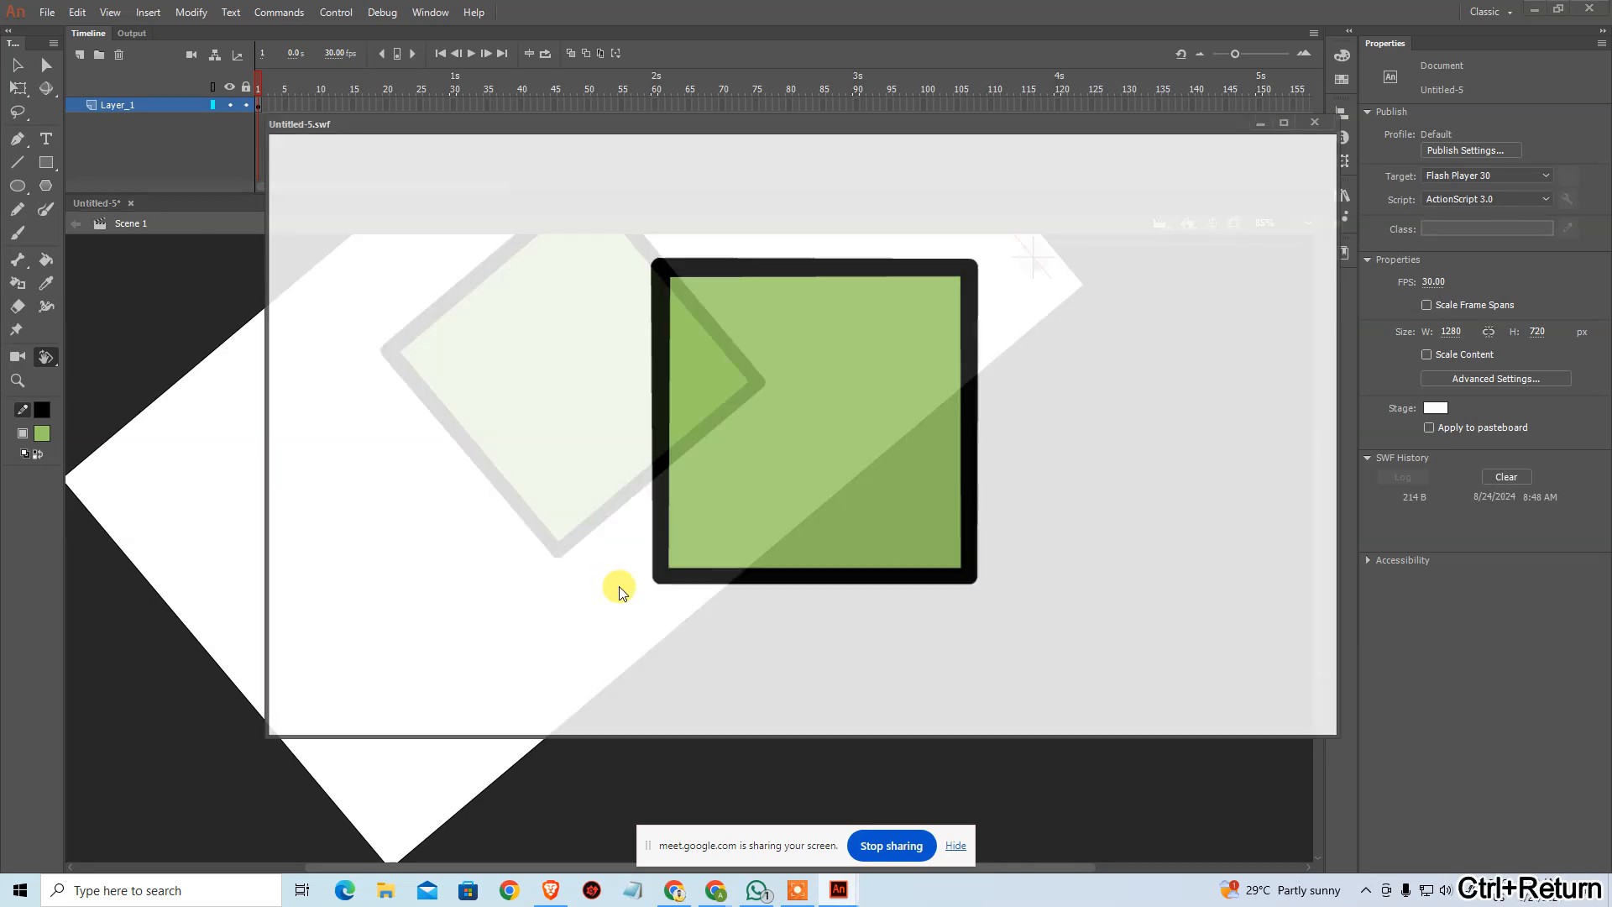
{"action": "key", "text": "ctrl+w"}
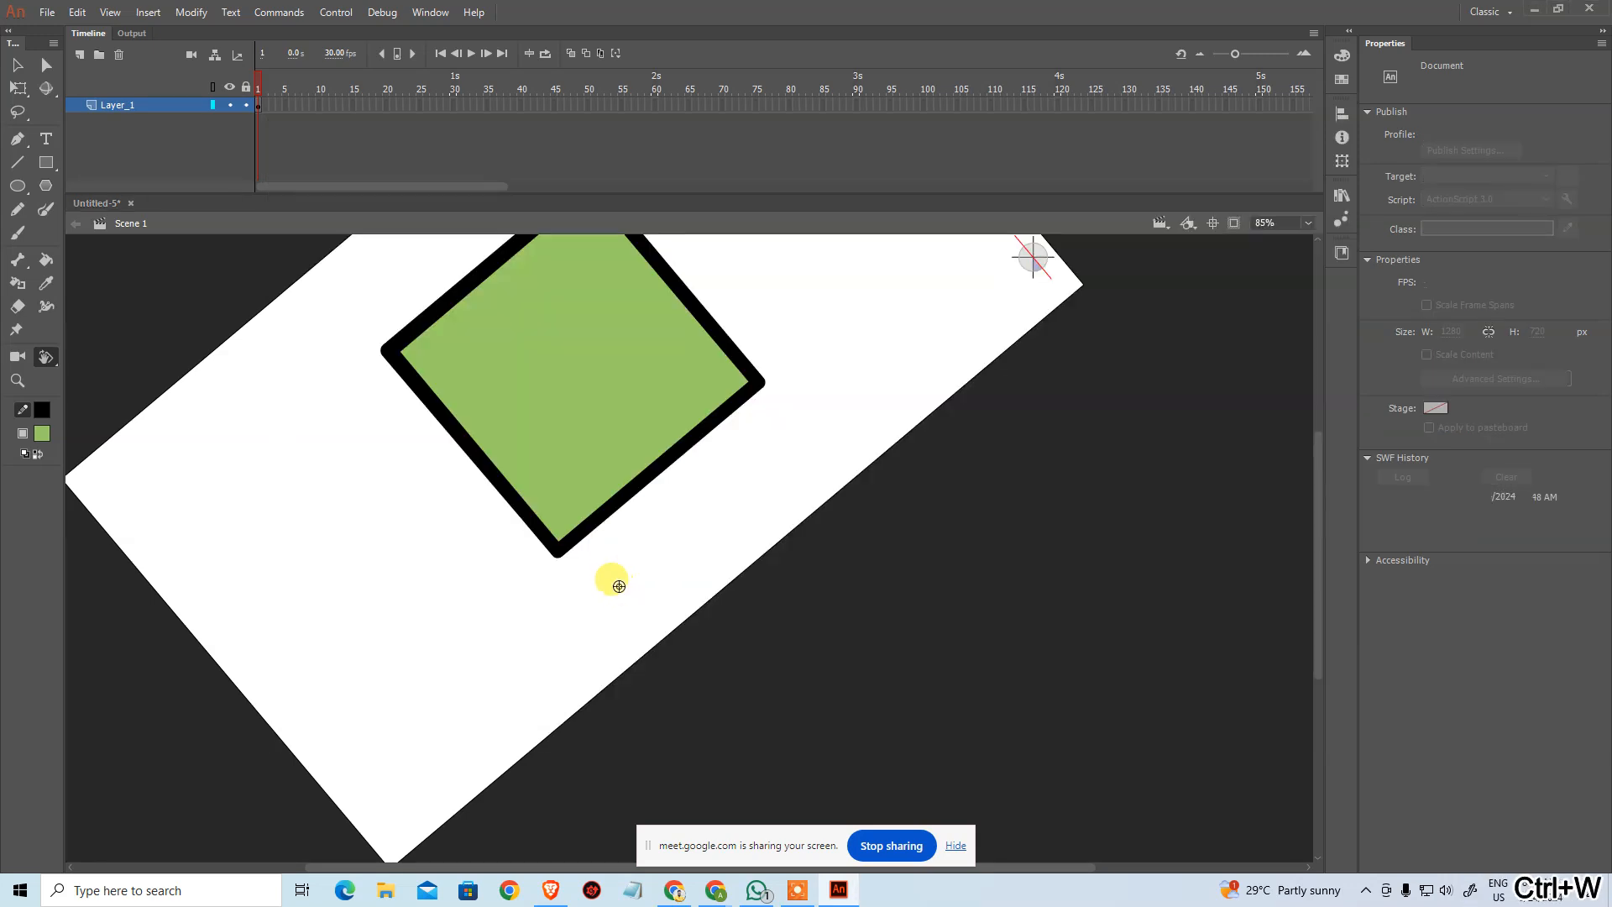
Step: Place the rotation pivot on the square and turn the stage view back to level
{"action": "left_click", "coordinate": [594, 481]}
{"action": "left_click_drag", "start_coordinate": [576, 359], "coordinate": [693, 334]}
{"action": "key", "text": "space"}
{"action": "left_click_drag", "start_coordinate": [799, 378], "coordinate": [867, 507]}
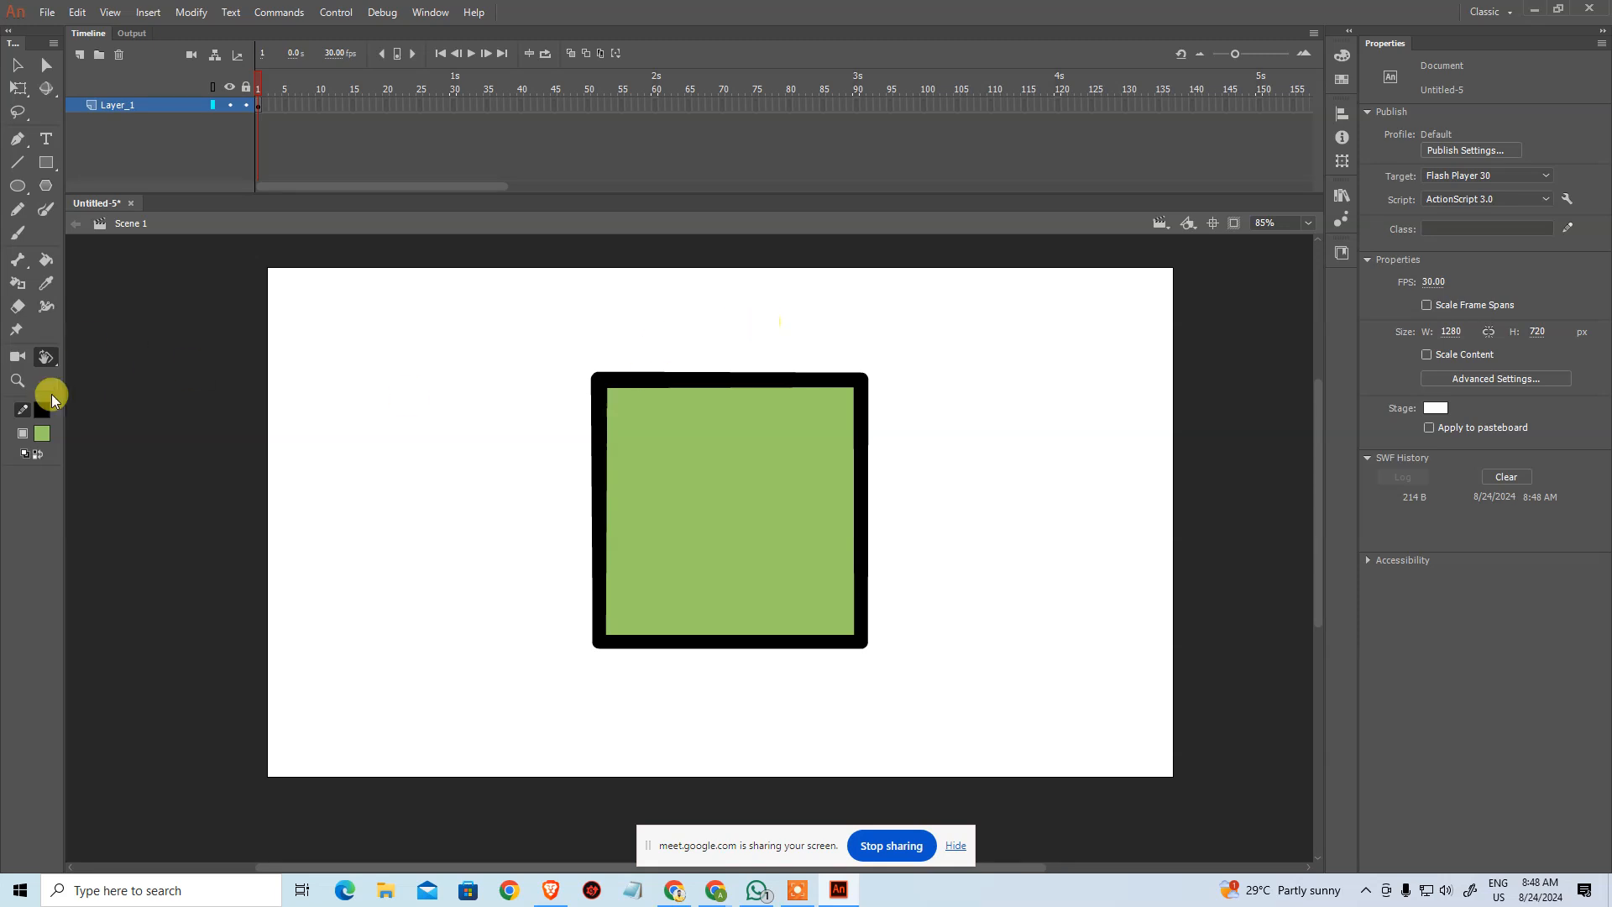
Step: Switch to the Time Scrub tool, and return to the Hand tool
{"action": "left_click", "coordinate": [52, 357]}
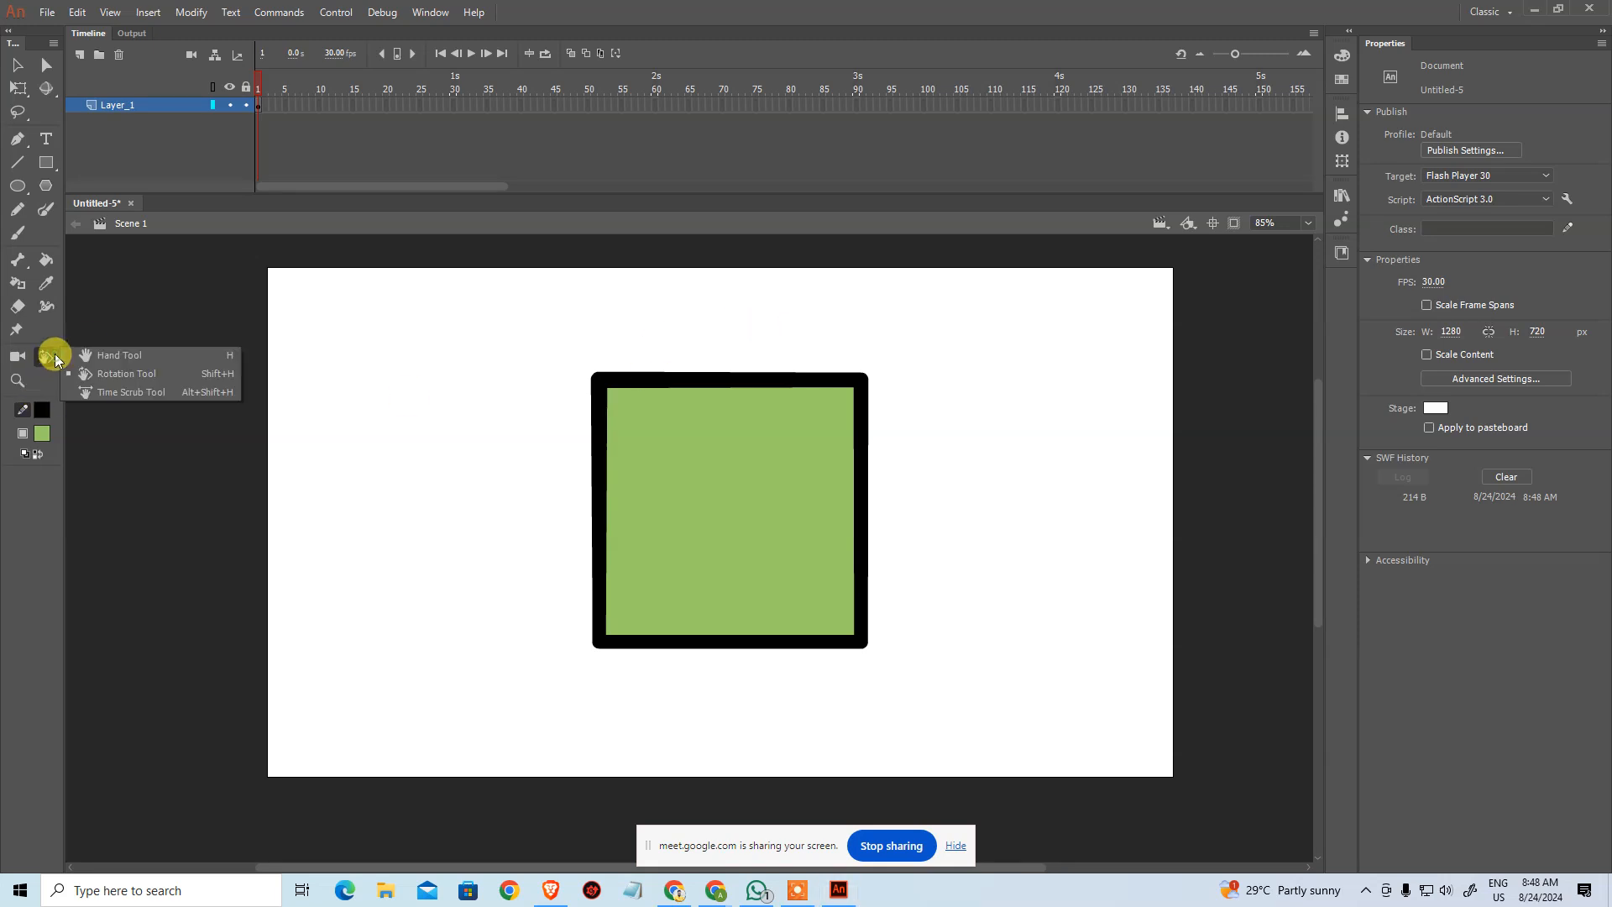
{"action": "left_click", "coordinate": [134, 393]}
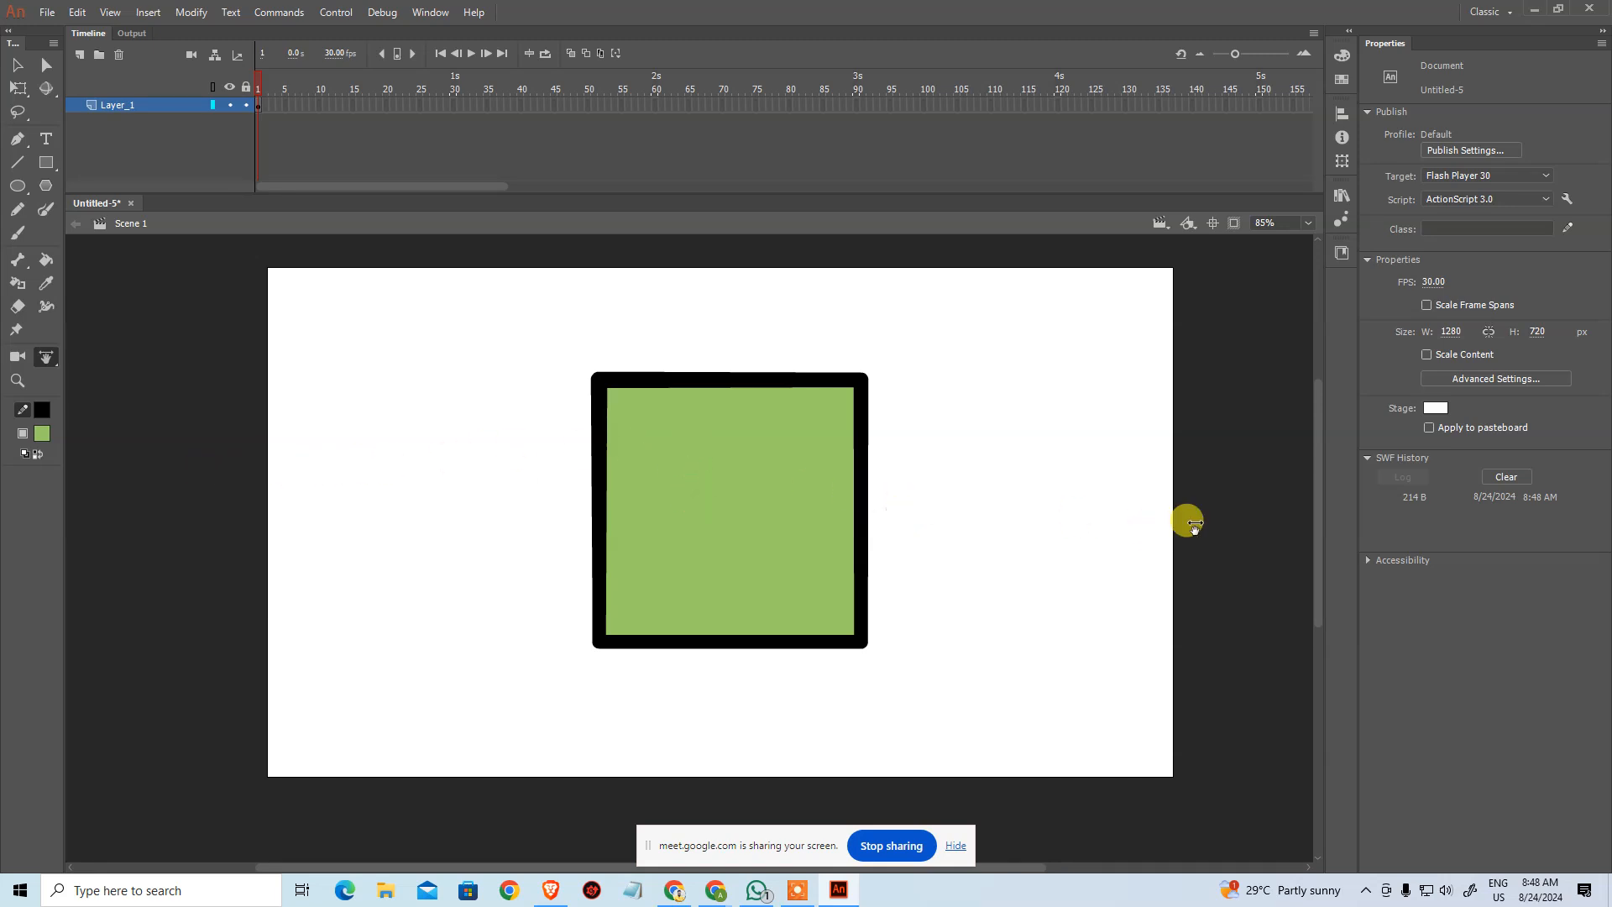
{"action": "left_click", "coordinate": [50, 366]}
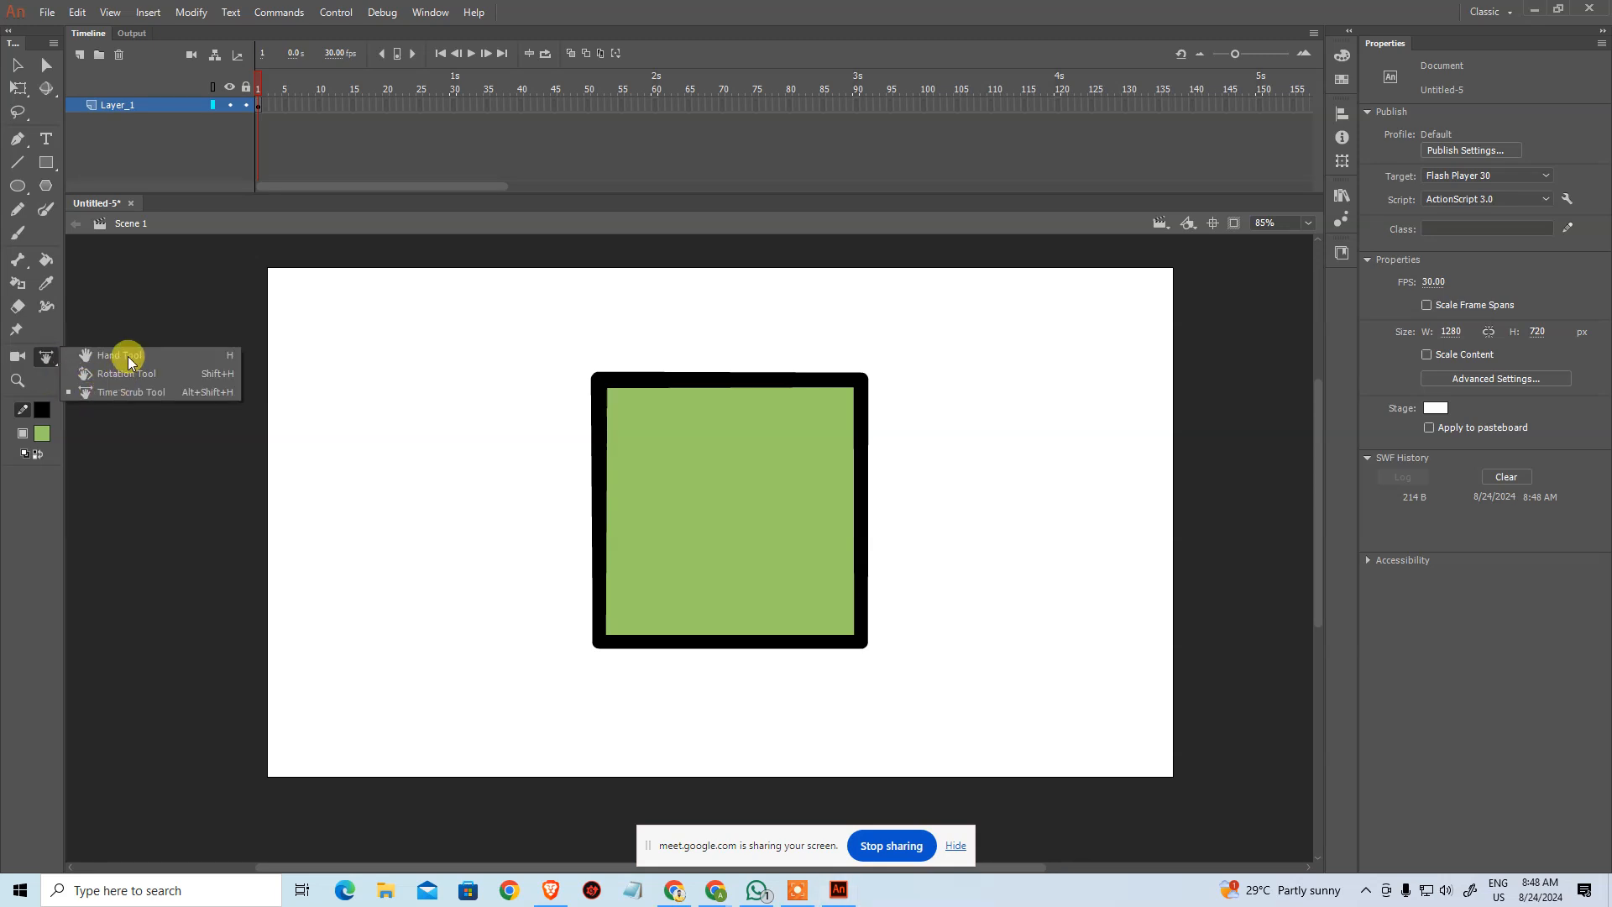
{"action": "left_click", "coordinate": [128, 359]}
Step: Zoom in on the square's upper edge to 170%, and zoom out to 42% with the Zoom tool
{"action": "left_click", "coordinate": [18, 382]}
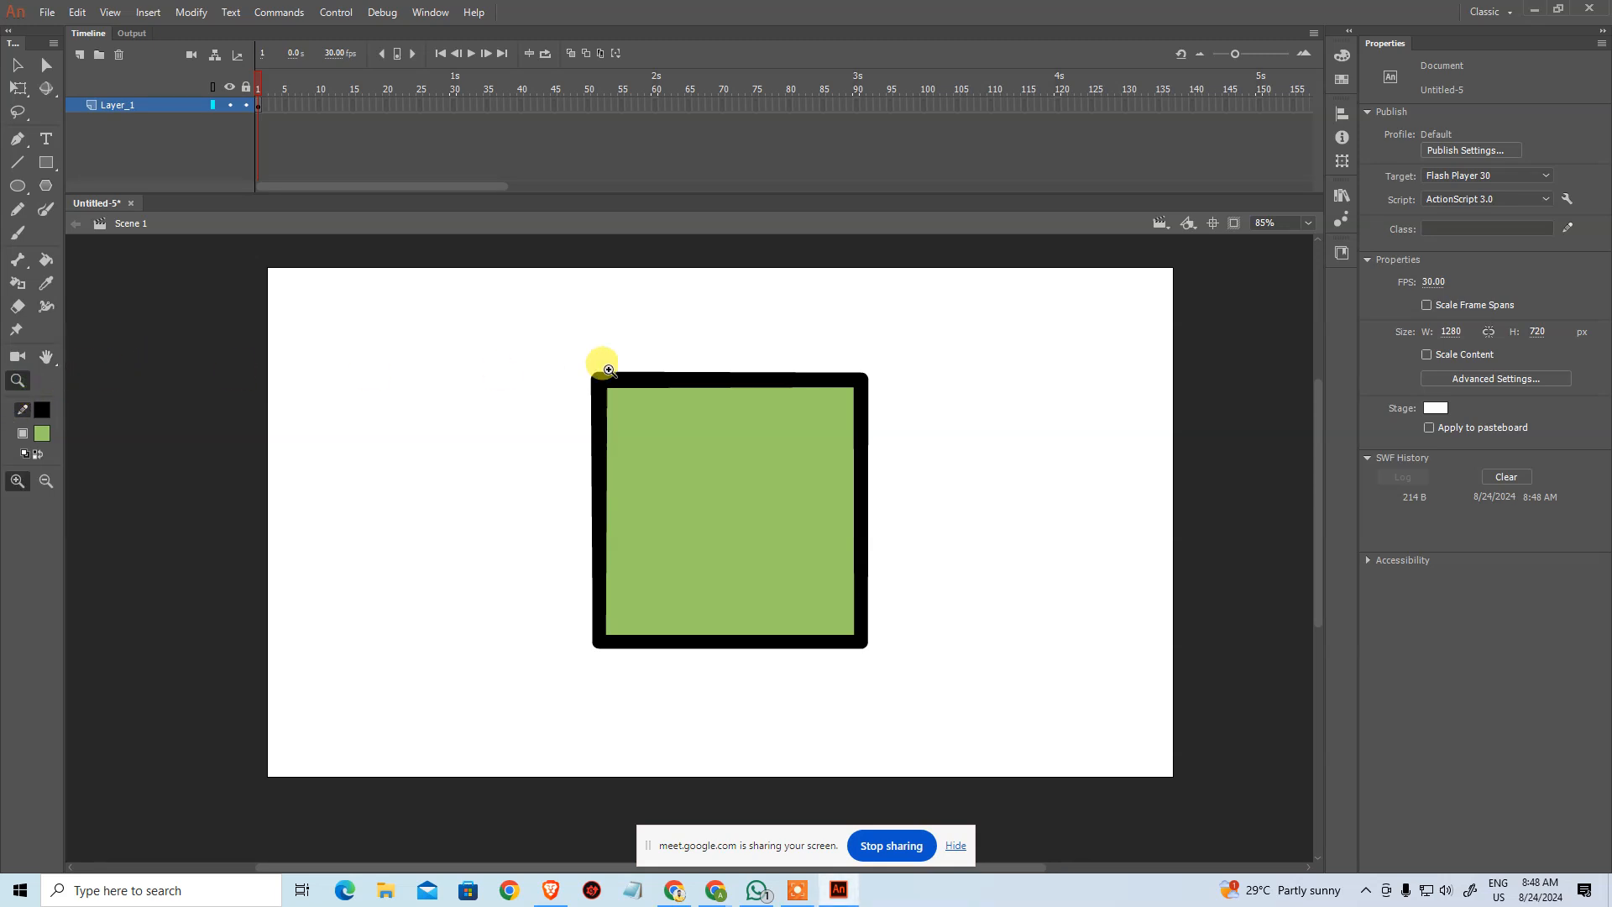
{"action": "left_click", "coordinate": [622, 374]}
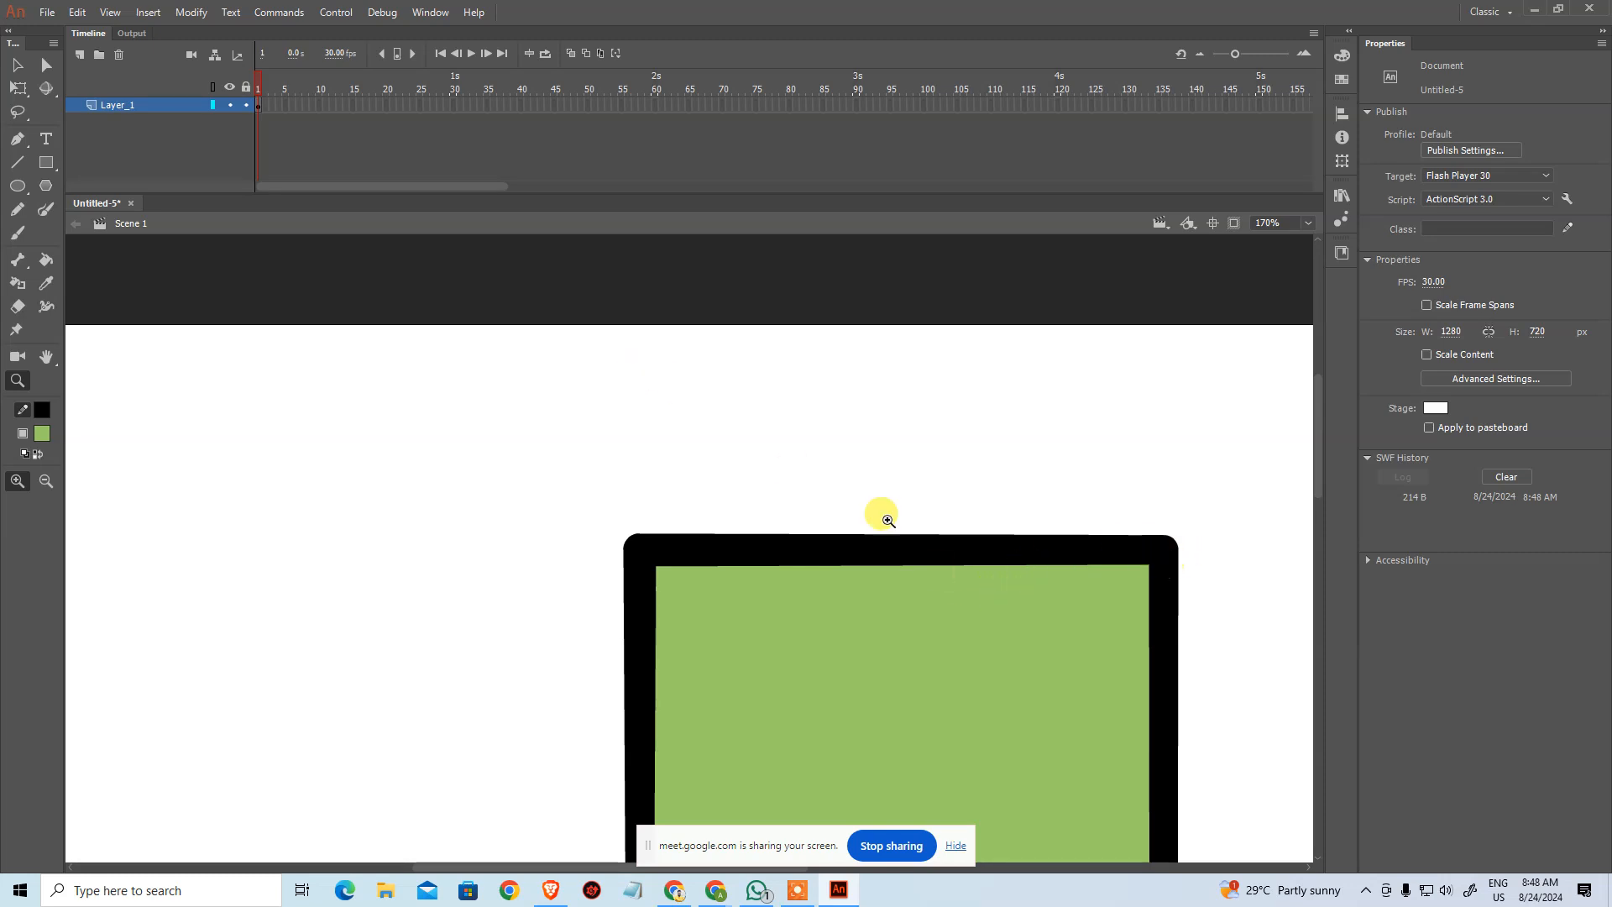
{"action": "left_click", "coordinate": [43, 481]}
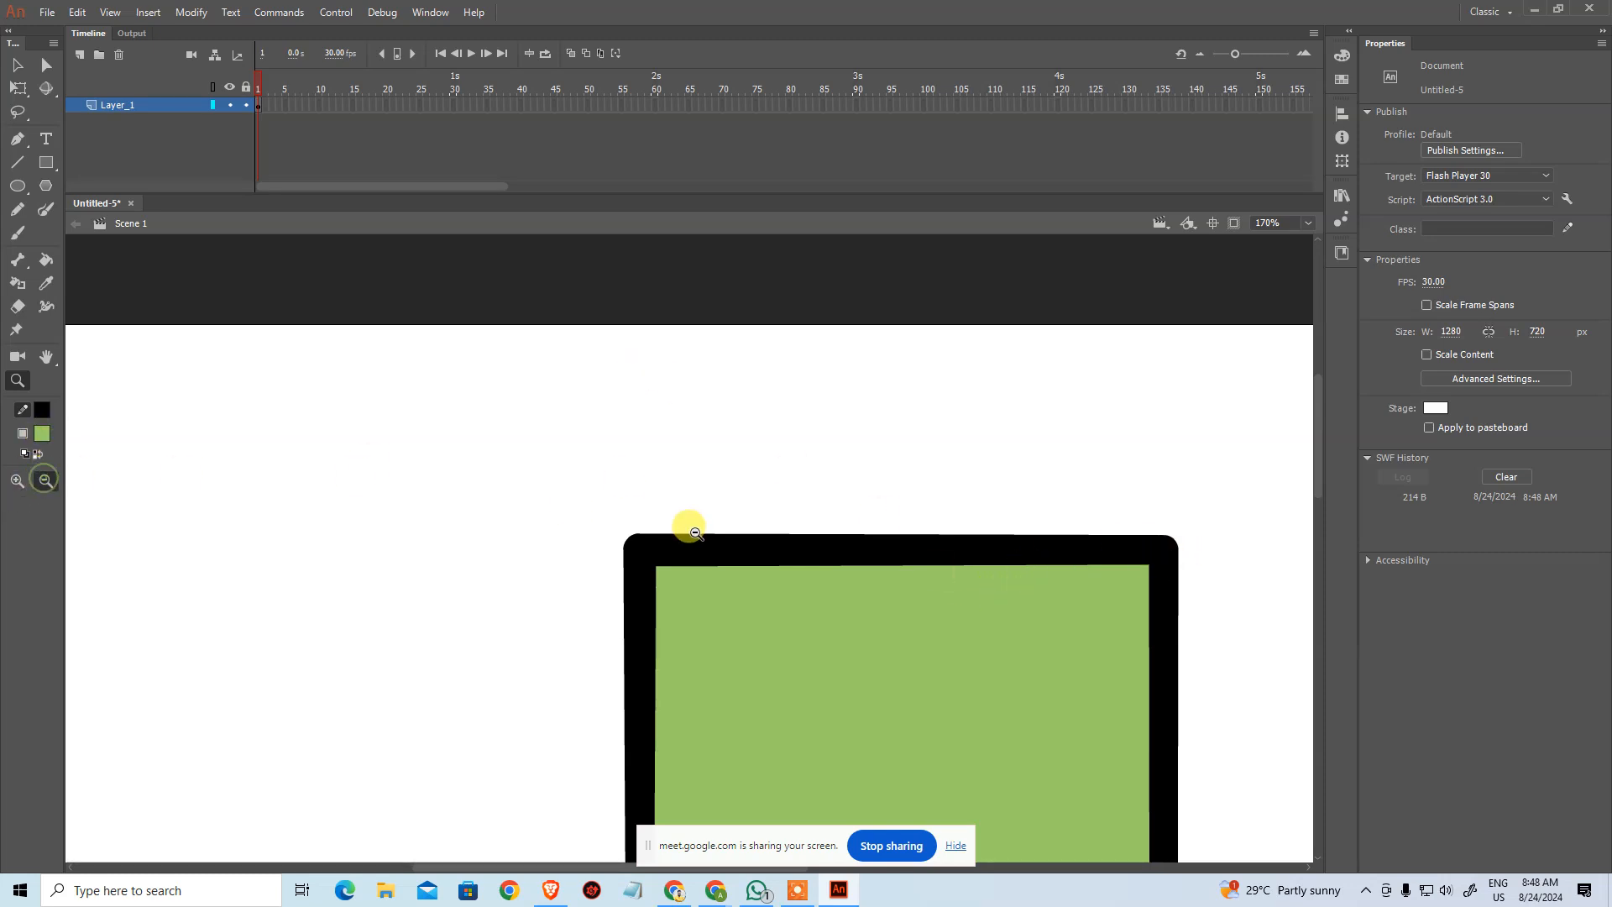
{"action": "left_click", "coordinate": [687, 527]}
{"action": "left_click", "coordinate": [690, 530]}
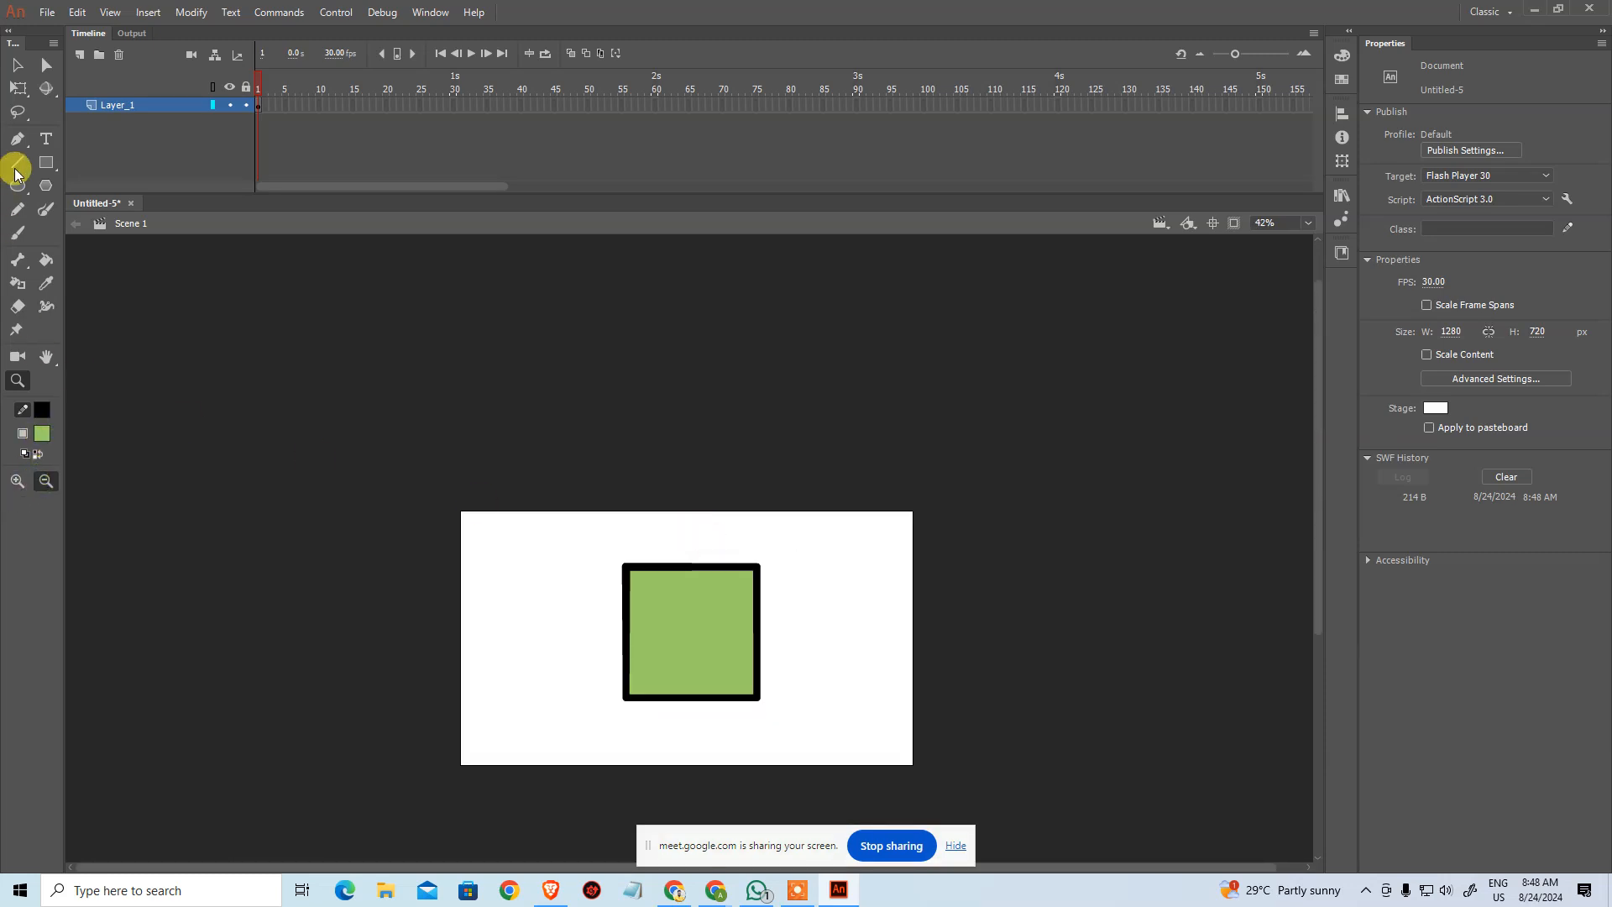
Step: Set the stage magnification to 100%, and fit the stage with Show Frame
{"action": "left_click", "coordinate": [18, 65]}
{"action": "key", "text": "ctrl+1"}
{"action": "key", "text": "ctrl+w"}
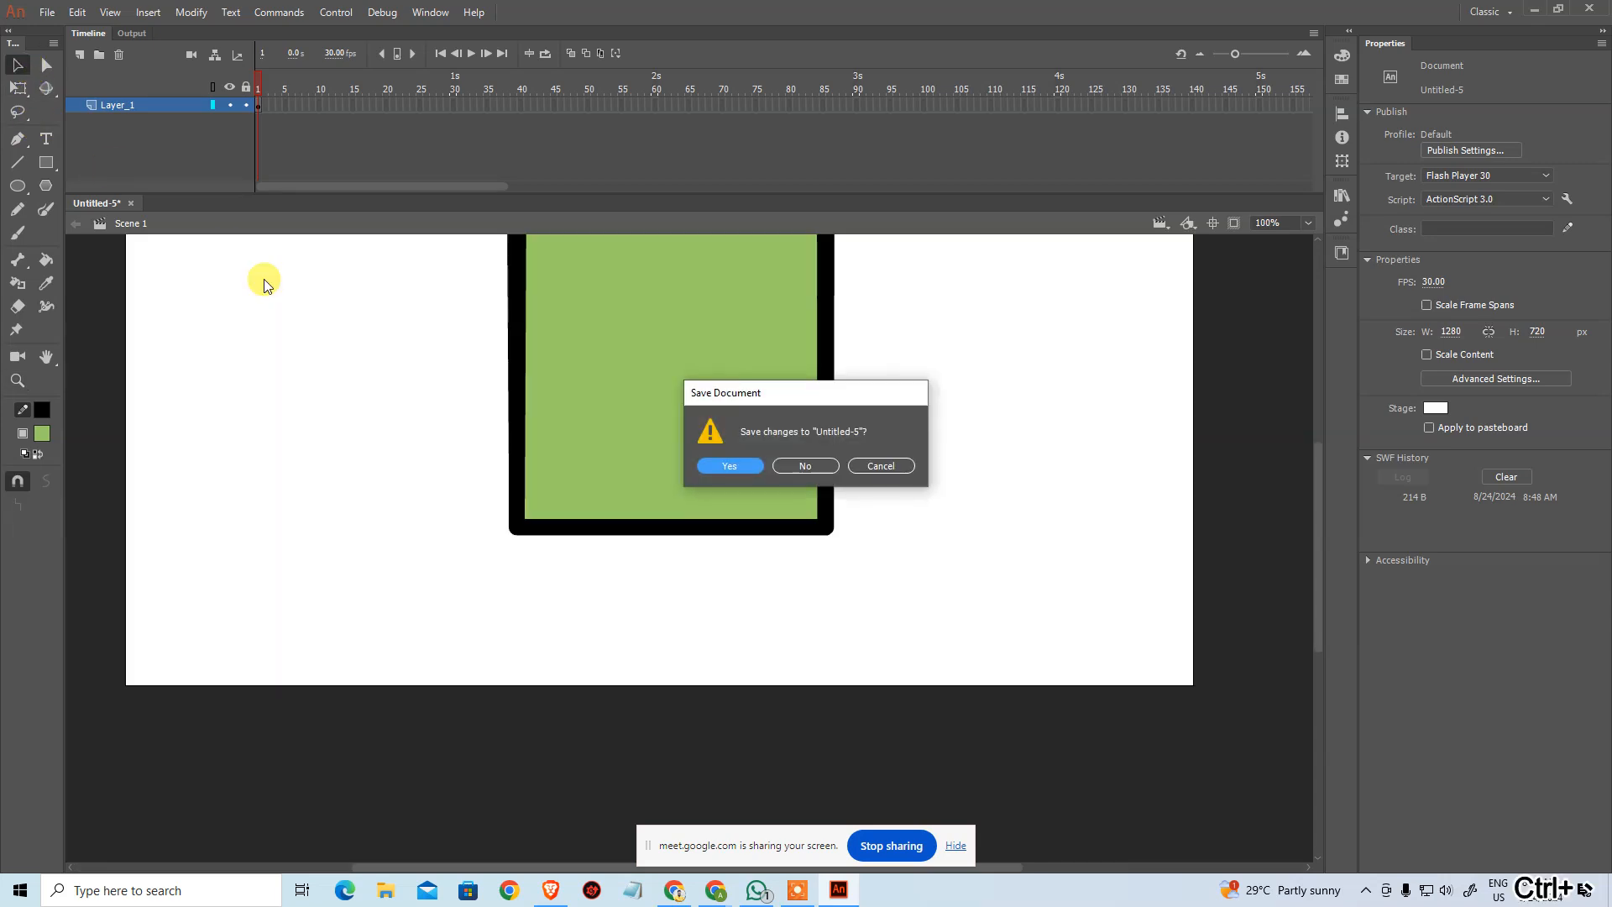
{"action": "key", "text": "Escape"}
{"action": "key", "text": "ctrl+1"}
{"action": "key", "text": "ctrl+2"}
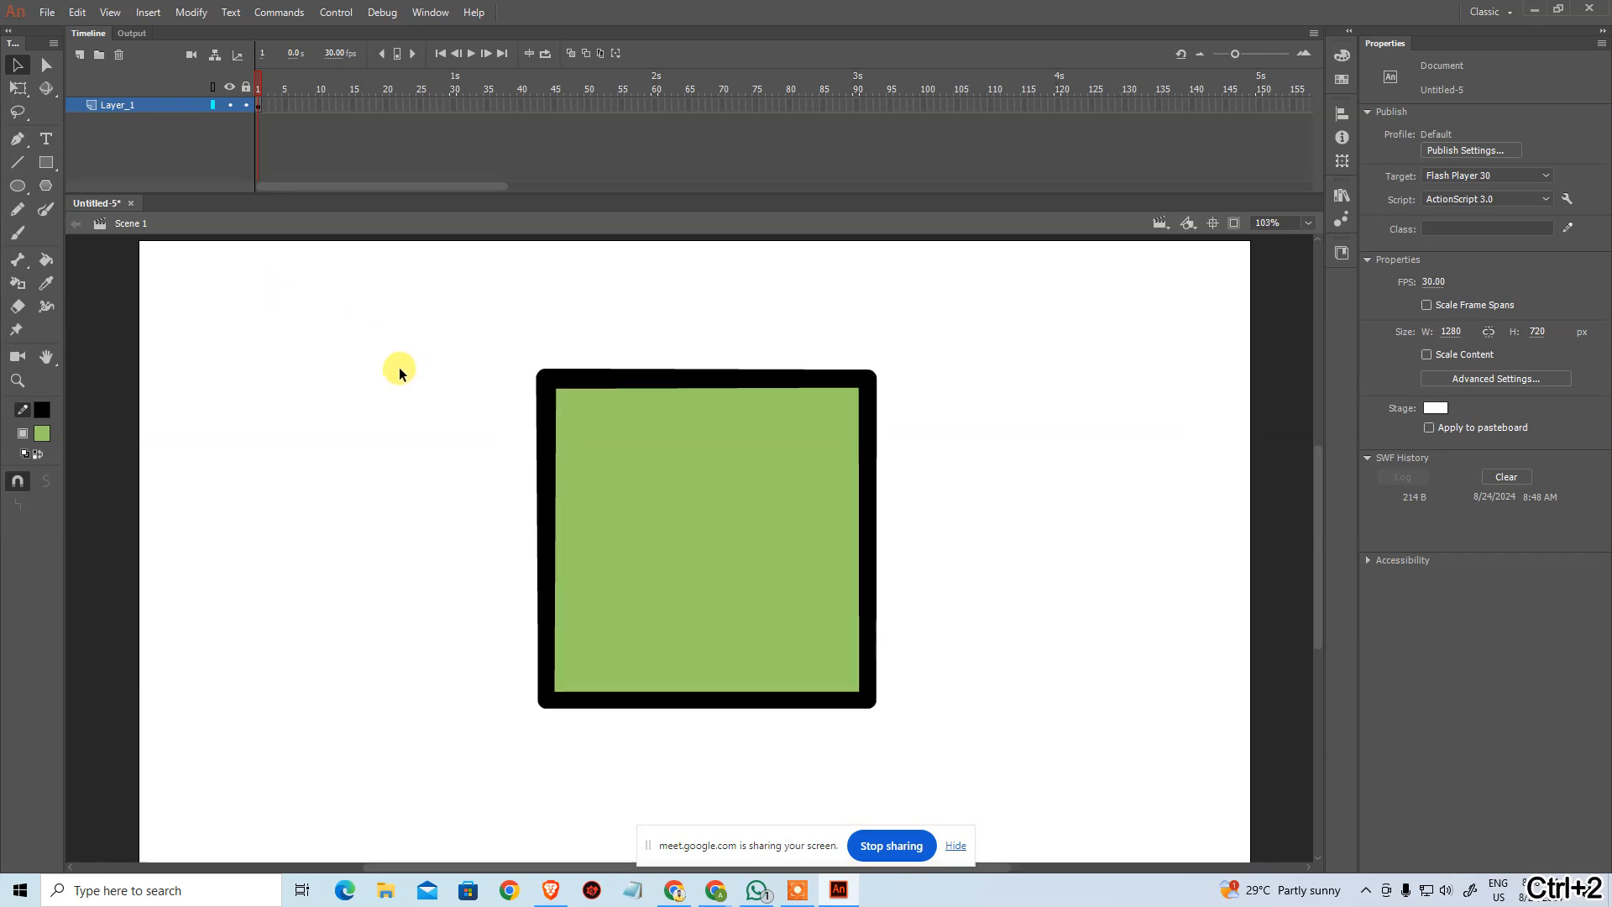
Step: Compare the 100%, Show Frame, Show All, 400% and 800% magnifications of the stage, and return to 100%
{"action": "key", "text": "ctrl+1"}
{"action": "key", "text": "ctrl+2"}
{"action": "key", "text": "ctrl+3"}
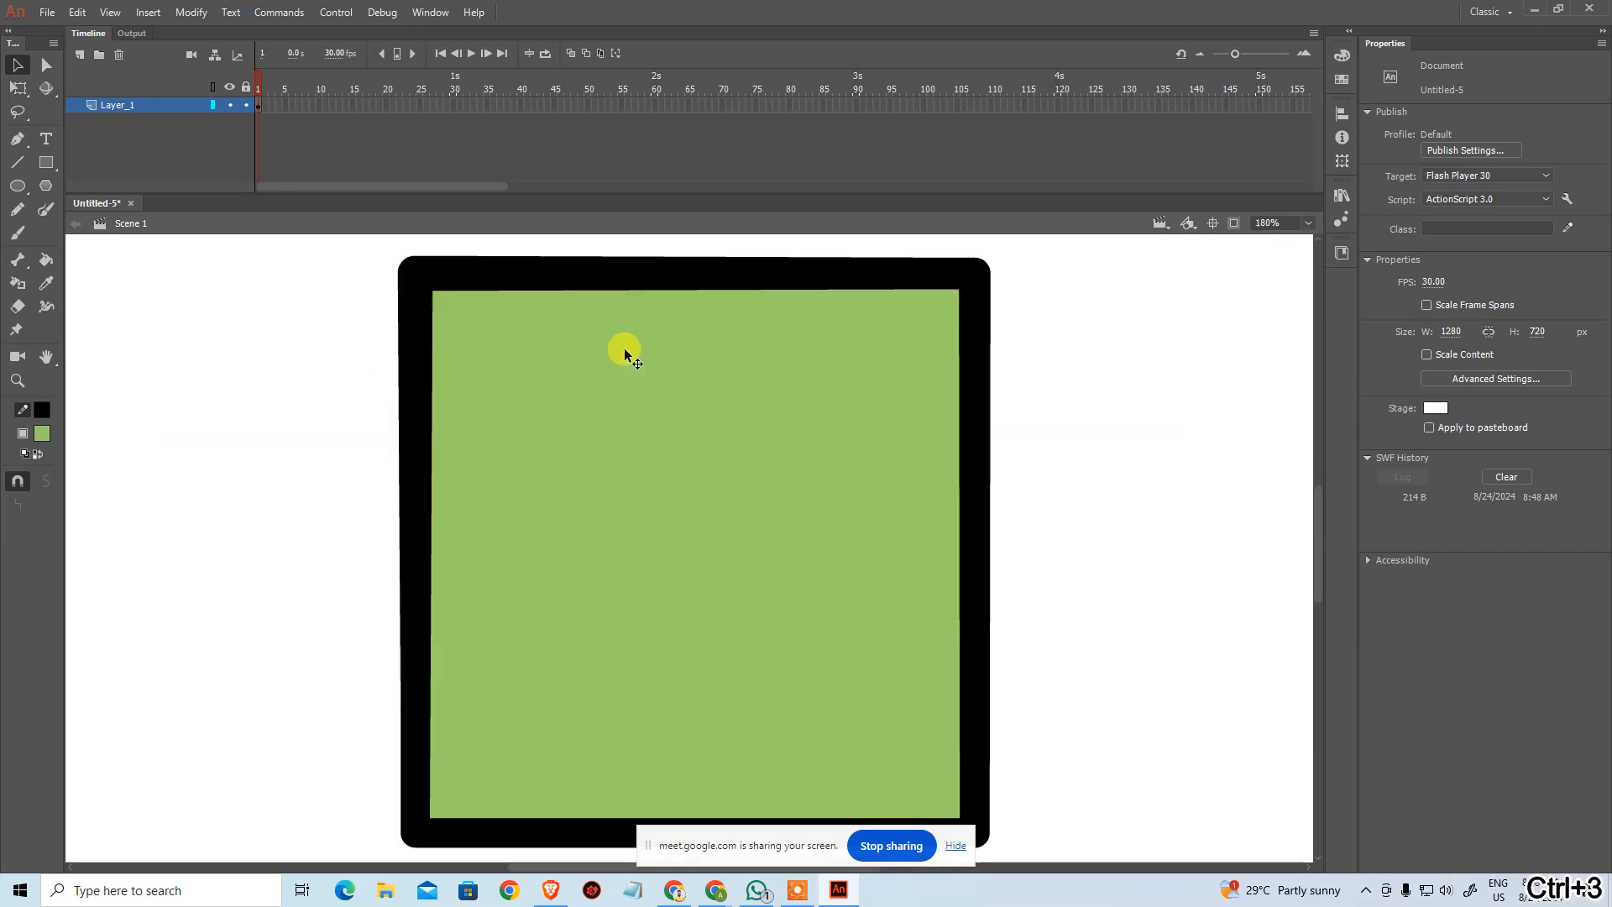
{"action": "key", "text": "ctrl+4"}
{"action": "key", "text": "ctrl+1"}
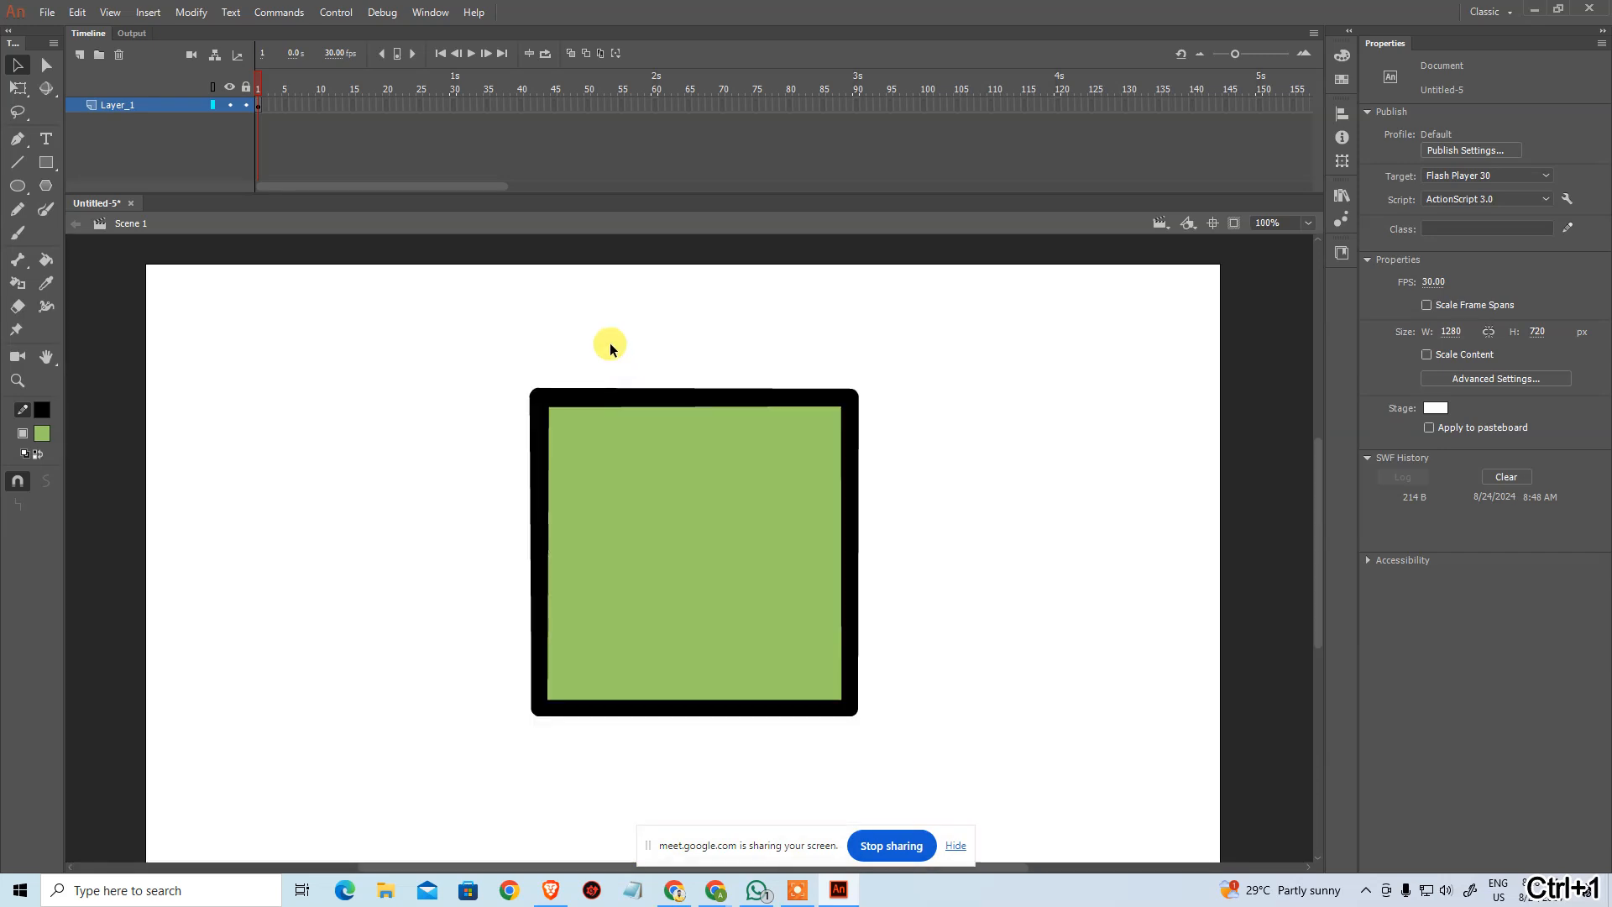
{"action": "key", "text": "ctrl+2"}
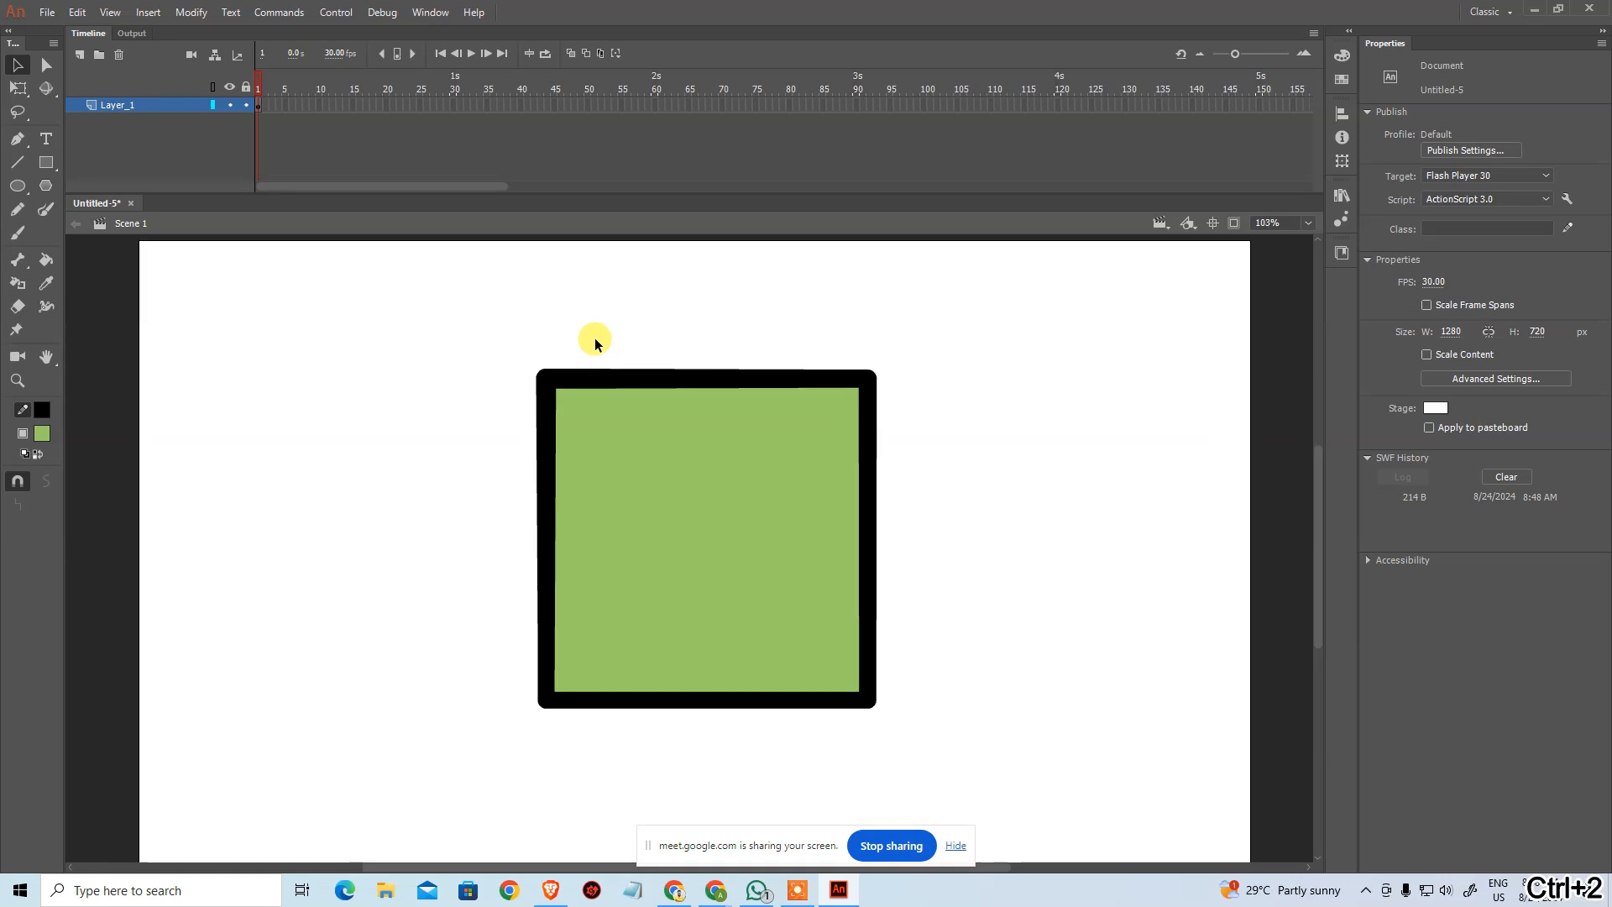
{"action": "key", "text": "ctrl+3"}
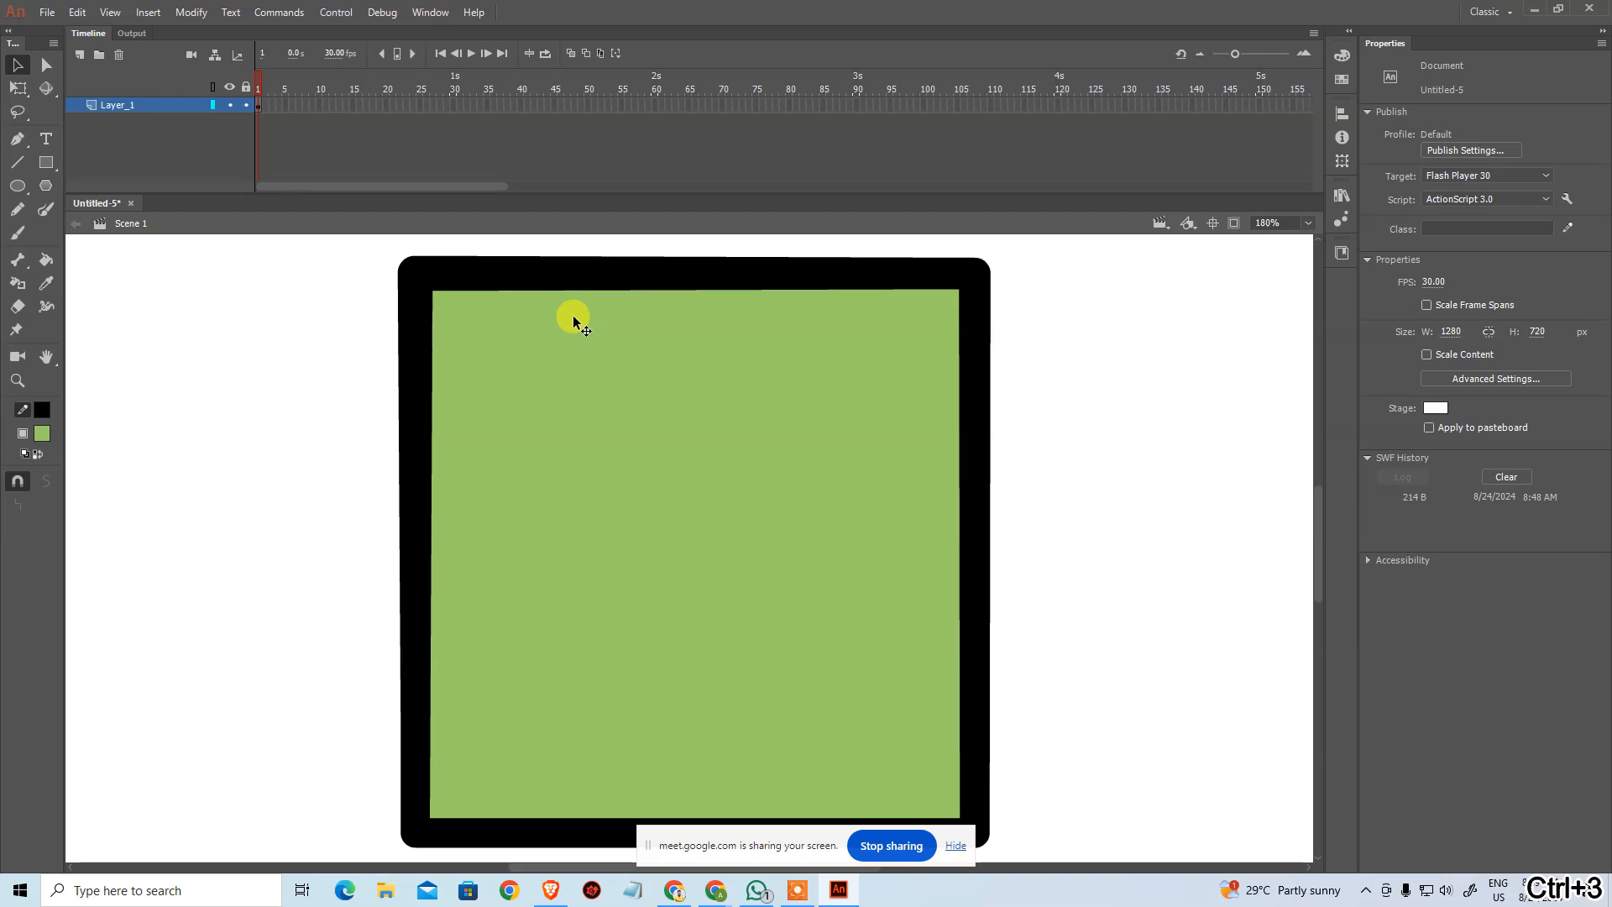
{"action": "key", "text": "ctrl+4"}
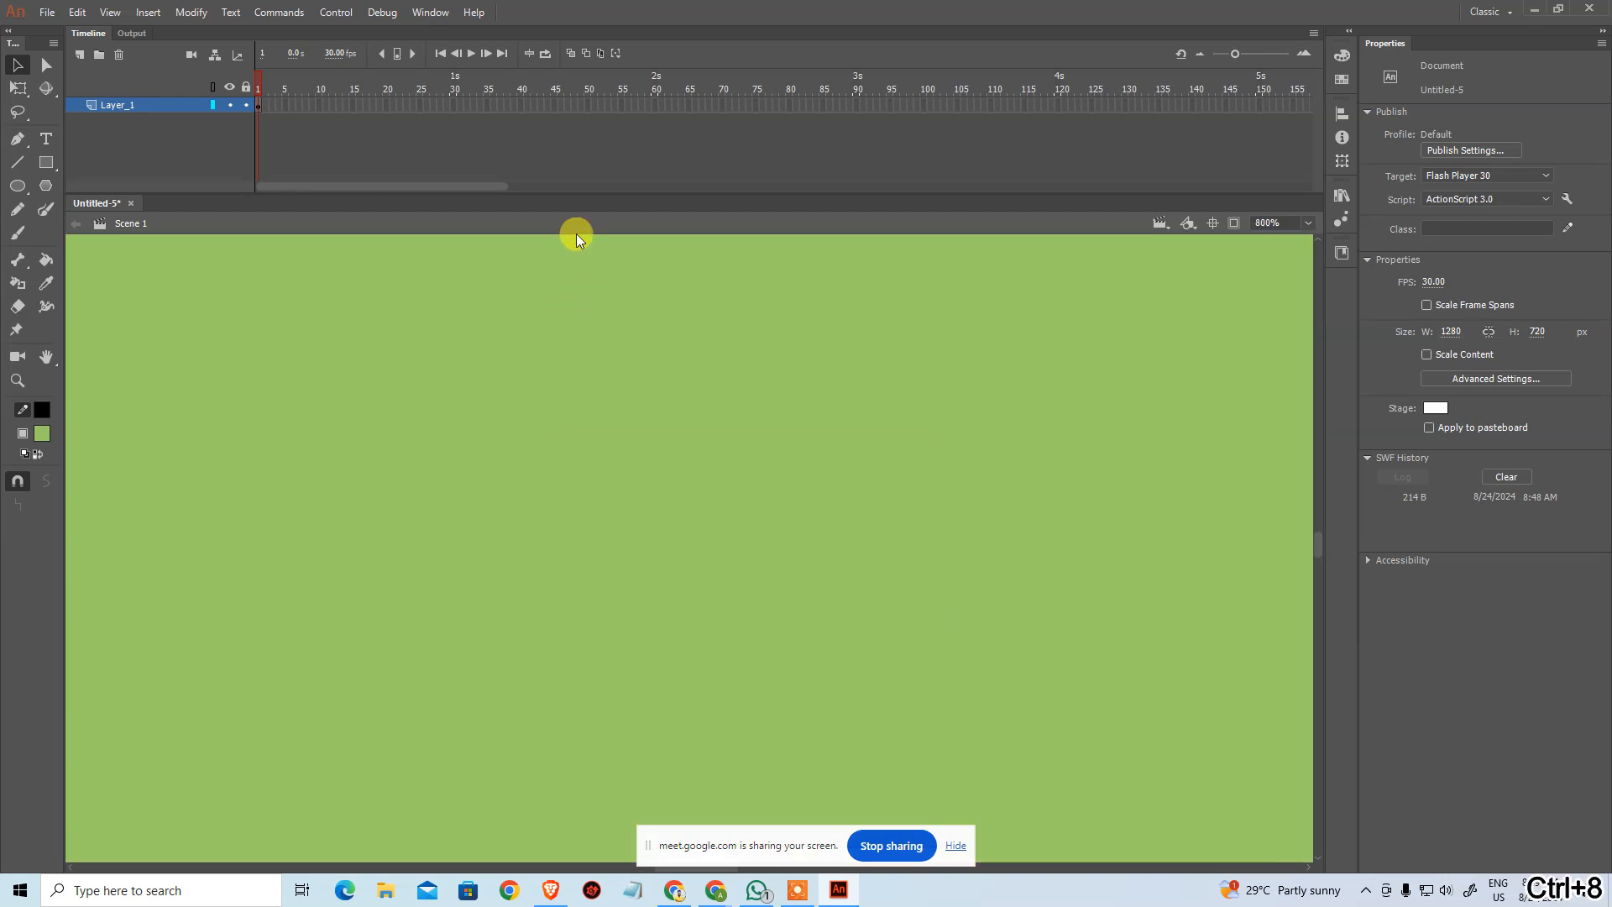
{"action": "key", "text": "ctrl+1"}
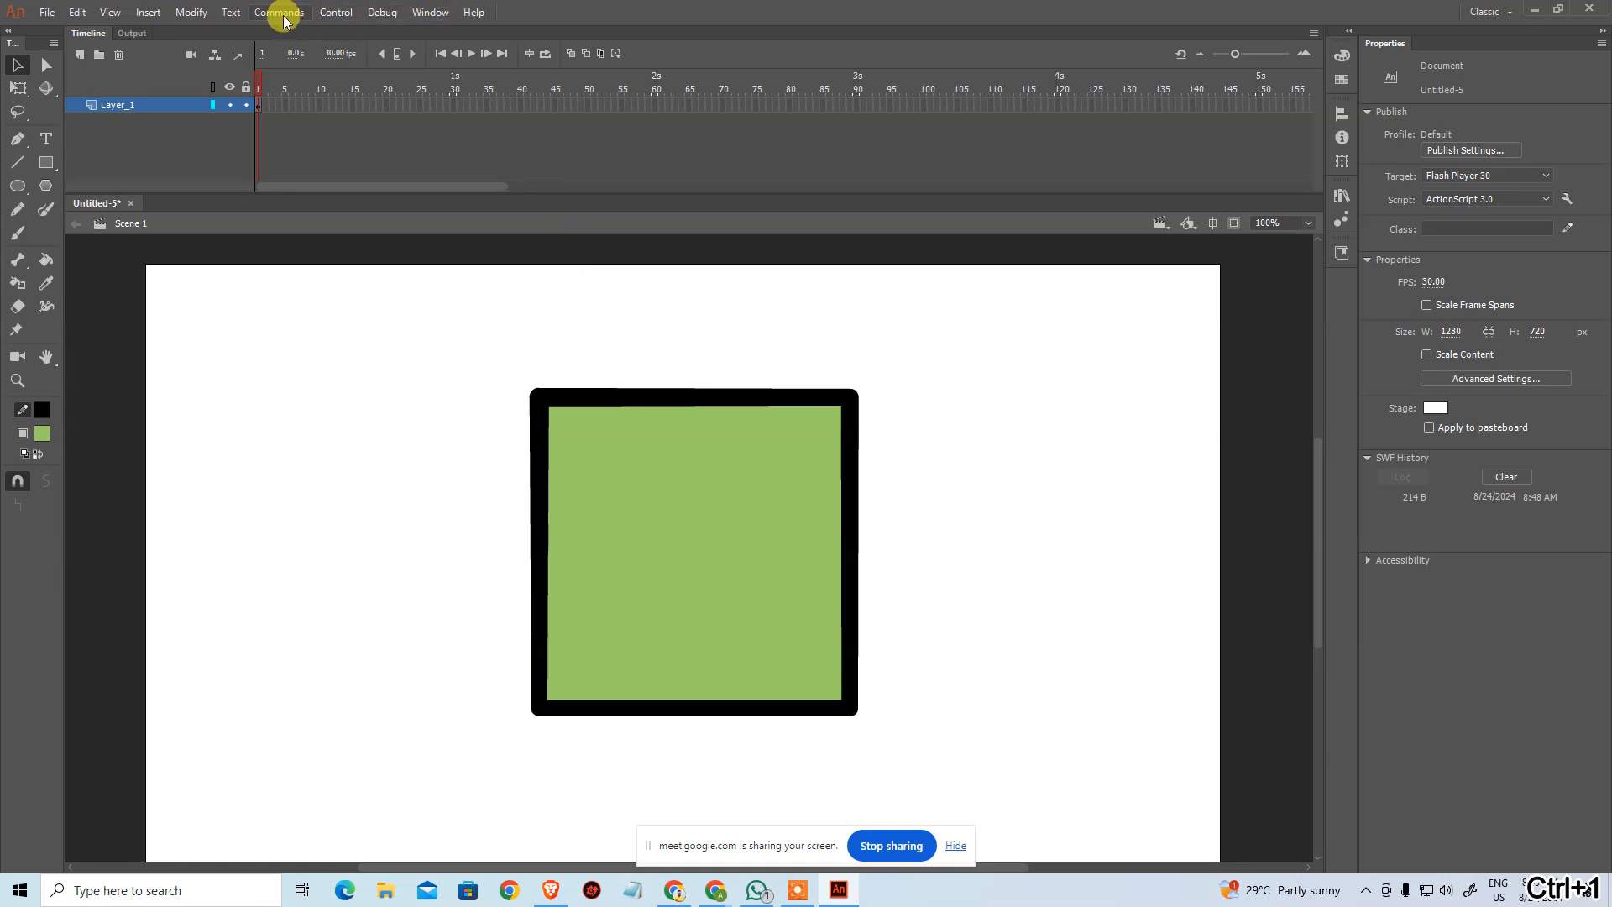
Step: Review the magnification presets, and center the stage in the view
{"action": "left_click", "coordinate": [104, 12]}
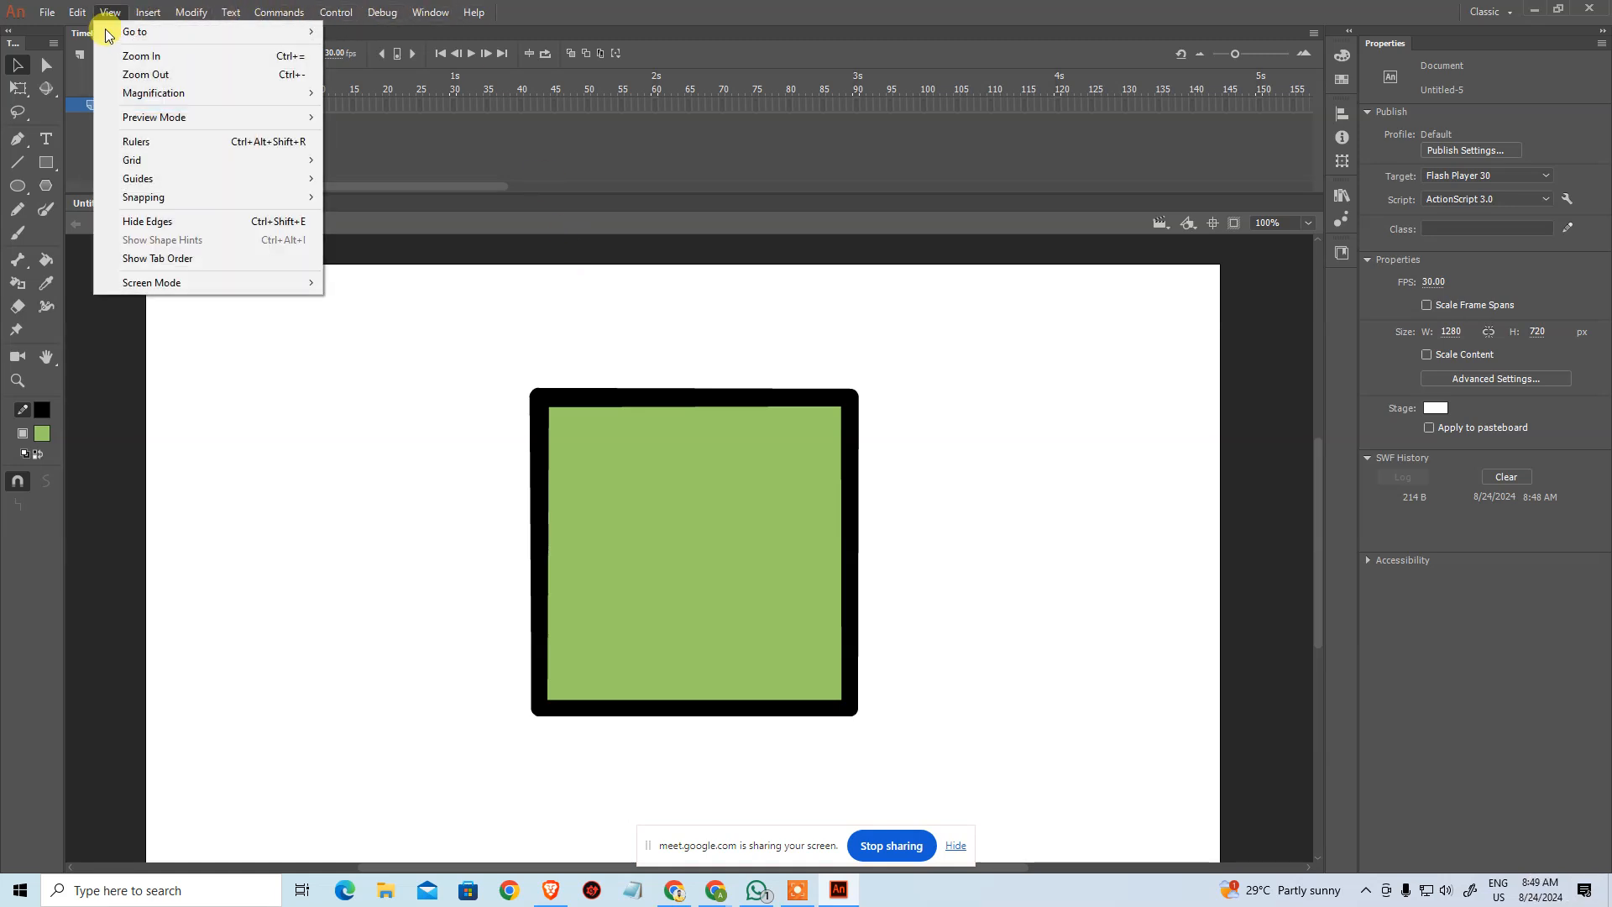
{"action": "mouse_move", "coordinate": [206, 93]}
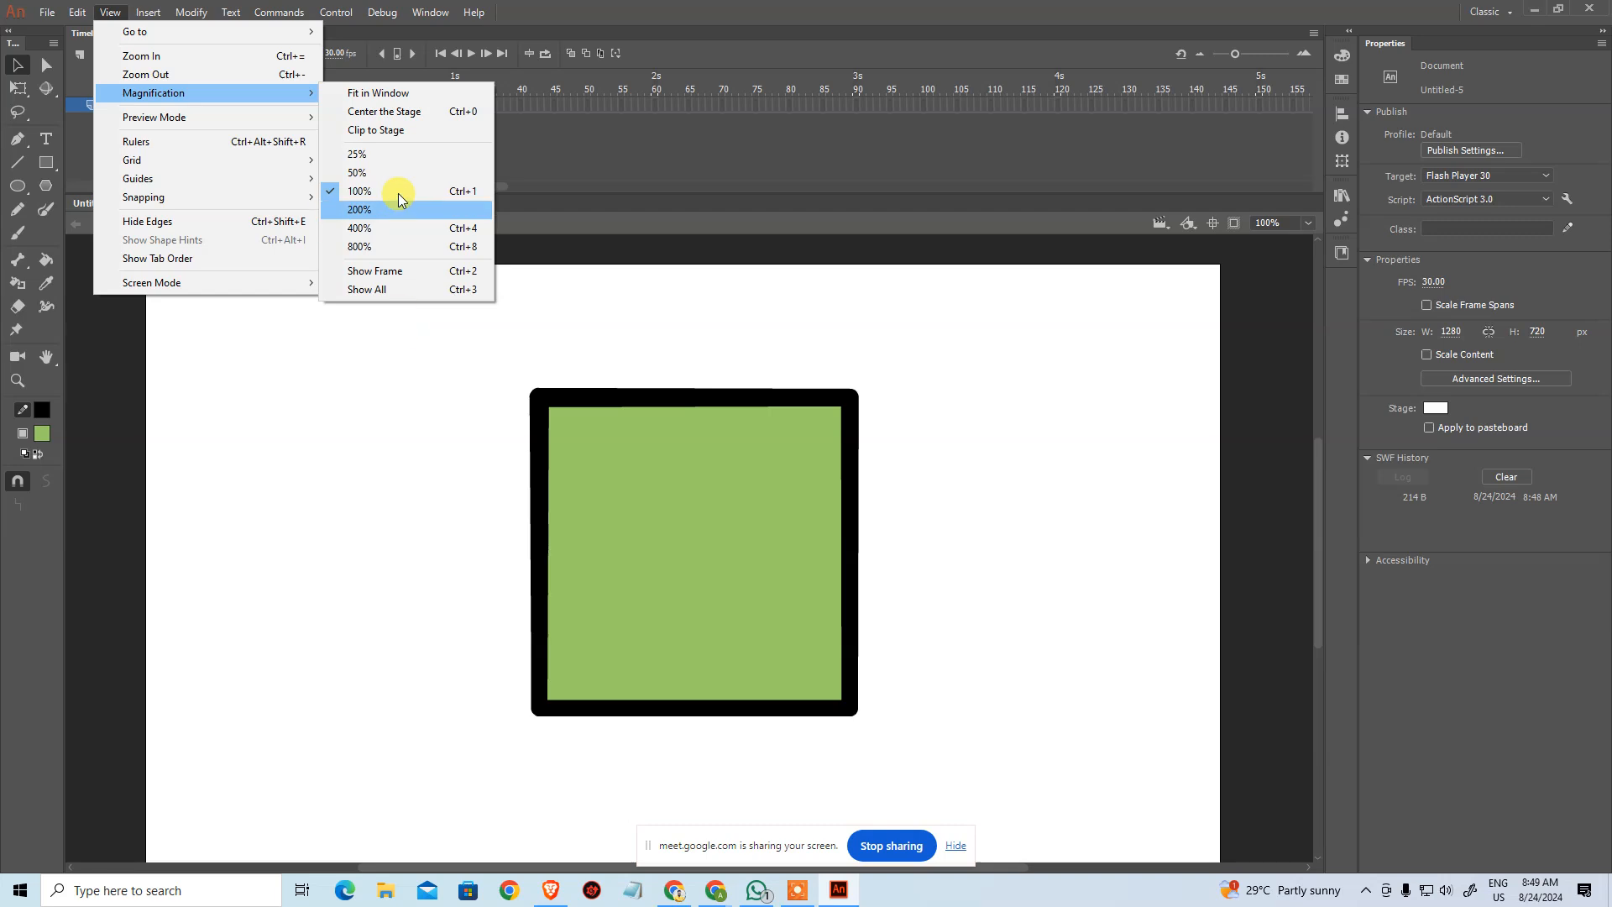
{"action": "left_click", "coordinate": [382, 465]}
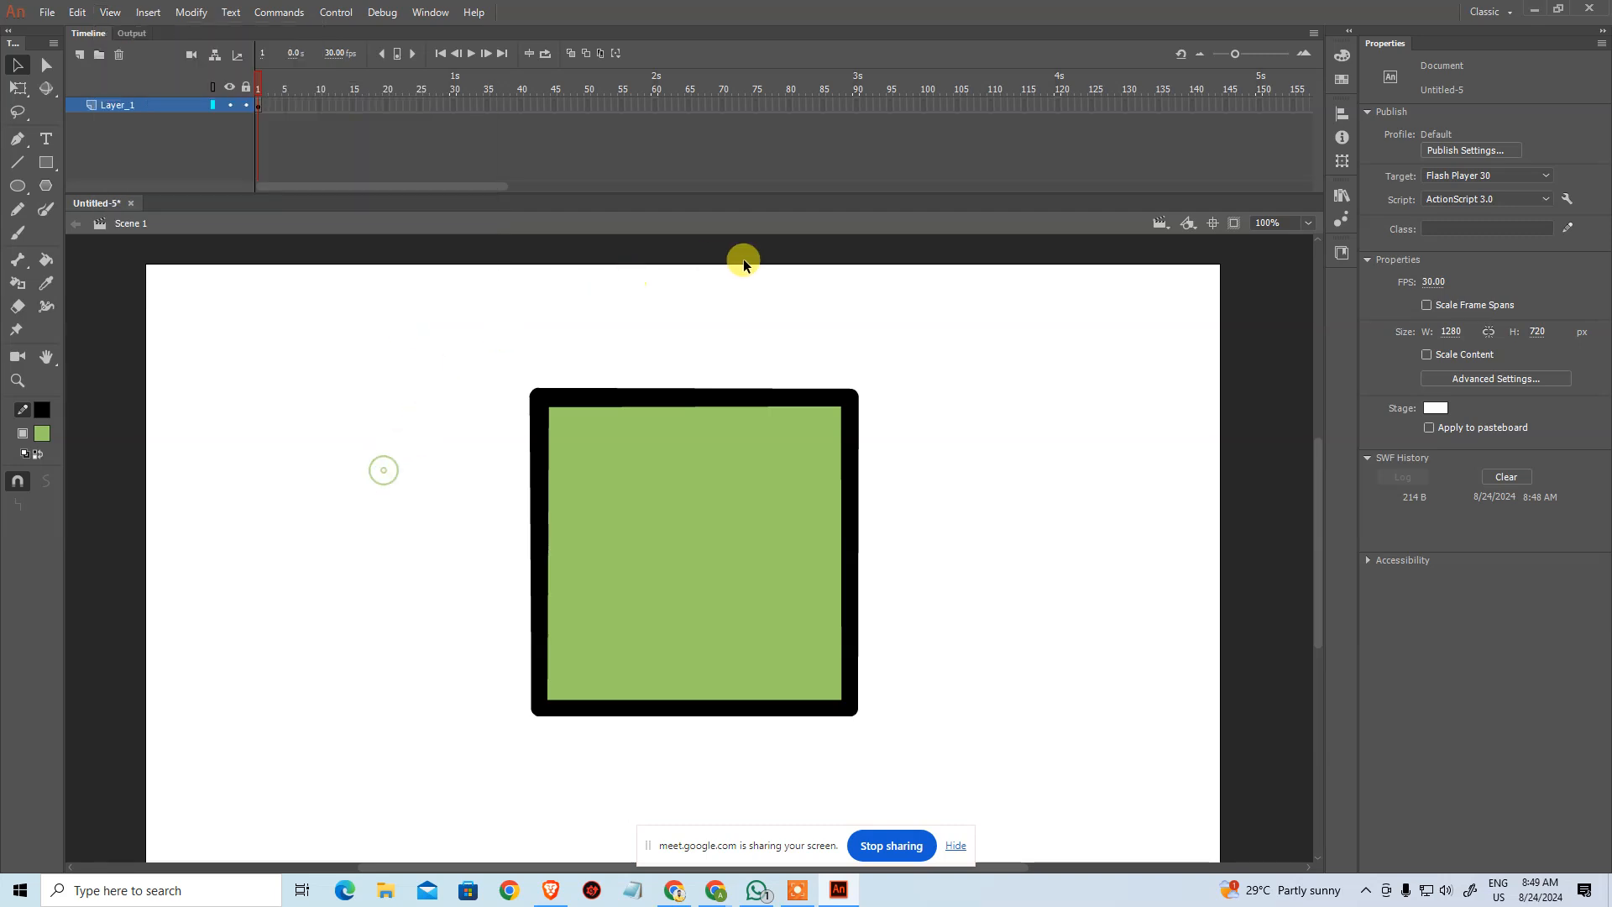
{"action": "left_click_drag", "start_coordinate": [794, 363], "coordinate": [151, 349]}
{"action": "key", "text": "ctrl+0"}
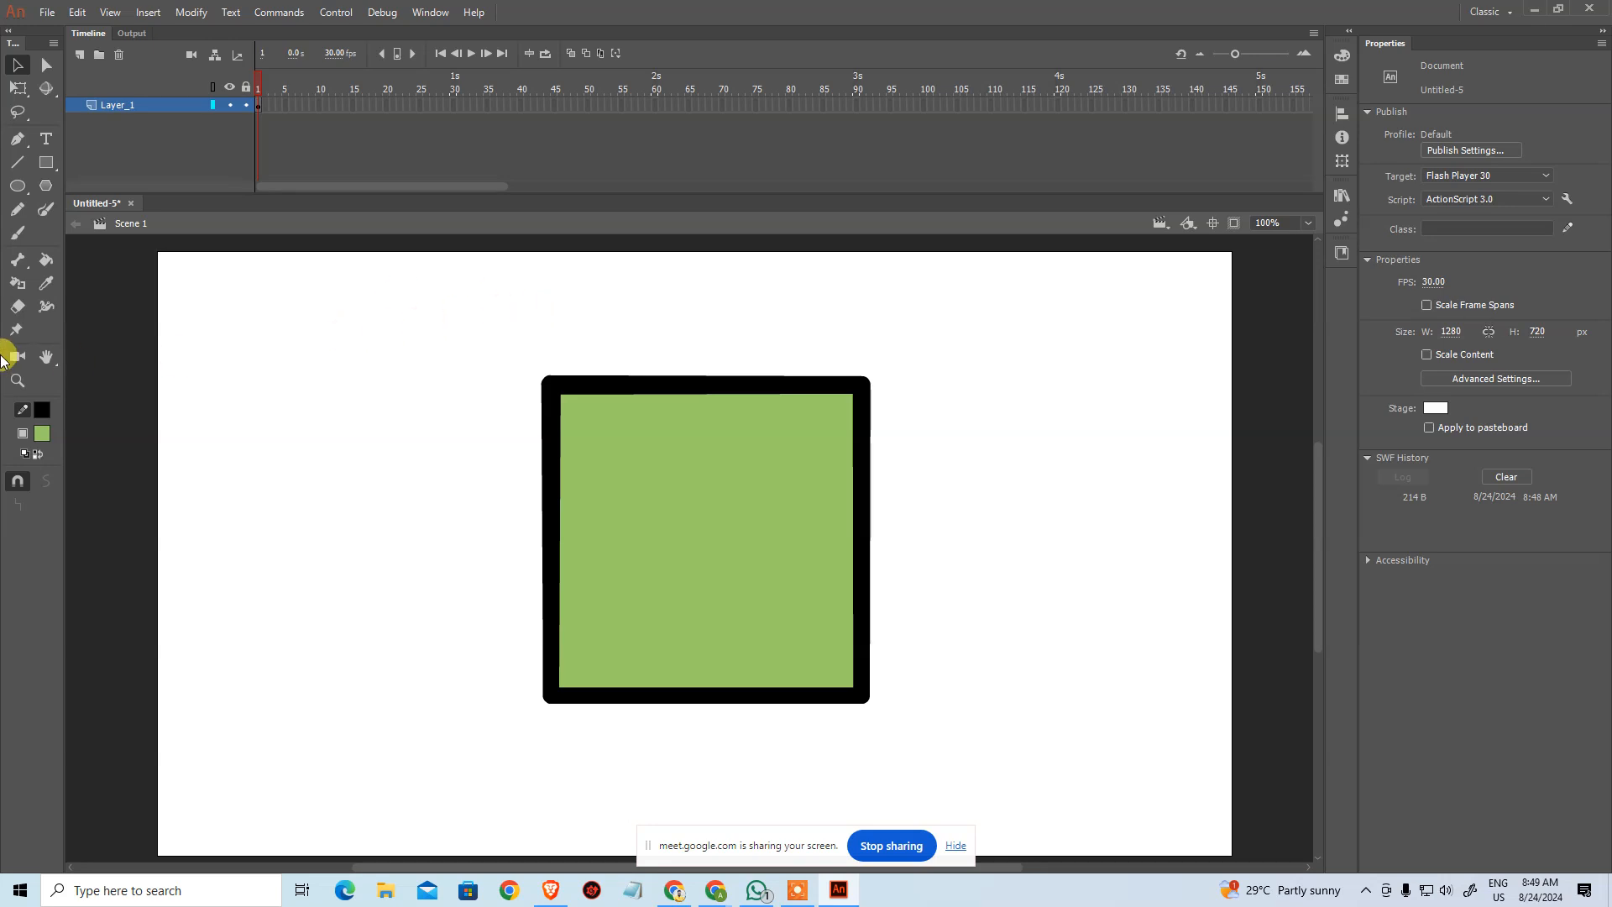
Step: Delete all artwork from the stage, including the green square and its outline
{"action": "left_click_drag", "start_coordinate": [461, 334], "coordinate": [1117, 677]}
{"action": "left_click", "coordinate": [1116, 678]}
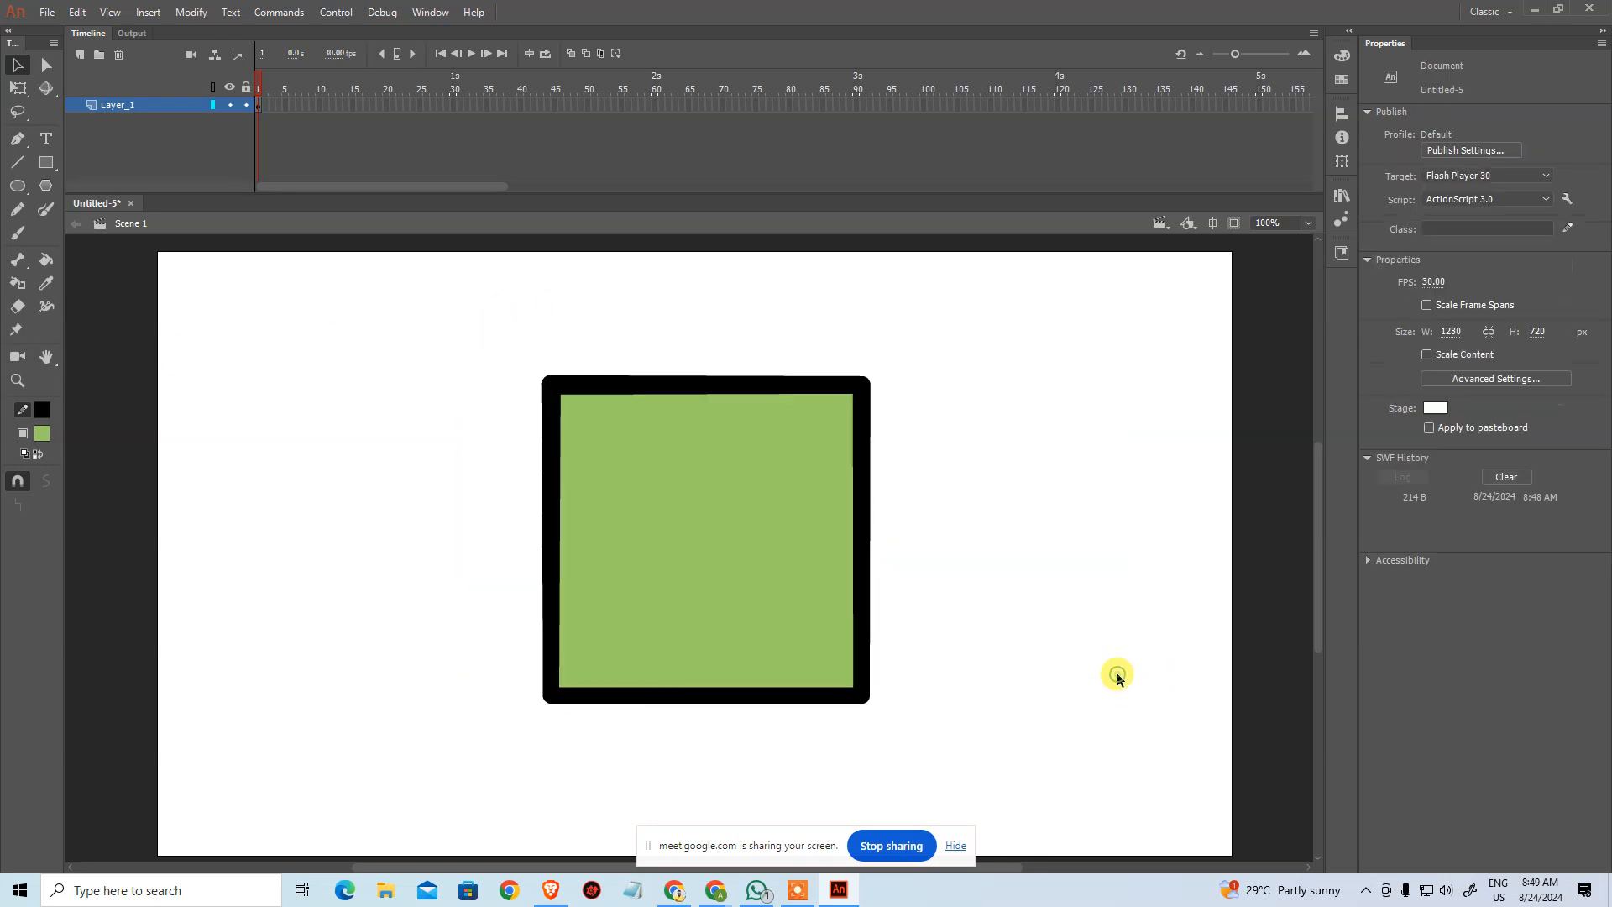
{"action": "key", "text": "ctrl+a"}
{"action": "key", "text": "Delete"}
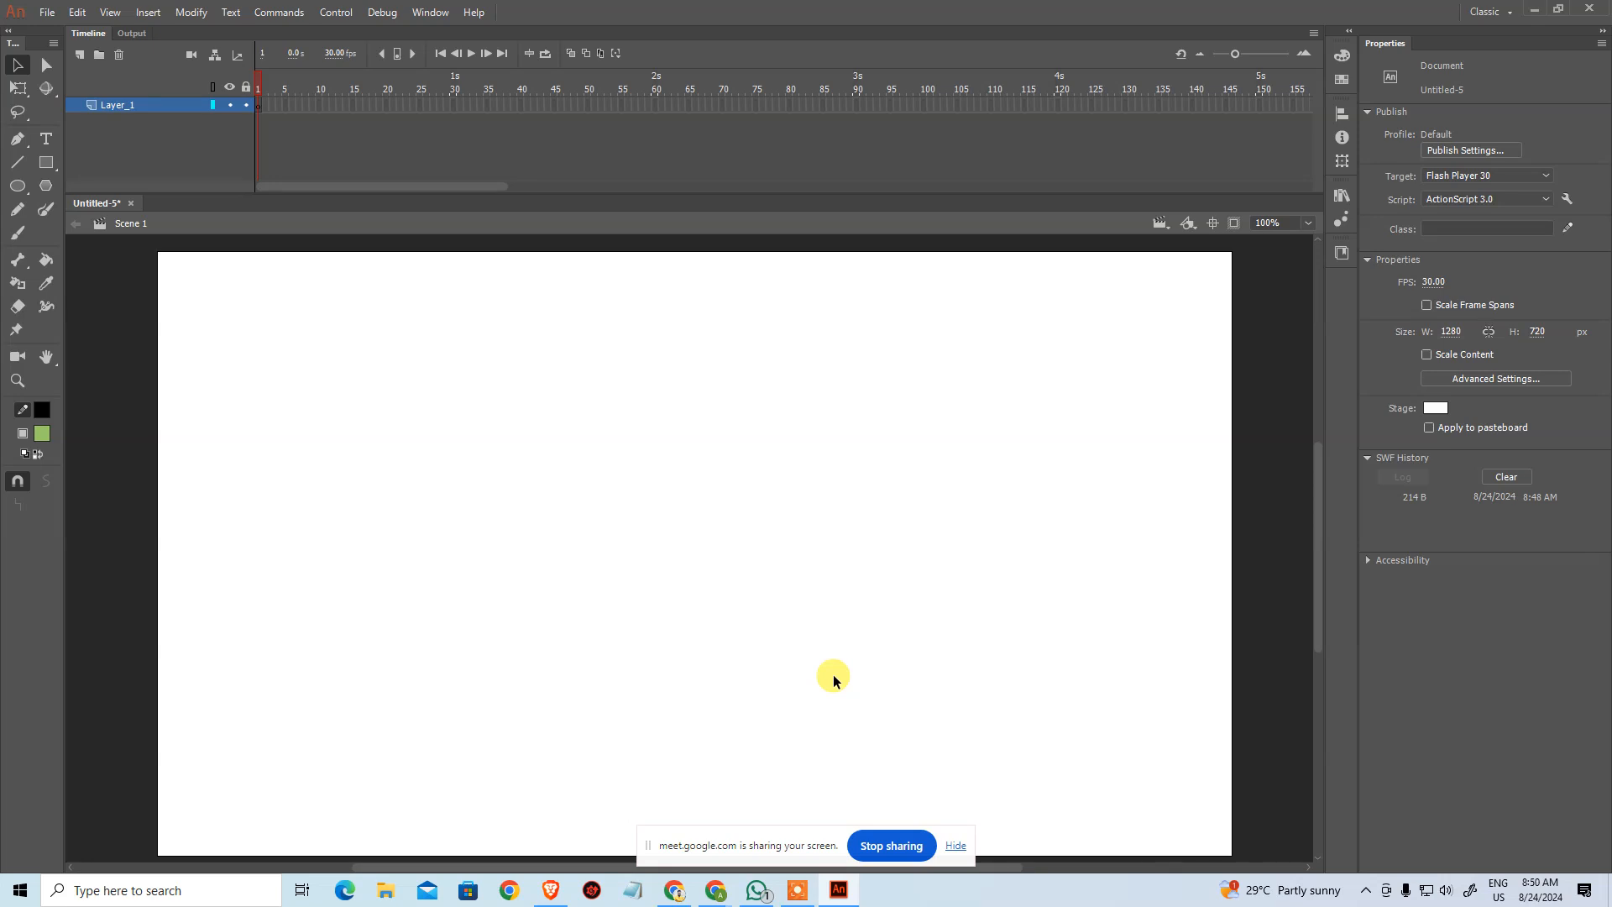
{"action": "left_click", "coordinate": [424, 386]}
{"action": "left_click_drag", "start_coordinate": [630, 323], "coordinate": [714, 743]}
{"action": "left_click_drag", "start_coordinate": [630, 358], "coordinate": [686, 737]}
Step: Draw a tall, narrow green rectangle about 40 px wide, and delete its top section about 71 px high
{"action": "left_click", "coordinate": [48, 160]}
{"action": "left_click_drag", "start_coordinate": [559, 301], "coordinate": [593, 627]}
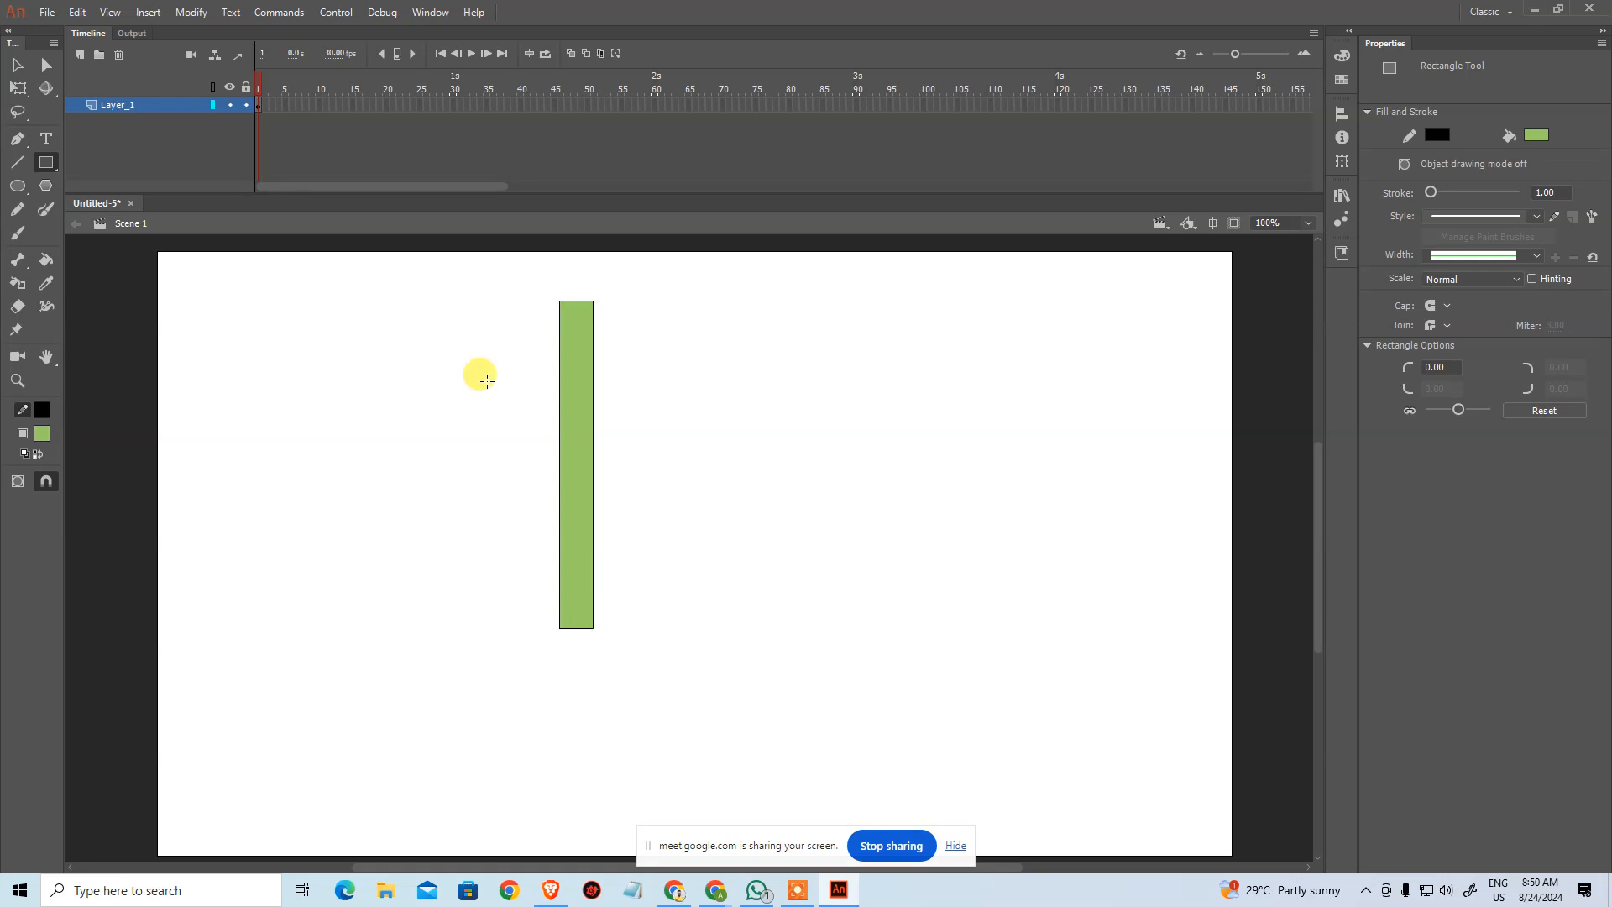
{"action": "left_click", "coordinate": [20, 76]}
{"action": "left_click_drag", "start_coordinate": [627, 270], "coordinate": [454, 361]}
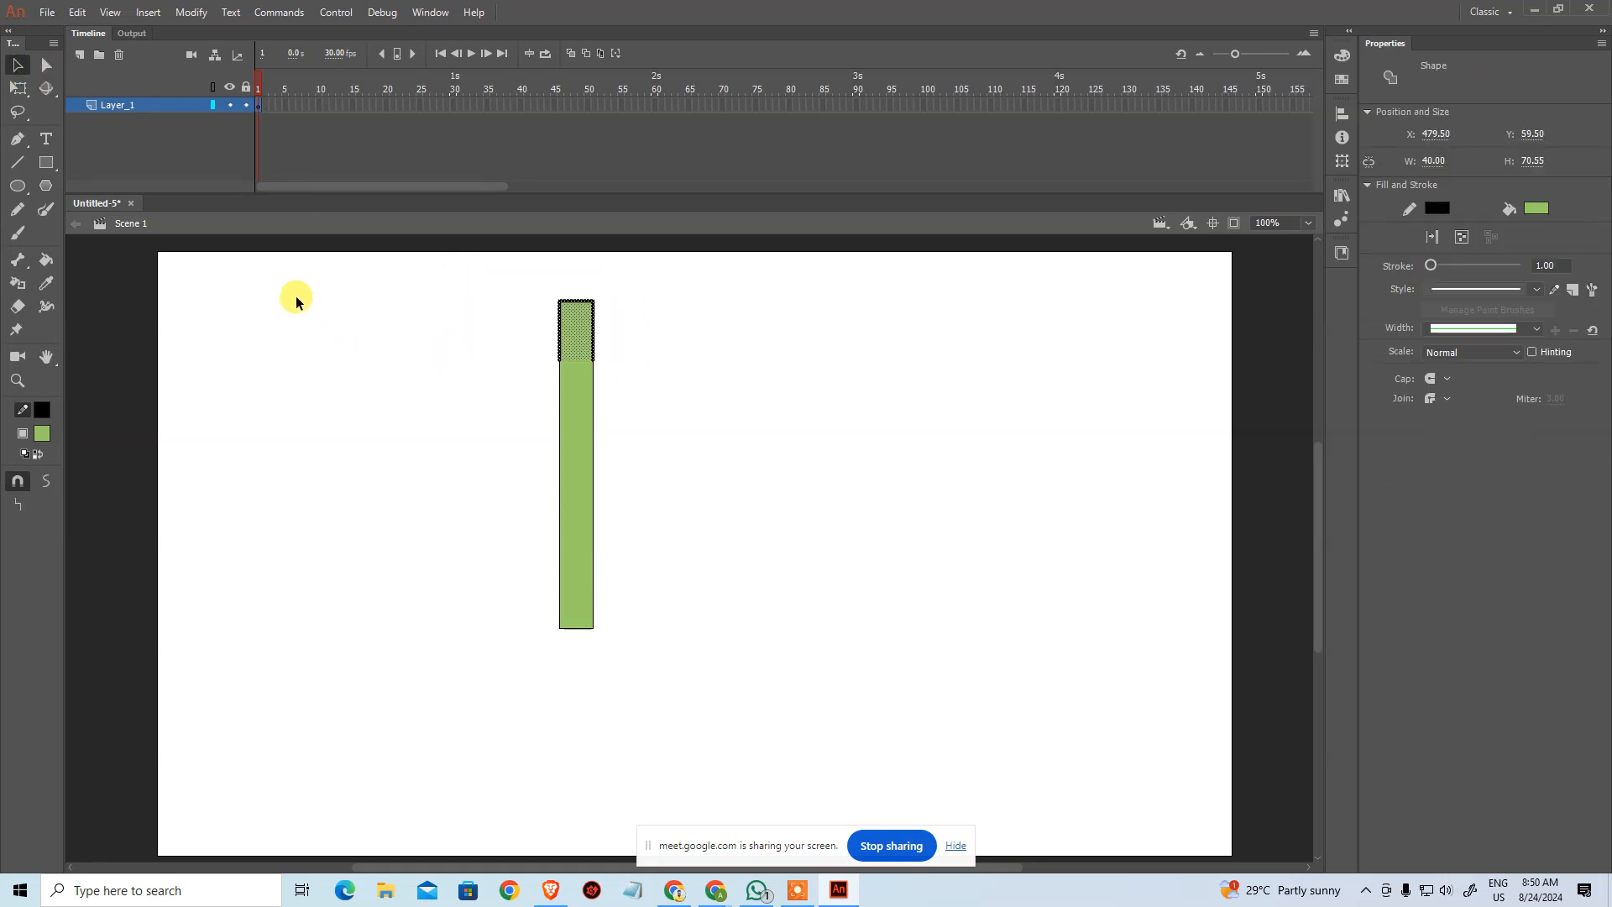
{"action": "key", "text": "Delete"}
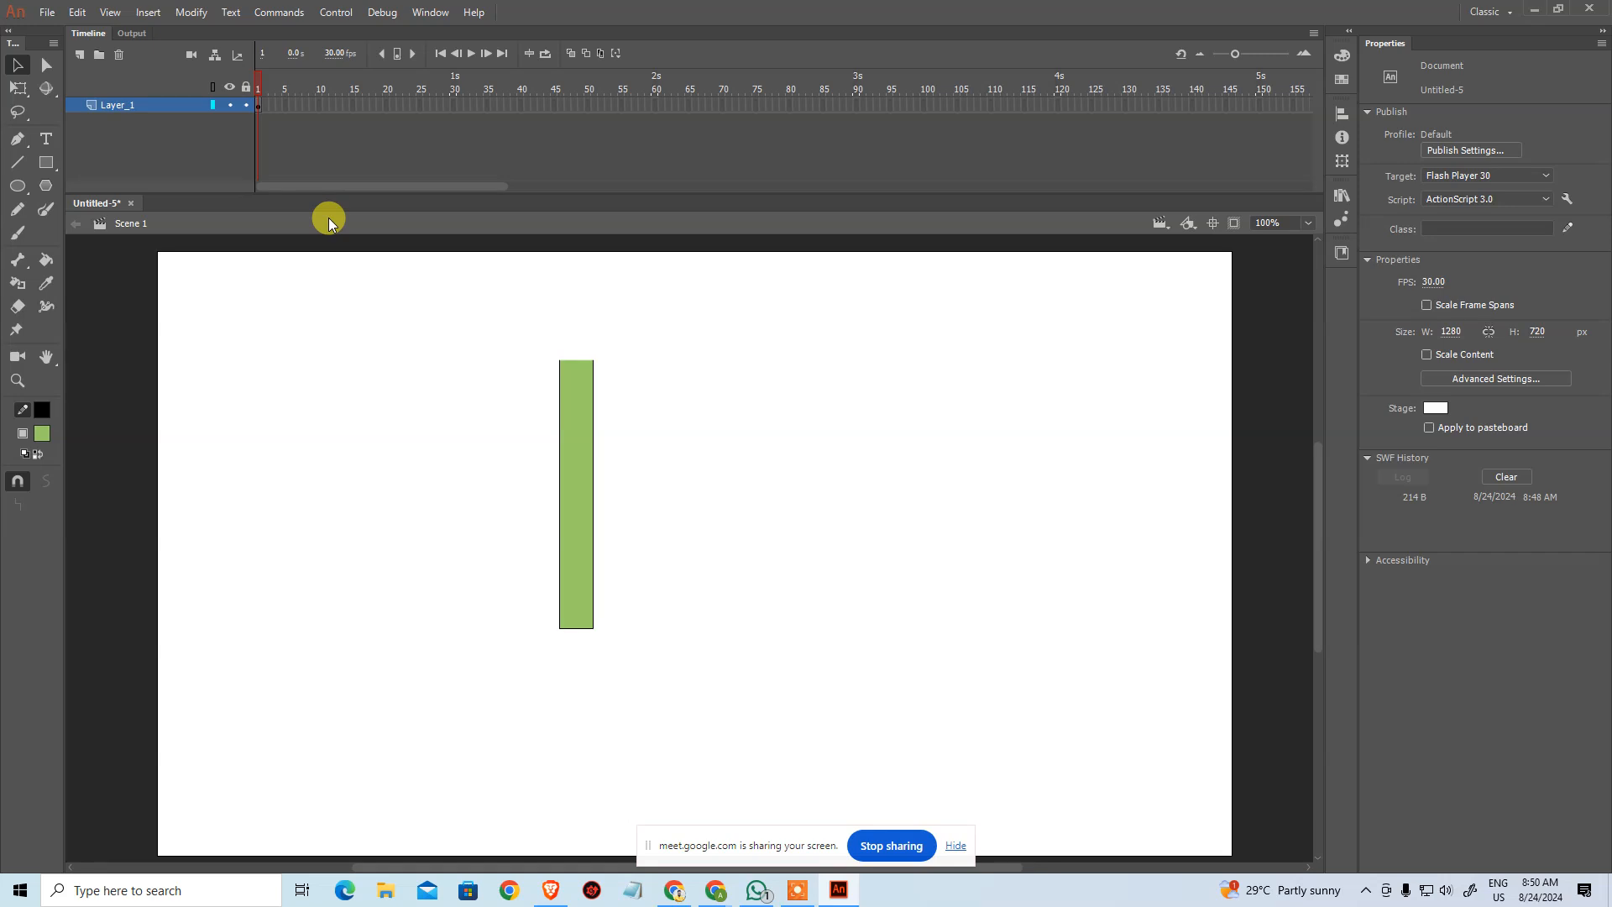
Step: Clear the stage and draw a new tall, narrow green rectangle near the stage's center
{"action": "key", "text": "ctrl+a"}
{"action": "key", "text": "Delete"}
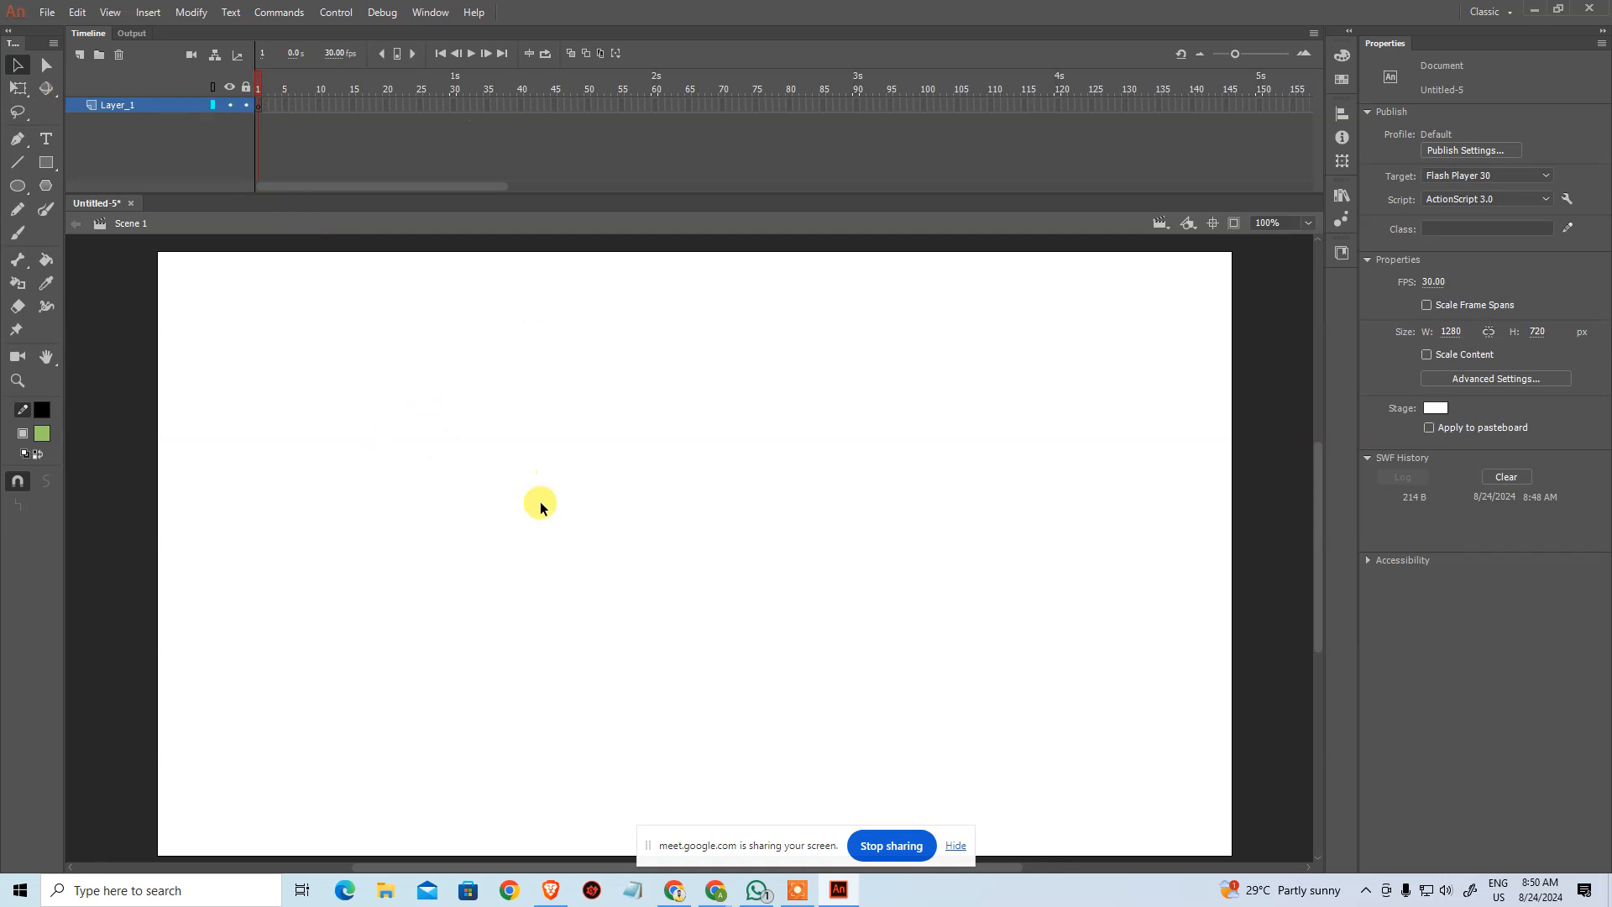
{"action": "left_click", "coordinate": [51, 163]}
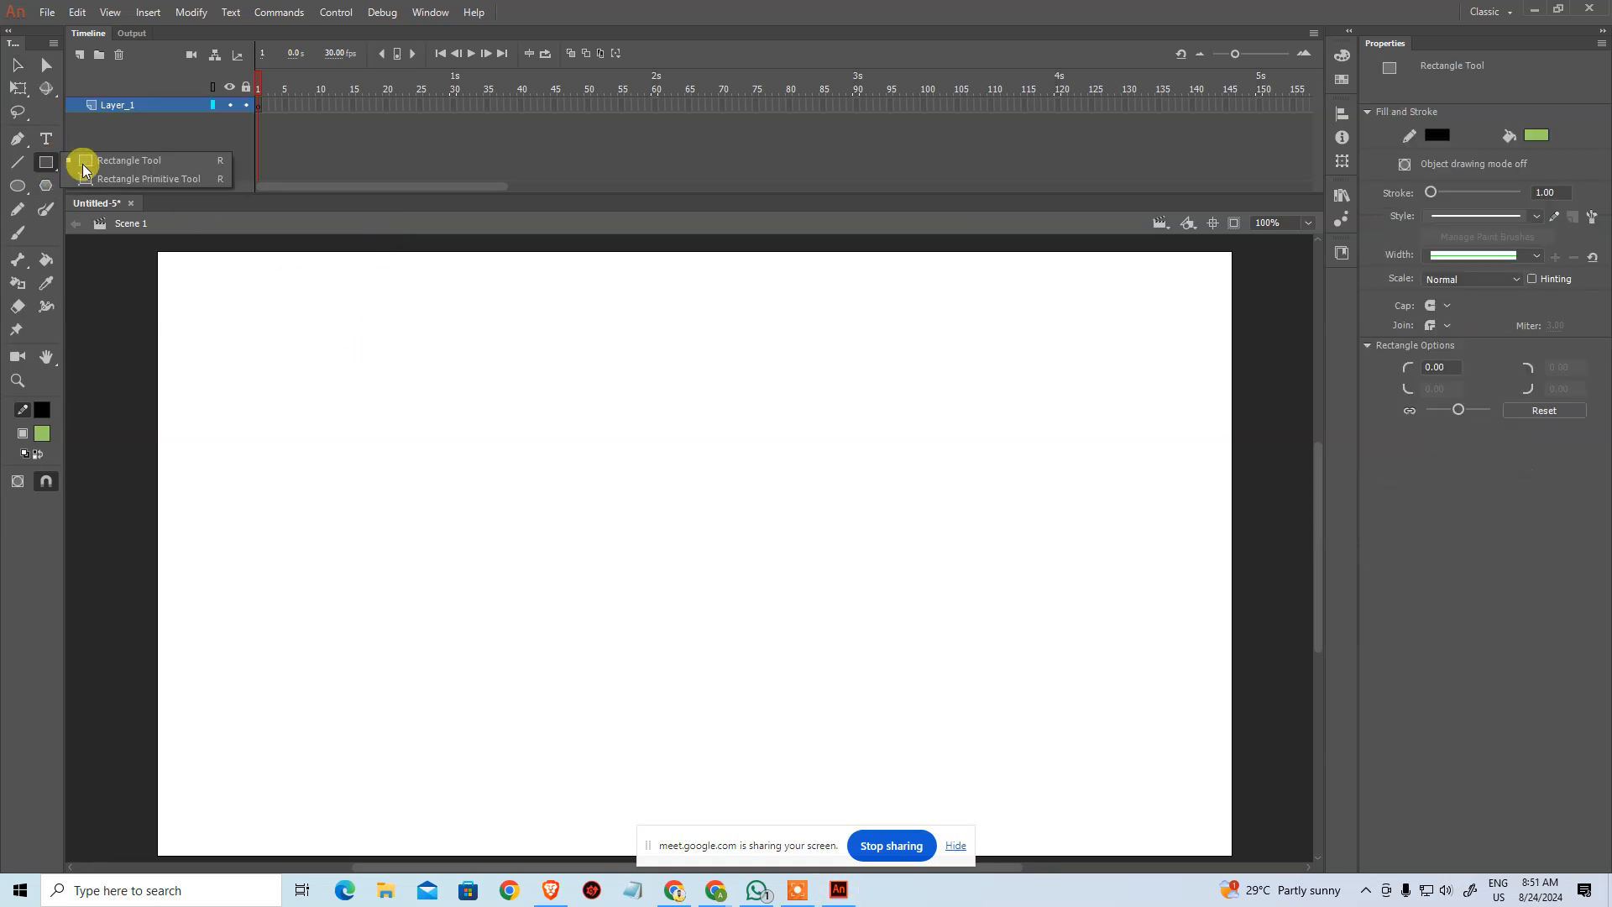
{"action": "mouse_move", "coordinate": [668, 385]}
{"action": "left_mouse_down"}
{"action": "mouse_move", "coordinate": [702, 552]}
{"action": "mouse_move", "coordinate": [702, 673]}
{"action": "left_mouse_up"}
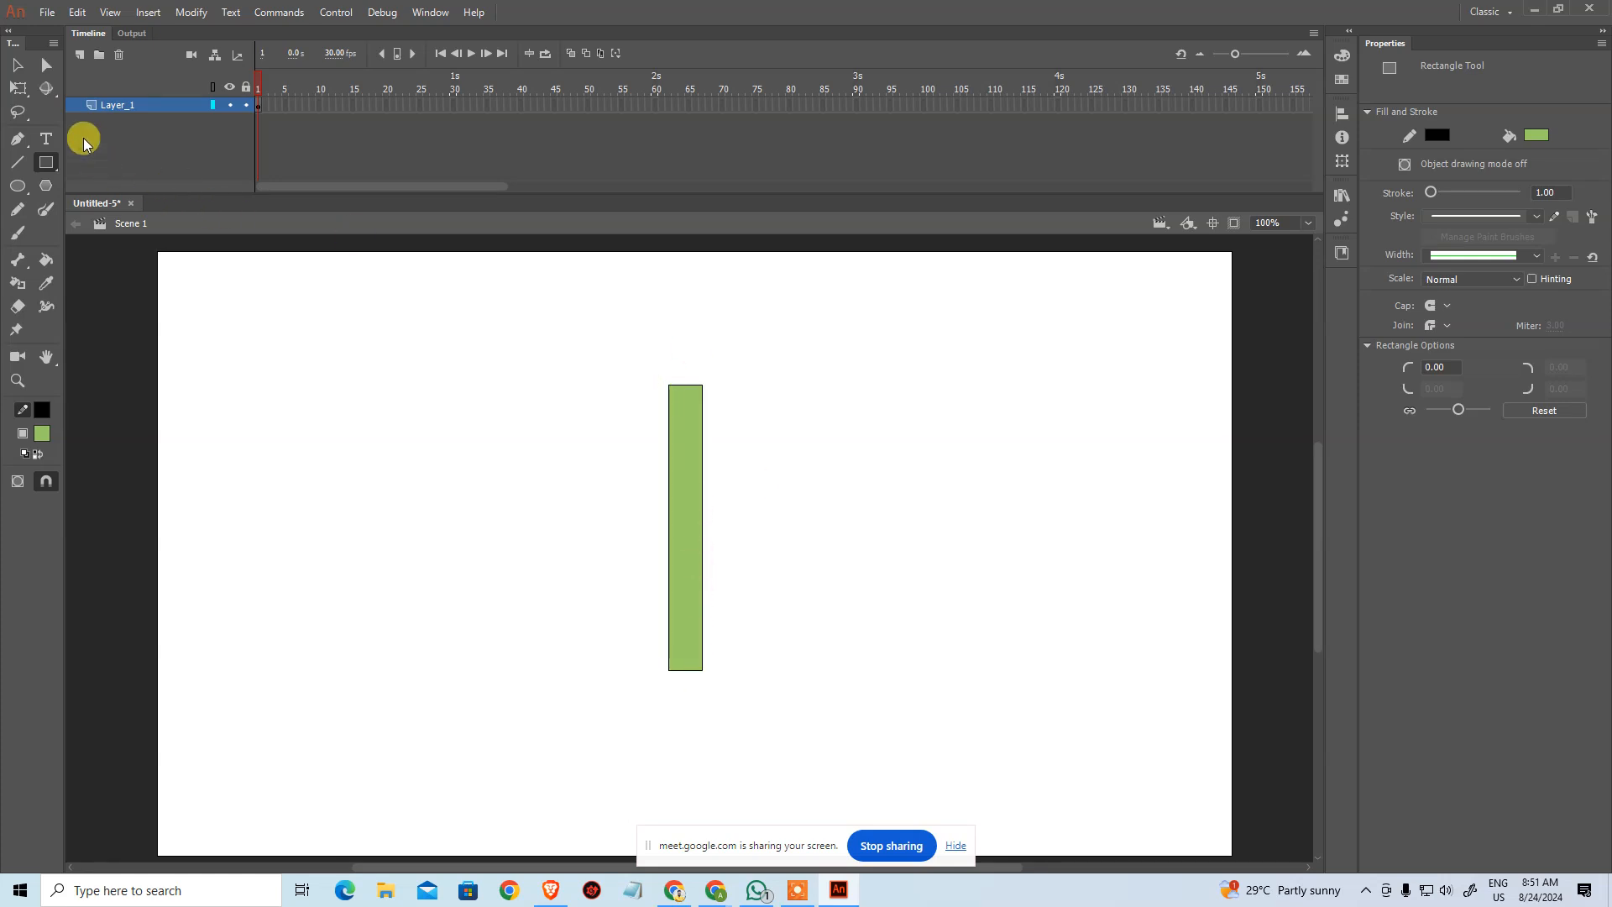
Step: Bend the green bar's straight bottom edge downward into a curve about 10 px deep
{"action": "left_click", "coordinate": [18, 64]}
{"action": "left_click", "coordinate": [830, 398]}
{"action": "key", "text": "space"}
{"action": "left_click_drag", "start_coordinate": [765, 573], "coordinate": [723, 727]}
{"action": "key", "text": "ctrl+space"}
{"action": "left_click", "coordinate": [732, 642]}
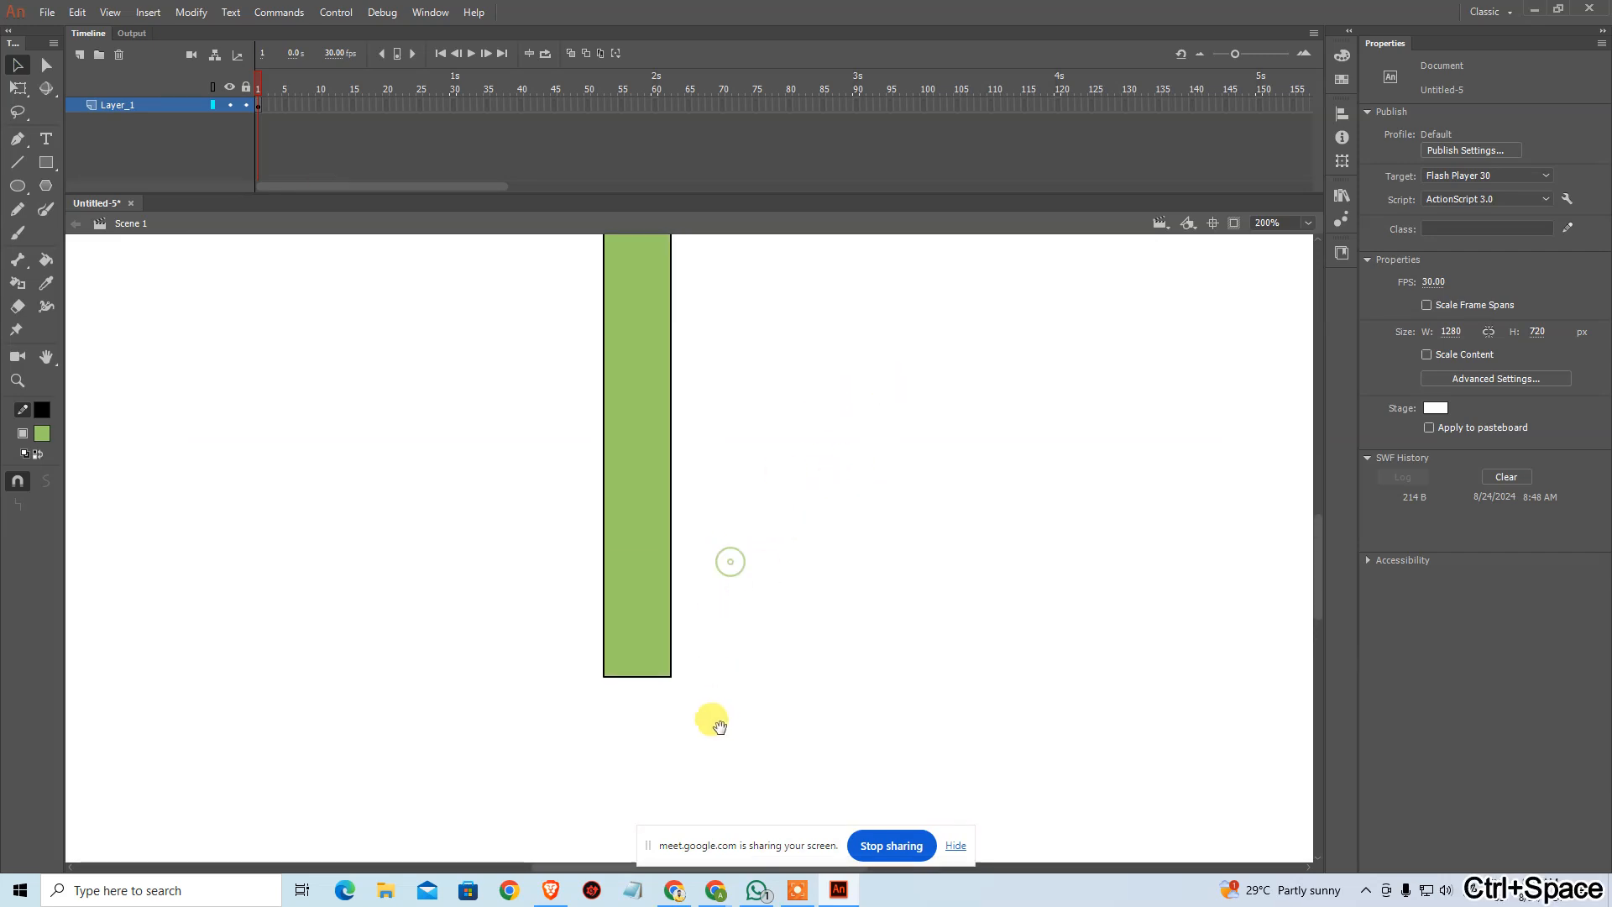
{"action": "left_click_drag", "start_coordinate": [641, 678], "coordinate": [644, 699]}
Step: Adjust both curve handles of the bar's bottom edge to point straight down below the corners, giving a fuller rounded end
{"action": "key", "text": "a"}
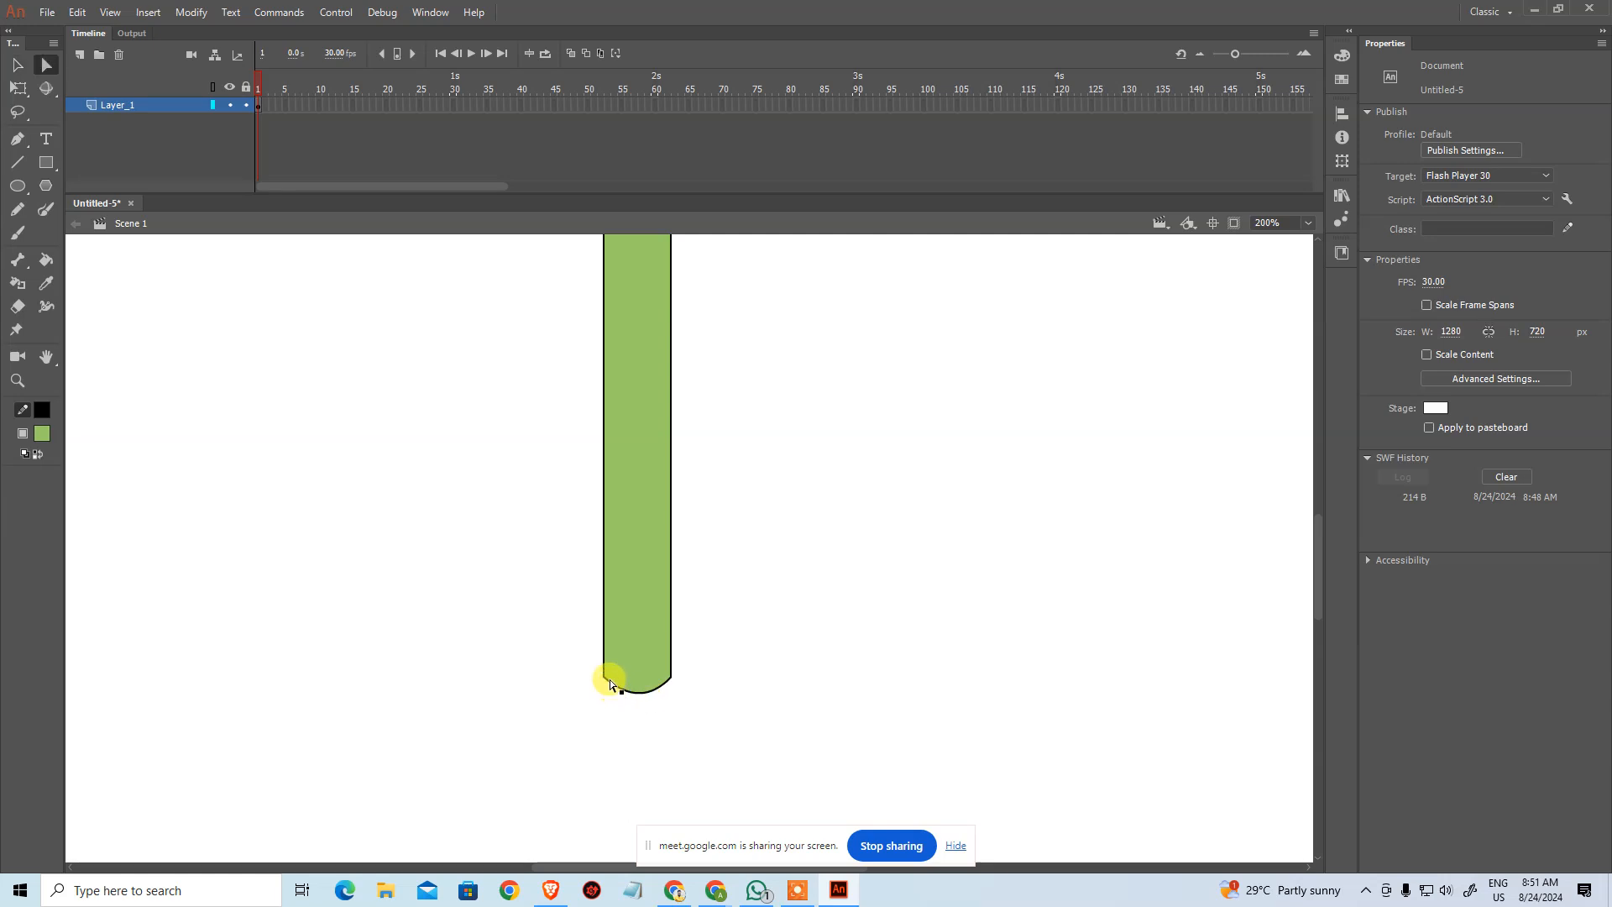
{"action": "left_click", "coordinate": [603, 673]}
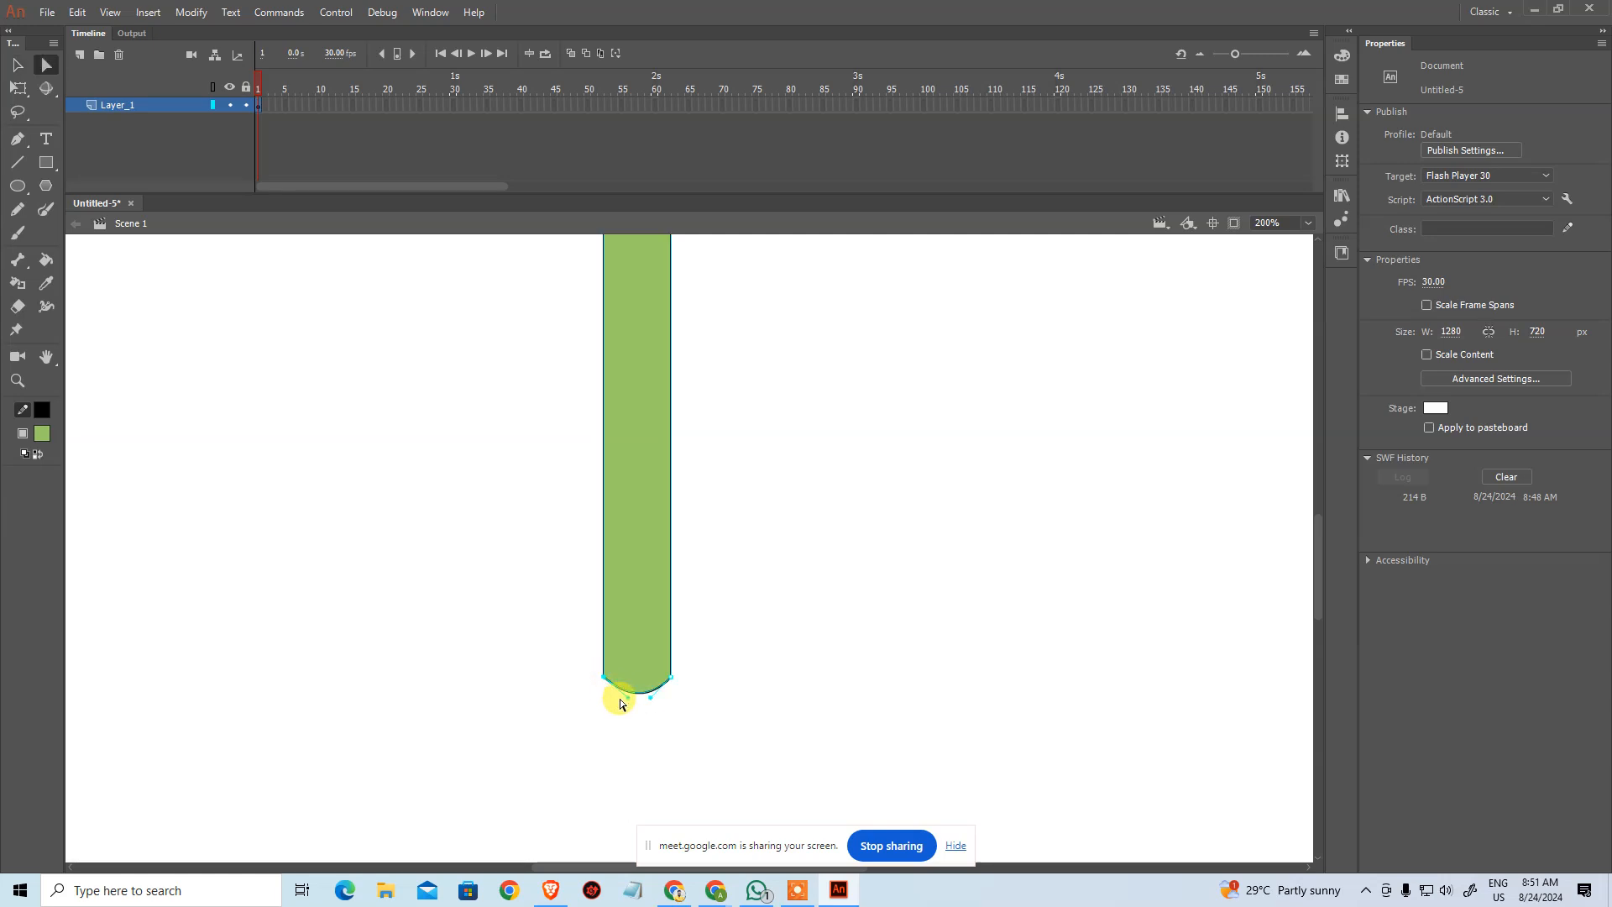
{"action": "left_click_drag", "start_coordinate": [619, 685], "coordinate": [606, 708]}
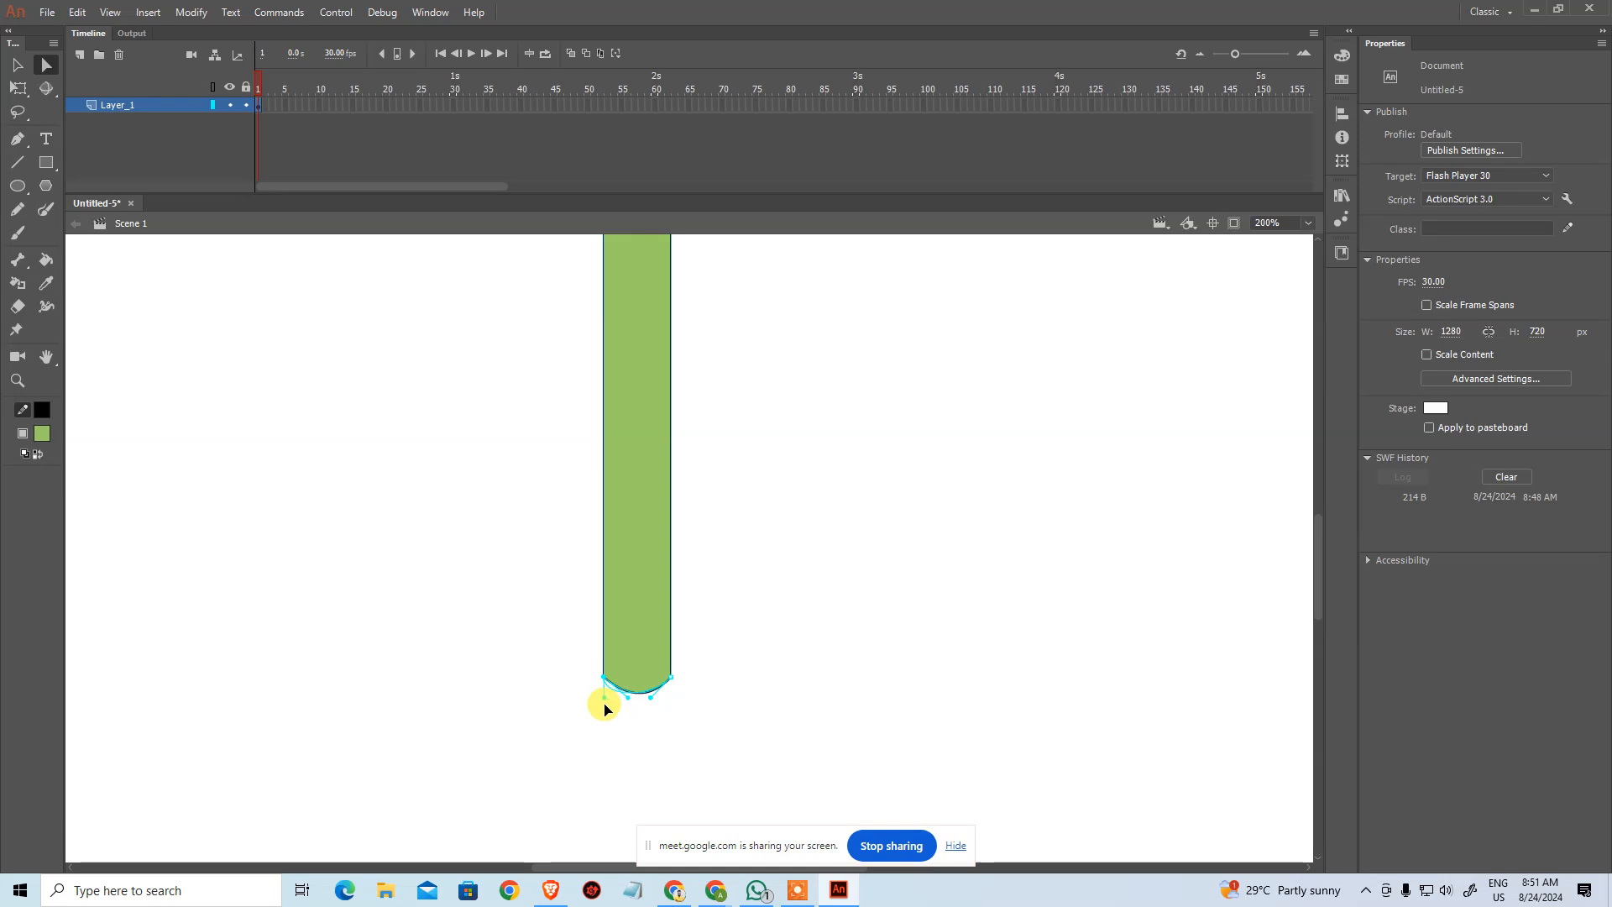
{"action": "left_click_drag", "start_coordinate": [650, 697], "coordinate": [666, 698]}
{"action": "left_click_drag", "start_coordinate": [672, 702], "coordinate": [672, 701]}
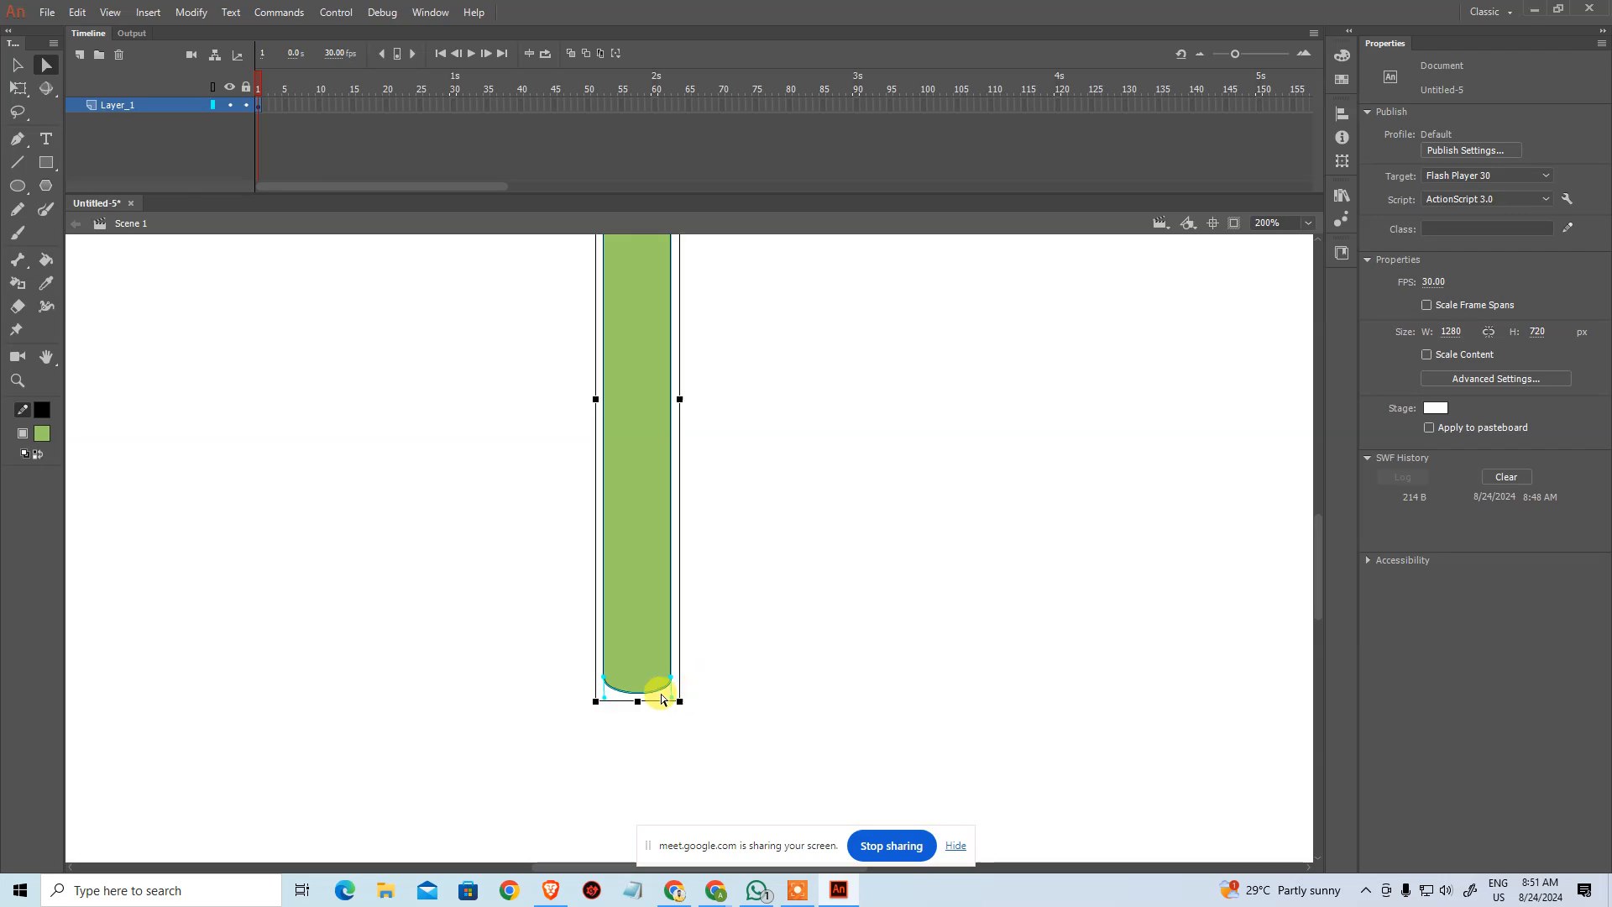
{"action": "key", "text": "ctrl+space"}
{"action": "left_click", "coordinate": [648, 712], "text": "ctrl"}
{"action": "left_click", "coordinate": [649, 712], "text": "ctrl"}
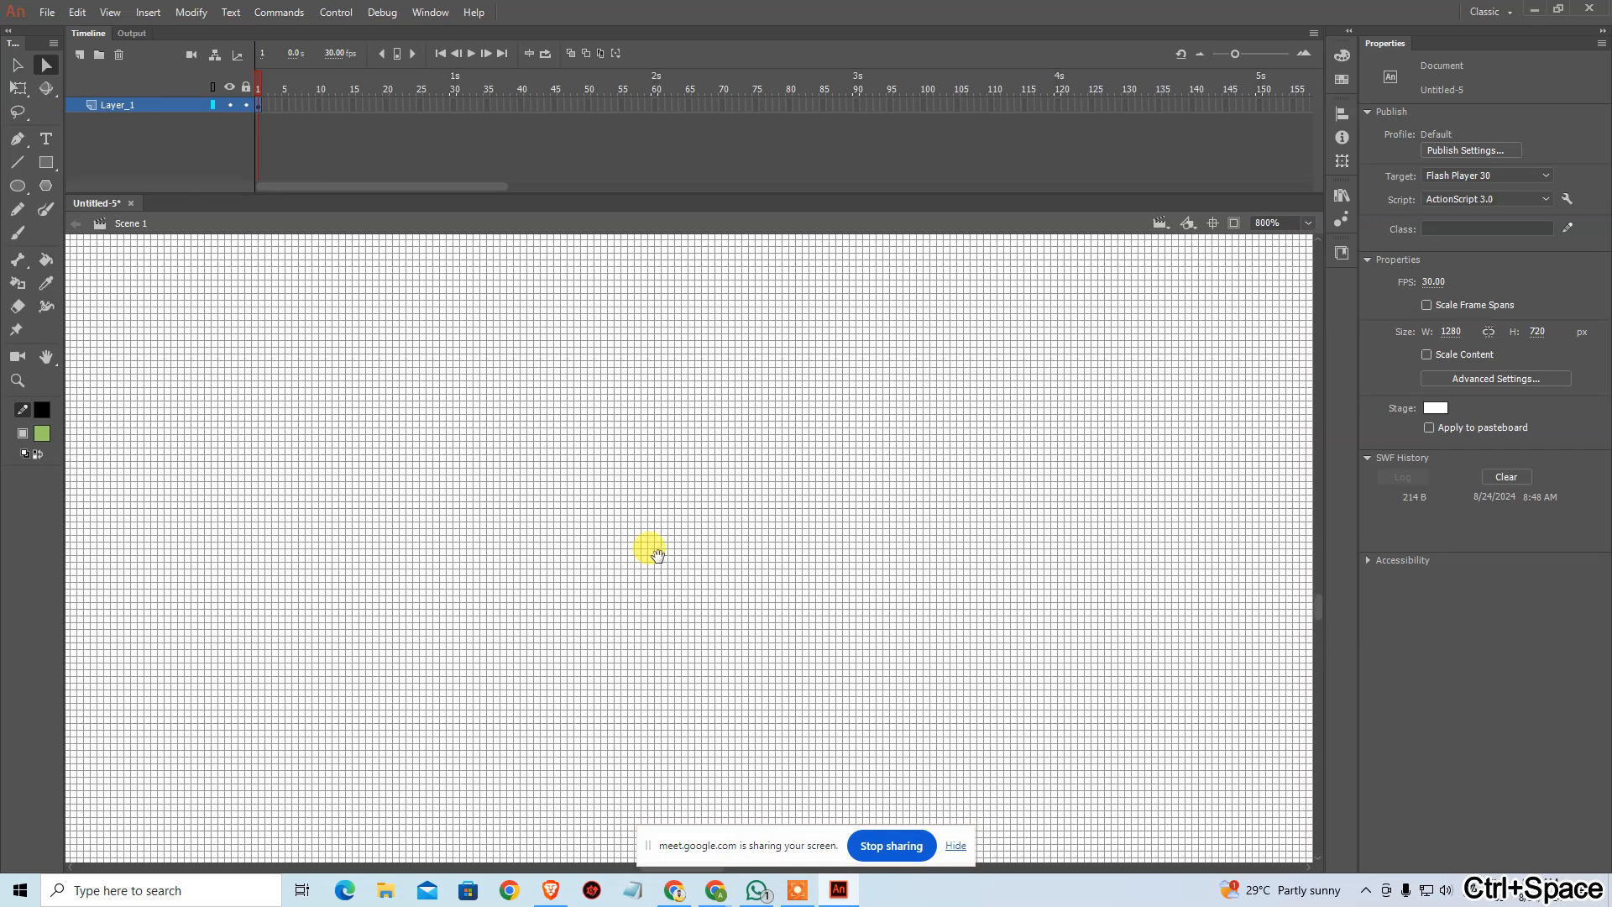
{"action": "key", "text": "ctrl+minus"}
{"action": "key", "text": "ctrl+minus"}
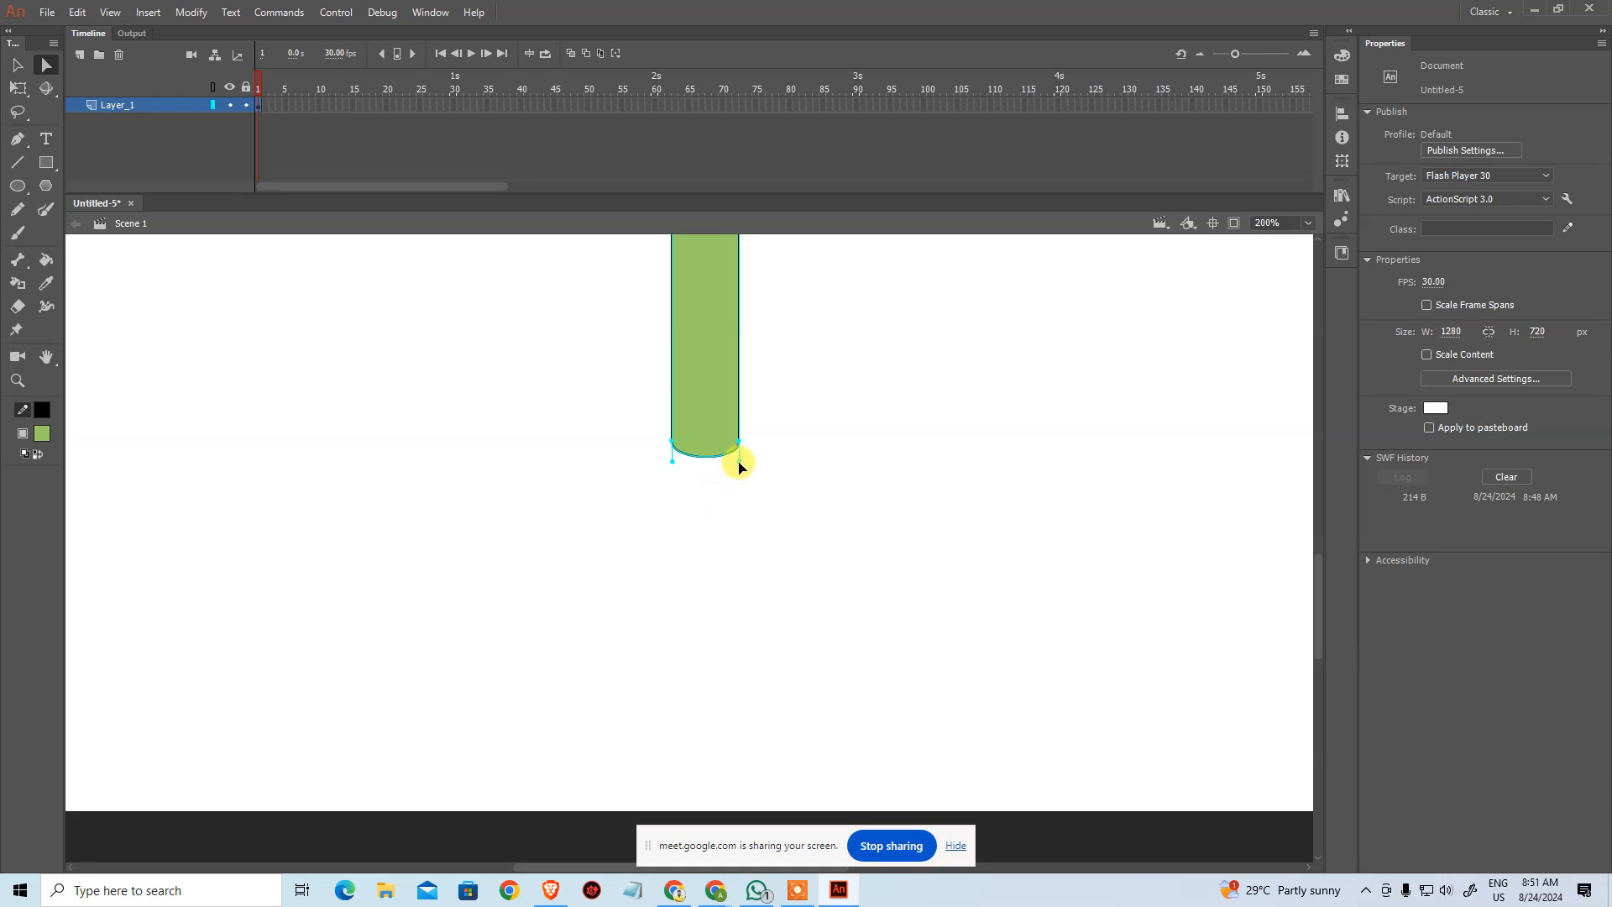
Step: Copy the bar's left edge line, paste it in place and shift the copy 10 px right to X 619.50
{"action": "scroll", "coordinate": [828, 461], "scroll_direction": "up", "scroll_amount": 5}
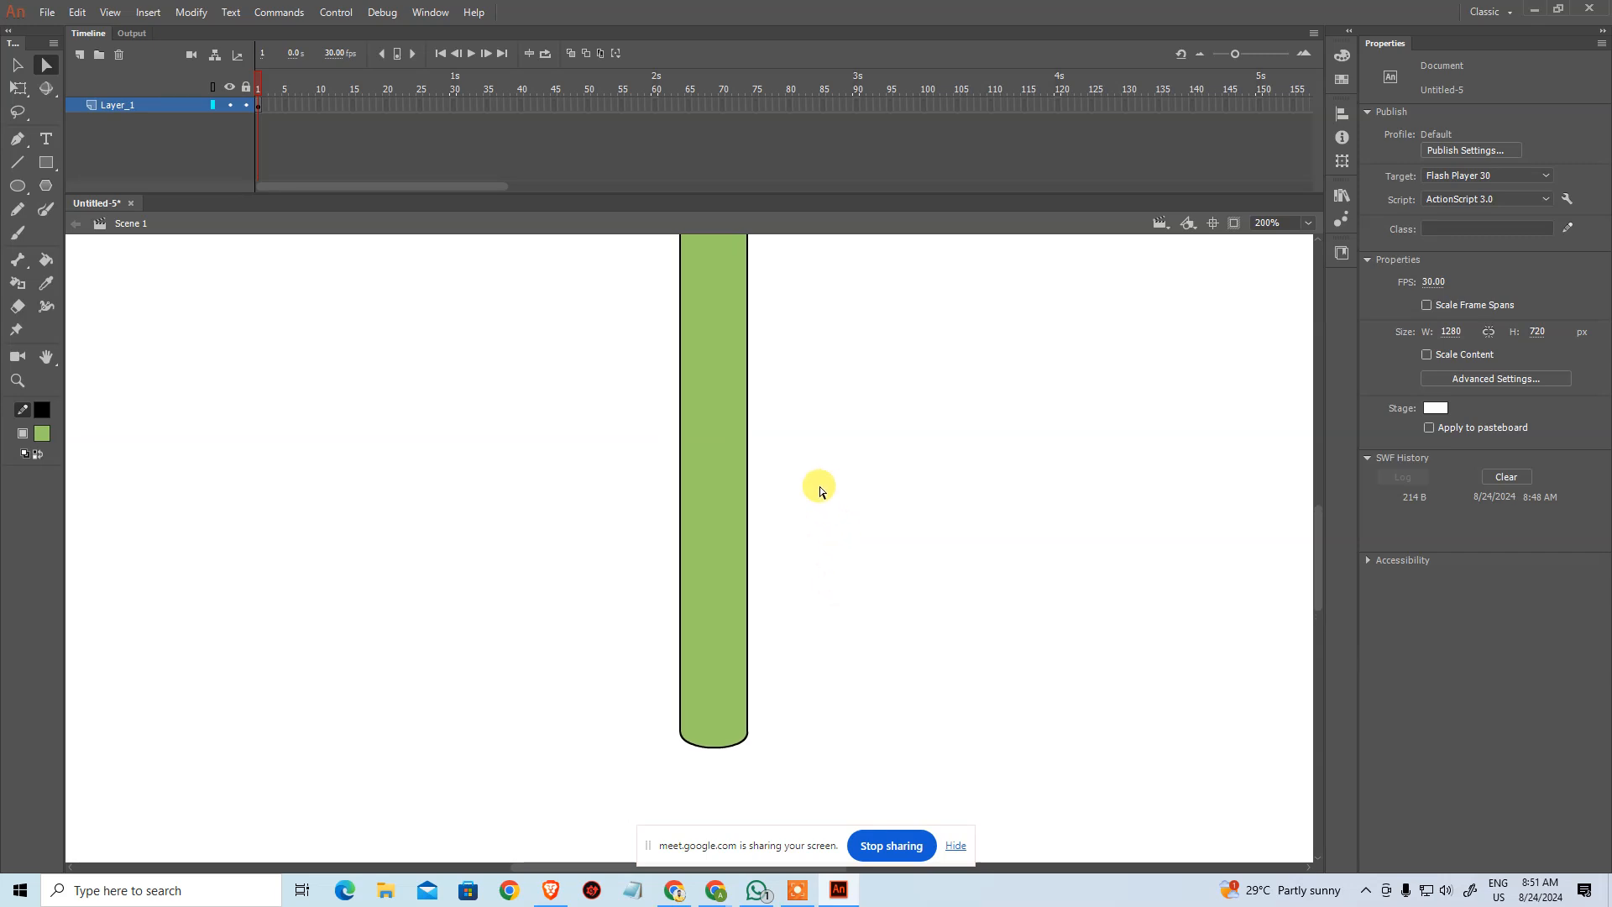
{"action": "key", "text": "ctrl+minus"}
{"action": "left_click_drag", "start_coordinate": [817, 483], "coordinate": [810, 522]}
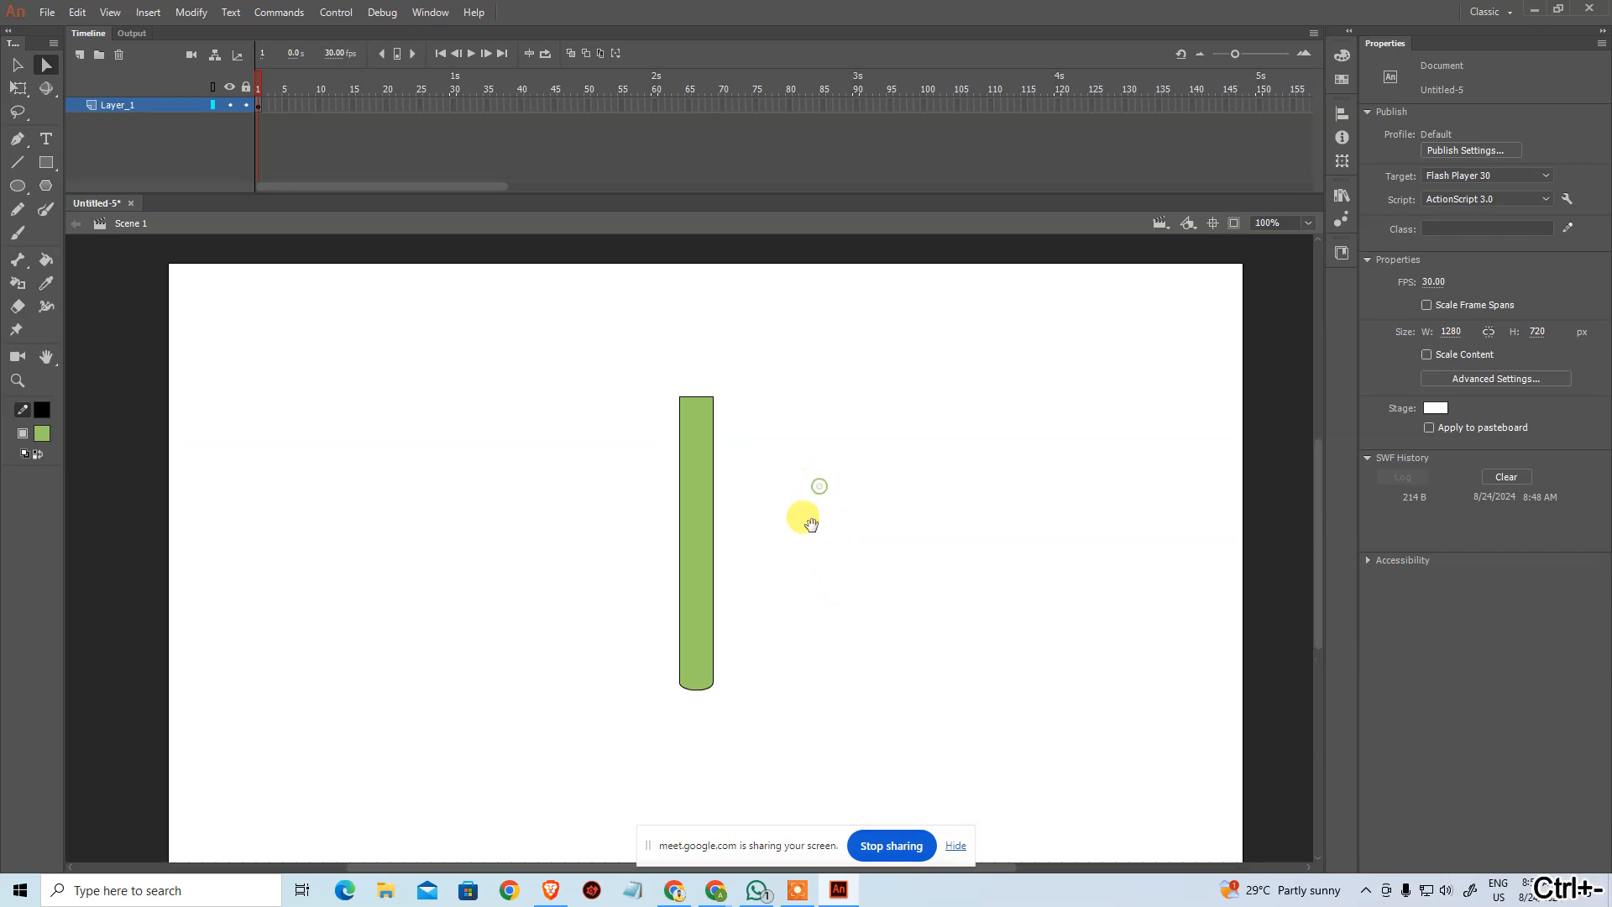
{"action": "left_click", "coordinate": [680, 560]}
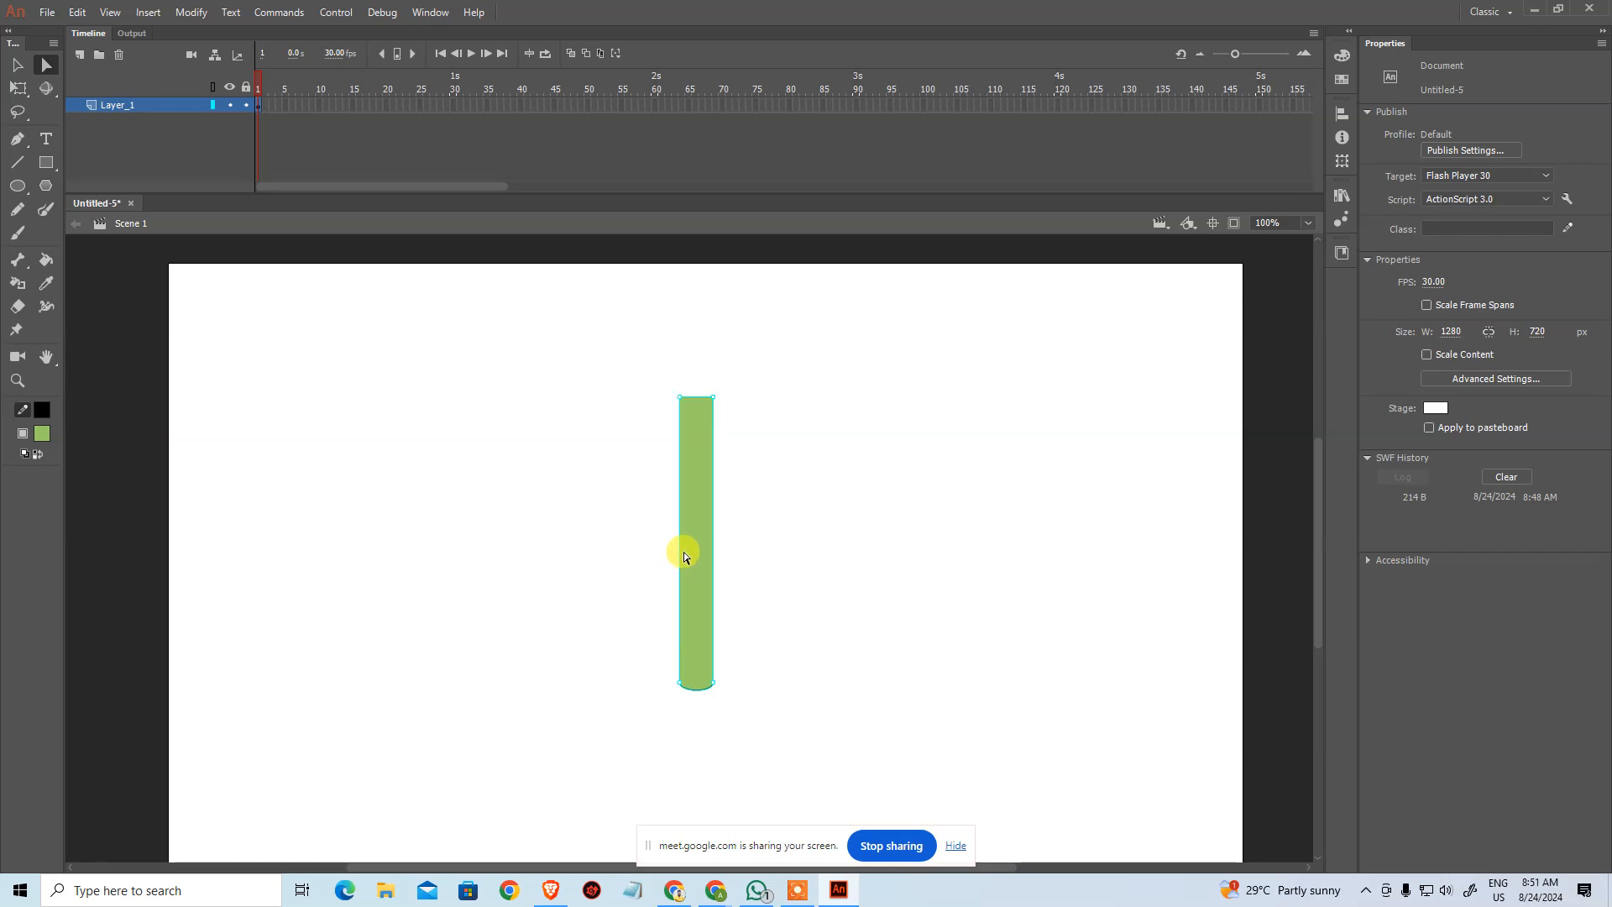
{"action": "key", "text": "v"}
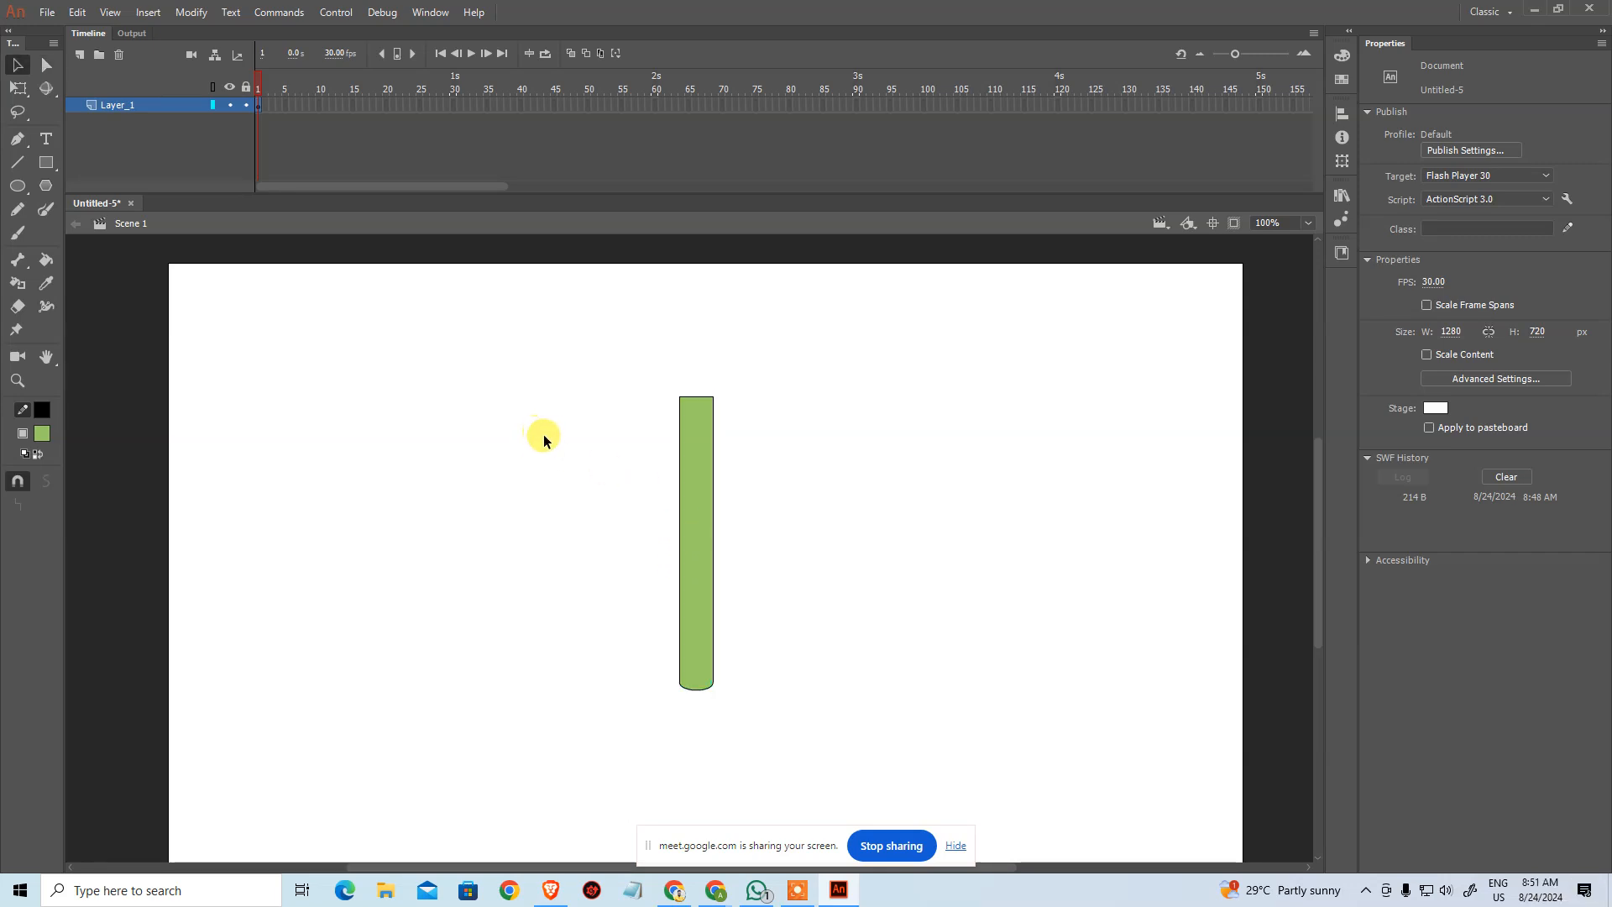
{"action": "left_click", "coordinate": [678, 532]}
{"action": "key", "text": "ctrl+c"}
{"action": "key", "text": "ctrl+v"}
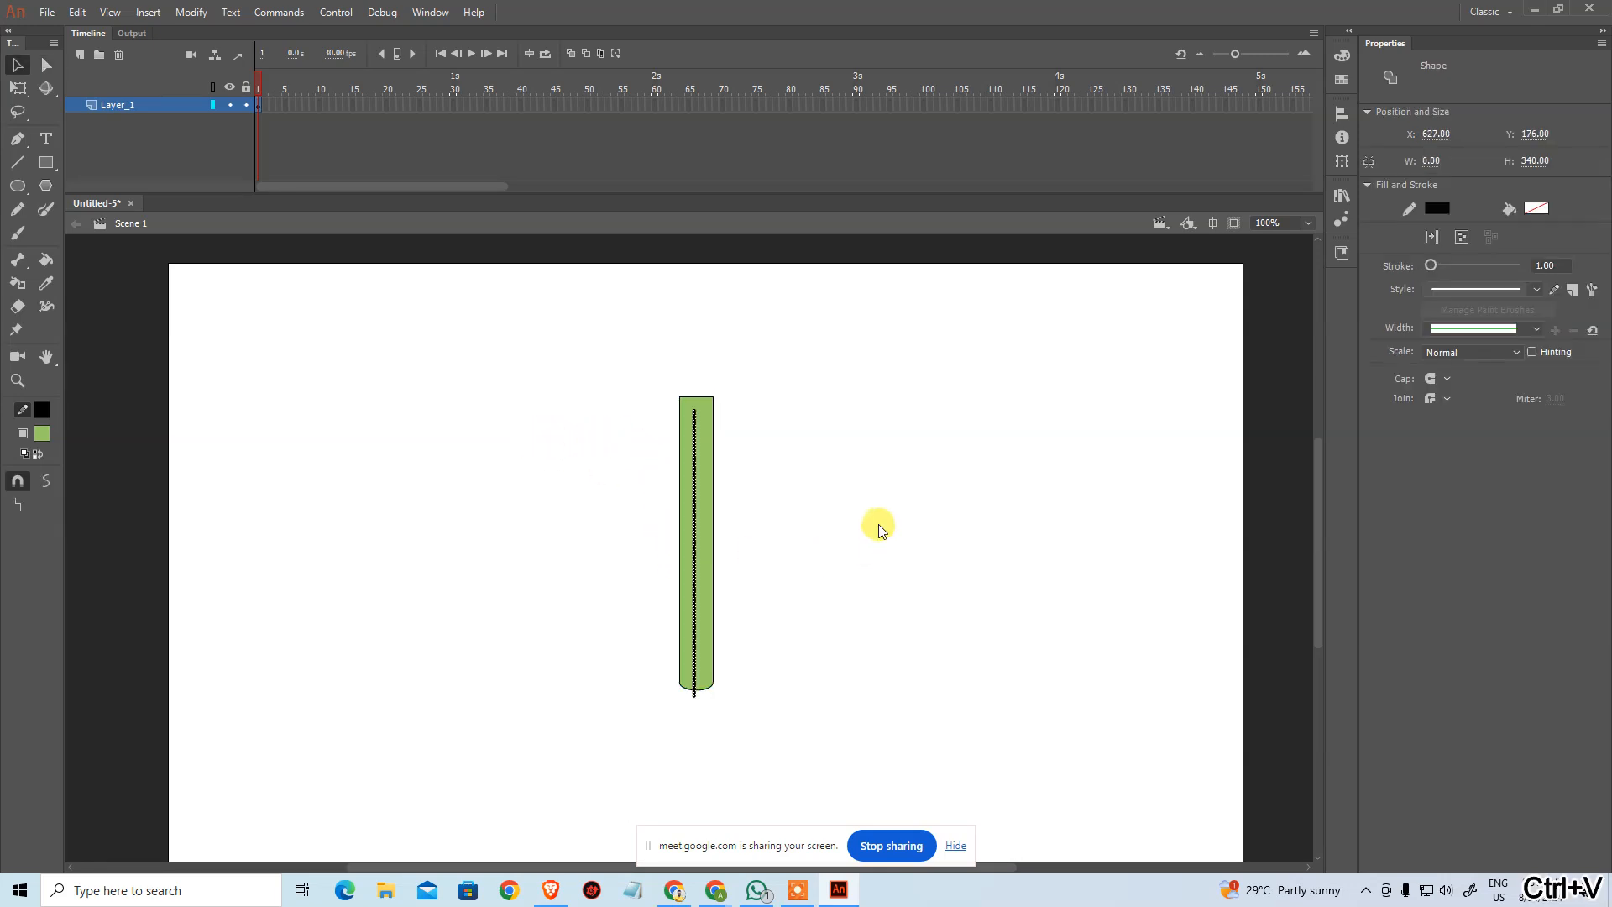
{"action": "key", "text": "ctrl+z"}
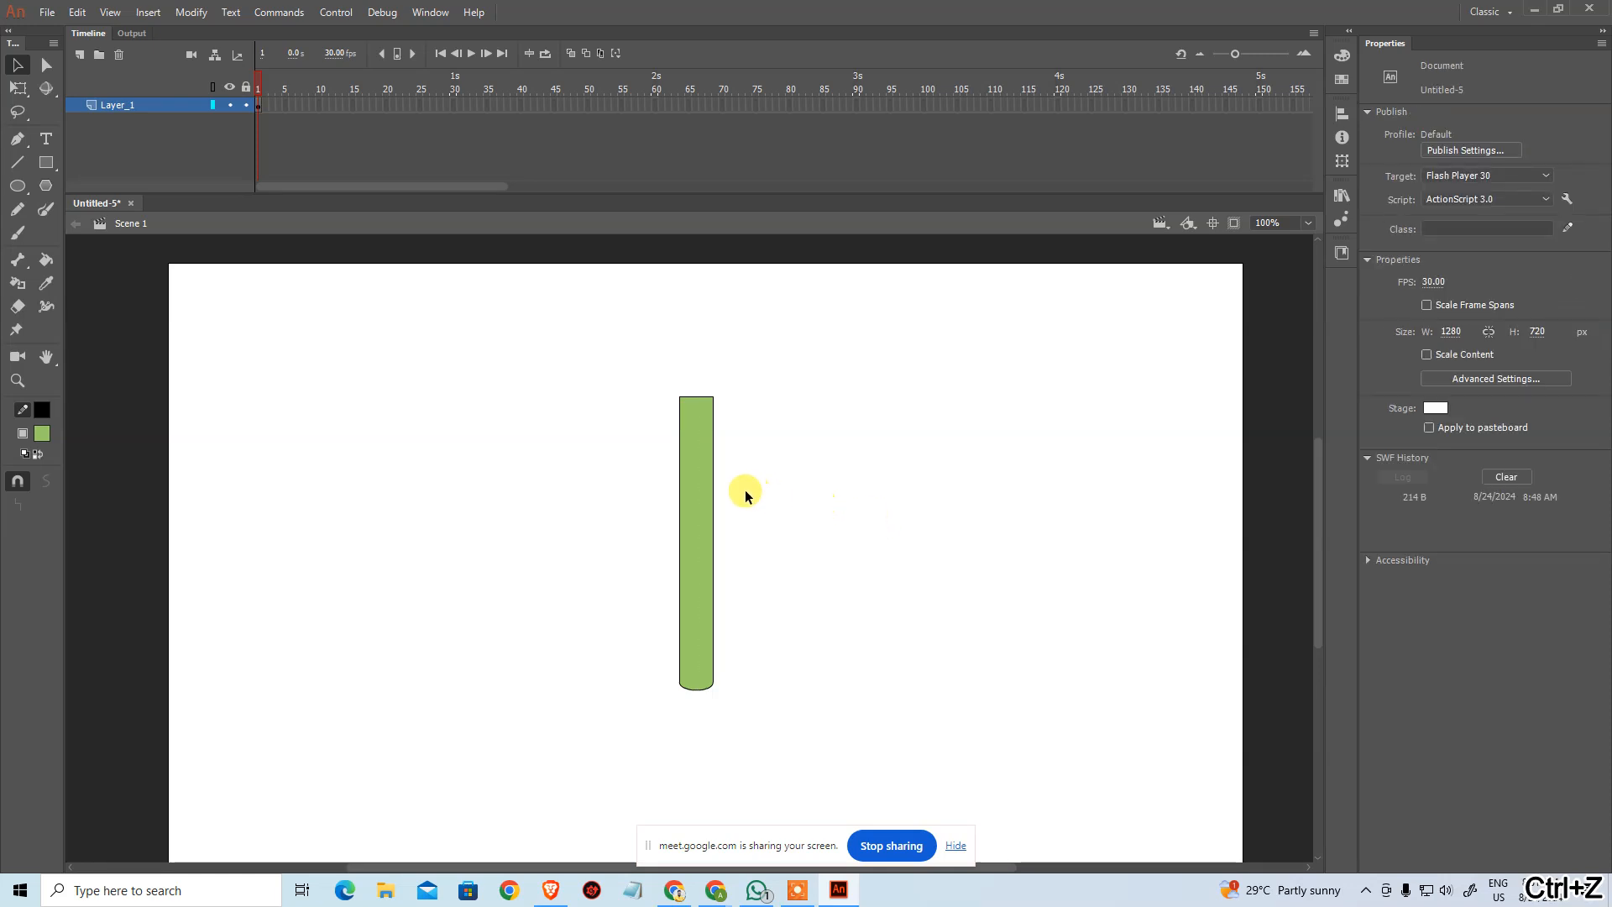
{"action": "key", "text": "ctrl+shift+v"}
{"action": "key", "text": "shift+Right"}
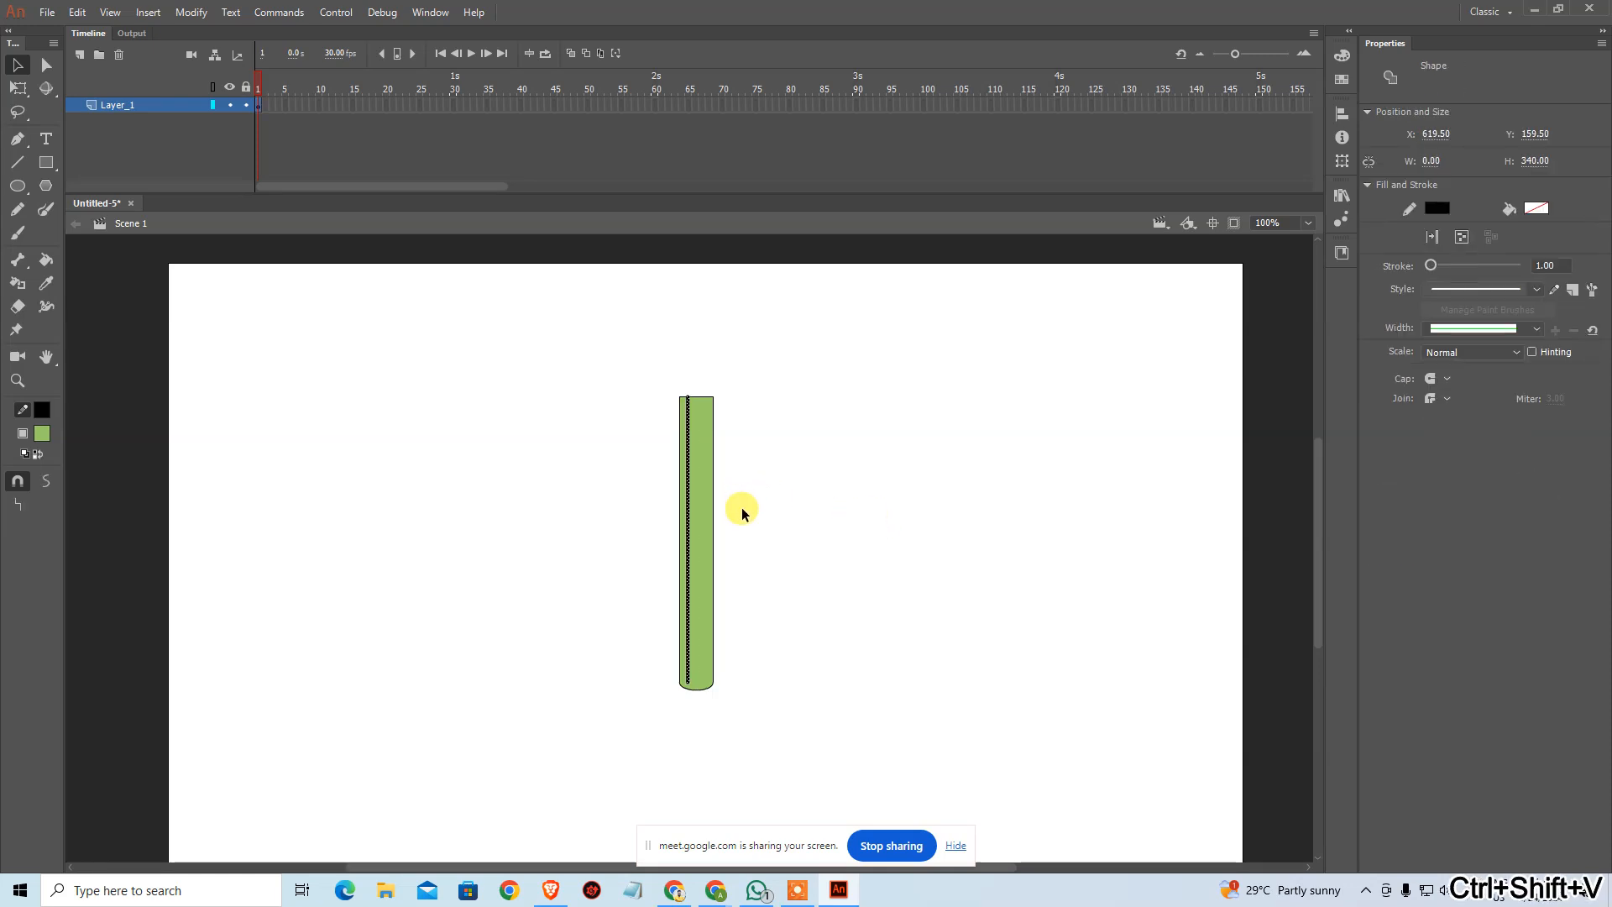
Step: Add a second copy of the vertical line inside the bar at X 639.50, 10 px from its right edge
{"action": "key", "text": "shift+Right"}
{"action": "key", "text": "shift+Right"}
{"action": "key", "text": "shift+Right"}
{"action": "key", "text": "ctrl+c"}
{"action": "key", "text": "ctrl+shift+v"}
{"action": "key", "text": "shift+Left"}
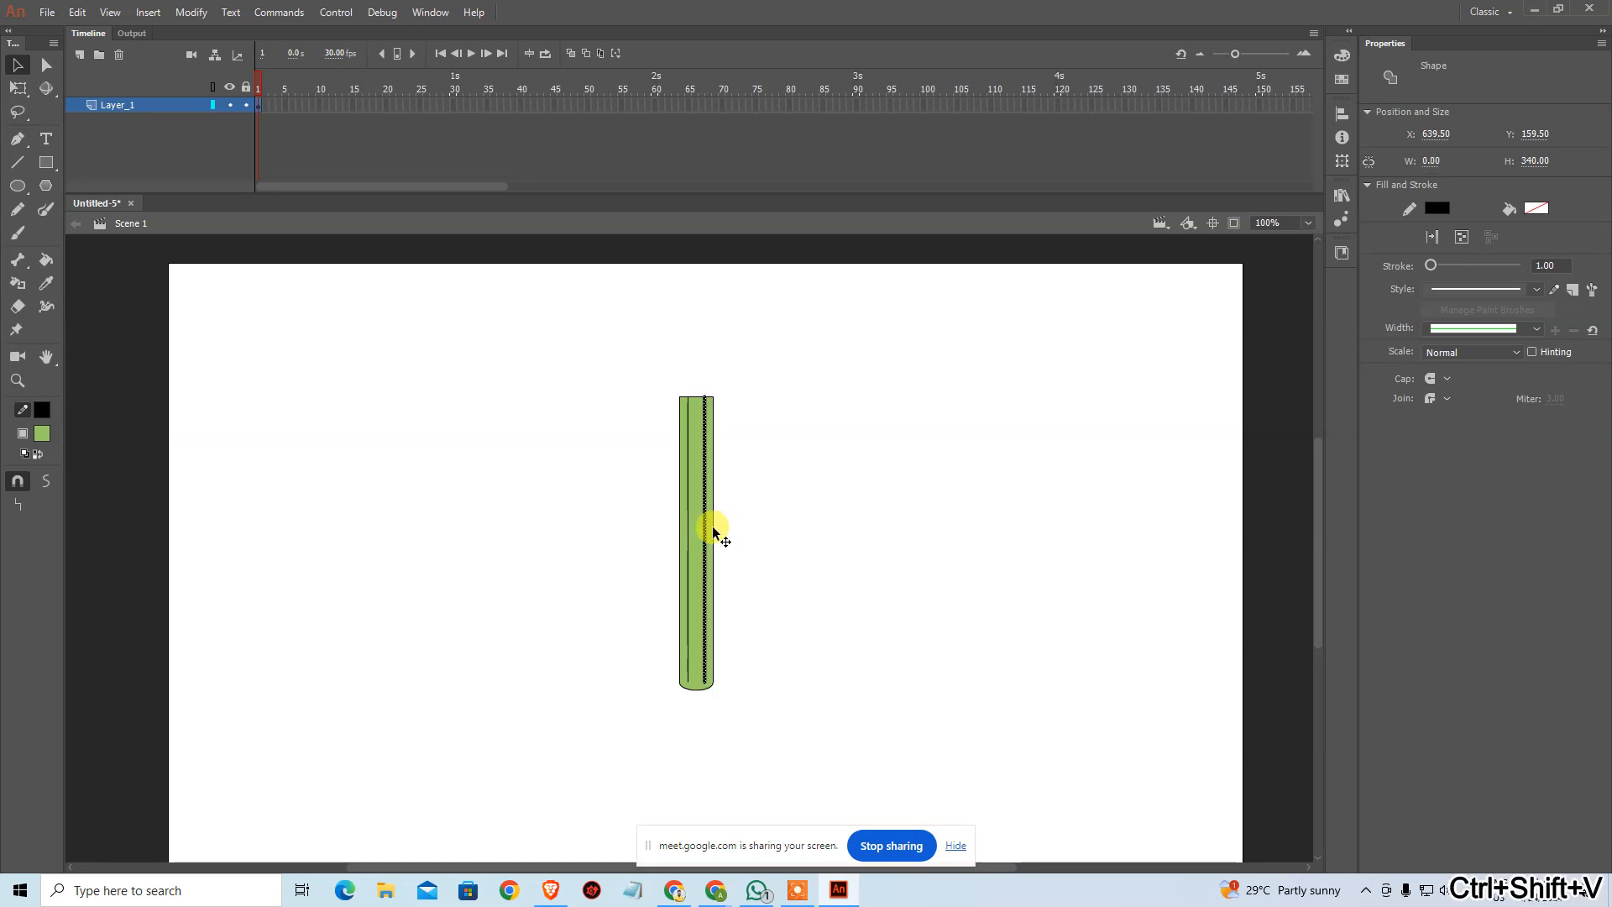
Step: Duplicate both inner vertical lines in place and shift the copies down so they extend past the bar's rounded end
{"action": "left_click", "coordinate": [687, 578], "text": "shift"}
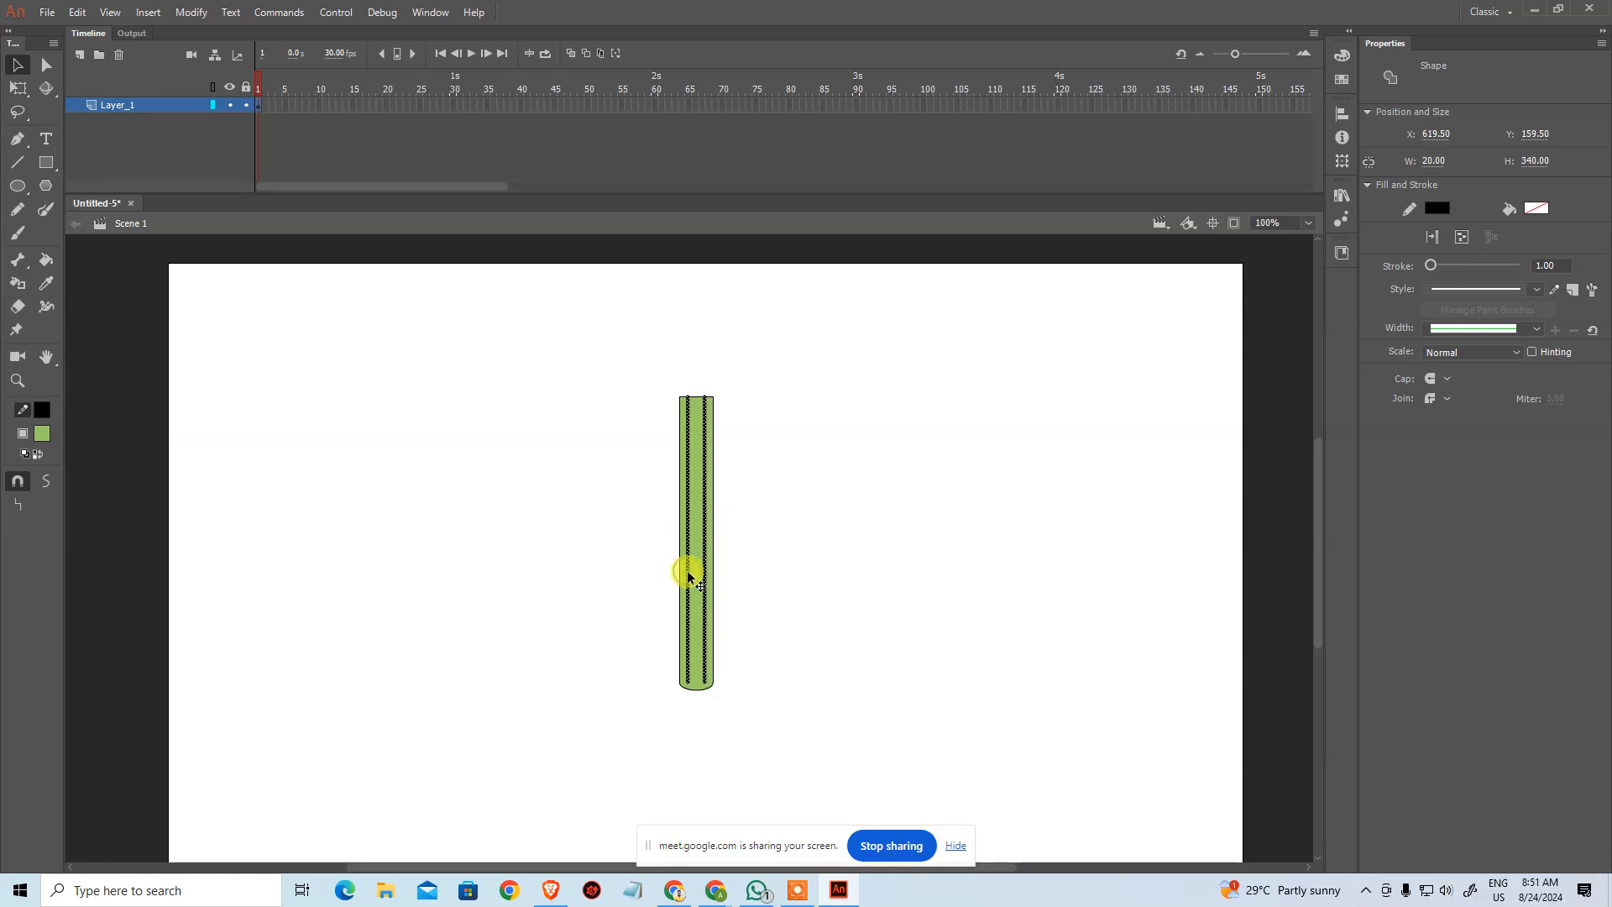
{"action": "key", "text": "ctrl+c"}
{"action": "key", "text": "ctrl+shift+v"}
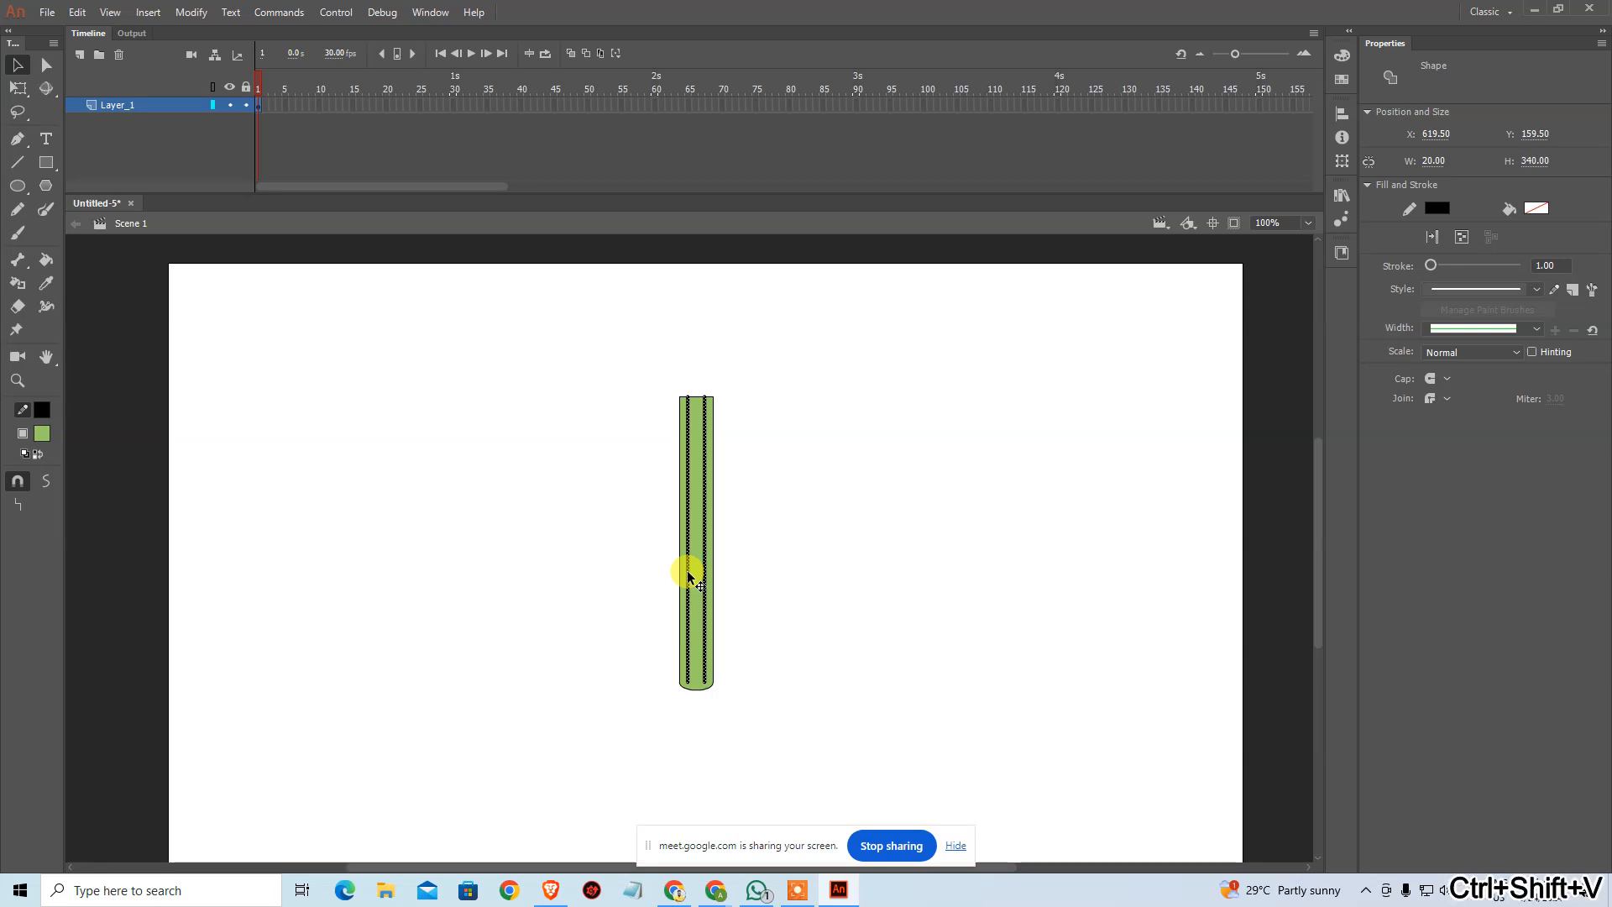
{"action": "left_click", "coordinate": [864, 630]}
Step: Delete the two line segments that overhang below the bar's rounded end
{"action": "key", "text": "ctrl+space"}
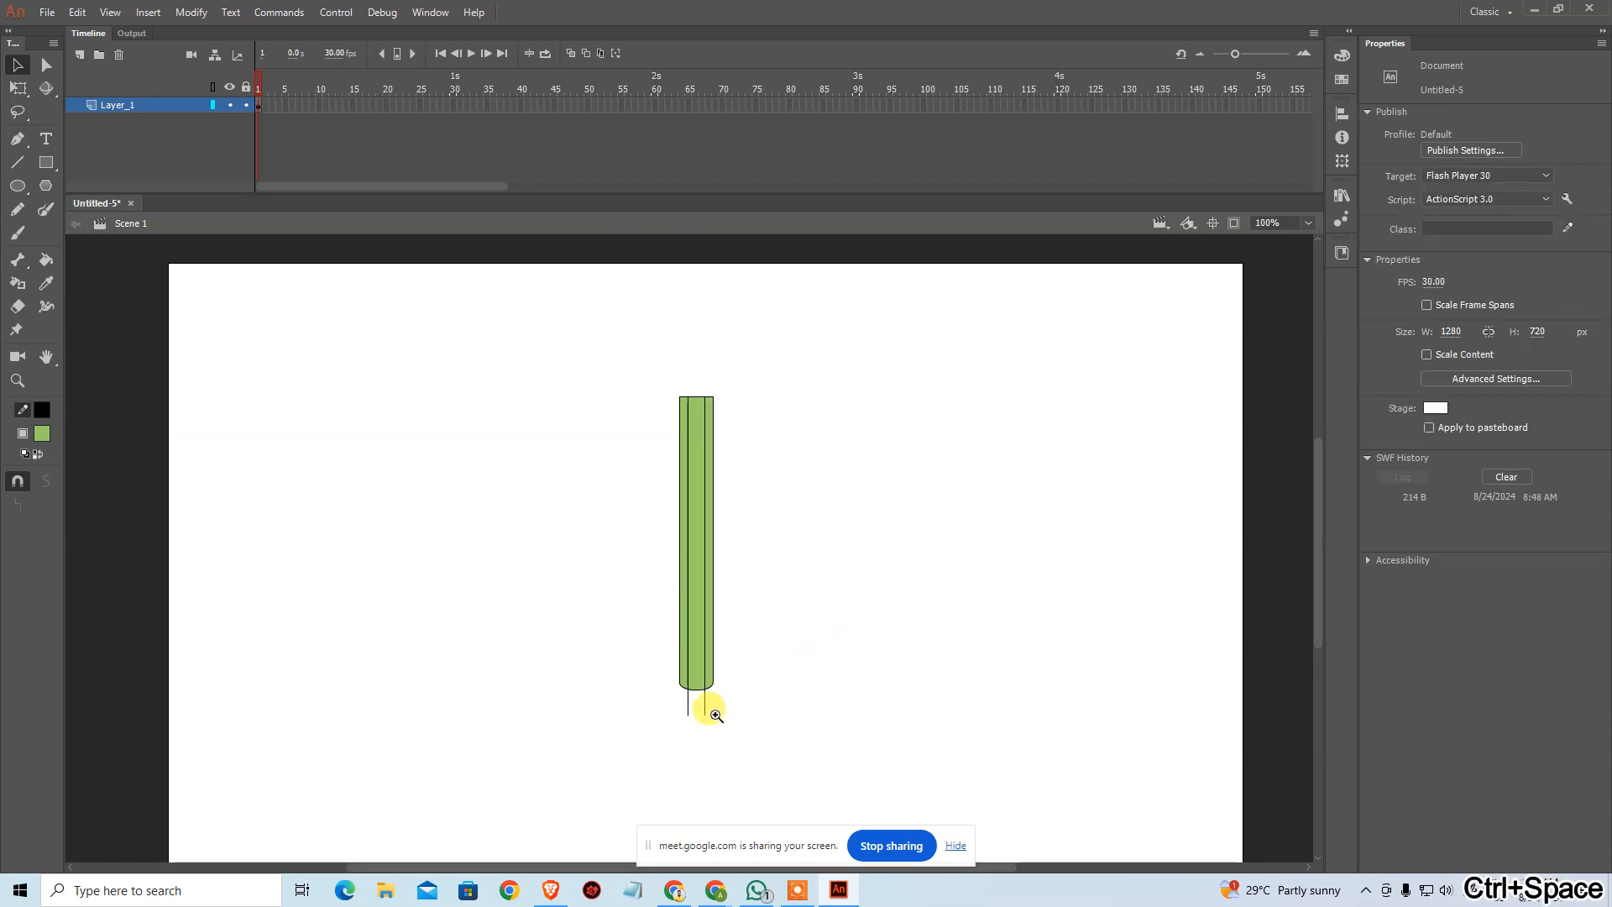
{"action": "left_click", "coordinate": [713, 712]}
{"action": "left_click", "coordinate": [668, 546]}
{"action": "key", "text": "Delete"}
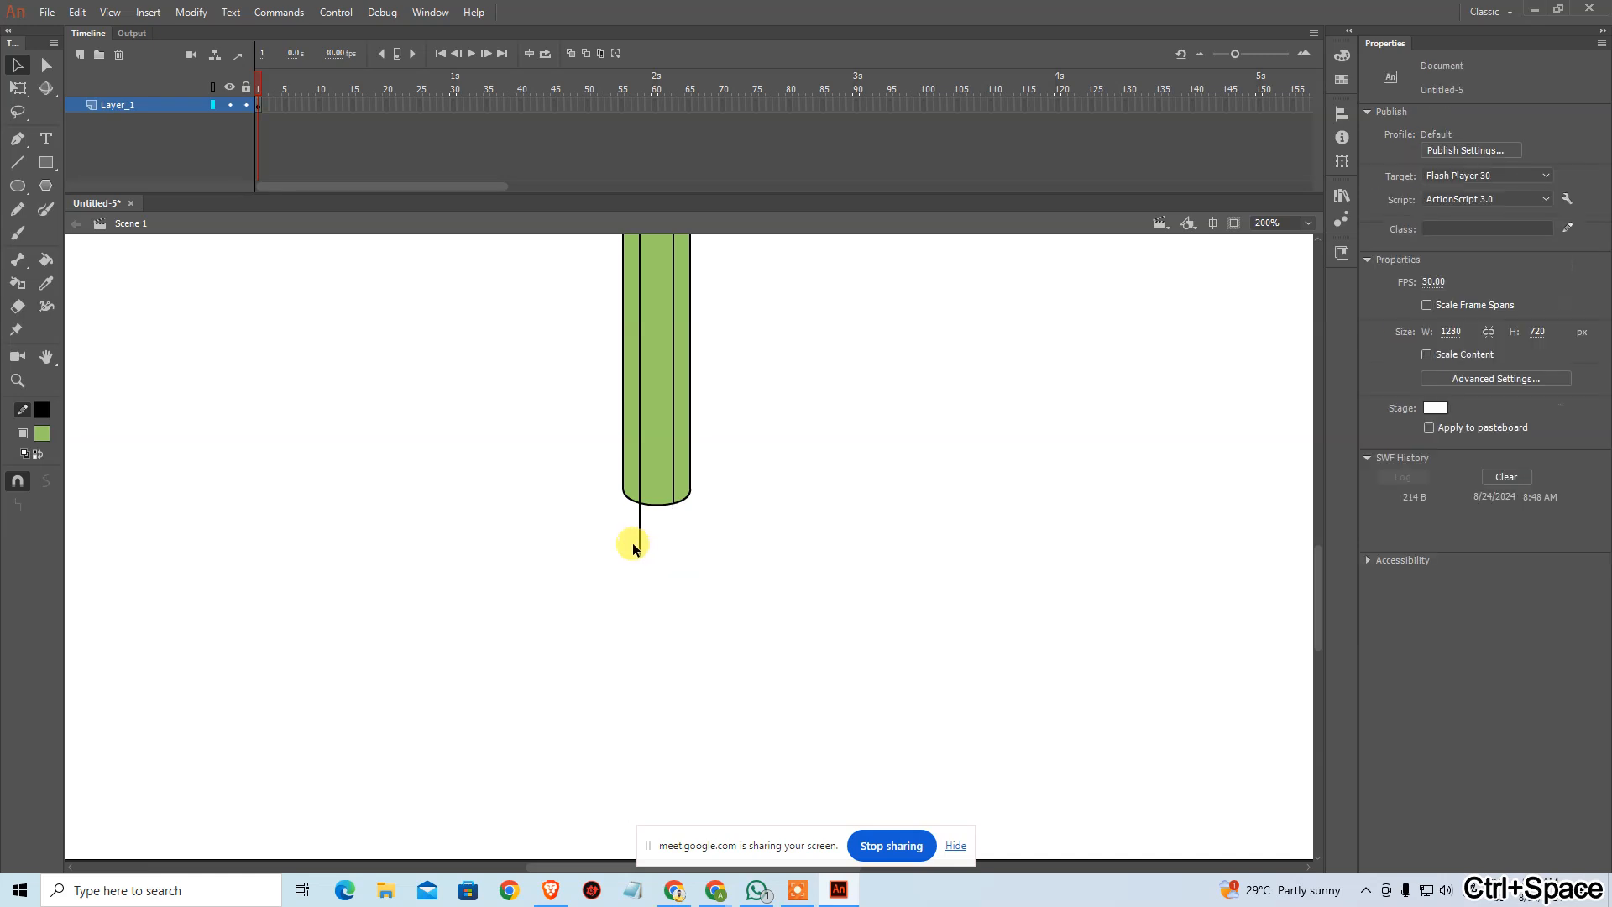
{"action": "left_click", "coordinate": [640, 541]}
{"action": "key", "text": "Delete"}
{"action": "key", "text": "space"}
{"action": "left_click_drag", "start_coordinate": [763, 389], "coordinate": [673, 802]}
{"action": "left_click_drag", "start_coordinate": [692, 628], "coordinate": [689, 691]}
{"action": "key", "text": "ctrl+minus"}
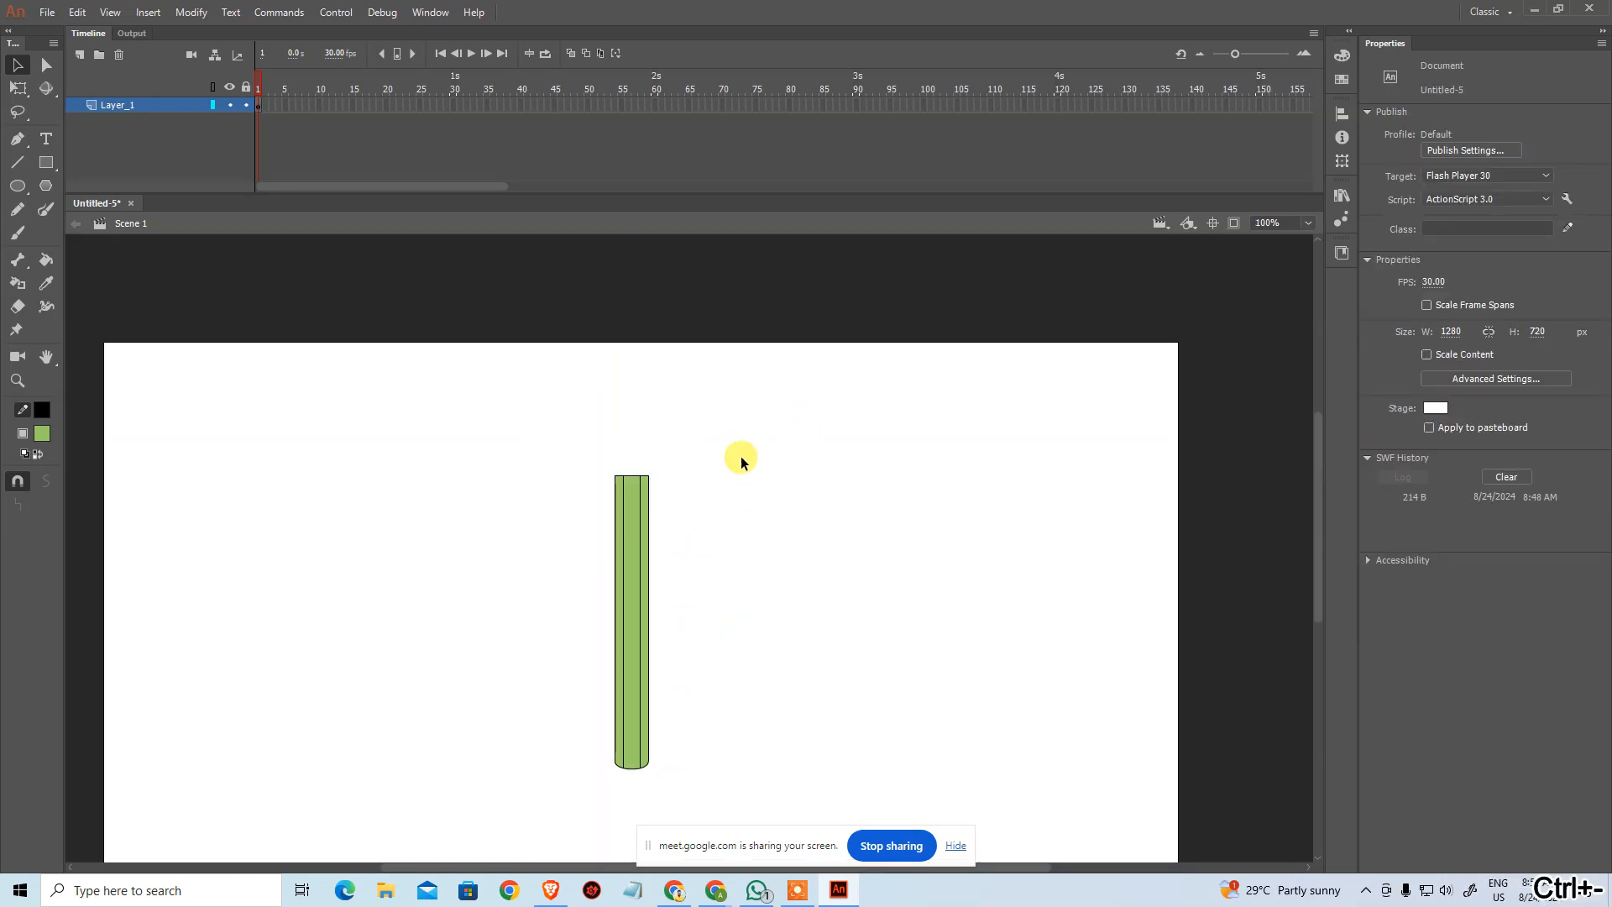
Step: Examine the bar's middle strip and both ends to check where the inner lines meet the outline
{"action": "key", "text": "ctrl+space"}
{"action": "left_click", "coordinate": [631, 436]}
{"action": "left_click_drag", "start_coordinate": [666, 554], "coordinate": [624, 507]}
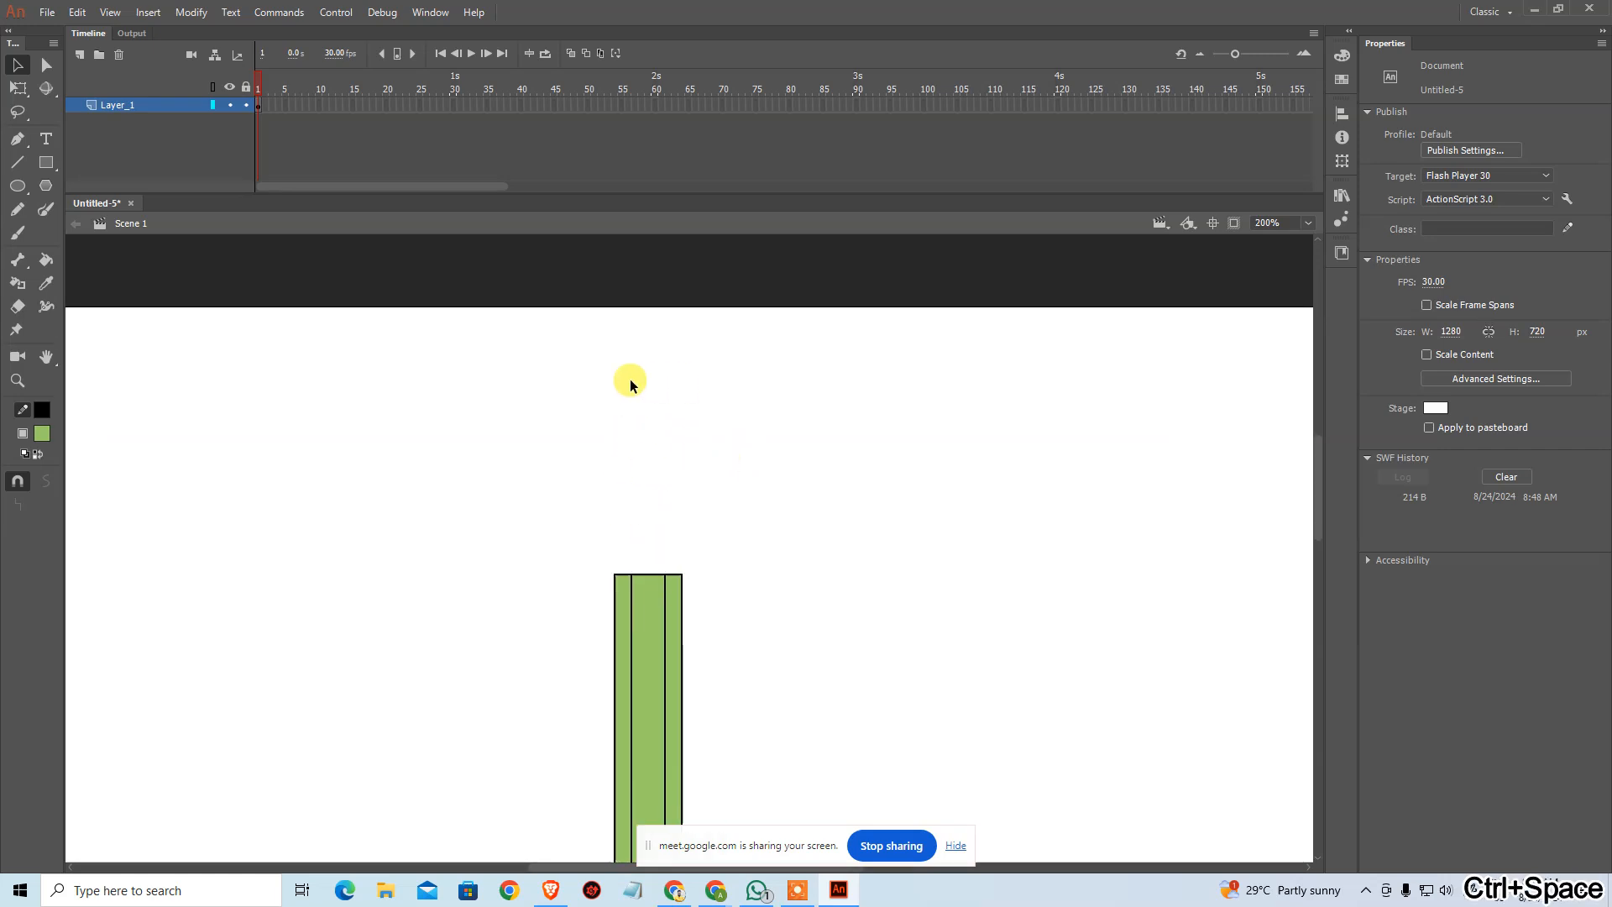
{"action": "double_click", "coordinate": [643, 603]}
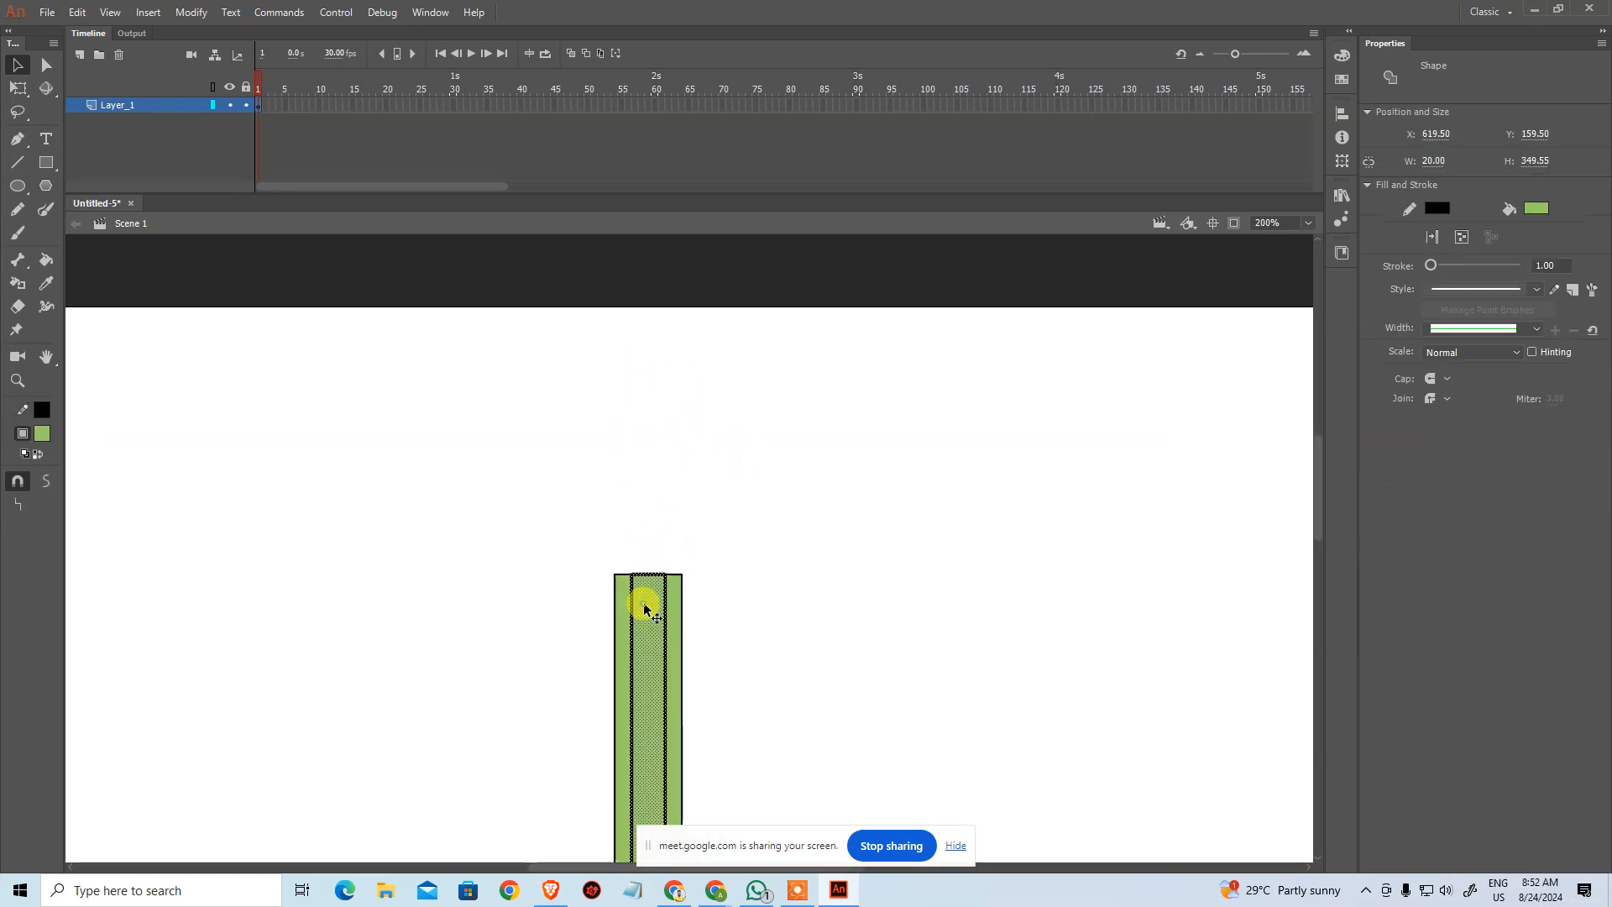
{"action": "left_click", "coordinate": [682, 507]}
{"action": "scroll", "coordinate": [663, 466], "scroll_direction": "down", "scroll_amount": 2}
{"action": "scroll", "coordinate": [663, 470], "scroll_direction": "down", "scroll_amount": 3}
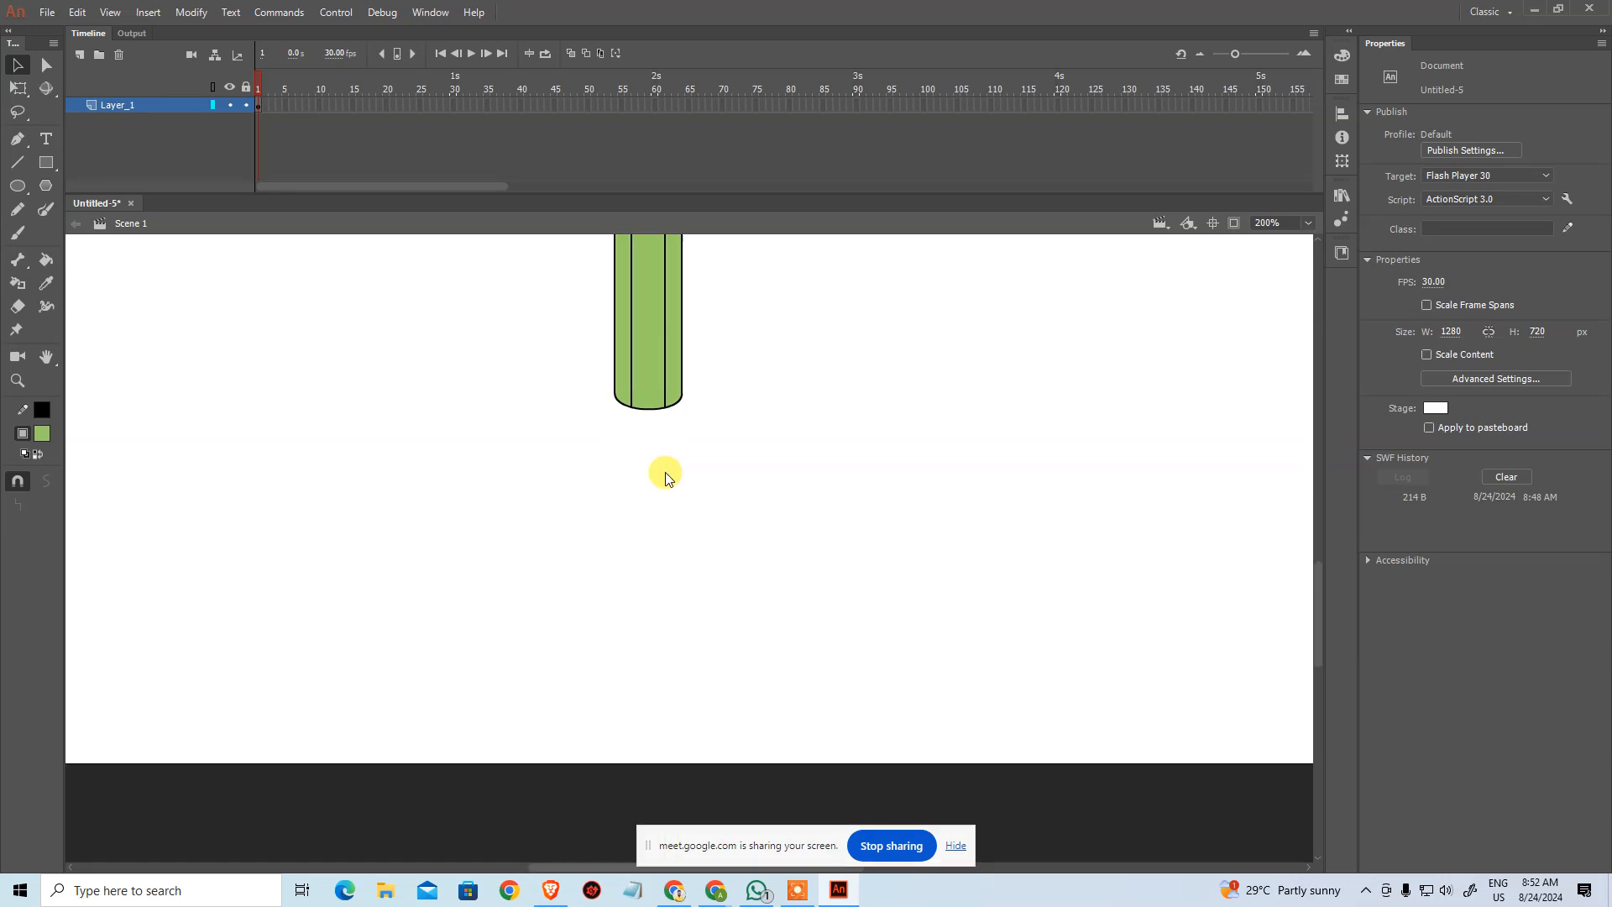
{"action": "key", "text": "ctrl+minus"}
{"action": "scroll", "coordinate": [737, 460], "scroll_direction": "up", "scroll_amount": 3}
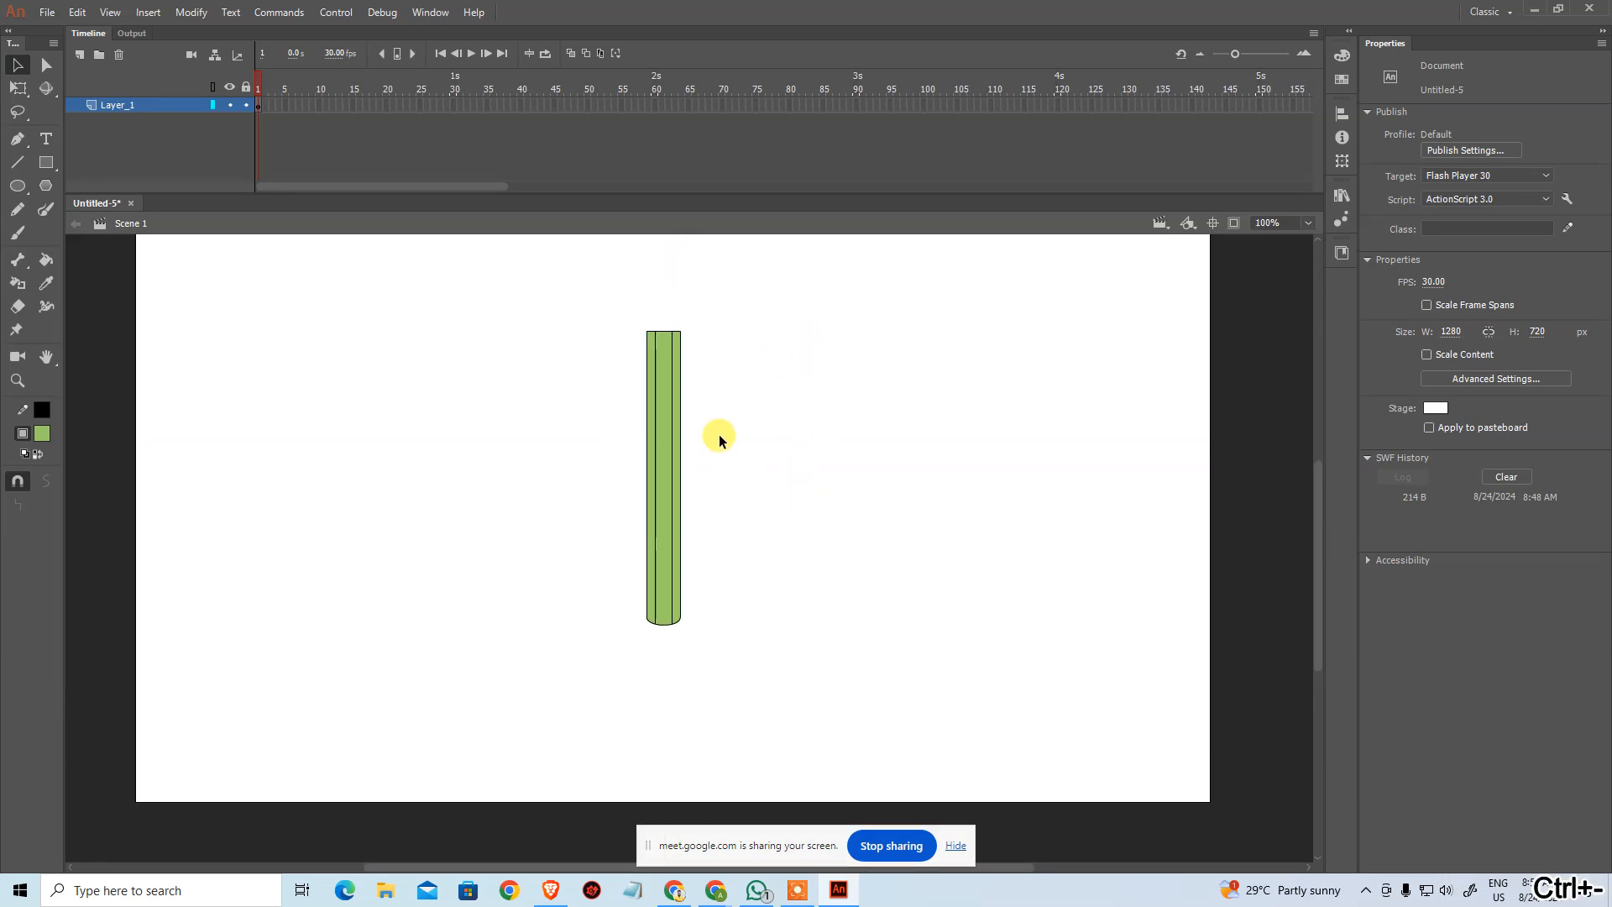
Step: Select the entire bar and center it horizontally and vertically on the stage
{"action": "left_click_drag", "start_coordinate": [612, 309], "coordinate": [814, 764]}
{"action": "scroll", "coordinate": [780, 621], "scroll_direction": "up", "scroll_amount": 2}
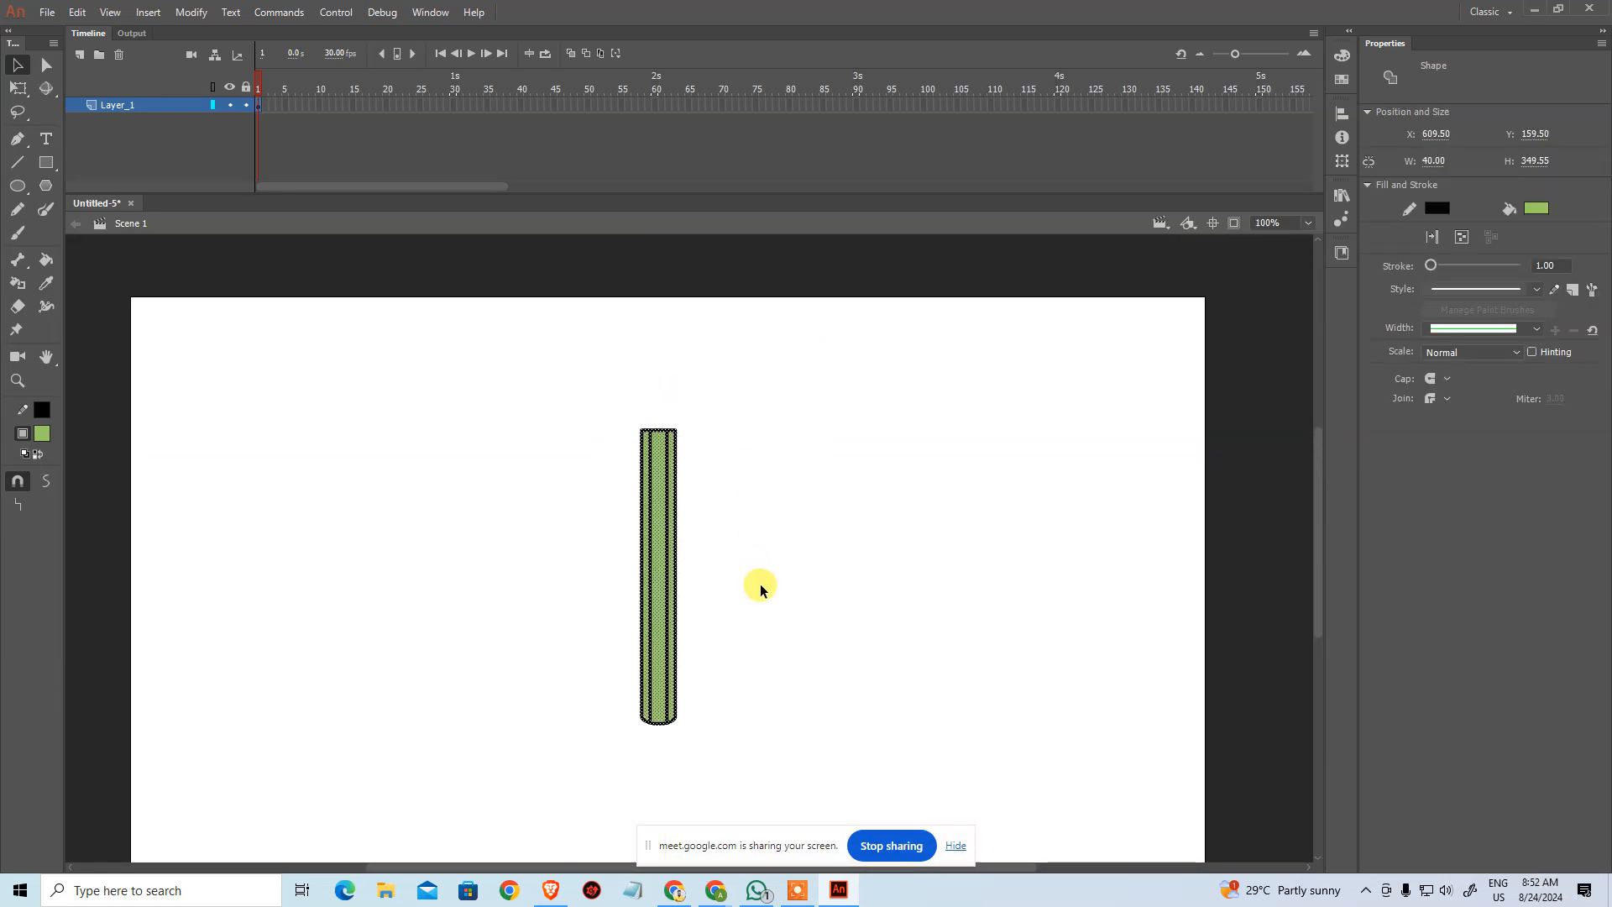
{"action": "key", "text": "q"}
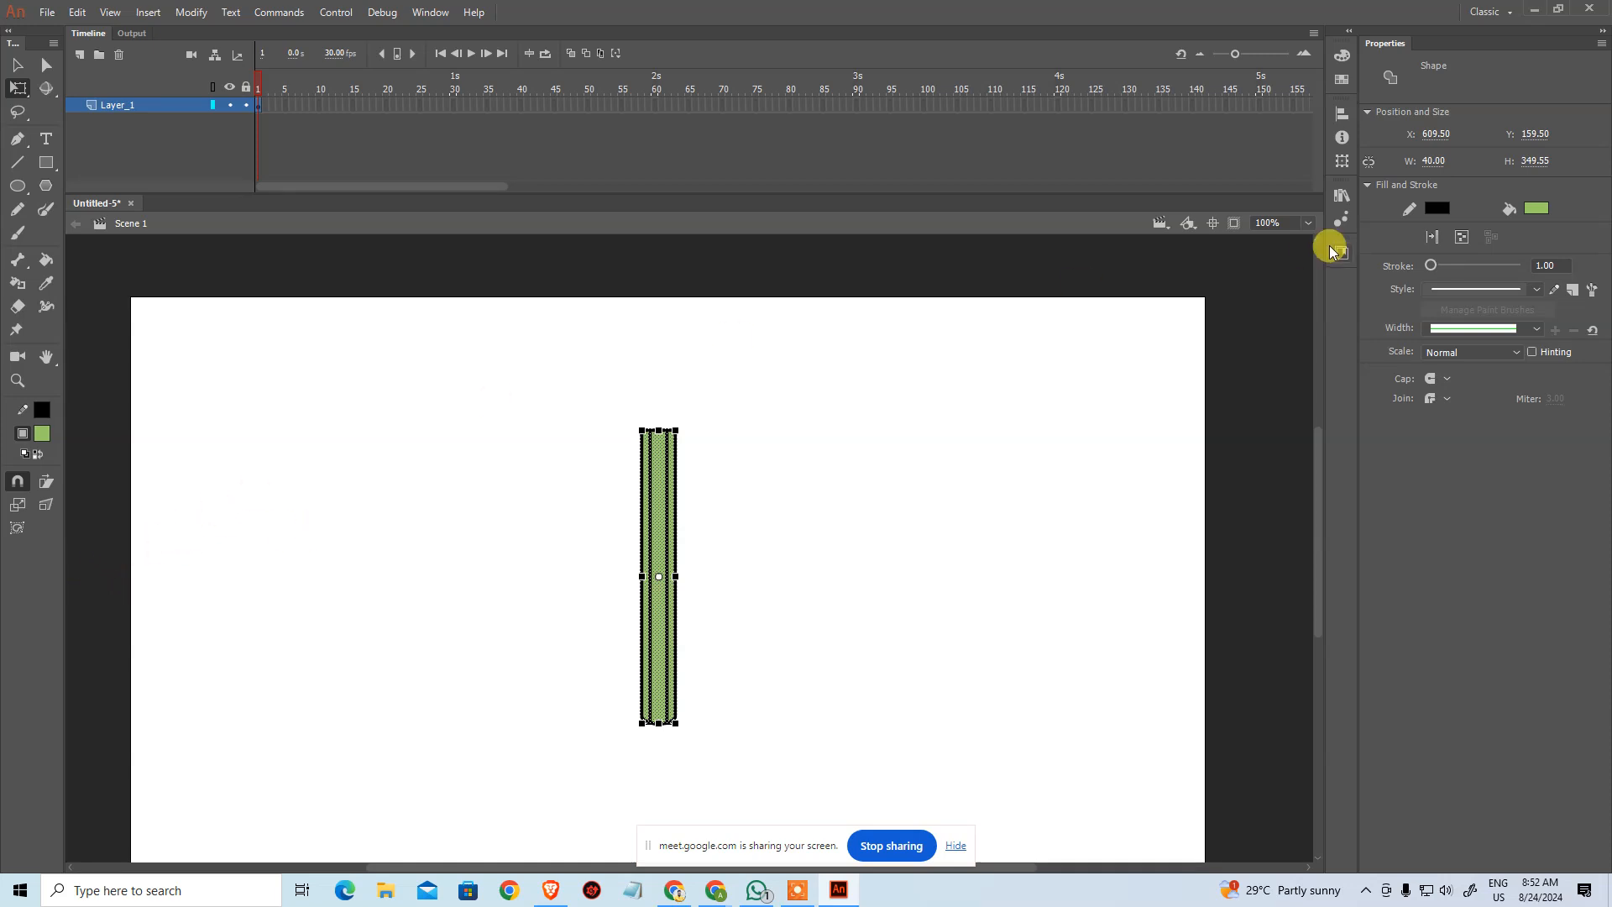
{"action": "left_click", "coordinate": [1341, 130]}
{"action": "left_click", "coordinate": [1195, 143]}
{"action": "left_click", "coordinate": [1279, 144]}
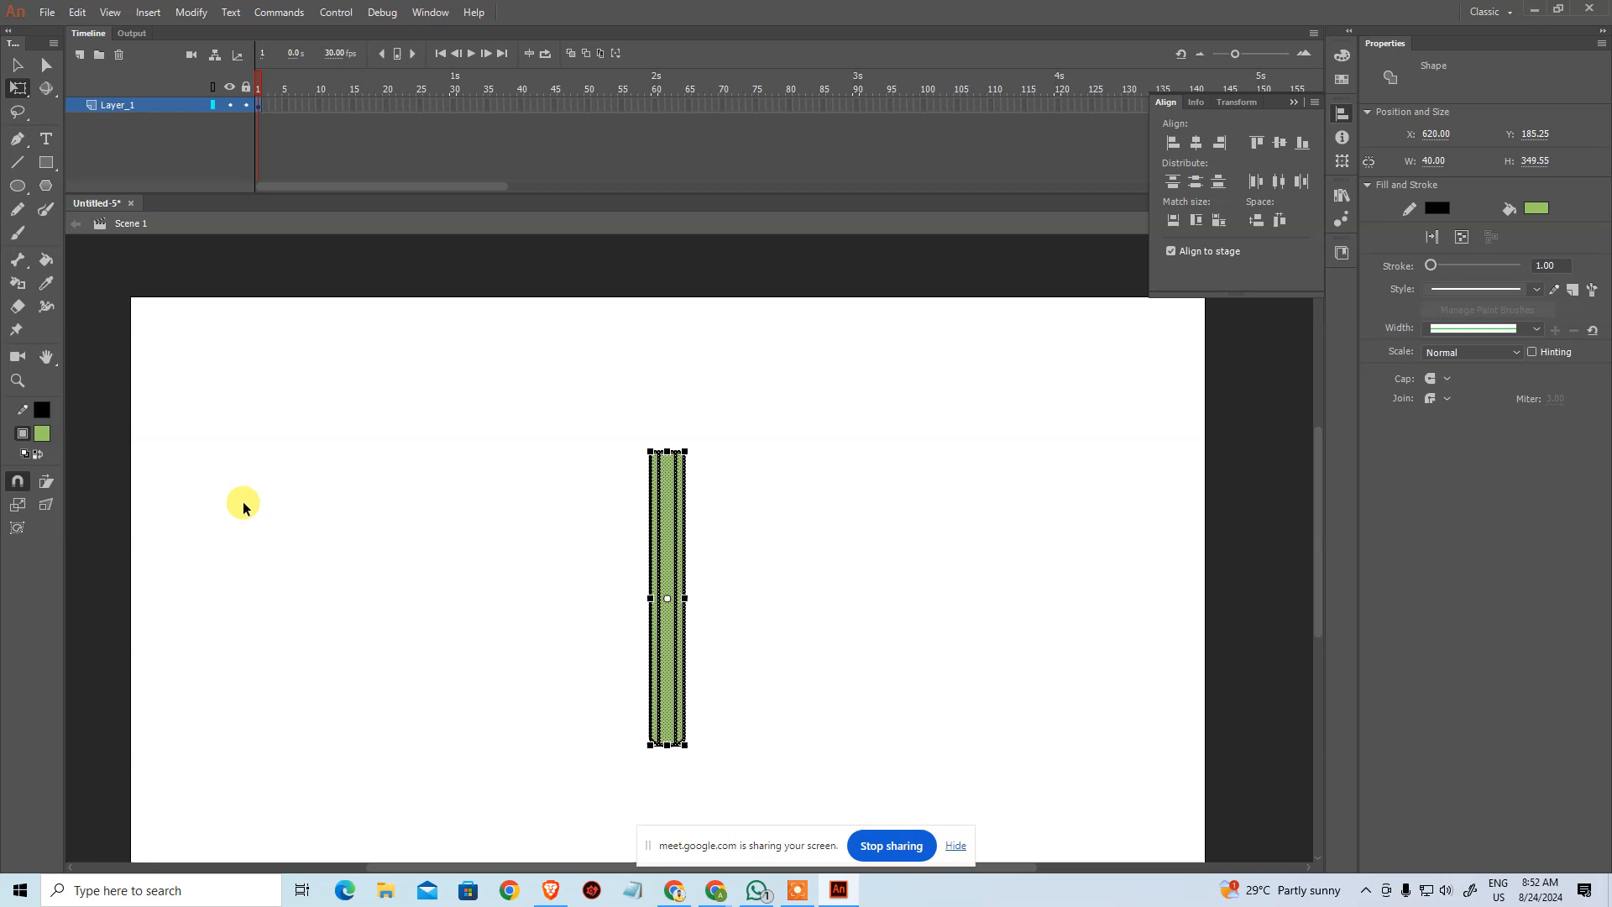
Step: Show the rulers and place a vertical guide through the bar's center
{"action": "key", "text": "ctrl+alt+shift+r"}
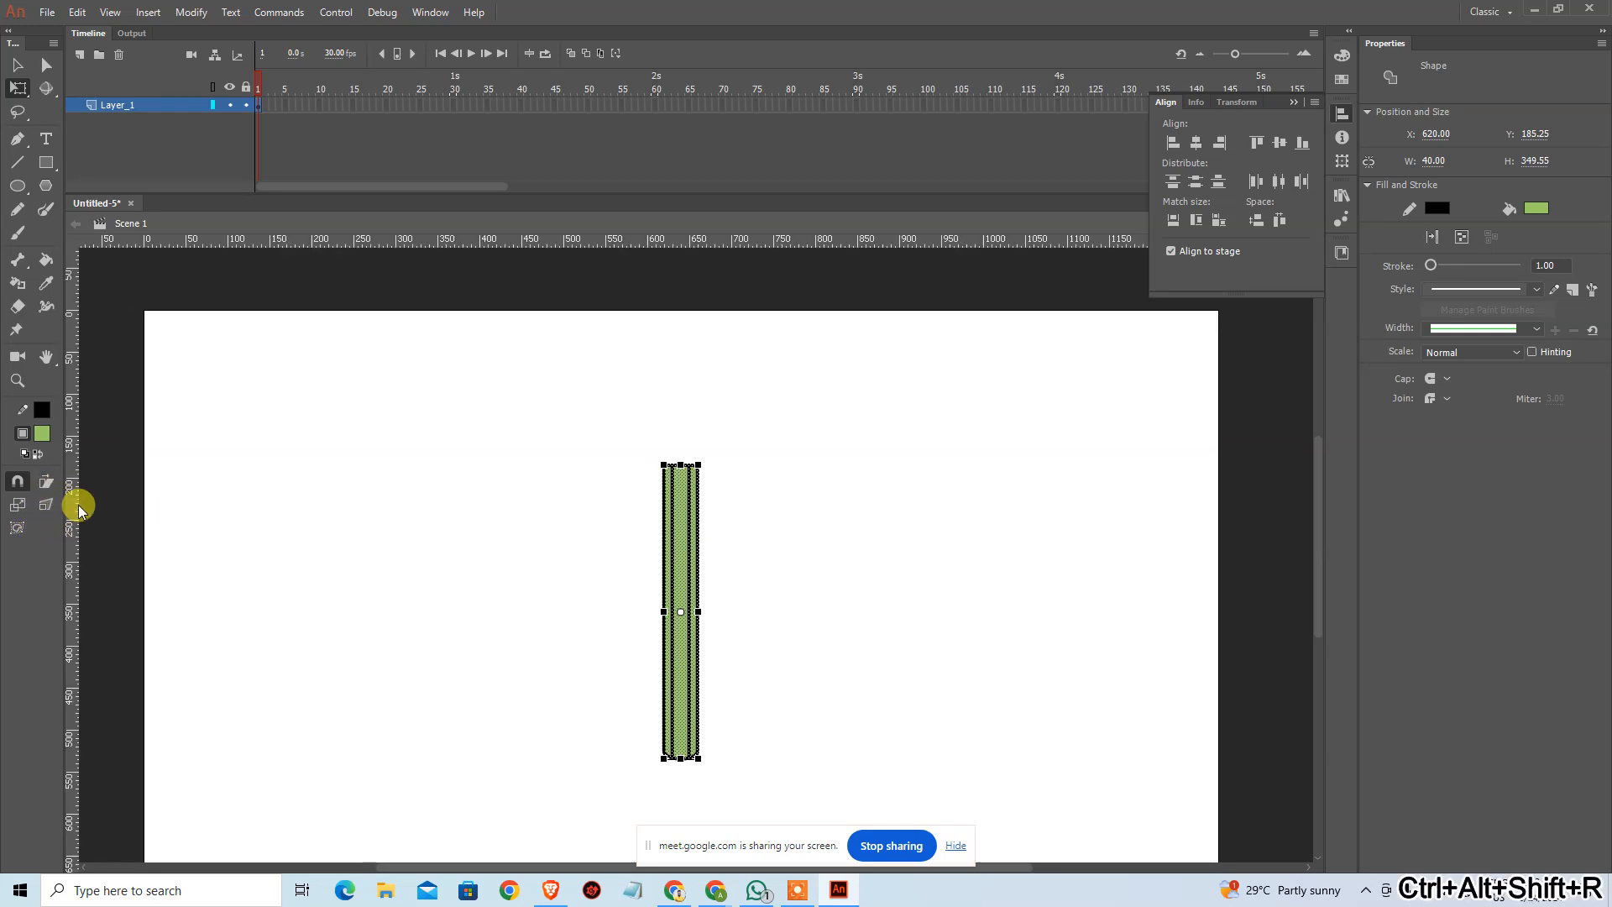
{"action": "left_click_drag", "start_coordinate": [67, 516], "coordinate": [680, 615]}
{"action": "left_click", "coordinate": [518, 496]}
Step: Draw two slanted lines from the bar's top corners that meet on the guide about 100 px above, forming a pencil tip
{"action": "left_click", "coordinate": [674, 460], "text": "ctrl"}
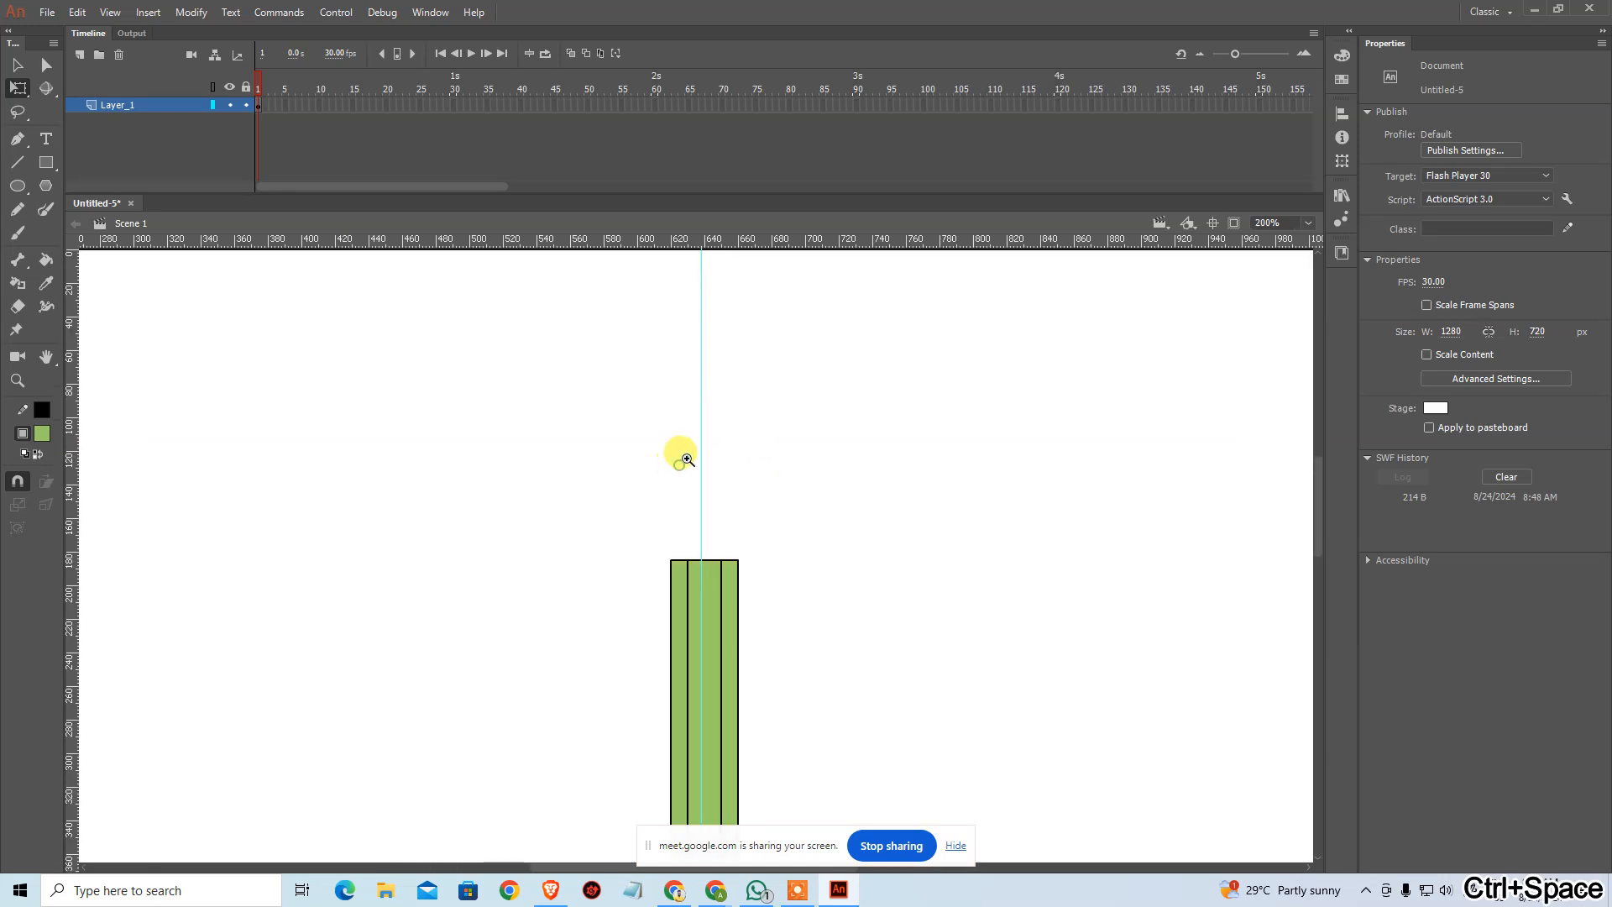
{"action": "left_click", "coordinate": [694, 446], "text": "ctrl"}
{"action": "left_click_drag", "start_coordinate": [724, 454], "coordinate": [641, 500]}
{"action": "key", "text": "ctrl+minus"}
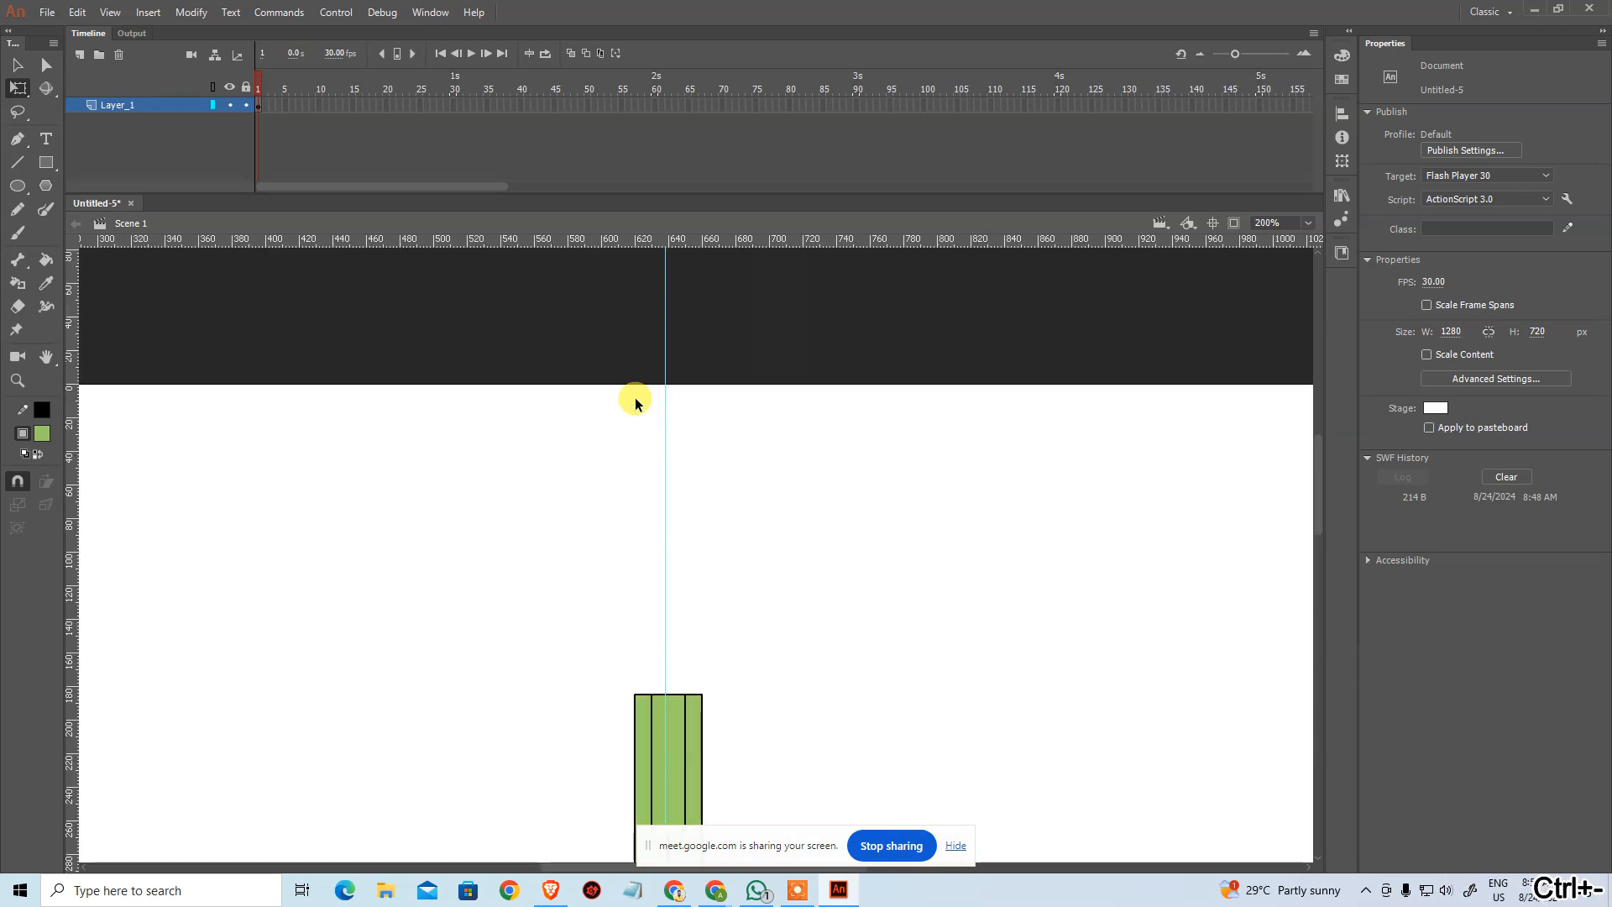
{"action": "key", "text": "n"}
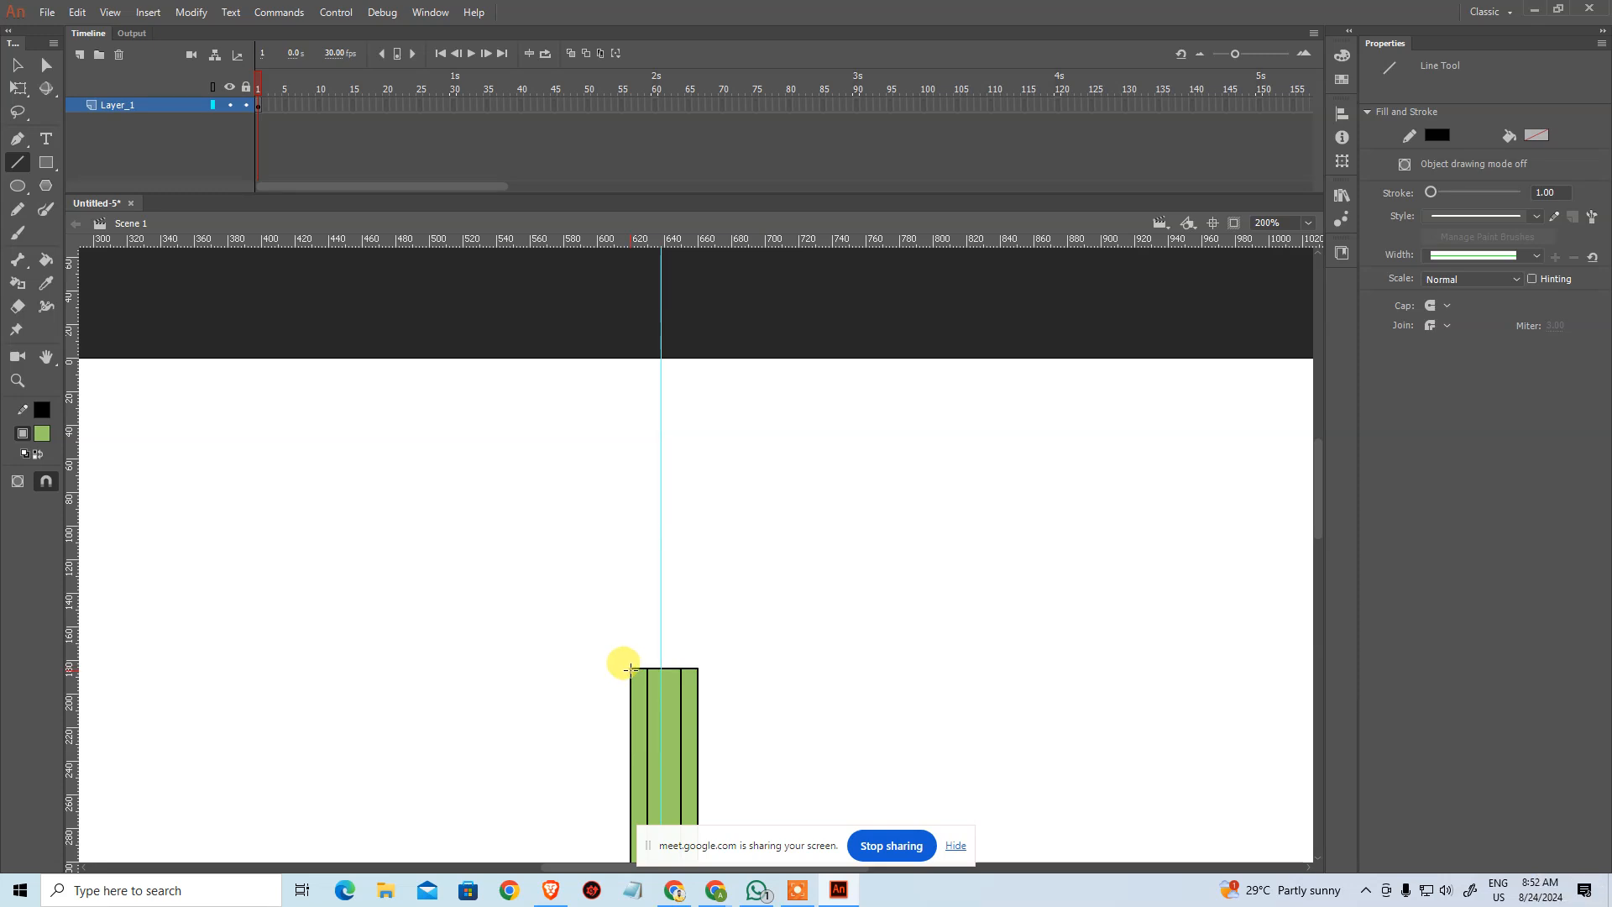
{"action": "mouse_move", "coordinate": [630, 668]}
{"action": "left_mouse_down"}
{"action": "mouse_move", "coordinate": [669, 521]}
{"action": "mouse_move", "coordinate": [660, 496]}
{"action": "left_mouse_up"}
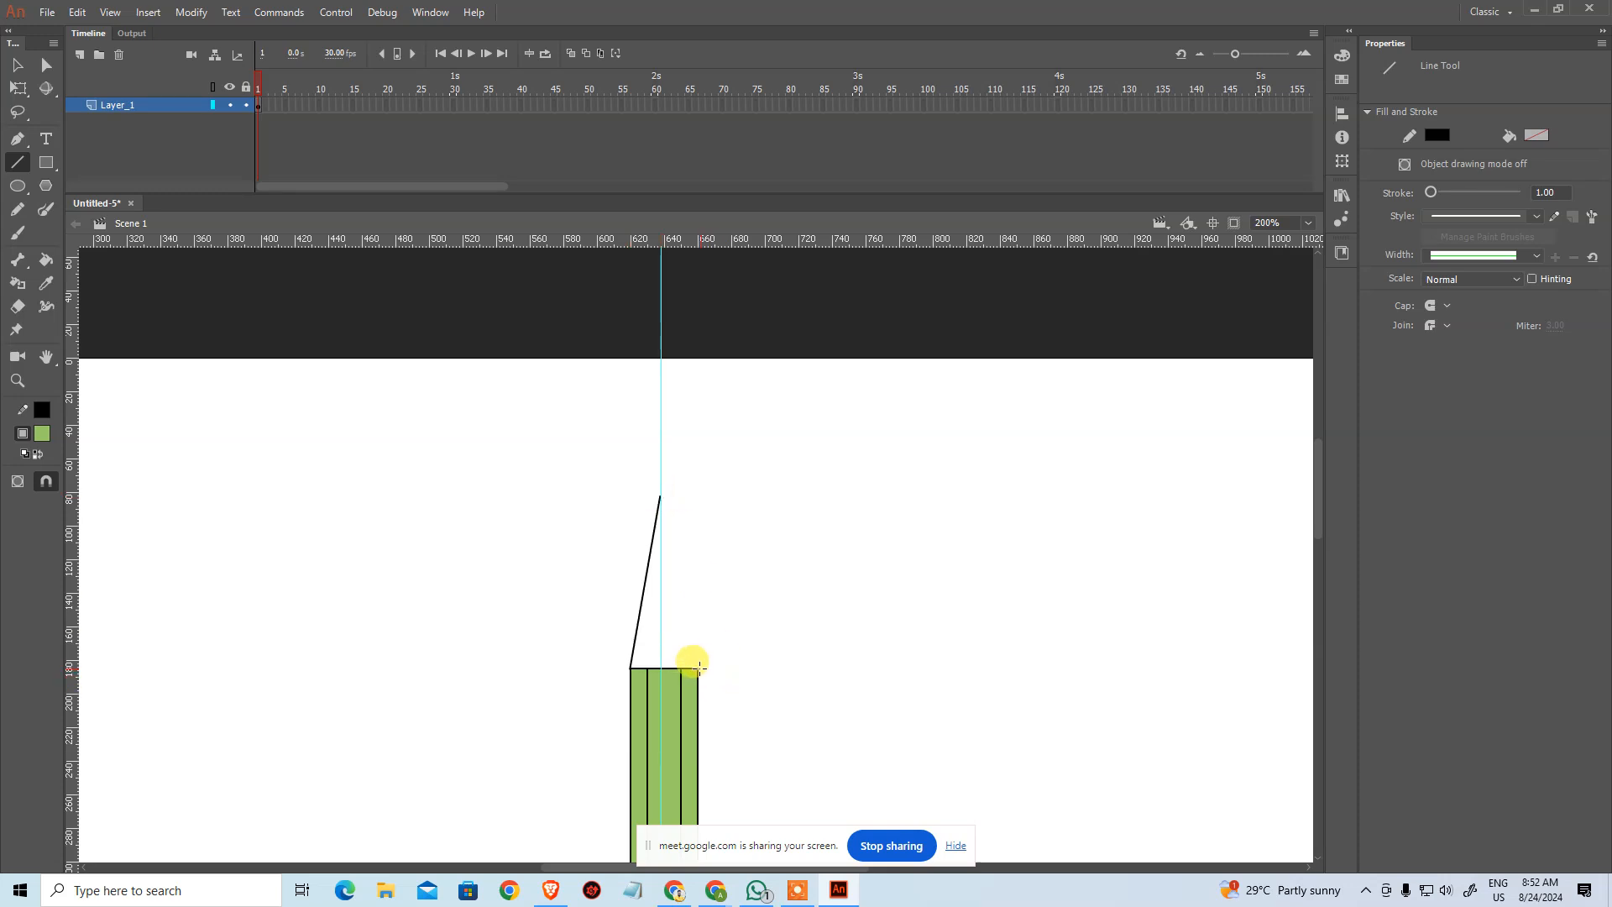
{"action": "left_click_drag", "start_coordinate": [697, 665], "coordinate": [660, 495]}
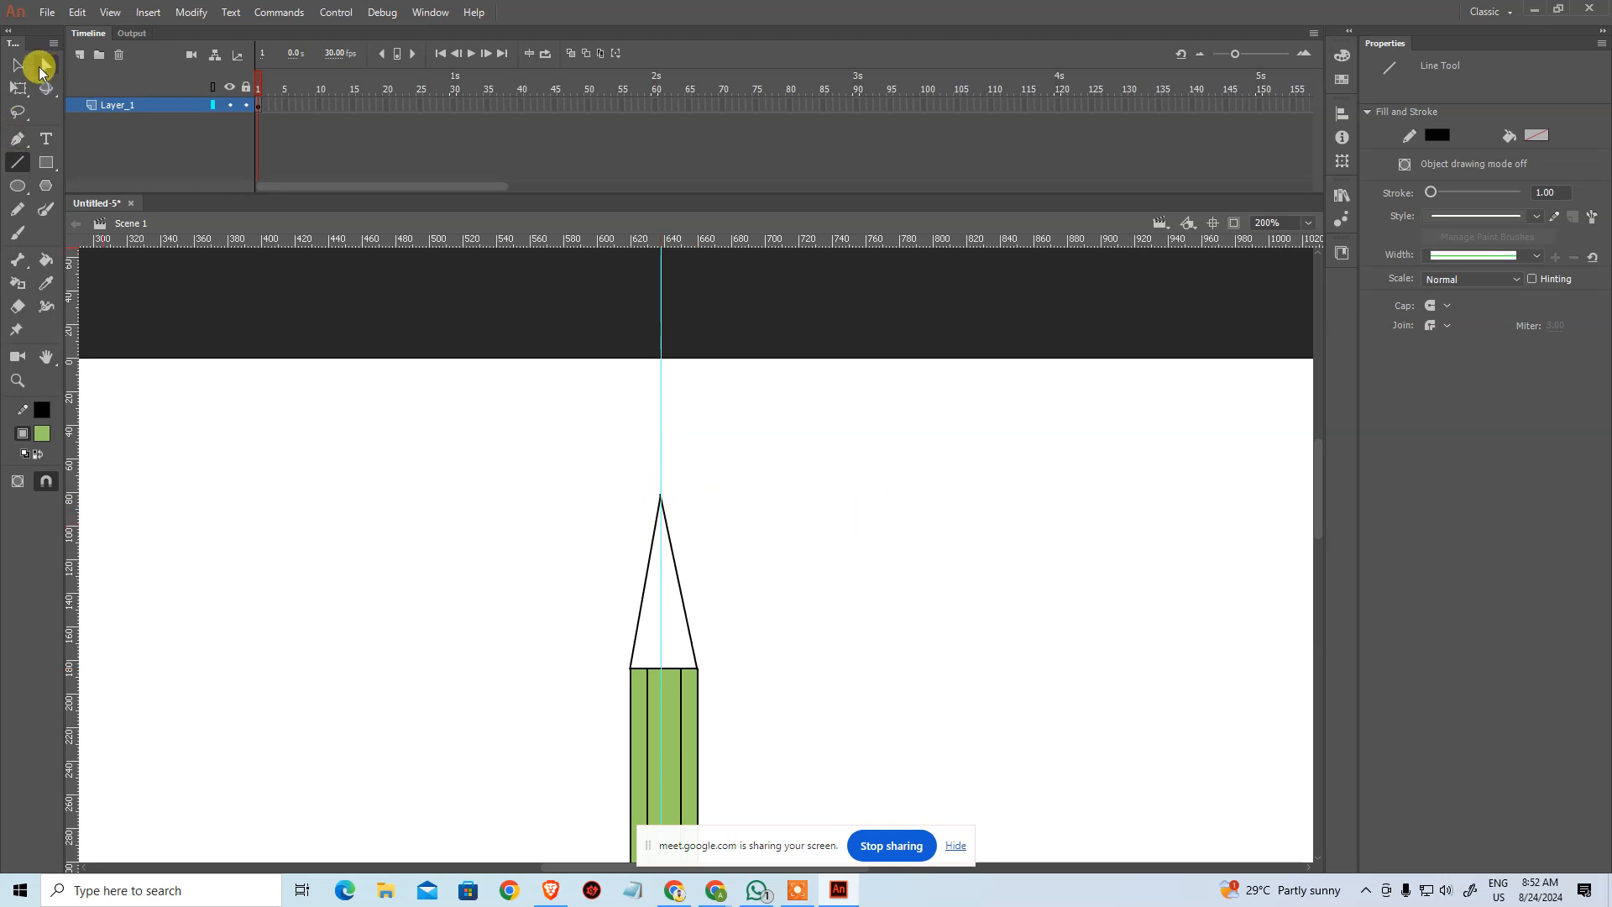
Step: Remove the vertical guide from the stage
{"action": "left_click", "coordinate": [17, 65]}
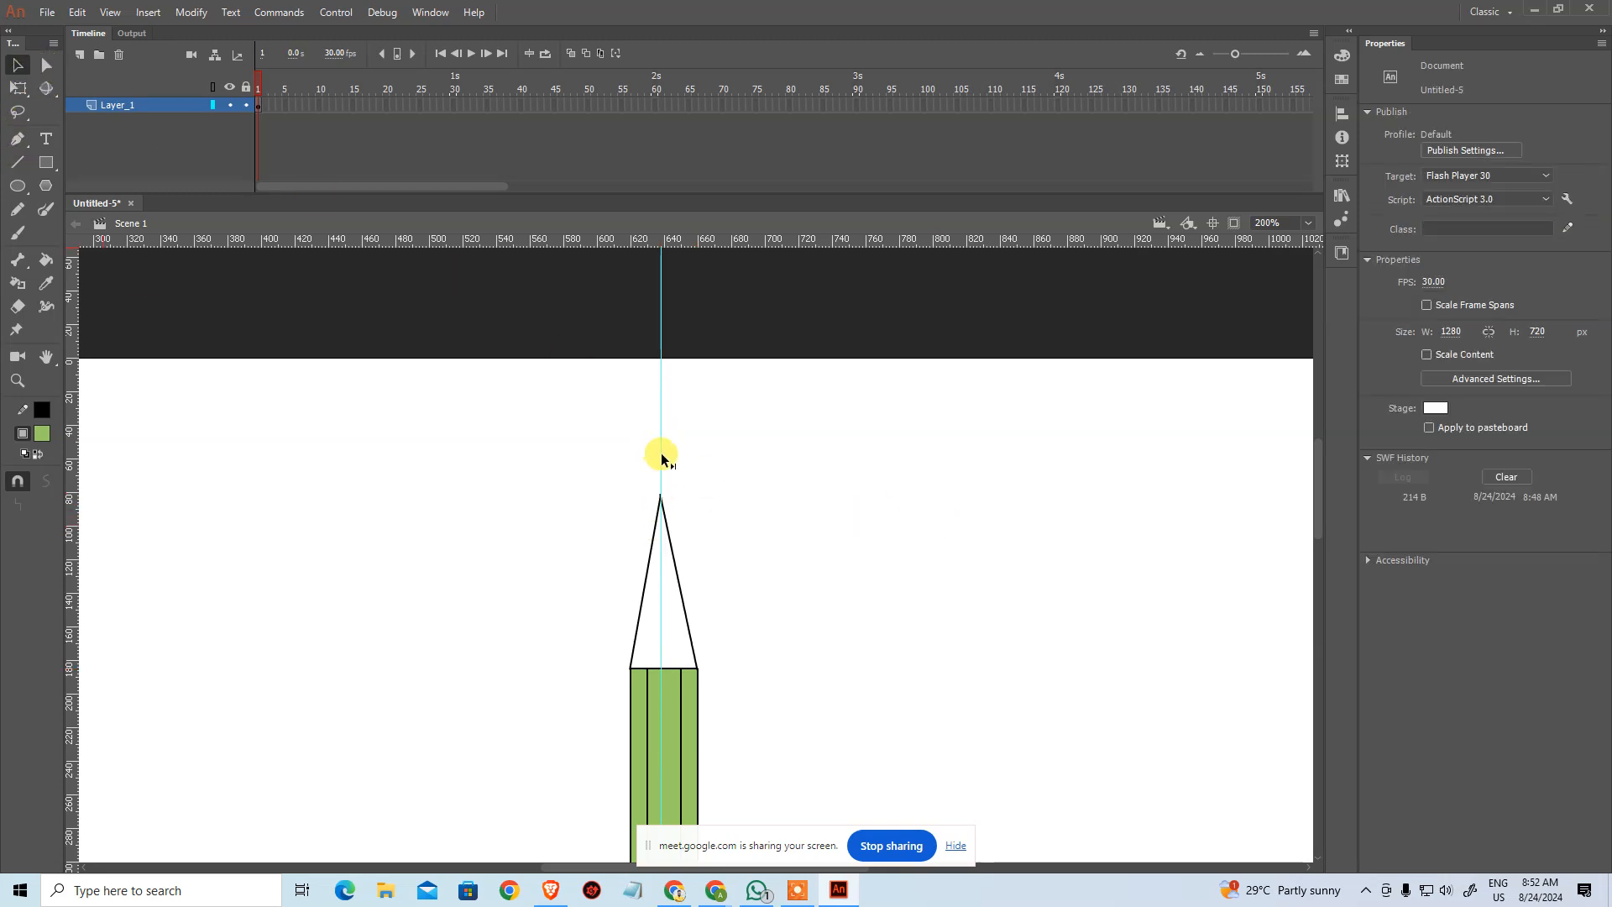
{"action": "left_click_drag", "start_coordinate": [662, 459], "coordinate": [17, 471]}
{"action": "key", "text": "ctrl+space"}
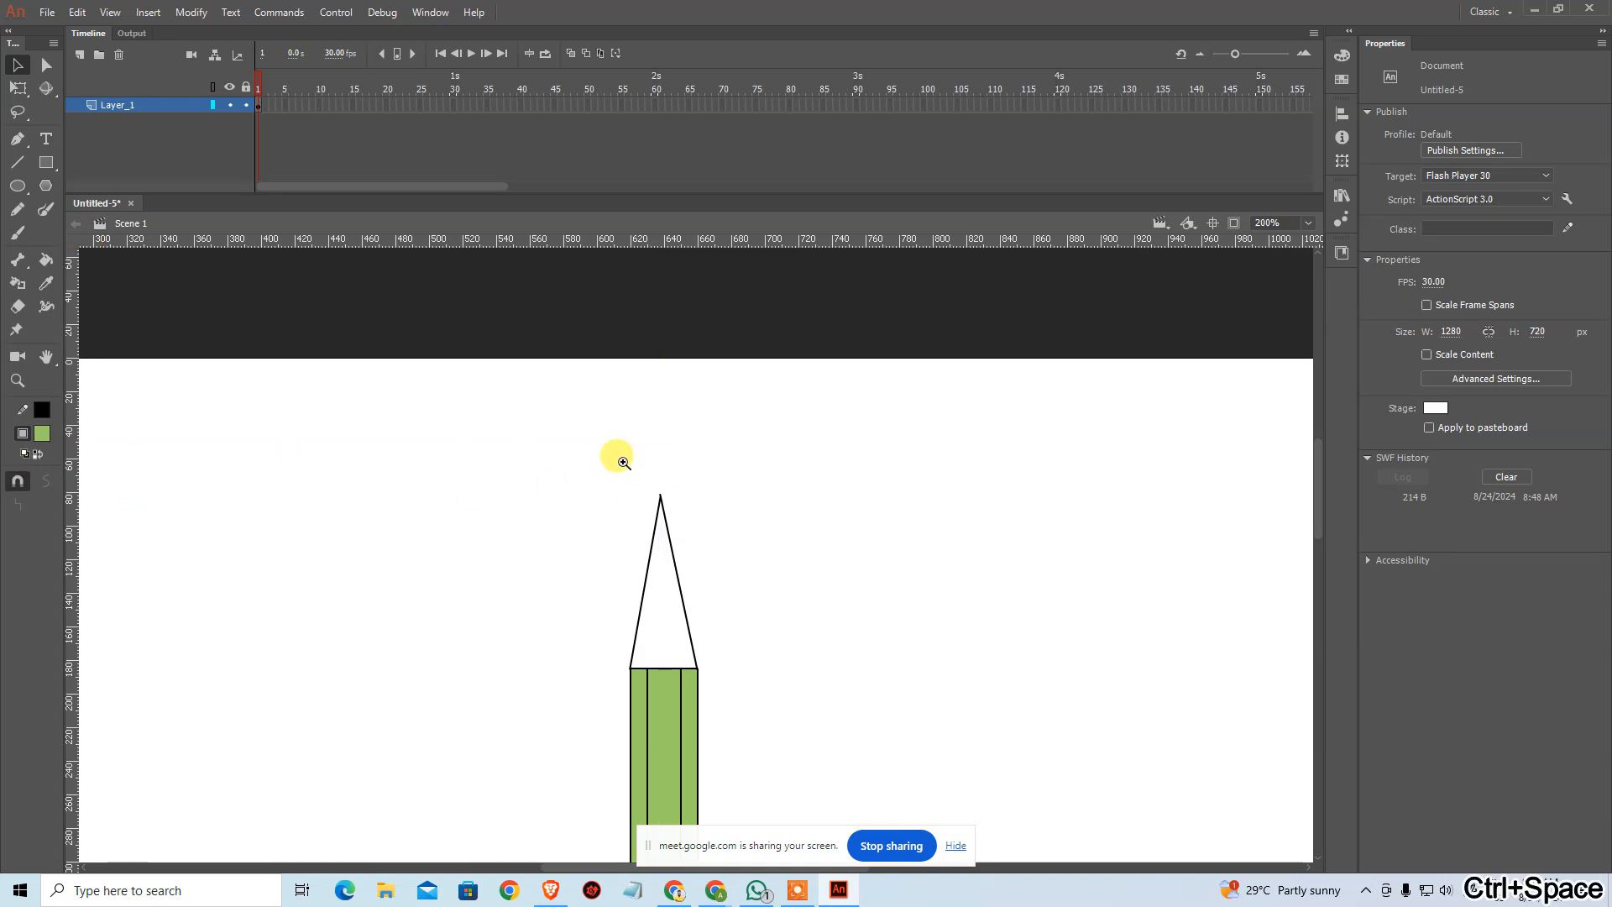
Step: Examine how the two slanted lines meet at the pencil tip's apex
{"action": "left_click_drag", "start_coordinate": [623, 462], "coordinate": [747, 546]}
{"action": "left_click", "coordinate": [467, 470]}
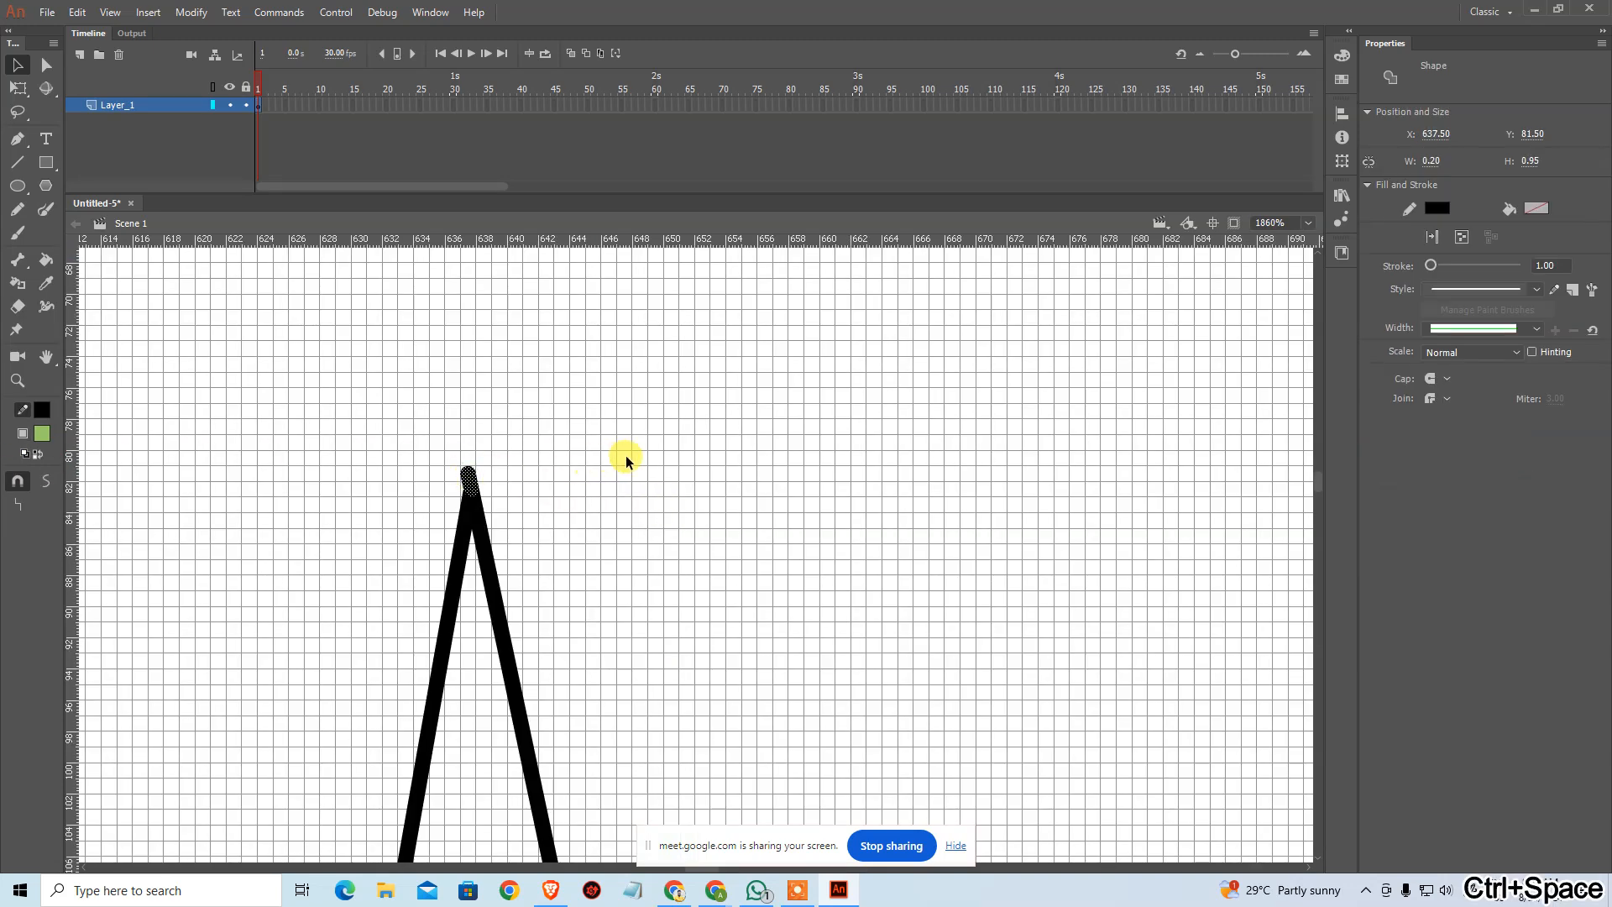
{"action": "left_click", "coordinate": [676, 454]}
{"action": "key", "text": "ctrl+minus"}
{"action": "key", "text": "ctrl+minus"}
{"action": "key", "text": "ctrl+minus"}
{"action": "key", "text": "ctrl+minus"}
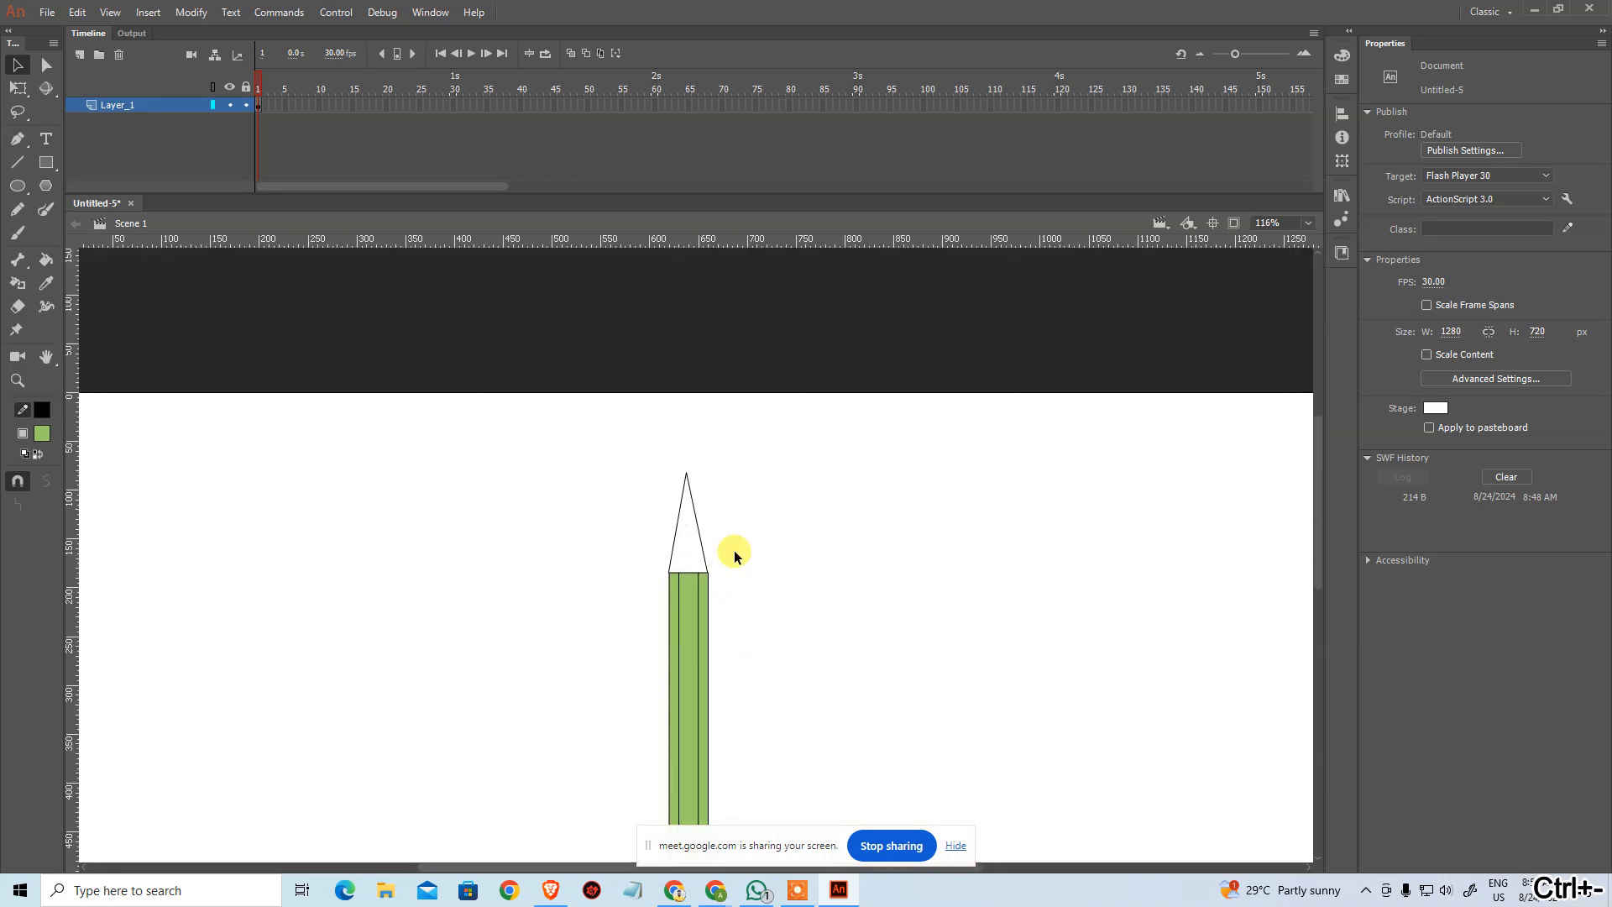
Step: Fill the empty pencil tip with light pink using the Paint Bucket tool
{"action": "key", "text": "k"}
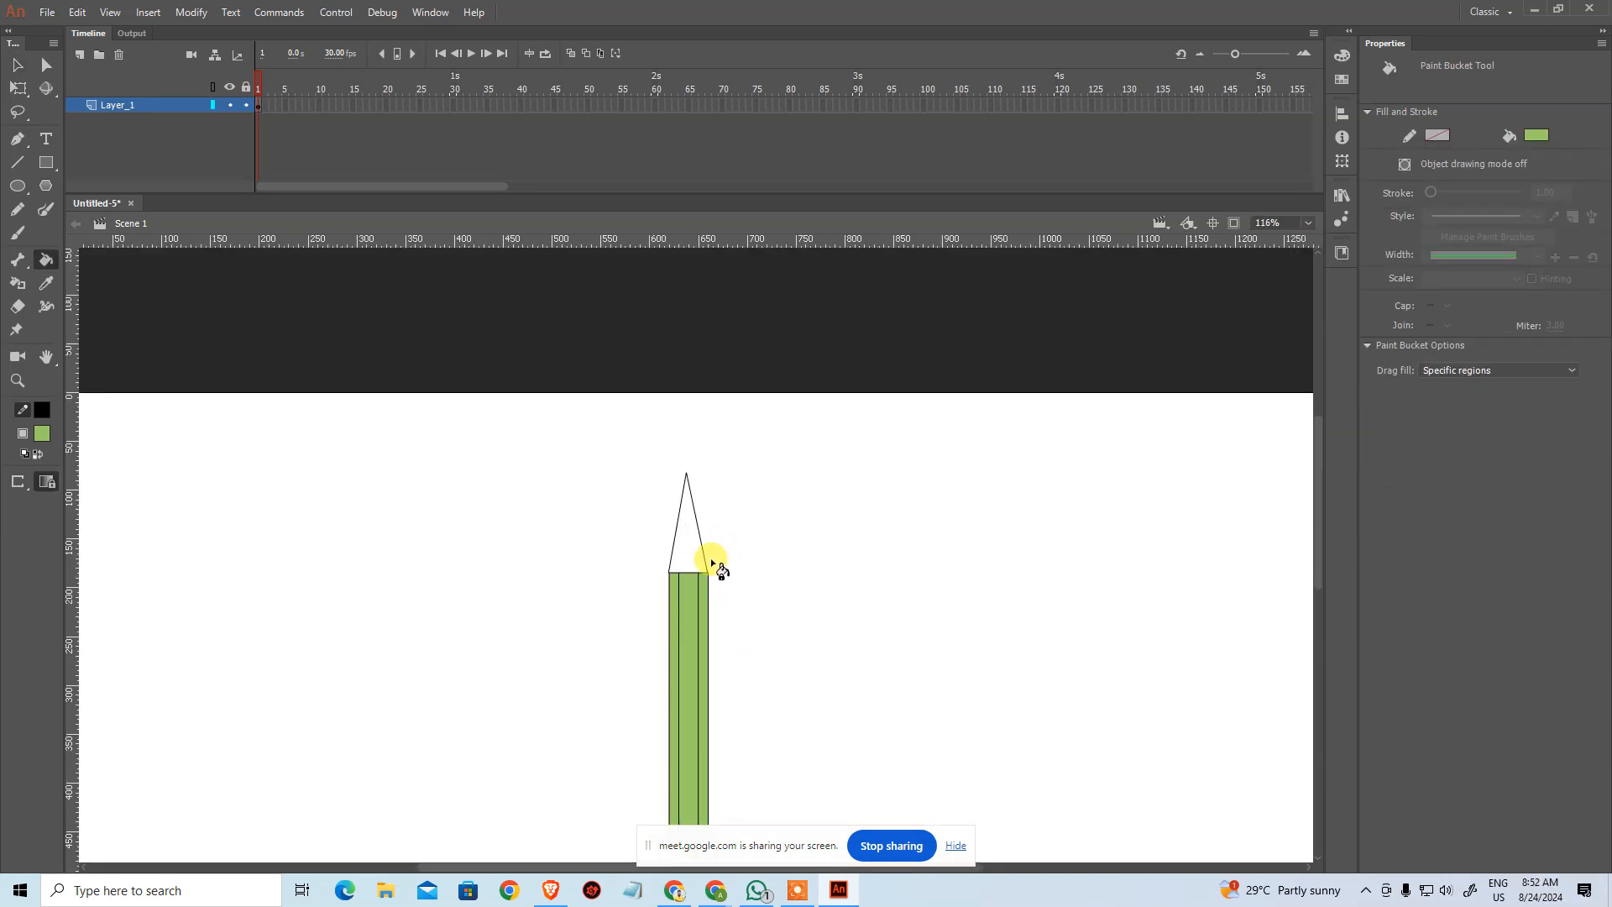
{"action": "left_click", "coordinate": [42, 433]}
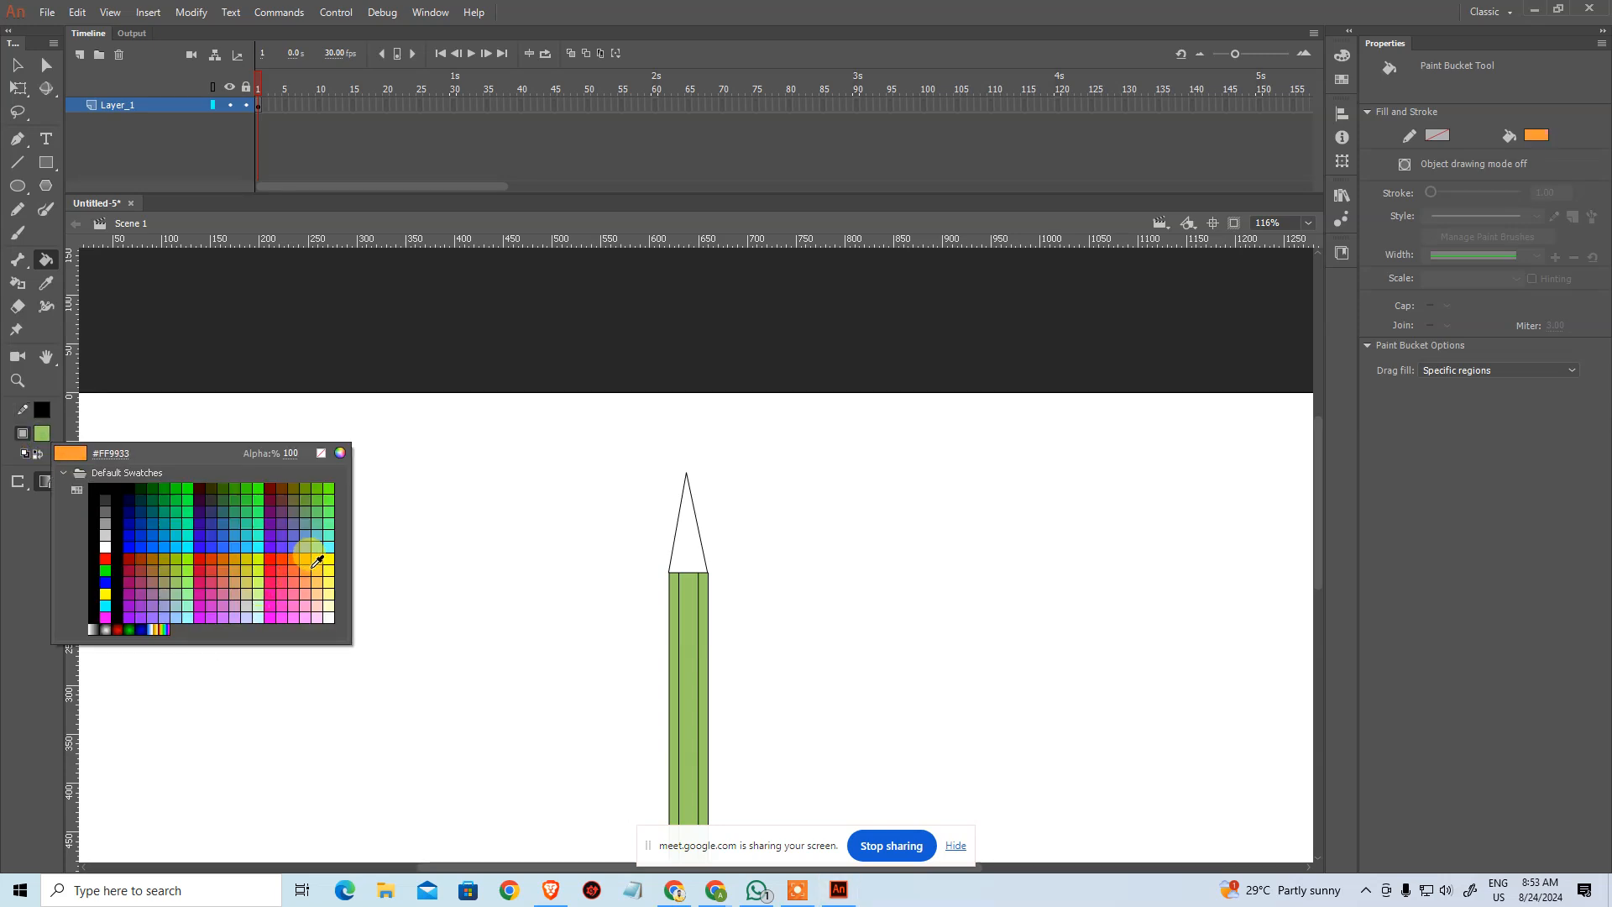
{"action": "left_click", "coordinate": [316, 605]}
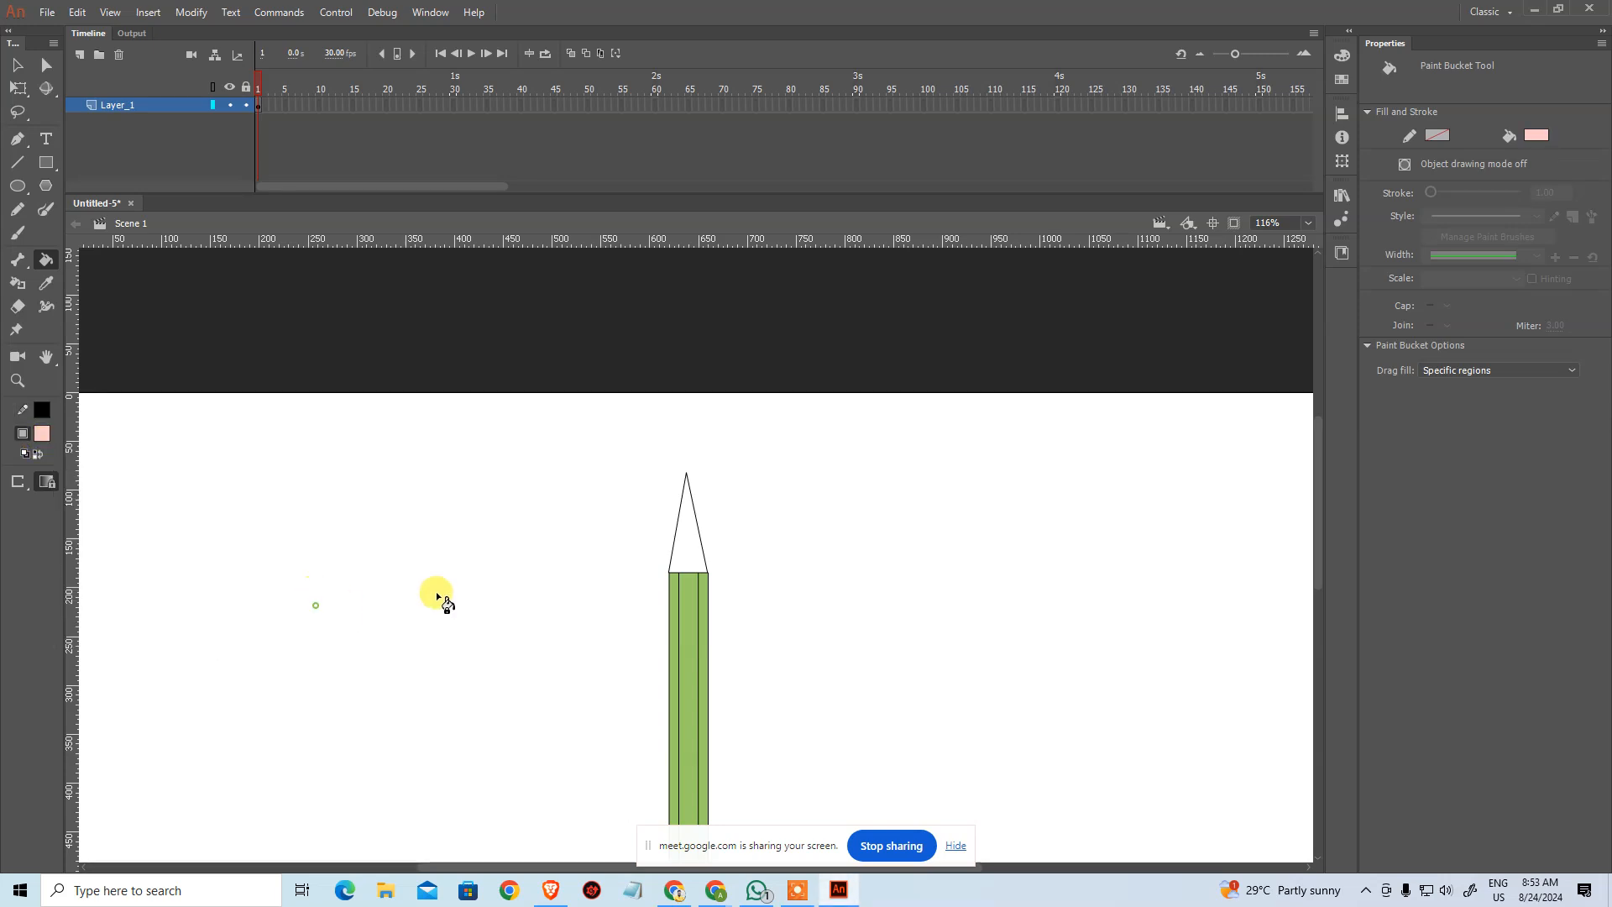
{"action": "left_click", "coordinate": [690, 538]}
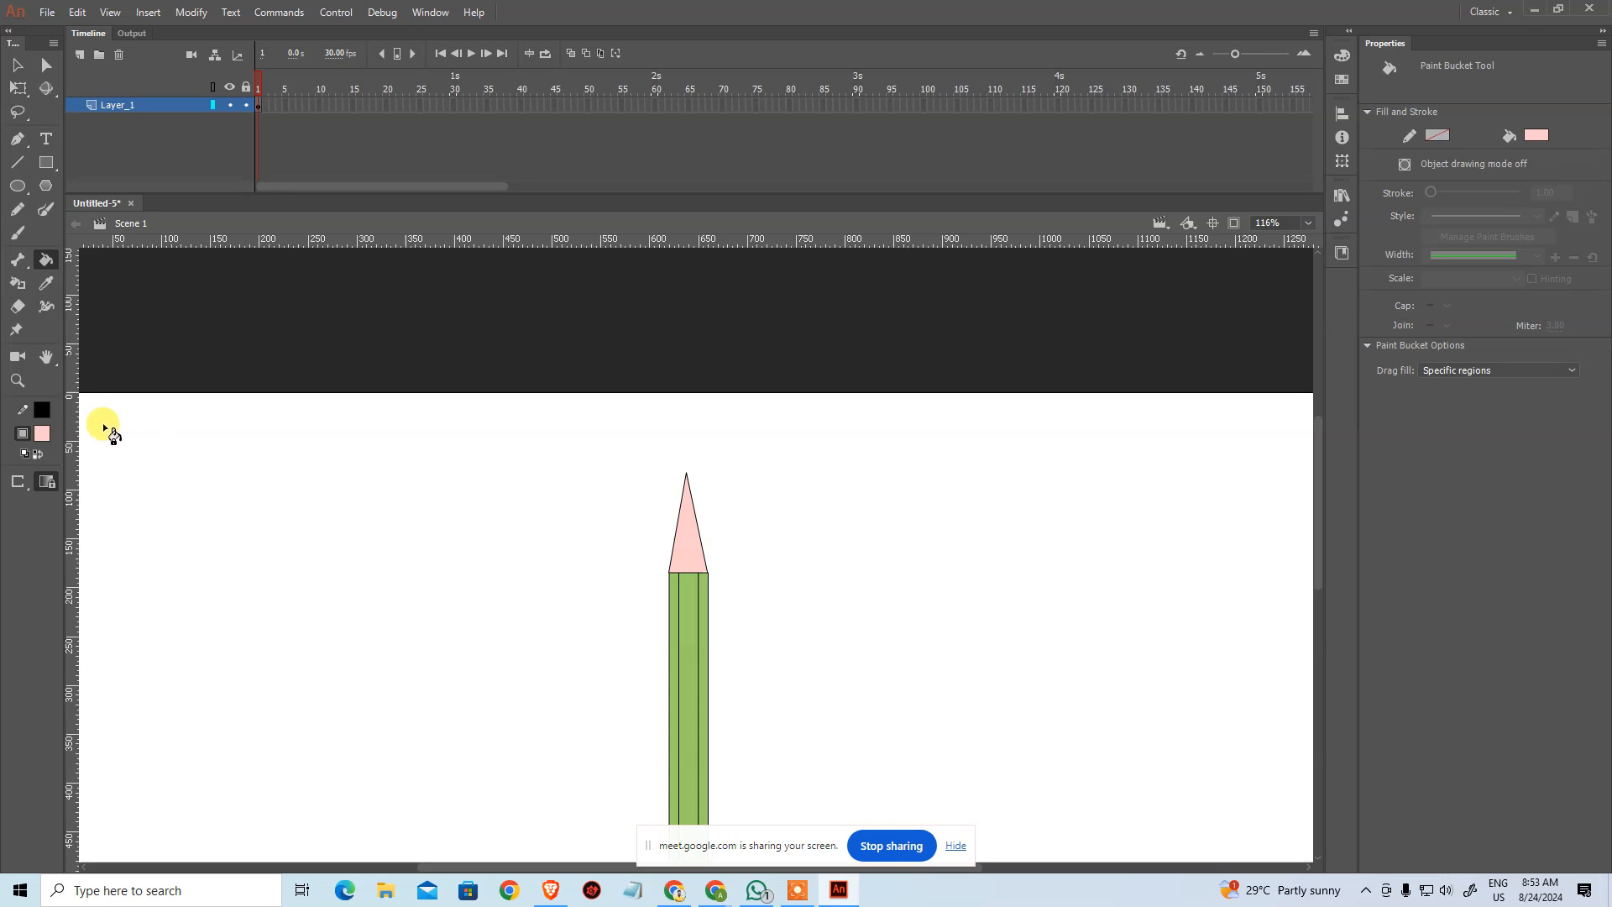
Step: Recolor the two outer green strips of the pencil body to crimson #990033
{"action": "left_click", "coordinate": [18, 65]}
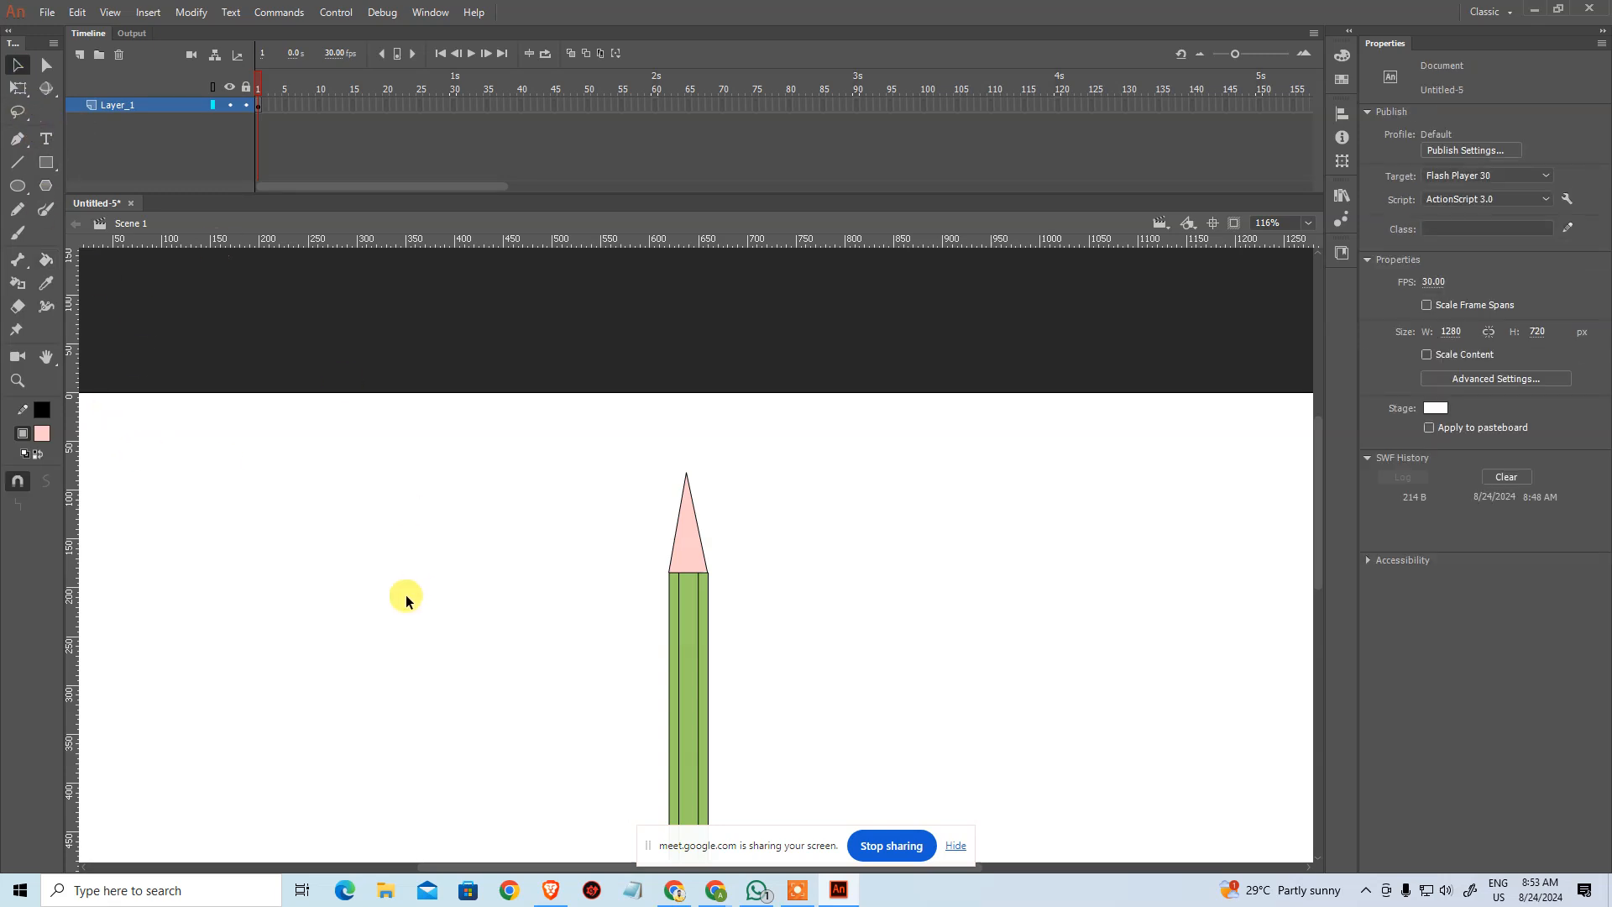
{"action": "scroll", "coordinate": [436, 554], "scroll_direction": "down", "scroll_amount": 3}
{"action": "left_click", "coordinate": [635, 490]}
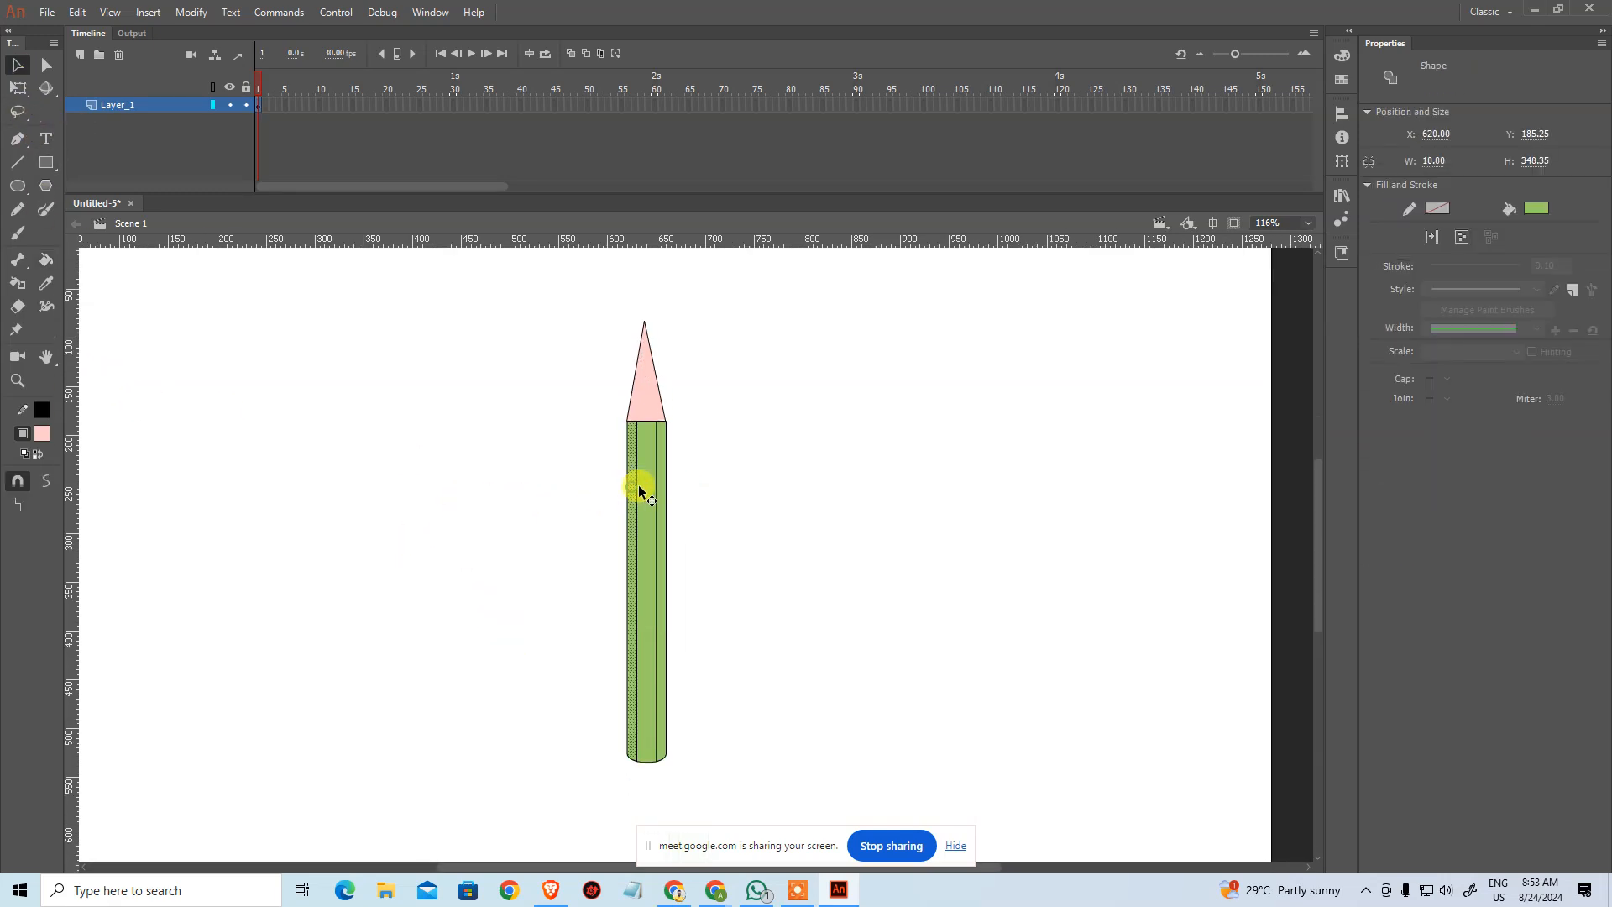
{"action": "left_click", "coordinate": [660, 483], "text": "shift"}
{"action": "left_click", "coordinate": [42, 433]}
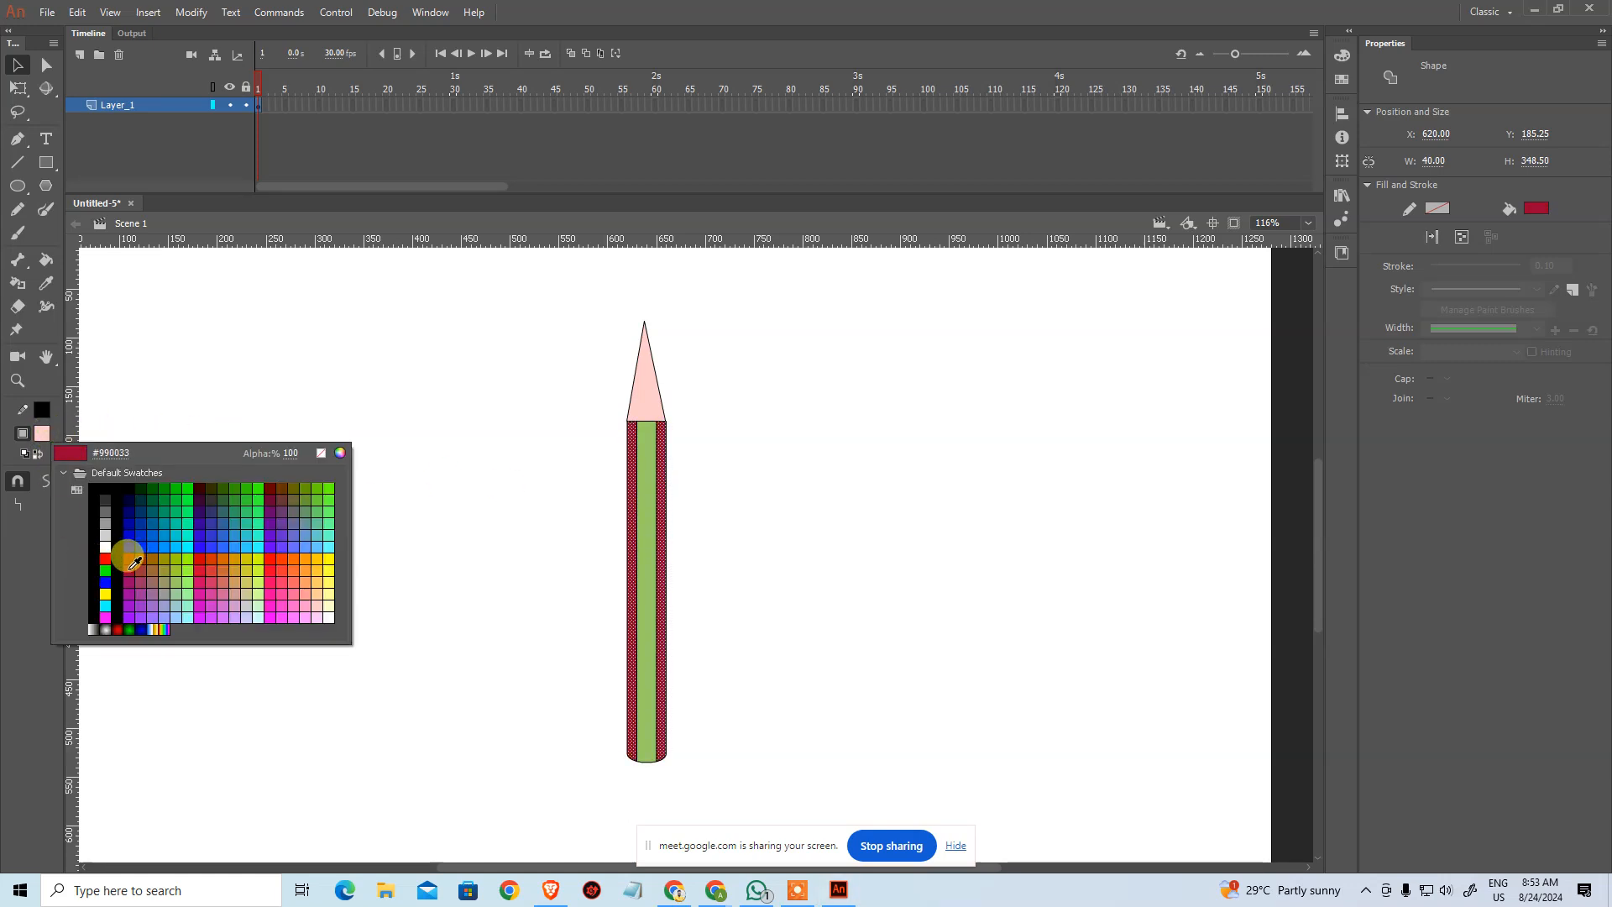
{"action": "left_click", "coordinate": [134, 563]}
Step: Recolor the middle green strip of the pencil body to dark red
{"action": "left_click", "coordinate": [643, 529]}
{"action": "left_click", "coordinate": [42, 433]}
{"action": "left_click", "coordinate": [129, 558]}
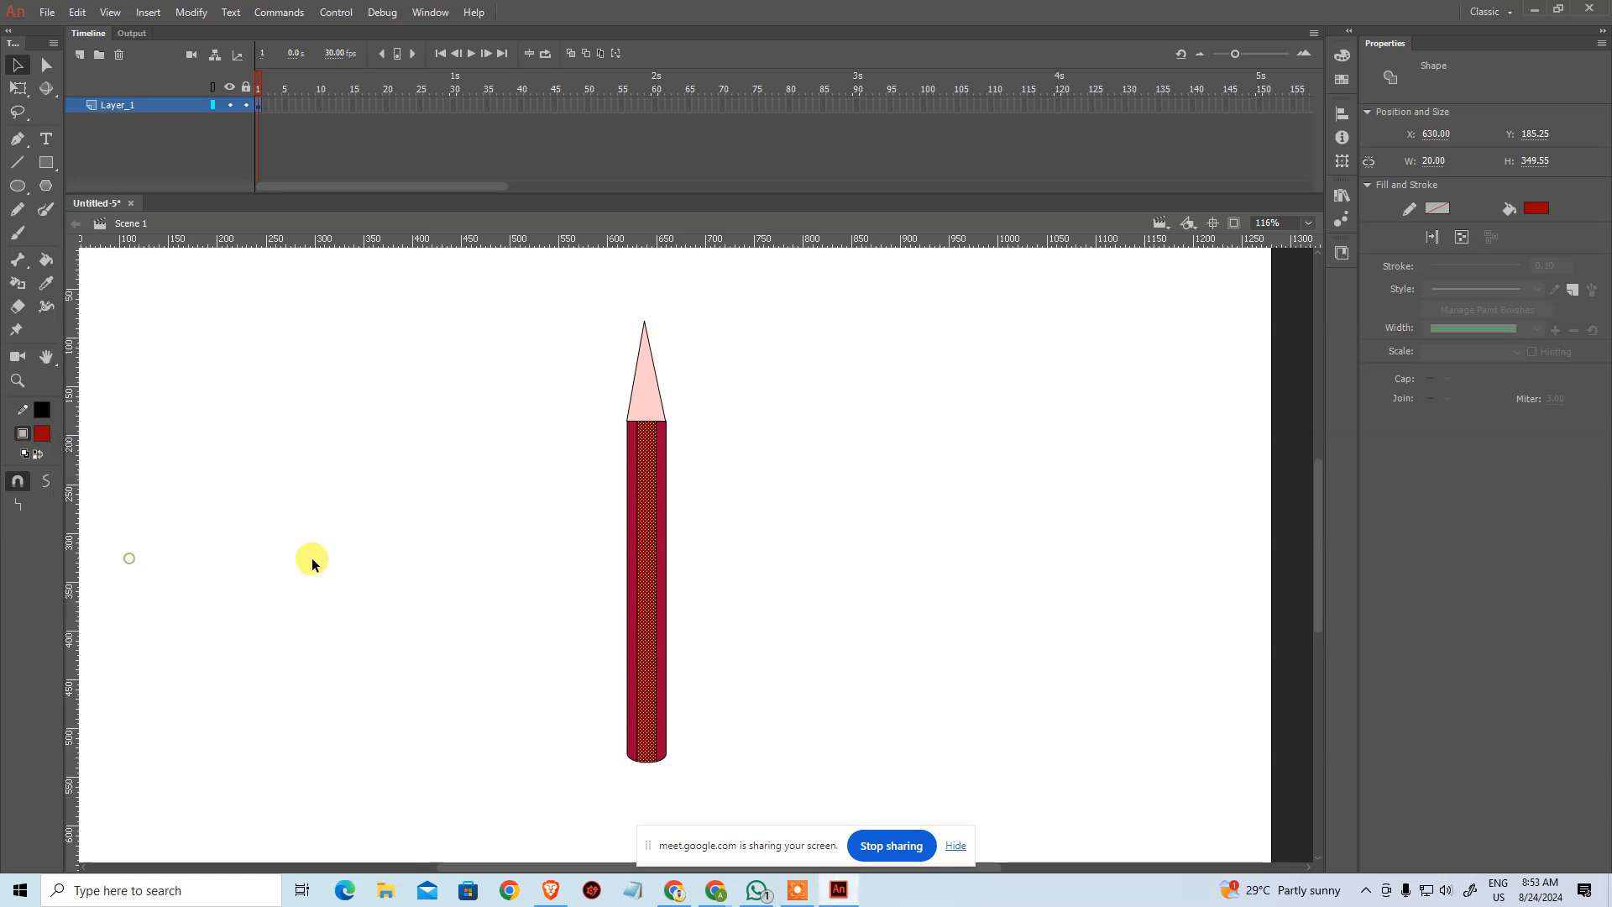
{"action": "left_click", "coordinate": [334, 558]}
Step: Nudge the tip's apex anchor point 3 px to the right to center it over the pencil body
{"action": "left_click_drag", "start_coordinate": [727, 532], "coordinate": [716, 572]}
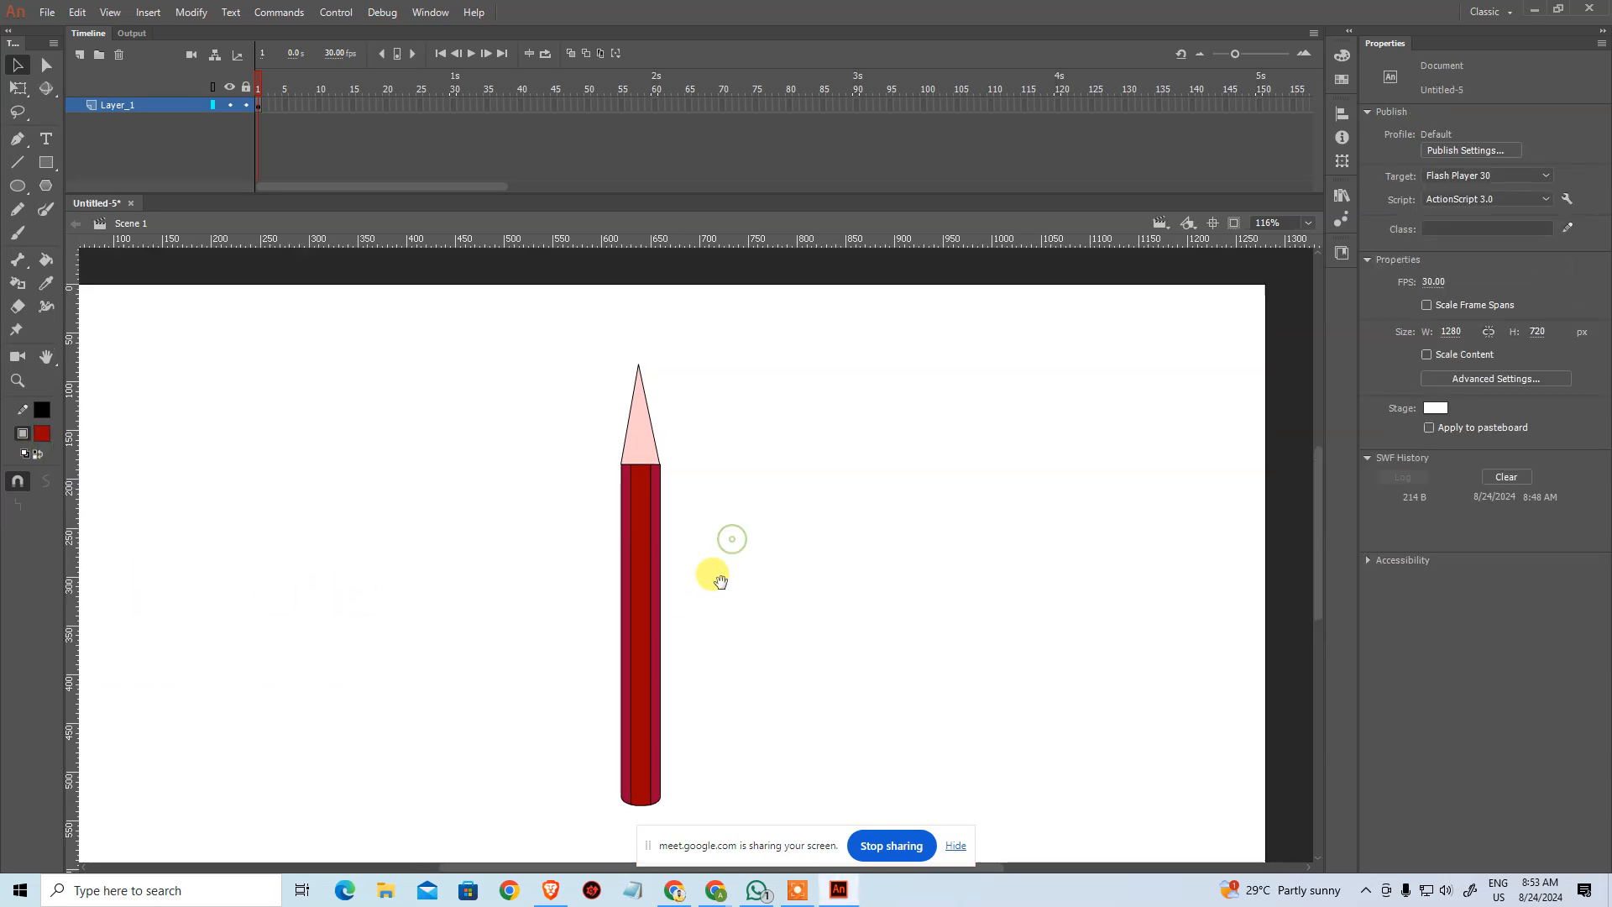
{"action": "left_click", "coordinate": [639, 414], "text": "ctrl"}
{"action": "key", "text": "a"}
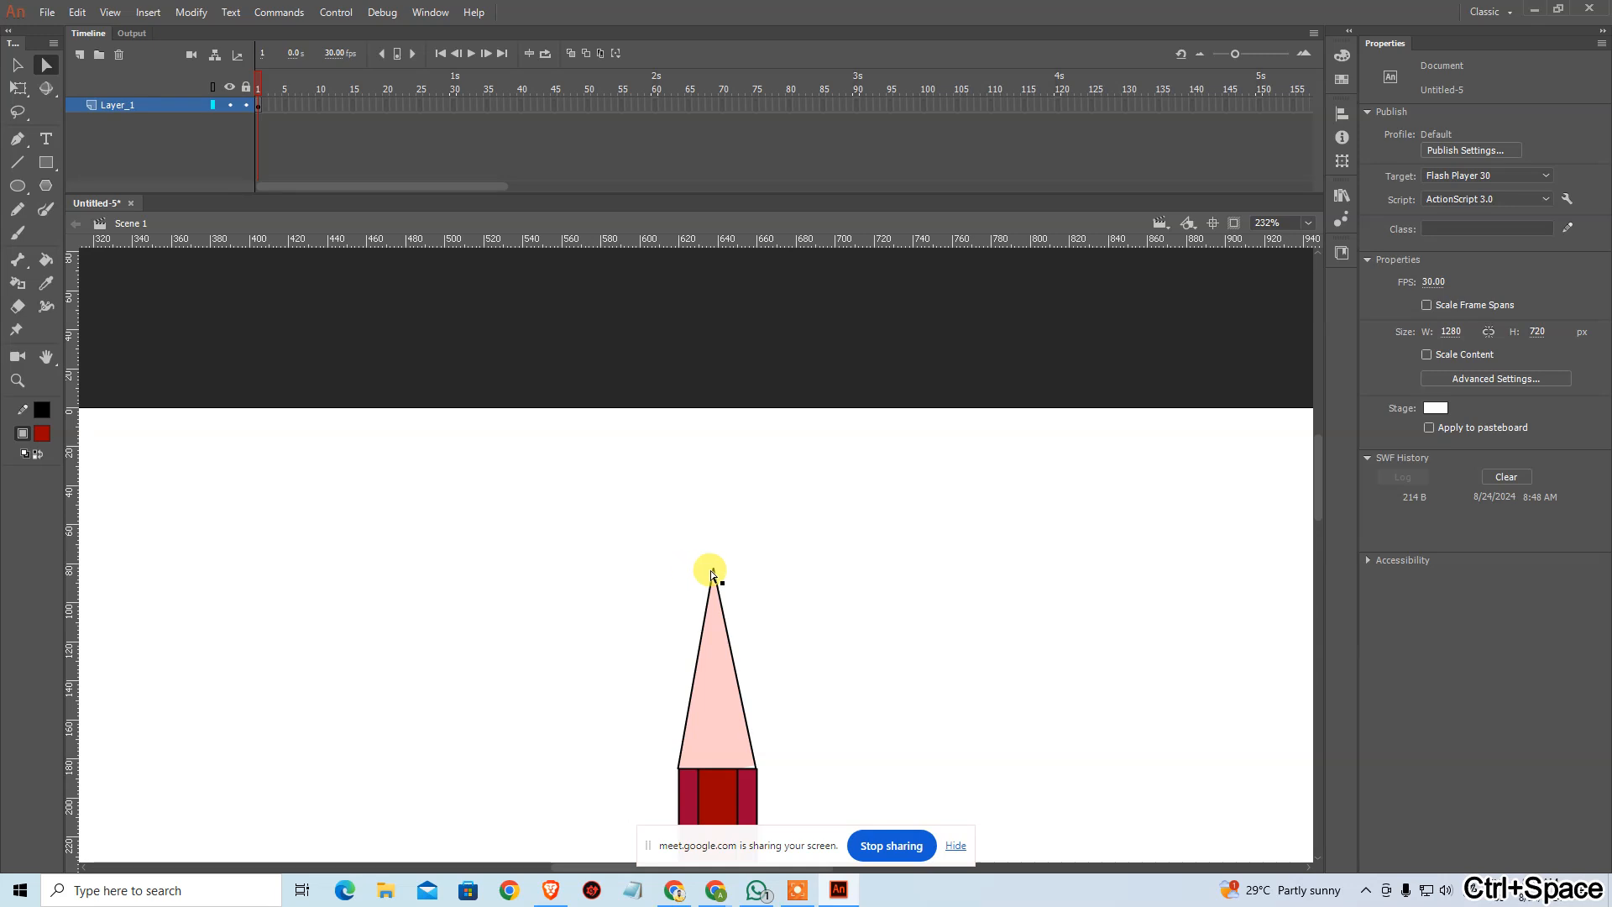
{"action": "left_click", "coordinate": [714, 575]}
{"action": "key", "text": "Right"}
{"action": "key", "text": "Right"}
{"action": "key", "text": "Right"}
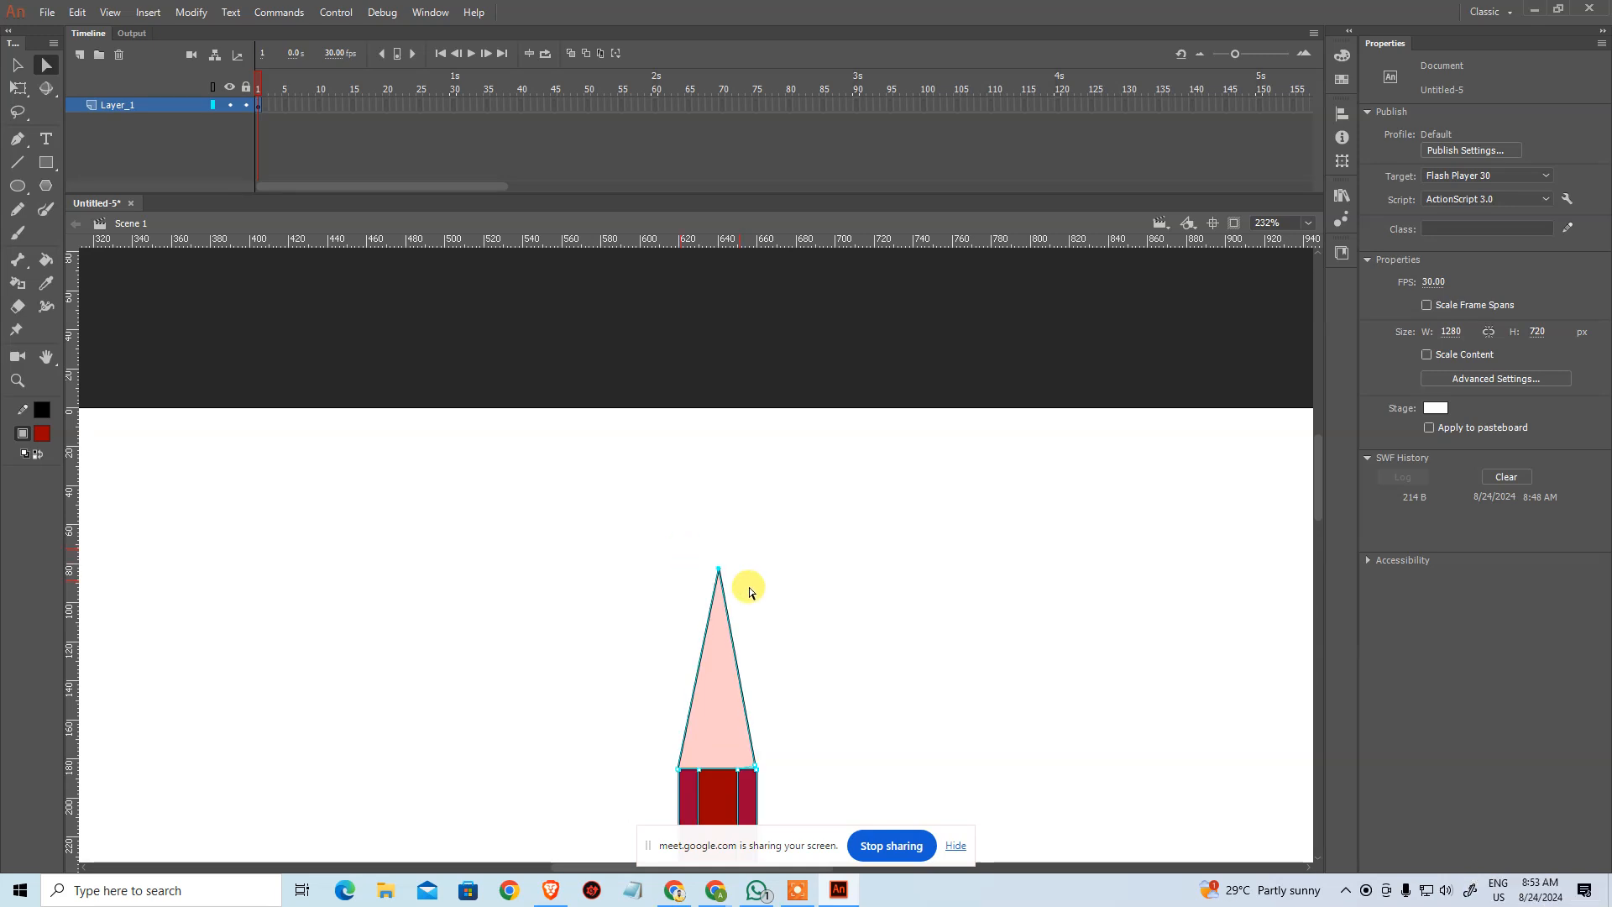
Step: Sample the tip's light pink and fill the small unfilled gap at the tip's lower right corner
{"action": "left_click", "coordinate": [18, 64]}
{"action": "key", "text": "ctrl+space"}
{"action": "left_click_drag", "start_coordinate": [782, 729], "coordinate": [758, 578]}
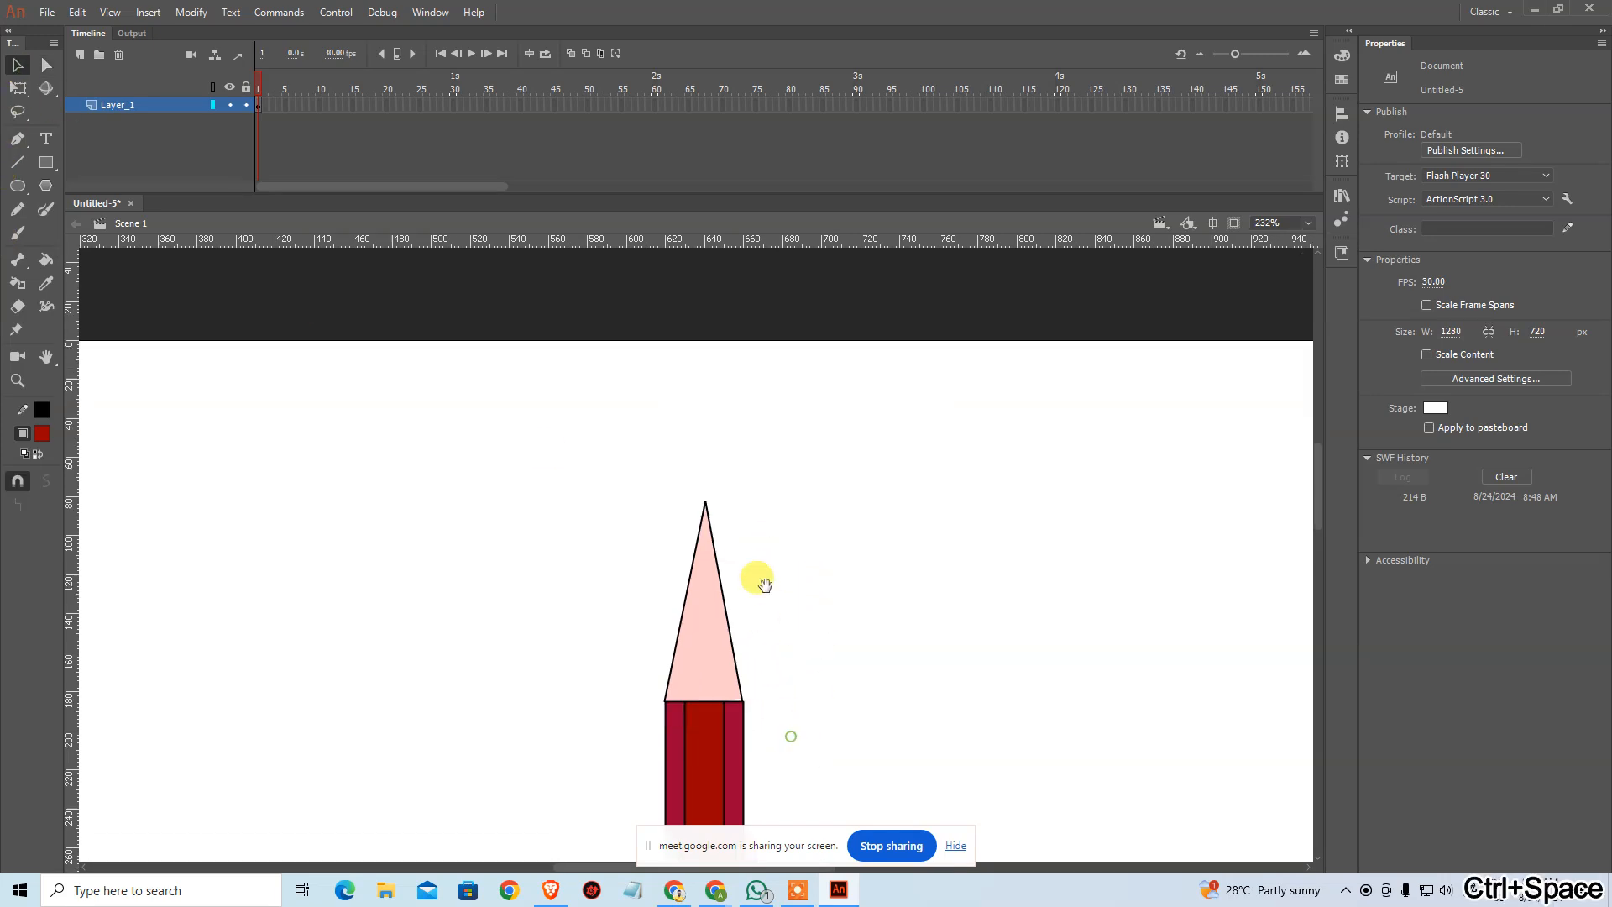
{"action": "left_click_drag", "start_coordinate": [578, 566], "coordinate": [918, 720]}
{"action": "mouse_move", "coordinate": [611, 537]}
{"action": "left_mouse_down"}
{"action": "mouse_move", "coordinate": [616, 639]}
{"action": "mouse_move", "coordinate": [617, 514]}
{"action": "left_mouse_up"}
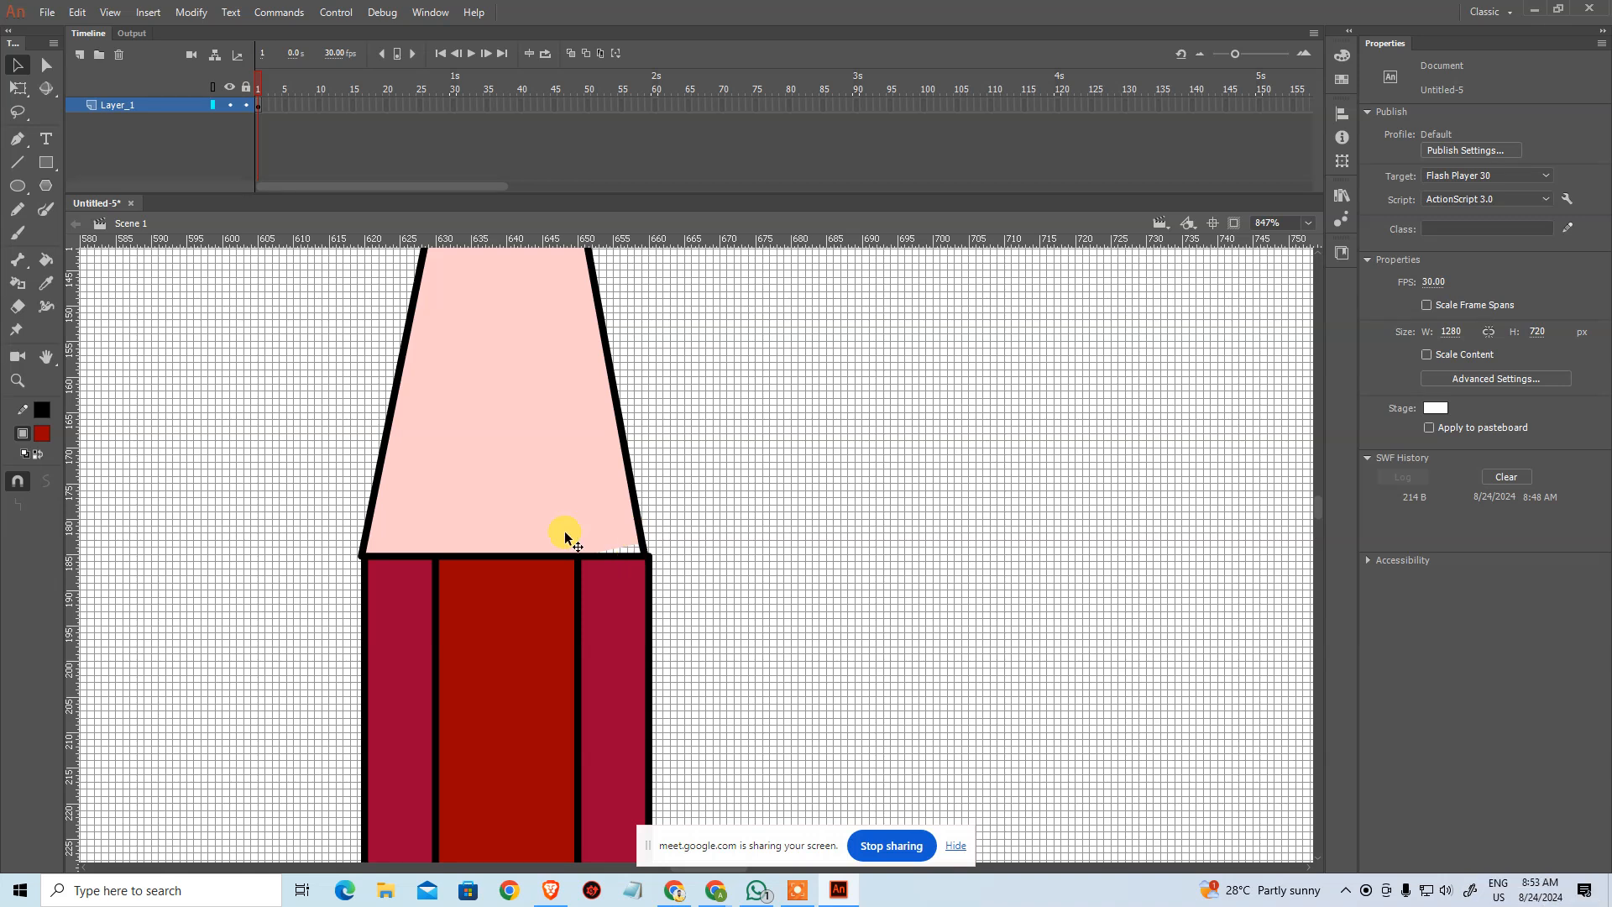
{"action": "left_click", "coordinate": [47, 438]}
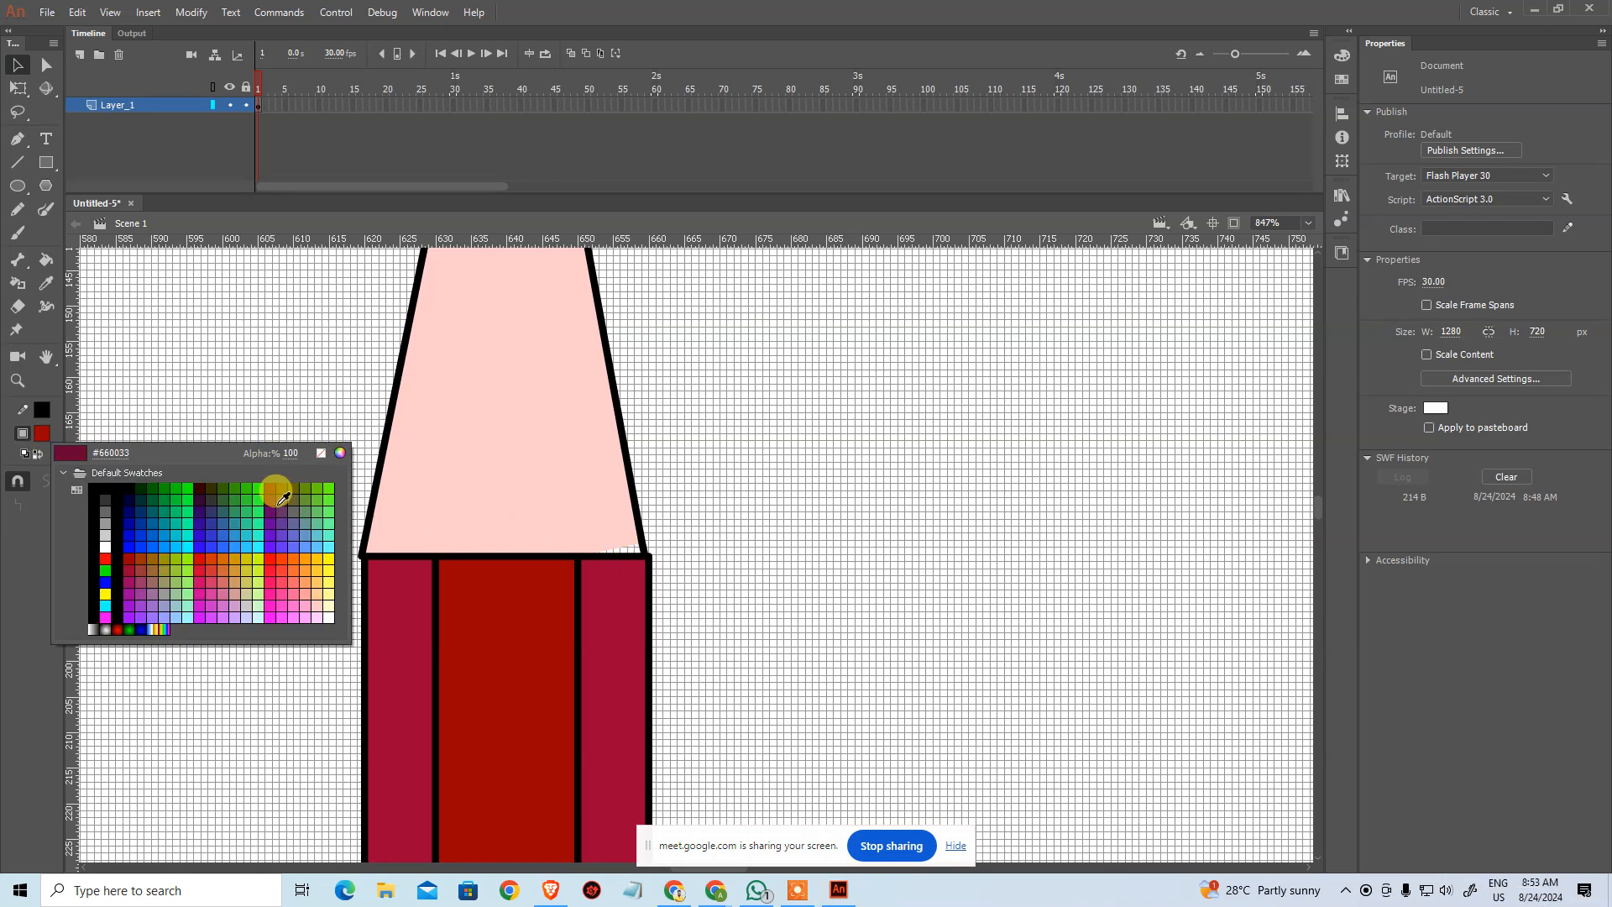
{"action": "left_click", "coordinate": [483, 441]}
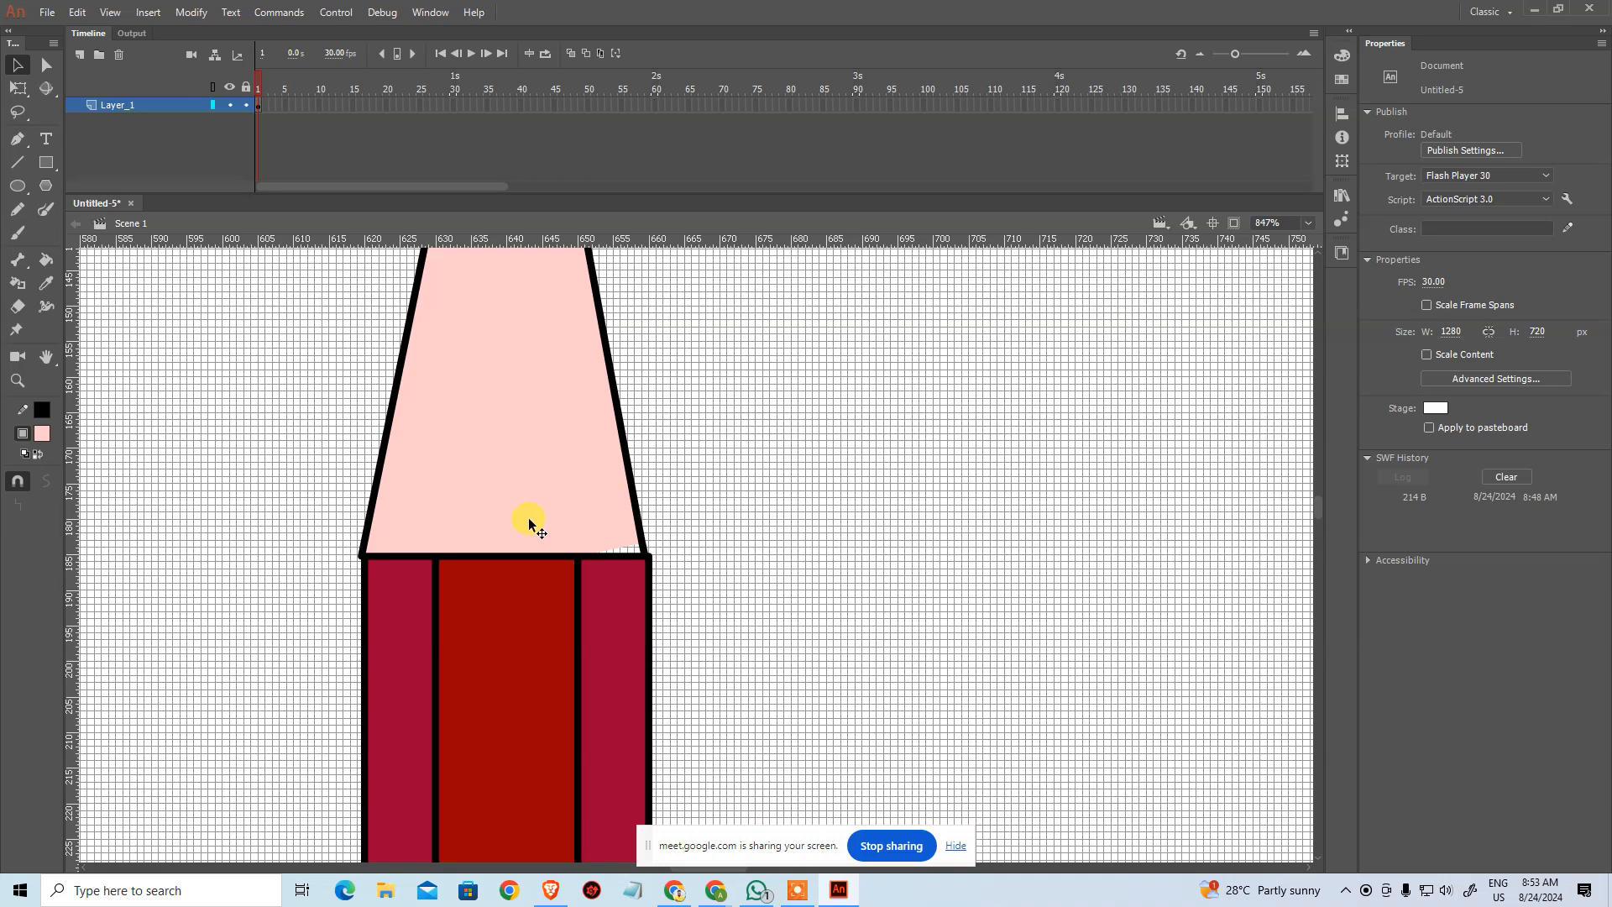
{"action": "key", "text": "k"}
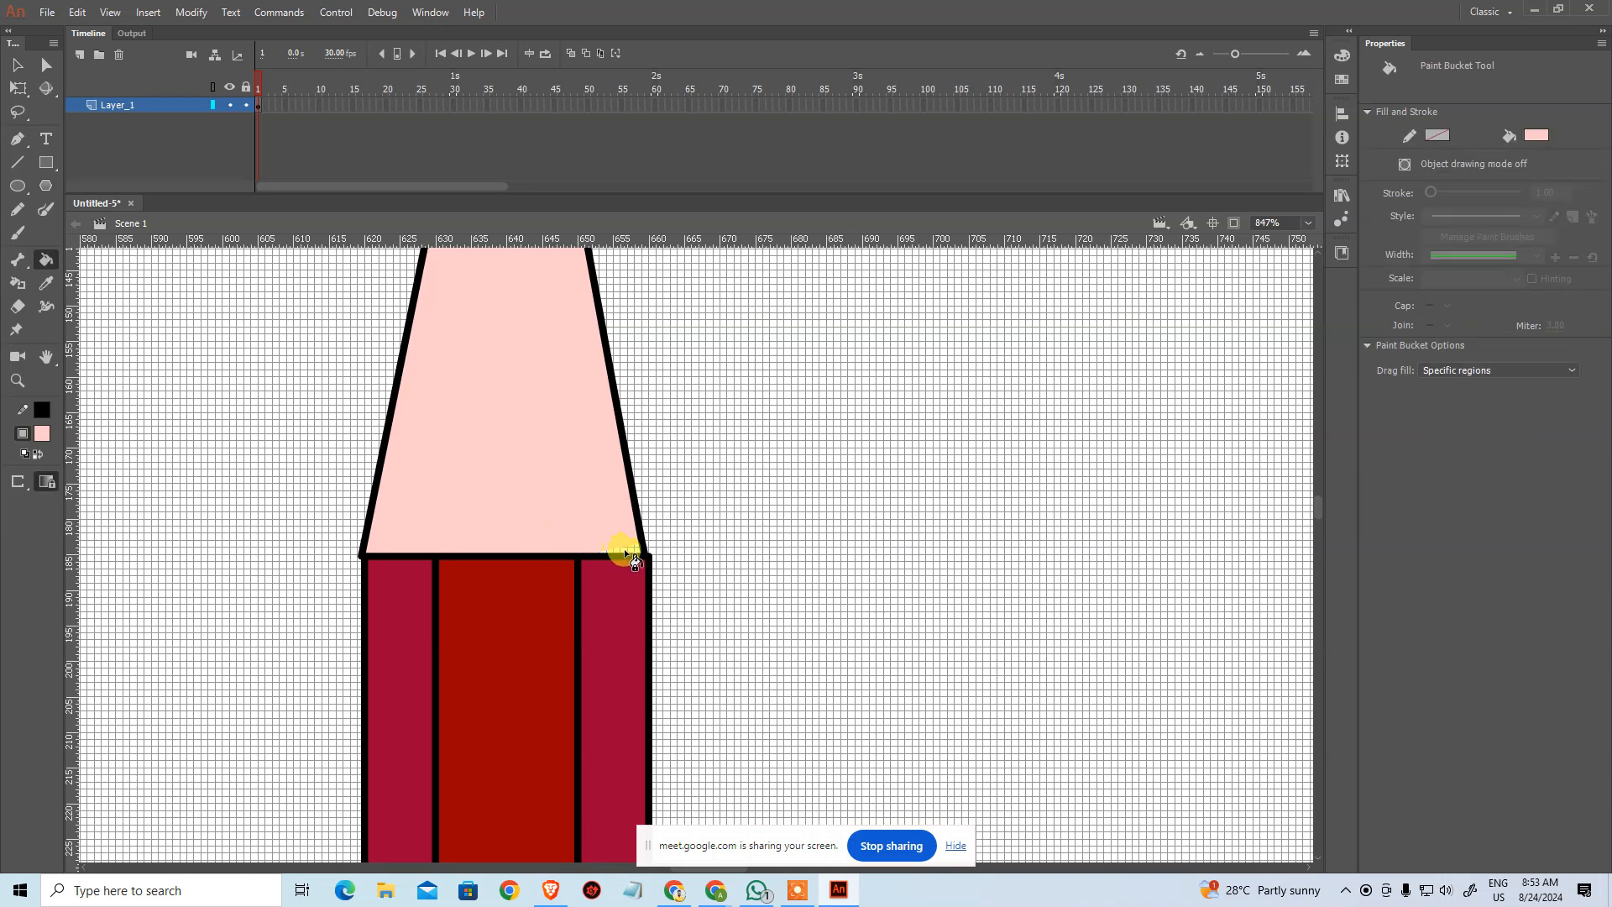
{"action": "left_click", "coordinate": [625, 553]}
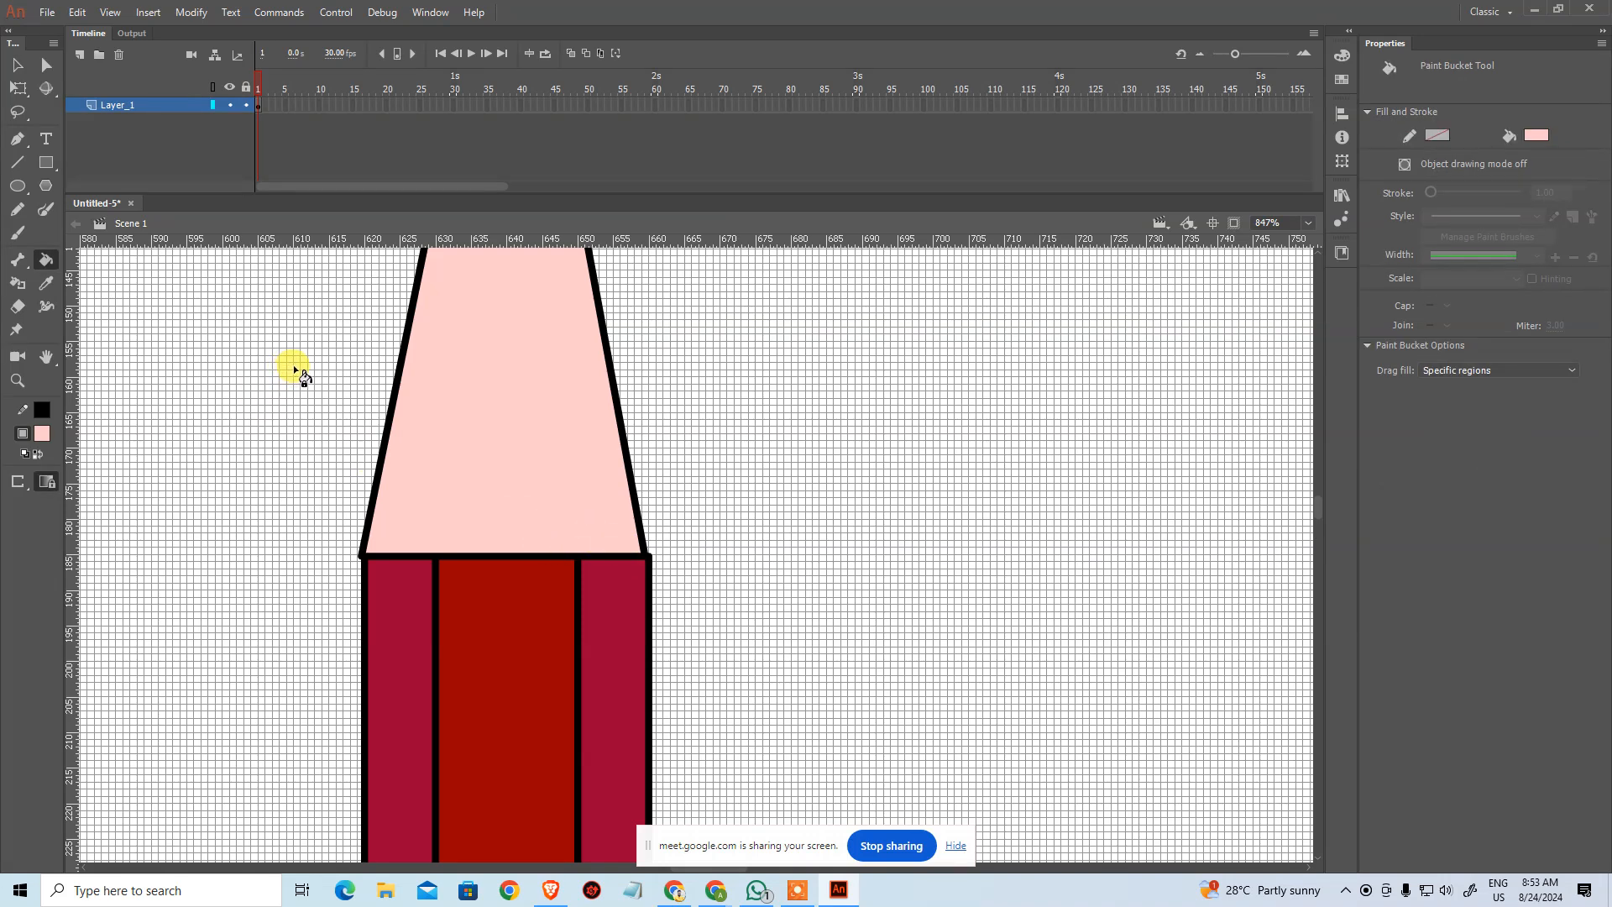
Step: Try nudging the whole tip, fill and outline, sideways in 1 px steps to line it up with the body
{"action": "left_click", "coordinate": [27, 73]}
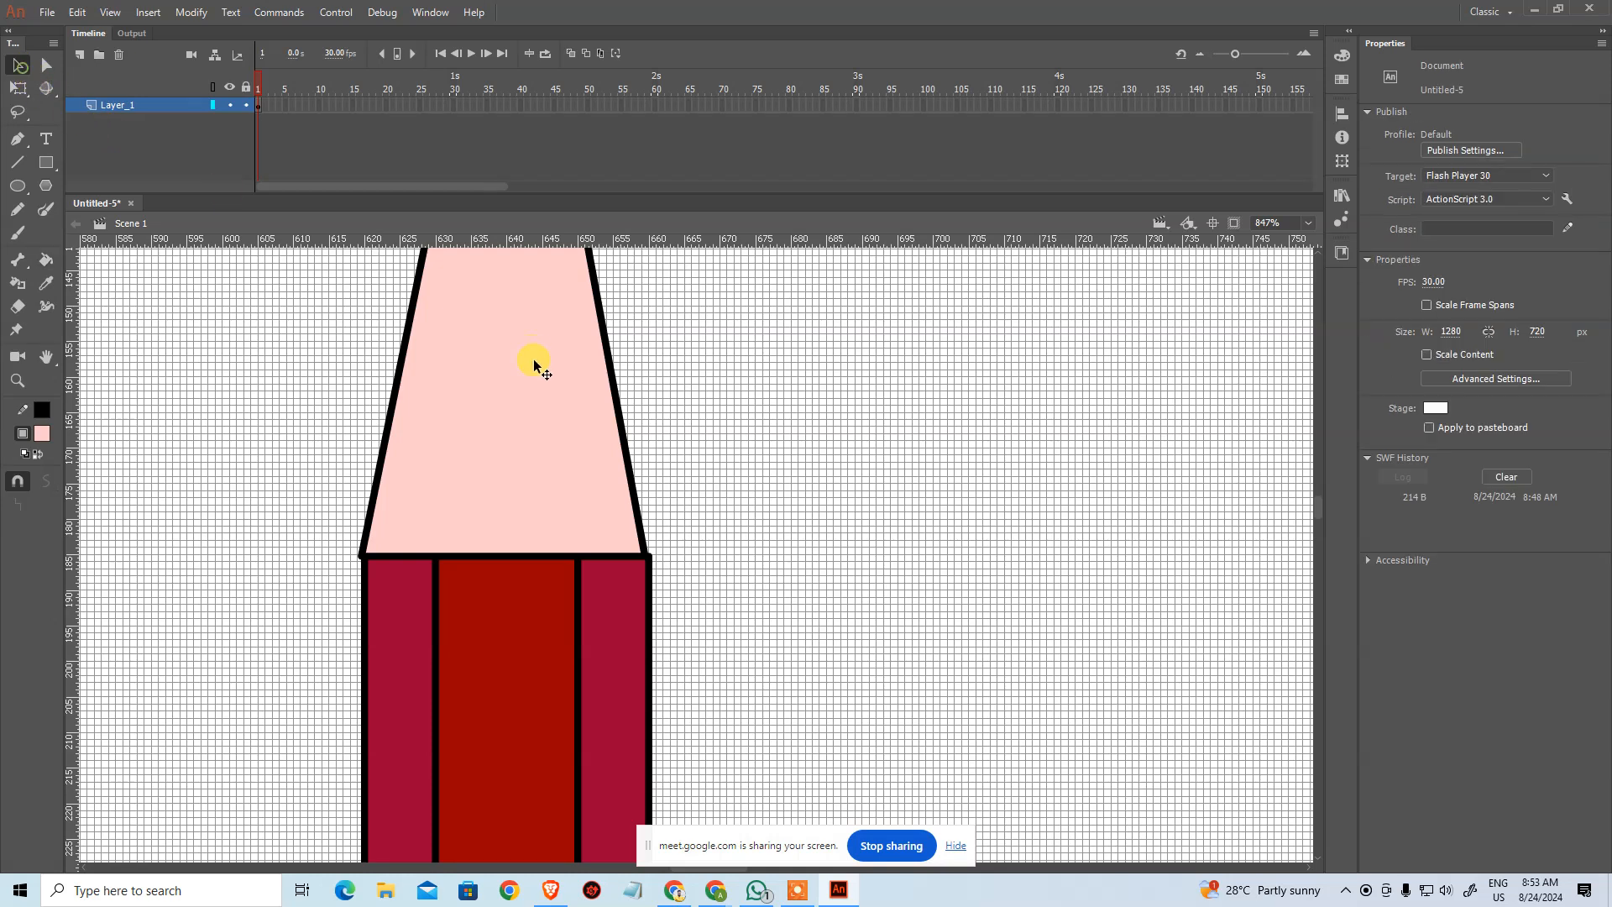
{"action": "double_click", "coordinate": [544, 388]}
{"action": "key", "text": "Right"}
{"action": "key", "text": "Right"}
{"action": "key", "text": "Left"}
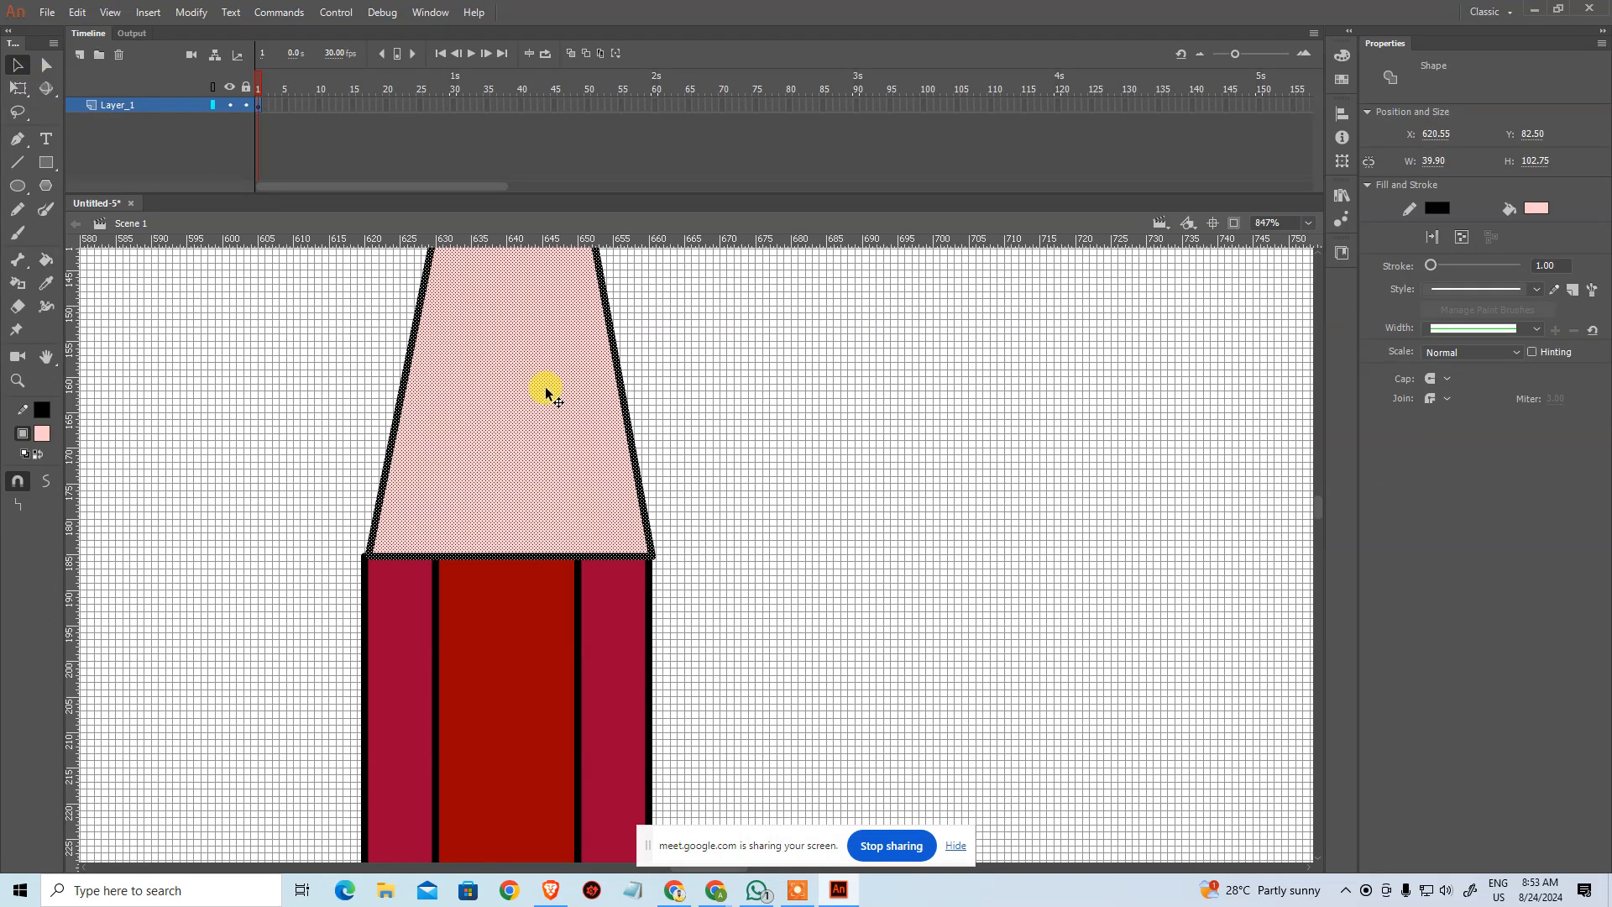
{"action": "key", "text": "ctrl+Left"}
{"action": "key", "text": "ctrl+Left"}
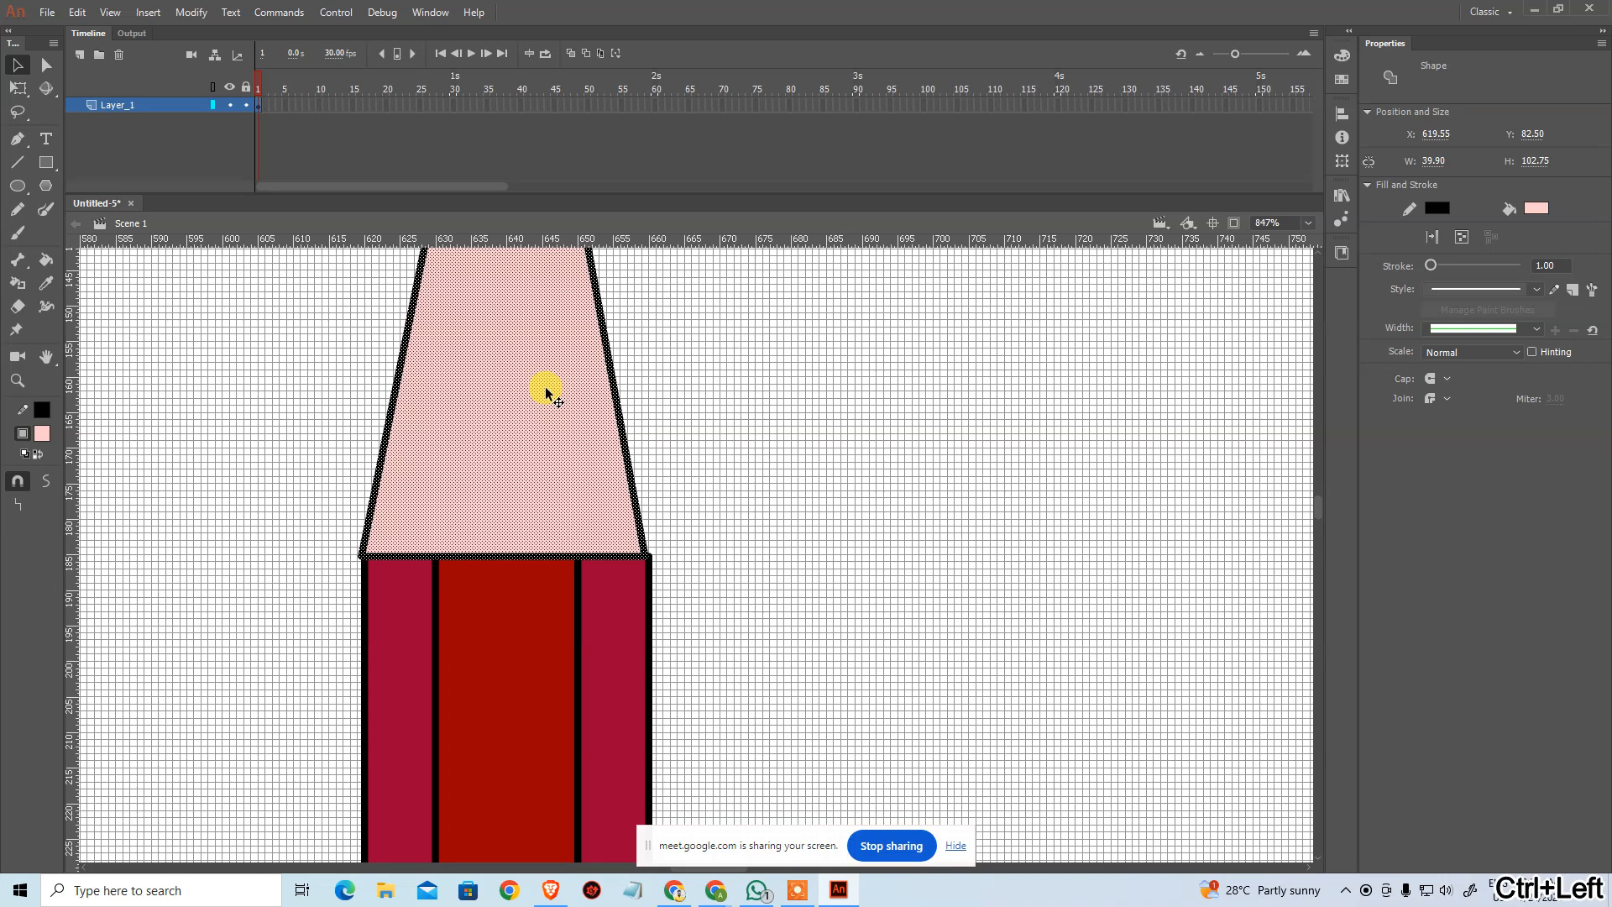
{"action": "key", "text": "Right"}
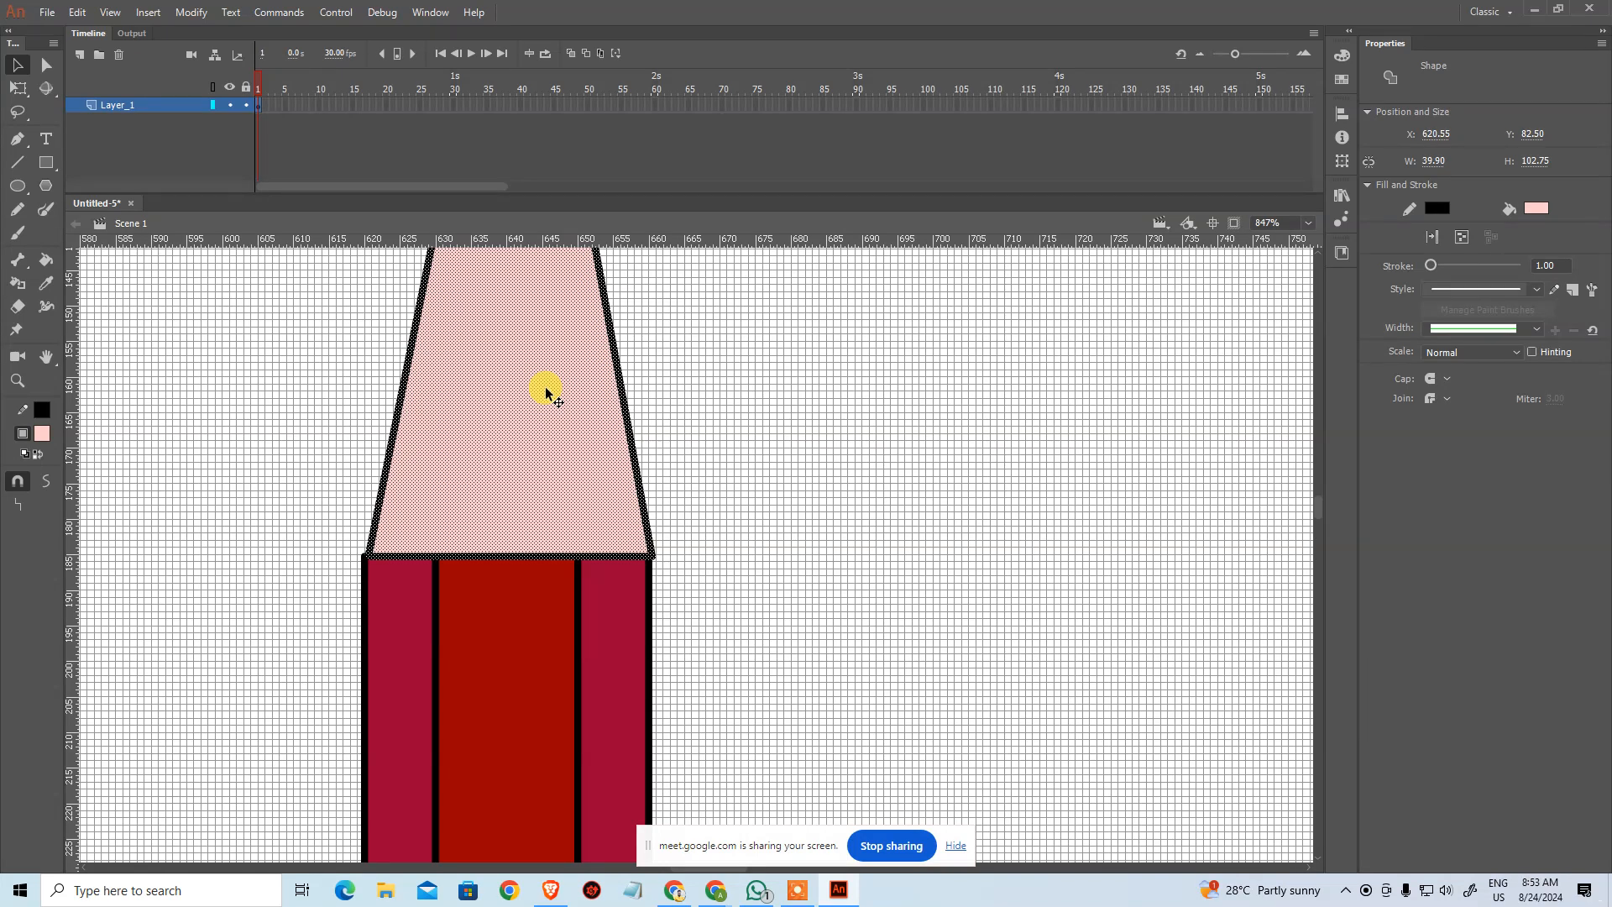
{"action": "key", "text": "Left"}
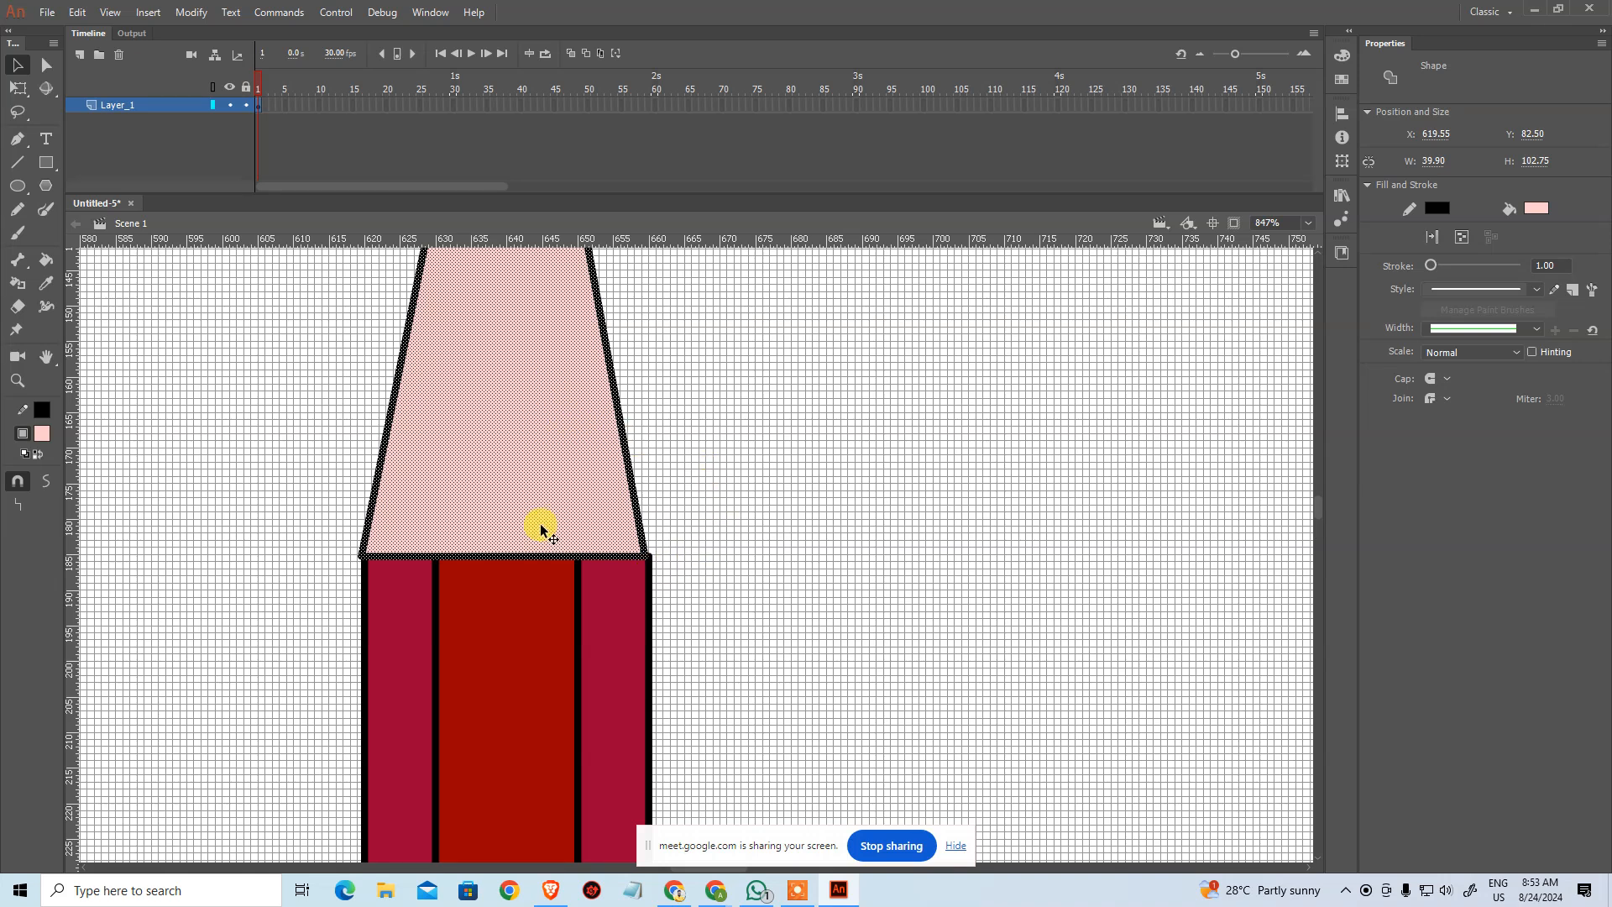
{"action": "key", "text": "Right"}
{"action": "key", "text": "Left"}
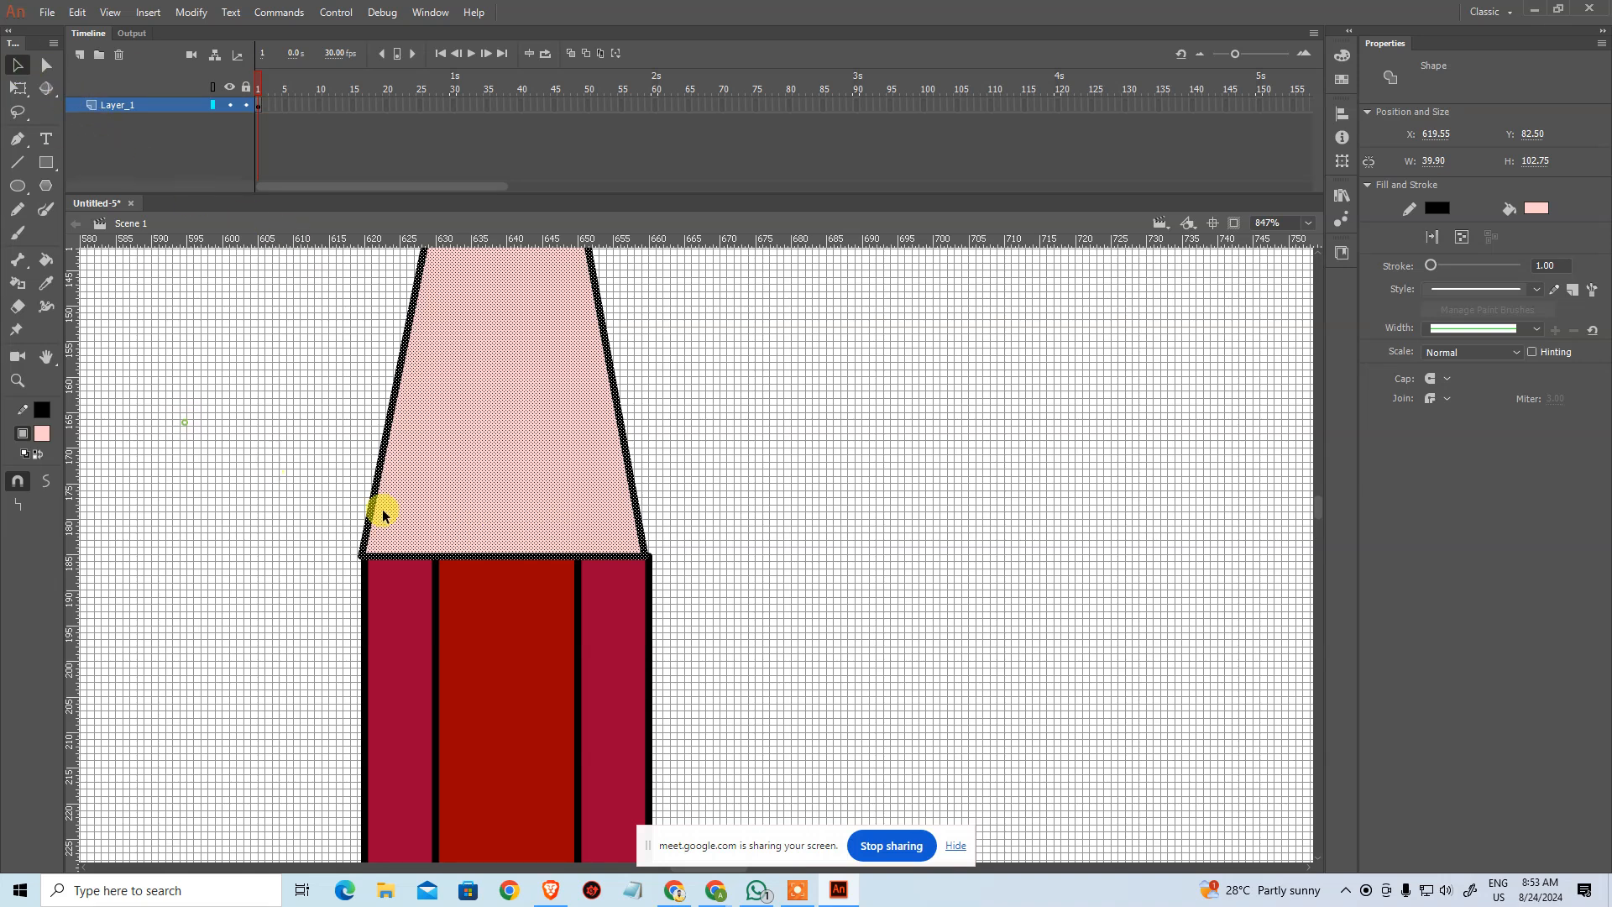
{"action": "left_click", "coordinate": [670, 547]}
Step: Try moving the tip's lower right anchor point onto the body's corner, and undo the move
{"action": "key", "text": "a"}
{"action": "left_click", "coordinate": [643, 556]}
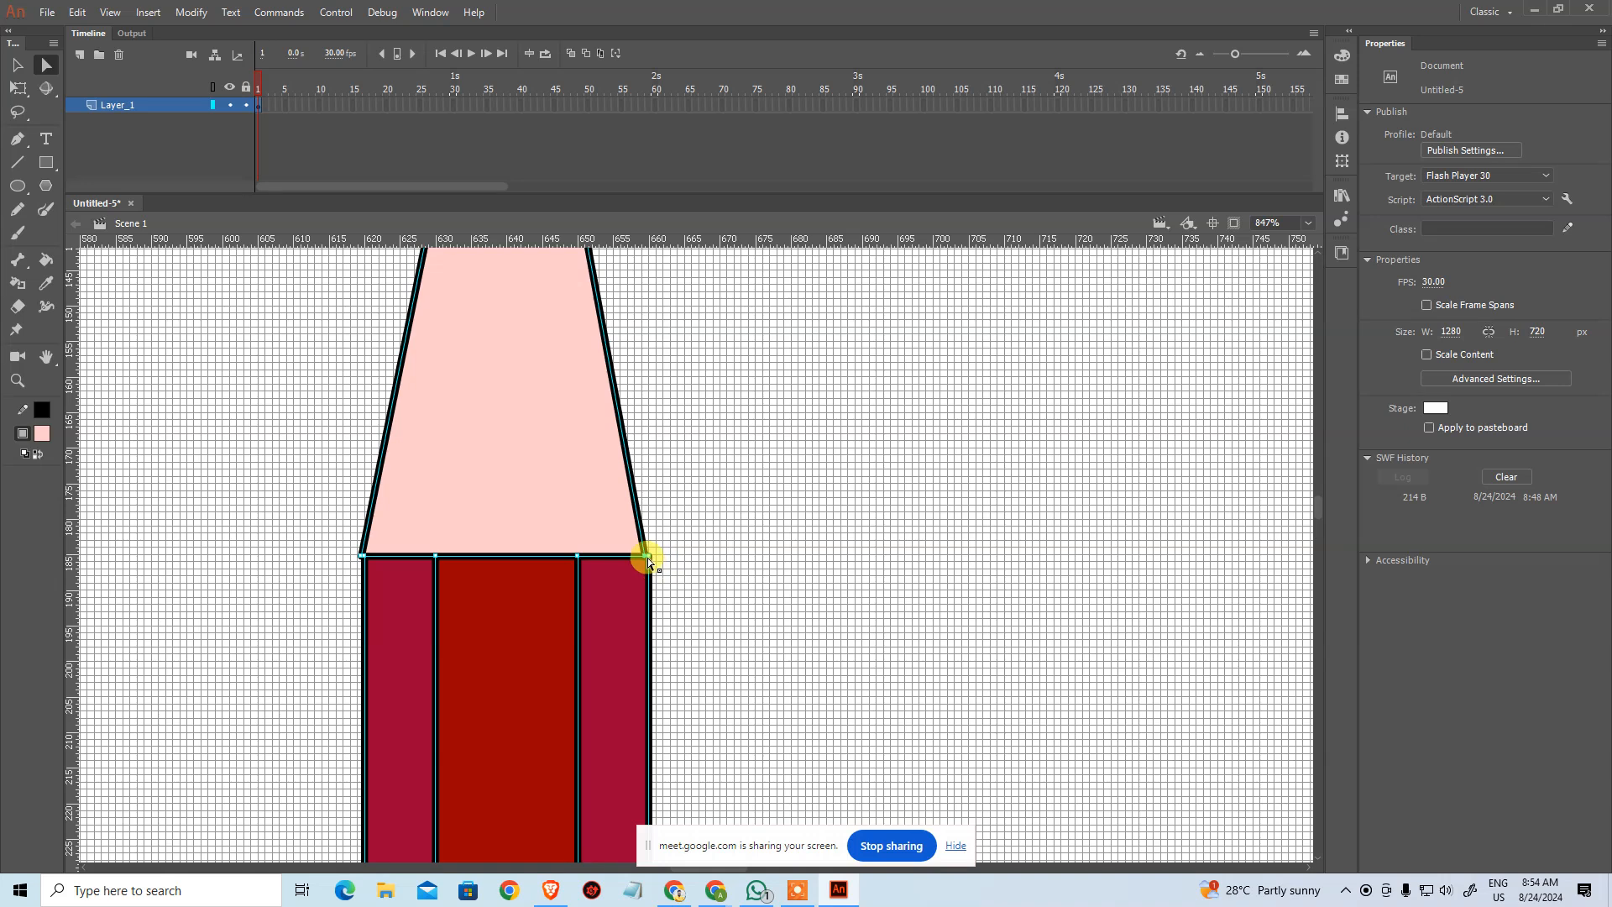
{"action": "left_click_drag", "start_coordinate": [644, 559], "coordinate": [651, 552]}
{"action": "key", "text": "ctrl+z"}
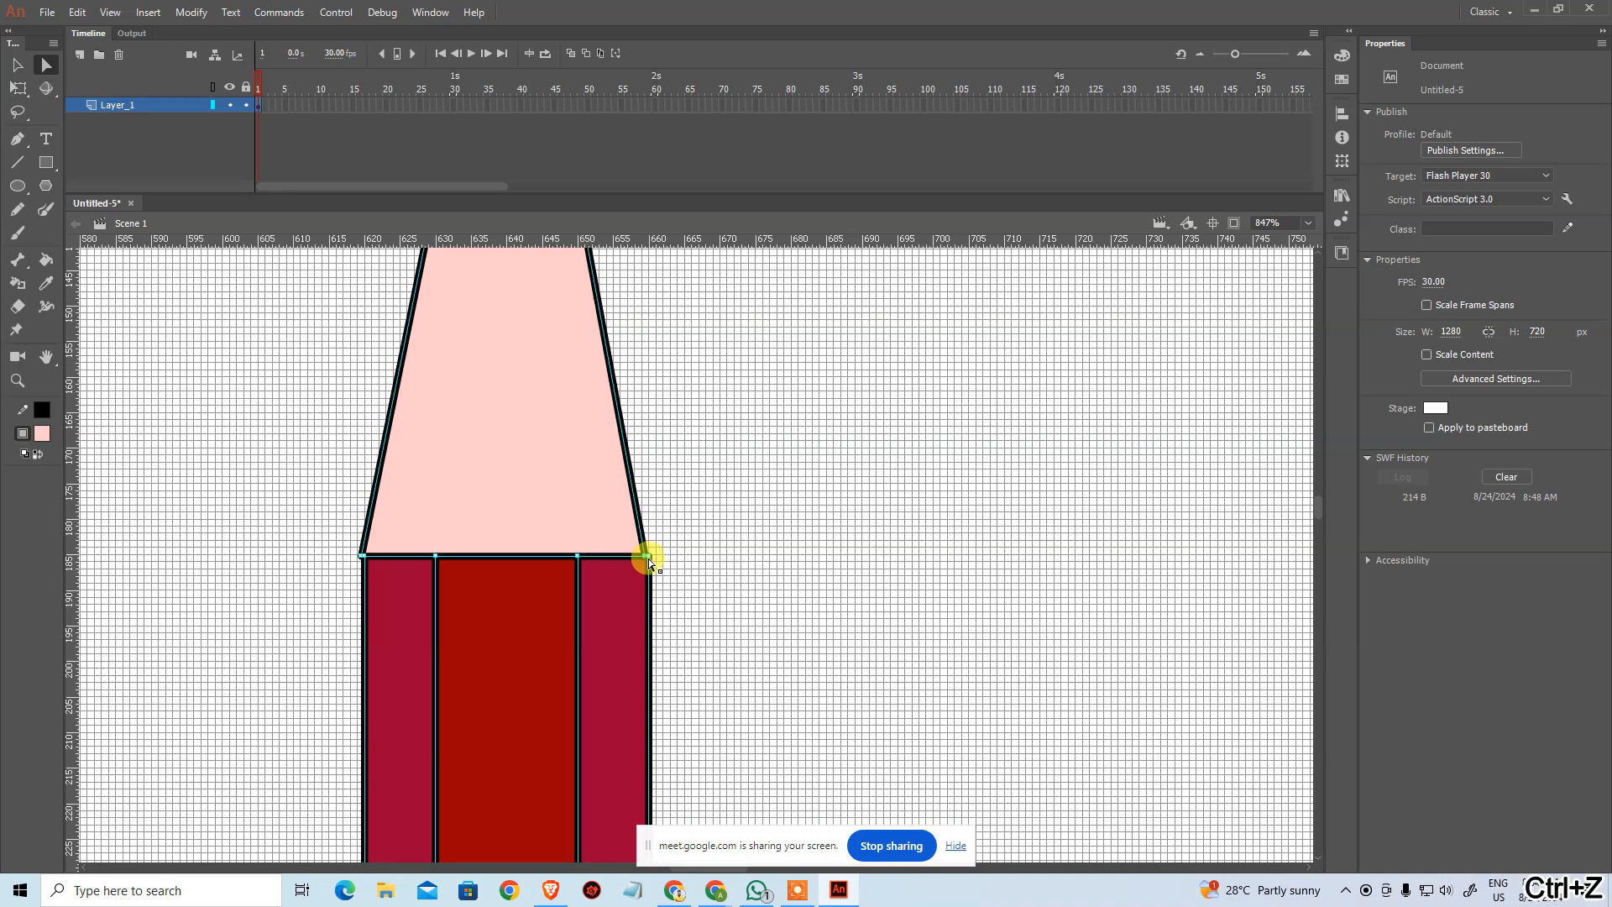
{"action": "key", "text": "ctrl+plus"}
{"action": "left_click", "coordinate": [753, 467]}
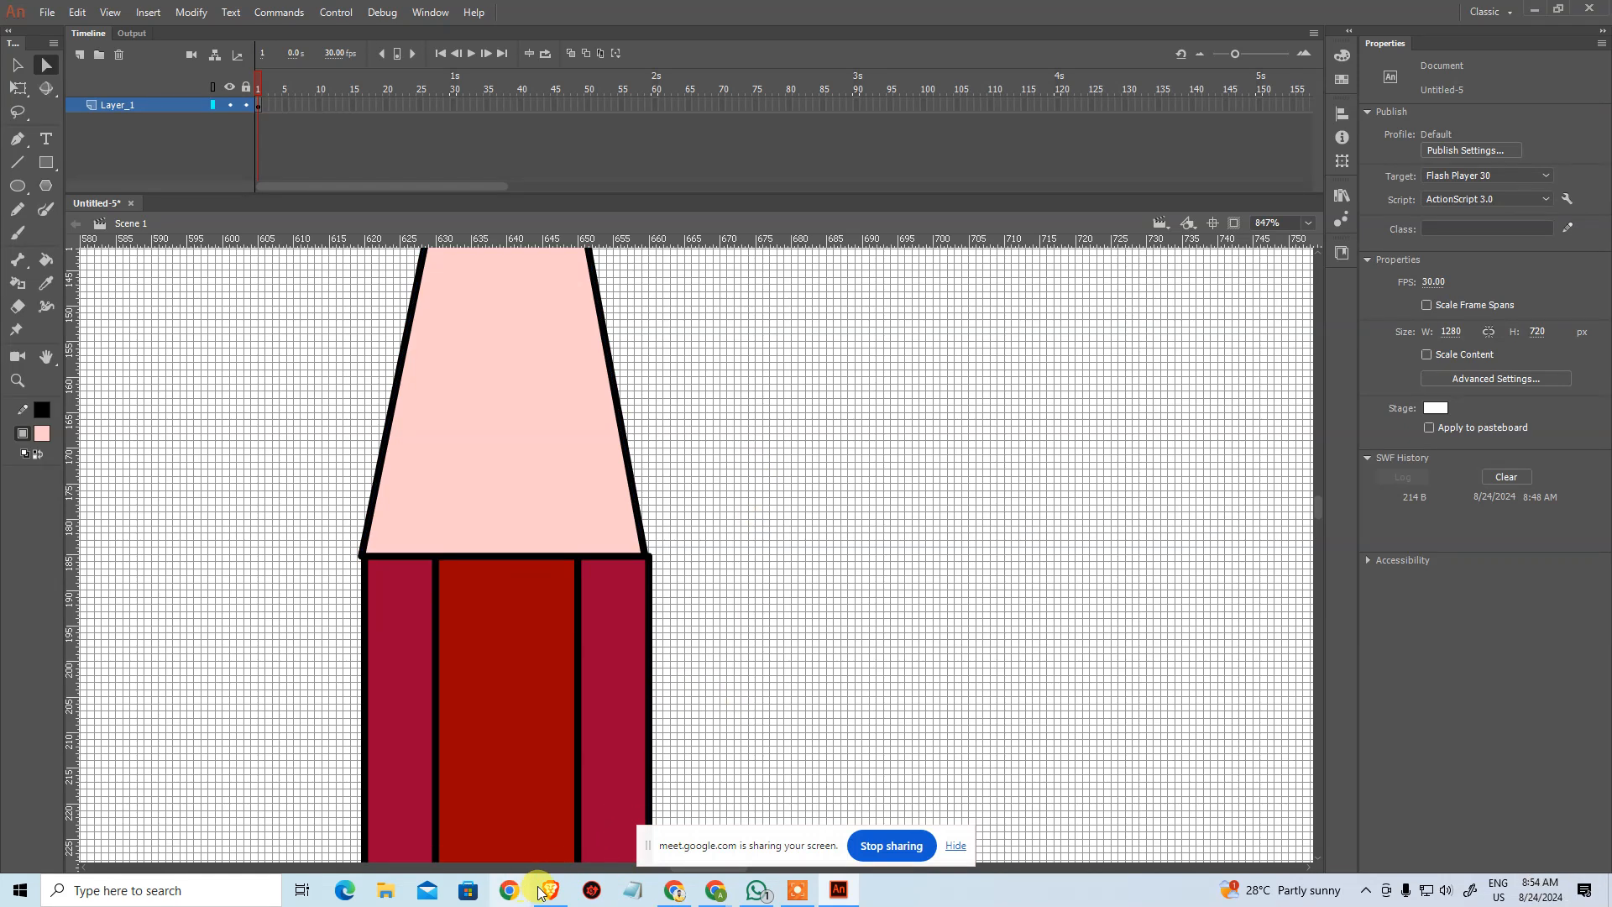
Step: Switch to the TTS.xlsx attendance sheet in Google Sheets and mark the fourth student as P for day 24 in cell AG8
{"action": "mouse_move", "coordinate": [710, 892]}
{"action": "left_click", "coordinate": [633, 838]}
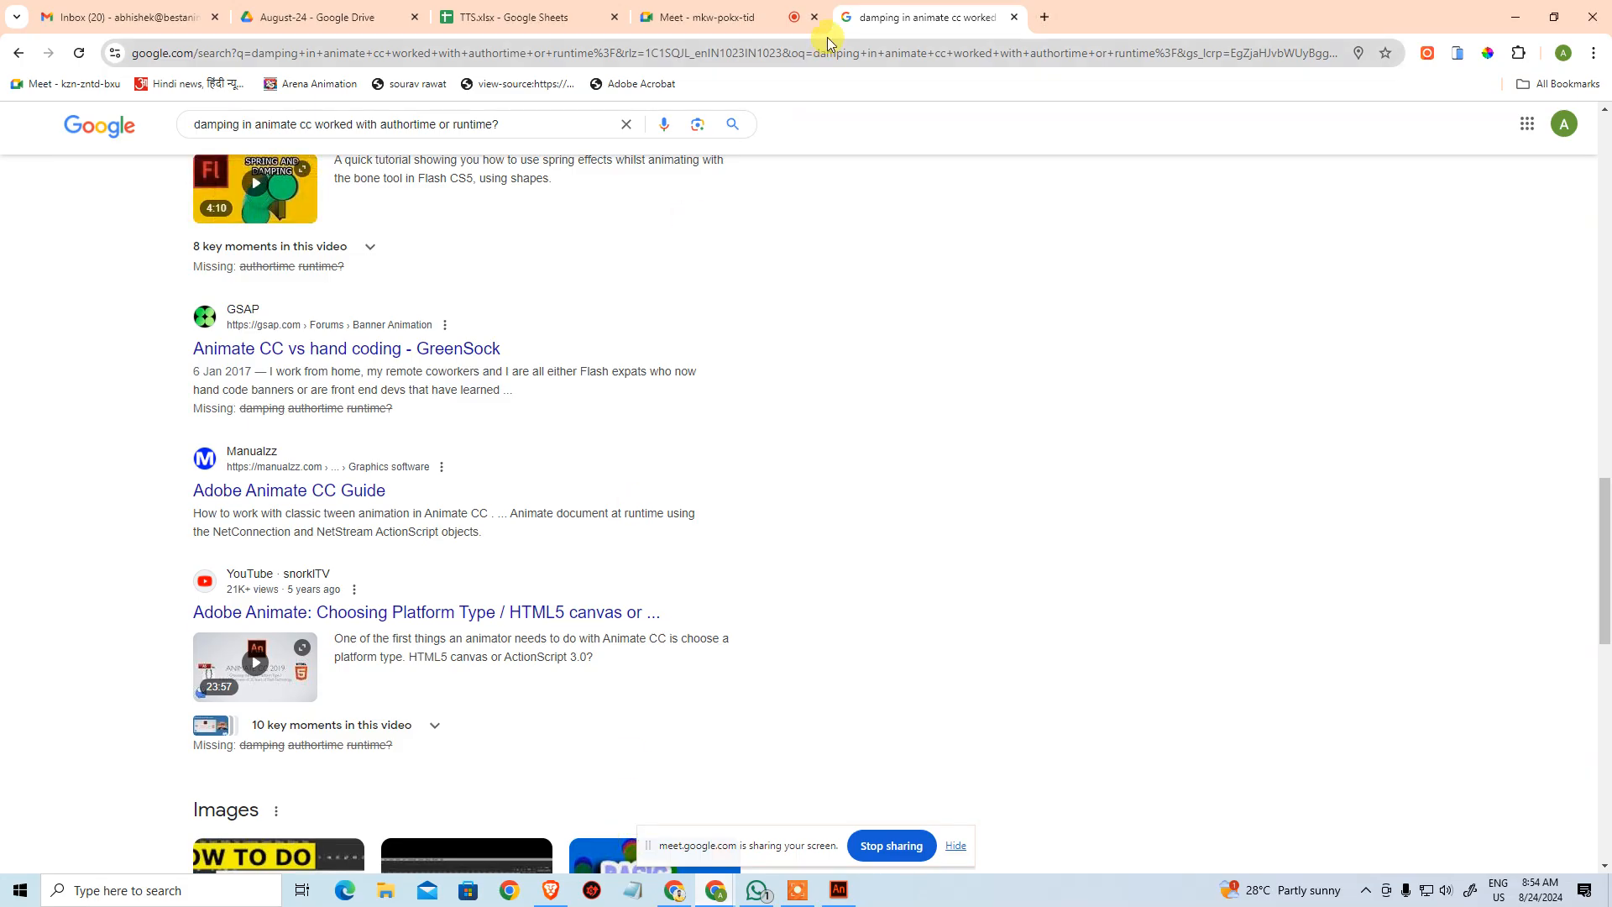
{"action": "left_click", "coordinate": [738, 34]}
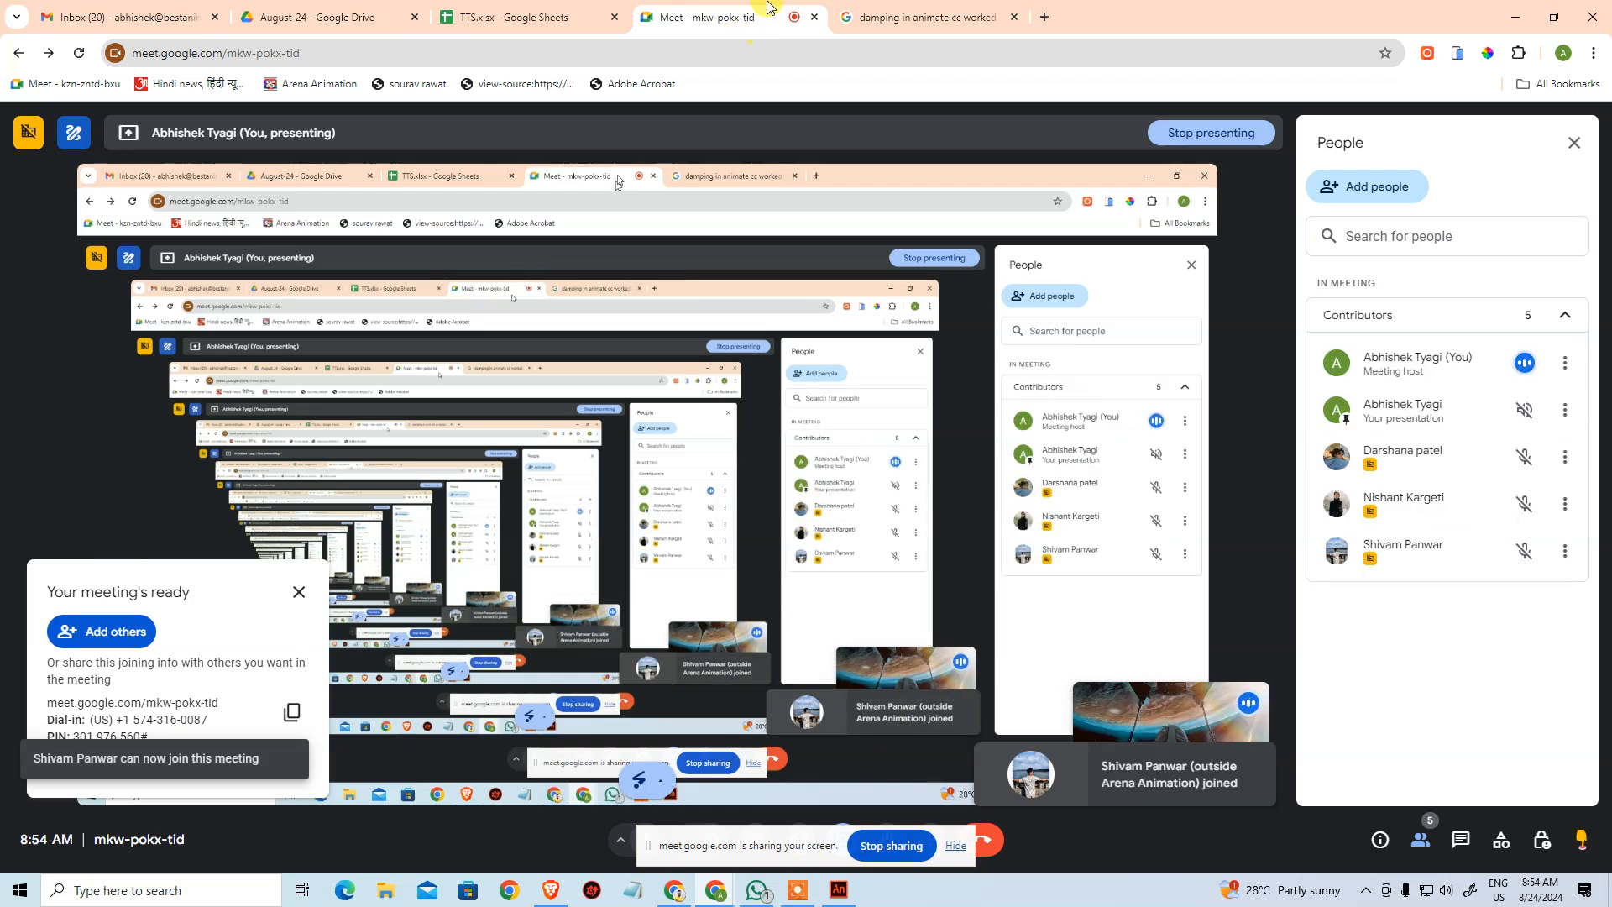
{"action": "left_click", "coordinate": [518, 10]}
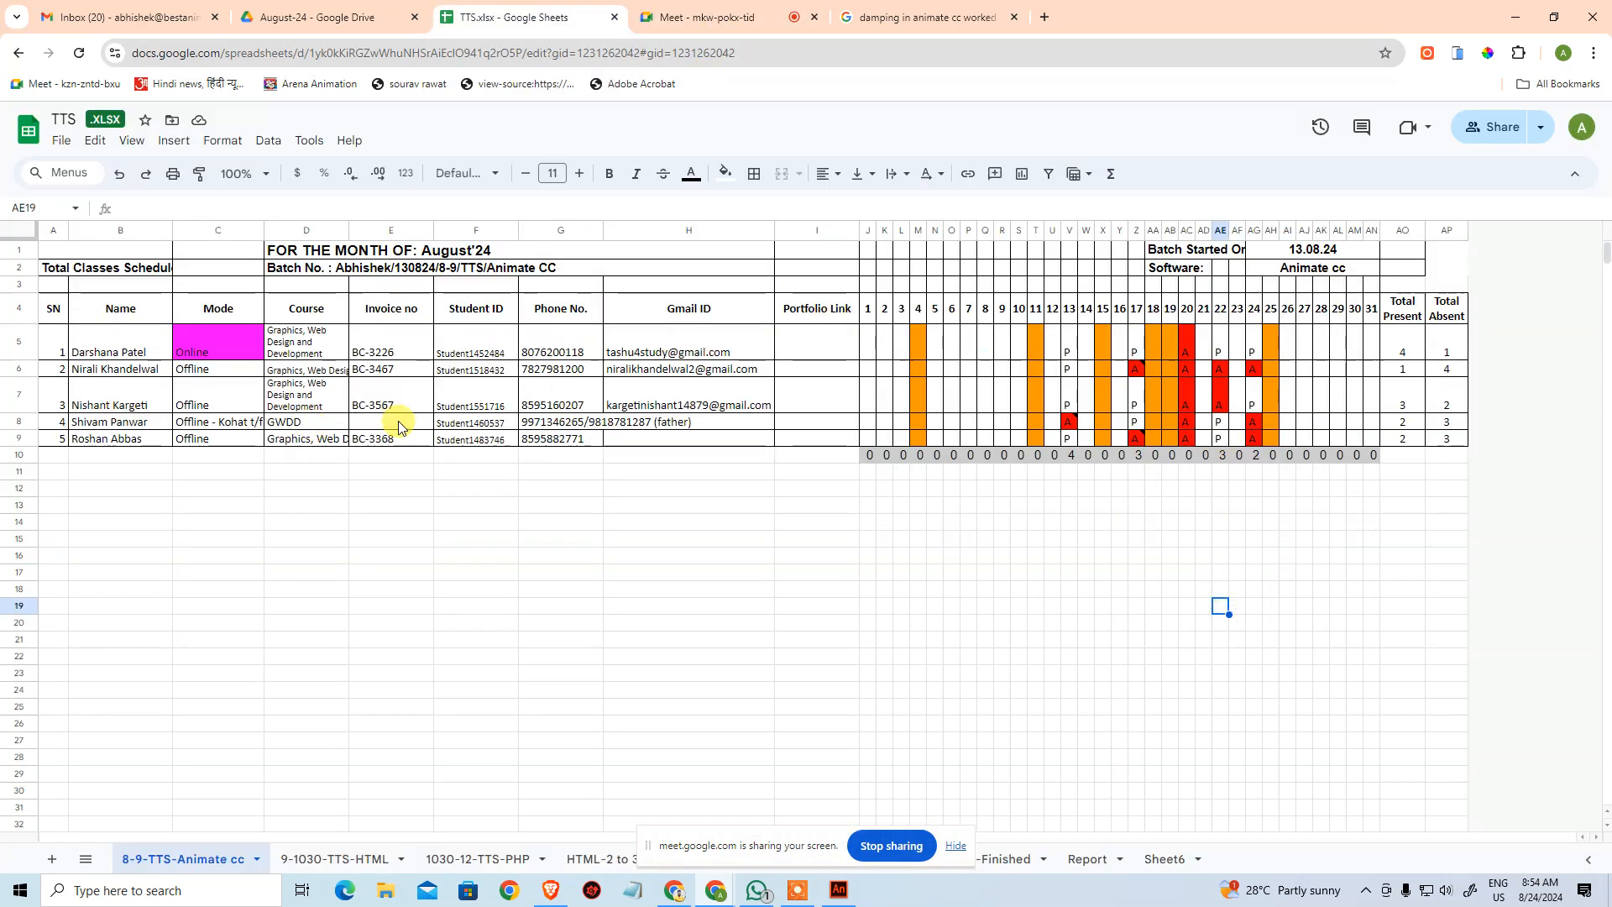
{"action": "left_click", "coordinate": [1259, 424]}
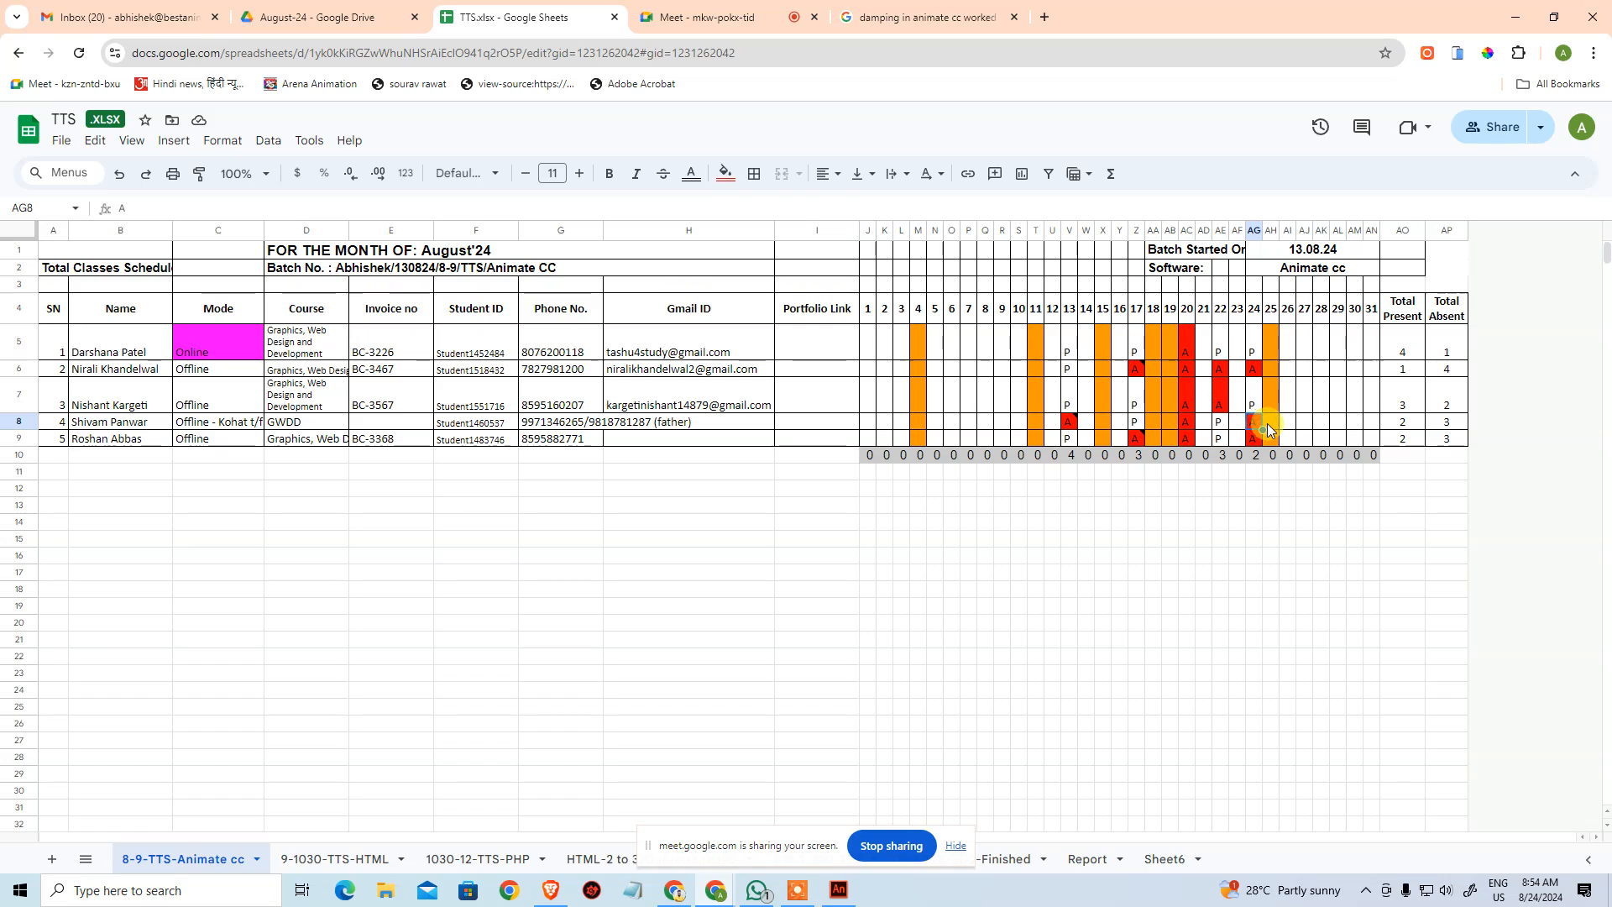
{"action": "type", "text": "P"}
{"action": "key", "text": "Return"}
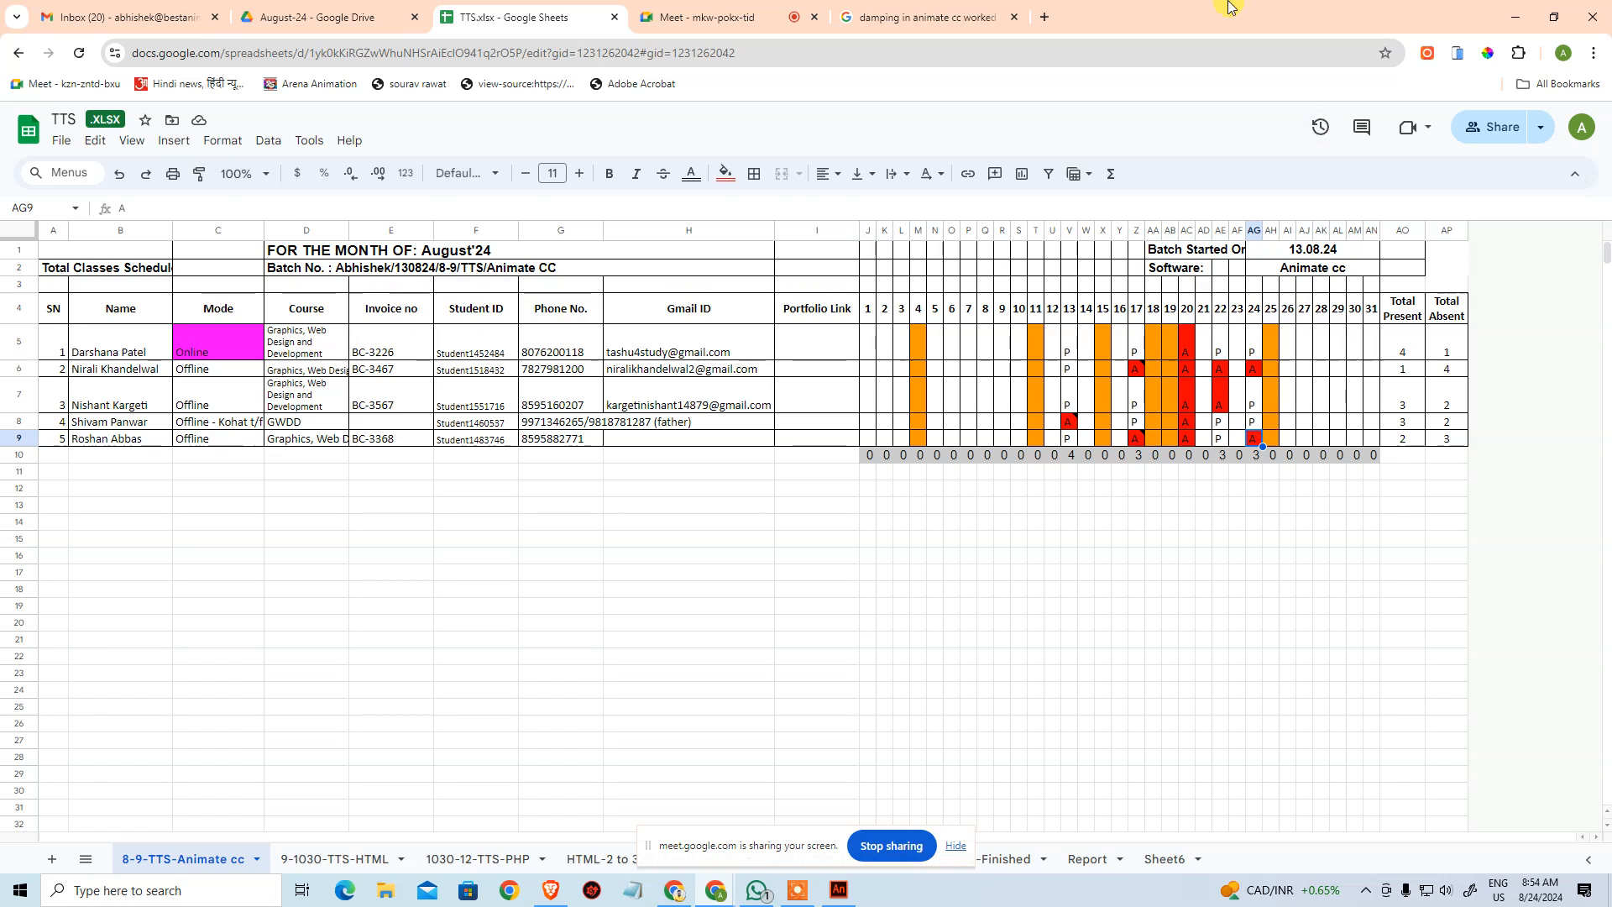
Step: Switch back to the pencil drawing in Adobe Animate
{"action": "left_click", "coordinate": [839, 892]}
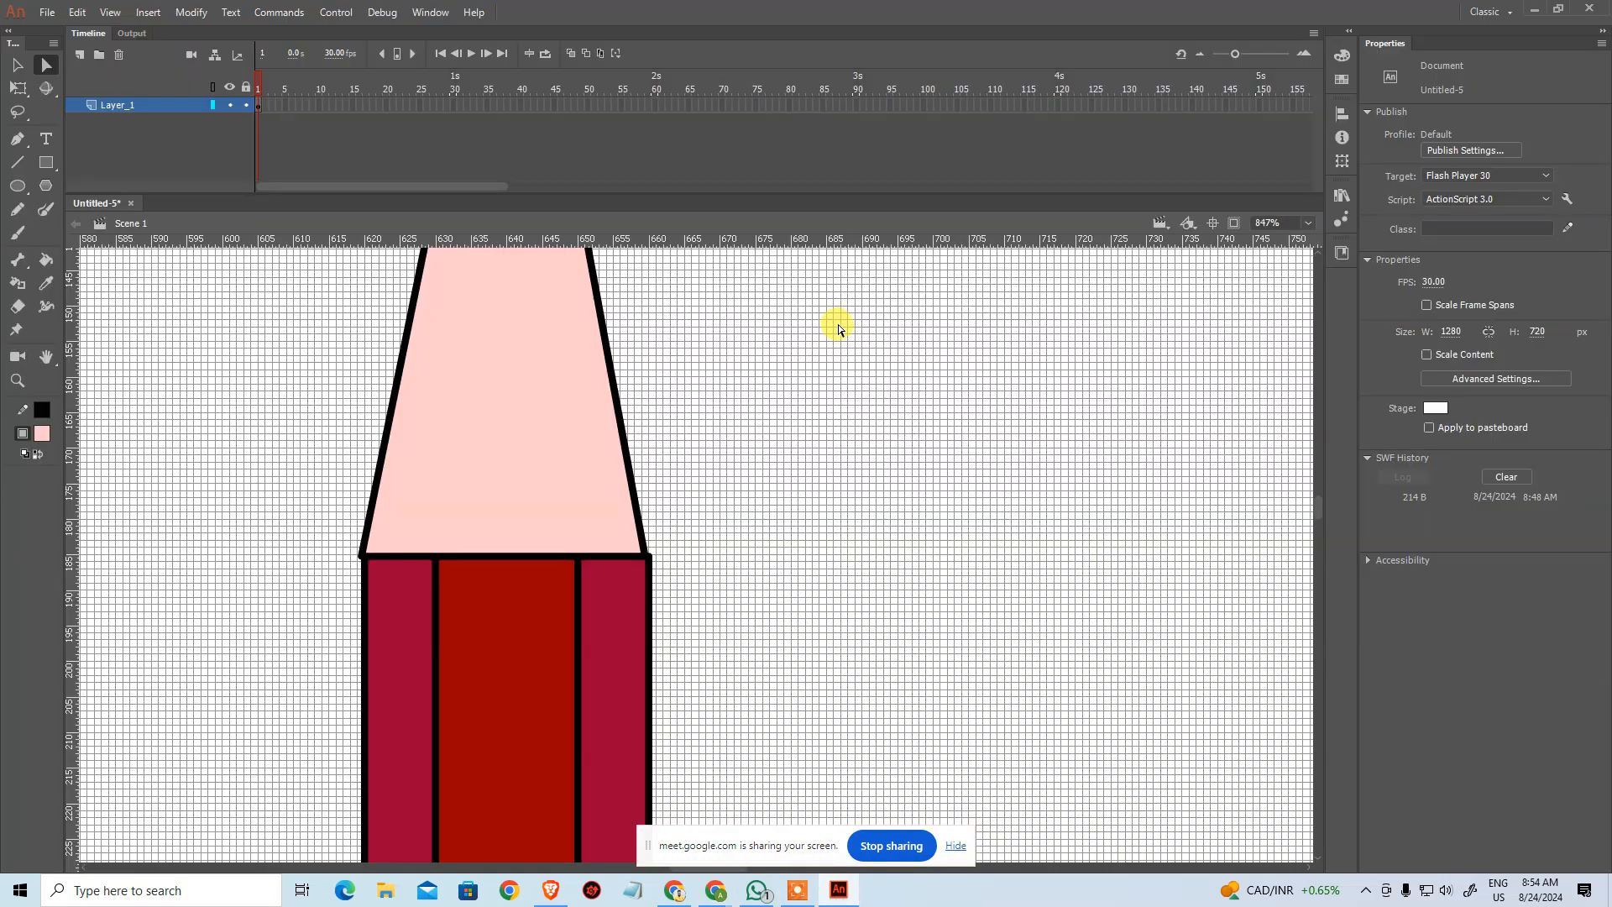
{"action": "left_click_drag", "start_coordinate": [539, 433], "coordinate": [557, 607]}
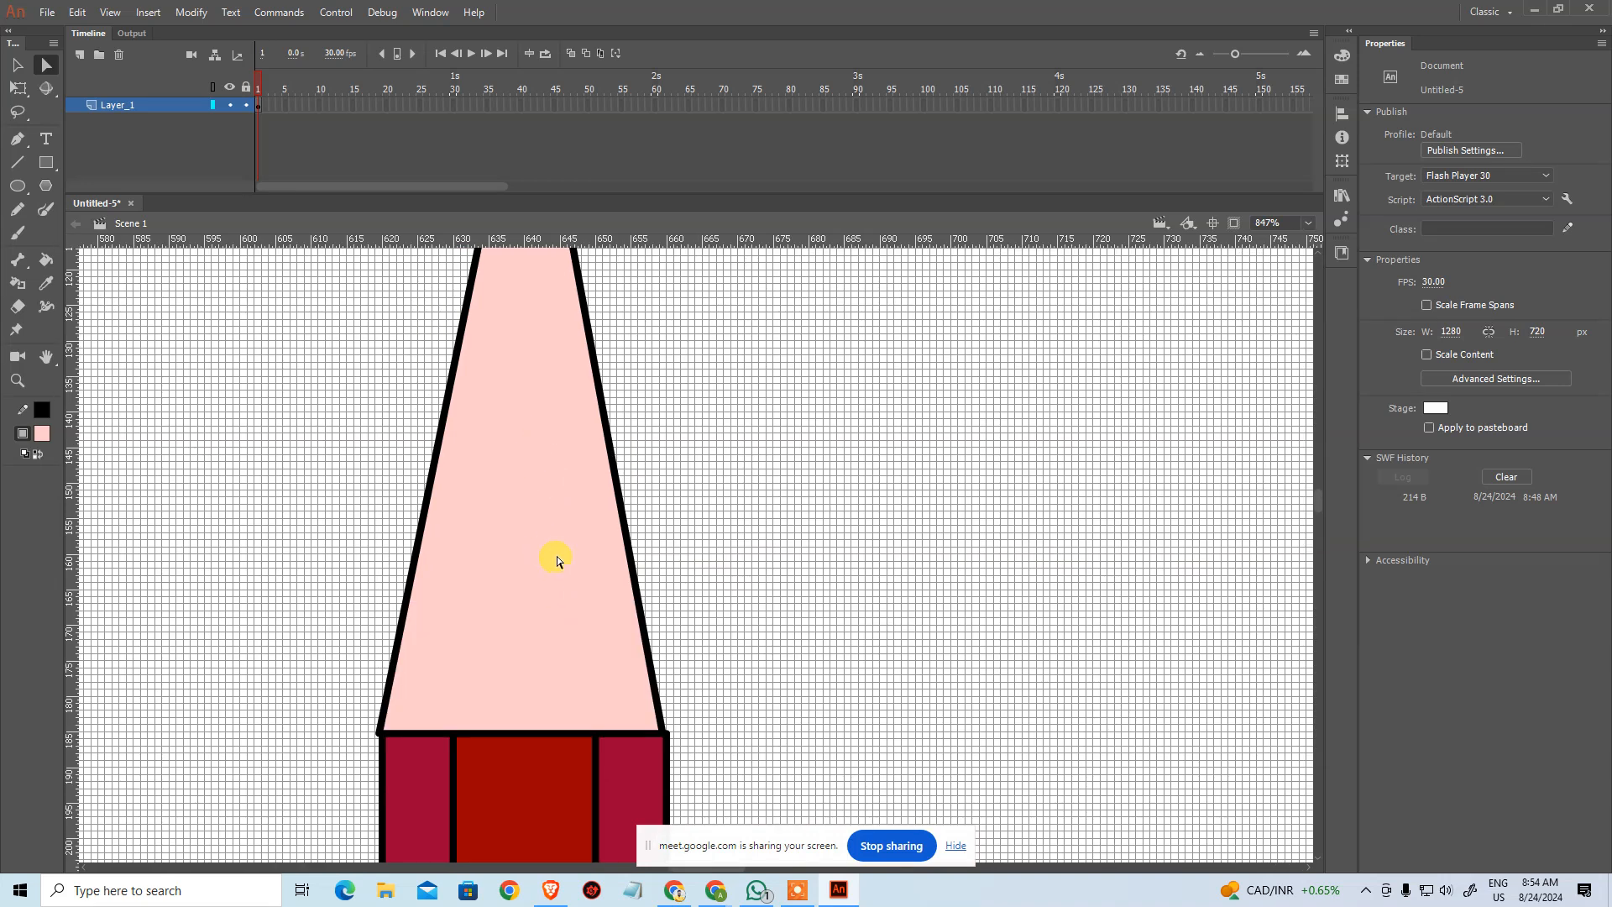
Step: Delete the light pink tip with its outline and restore the black stroke along the body's top edge with the Ink Bottle
{"action": "key", "text": "v"}
{"action": "double_click", "coordinate": [564, 550]}
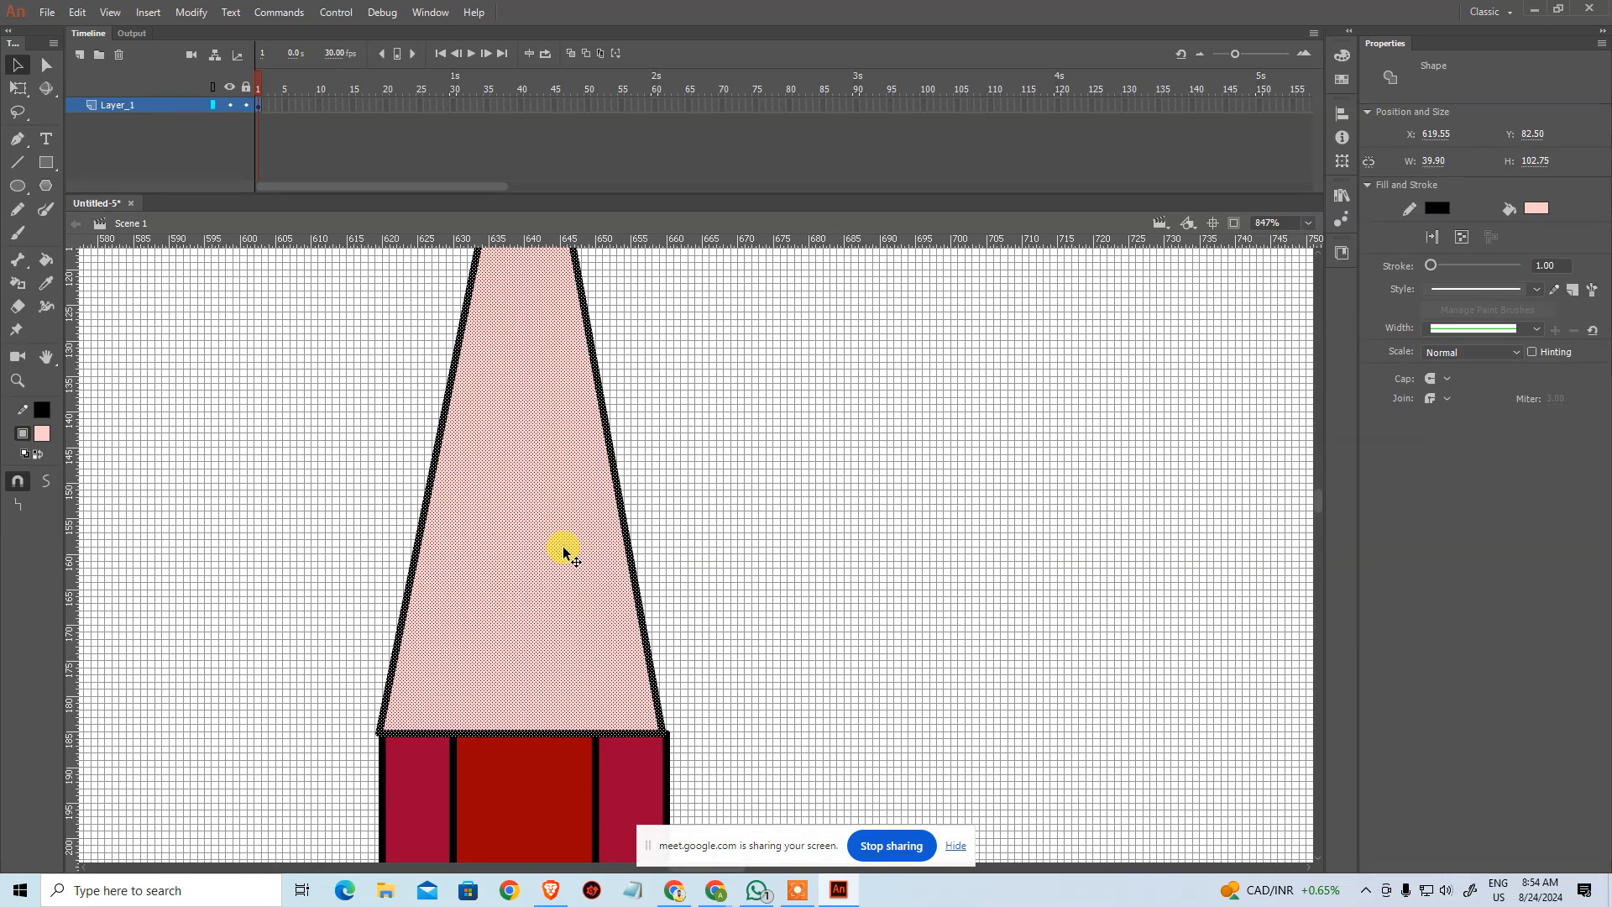
{"action": "key", "text": "Delete"}
{"action": "scroll", "coordinate": [625, 545], "scroll_direction": "down", "scroll_amount": 3}
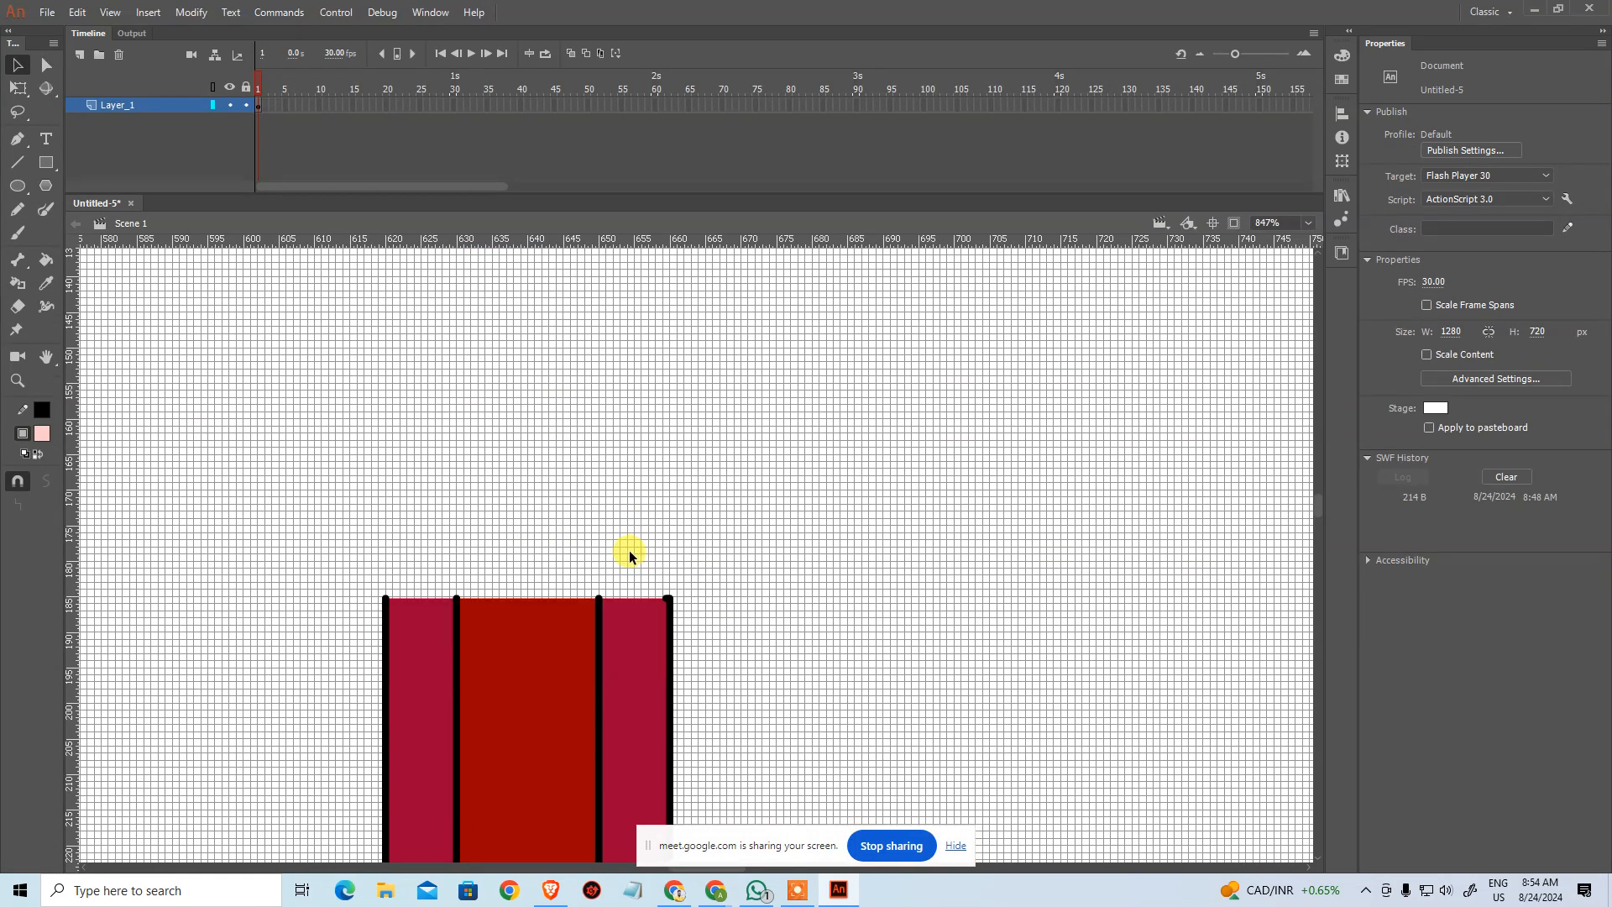
{"action": "key", "text": "s"}
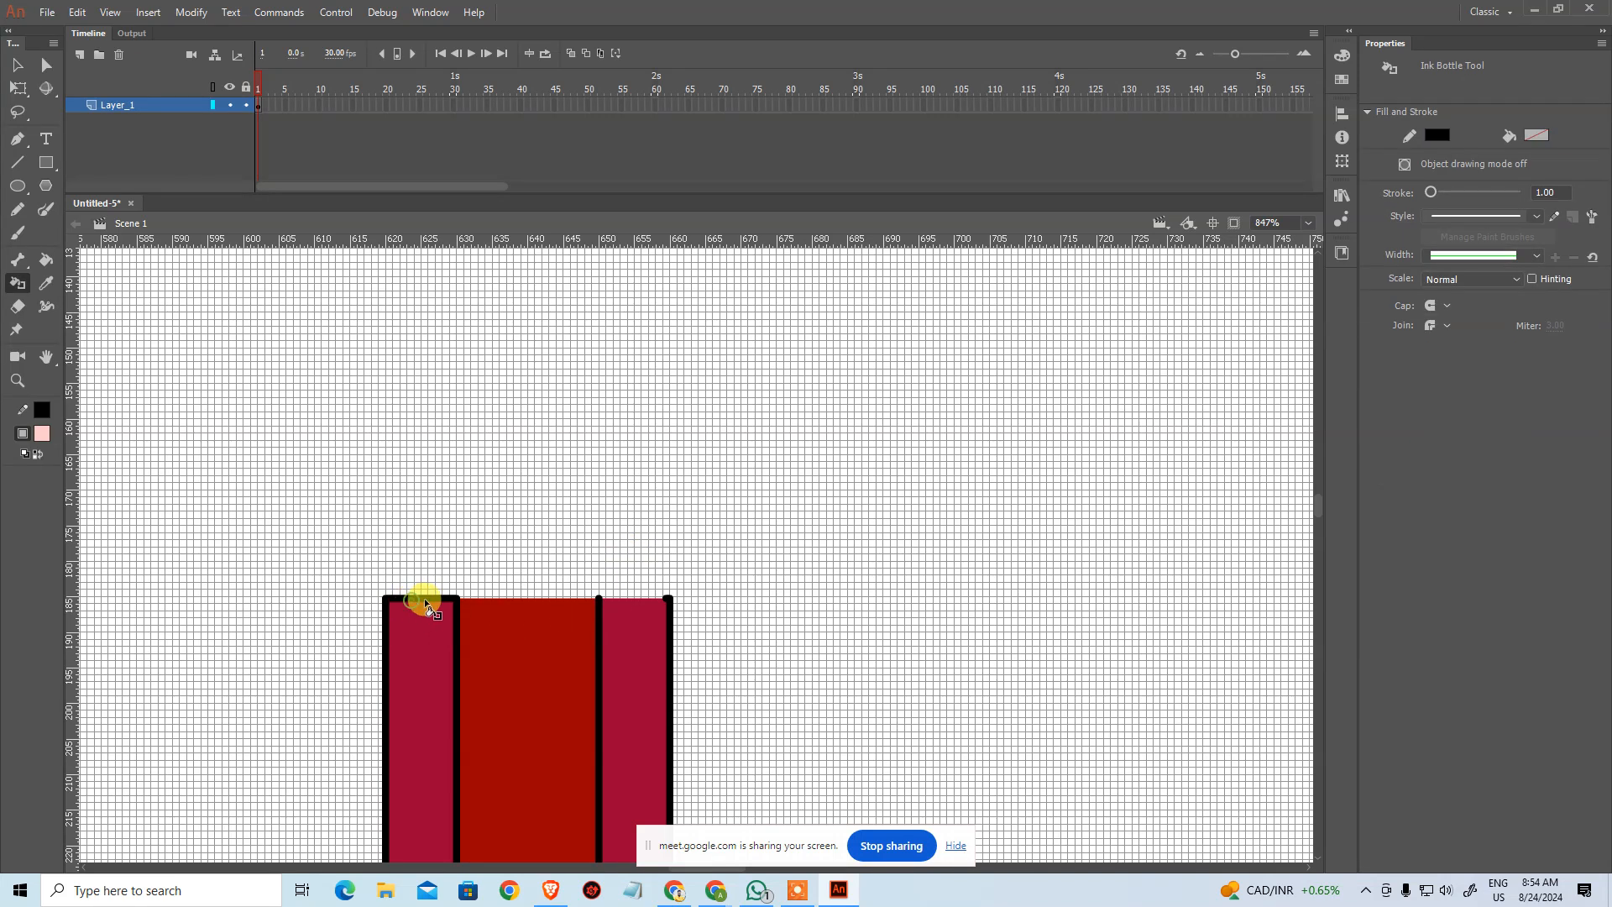
{"action": "left_click", "coordinate": [501, 596]}
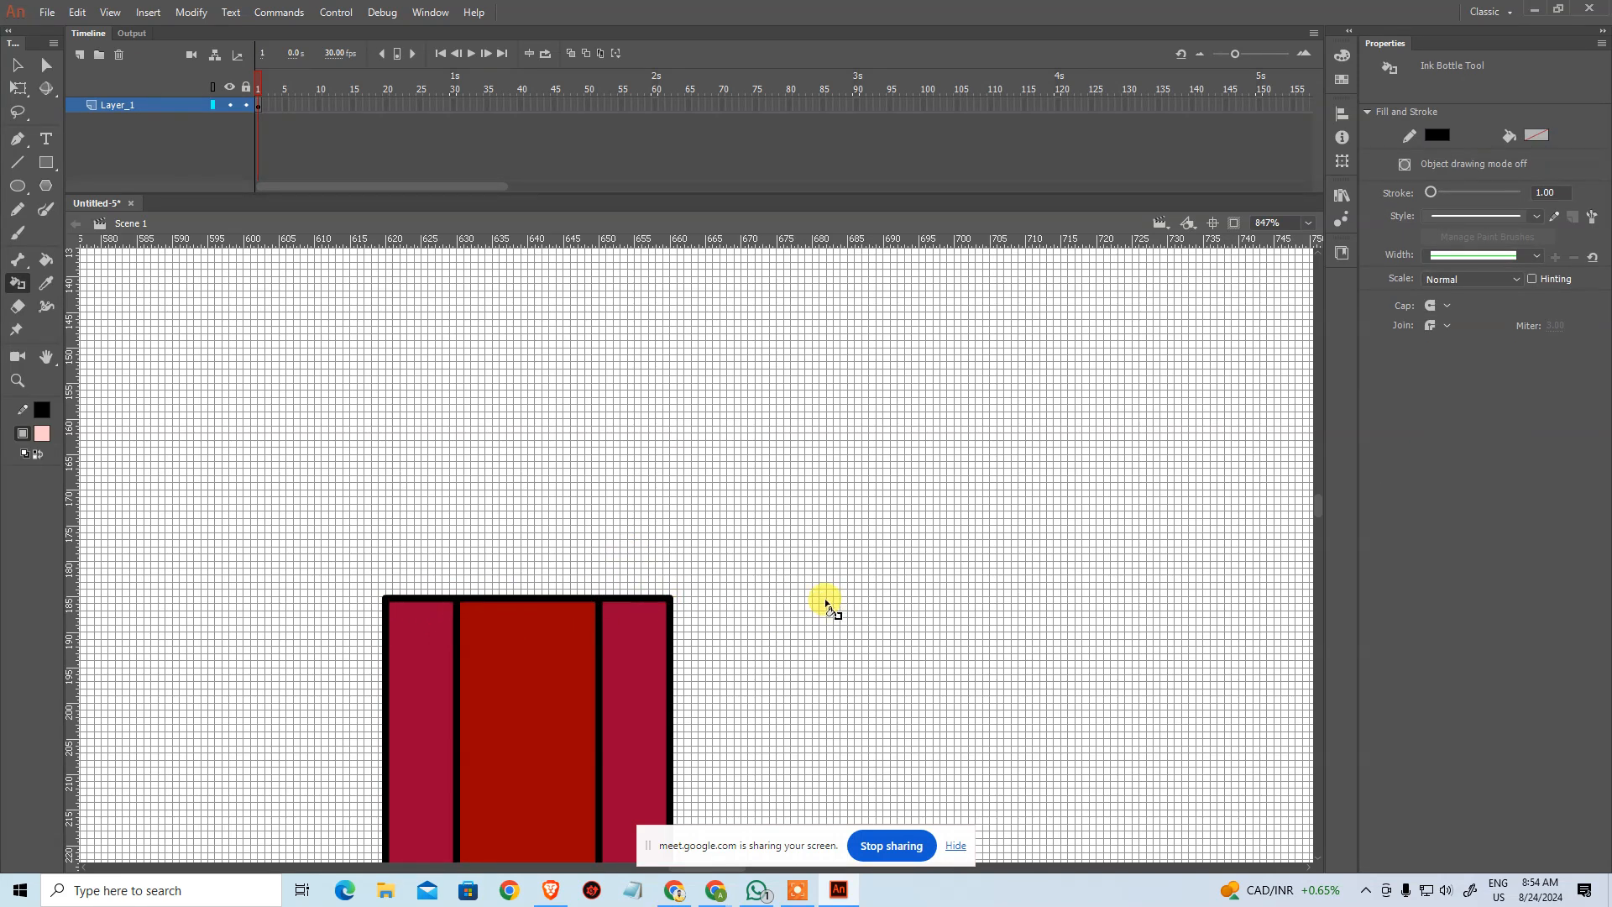
Step: Try drawing the tip's slanted edge with the Line tool from the body's upper left corner, and undo the attempts
{"action": "key", "text": "ctrl+minus"}
{"action": "key", "text": "ctrl+minus"}
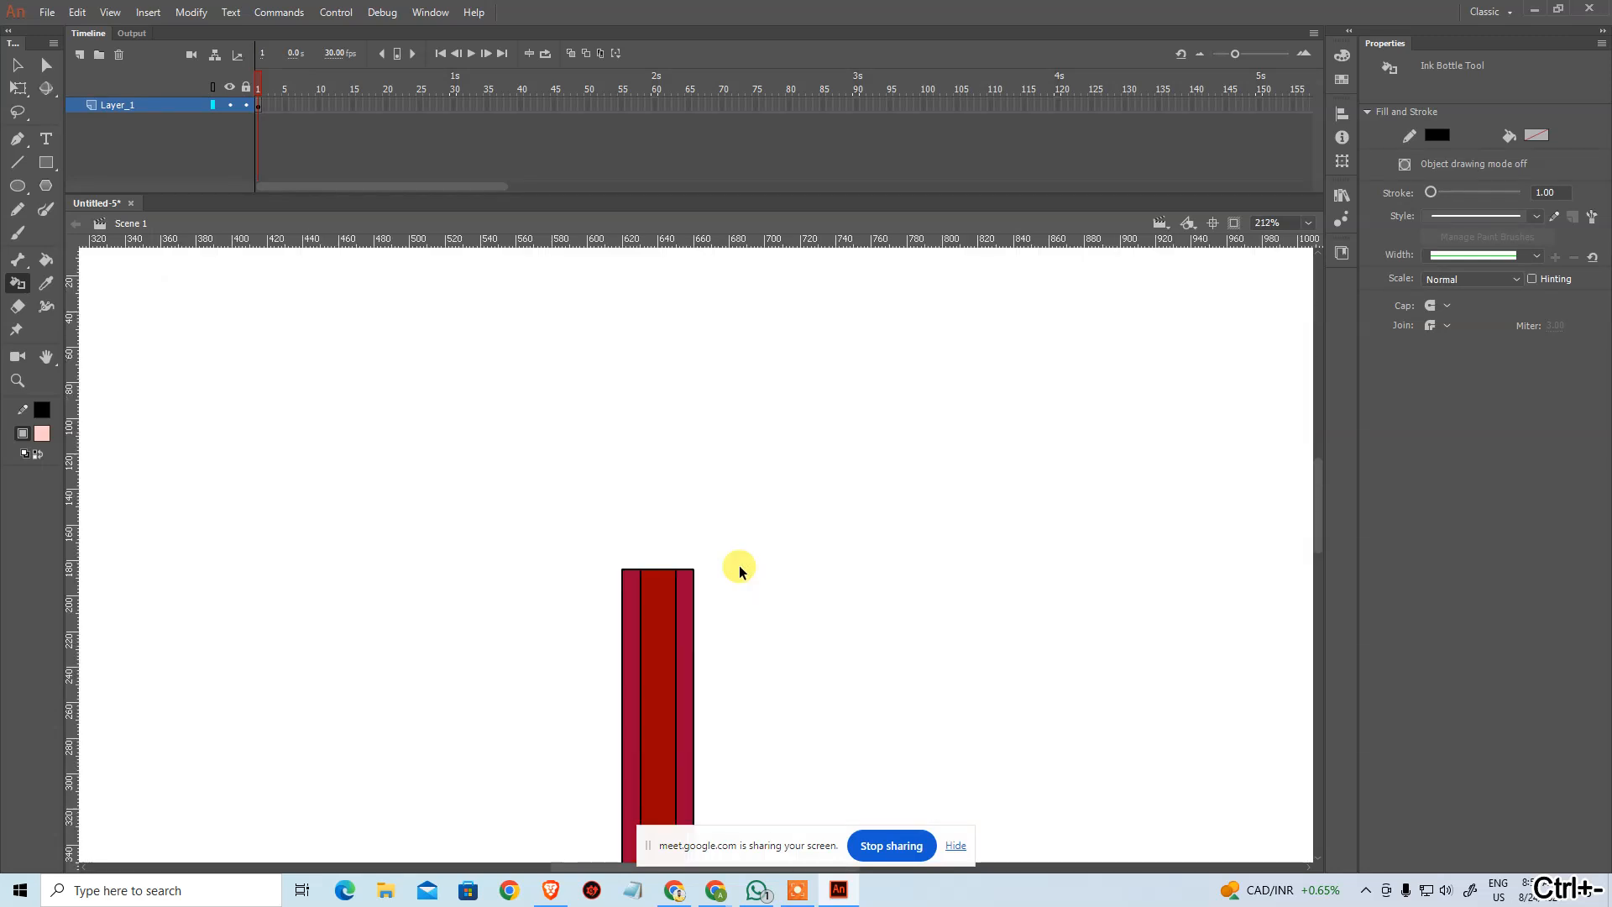
{"action": "key", "text": "n"}
{"action": "key", "text": "ctrl+space"}
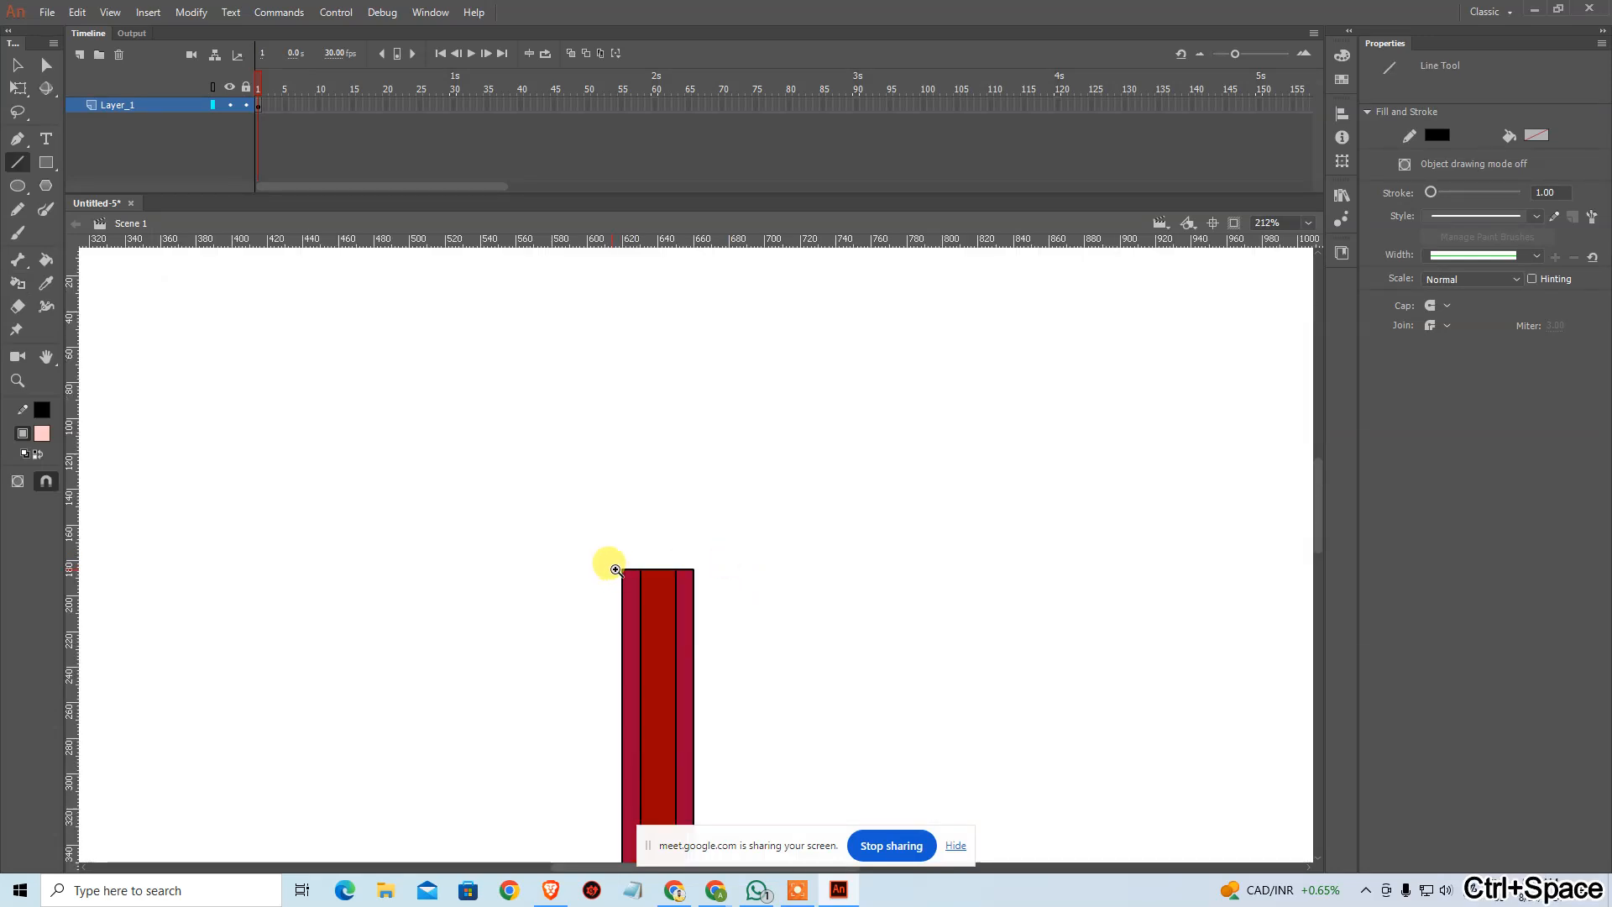
{"action": "left_click", "coordinate": [613, 564]}
{"action": "left_click_drag", "start_coordinate": [611, 620], "coordinate": [551, 647]}
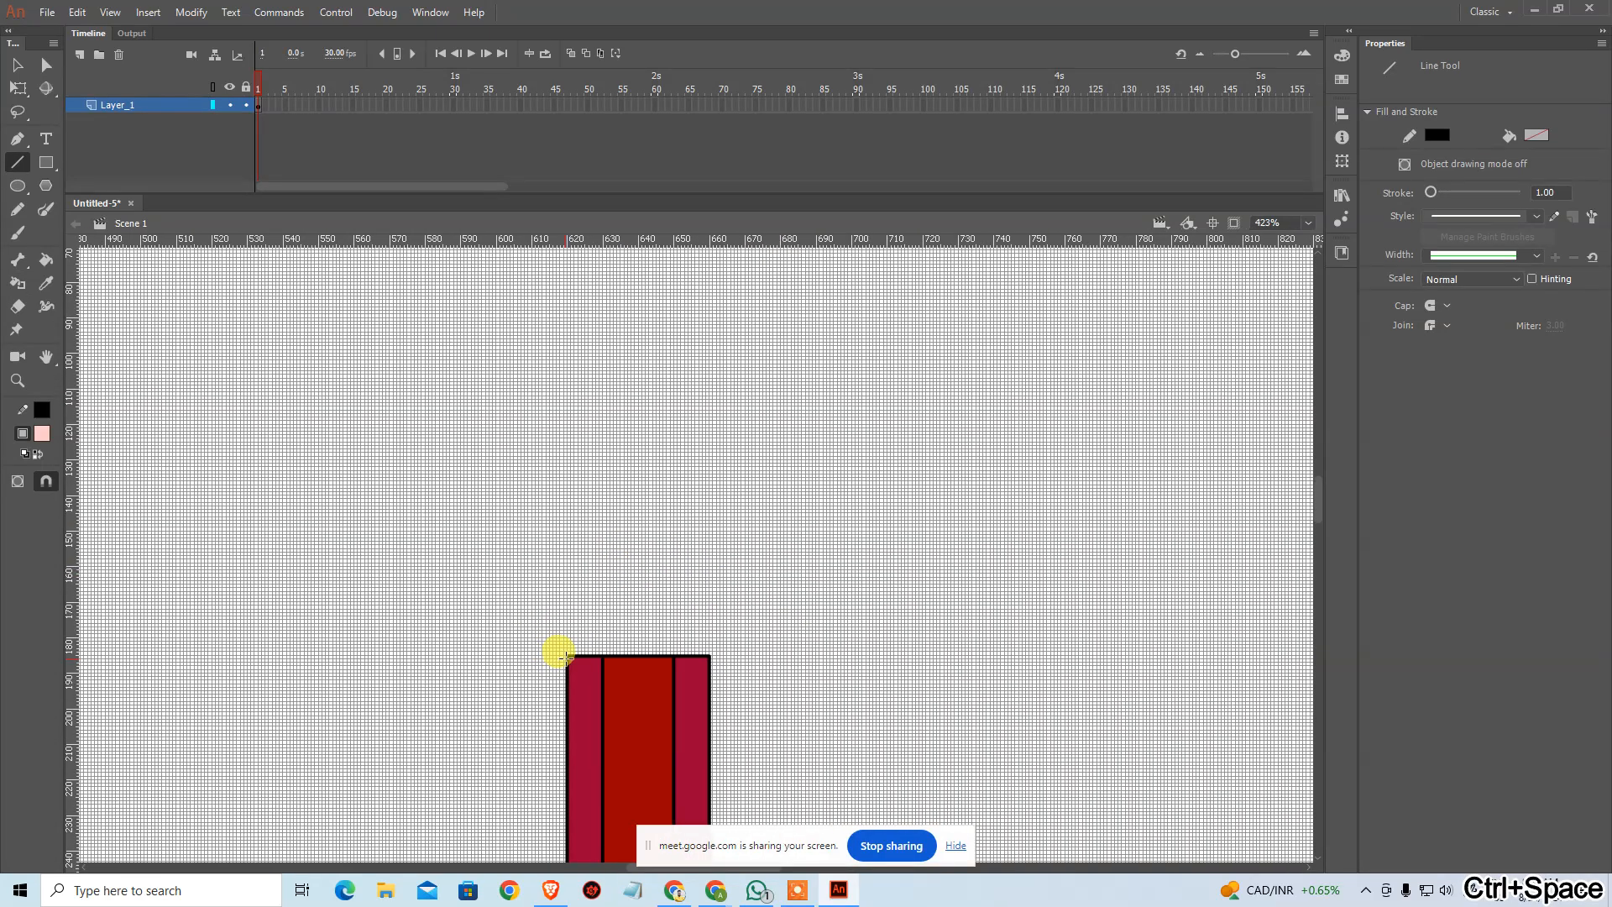
{"action": "left_click_drag", "start_coordinate": [566, 655], "coordinate": [624, 376]}
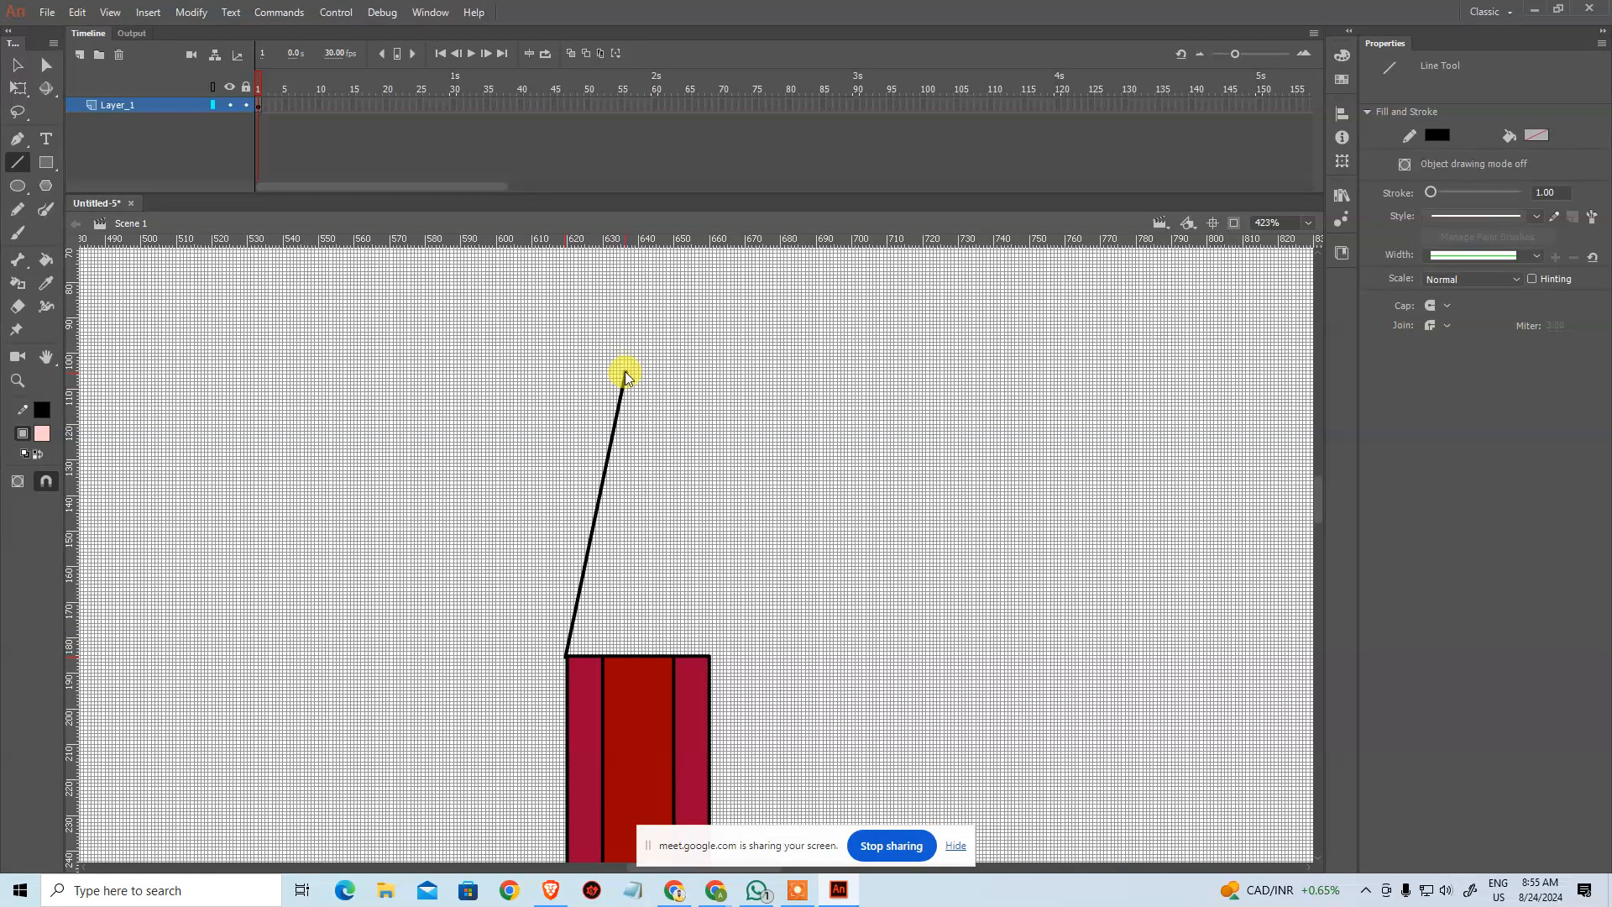
{"action": "key", "text": "ctrl+z"}
{"action": "left_click_drag", "start_coordinate": [568, 656], "coordinate": [624, 484]}
{"action": "key", "text": "ctrl+z"}
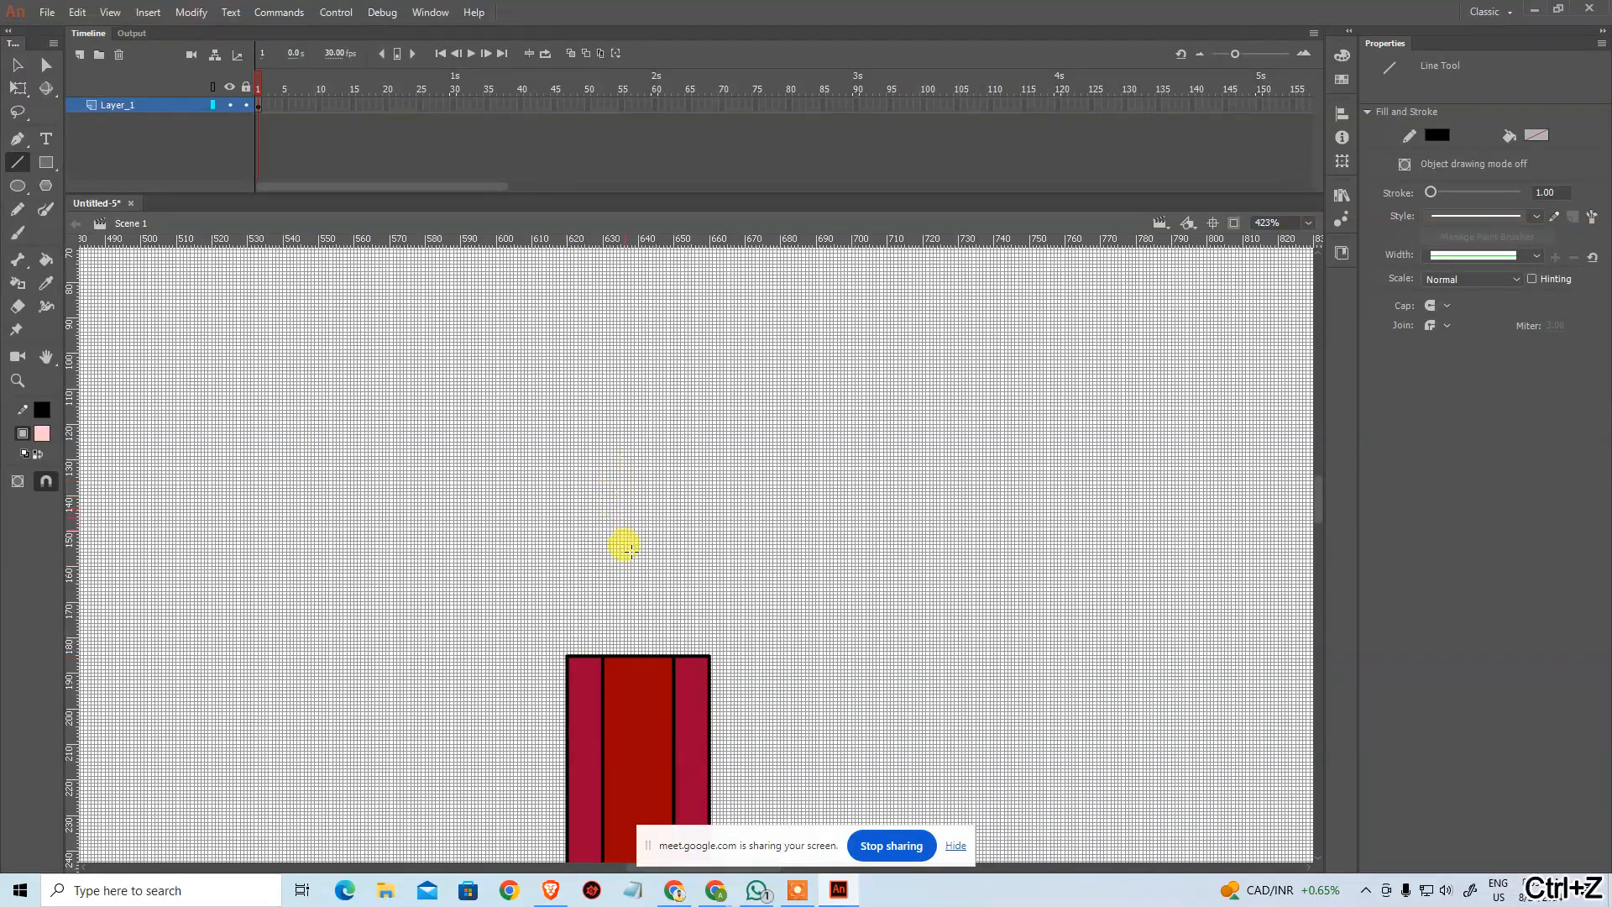
Step: Select the upper section of the pencil body across its full width, fills and outline, and copy it
{"action": "left_click", "coordinate": [26, 72]}
{"action": "left_click", "coordinate": [571, 687]}
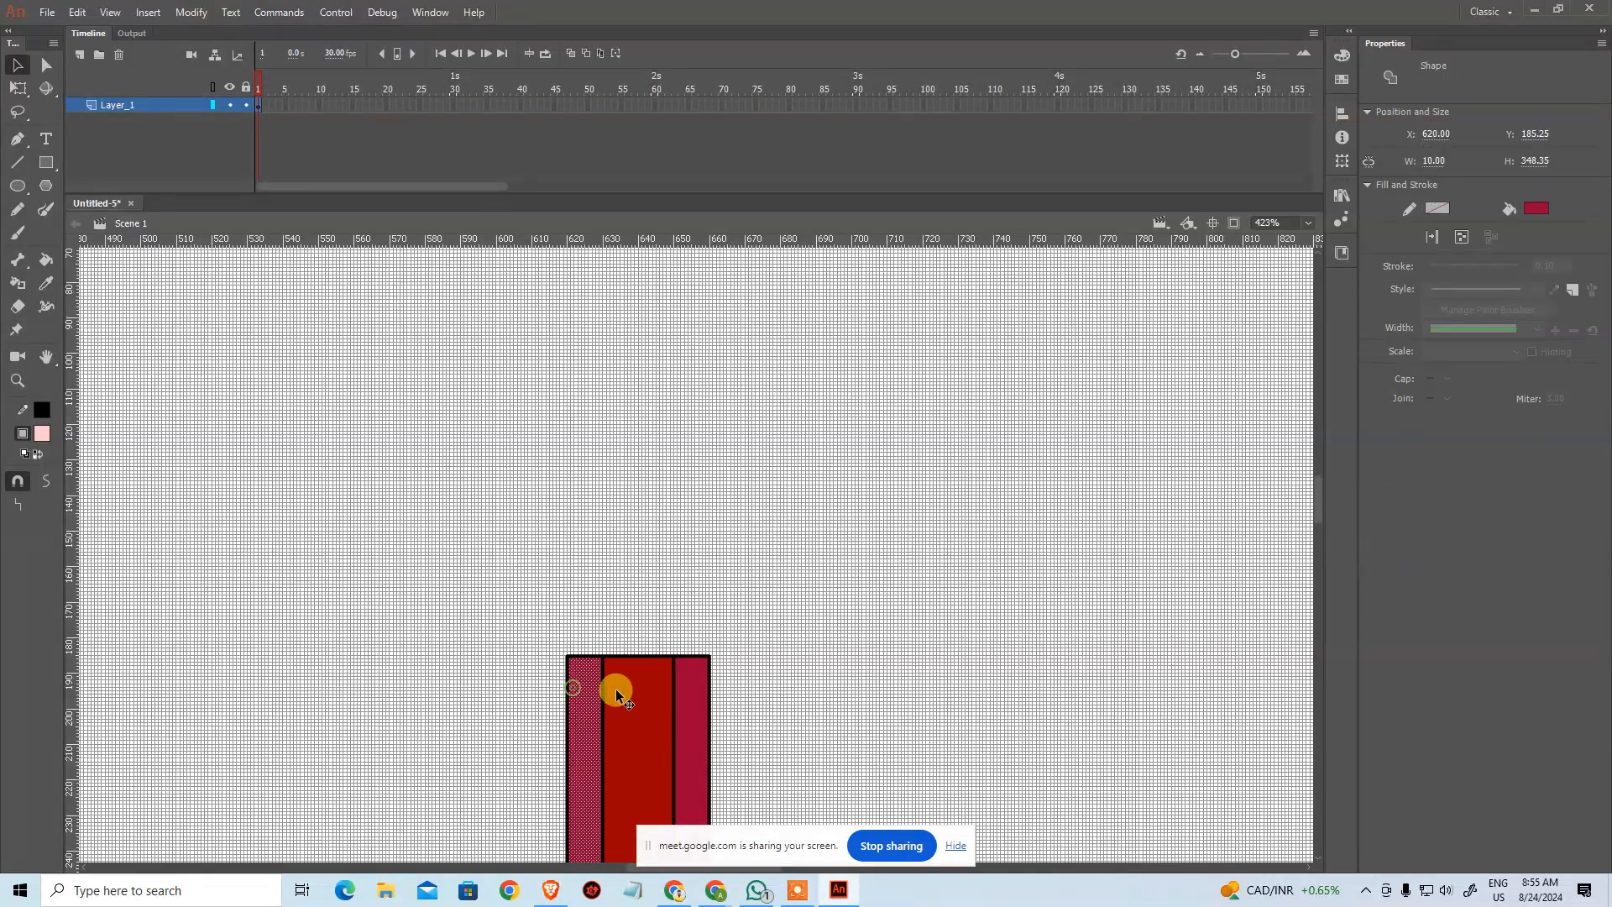
{"action": "left_click", "coordinate": [642, 687], "text": "shift"}
{"action": "left_click", "coordinate": [701, 682], "text": "shift"}
{"action": "mouse_move", "coordinate": [489, 597]}
{"action": "left_mouse_down"}
{"action": "mouse_move", "coordinate": [858, 814]}
{"action": "mouse_move", "coordinate": [814, 876]}
{"action": "mouse_move", "coordinate": [834, 831]}
{"action": "left_mouse_up"}
{"action": "scroll", "coordinate": [800, 445], "scroll_direction": "down", "scroll_amount": 3}
{"action": "scroll", "coordinate": [800, 445], "scroll_direction": "down", "scroll_amount": 1}
{"action": "left_click_drag", "start_coordinate": [483, 376], "coordinate": [838, 685]}
{"action": "scroll", "coordinate": [792, 604], "scroll_direction": "up", "scroll_amount": 3}
{"action": "key", "text": "ctrl+c"}
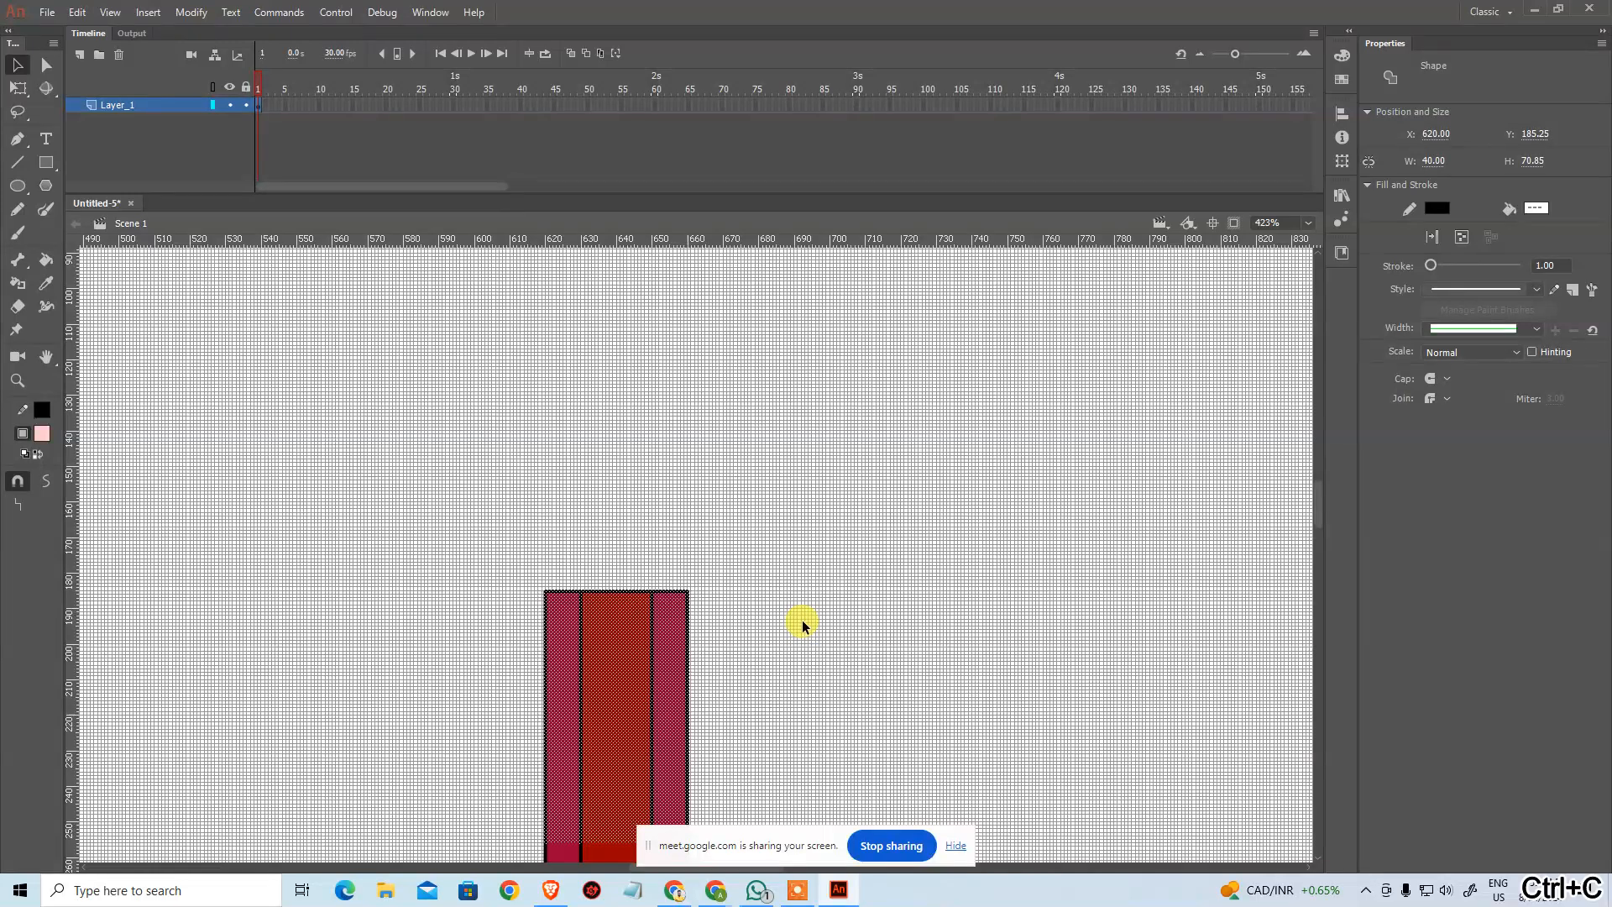
Step: Paste the copied section in place and move it straight up to Y 105.25, clear of the body
{"action": "key", "text": "ctrl+shift+v"}
{"action": "key", "text": "shift+Up"}
{"action": "key", "text": "shift+Up"}
{"action": "key", "text": "shift+Up"}
{"action": "key", "text": "shift+Up"}
{"action": "key", "text": "shift+Up"}
{"action": "key", "text": "shift+Up"}
{"action": "key", "text": "shift+Up"}
{"action": "key", "text": "shift+Up"}
{"action": "key", "text": "shift+Up"}
{"action": "key", "text": "shift+Up"}
{"action": "key", "text": "shift+Up"}
{"action": "key", "text": "shift+Up"}
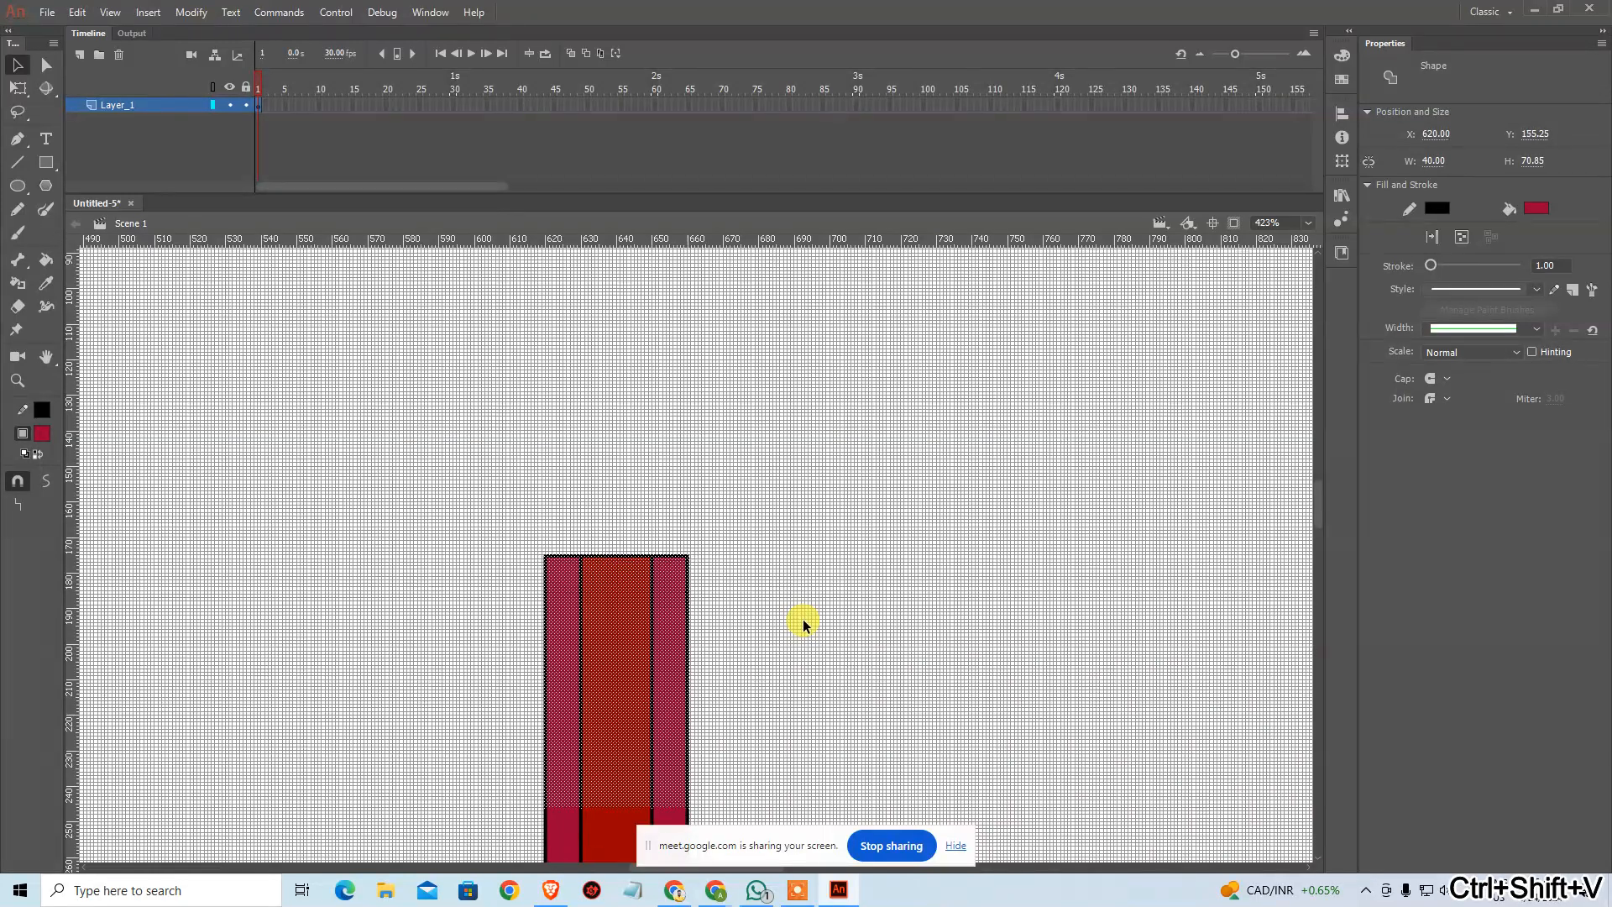
{"action": "key", "text": "shift+Down"}
{"action": "key", "text": "shift+Down"}
{"action": "key", "text": "shift+Down"}
{"action": "key", "text": "shift+Down"}
{"action": "key", "text": "shift+Down"}
{"action": "key", "text": "shift+Up"}
{"action": "left_click", "coordinate": [807, 567]}
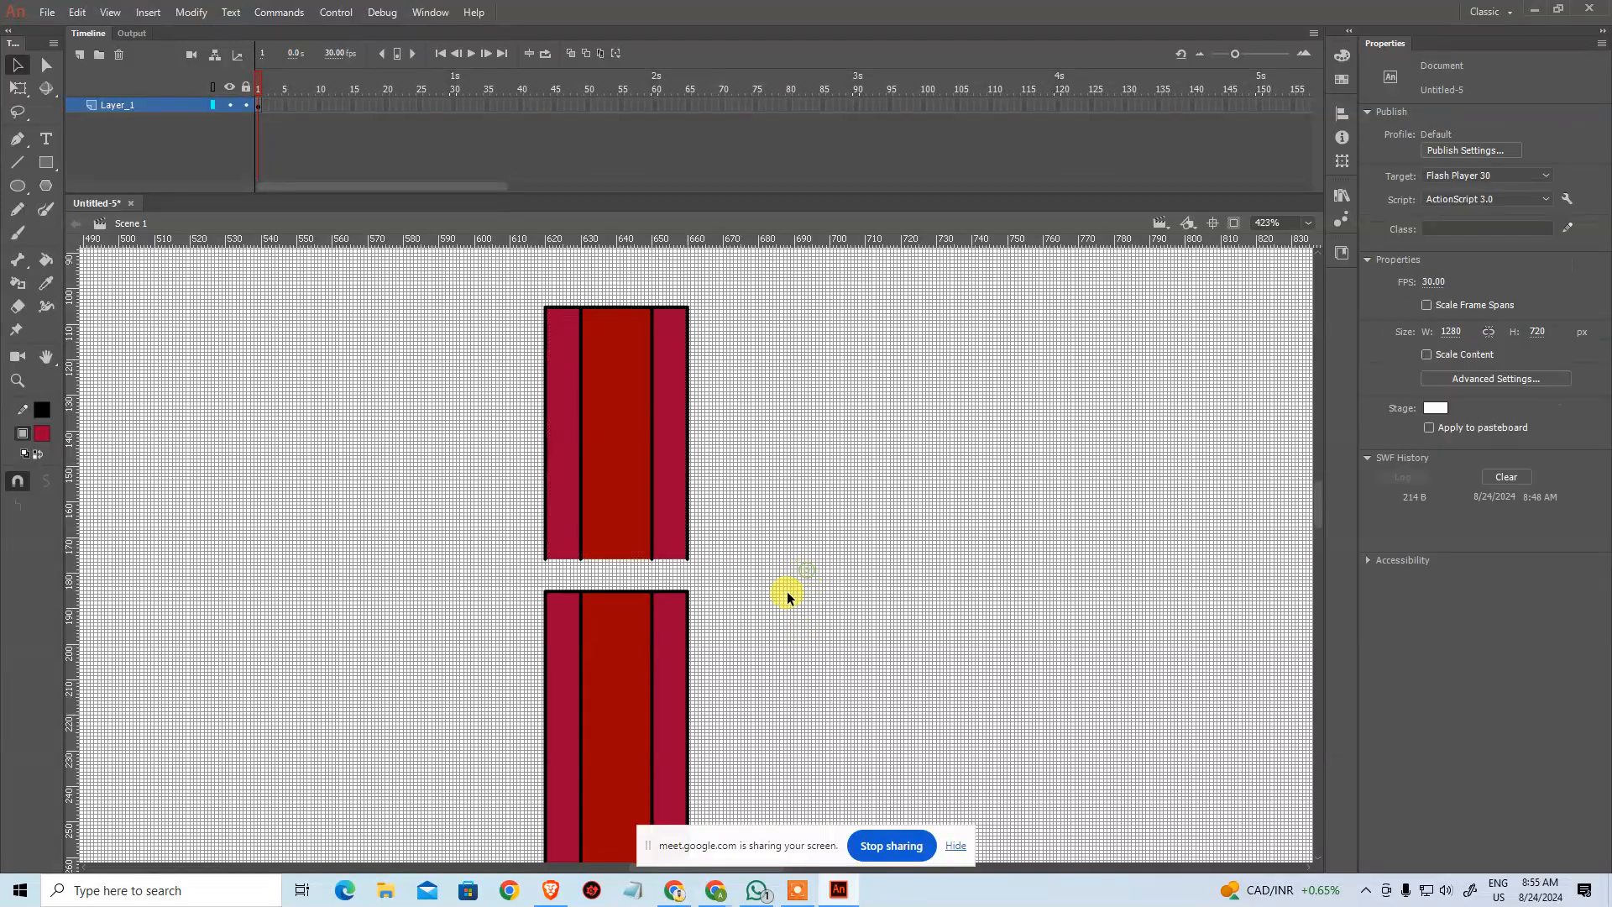
Step: Delete the two vertical inner lines from the raised copy
{"action": "left_click", "coordinate": [581, 416]}
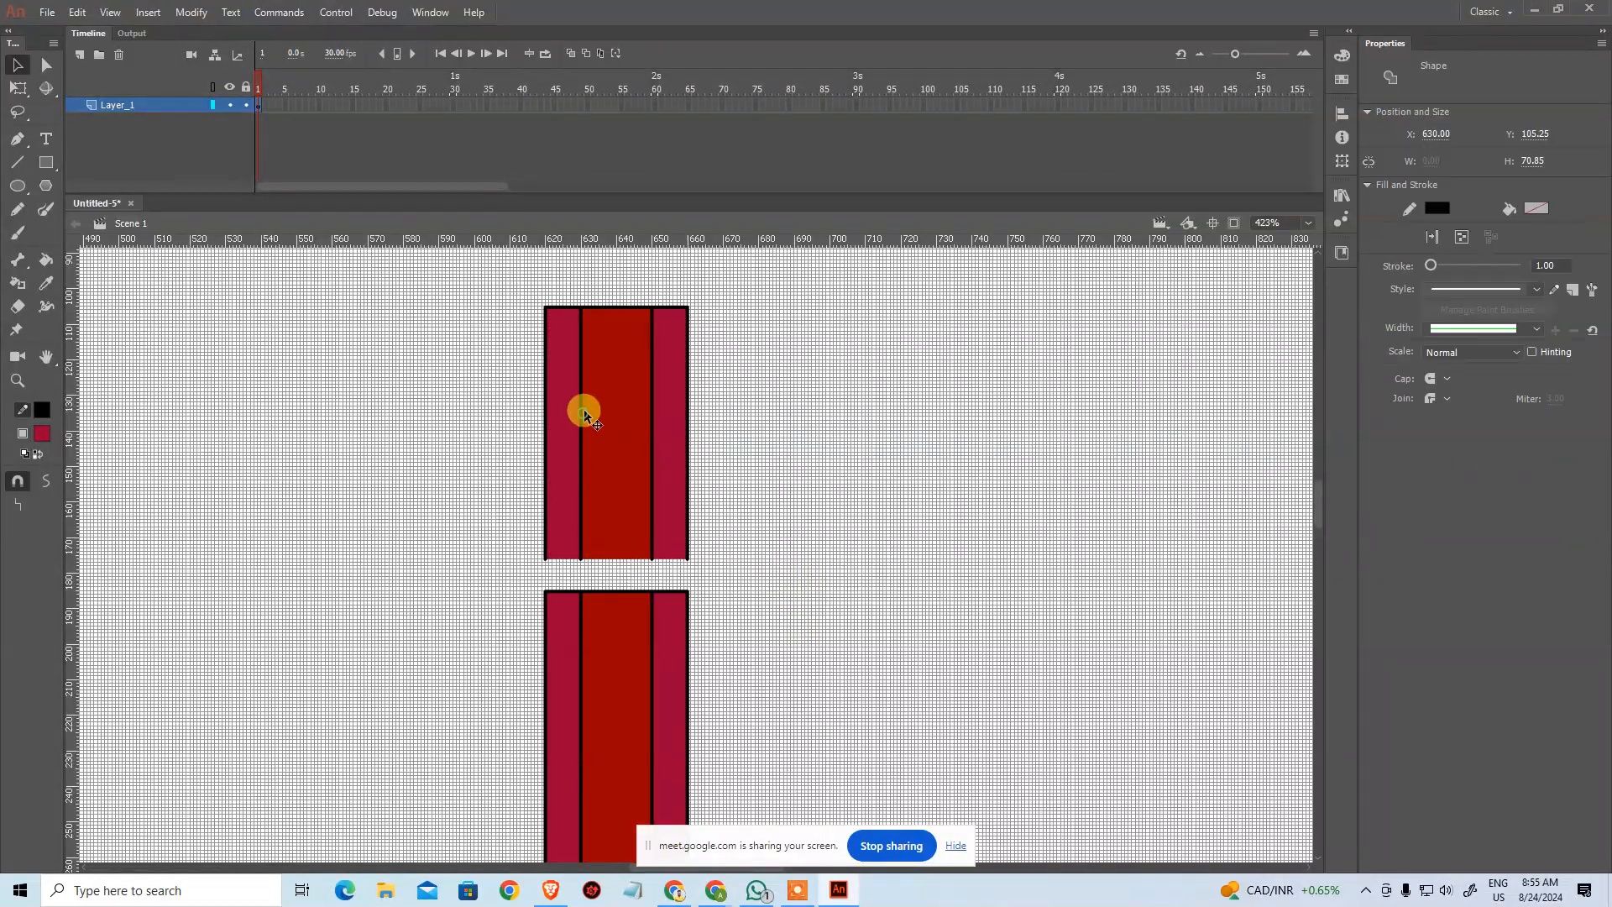
{"action": "key", "text": "Delete"}
{"action": "left_click", "coordinate": [648, 409]}
{"action": "key", "text": "Delete"}
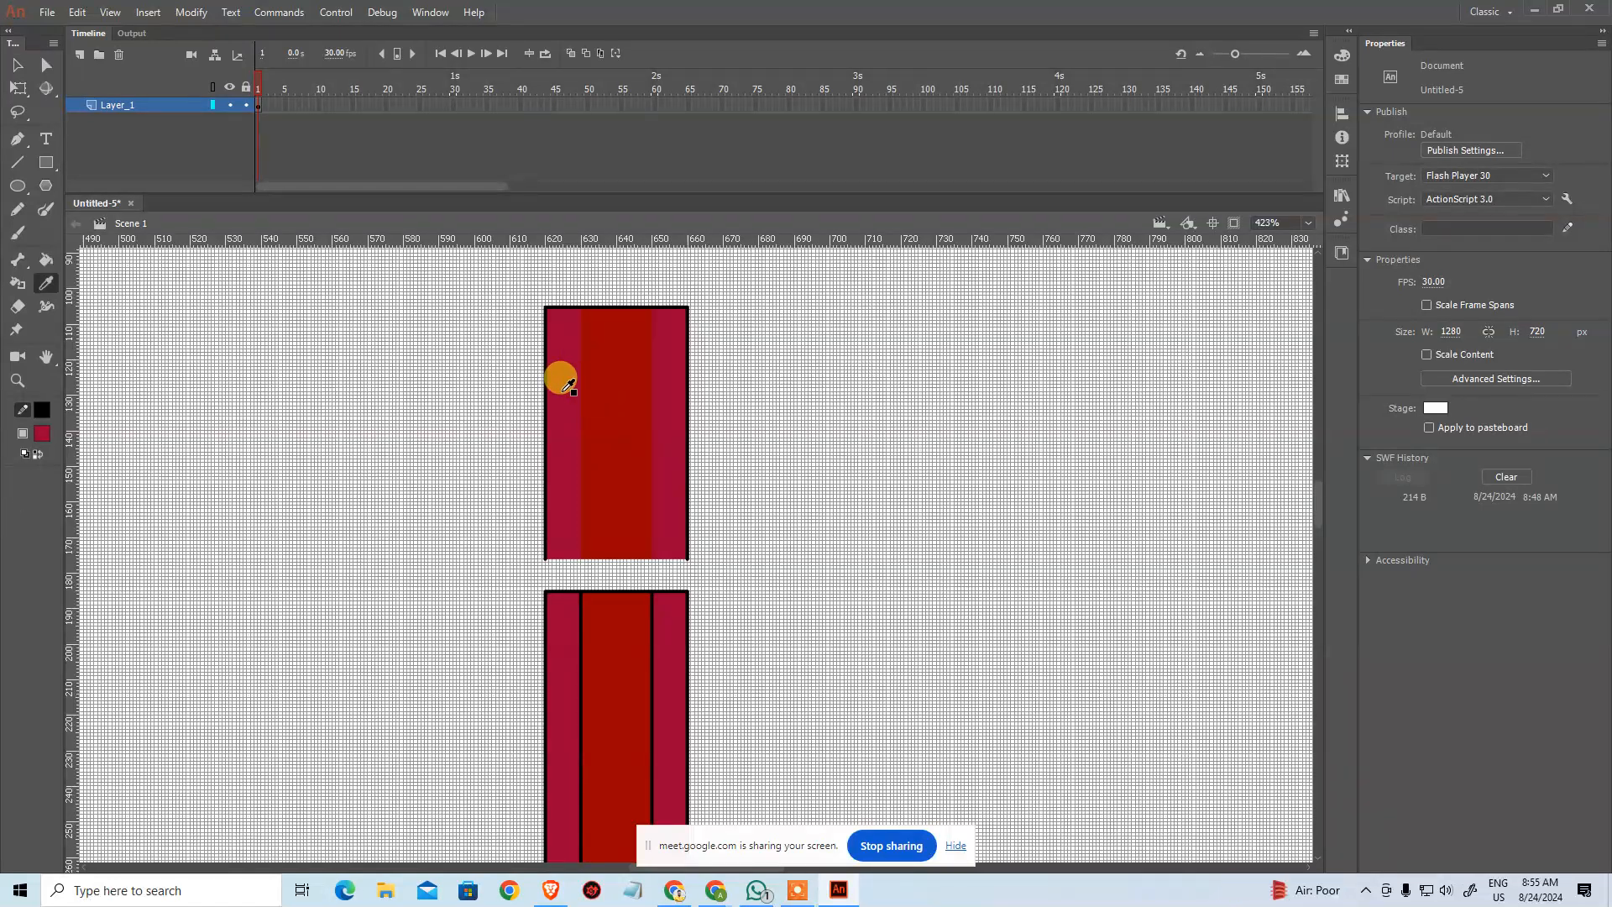
Step: Fill the raised copy's middle area with the crimson of its sides and add a black stroke along its bottom edge
{"action": "key", "text": "k"}
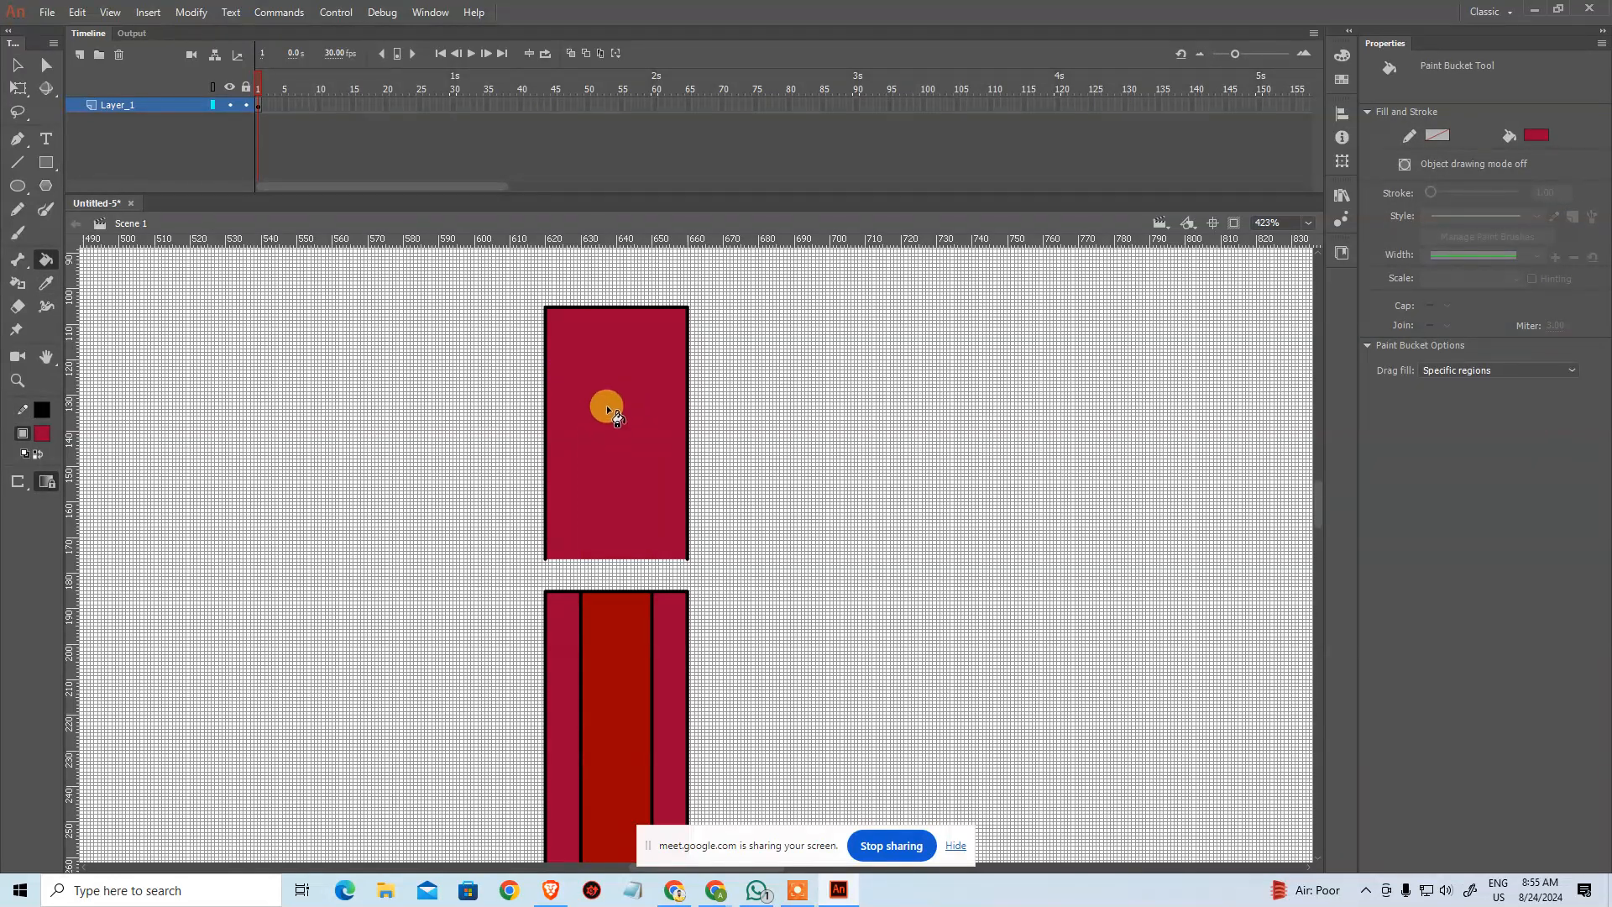
{"action": "key", "text": "s"}
{"action": "left_click", "coordinate": [603, 560]}
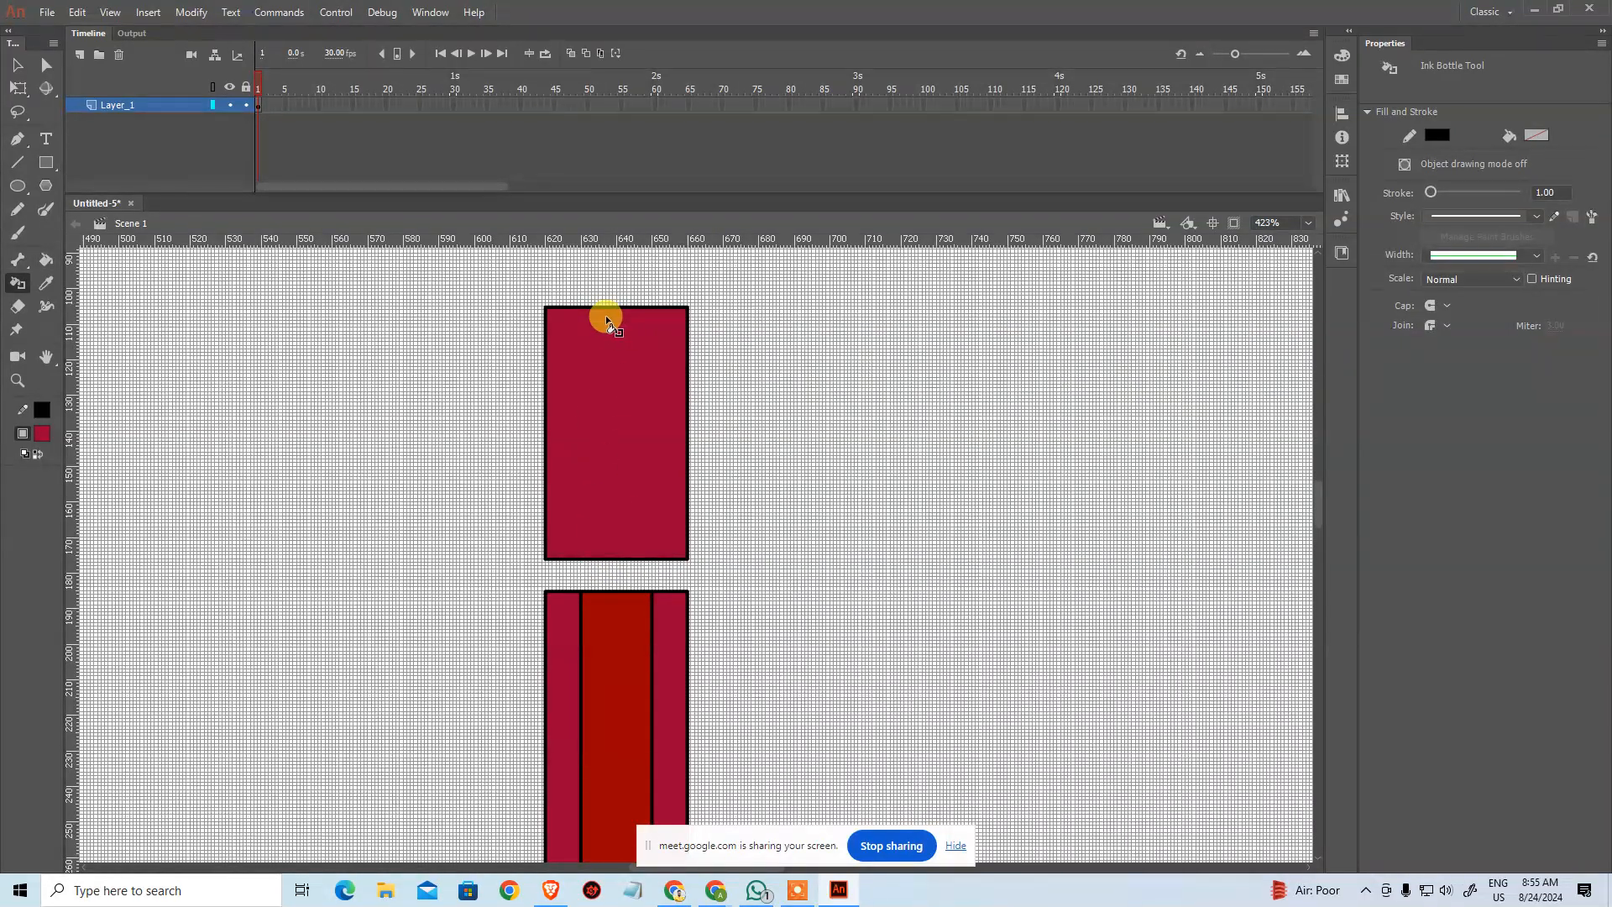
Step: Place a vertical guide through the centre of the crimson block, at about 640 px on the ruler
{"action": "key", "text": "v"}
{"action": "double_click", "coordinate": [618, 371]}
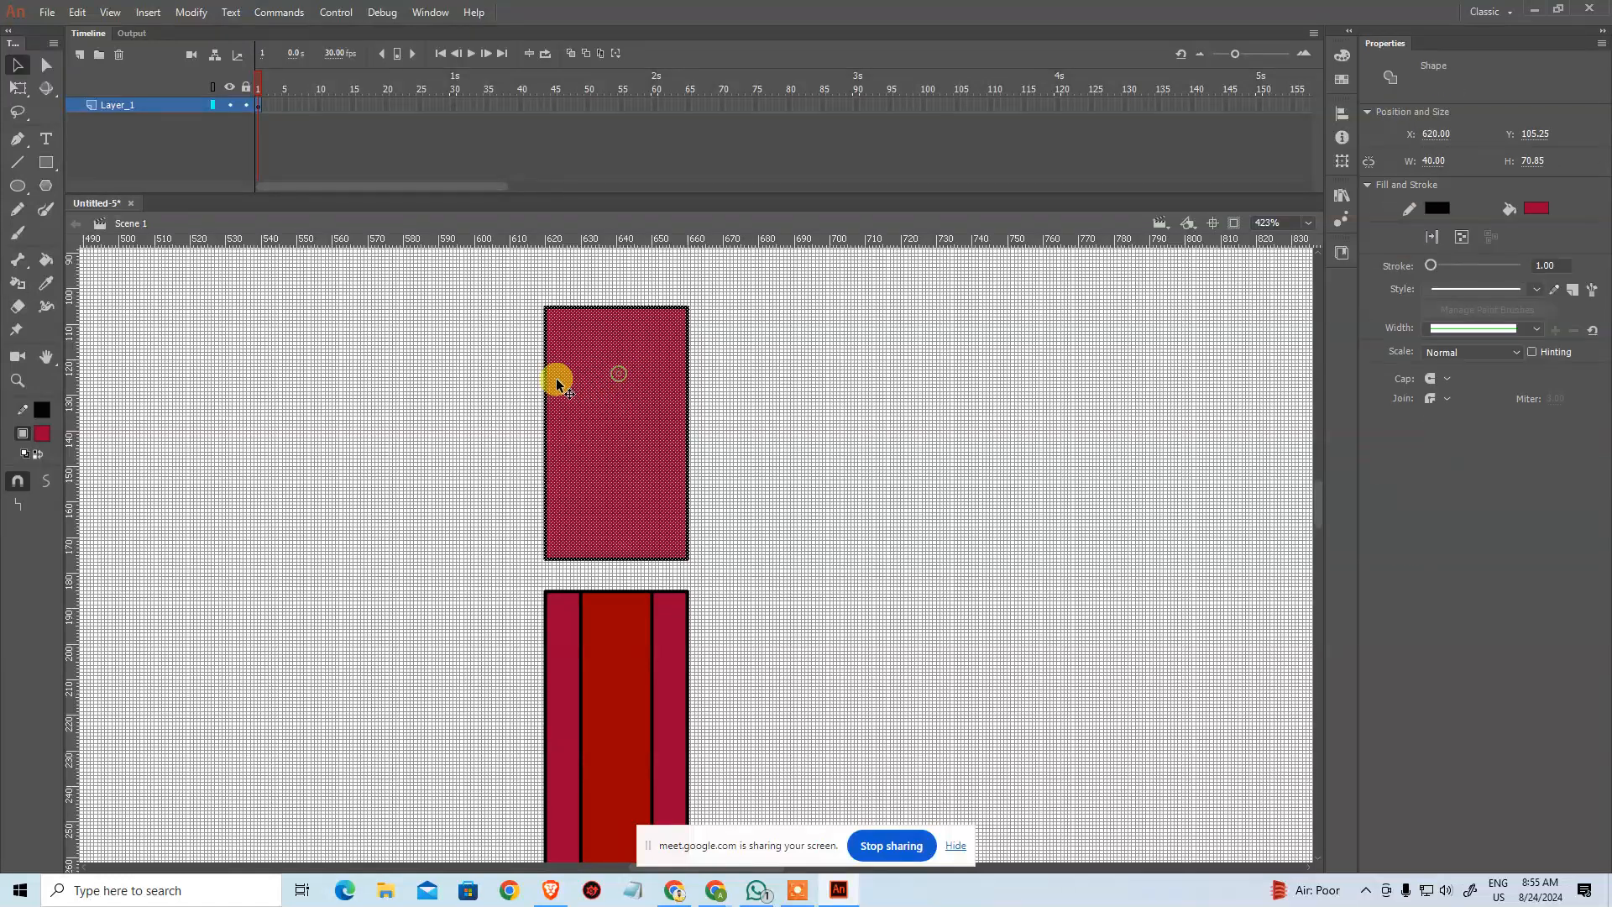
{"action": "left_click_drag", "start_coordinate": [80, 514], "coordinate": [624, 419]}
{"action": "left_click", "coordinate": [742, 326]}
{"action": "left_click", "coordinate": [640, 411]}
{"action": "left_click", "coordinate": [670, 296]}
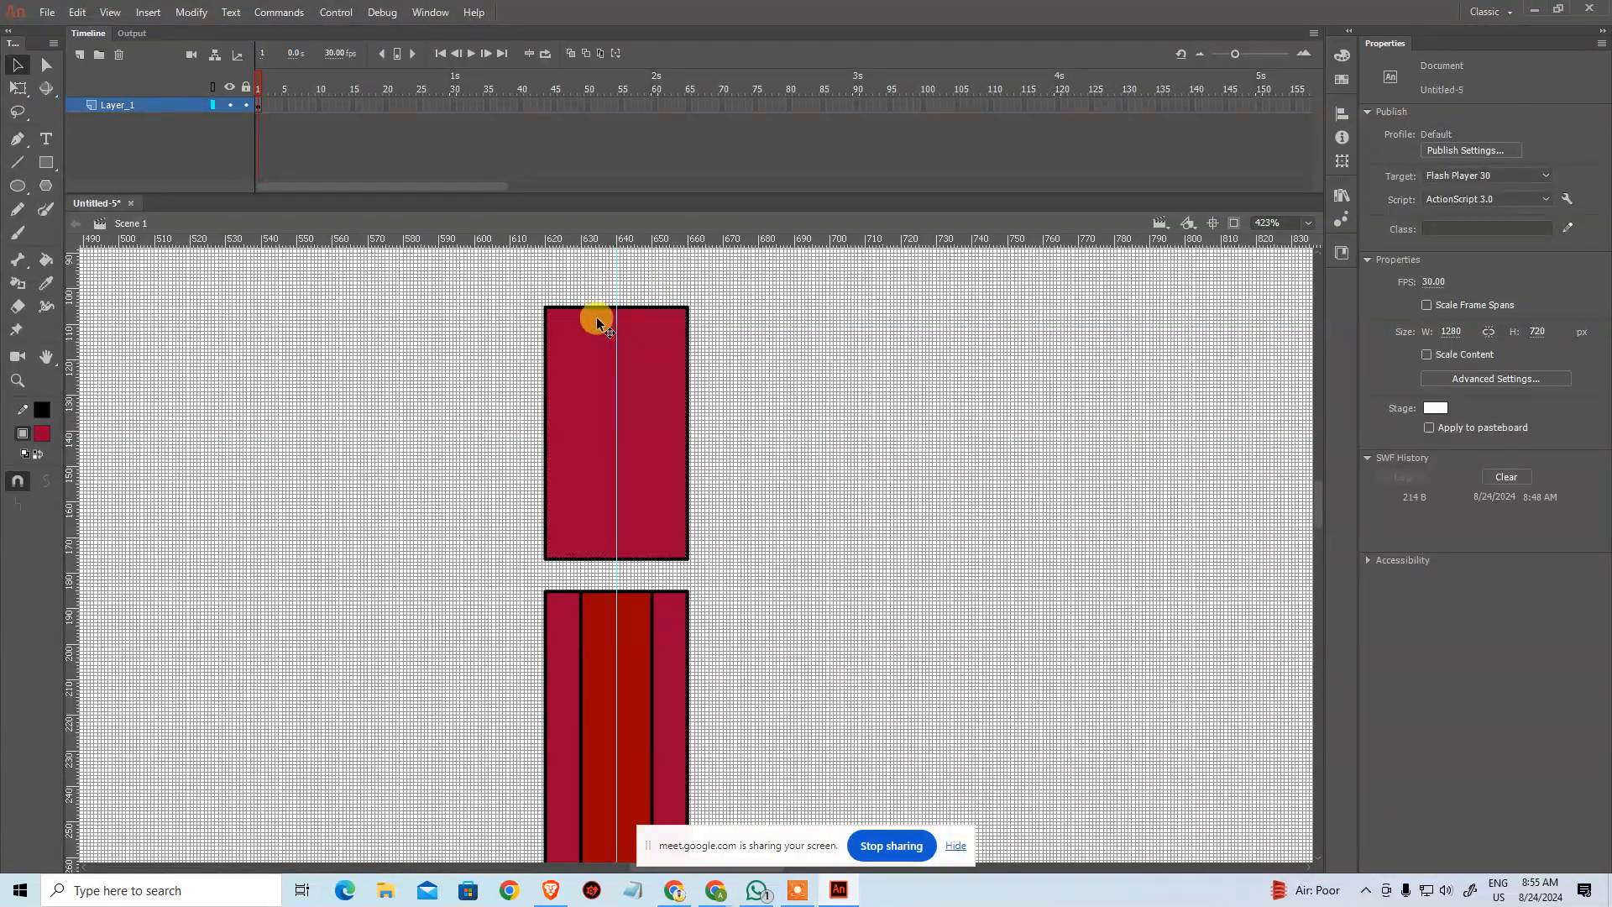
Step: Try adding an anchor point near the middle of the block's top edge with the Pen tool, and undo it
{"action": "key", "text": "p"}
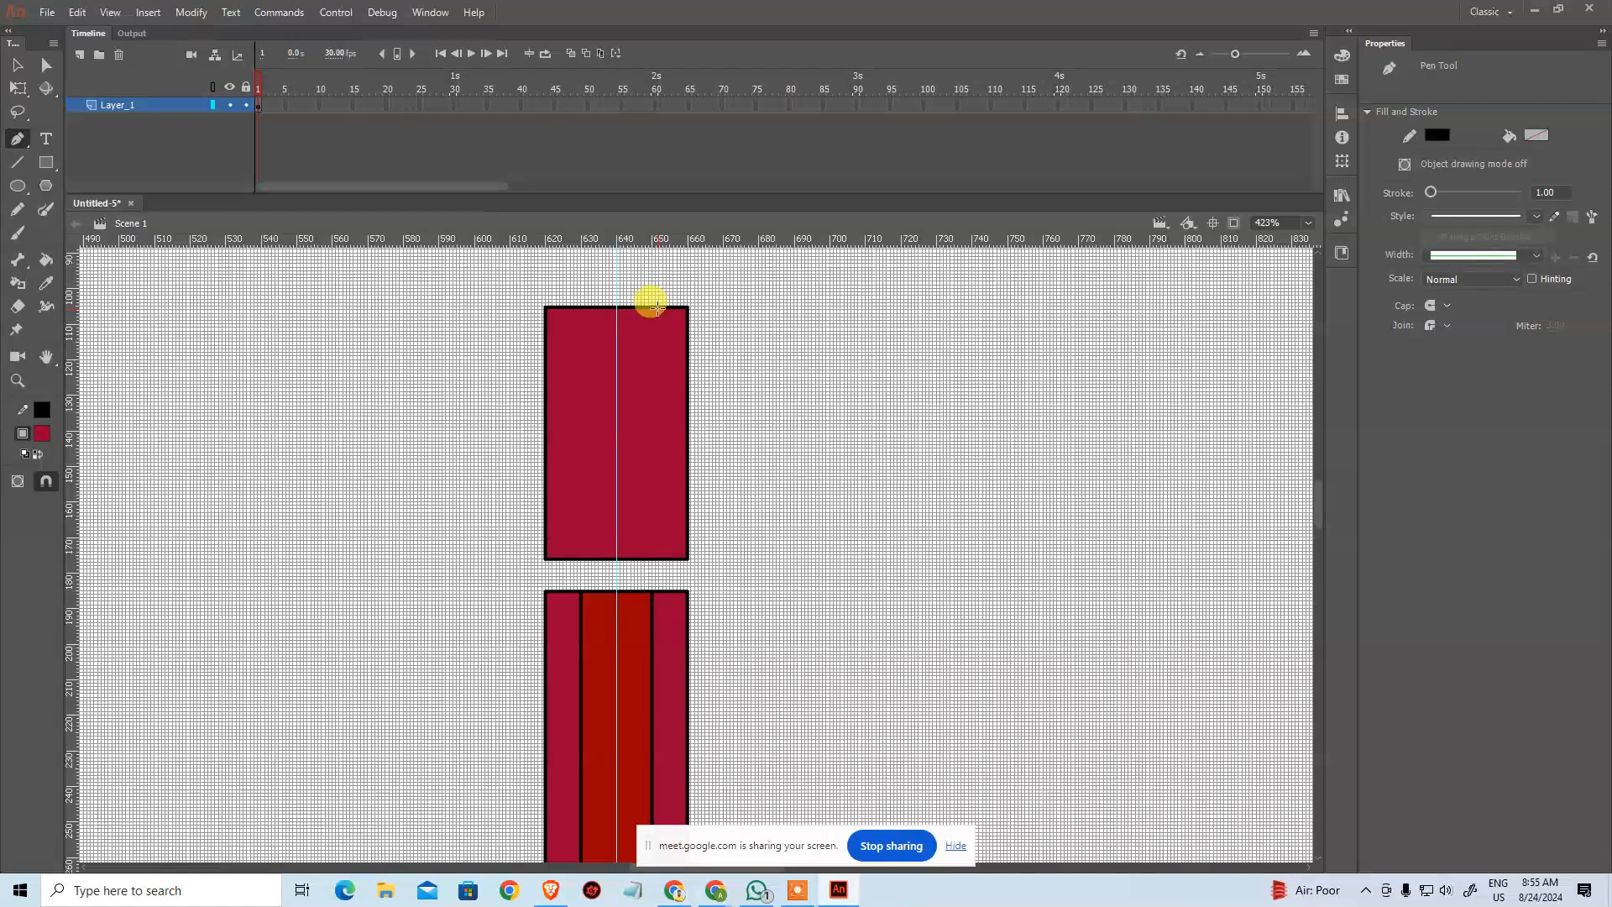
{"action": "left_click", "coordinate": [686, 334]}
{"action": "left_click", "coordinate": [618, 308]}
{"action": "key", "text": "ctrl+z"}
{"action": "left_click", "coordinate": [629, 307]}
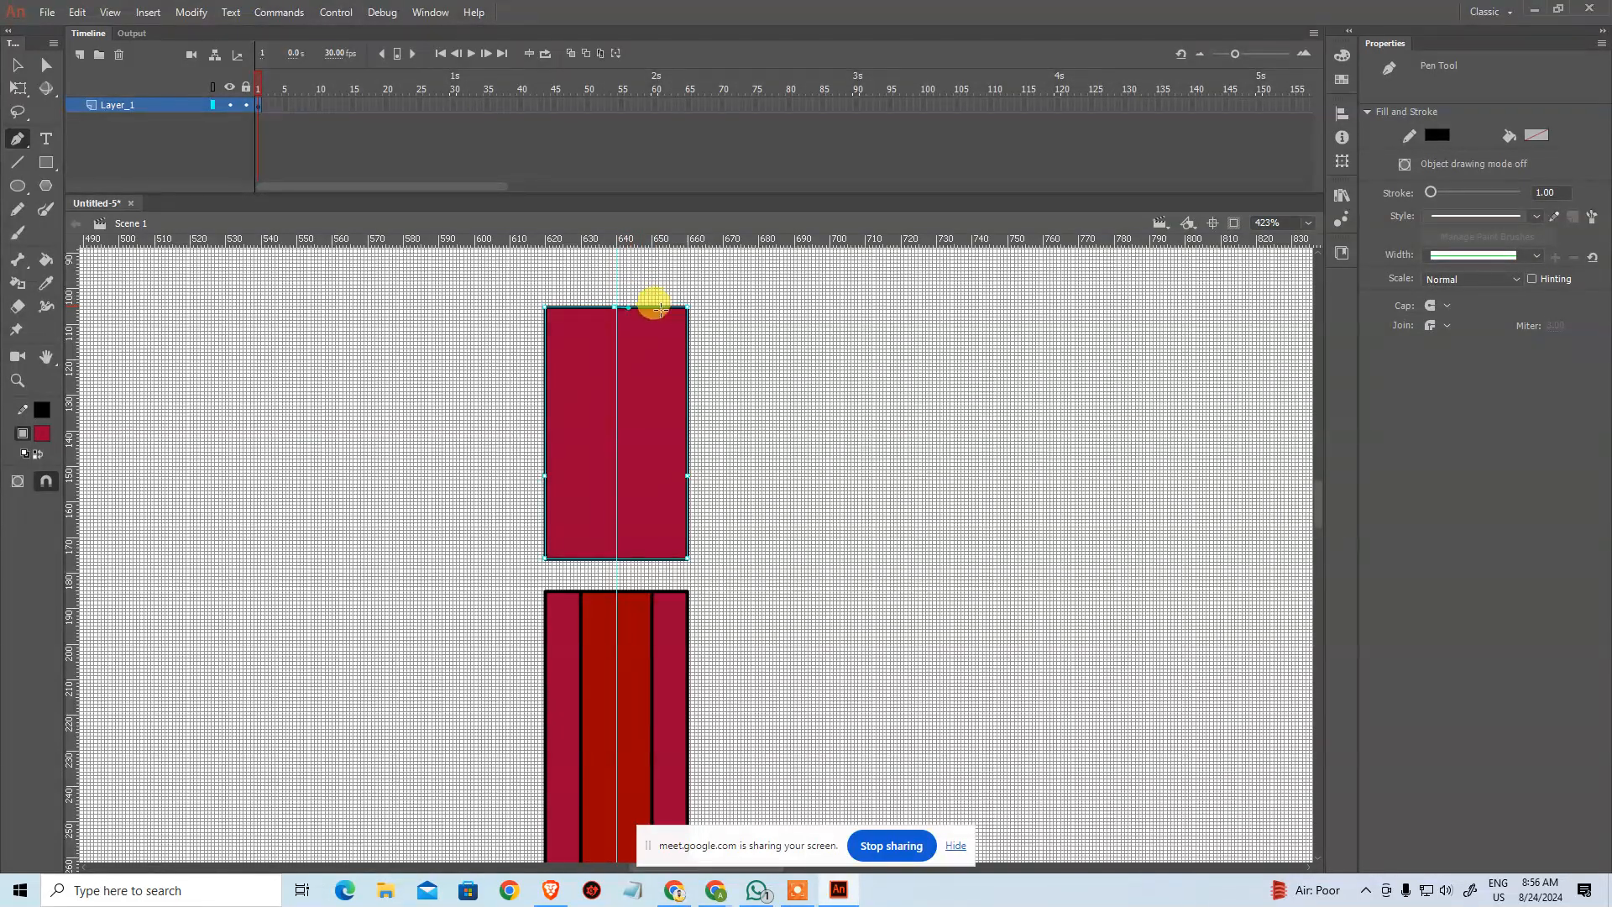
{"action": "key", "text": "ctrl+plus"}
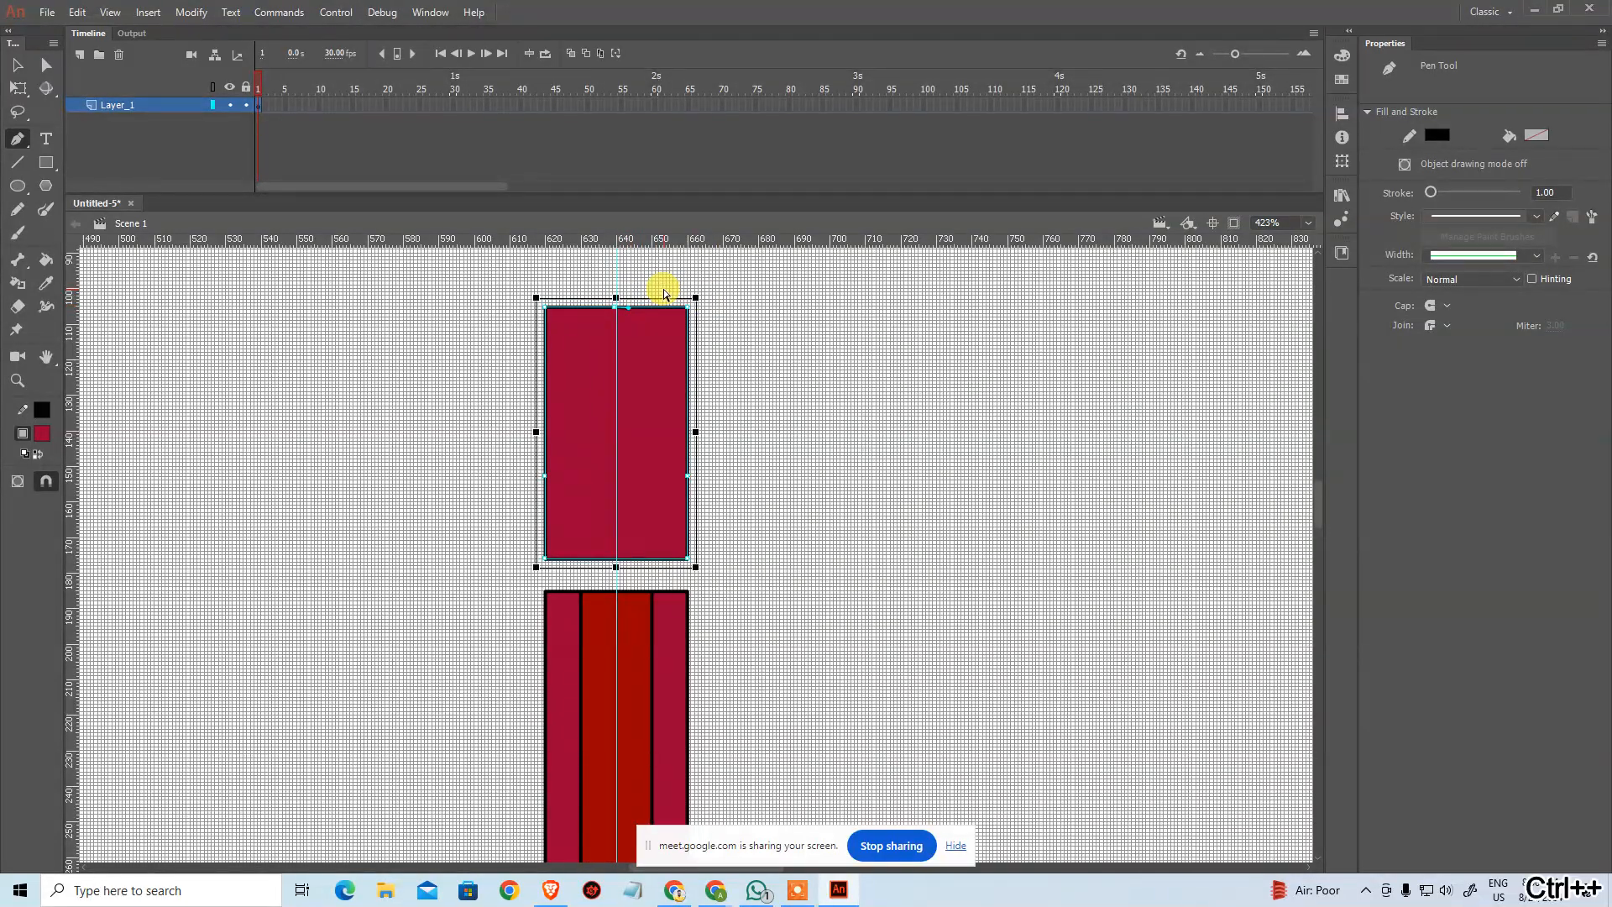
{"action": "key", "text": "ctrl+z"}
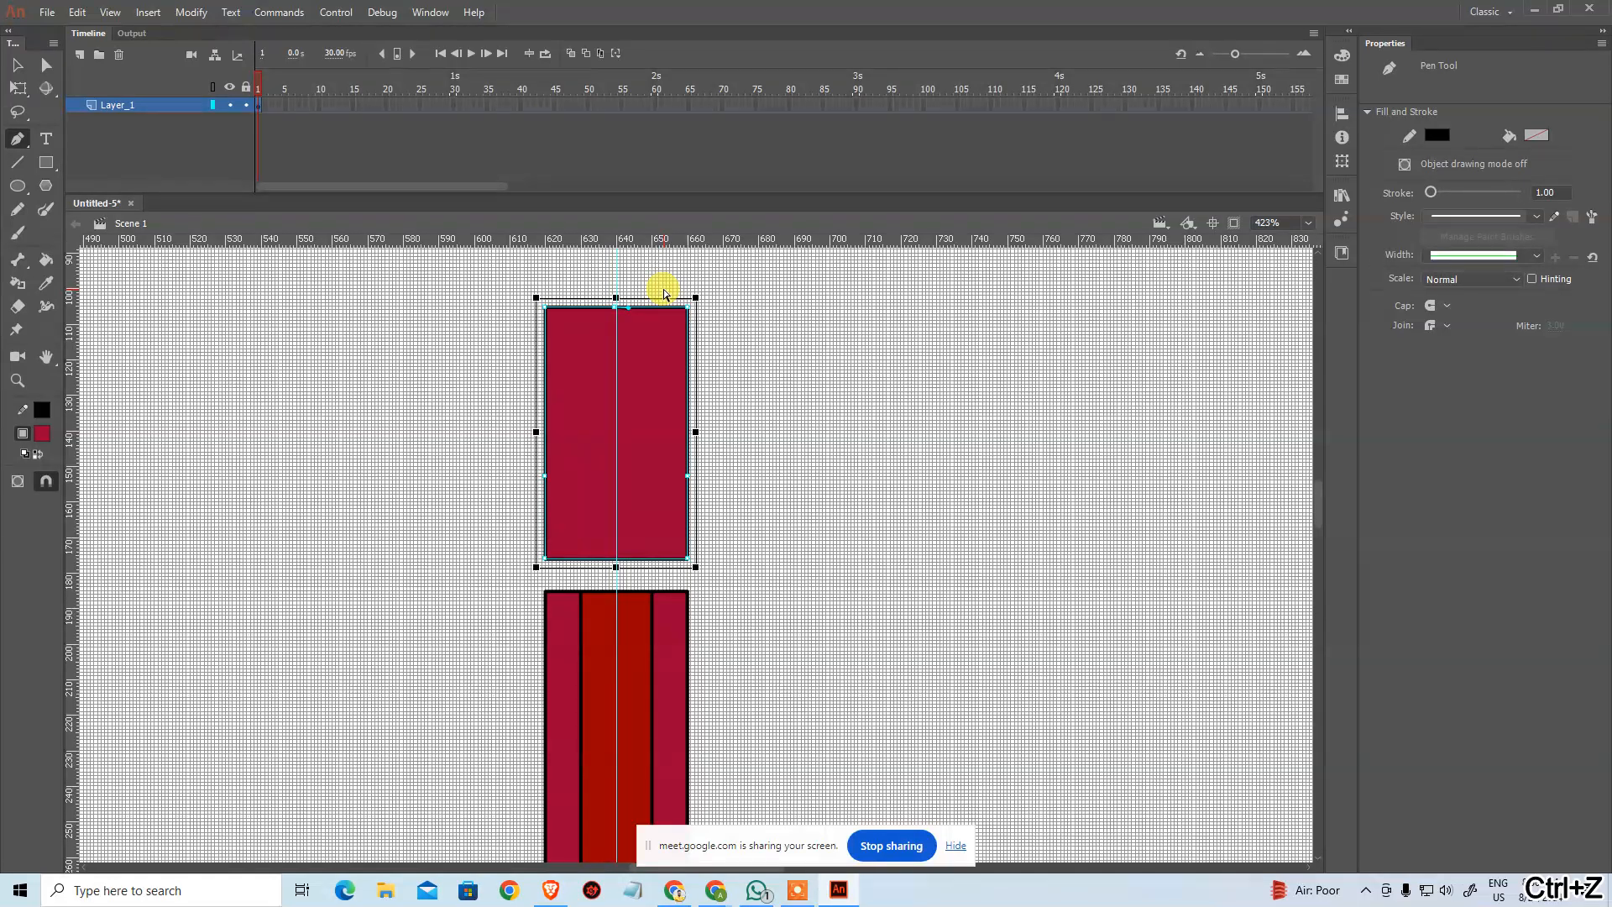
Step: Add an anchor point where the guide crosses the block's top edge and nudge it slightly right and up
{"action": "key", "text": "ctrl+plus"}
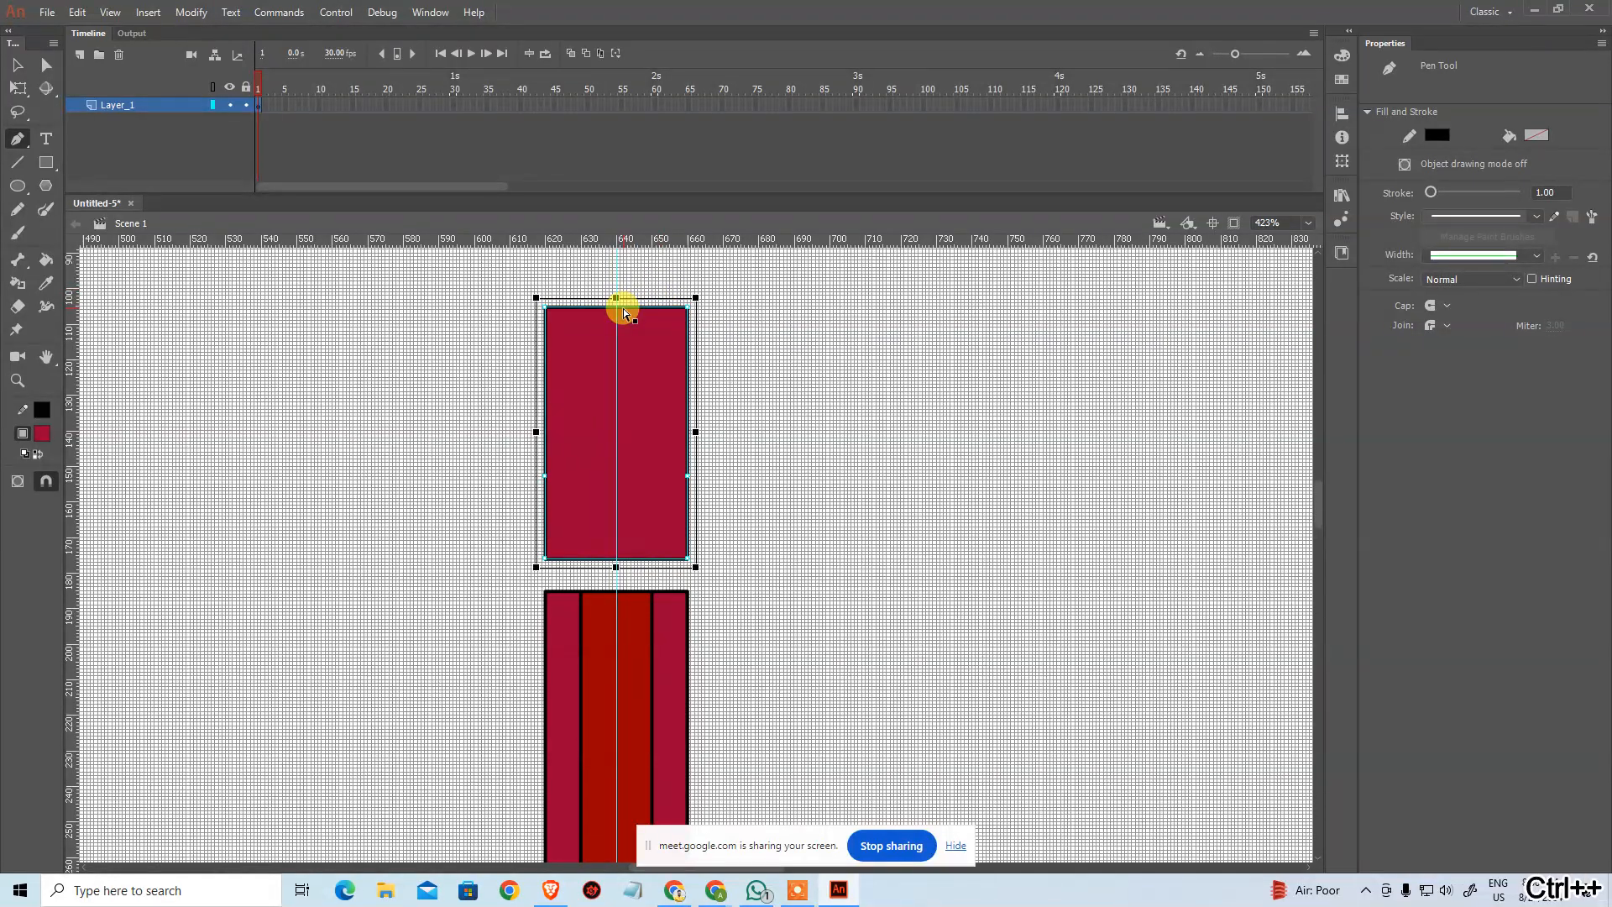
{"action": "left_click_drag", "start_coordinate": [593, 322], "coordinate": [642, 496]}
{"action": "key", "text": "ctrl+space"}
{"action": "left_click", "coordinate": [657, 477]}
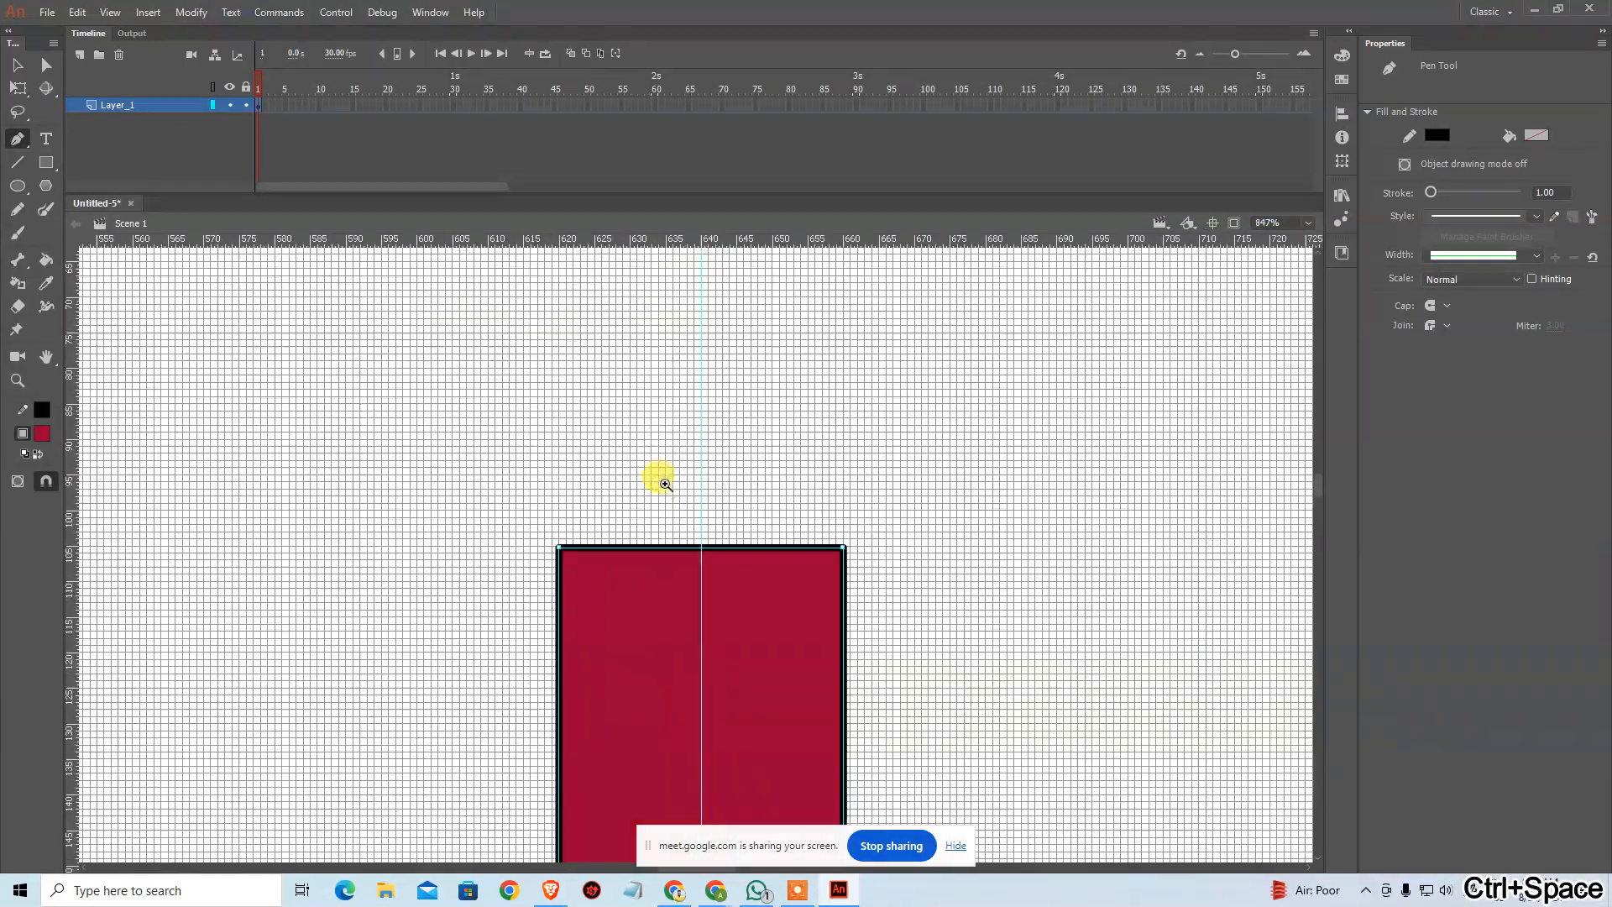
{"action": "left_click", "coordinate": [699, 547]}
{"action": "key", "text": "a"}
{"action": "key", "text": "Right"}
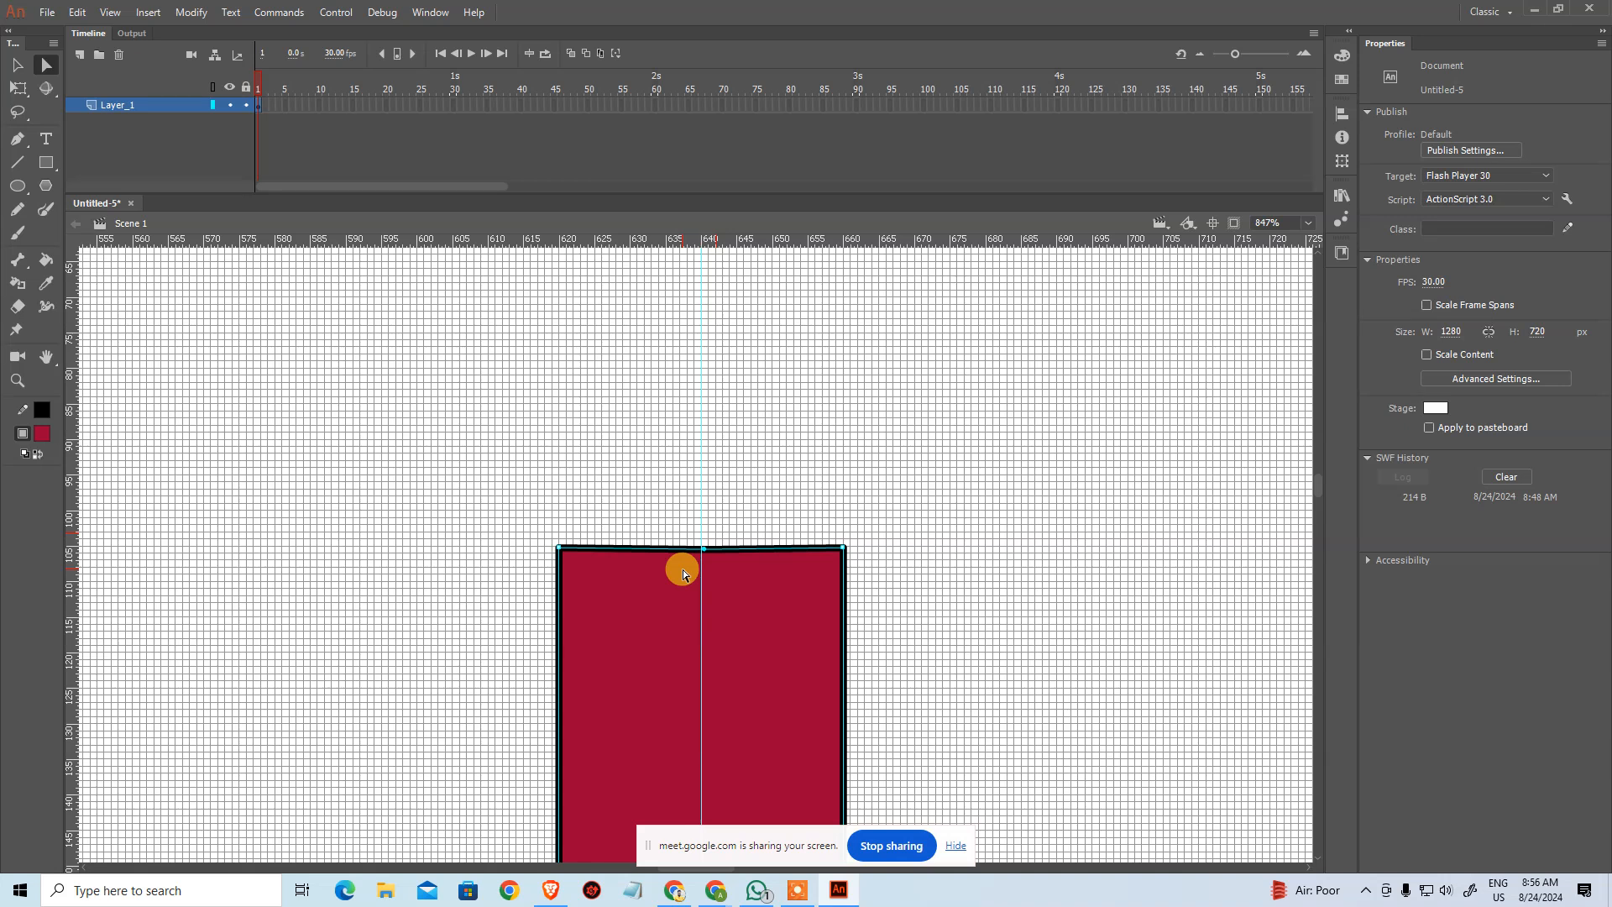
{"action": "key", "text": "Up"}
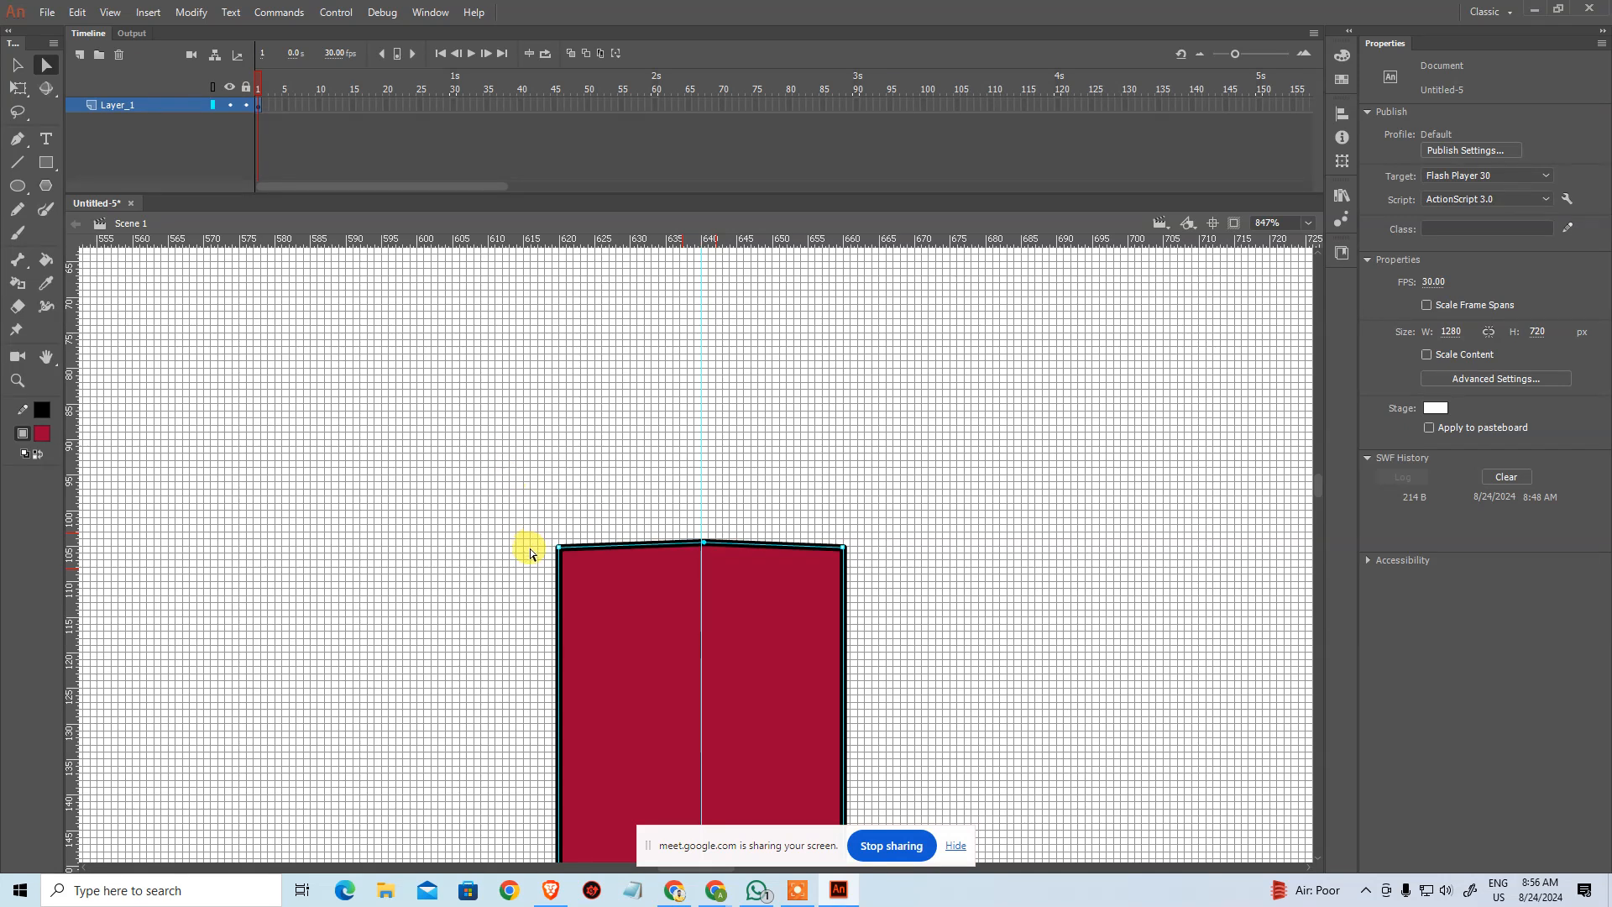
Step: Delete the block's two upper corner anchor points and its mid-side anchor points to turn it into a pointed triangle
{"action": "key", "text": "Delete"}
{"action": "left_click_drag", "start_coordinate": [869, 521], "coordinate": [808, 570]}
{"action": "key", "text": "Delete"}
{"action": "key", "text": "ctrl+minus"}
{"action": "key", "text": "ctrl+minus"}
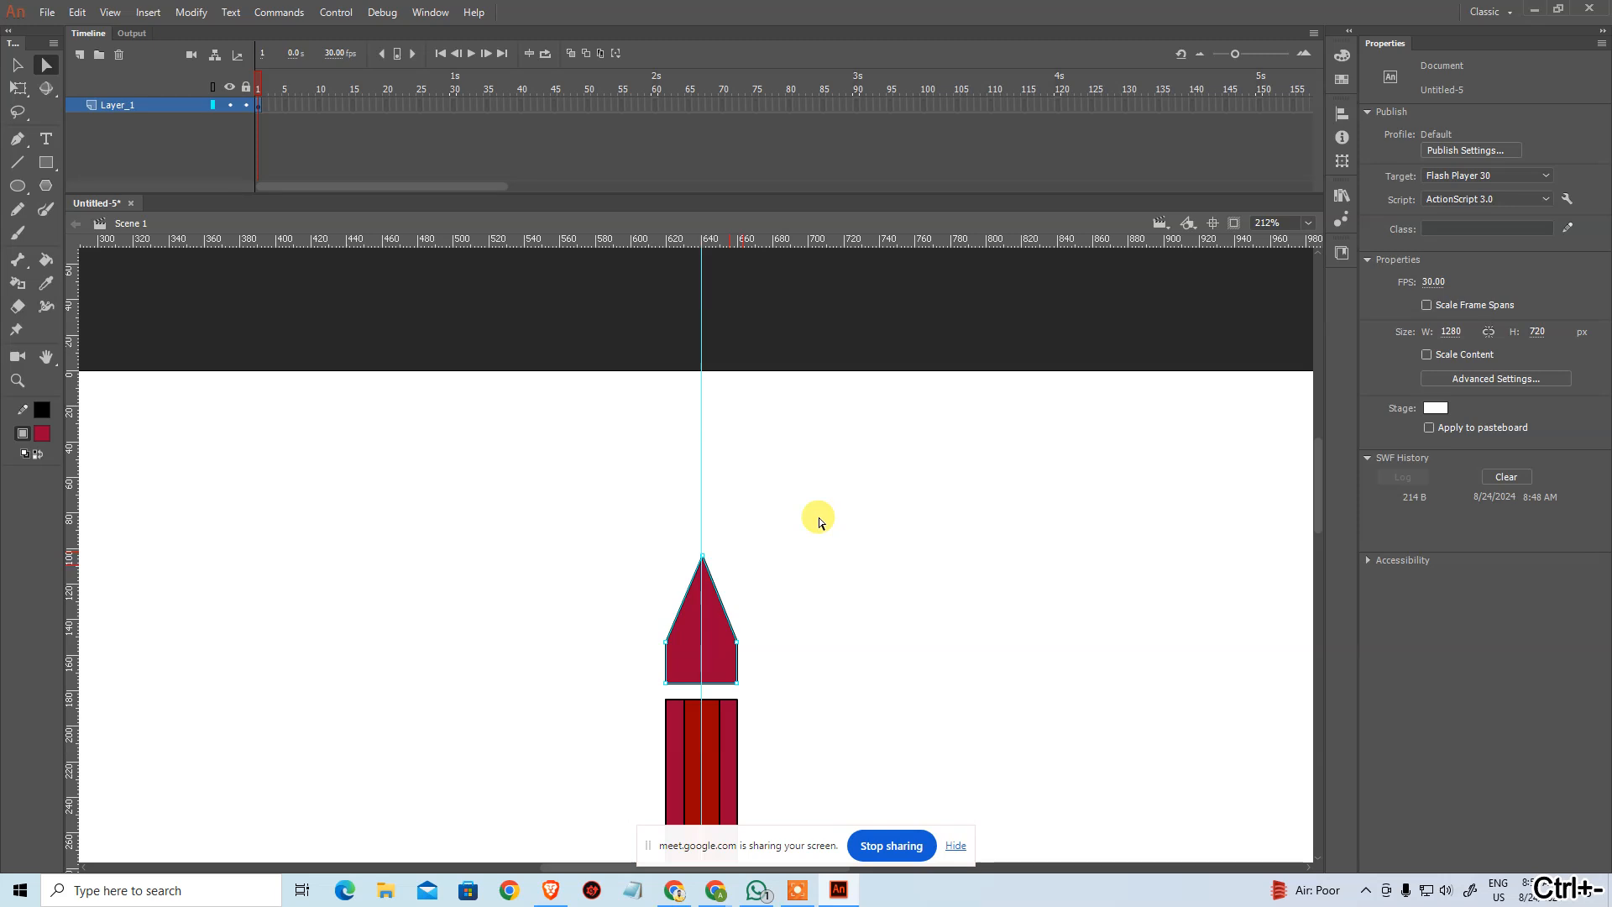
{"action": "left_click_drag", "start_coordinate": [747, 647], "coordinate": [691, 663]}
{"action": "key", "text": "Delete"}
{"action": "key", "text": "Delete"}
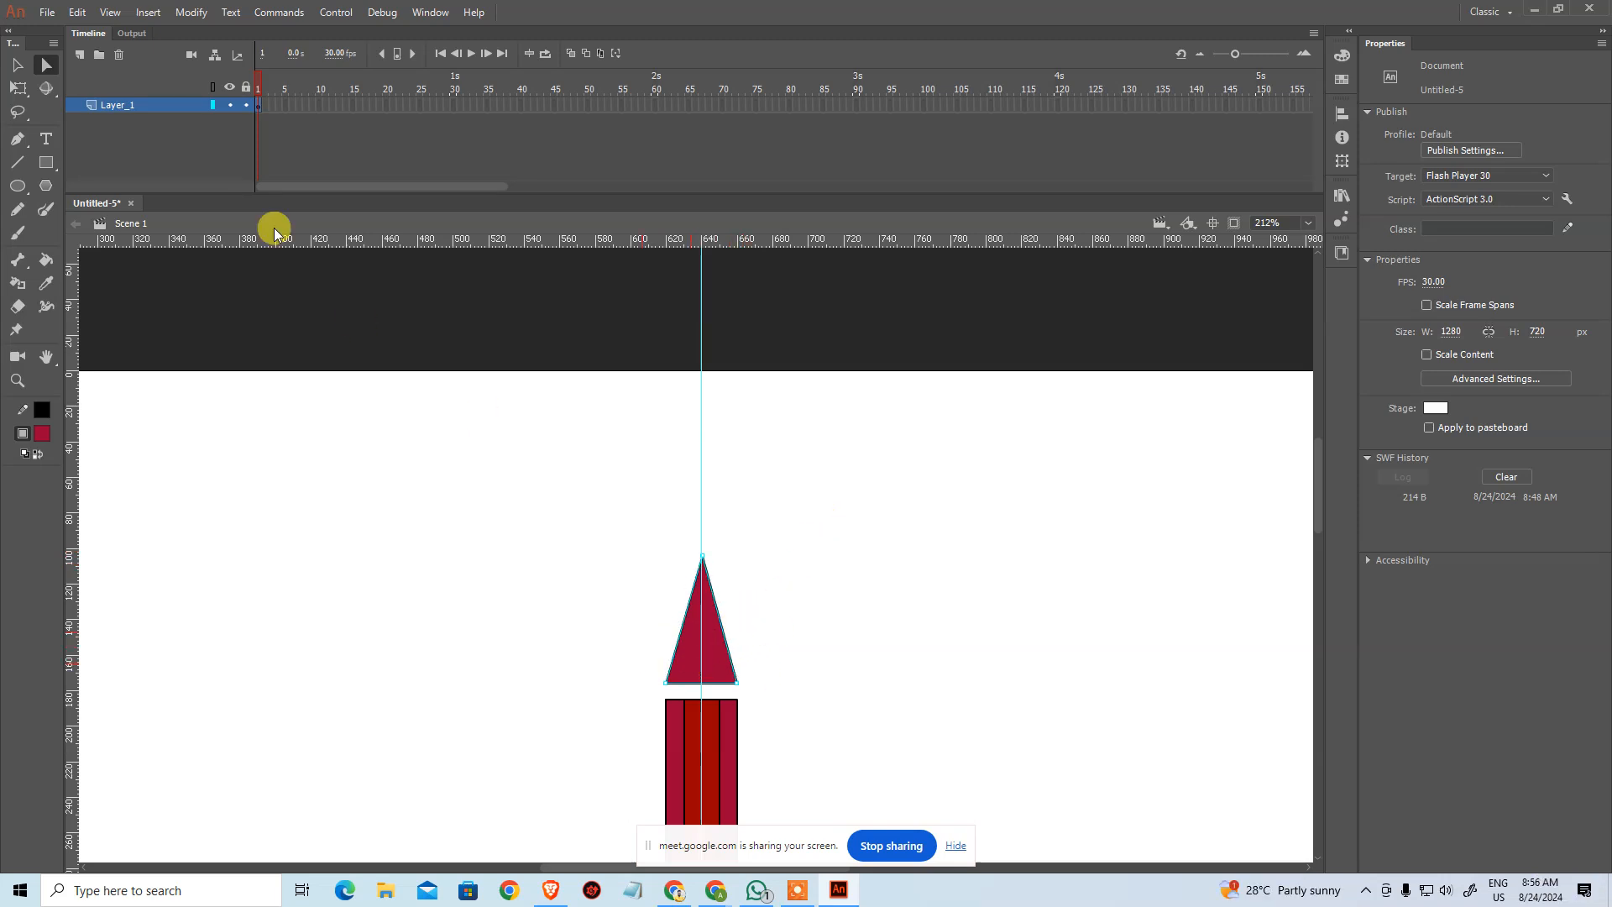
Step: Select the triangle with its outline, move it down to Y 113.50 onto the body's top edge, and inspect the join
{"action": "left_click", "coordinate": [32, 65]}
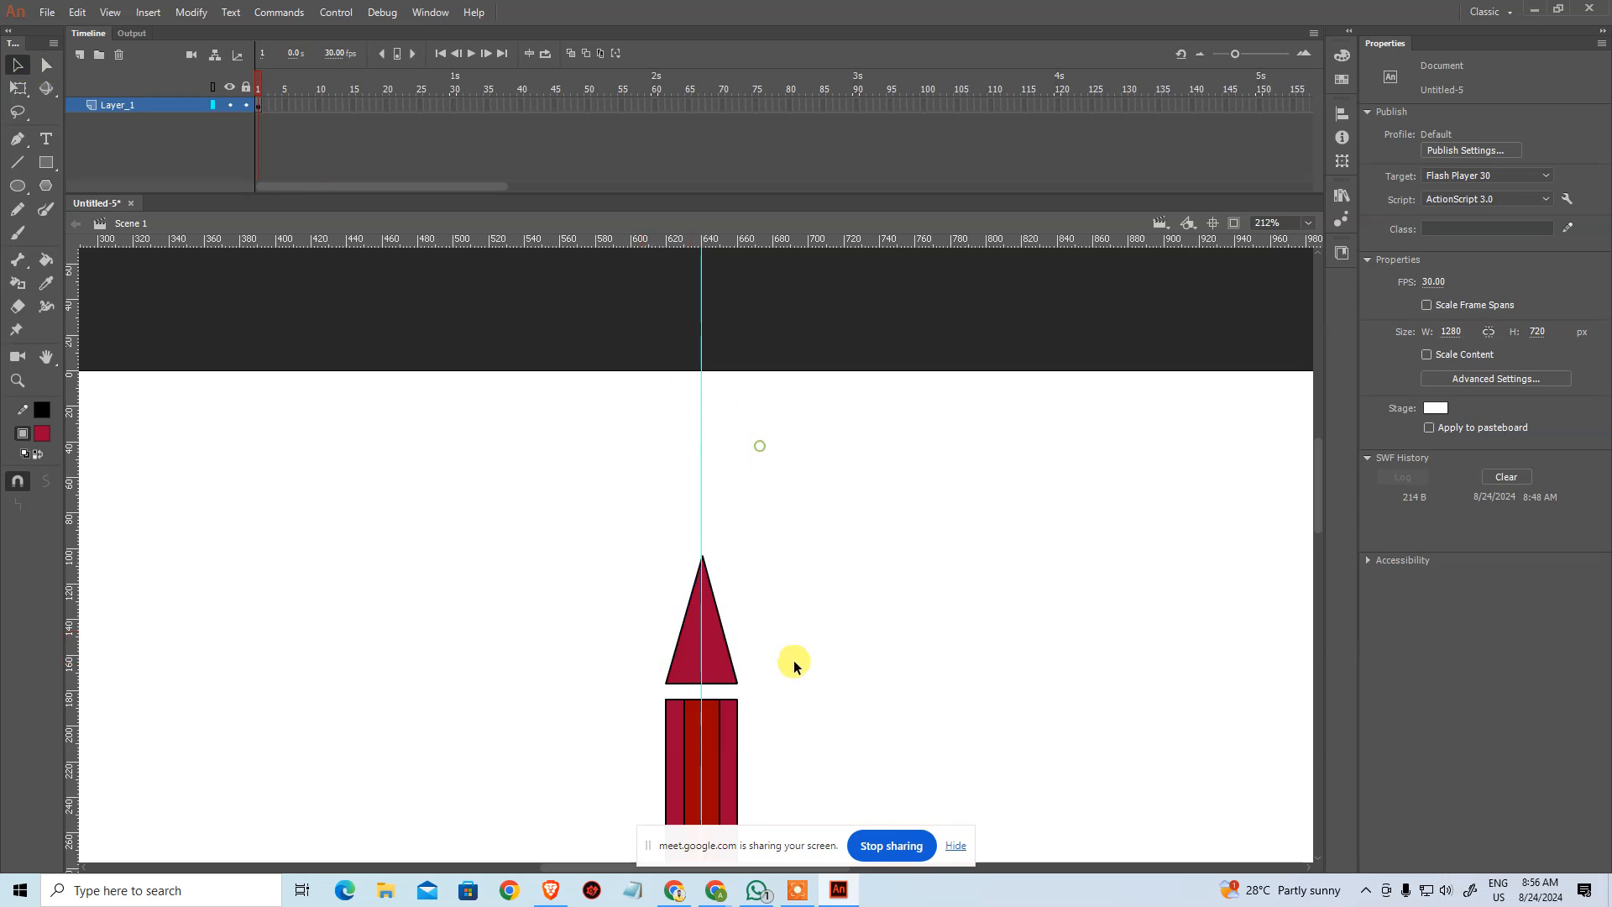
{"action": "left_click_drag", "start_coordinate": [753, 638], "coordinate": [764, 496]}
{"action": "left_click", "coordinate": [723, 529], "text": "ctrl"}
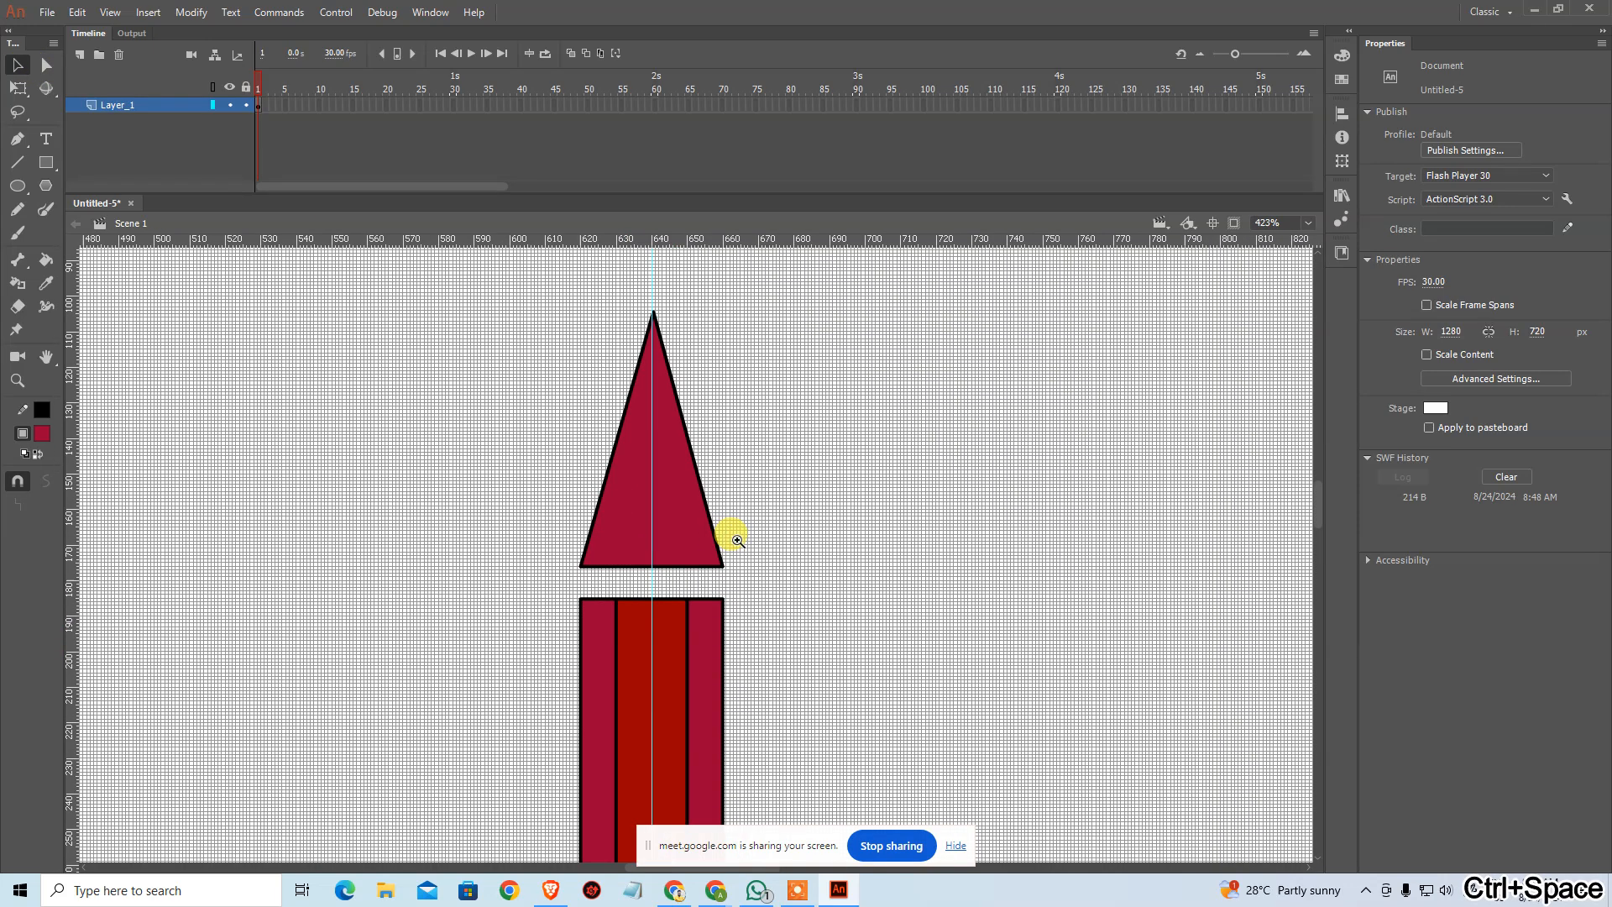
{"action": "left_click", "coordinate": [690, 554]}
{"action": "double_click", "coordinate": [690, 554]}
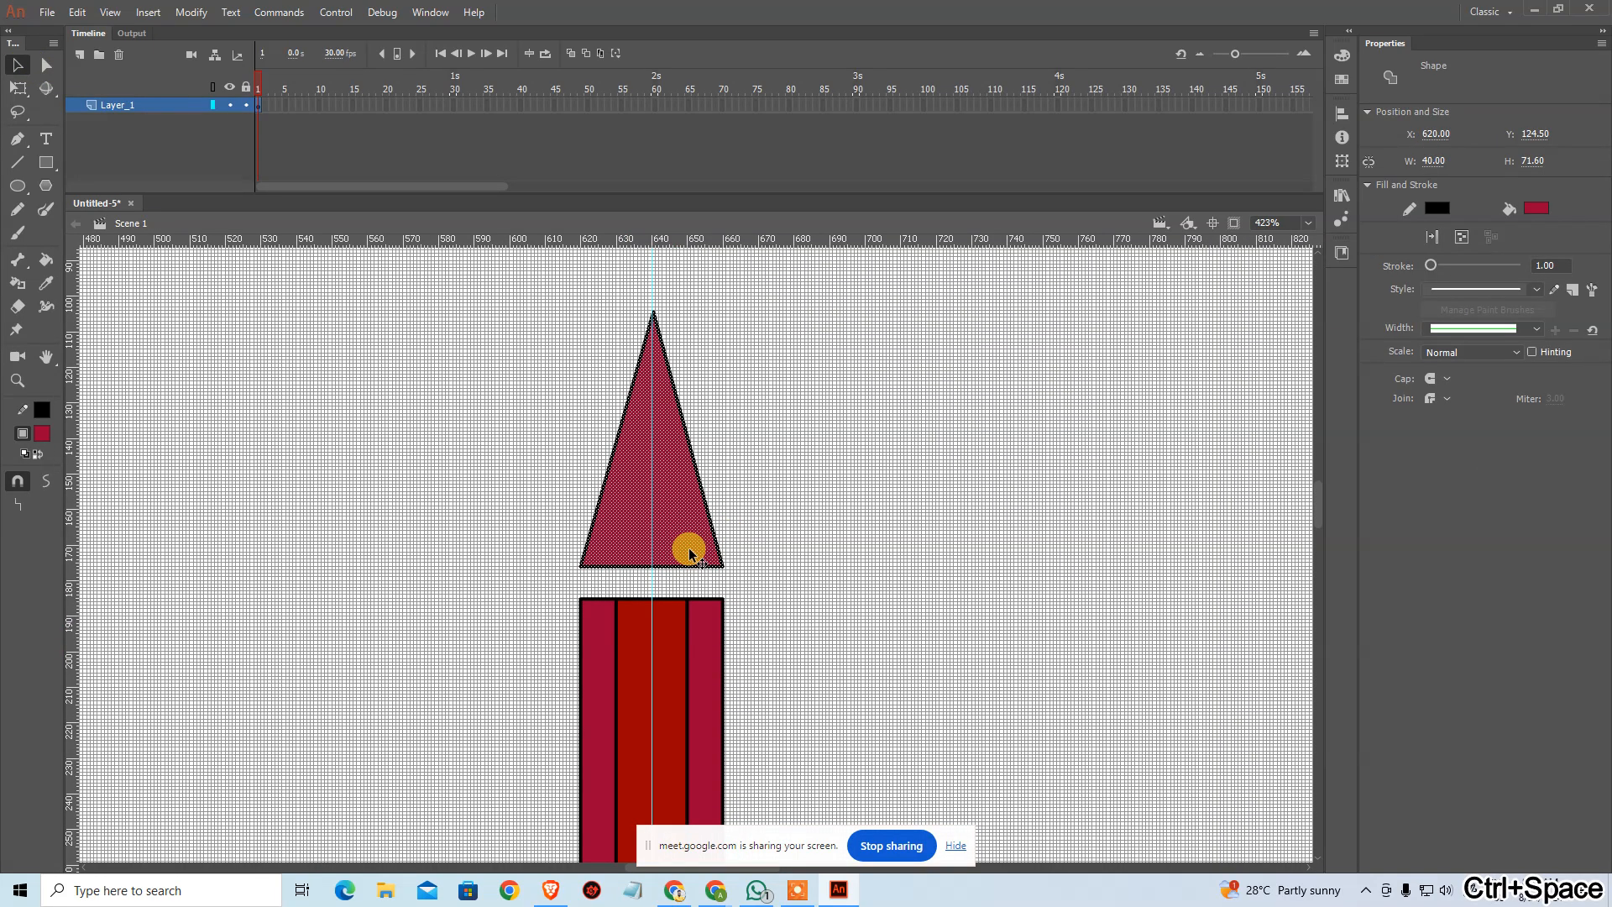
{"action": "key", "text": "shift+Down"}
{"action": "key", "text": "Up"}
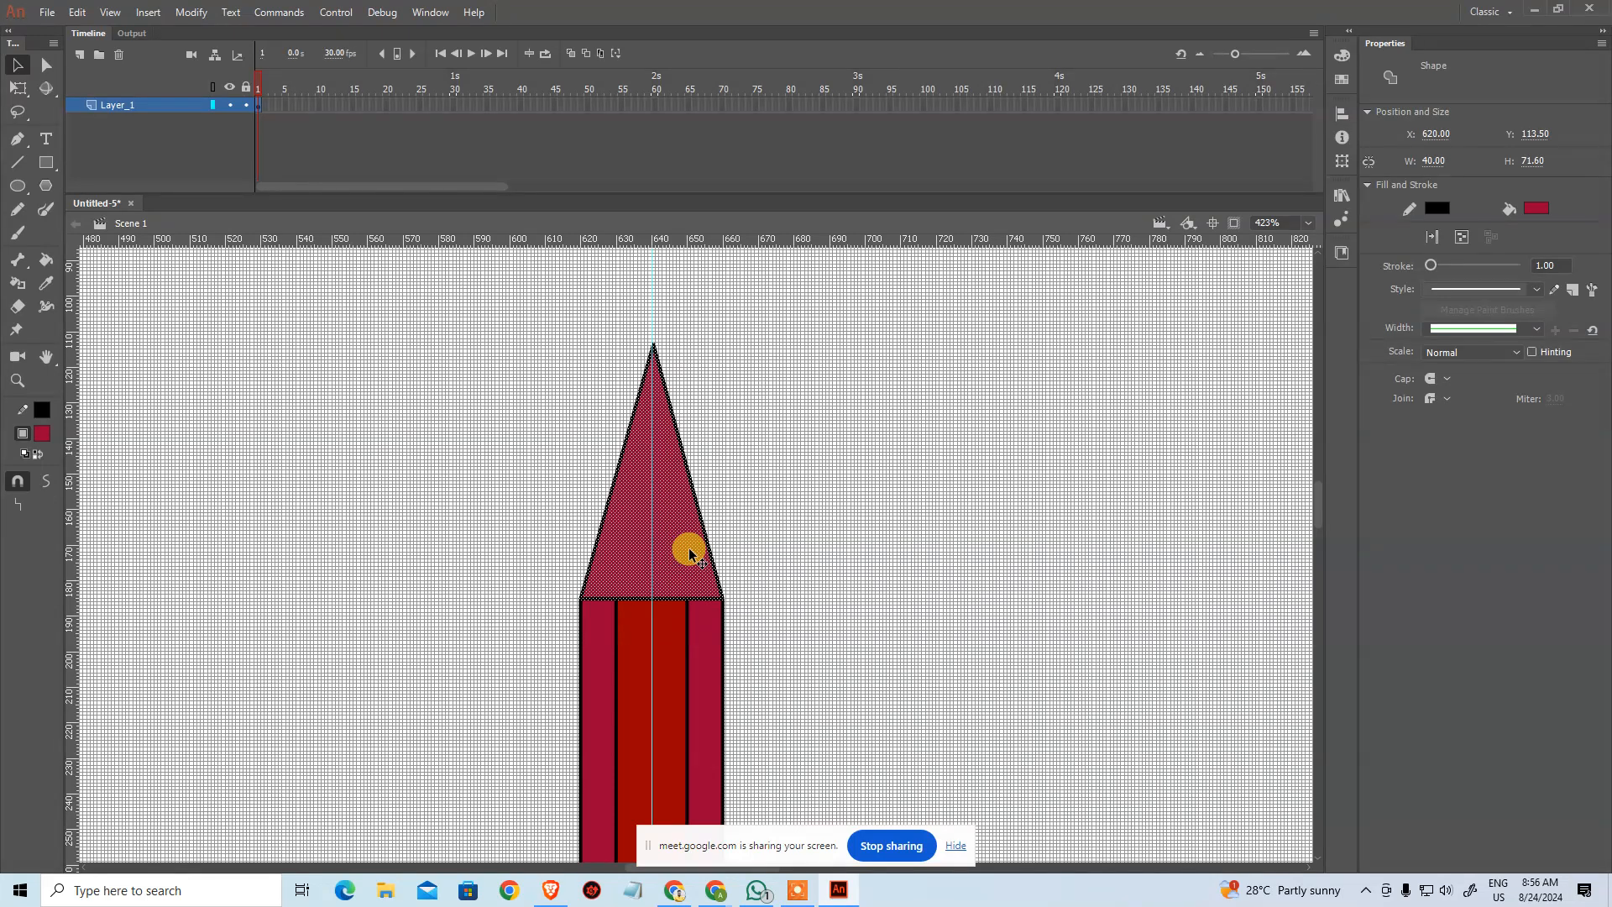
{"action": "left_click", "coordinate": [789, 538]}
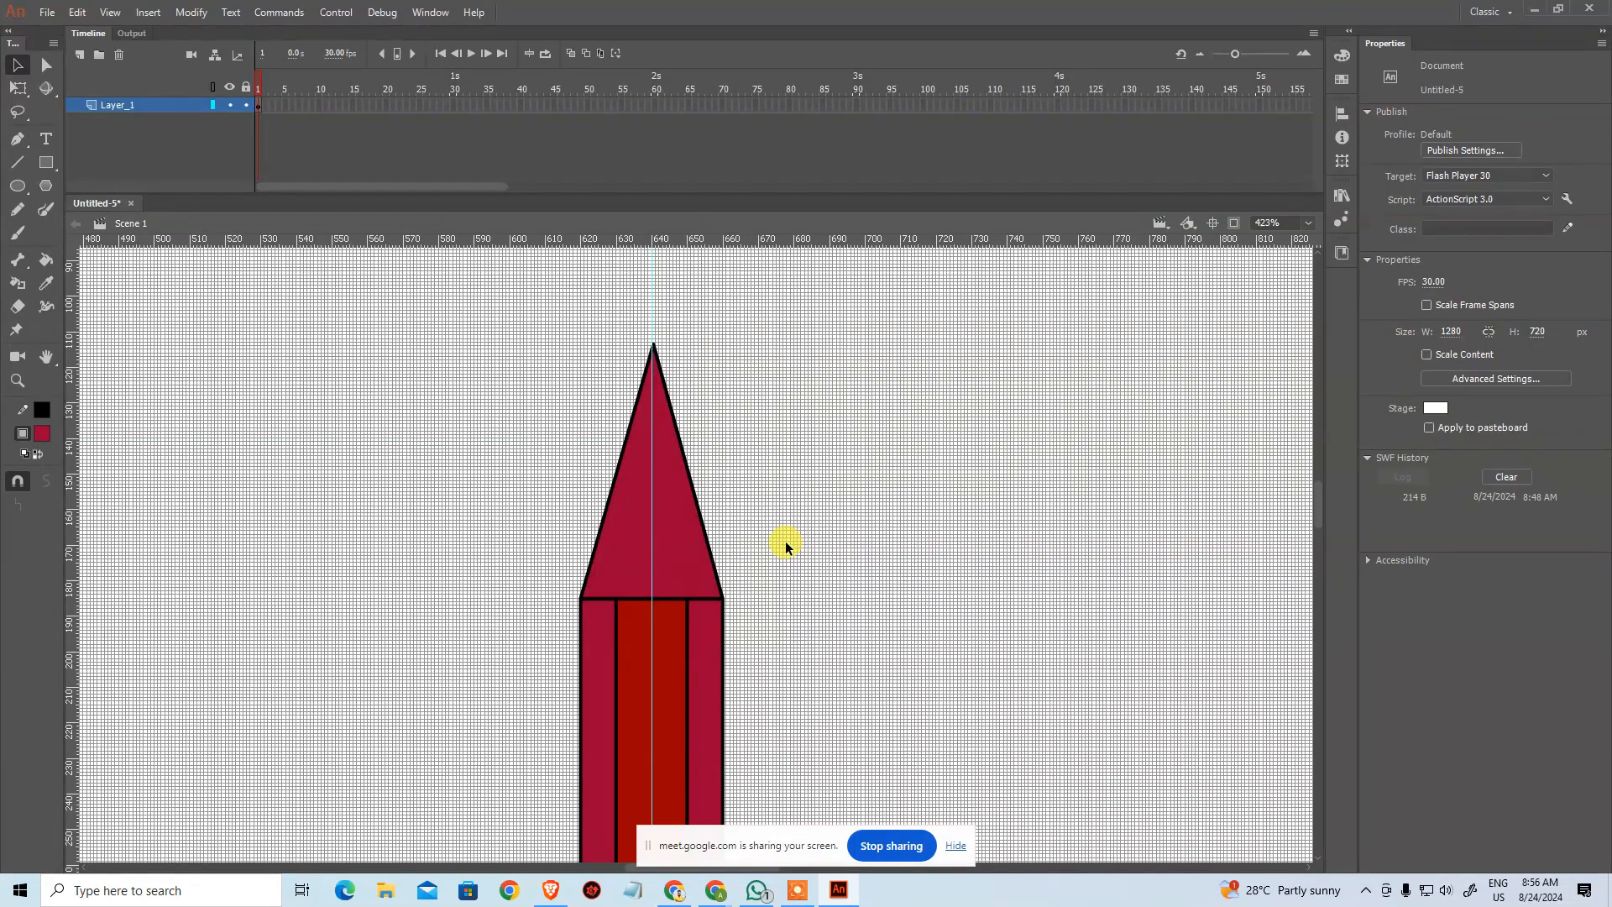
{"action": "mouse_move", "coordinate": [702, 605]}
{"action": "left_mouse_down"}
{"action": "mouse_move", "coordinate": [730, 446]}
{"action": "mouse_move", "coordinate": [739, 455]}
{"action": "left_mouse_up"}
{"action": "left_click", "coordinate": [739, 455]}
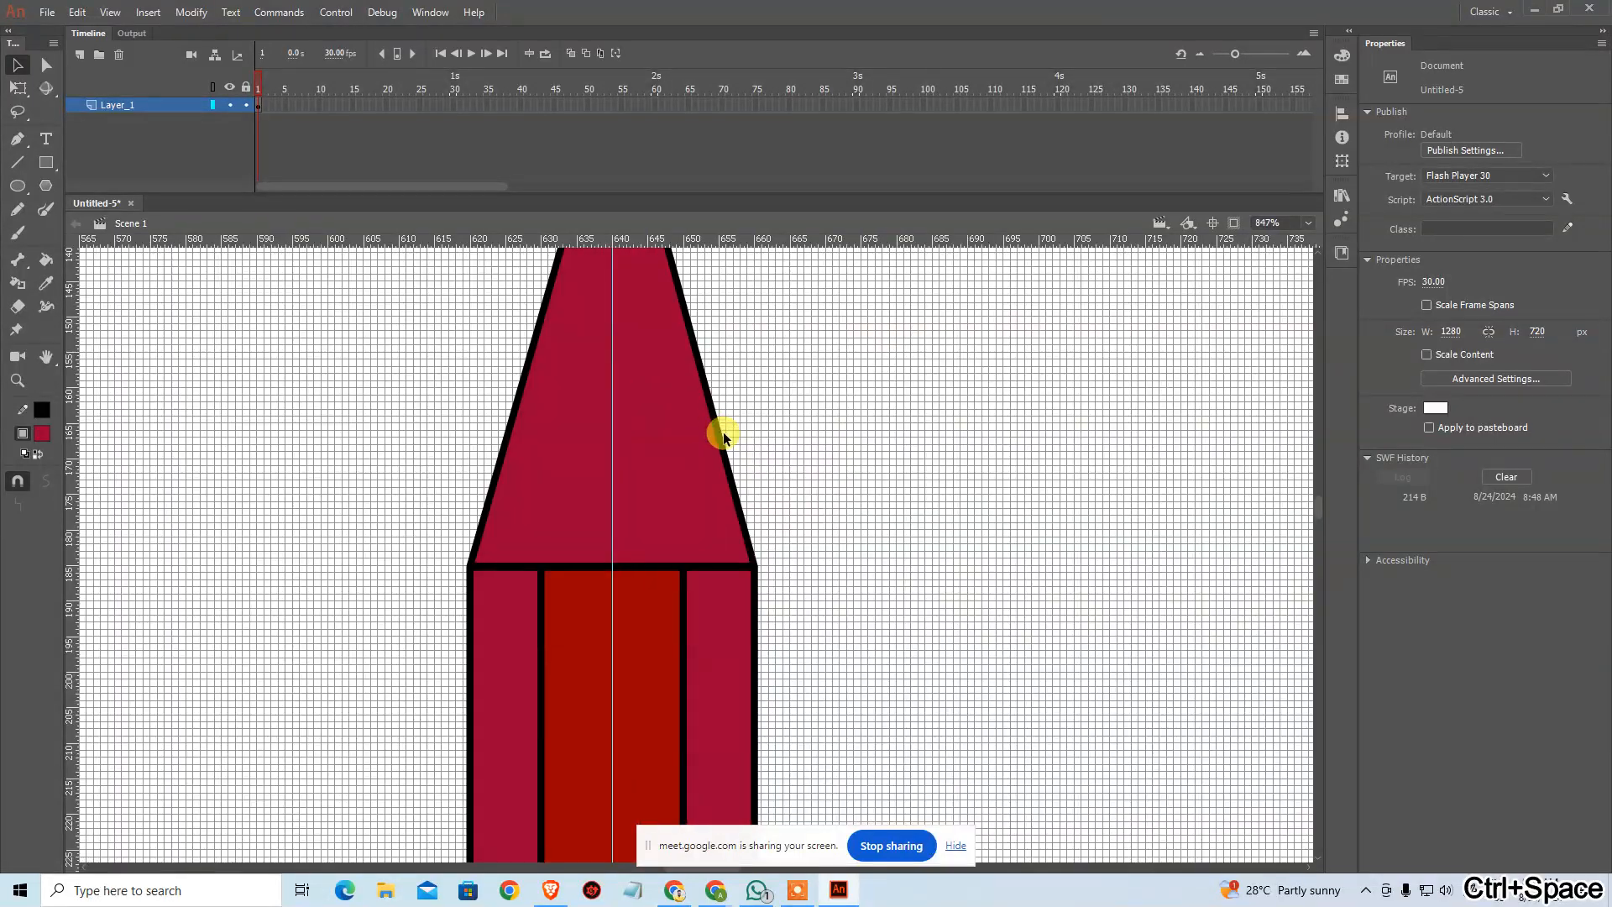
Step: Fill the pencil's triangular tip with pale pink #FFCCCC using the Paint Bucket tool
{"action": "key", "text": "ctrl+minus"}
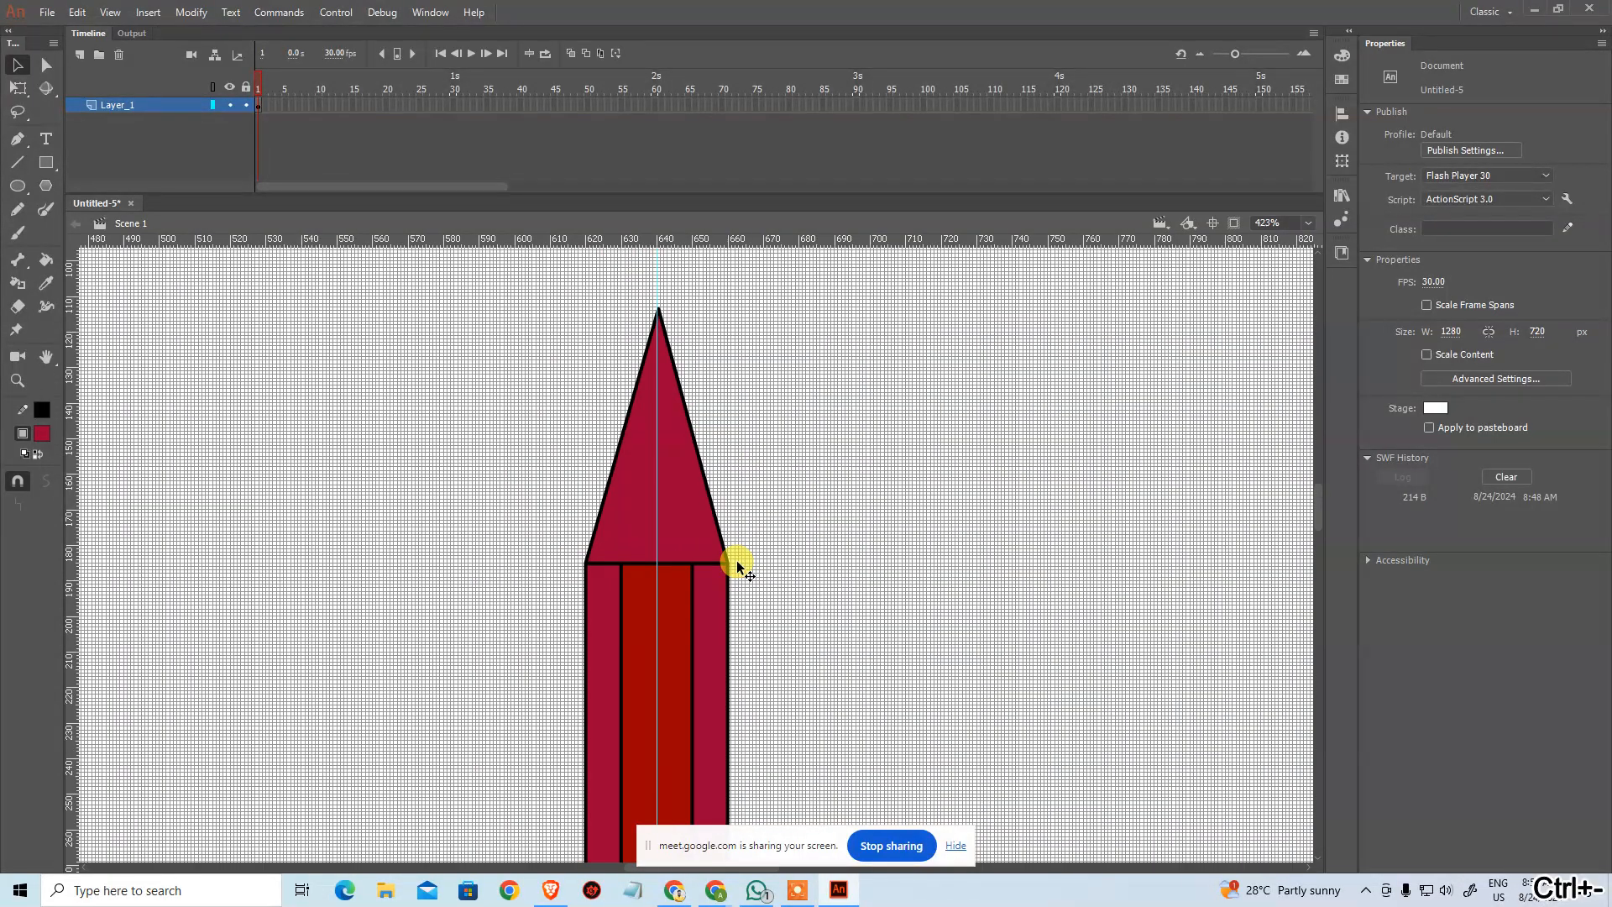
{"action": "key", "text": "k"}
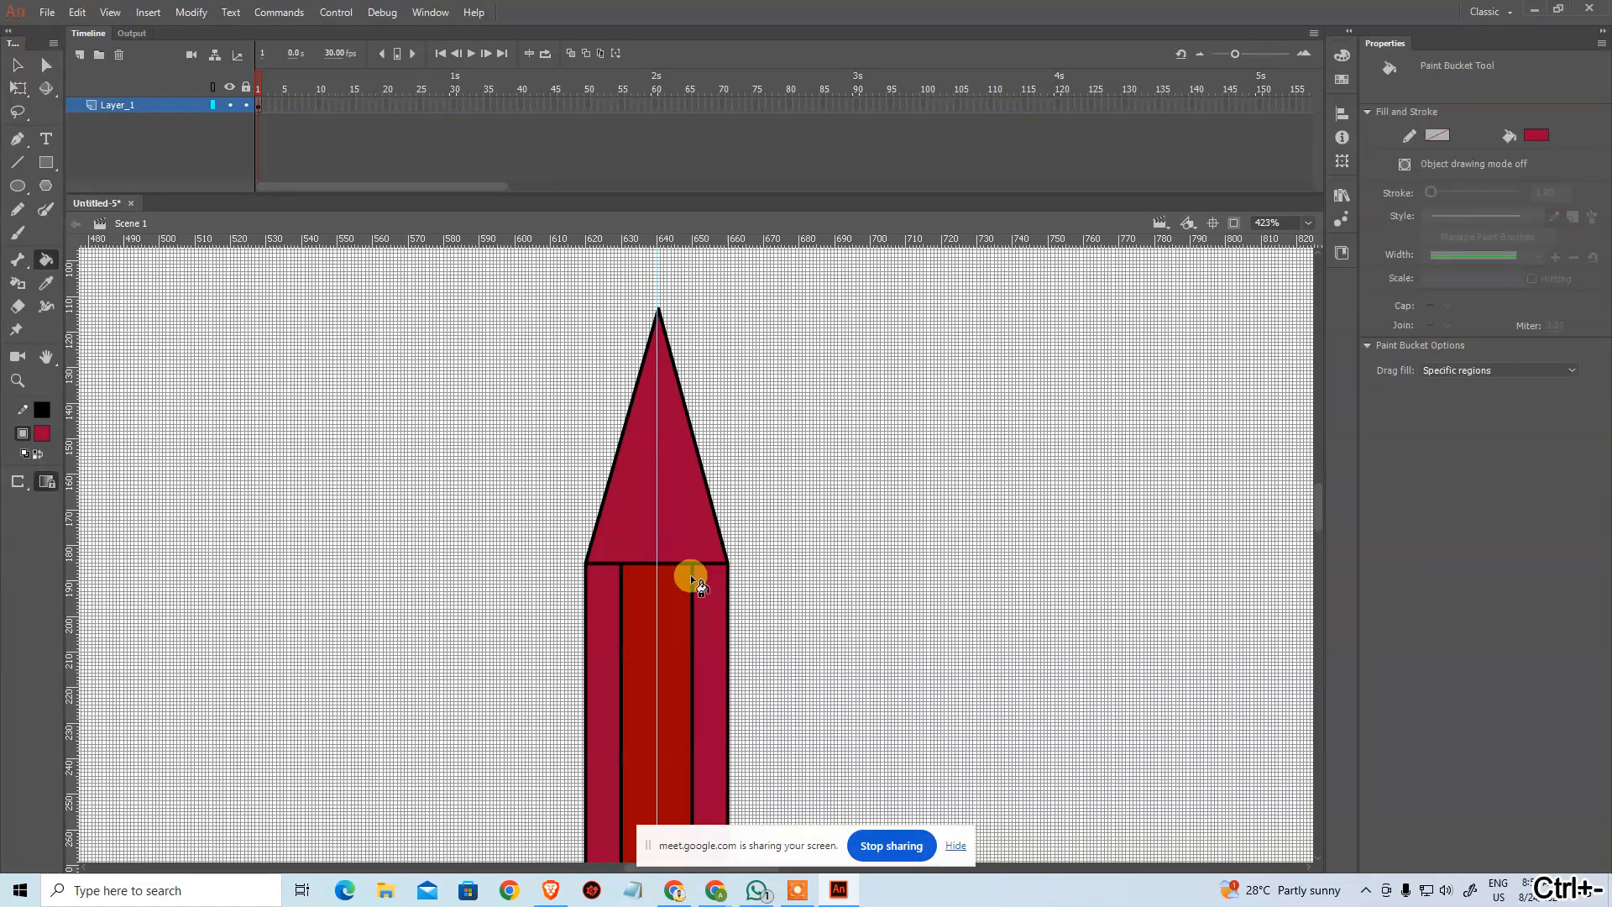
{"action": "left_click", "coordinate": [42, 432]}
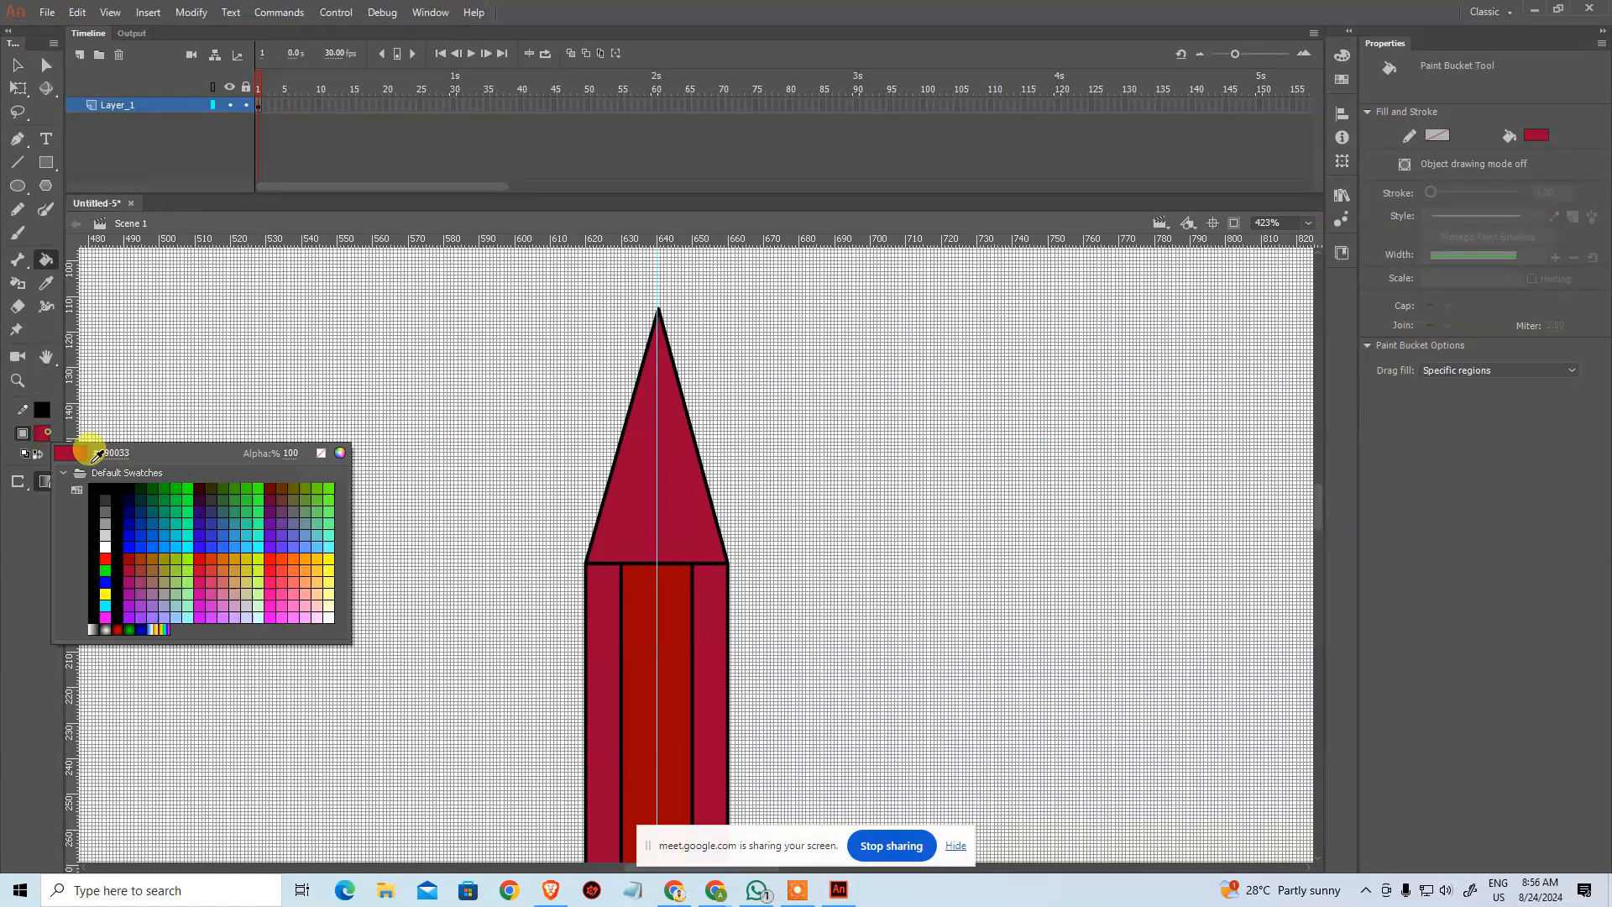
{"action": "left_click", "coordinate": [322, 601]}
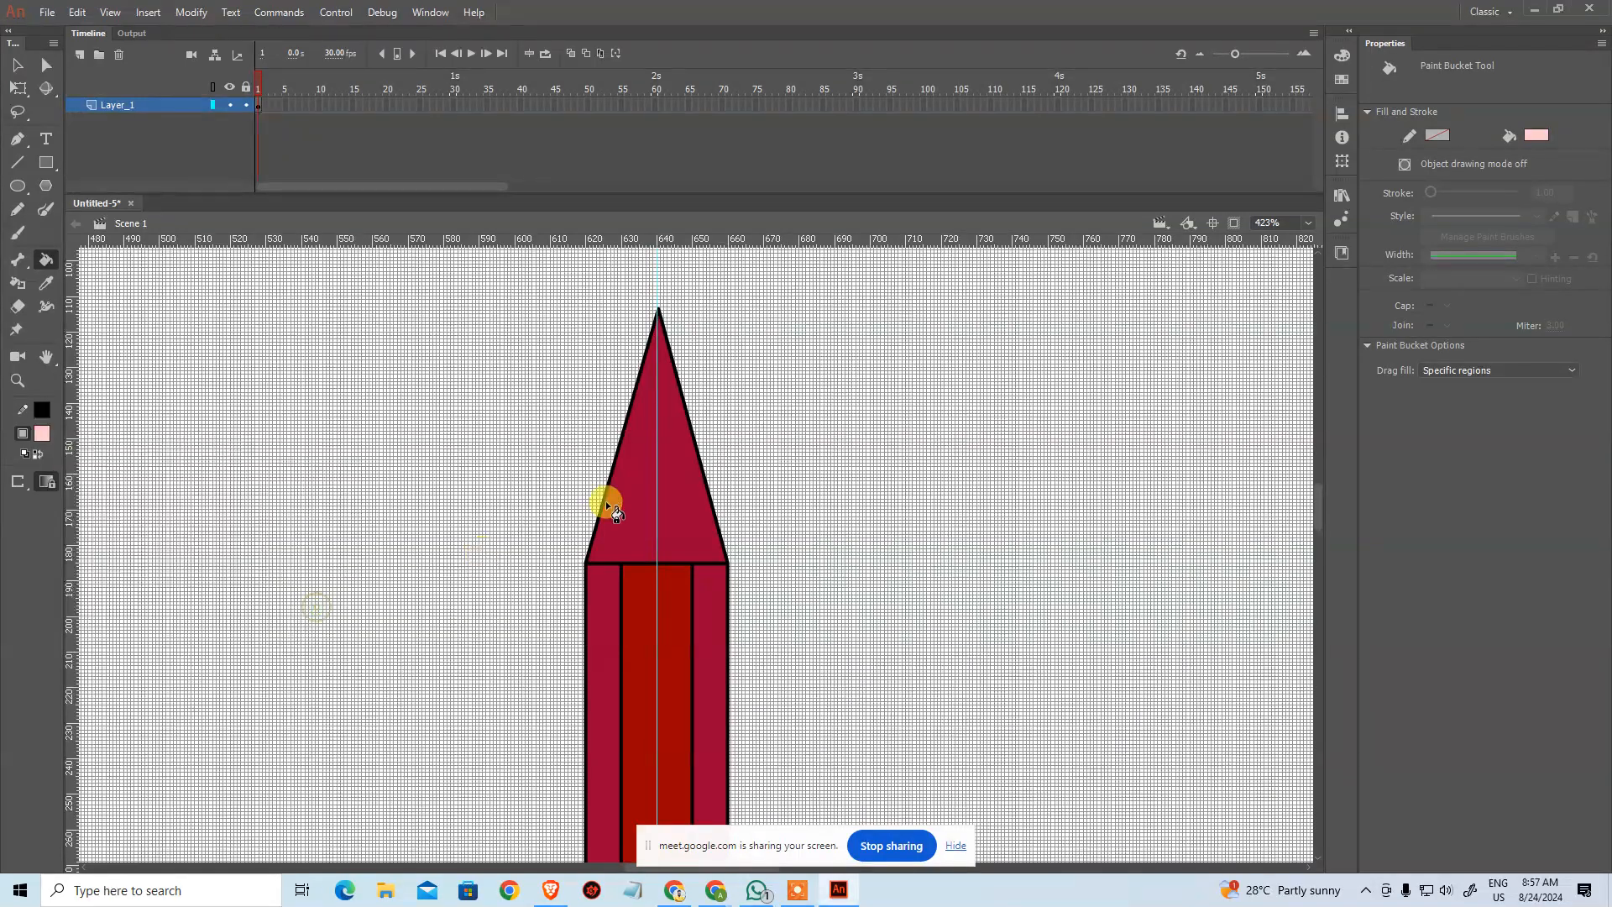
{"action": "left_click", "coordinate": [616, 505]}
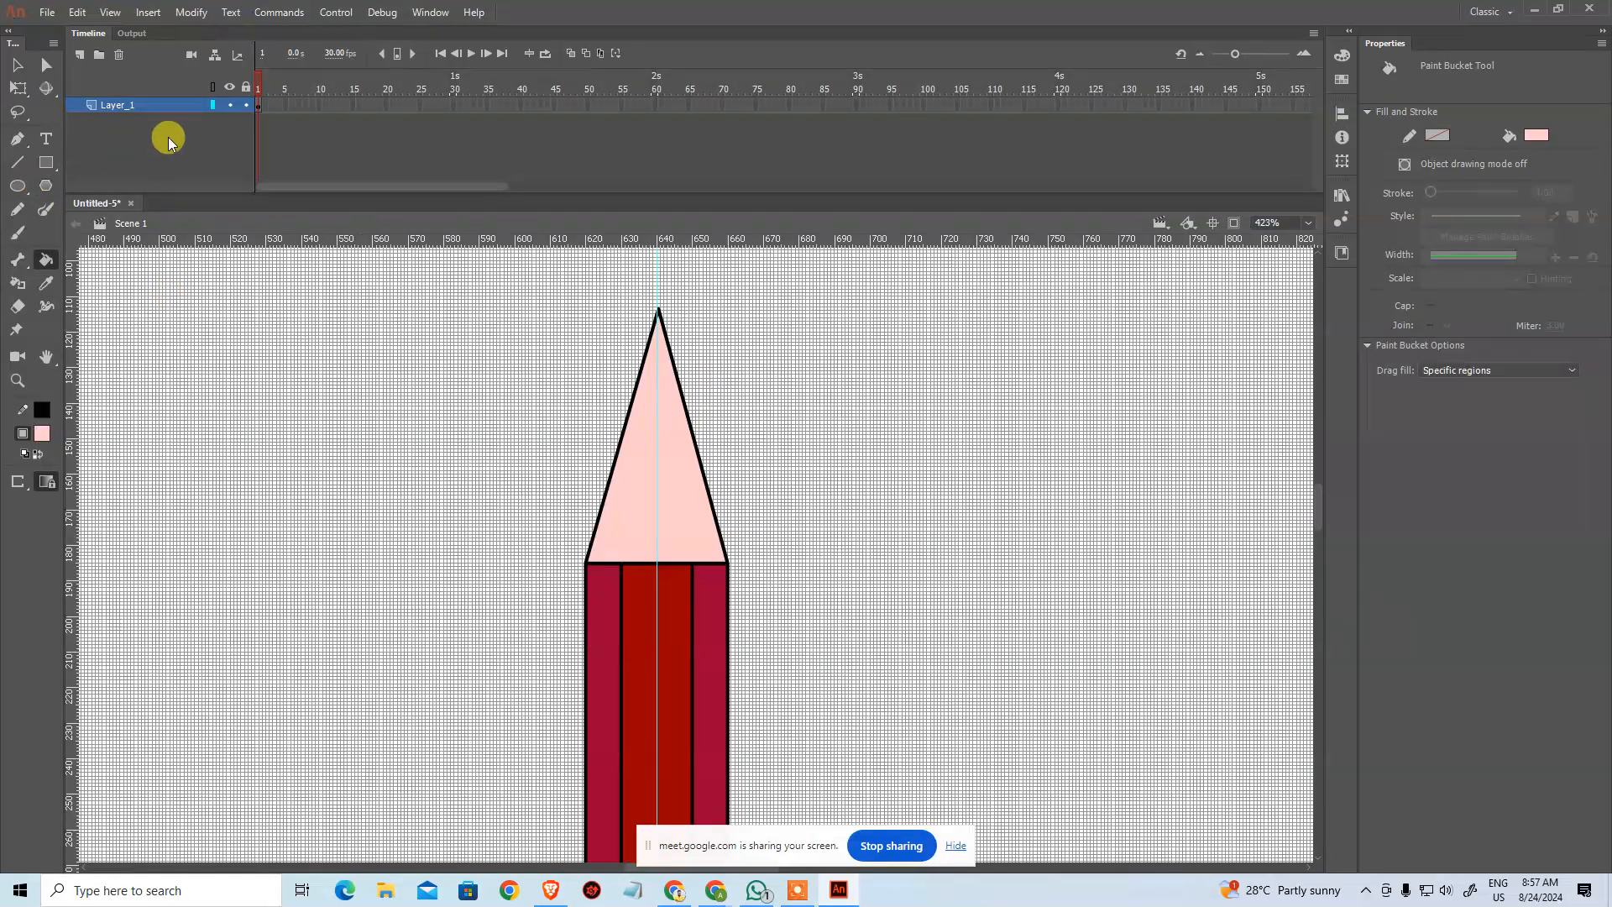
Step: Select the uppermost part of the tip, about 14 px high, and change its fill to dark grey
{"action": "key", "text": "v"}
{"action": "left_click_drag", "start_coordinate": [603, 294], "coordinate": [723, 361]}
{"action": "left_click", "coordinate": [41, 433]}
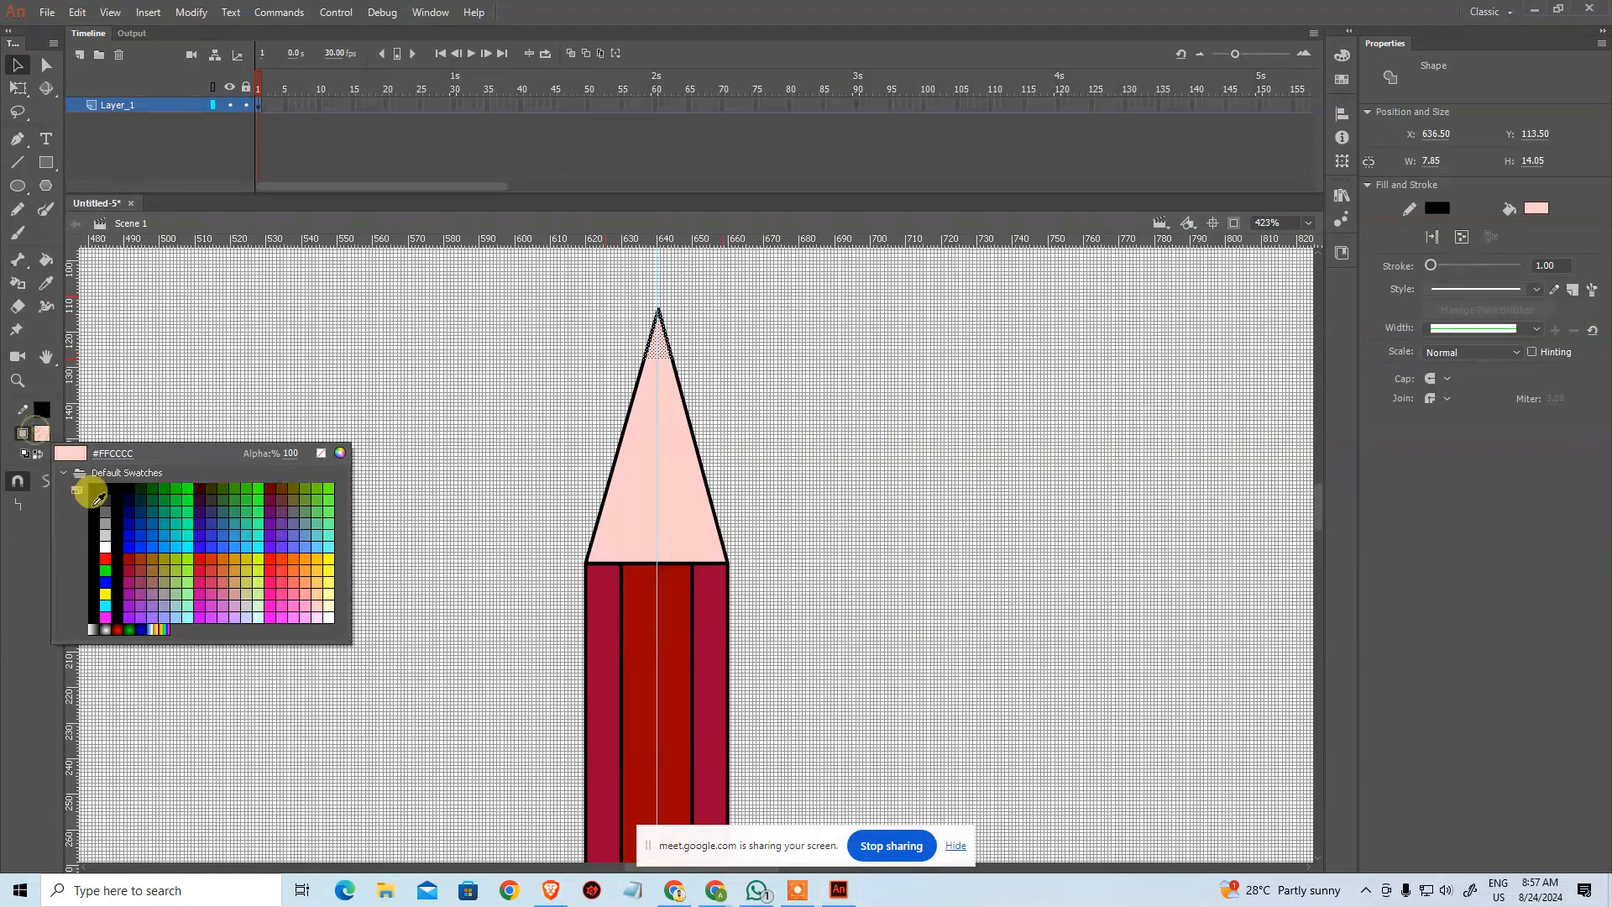
{"action": "left_click", "coordinate": [109, 488]}
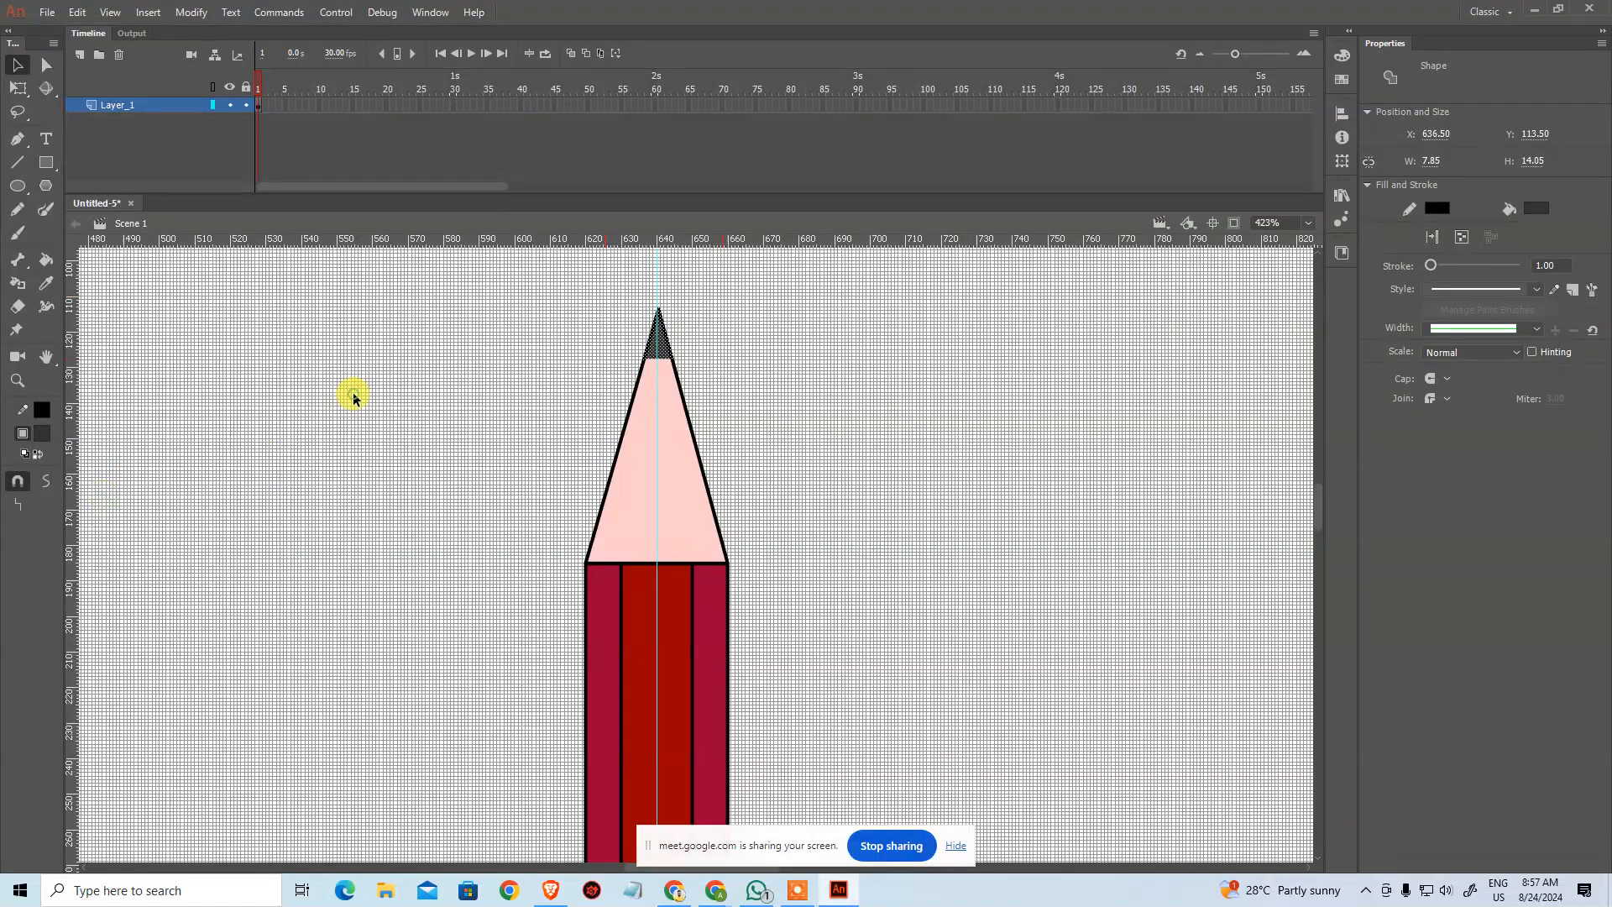
{"action": "left_click", "coordinate": [948, 370]}
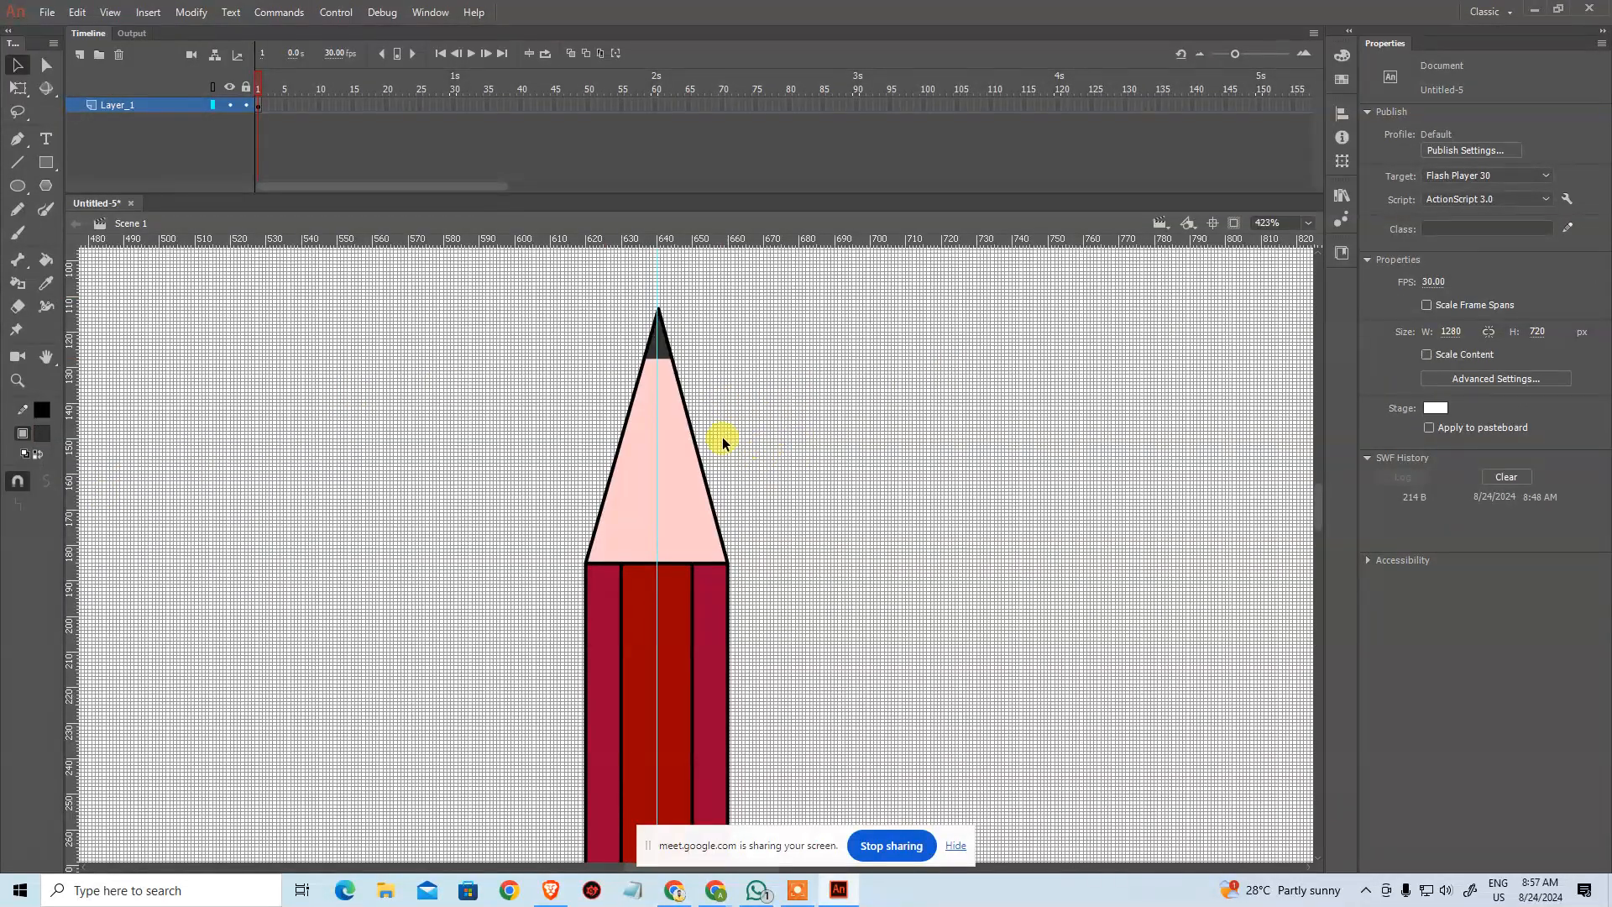
Step: Select the fill of the small lead section at the tip's point and change it to black
{"action": "left_click_drag", "start_coordinate": [618, 294], "coordinate": [732, 376]}
{"action": "left_click", "coordinate": [662, 349]}
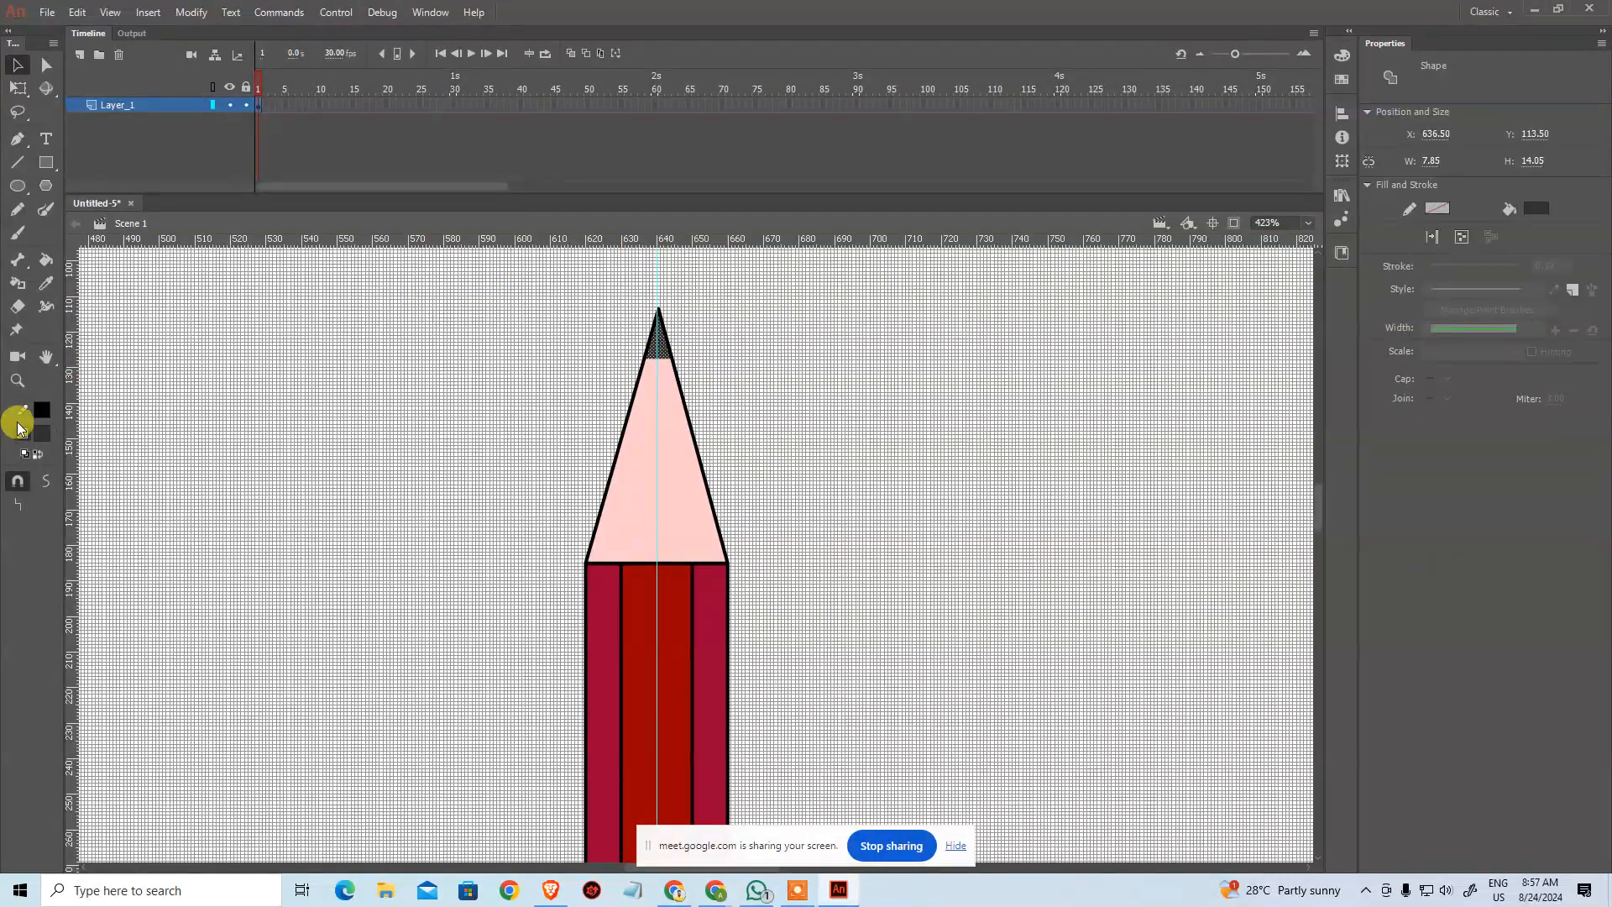
{"action": "left_click", "coordinate": [41, 433]}
{"action": "left_click", "coordinate": [95, 488]}
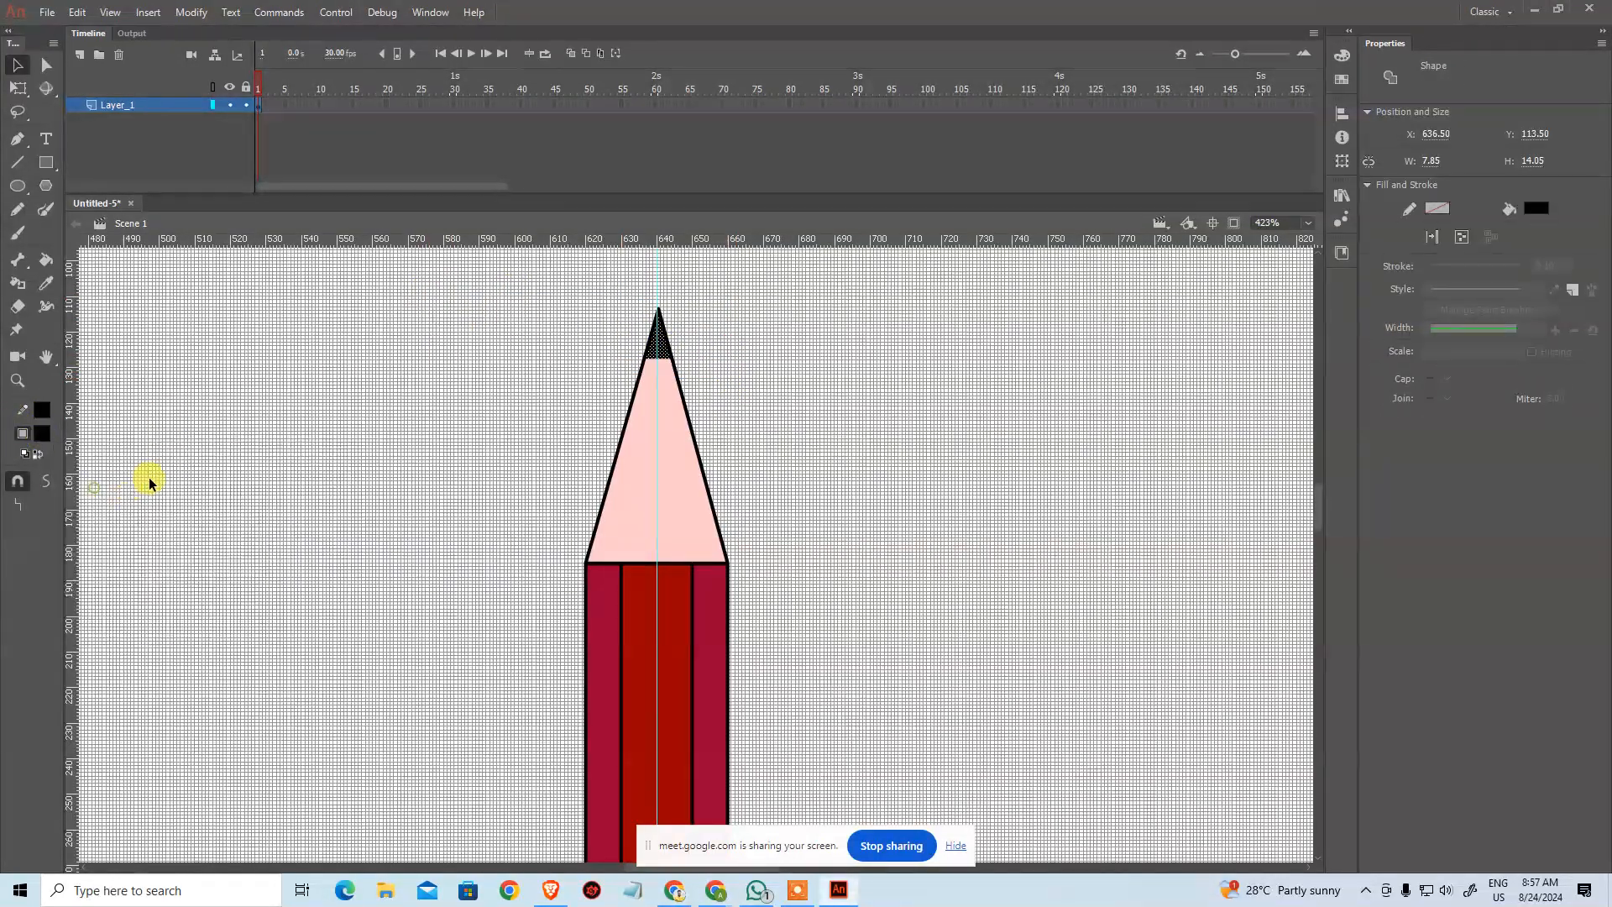
{"action": "left_click", "coordinate": [840, 560]}
Step: Add a new layer and draw a slanted line about 16 by 27 px beside the pencil's upper body
{"action": "left_click_drag", "start_coordinate": [840, 560], "coordinate": [804, 402]}
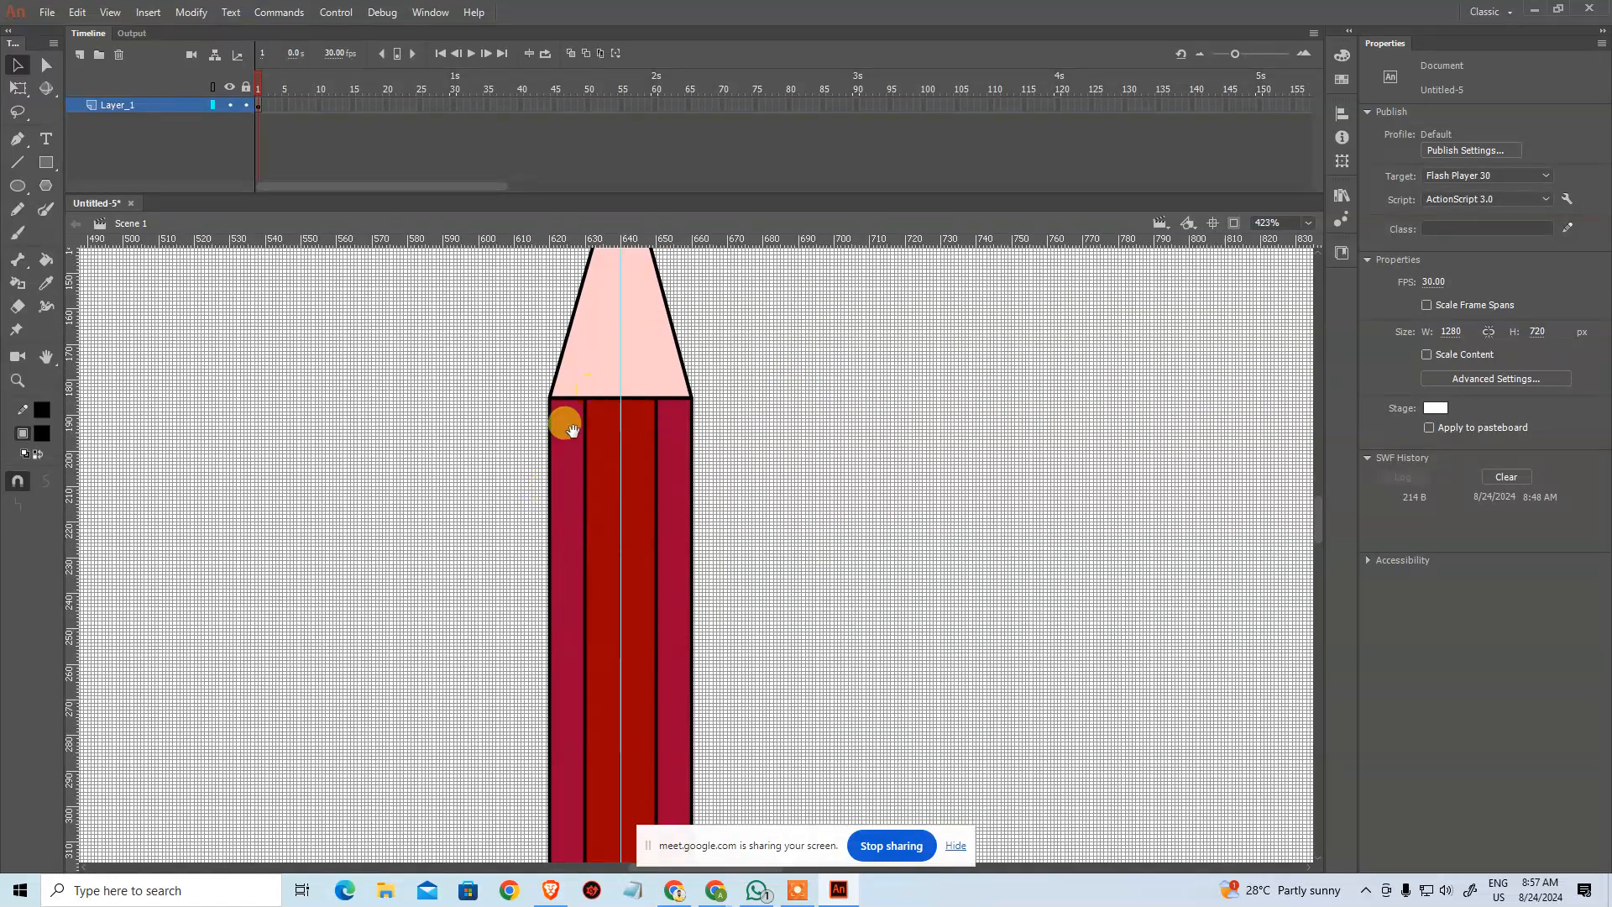
{"action": "left_click", "coordinate": [79, 55]}
{"action": "left_click", "coordinate": [19, 163]}
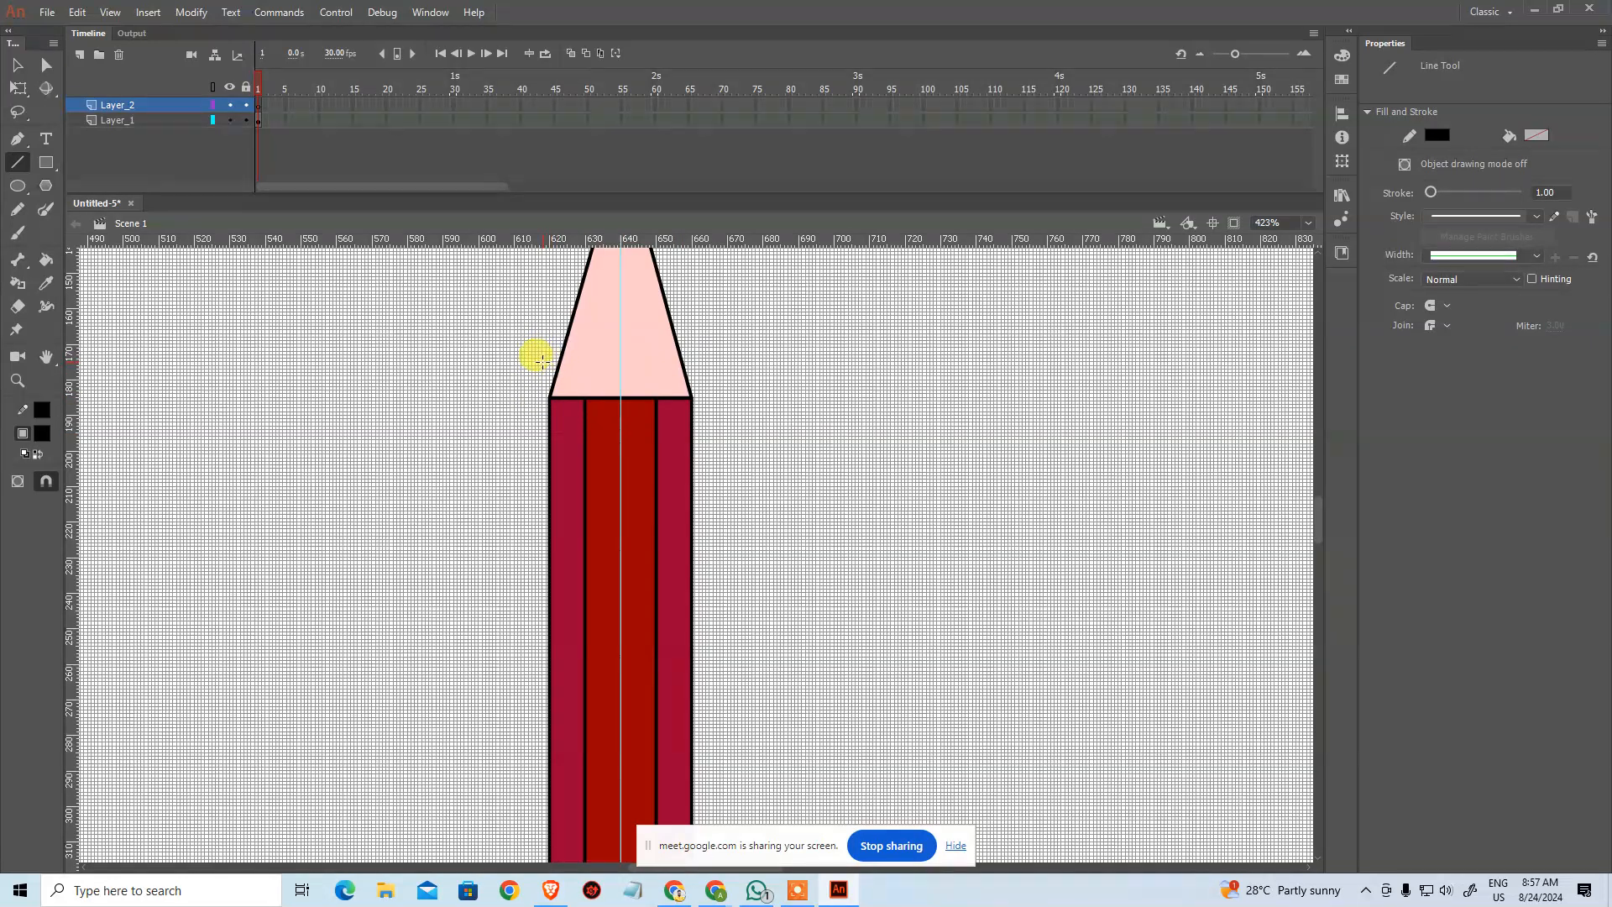
{"action": "left_click_drag", "start_coordinate": [385, 463], "coordinate": [442, 365]}
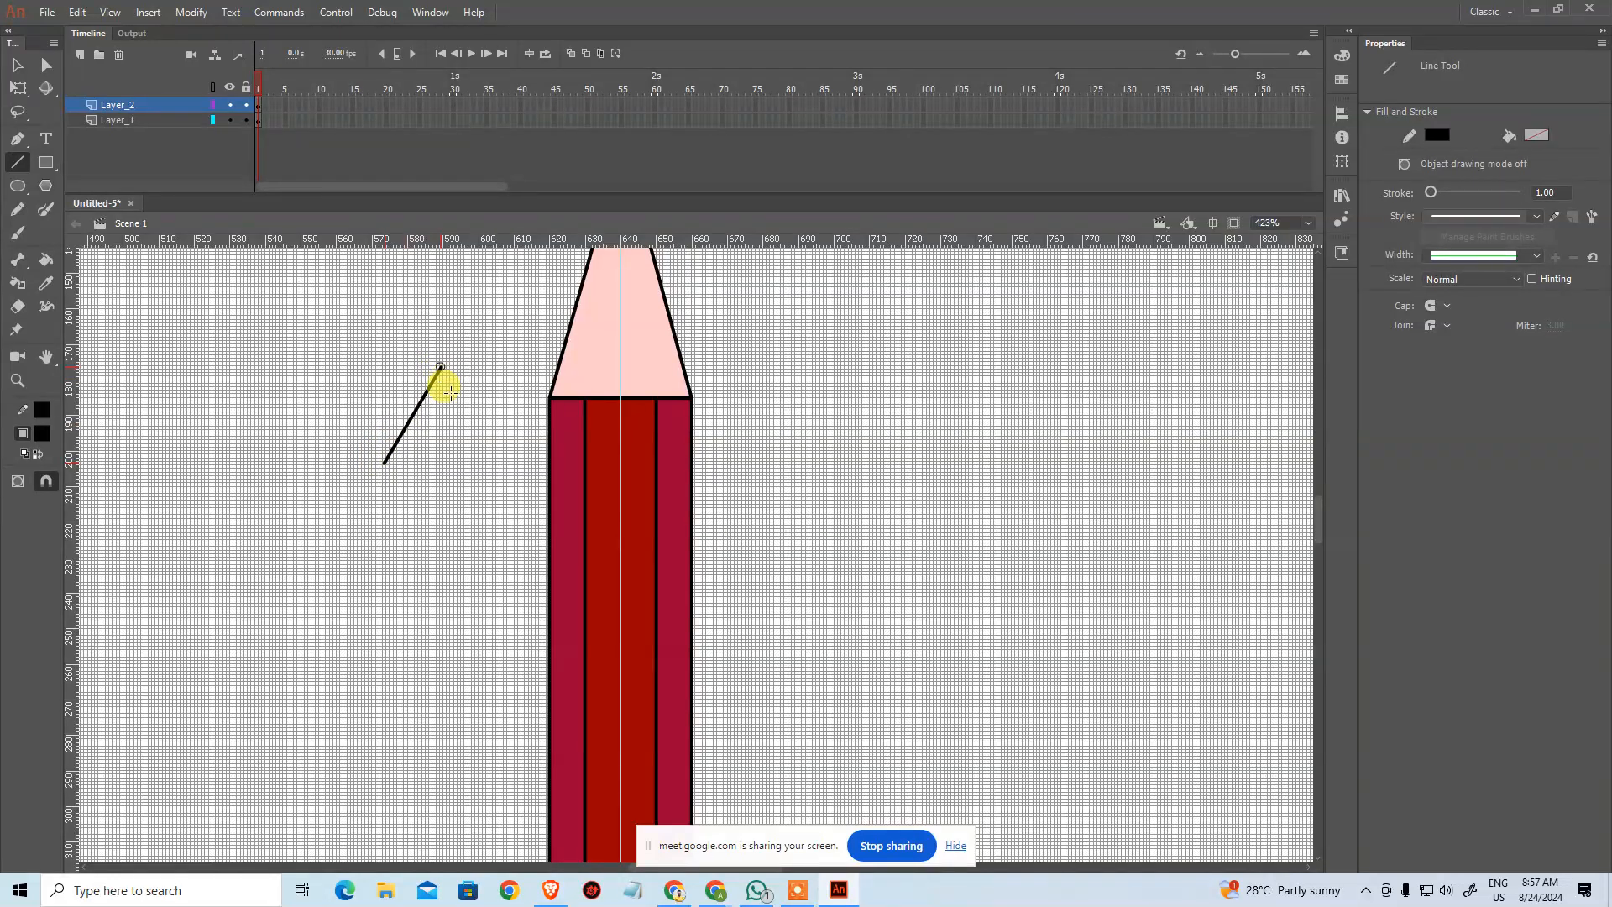
Step: Copy the slanted line, paste it in place and flip the copy so the two lines form an X
{"action": "left_click", "coordinate": [23, 67]}
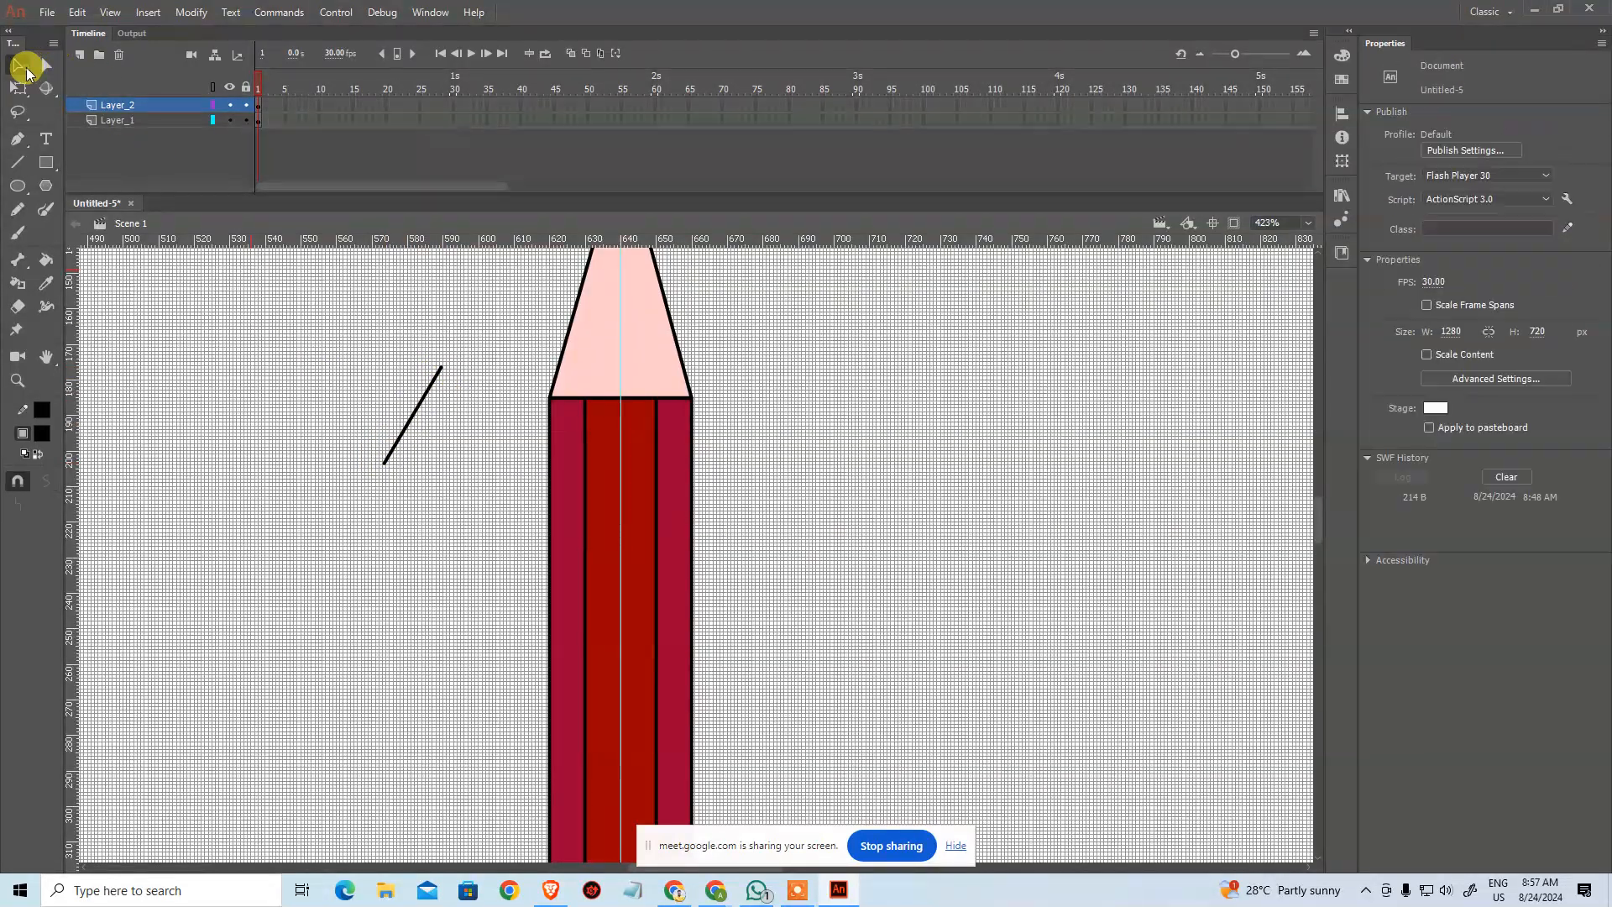
{"action": "left_click", "coordinate": [415, 415]}
{"action": "key", "text": "ctrl+c"}
{"action": "key", "text": "ctrl+shift+v"}
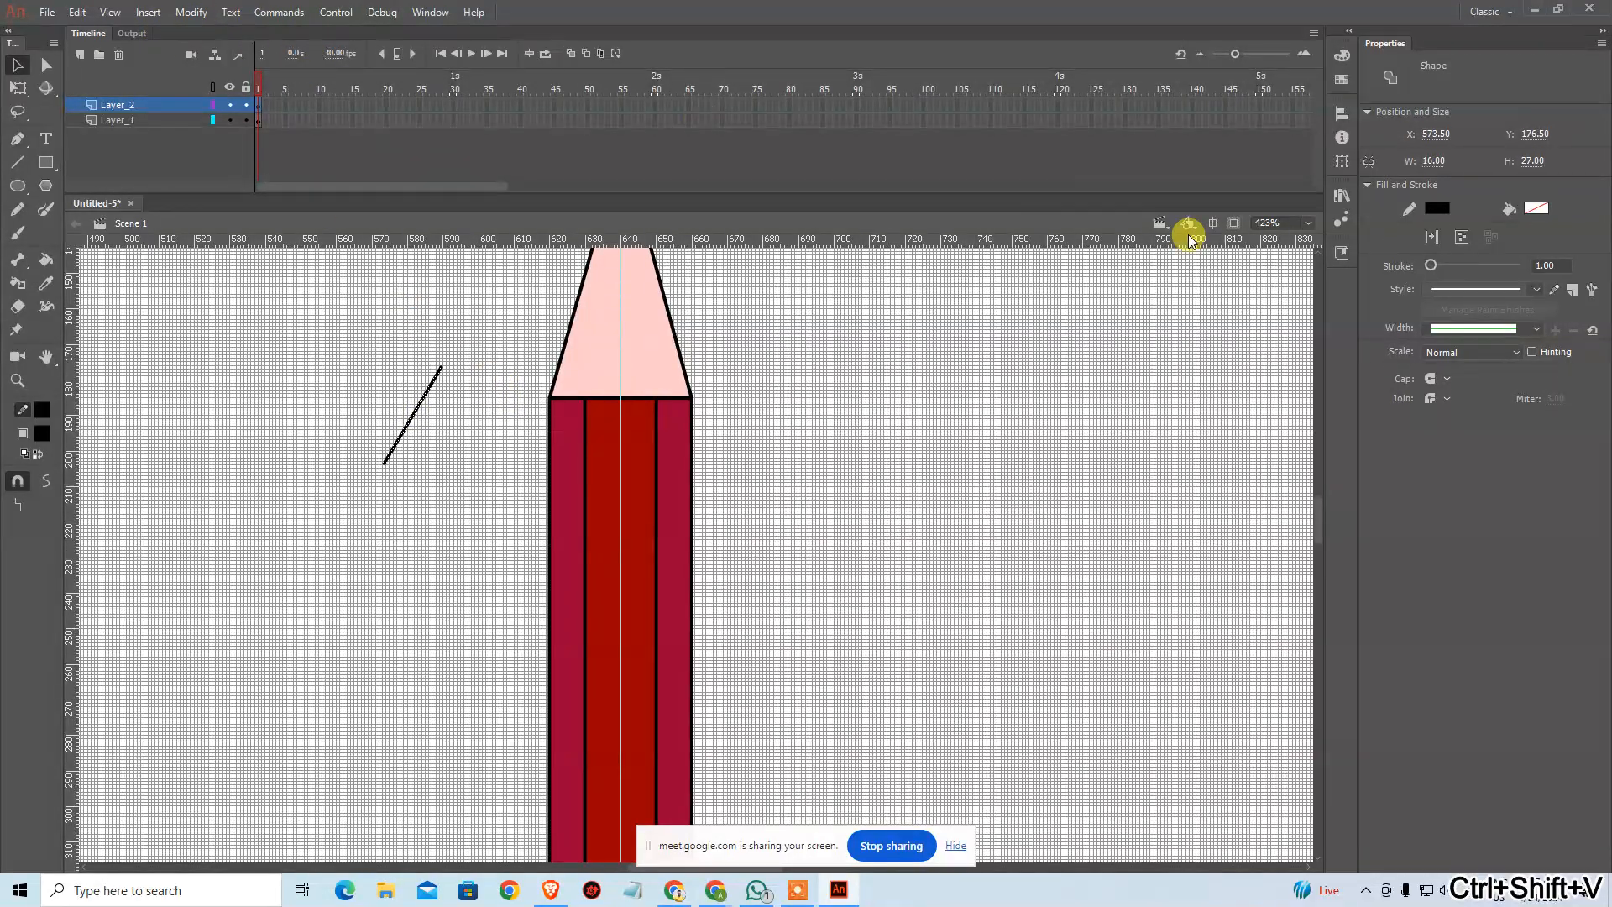
{"action": "left_click", "coordinate": [191, 13]}
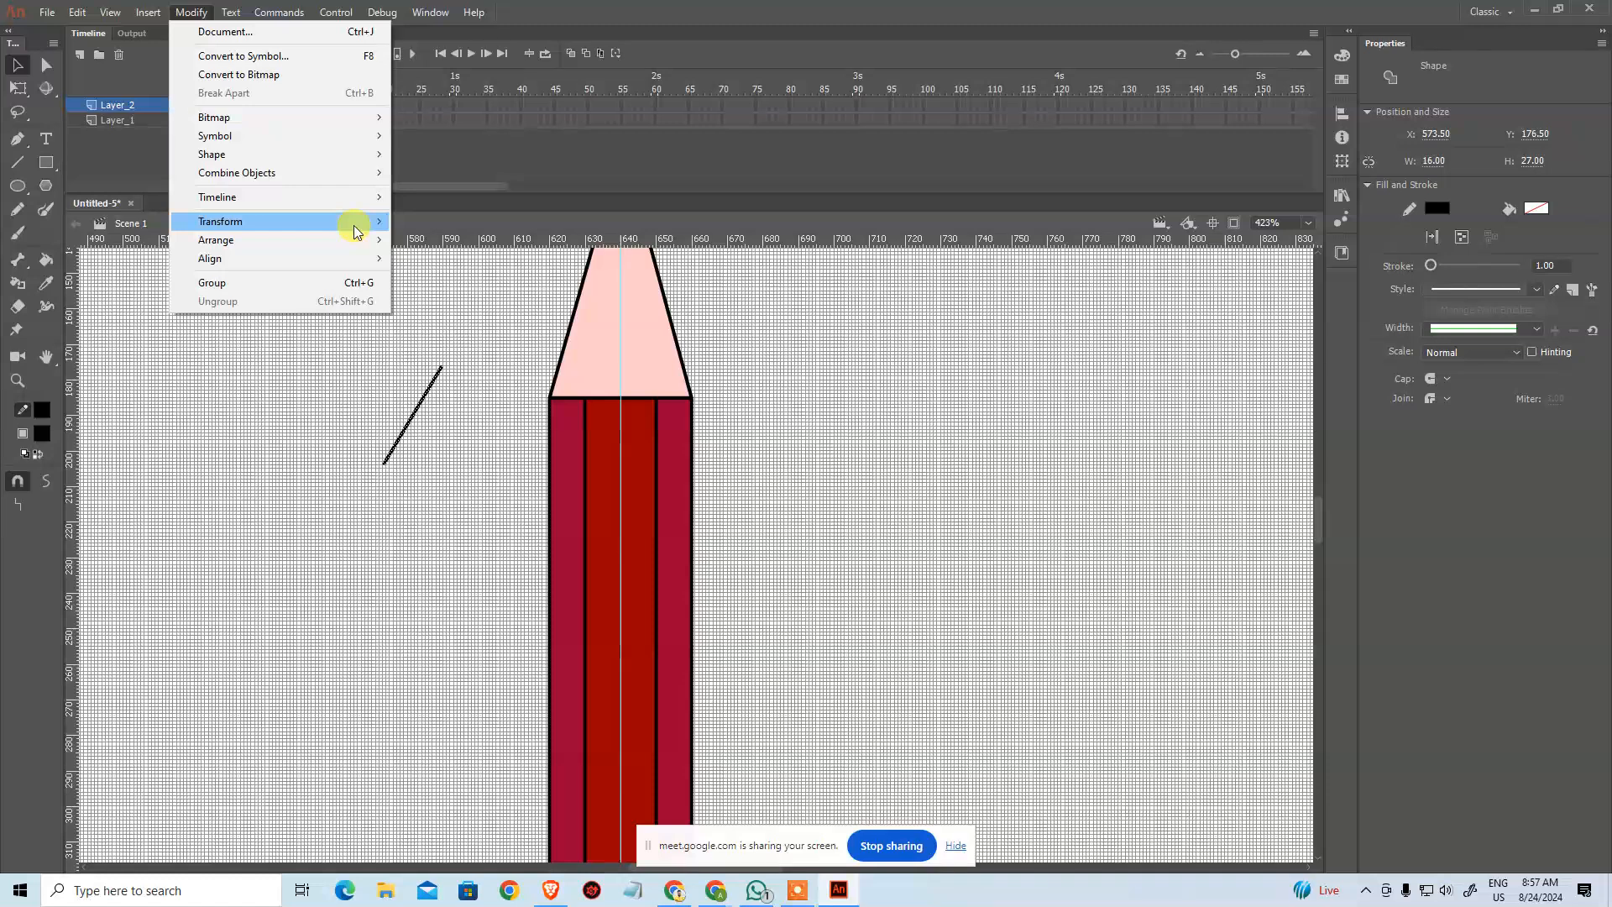
{"action": "mouse_move", "coordinate": [351, 224]}
{"action": "left_click", "coordinate": [503, 399]}
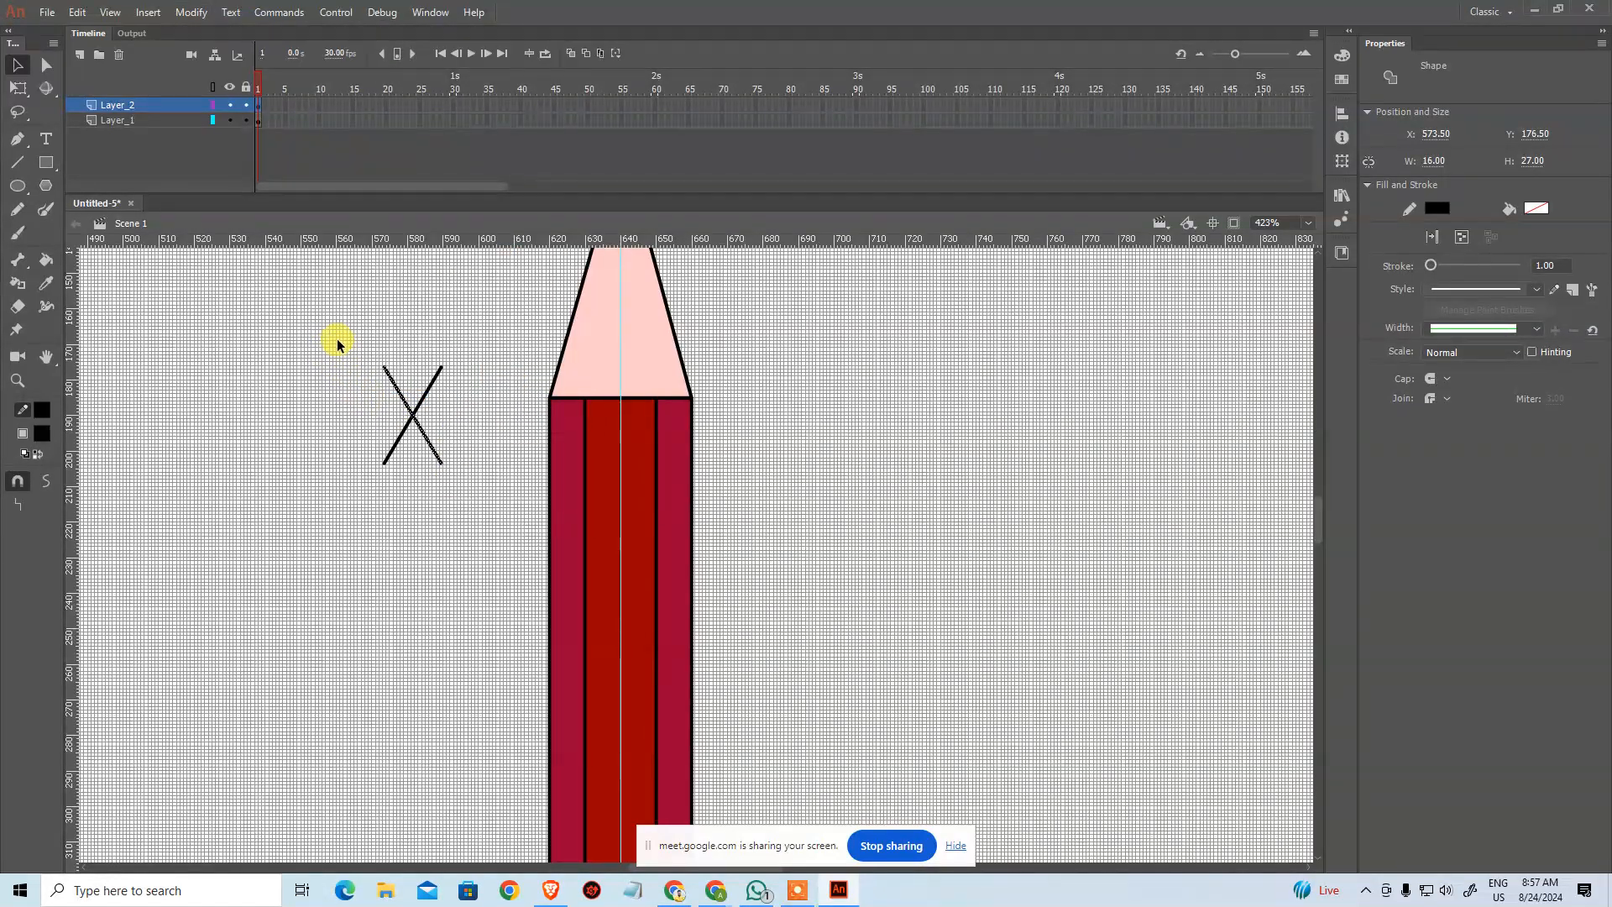
Step: Select both crossed lines and nudge them to Y 171.50, centred near where the left stripe line meets the body's top edge
{"action": "mouse_move", "coordinate": [330, 335]}
{"action": "left_mouse_down"}
{"action": "mouse_move", "coordinate": [495, 522]}
{"action": "mouse_move", "coordinate": [500, 495]}
{"action": "left_mouse_up"}
{"action": "key", "text": "shift+Right"}
{"action": "key", "text": "shift+Right"}
{"action": "key", "text": "shift+Right"}
{"action": "key", "text": "shift+Right"}
{"action": "key", "text": "shift+Right"}
{"action": "key", "text": "shift+Right"}
{"action": "key", "text": "shift+Left"}
{"action": "key", "text": "shift+Up"}
{"action": "key", "text": "shift+Left"}
{"action": "key", "text": "shift+Left"}
{"action": "key", "text": "shift+Right"}
{"action": "key", "text": "Left"}
{"action": "key", "text": "Left"}
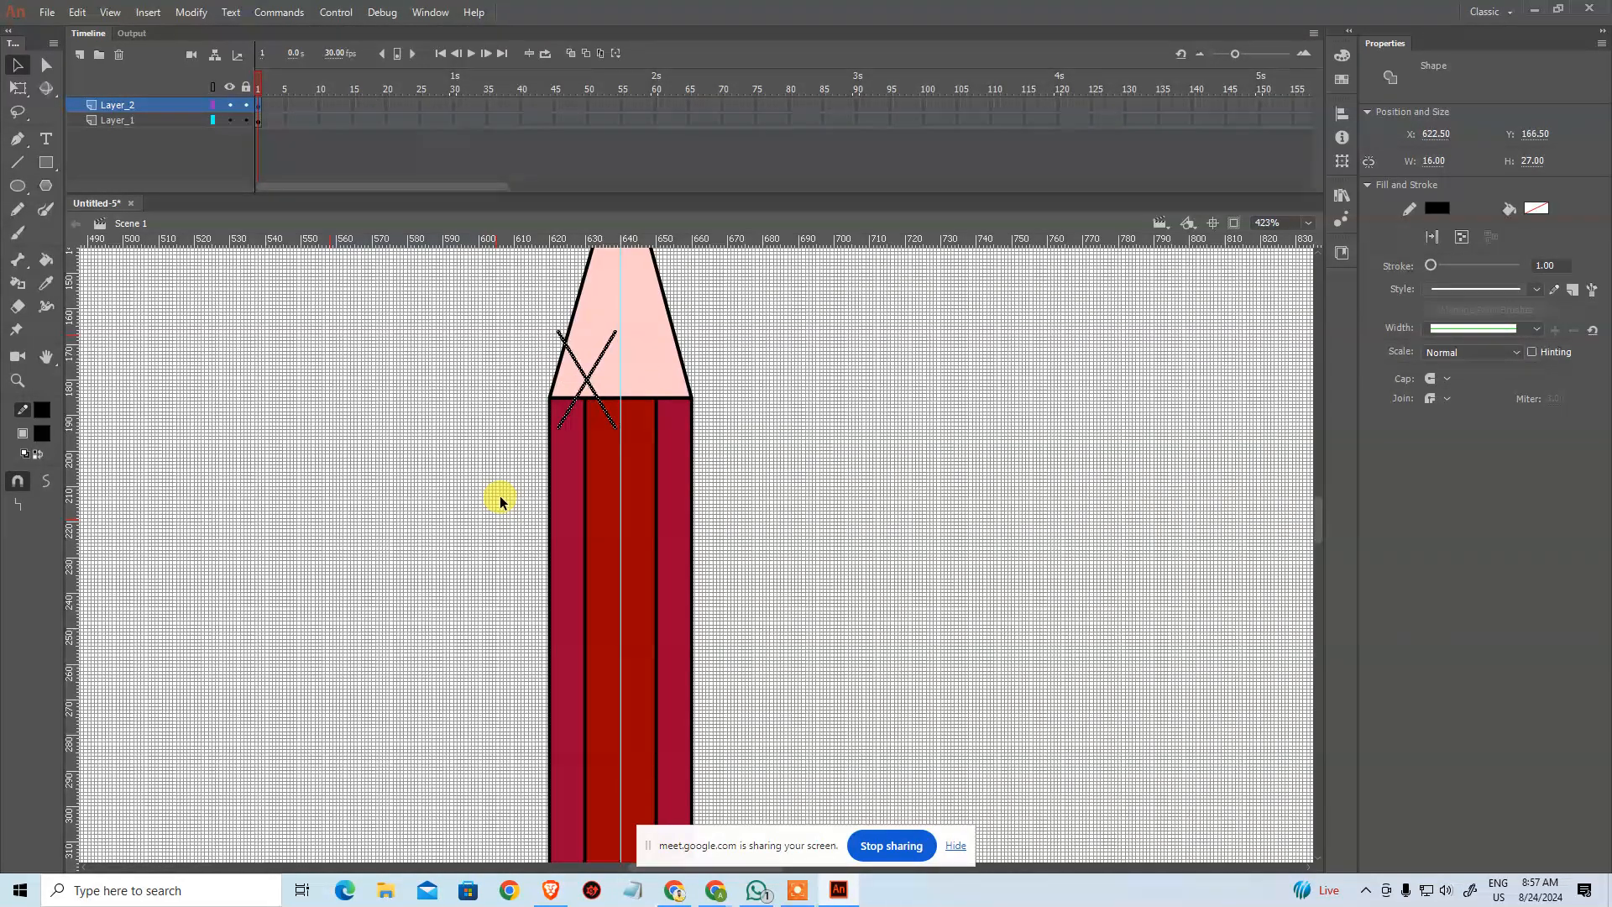
{"action": "key", "text": "Right"}
{"action": "key", "text": "Left"}
{"action": "key", "text": "Down"}
{"action": "key", "text": "Down"}
{"action": "key", "text": "Down"}
{"action": "key", "text": "Down"}
{"action": "key", "text": "Down"}
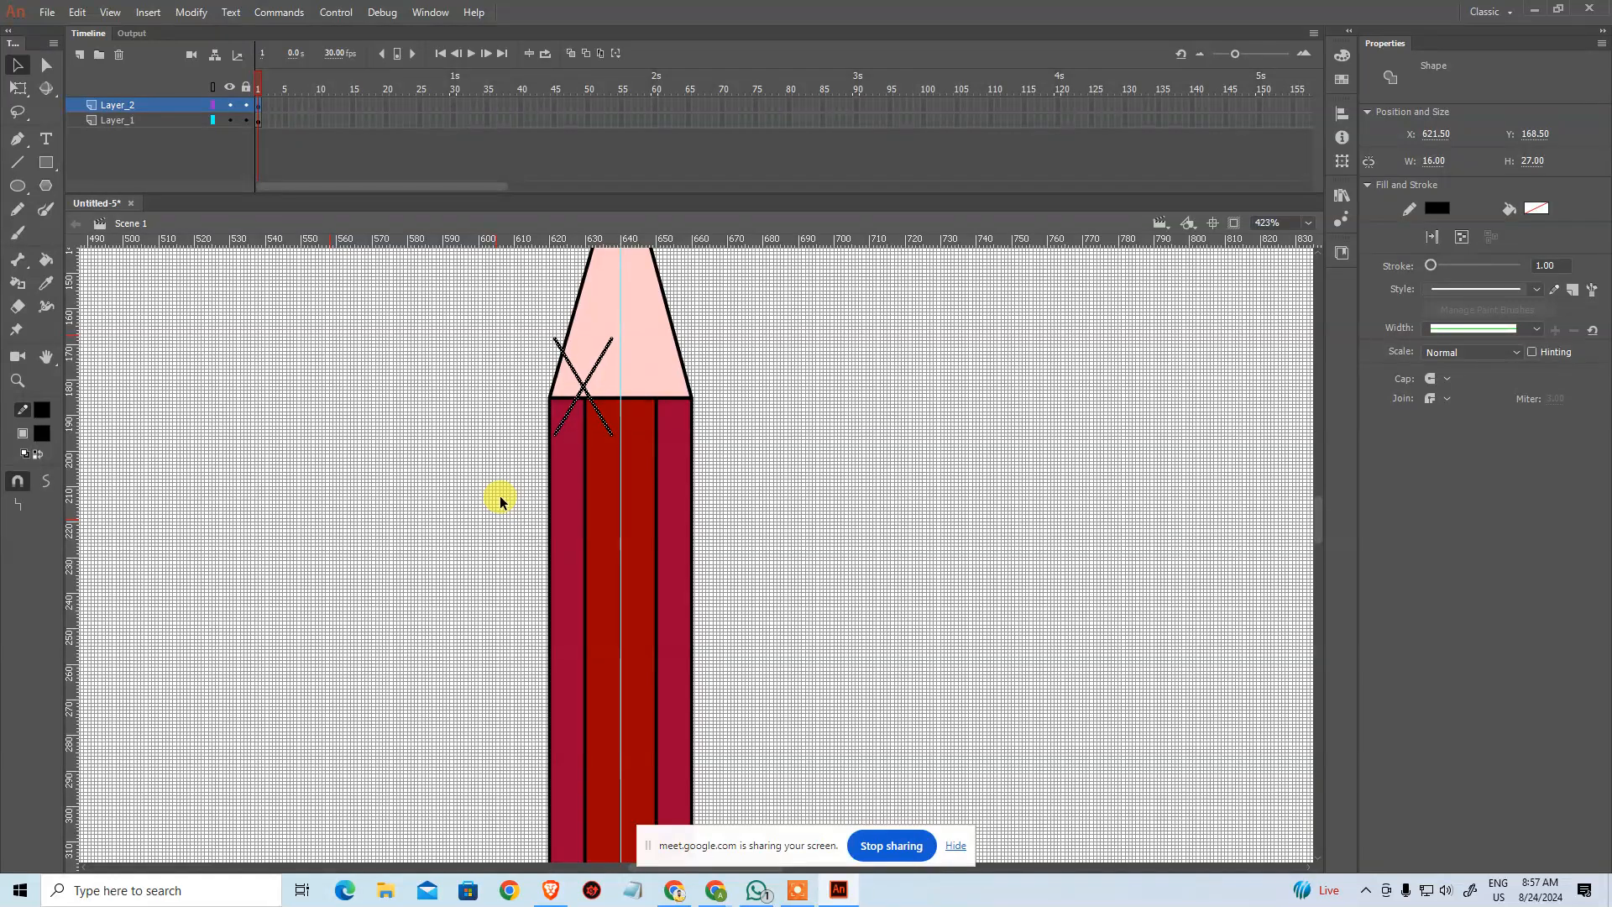
{"action": "key", "text": "Right"}
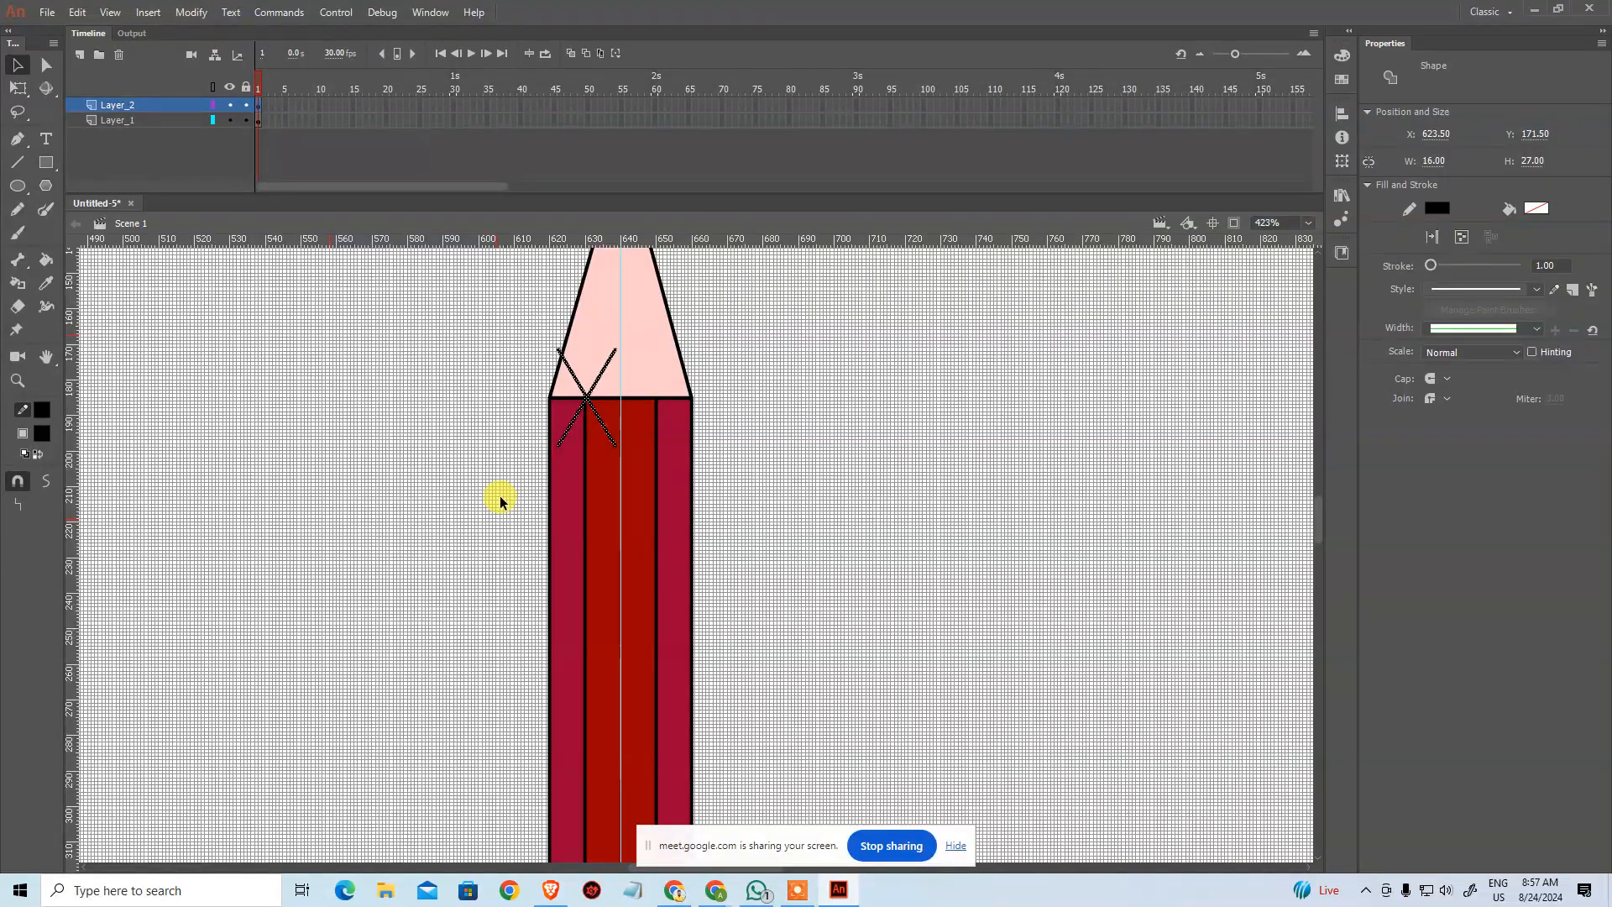
Step: Align the crossed lines precisely on the left stripe junction at X 622.00, Y 171.50
{"action": "key", "text": "ctrl+plus"}
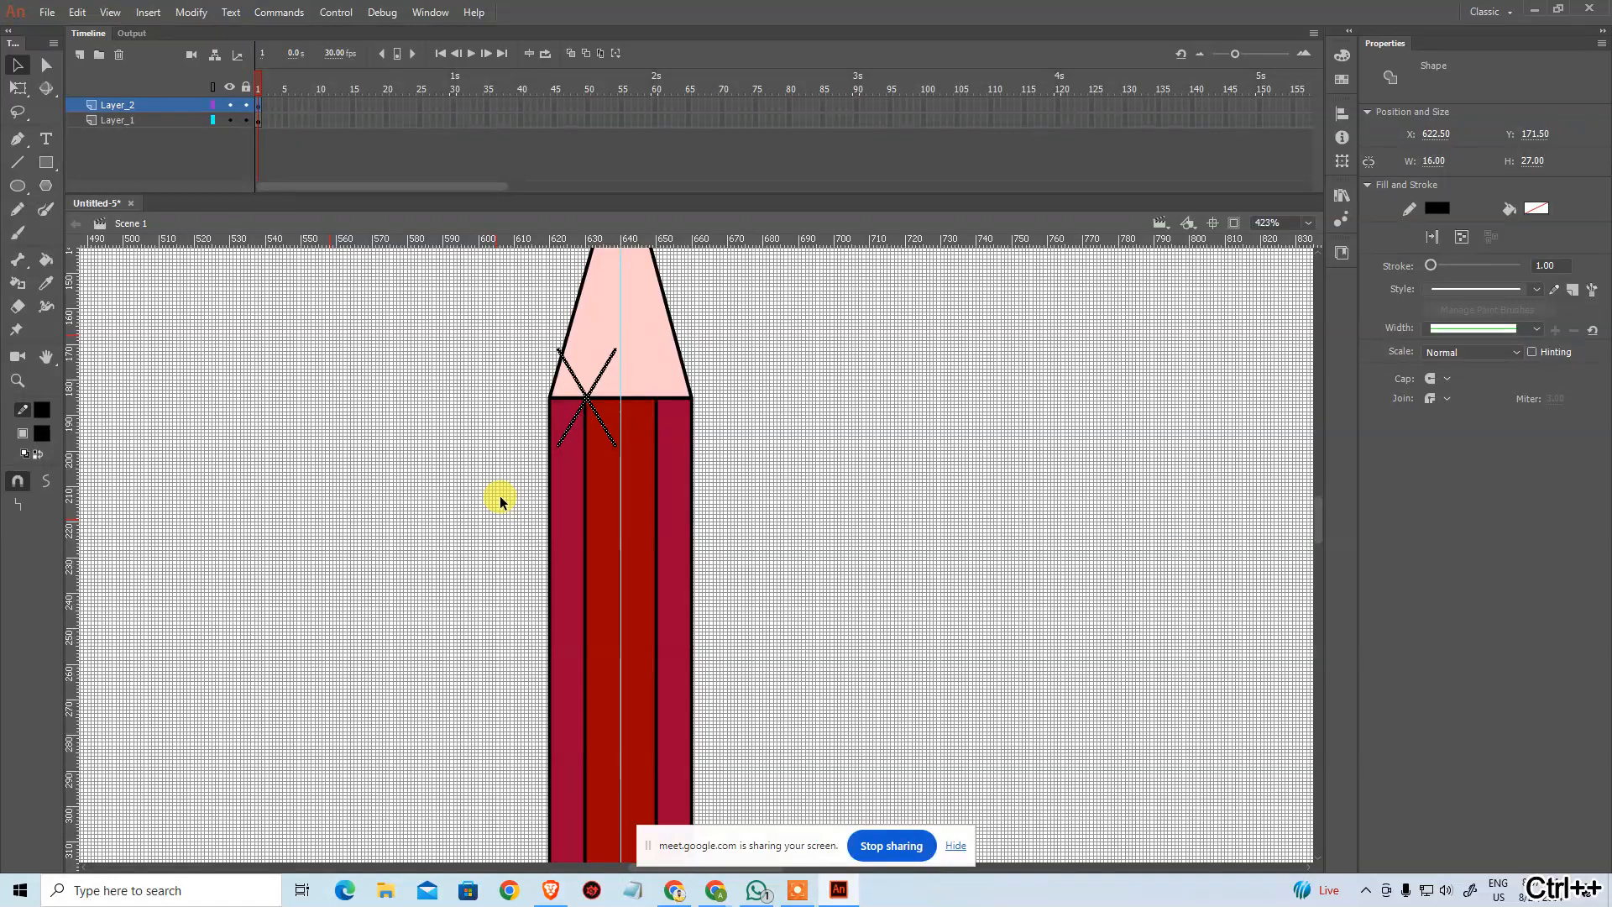
{"action": "key", "text": "ctrl+space"}
{"action": "left_click", "coordinate": [591, 420]}
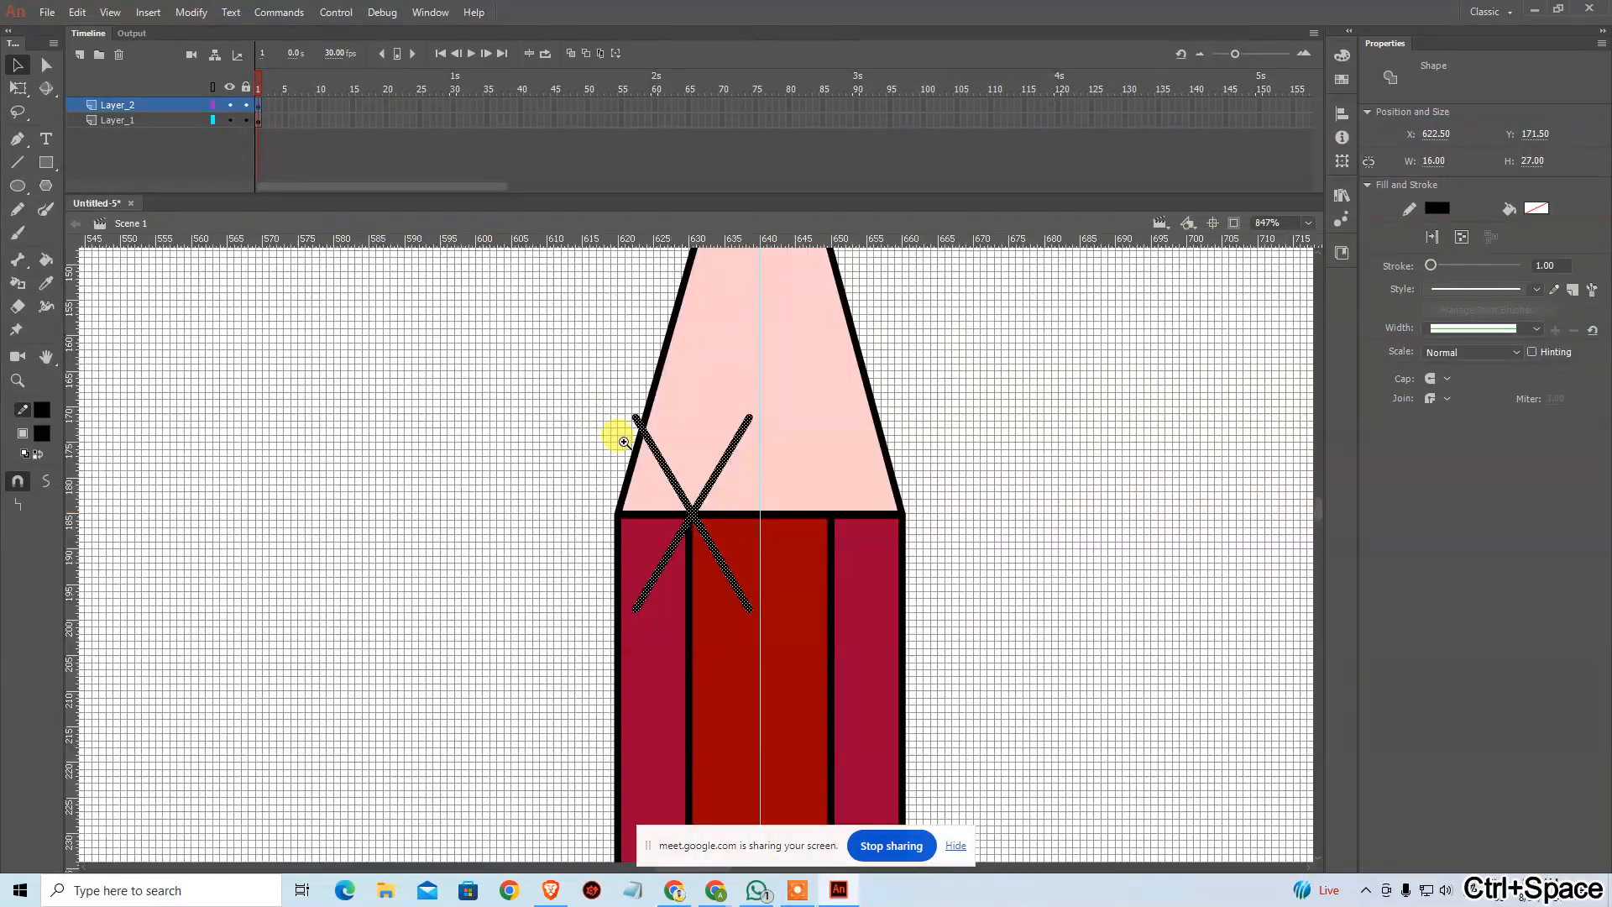
{"action": "left_click", "coordinate": [709, 433]}
{"action": "left_click_drag", "start_coordinate": [631, 521], "coordinate": [612, 493]}
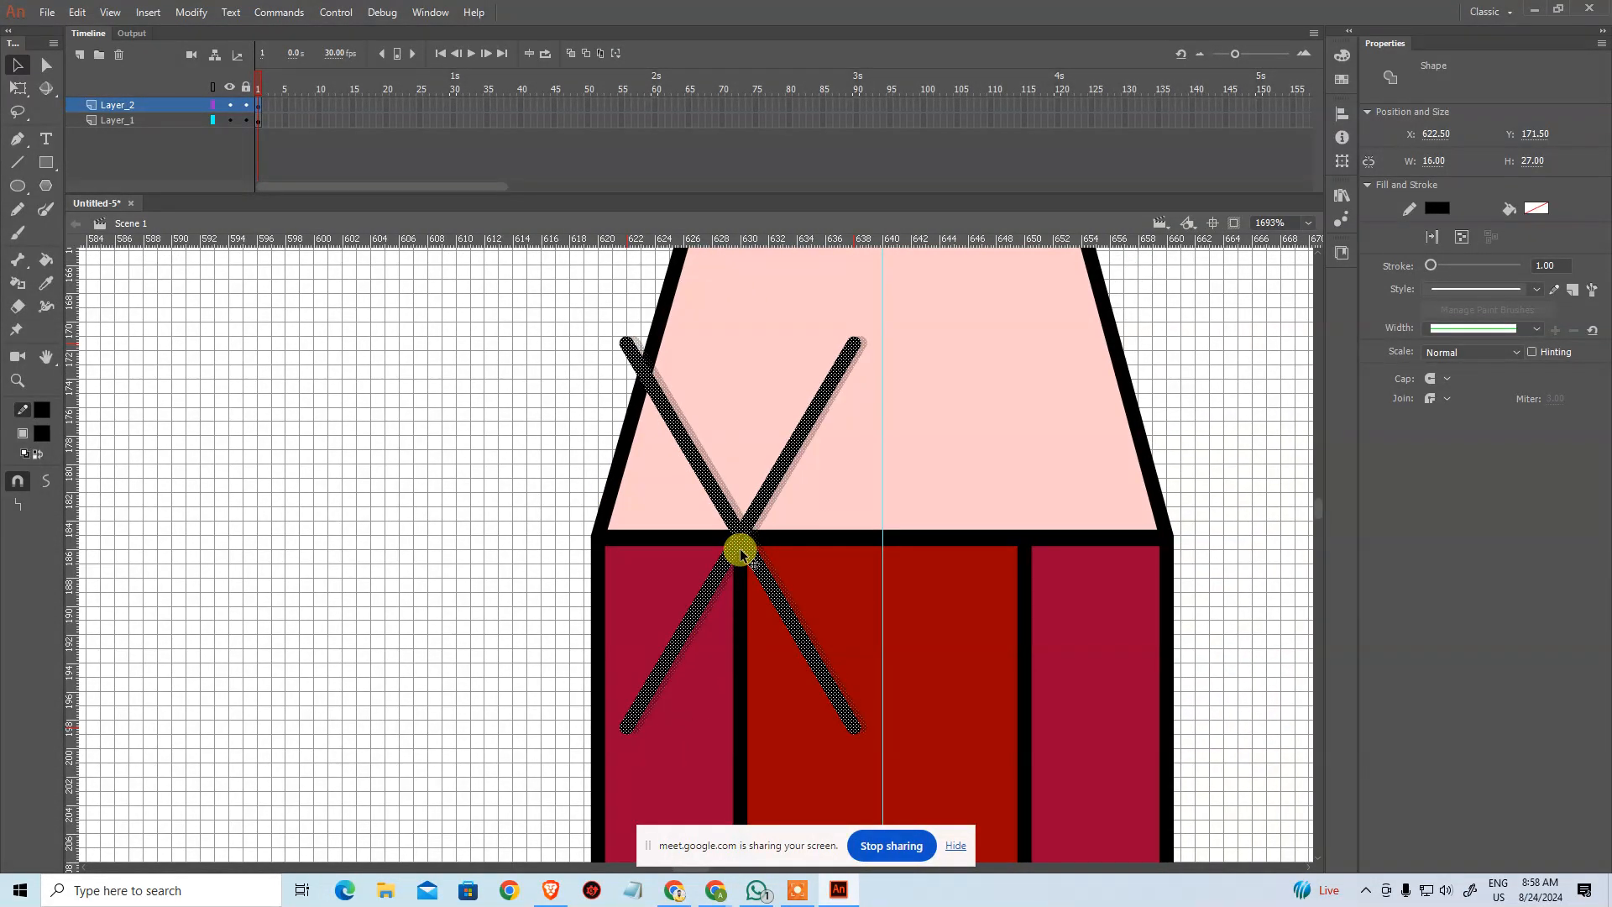
{"action": "left_click_drag", "start_coordinate": [741, 554], "coordinate": [739, 552]}
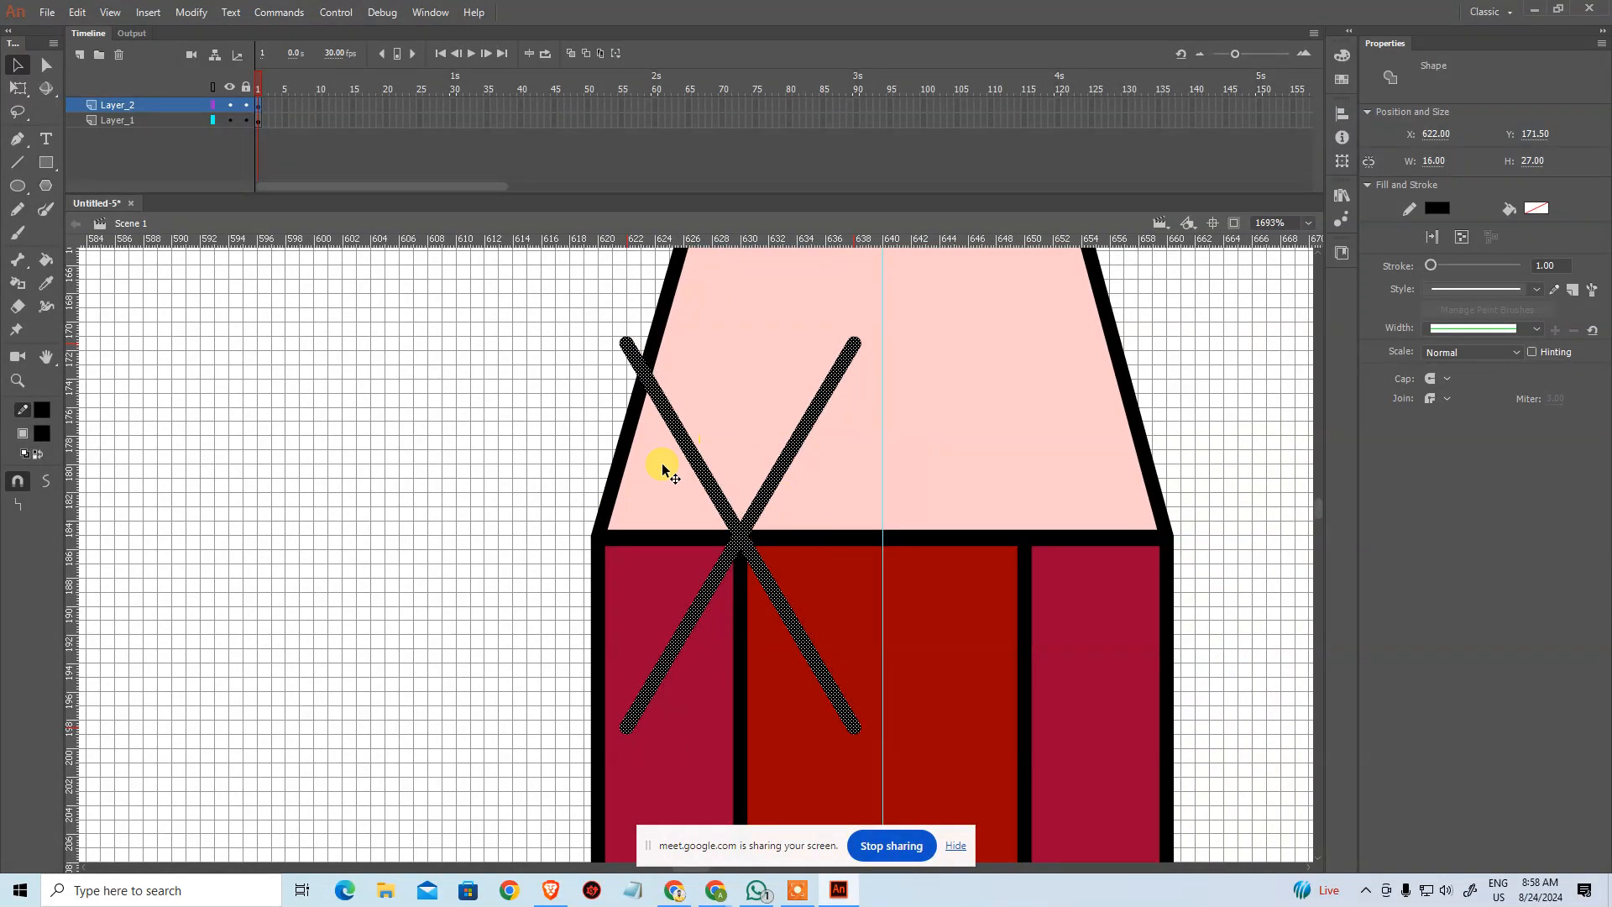
Step: Copy the crossed lines, paste them in place and shift the copy to X 642.00, onto the right stripe junction
{"action": "key", "text": "ctrl+c"}
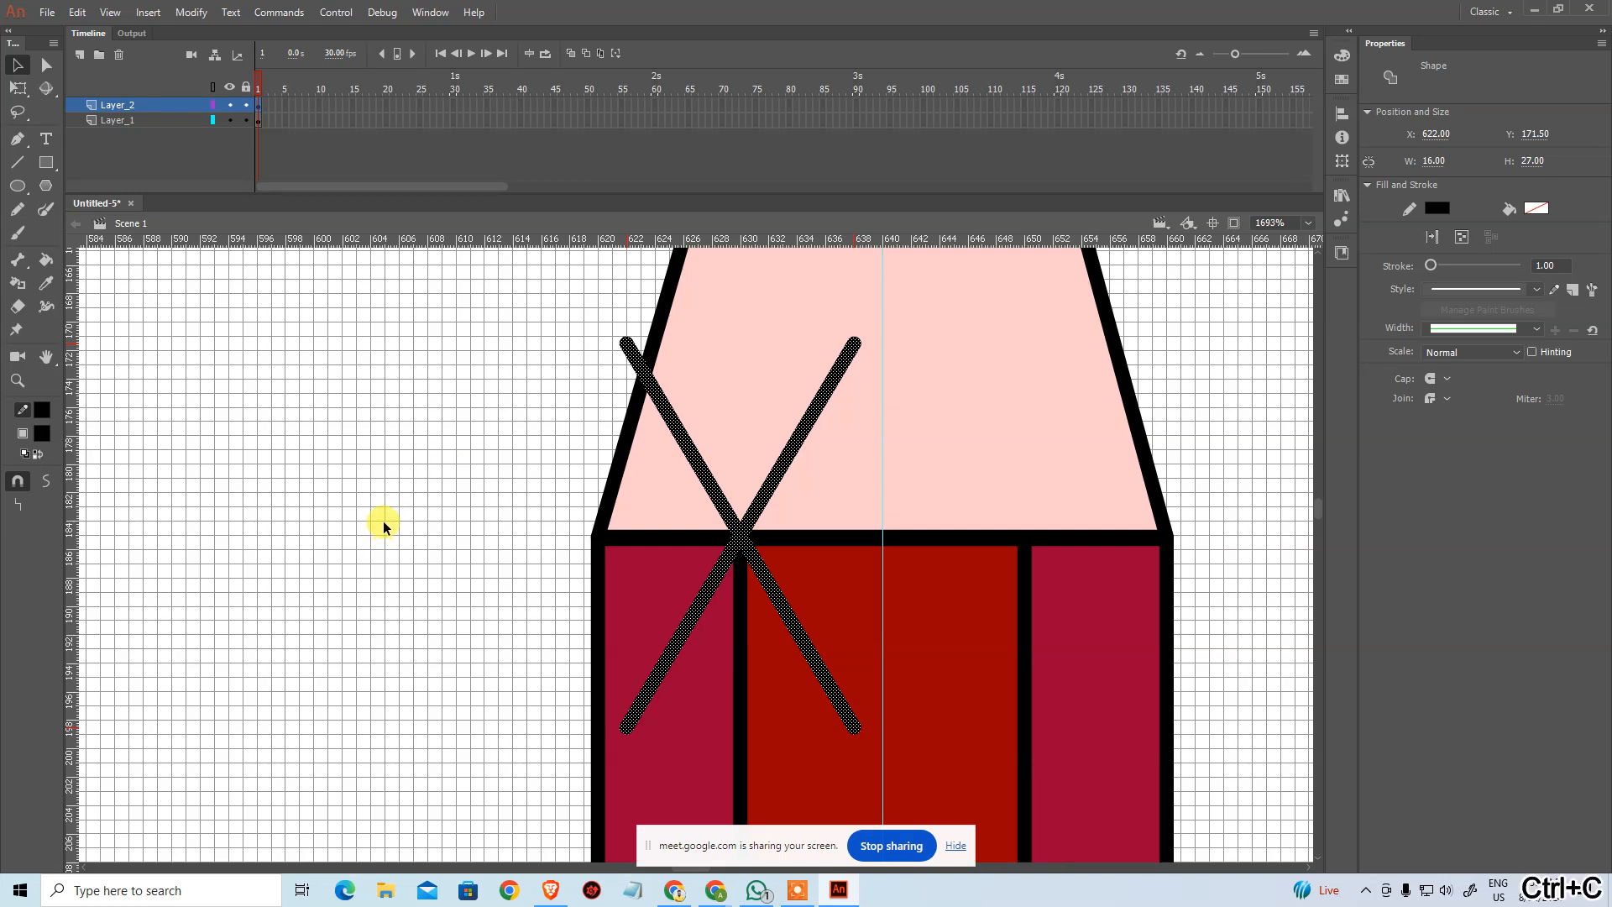
{"action": "key", "text": "ctrl+shift+v"}
{"action": "key", "text": "shift+Right"}
{"action": "key", "text": "shift+Right"}
{"action": "key", "text": "shift+Right"}
{"action": "key", "text": "shift+Right"}
{"action": "key", "text": "shift+Left"}
{"action": "key", "text": "shift+Left"}
{"action": "key", "text": "shift+Left"}
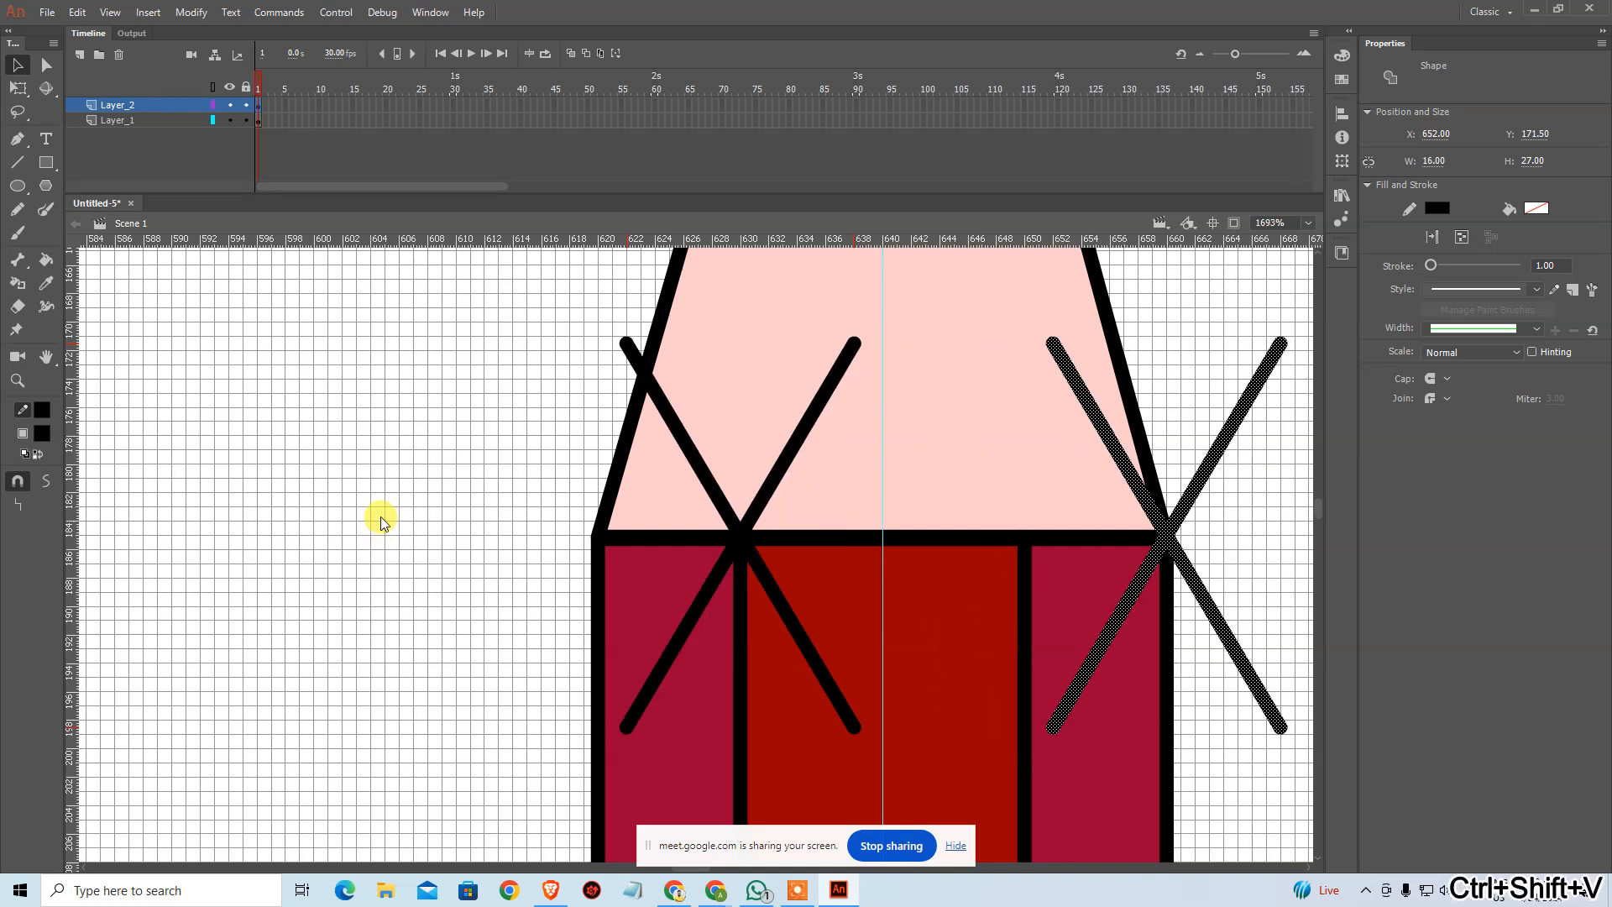
{"action": "key", "text": "shift+Right"}
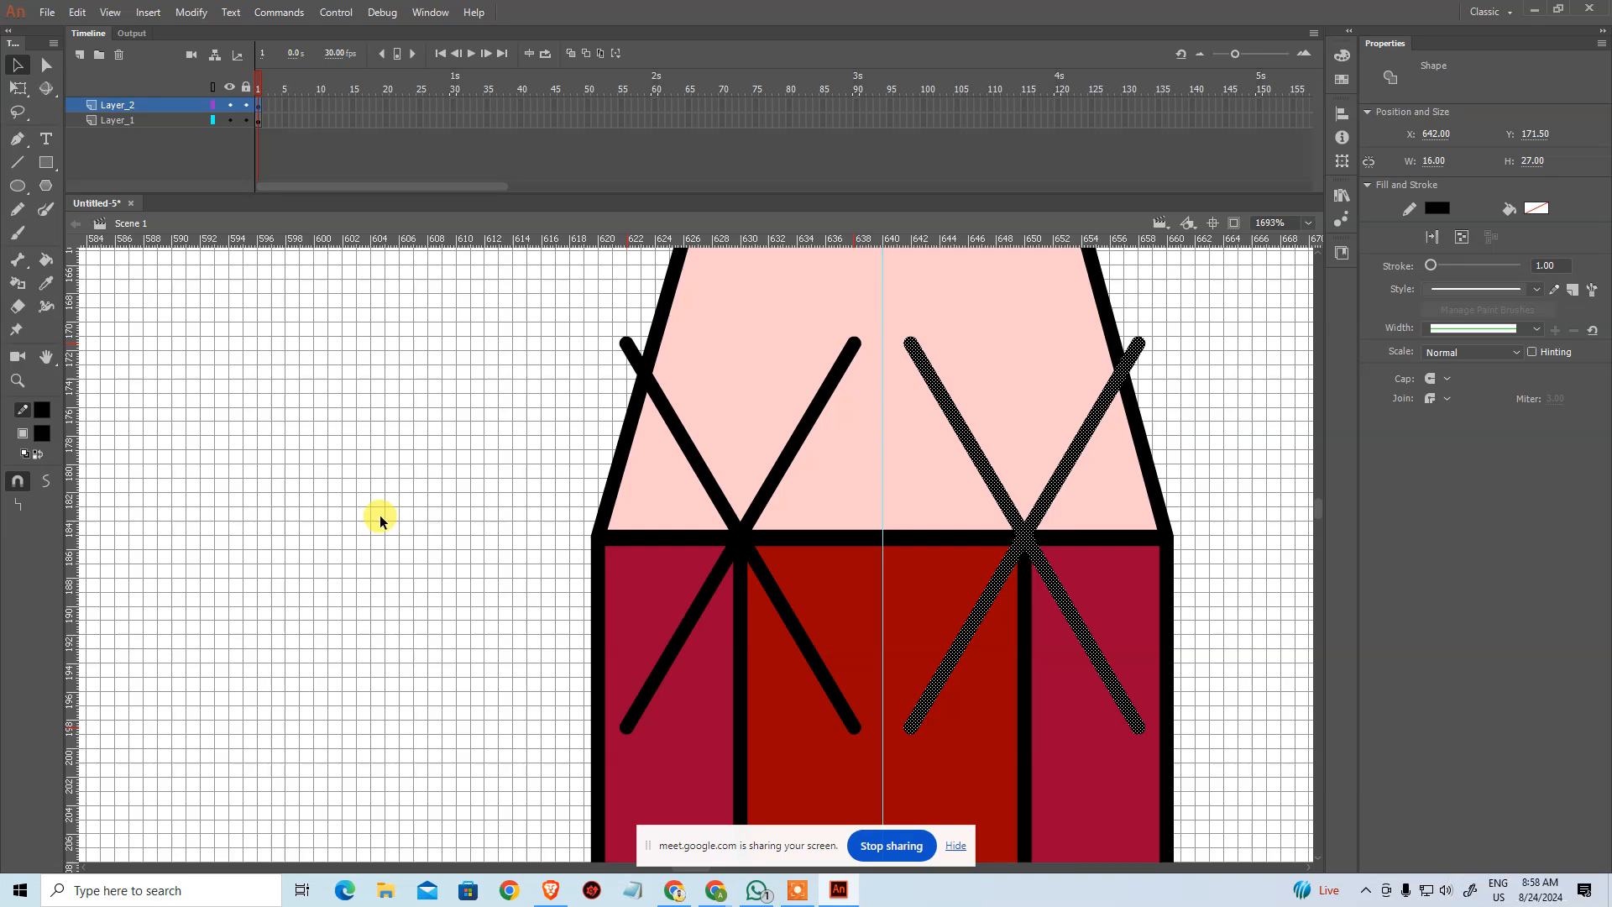
{"action": "left_click", "coordinate": [379, 529]}
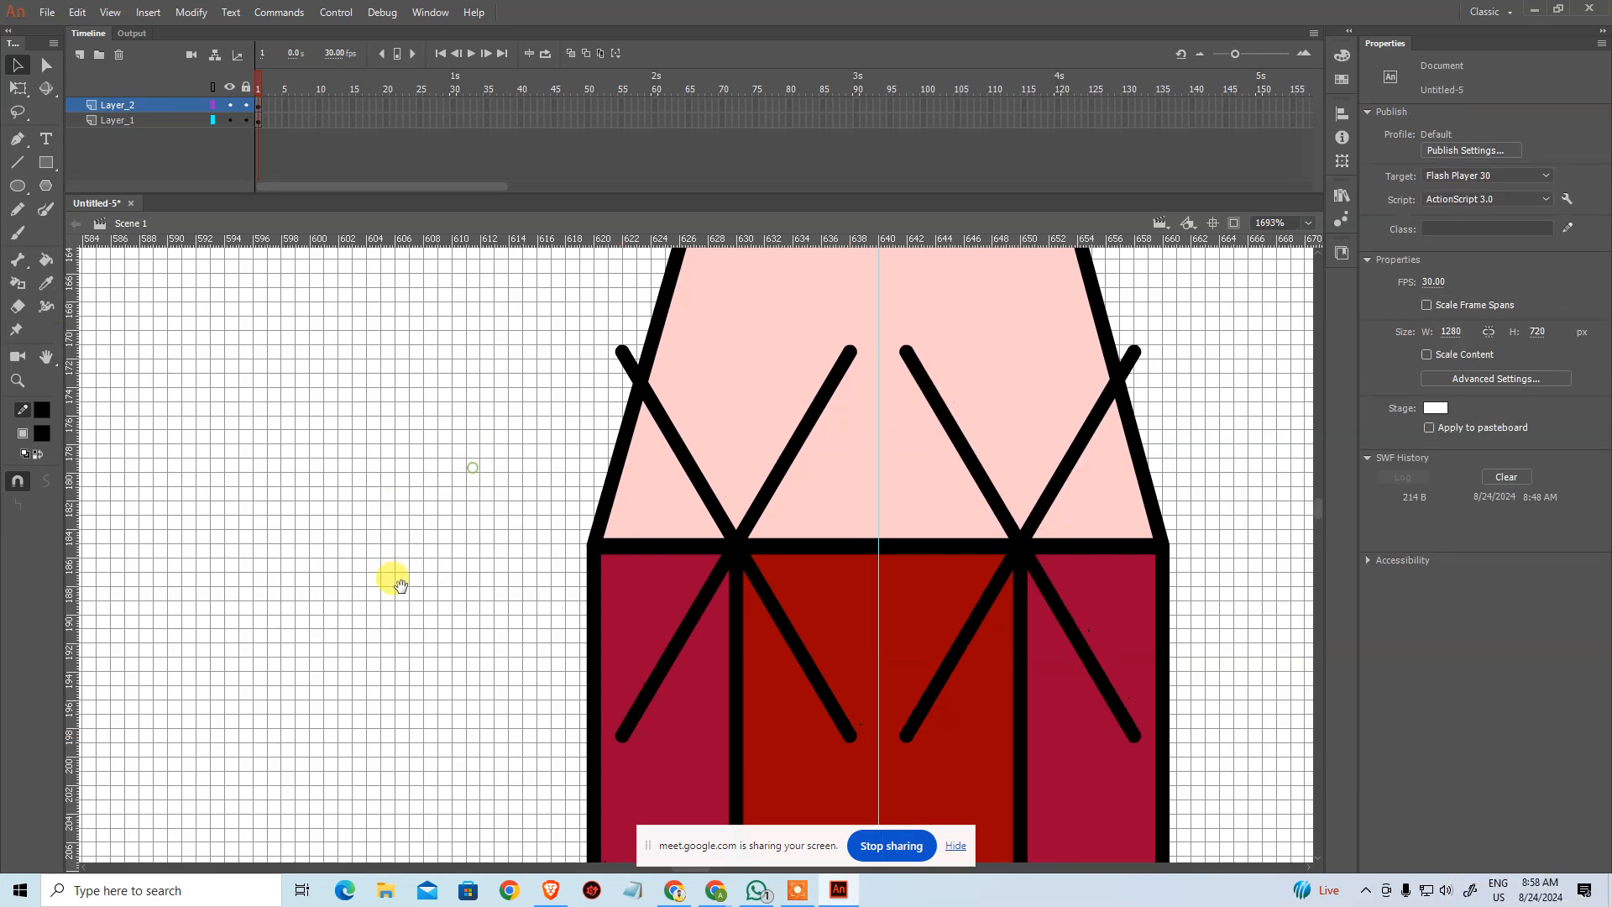
Step: Extend the inner upper ends of both X shapes so they cross at the centre guide on the pink tip
{"action": "left_click_drag", "start_coordinate": [403, 569], "coordinate": [301, 675]}
{"action": "key", "text": "ctrl+minus"}
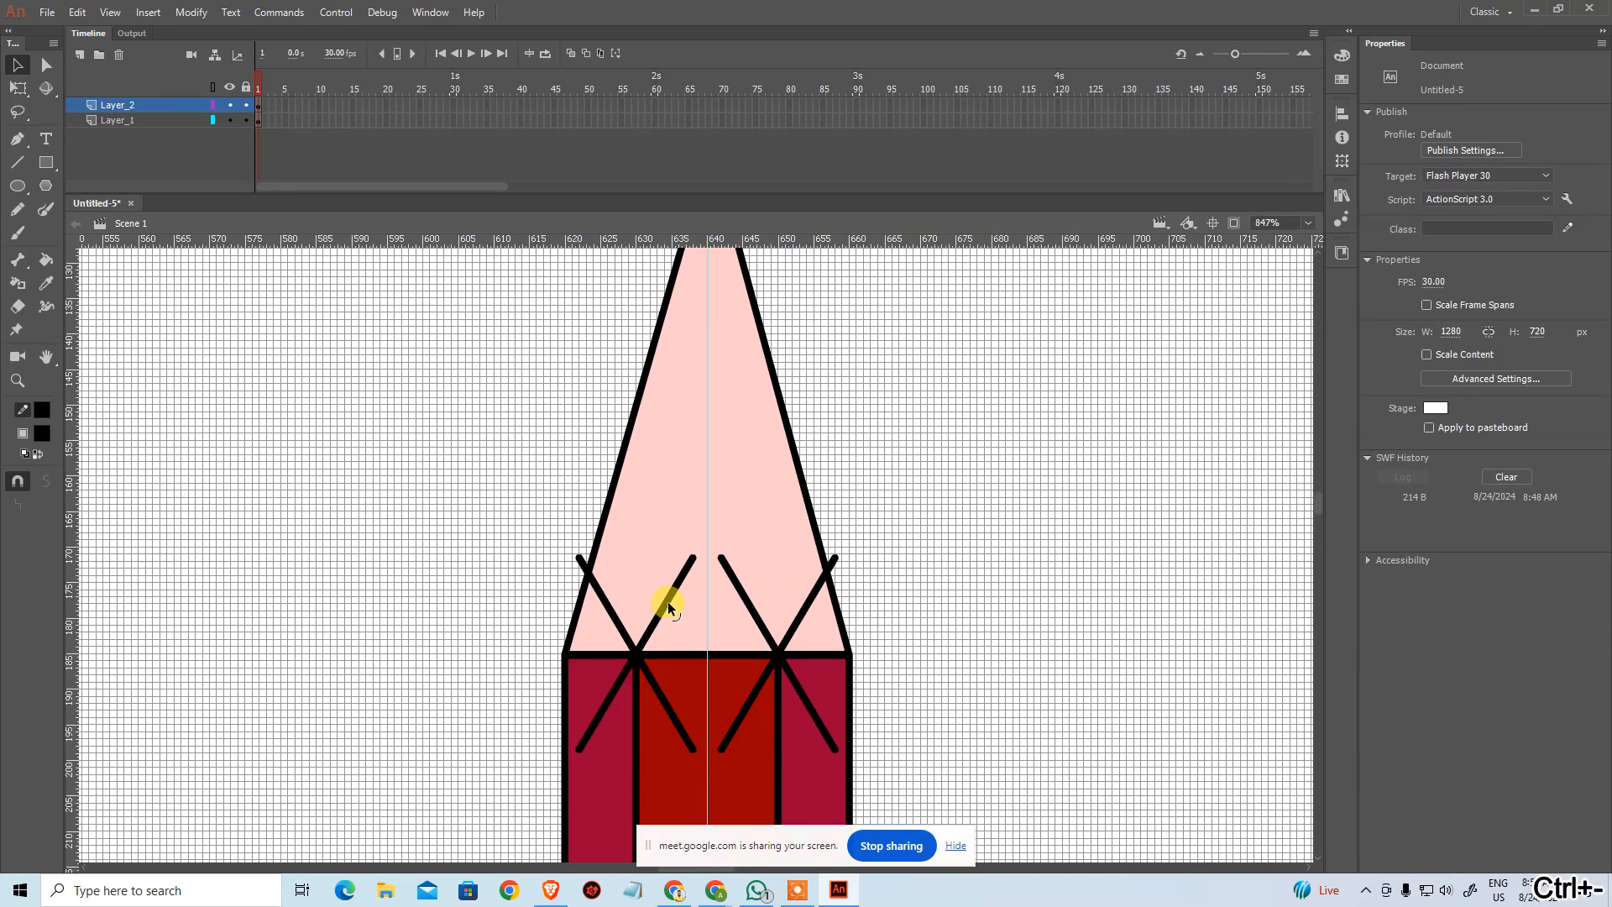
{"action": "left_click_drag", "start_coordinate": [693, 558], "coordinate": [725, 501]}
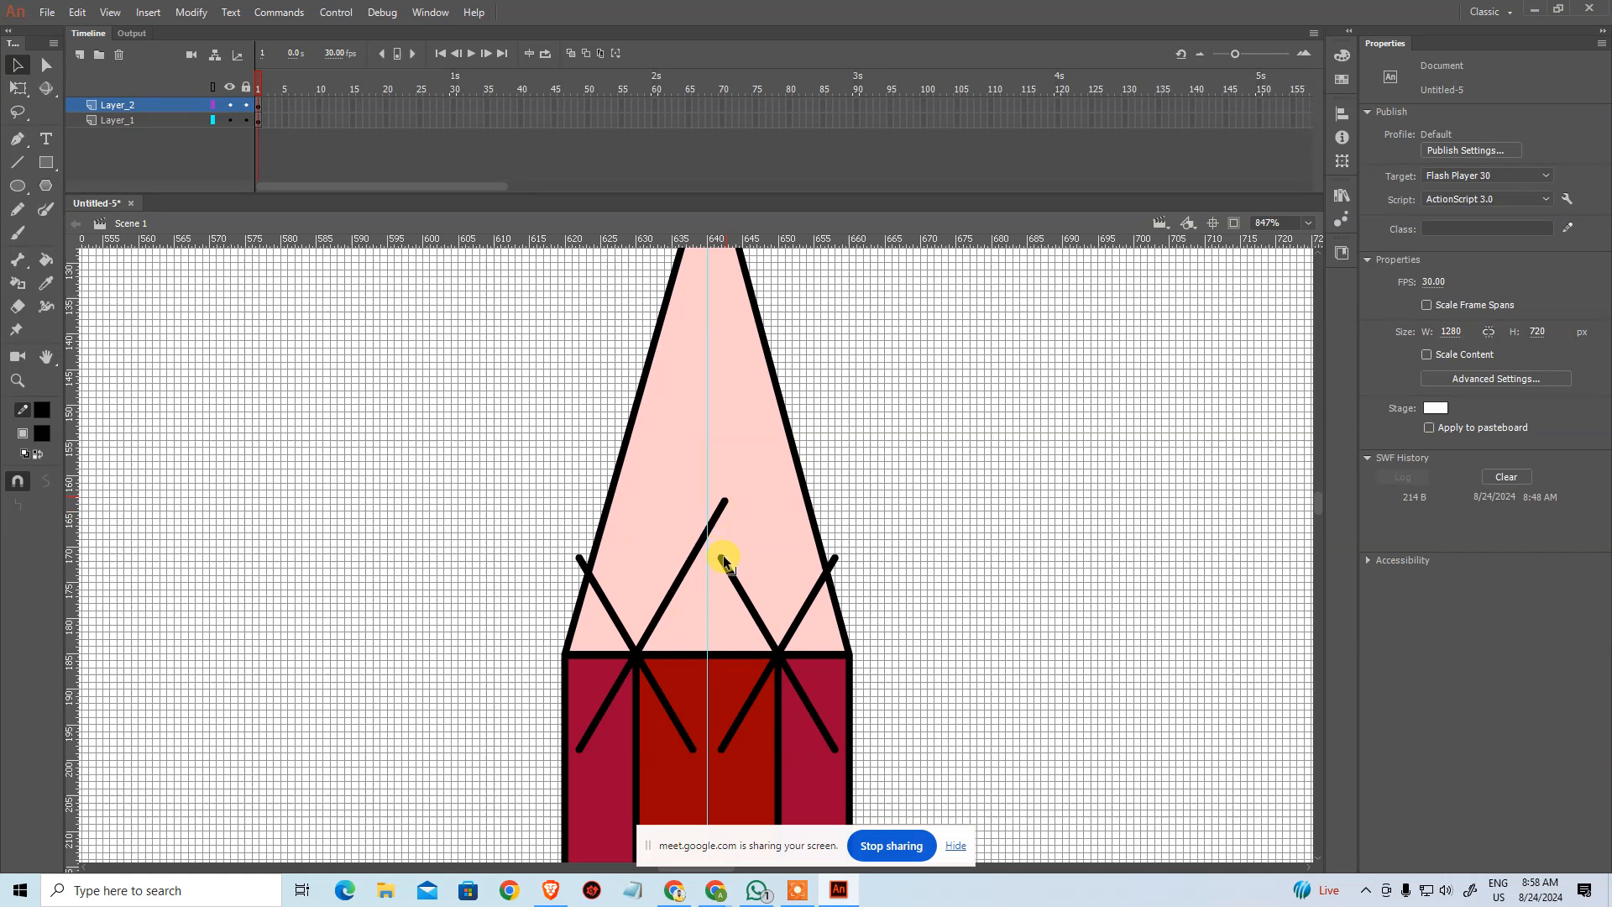
{"action": "left_click_drag", "start_coordinate": [722, 557], "coordinate": [686, 498]}
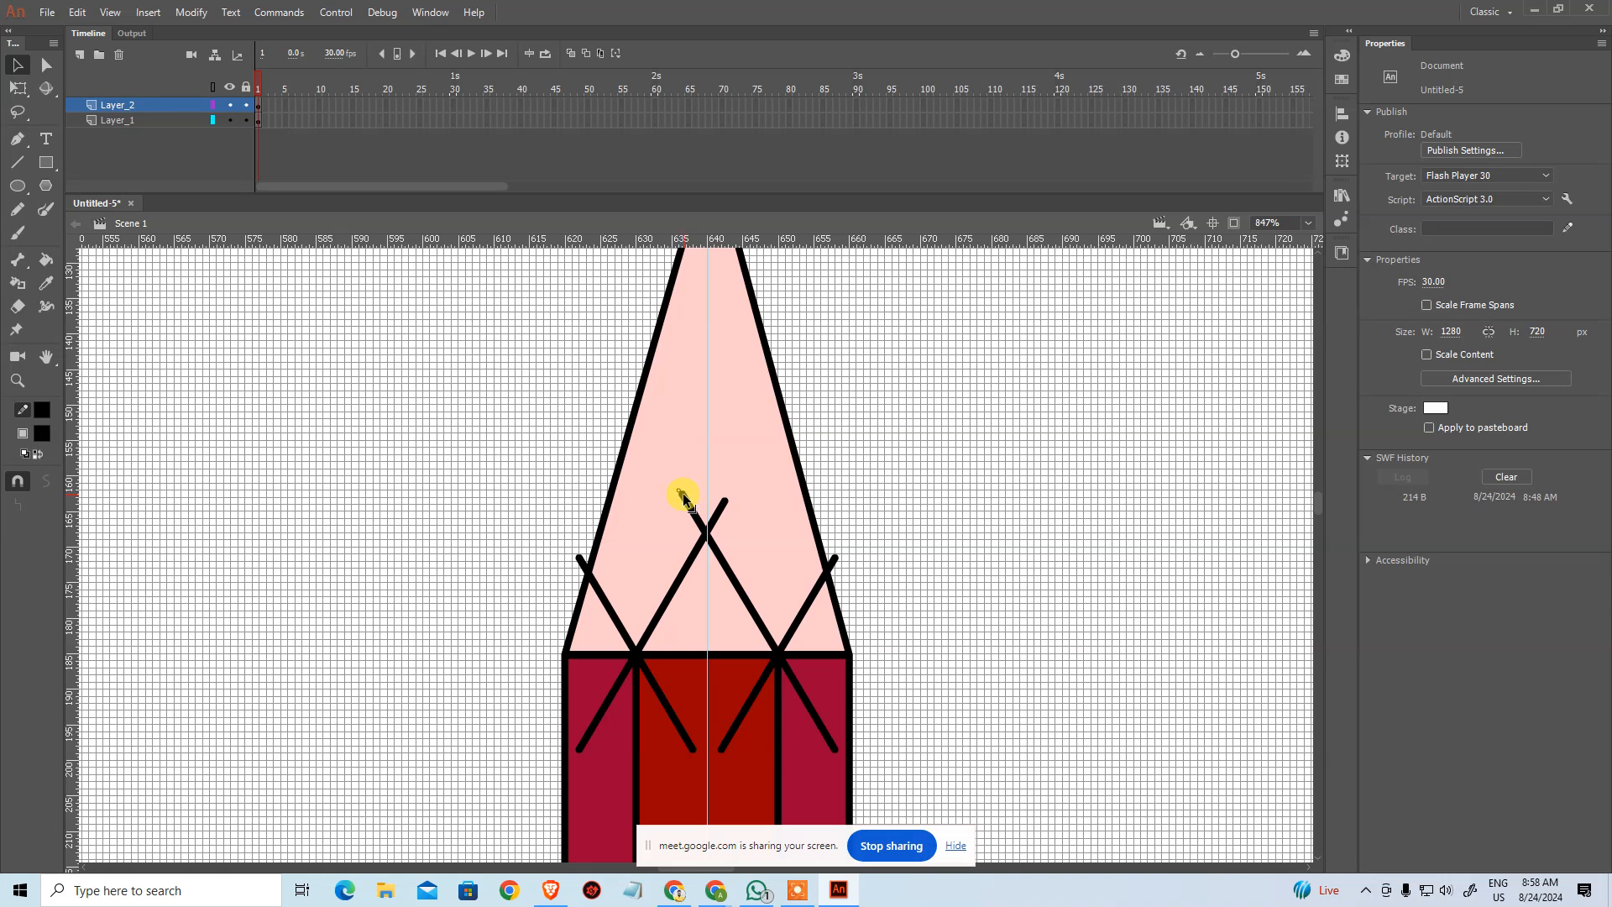
{"action": "left_click", "coordinate": [364, 616]}
Step: Extend the inner lower ends of both X shapes so they cross at the centre guide on the red body
{"action": "left_click_drag", "start_coordinate": [390, 735], "coordinate": [354, 490]}
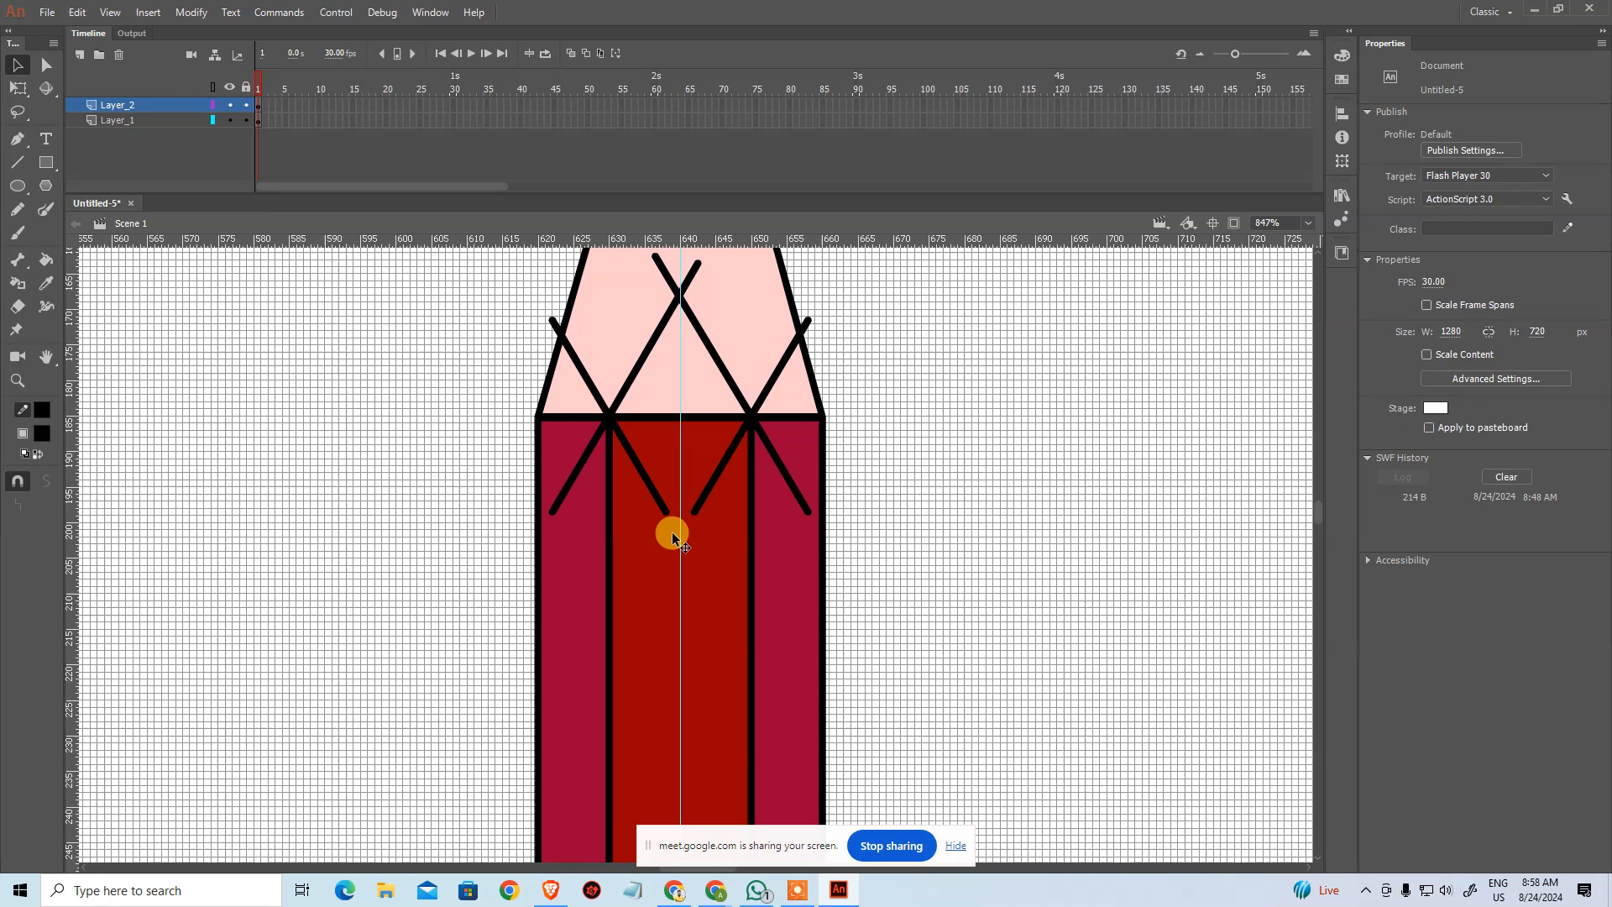
{"action": "left_click_drag", "start_coordinate": [666, 514], "coordinate": [696, 553]}
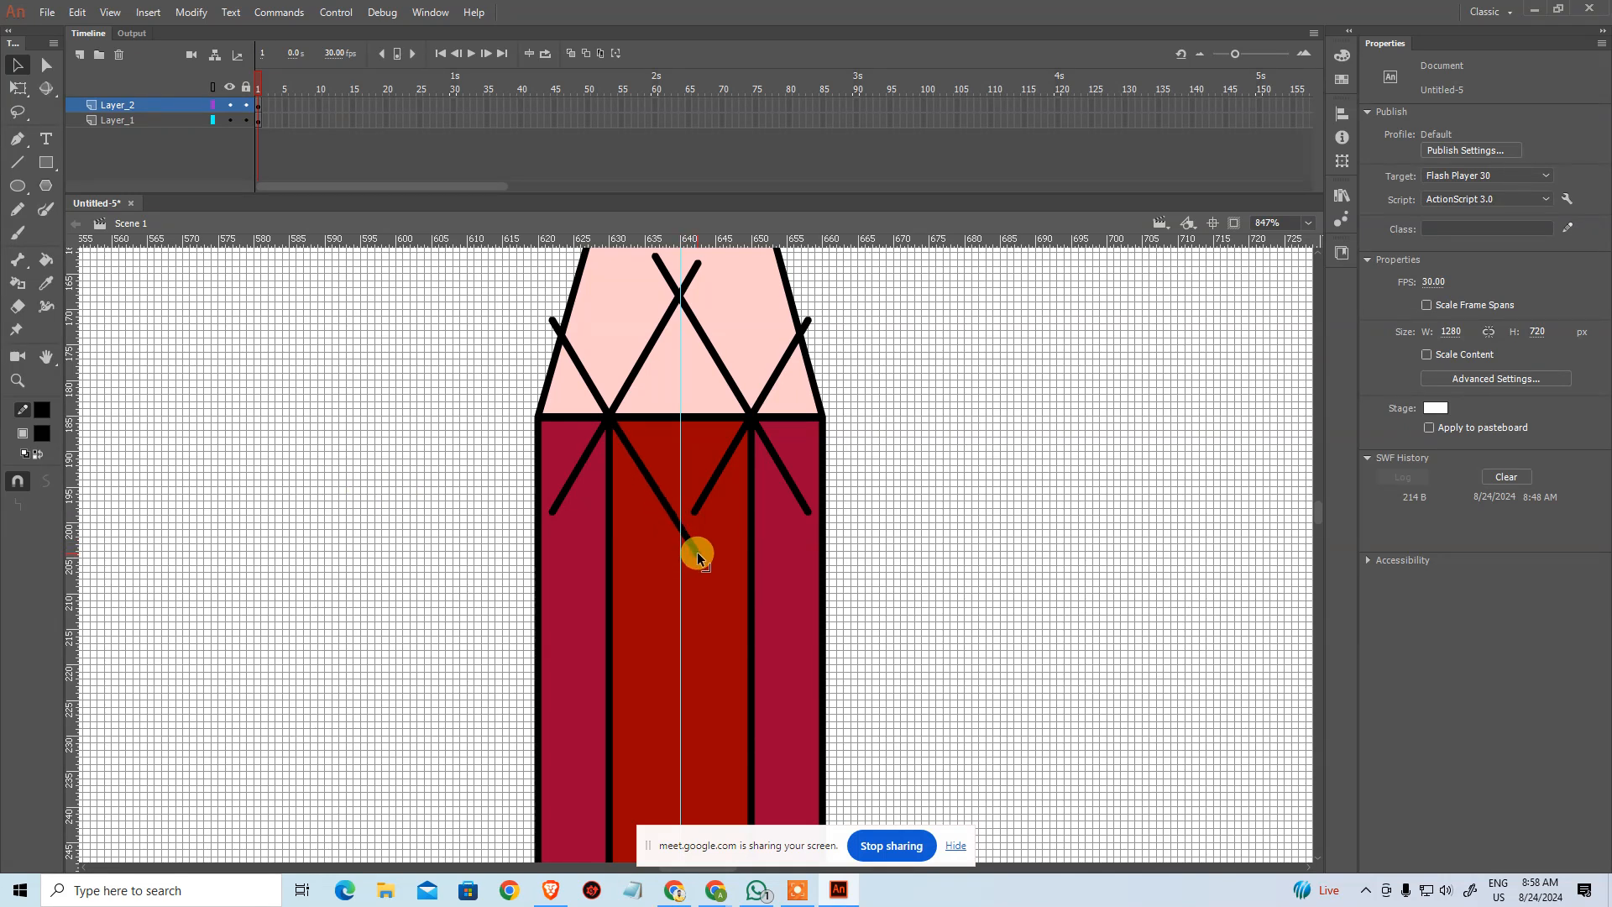
{"action": "left_click_drag", "start_coordinate": [694, 510], "coordinate": [660, 554]}
{"action": "left_click", "coordinate": [930, 525]}
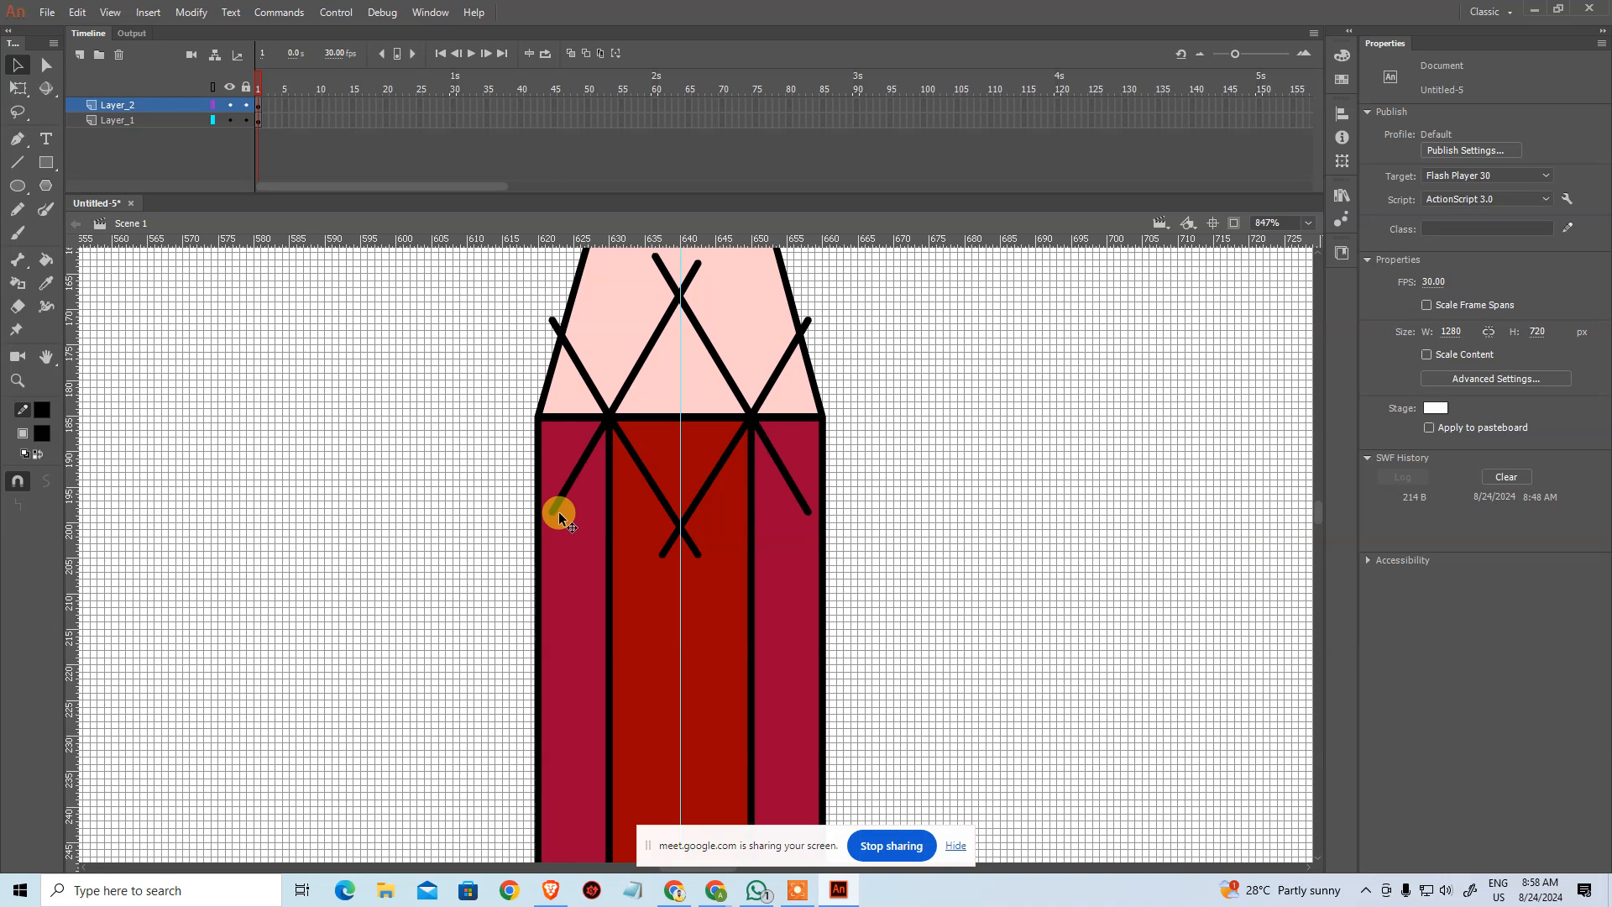
Step: Extend the outer lower ends of both X shapes past the body's left and right edges
{"action": "left_click_drag", "start_coordinate": [556, 509], "coordinate": [521, 551]}
{"action": "left_click", "coordinate": [802, 515]}
{"action": "left_click_drag", "start_coordinate": [802, 515], "coordinate": [842, 567]}
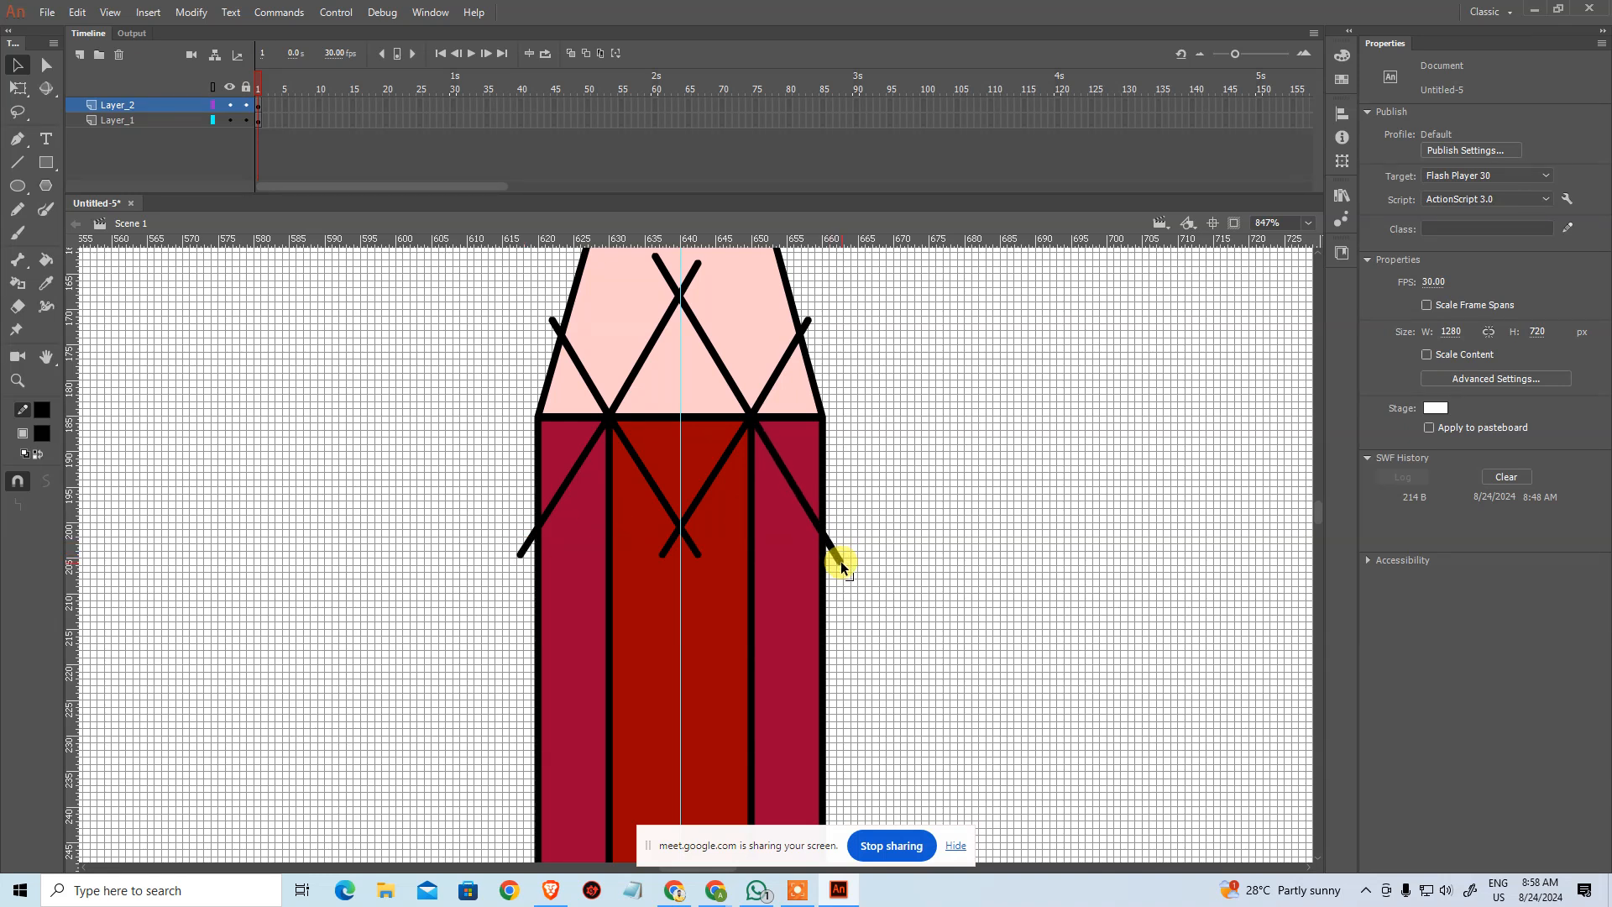
Step: Cut the crossed lines from Layer_2 and paste them in place on Layer_1
{"action": "left_click", "coordinate": [258, 108]}
{"action": "key", "text": "ctrl+x"}
{"action": "left_click", "coordinate": [260, 122]}
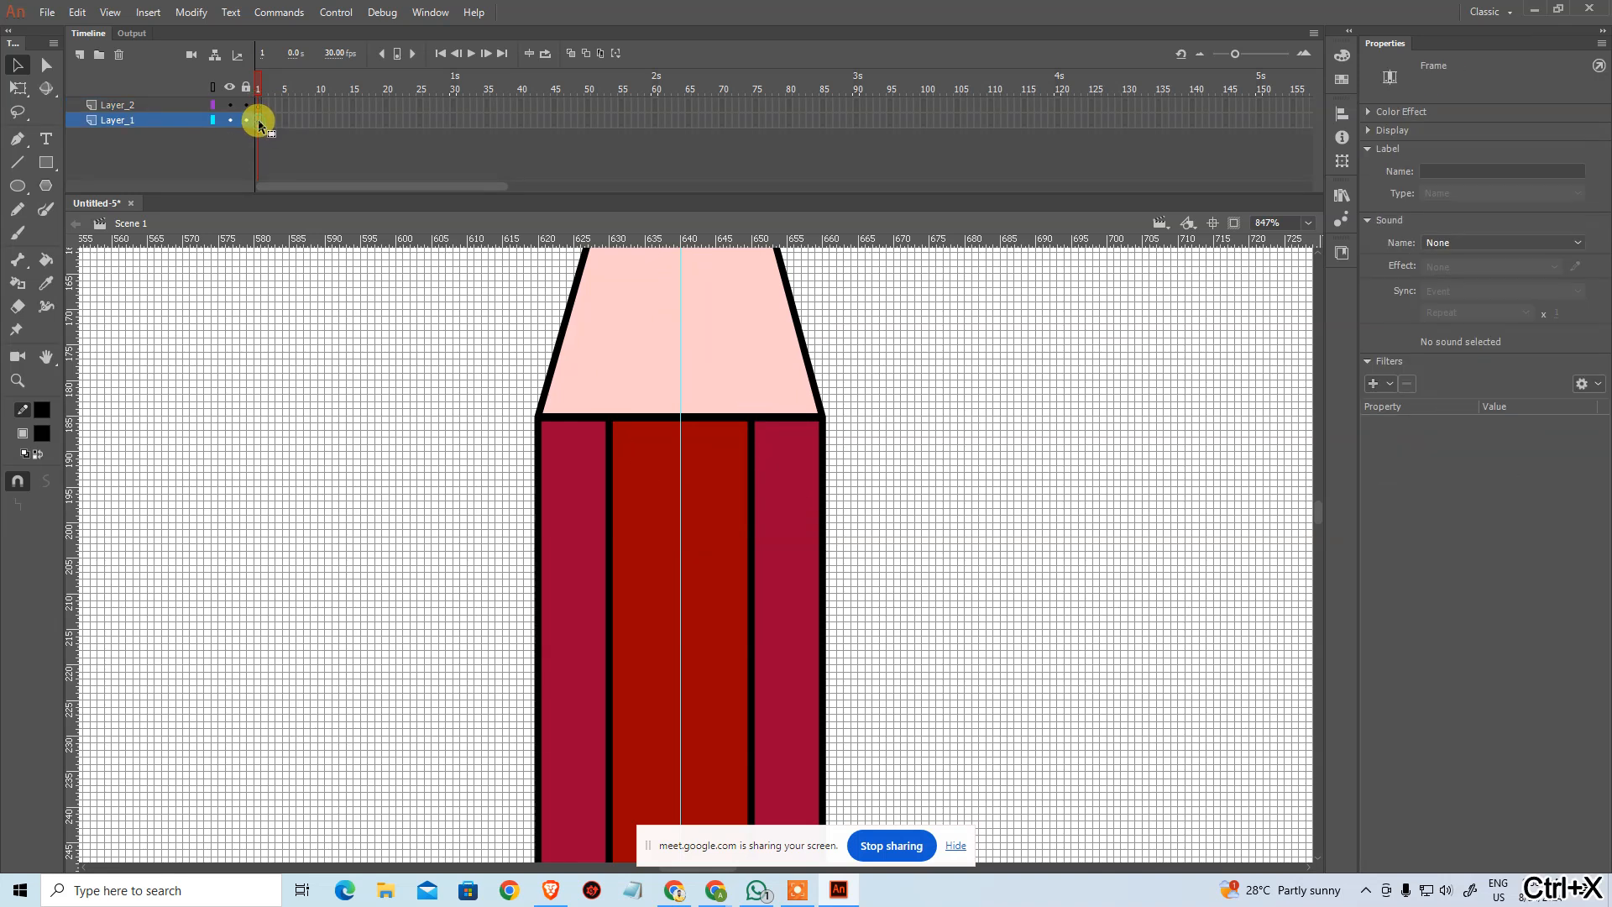
{"action": "key", "text": "ctrl+v"}
{"action": "key", "text": "ctrl+z"}
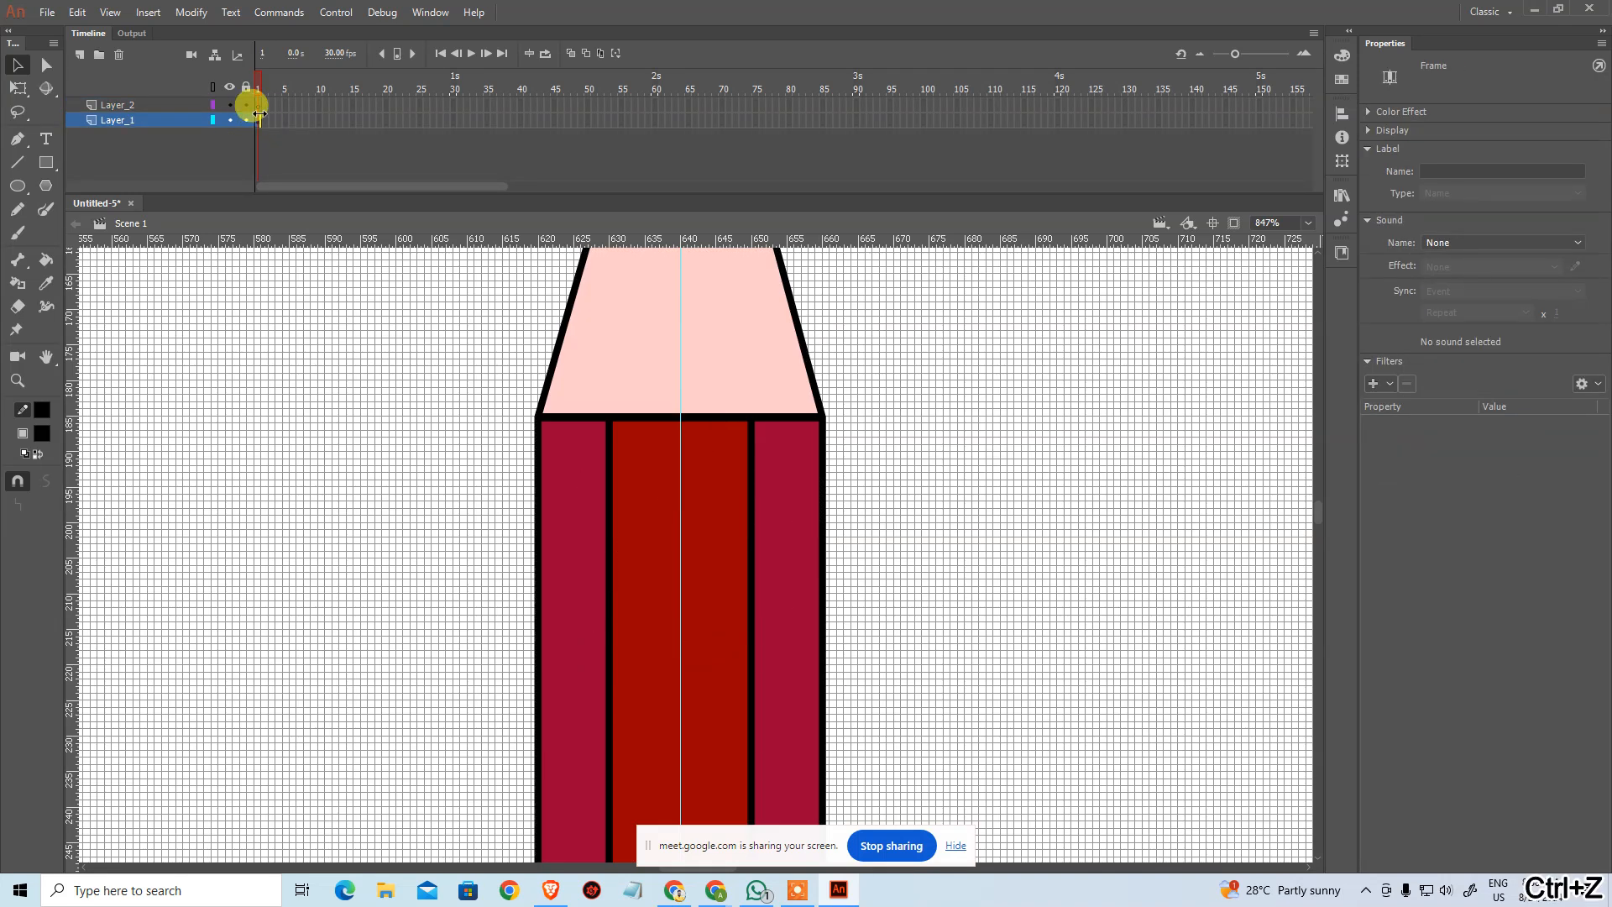
{"action": "key", "text": "ctrl+shift+v"}
{"action": "left_click", "coordinate": [296, 435]}
Step: Delete the line ends sticking out above the upper centre crossing and past the pencil's right outline
{"action": "left_click_drag", "start_coordinate": [425, 374], "coordinate": [364, 546]}
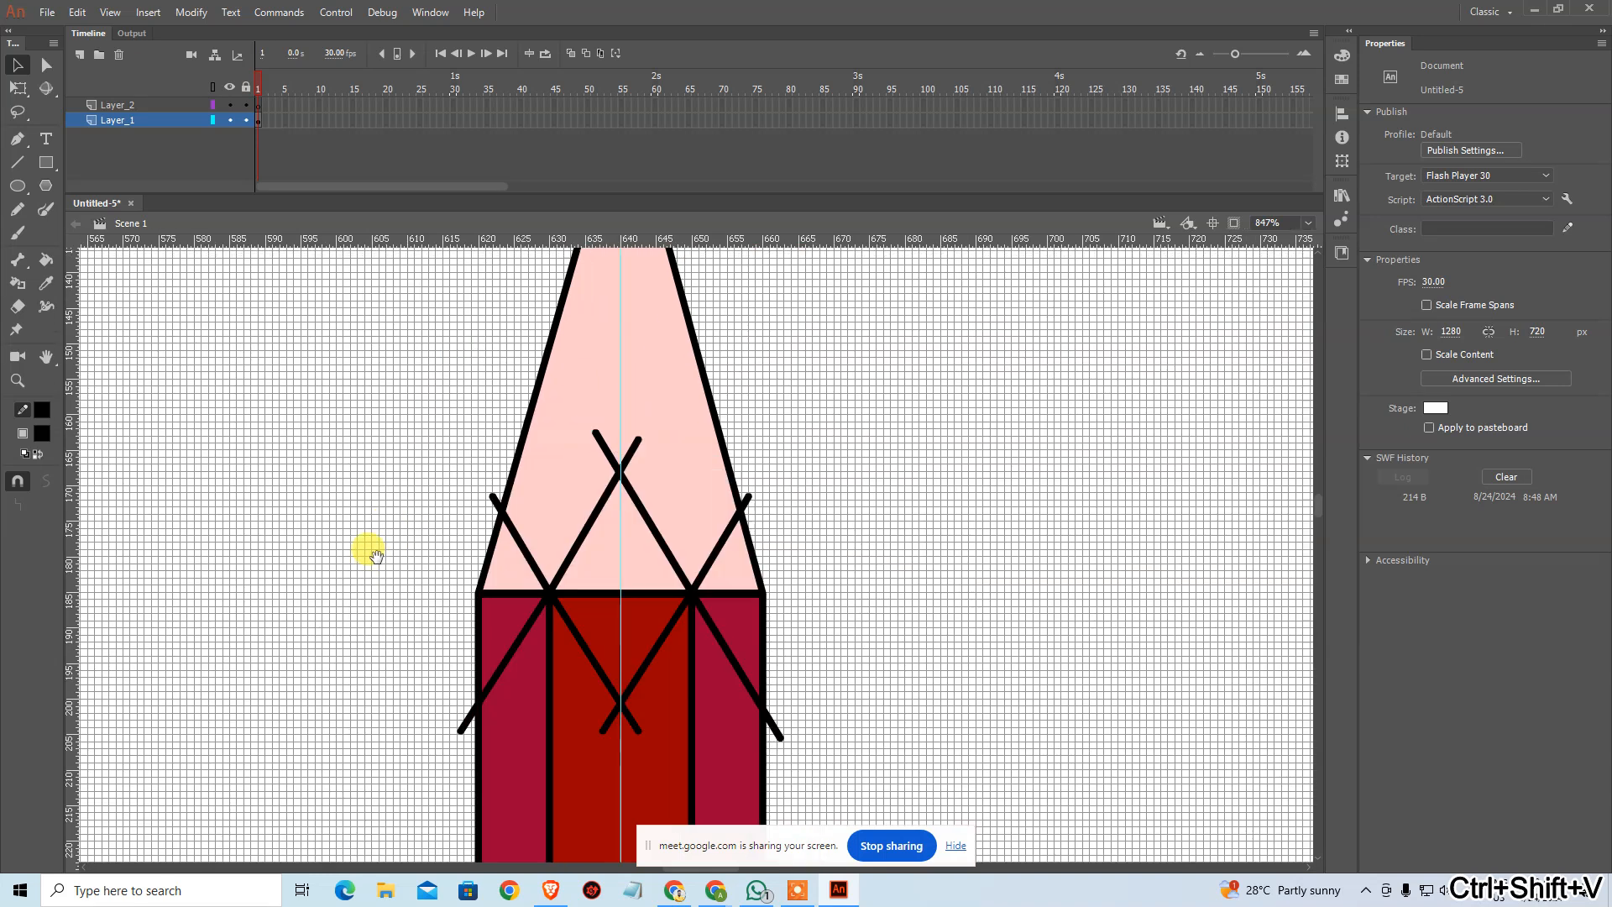
{"action": "left_click", "coordinate": [634, 451]}
{"action": "key", "text": "Delete"}
{"action": "left_click", "coordinate": [606, 445]}
{"action": "key", "text": "Delete"}
{"action": "left_click", "coordinate": [748, 500]}
{"action": "key", "text": "Delete"}
{"action": "left_click", "coordinate": [766, 722]}
{"action": "key", "text": "Delete"}
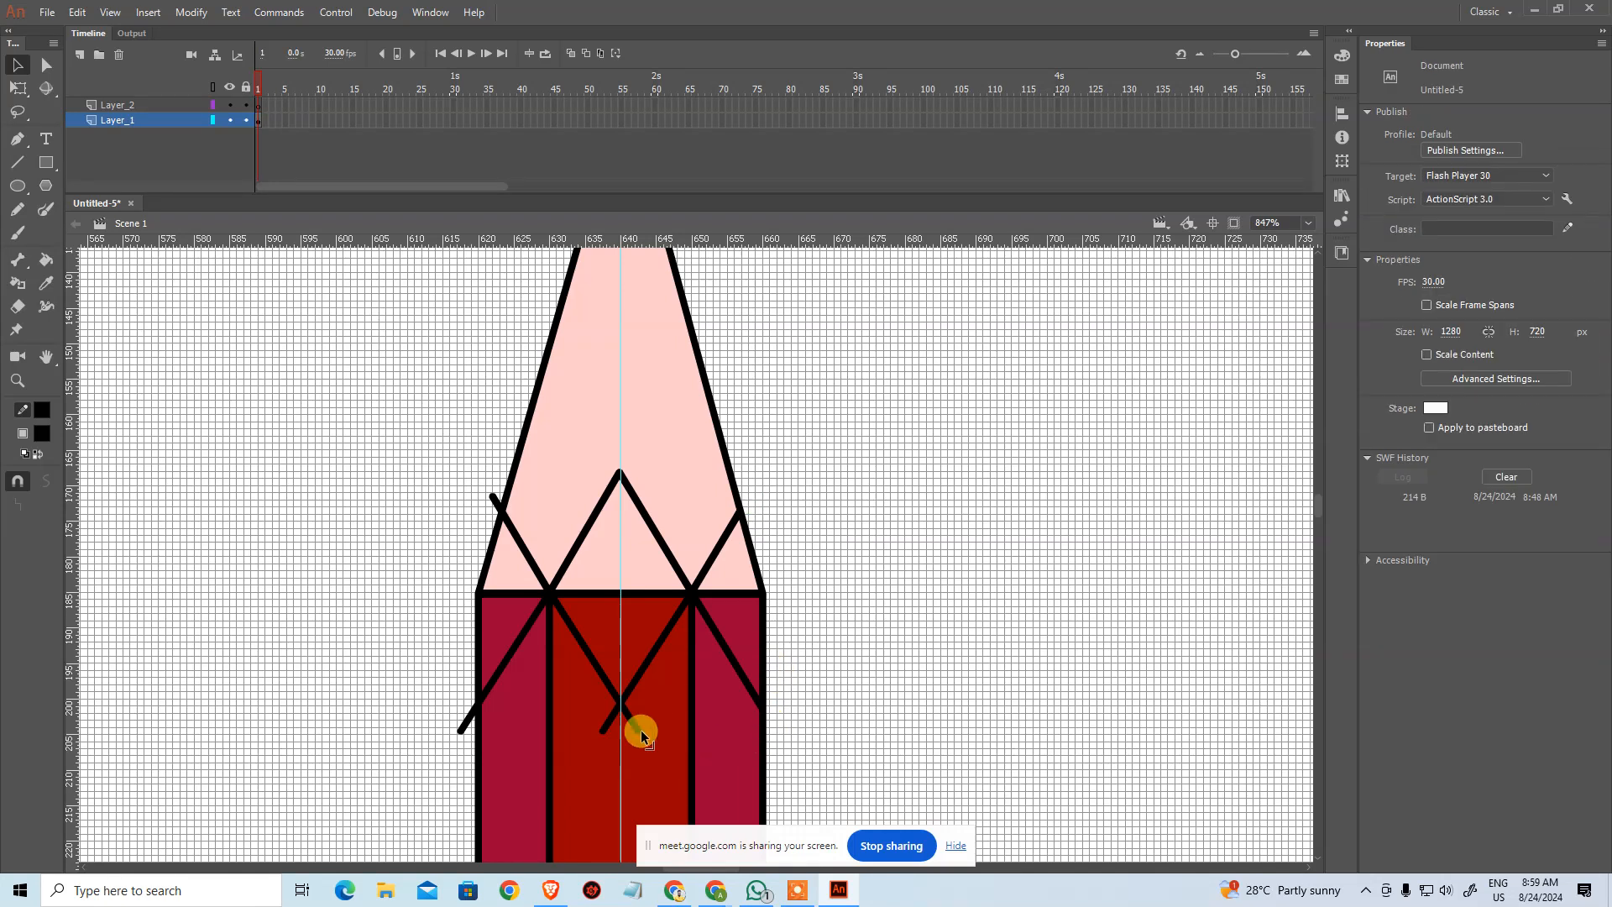
Step: Delete the line ends sticking out below the lower centre crossing and past the body's left edge
{"action": "left_click", "coordinate": [633, 725]}
{"action": "key", "text": "Delete"}
{"action": "left_click", "coordinate": [604, 727]}
{"action": "key", "text": "Delete"}
{"action": "left_click", "coordinate": [472, 716]}
{"action": "key", "text": "Delete"}
Step: Delete every segment of the horizontal line that separates the pink tip from the red body
{"action": "left_click", "coordinate": [536, 593]}
{"action": "key", "text": "Delete"}
{"action": "left_click", "coordinate": [573, 593]}
{"action": "key", "text": "Delete"}
{"action": "left_click", "coordinate": [638, 592]}
{"action": "key", "text": "Delete"}
{"action": "left_click", "coordinate": [719, 591]}
{"action": "left_click", "coordinate": [516, 592]}
{"action": "key", "text": "Delete"}
{"action": "left_click", "coordinate": [756, 592]}
{"action": "key", "text": "Delete"}
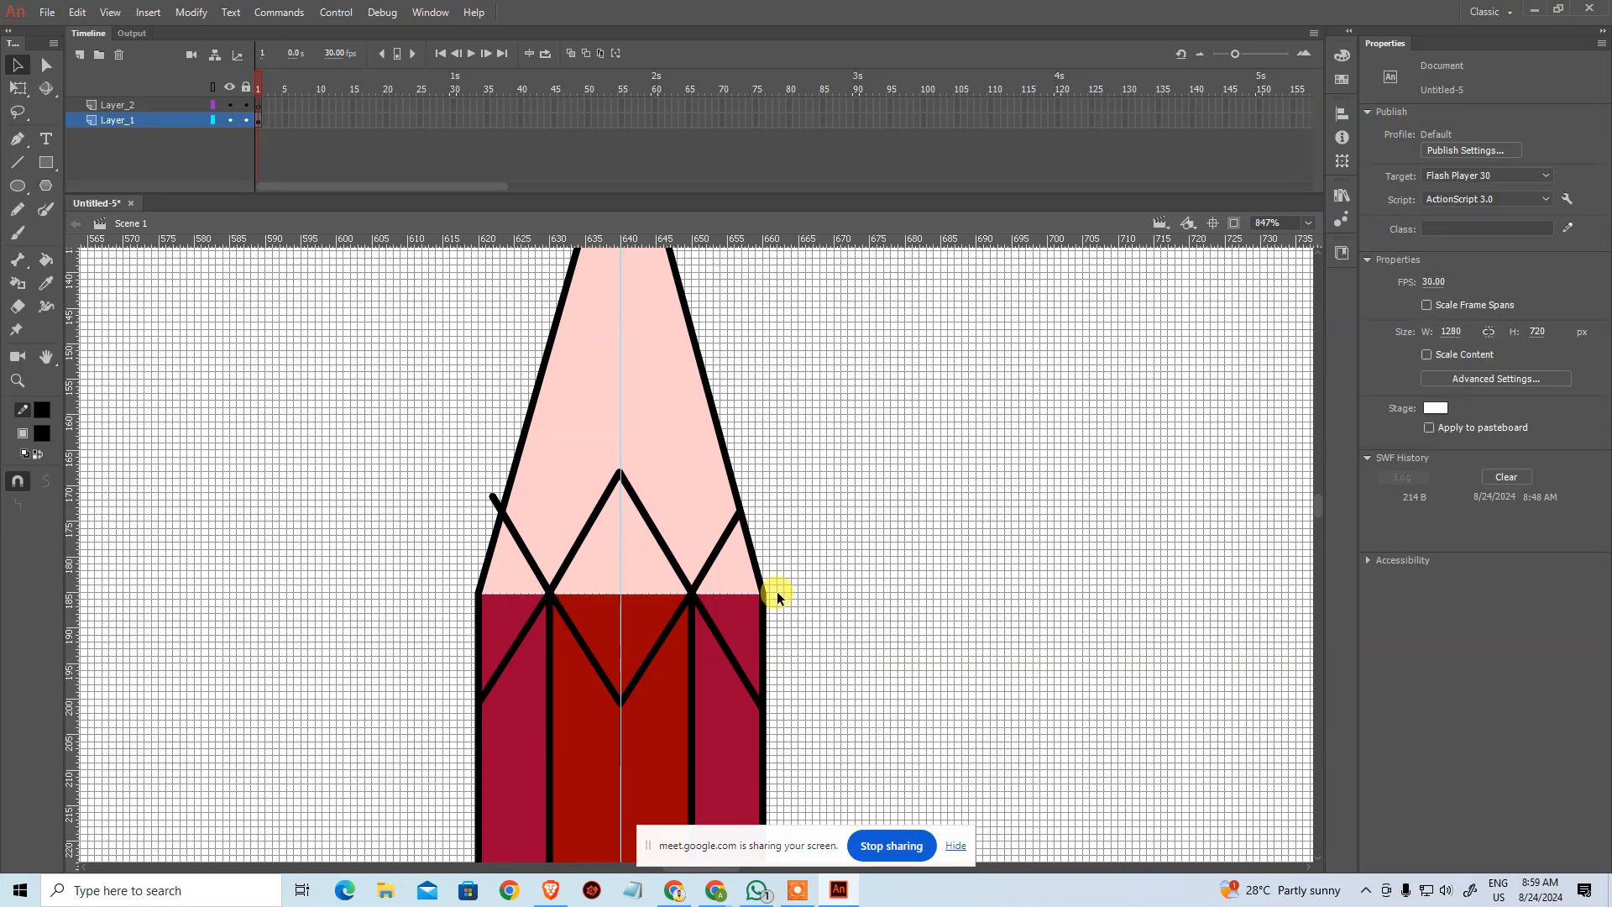
Step: Sample the tip's pink as the fill colour and try to paint over the seam between tip and body
{"action": "key", "text": "ctrl+space"}
{"action": "left_click_drag", "start_coordinate": [606, 576], "coordinate": [666, 619]}
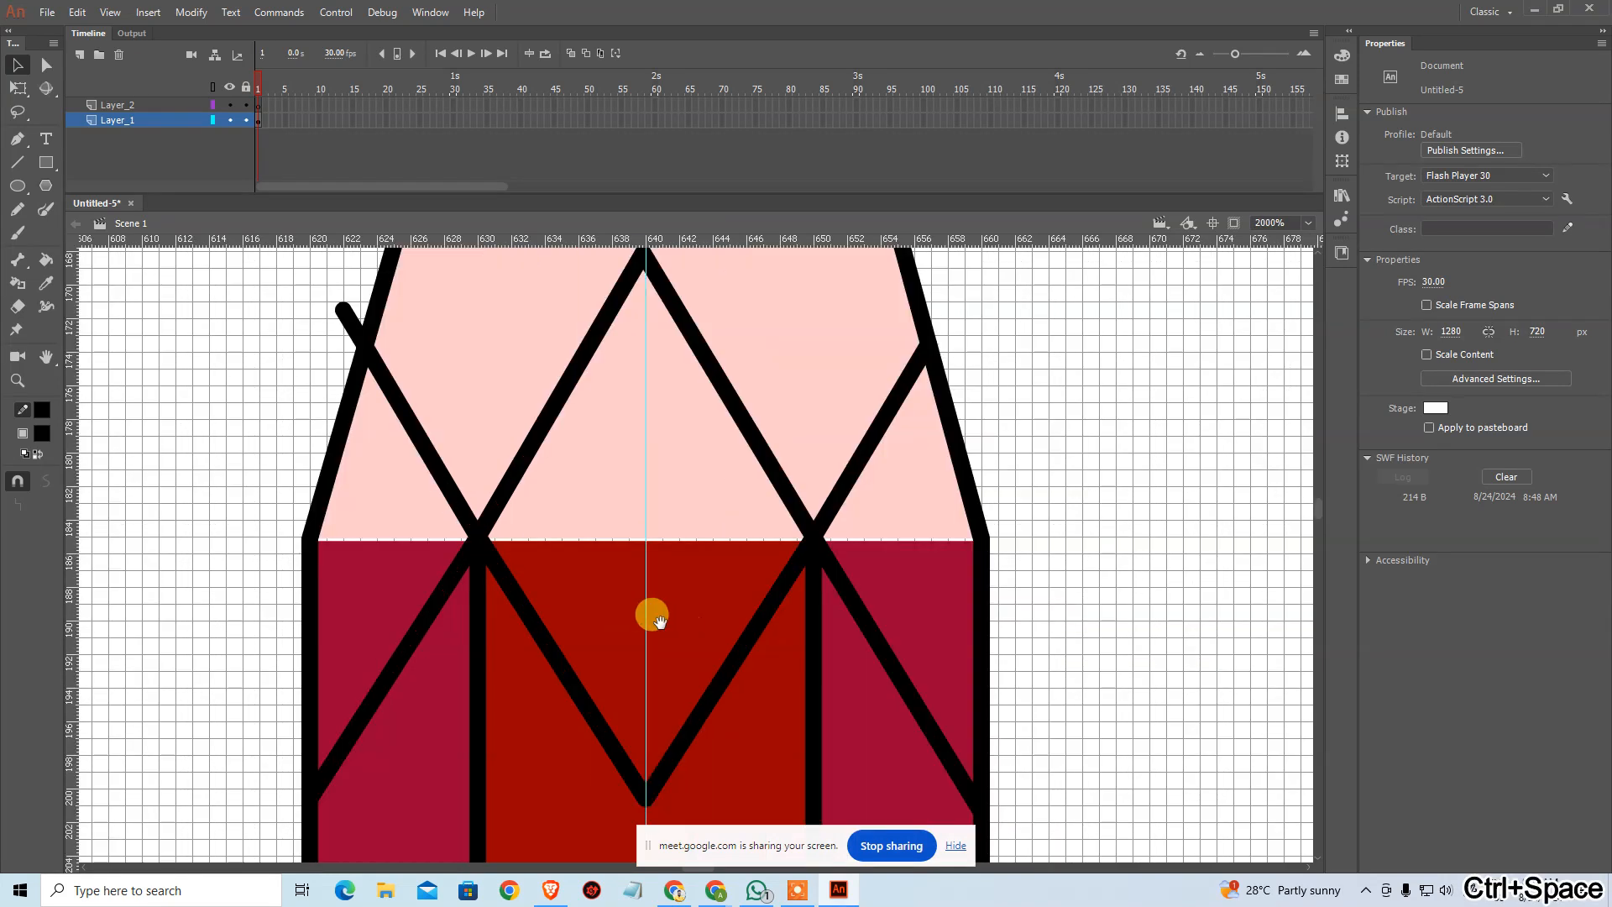
{"action": "left_click", "coordinate": [549, 521]}
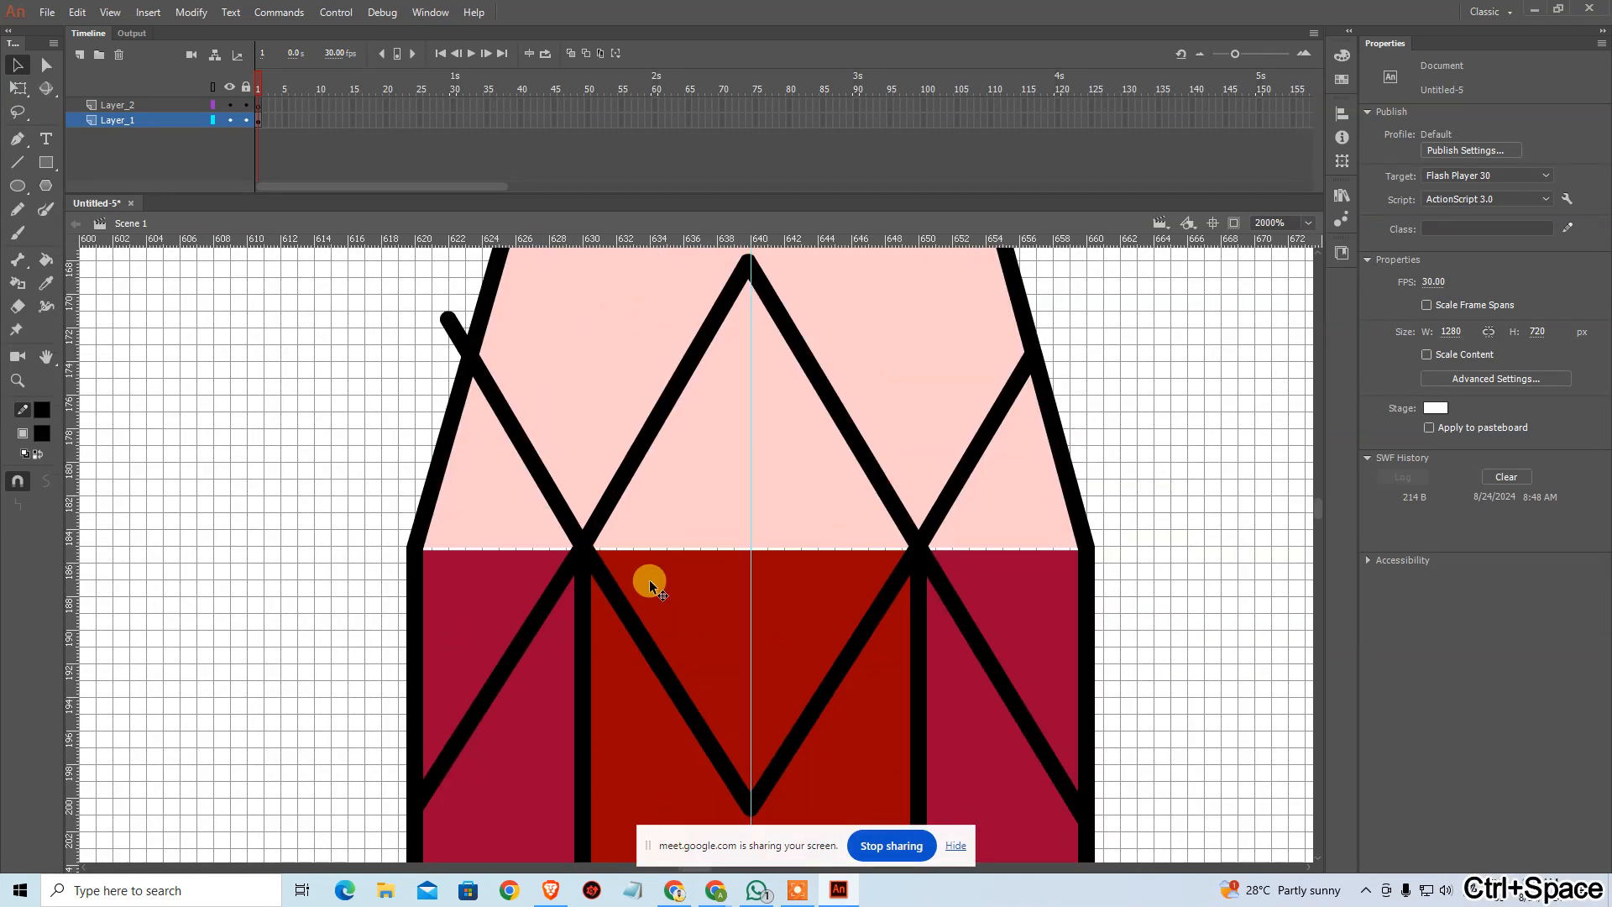
{"action": "key", "text": "k"}
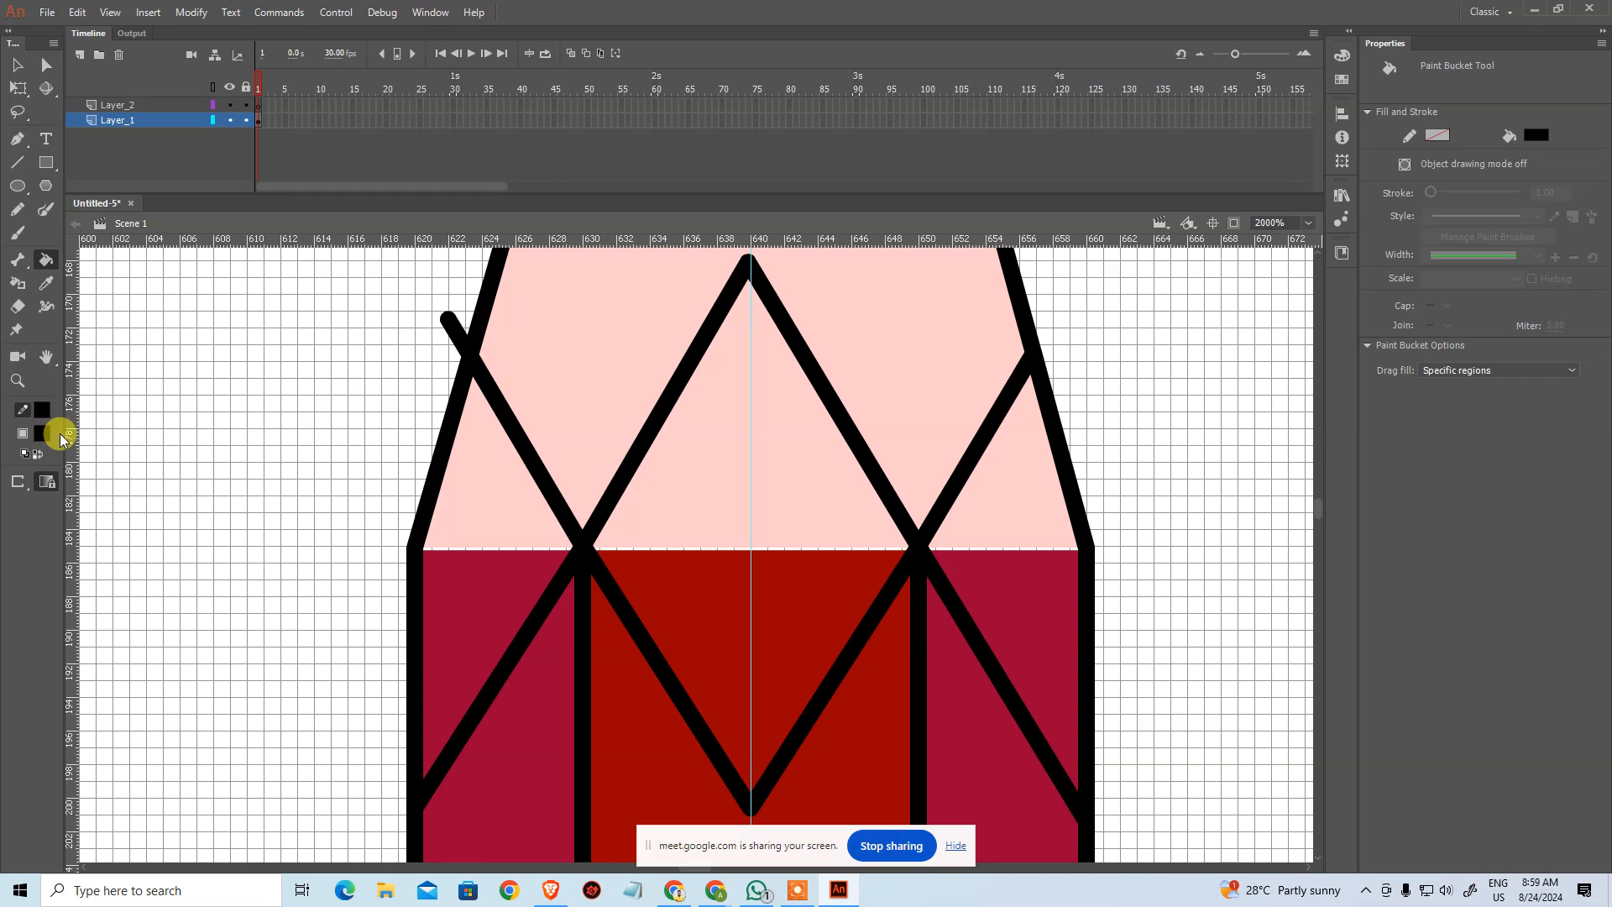
{"action": "key", "text": "i"}
{"action": "left_click", "coordinate": [663, 502]}
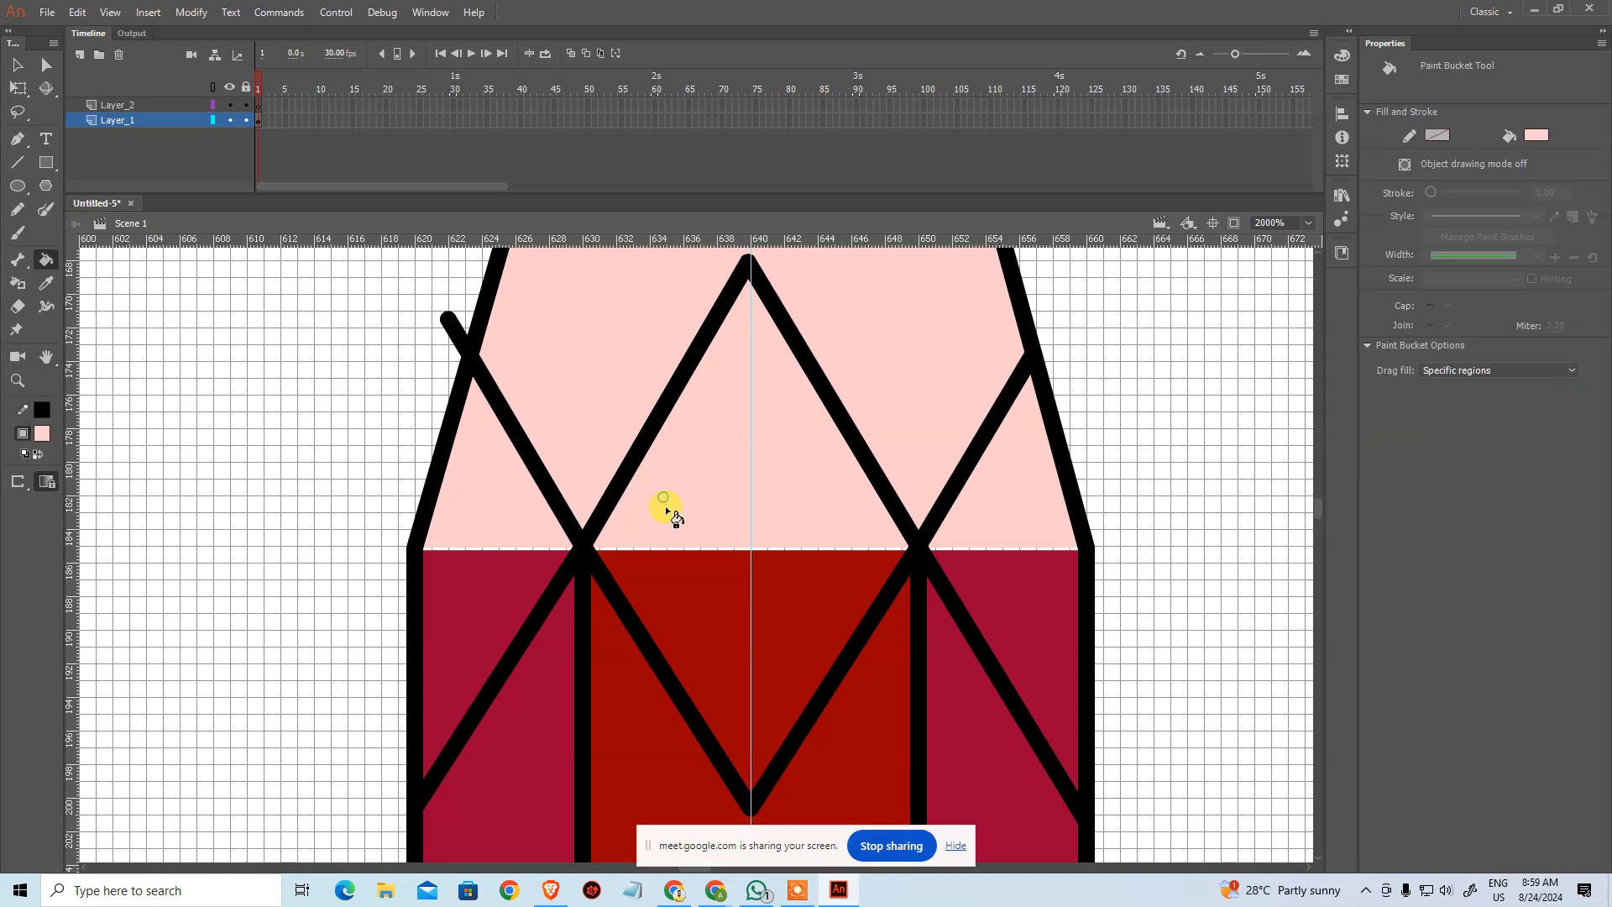
{"action": "left_click", "coordinate": [665, 550]}
{"action": "key", "text": "ctrl+space"}
{"action": "left_click", "coordinate": [22, 480]}
{"action": "left_click", "coordinate": [67, 532]}
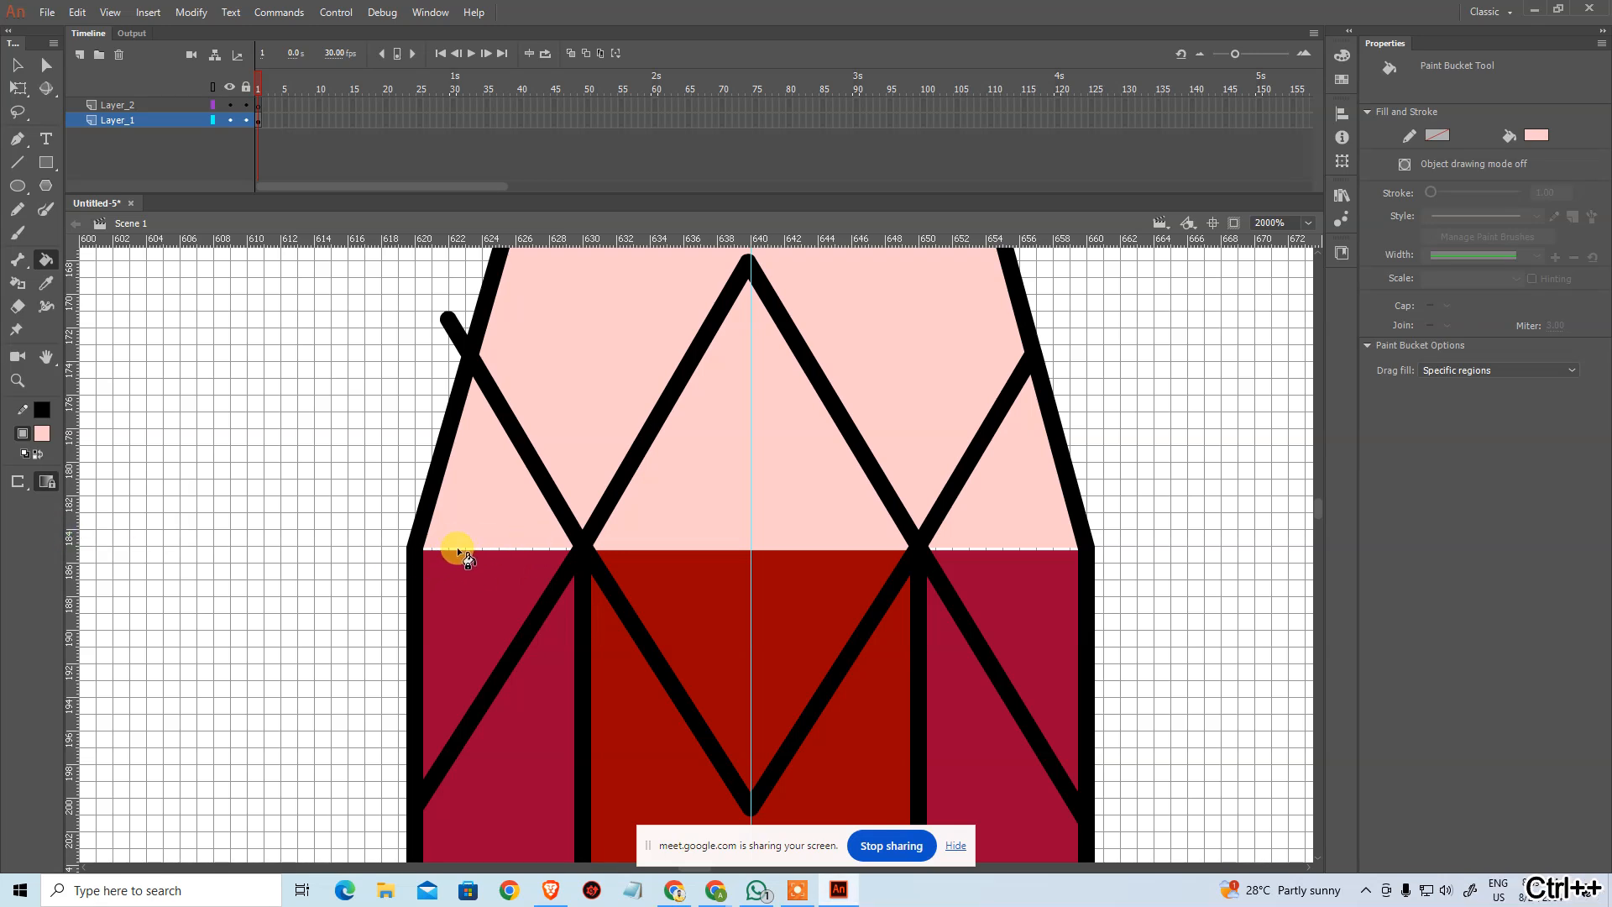
{"action": "left_click", "coordinate": [458, 550]}
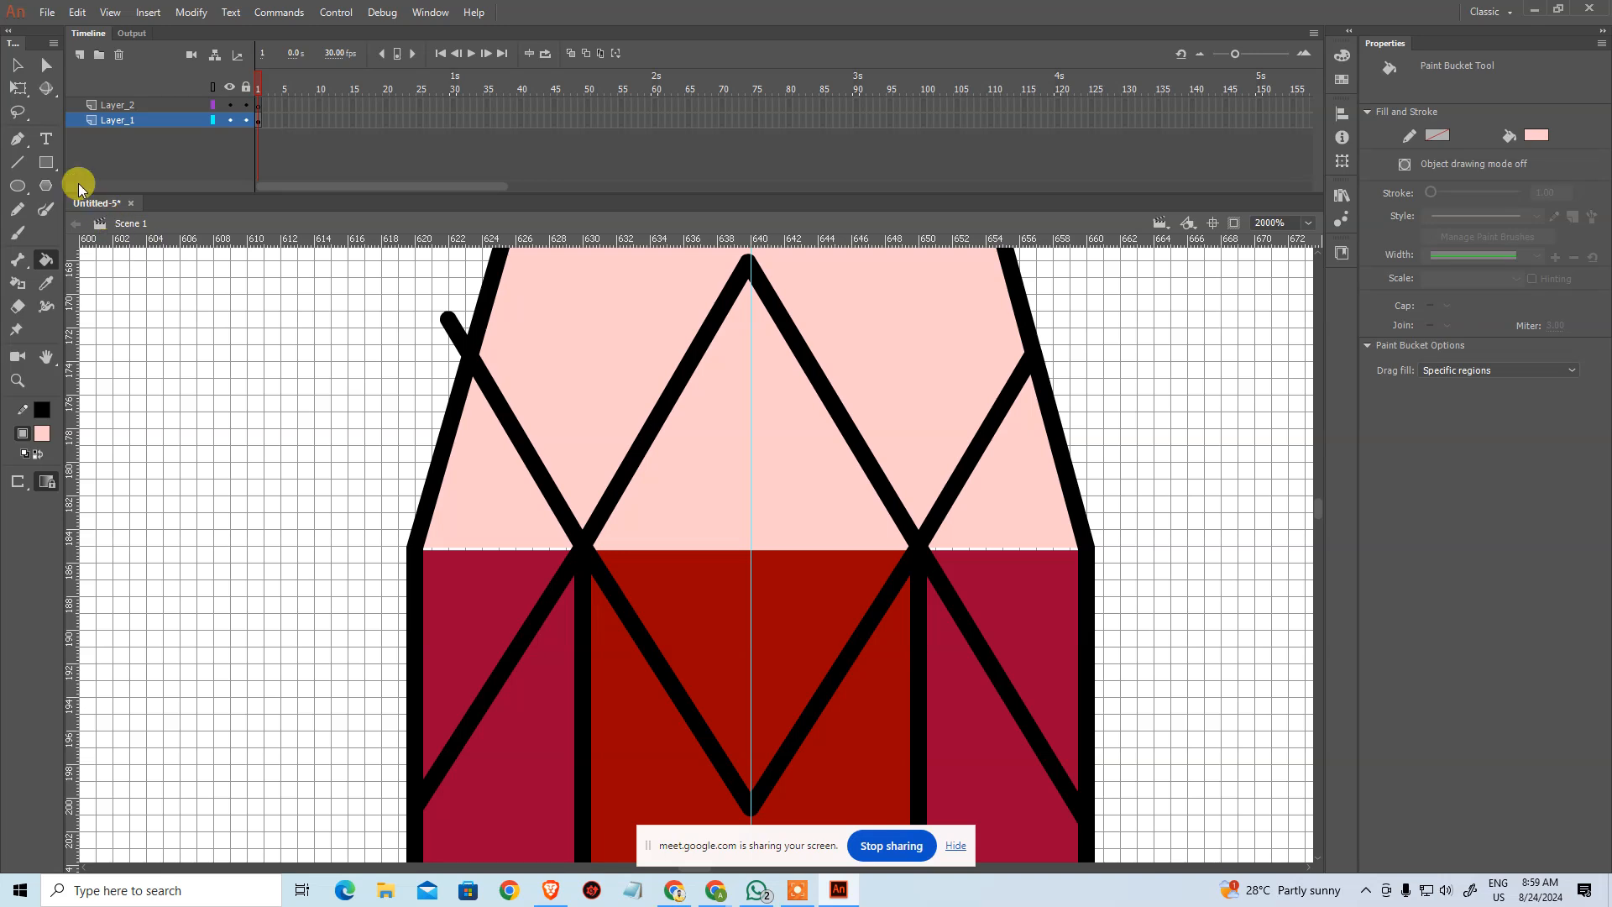
Step: Delete the fills inside the left edge diamond and its overhanging line end, and refill the diamond with pink
{"action": "left_click", "coordinate": [17, 67]}
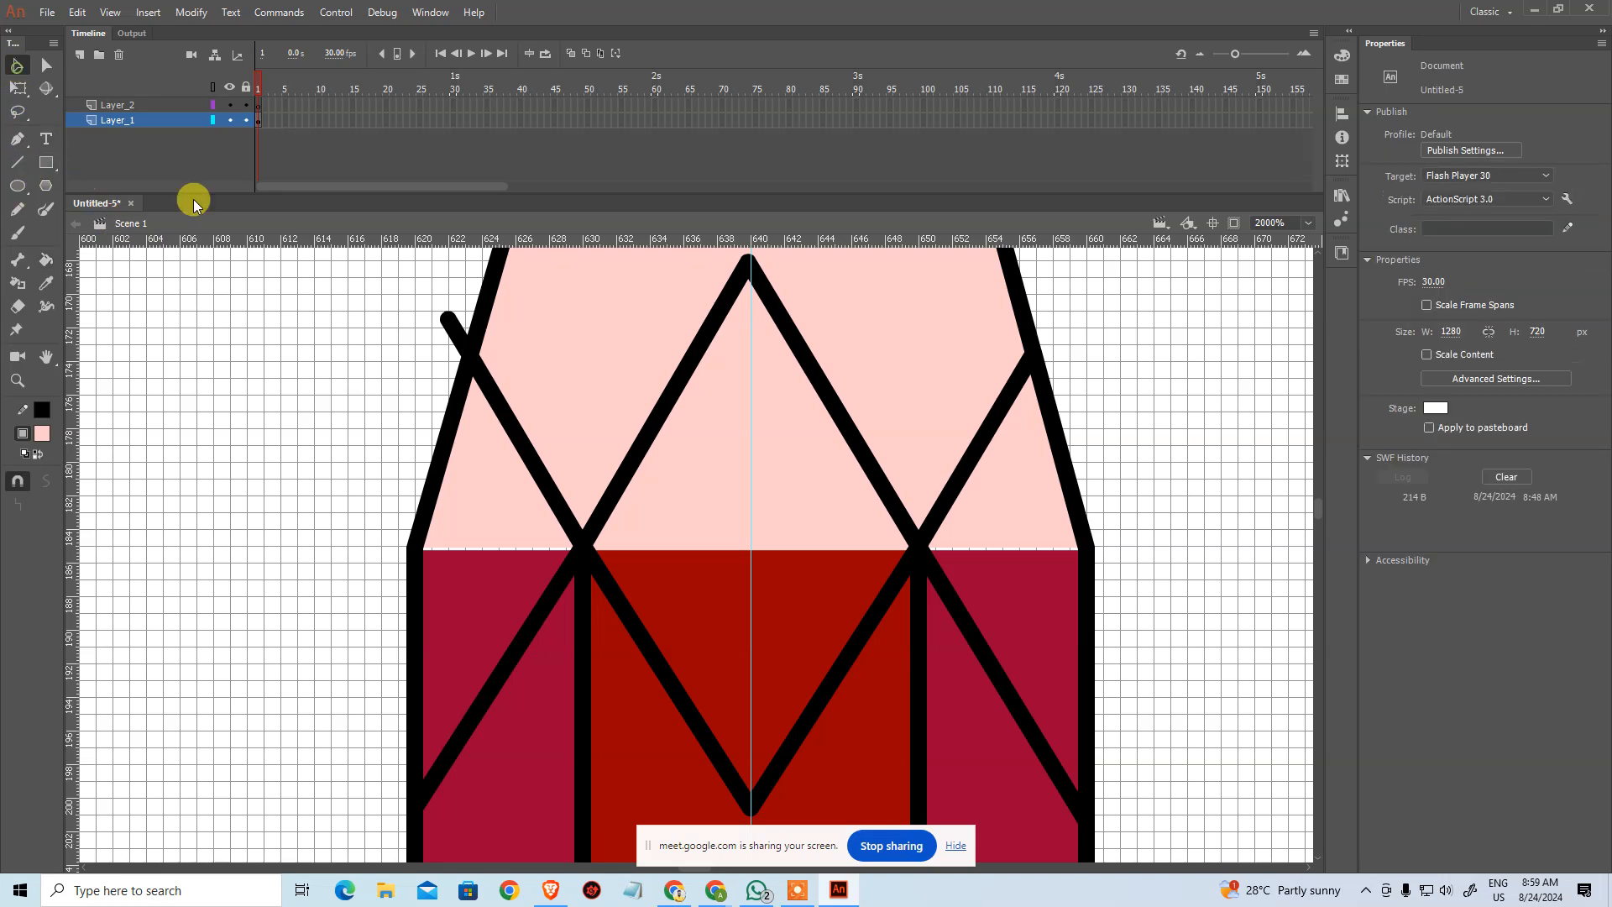
{"action": "left_click", "coordinate": [491, 497]}
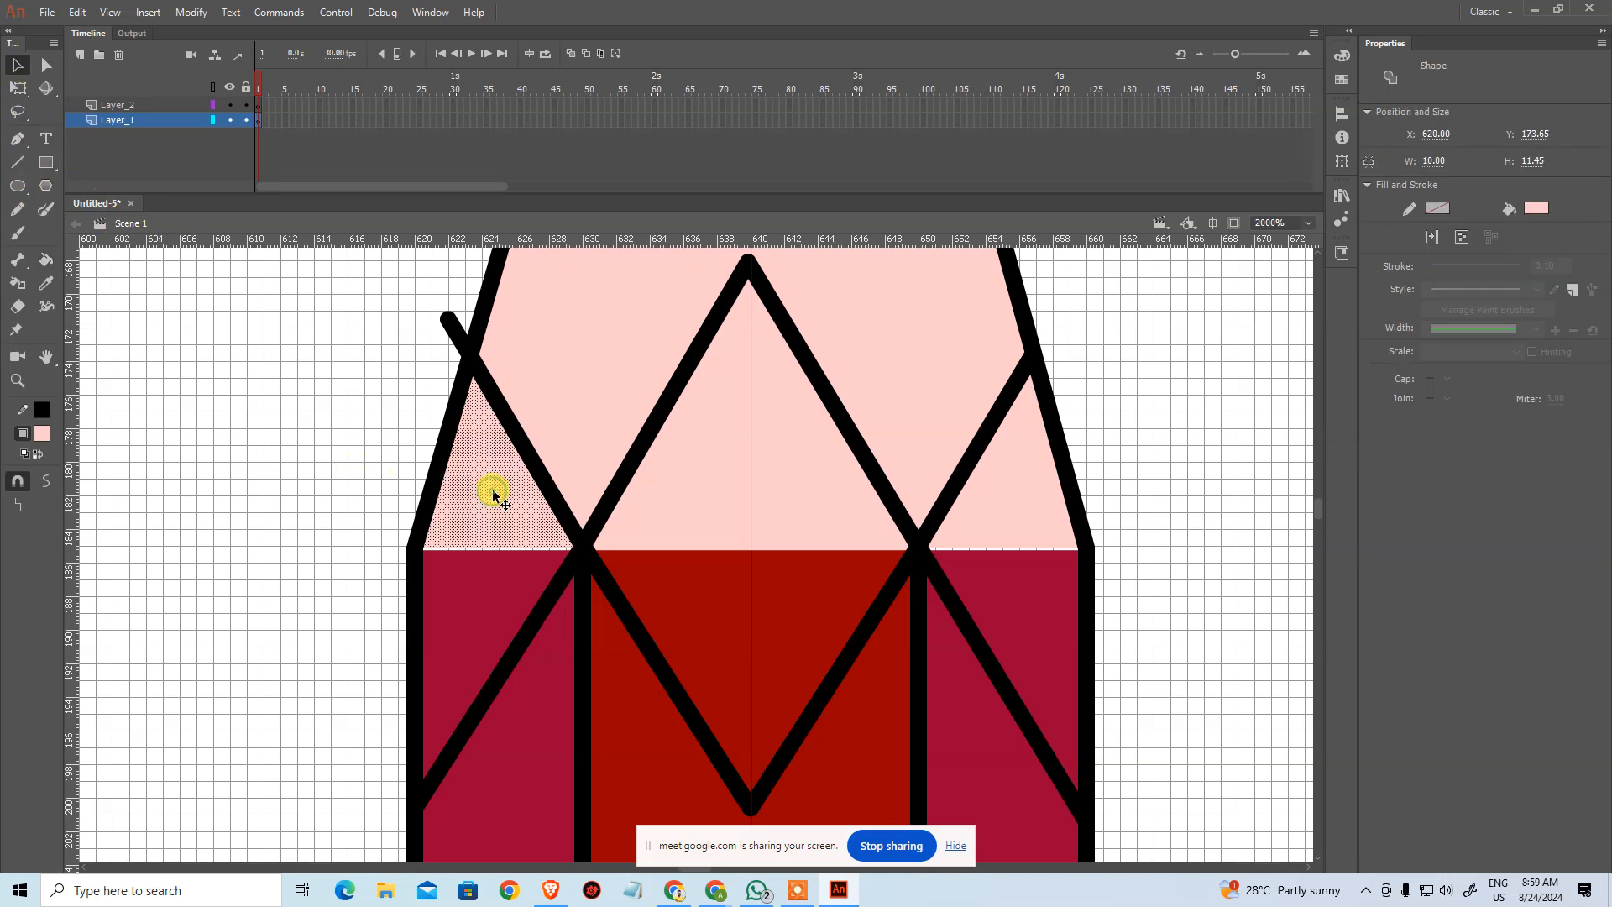
{"action": "key", "text": "Delete"}
{"action": "left_click", "coordinate": [492, 583]}
{"action": "key", "text": "Delete"}
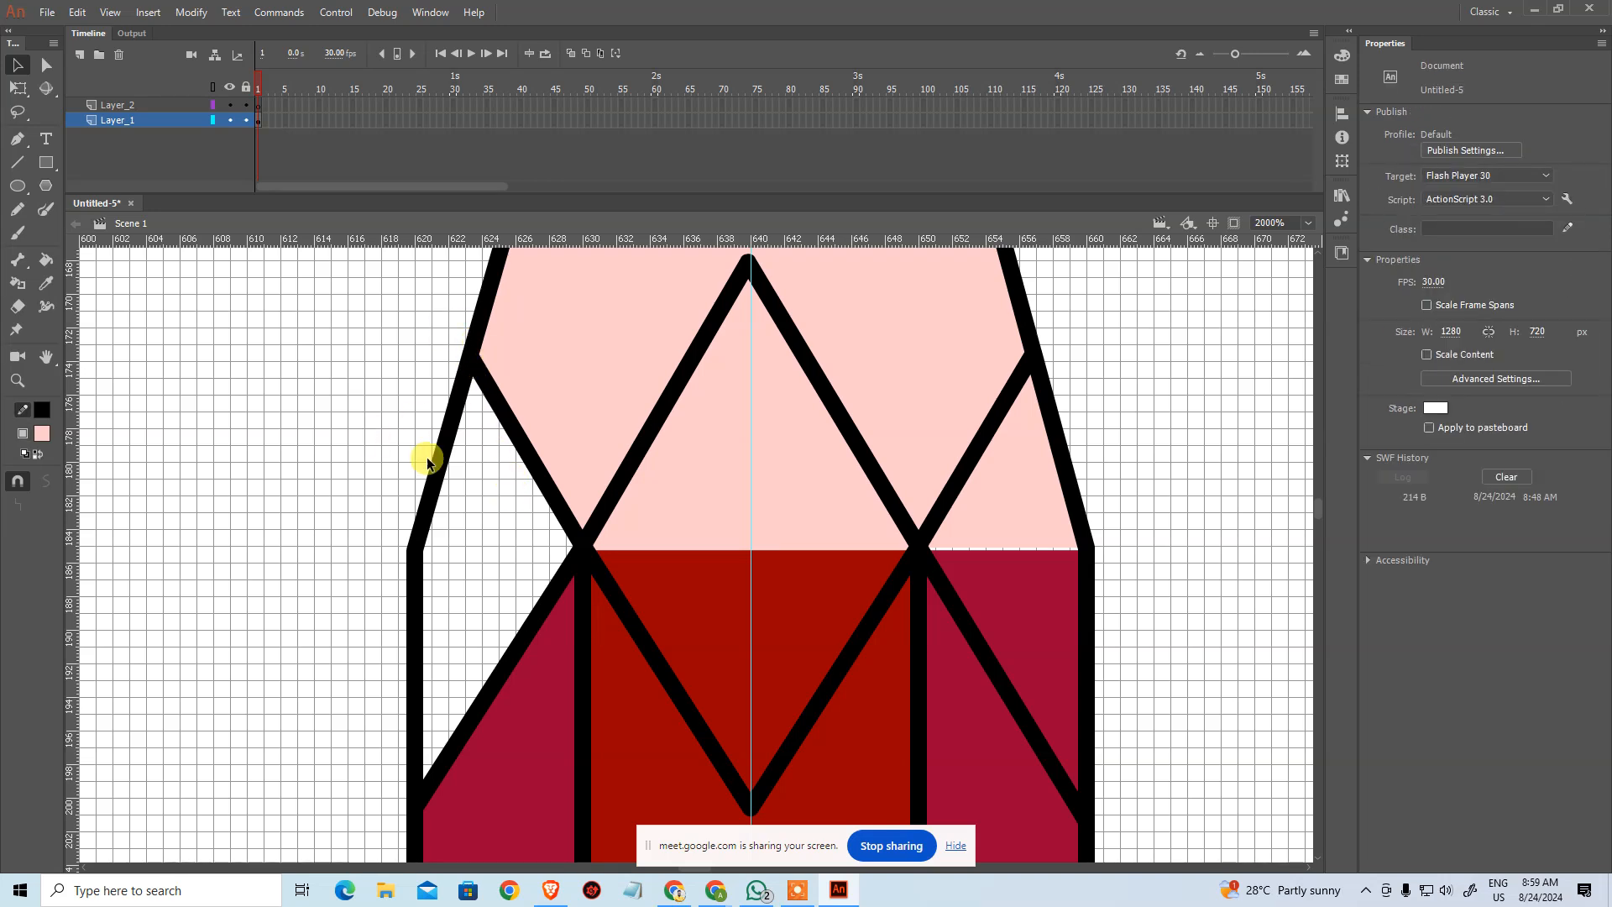
{"action": "key", "text": "k"}
{"action": "left_click", "coordinate": [521, 552]}
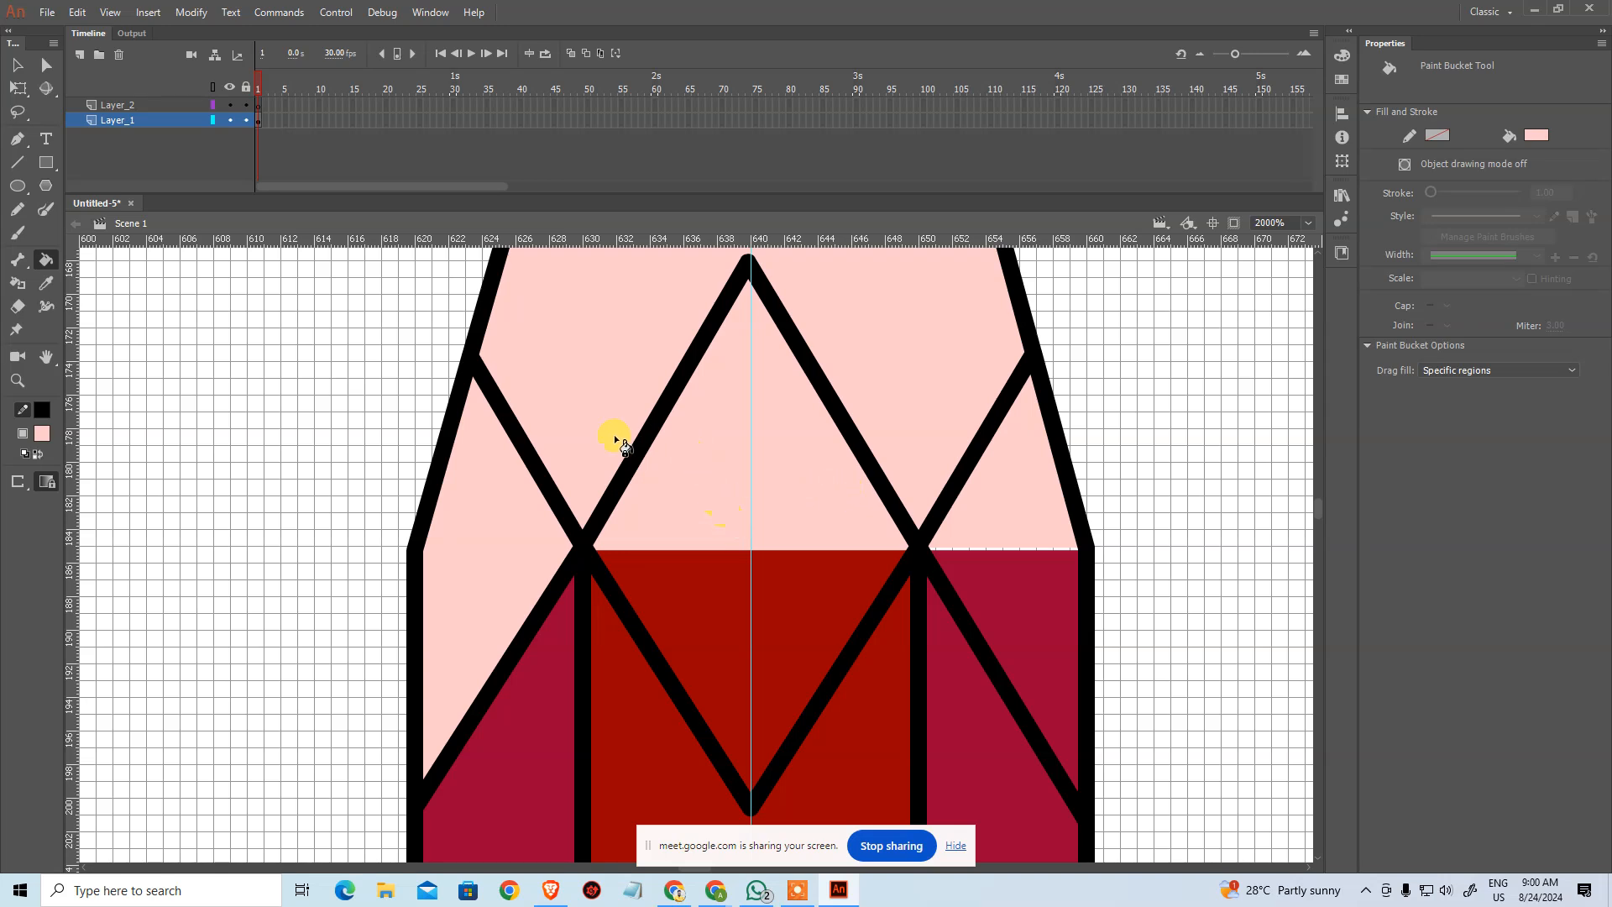
Step: Fill the red lower halves of the centre diamond and the right edge diamond with the tip's pink
{"action": "key", "text": "ctrl+minus"}
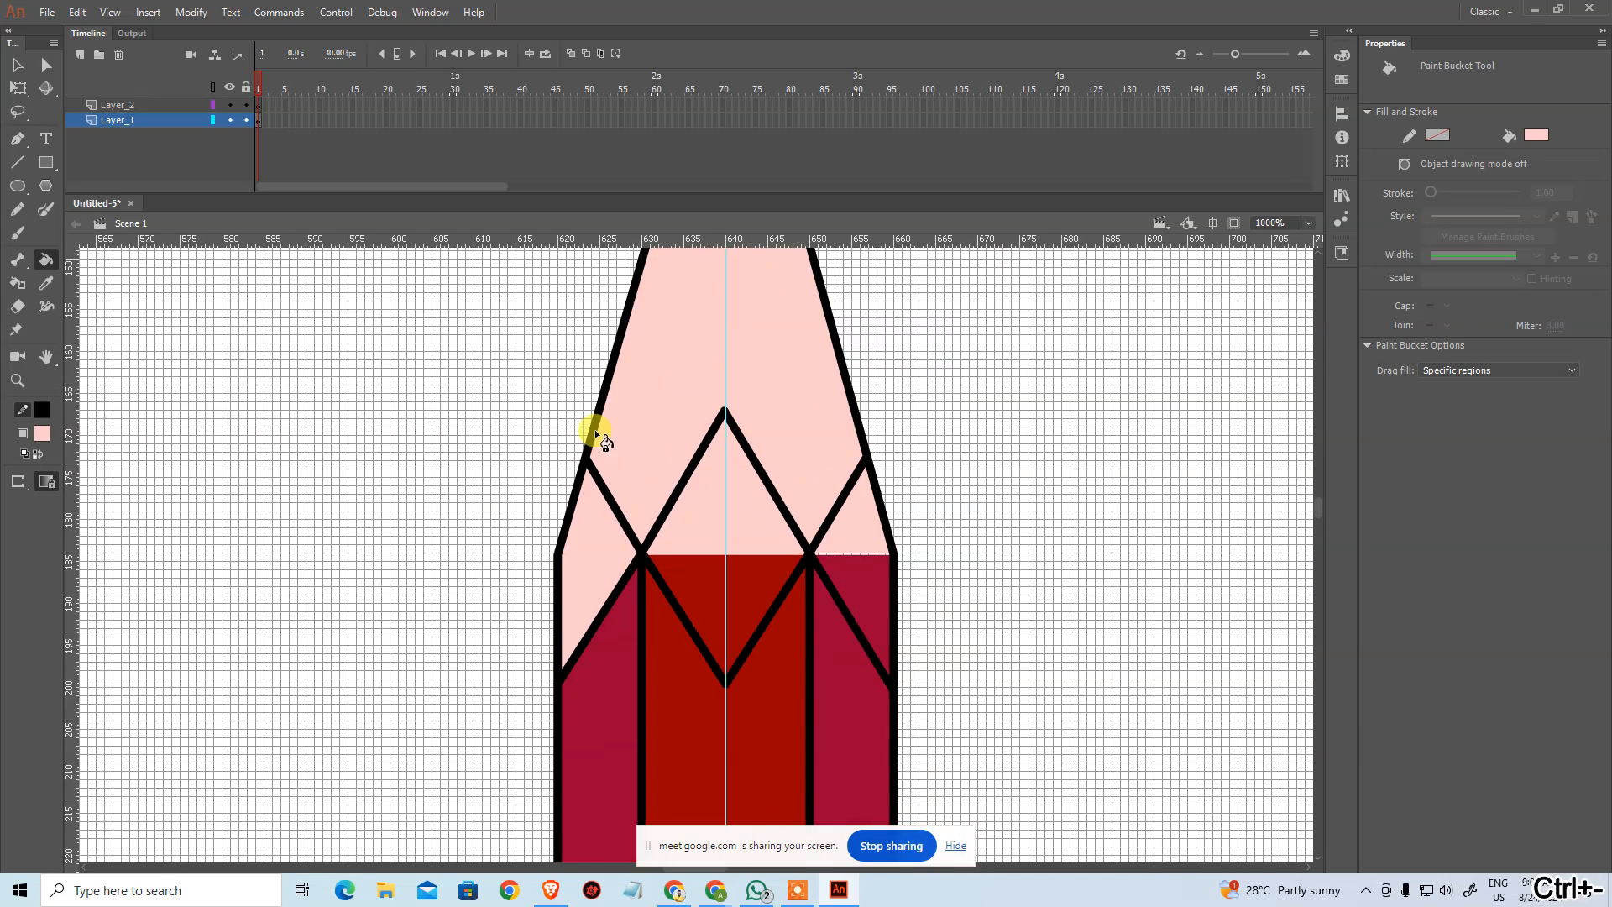
{"action": "left_click", "coordinate": [707, 585]}
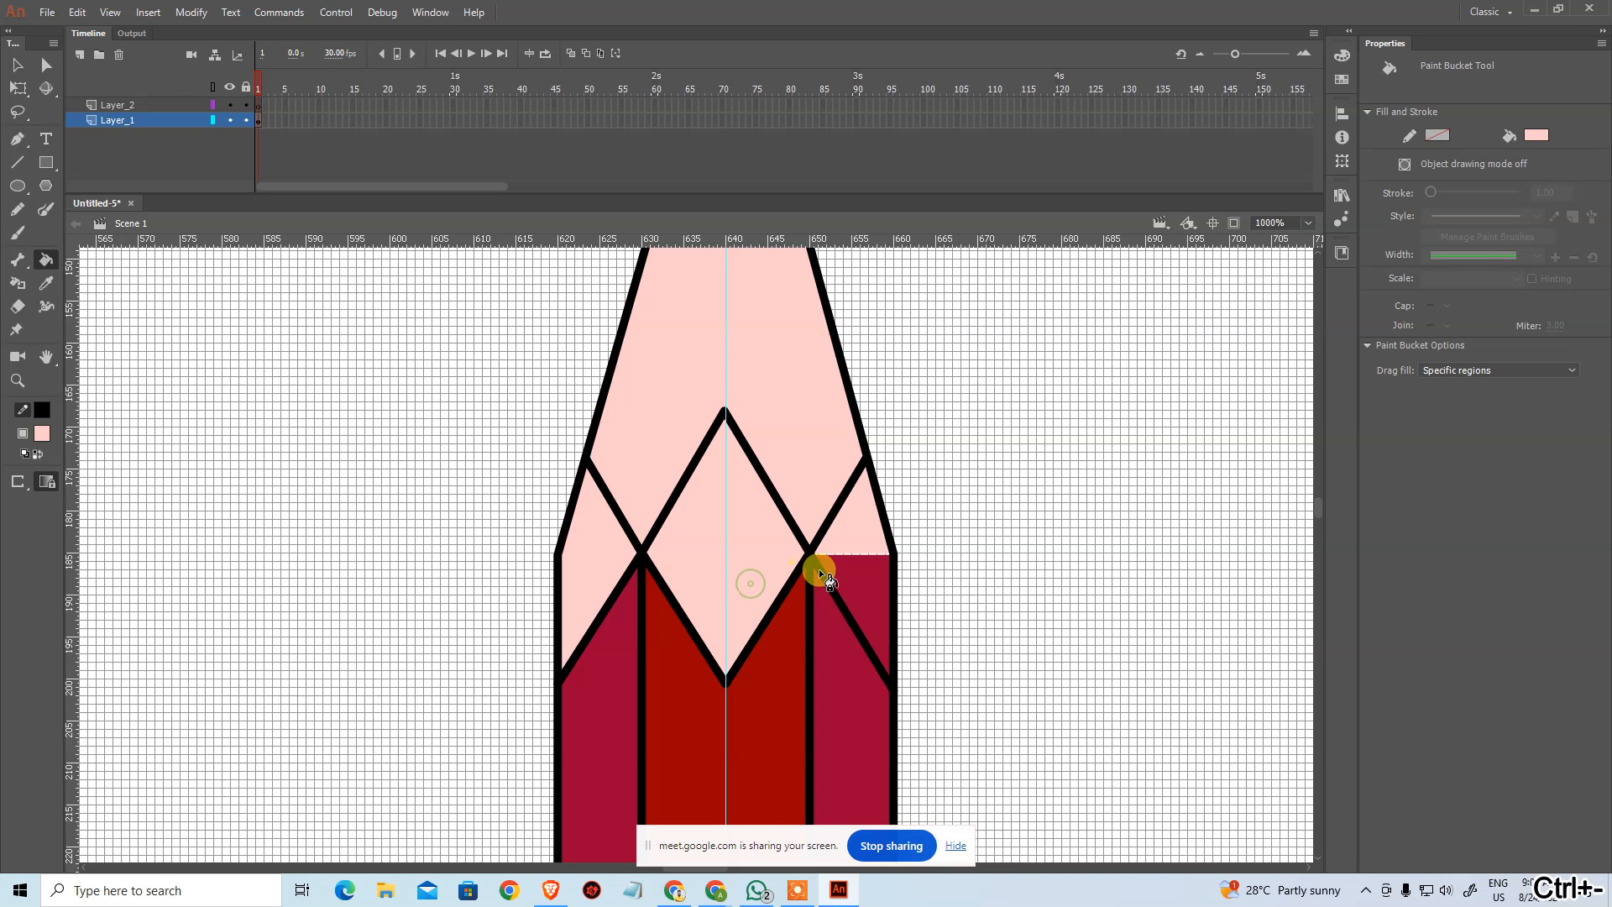
{"action": "left_click", "coordinate": [858, 556]}
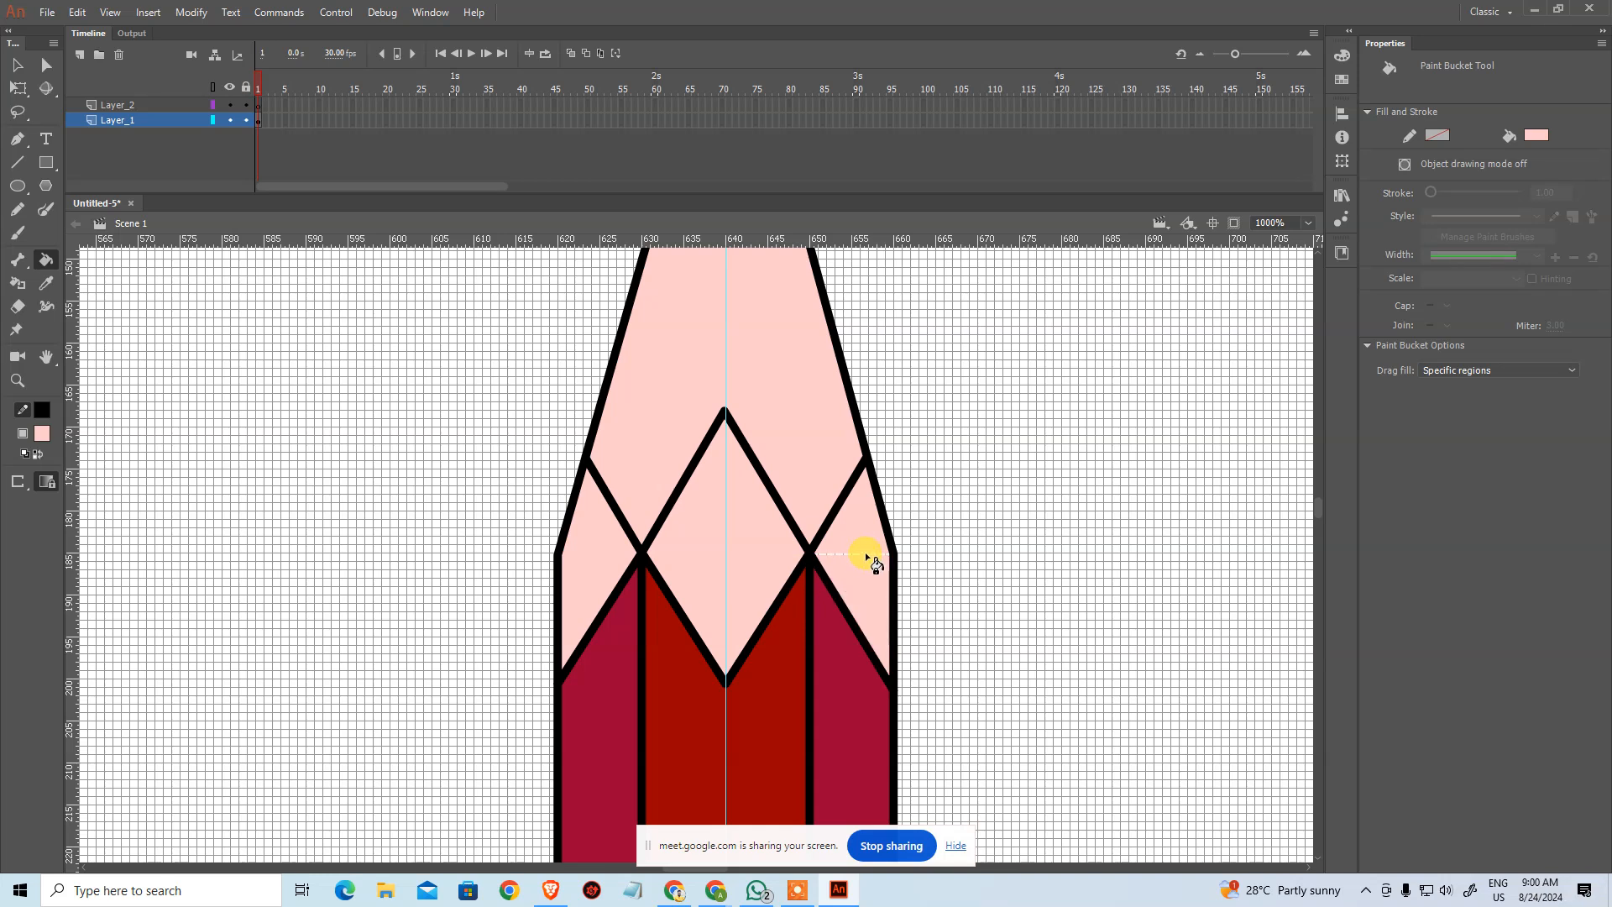
Step: Delete the fill inside the right edge diamond and refill the whole area with pink
{"action": "key", "text": "v"}
{"action": "left_click", "coordinate": [848, 541]}
{"action": "key", "text": "Delete"}
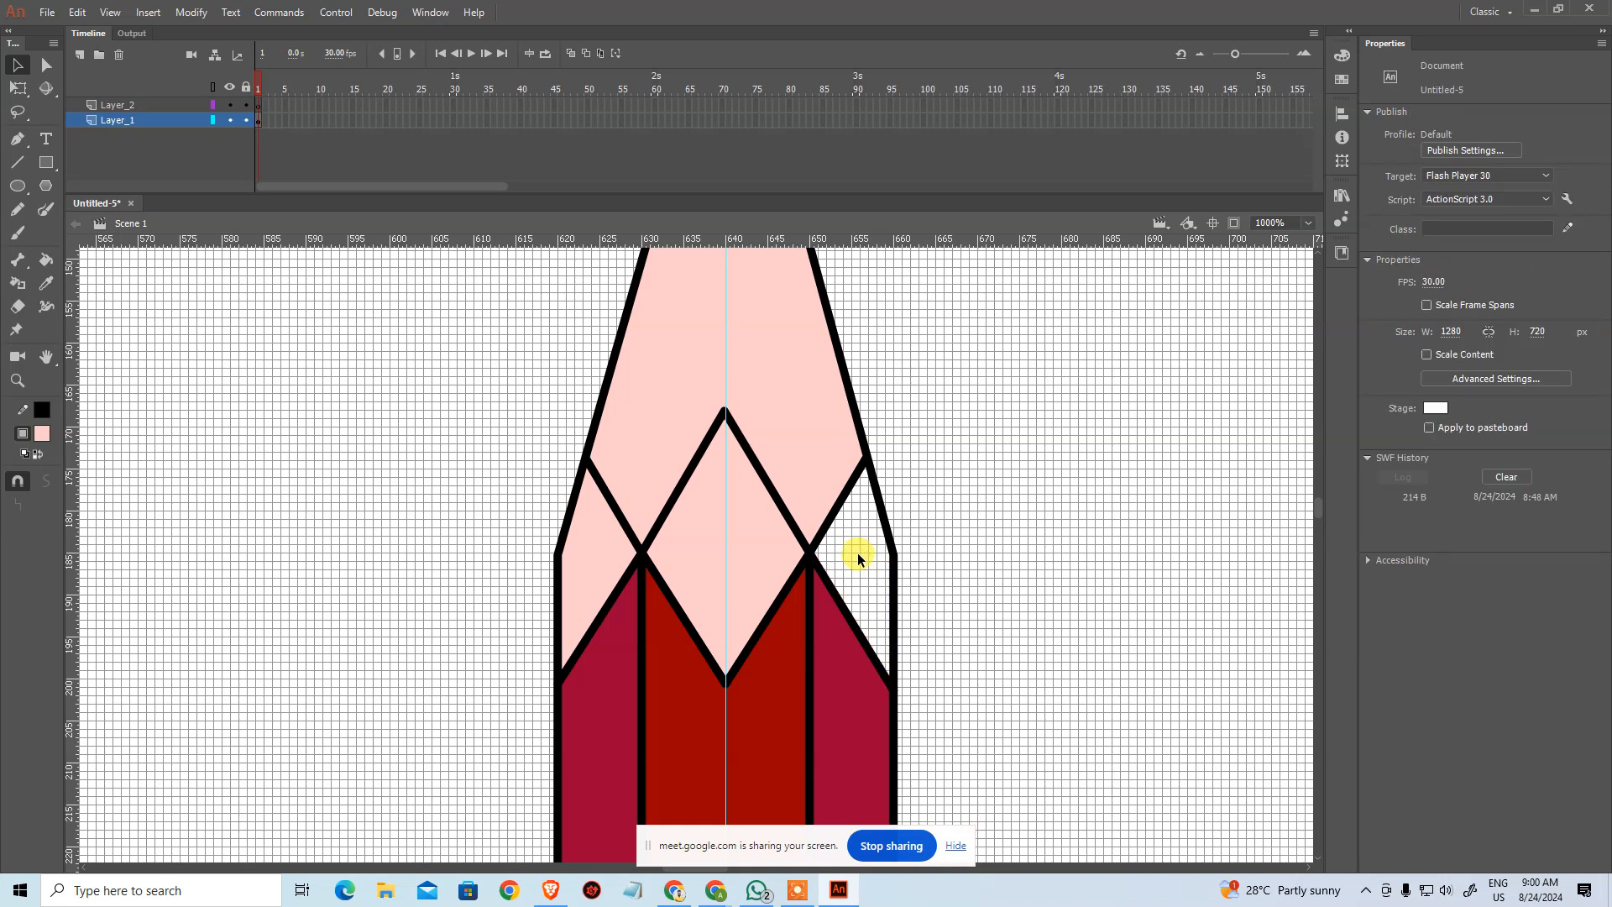
{"action": "key", "text": "k"}
{"action": "left_click", "coordinate": [858, 554]}
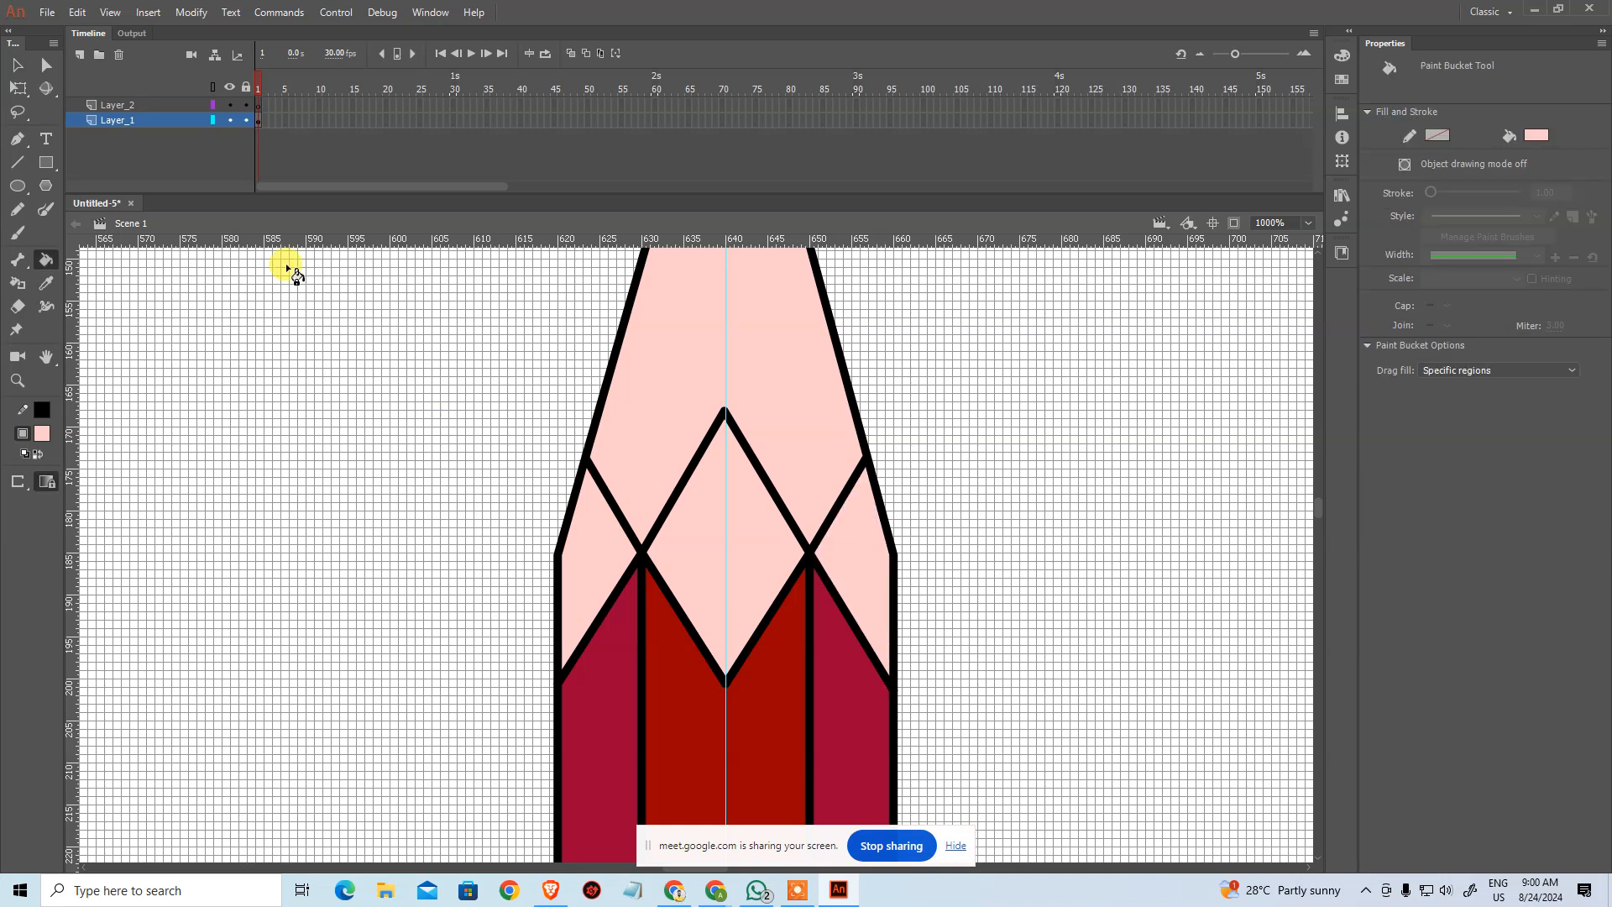
Step: Delete the short upper diagonal between the left outline and the left stripe junction
{"action": "left_click", "coordinate": [16, 64]}
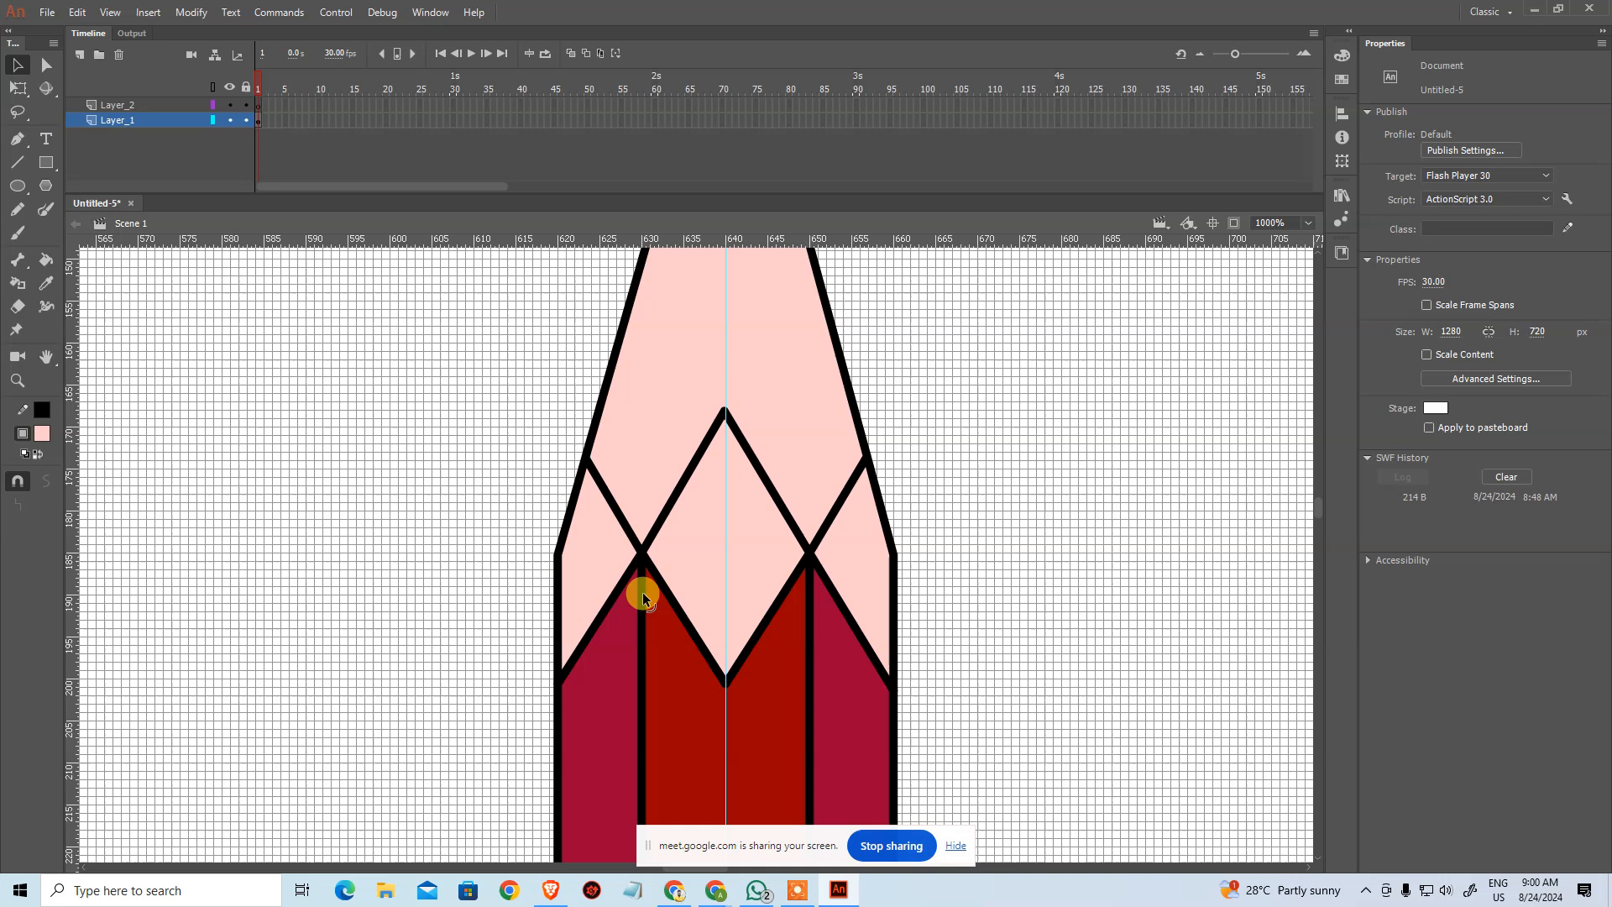
{"action": "left_click", "coordinate": [621, 513]}
{"action": "key", "text": "Delete"}
{"action": "left_click", "coordinate": [749, 456]}
{"action": "key", "text": "Delete"}
{"action": "left_click", "coordinate": [680, 485]}
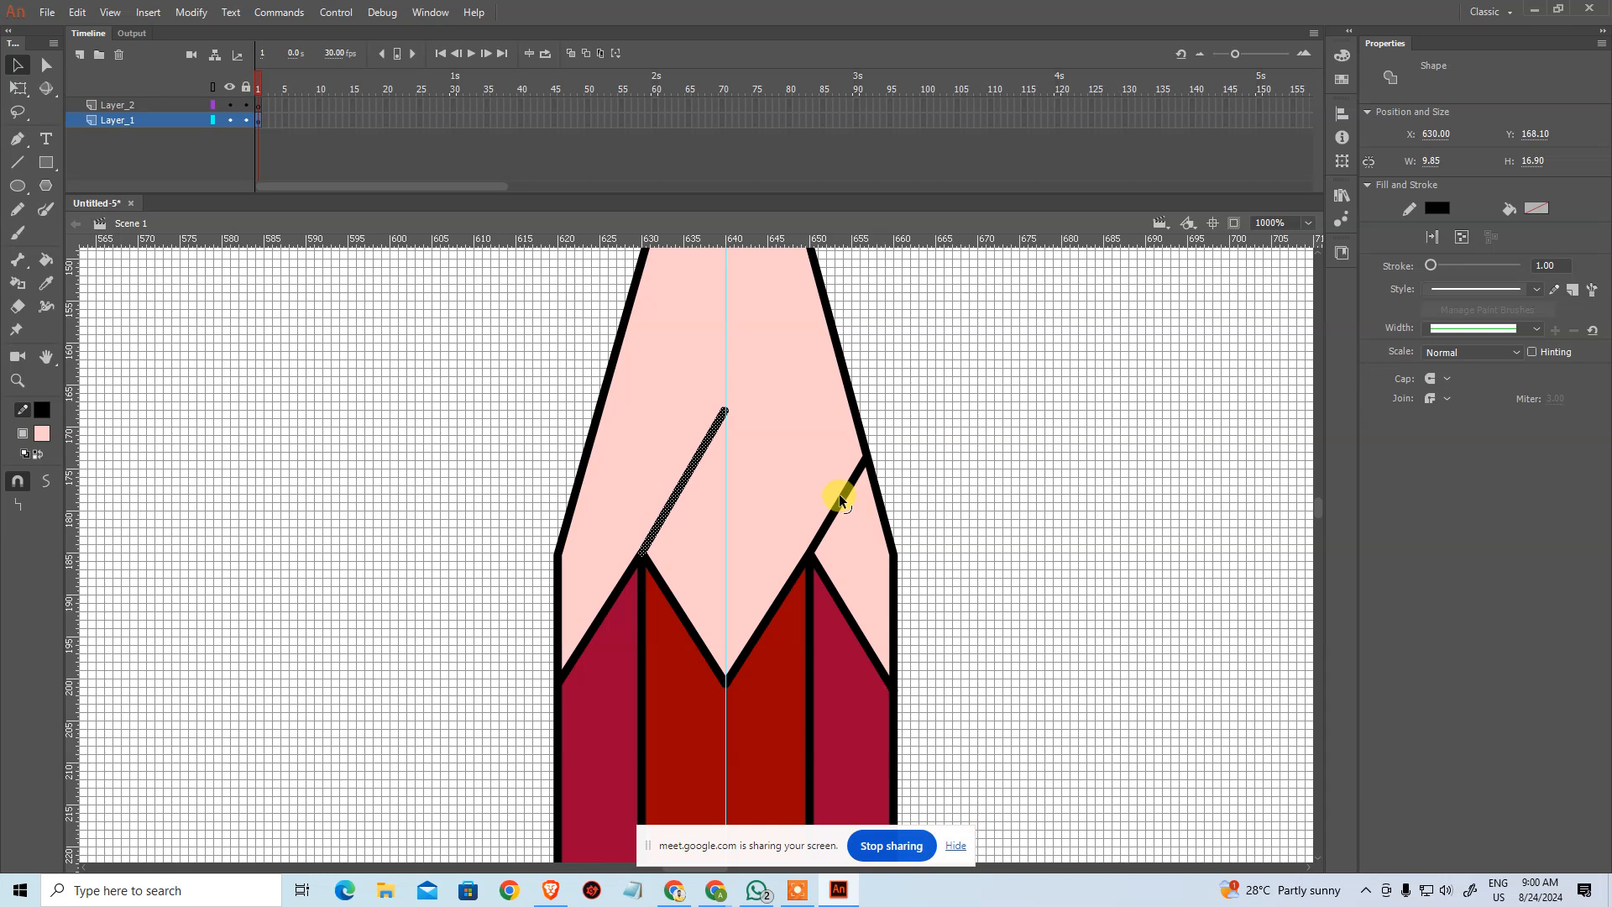
{"action": "key", "text": "ctrl+z"}
{"action": "key", "text": "ctrl+z"}
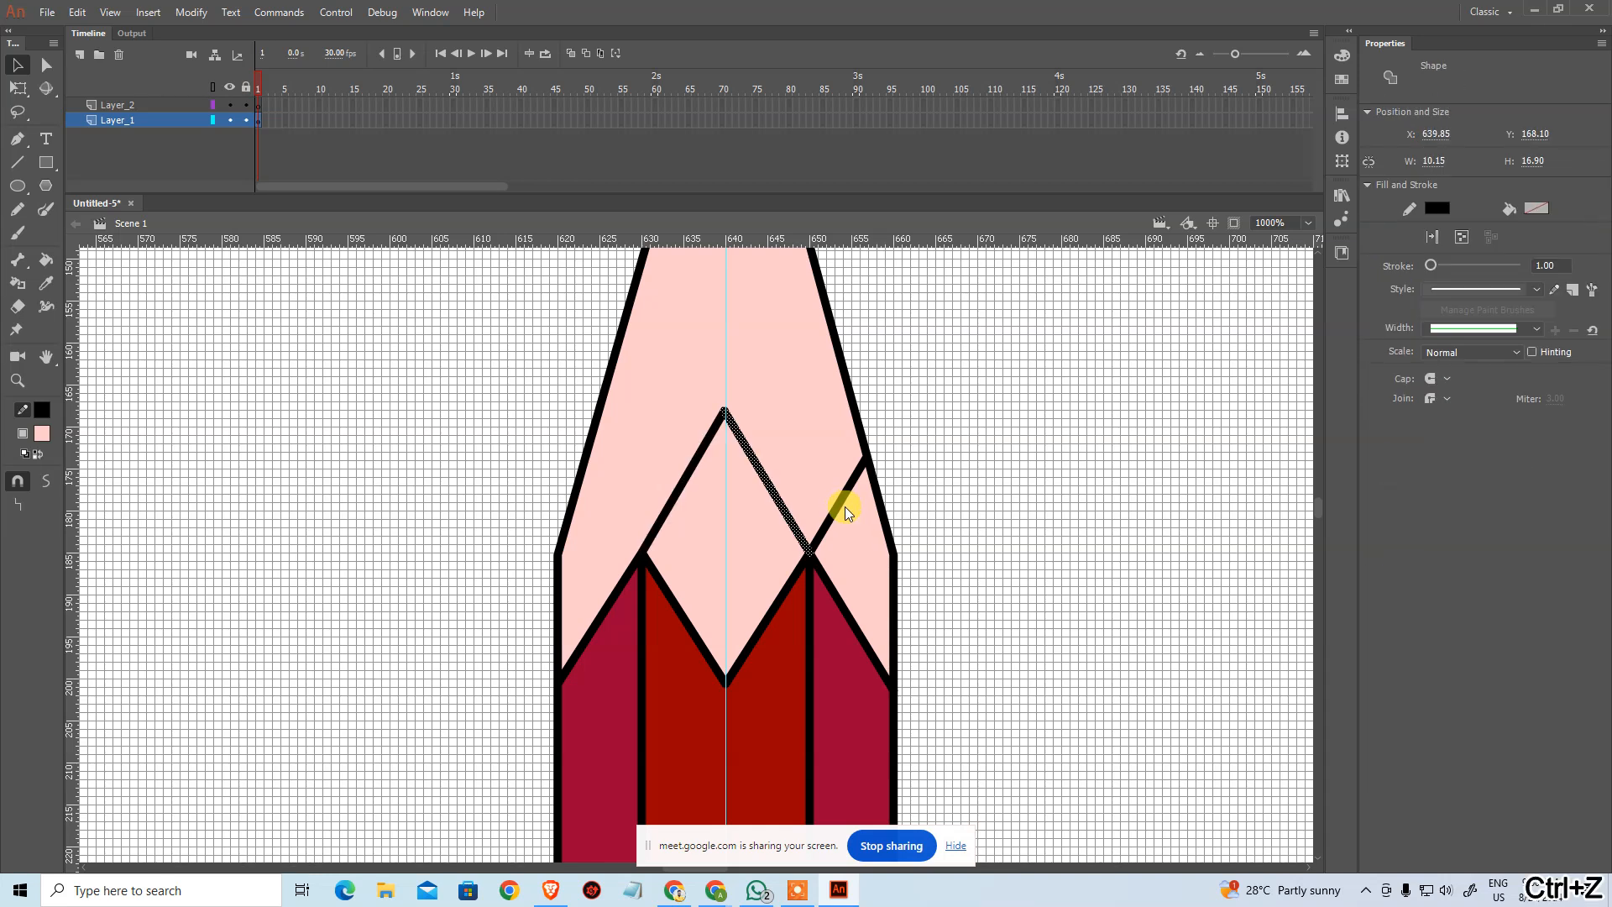
Step: Delete the lower V lines of the centre diamond and fill the diamond with the centre stripe's dark red
{"action": "left_click", "coordinate": [768, 619]}
{"action": "key", "text": "Delete"}
{"action": "left_click", "coordinate": [698, 646]}
{"action": "key", "text": "Delete"}
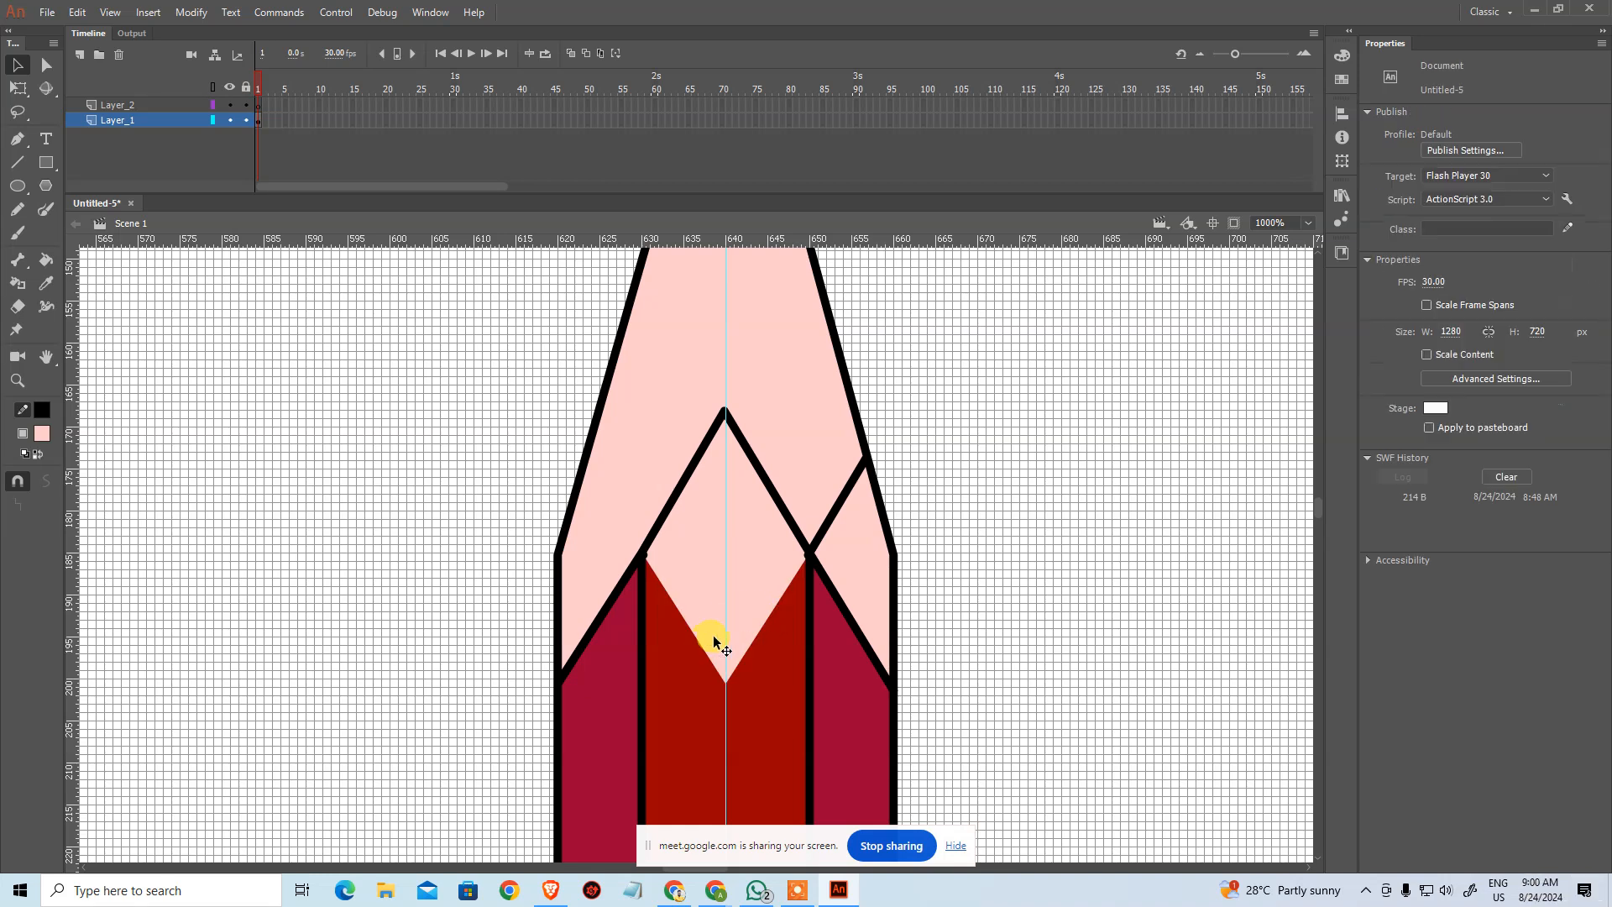
{"action": "key", "text": "i"}
{"action": "left_click", "coordinate": [762, 703]}
{"action": "left_click", "coordinate": [724, 568]}
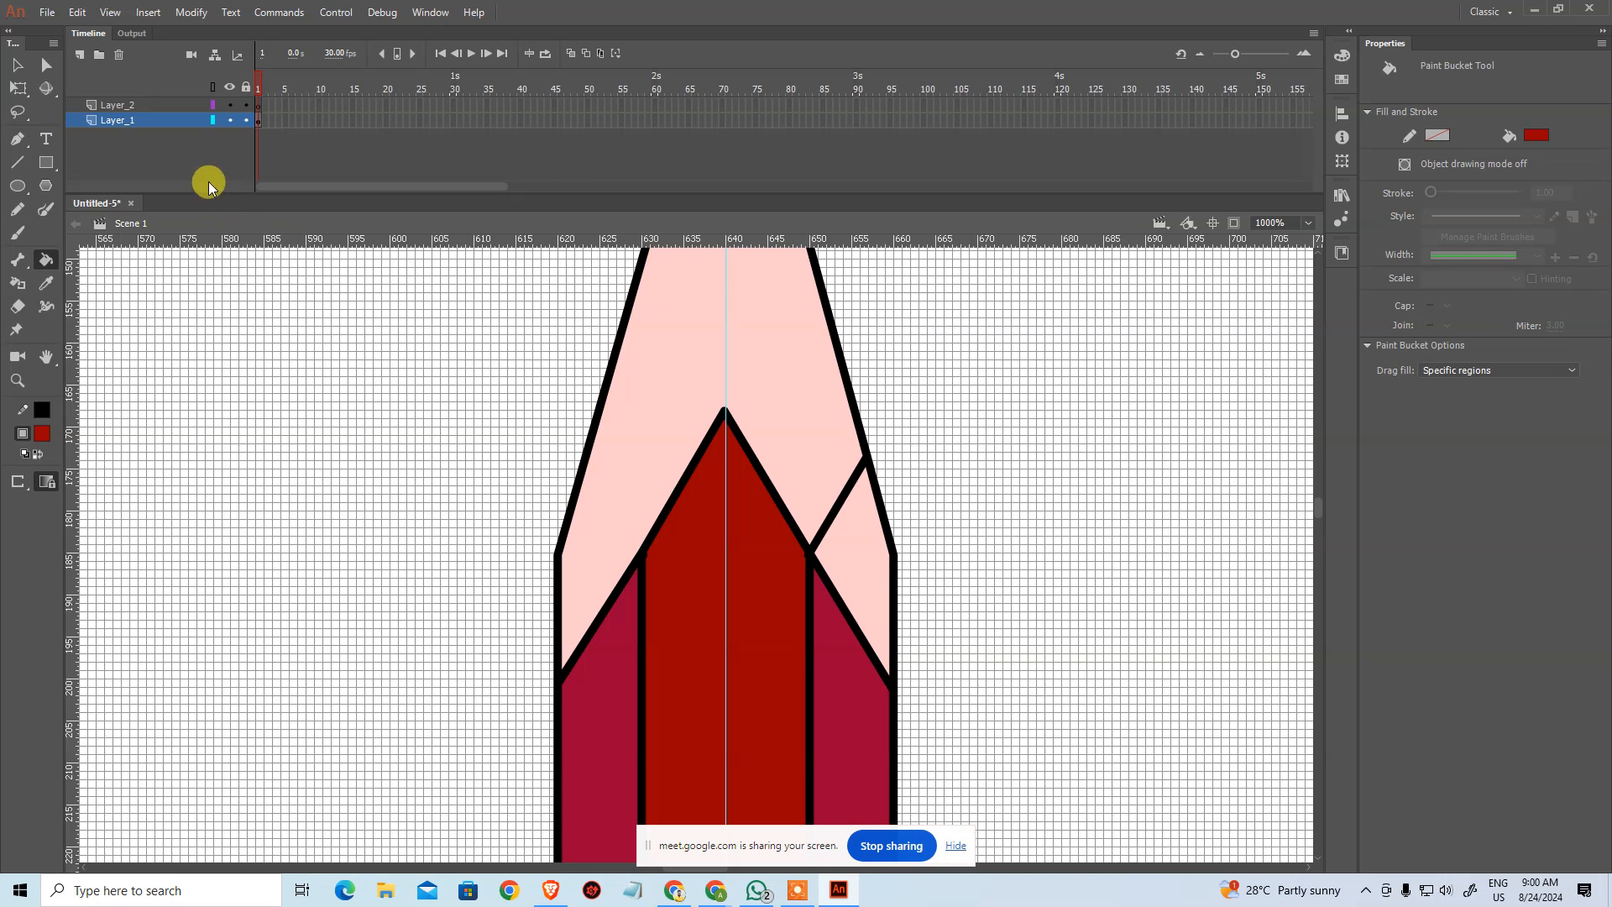
Step: Delete the upper diagonal between the right stripe junction and the right outline, plus the stray bit at the left junction
{"action": "left_click", "coordinate": [18, 65]}
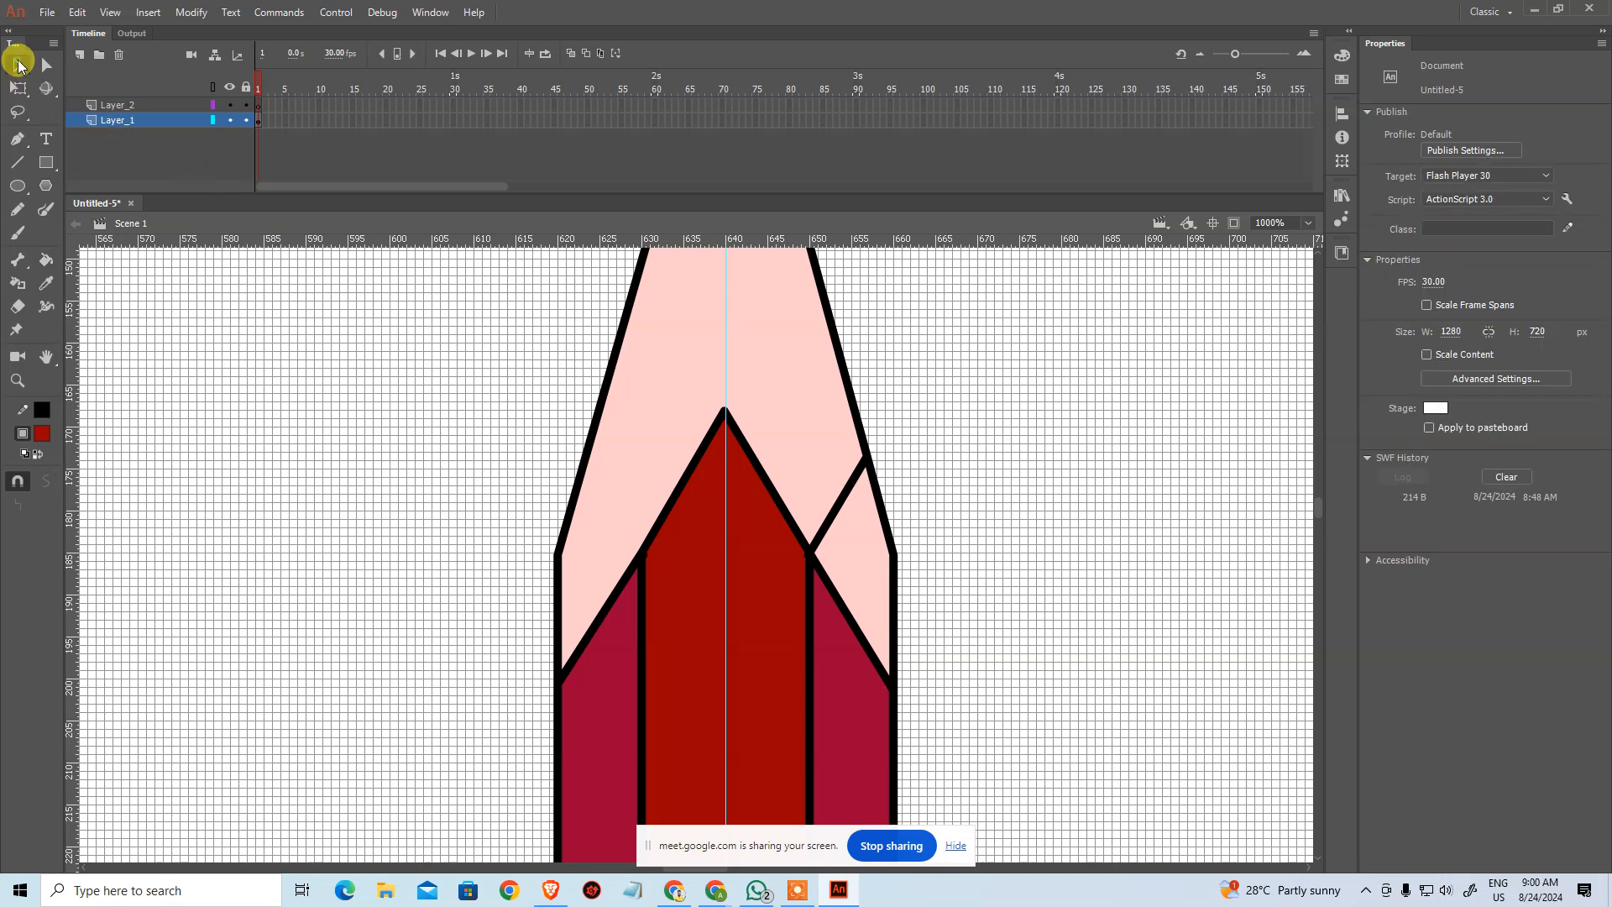
{"action": "left_click", "coordinate": [644, 561]}
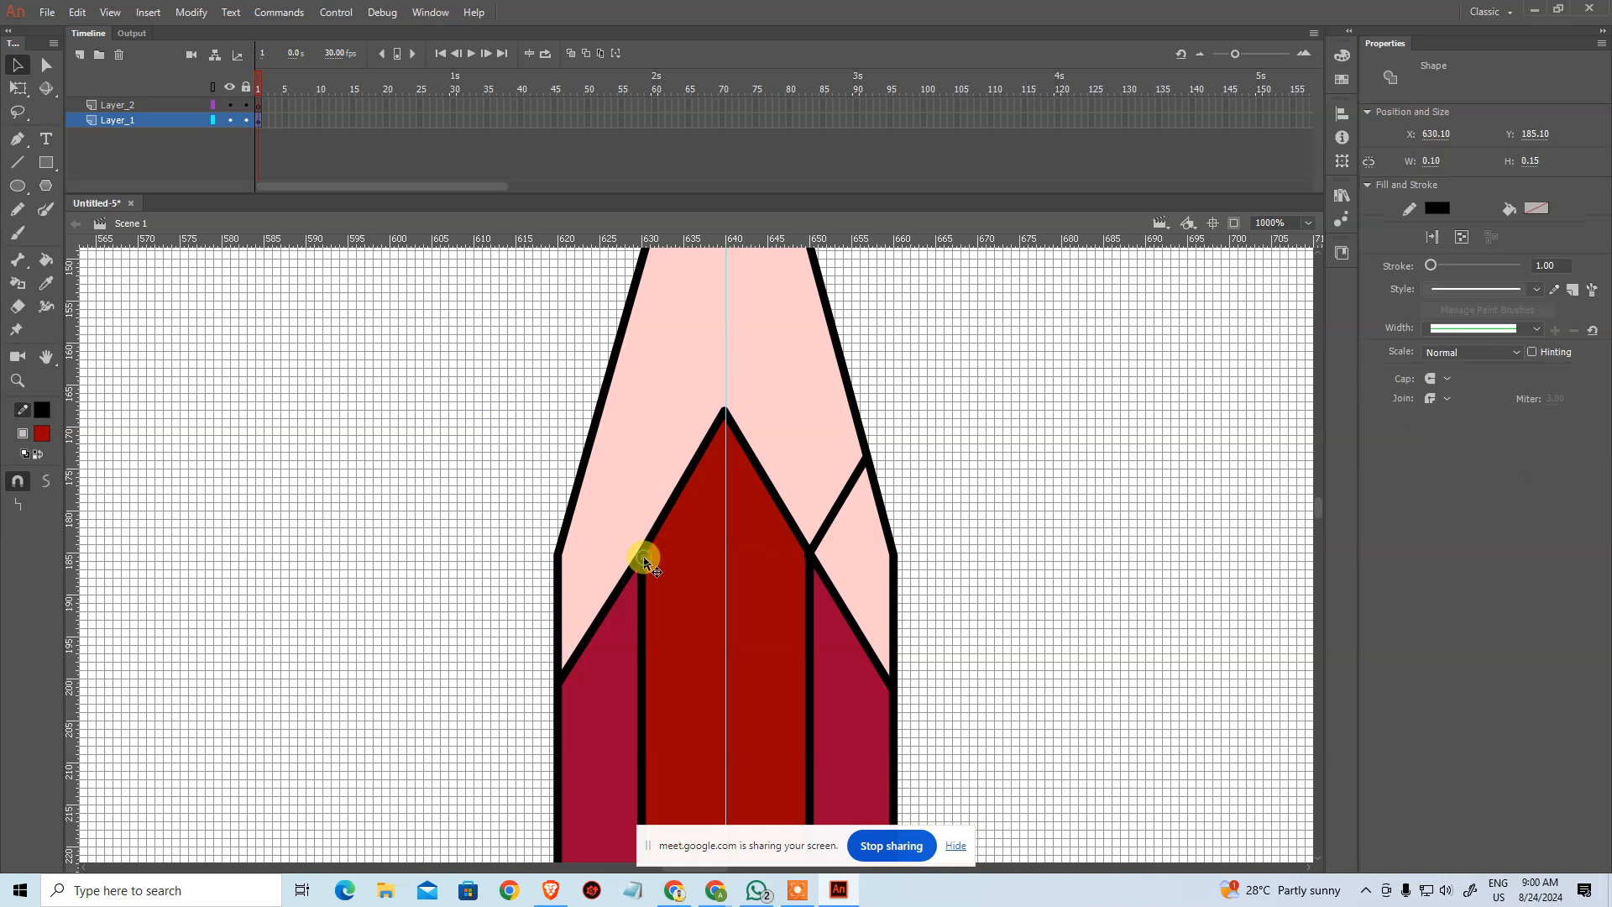
{"action": "left_click", "coordinate": [835, 521]}
{"action": "left_click", "coordinate": [835, 519]}
{"action": "key", "text": "Delete"}
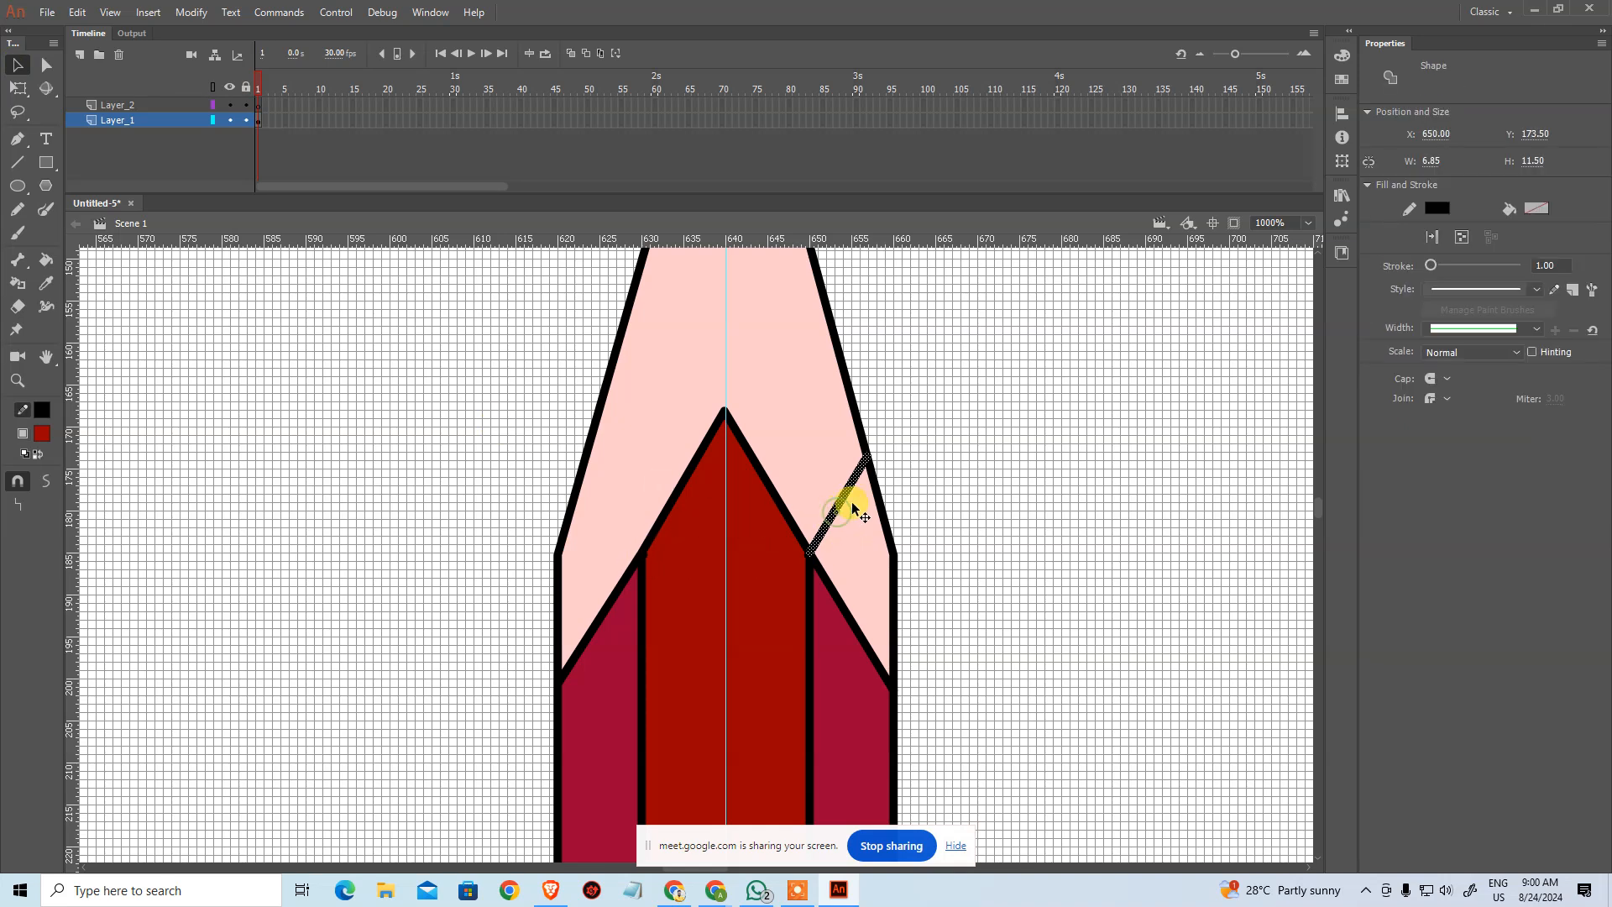
{"action": "left_click", "coordinate": [643, 552]}
{"action": "key", "text": "Delete"}
{"action": "left_click", "coordinate": [702, 557]}
{"action": "key", "text": "Escape"}
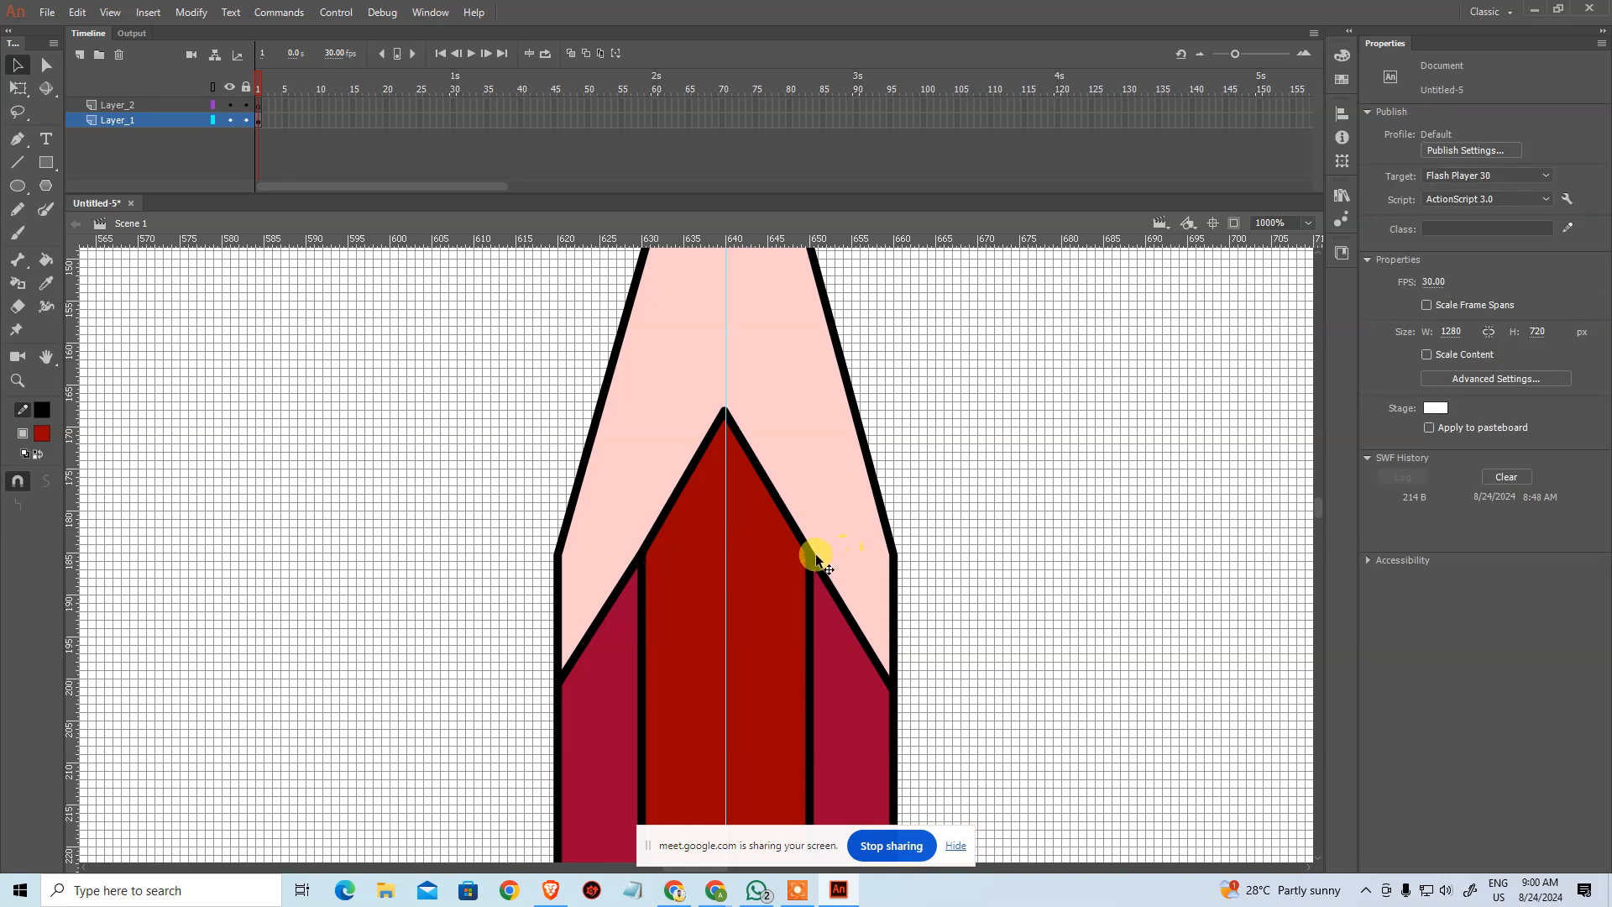
Step: Undo the recent line deletions and fills back to the pink centre diamond with all its crossed lines
{"action": "key", "text": "ctrl+minus"}
{"action": "key", "text": "ctrl+minus"}
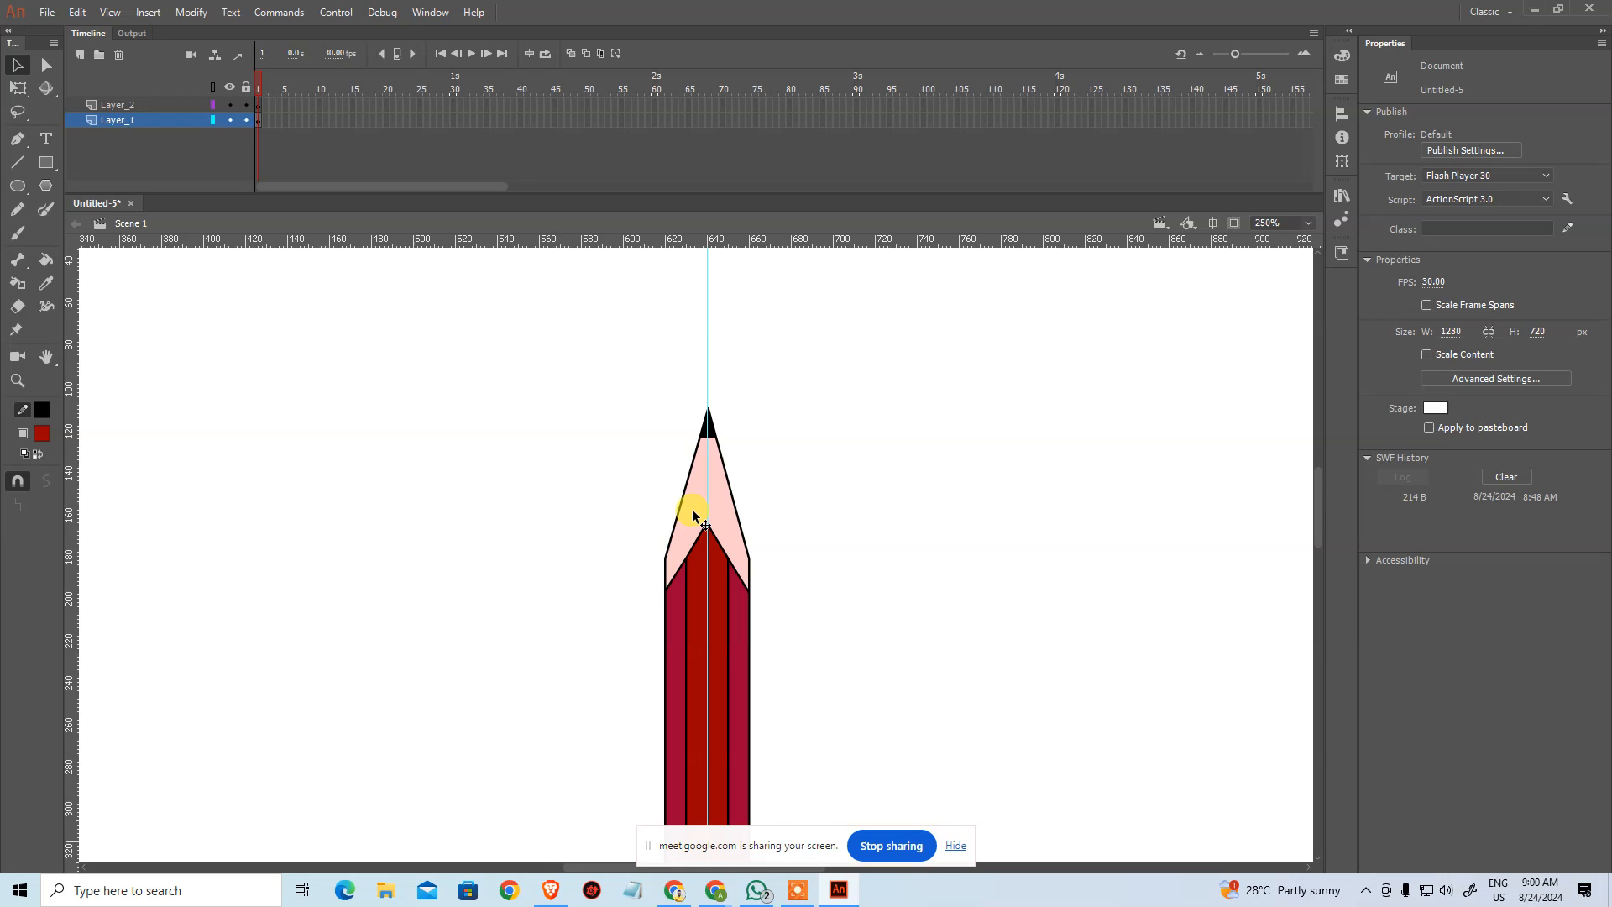
{"action": "key", "text": "ctrl+z"}
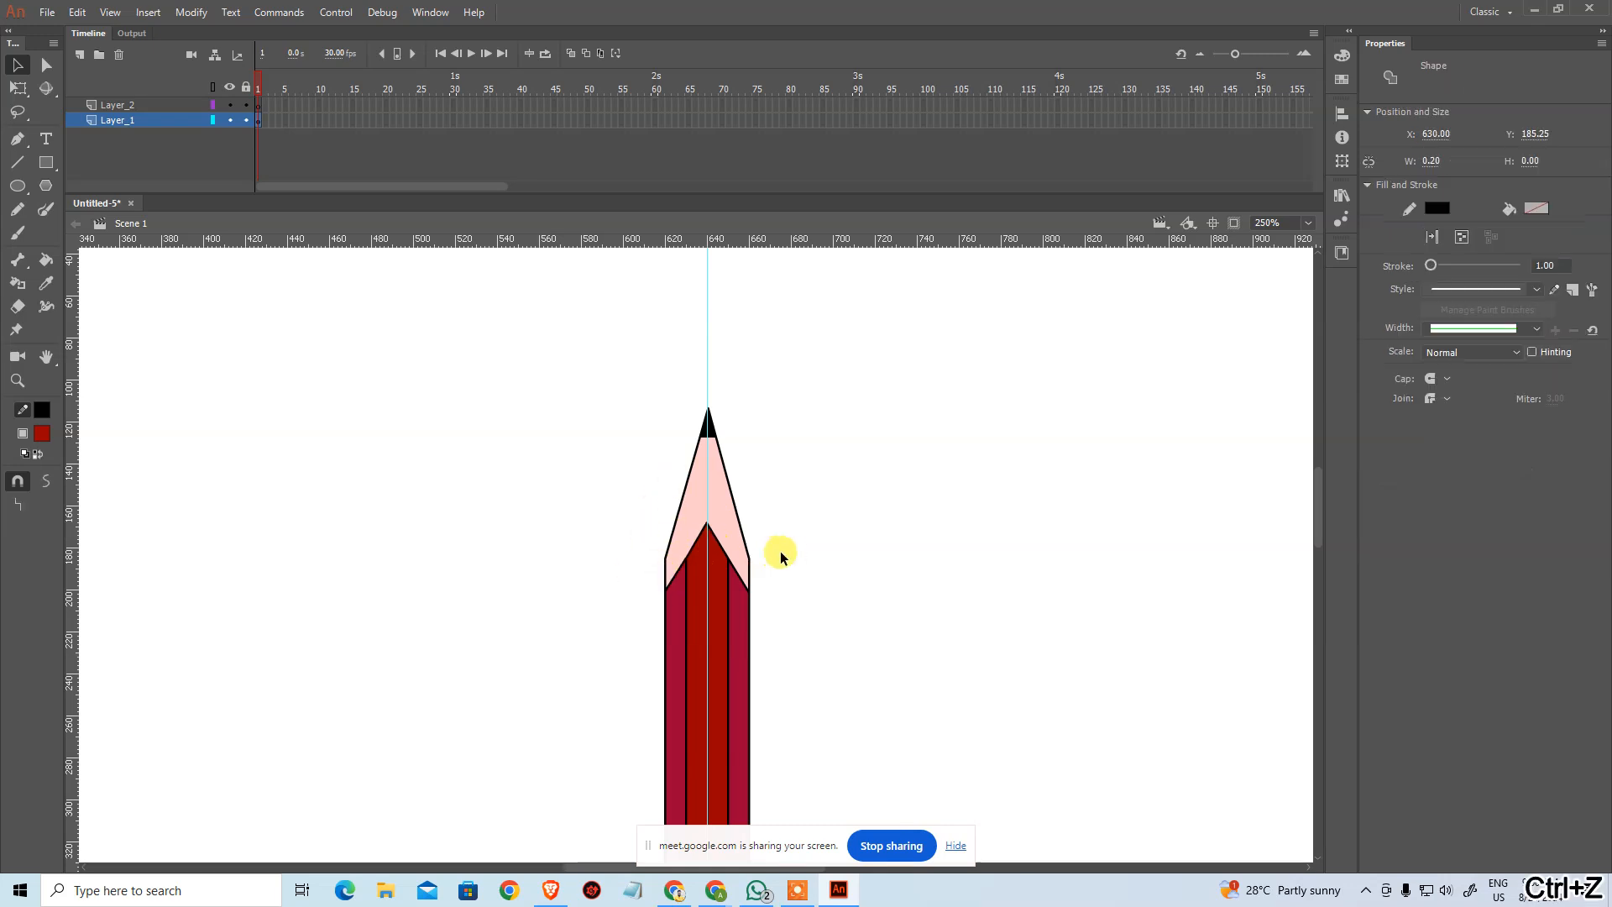
{"action": "key", "text": "ctrl+z"}
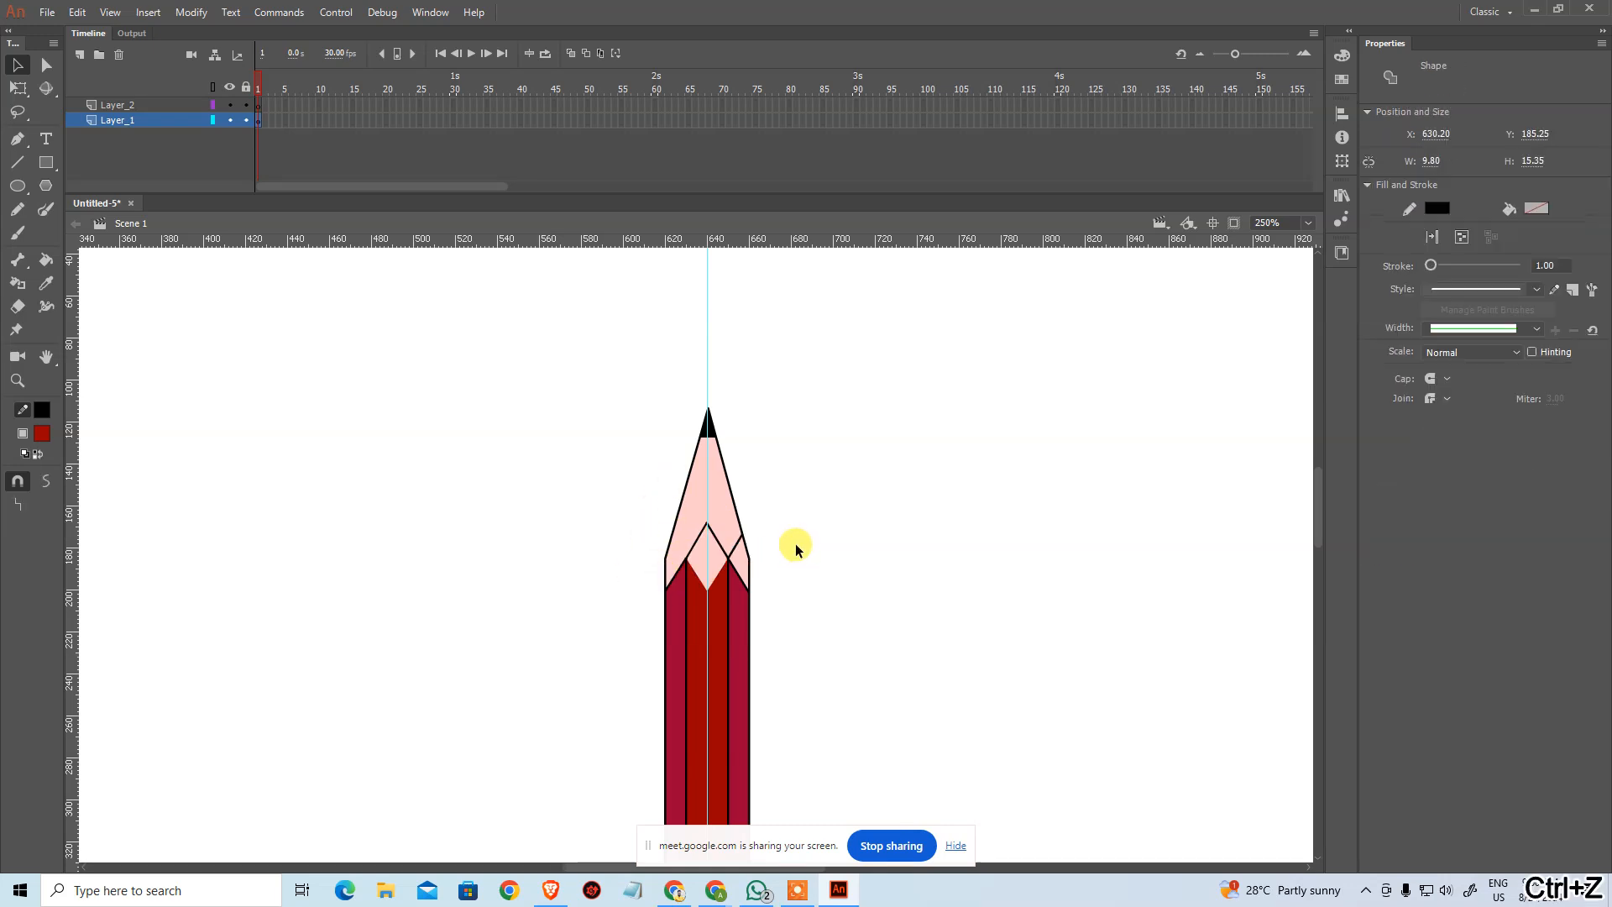
{"action": "key", "text": "ctrl+z"}
{"action": "key", "text": "ctrl+z"}
{"action": "key", "text": "ctrl+z"}
{"action": "key", "text": "ctrl+z"}
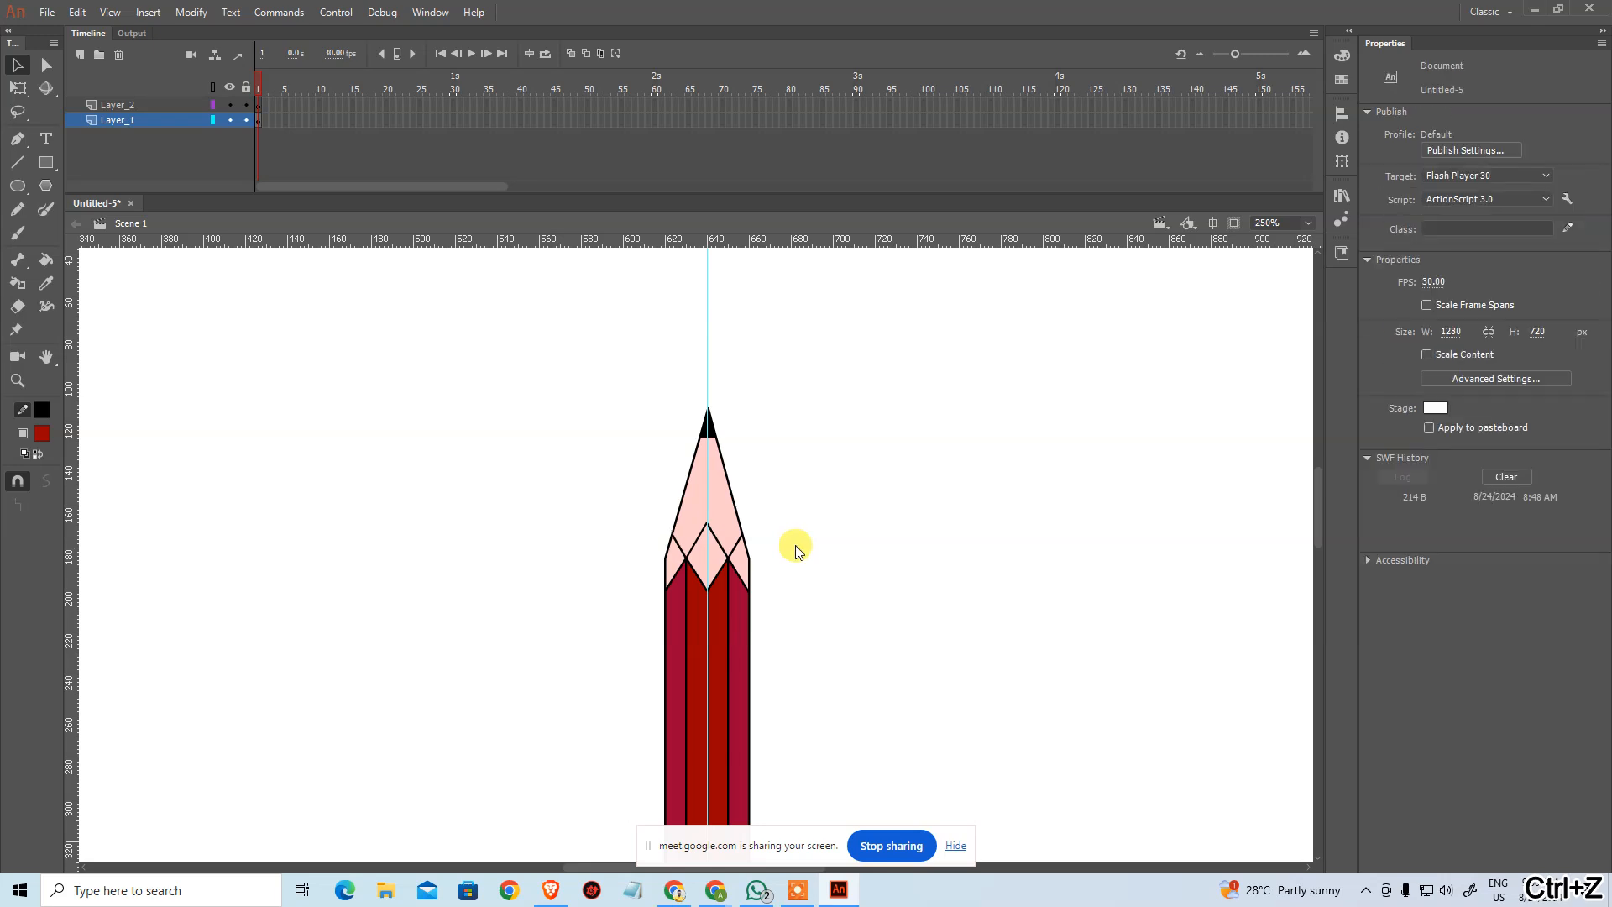
{"action": "key", "text": "ctrl+z"}
{"action": "key", "text": "ctrl+z"}
{"action": "key", "text": "ctrl+z"}
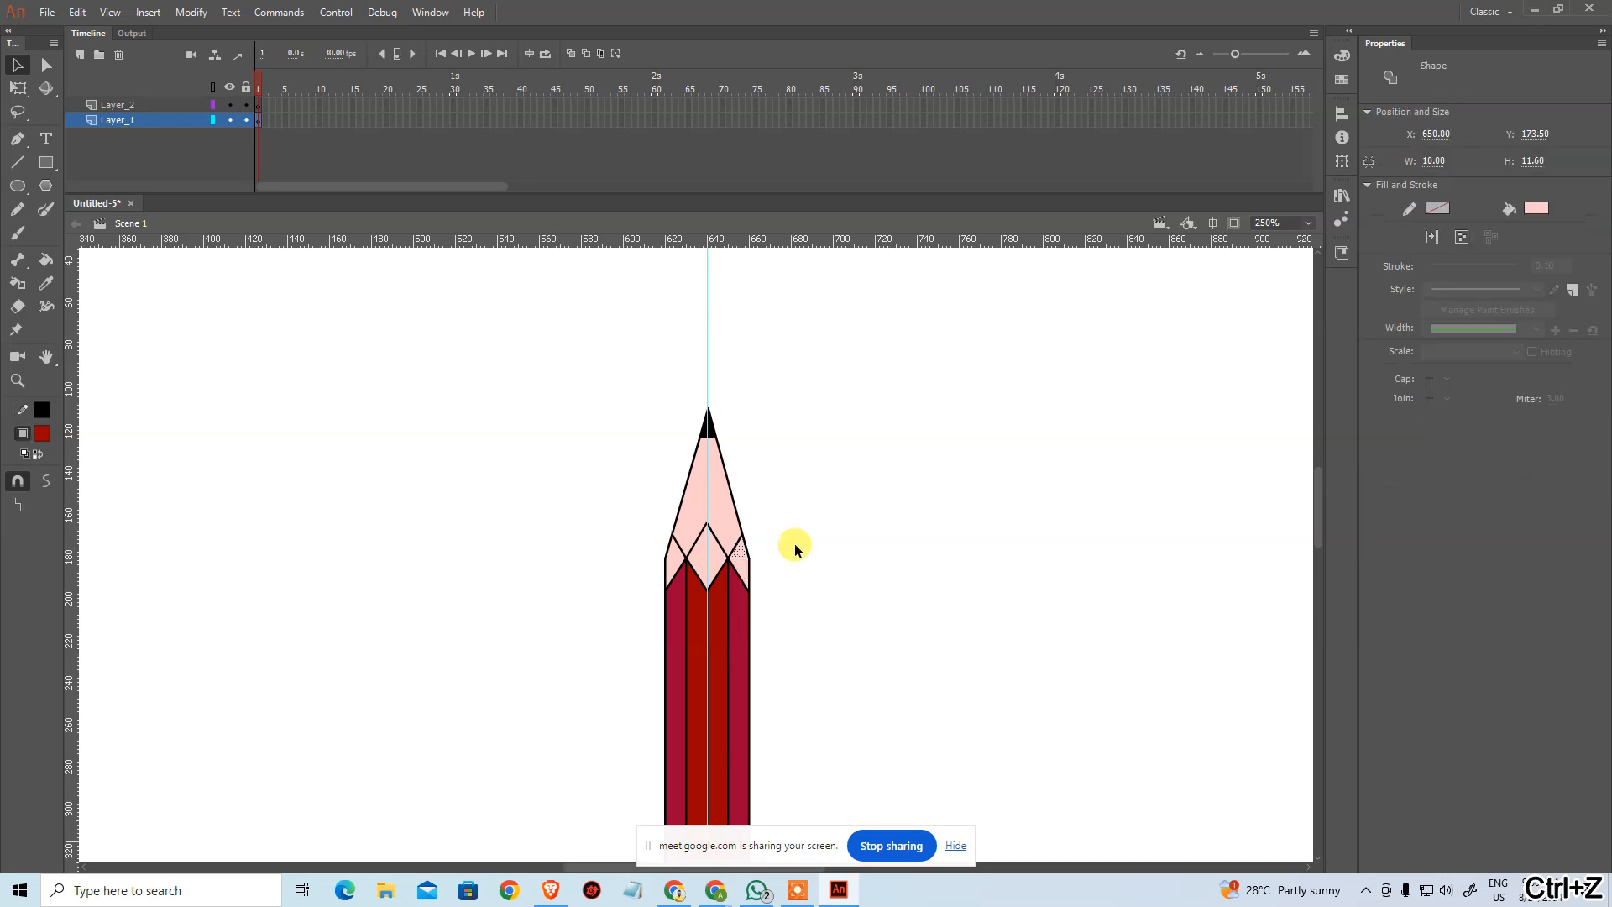
{"action": "key", "text": "ctrl+plus"}
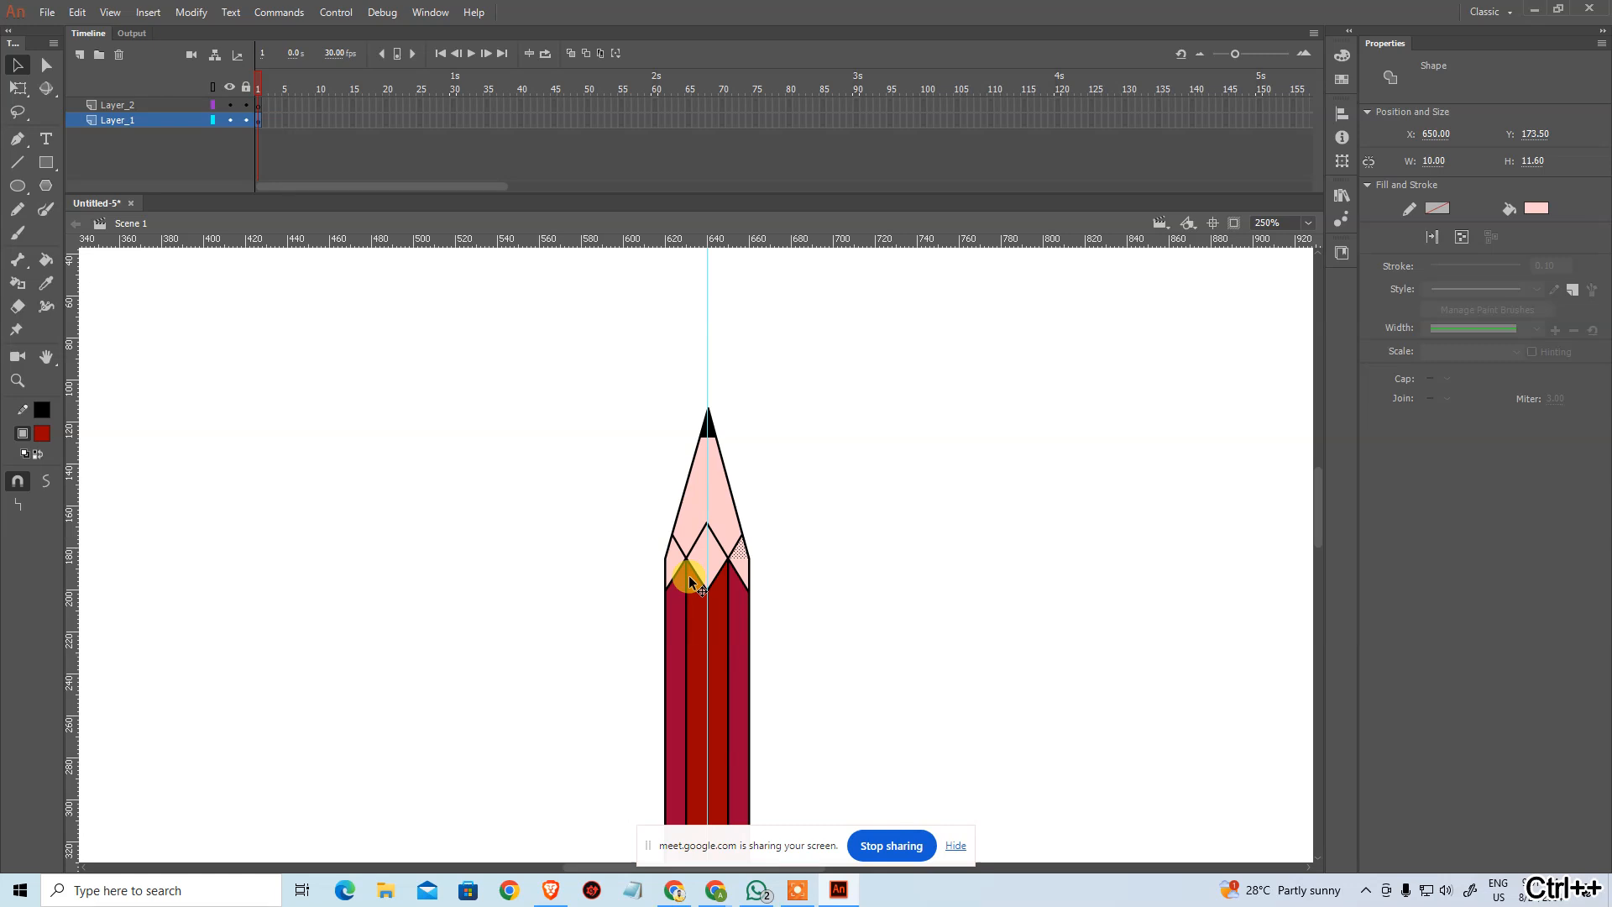
Step: Fill the four pink pieces above the two side stripes with the side stripes' crimson
{"action": "left_click", "coordinate": [860, 598]}
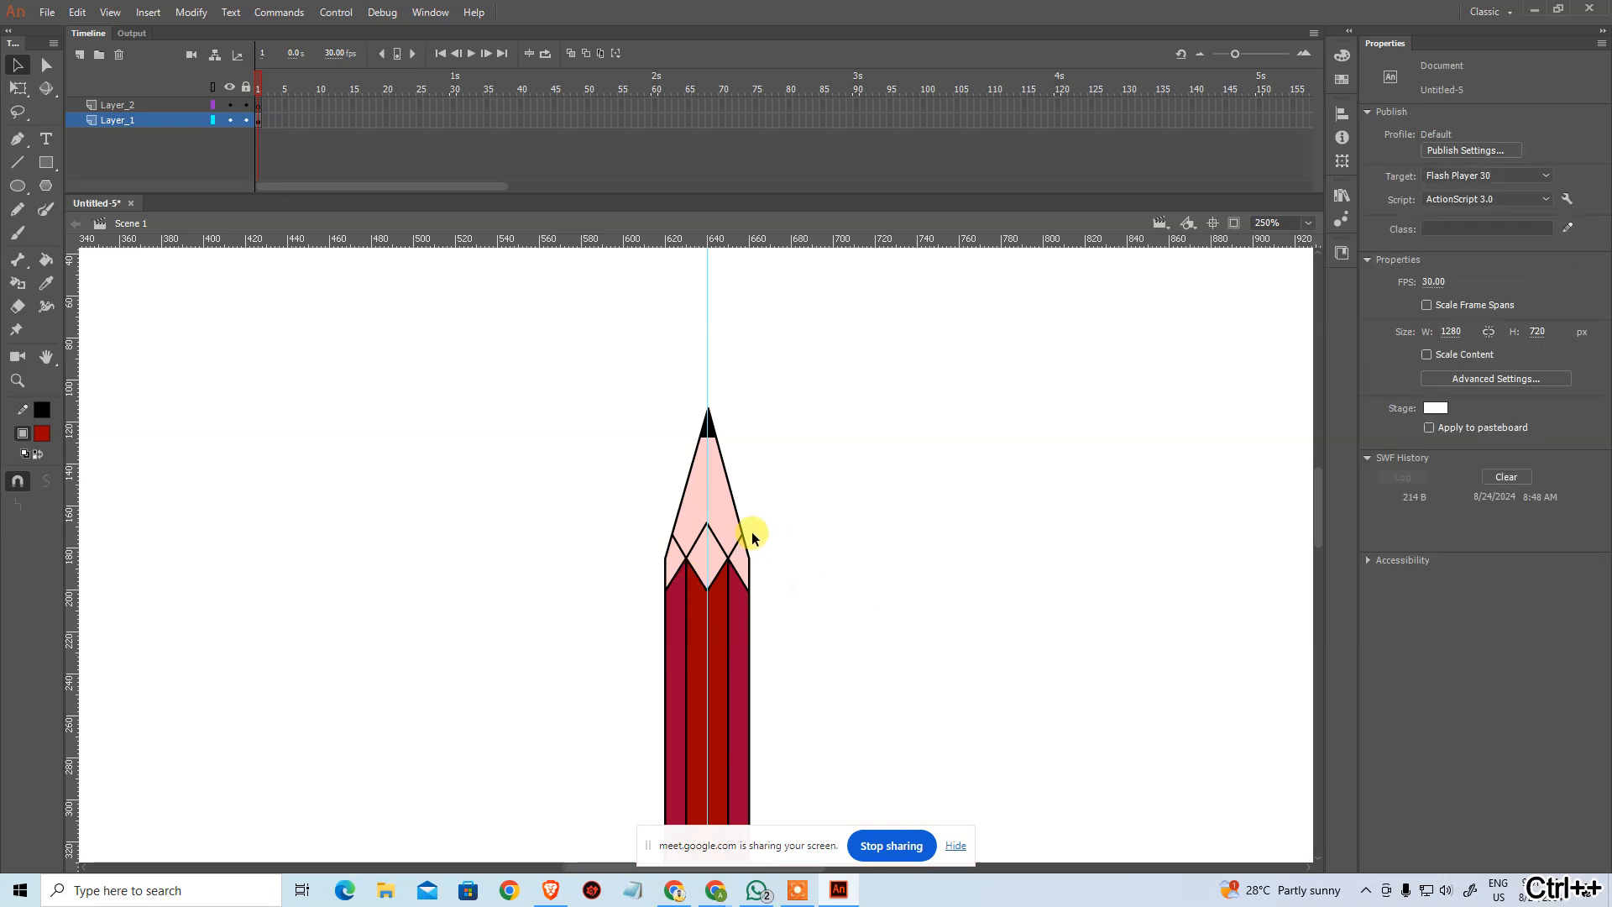
{"action": "key", "text": "ctrl+equal"}
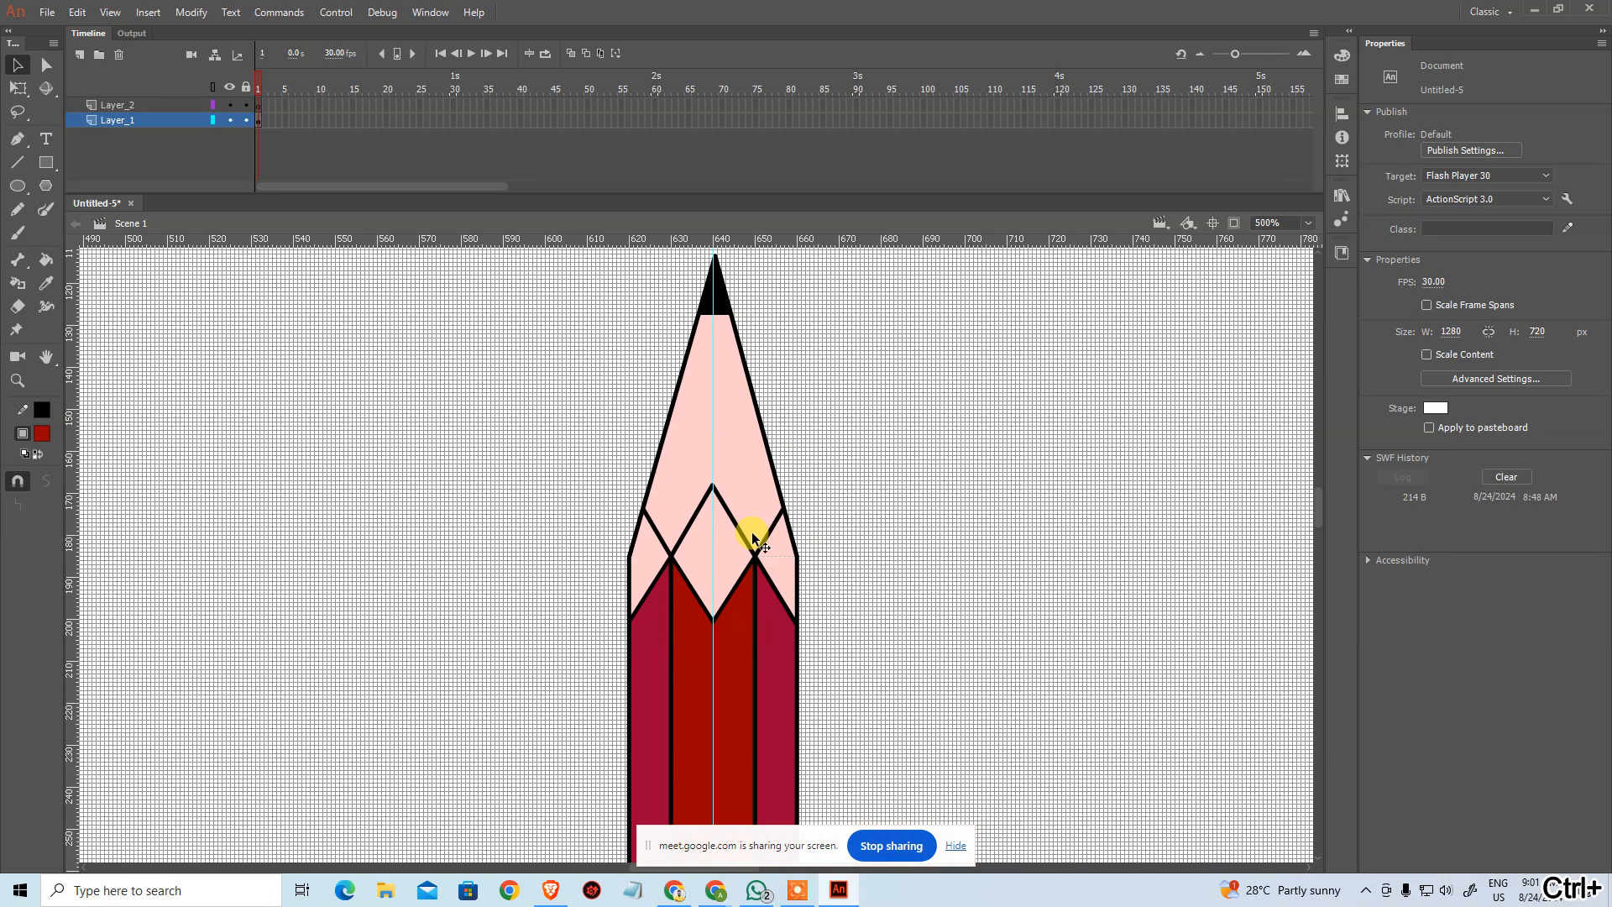
{"action": "left_click", "coordinate": [787, 547]}
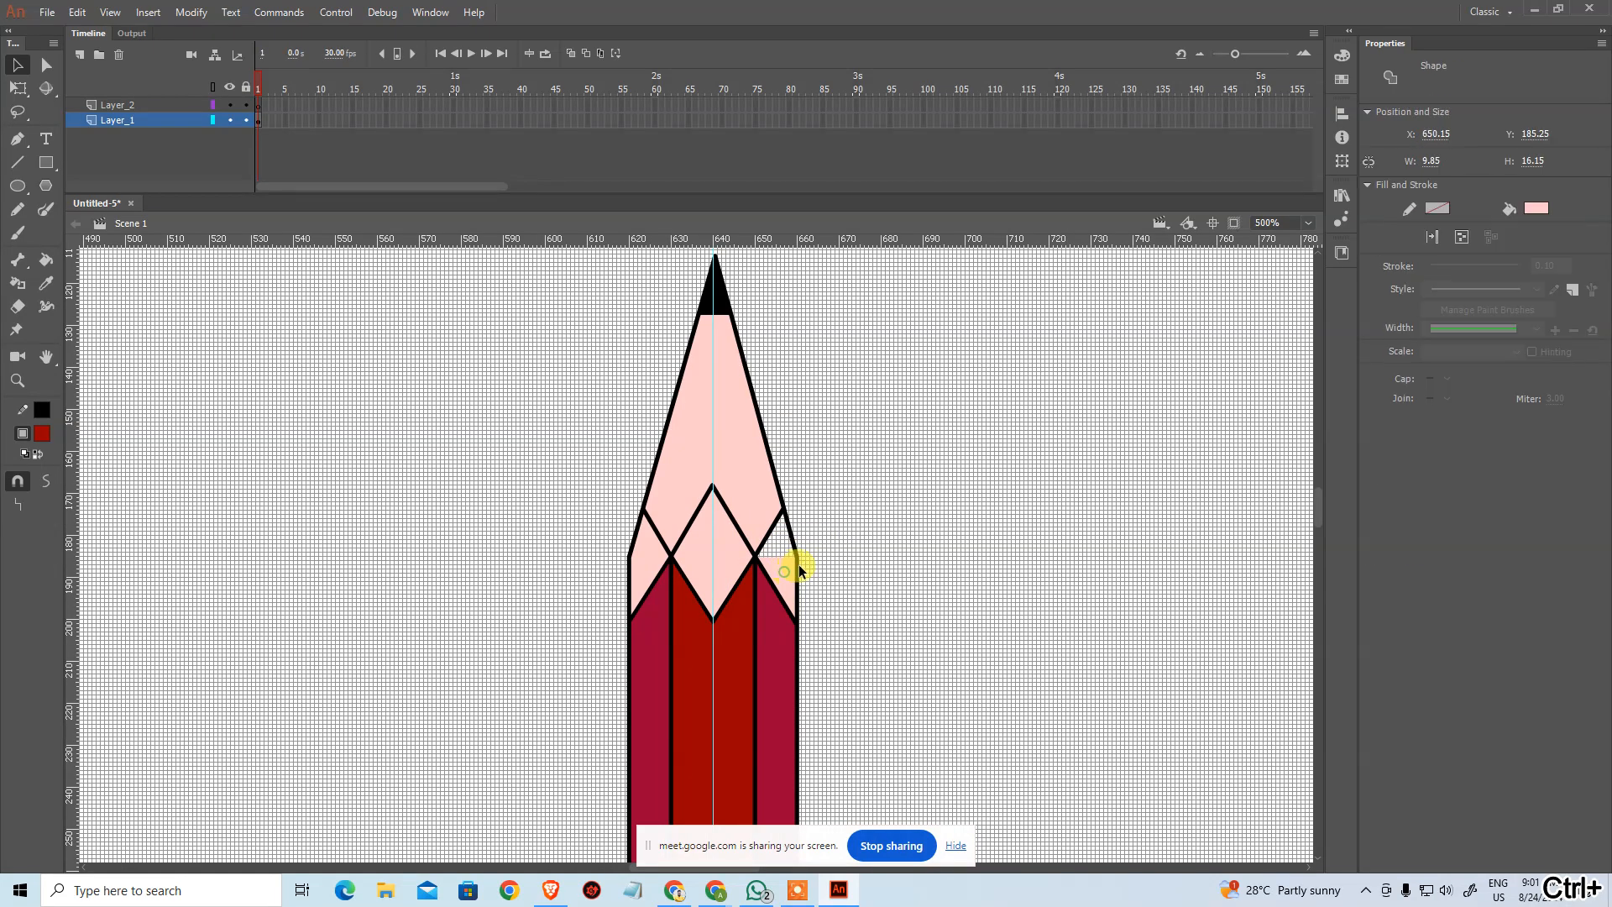
{"action": "left_click", "coordinate": [799, 569]}
{"action": "key", "text": "i"}
{"action": "left_click", "coordinate": [770, 606]}
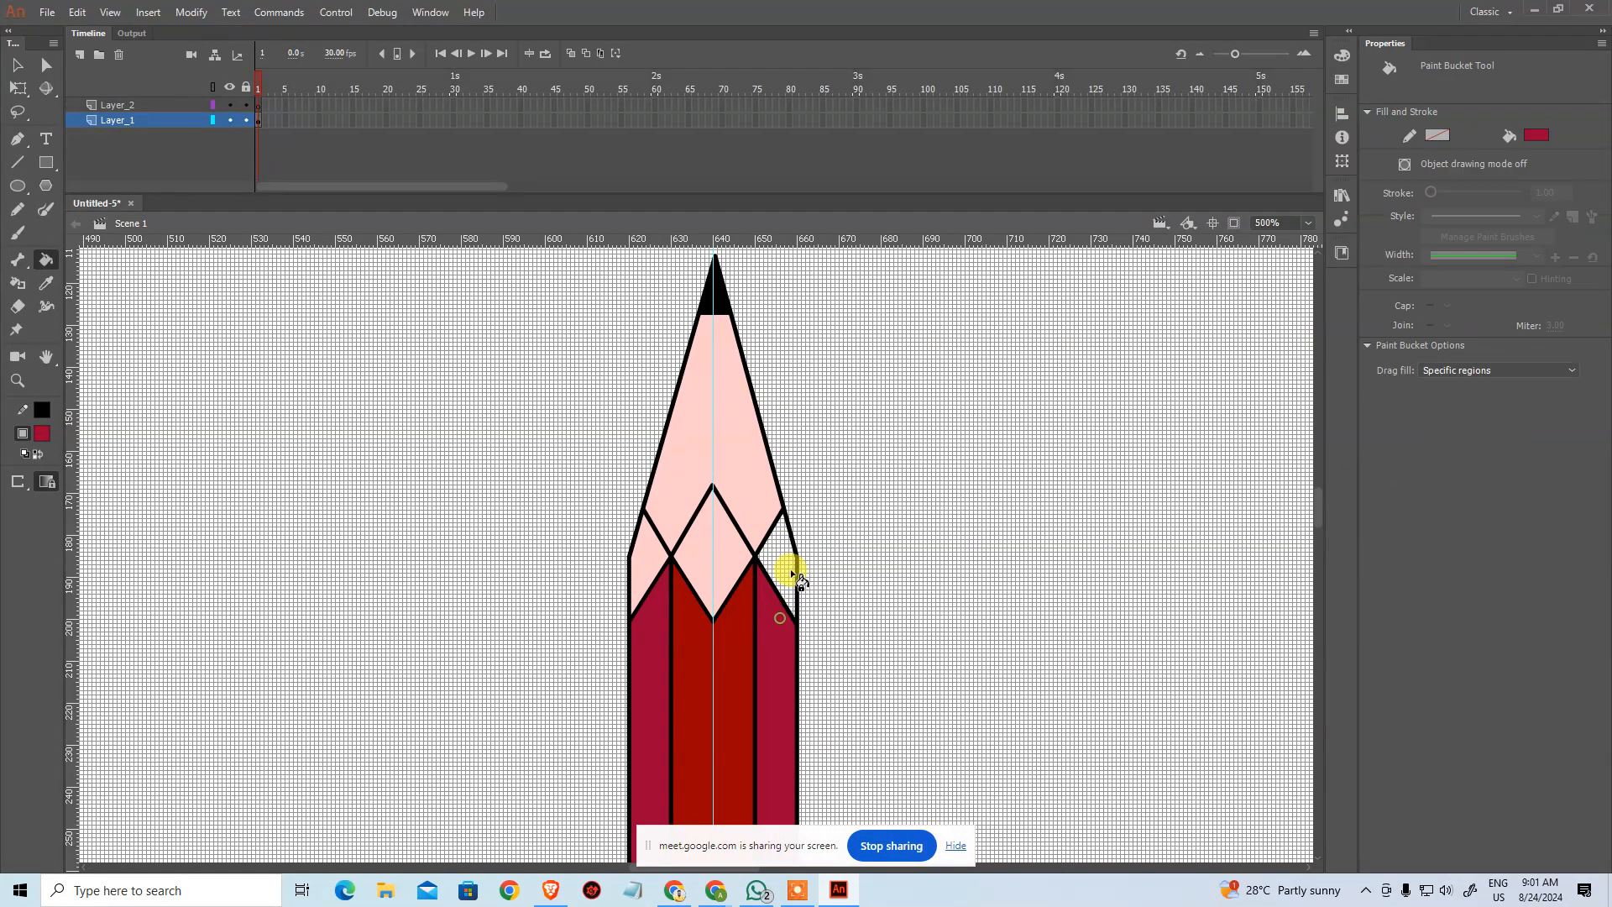
{"action": "left_click", "coordinate": [785, 569]}
{"action": "left_click", "coordinate": [642, 557]}
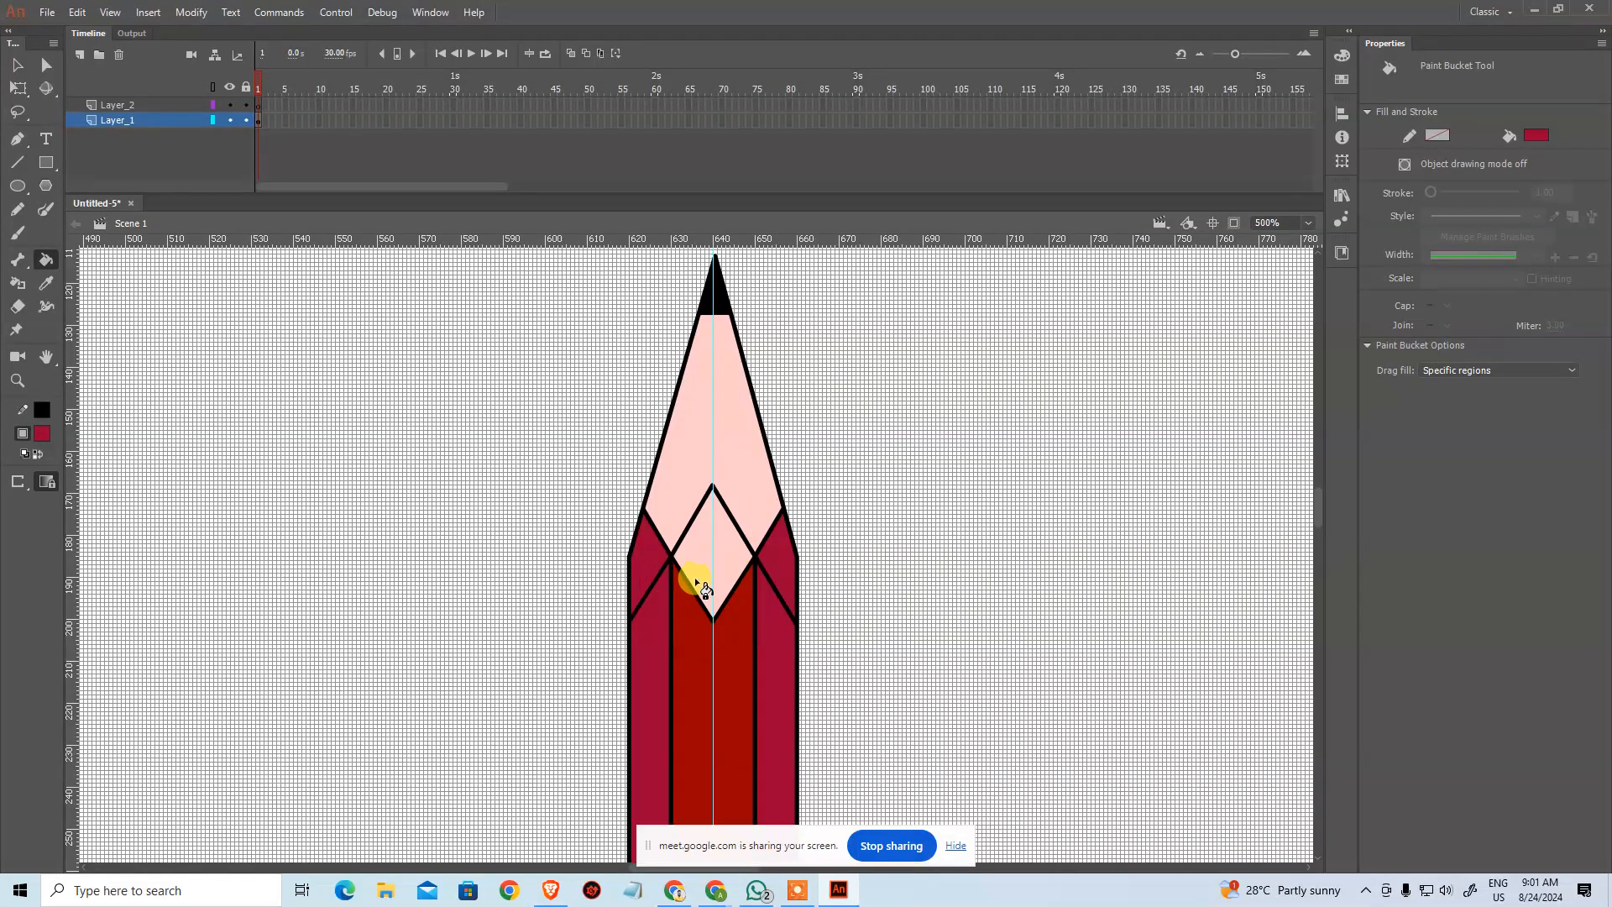
Step: Try filling the centre stripe and the centre diamond with the side stripes' crimson, and undo those fills
{"action": "left_click", "coordinate": [731, 623]}
{"action": "left_click", "coordinate": [730, 570]}
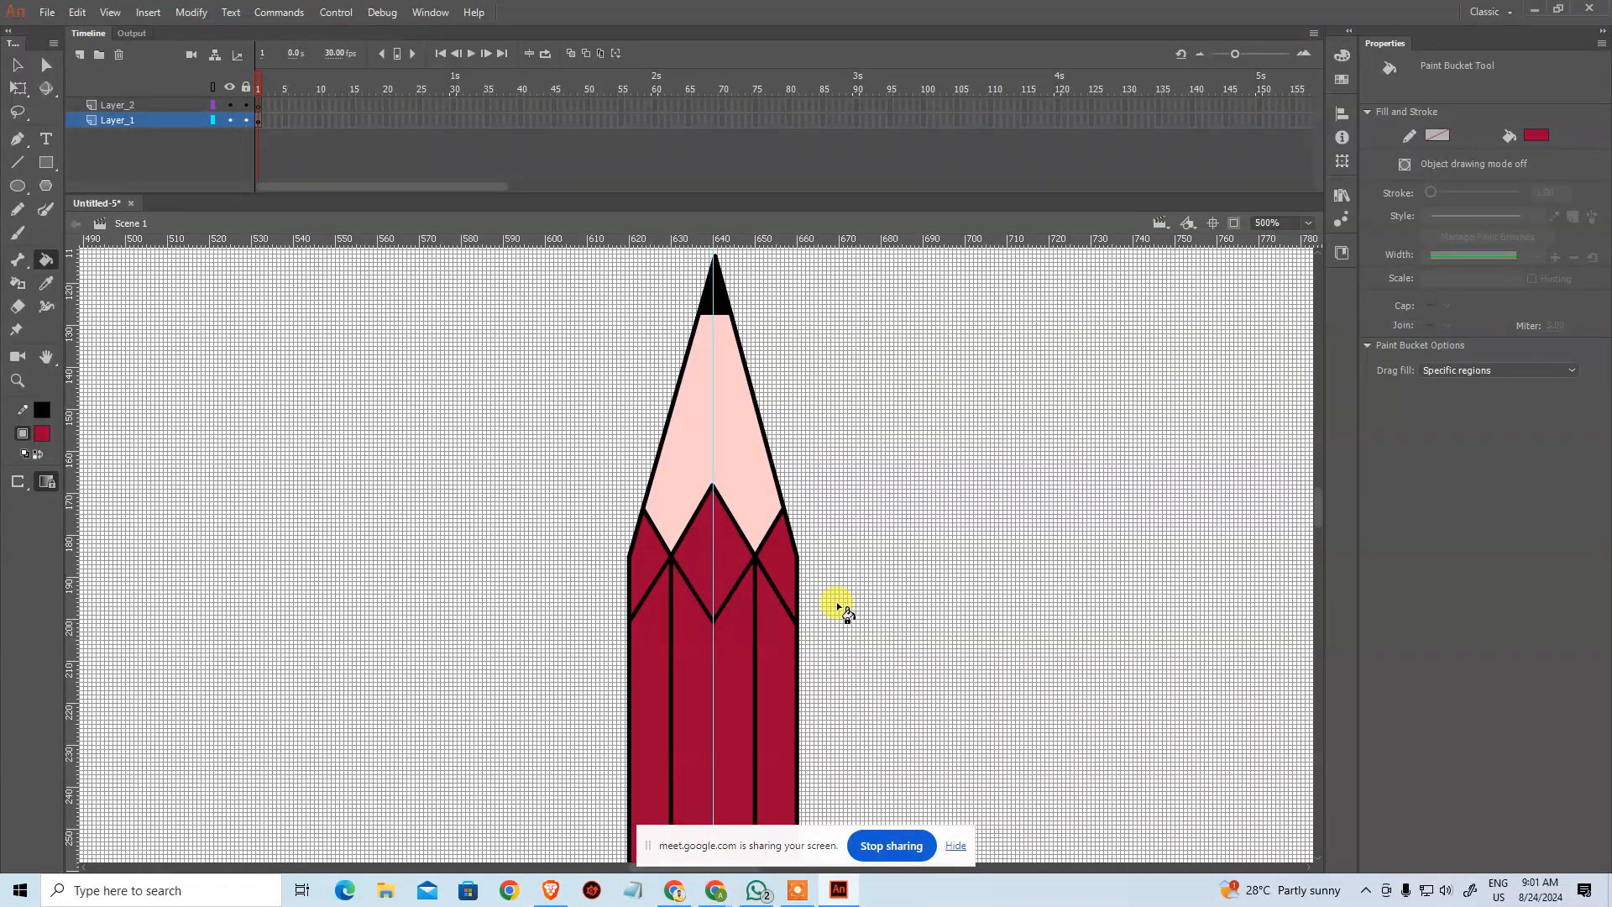
{"action": "key", "text": "ctrl+z"}
{"action": "key", "text": "ctrl+z"}
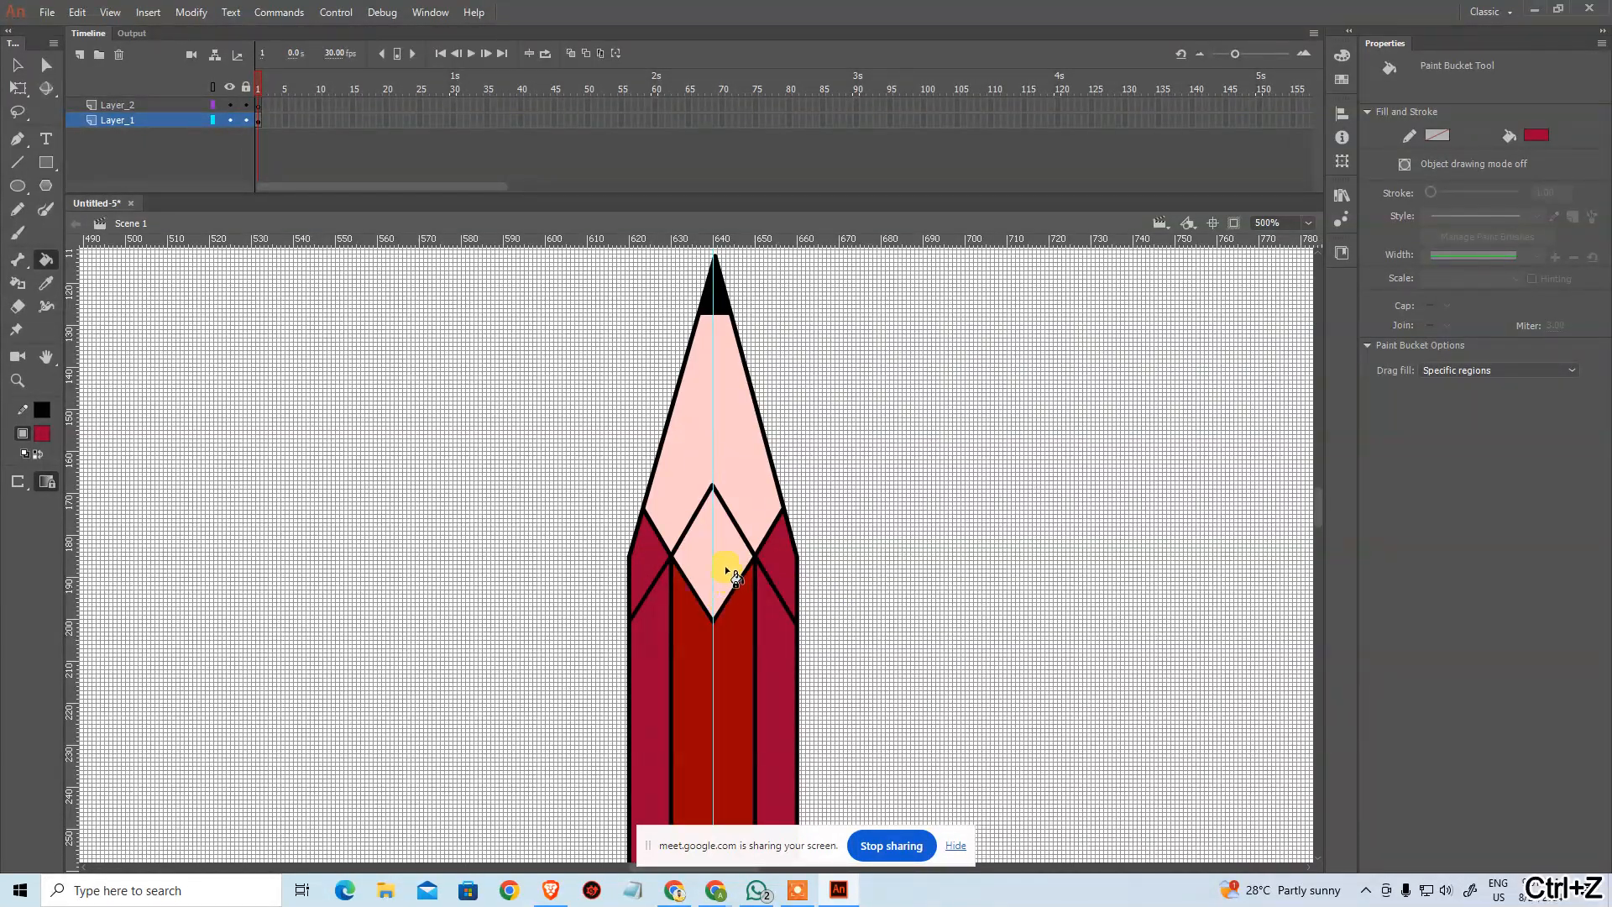
{"action": "left_click", "coordinate": [730, 546]}
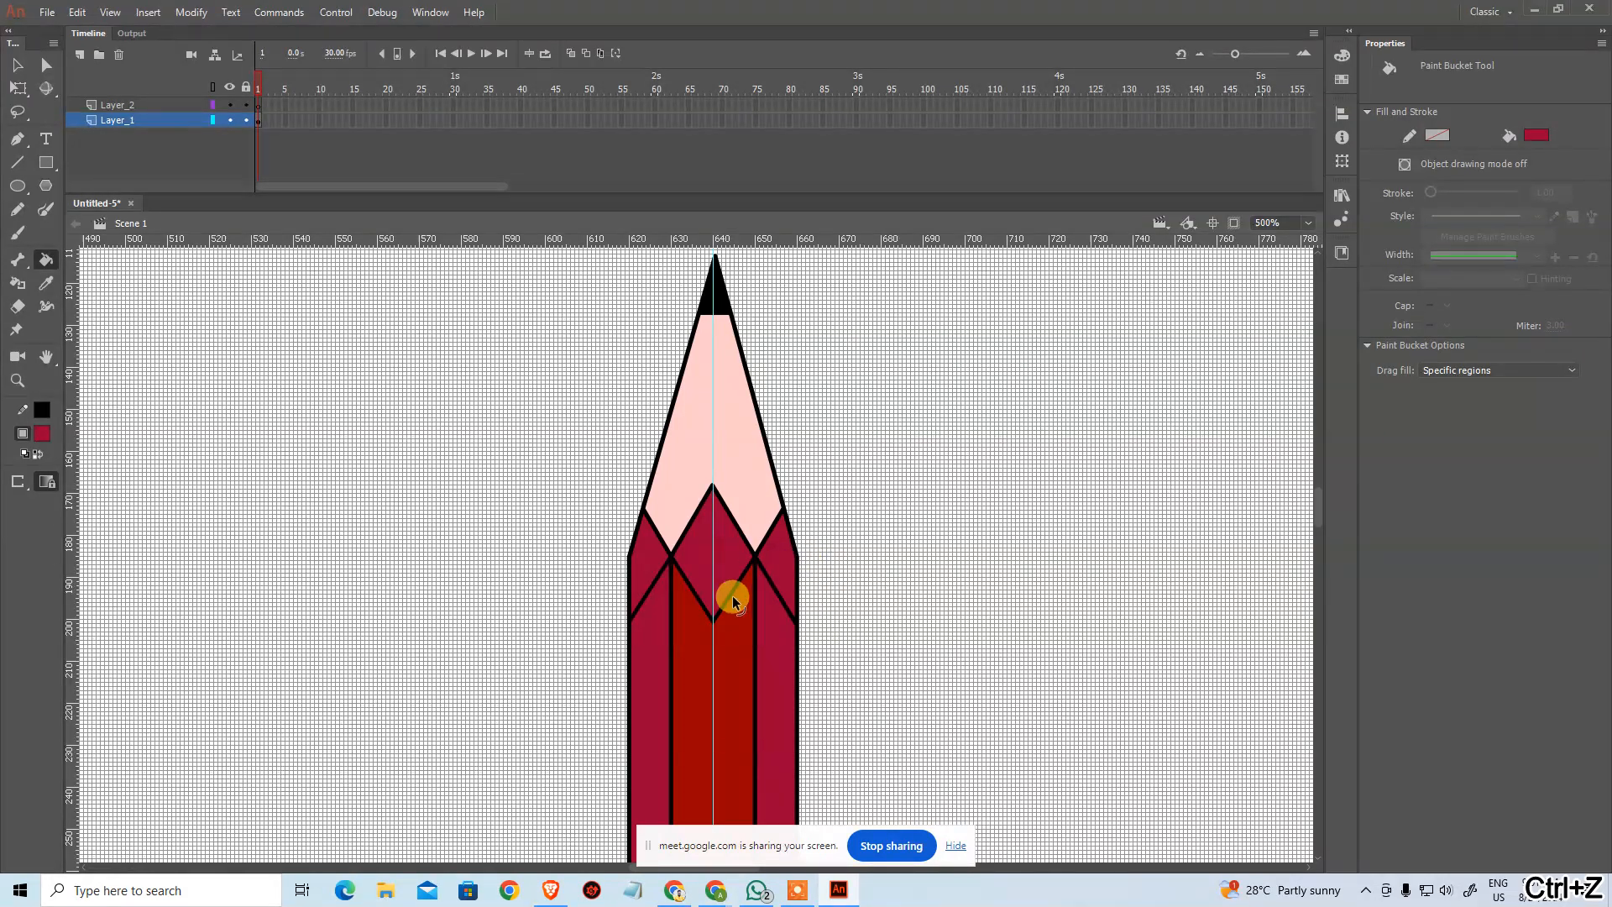
{"action": "key", "text": "ctrl+z"}
Step: Fill the centre diamond with the dark red sampled from the centre stripe
{"action": "key", "text": "i"}
{"action": "left_click", "coordinate": [737, 623]}
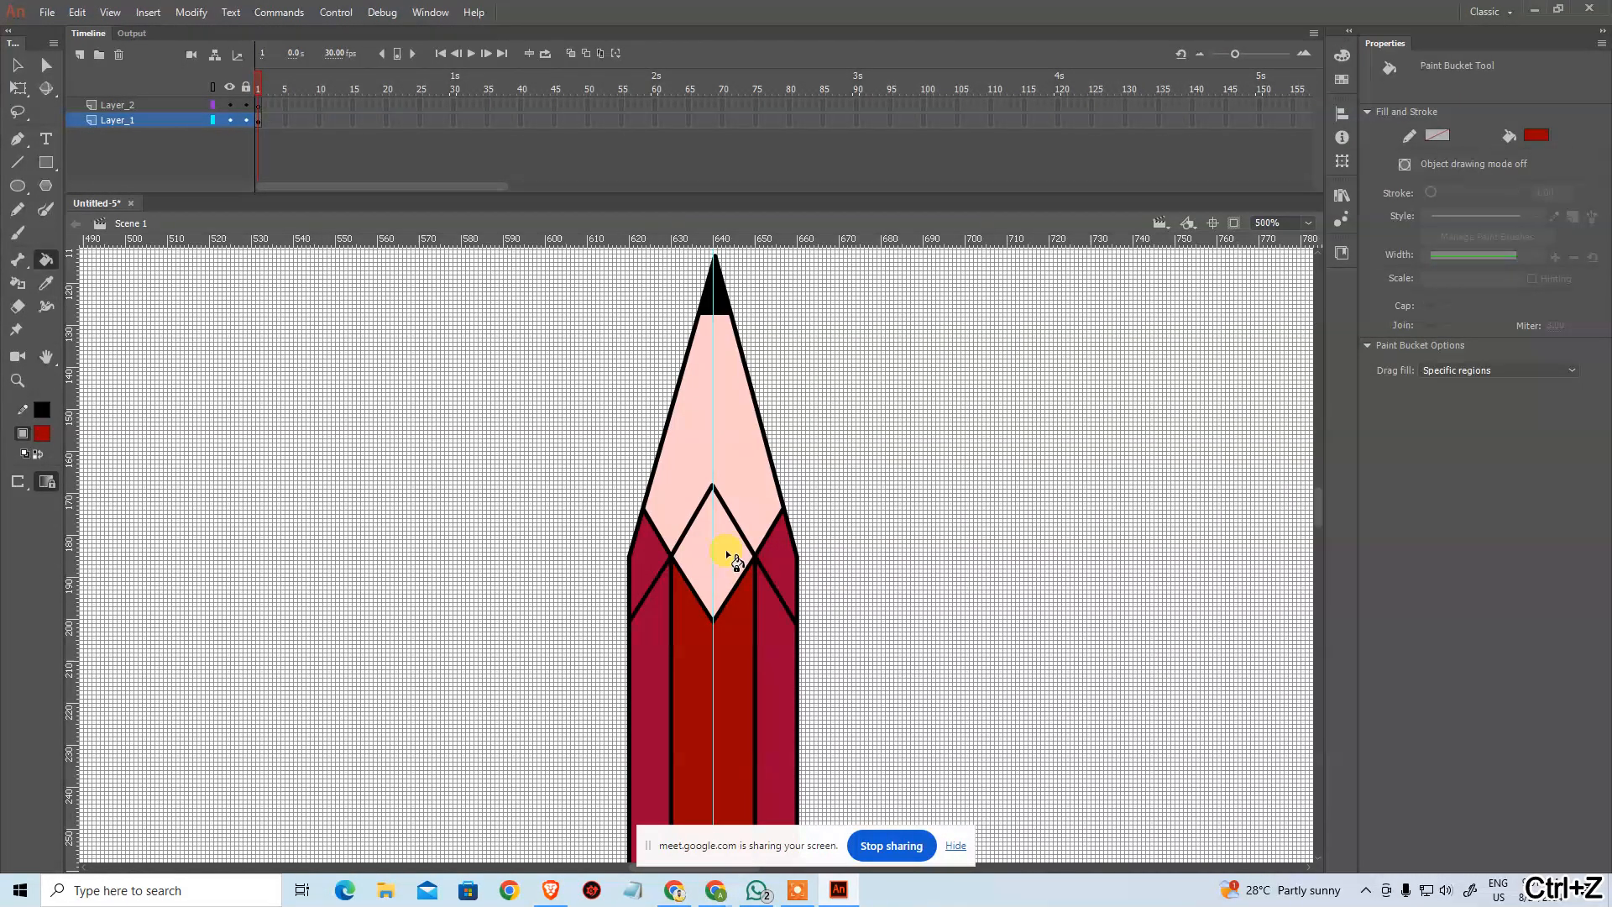
{"action": "left_click", "coordinate": [730, 547]}
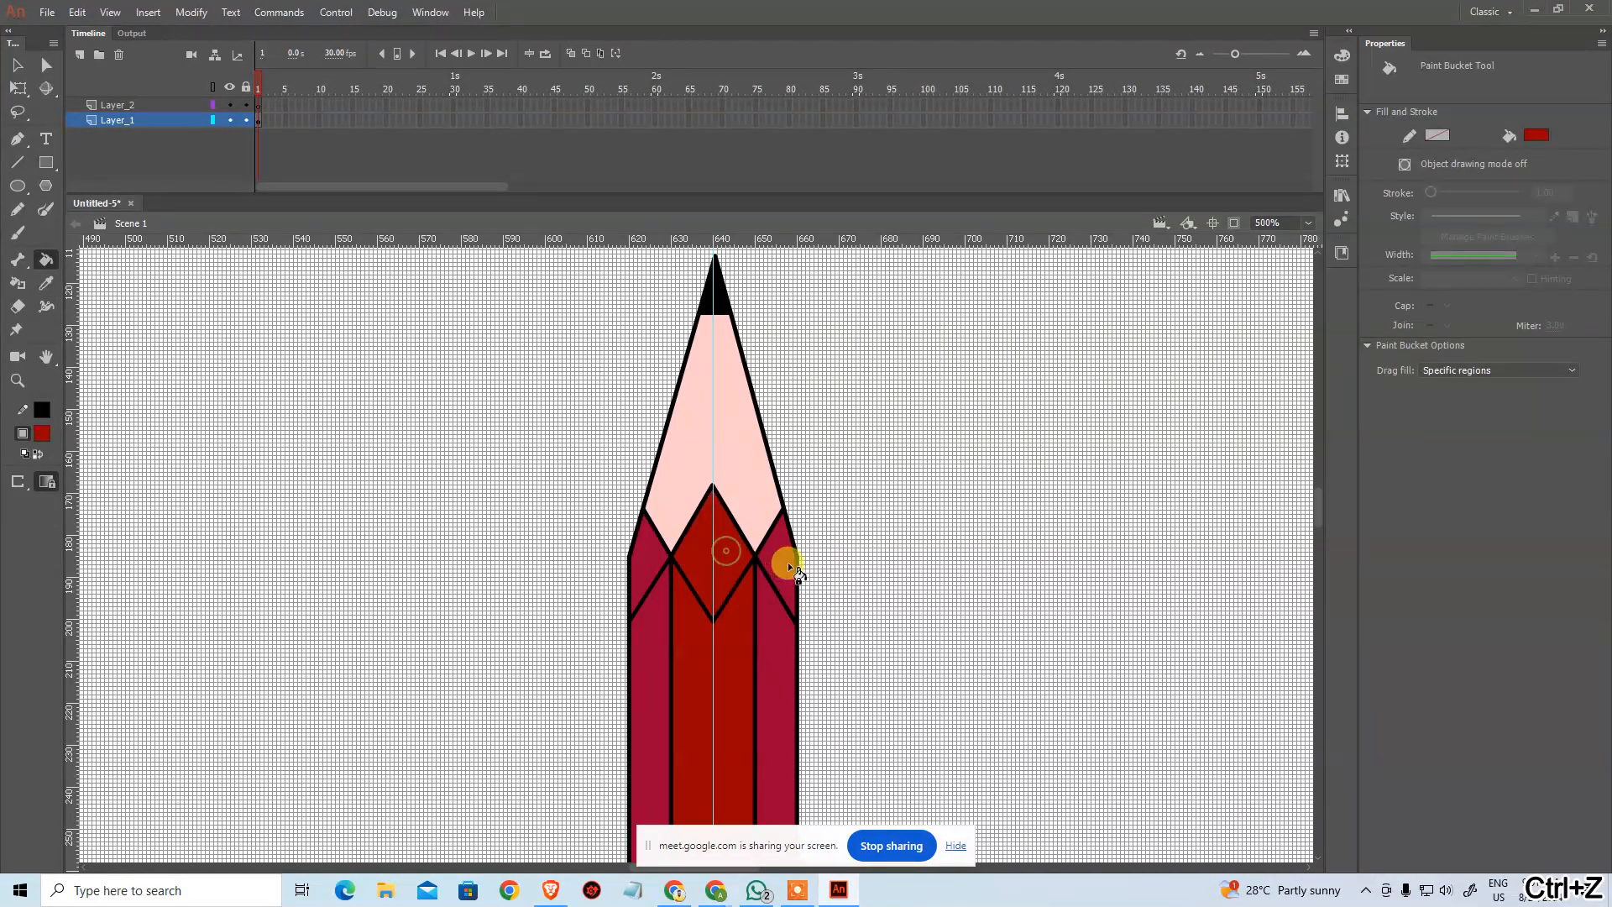
Step: Delete the four lower diagonal lines crossing the red stripes, keeping only the upper zigzag edge
{"action": "left_click", "coordinate": [17, 64]}
{"action": "left_click", "coordinate": [974, 475]}
{"action": "left_click", "coordinate": [659, 571]}
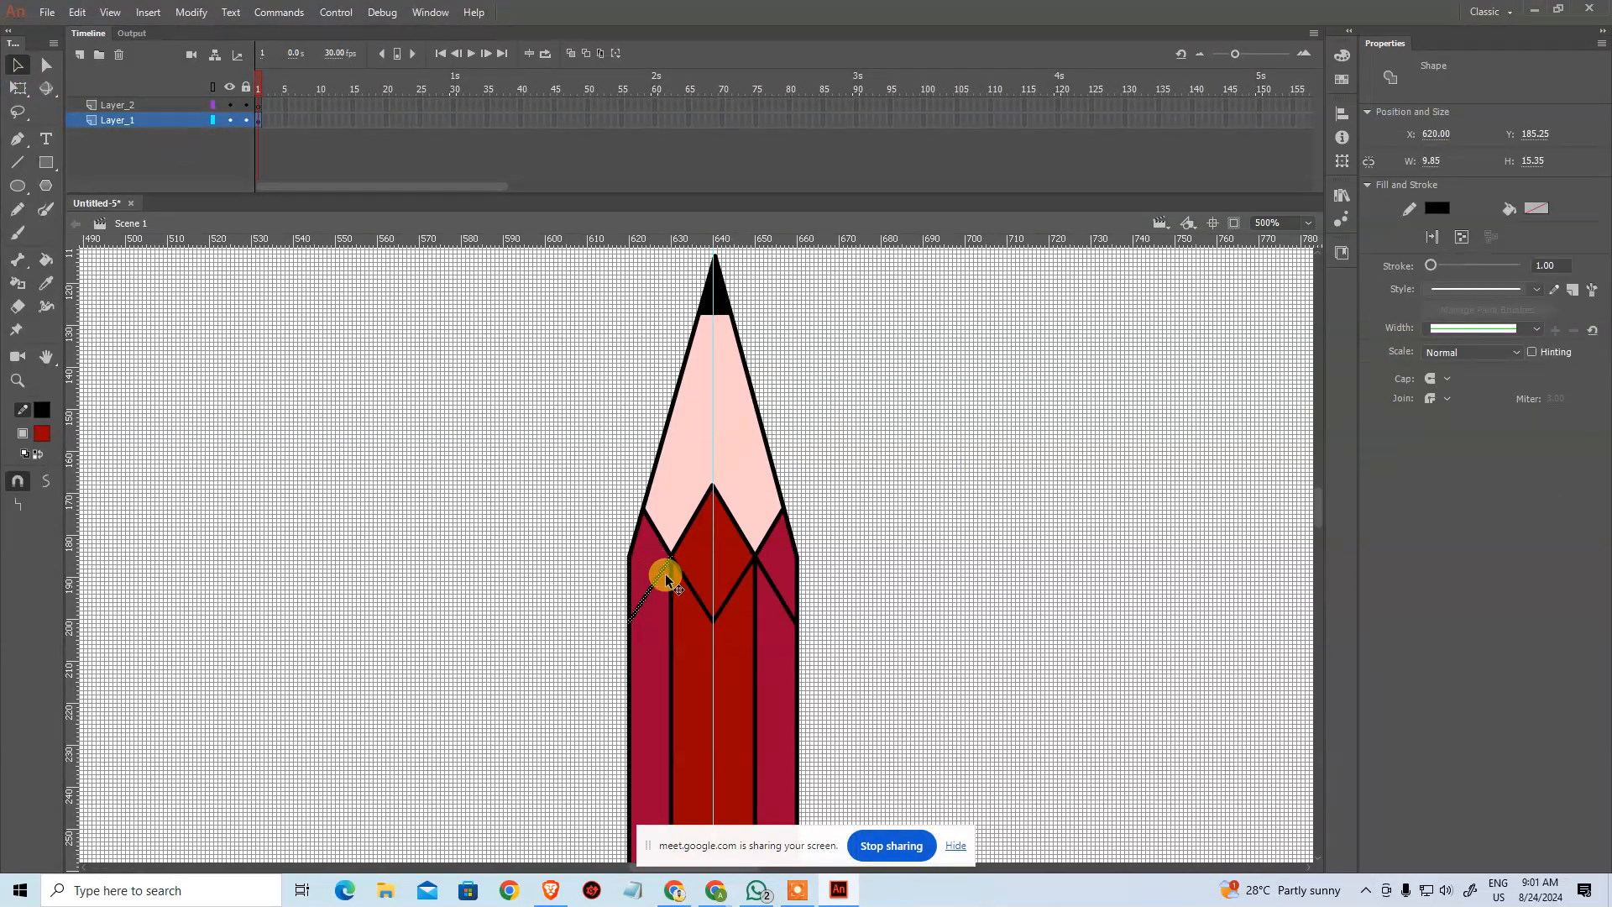
{"action": "key", "text": "Delete"}
{"action": "left_click", "coordinate": [688, 585]}
{"action": "key", "text": "Delete"}
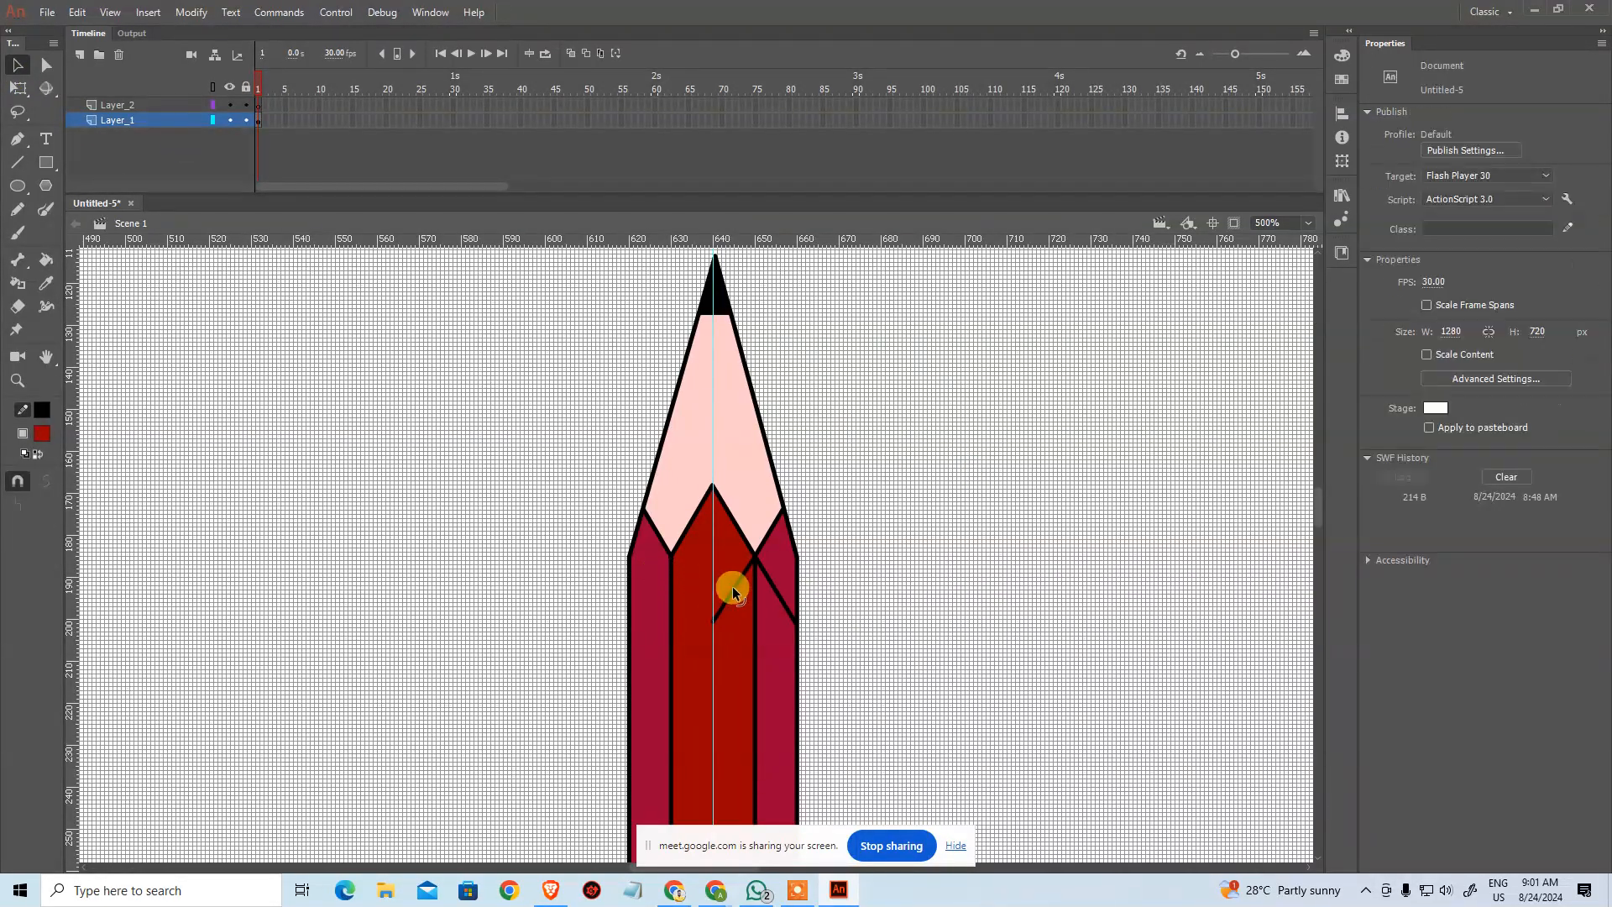
{"action": "left_click", "coordinate": [733, 585]}
{"action": "key", "text": "Delete"}
{"action": "left_click", "coordinate": [769, 578]}
{"action": "key", "text": "Delete"}
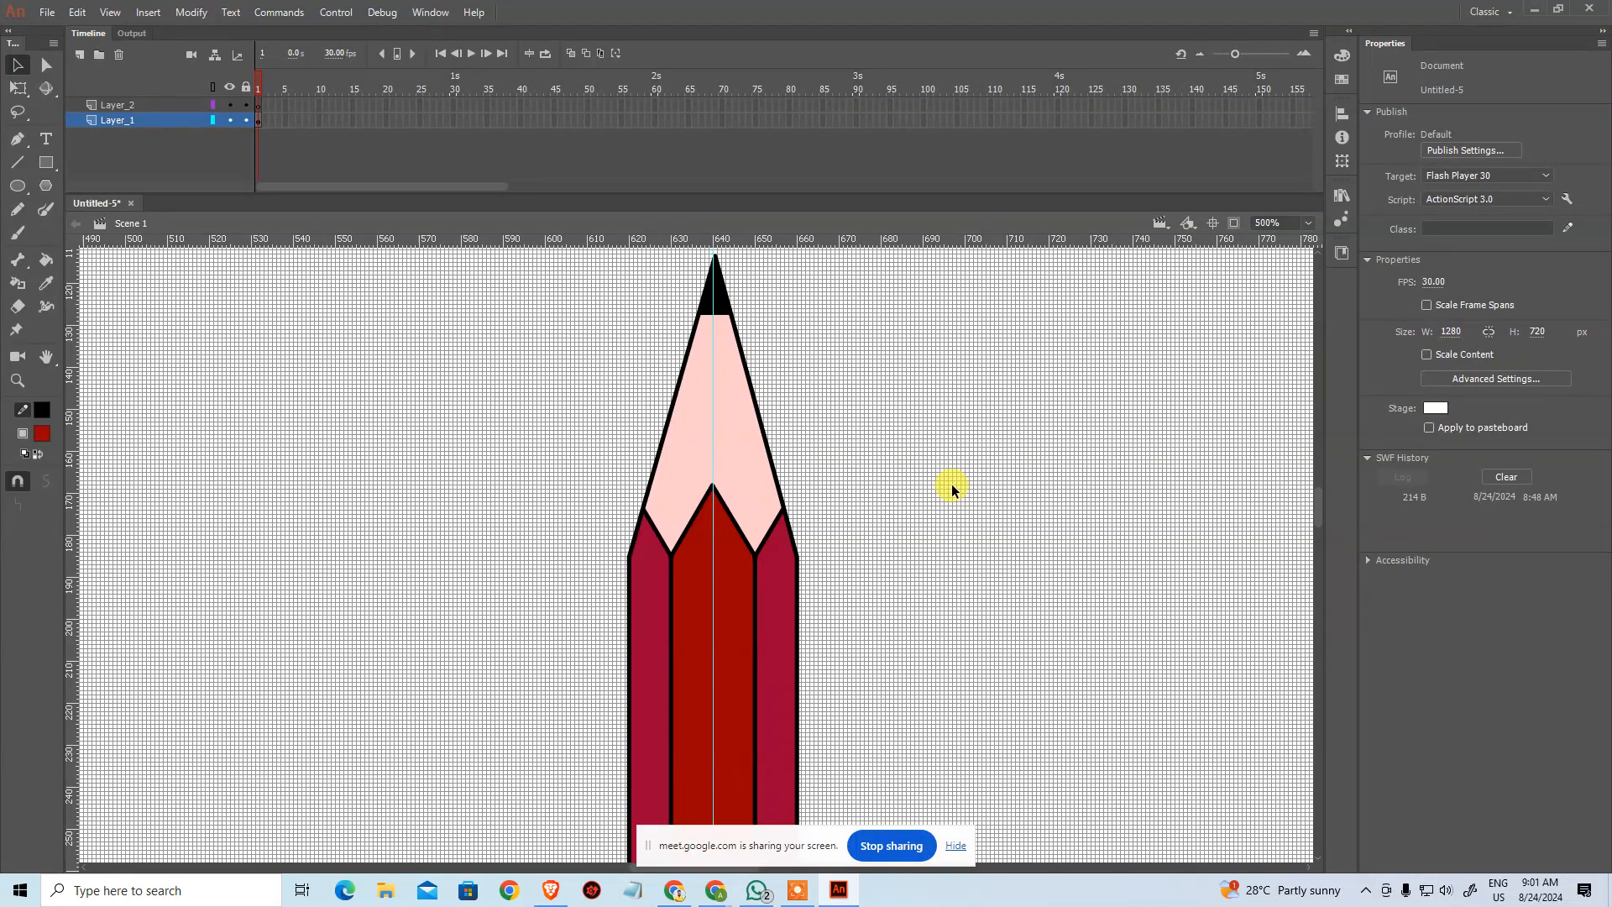
Step: Rotate the whole pencil to a diagonal about its centre so the tip points down and to the left
{"action": "key", "text": "ctrl+minus"}
{"action": "key", "text": "ctrl+minus"}
{"action": "key", "text": "ctrl+minus"}
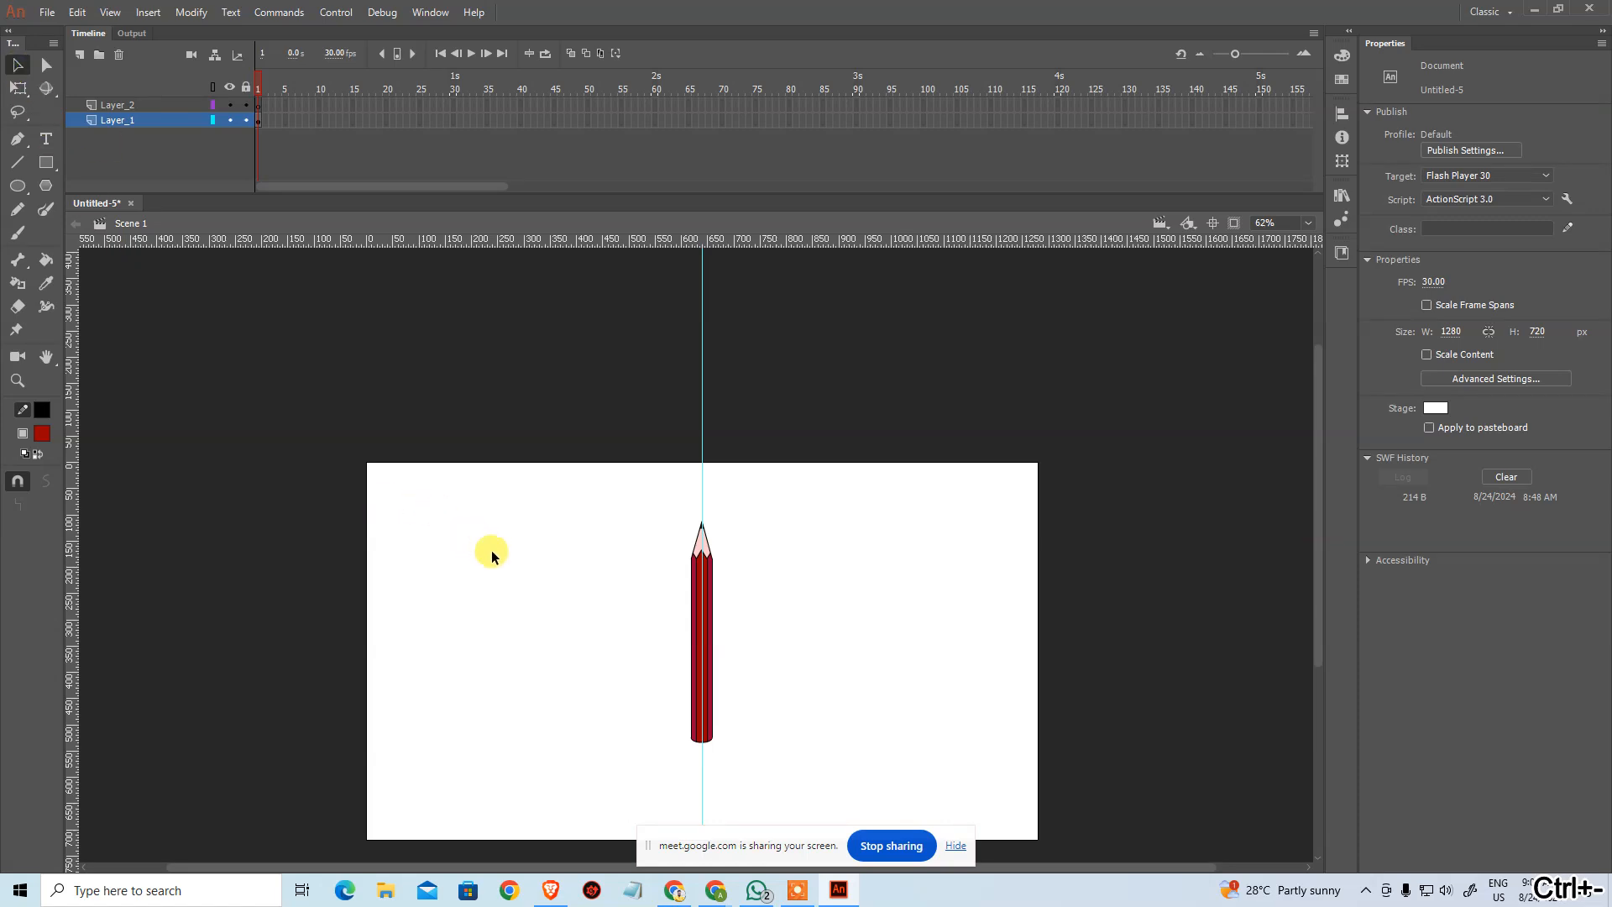
{"action": "scroll", "coordinate": [762, 580], "scroll_direction": "down", "scroll_amount": 1}
{"action": "left_click_drag", "start_coordinate": [622, 443], "coordinate": [816, 791]}
{"action": "key", "text": "q"}
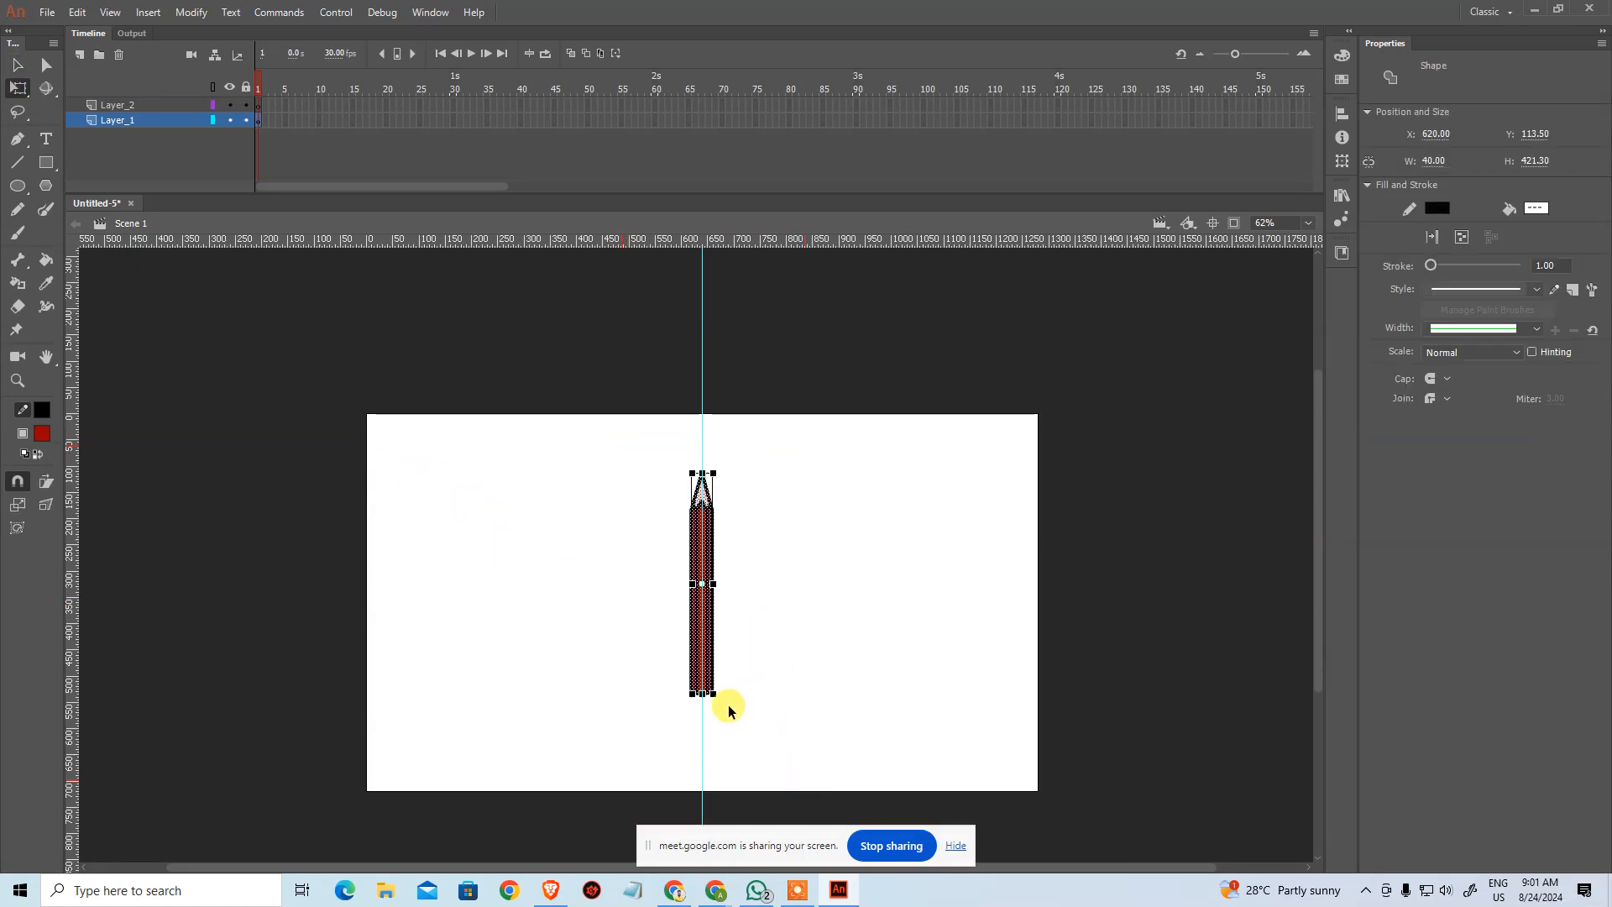
{"action": "mouse_move", "coordinate": [719, 702]}
{"action": "left_mouse_down"}
{"action": "mouse_move", "coordinate": [824, 586]}
{"action": "mouse_move", "coordinate": [821, 478]}
{"action": "left_mouse_up"}
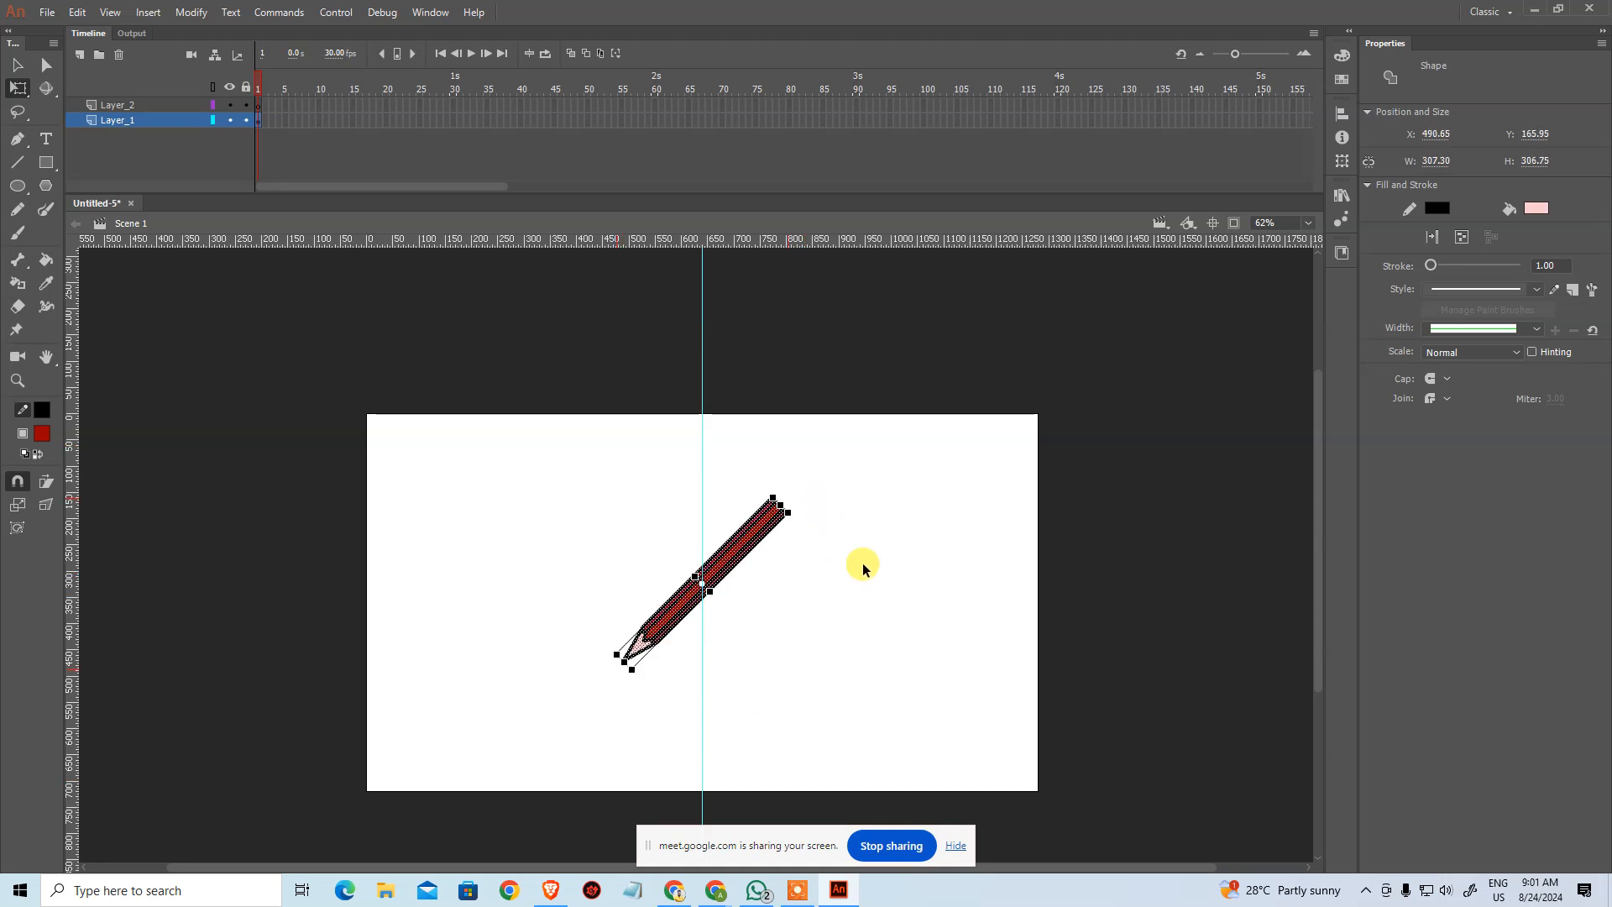
{"action": "left_click", "coordinate": [873, 603]}
Step: Remove the vertical guide from the stage and check the diagonal pencil without it
{"action": "key", "text": "ctrl+plus"}
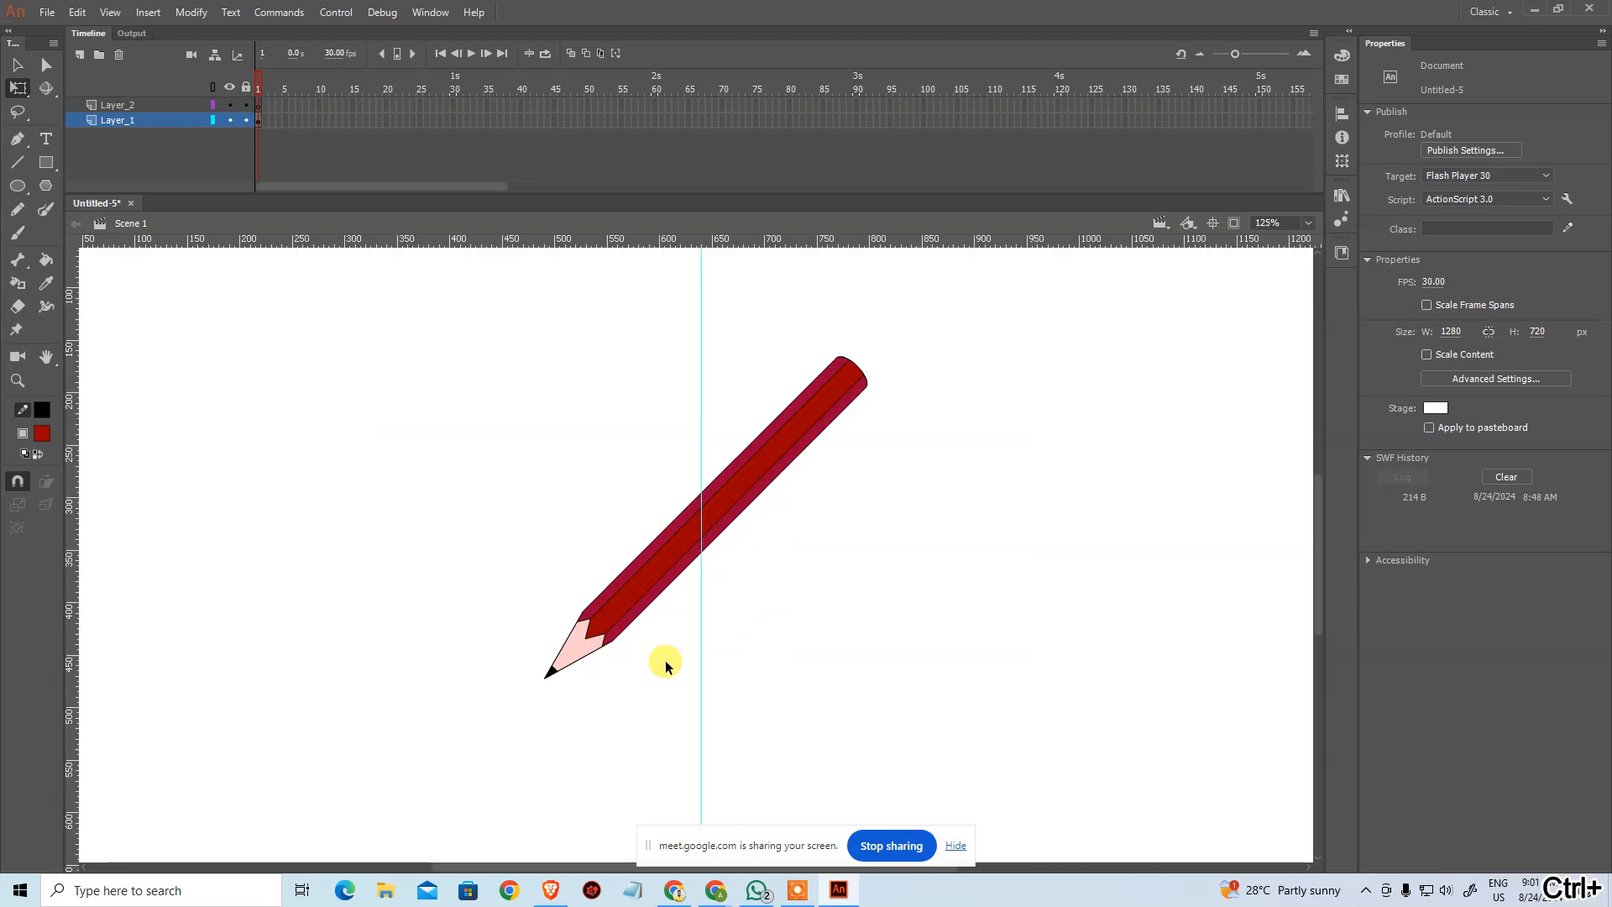
{"action": "key", "text": "ctrl+plus"}
{"action": "left_click_drag", "start_coordinate": [703, 521], "coordinate": [3, 577]}
{"action": "key", "text": "space"}
{"action": "left_click_drag", "start_coordinate": [435, 539], "coordinate": [456, 438]}
{"action": "left_click_drag", "start_coordinate": [775, 565], "coordinate": [756, 628]}
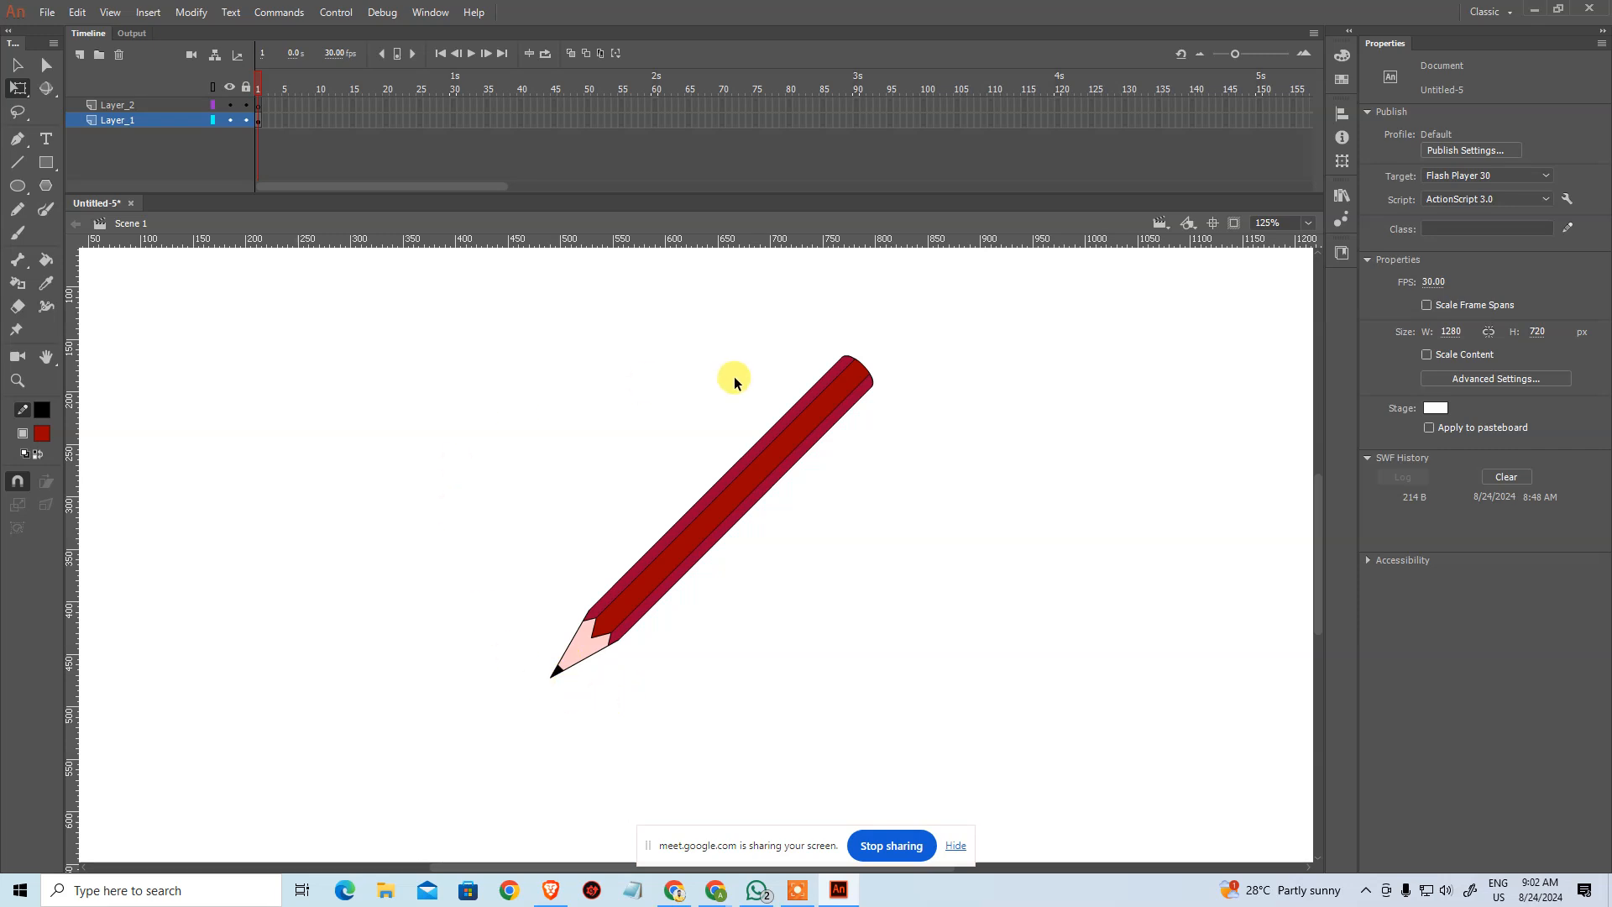
{"action": "key", "text": "ctrl+minus"}
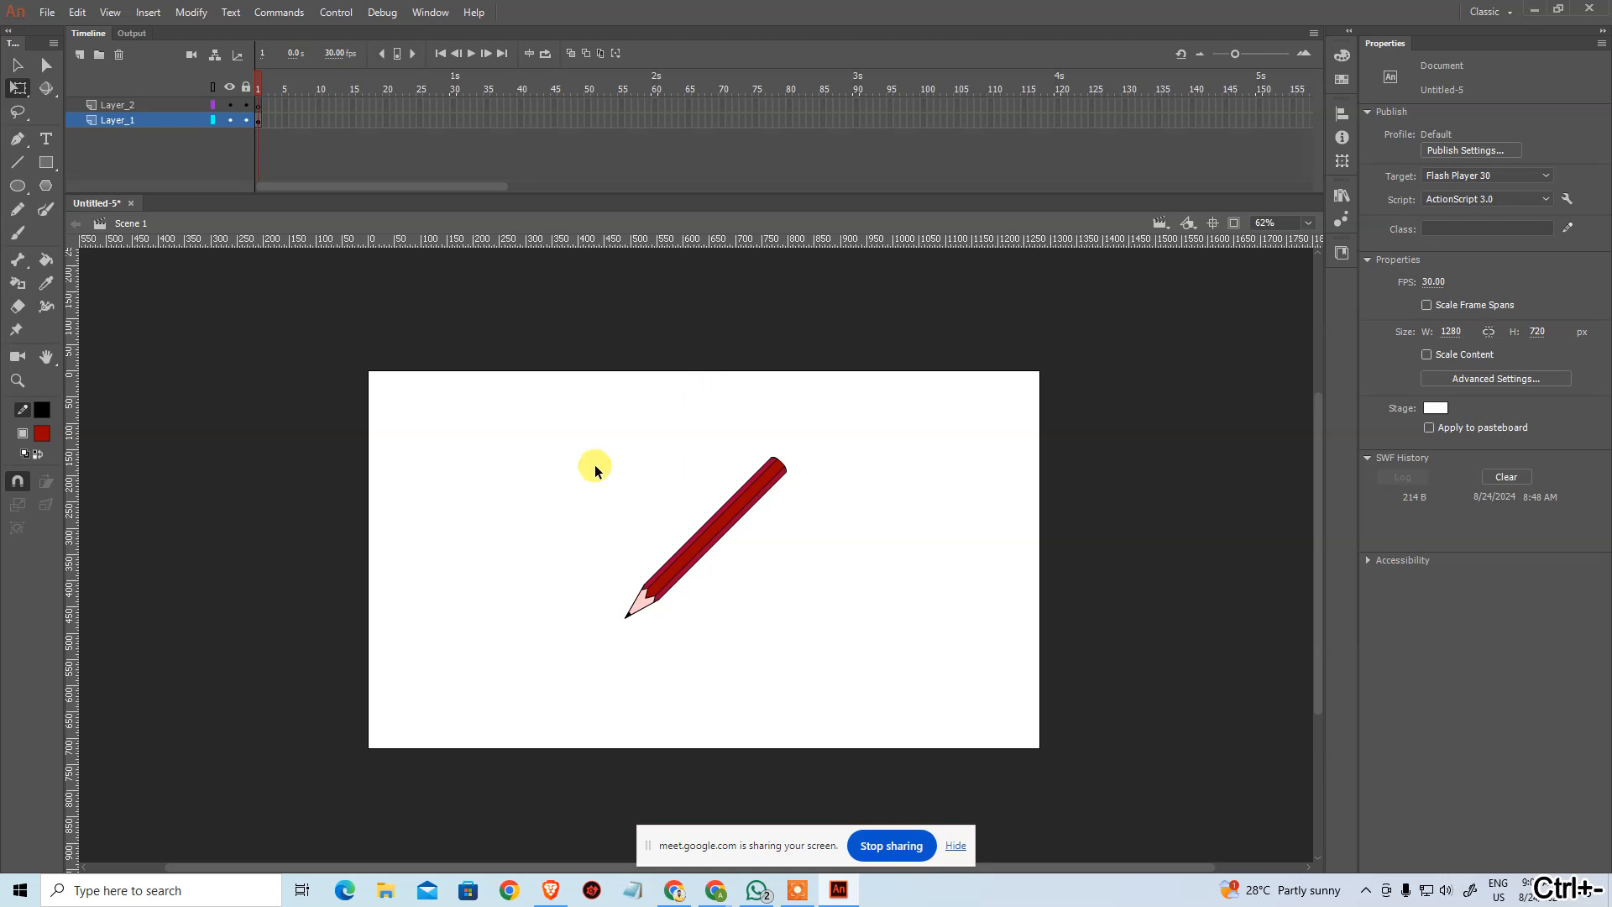
{"action": "left_click_drag", "start_coordinate": [533, 417], "coordinate": [890, 705]}
{"action": "left_click", "coordinate": [839, 551]}
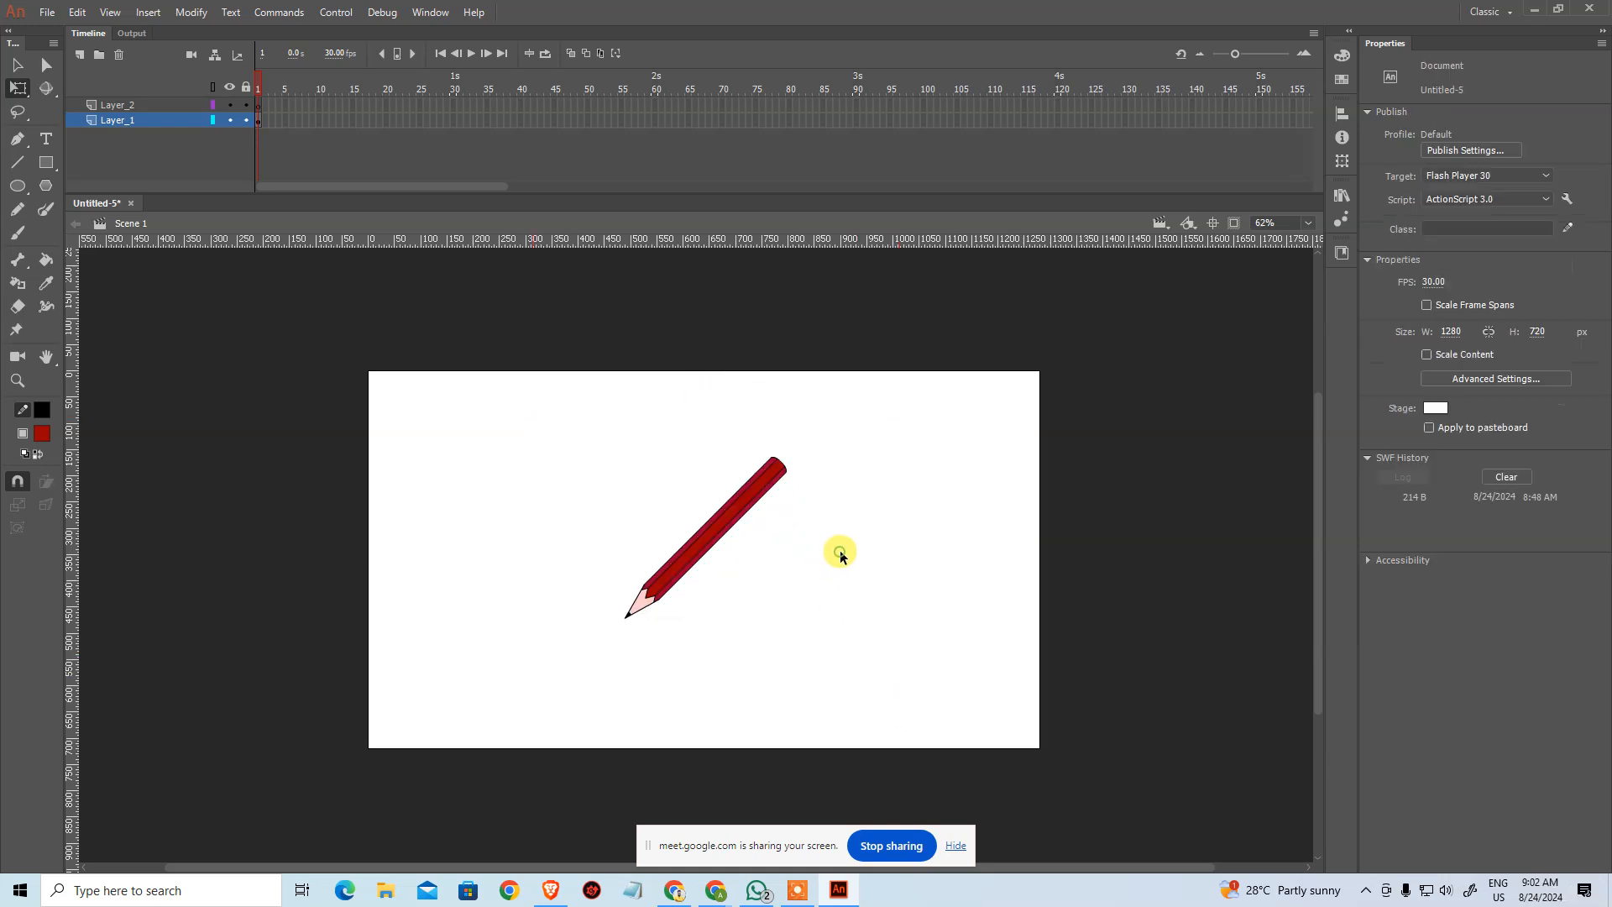
Step: Rename Layer_2 as Line and Layer_1 as Pencil, and place the Pencil layer above the Line layer
{"action": "left_click", "coordinate": [19, 162]}
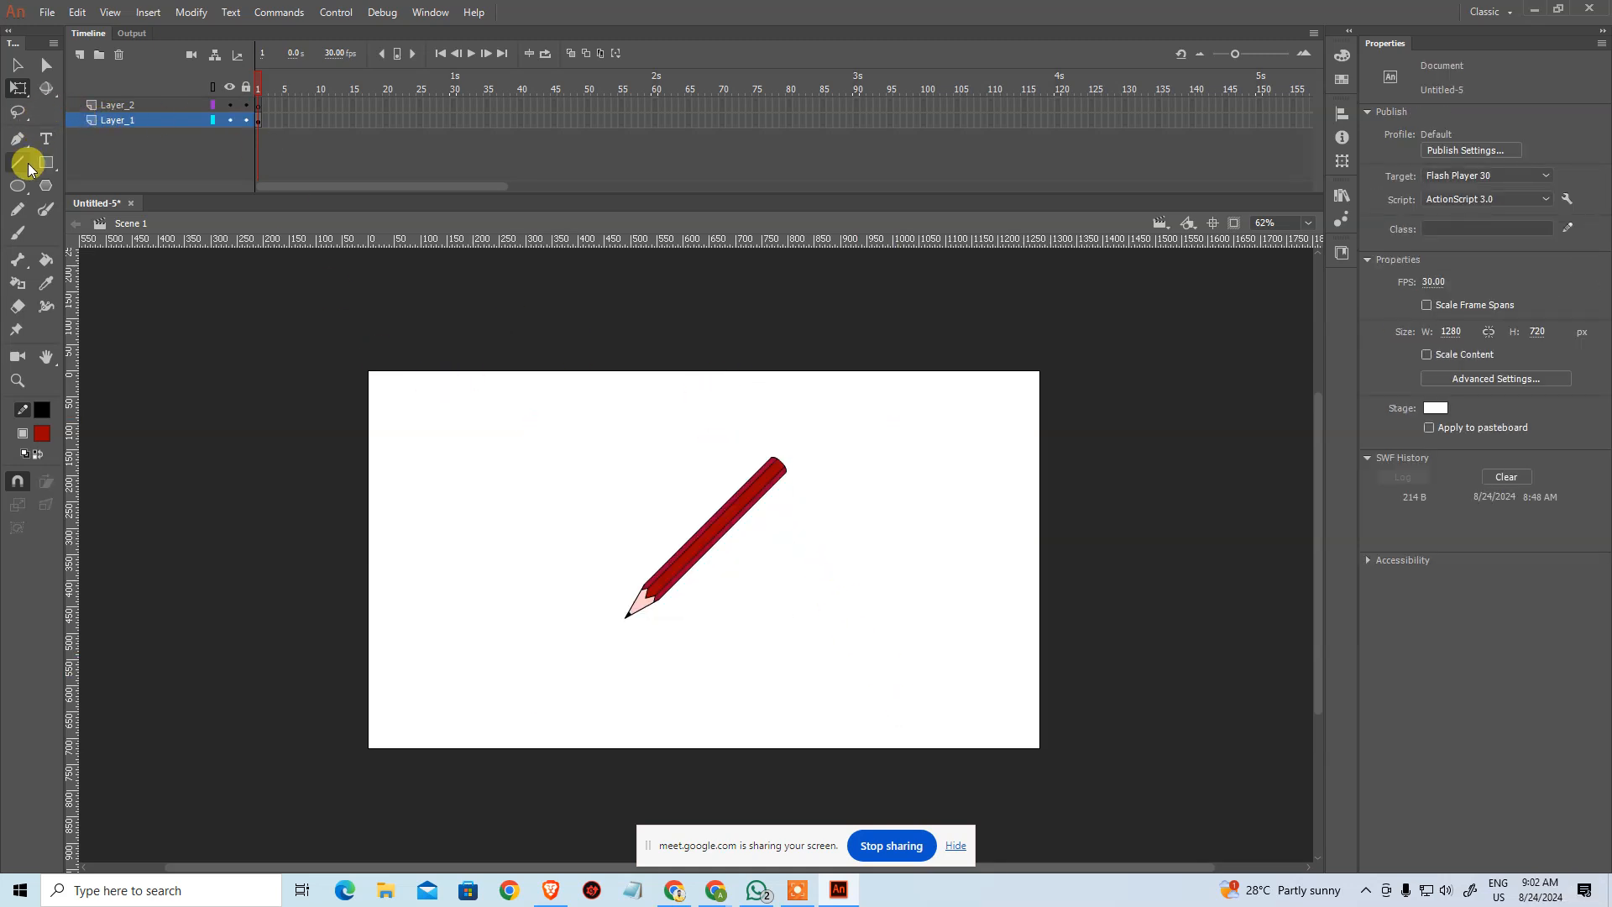
{"action": "left_click", "coordinate": [170, 107]}
{"action": "double_click", "coordinate": [144, 108]}
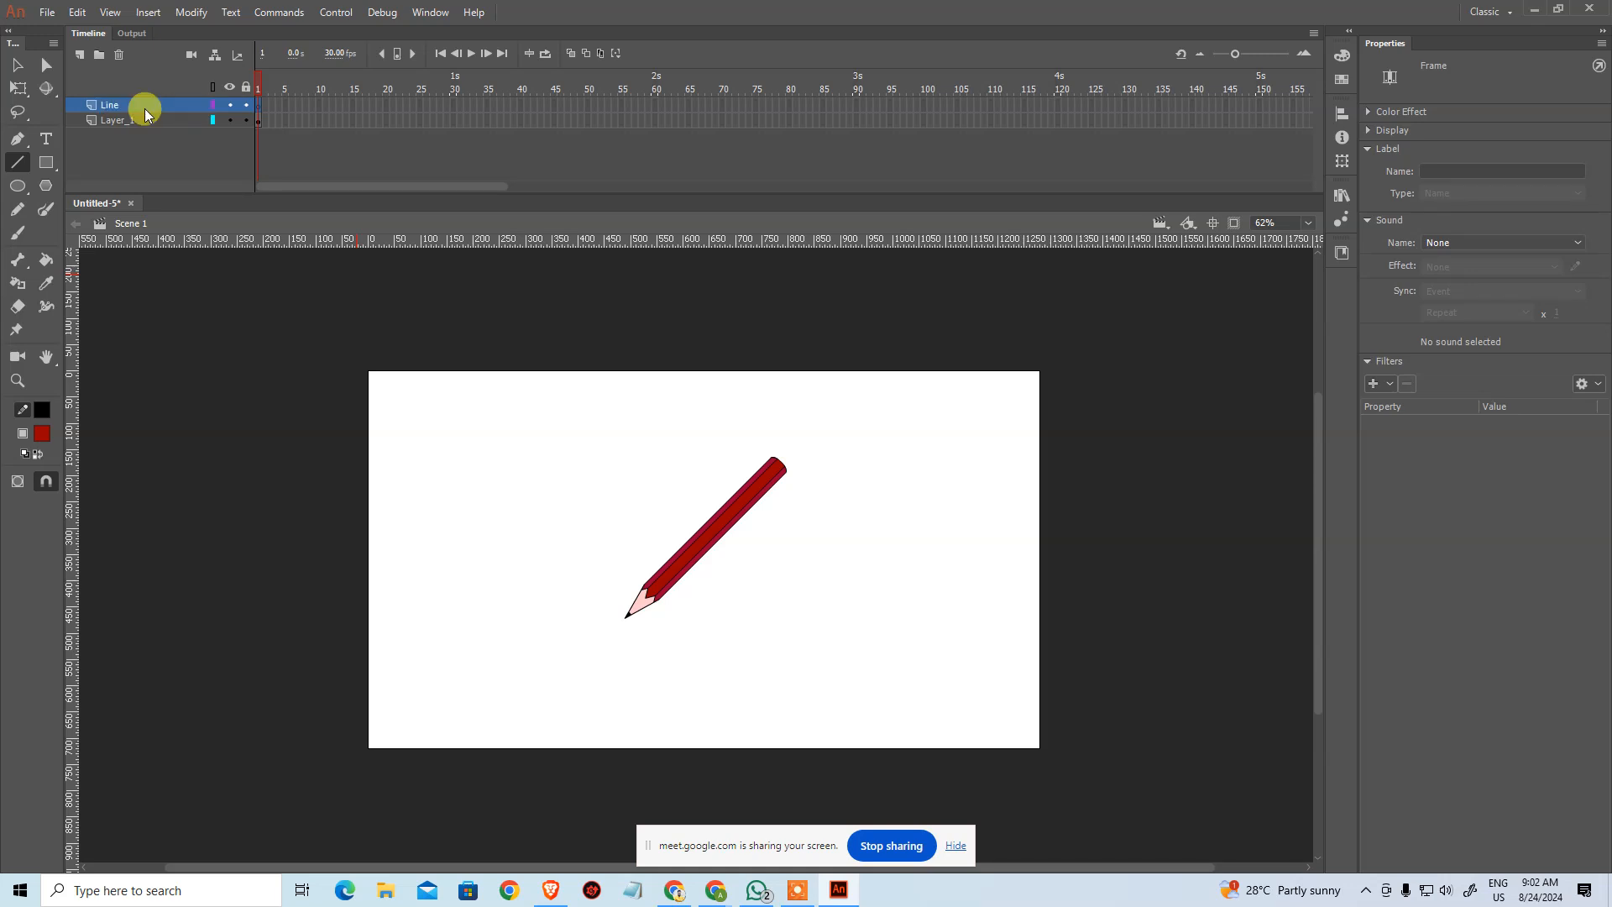
{"action": "left_click", "coordinate": [114, 118]}
{"action": "double_click", "coordinate": [113, 118]}
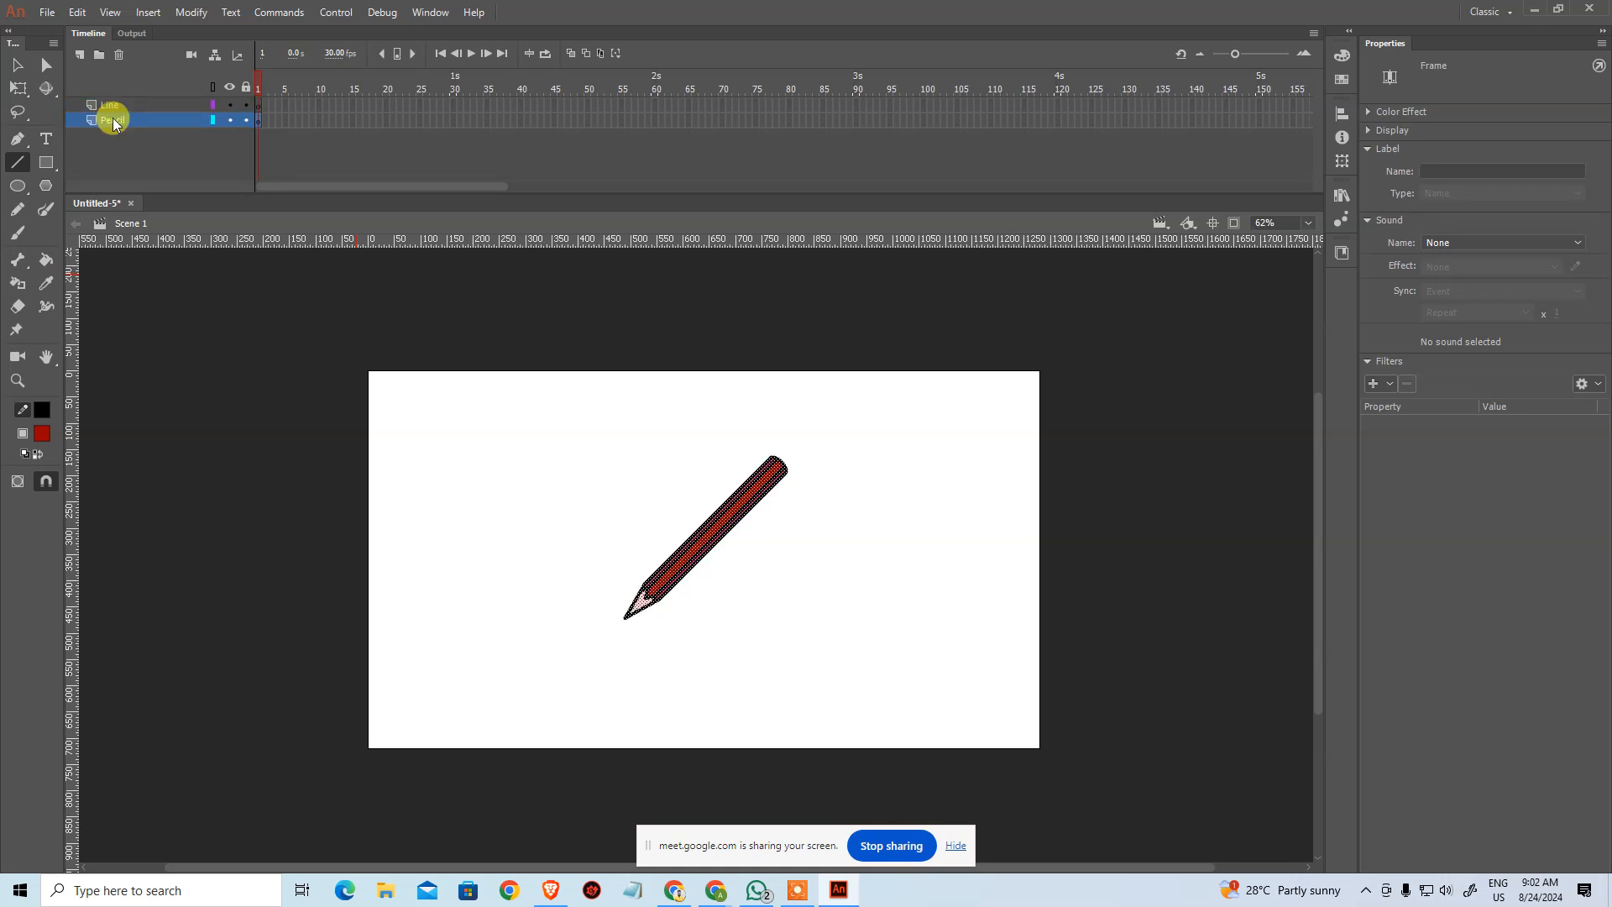
{"action": "left_click_drag", "start_coordinate": [113, 117], "coordinate": [114, 101]}
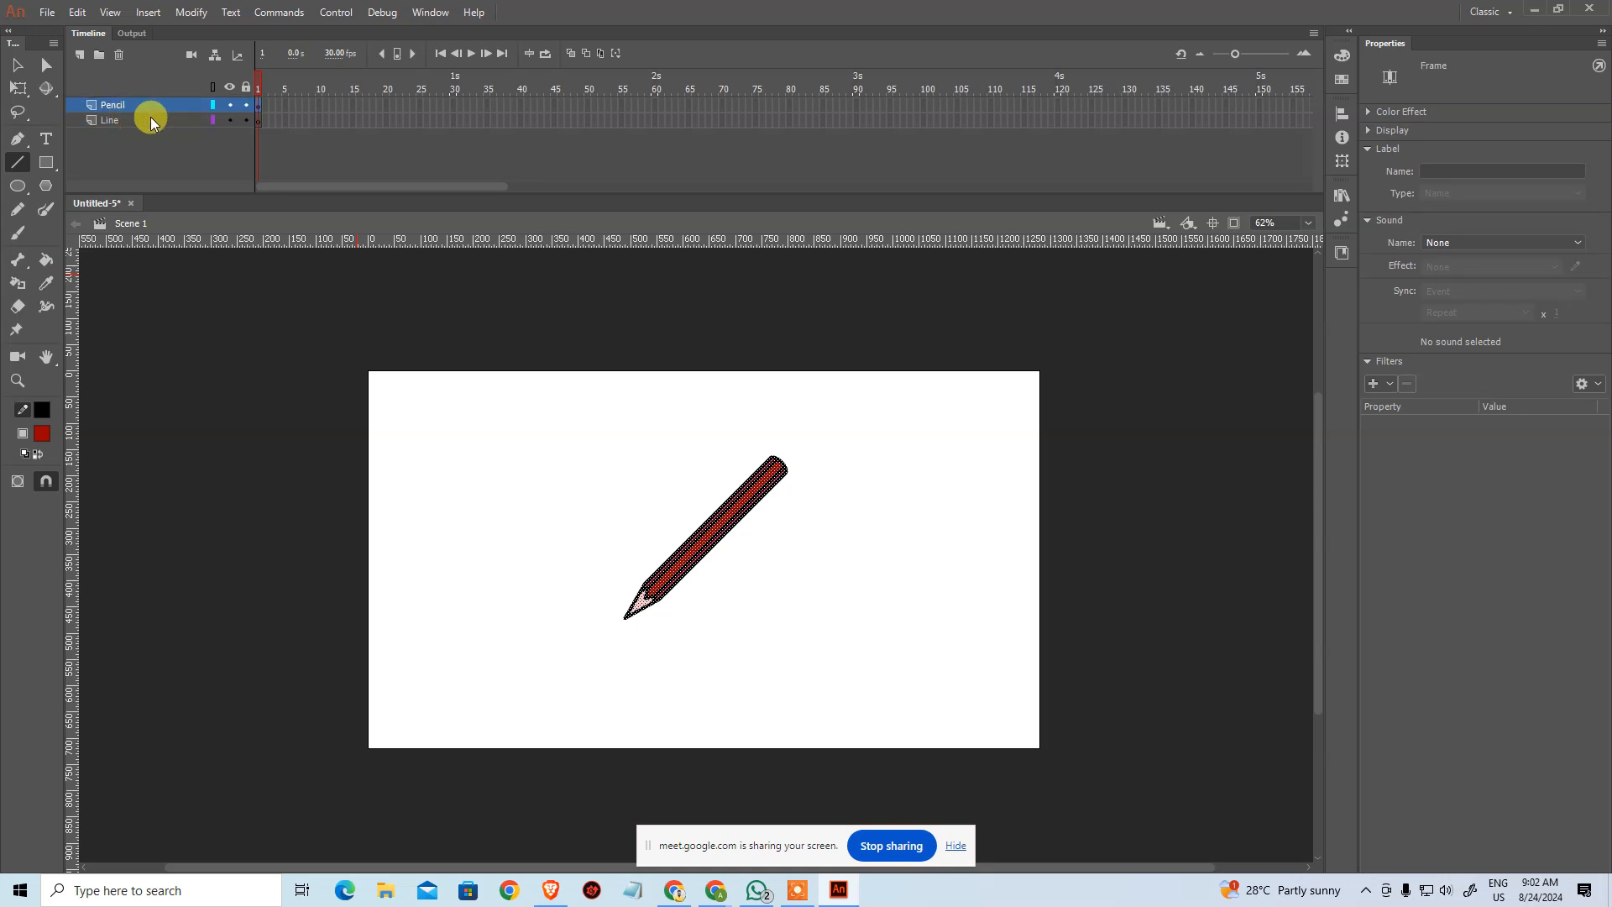
Step: Draw a horizontal line about 740 px long below the pencil on the Line layer and shift it left
{"action": "left_click", "coordinate": [149, 117]}
{"action": "left_click_drag", "start_coordinate": [514, 663], "coordinate": [901, 647]}
{"action": "key", "text": "v"}
{"action": "left_click", "coordinate": [705, 664]}
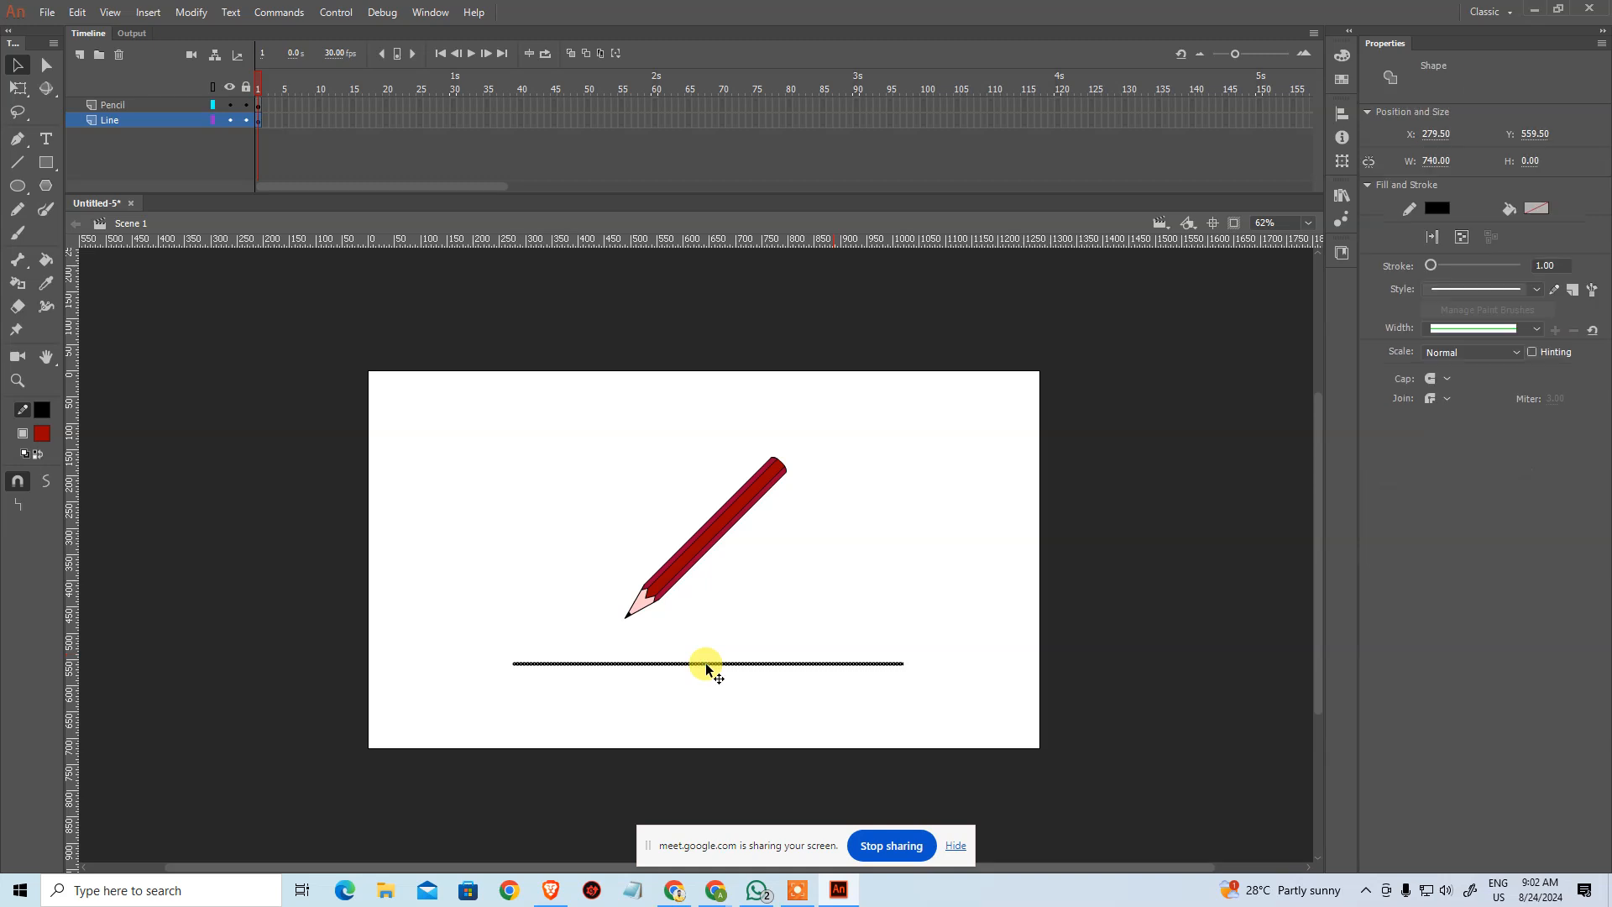
{"action": "left_click_drag", "start_coordinate": [722, 668], "coordinate": [622, 667]}
{"action": "left_click", "coordinate": [763, 626]}
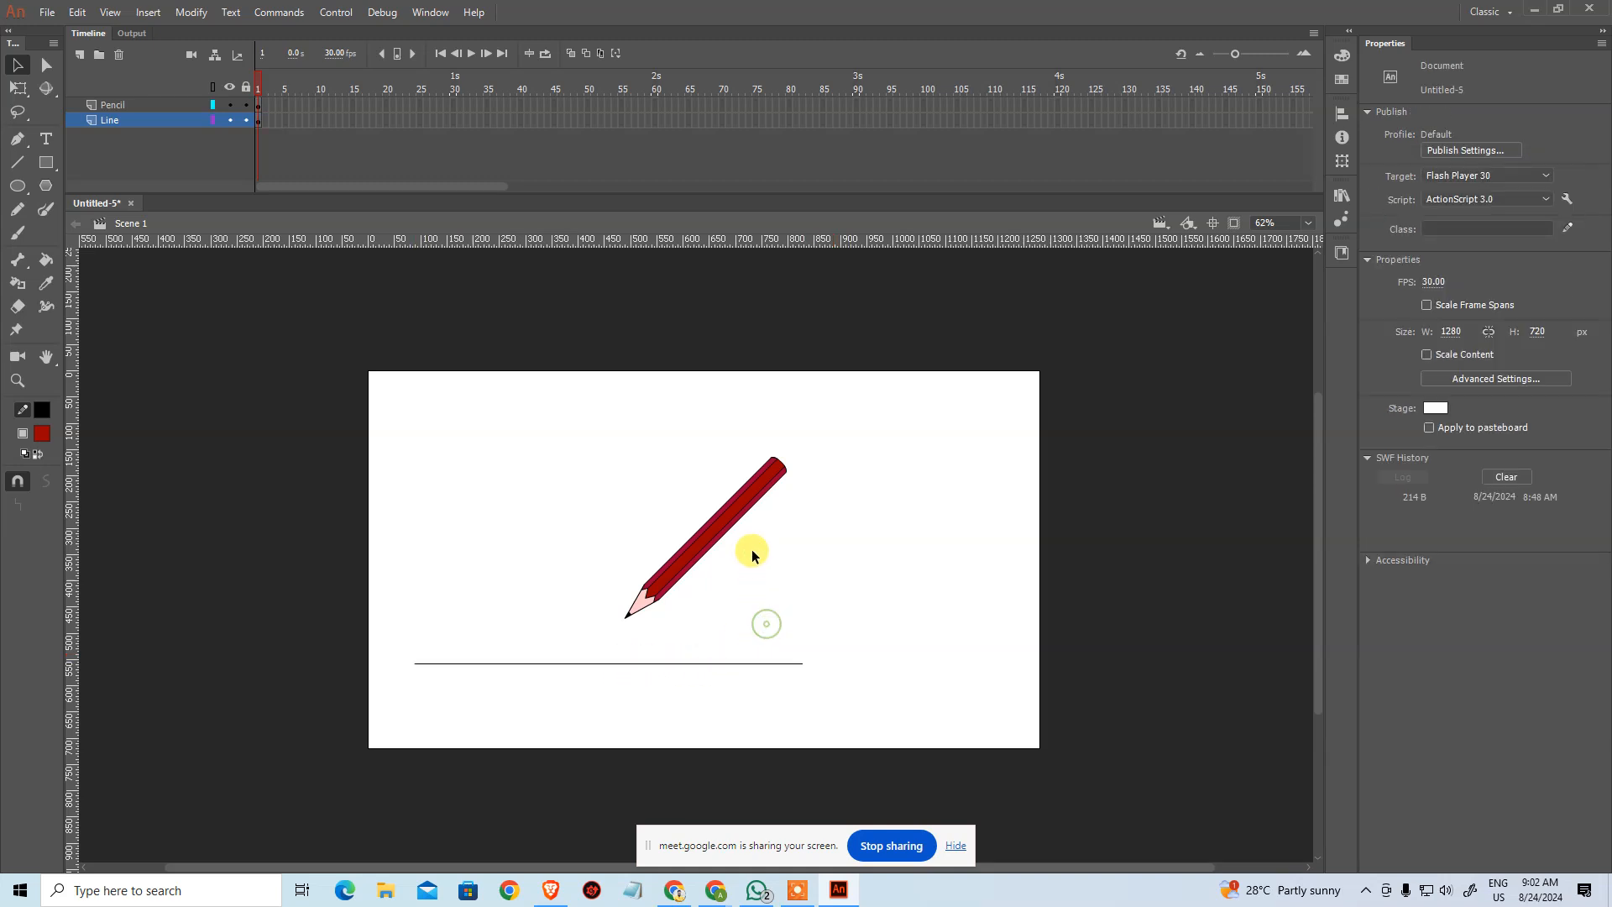
Step: Move the pencil so its tip sits on the left end of the horizontal line
{"action": "left_click", "coordinate": [261, 107]}
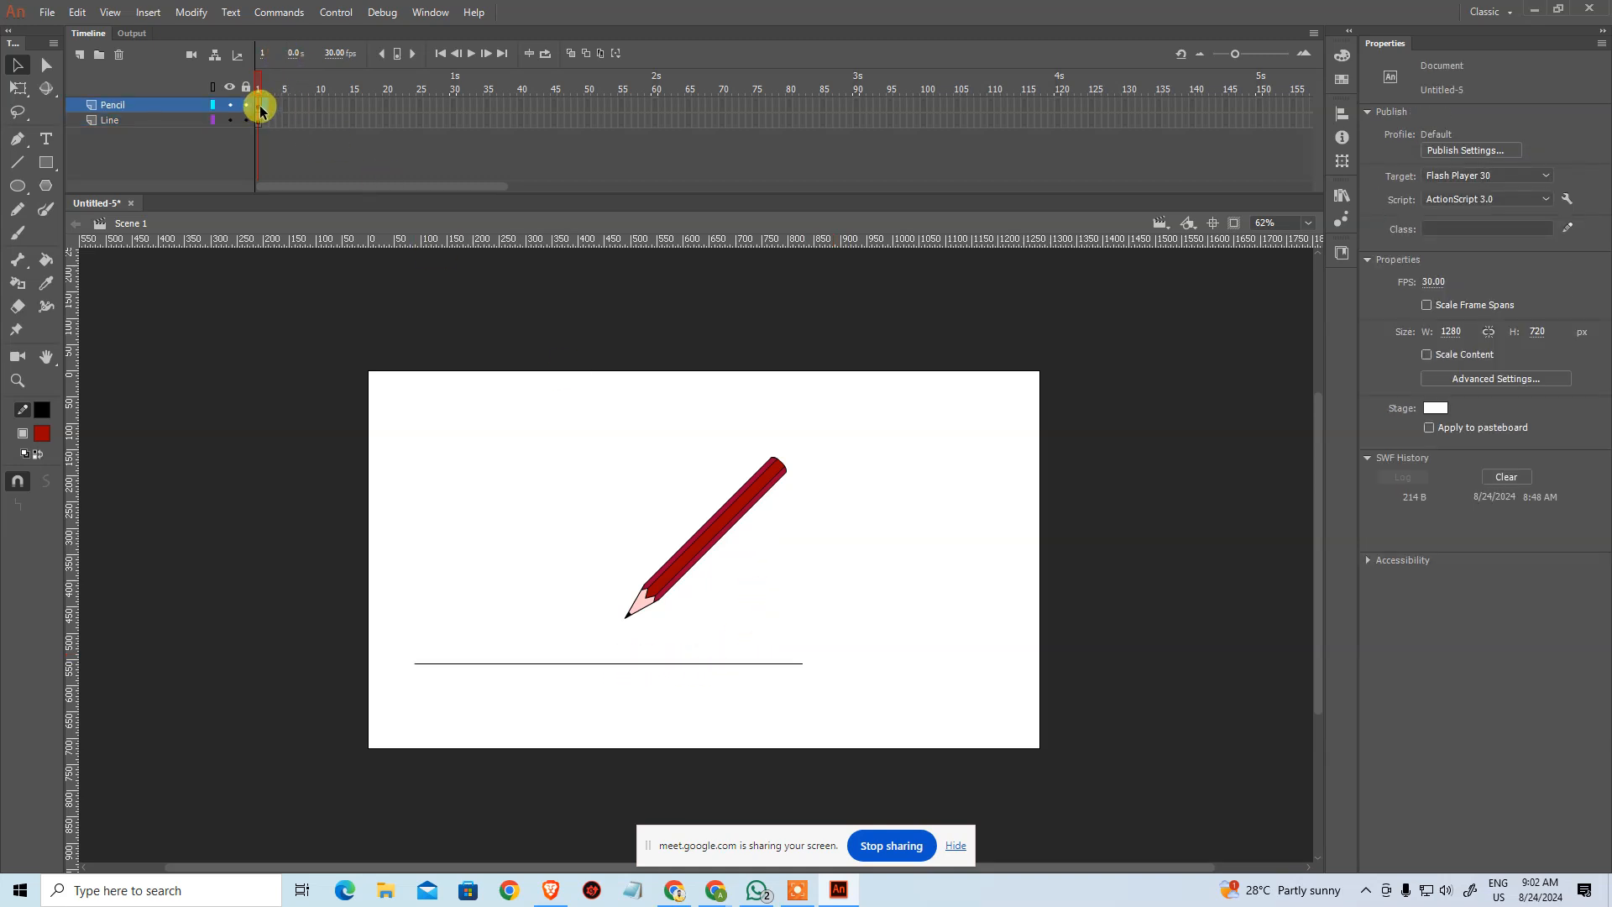
{"action": "left_click_drag", "start_coordinate": [626, 621], "coordinate": [417, 664]}
{"action": "left_click", "coordinate": [606, 444]}
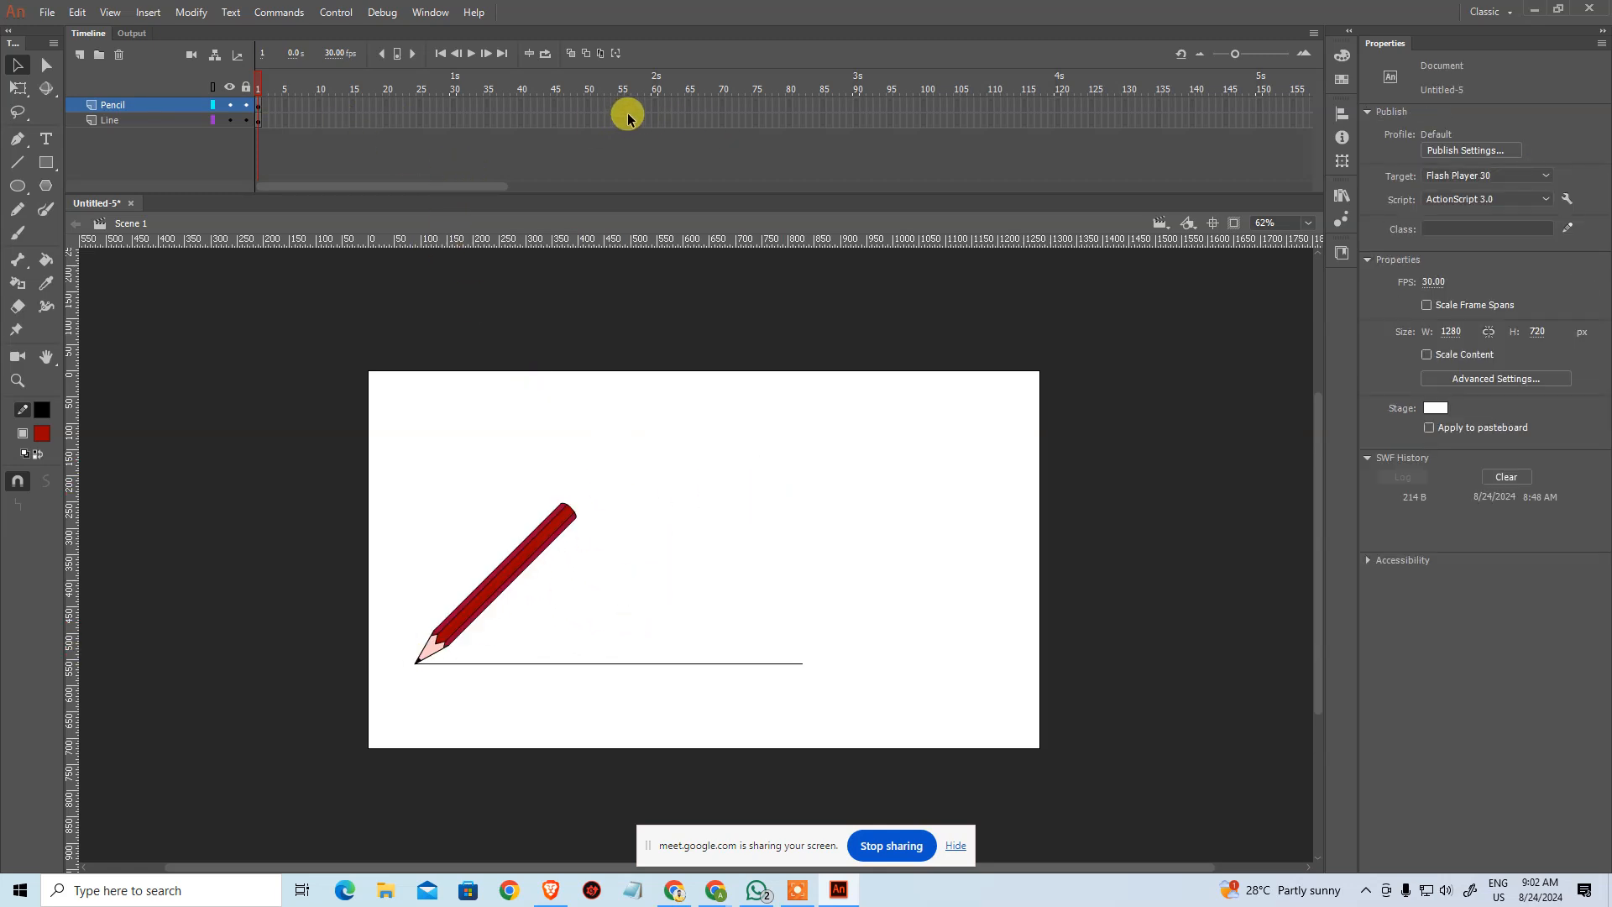
Step: Insert keyframes at frame 60 on both the Pencil and Line layers
{"action": "left_click", "coordinate": [656, 123]}
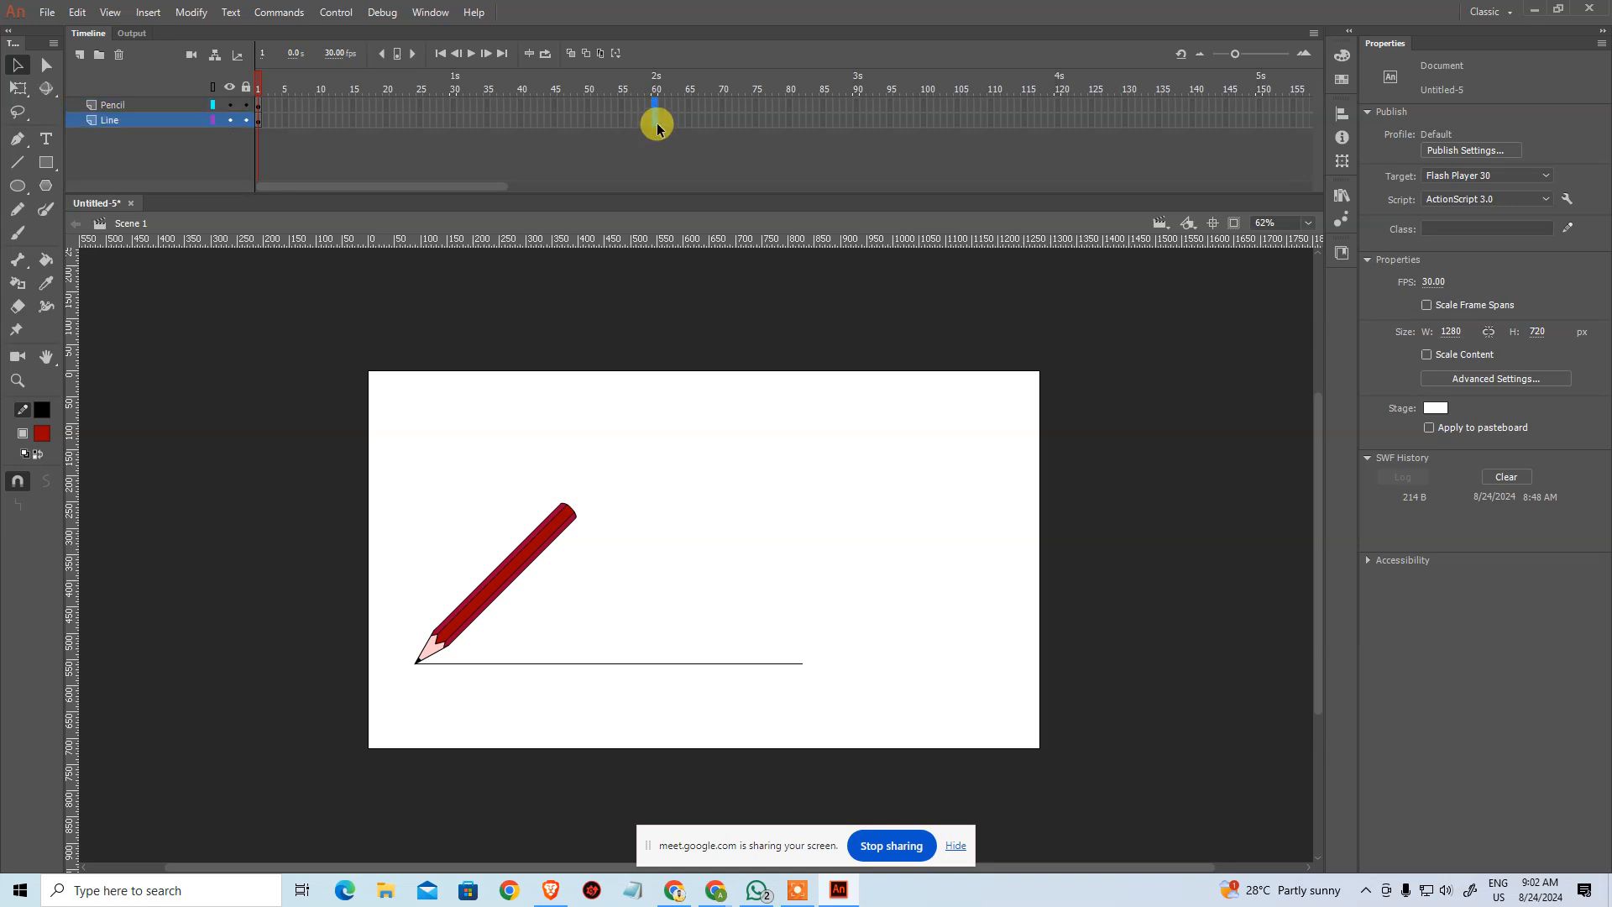
{"action": "right_click", "coordinate": [657, 127]}
{"action": "left_click", "coordinate": [612, 150]}
{"action": "right_click", "coordinate": [651, 119]}
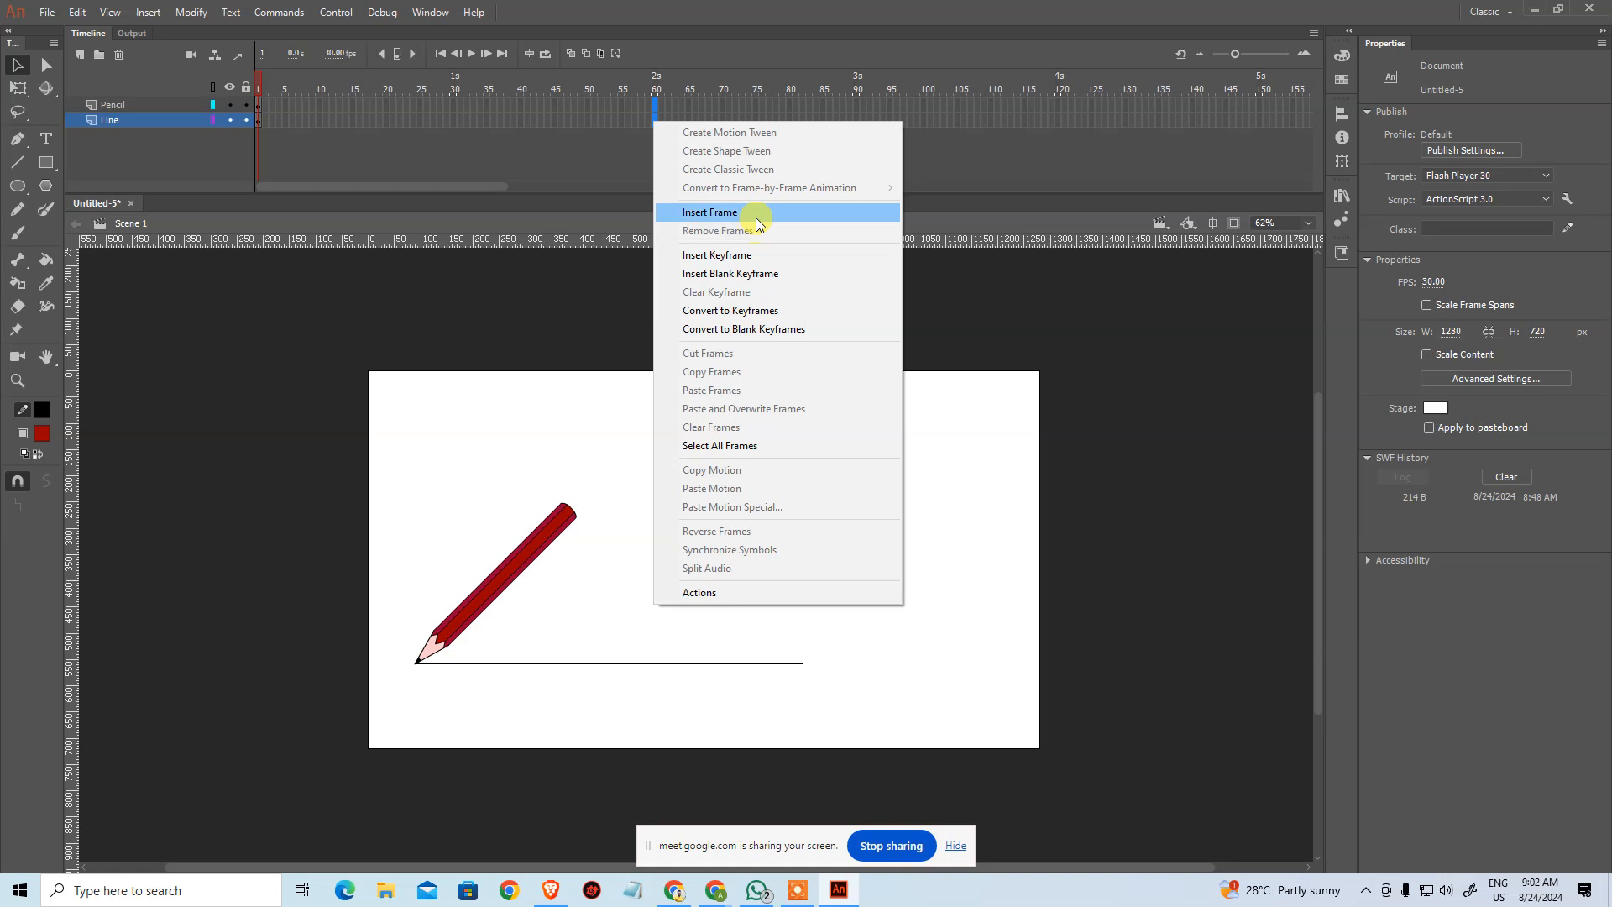
{"action": "left_click", "coordinate": [755, 252]}
{"action": "left_click", "coordinate": [671, 149]}
{"action": "left_click", "coordinate": [654, 122]}
Step: Set the horizontal line's width to 1 px in frame 1 of the Line layer
{"action": "left_click", "coordinate": [257, 128]}
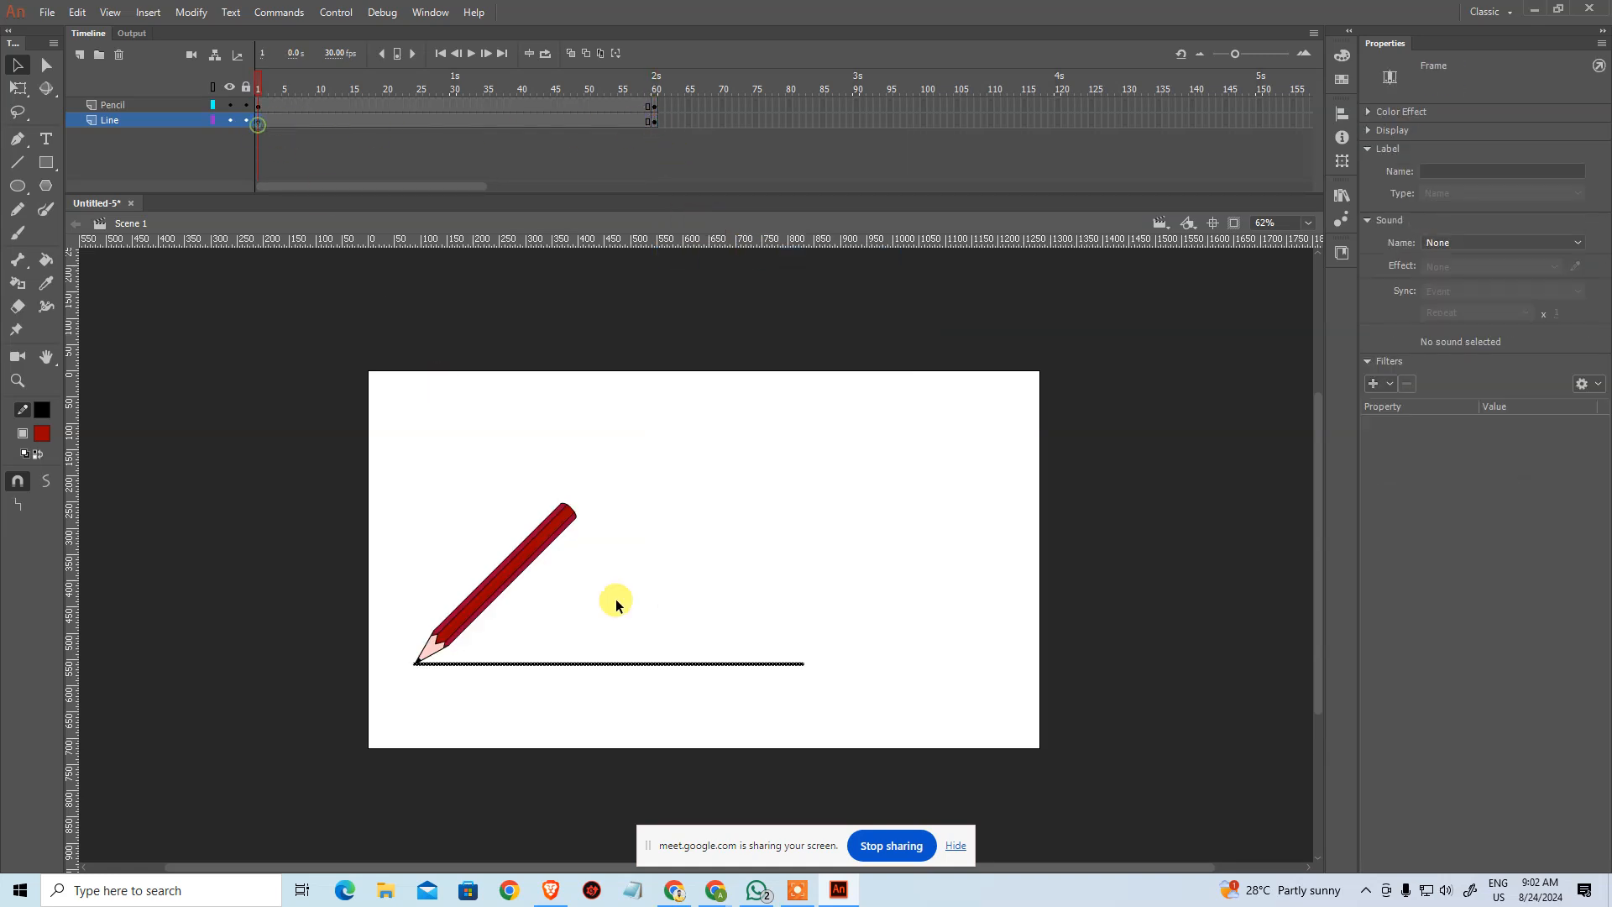
{"action": "left_click", "coordinate": [724, 656]}
{"action": "left_click", "coordinate": [726, 663]}
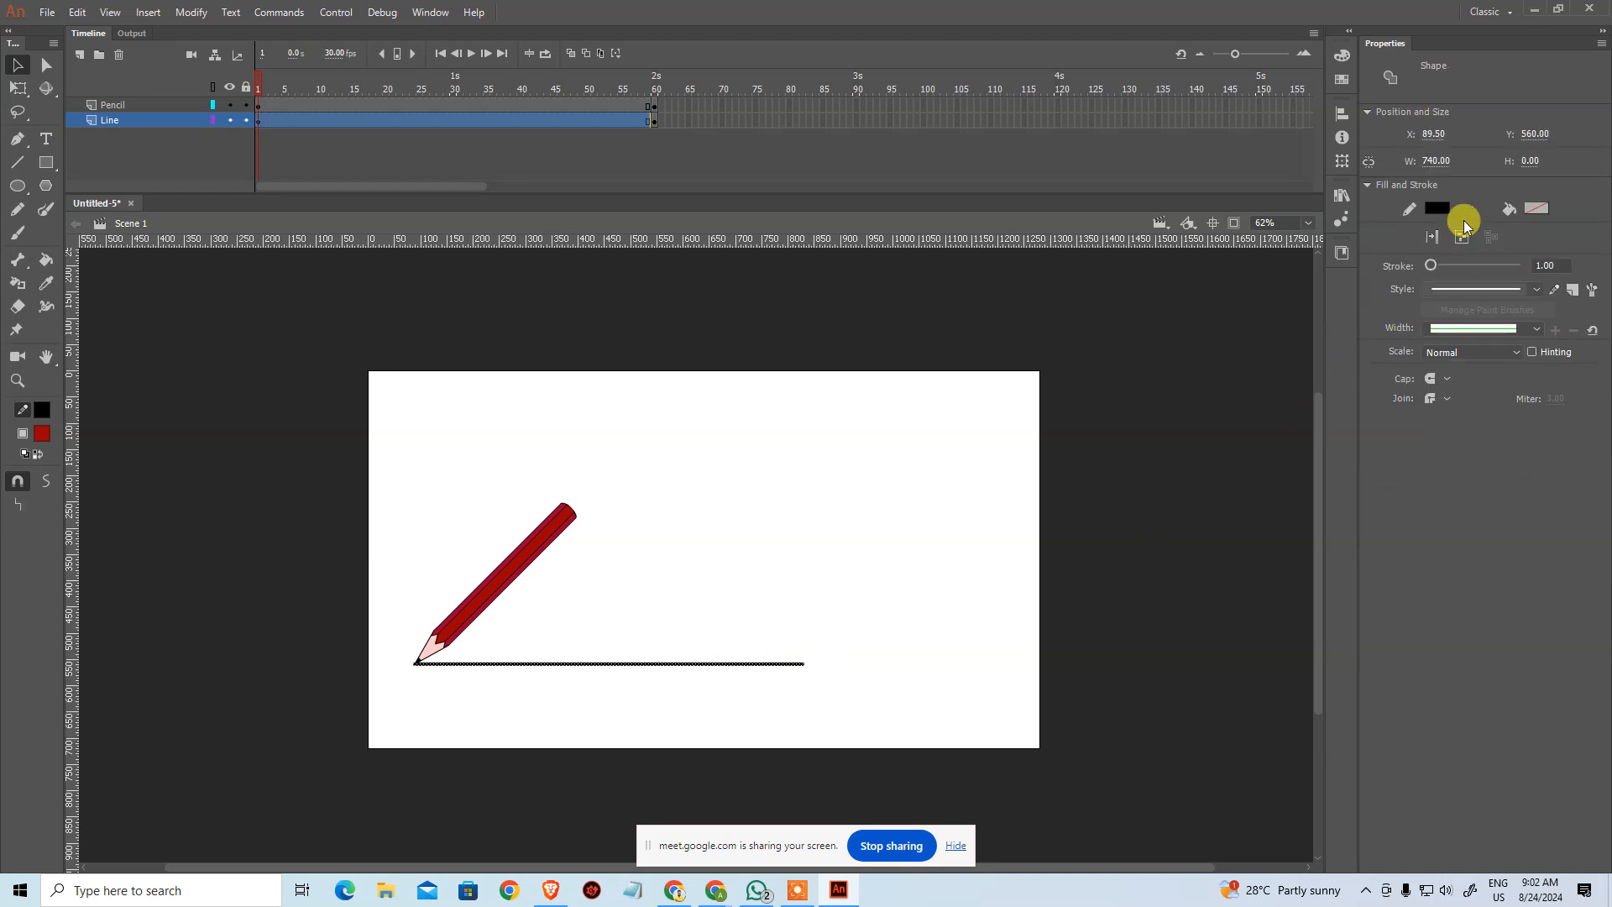
{"action": "left_click", "coordinate": [1442, 160]}
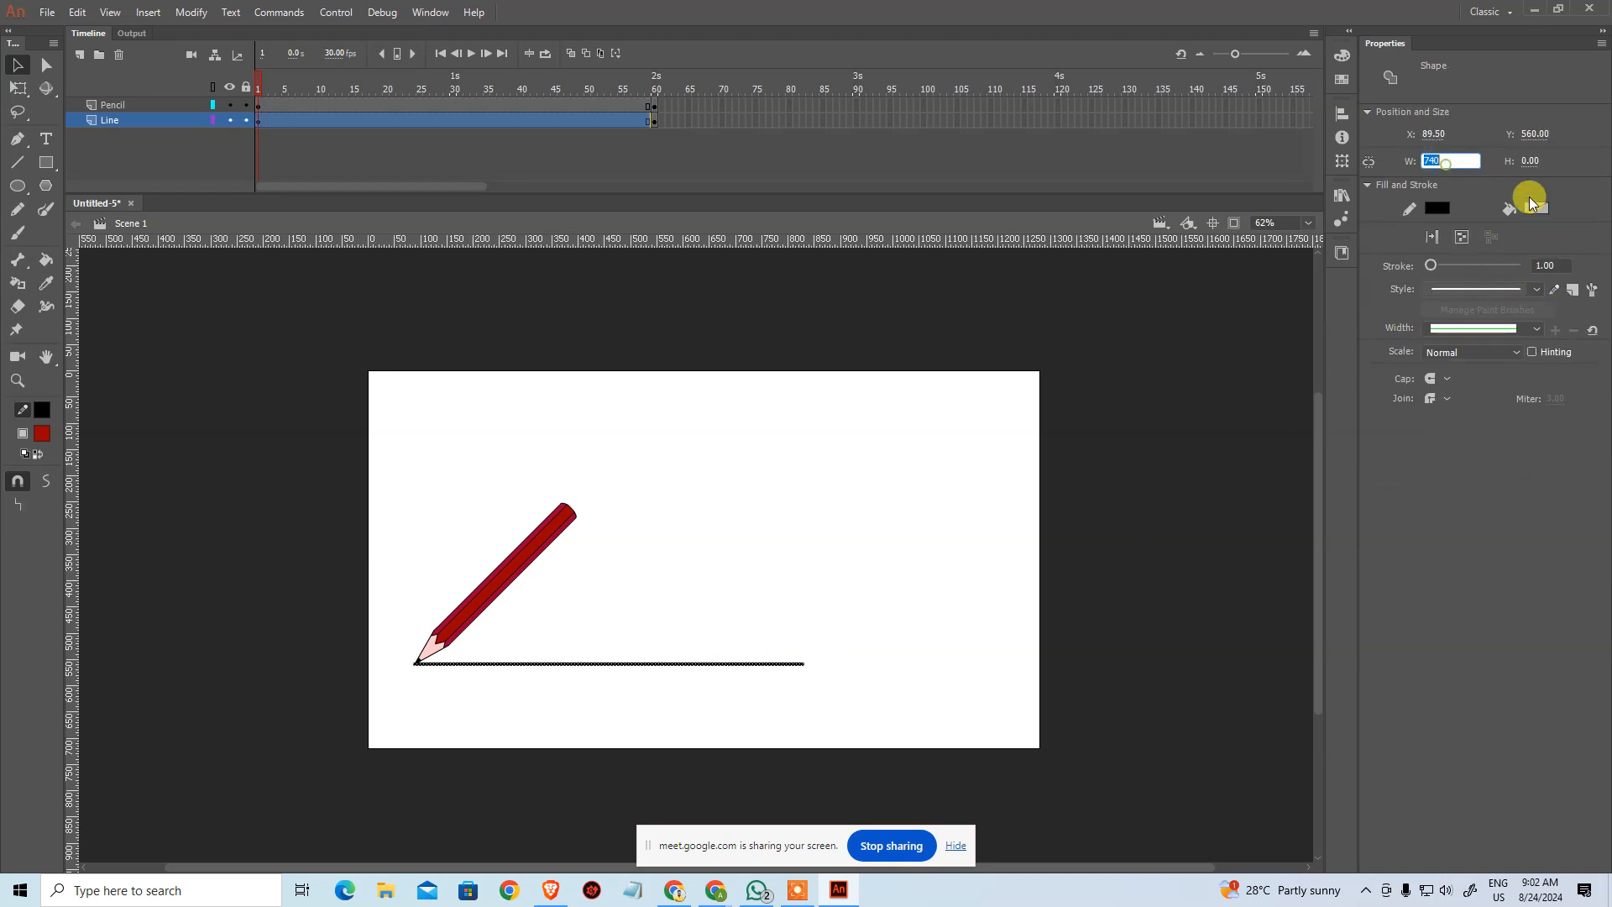
{"action": "type", "text": "1"}
{"action": "key", "text": "Return"}
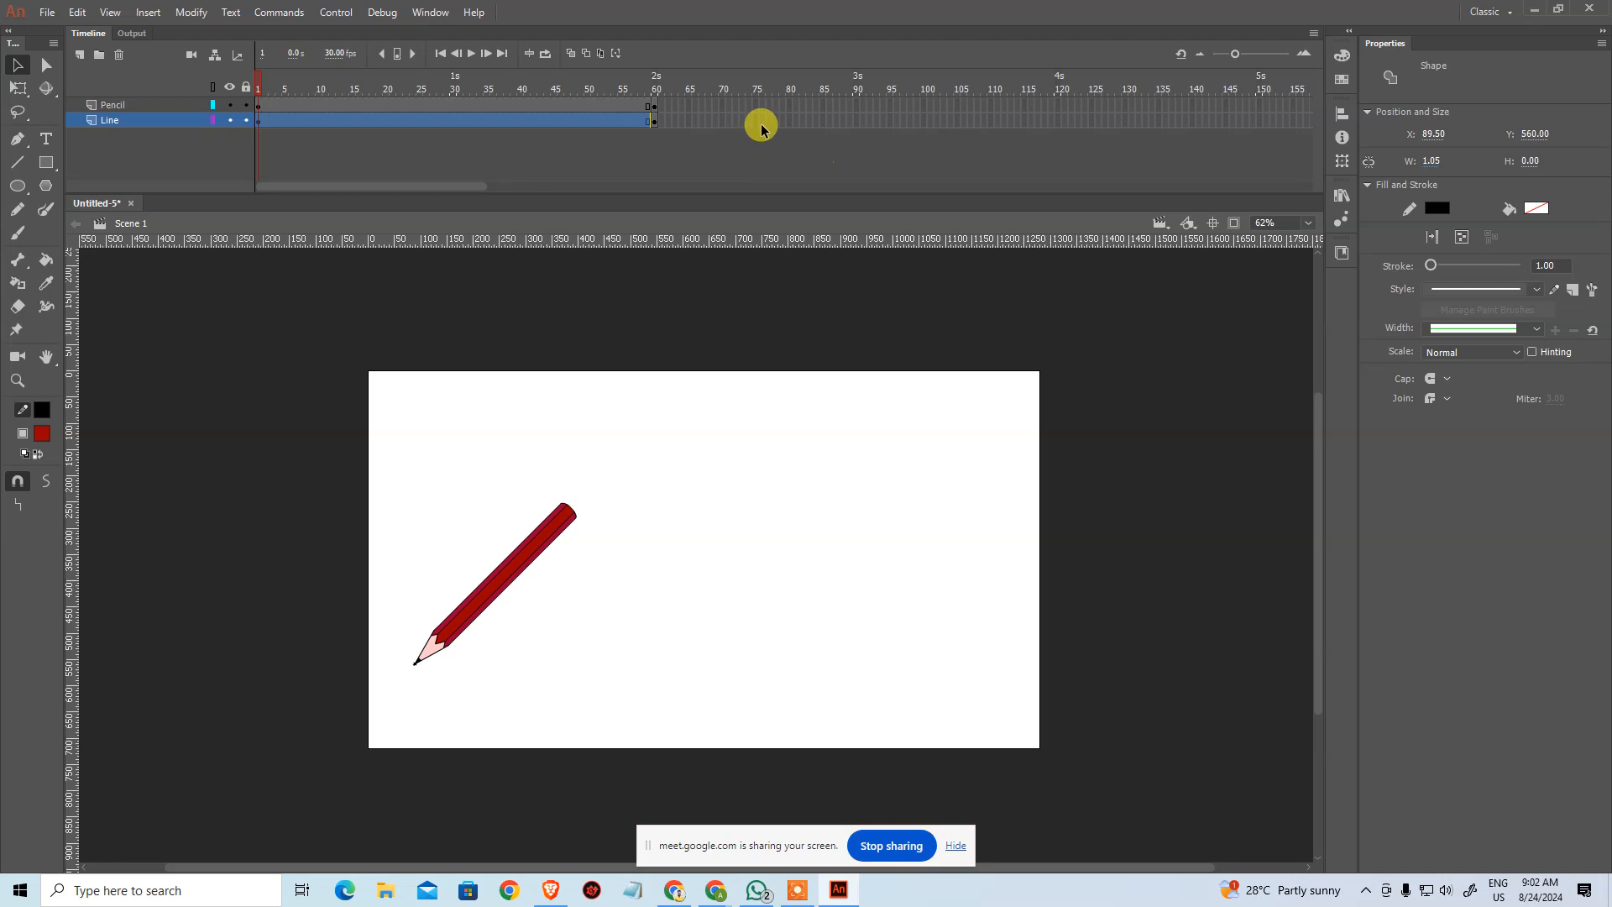
Step: Move the pencil in frame 60 of the Pencil layer so its tip sits on the right end of the horizontal line
{"action": "left_click", "coordinate": [657, 123]}
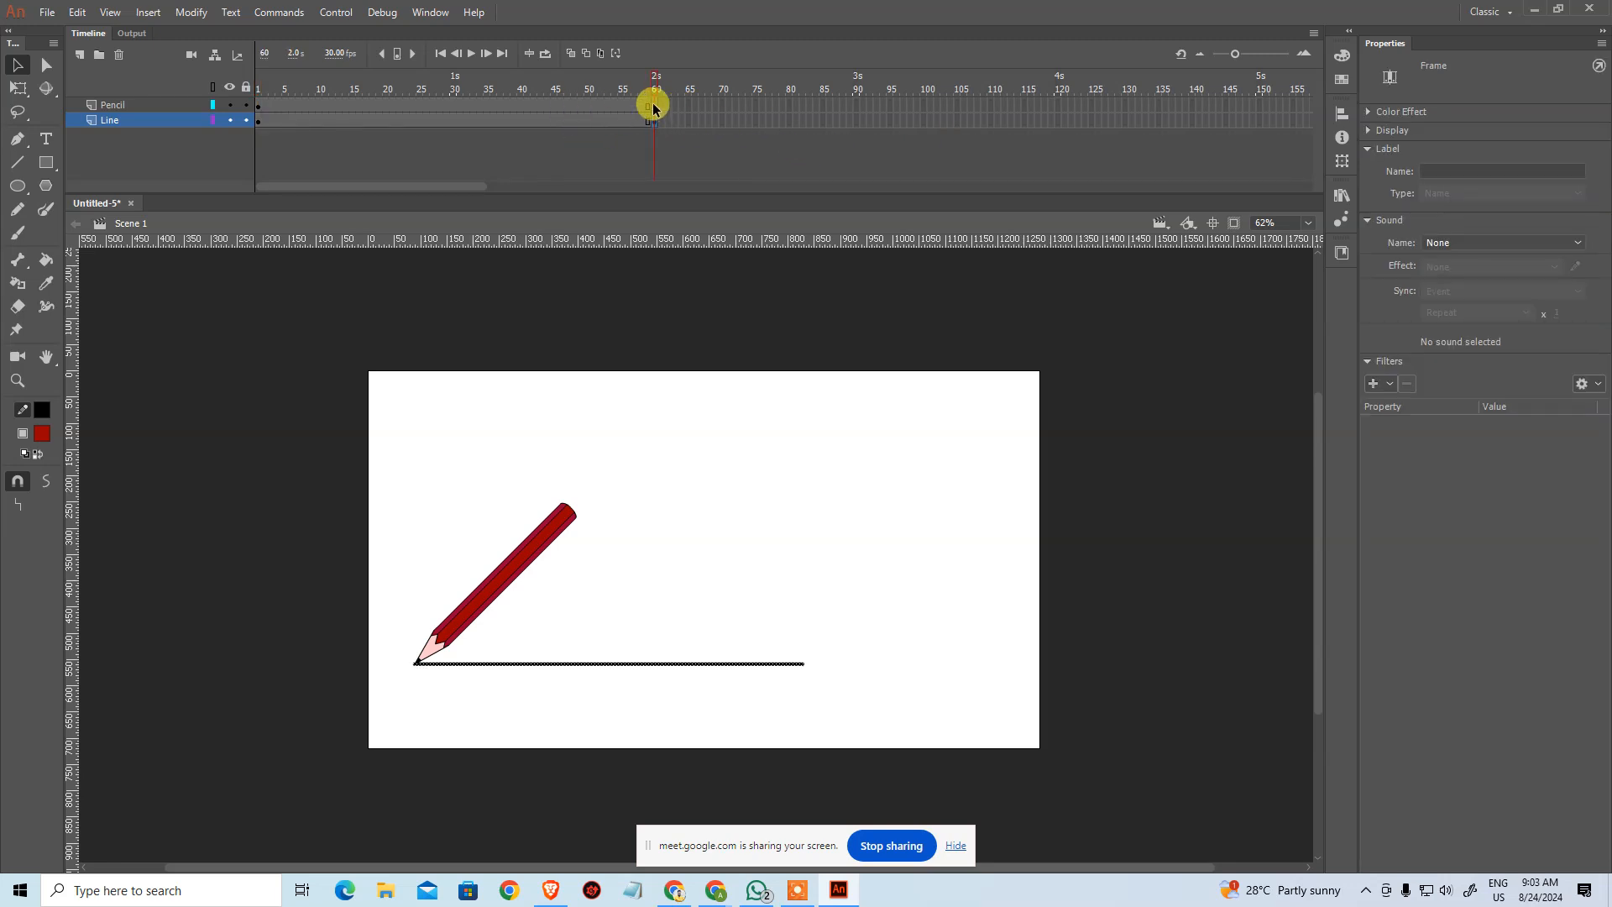
{"action": "left_click", "coordinate": [654, 105]}
{"action": "mouse_move", "coordinate": [430, 646]}
{"action": "left_mouse_down"}
{"action": "mouse_move", "coordinate": [930, 641]}
{"action": "mouse_move", "coordinate": [806, 667]}
{"action": "left_mouse_up"}
{"action": "left_click", "coordinate": [853, 689]}
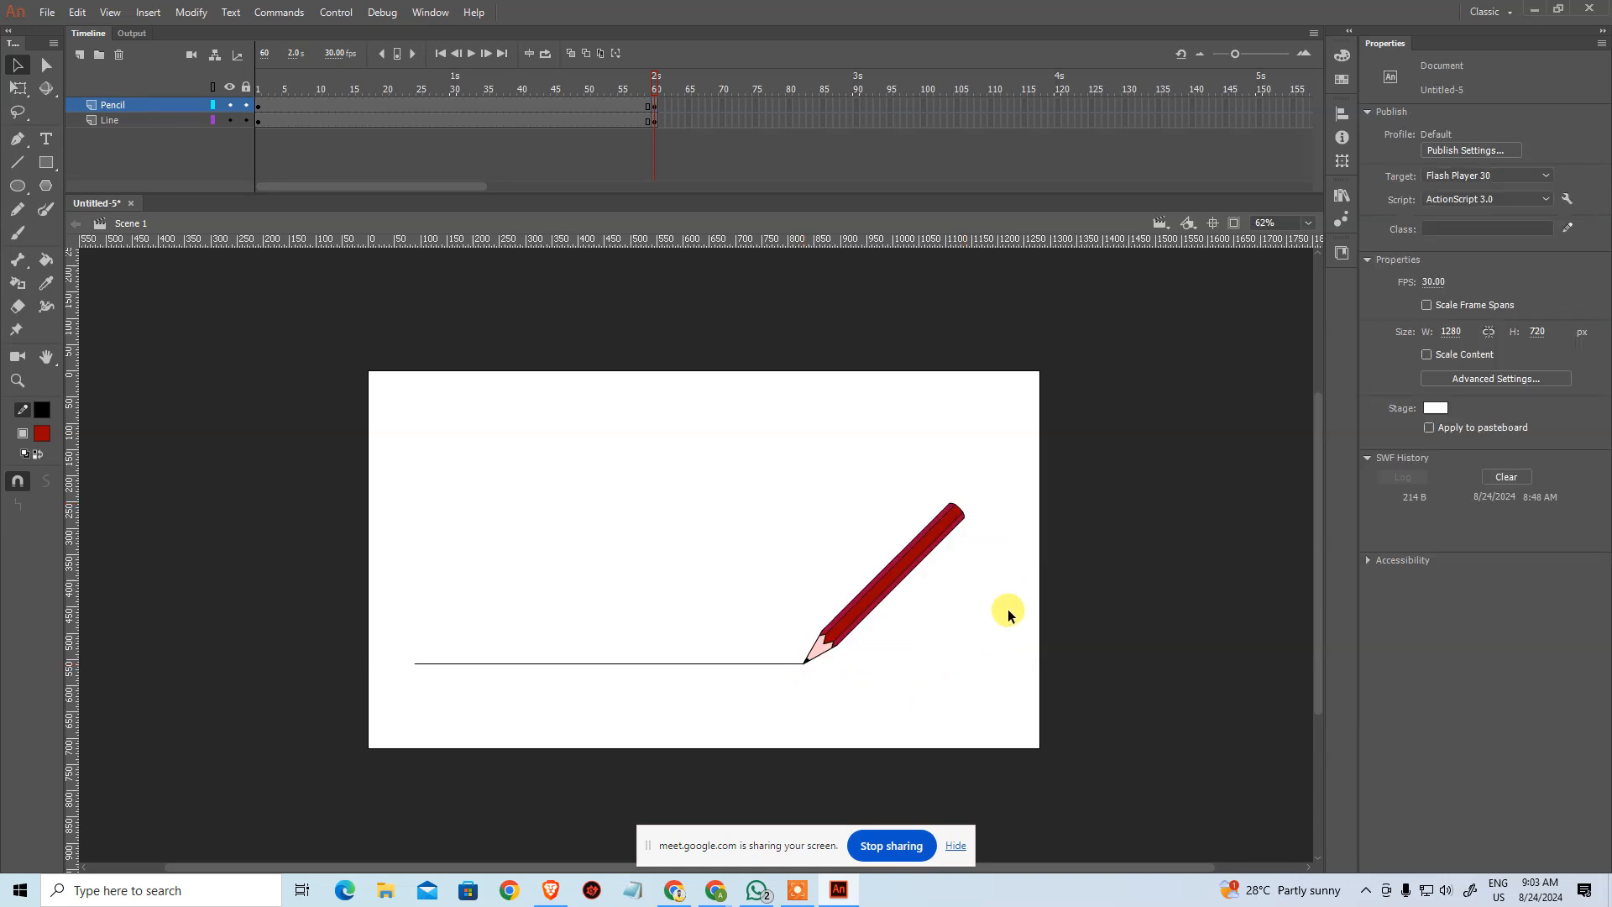
Step: Create shape tweens between frames 1 and 60 on both the Pencil and Line layers
{"action": "left_click", "coordinate": [401, 121]}
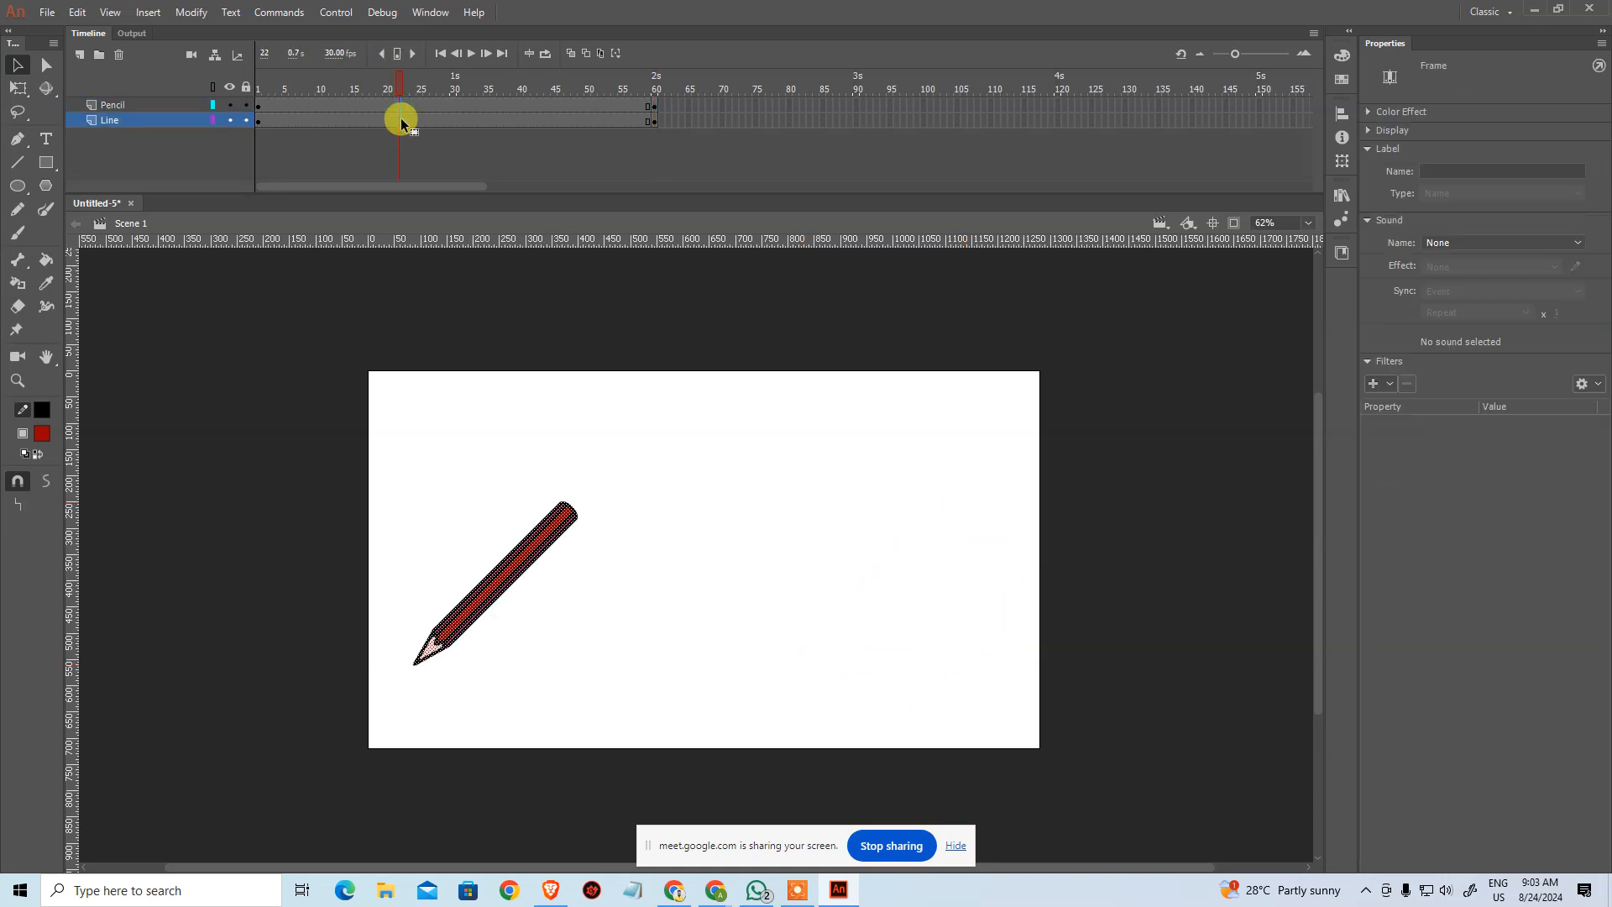
{"action": "right_click", "coordinate": [401, 123]}
{"action": "left_click", "coordinate": [438, 145]}
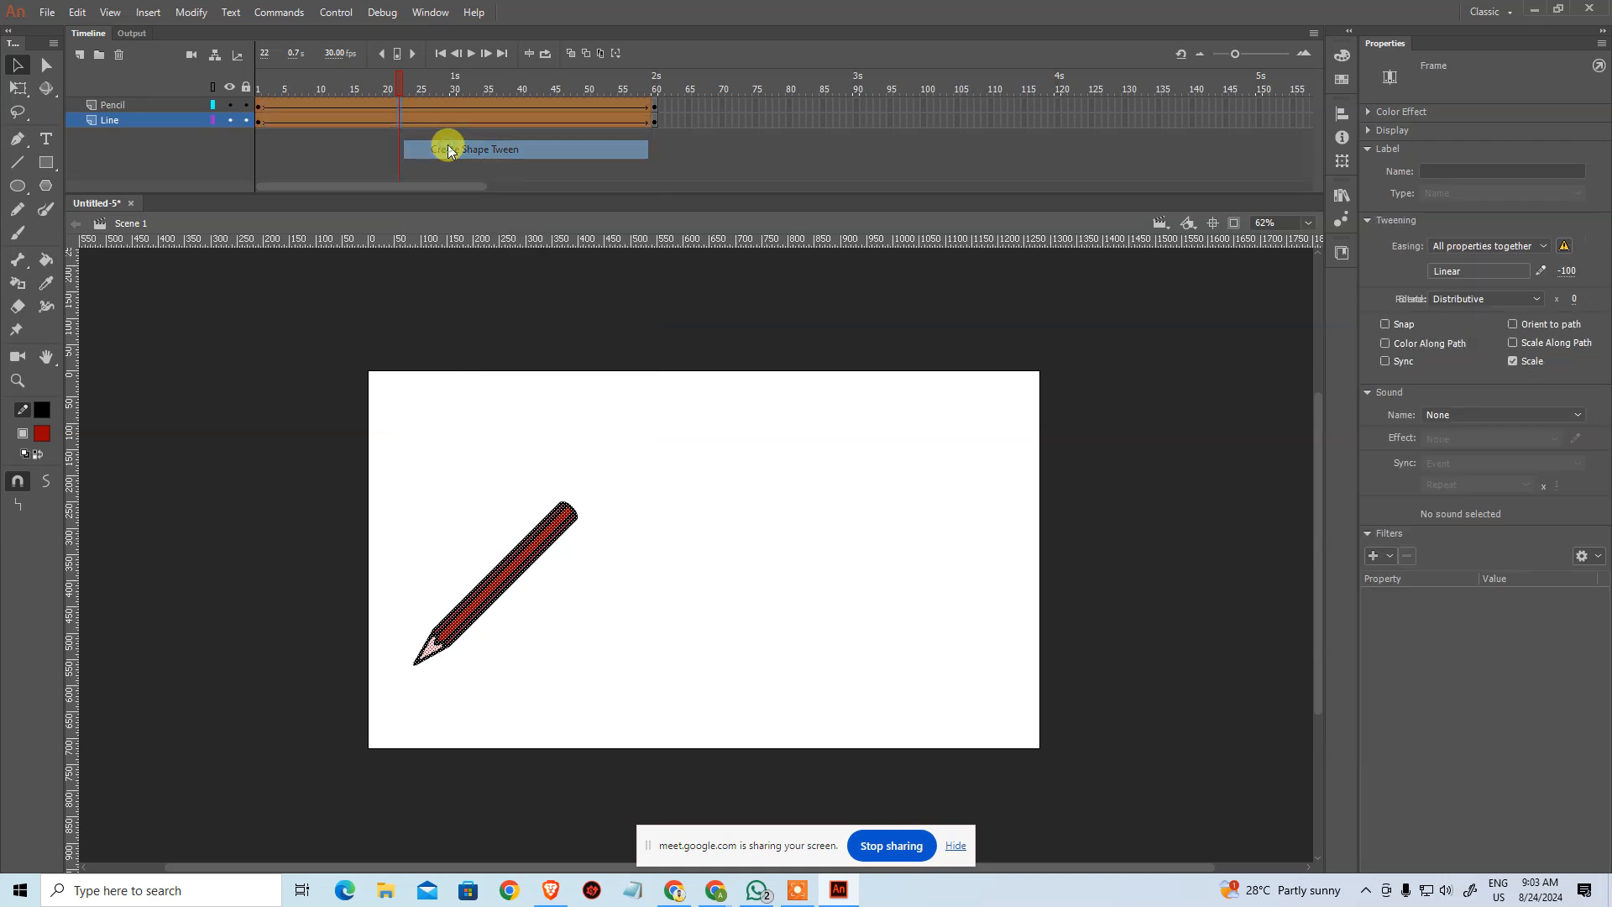
{"action": "left_click", "coordinate": [457, 153]}
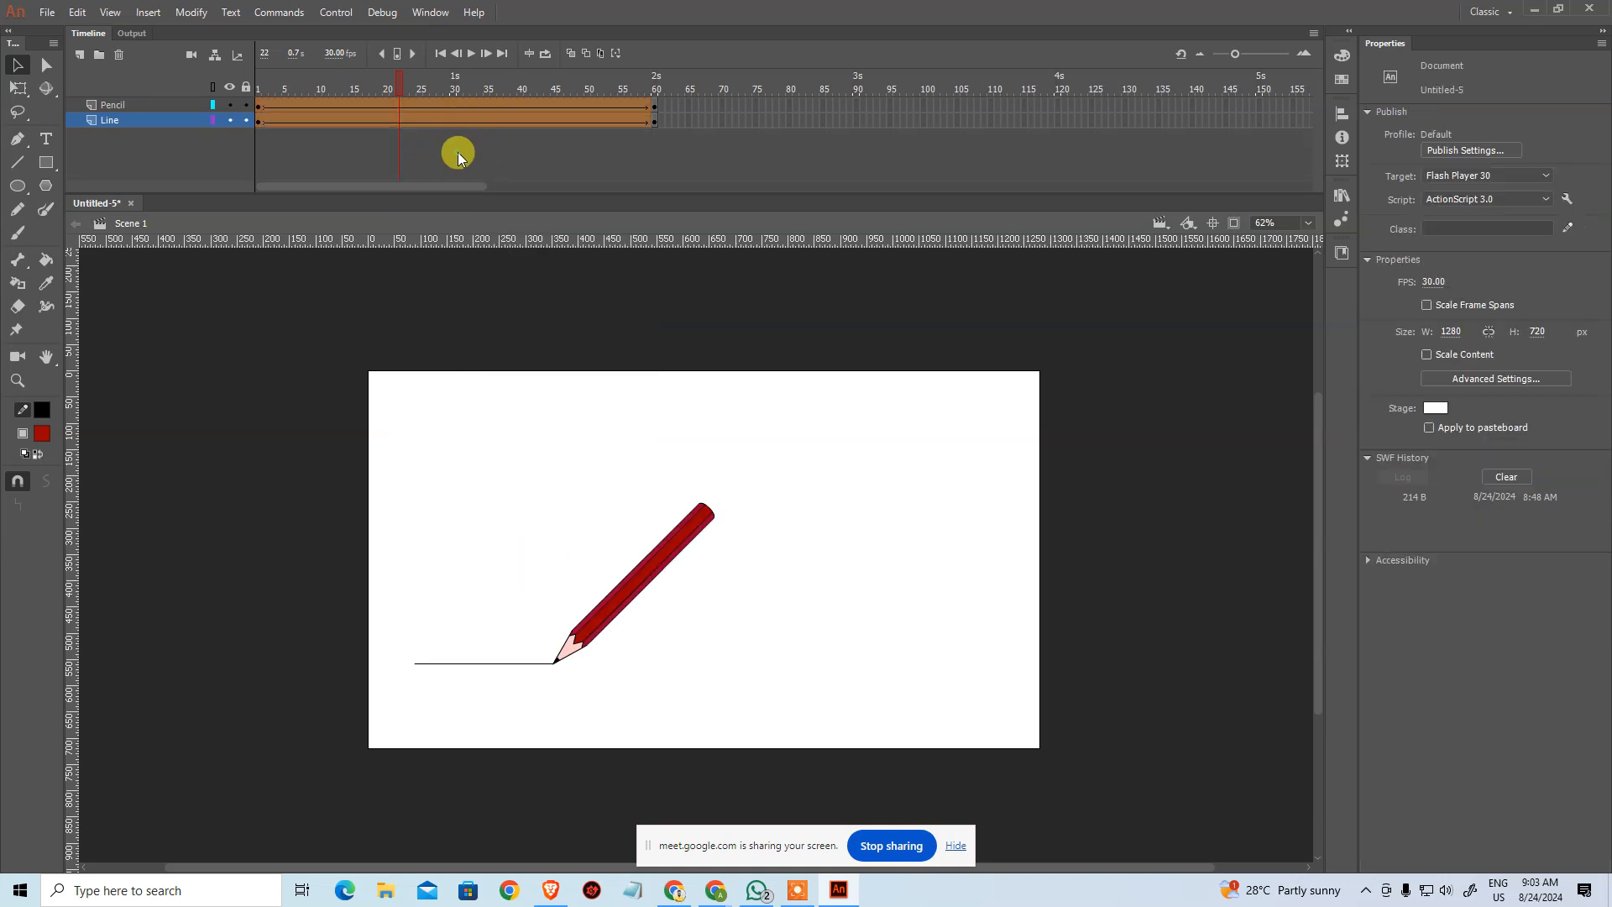
Step: Preview the tweened animation by scrubbing to frame 60 and testing the movie, and close the test window
{"action": "mouse_move", "coordinate": [397, 86]}
{"action": "left_mouse_down"}
{"action": "mouse_move", "coordinate": [253, 114]}
{"action": "mouse_move", "coordinate": [688, 168]}
{"action": "mouse_move", "coordinate": [255, 170]}
{"action": "mouse_move", "coordinate": [702, 184]}
{"action": "left_mouse_up"}
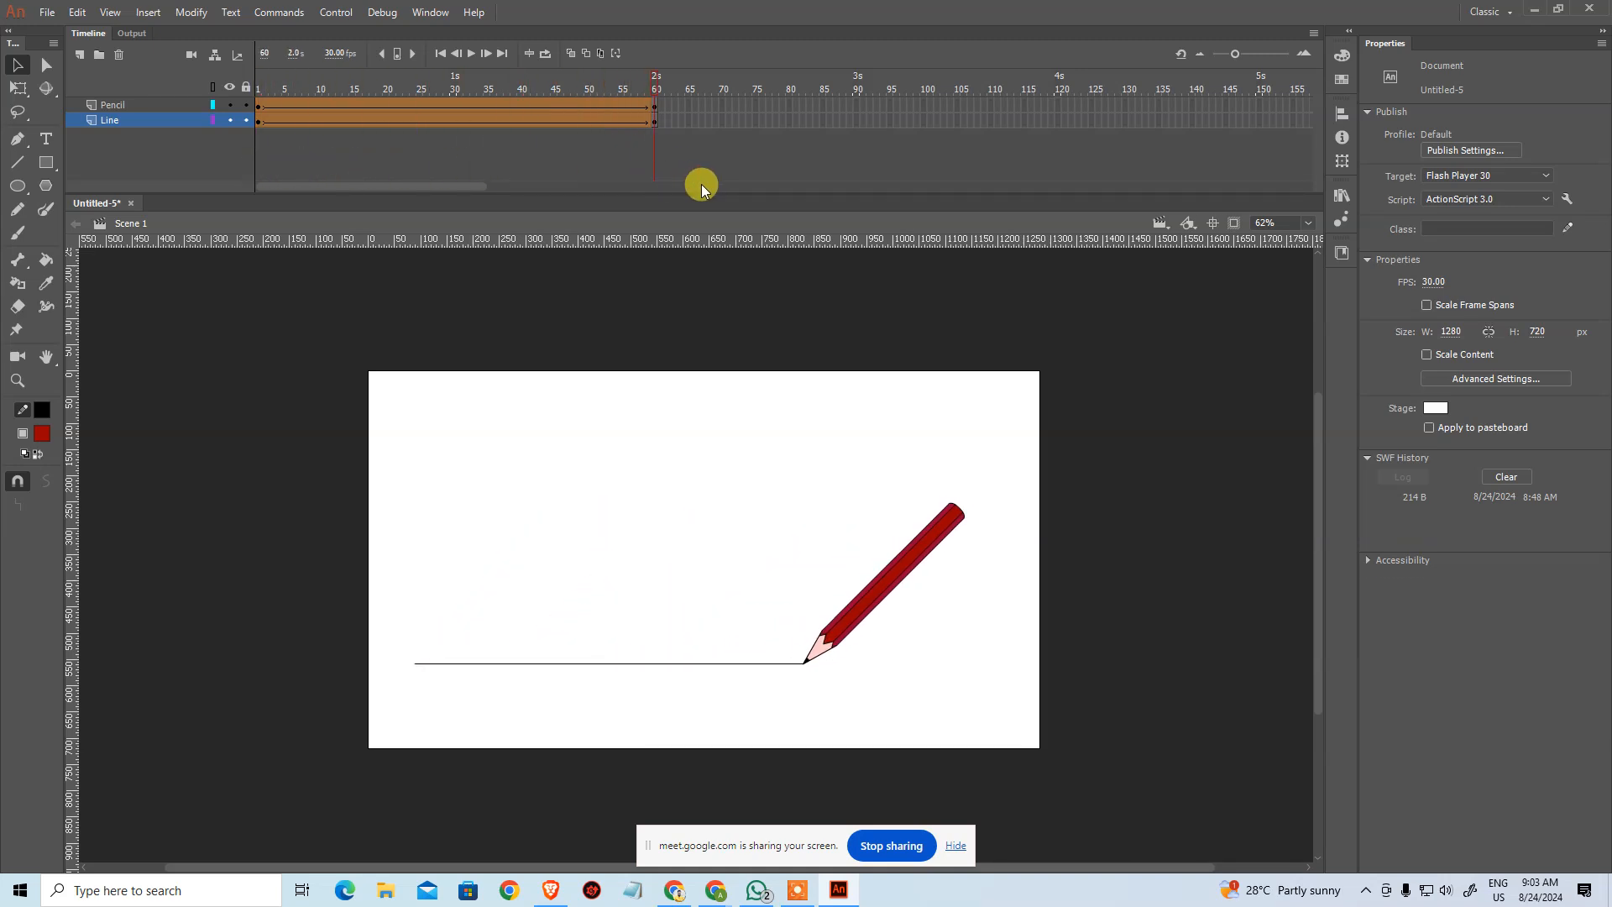
{"action": "key", "text": "ctrl+Return"}
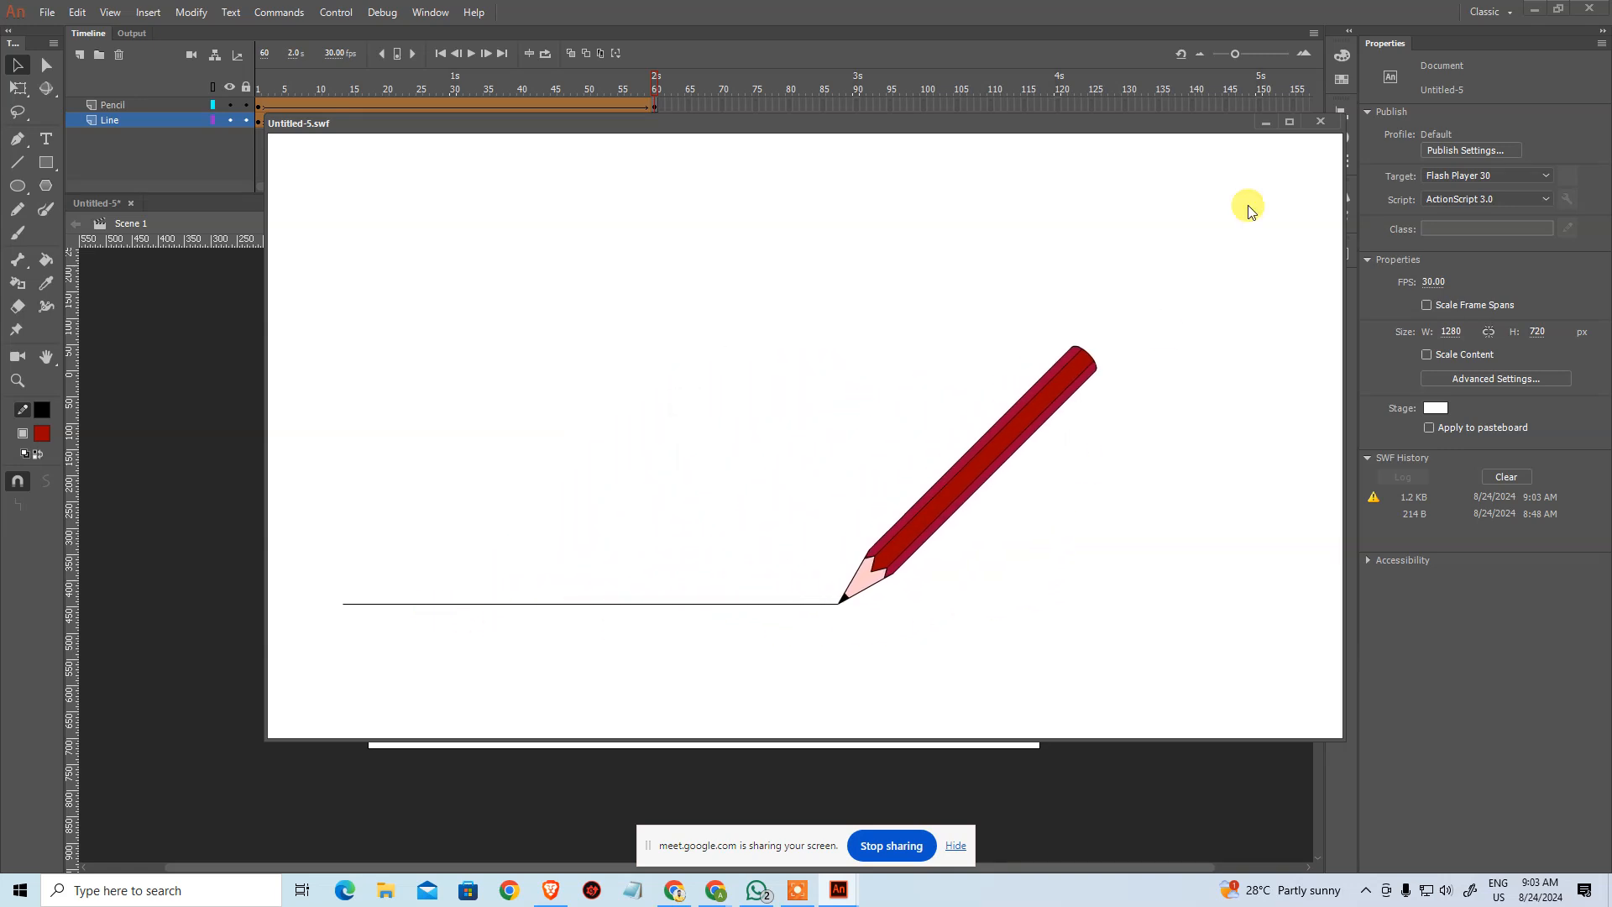
{"action": "left_click", "coordinate": [1319, 122]}
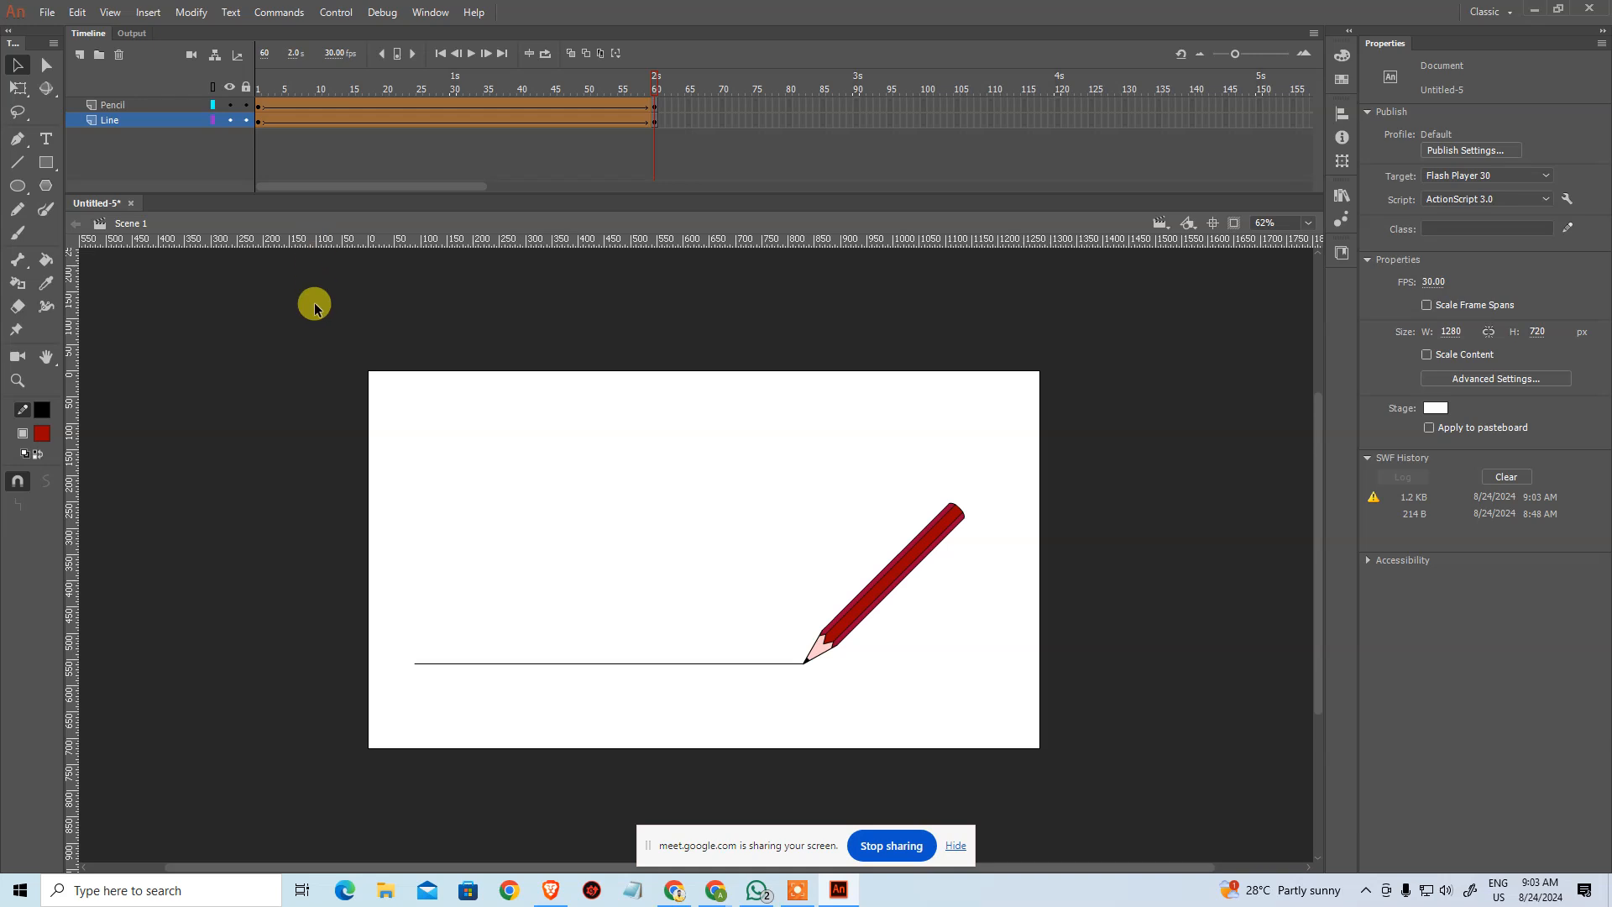
Step: Set the document's frame rate to 60 FPS and the shape tween's Classic Ease to 100 out
{"action": "left_click", "coordinate": [1445, 284]}
{"action": "type", "text": "60"}
{"action": "key", "text": "Return"}
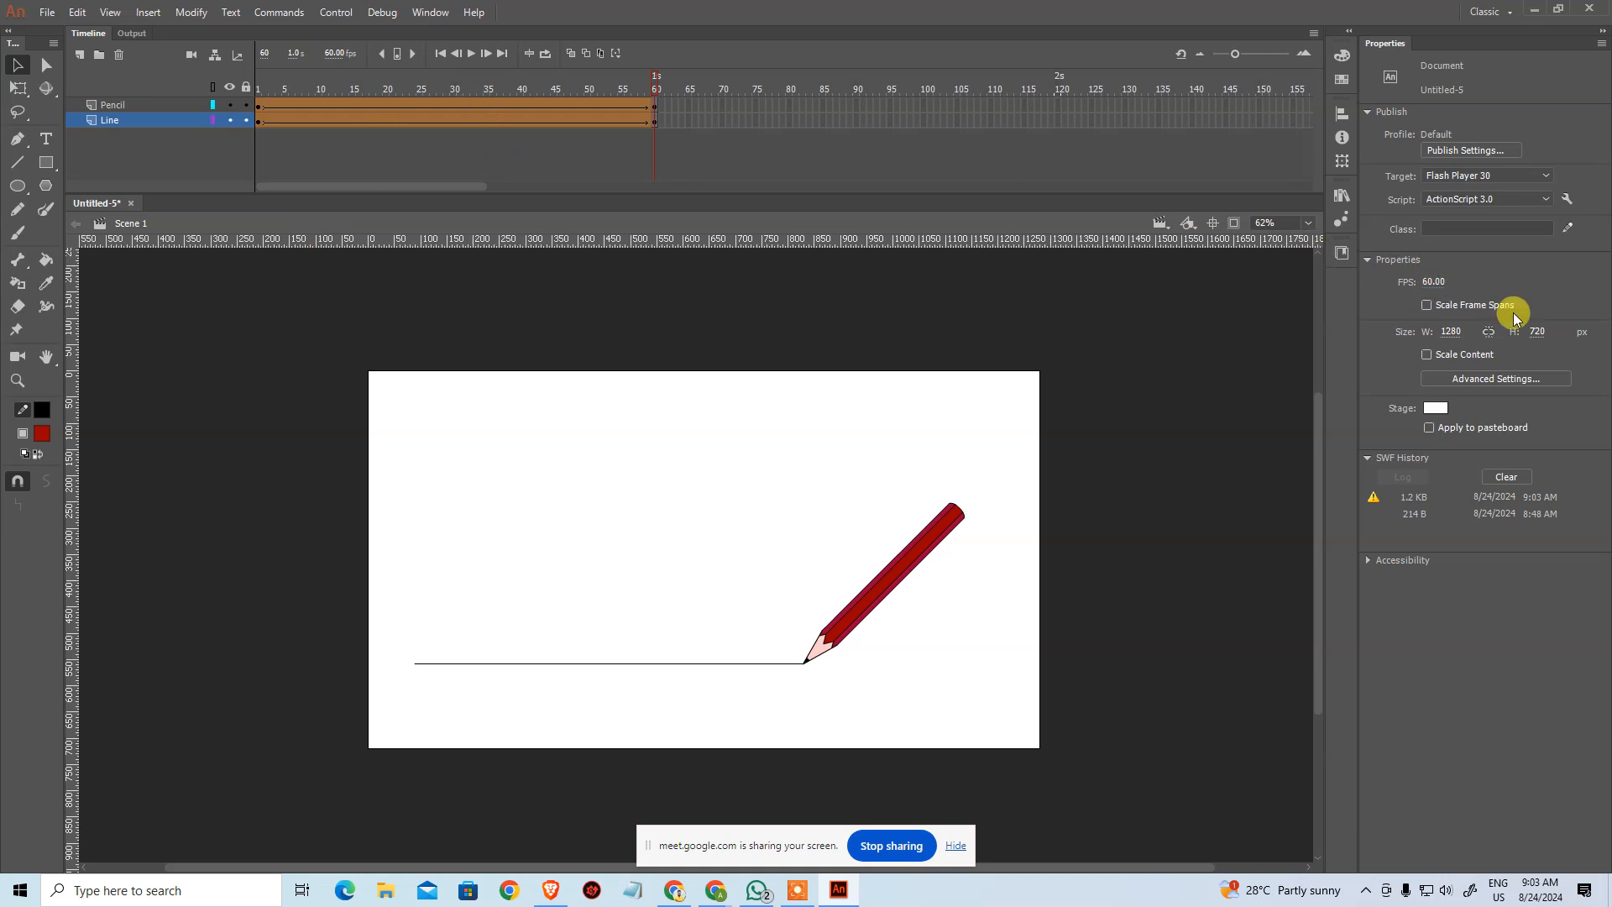
{"action": "left_click", "coordinate": [405, 121]}
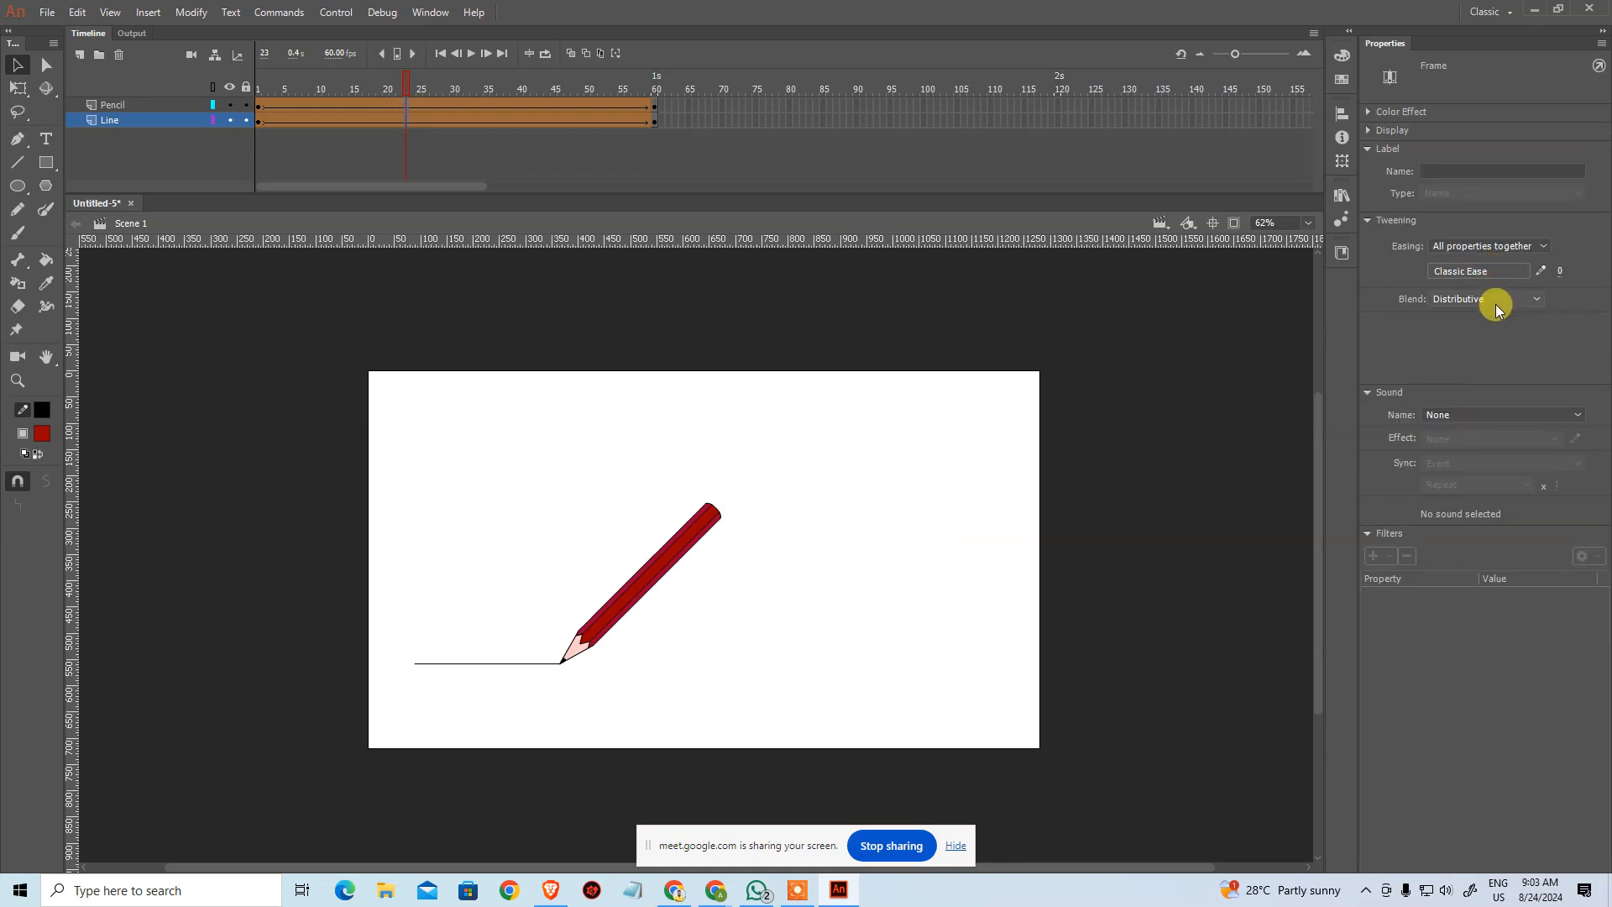
{"action": "left_click_drag", "start_coordinate": [1560, 270], "coordinate": [1611, 270]}
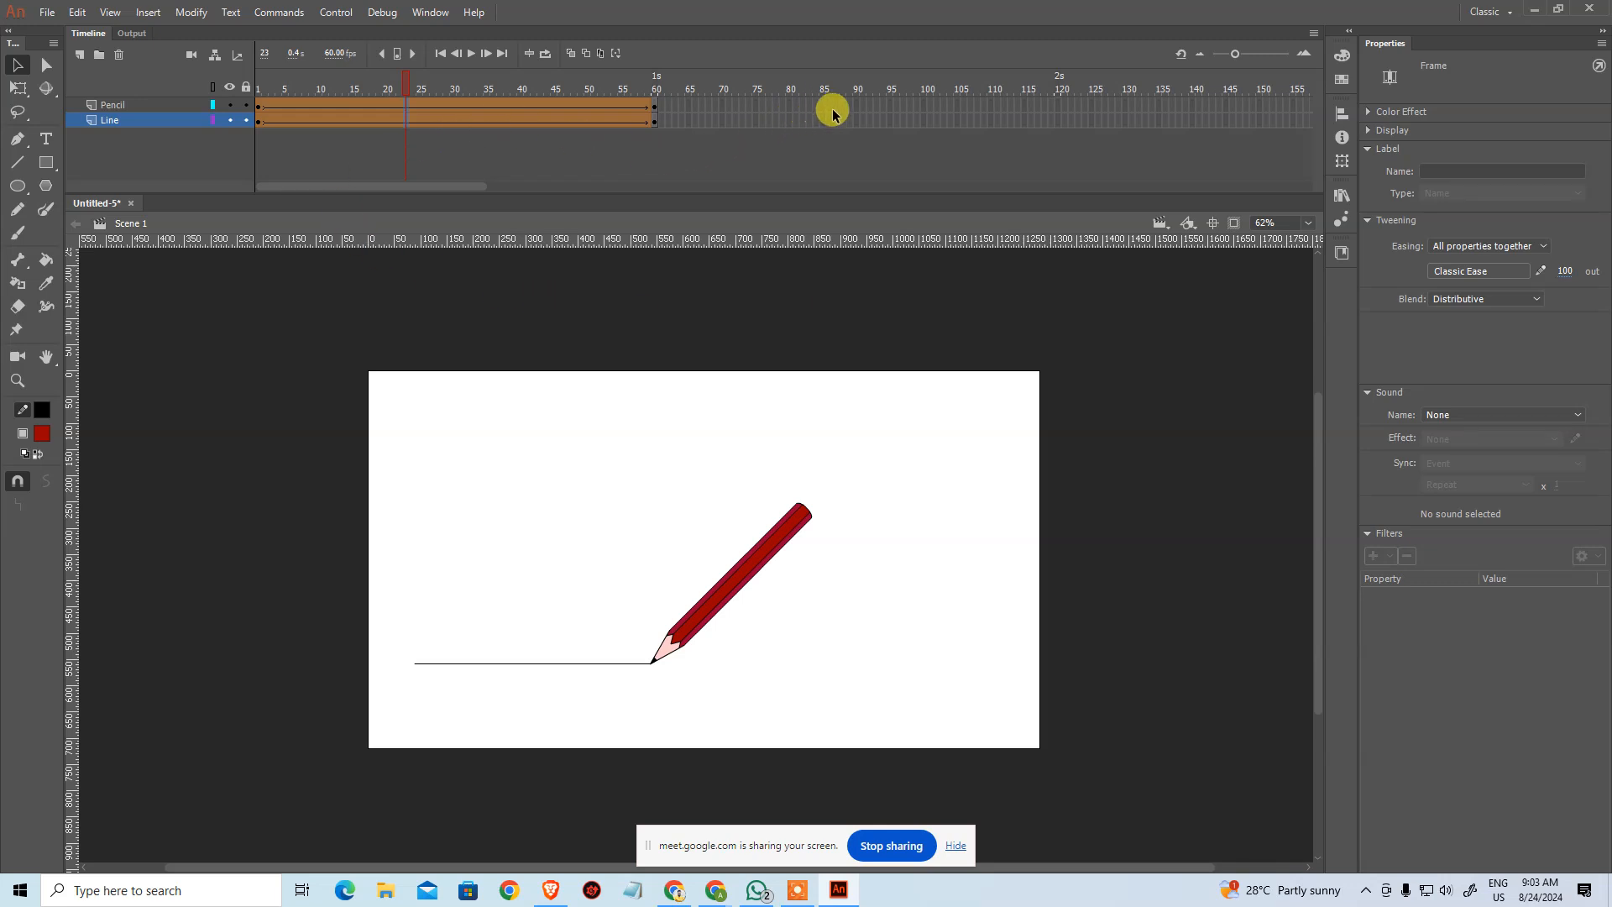
Step: Extend the Pencil and Line layers with regular frames up to frame 101
{"action": "left_click_drag", "start_coordinate": [840, 104], "coordinate": [930, 131]}
{"action": "right_click", "coordinate": [930, 131]}
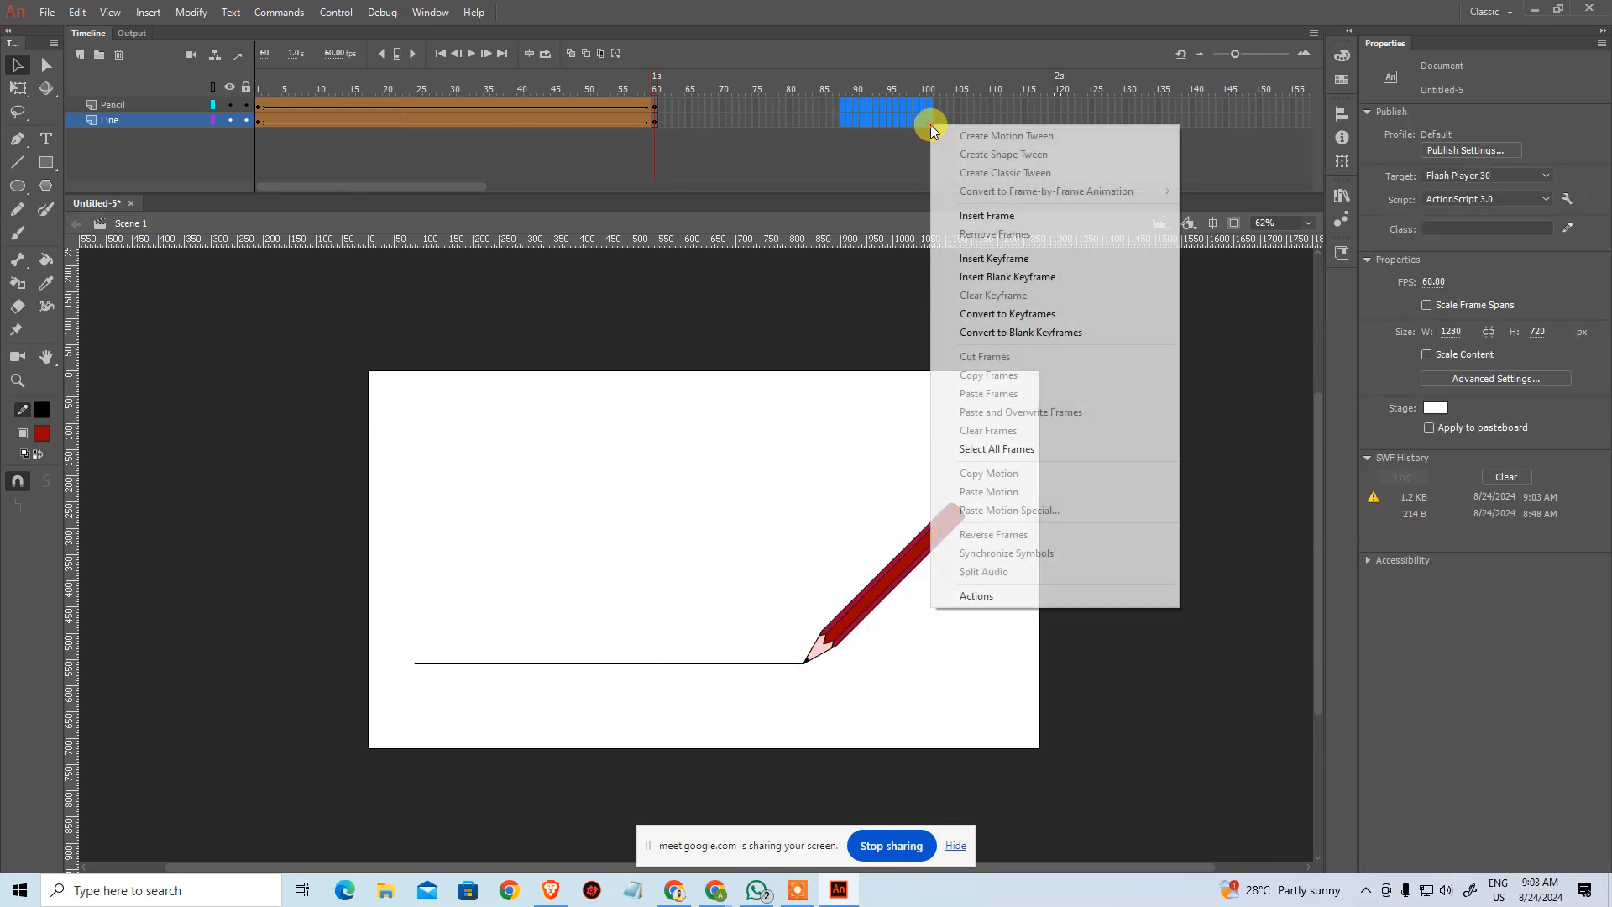
{"action": "left_click", "coordinate": [1010, 211]}
{"action": "left_click", "coordinate": [933, 183]}
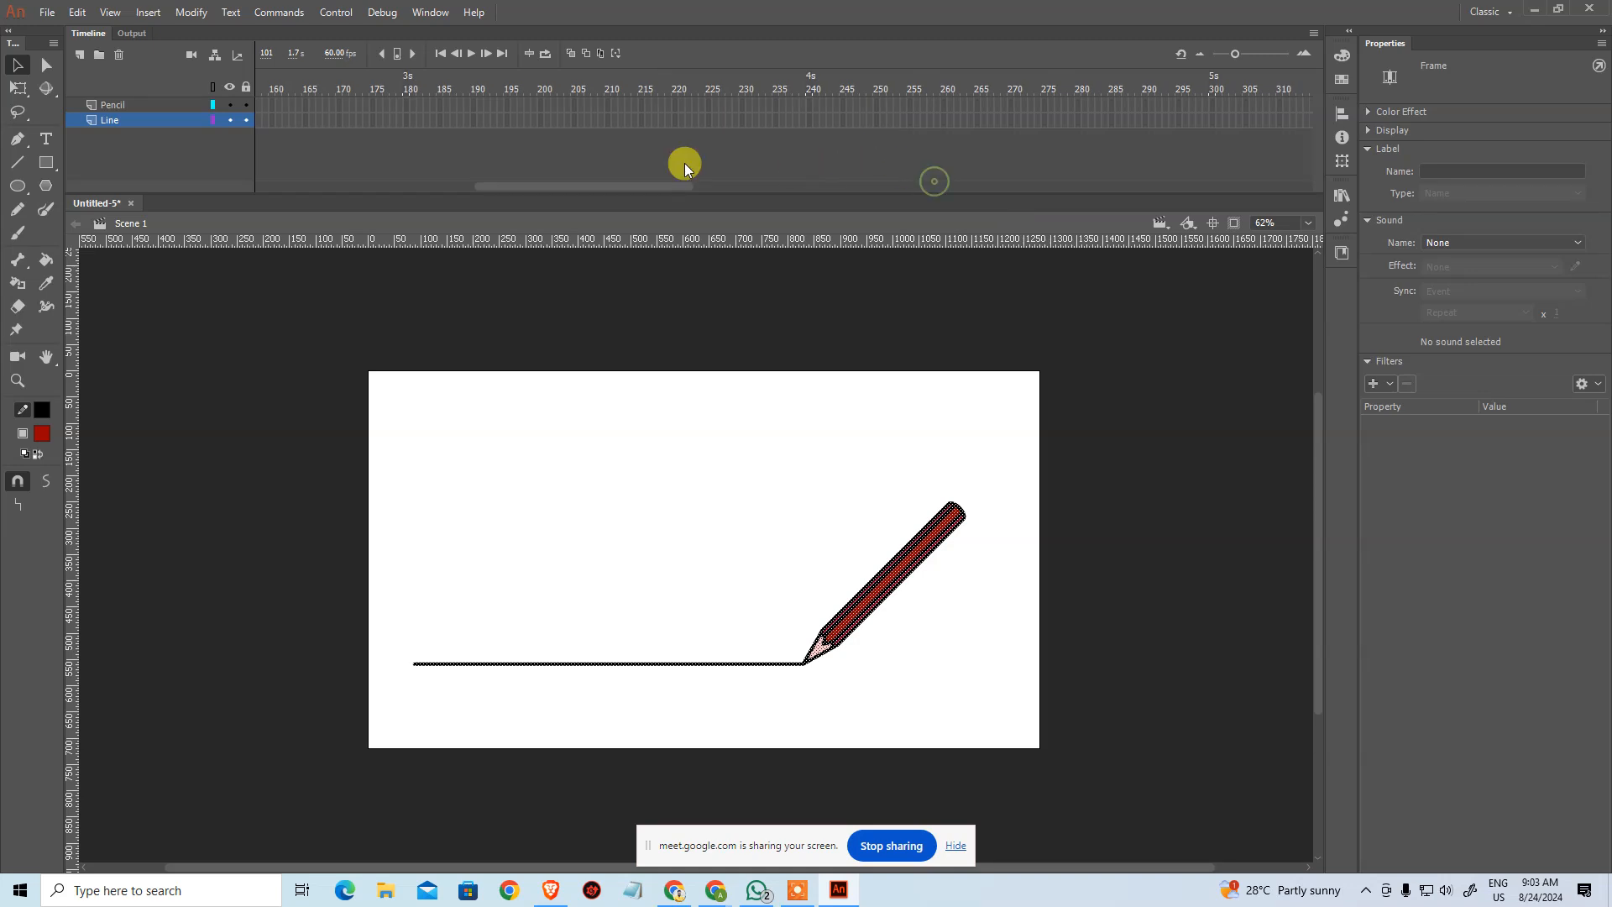
{"action": "left_click", "coordinate": [656, 190]}
{"action": "left_click_drag", "start_coordinate": [514, 184], "coordinate": [335, 185]}
Step: Save the document as Pencil Animation in the Animate folder and test the movie
{"action": "key", "text": "ctrl+s"}
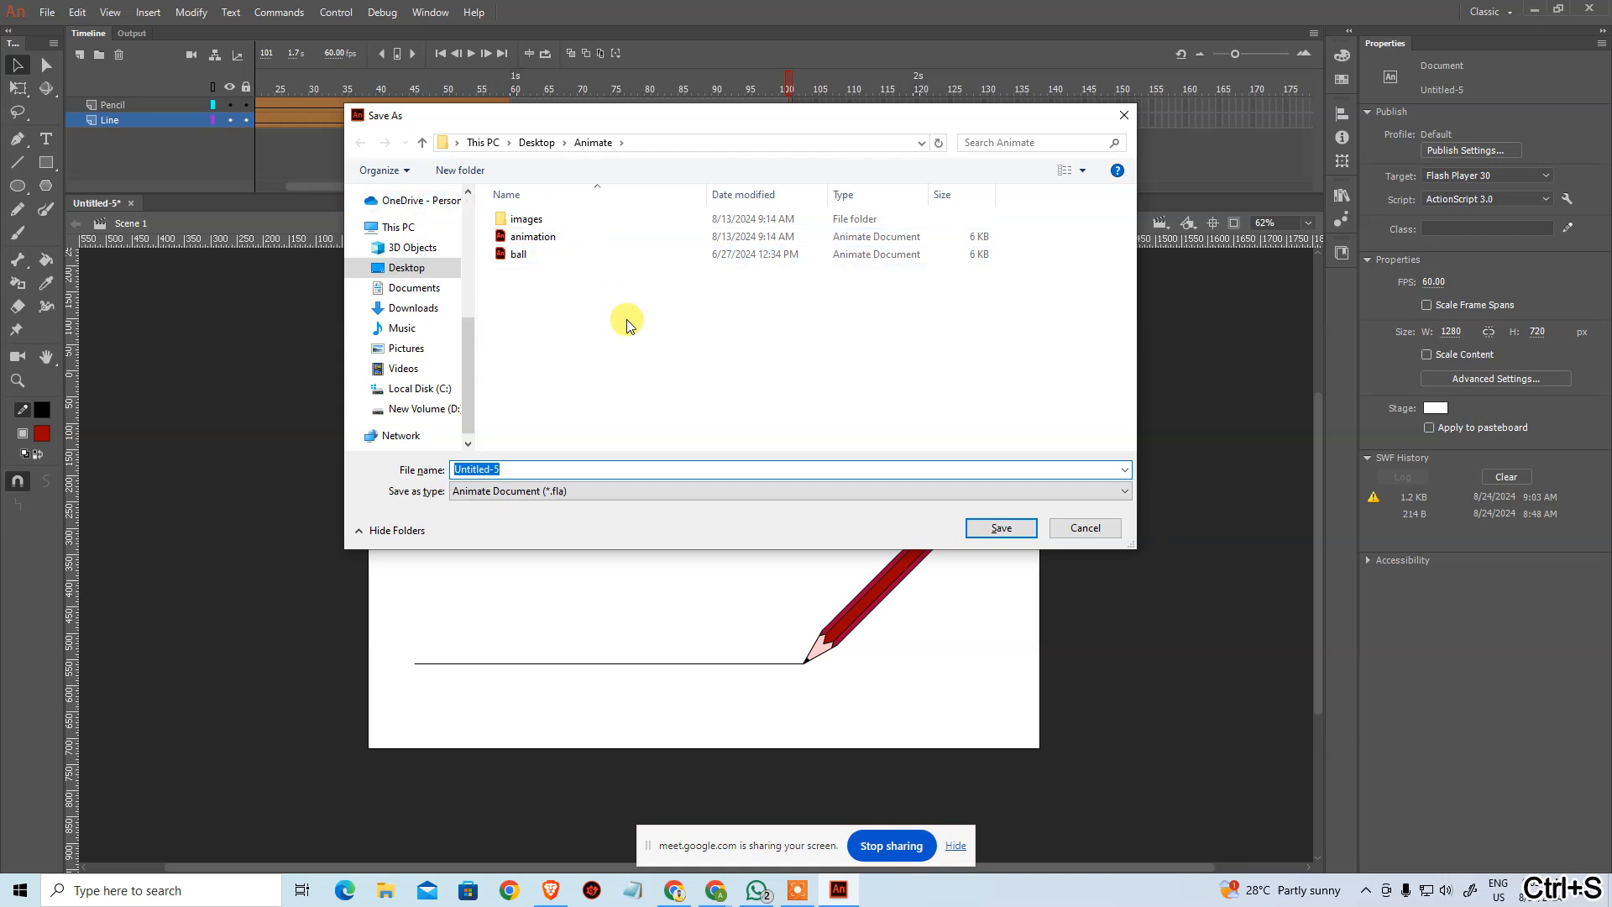
{"action": "type", "text": "Pen"}
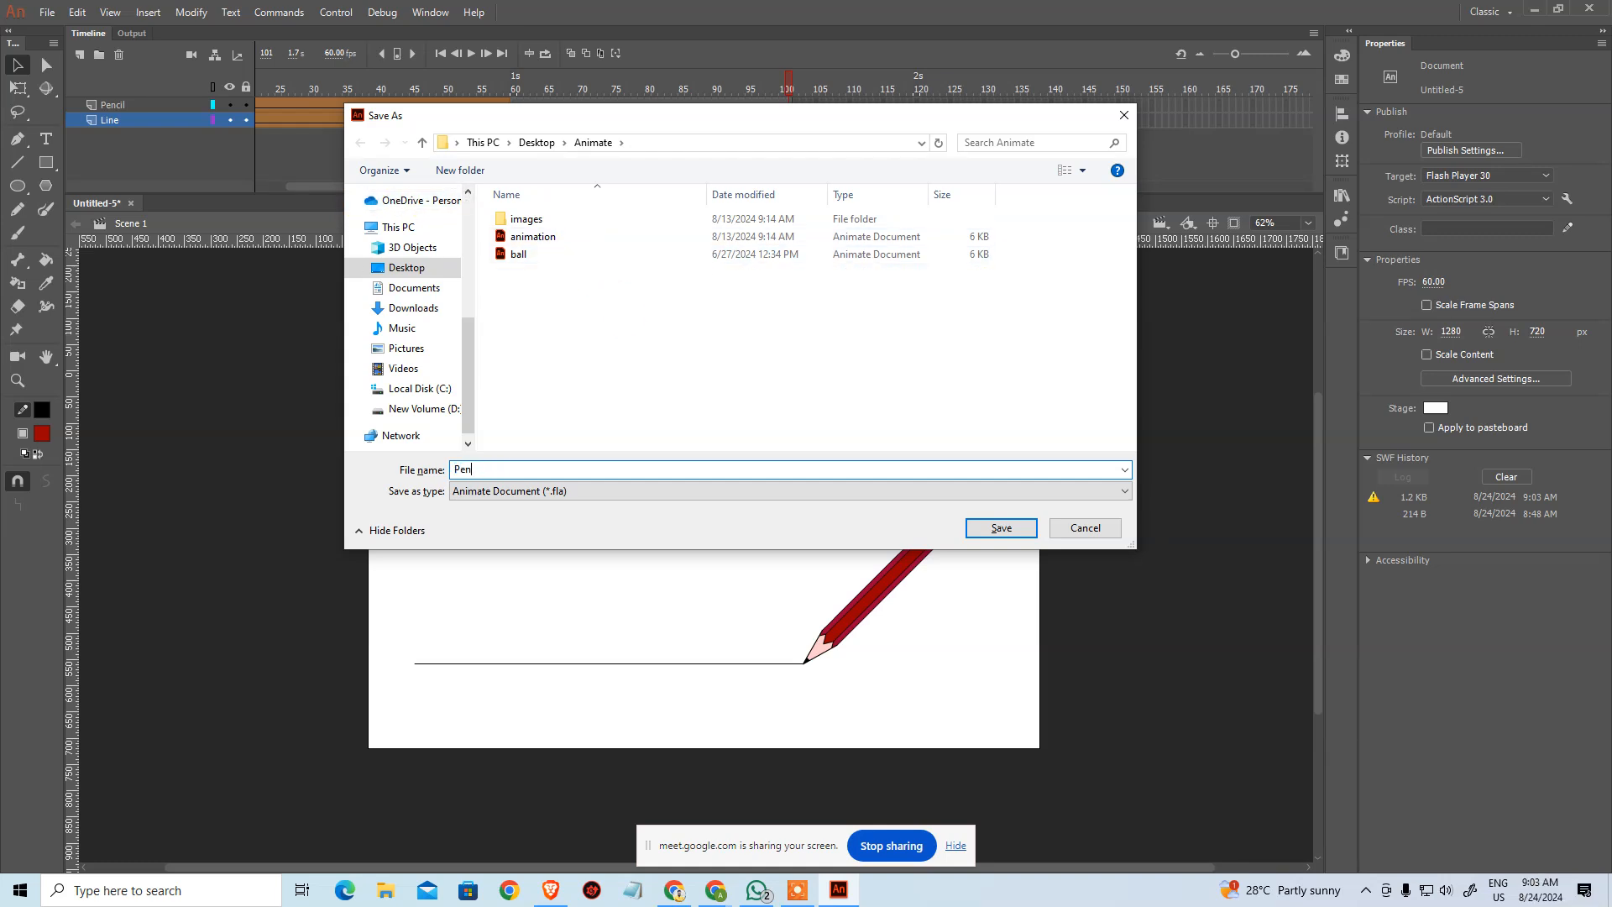
{"action": "type", "text": "cil Animation"}
{"action": "key", "text": "Return"}
{"action": "key", "text": "ctrl+Return"}
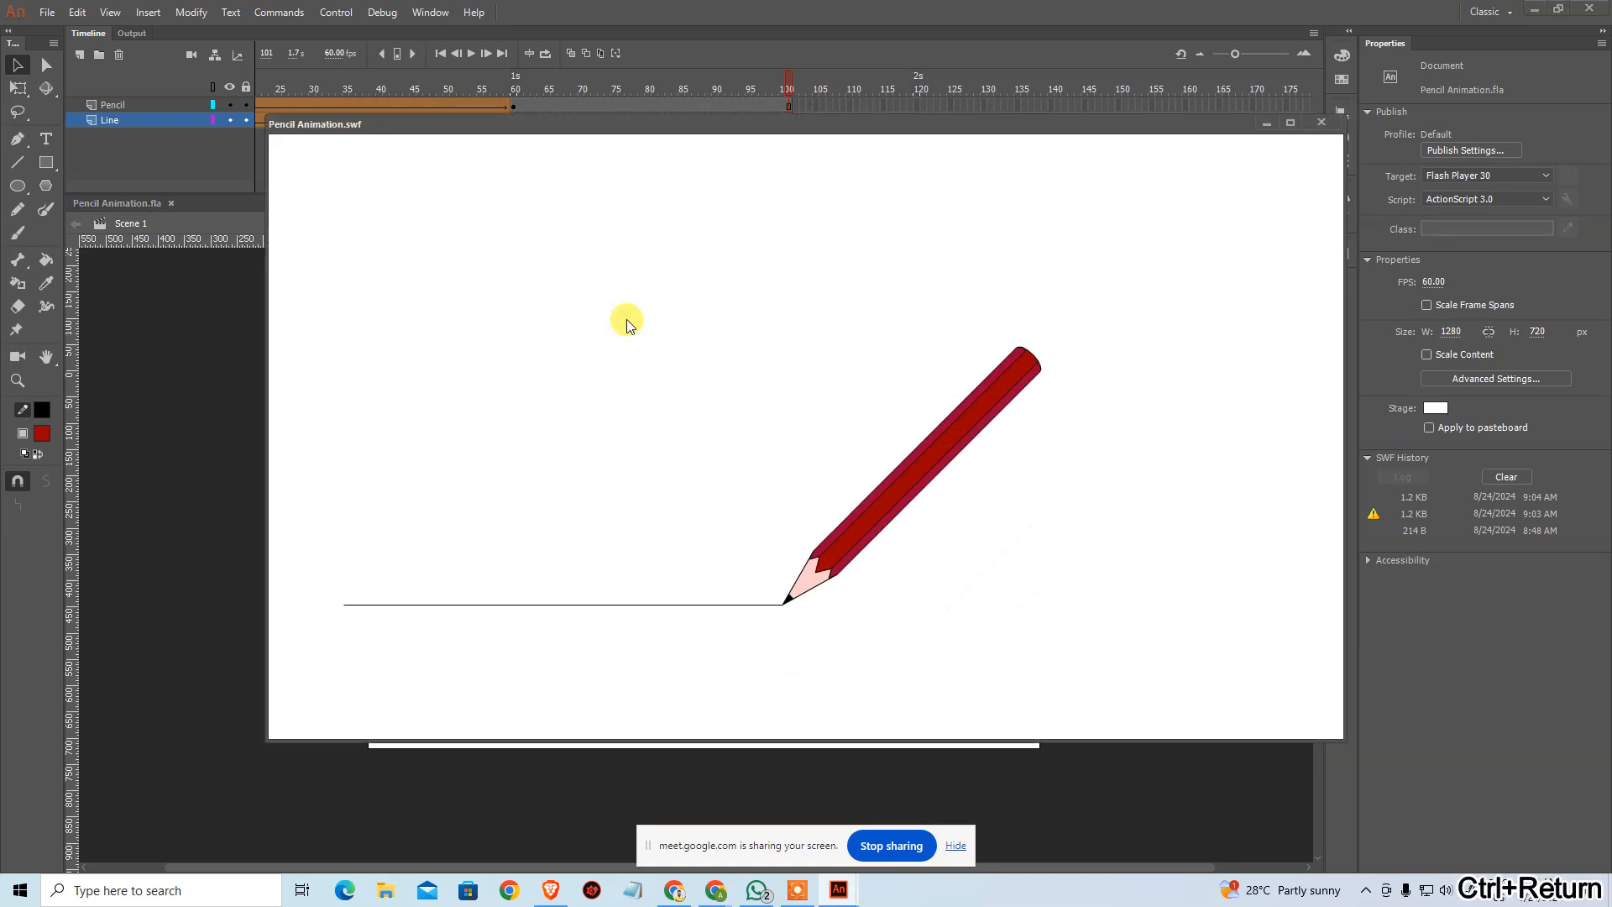
{"action": "key", "text": "ctrl+w"}
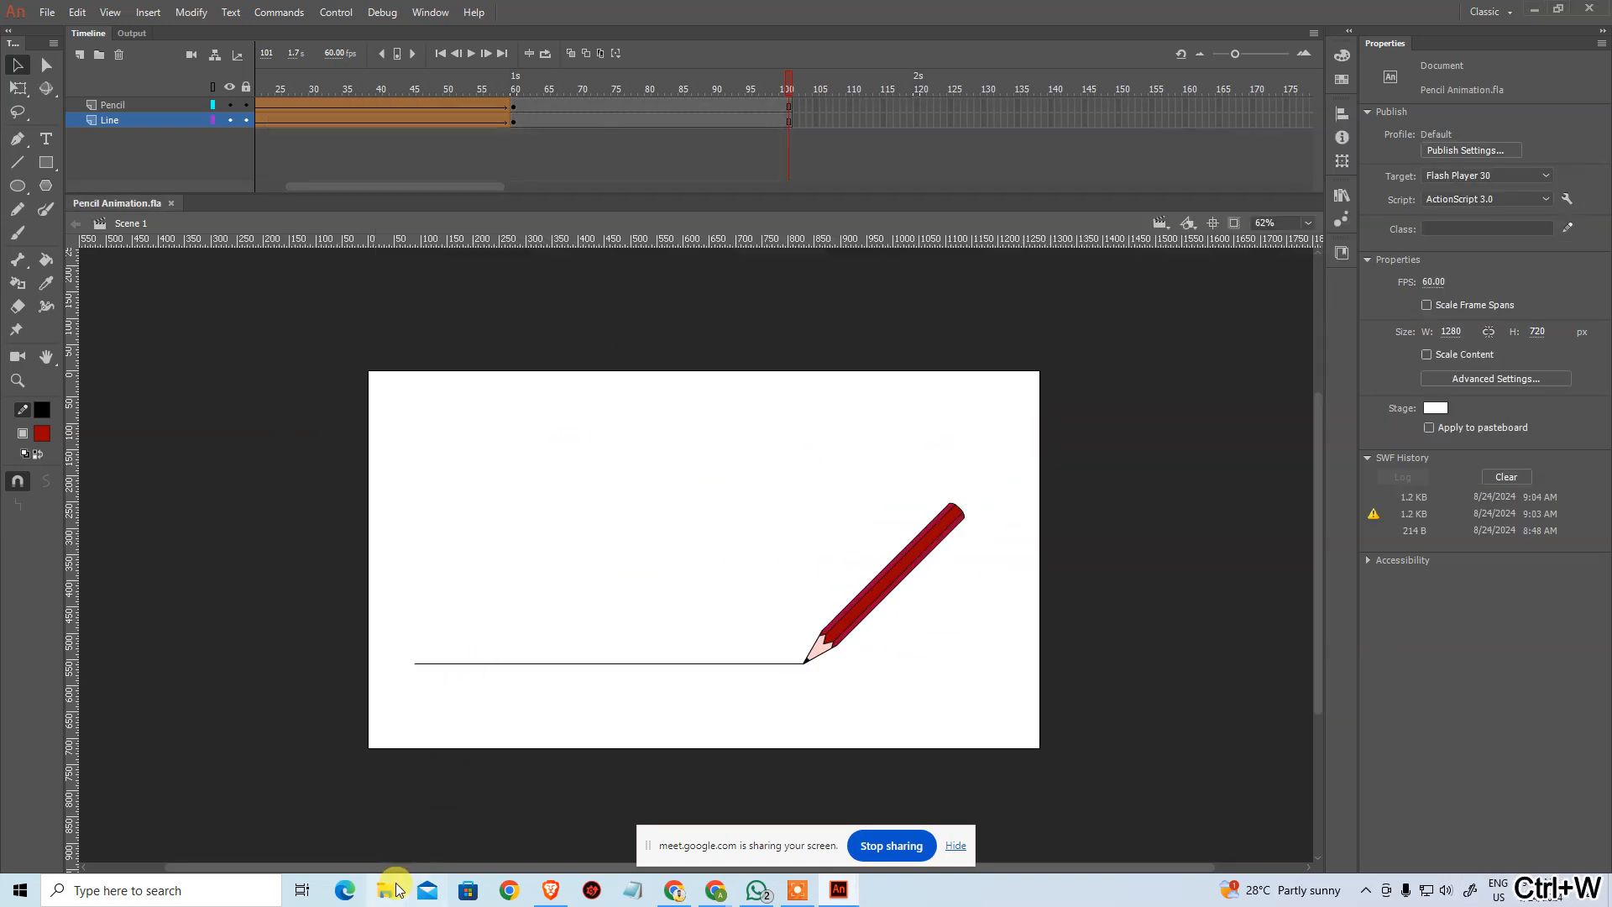
Step: Copy the Animate folder's path from the Save As dialog and cancel the dialog without saving
{"action": "key", "text": "ctrl+shift+s"}
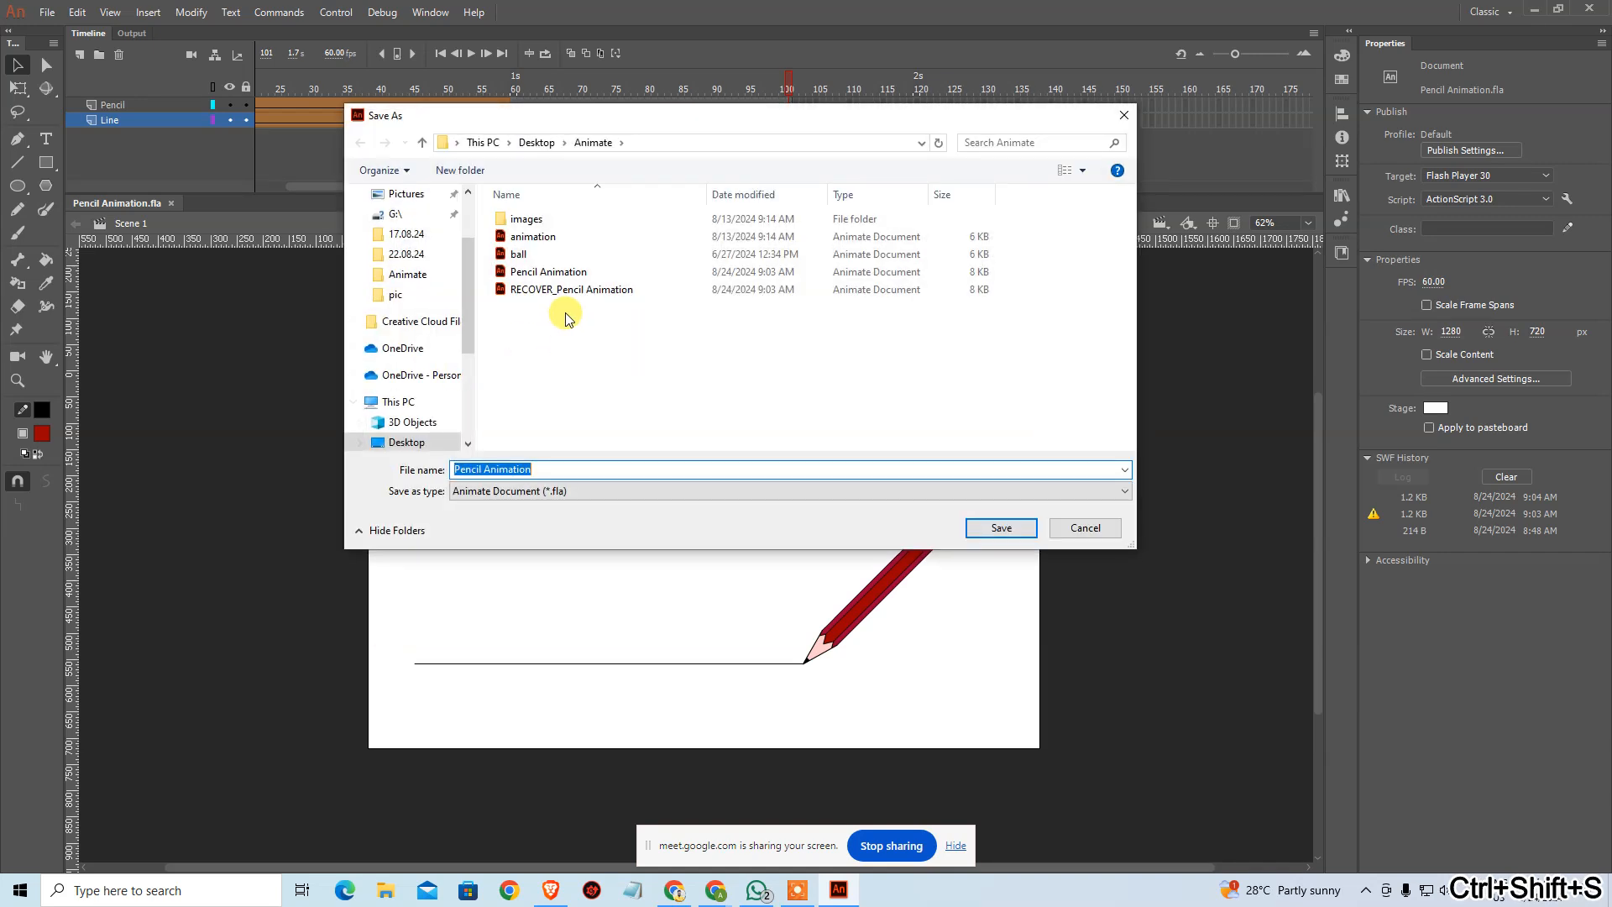
{"action": "left_click", "coordinate": [559, 289]}
{"action": "right_click", "coordinate": [556, 289]}
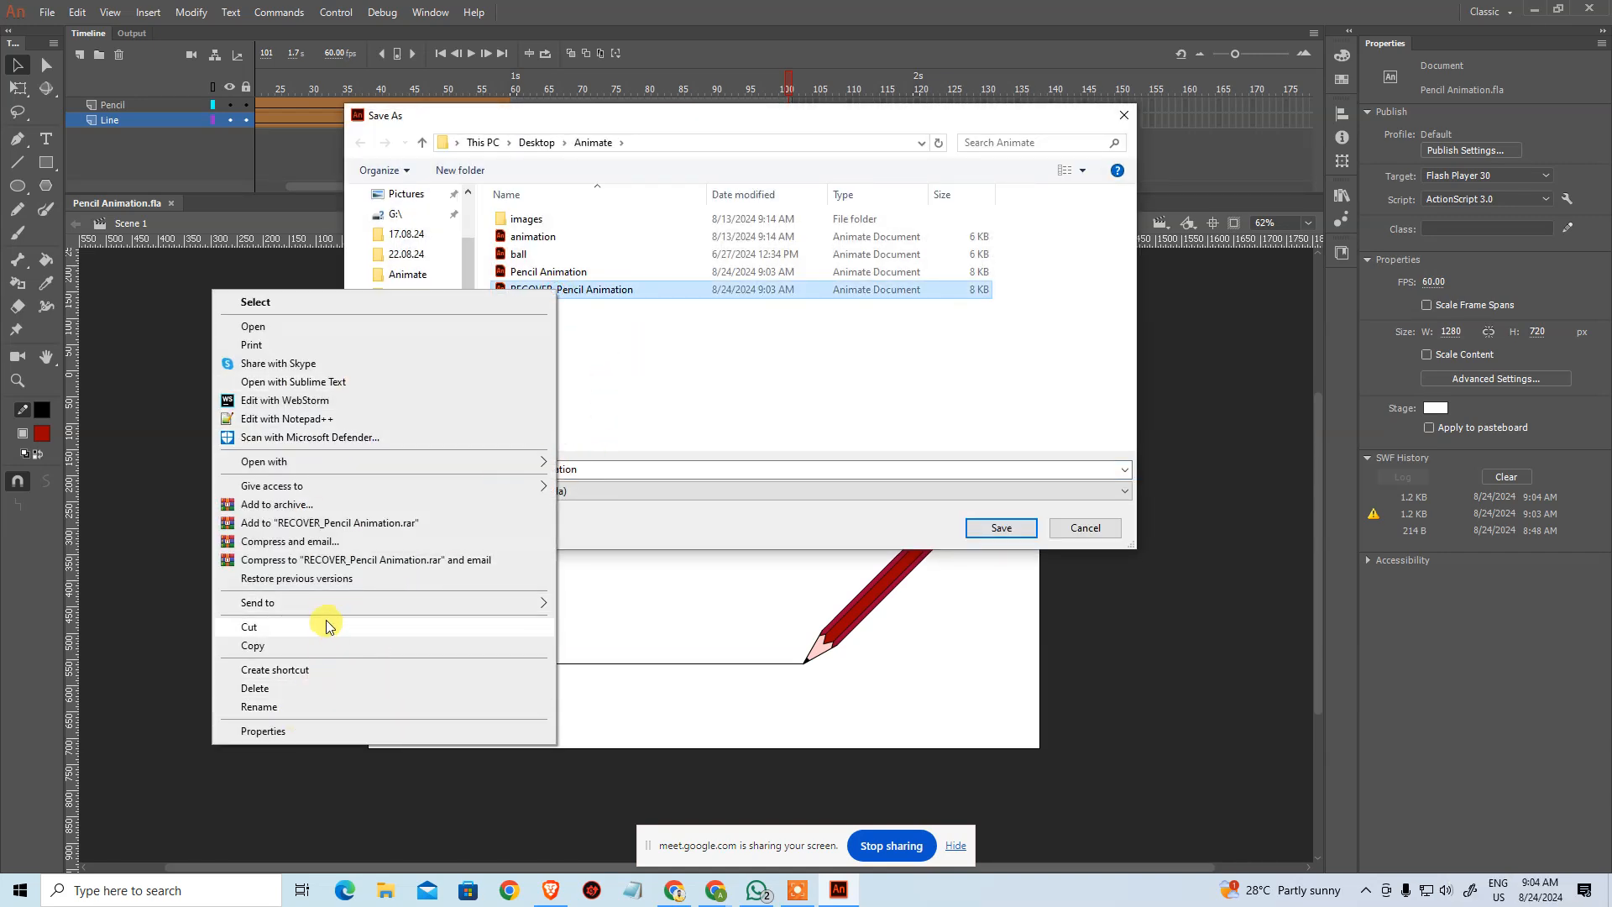
{"action": "left_click", "coordinate": [695, 378]}
{"action": "left_click", "coordinate": [697, 142]}
{"action": "key", "text": "ctrl+c"}
{"action": "key", "text": "Escape"}
{"action": "left_click", "coordinate": [713, 122]}
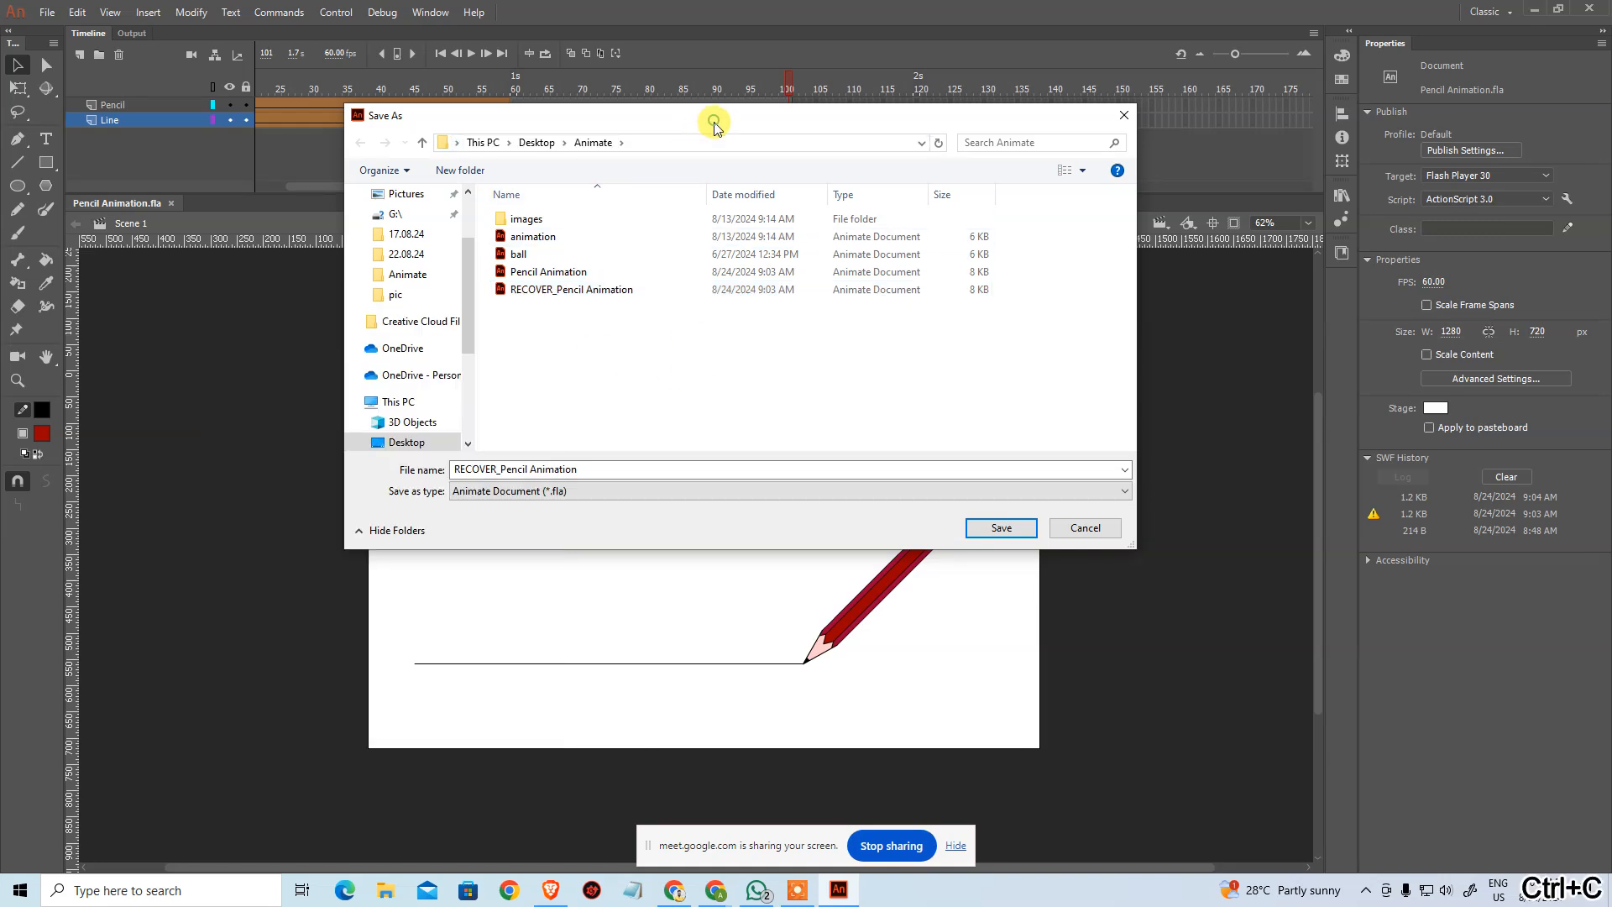
{"action": "left_click", "coordinate": [1084, 527]}
{"action": "key", "text": "super"}
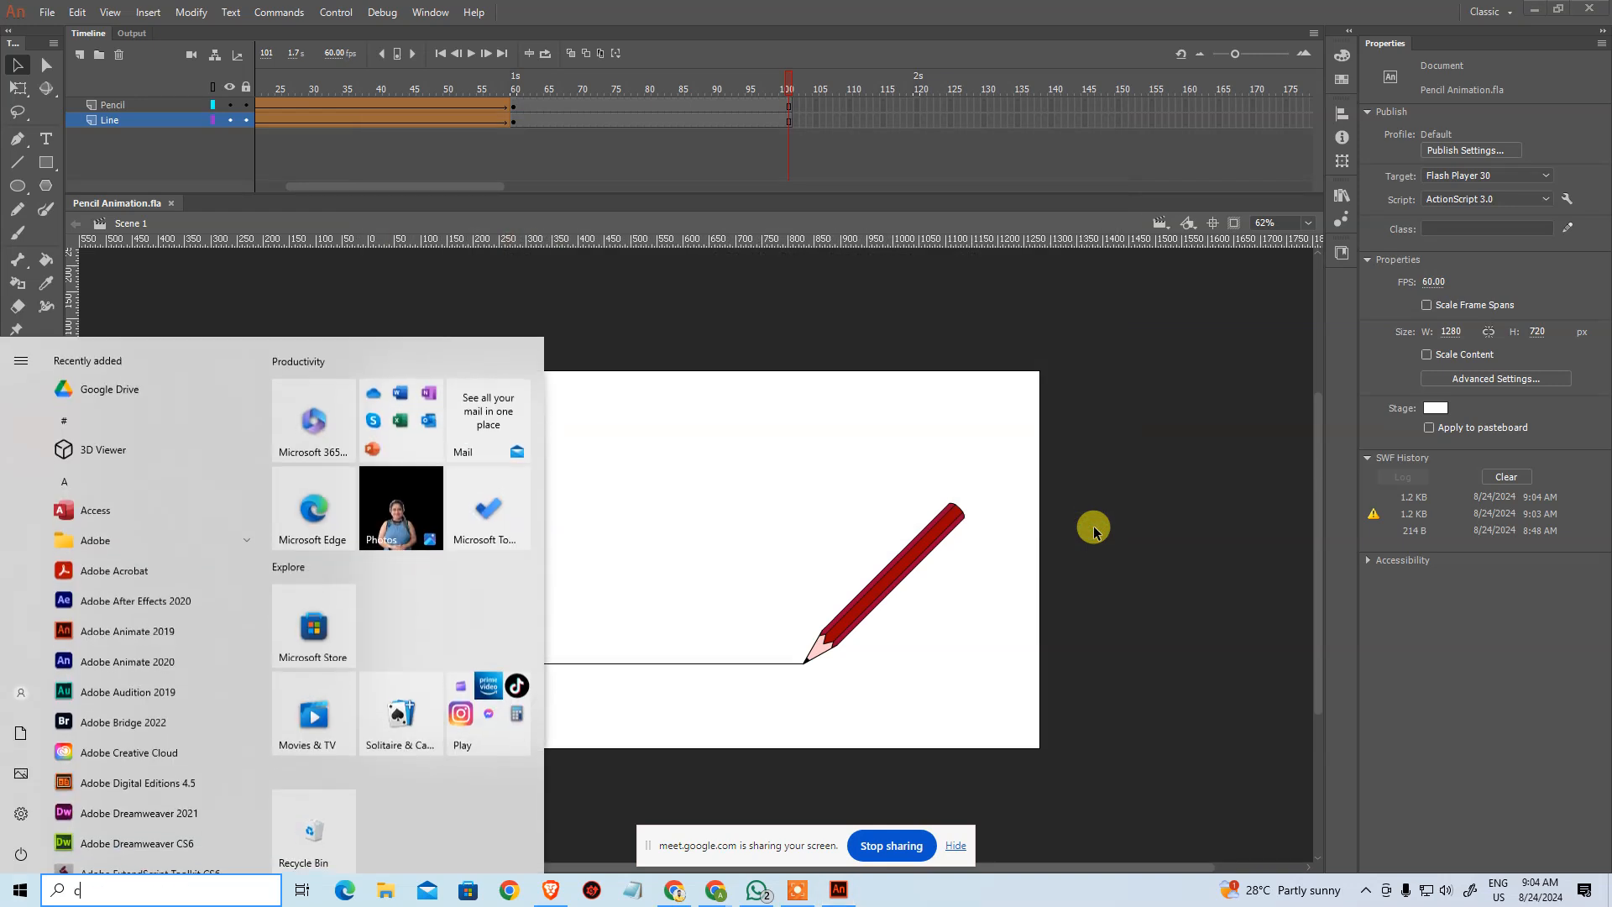
{"action": "type", "text": "c:\\"}
{"action": "key", "text": "Return"}
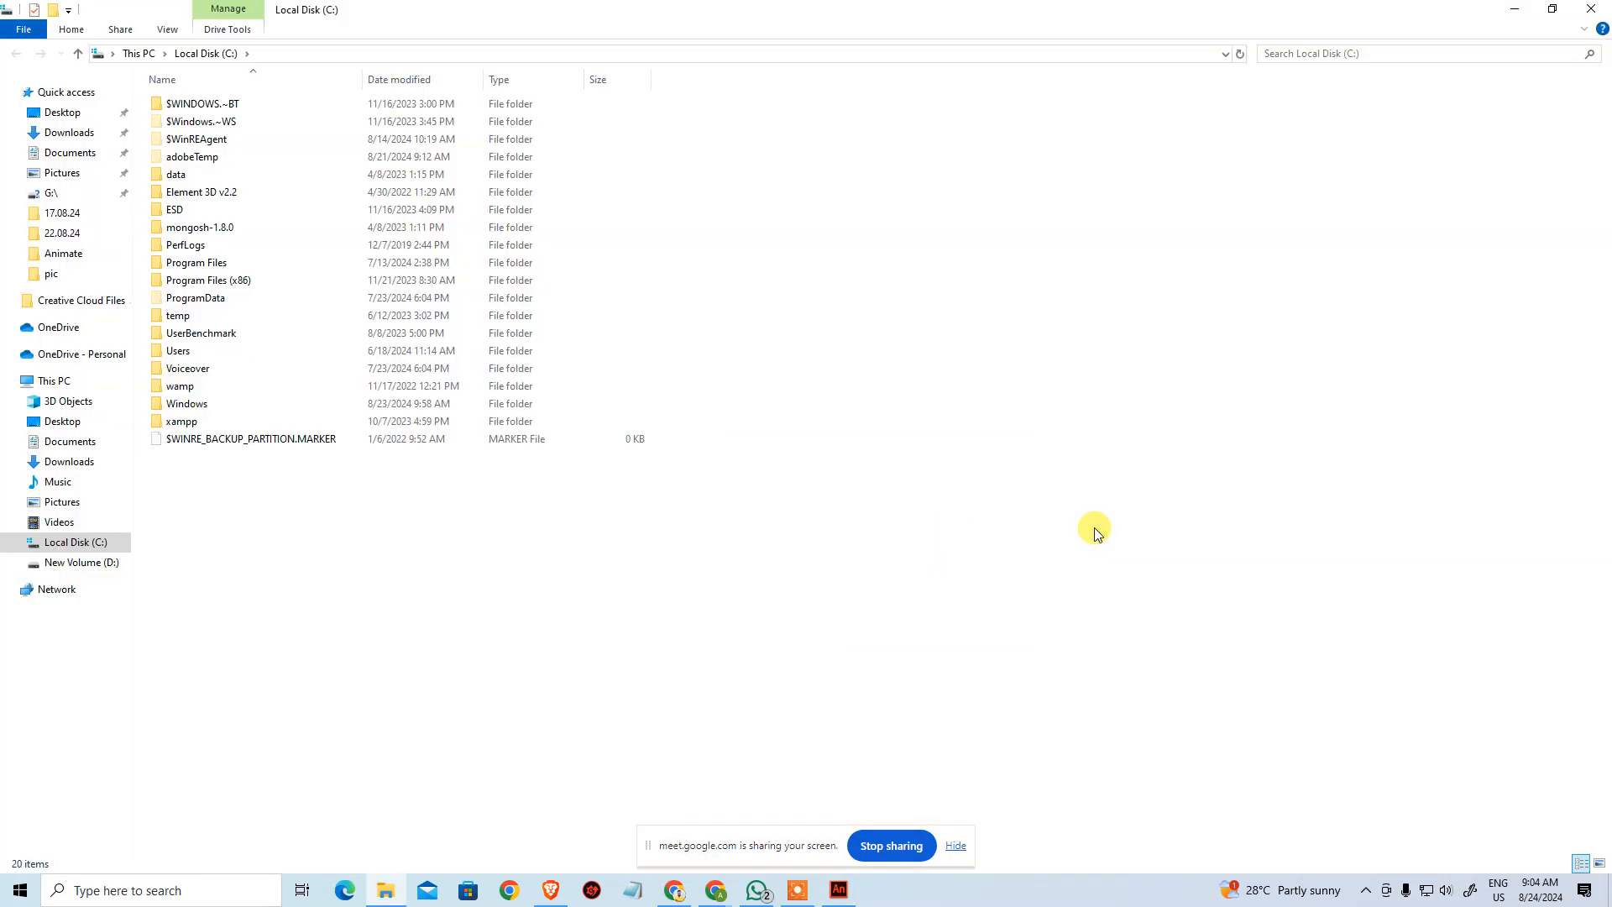
{"action": "key", "text": "alt+F4"}
Step: Open the copied folder path in File Explorer, play the Pencil Animation SWF file and close the player
{"action": "key", "text": "super+r"}
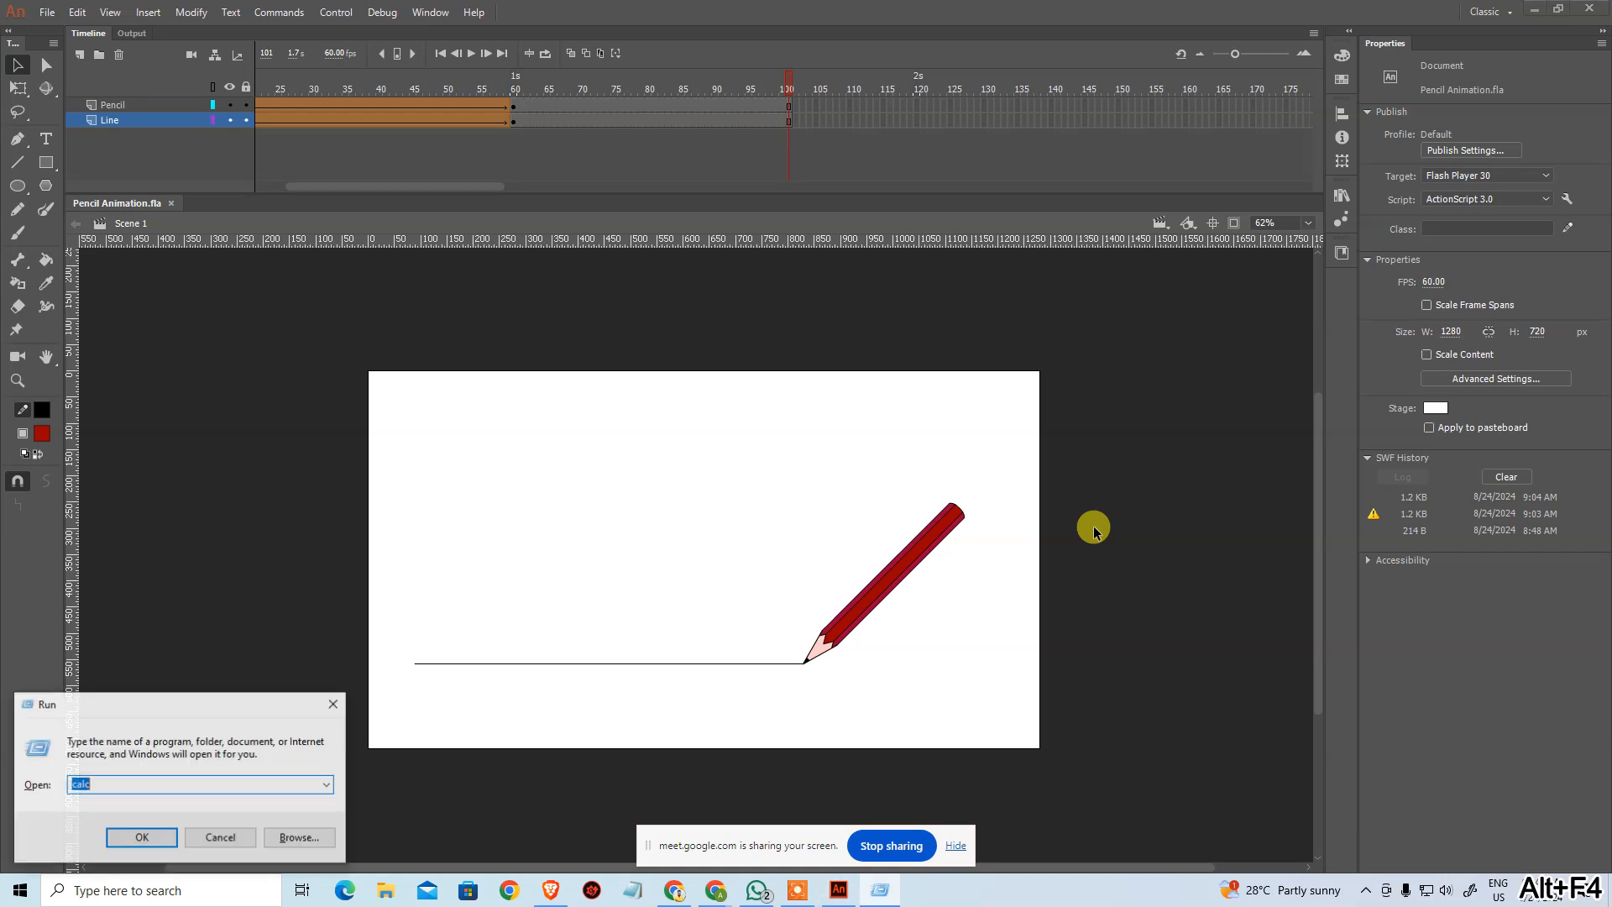
{"action": "key", "text": "ctrl+v"}
{"action": "key", "text": "Return"}
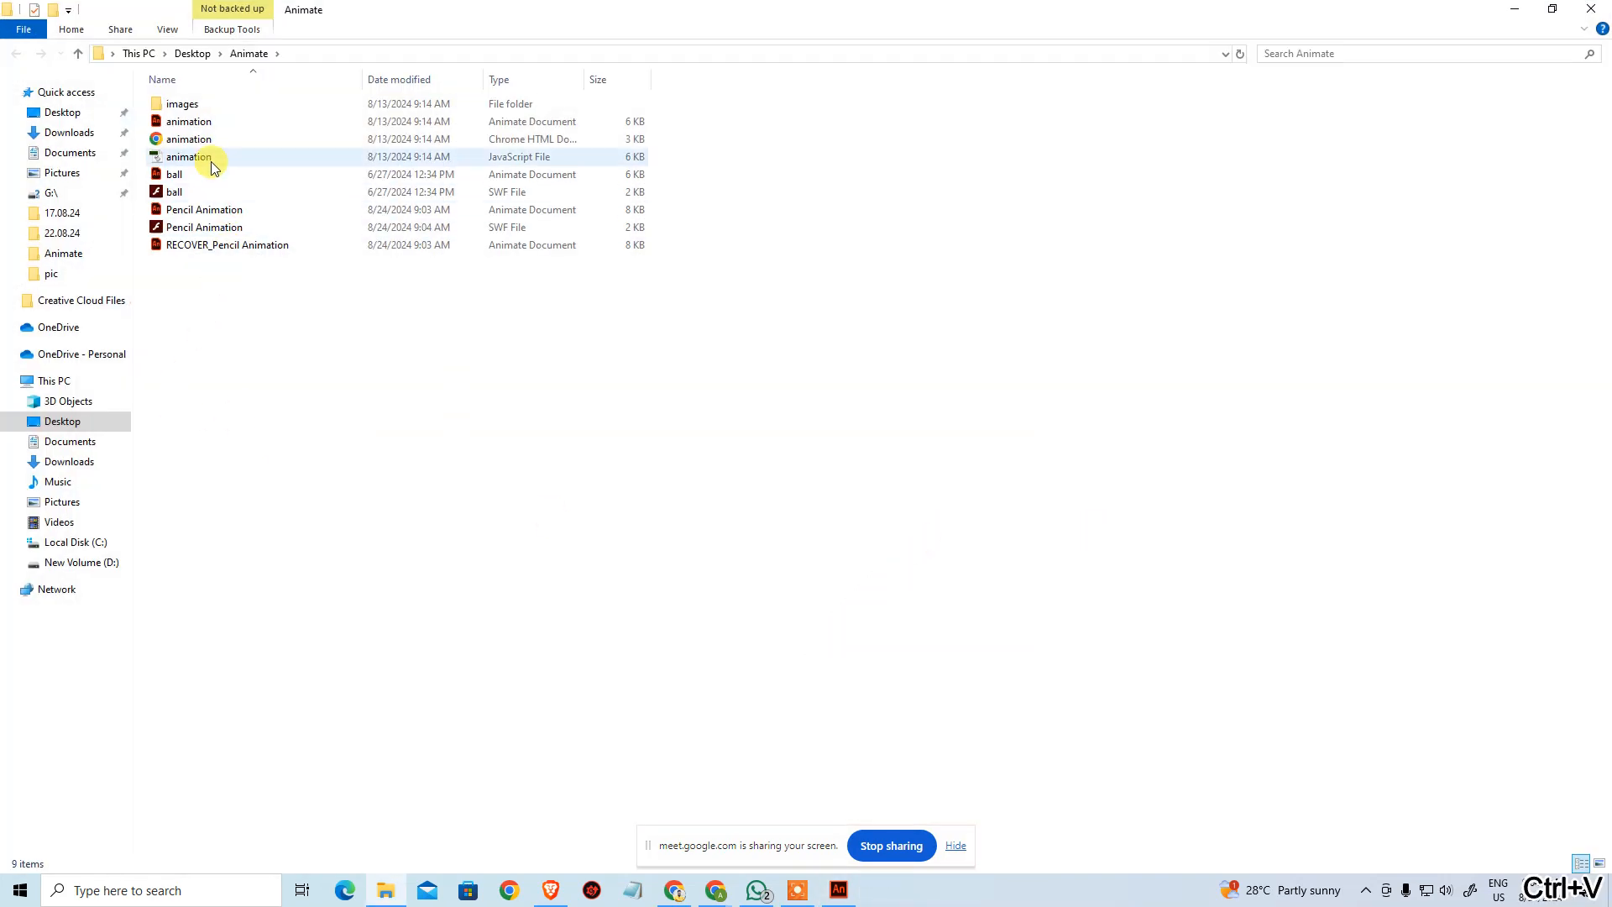
{"action": "double_click", "coordinate": [192, 234]}
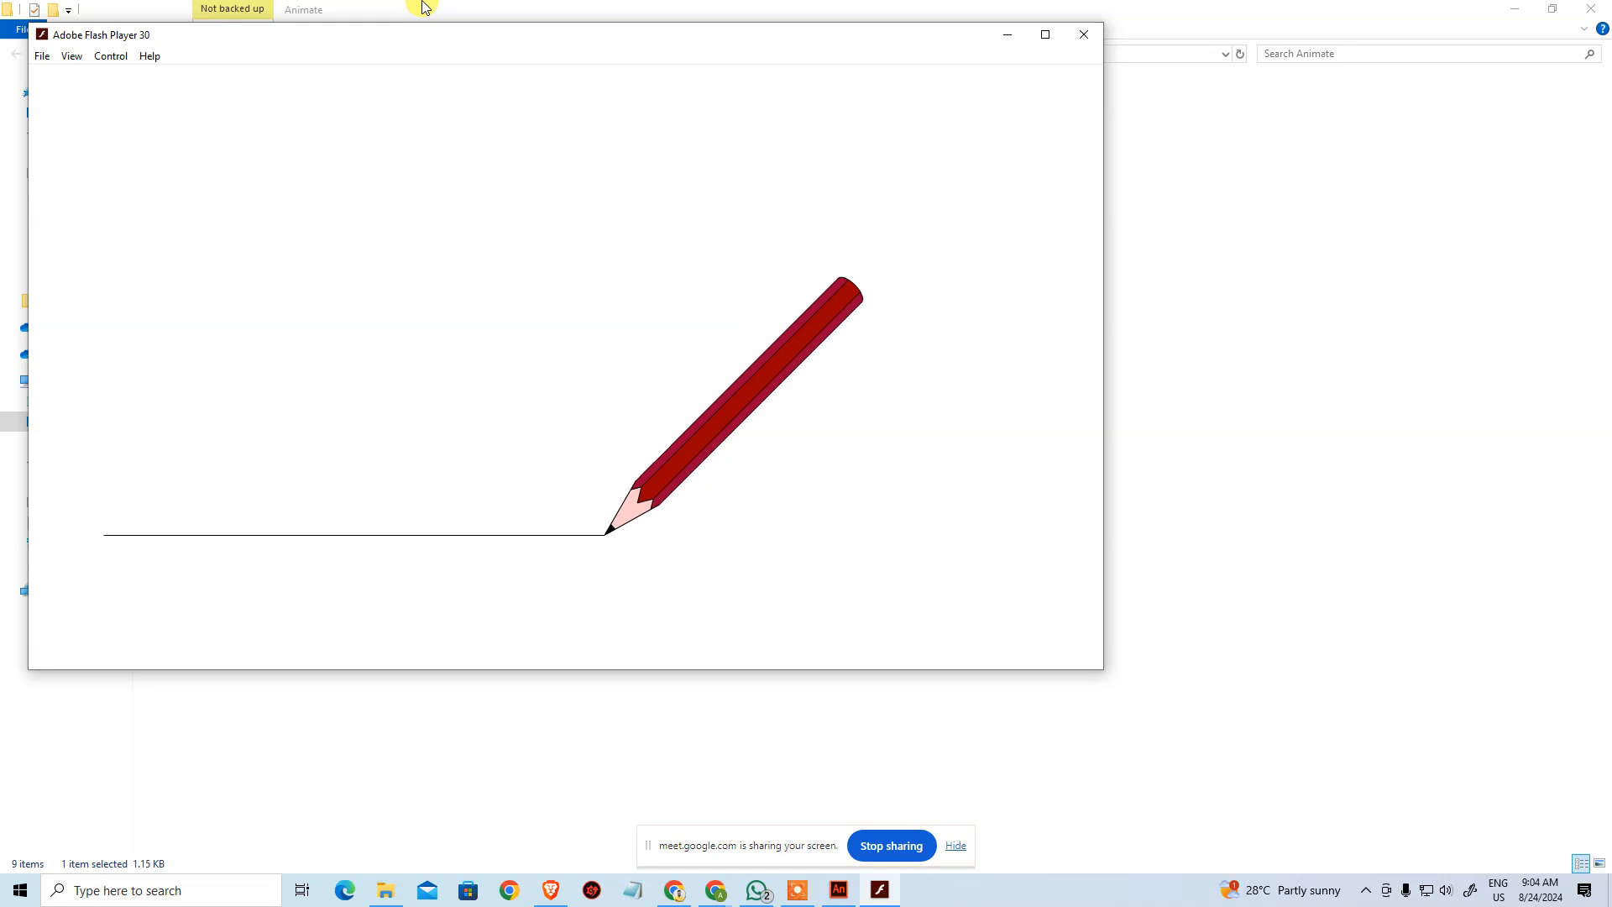
{"action": "left_click", "coordinate": [1083, 42]}
{"action": "left_click", "coordinate": [965, 500]}
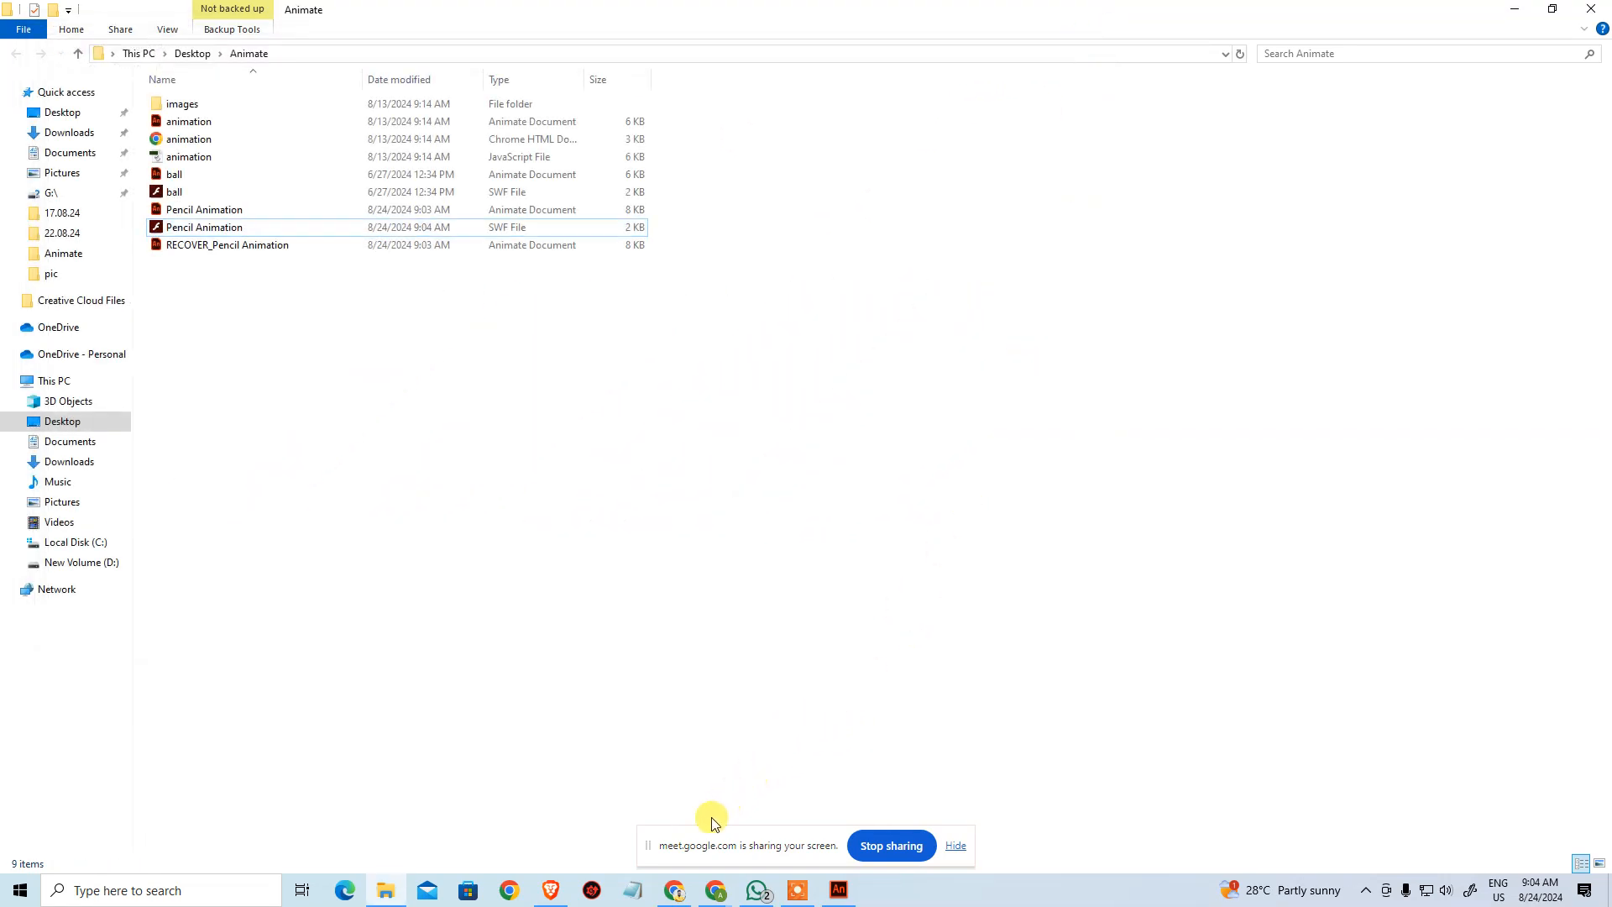
Step: Switch back to Adobe Animate and scrub through the first 60 frames to review the pencil drawing the line
{"action": "left_click", "coordinate": [838, 889]}
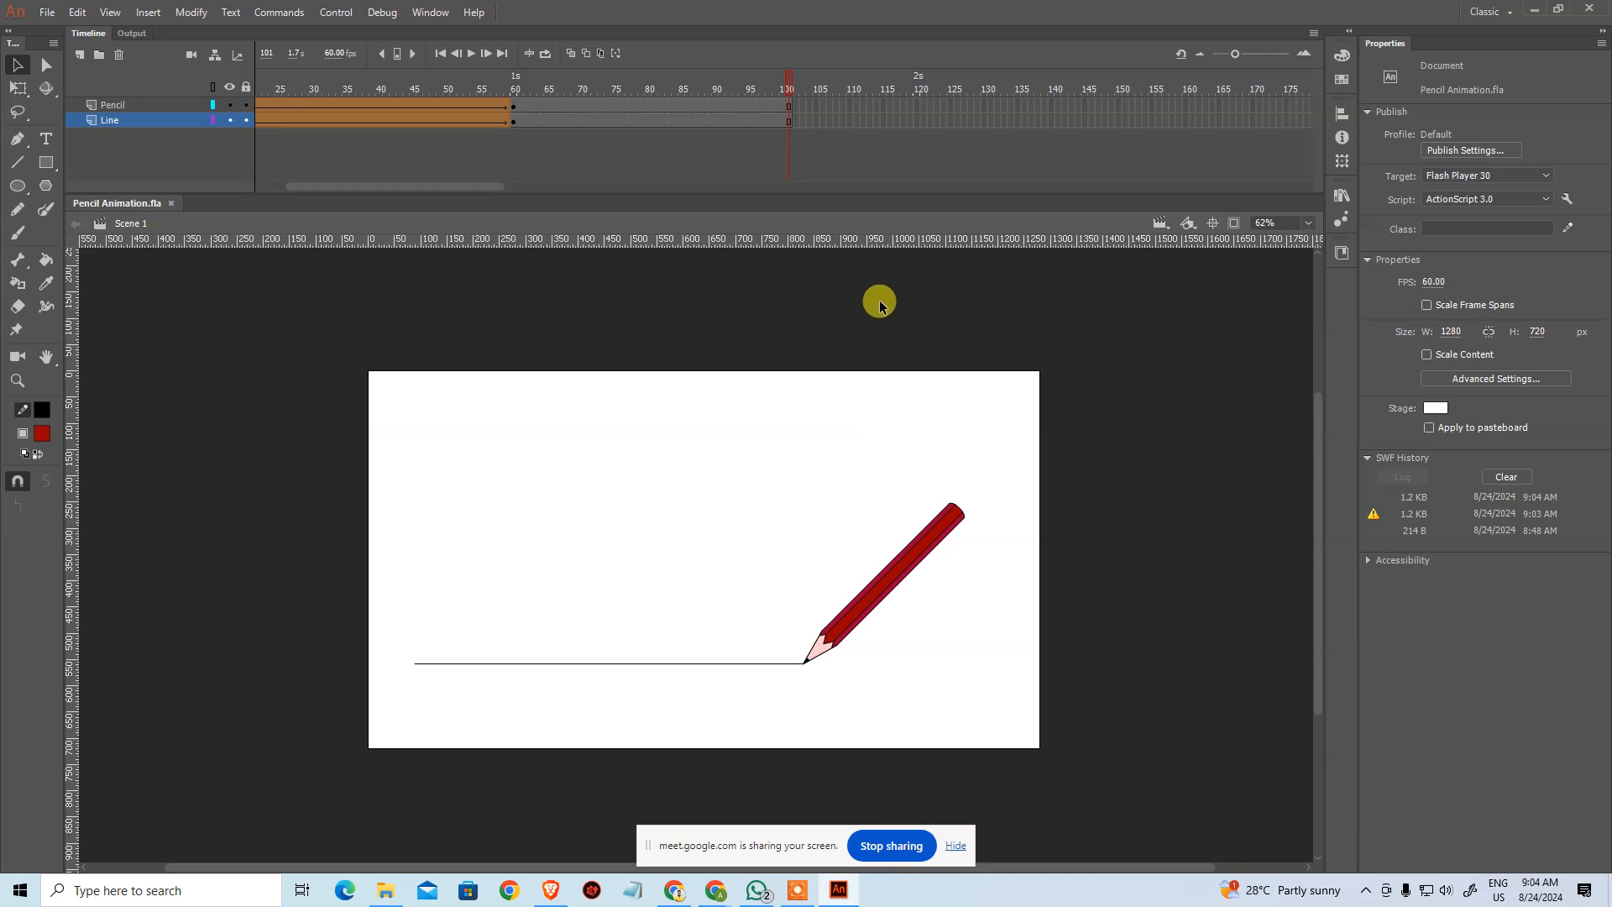
{"action": "mouse_move", "coordinate": [668, 80]}
{"action": "left_mouse_down"}
{"action": "mouse_move", "coordinate": [194, 64]}
{"action": "mouse_move", "coordinate": [356, 98]}
{"action": "mouse_move", "coordinate": [439, 137]}
{"action": "mouse_move", "coordinate": [242, 117]}
{"action": "left_mouse_up"}
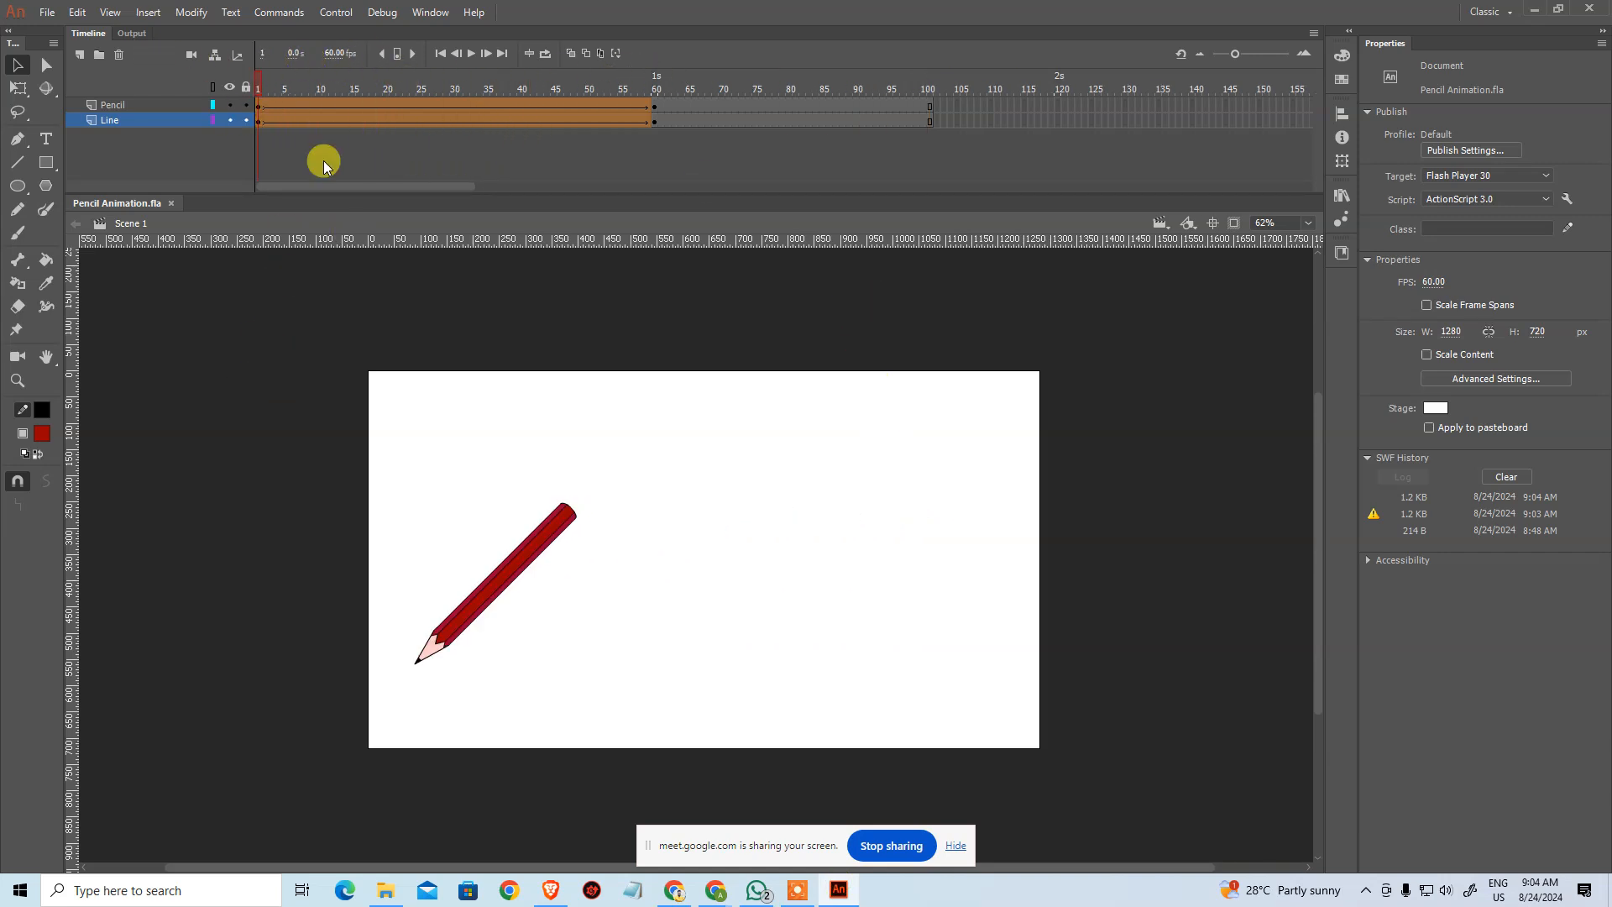
{"action": "left_click", "coordinate": [392, 107]}
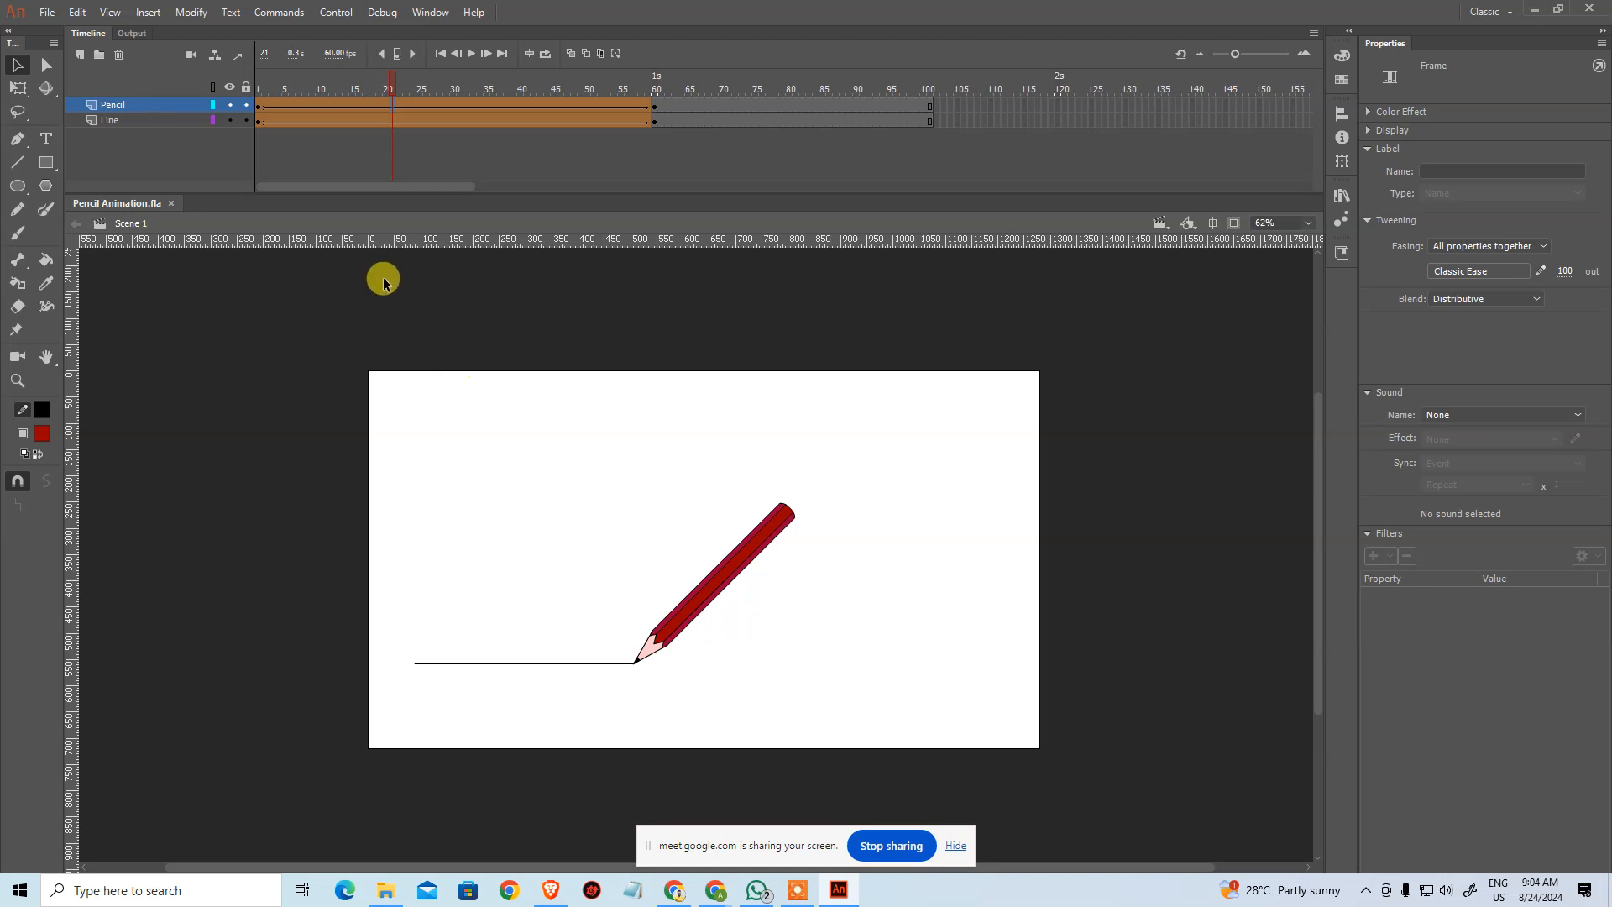
{"action": "mouse_move", "coordinate": [395, 87]}
{"action": "left_mouse_down"}
{"action": "mouse_move", "coordinate": [264, 98]}
{"action": "mouse_move", "coordinate": [639, 143]}
{"action": "left_mouse_up"}
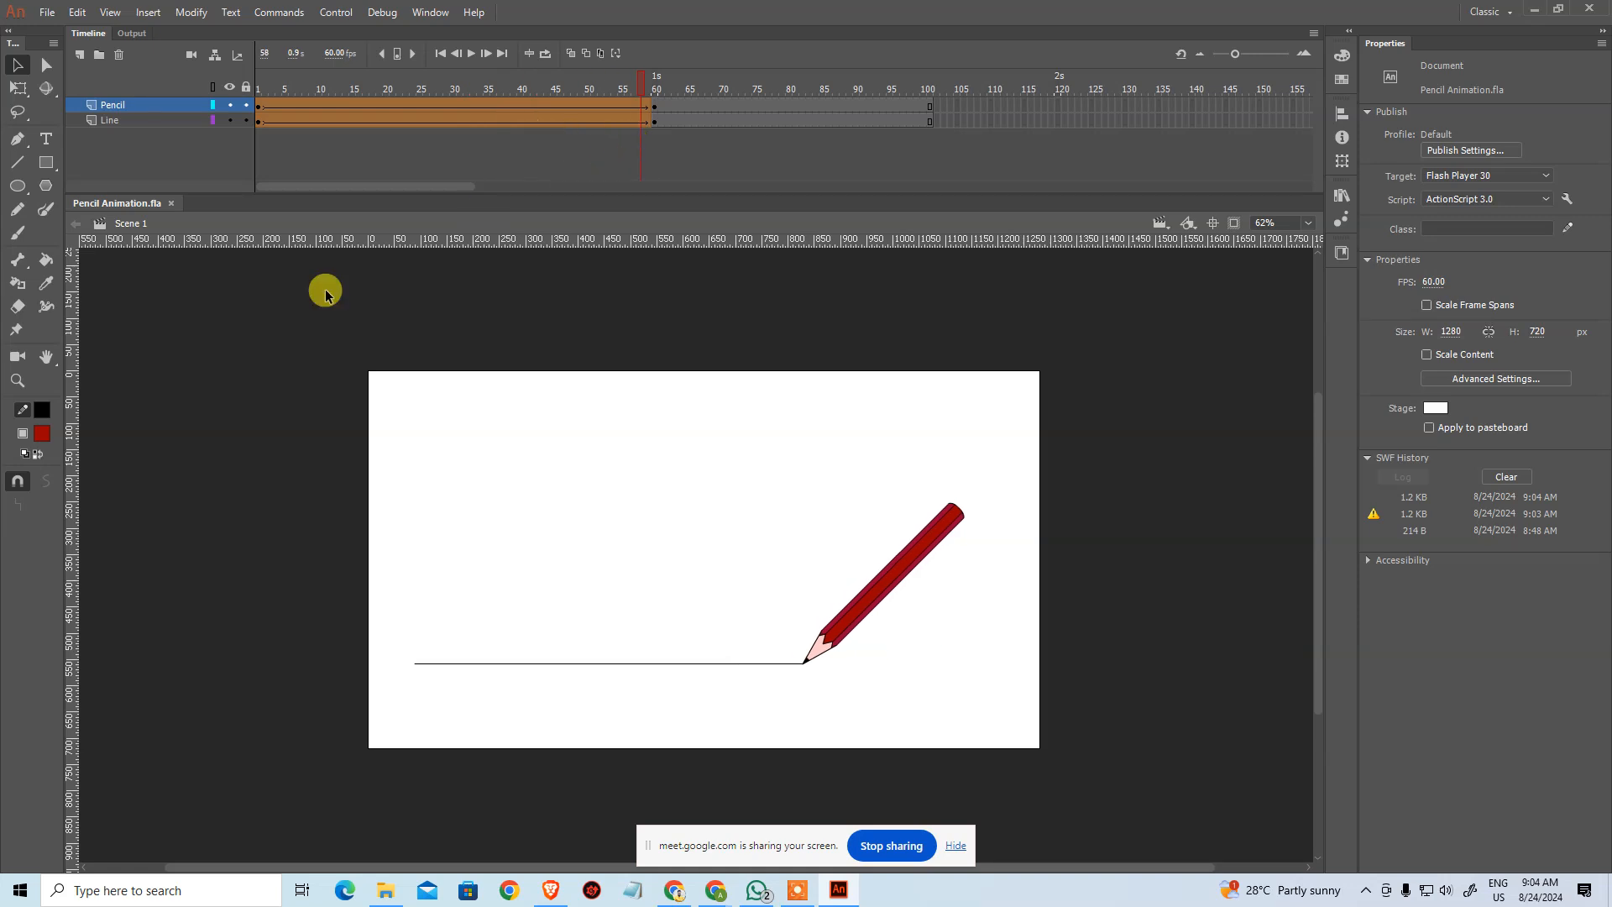
{"action": "mouse_move", "coordinate": [639, 88]}
{"action": "left_mouse_down"}
{"action": "mouse_move", "coordinate": [223, 87]}
{"action": "mouse_move", "coordinate": [669, 86]}
{"action": "mouse_move", "coordinate": [290, 141]}
{"action": "mouse_move", "coordinate": [571, 140]}
{"action": "mouse_move", "coordinate": [290, 158]}
{"action": "left_mouse_up"}
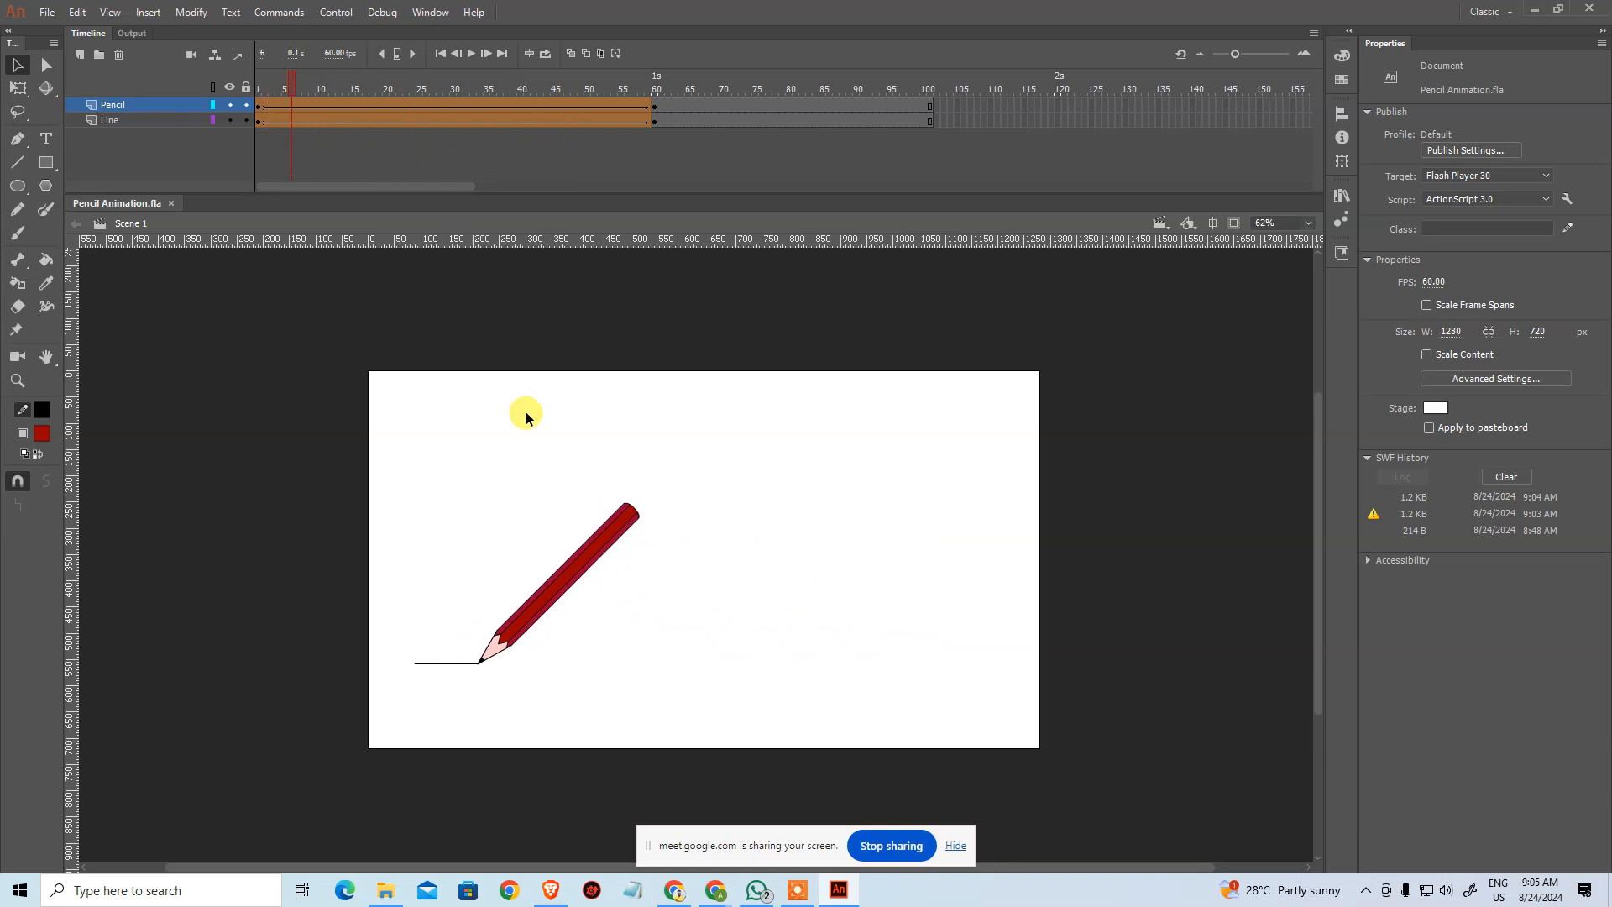